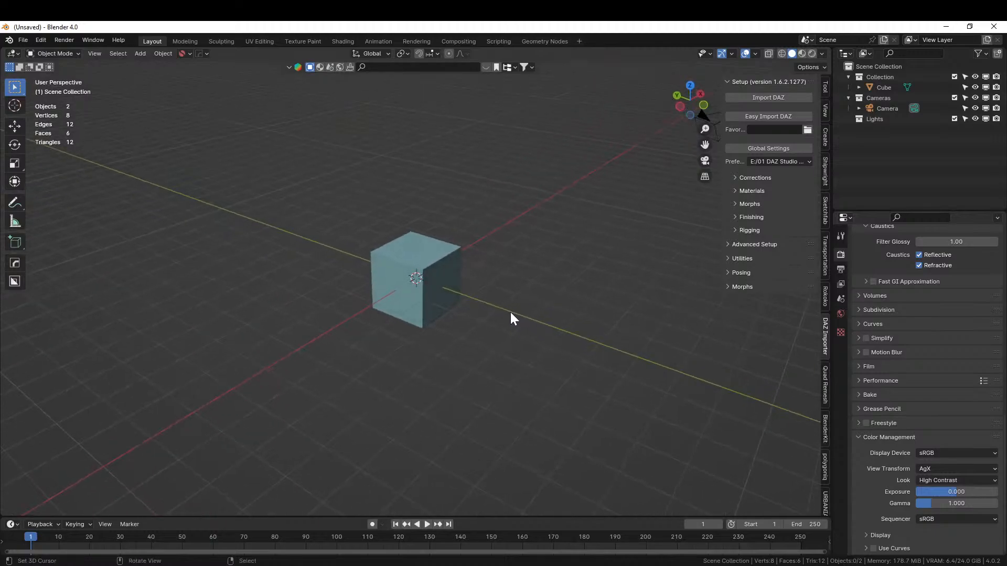
middle_click_drag(471, 282, 470, 266)
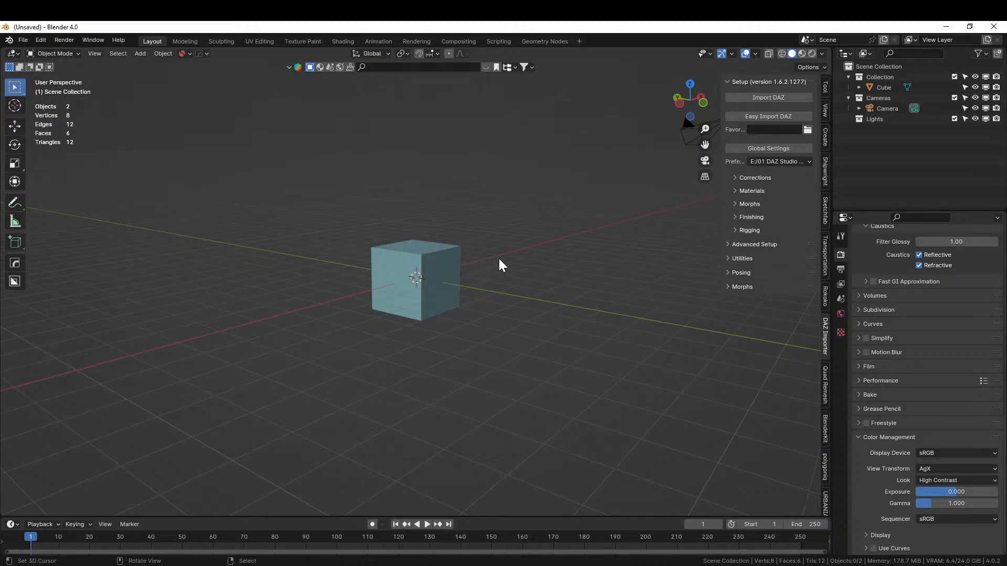
mouse_move(527, 281)
middle_mouse_down()
mouse_move(481, 337)
mouse_move(528, 294)
middle_mouse_up()
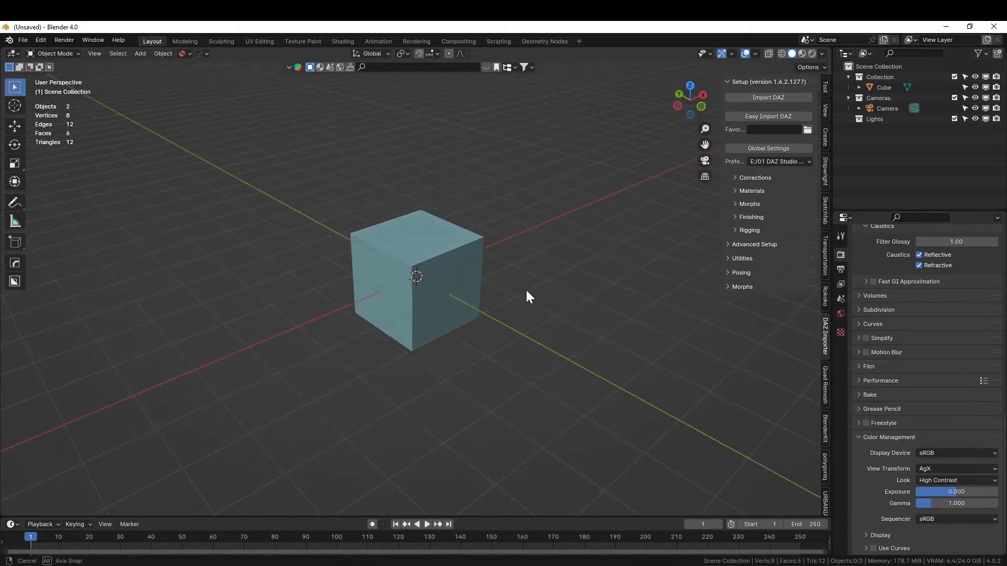
scroll(521, 299, "up", 4)
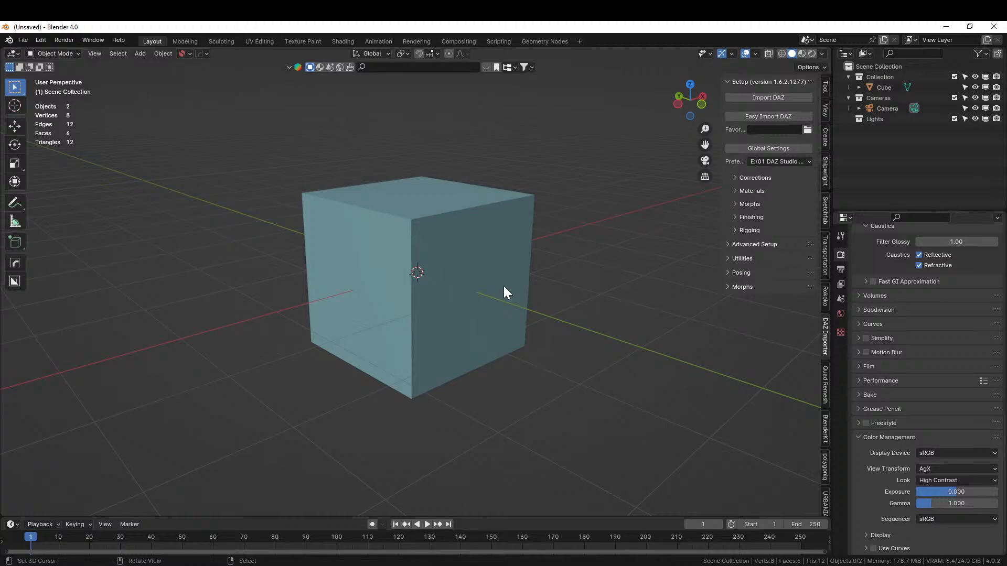
middle_click_drag(641, 363, 586, 350)
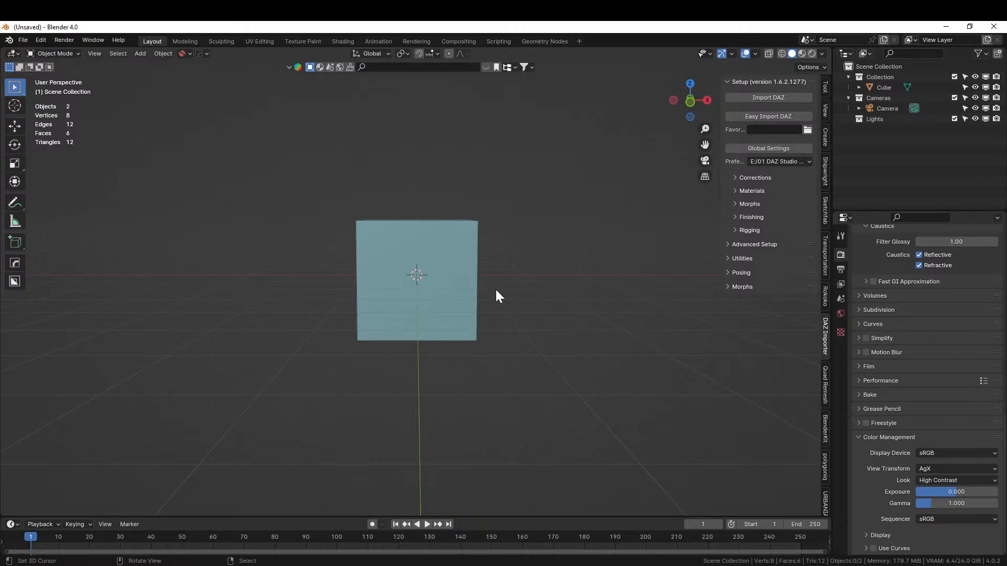
Switch to the front view and delete the default cube.
key("KP_1")
scroll(518, 326, "up", 3)
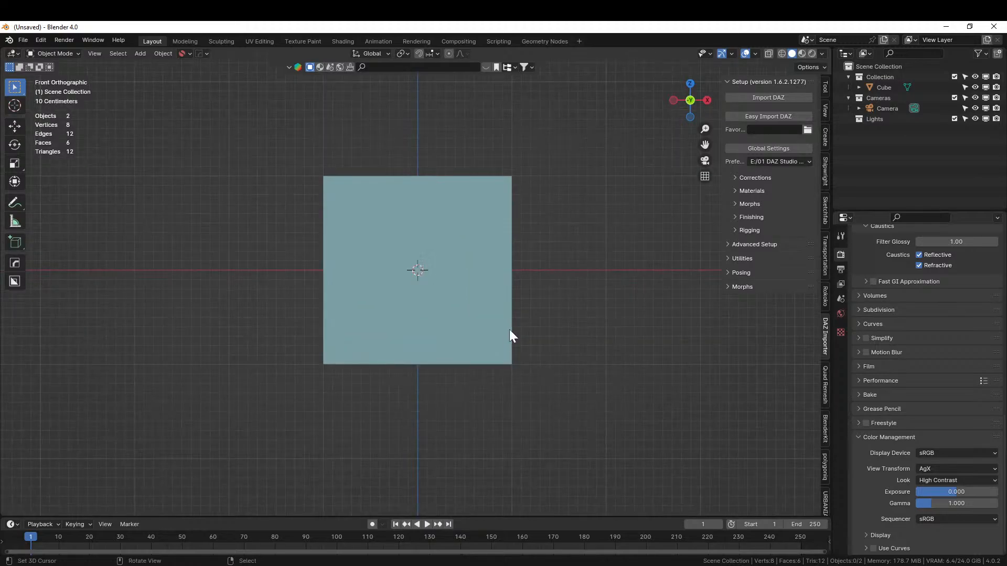
left_click(452, 246)
key("Delete")
Import 15902-mid.jpg from the 240321-1 Cyber Pickup Porsche folder in 000 2024 Paintings as an image plane.
key("shift+a")
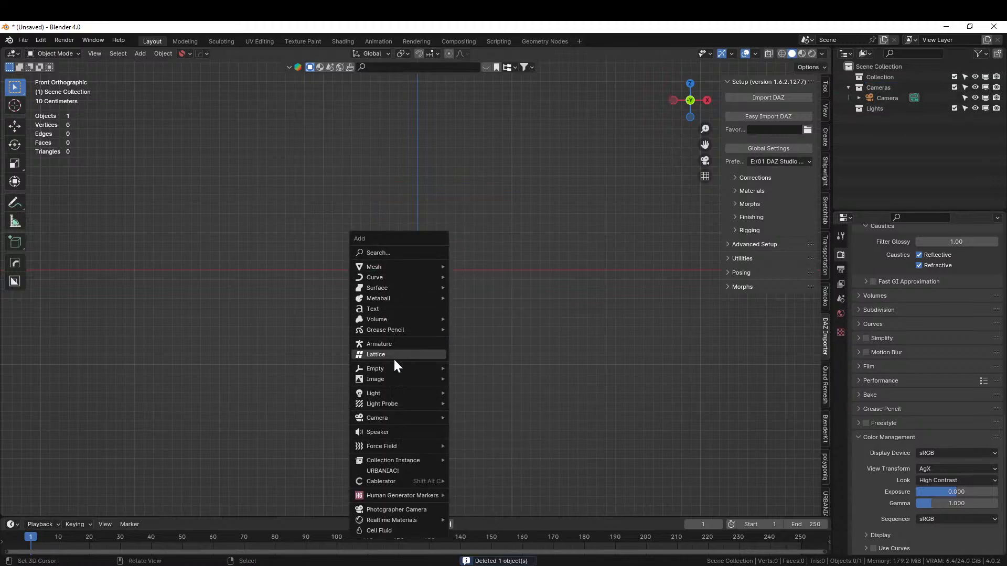
mouse_move(394, 377)
left_click(491, 401)
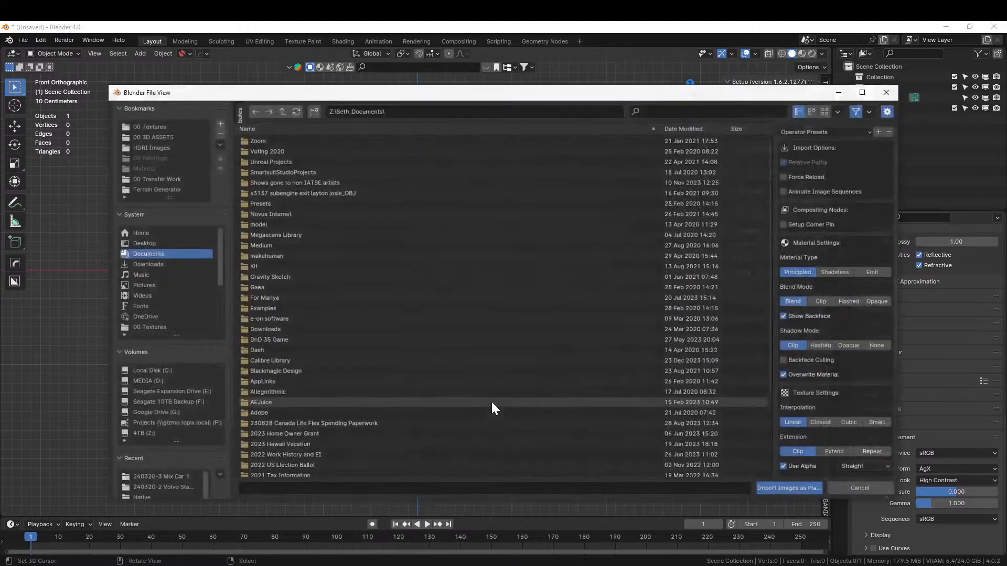
left_click(186, 478)
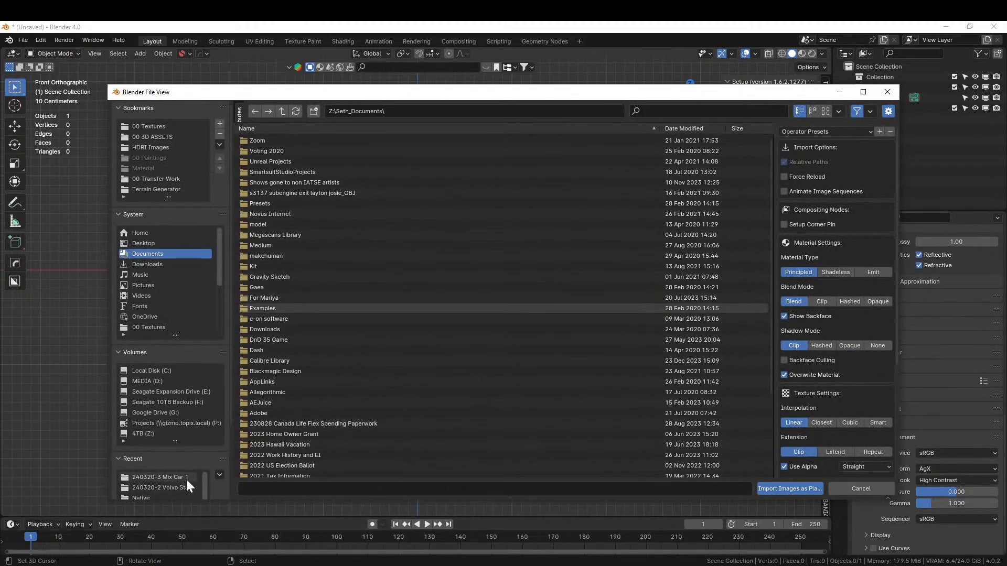
left_click(279, 108)
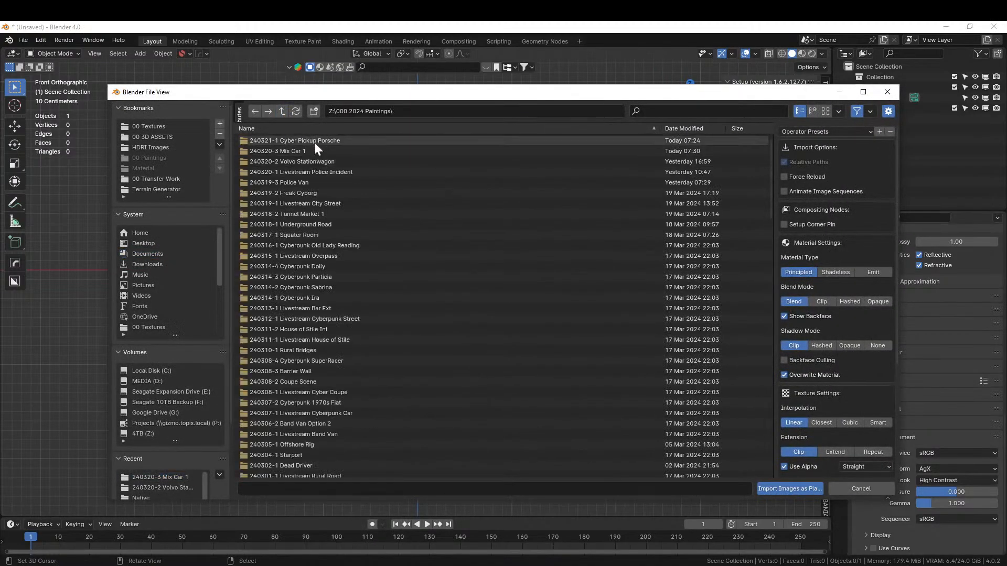
left_click(314, 140)
double_click(269, 141)
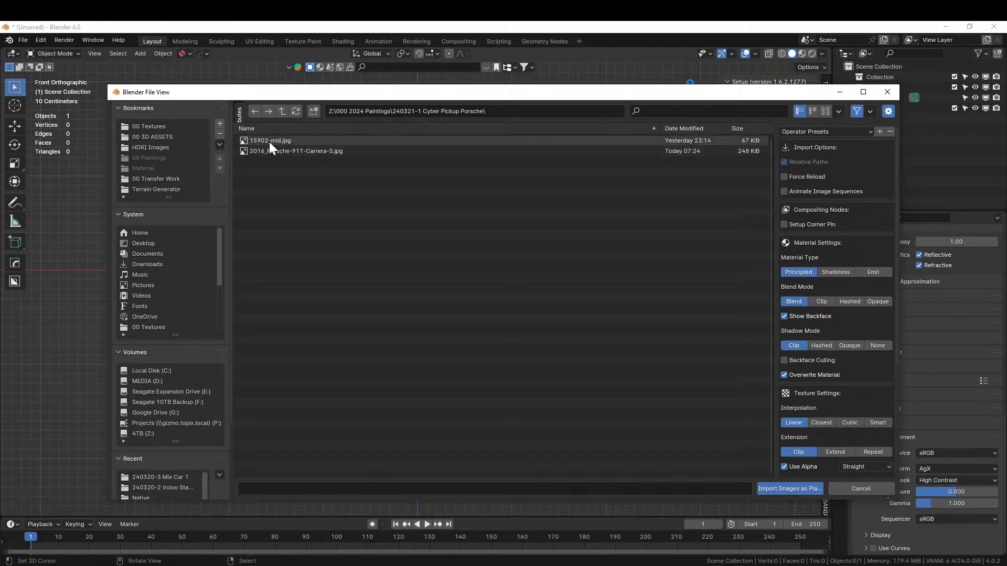
Show the imported pickup blueprint in the right orthographic view with rendered viewport shading, framed on the image plane.
key("KP_3")
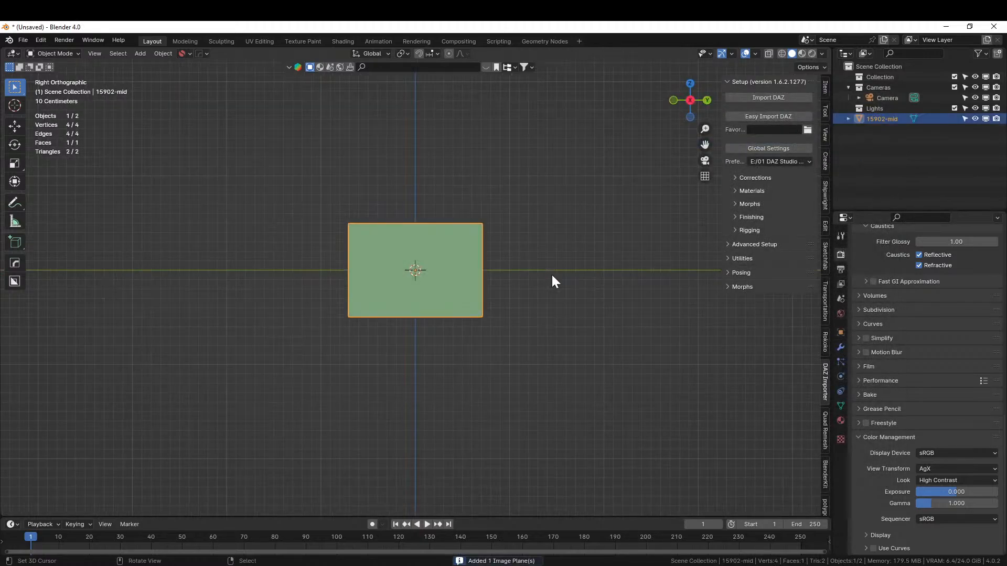
left_click(812, 53)
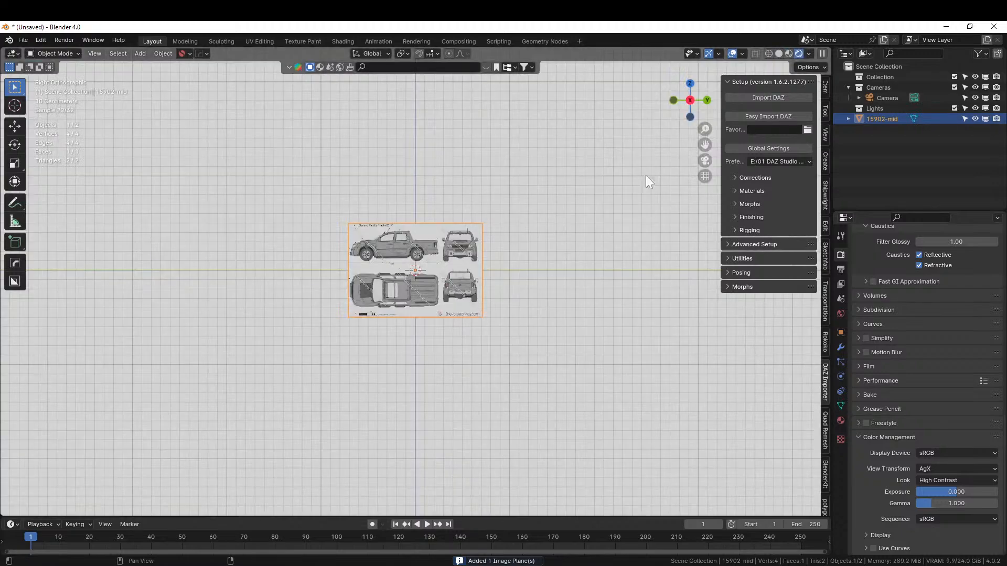
key("KP_Decimal")
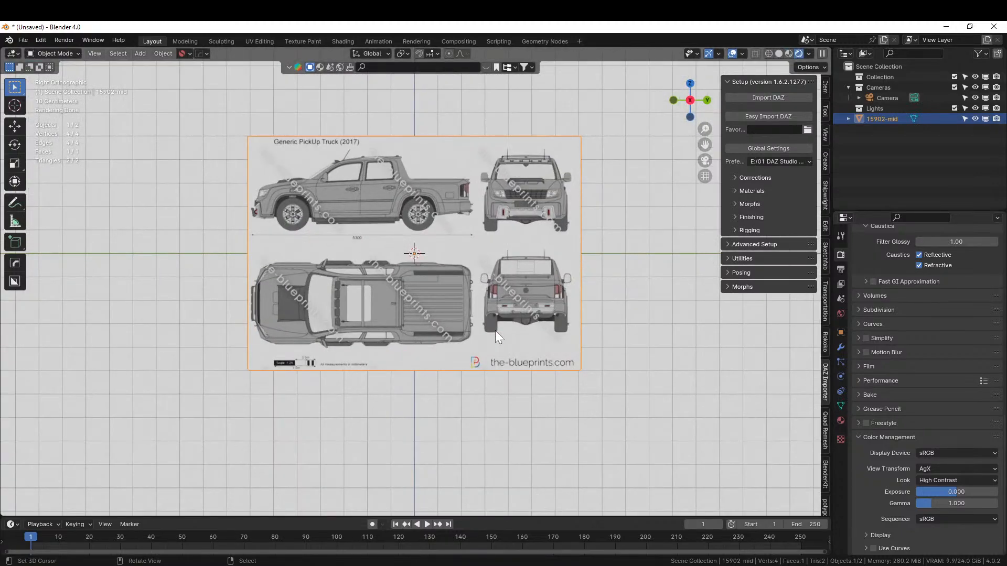
scroll(495, 333, "up", 2)
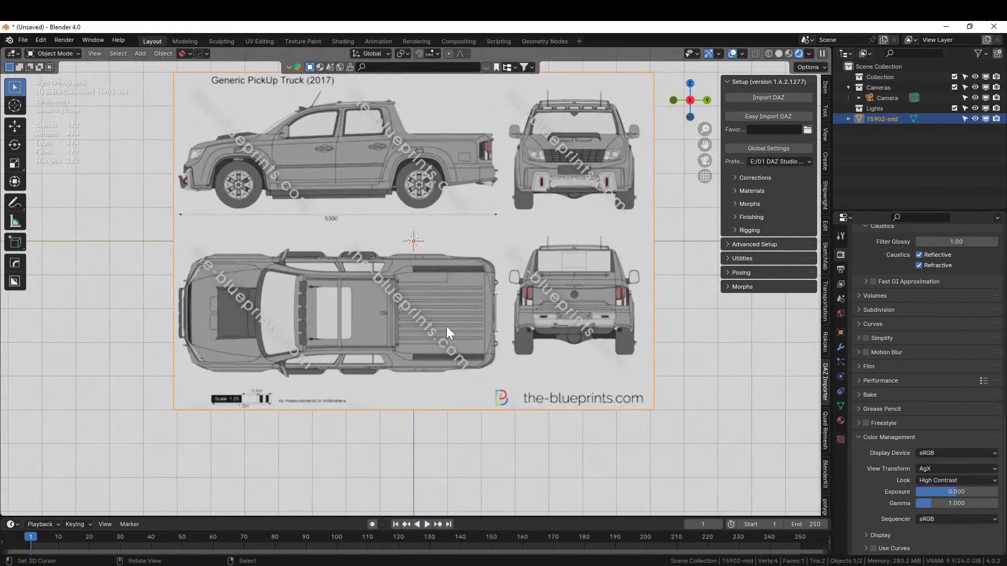
middle_click_drag(387, 310, 435, 376, "shift")
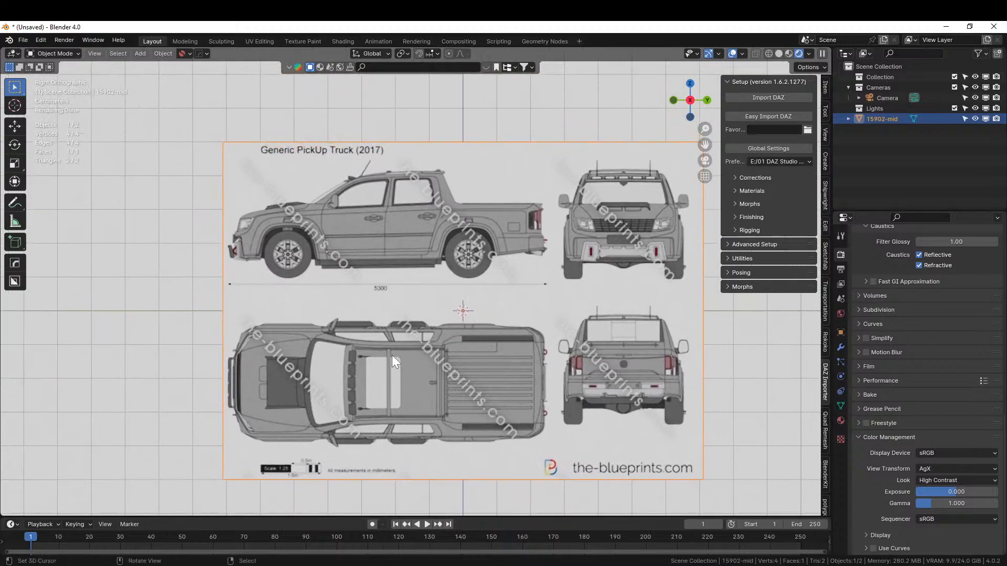
scroll(253, 316, "up", 1)
scroll(540, 298, "down", 2)
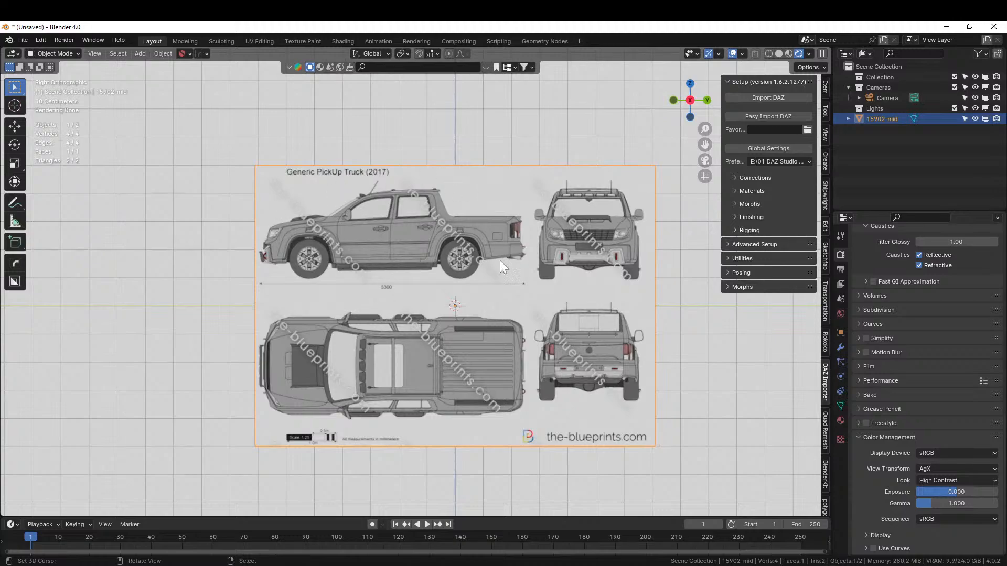
middle_click_drag(404, 309, 485, 344, "shift")
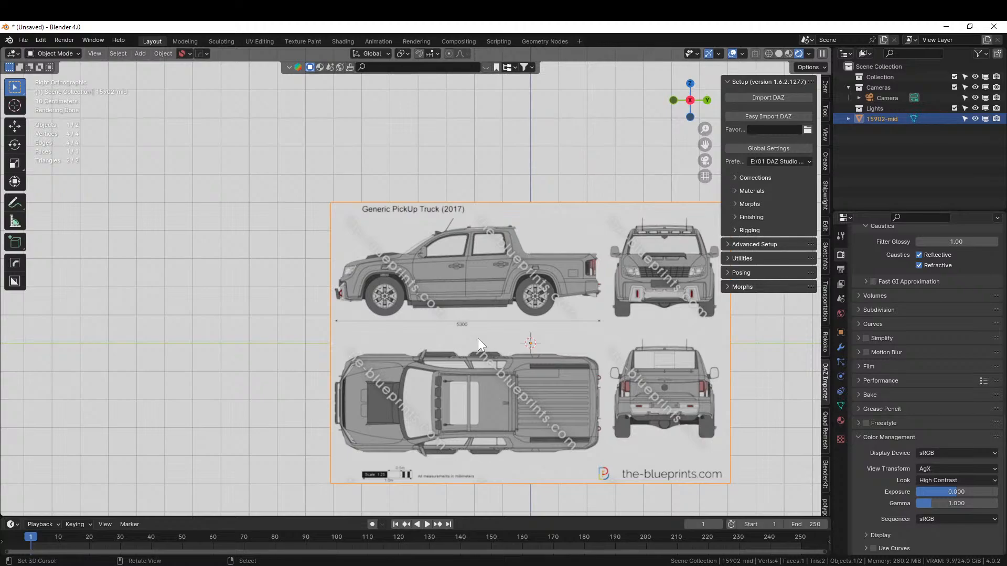
Add a cube mesh at the world origin and frame it in the view.
key("shift+a")
scroll(437, 302, "up", 4)
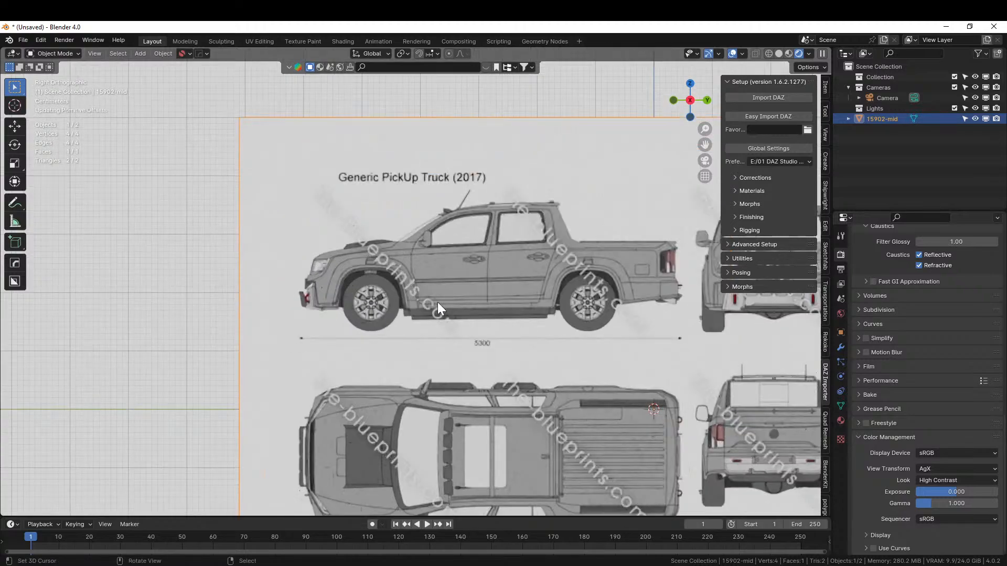
scroll(523, 391, "down", 3)
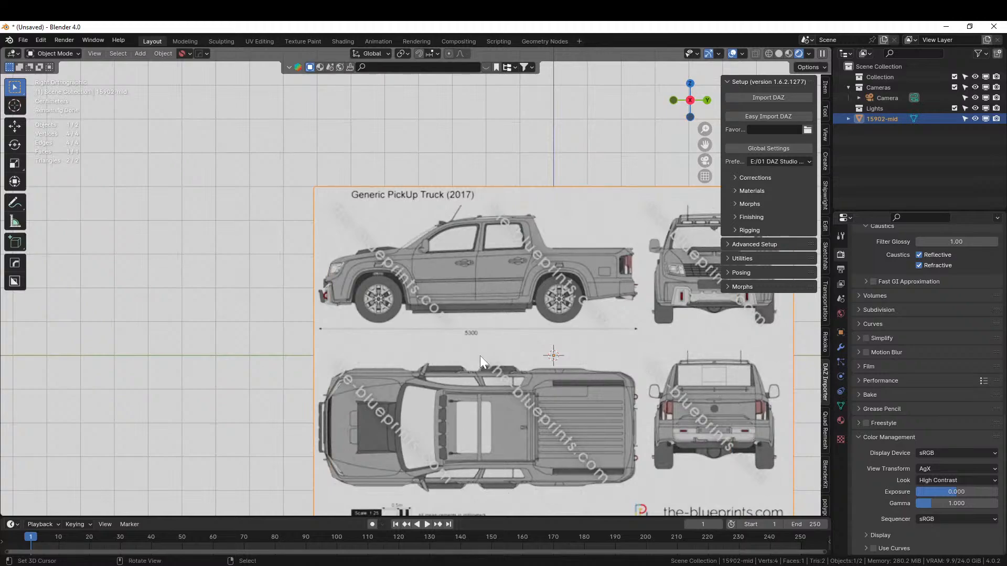
key("shift+a")
mouse_move(452, 245)
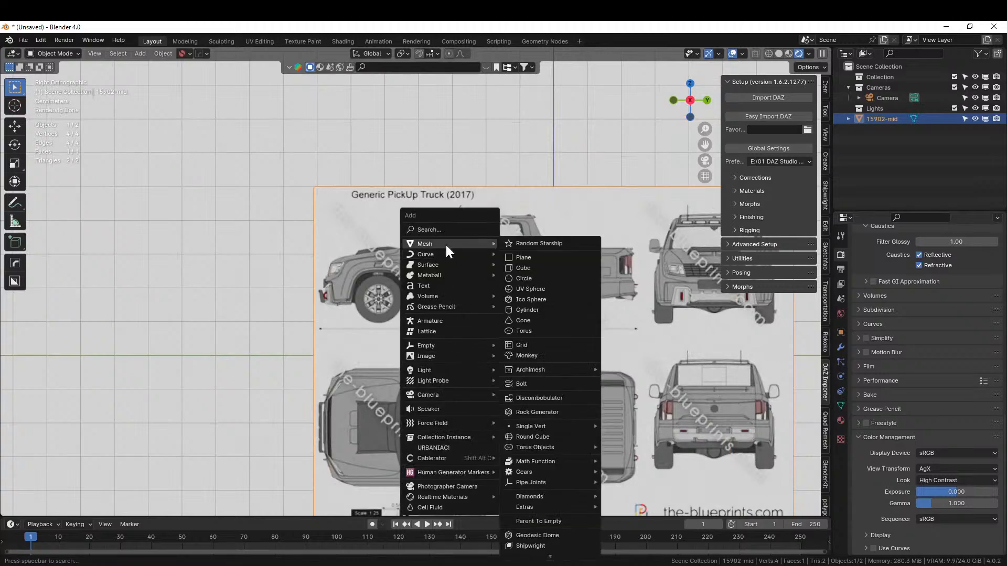
left_click(546, 265)
key("KP_Decimal")
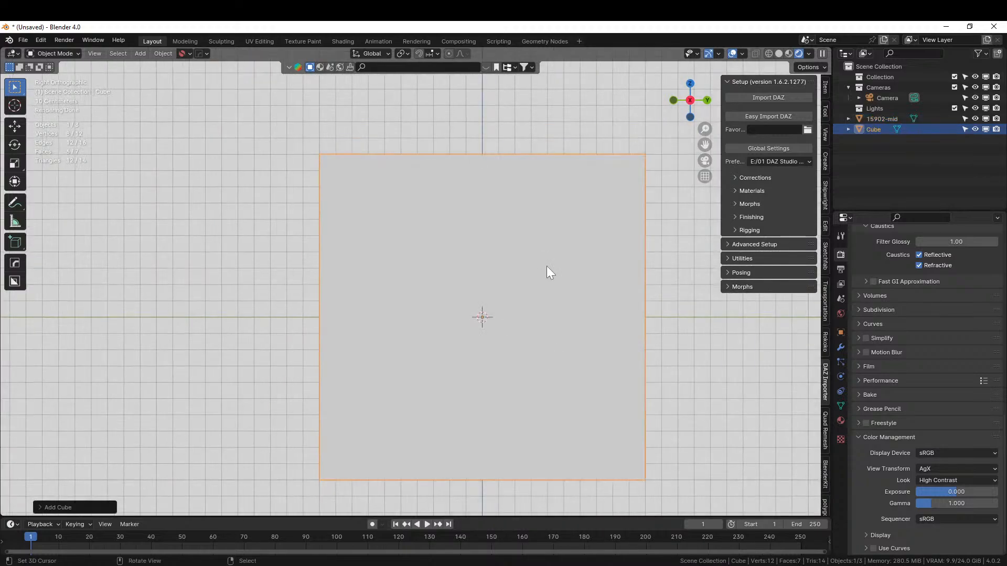
Set the new cube's size to 5.3 m to match the truck length given on the blueprint.
key("s")
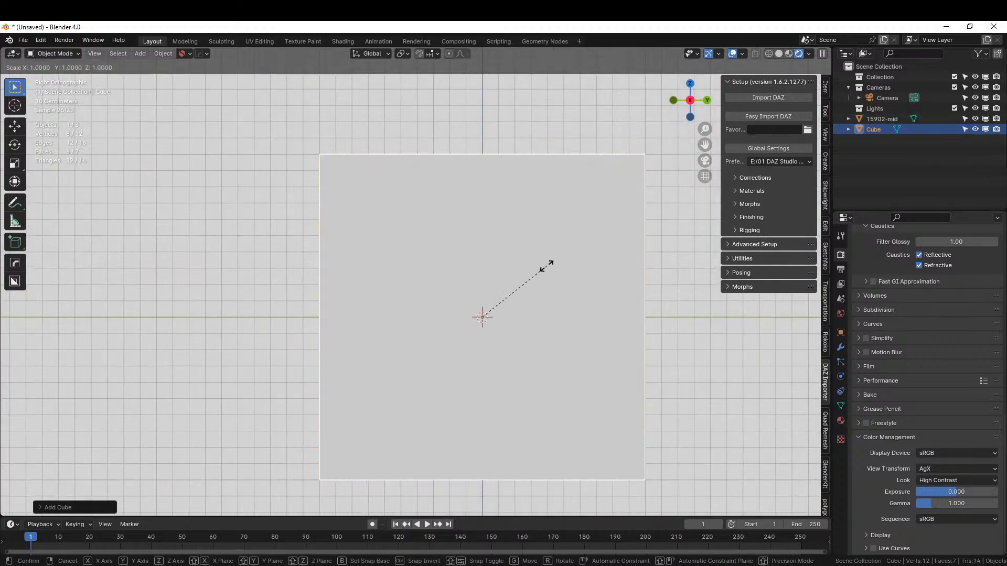
right_click(546, 265)
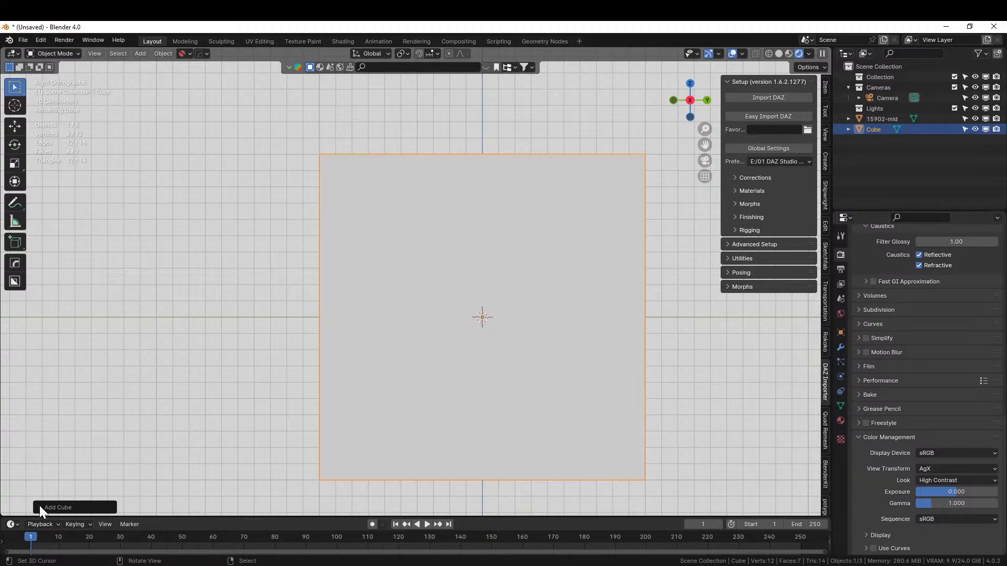
left_click(58, 507)
left_click(136, 416)
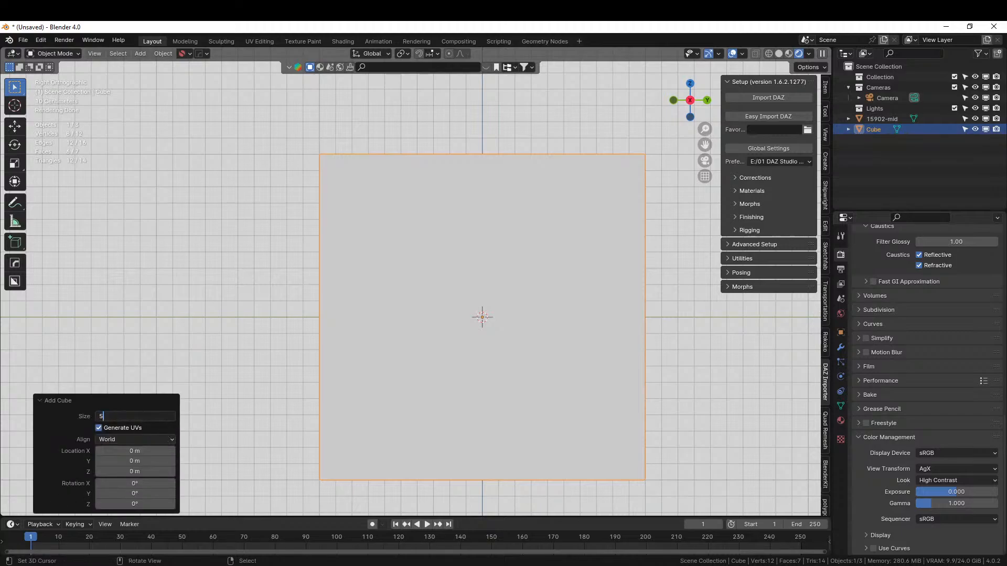
type("5.3")
key("Return")
scroll(520, 336, "down", 8)
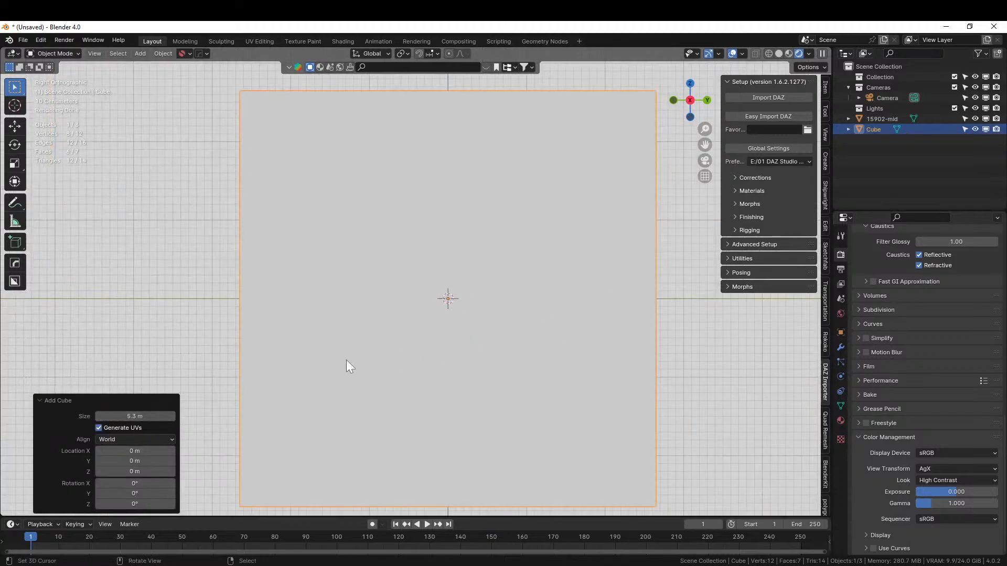
Move the blueprint plane about -2.24 m along Y so the truck's front end sticks out past the cube.
left_click(880, 120)
scroll(370, 272, "up", 2)
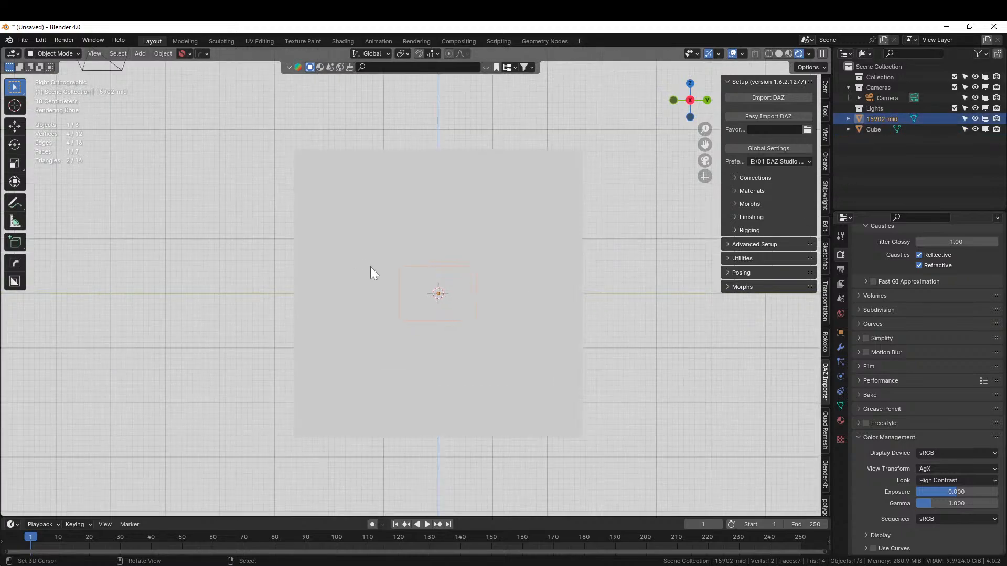
key("g")
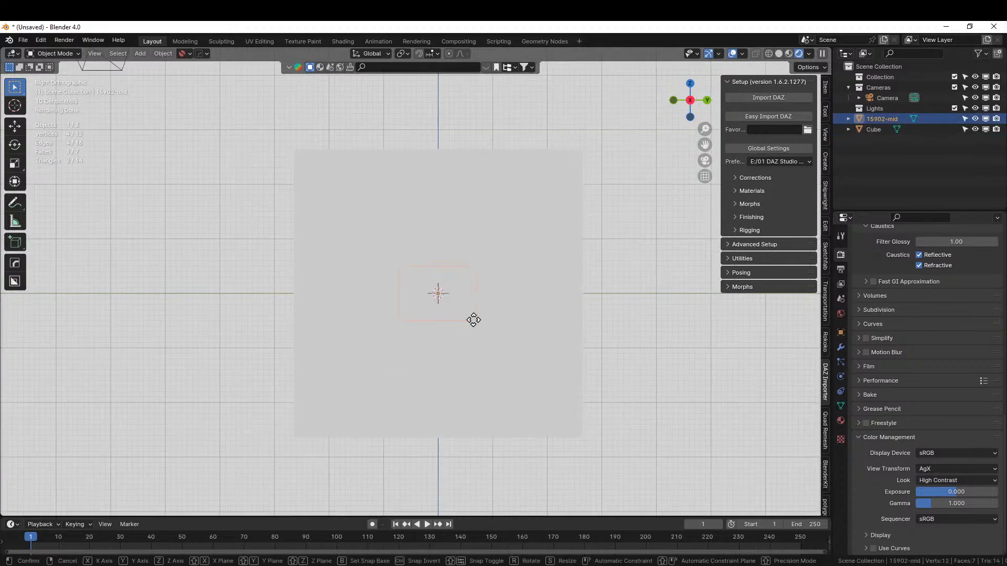
key("y")
left_click(352, 325)
Place the 3D cursor at the front end of the blueprint's length dimension line and set the pivot point to 3D Cursor.
scroll(335, 323, "up", 6)
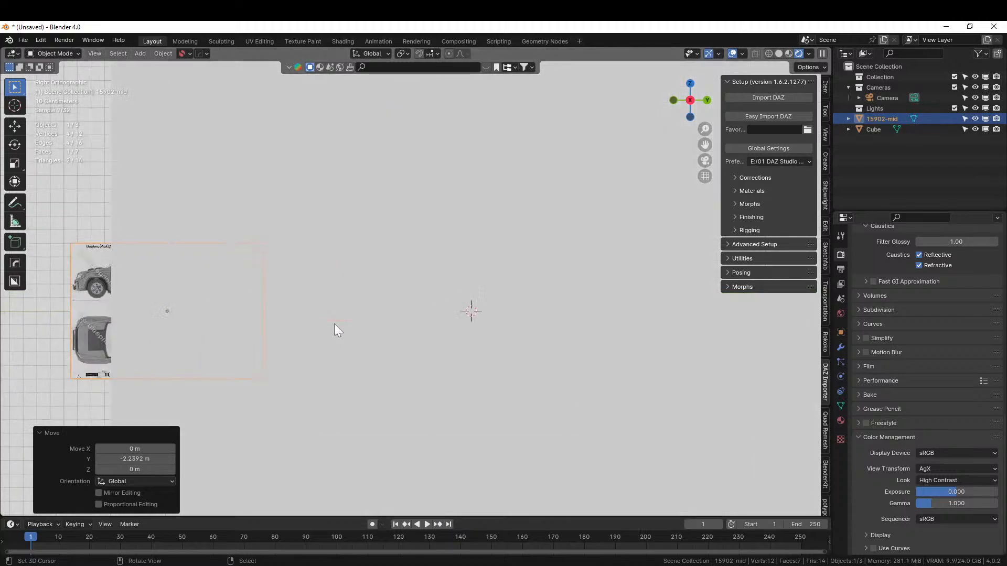
middle_click_drag(351, 325, 662, 310, "shift")
scroll(374, 312, "up", 4)
middle_click_drag(375, 313, 580, 321, "shift")
scroll(475, 324, "up", 4)
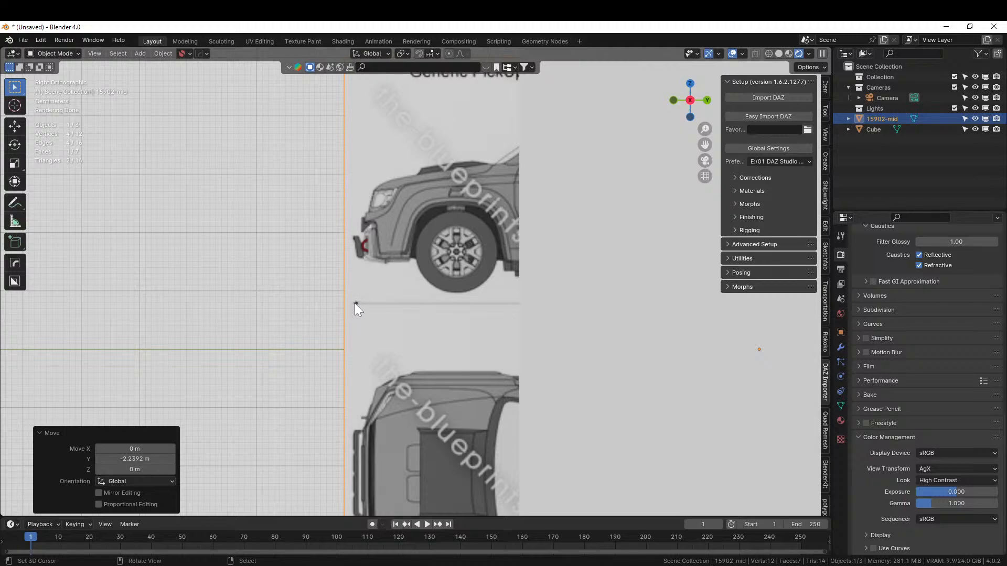
left_click(408, 53)
left_click(432, 92)
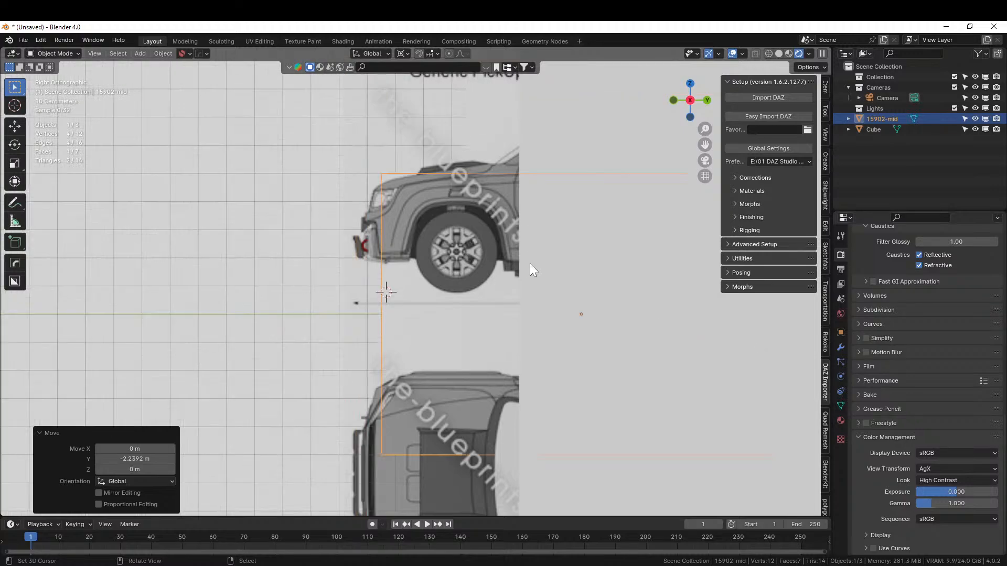
Move the cube toward negative Y until its front edge lines up with the 3D cursor.
scroll(592, 358, "down", 3)
left_click(592, 358)
key("g")
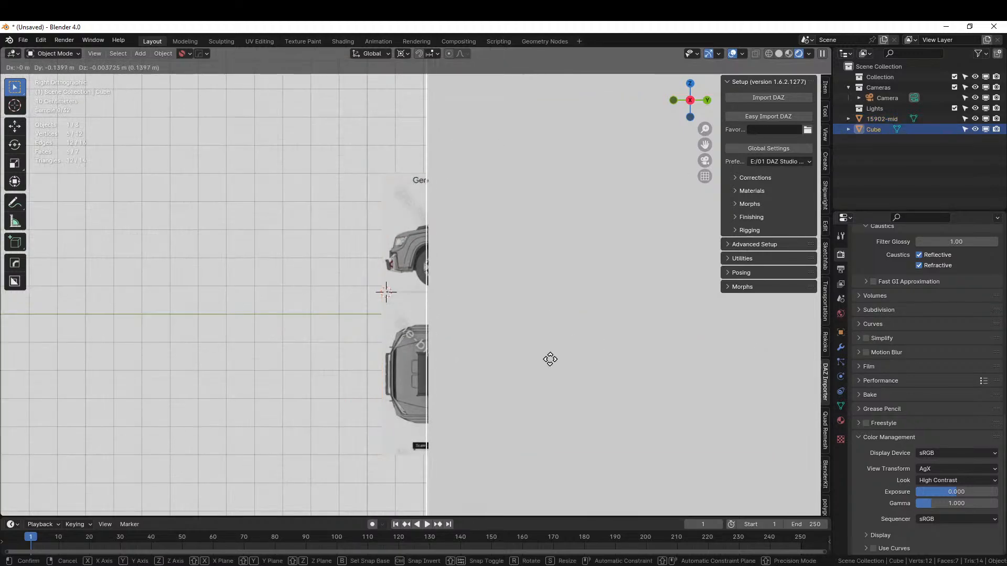
left_click(515, 365)
Scale the blueprint plane up by about 5.65 from the 3D cursor so the truck's length matches the guide cube.
left_click(386, 251)
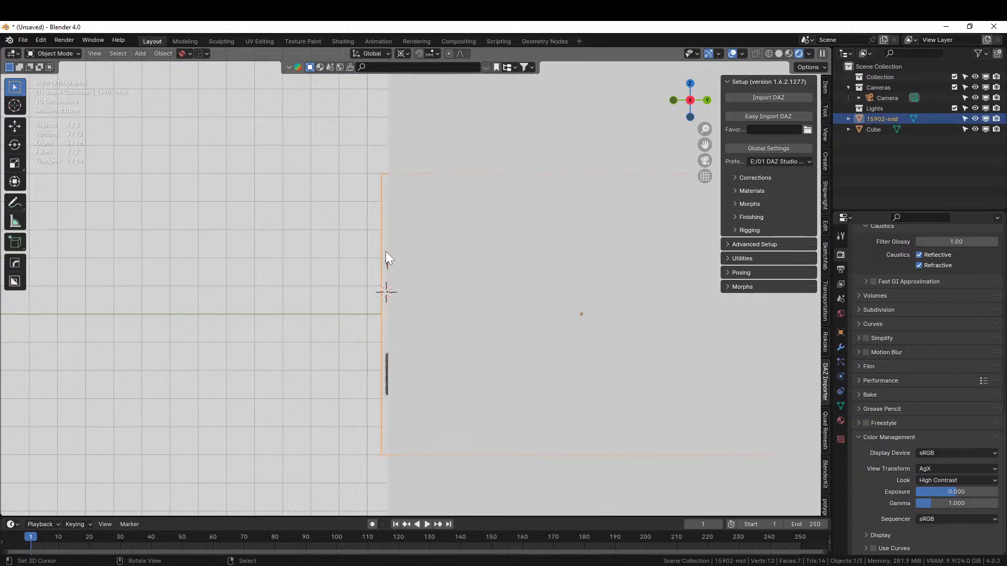
scroll(391, 221, "down", 3)
scroll(543, 313, "down", 4)
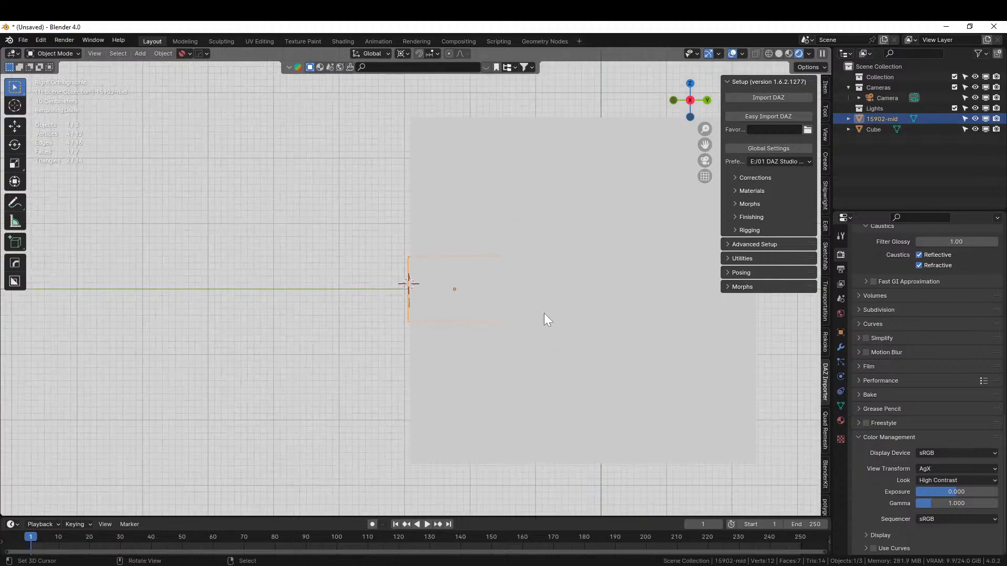
middle_click_drag(543, 313, 330, 354, "shift")
scroll(367, 352, "down", 4)
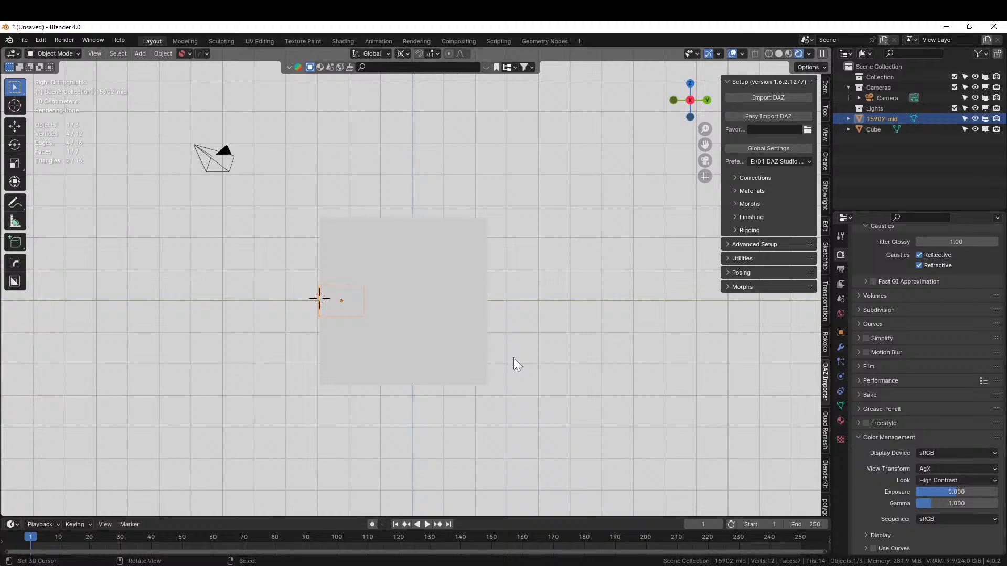
key("s")
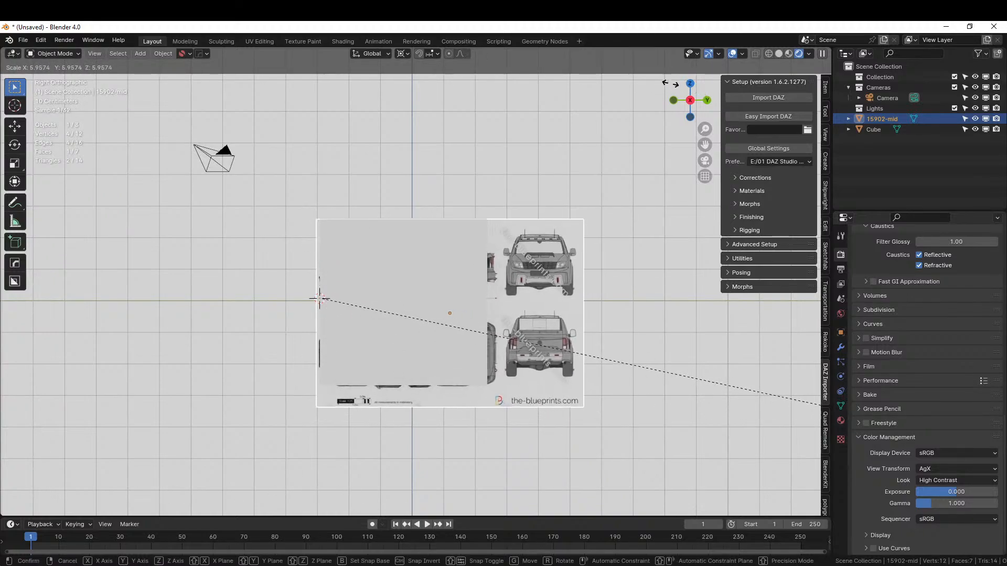
left_click(615, 63)
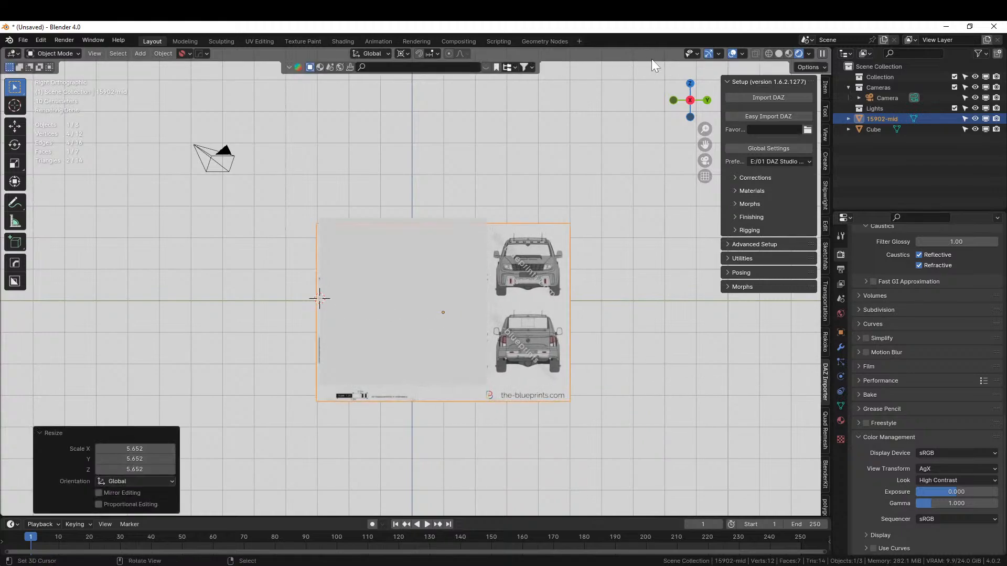
scroll(678, 62, "up", 4)
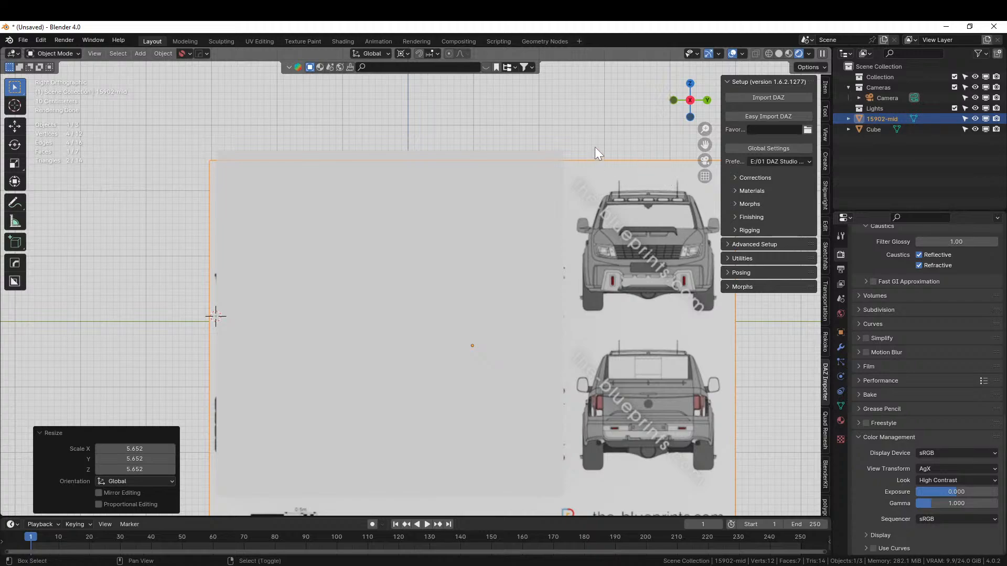
scroll(612, 335, "down", 3)
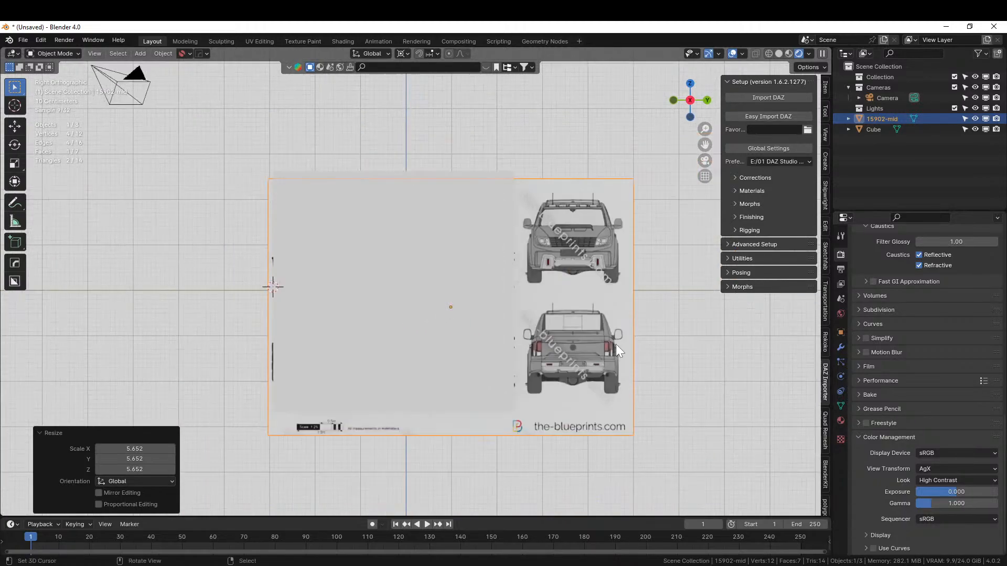
Apply the blueprint plane's rotation and scale.
mouse_move(616, 344)
middle_mouse_down()
mouse_move(668, 363)
mouse_move(668, 405)
mouse_move(625, 347)
middle_mouse_up()
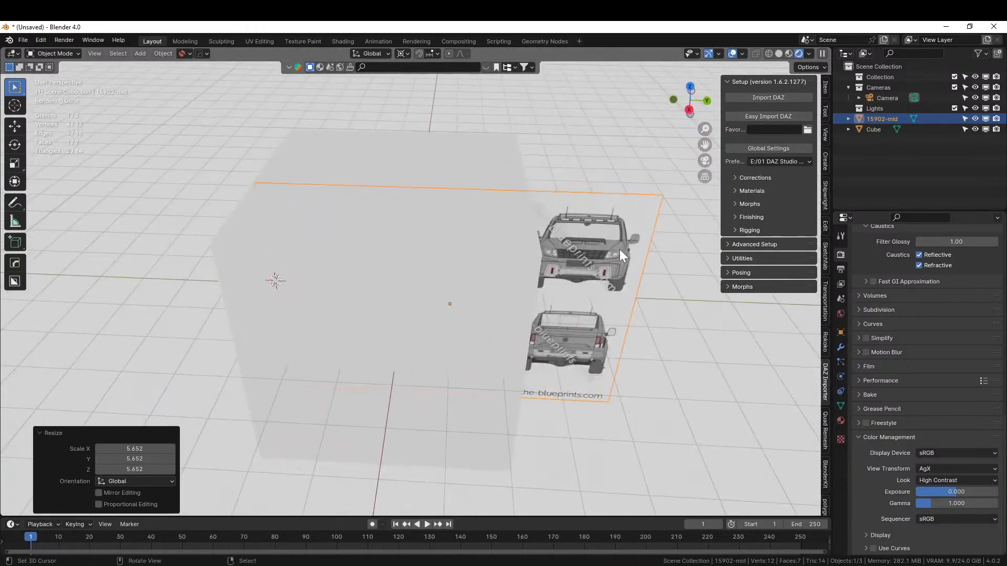
key("ctrl+a")
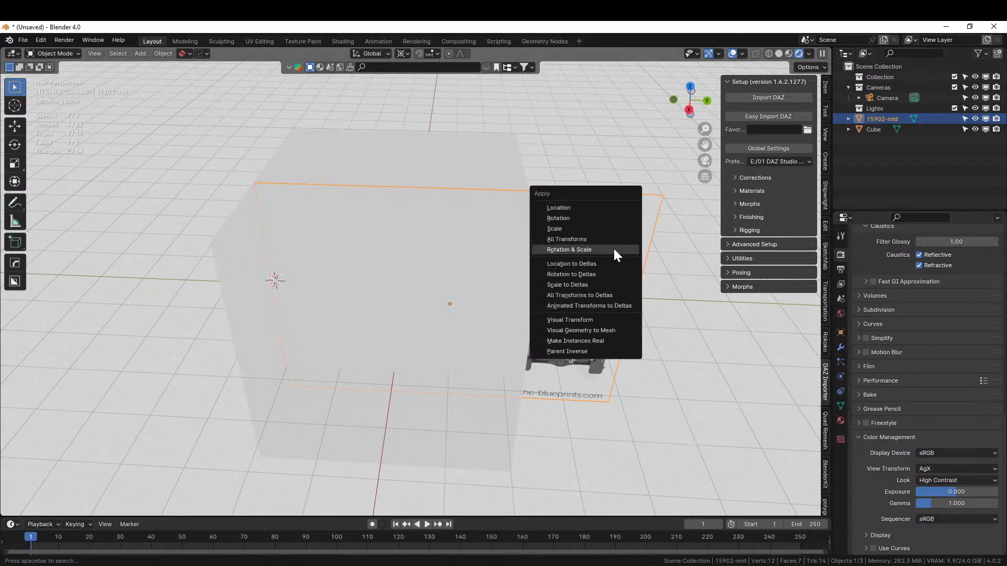
left_click(615, 252)
Delete the 5.3 m guide cube so that the whole blueprint is uncovered.
left_click(371, 160)
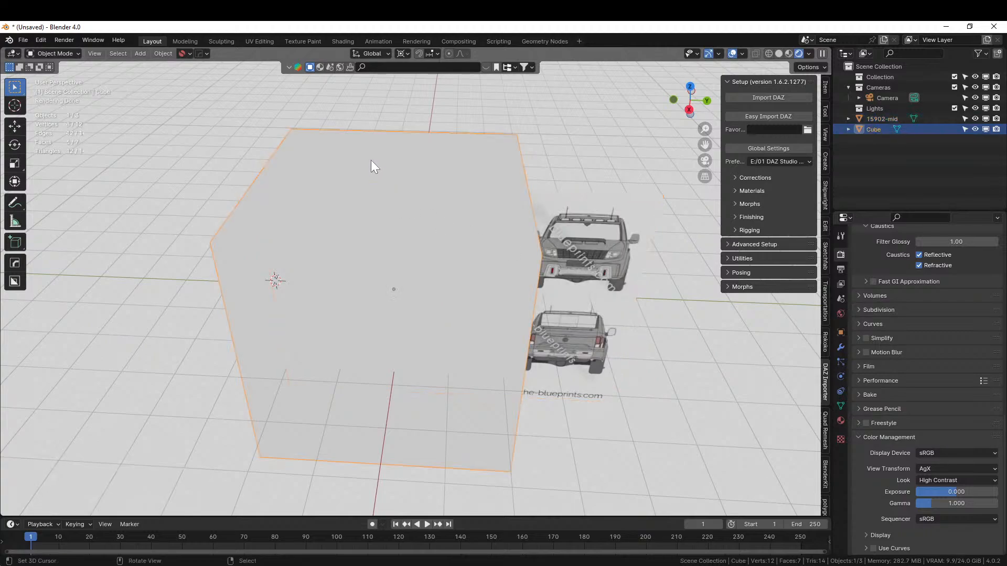
key("Delete")
middle_click_drag(371, 159, 431, 162)
scroll(381, 172, "up", 4)
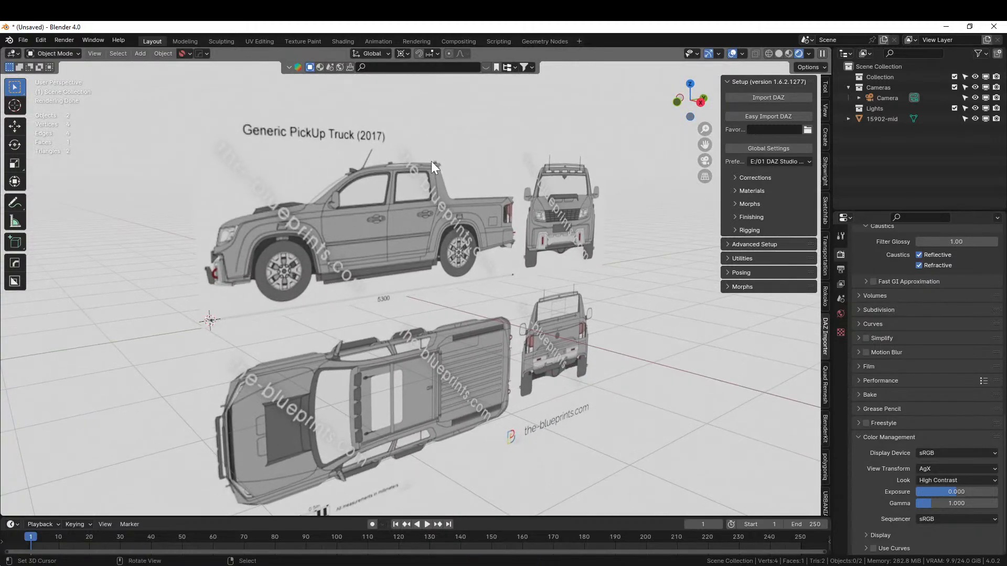
Enter Edit Mode on the blueprint plane with the truck's side view framed, and hide the sidebar.
key("KP_3")
scroll(399, 230, "up", 4)
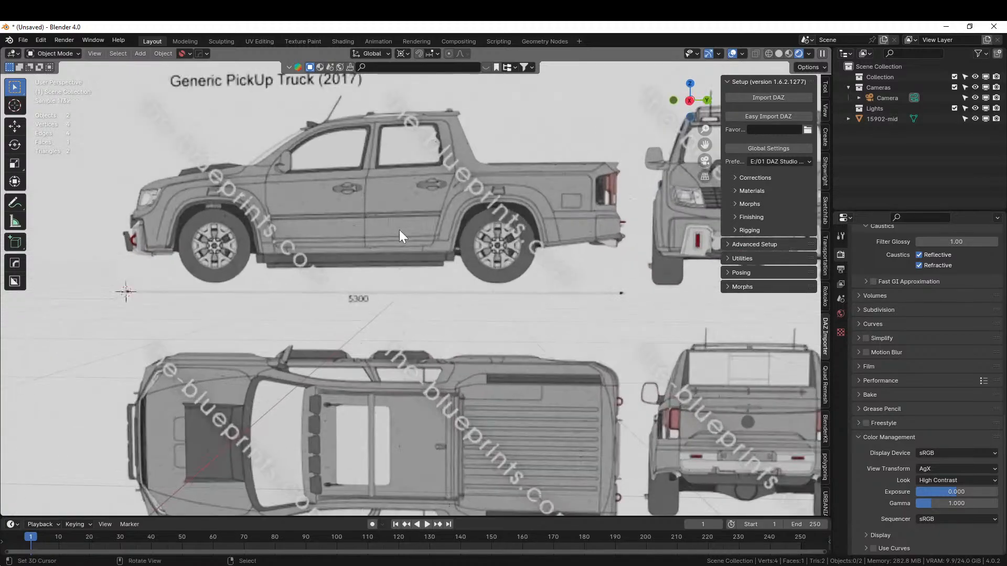
middle_click_drag(399, 231, 480, 343, "shift")
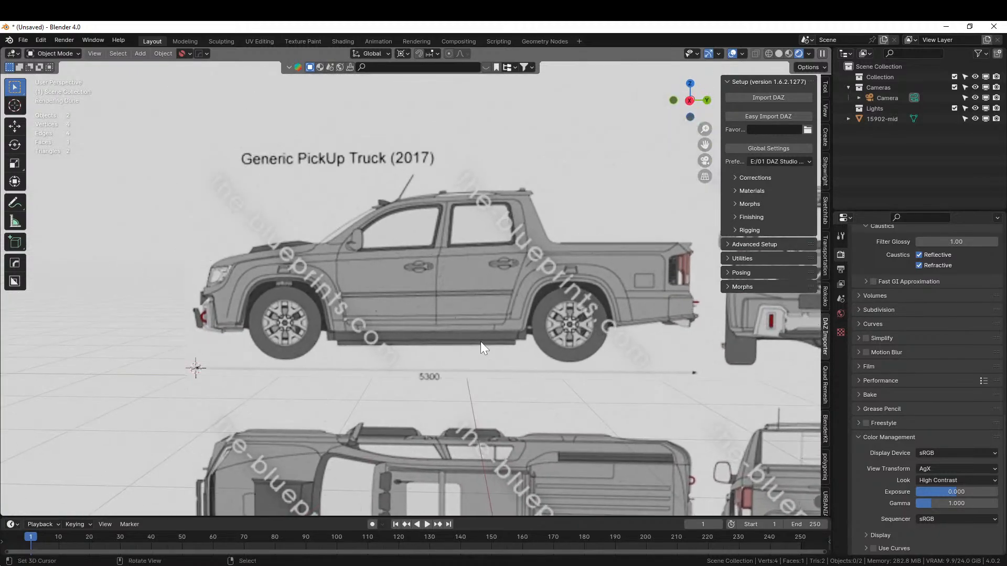
left_click(260, 168)
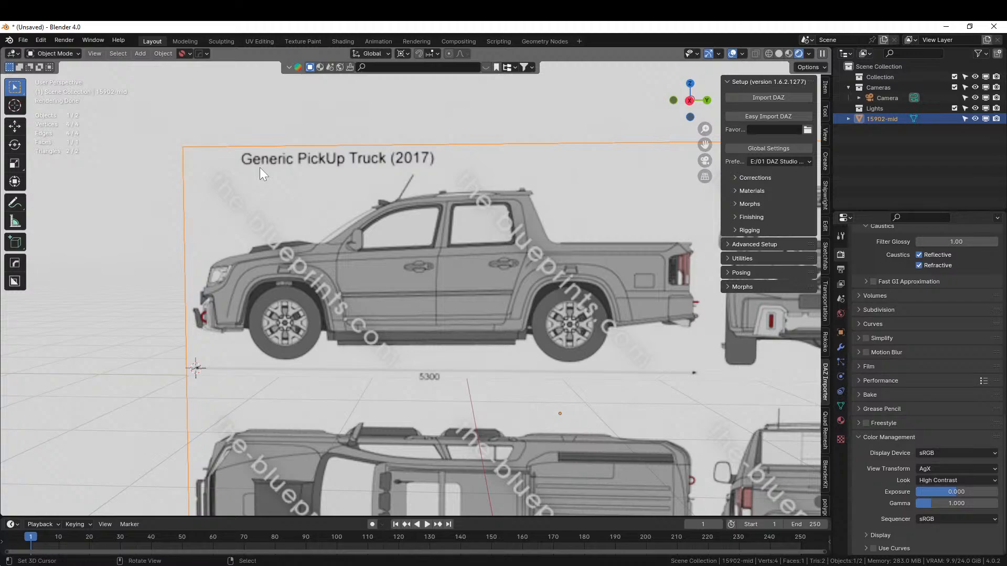
key("Tab")
scroll(444, 289, "up", 2)
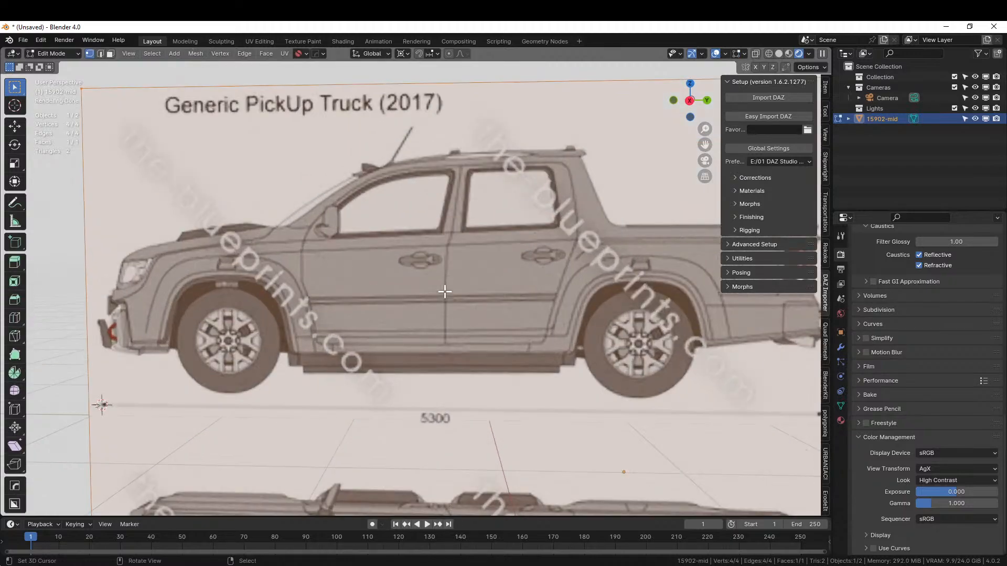
middle_click_drag(451, 351, 469, 385, "shift")
key("n")
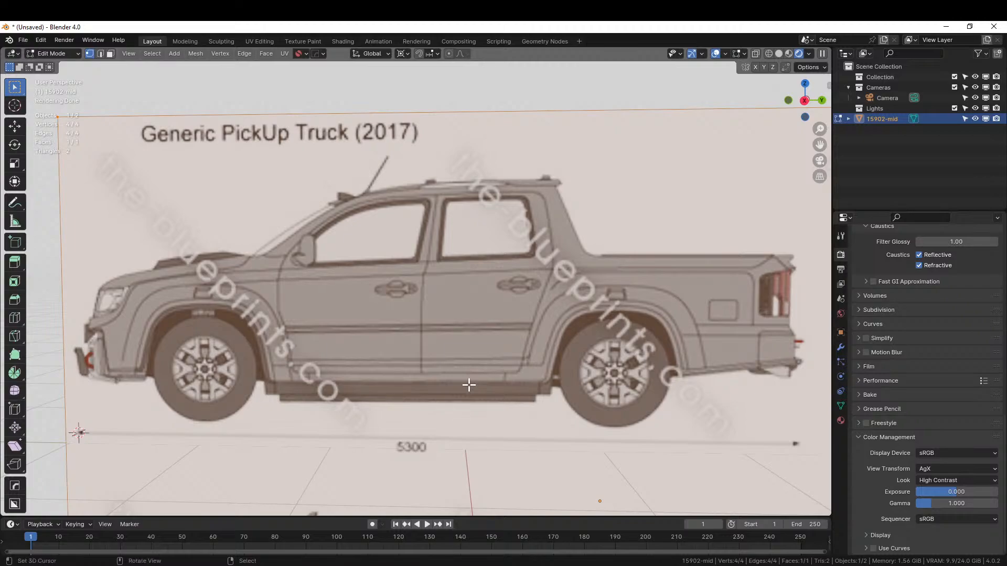
Start a Knife cut on the side view behind the front wheel, tracing the sill and the rear wheel arch.
key("k")
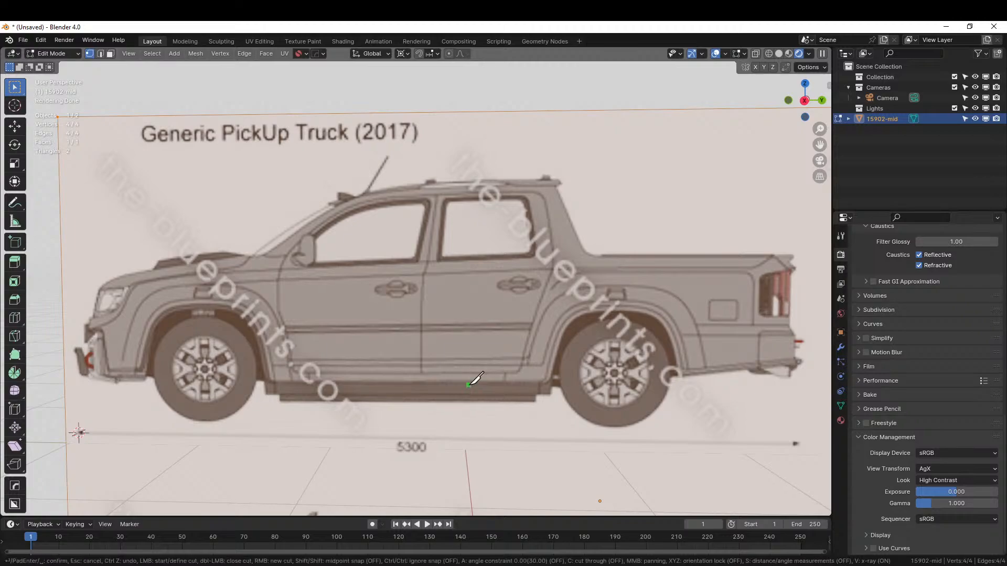
left_click(267, 380)
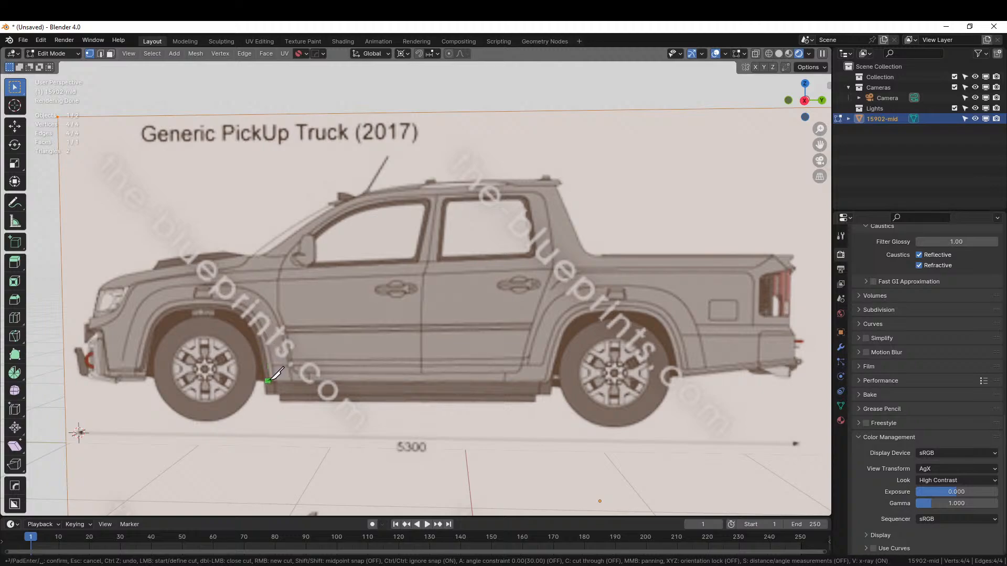
left_click(548, 383)
left_click(556, 352)
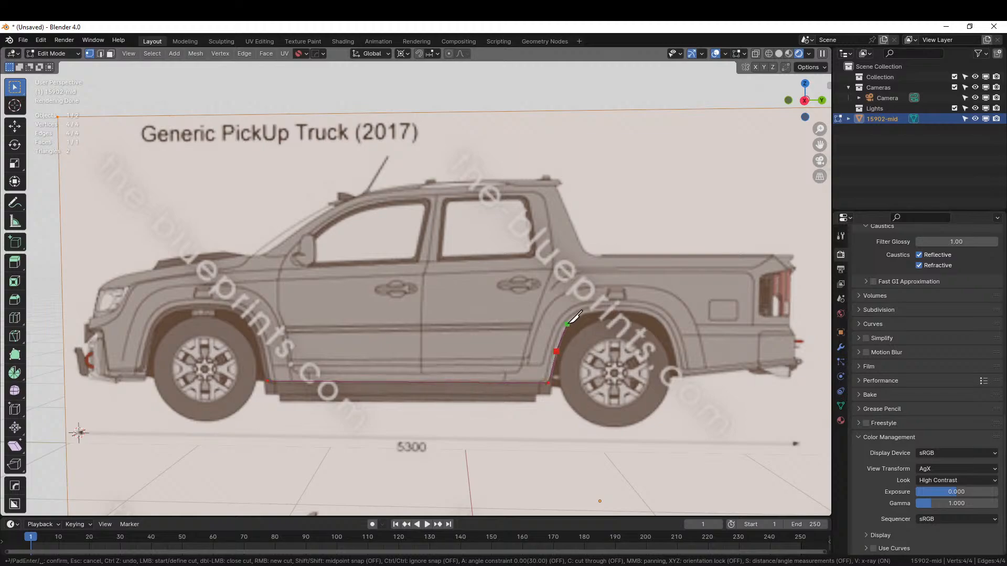
left_click(567, 324)
left_click(584, 311)
left_click(622, 310)
left_click(651, 313)
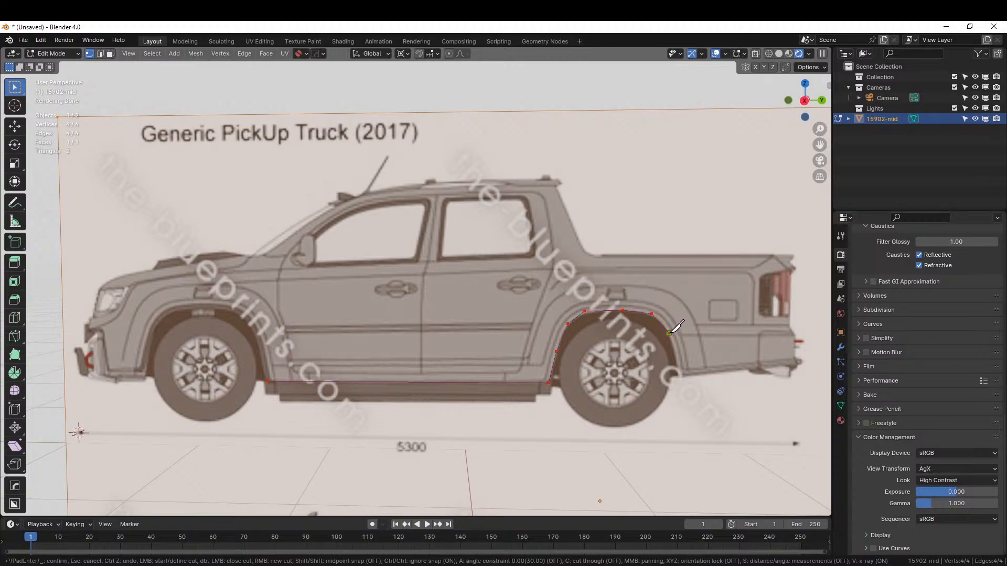
left_click(669, 333)
left_click(674, 357)
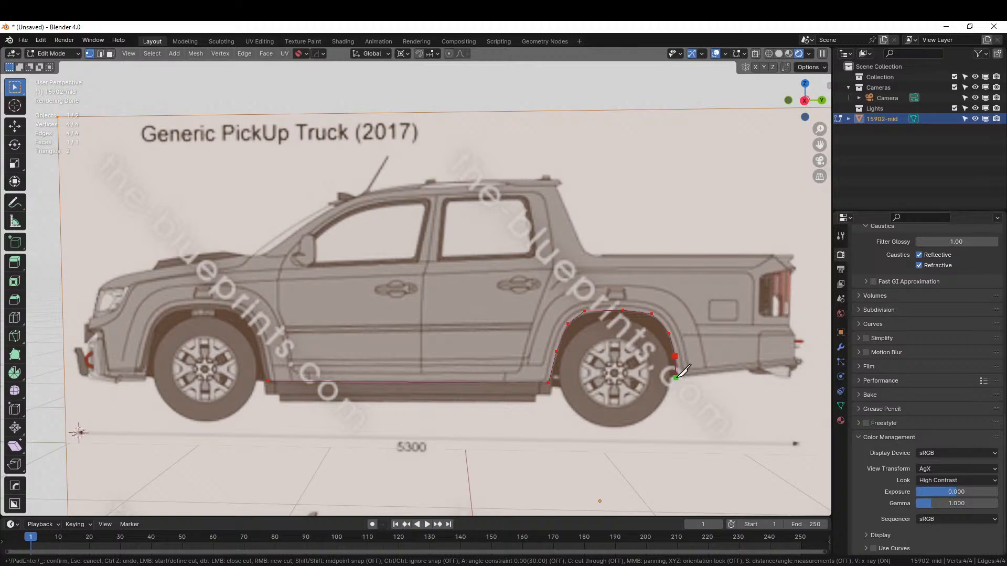
left_click(676, 377)
Continue the Knife cut along the rear underside, around the bumper and tailgate, and forward along the bed's upper edge.
left_click(795, 362)
left_click(796, 338)
left_click(789, 326)
left_click(790, 254)
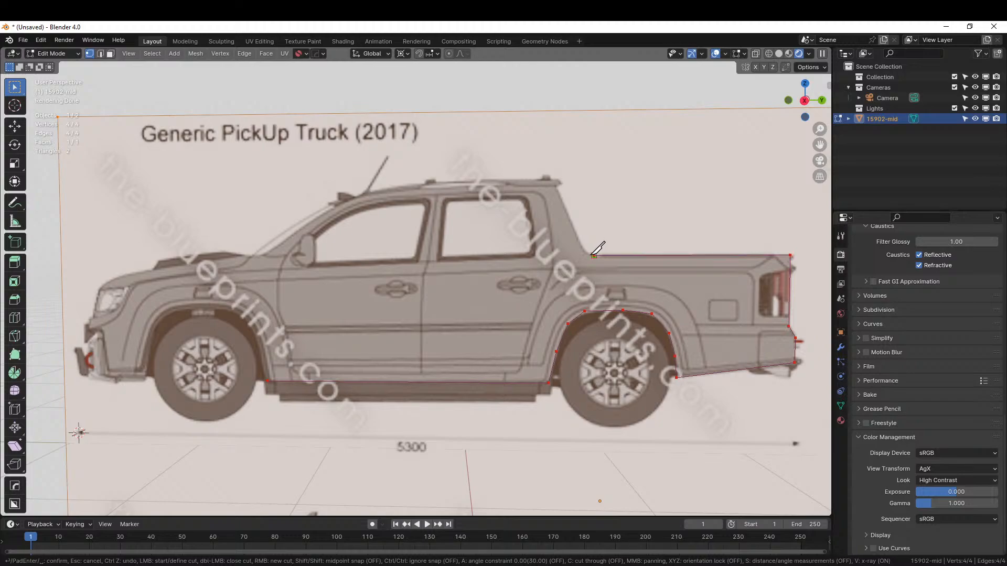
left_click(593, 255)
Continue the Knife cut up the back of the cab and forward along the roofline to the windshield's upper edge.
left_click(585, 254)
left_click(578, 238)
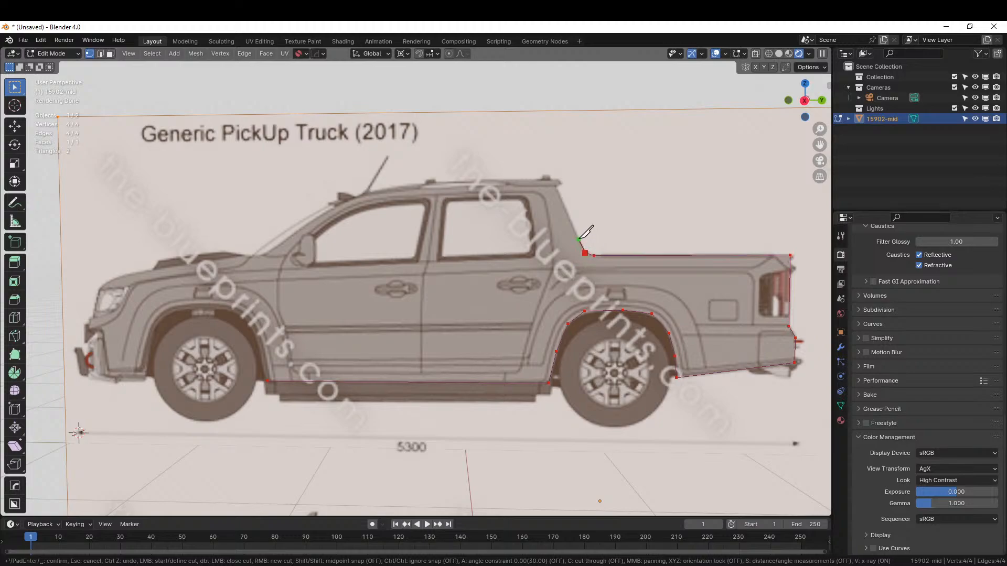
left_click(555, 187)
left_click(562, 181)
left_click(555, 179)
left_click(436, 181)
left_click(391, 188)
left_click(352, 197)
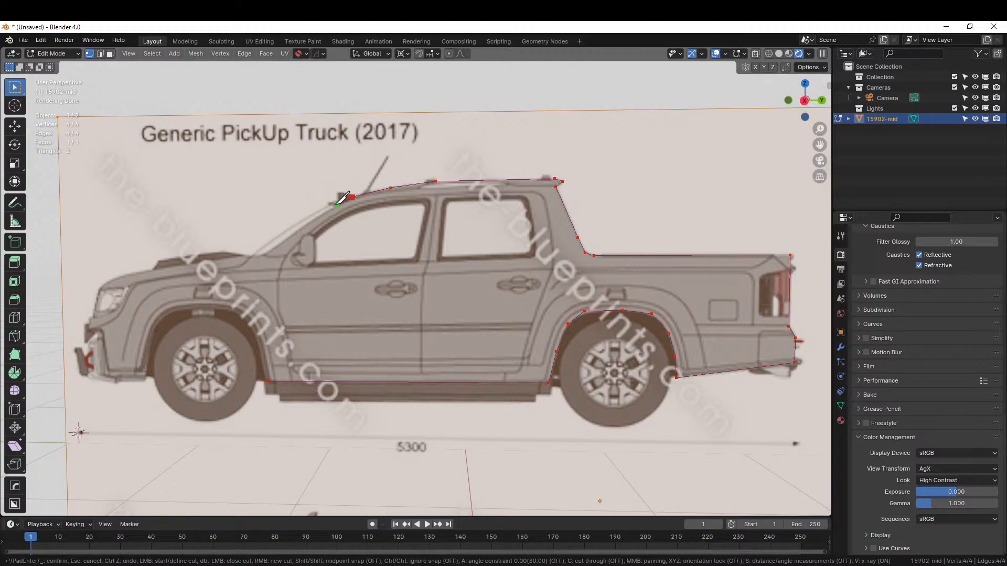
Trace the Knife cut down the windshield and along the hood and its scoop to the headlight.
left_click(313, 212)
left_click(272, 239)
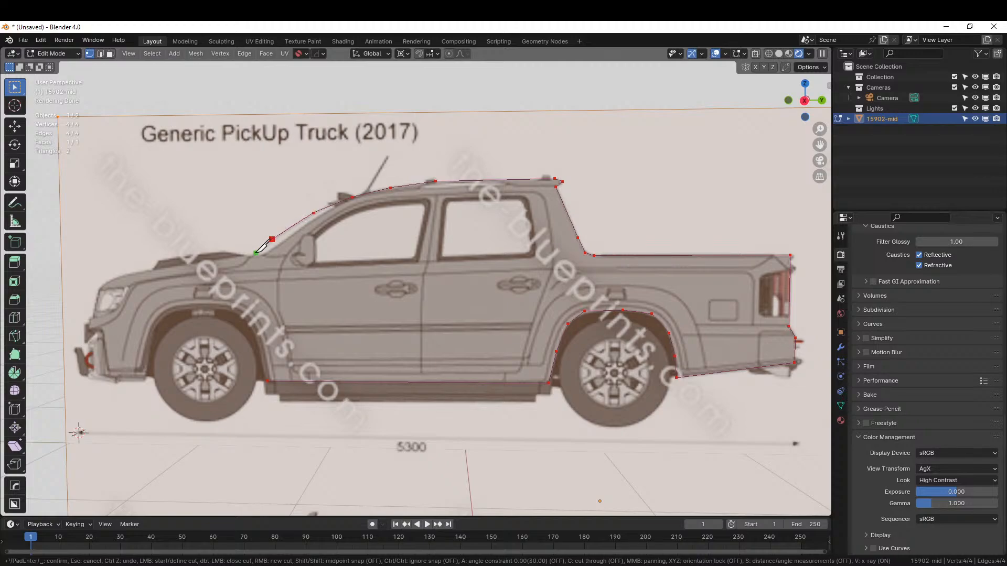
left_click(250, 257)
left_click(243, 257)
left_click(225, 251)
left_click(161, 259)
left_click(154, 271)
left_click(122, 275)
left_click(102, 286)
Trace the Knife cut down the truck's front end and along the lower bumper edge to the front wheel arch.
left_click(94, 316)
left_click(100, 373)
left_click(105, 379)
left_click(147, 378)
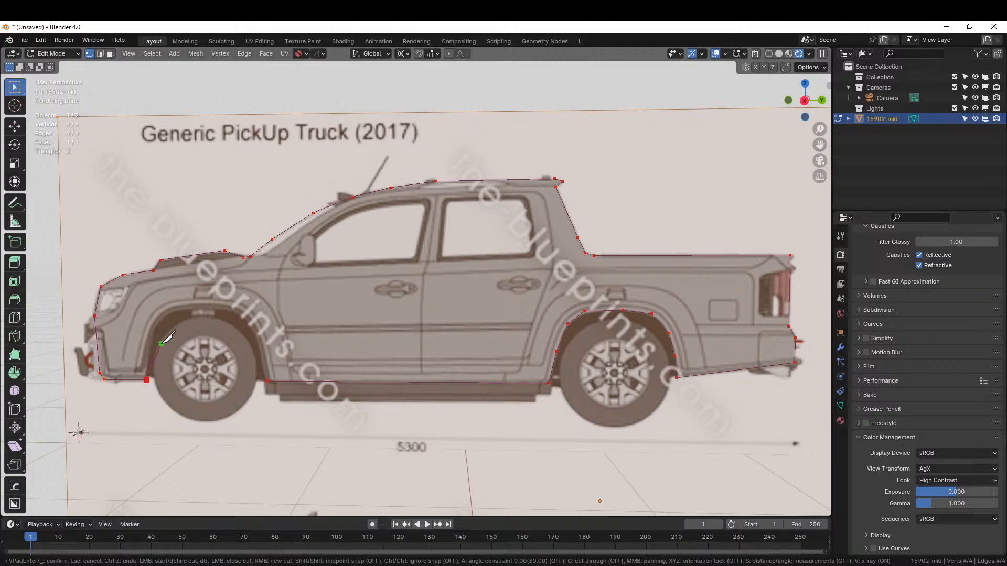
Trace the Knife cut around the front wheel arch back to the sill's starting point and confirm the closed outline.
left_click(153, 333)
left_click(167, 312)
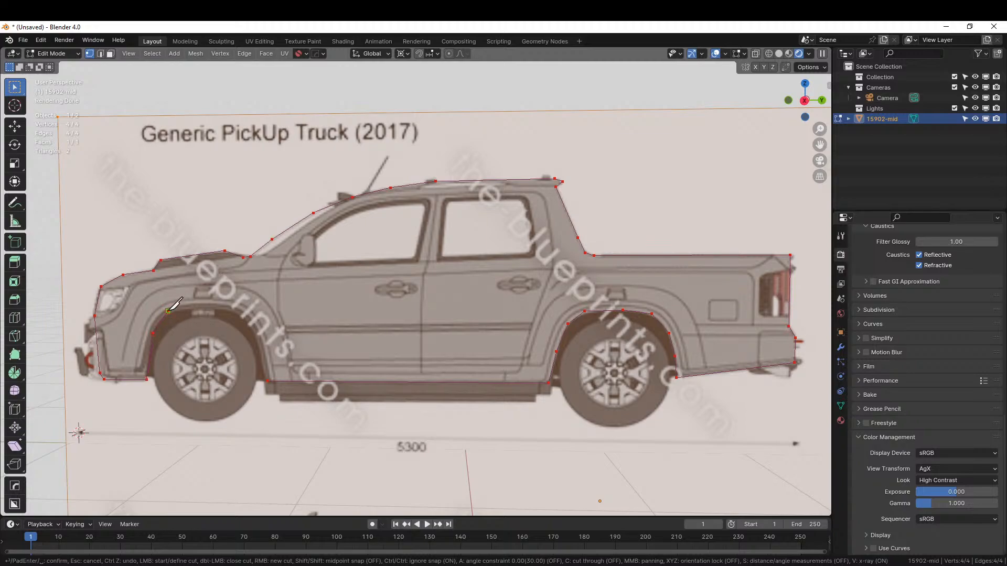
left_click(205, 309)
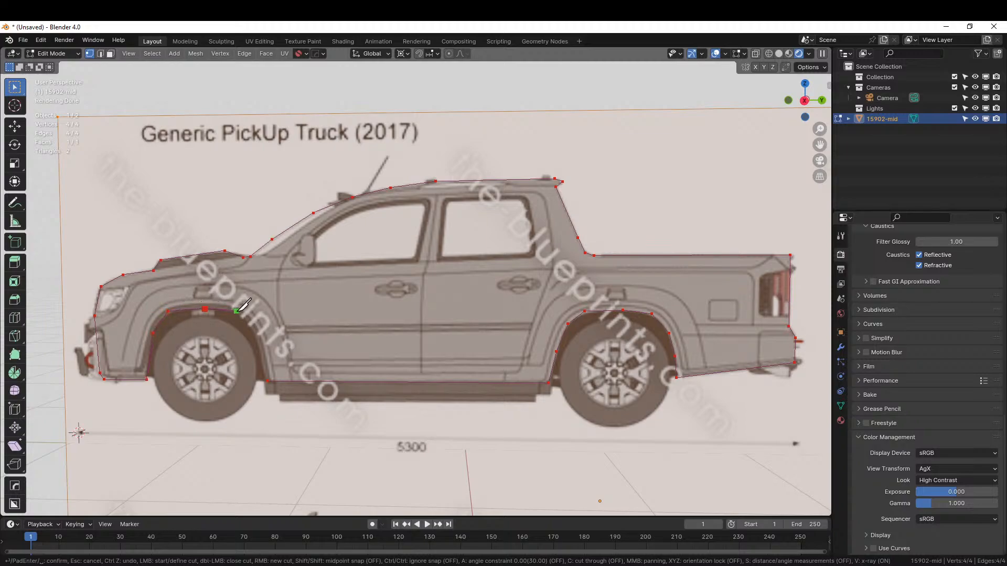
left_click(237, 314)
left_click(251, 325)
left_click(259, 347)
left_click(260, 378)
key("Return")
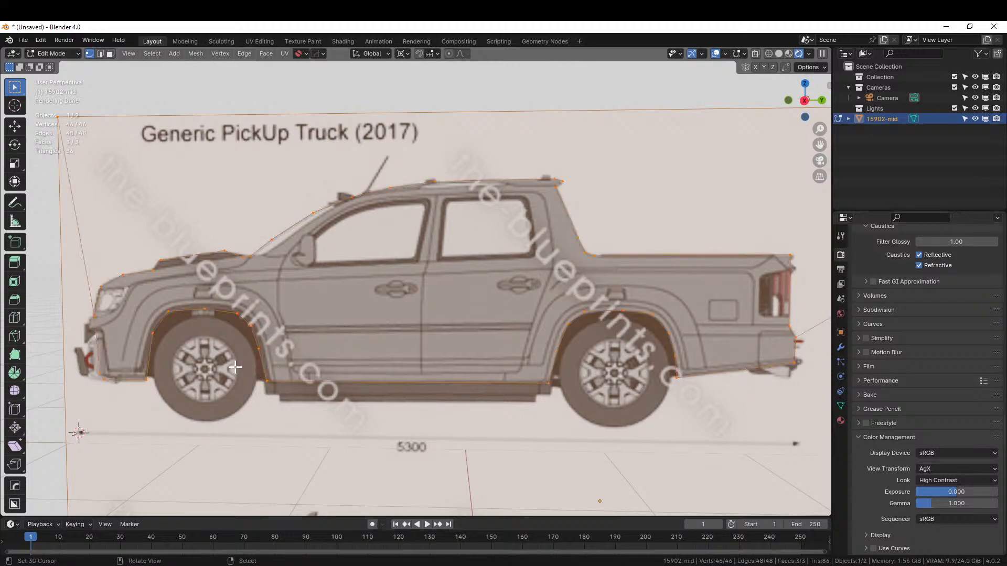
Delete all blueprint faces outside the cut truck outline, keeping only the side body face.
key("alt+a")
scroll(309, 325, "down", 2)
key("3")
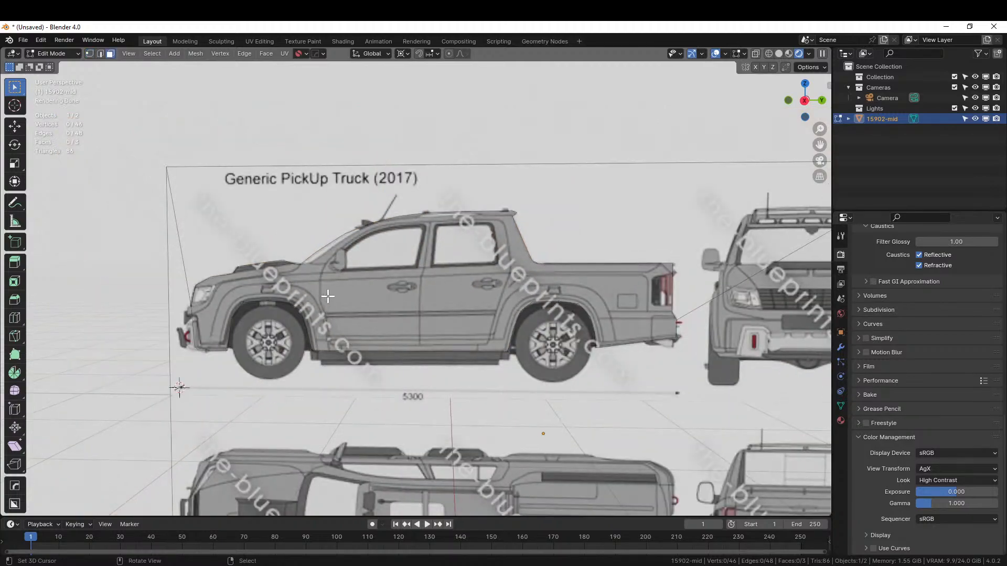
left_click(368, 305)
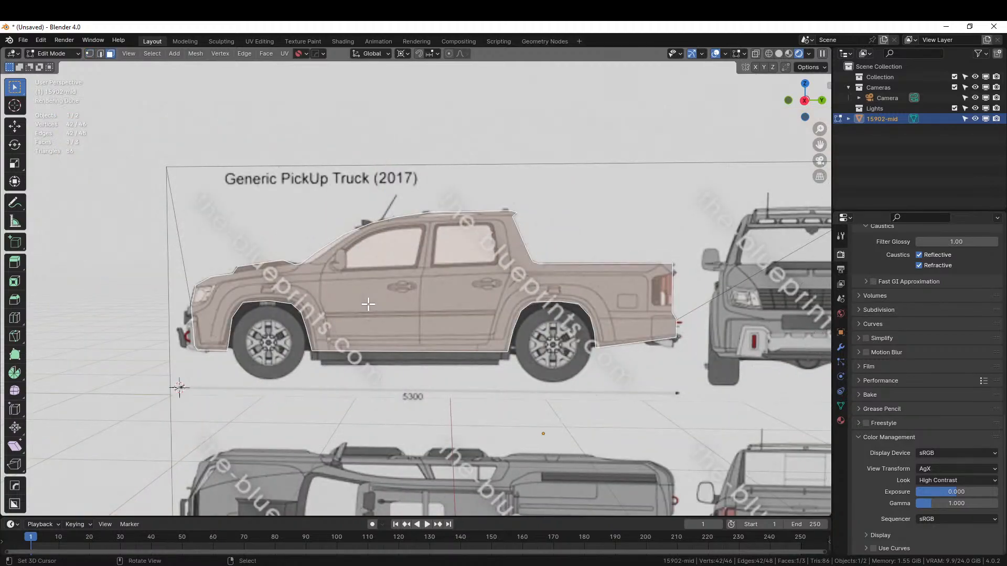
key("ctrl+i")
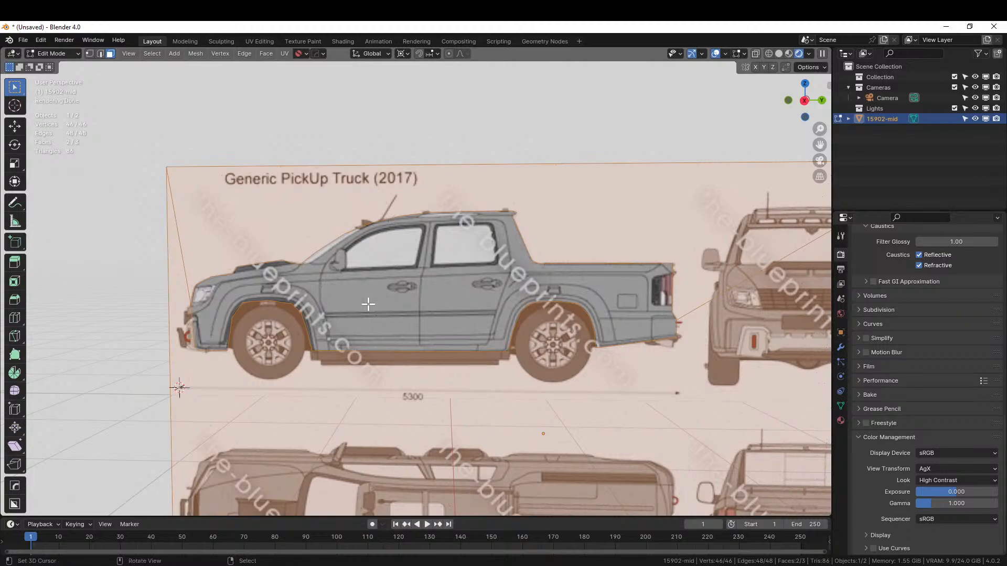
key("x")
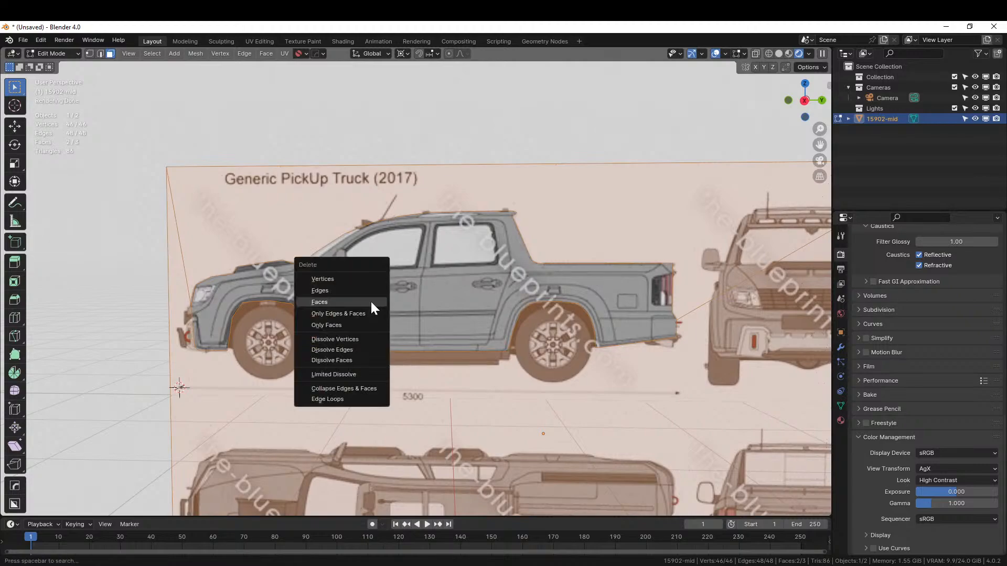
left_click(370, 302)
Hide the 15902-mid truck cutout in the viewport.
scroll(557, 441, "down", 5)
middle_click_drag(557, 440, 454, 314)
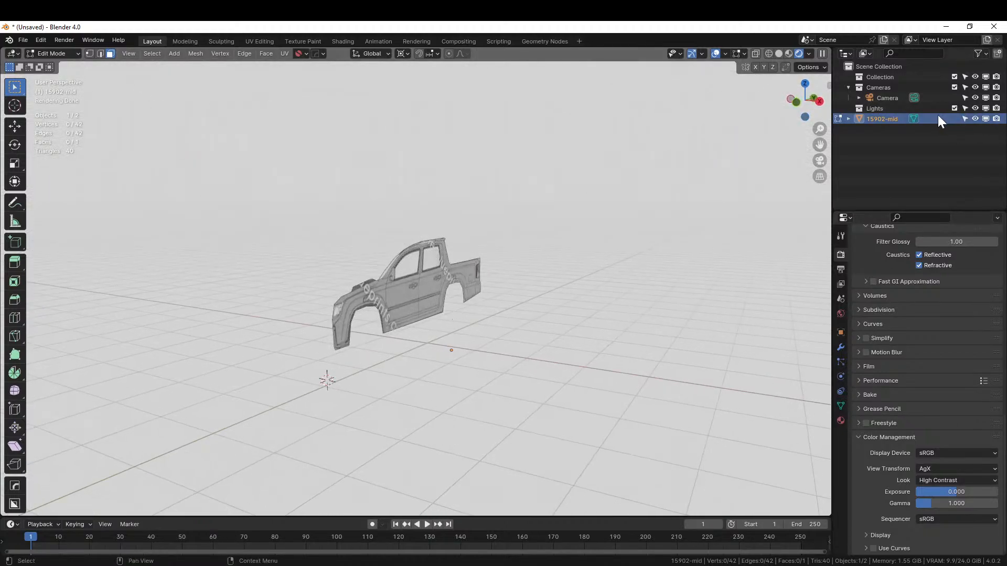
left_click(975, 119)
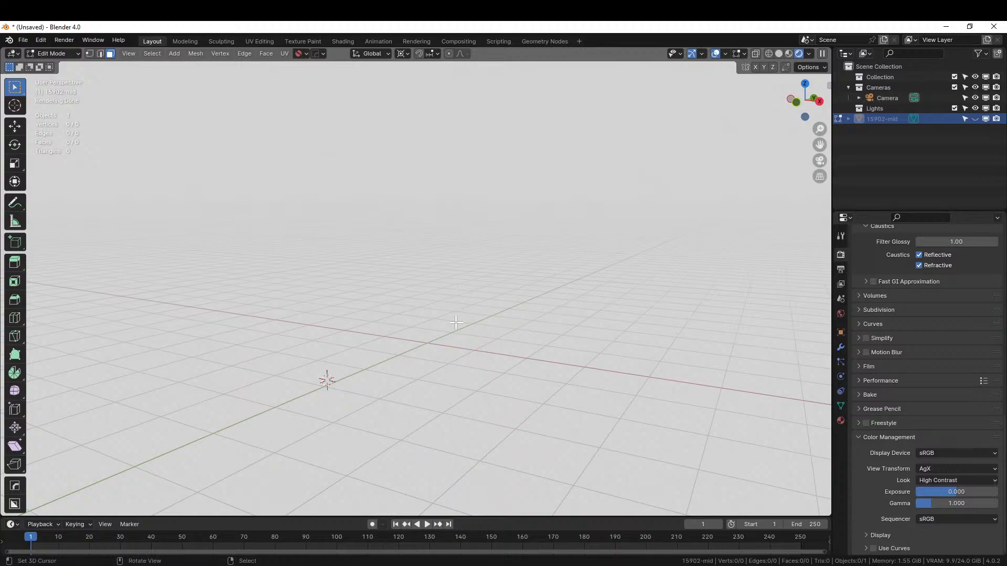
Leave mesh editing and import 2016_Porsche-911-Carrera-S.jpg from the Cyber Pickup Porsche folder as an image plane.
key("shift+a")
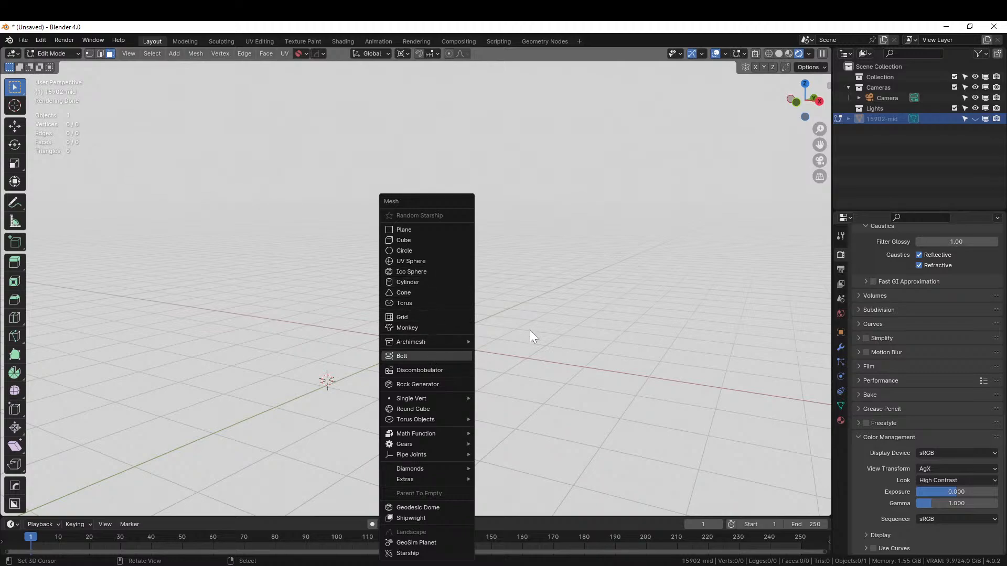
key("Escape")
key("Tab")
key("shift+a")
mouse_move(405, 351)
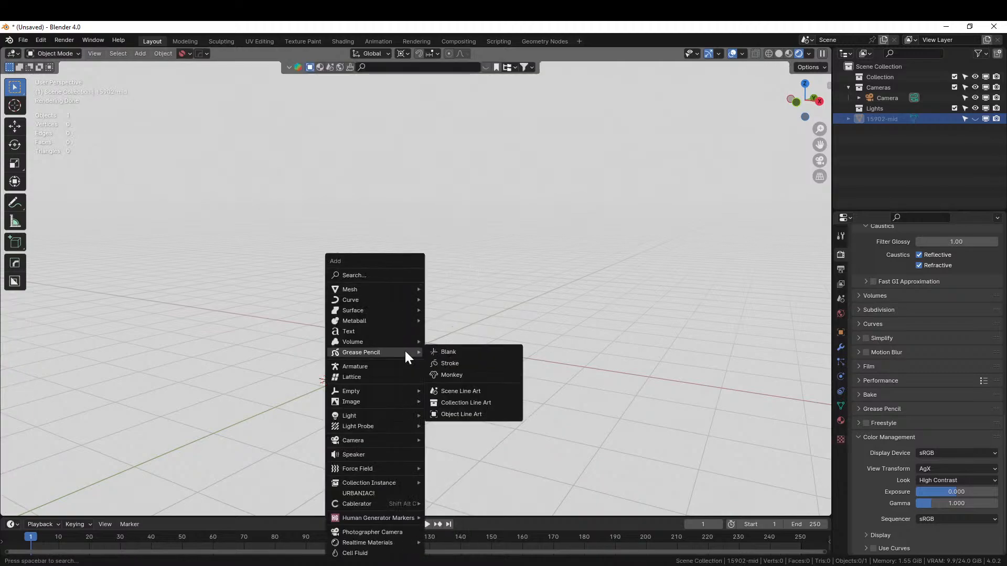
mouse_move(391, 401)
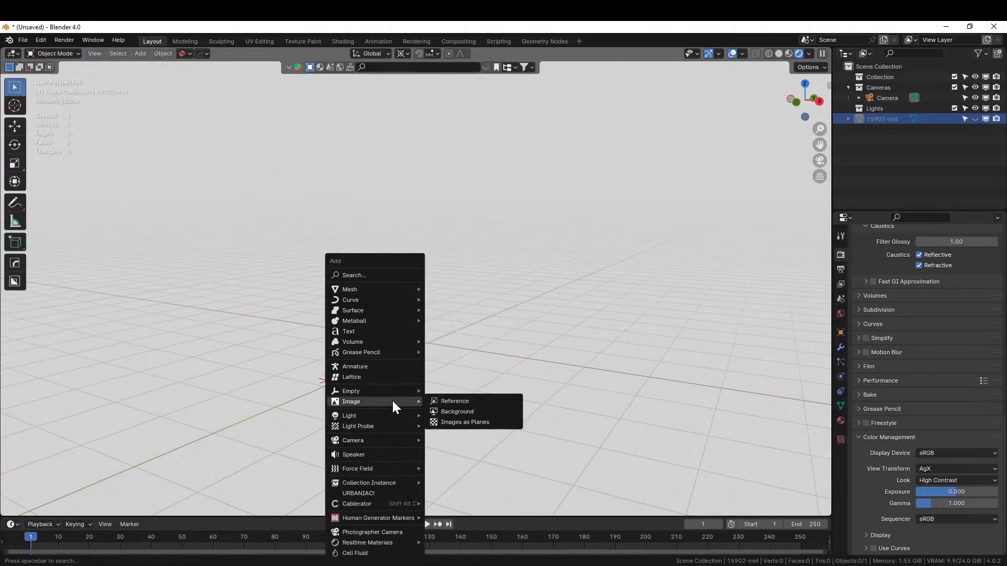
left_click(462, 422)
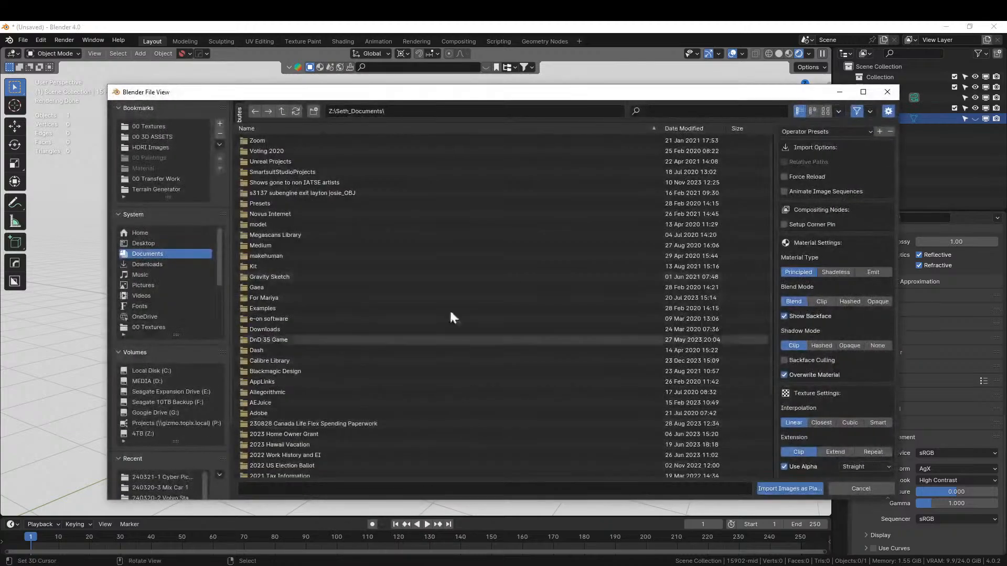
left_click(169, 480)
left_click(301, 152)
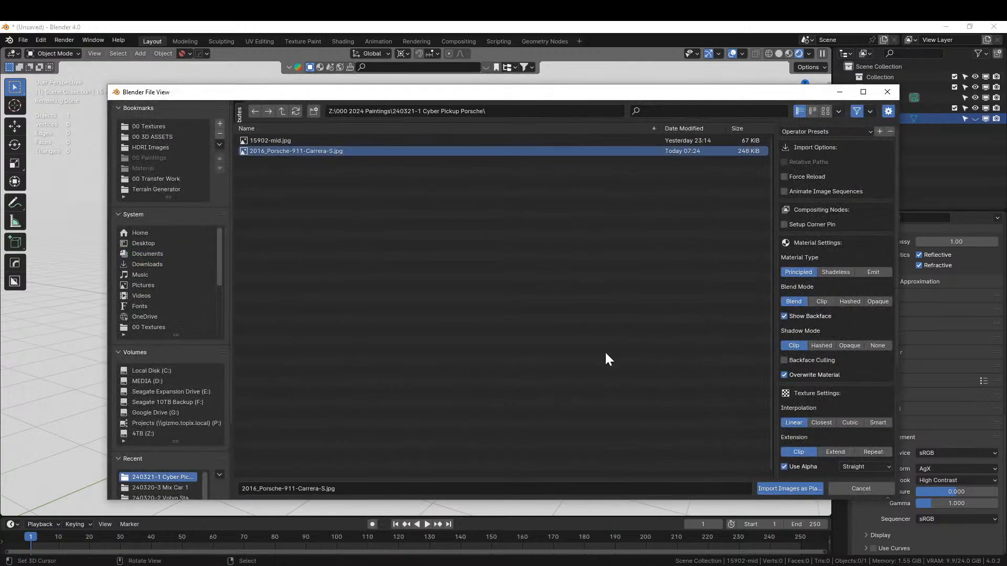
left_click(794, 487)
Rotate the Porsche blueprint plane 90° and another 180° about the global Z axis so its drawings read correctly from the front.
scroll(442, 316, "up", 3)
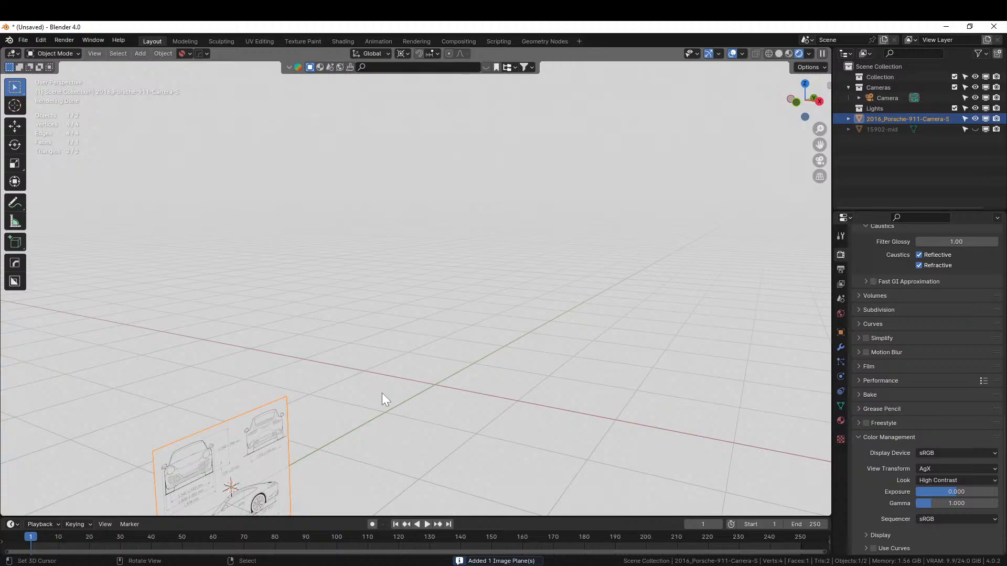
scroll(382, 395, "down", 5)
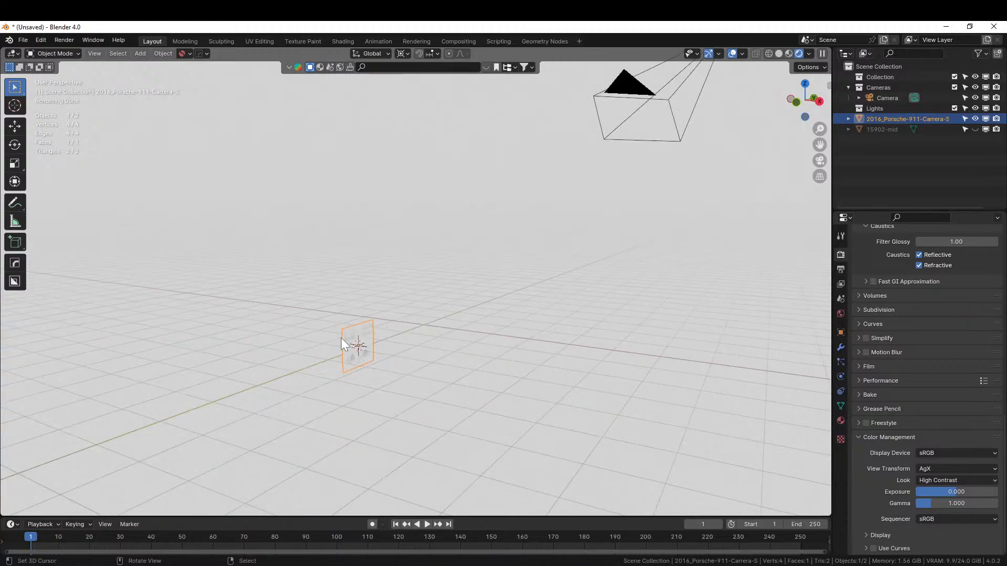
type("rz")
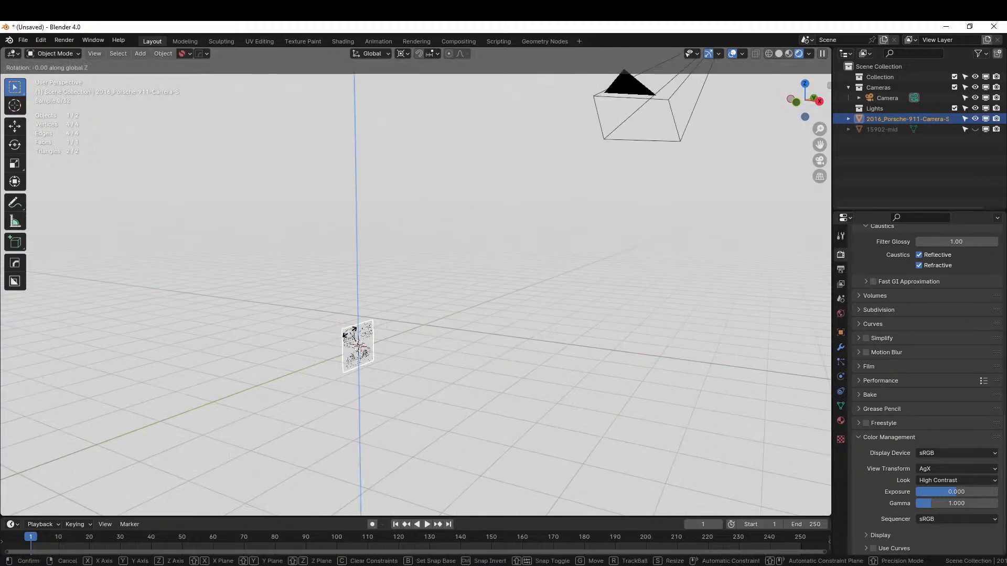
type("90")
key("Return")
key("KP_Decimal")
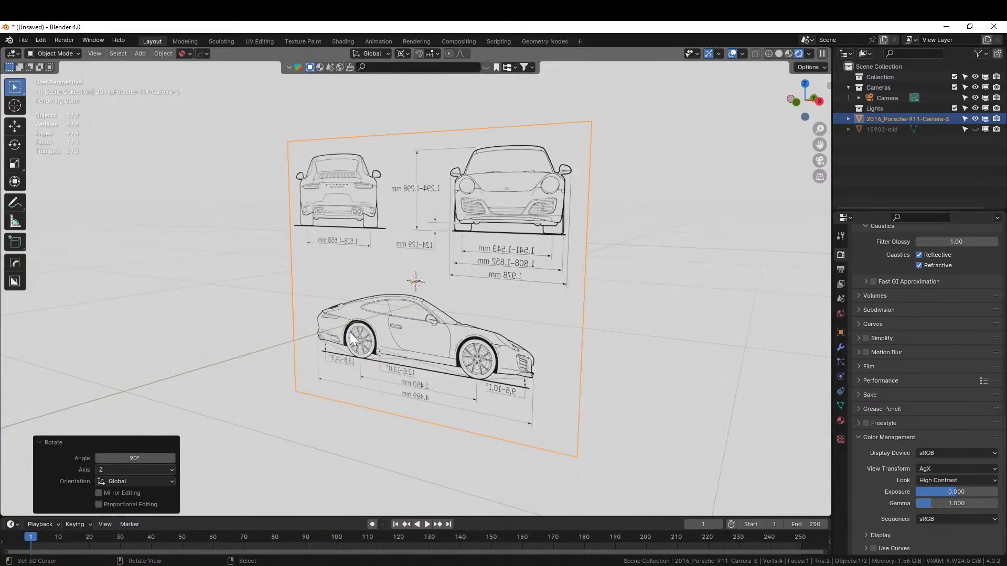
type("rz")
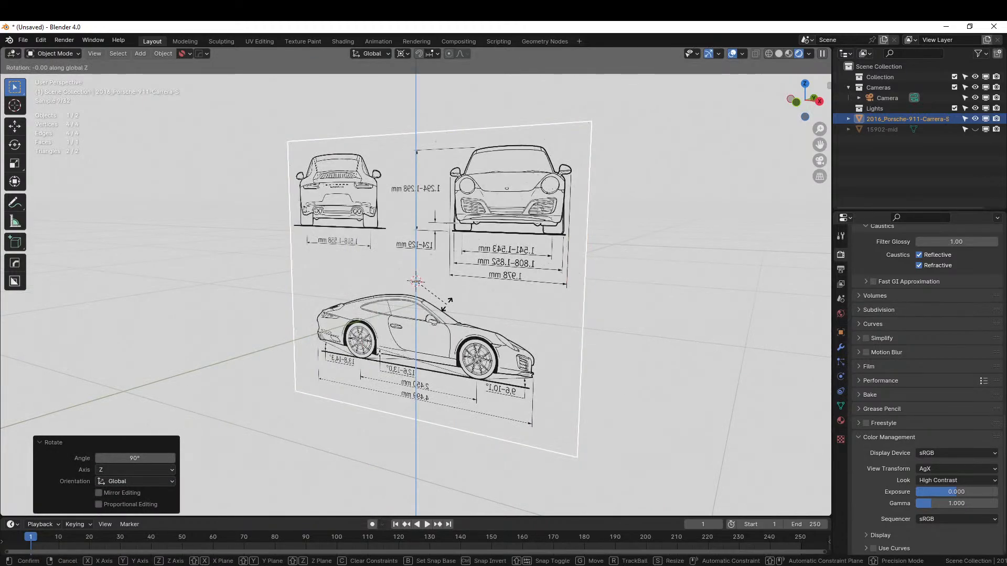
type("180")
key("Return")
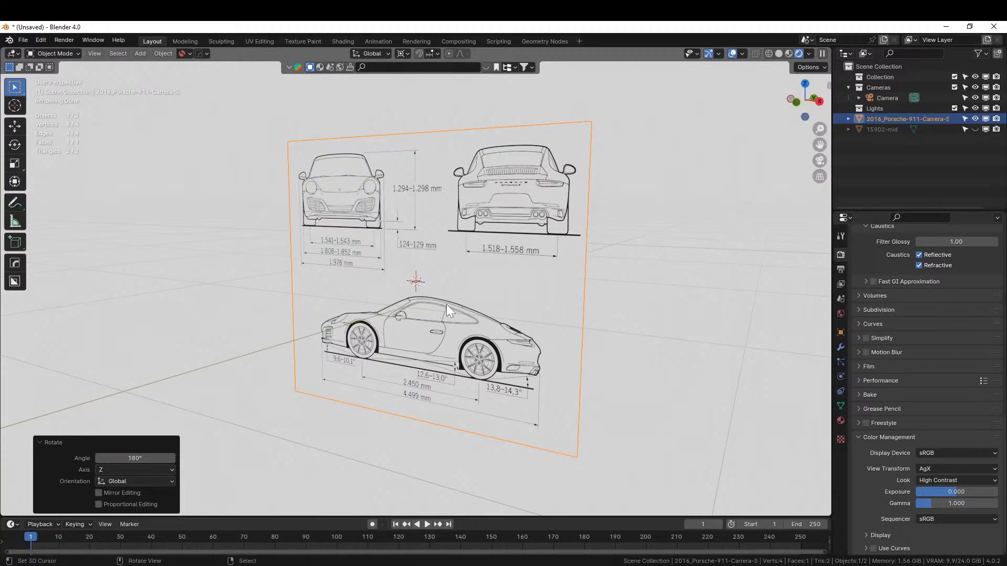
Examine the dimension labels on the Porsche blueprint's front, rear and side drawings, finishing in the front orthographic view.
scroll(531, 239, "up", 5)
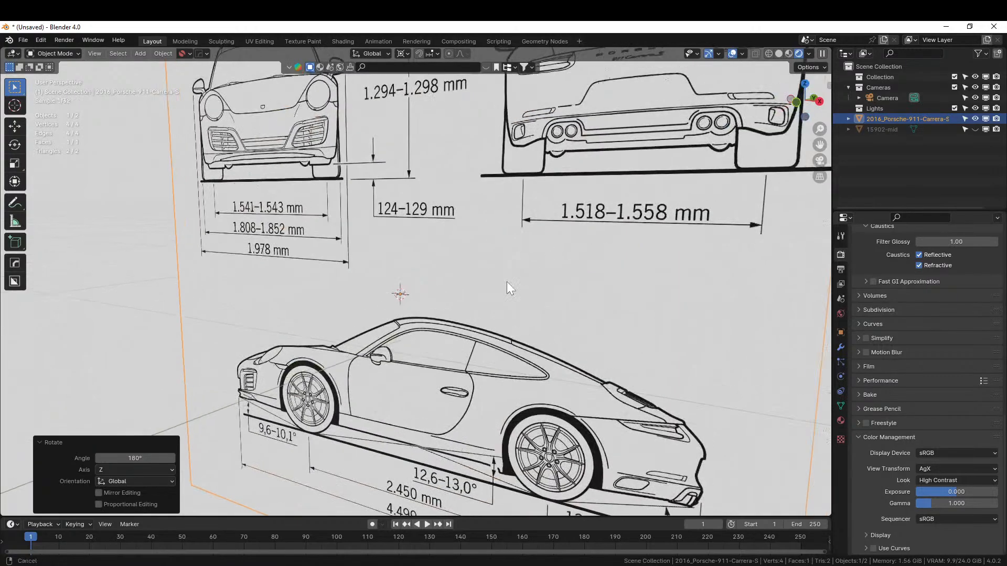
middle_click_drag(507, 282, 534, 266)
middle_click_drag(535, 265, 408, 334, "shift")
scroll(467, 320, "up", 1)
middle_click_drag(467, 320, 758, 355)
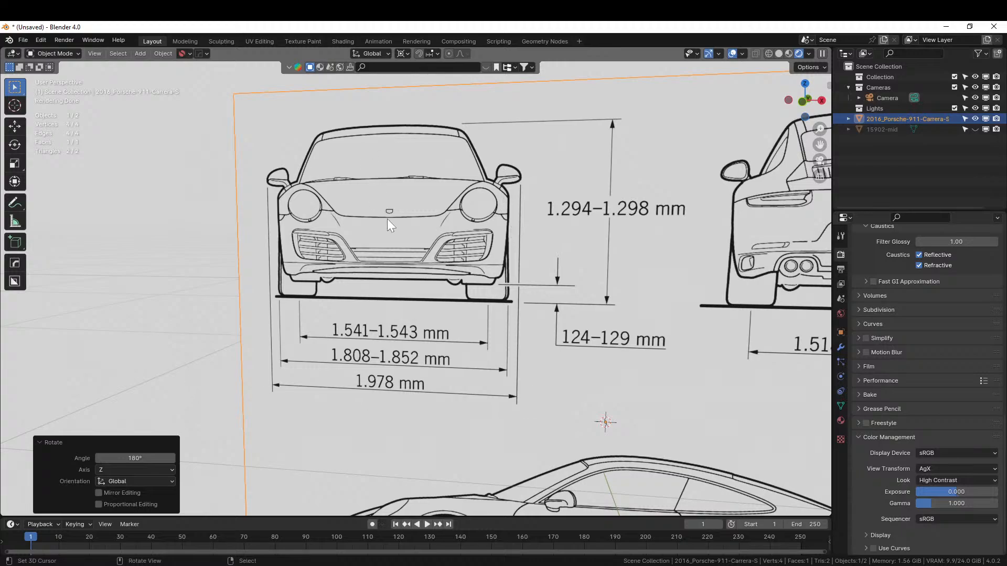
scroll(421, 265, "down", 3)
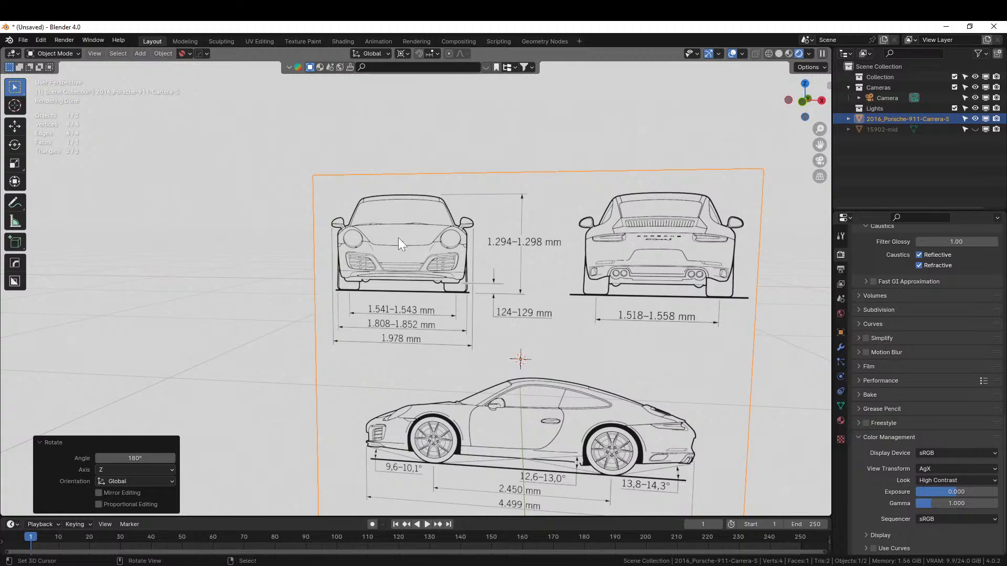
scroll(496, 297, "down", 1)
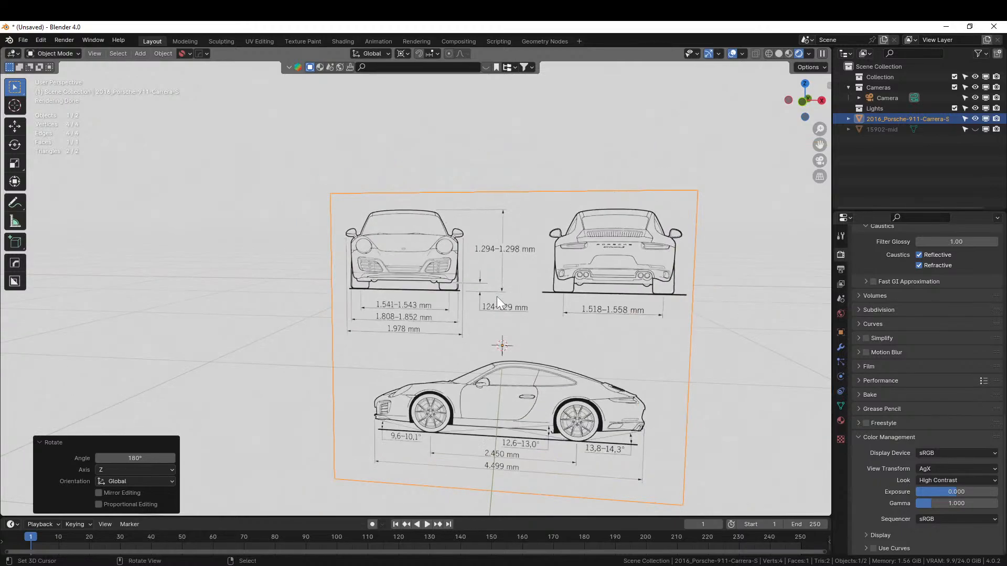
key("KP_1")
scroll(496, 296, "up", 2)
scroll(522, 313, "down", 2)
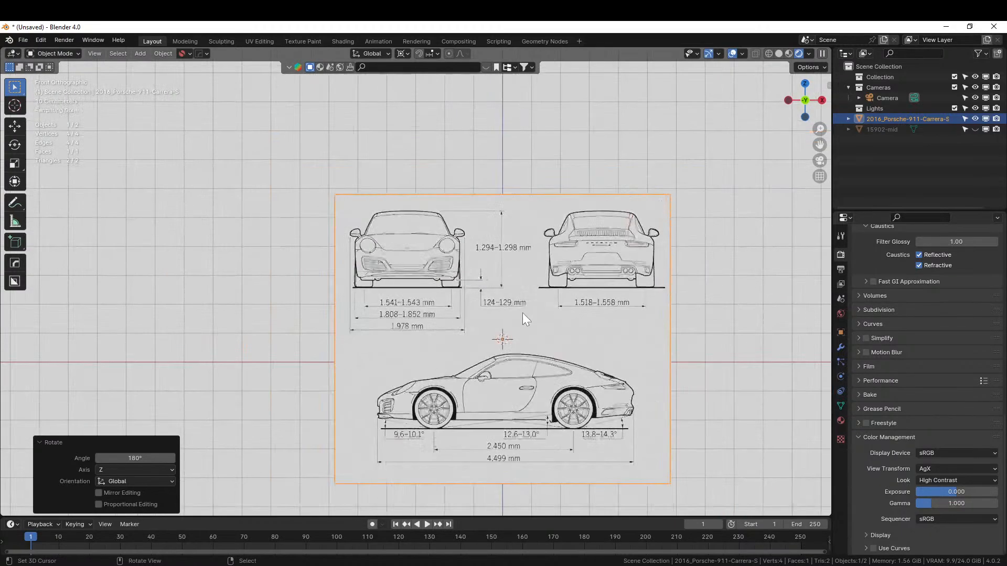
key("F3")
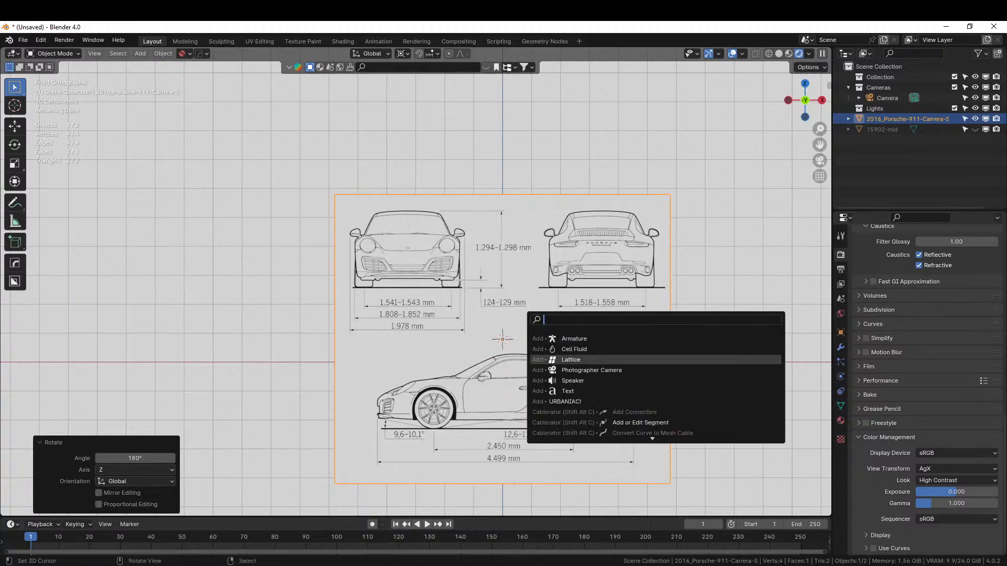
key("Escape")
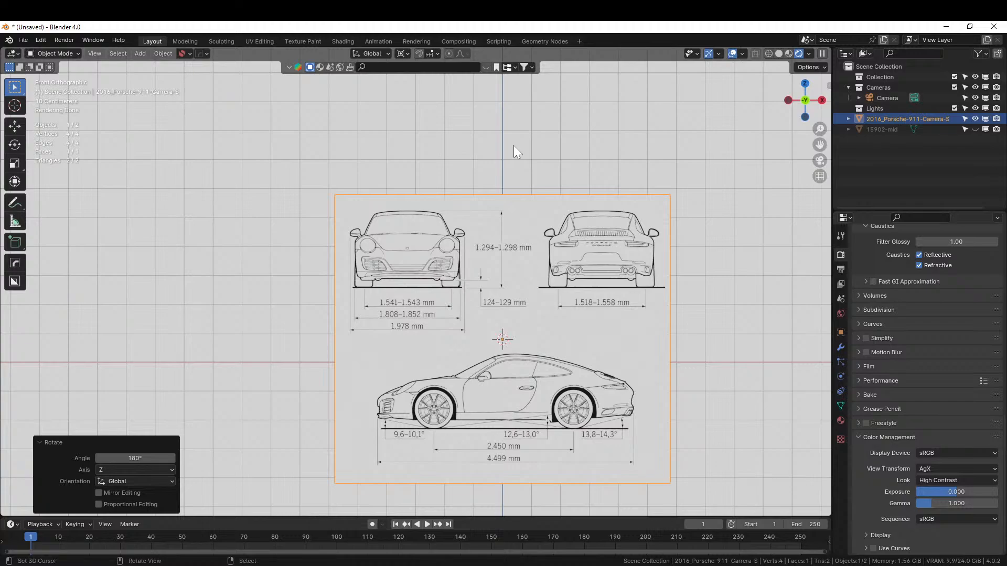
key("ctrl+a")
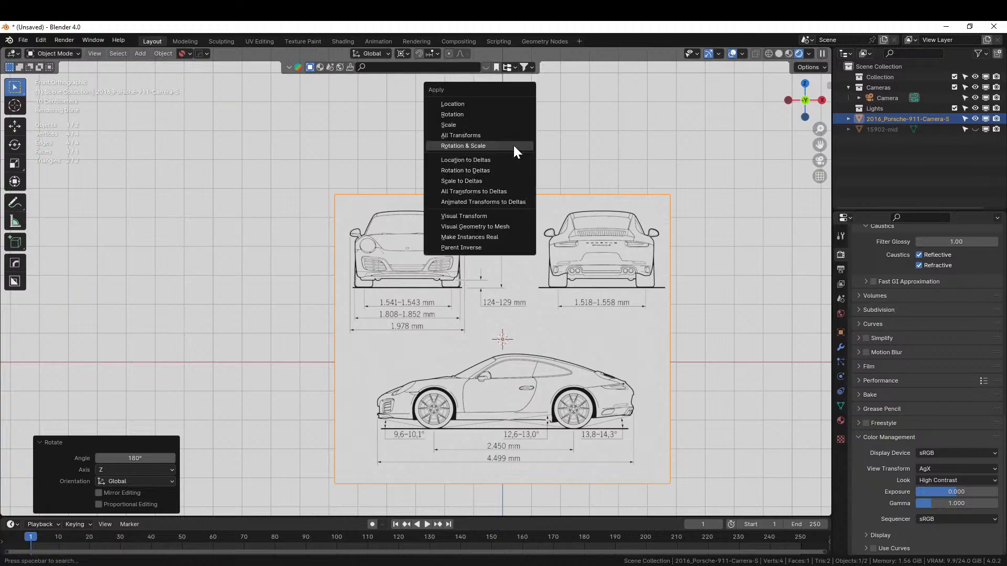
key("Escape")
Add a cube mesh and set its size to 2 m.
key("shift+a")
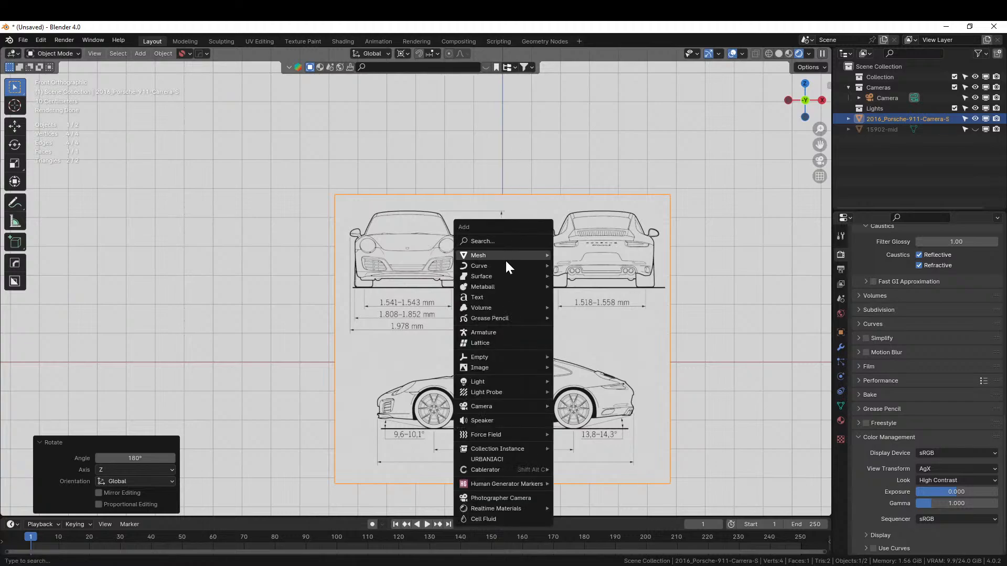
mouse_move(506, 264)
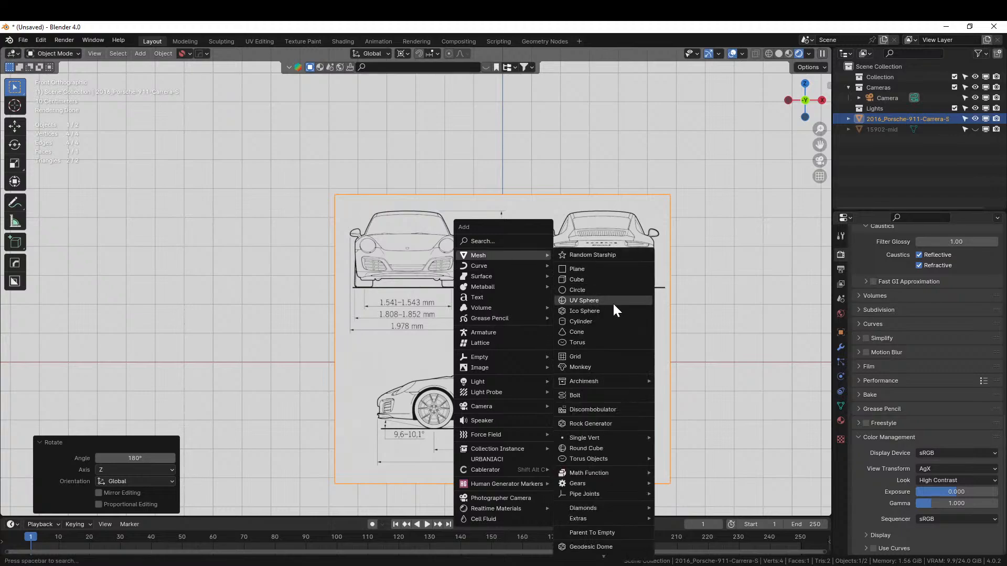
left_click(586, 278)
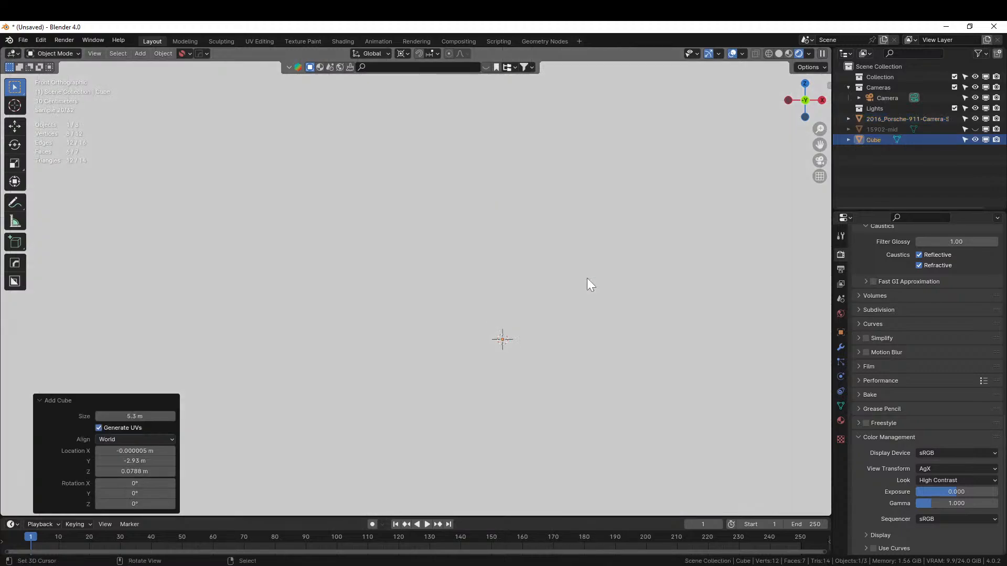
left_click(141, 417)
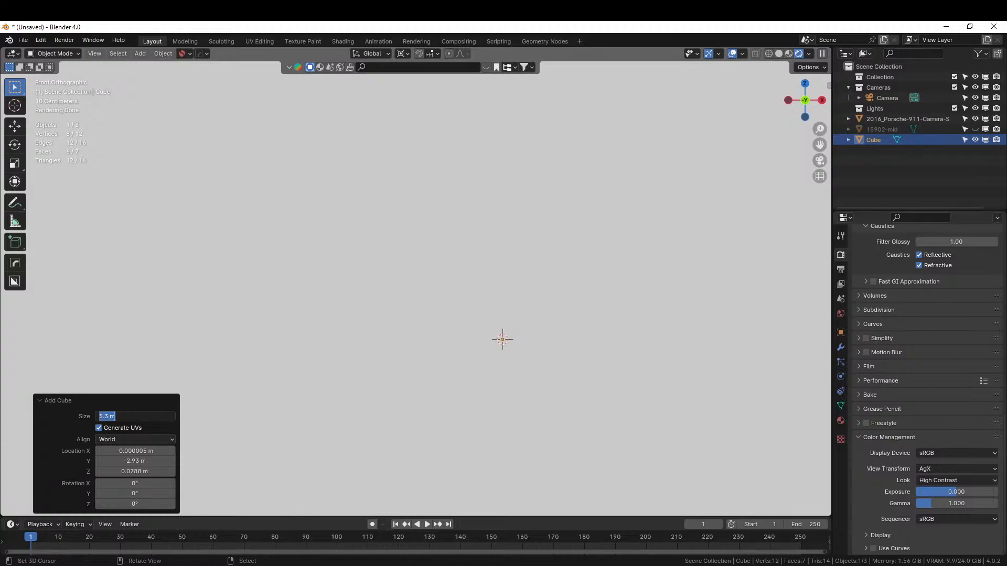
type("2")
key("Return")
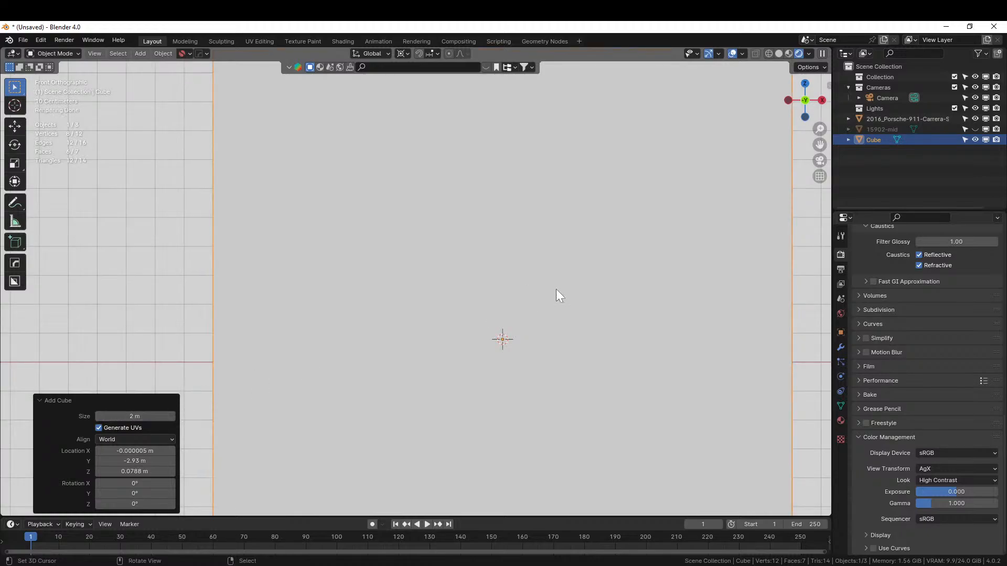
scroll(14, 344, "down", 3)
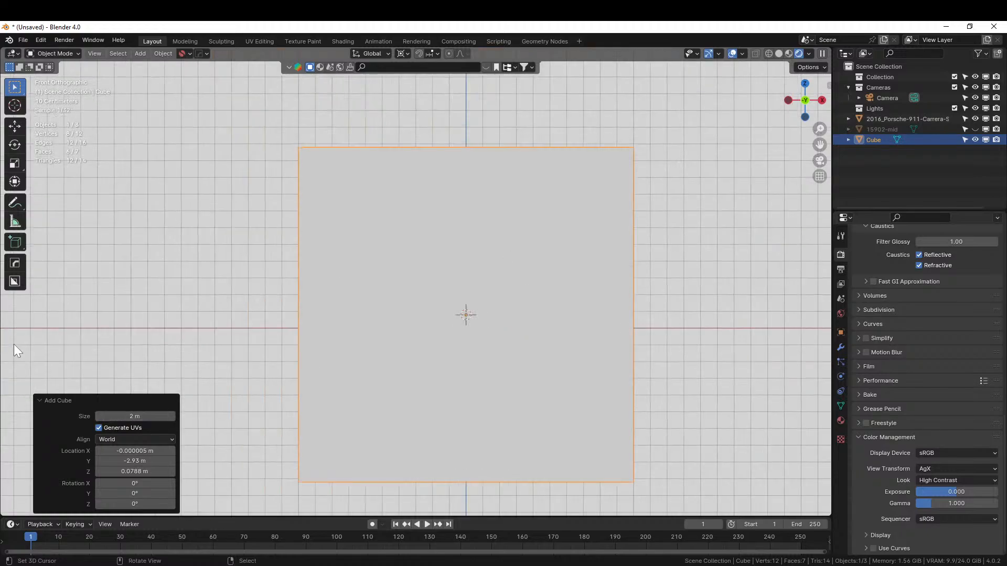
Move the cube off the blueprint drawings, bringing its upper-left corner near the 1.518–1.558 mm dimension line below the rear view.
left_click(873, 140)
key("g")
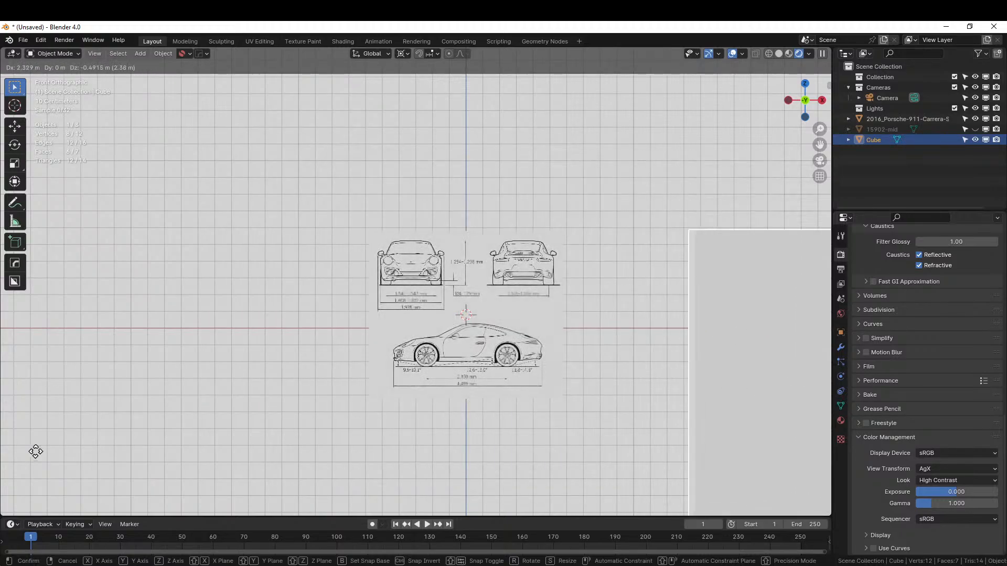
left_click(754, 361)
scroll(418, 337, "up", 6)
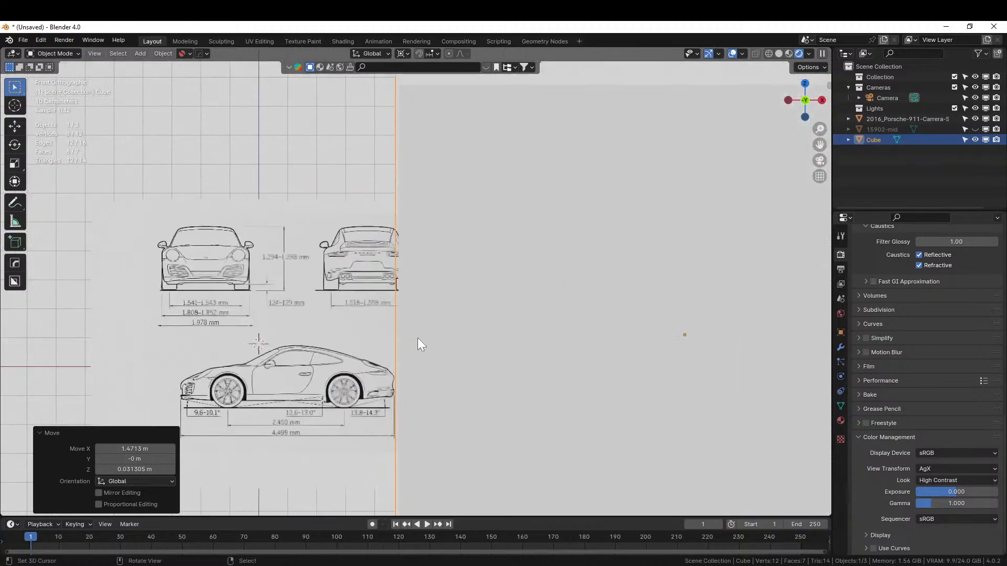
scroll(524, 267, "down", 2)
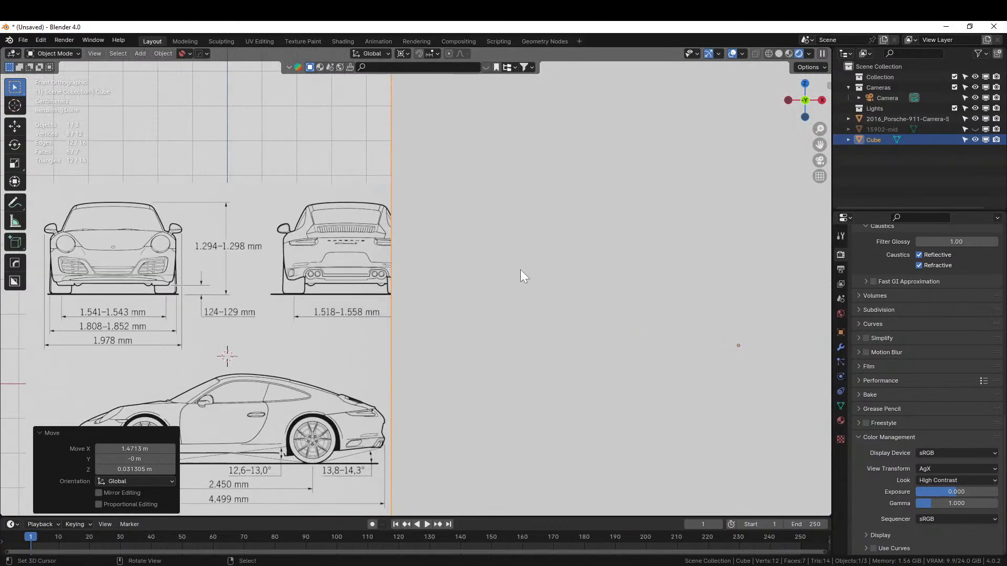
left_click_drag(537, 241, 549, 285)
key("g")
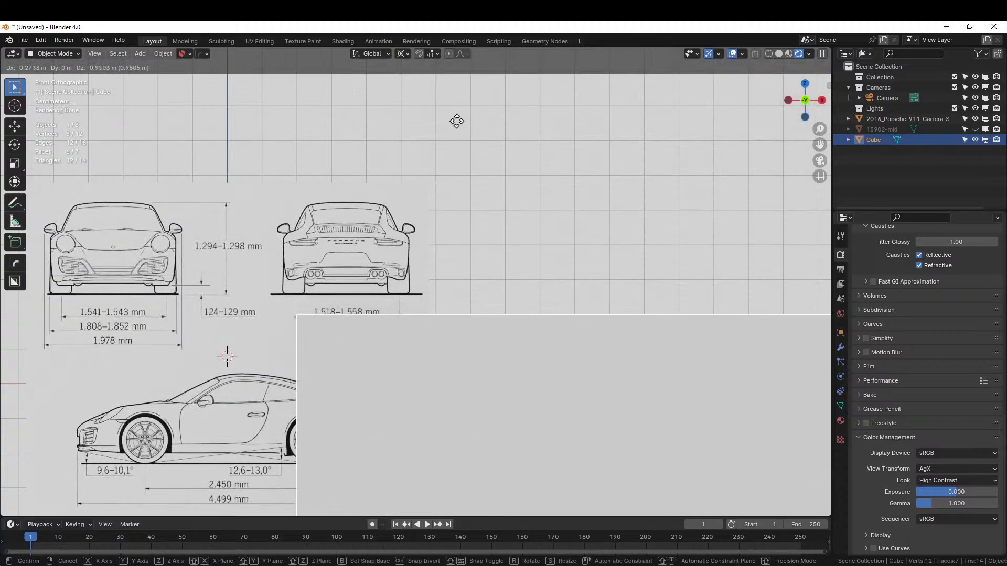
left_click(474, 128)
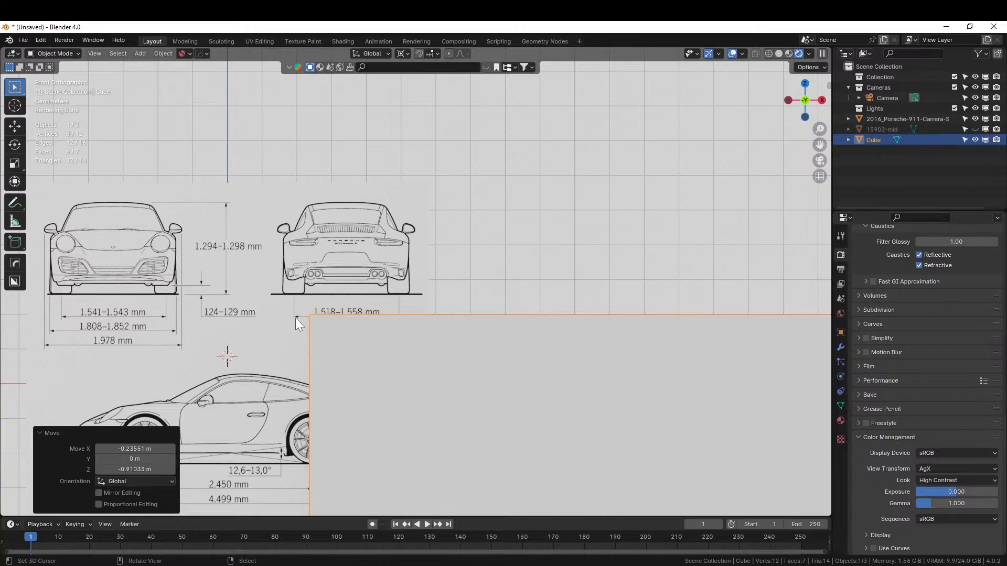
Place the 3D cursor at the left end of the 1.518–1.558 mm dimension line and align the cube's upper-left corner to it.
scroll(310, 332, "up", 4)
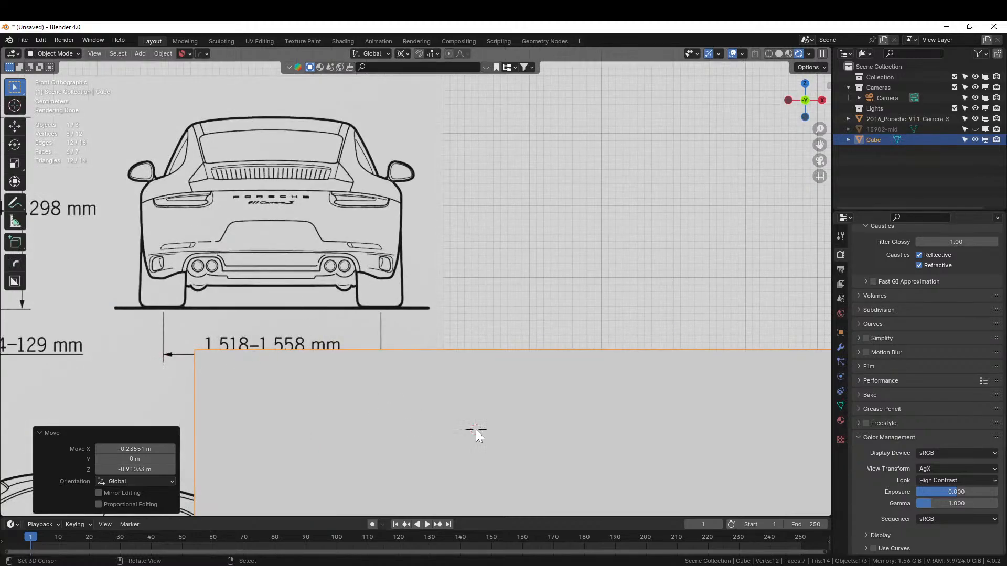
right_click(580, 438)
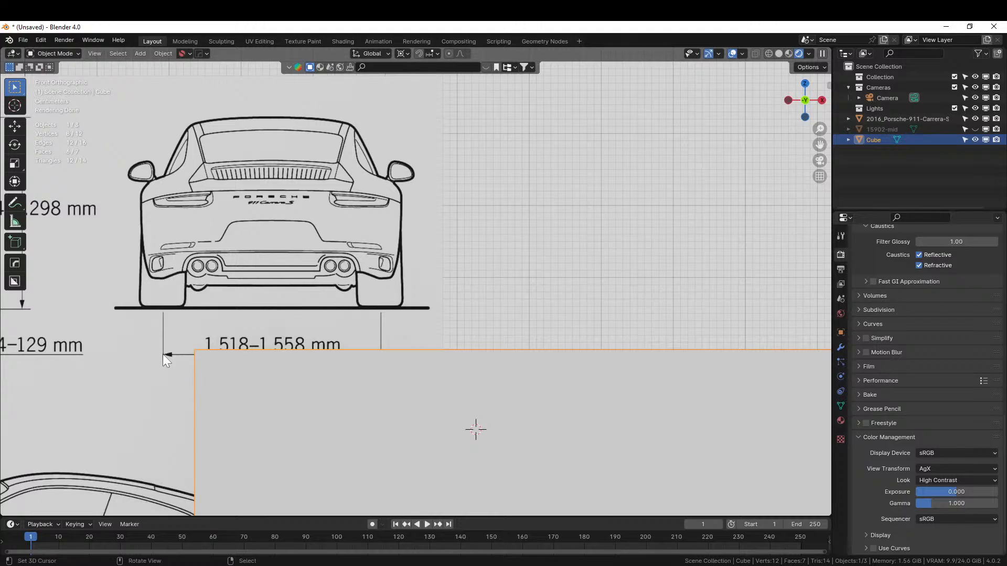
key("g")
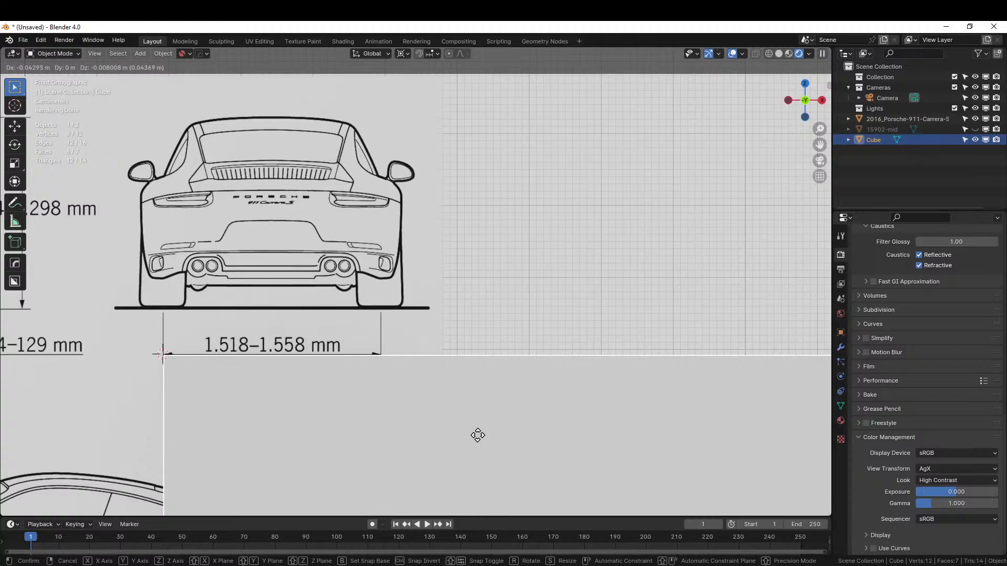
left_click(478, 435)
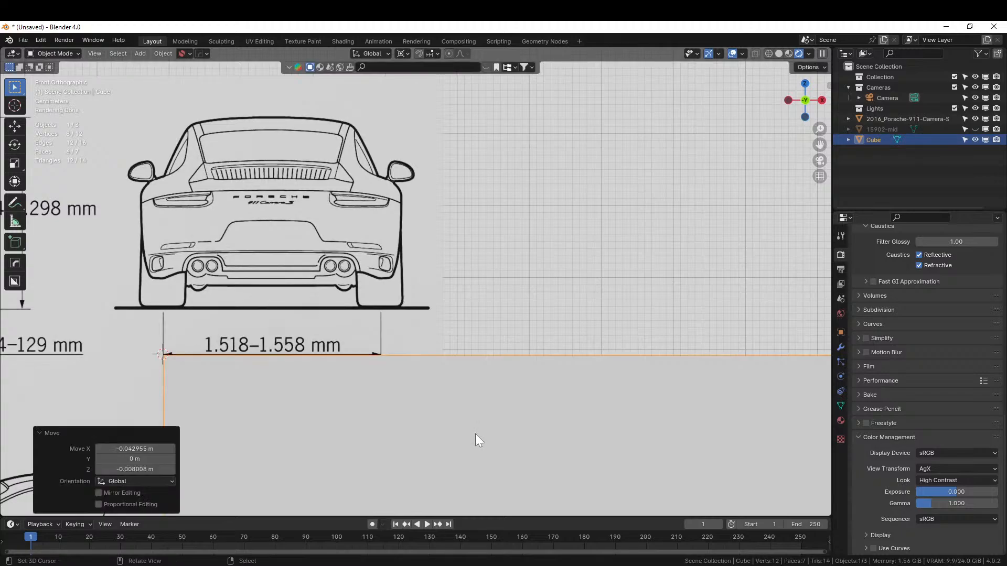
Scale the Porsche blueprint up around the 3D cursor until the 1.518–1.558 mm dimension line spans the cube's full width.
left_click(324, 218)
scroll(508, 320, "down", 4)
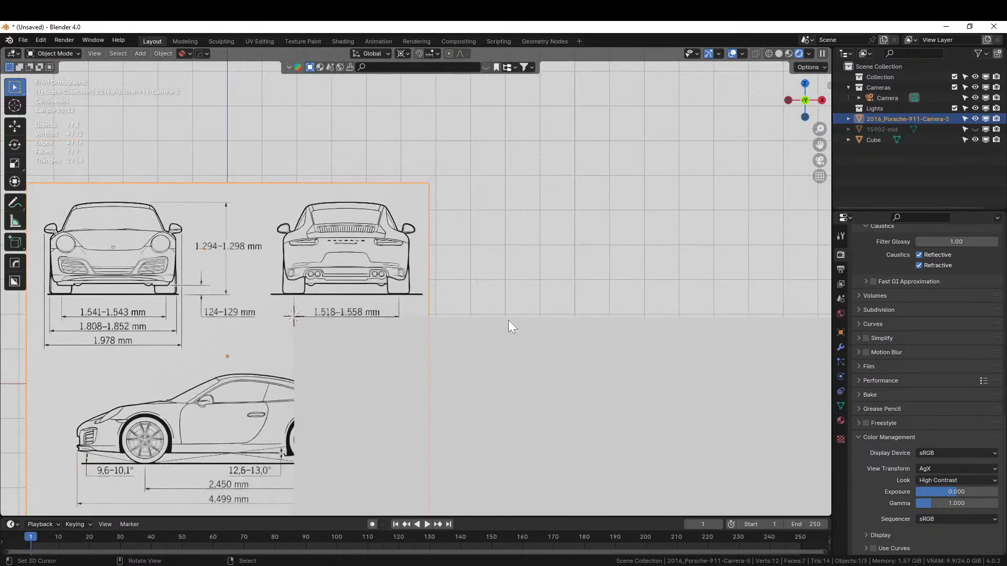
key("s")
left_click(96, 368)
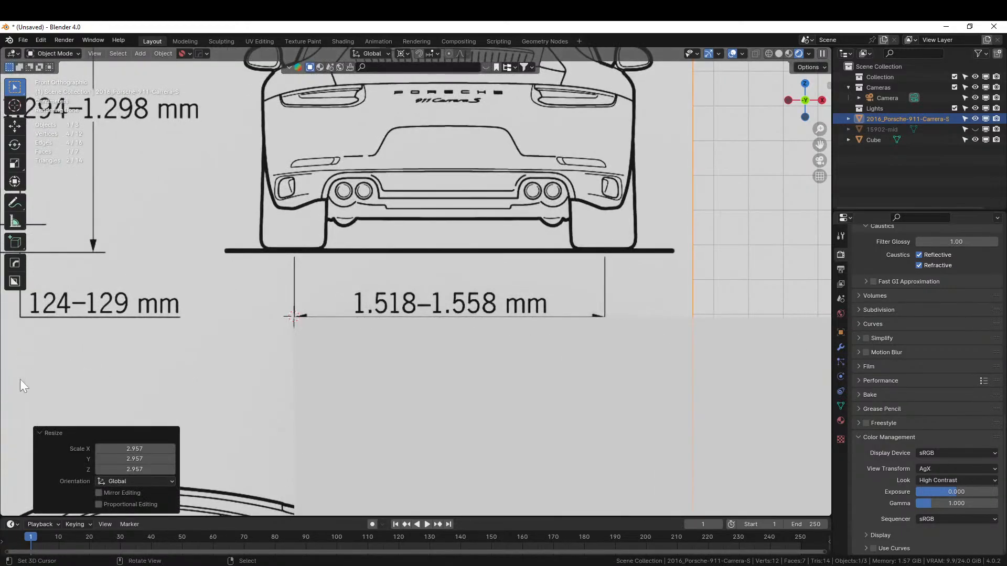
scroll(448, 335, "down", 6)
scroll(495, 332, "up", 1)
key("s")
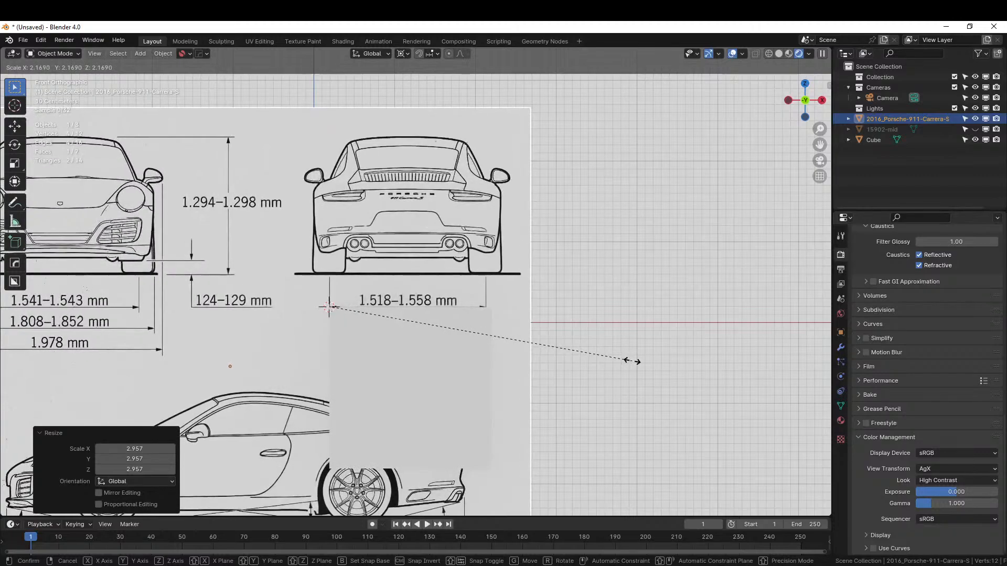
left_click(640, 363)
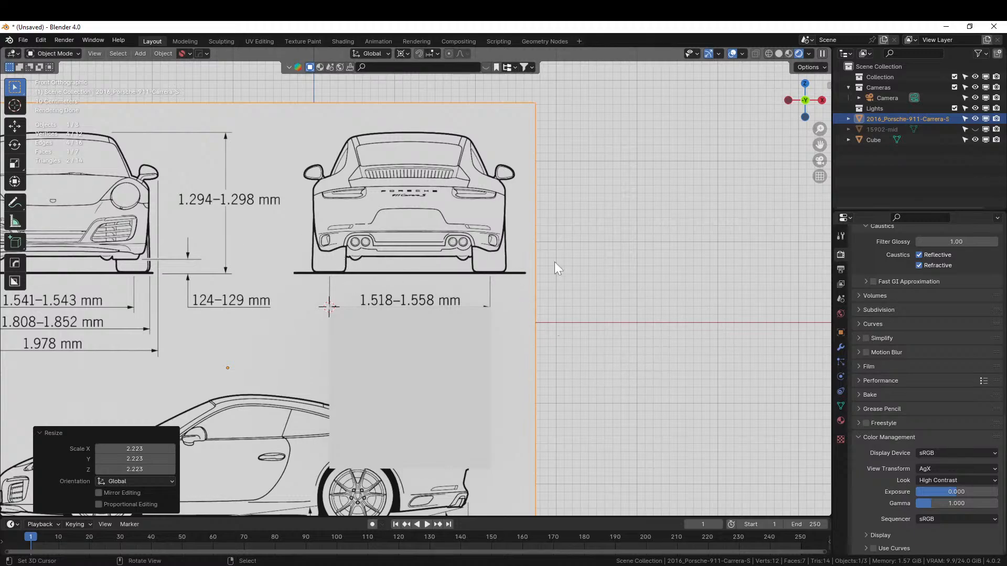
scroll(465, 318, "up", 3)
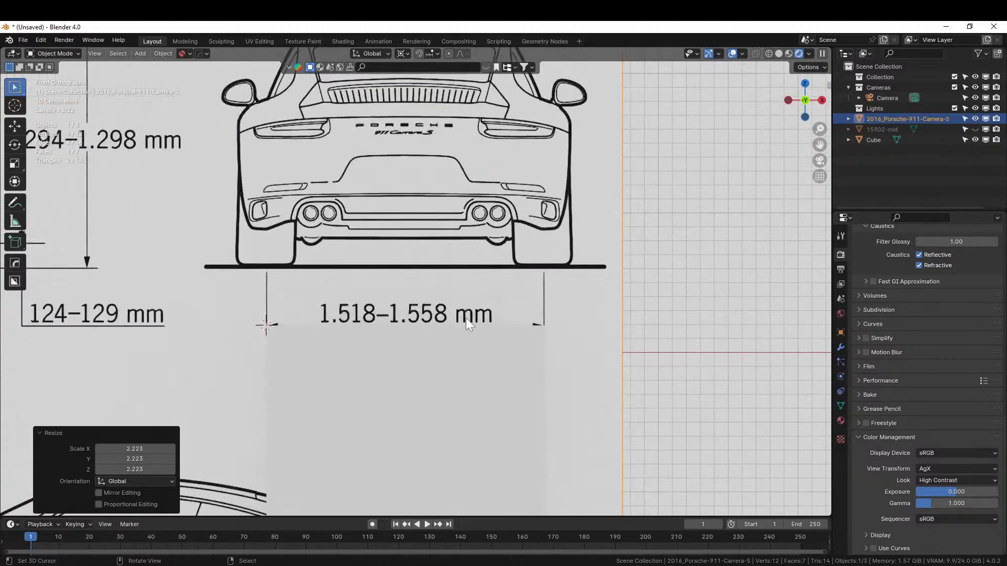
scroll(463, 360, "down", 3)
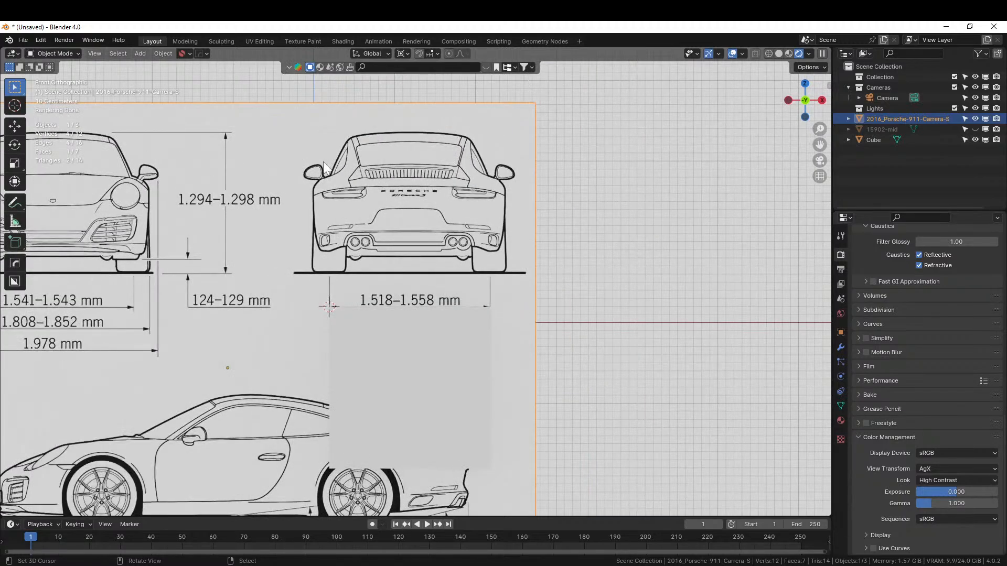
Apply the Porsche blueprint's rotation and scale, and delete the reference cube.
key("ctrl+a")
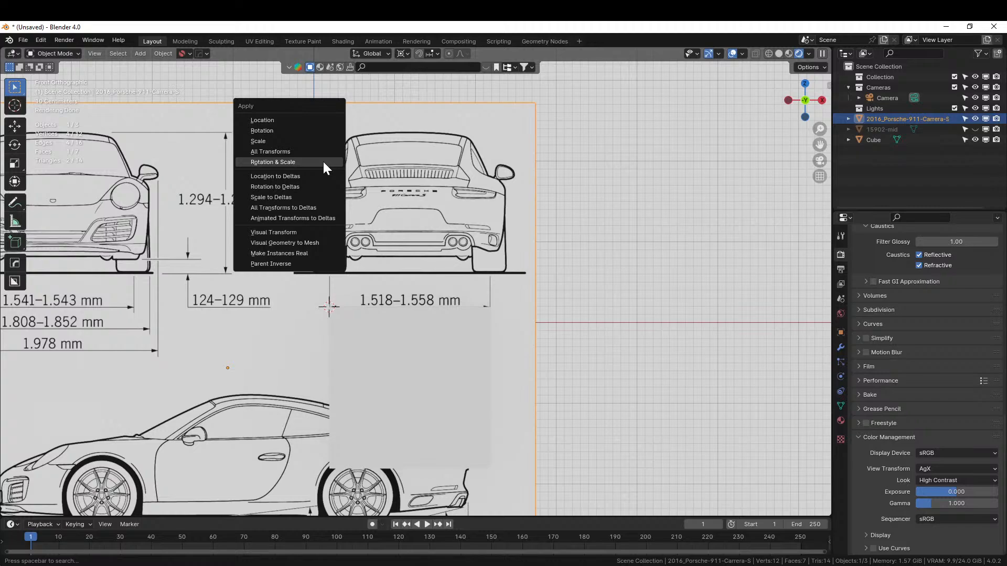
left_click(321, 164)
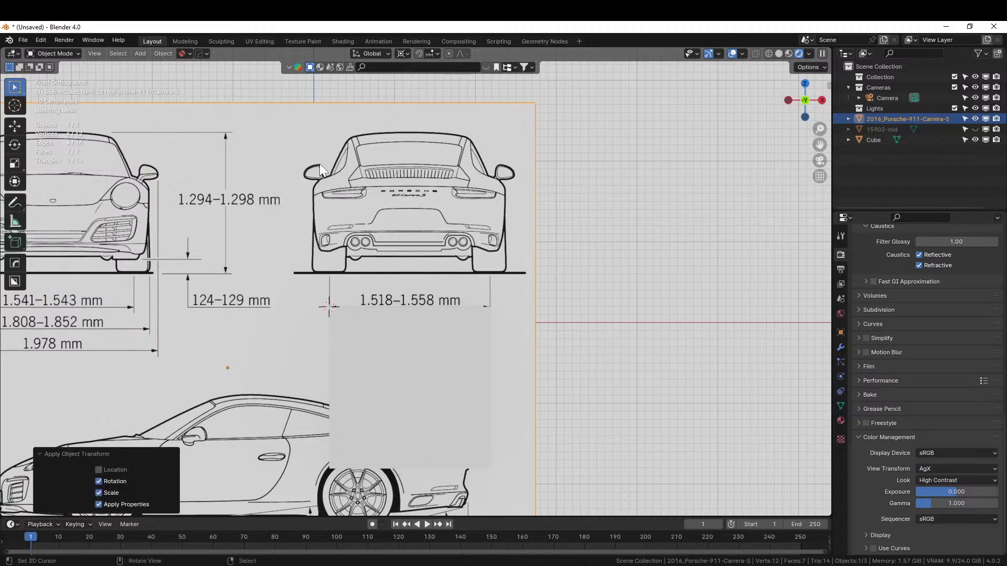
left_click(468, 376)
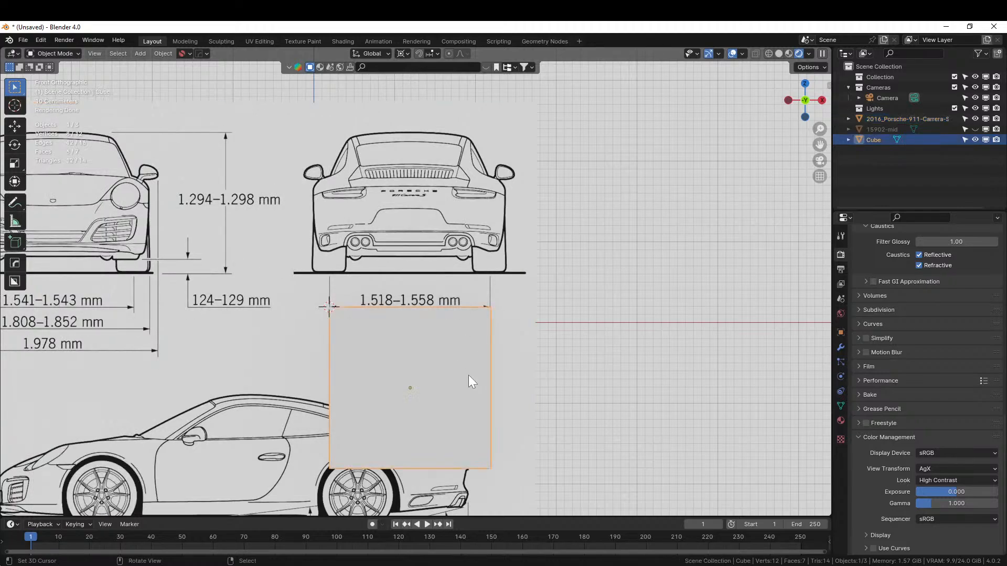
key("KP_Decimal")
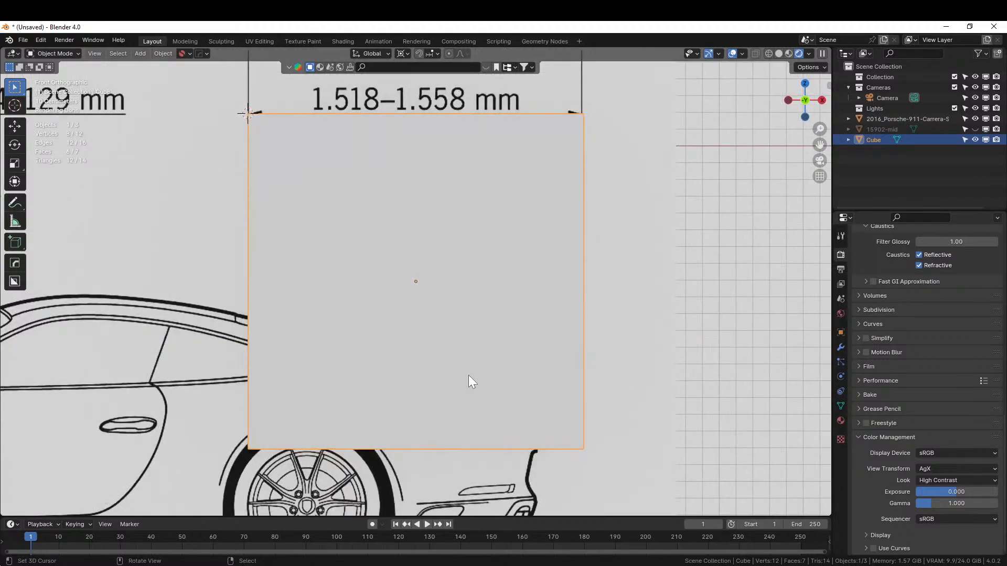
key("Delete")
Knife-cut the Porsche blueprint mesh along the rear view's body outline, excluding the side mirrors and wheels and following the straight underside.
scroll(413, 246, "down", 4)
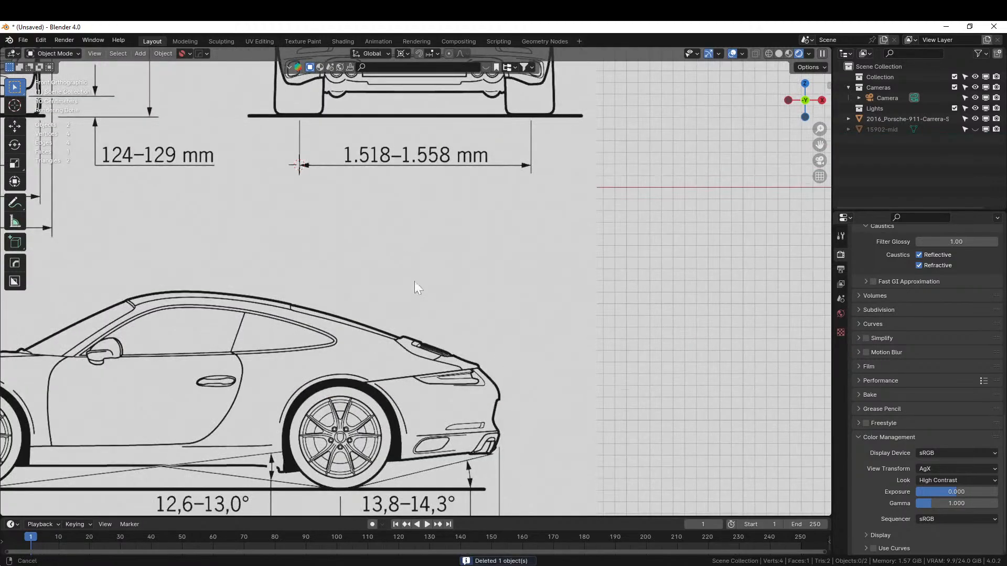
scroll(414, 281, "up", 6, "shift")
scroll(352, 267, "up", 4)
left_click(338, 222)
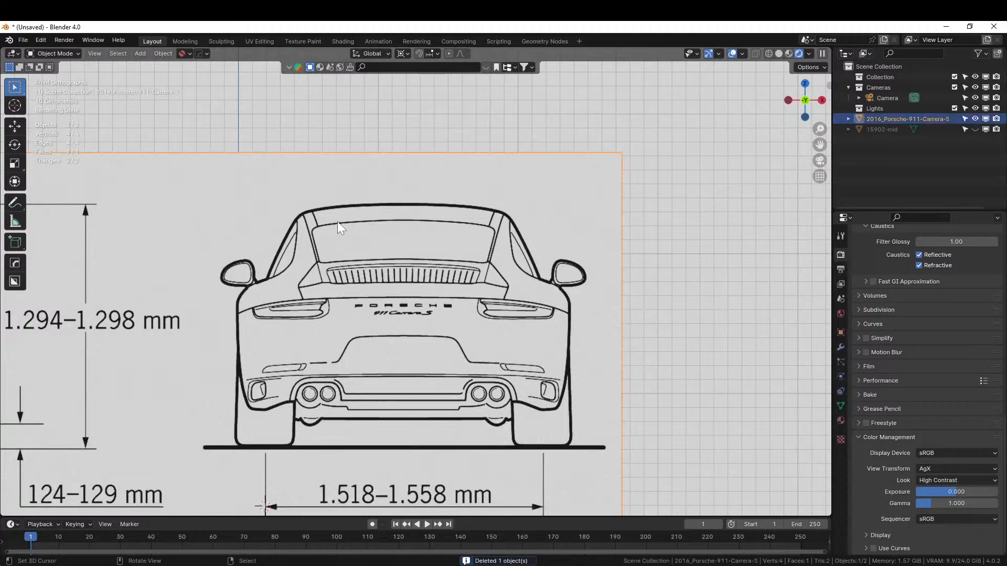
key("Tab")
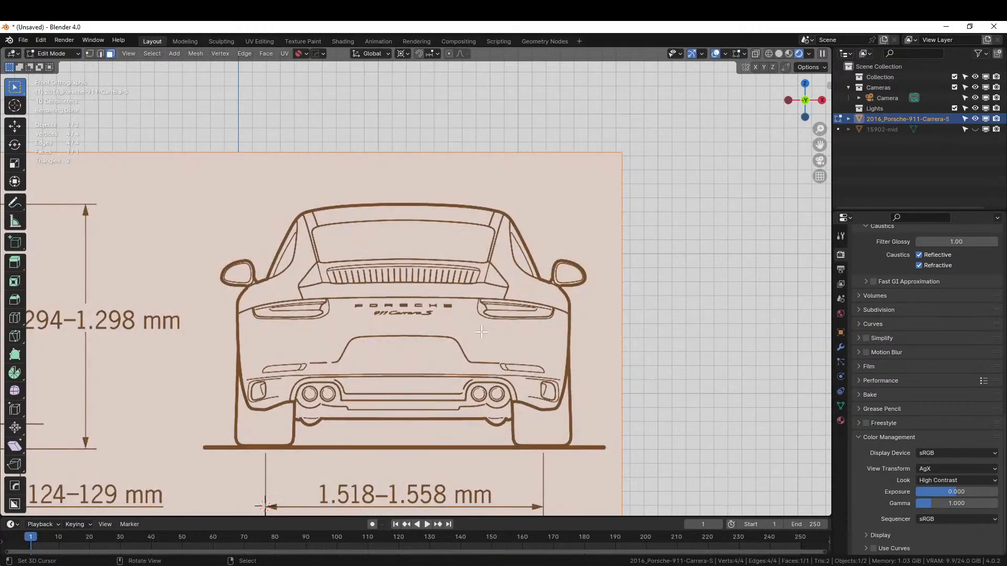
key("k")
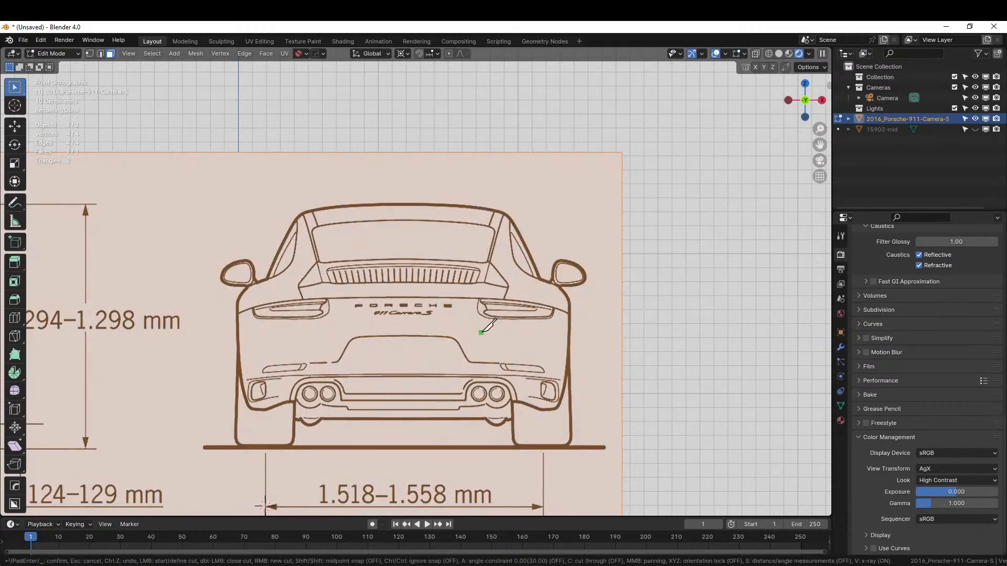
scroll(508, 286, "up", 3)
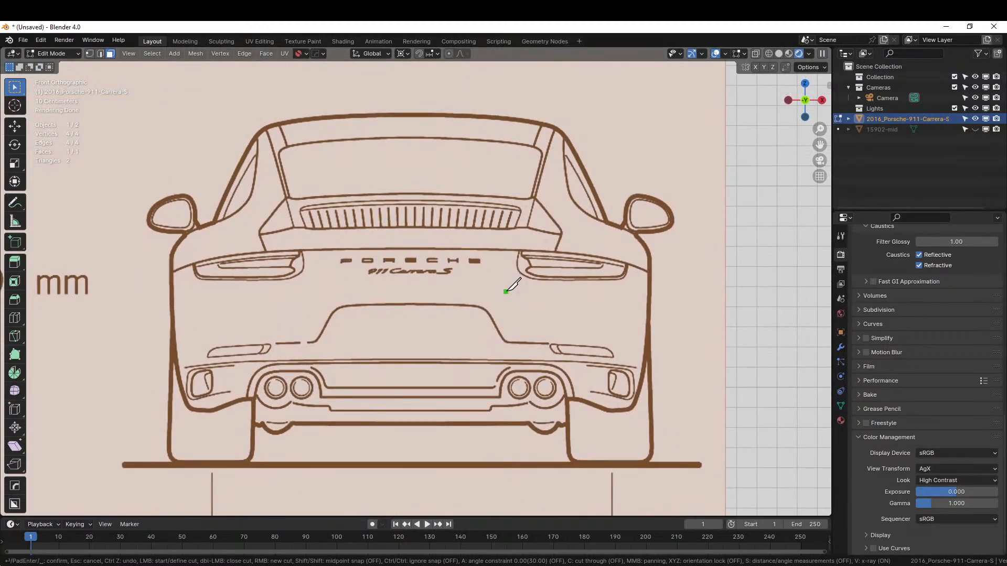
left_click(255, 422)
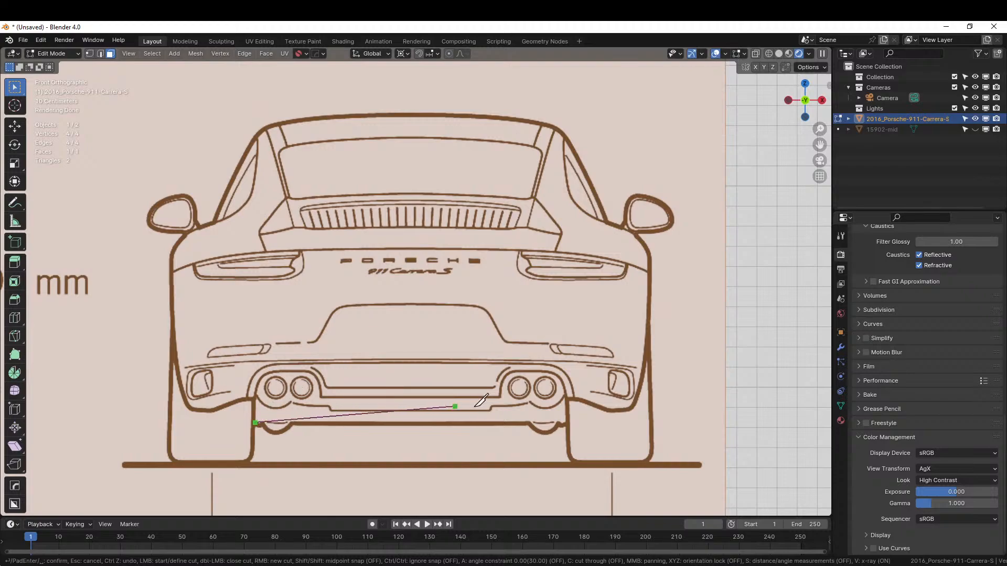
left_click(566, 424)
left_click(566, 399)
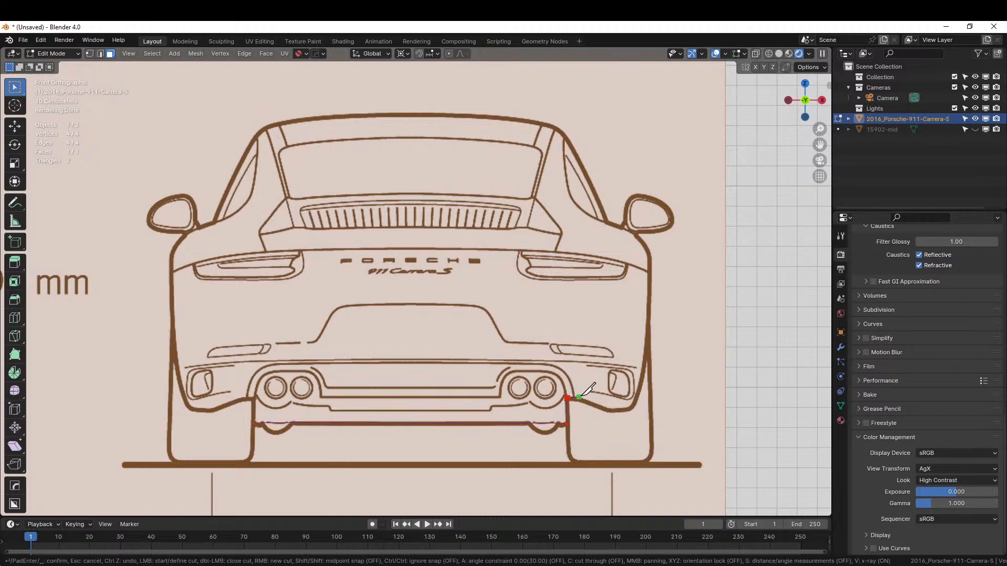
left_click(584, 401)
left_click(608, 410)
left_click(628, 409)
left_click(637, 396)
left_click(647, 357)
left_click(649, 299)
left_click(649, 256)
left_click(637, 234)
left_click(608, 223)
left_click(579, 156)
left_click(561, 131)
left_click(536, 123)
left_click(406, 114)
left_click(282, 123)
left_click(246, 152)
left_click(173, 255)
left_click(177, 363)
left_click(180, 384)
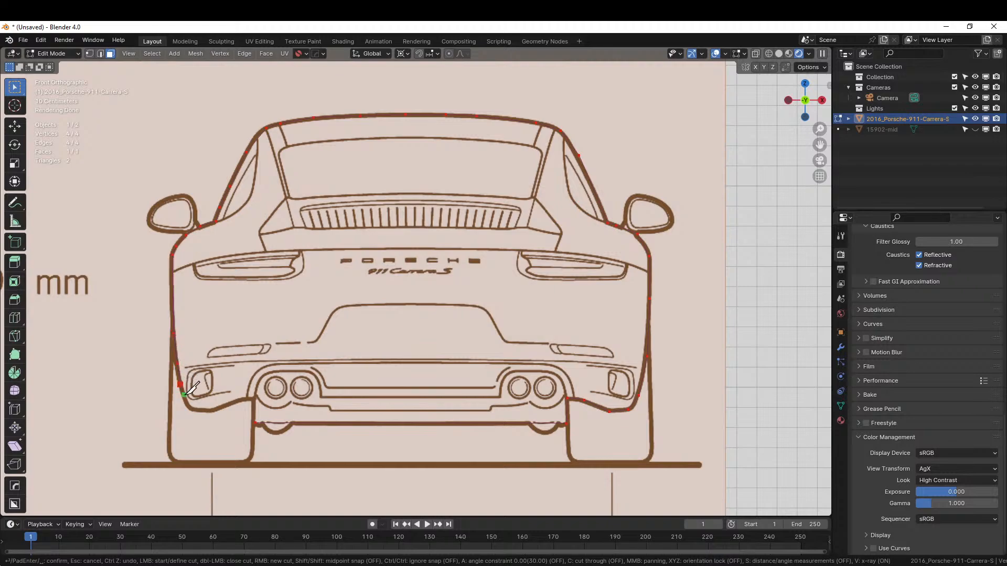
left_click(205, 411)
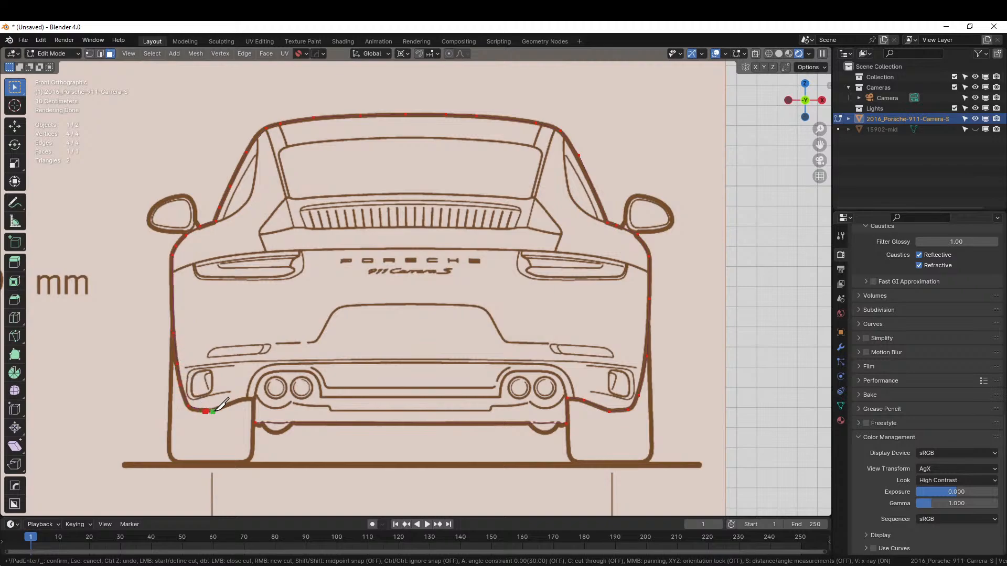
left_click(254, 398)
key("Return")
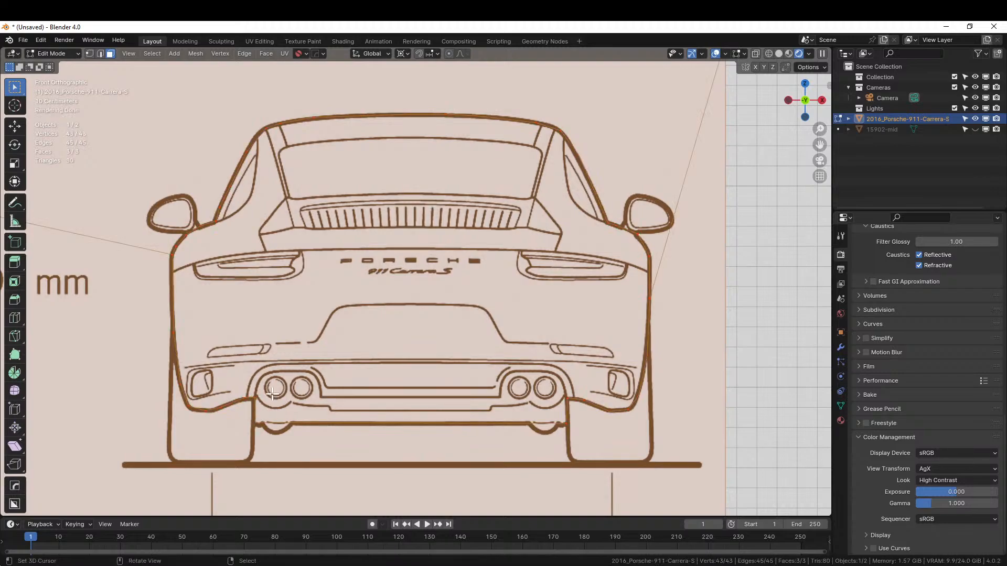
Delete all blueprint faces outside the cut rear-view outline and return to Object Mode.
scroll(327, 284, "down", 4)
left_click(327, 288)
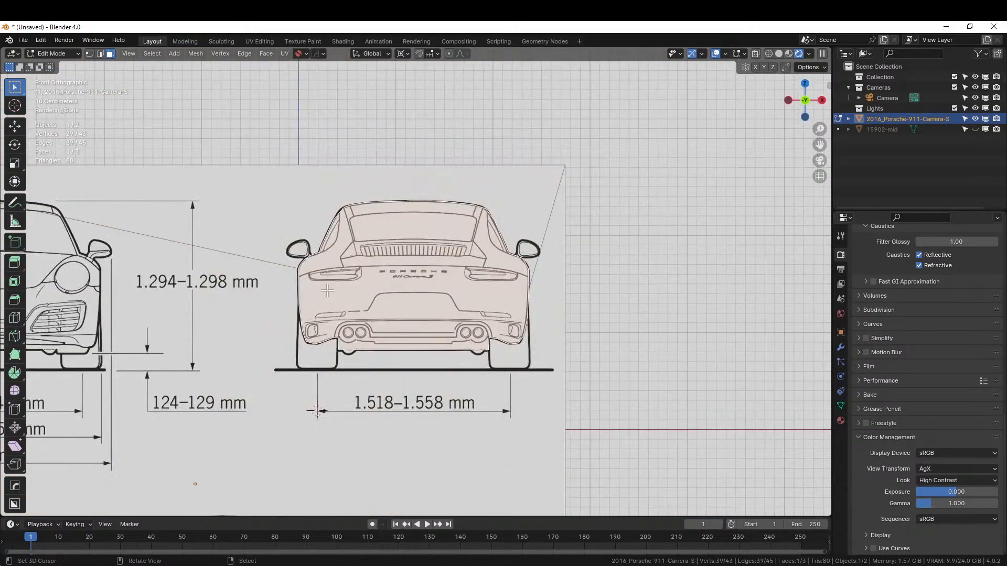
scroll(328, 291, "up", 1)
key("ctrl+i")
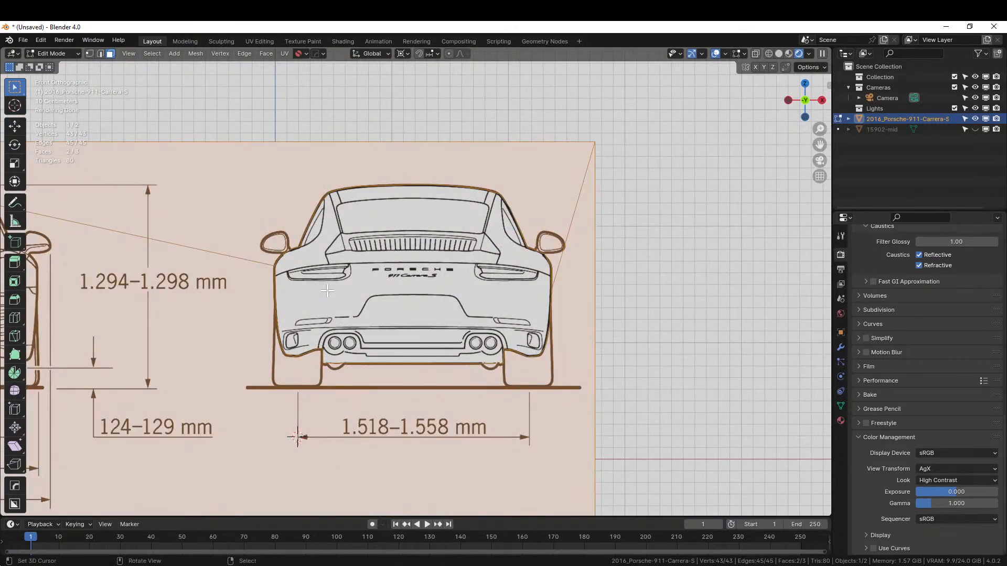
key("x")
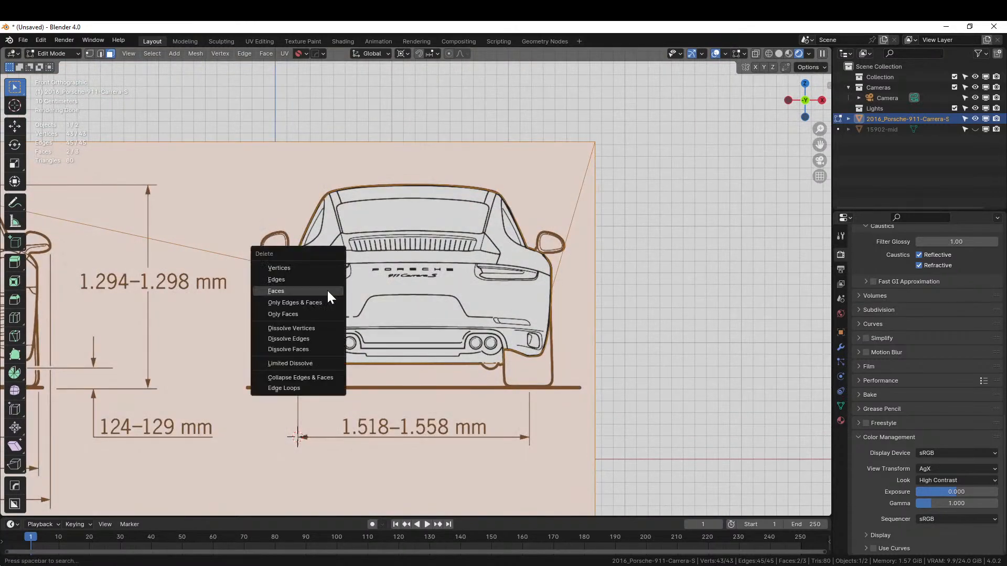
left_click(294, 291)
scroll(383, 303, "down", 2)
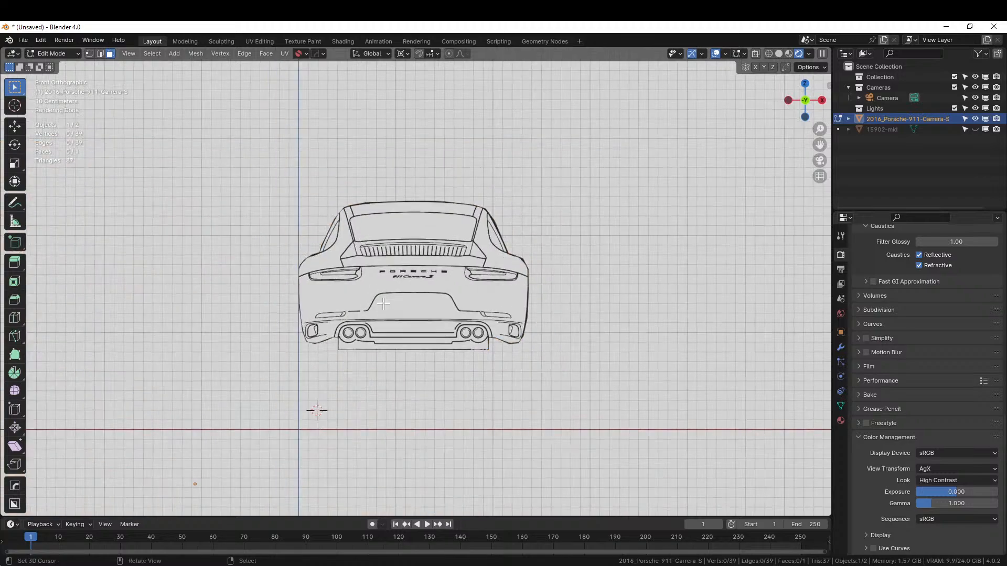
key("Tab")
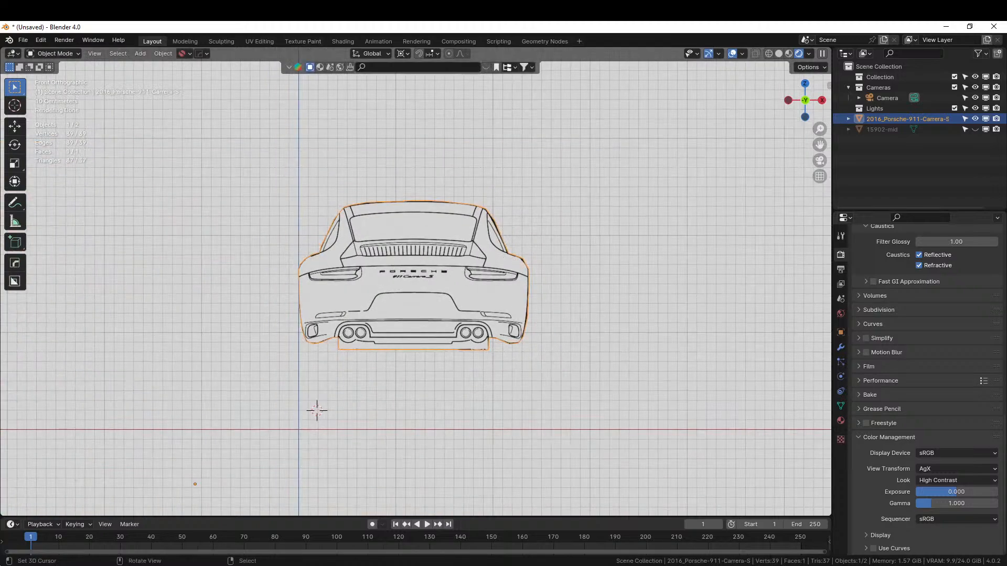
Set the Porsche rear cutout's origin to its center of mass (surface).
left_click(158, 53)
mouse_move(191, 77)
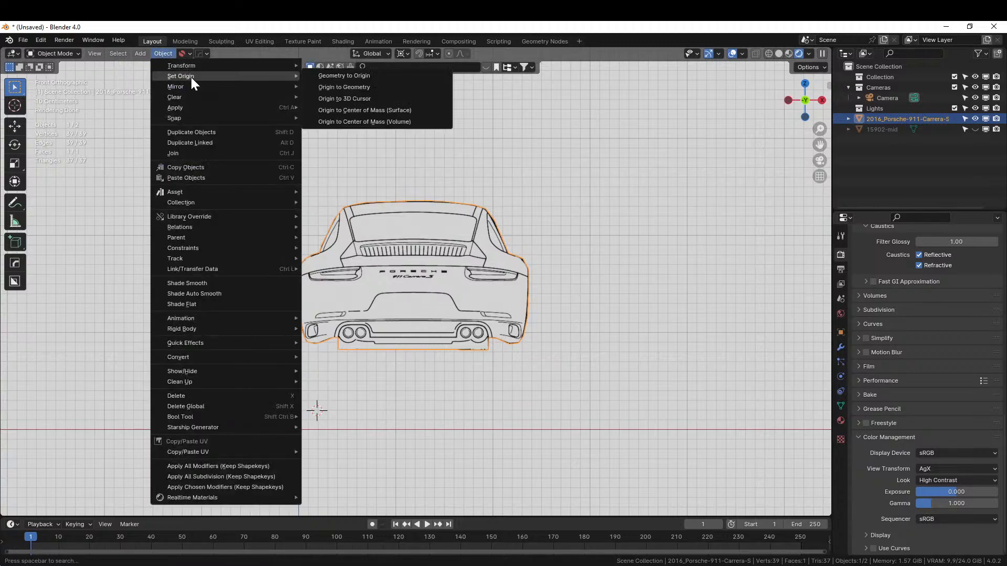
left_click(399, 113)
Mirror the Porsche rear cutout along the X axis about its own origin and apply the mirror modifier.
key("alt+x")
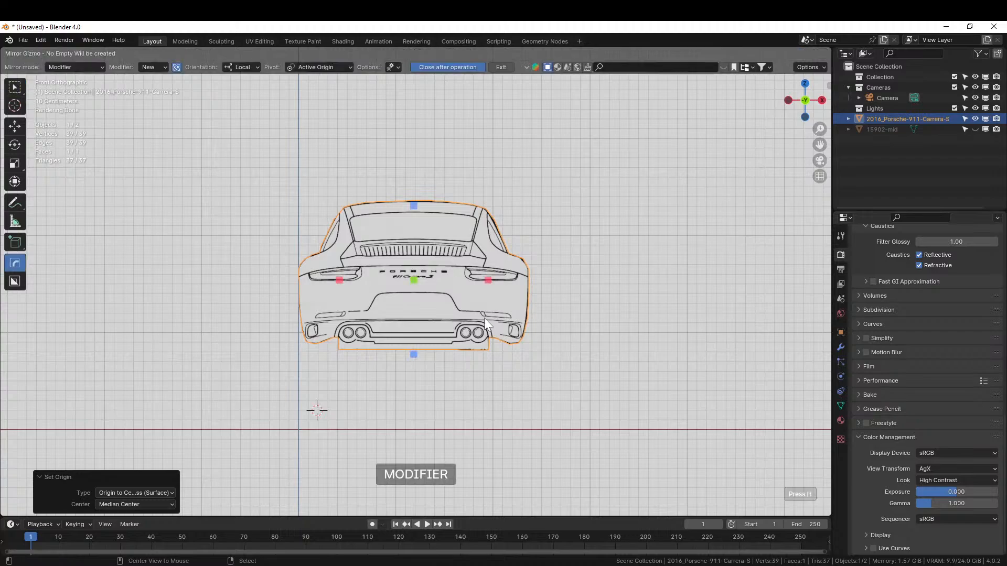
left_click(488, 280)
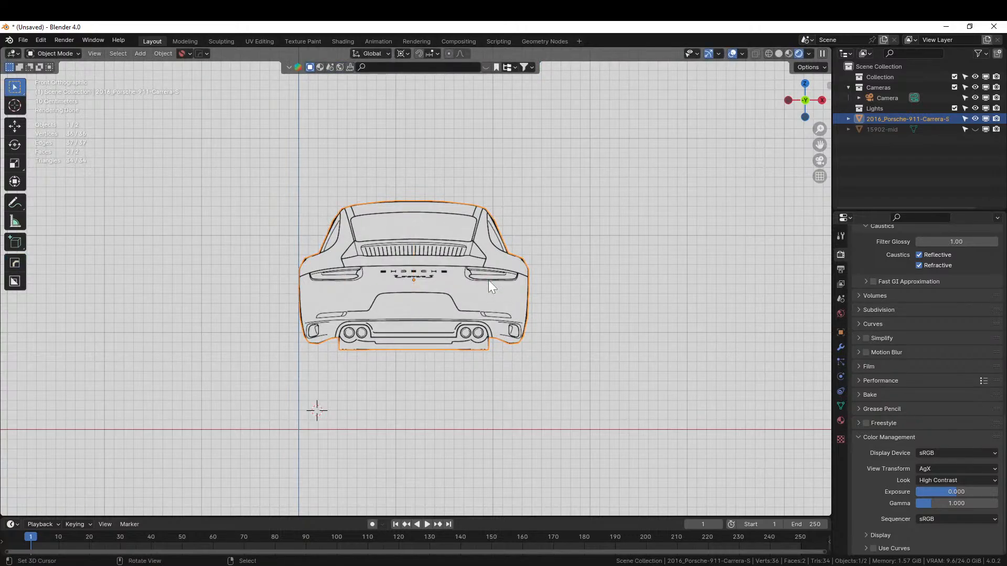
left_click(840, 420)
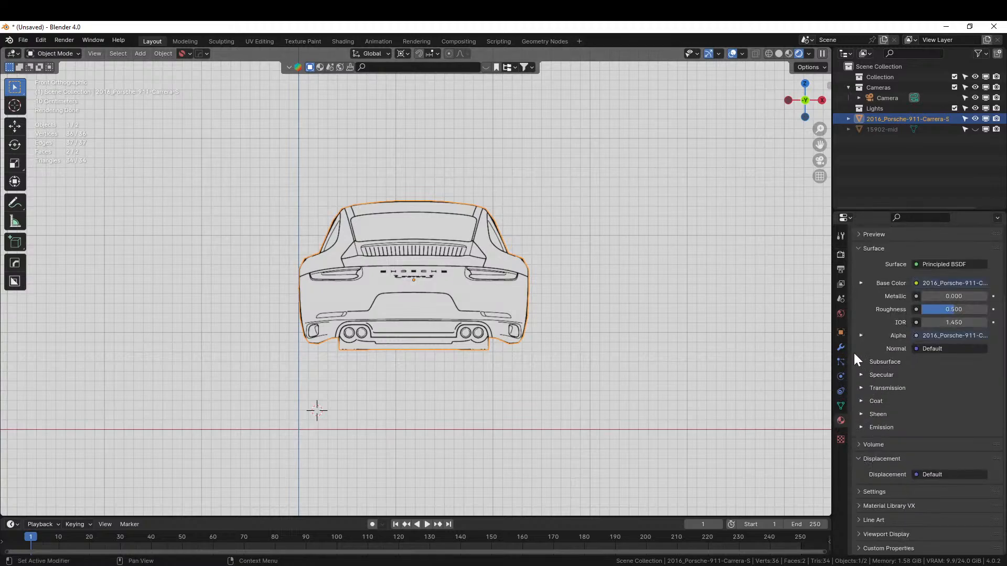
left_click(841, 347)
key("ctrl+a")
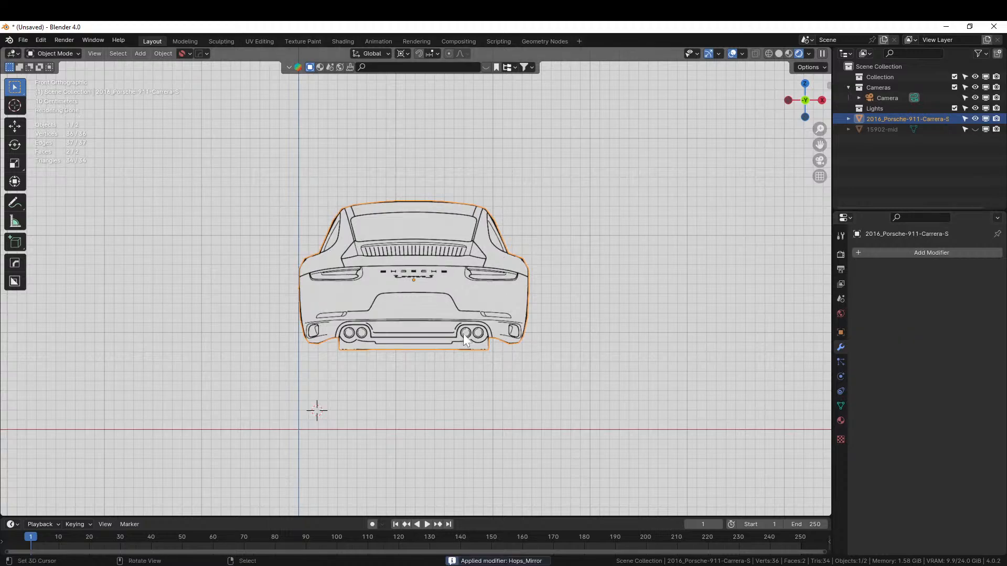
Clear the Porsche rear cutout's location to place it at the world origin, and unhide the truck side 15902-mid.
middle_click_drag(463, 334, 566, 398)
scroll(460, 405, "down", 3)
key("alt+g")
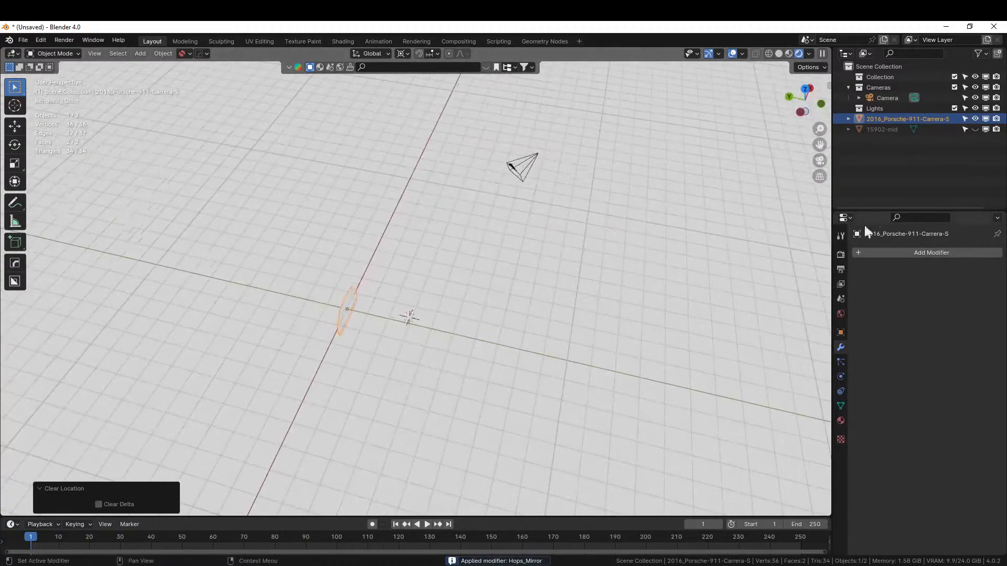
left_click(975, 129)
Compare the truck side's position with the Porsche rear cutout in orthographic and perspective views, selecting the truck side.
middle_click_drag(488, 306, 477, 268)
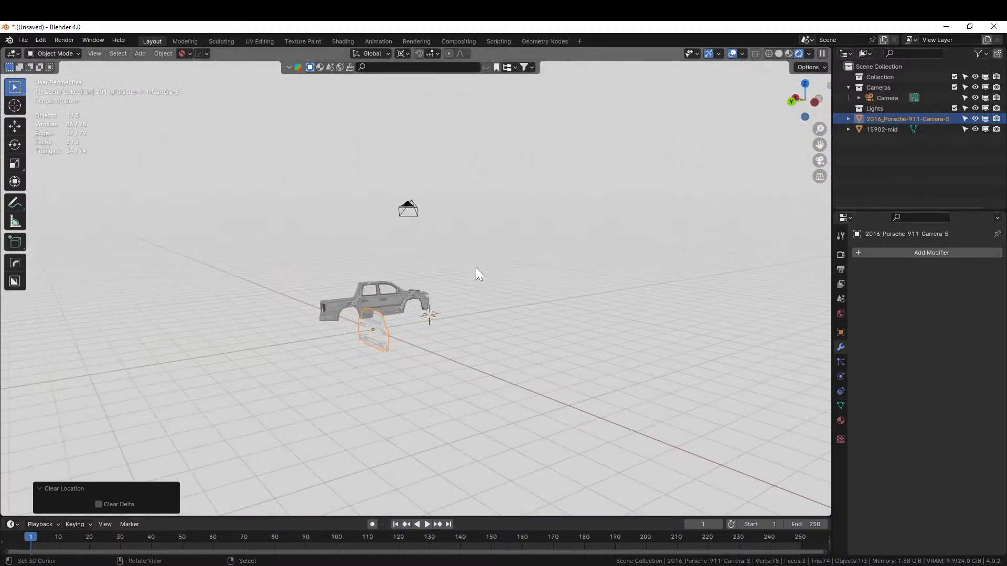
key("KP_3")
scroll(439, 301, "up", 3)
key("ctrl+KP_1")
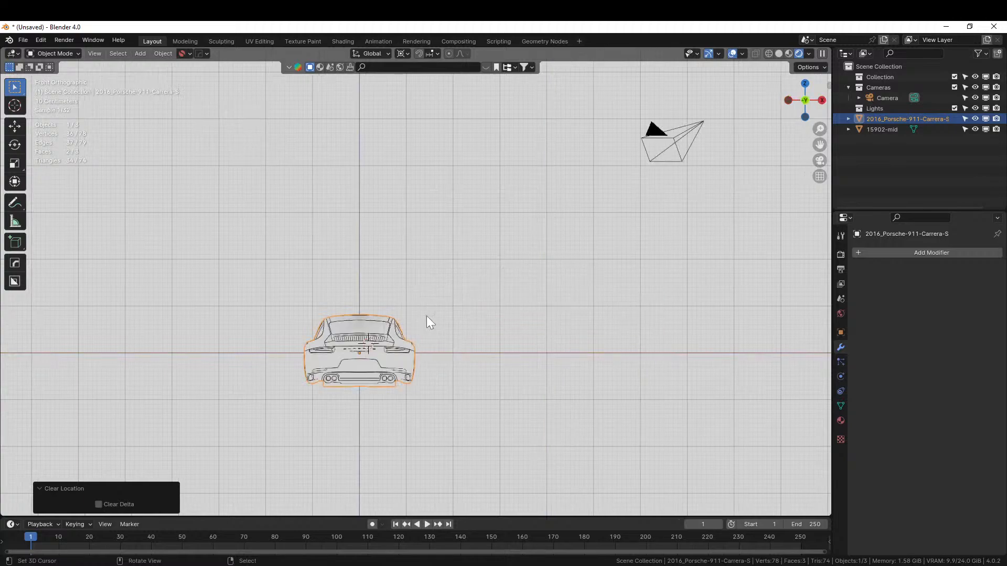
scroll(444, 332, "up", 1)
middle_click_drag(442, 335, 639, 371)
left_click(401, 288)
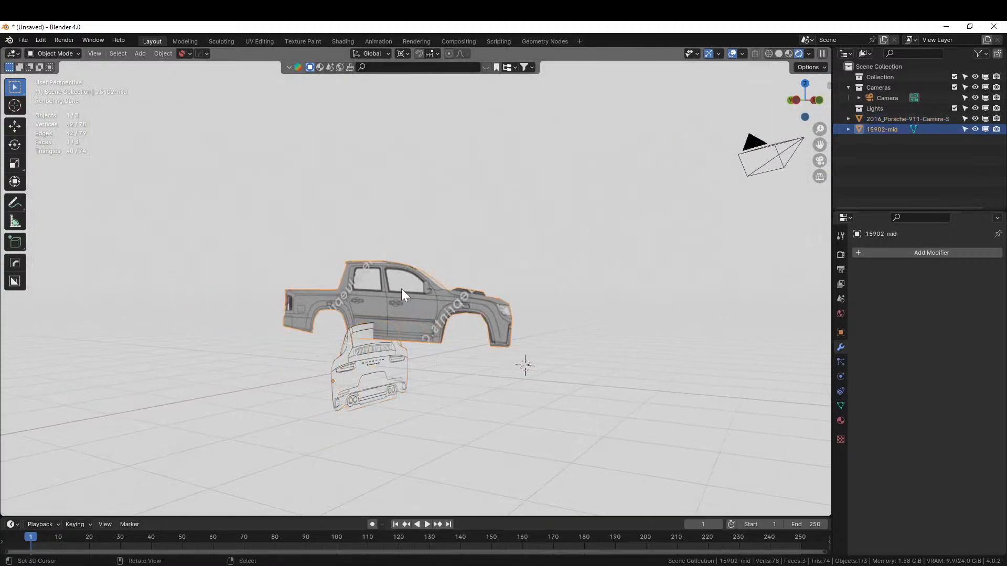
middle_click_drag(452, 322, 395, 376)
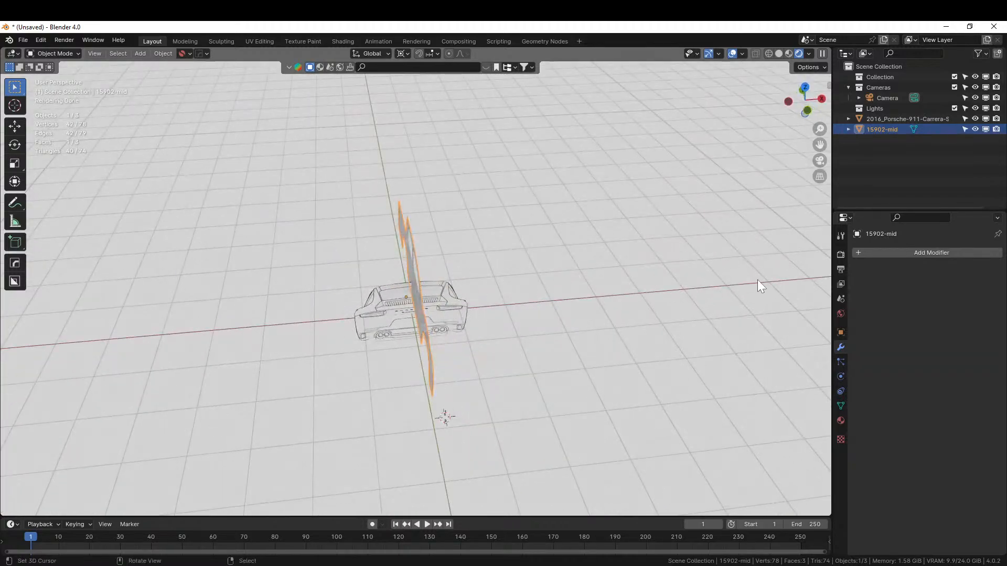
Add a Solidify modifier to the truck side 15902-mid with the HardOps tools.
key("q")
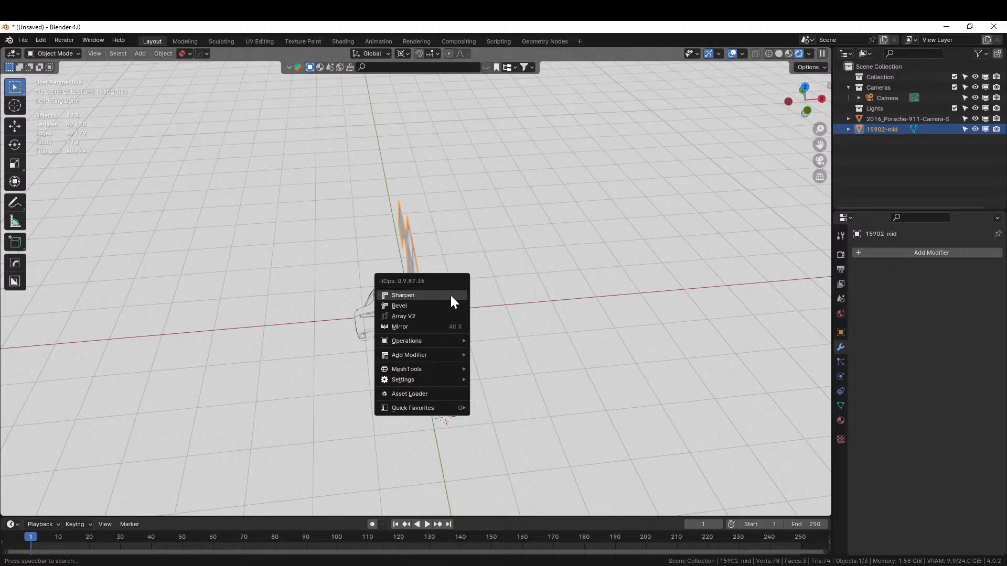
mouse_move(440, 357)
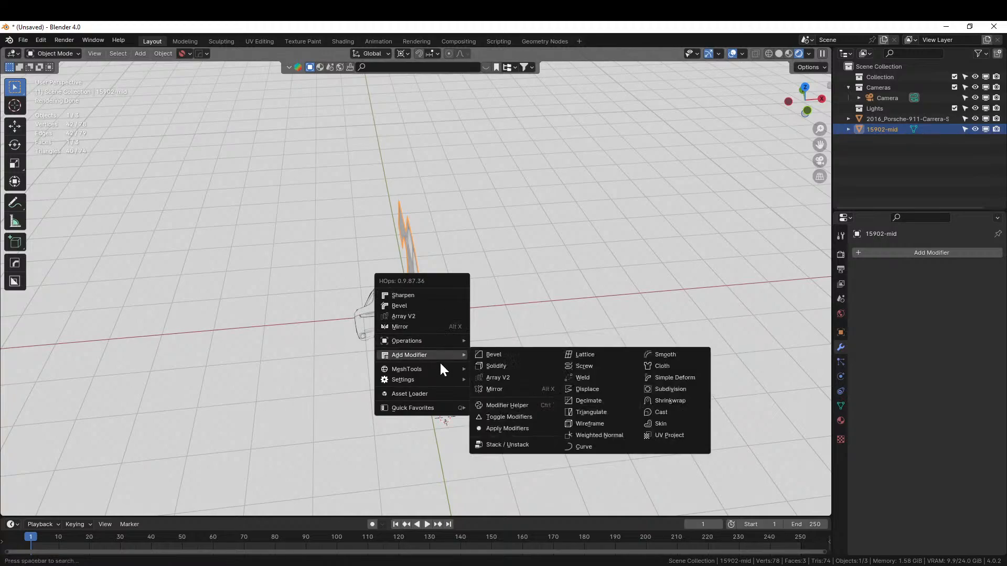
left_click(509, 368)
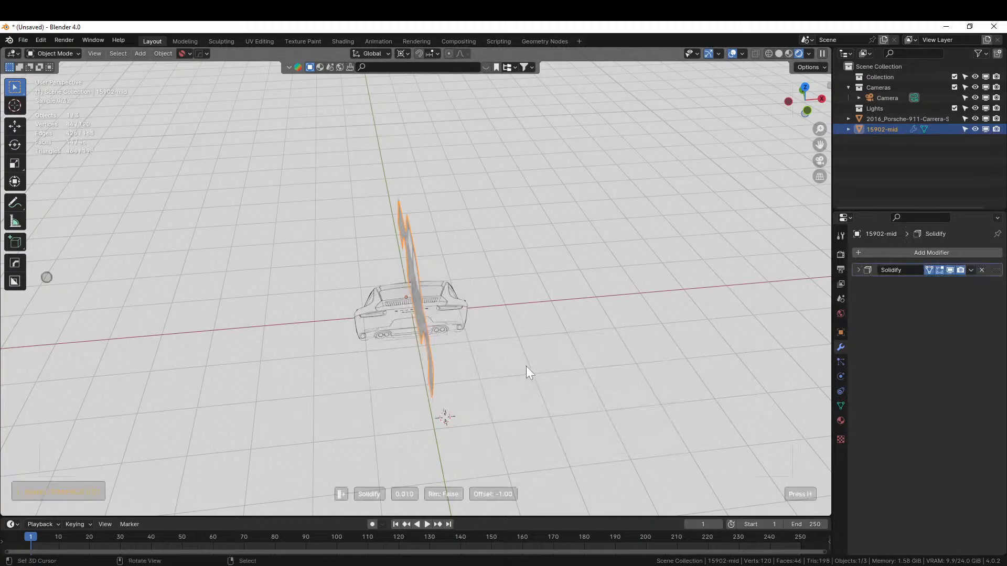
left_click(760, 362)
Set the truck's Solidify offset to 0 and its thickness to 2 m.
left_click(864, 272)
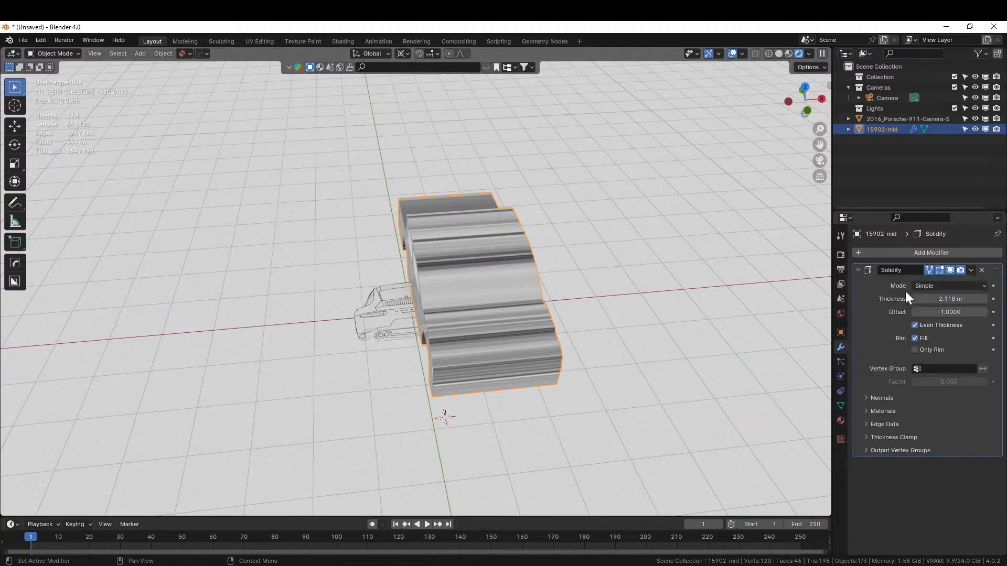
left_click(942, 311)
type("0")
key("Return")
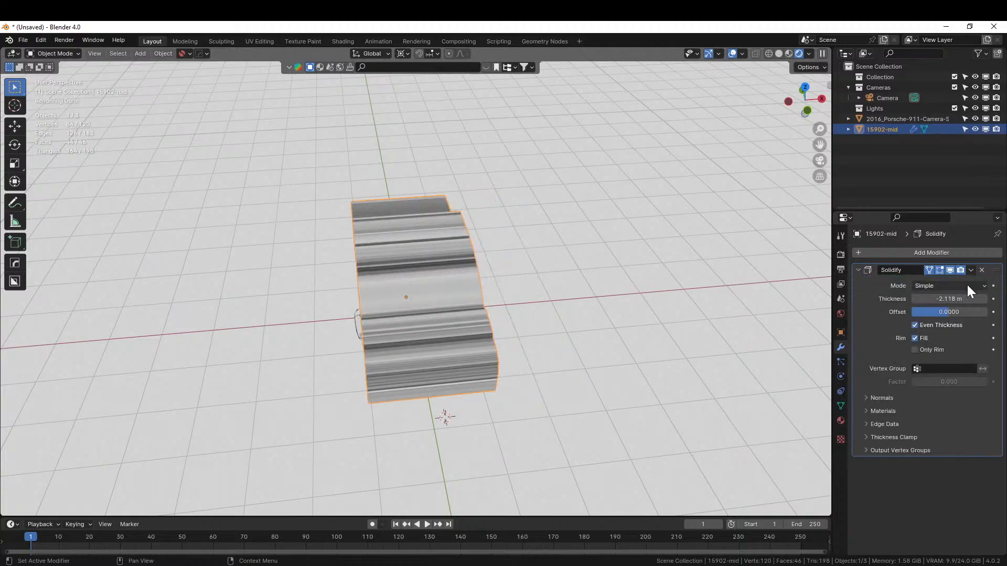
left_click(949, 299)
type("2")
key("Return")
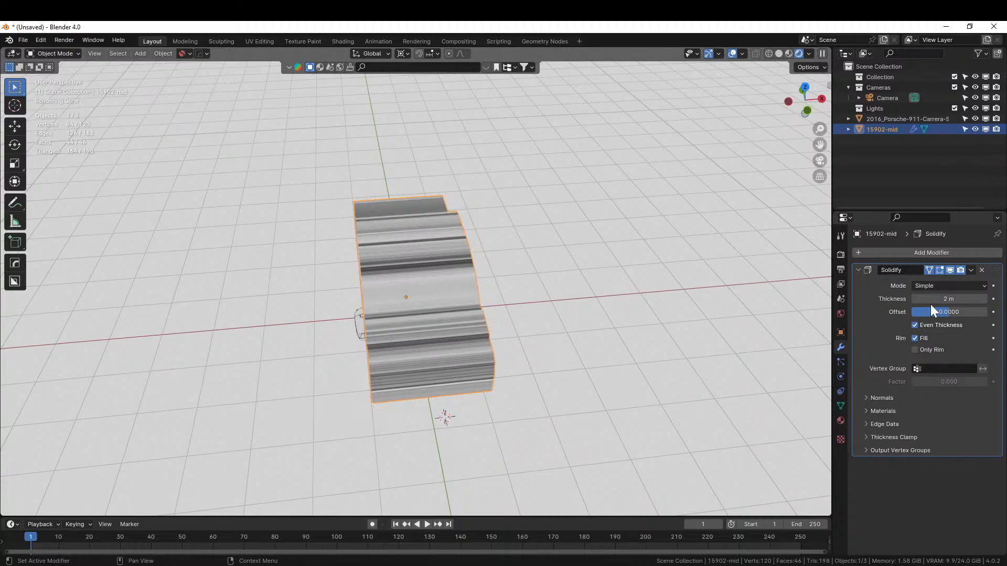
In front view, raise the Porsche rear cutout about 1.19 m along Z to line up with the truck body.
middle_click_drag(732, 312, 463, 310)
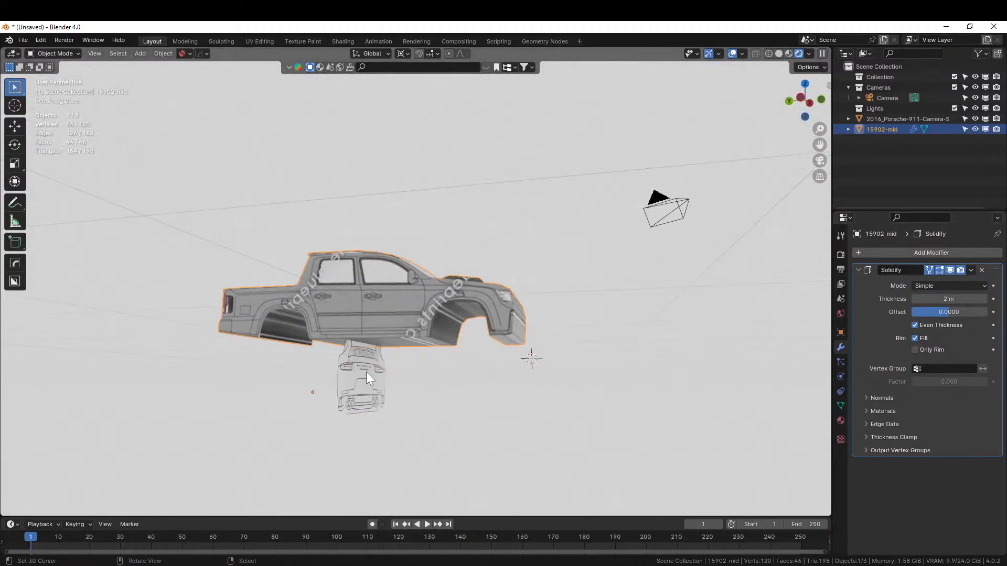
key("KP_1")
left_click(453, 385)
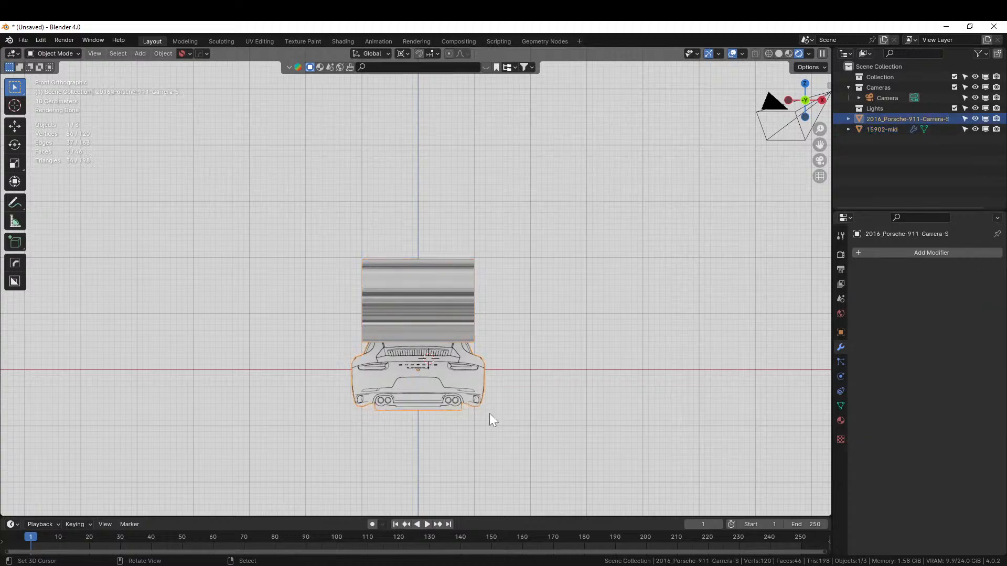
key("g")
key("z")
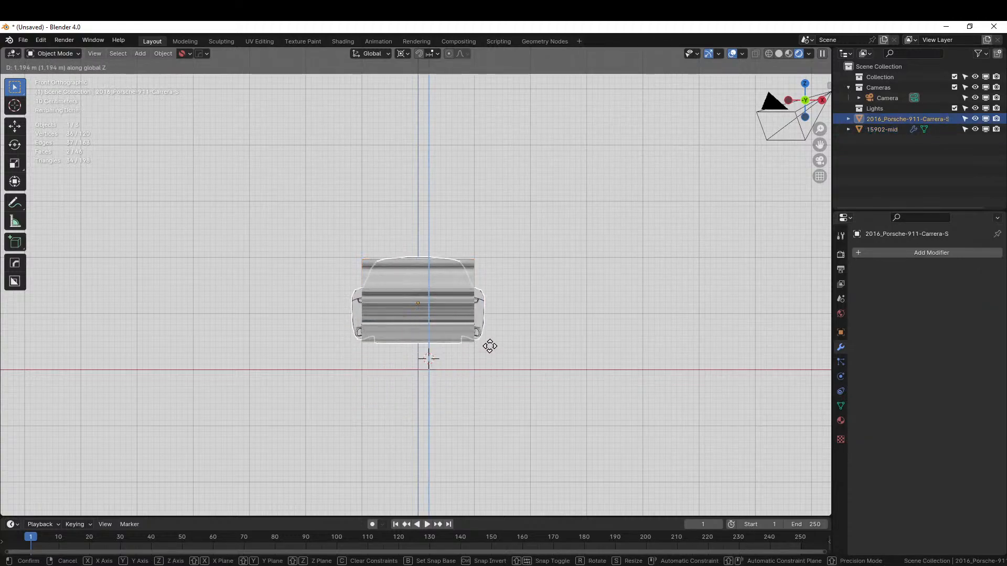
left_click(493, 352)
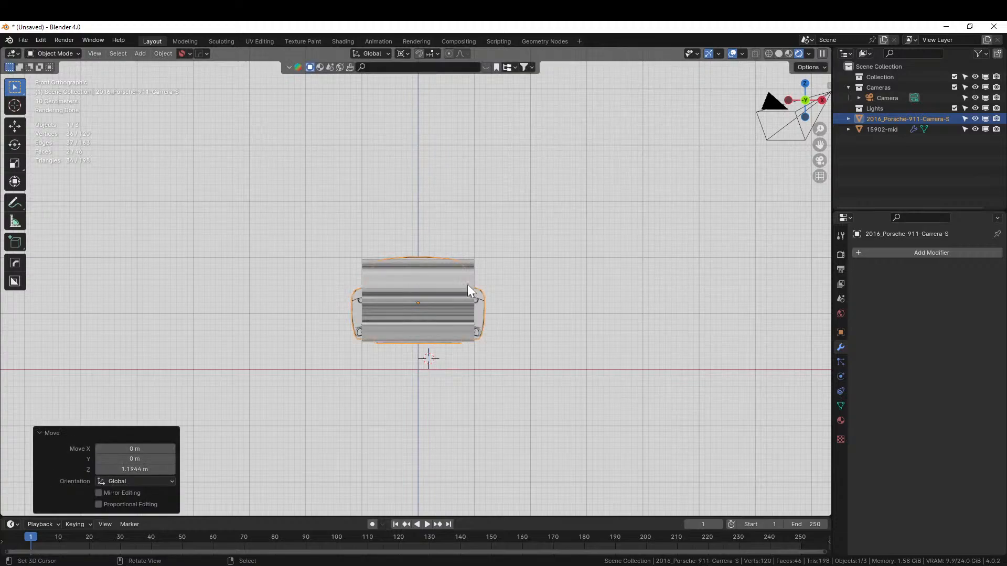
Widen the truck body to a Solidify thickness of 2.44 m so it covers the Porsche cutout's width.
left_click(469, 276)
left_click_drag(942, 299, 969, 299)
middle_click_drag(545, 324, 639, 329)
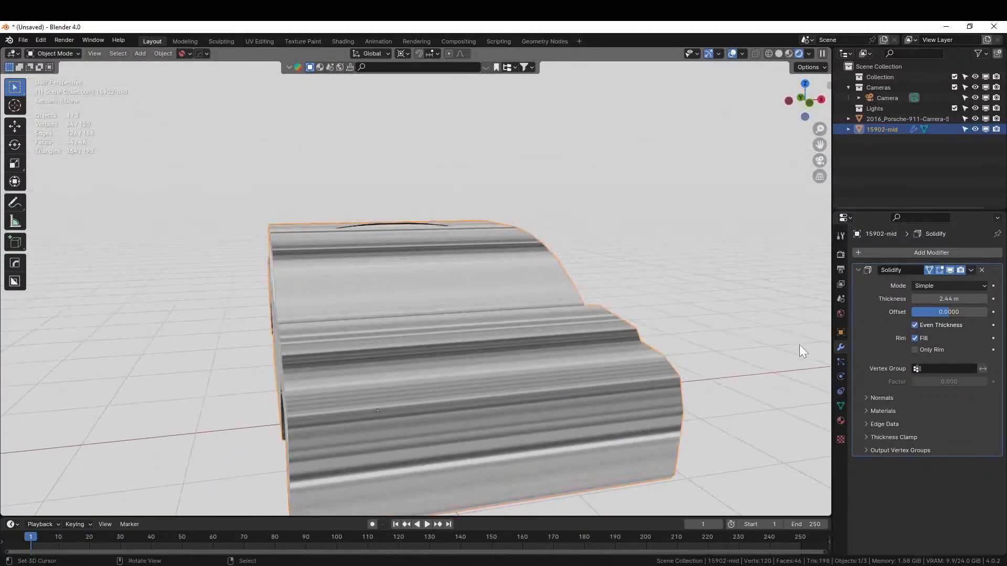
In front view, scale the Porsche rear cutout uniformly to about 0.974 to match the truck's height.
key("KP_1")
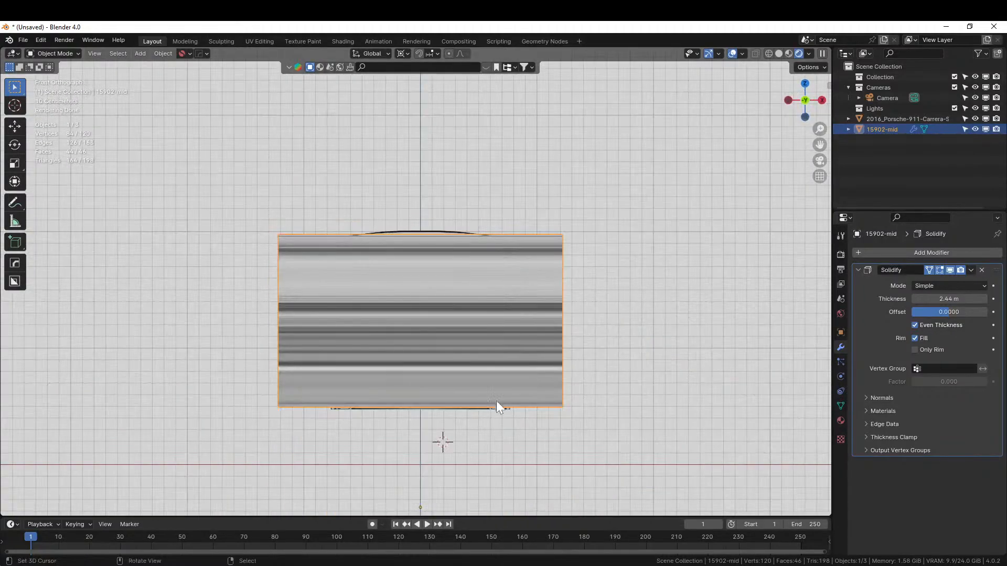
left_click(450, 410)
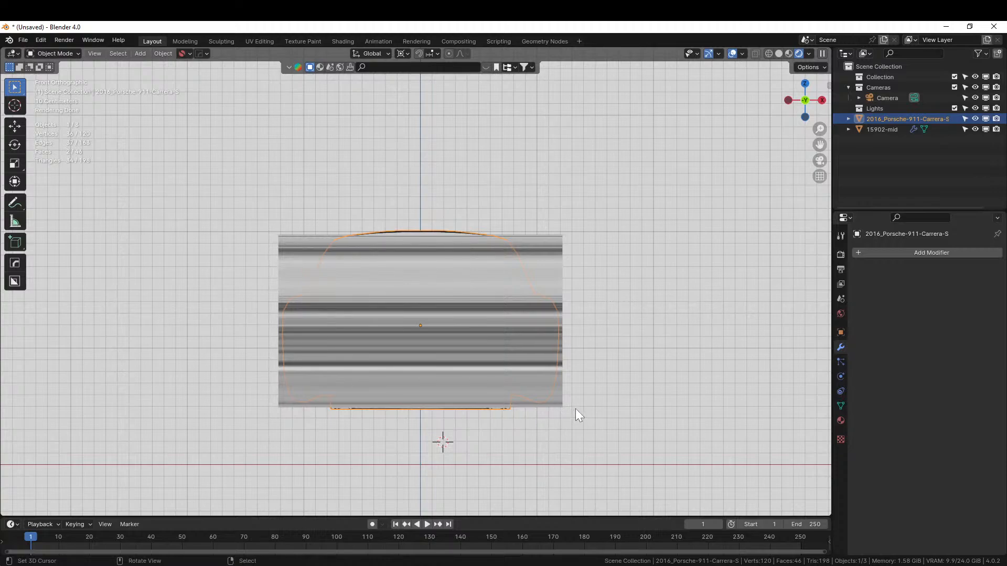
key("s")
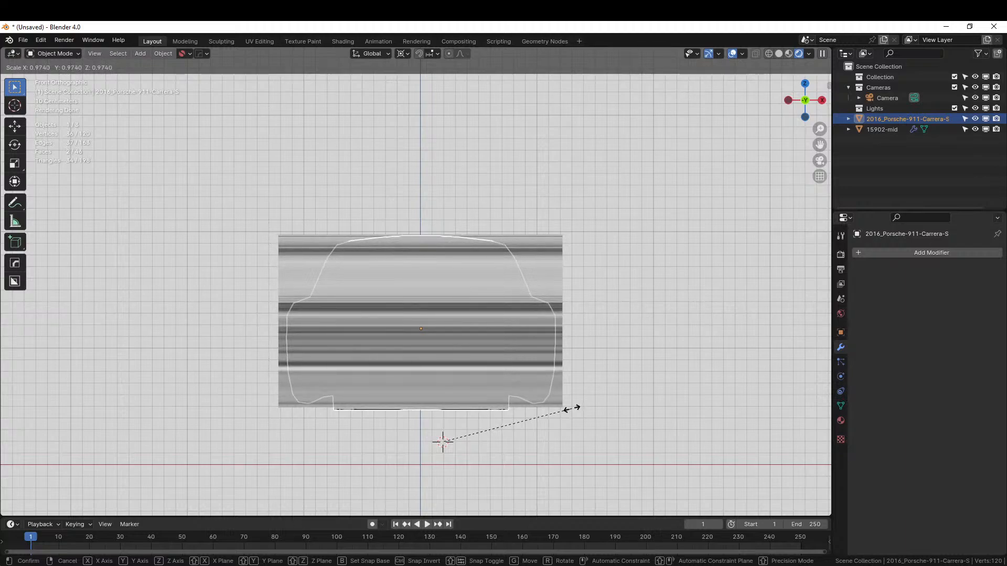
left_click(572, 409)
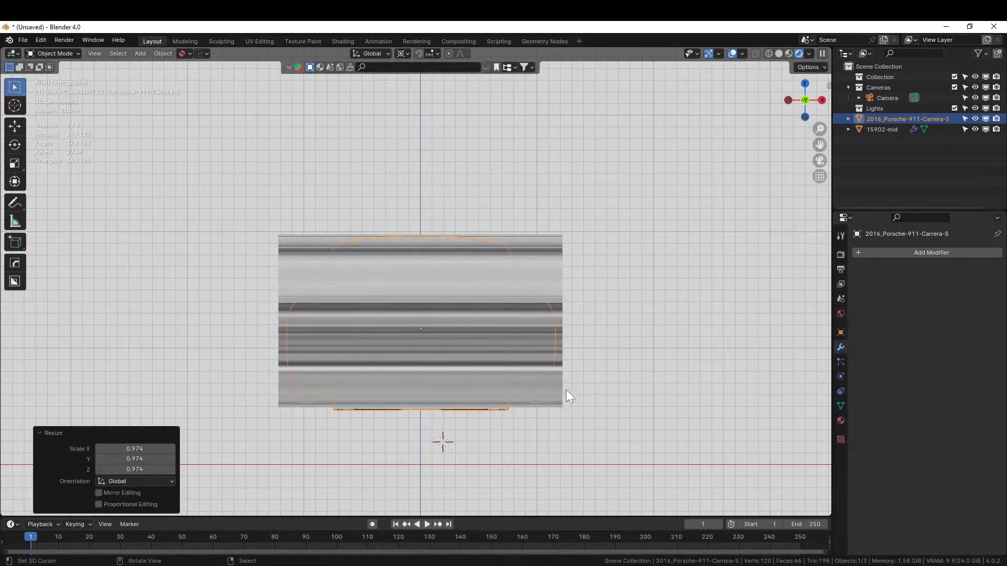
Isolate the Porsche rear cutout, extrude its faces about 5.23 m along their normal, and return to the full scene in Object Mode.
scroll(536, 378, "down", 2)
middle_click_drag(515, 335, 612, 360)
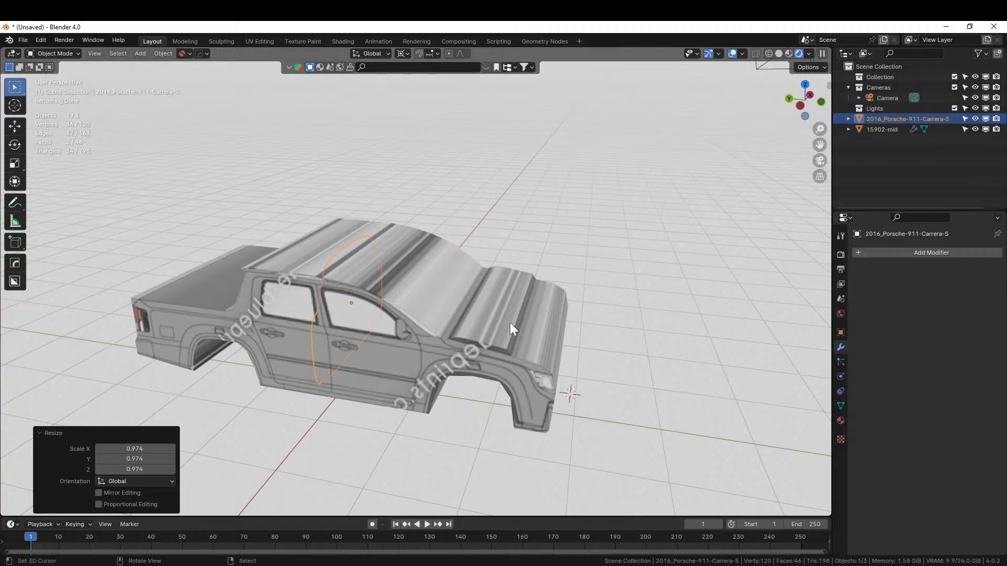
key("KP_Divide")
key("Tab")
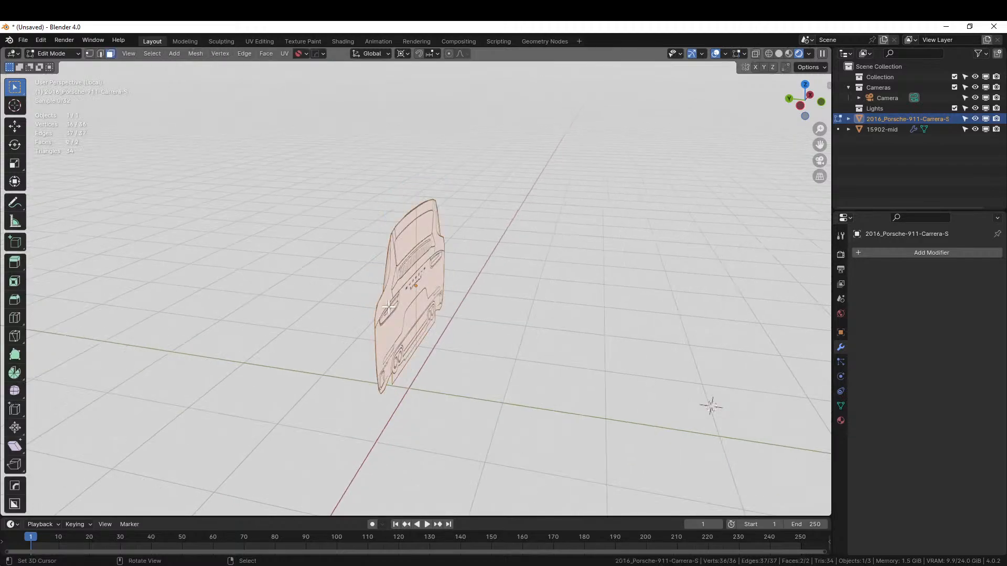
middle_click_drag(388, 307, 399, 293)
key("e")
left_click(14, 356)
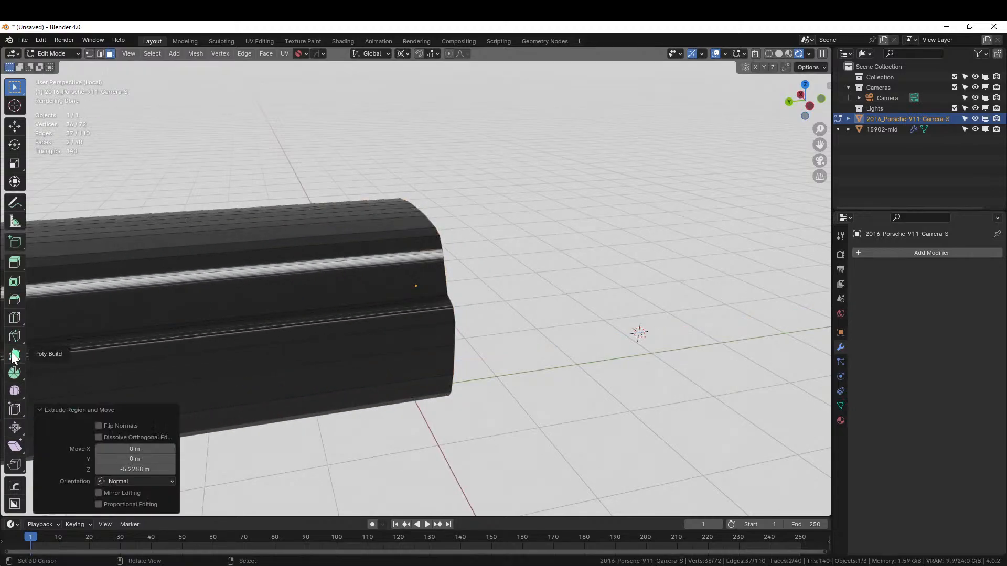
scroll(204, 347, "down", 2)
key("KP_Divide")
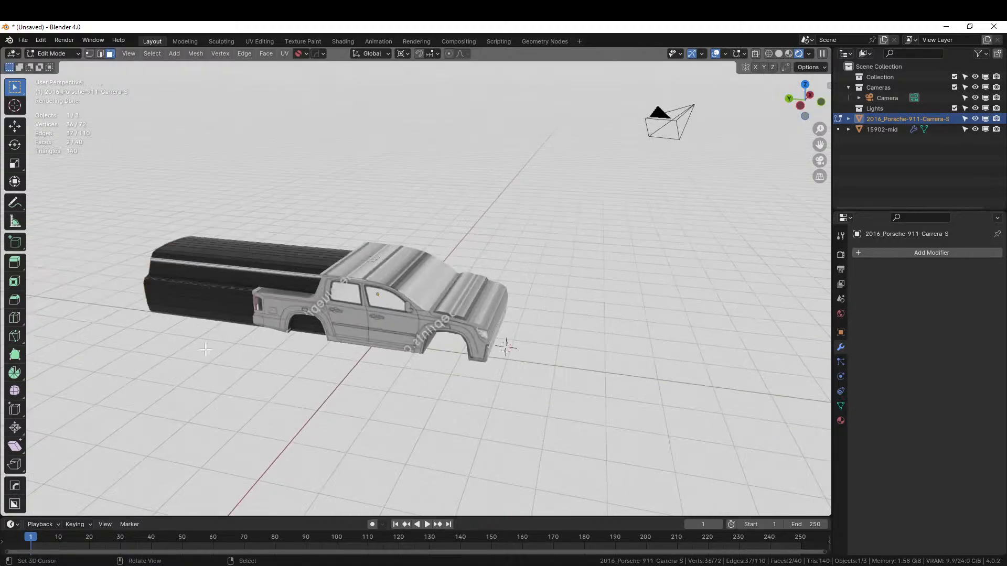
key("Tab")
Shift the extruded Porsche profile about -2.75 m along Y, scale it by about 1.22 in Y, and reposition it to span the truck's length.
key("g")
key("y")
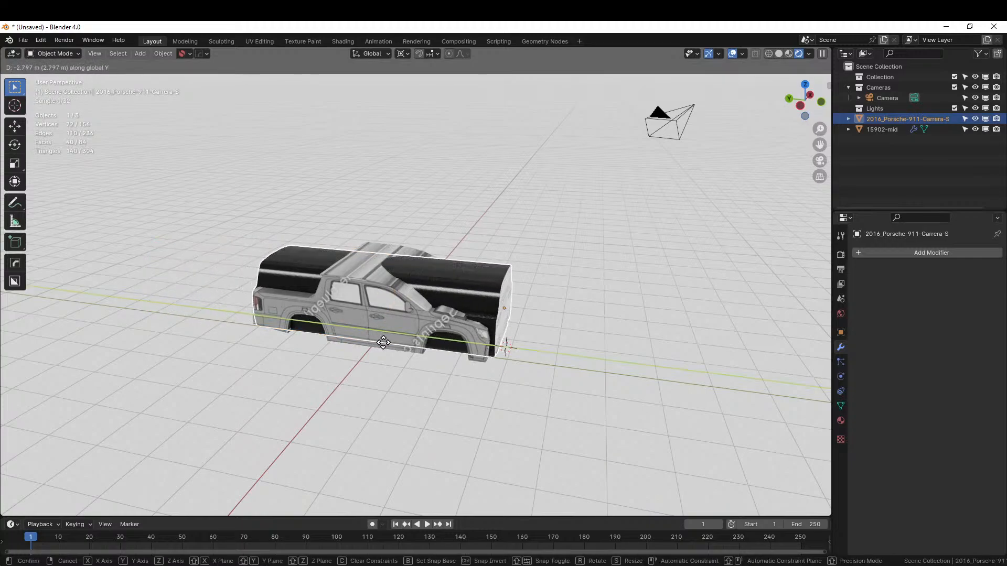
left_click(380, 342)
key("s")
key("y")
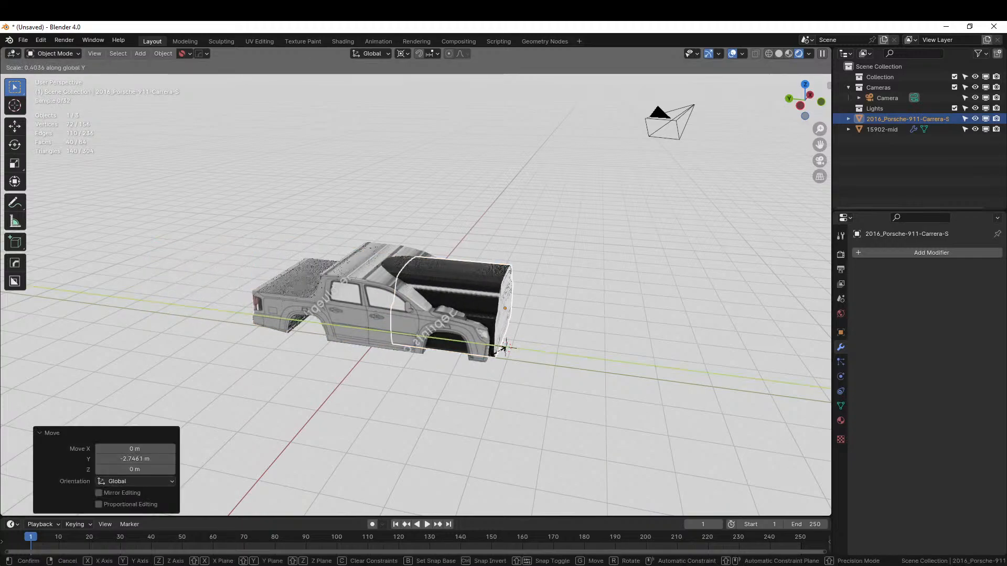
left_click(486, 344)
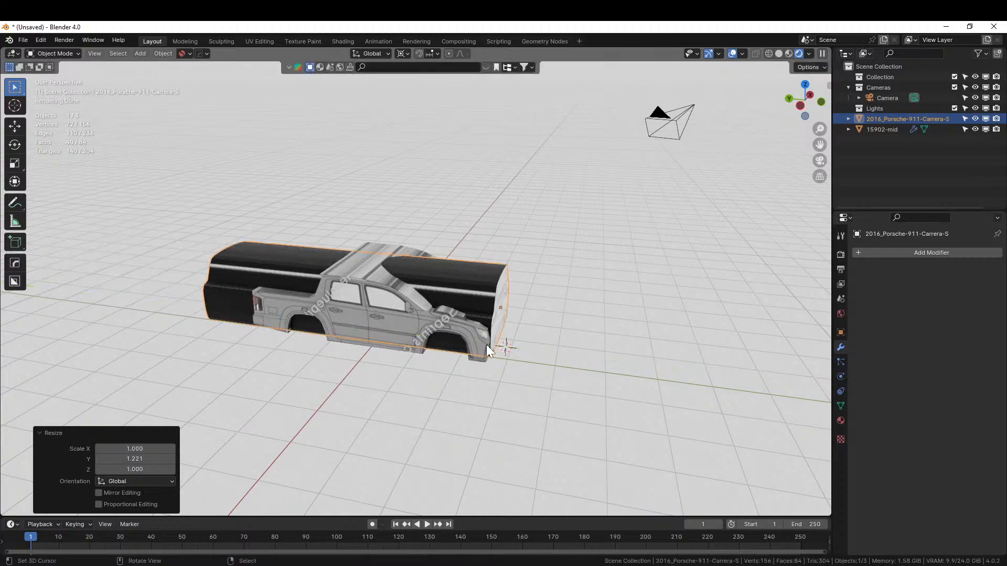
key("g")
key("y")
left_click(501, 345)
Cut the truck body with the Porsche extrusion using a HardOps Difference boolean.
mouse_move(500, 345)
middle_mouse_down()
mouse_move(411, 303)
mouse_move(351, 341)
mouse_move(445, 371)
mouse_move(524, 358)
mouse_move(502, 328)
mouse_move(499, 357)
middle_mouse_up()
scroll(519, 357, "up", 3)
left_click(275, 270, "shift")
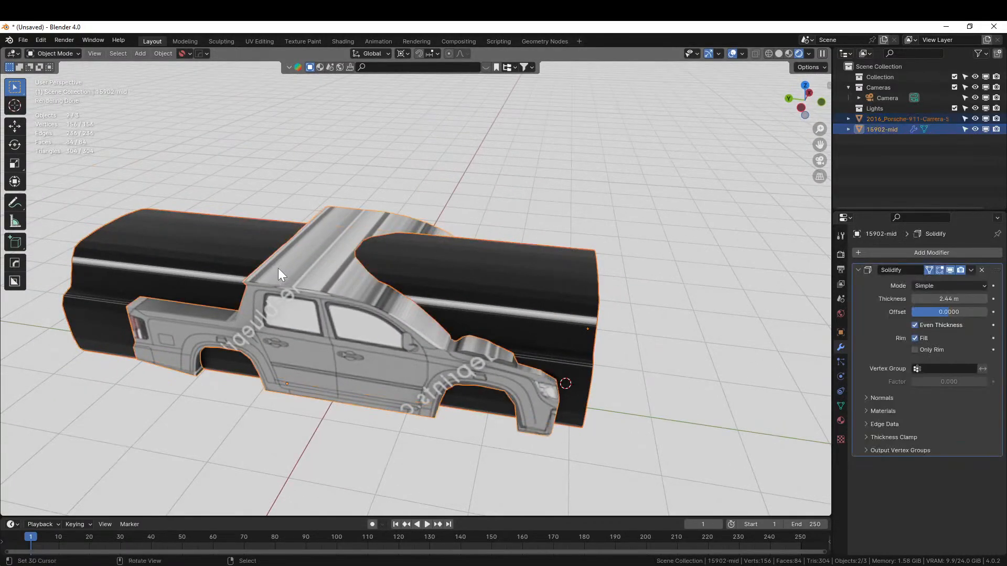
key("ctrl+KP_Subtract")
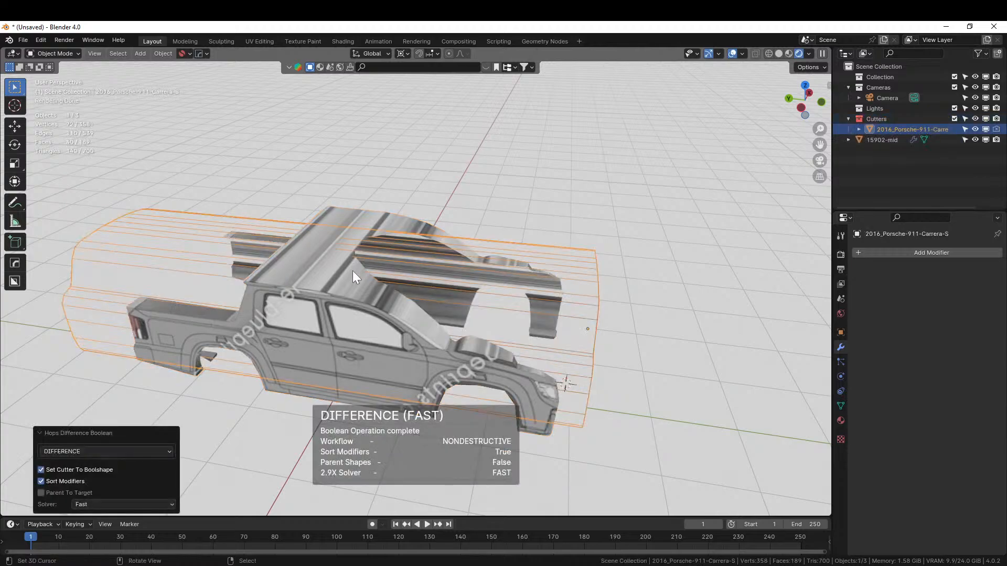
Change the truck body's Boolean modifier operation to Intersect.
left_click(333, 220)
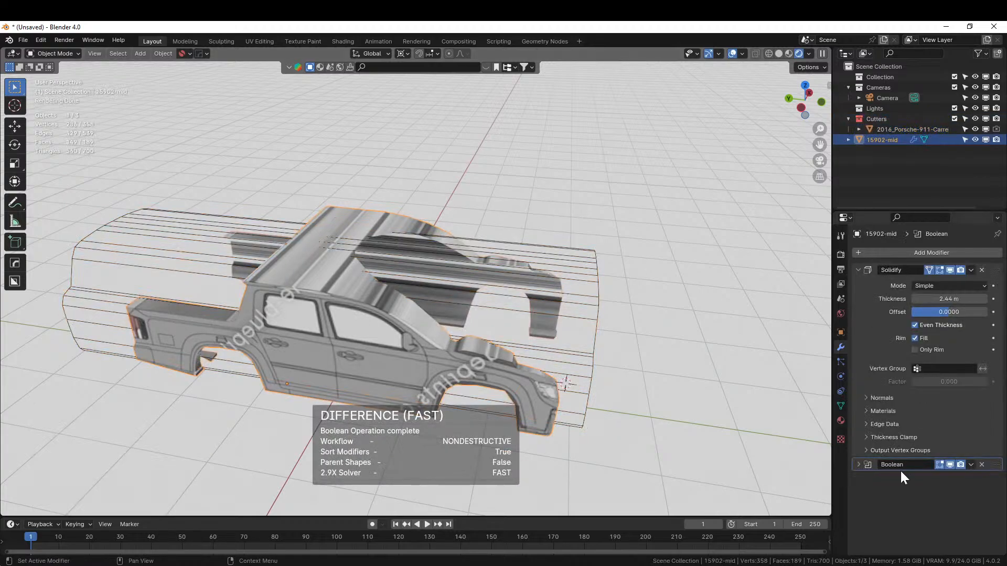
left_click(859, 465)
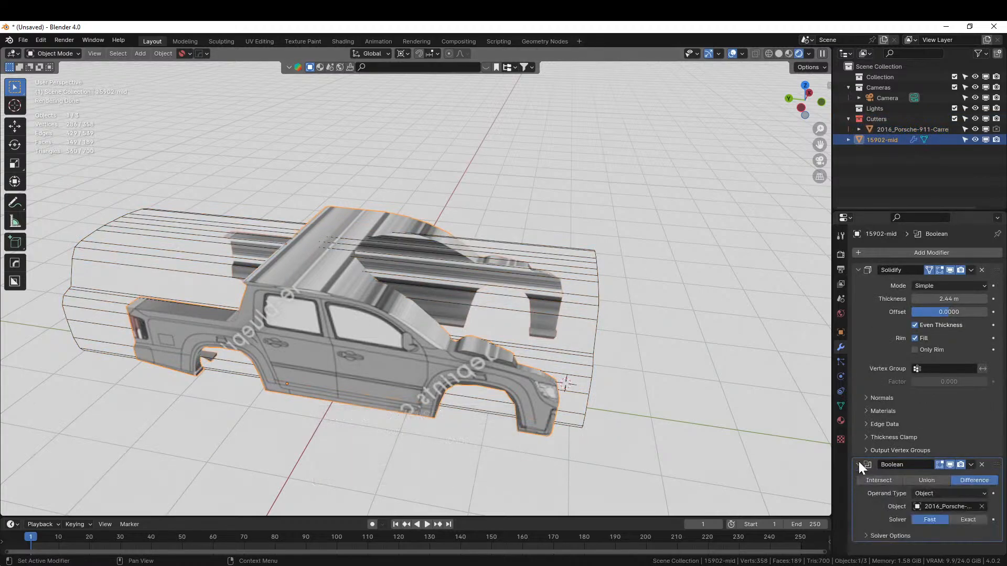
left_click(883, 480)
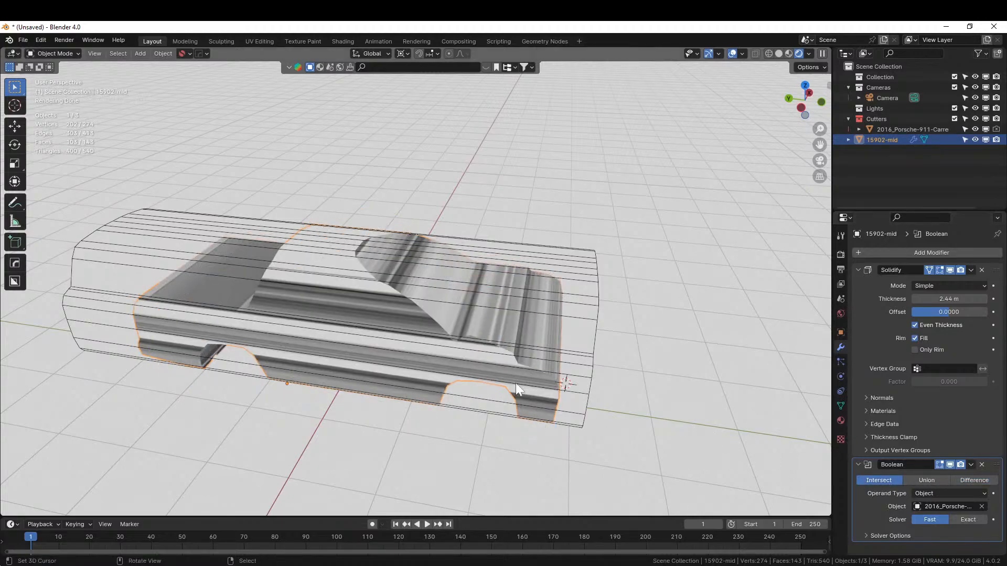
Apply the truck body's modifiers and exclude the Cutters collection from the view layer.
middle_click_drag(516, 385, 619, 360)
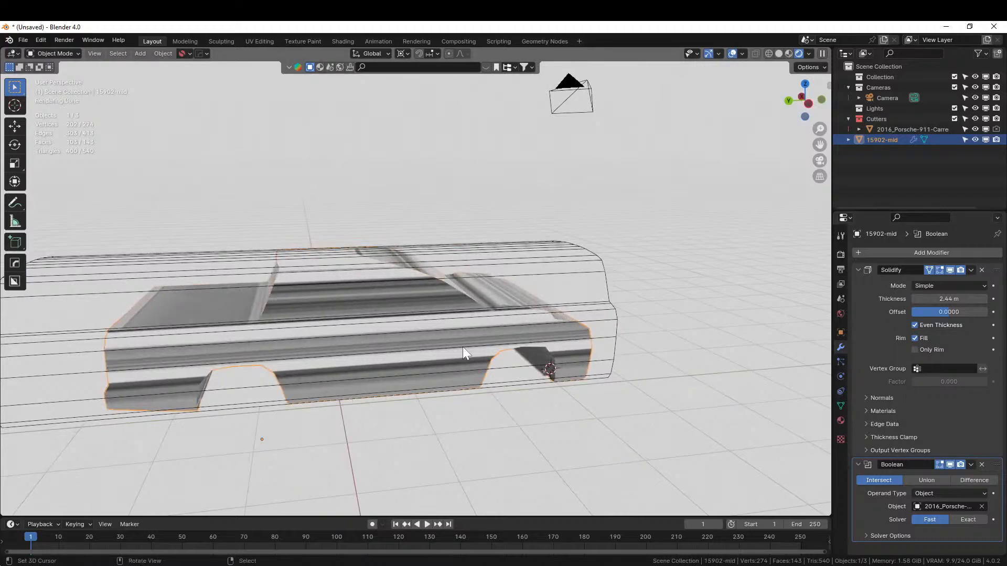
key("q")
mouse_move(483, 351)
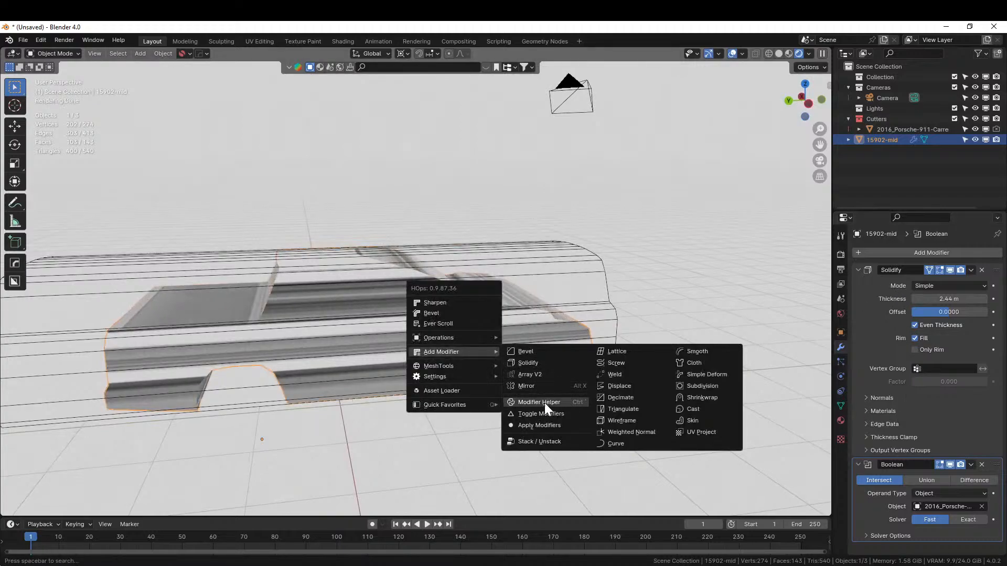
left_click(550, 426)
left_click(557, 259)
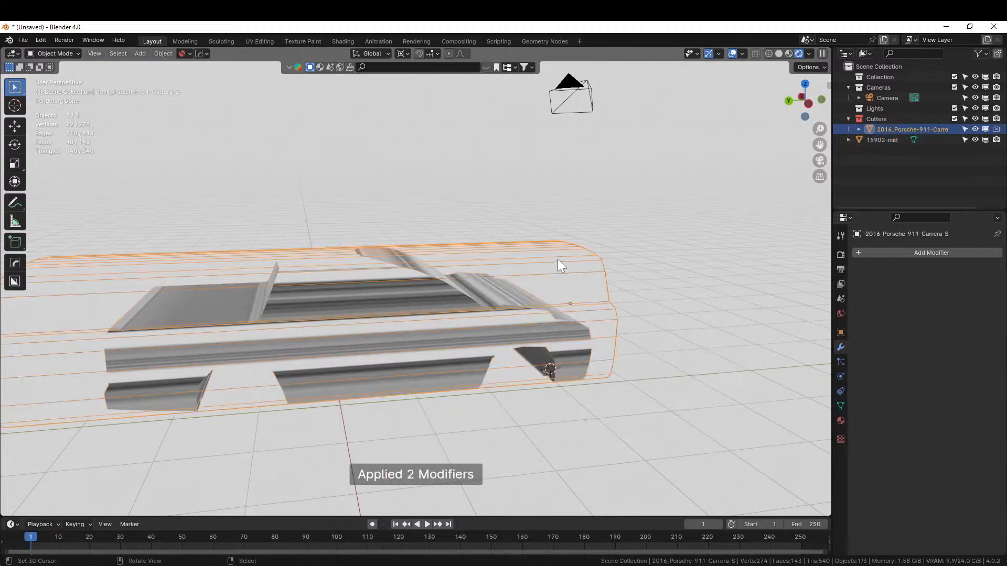
left_click(955, 119)
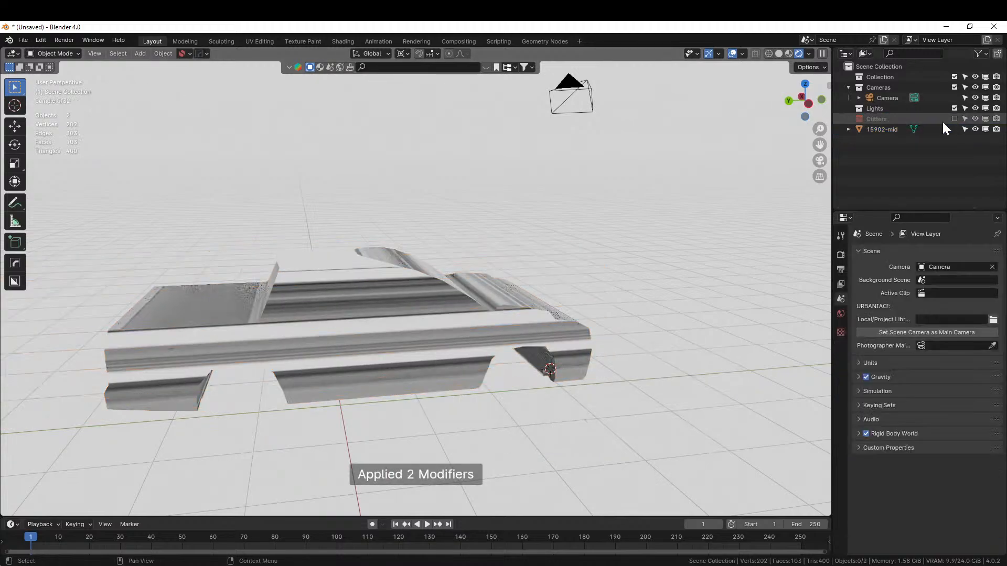
Examine the truck body in solid shading from the right, front and perspective views.
left_click(319, 275)
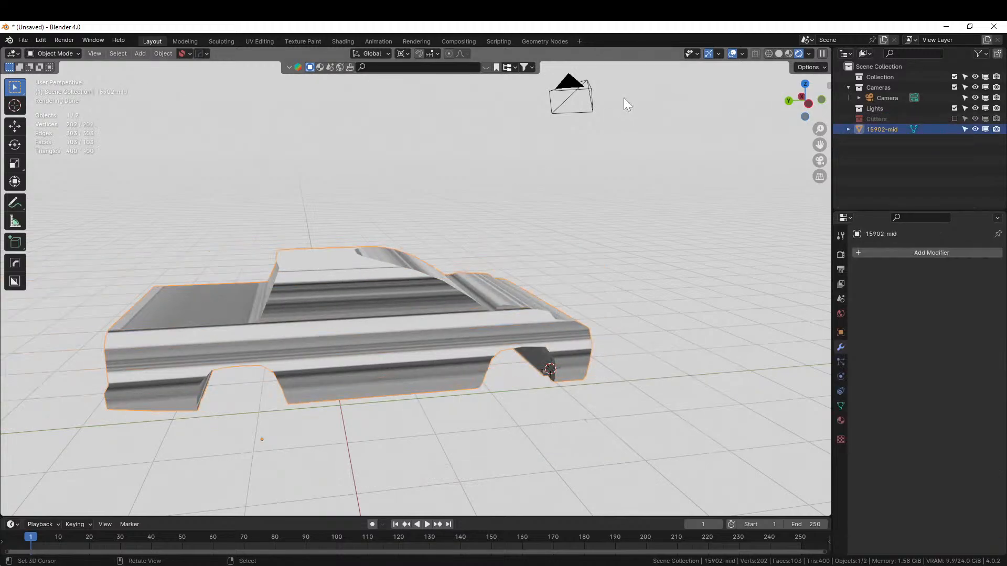
left_click(780, 54)
key("KP_3")
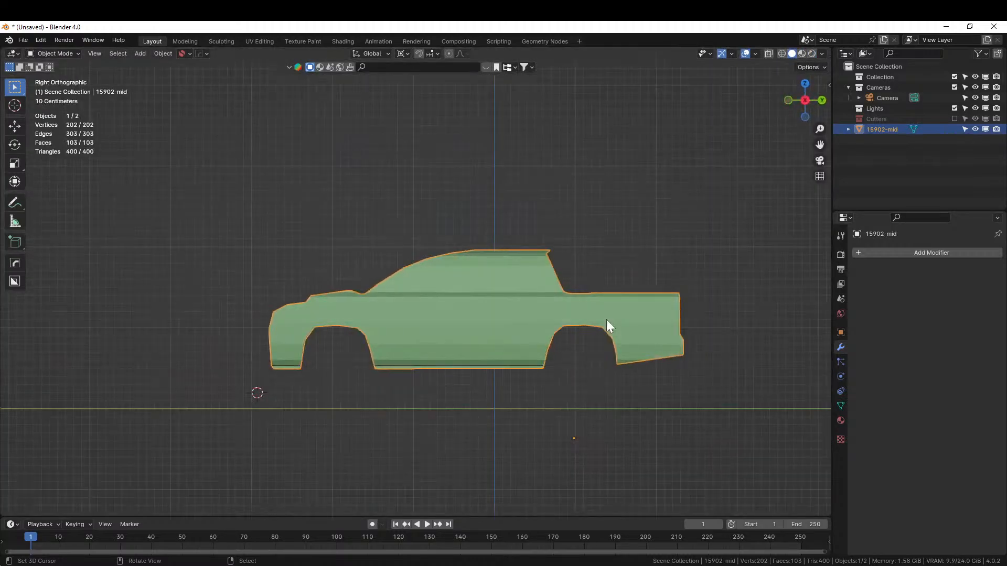
key("KP_1")
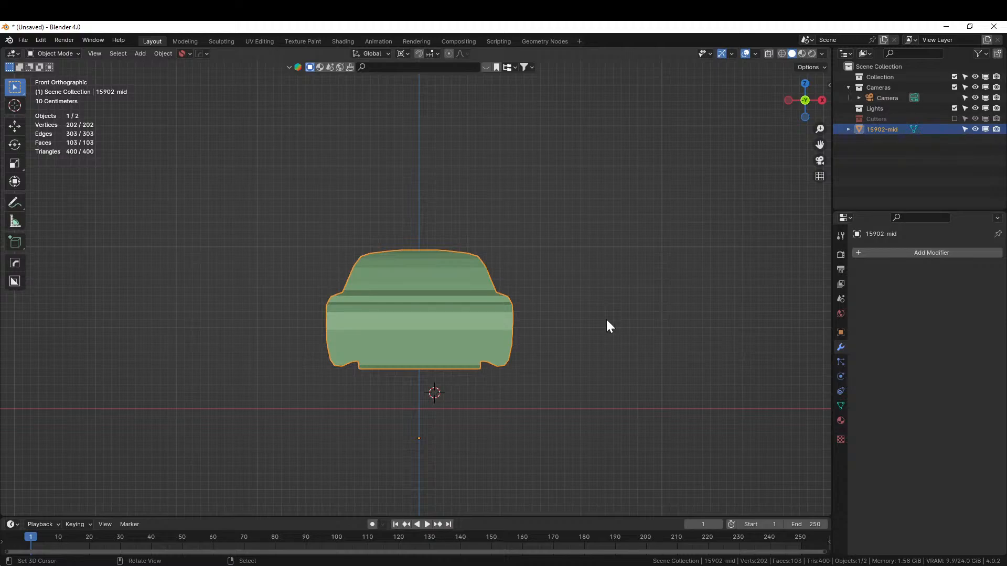
middle_click_drag(607, 321, 479, 393)
middle_click_drag(485, 355, 588, 369)
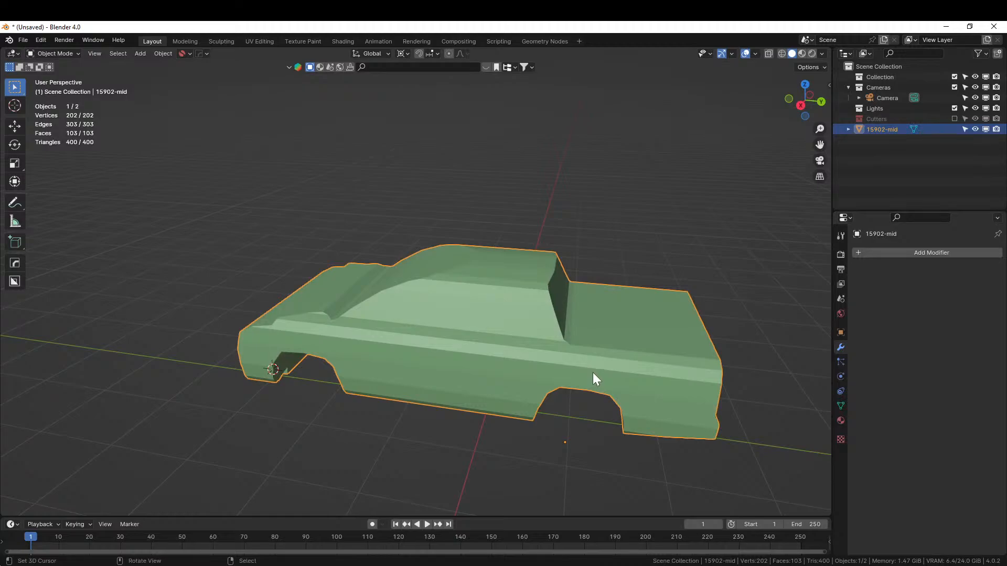
Save the file as "240321-1 Livestream Pickup Porsche" in the 240321-1 Cyber Pickup Porsche folder.
key("KP_3")
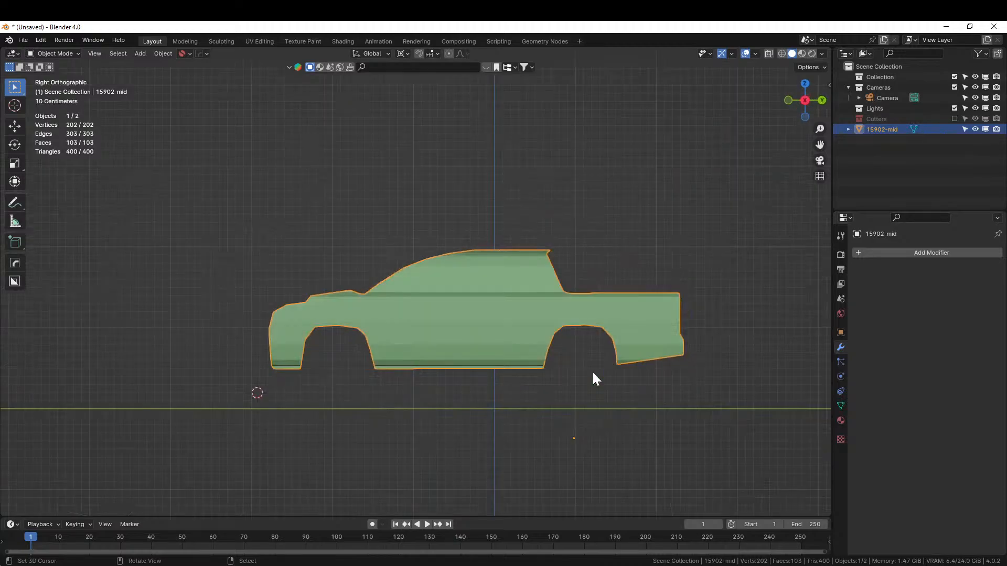
left_click(23, 42)
left_click(68, 129)
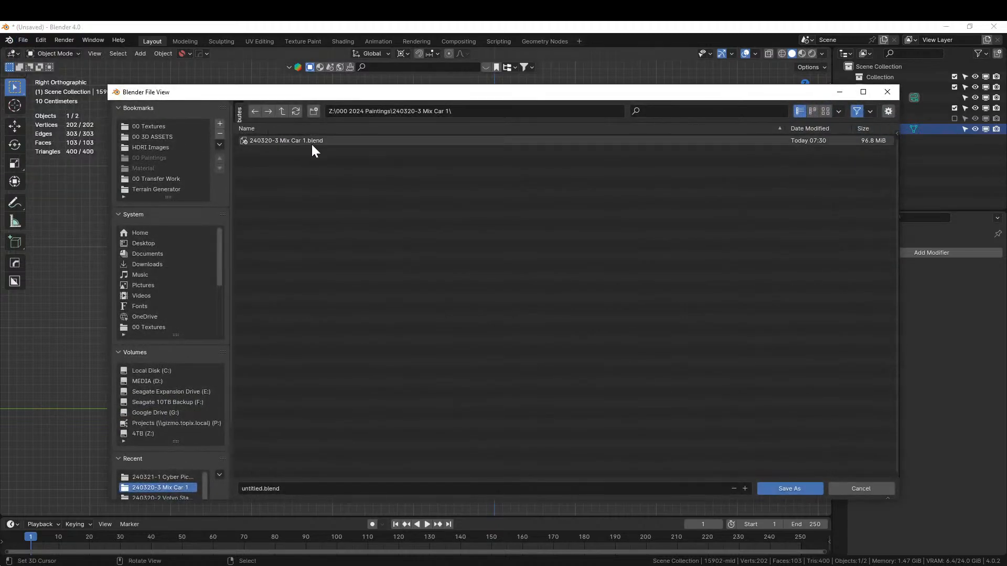
left_click(282, 110)
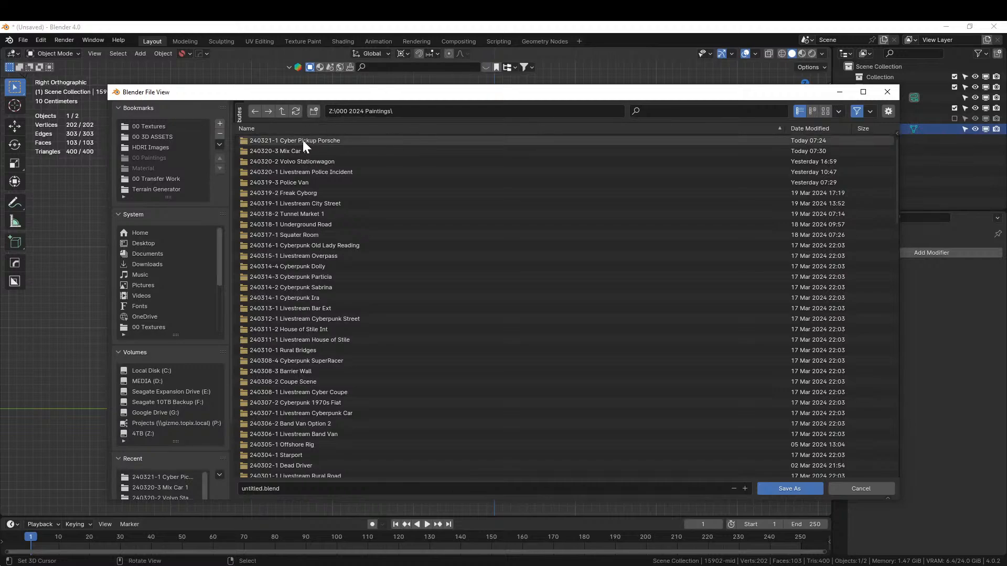
double_click(303, 140)
left_click(314, 489)
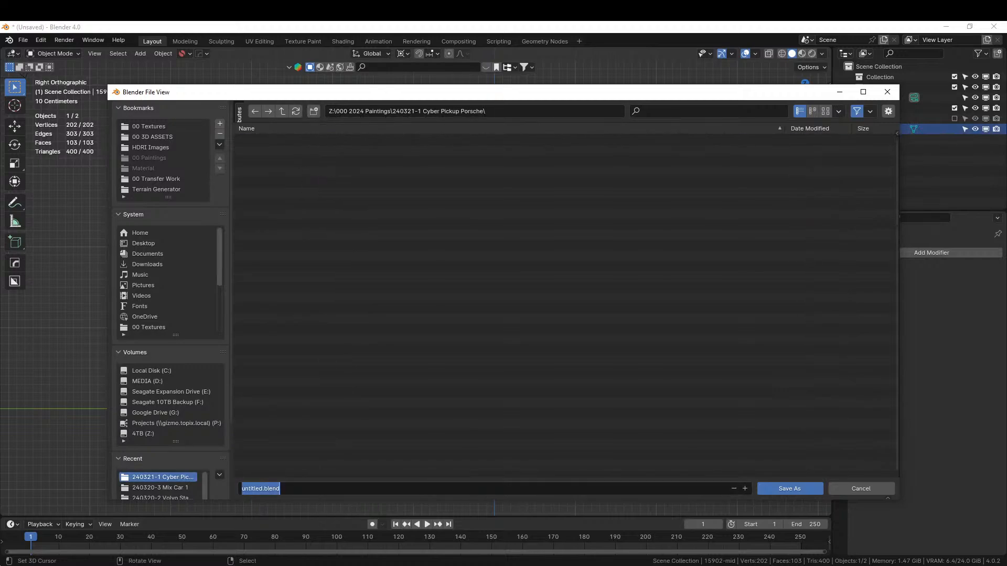
type("240321-1 Livestream Pickup Pors")
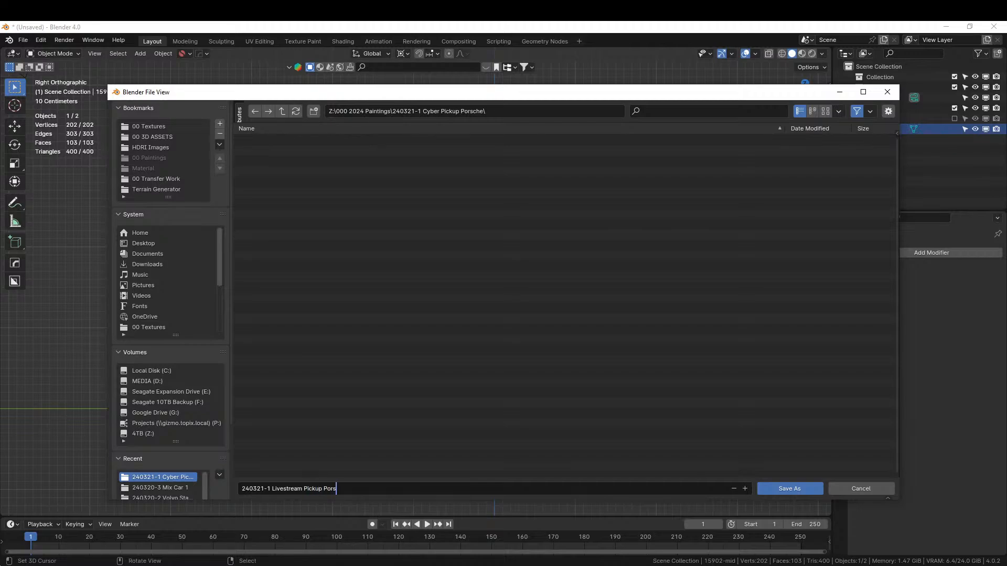
key("Return")
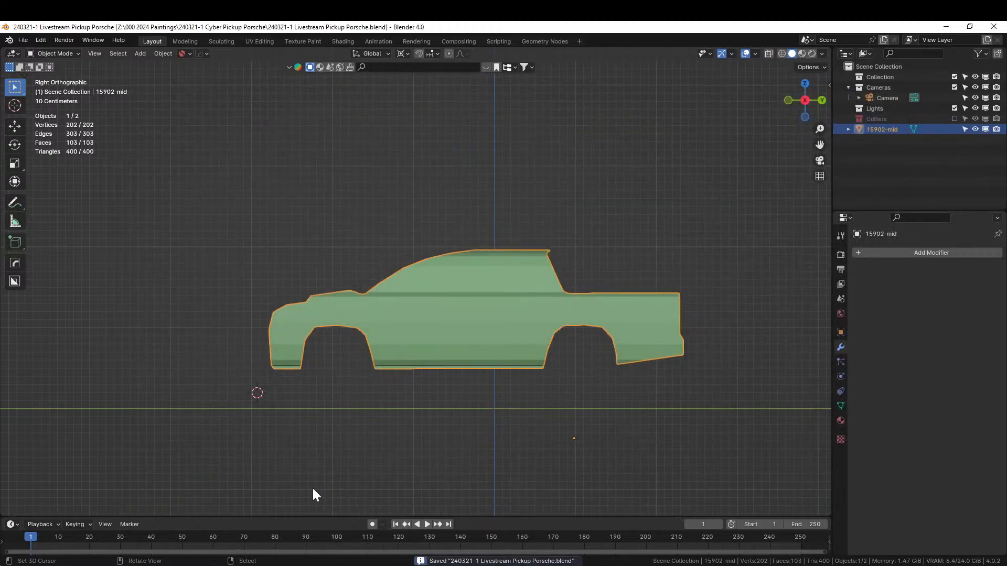
Inset the flat top face of the truck bed by about 0.098 m.
middle_click_drag(41, 333, 200, 430)
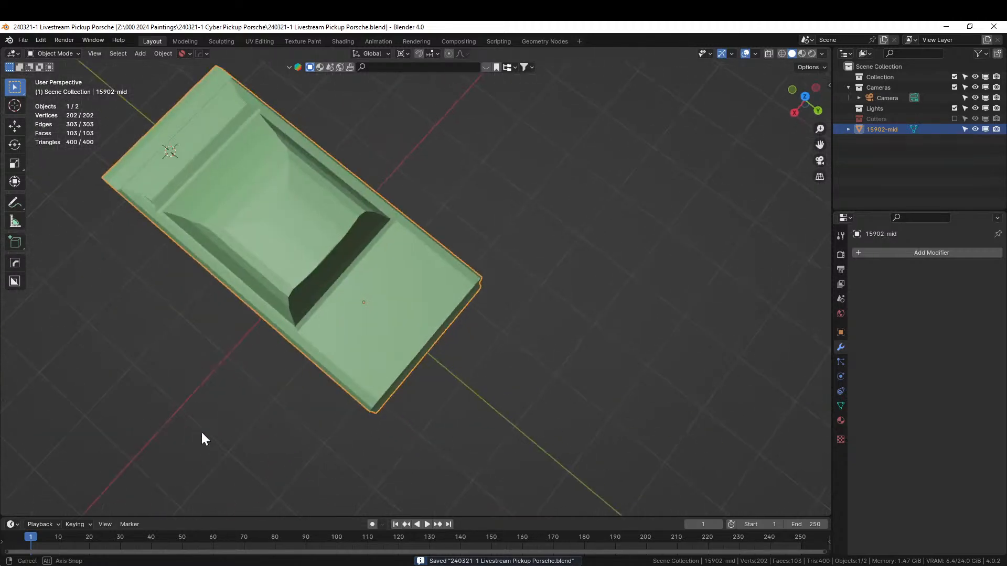
key("Tab")
left_click(392, 326)
middle_click_drag(392, 326, 472, 301)
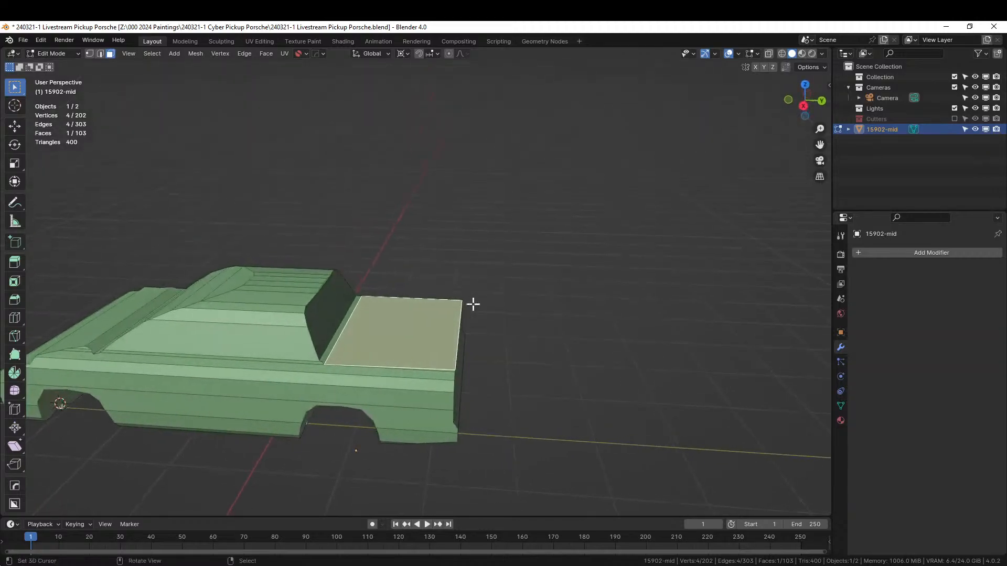
key("i")
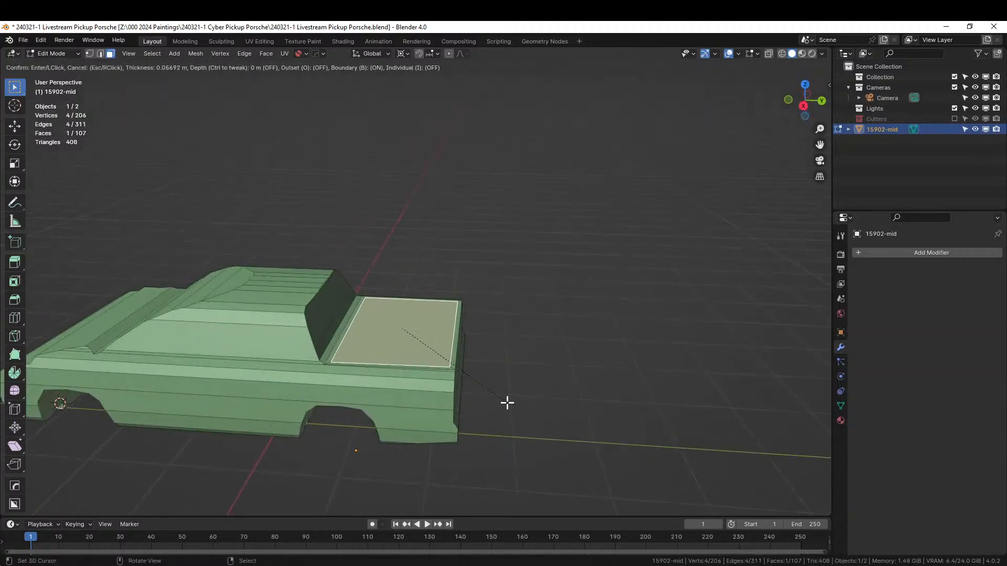
left_click(506, 402)
Extrude the inset bed face about 0.355 m down into the body and return to Object Mode.
middle_click_drag(506, 400, 450, 405)
key("e")
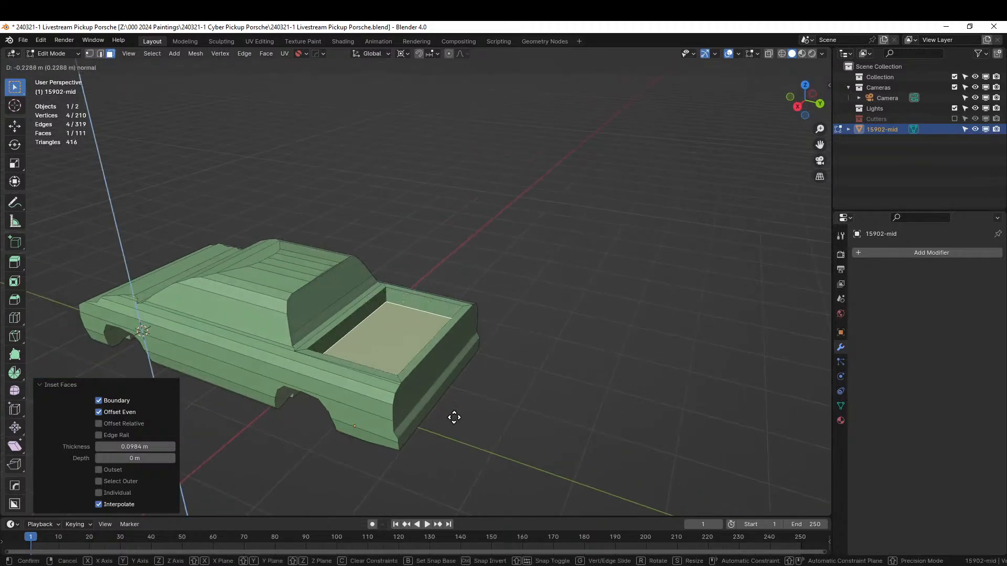
left_click(456, 426)
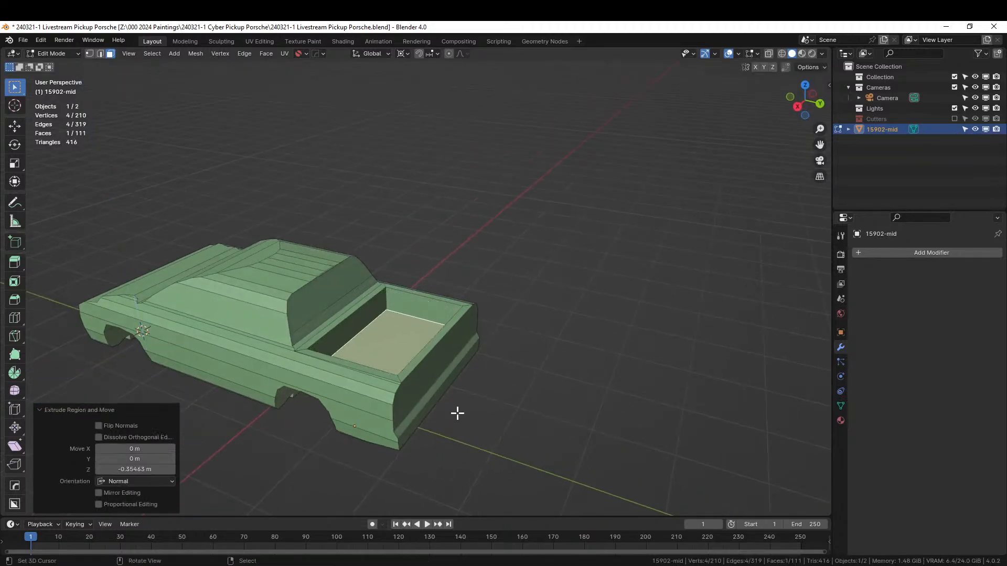
middle_click_drag(456, 414, 500, 446)
key("Tab")
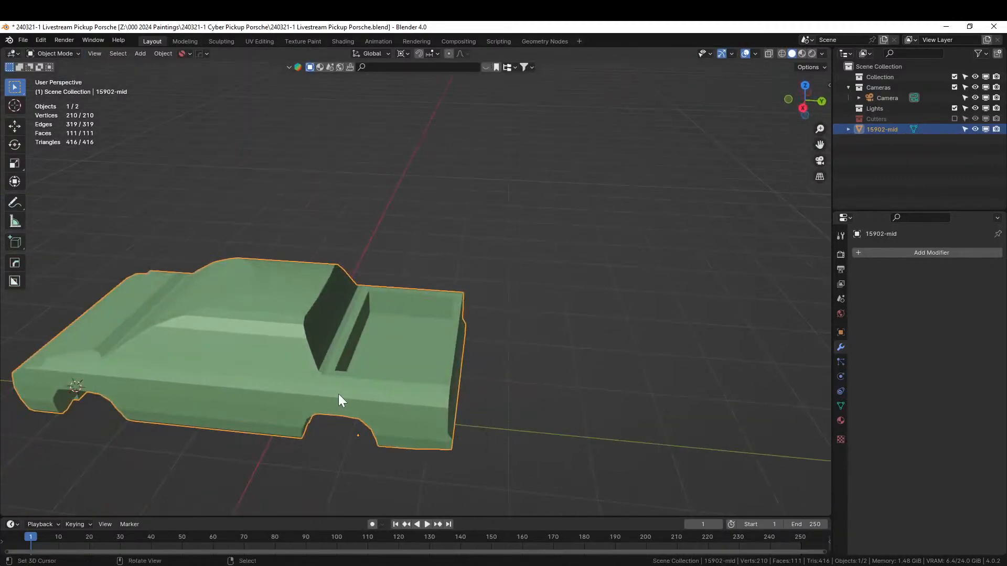
Examine the topology around the hood, windshield base and front fender in Edit Mode.
middle_click_drag(339, 341, 557, 322)
key("KP_1")
scroll(465, 323, "up", 3)
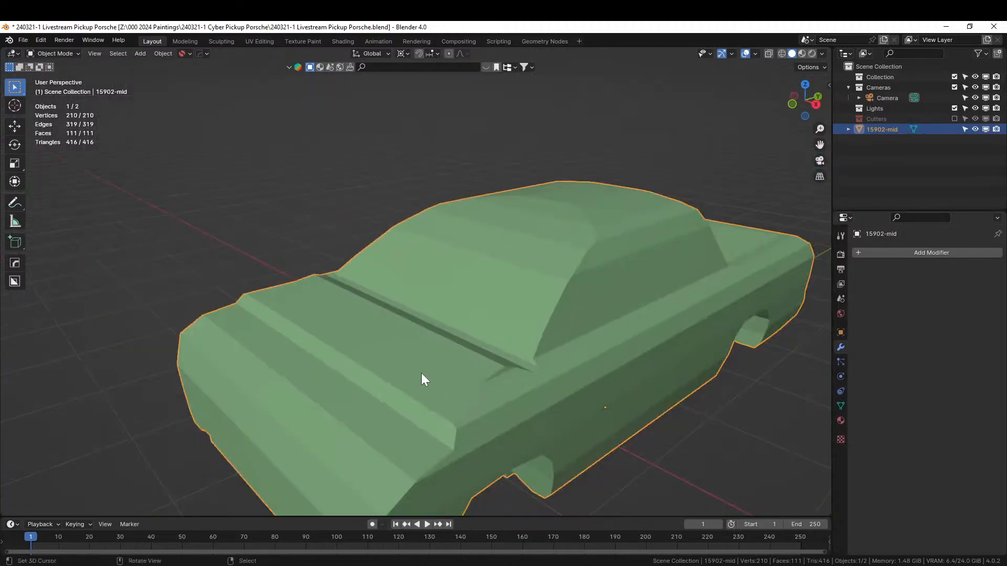
middle_click_drag(421, 373, 281, 366)
key("Tab")
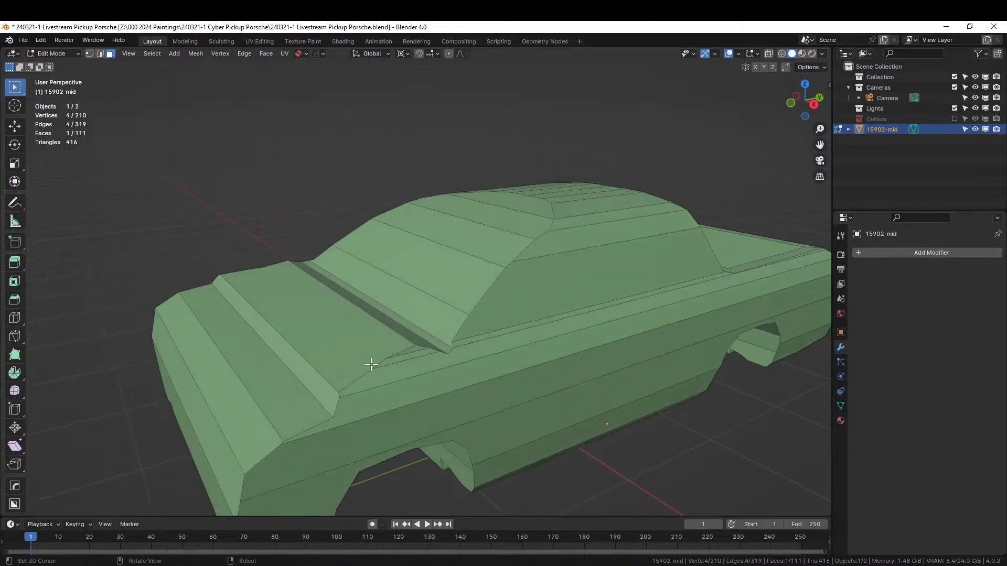
scroll(377, 368, "up", 2)
scroll(456, 375, "up", 3)
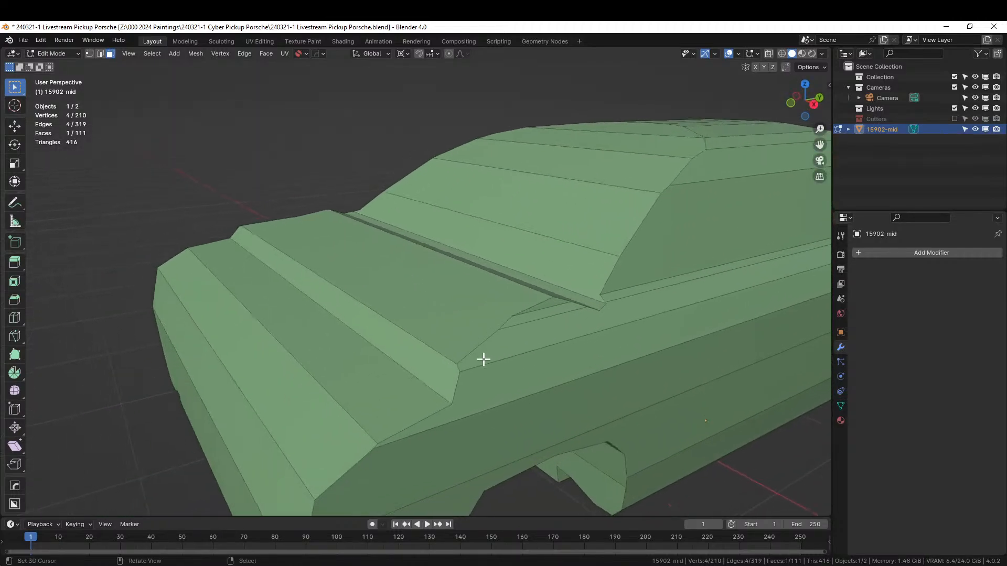
middle_click_drag(483, 359, 457, 364)
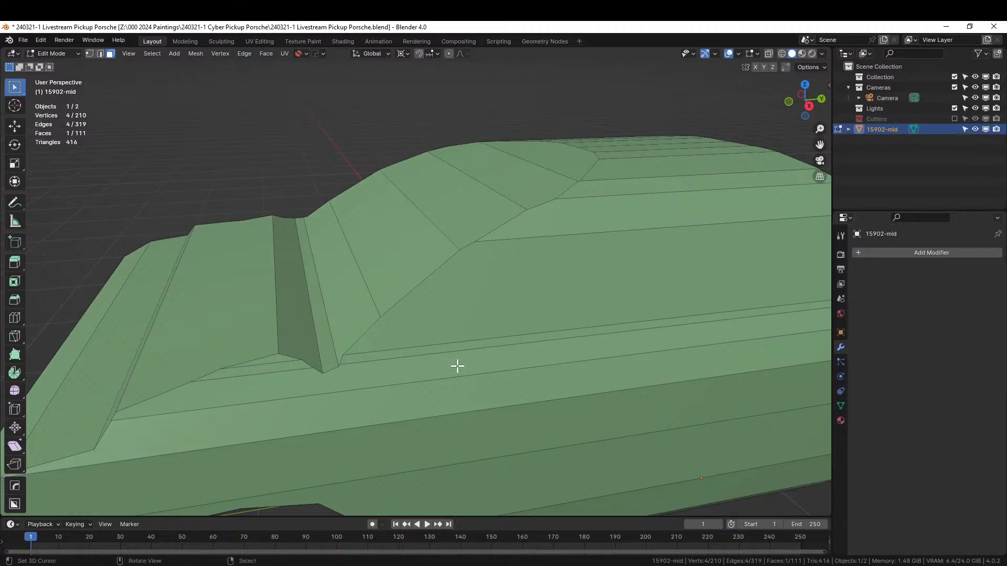
Knife a vertical cut-through line in right view from the lower corner of the hood step down to the upper fender edge.
key("KP_3")
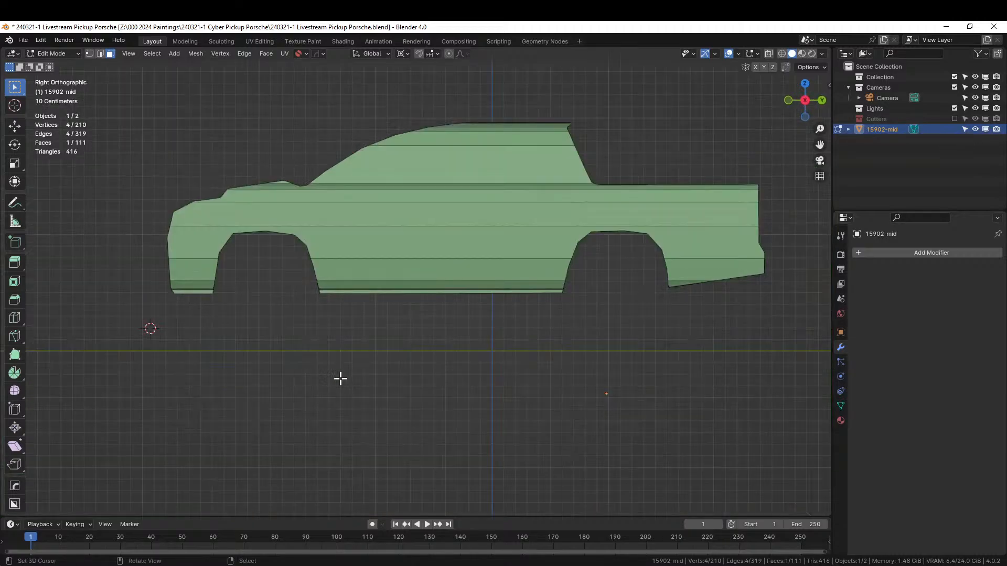
scroll(338, 376, "up", 1)
middle_click_drag(300, 358, 415, 395, "shift")
scroll(245, 347, "up", 3)
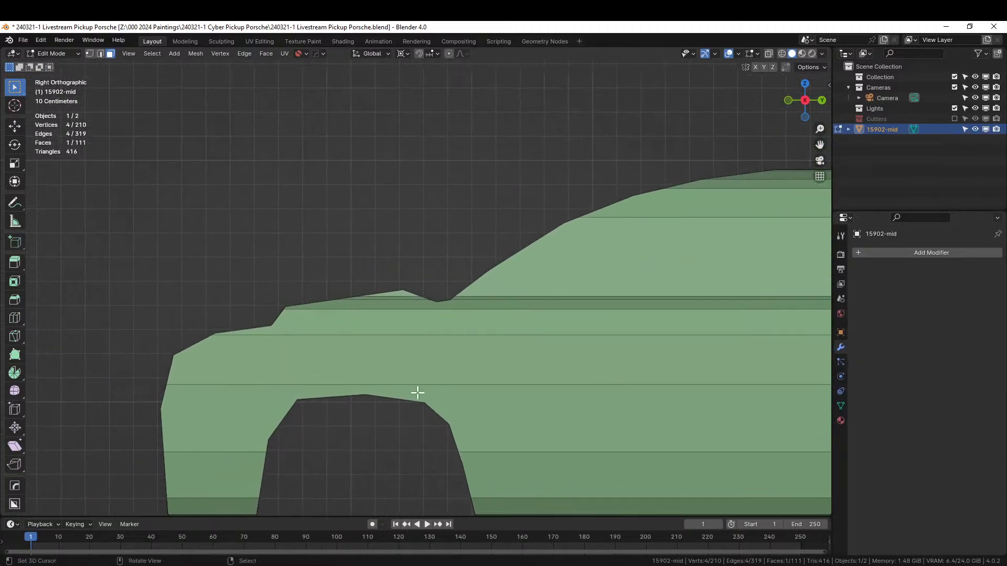
key("k")
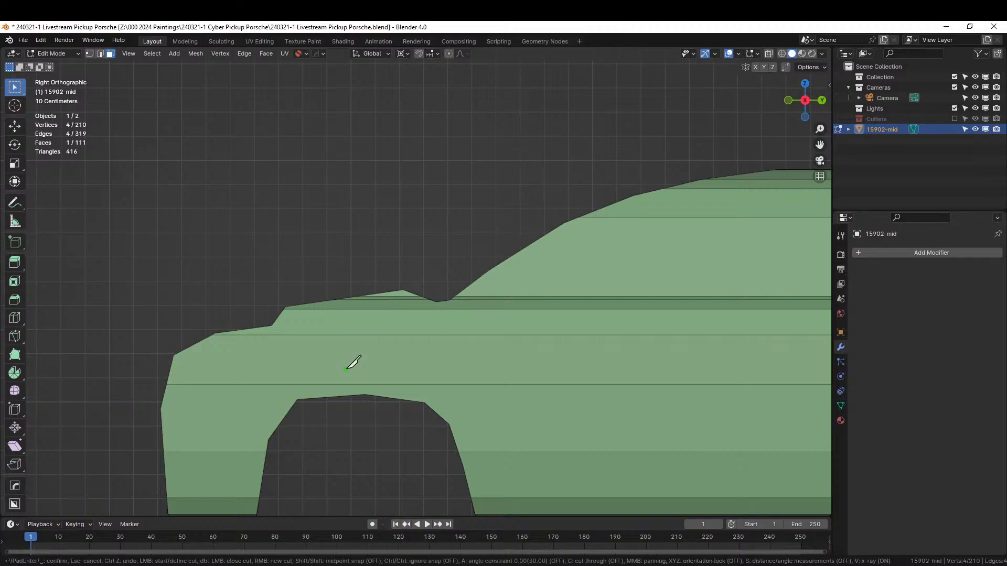
key("c")
key("z")
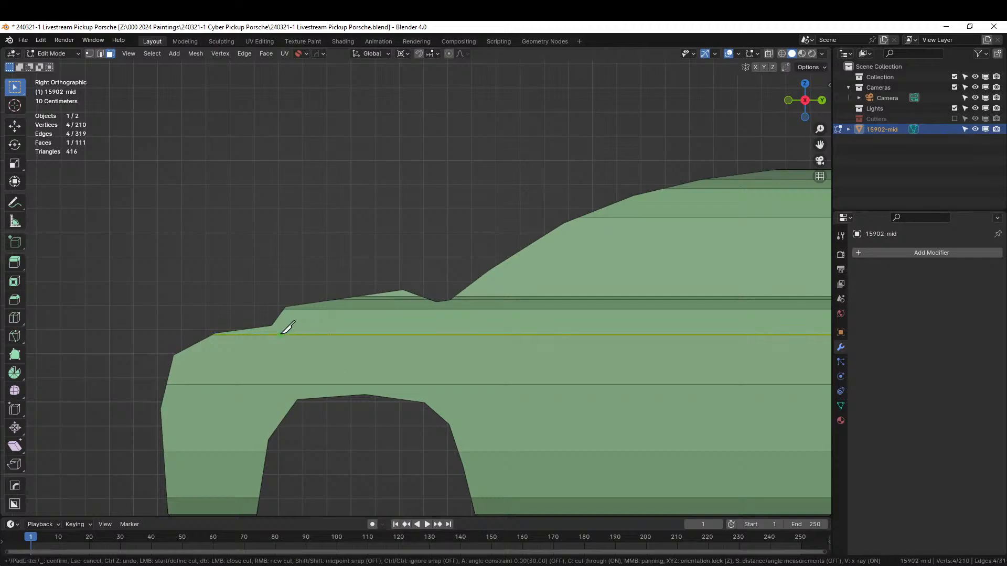
left_click(271, 335)
key("Return")
Knife a vertical cut-through line from the notch at the windshield base down to the same upper fender edge.
key("k")
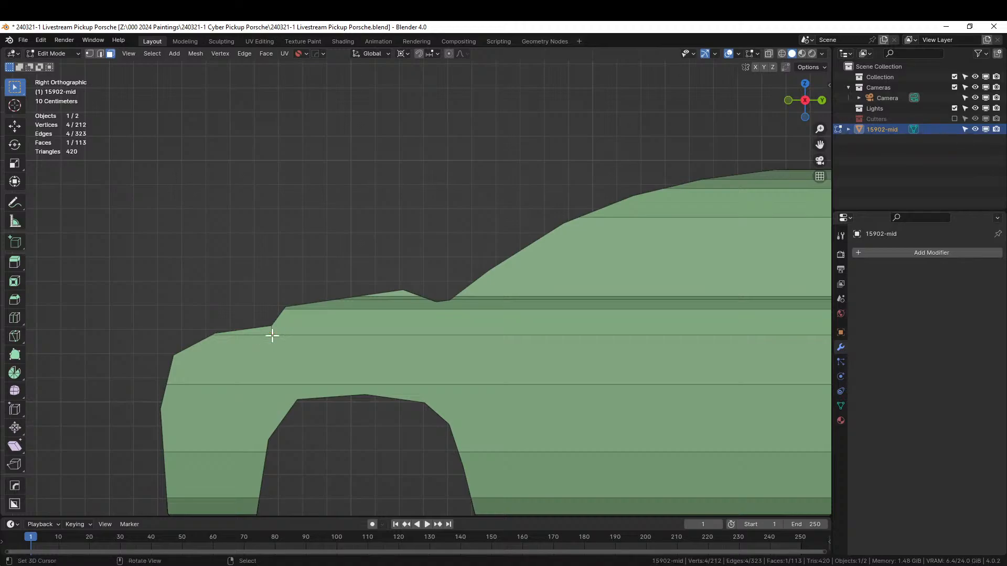
key("c")
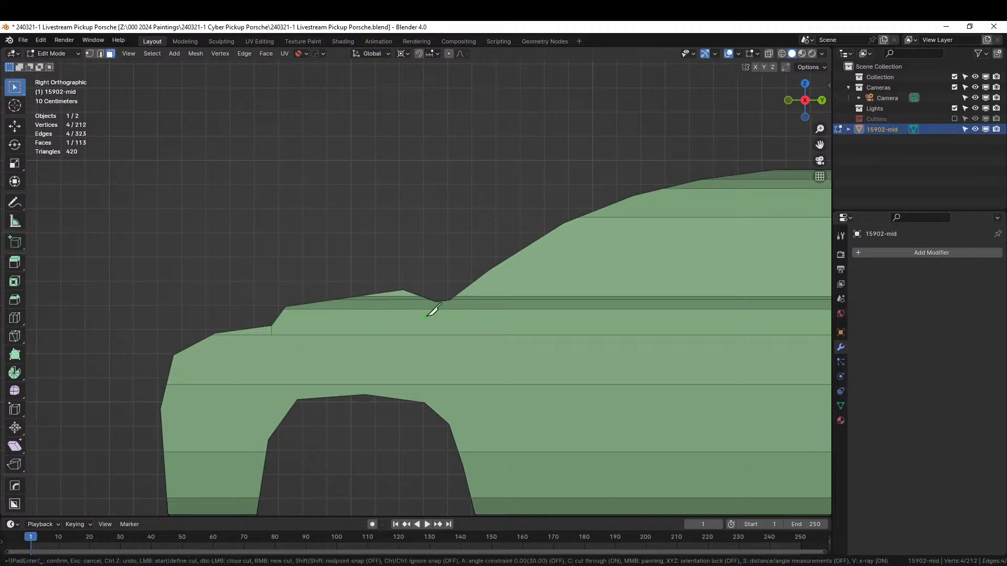
key("z")
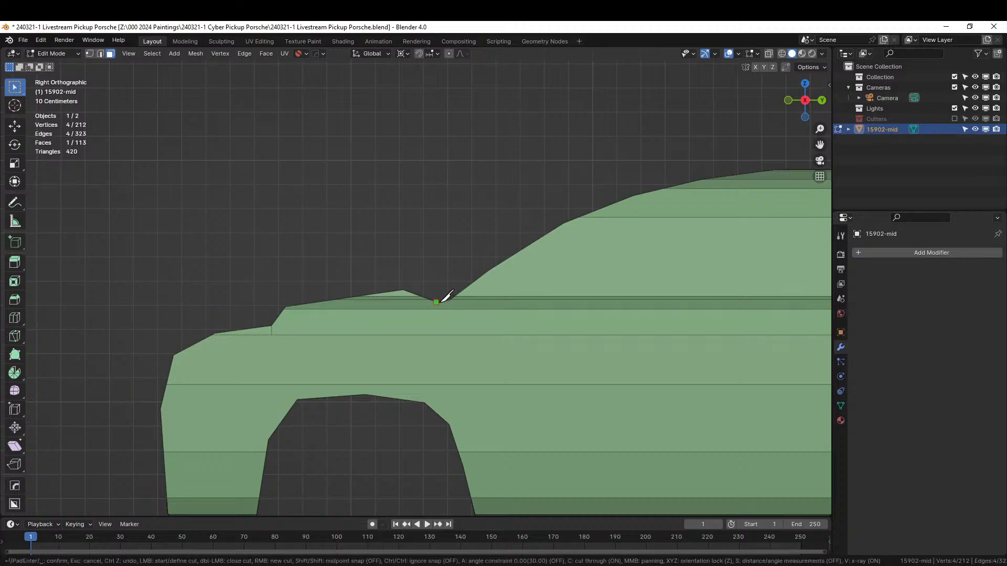
left_click(436, 302)
left_click(436, 334)
key("Return")
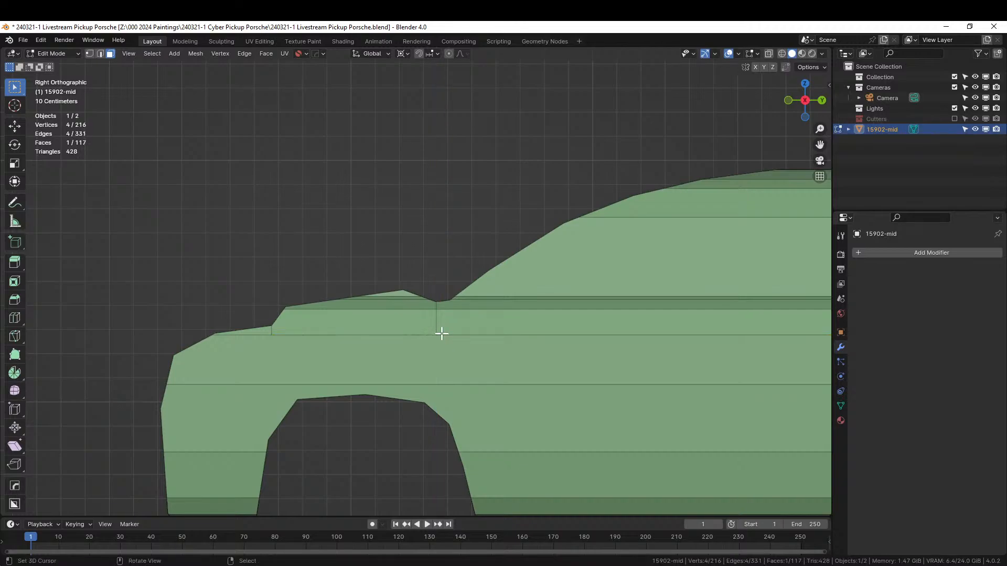
Select the three upper fender faces beside the hood, between the two knife cuts.
middle_click_drag(440, 332, 467, 331)
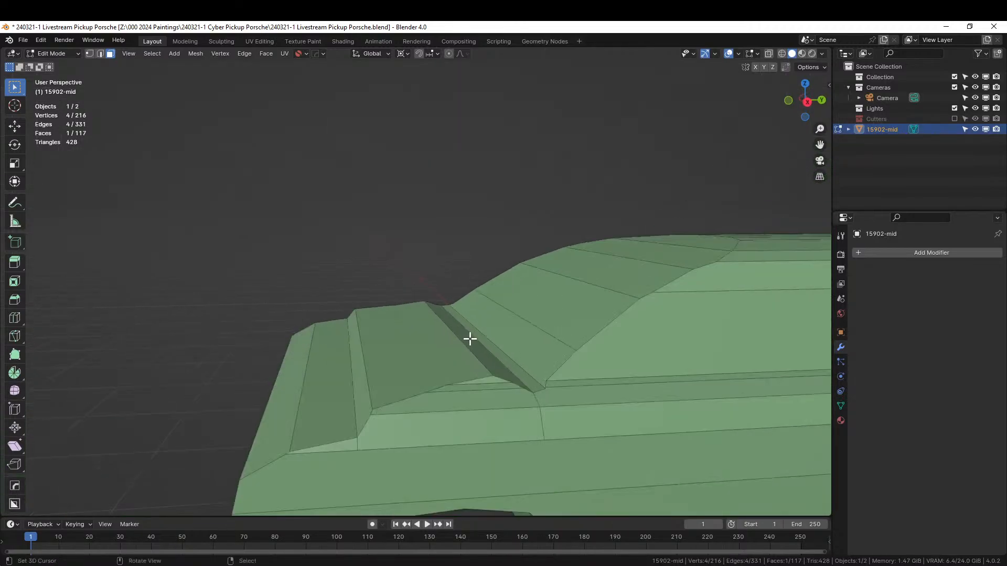
left_click(490, 403, "shift")
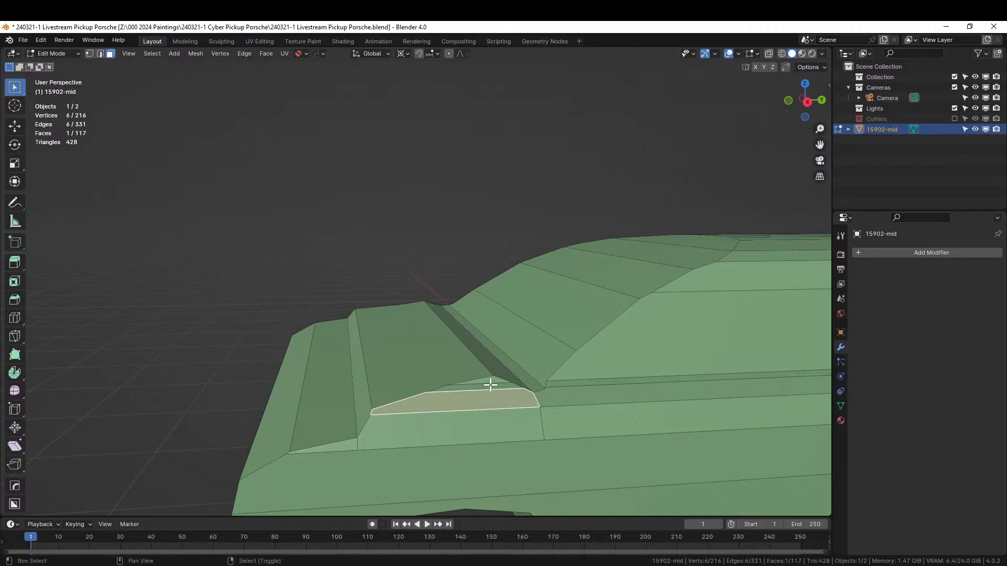
left_click(490, 383, "shift")
middle_click_drag(490, 383, 523, 391)
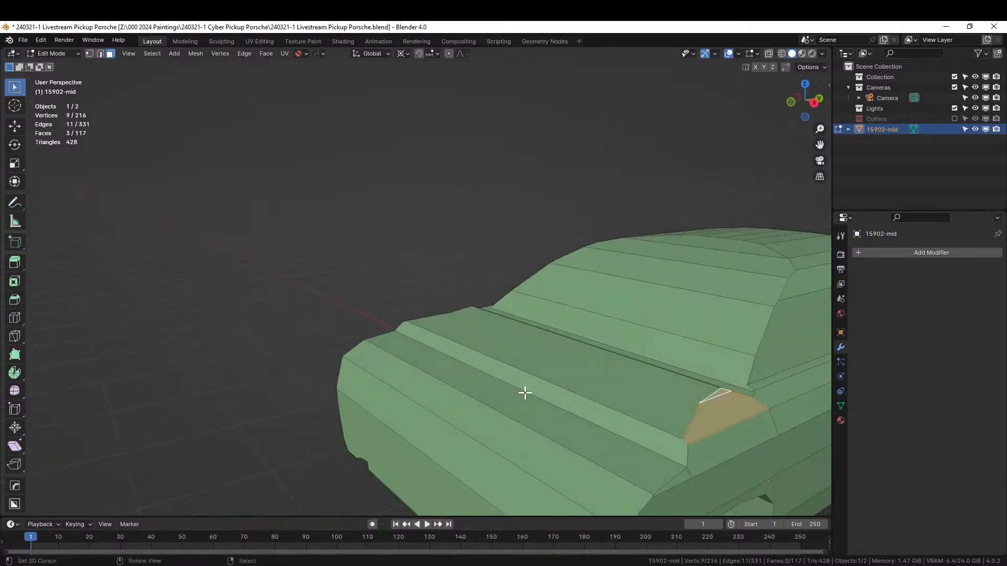
Try to extrude the selected fender faces and move them inward along the global X axis.
key("r")
left_click(671, 411)
key("e")
right_click(680, 413)
key("g")
key("x")
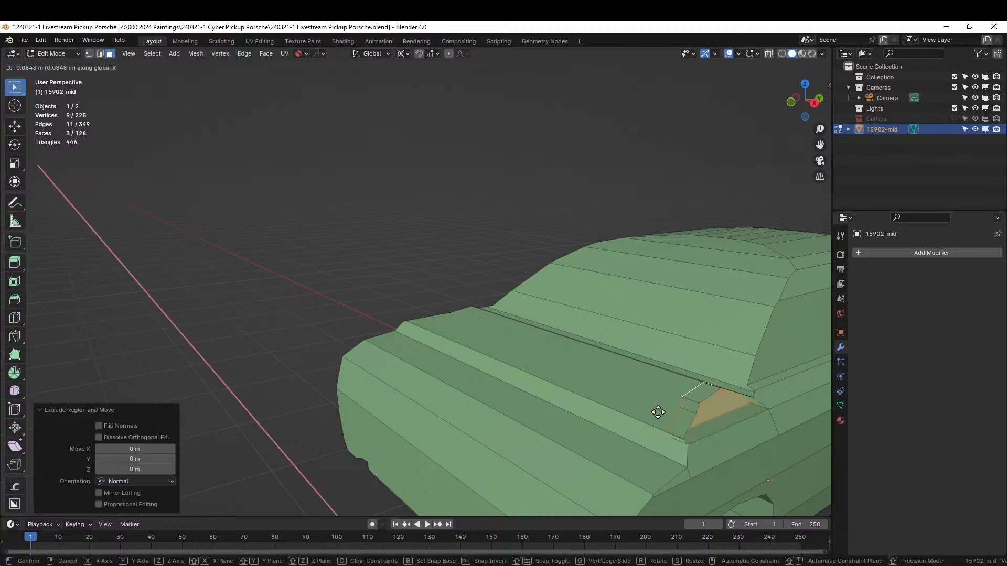
right_click(651, 411)
key("ctrl+z")
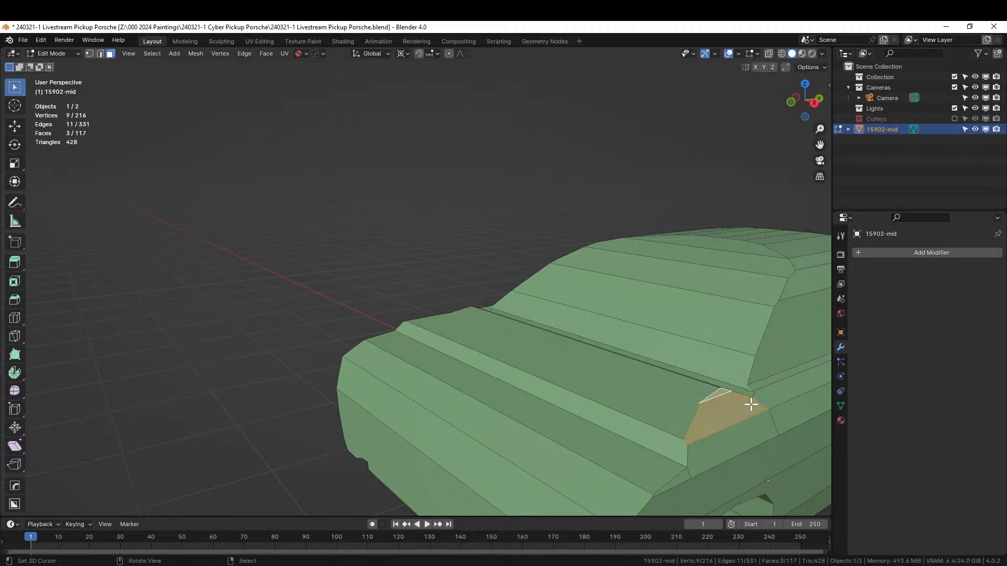
Try Extrude Manifold at zero distance on the selected fender faces, followed by a separate move along global X.
key("alt+e")
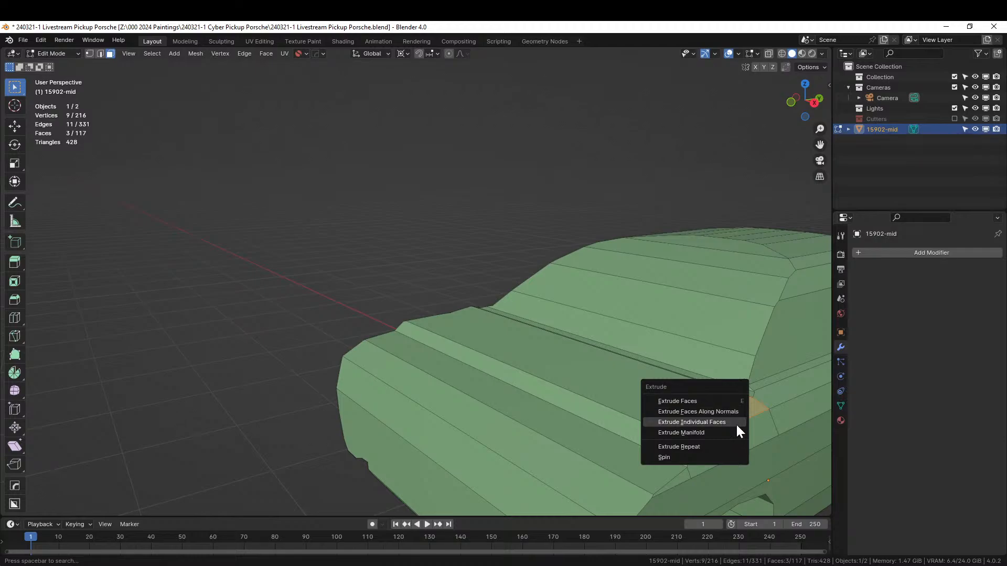
left_click(706, 431)
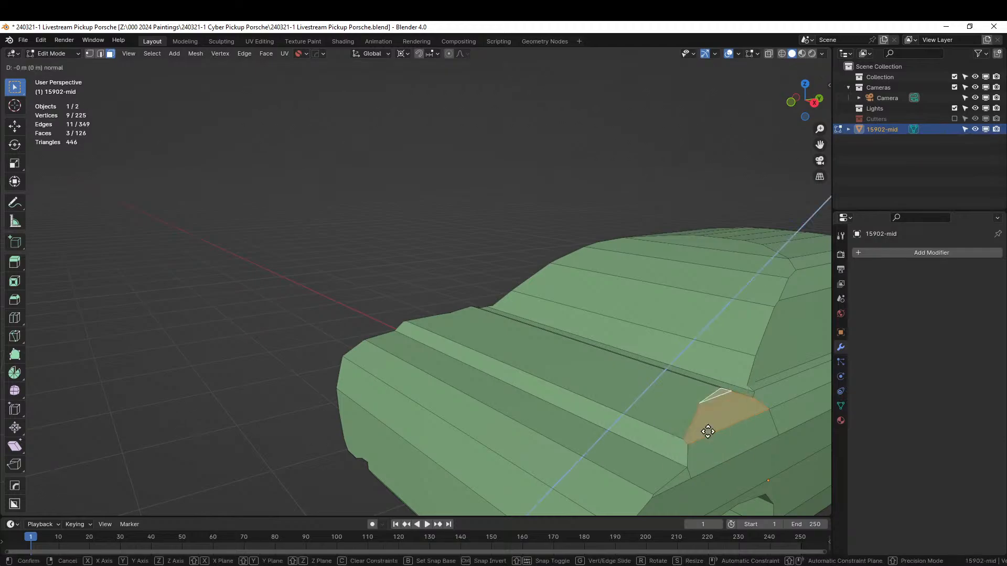
left_click(707, 431)
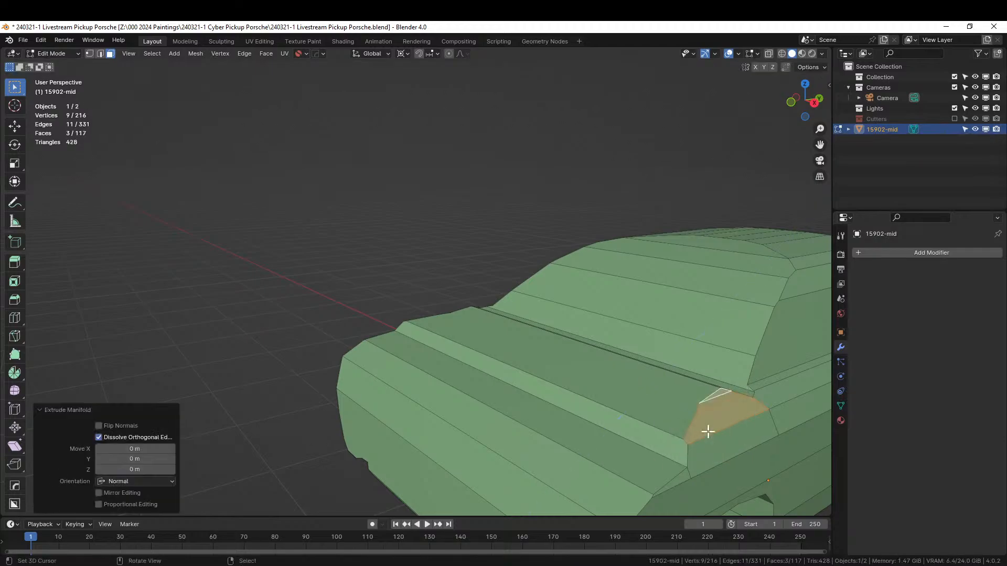
key("g")
key("x")
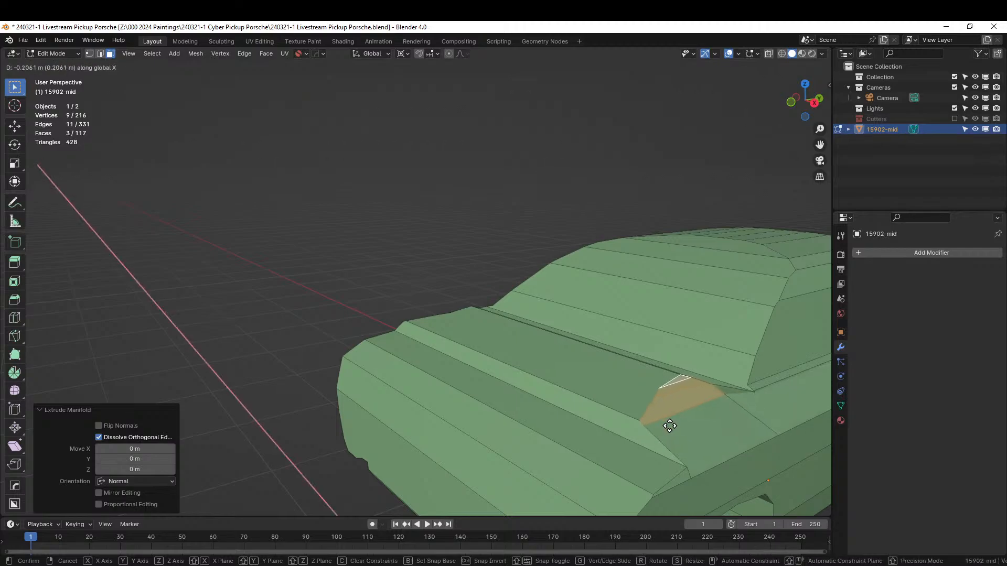
right_click(670, 426)
Try Extrude Manifold on the selected fender faces again, with a move of about -0.135 m along global X.
middle_click_drag(671, 425, 524, 423)
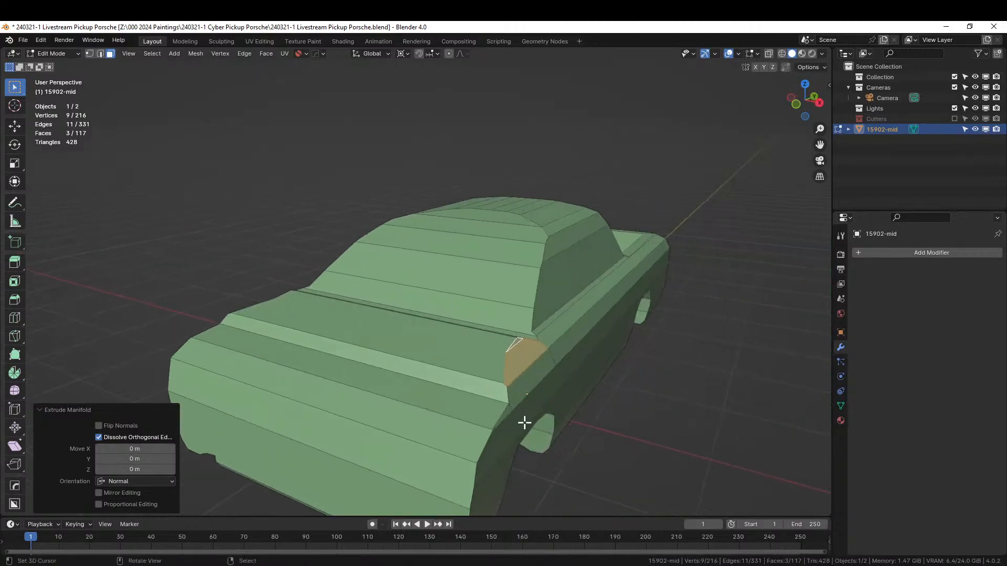
key("alt+e")
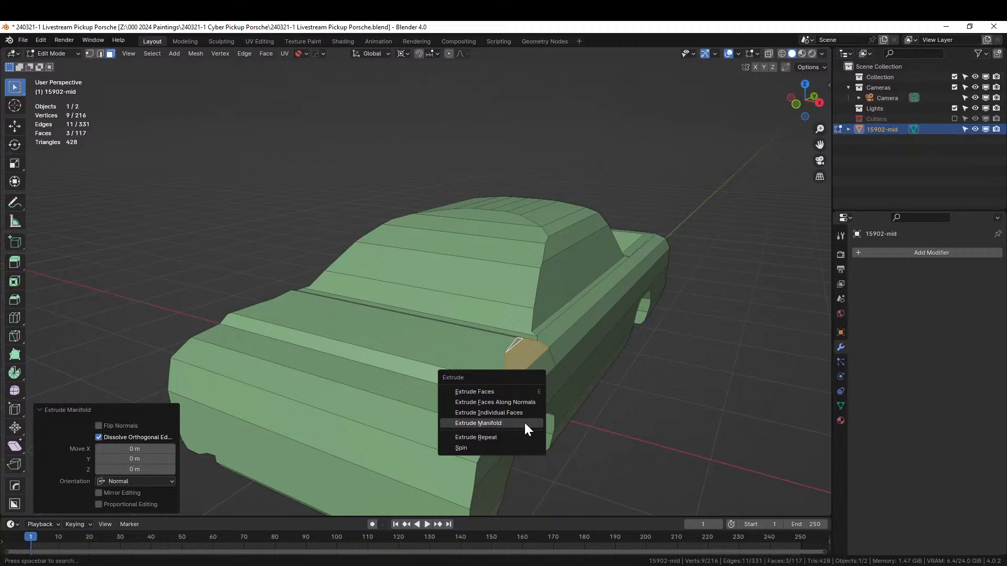
left_click(525, 423)
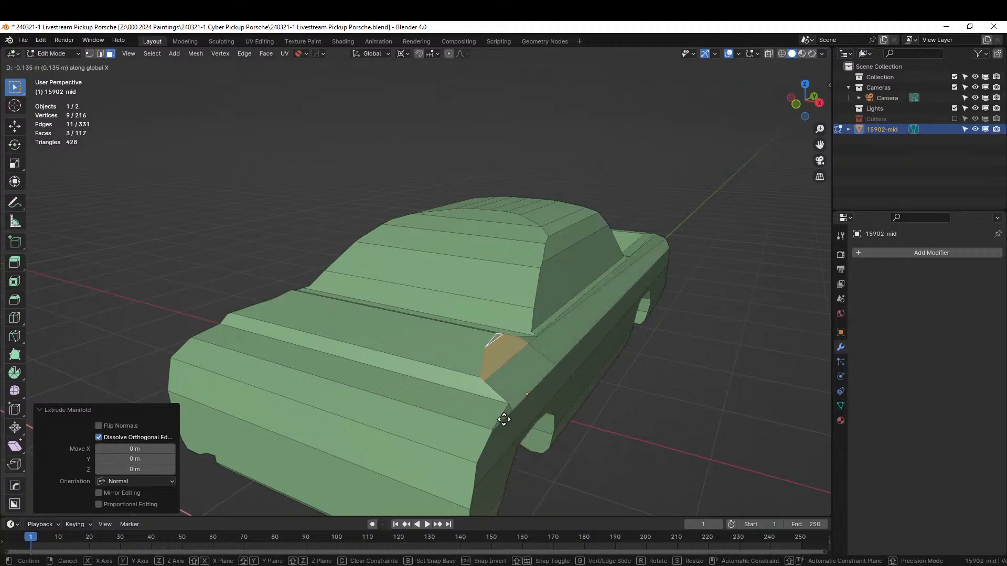
right_click(503, 419)
Try another Extrude Manifold on the three fender faces with its Z offset set to 0.
middle_click_drag(542, 355, 562, 373)
key("alt+e")
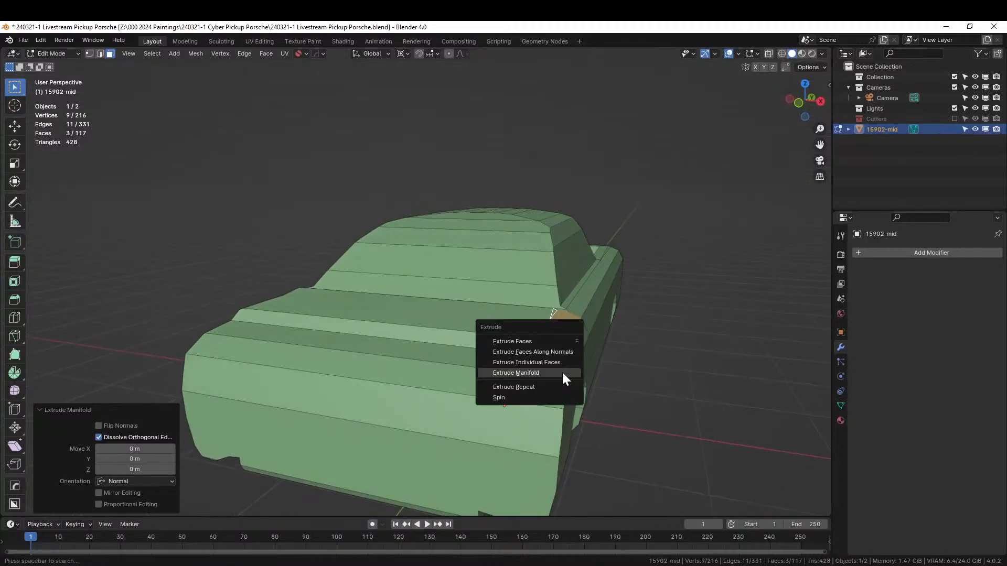
left_click(562, 375)
left_click(503, 372)
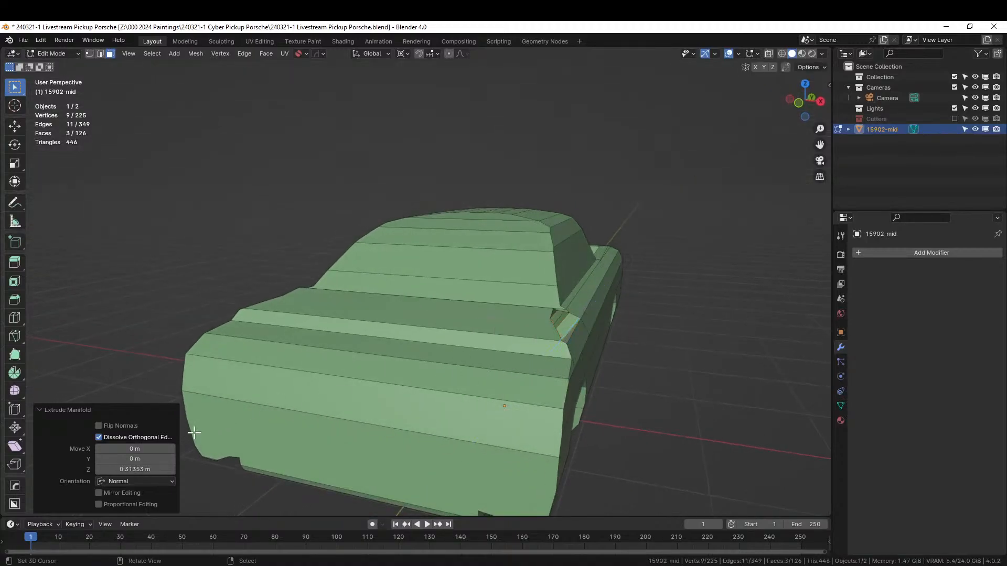
left_click(123, 470)
type("0")
key("Return")
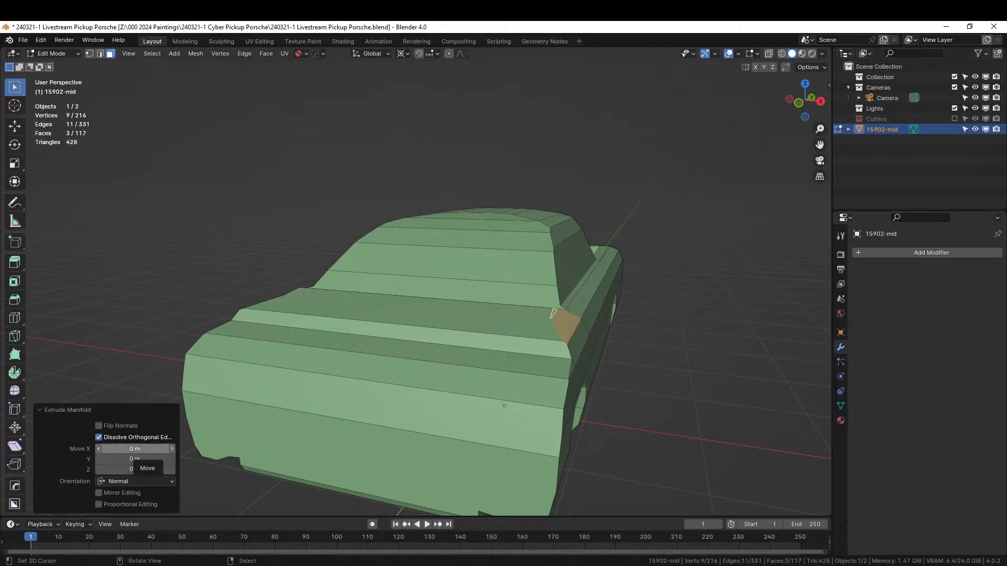
Try Move X offsets of -0.26, -0.2 and 0.2 m for the manifold extrusion of the fender faces, and undo it.
left_click_drag(149, 450, 134, 449)
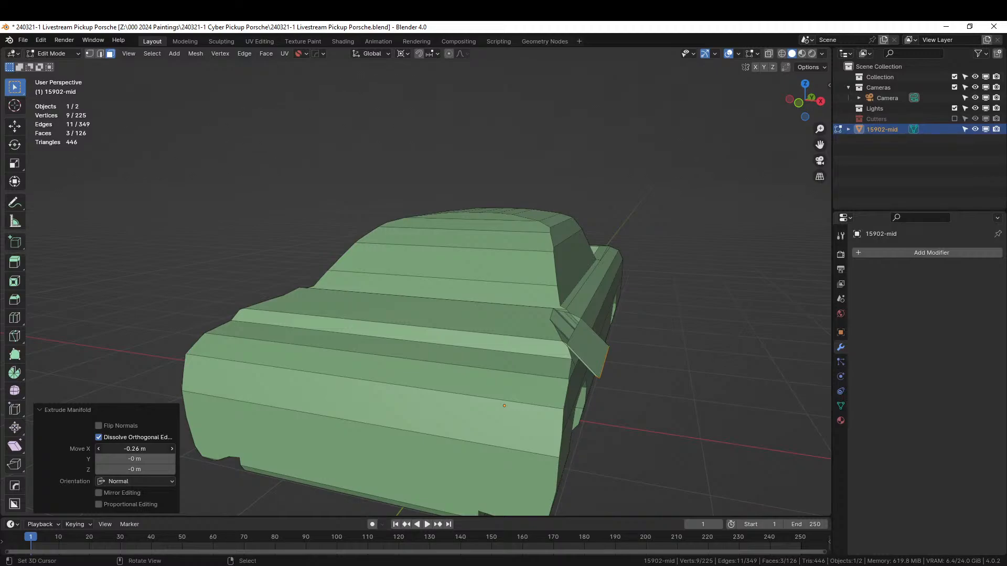
left_click_drag(134, 450, 139, 449)
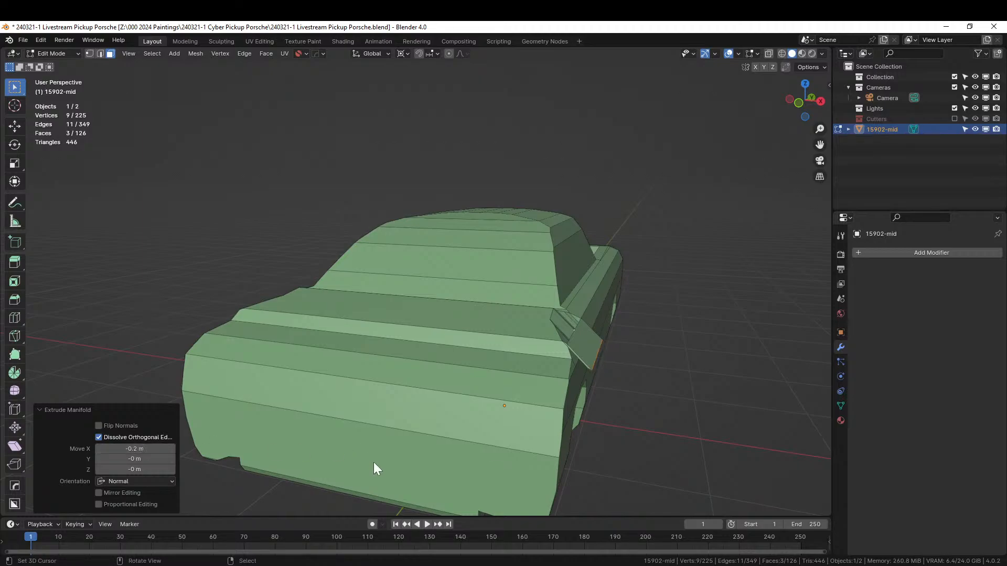
left_click(135, 448)
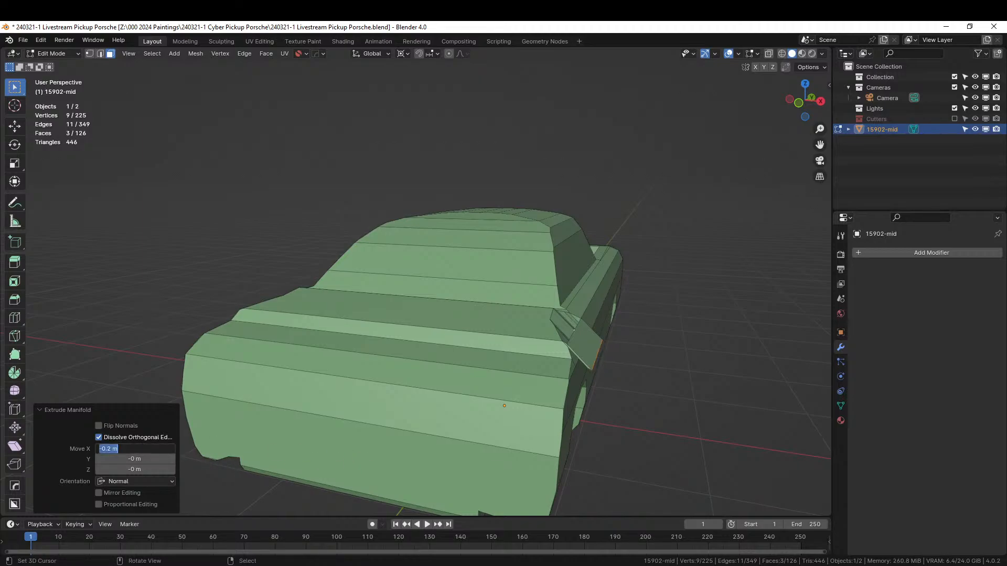
type(".2")
key("Return")
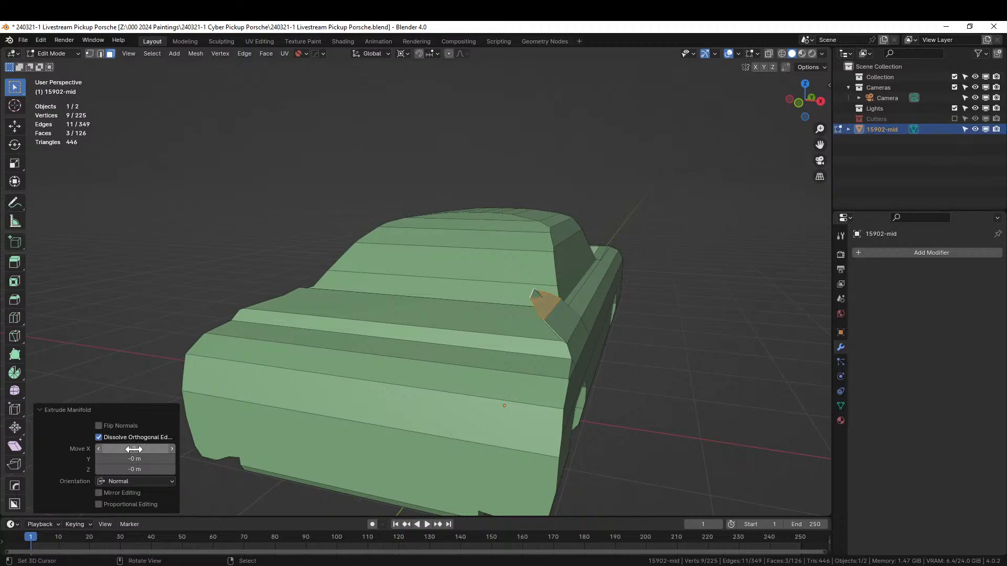
key("ctrl+z")
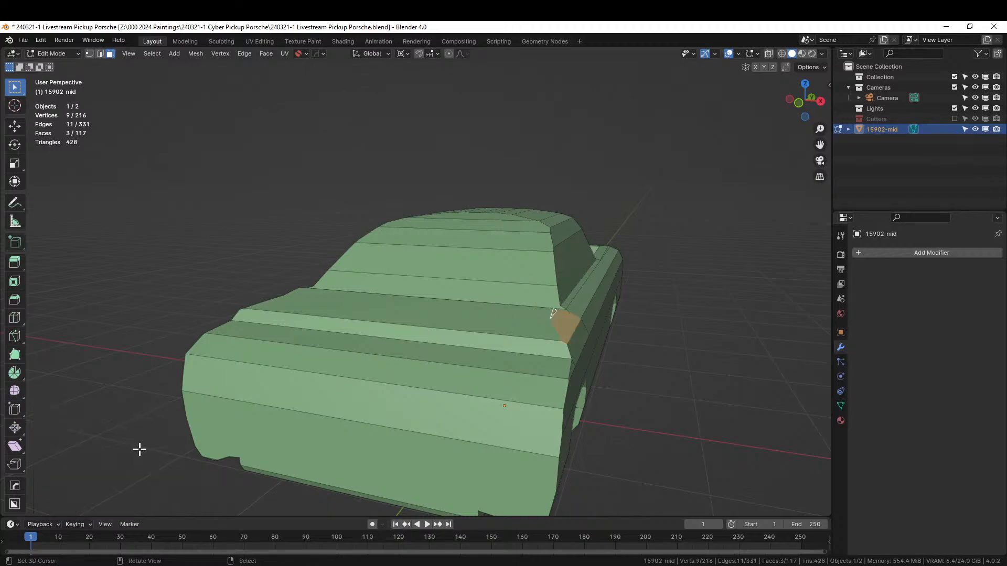
Set the transform pivot point to Individual Origins and merge all vertices of the body by distance.
left_click(401, 54)
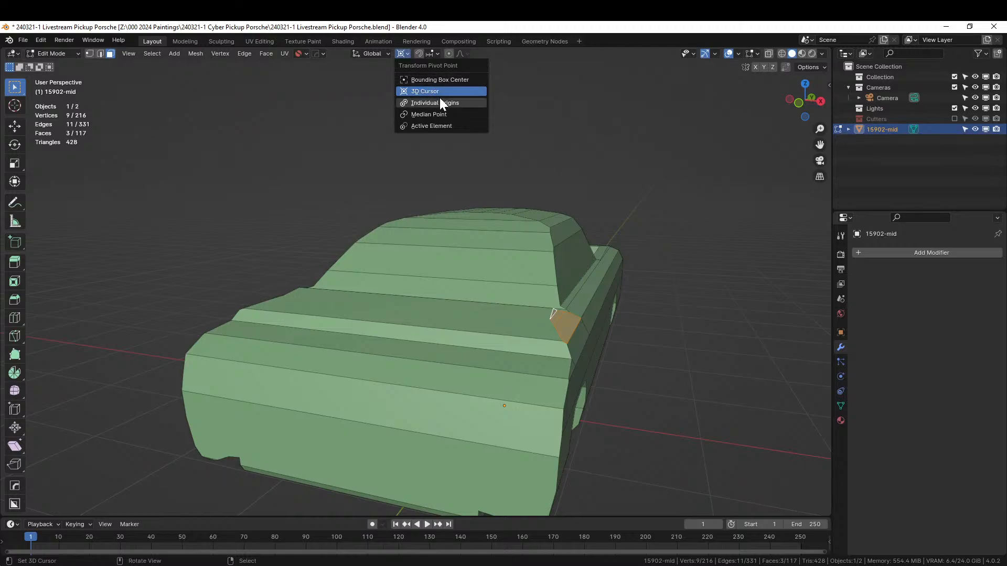
left_click(440, 98)
middle_click_drag(593, 412, 579, 418)
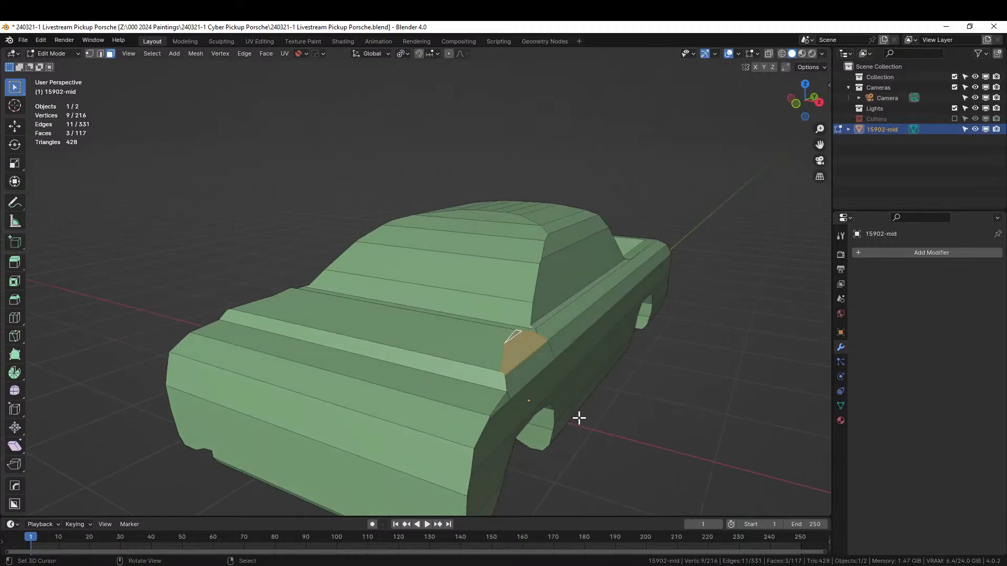
key("a")
key("m")
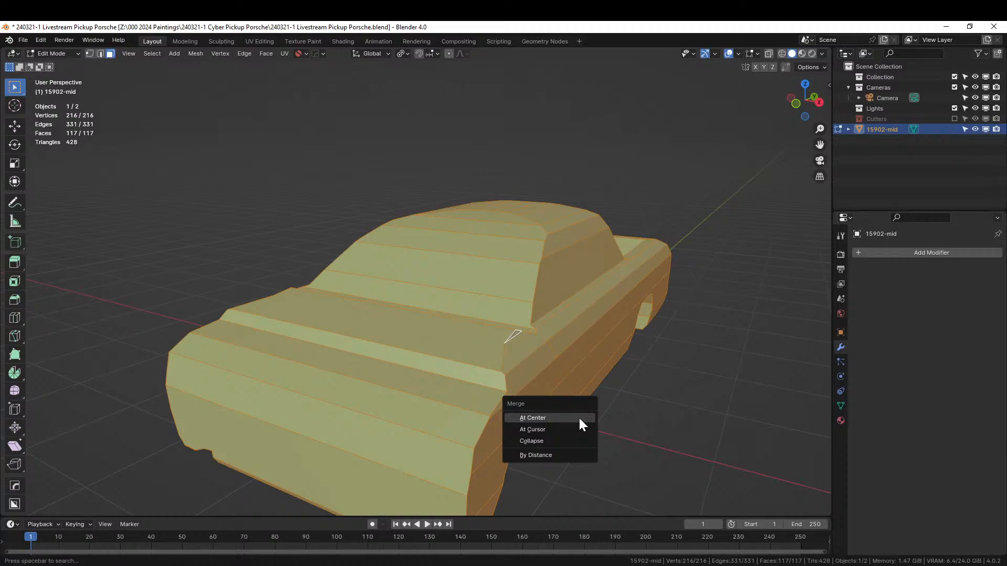
left_click(563, 453)
Return to Object Mode and apply the HOps Sharpen operation to the whole car body.
middle_click_drag(563, 453, 513, 462)
scroll(502, 442, "down", 3)
scroll(465, 428, "up", 5)
key("Tab")
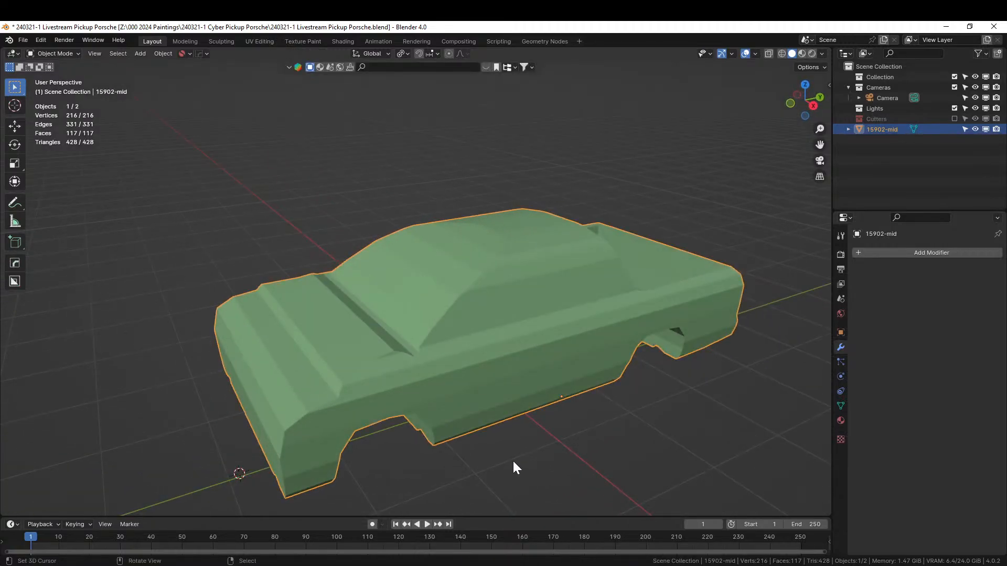
middle_click_drag(513, 467, 577, 371)
scroll(545, 422, "up", 2)
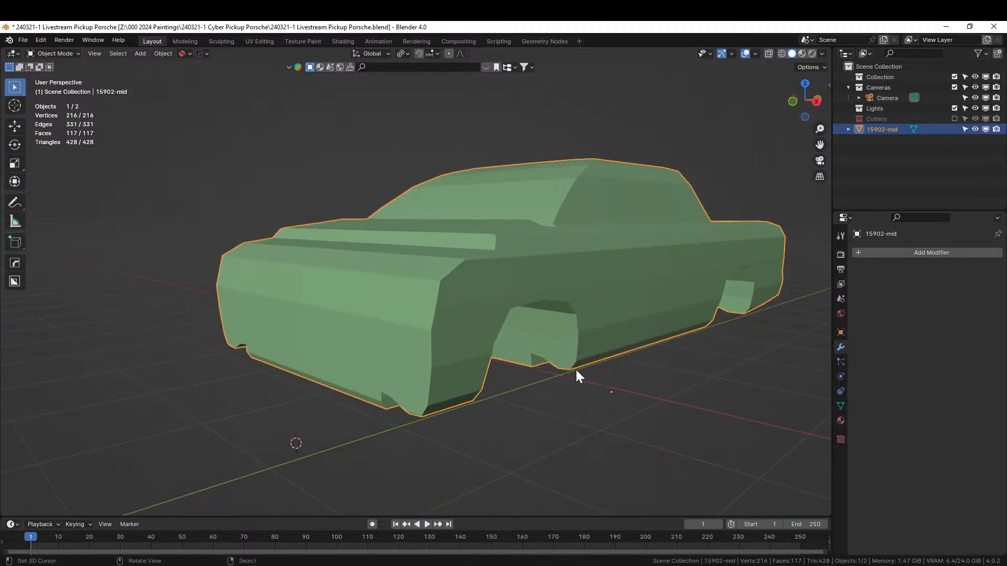
key("q")
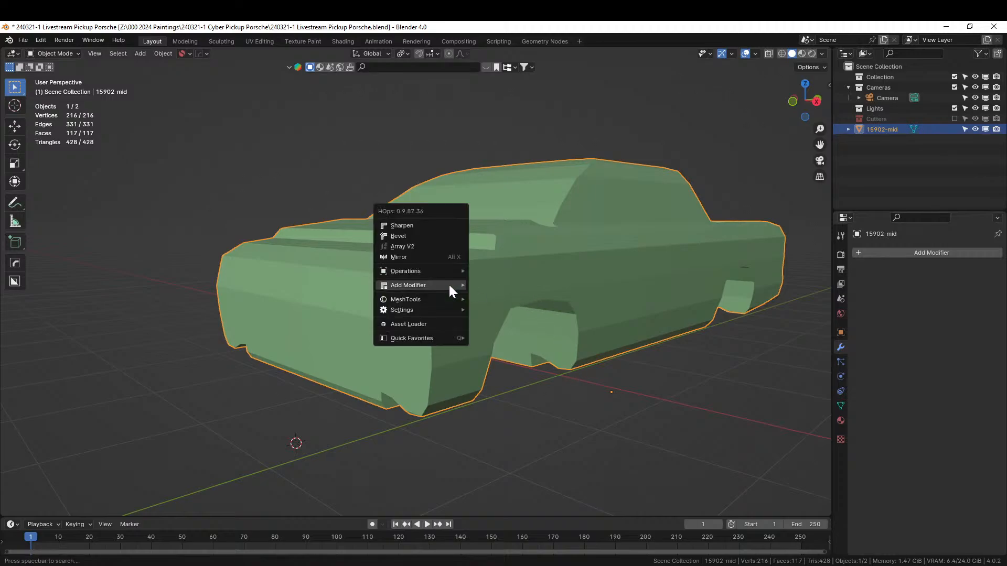
left_click(422, 223)
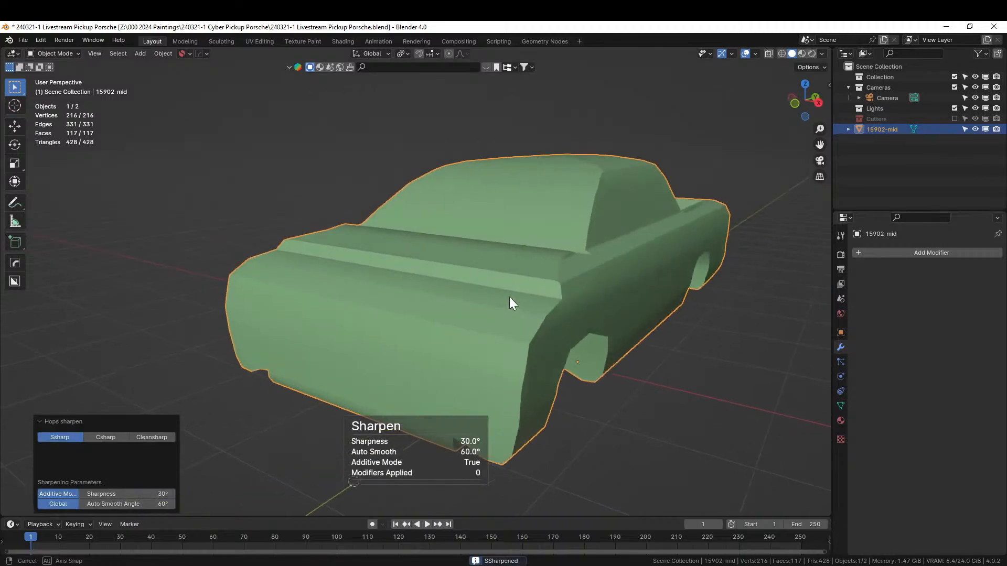
Enable Use Normals Splitting in Quad Remesher and try remeshing the body at a quad count of 5000, undoing only the remesh.
key("Tab")
middle_click_drag(542, 331, 607, 363)
key("Tab")
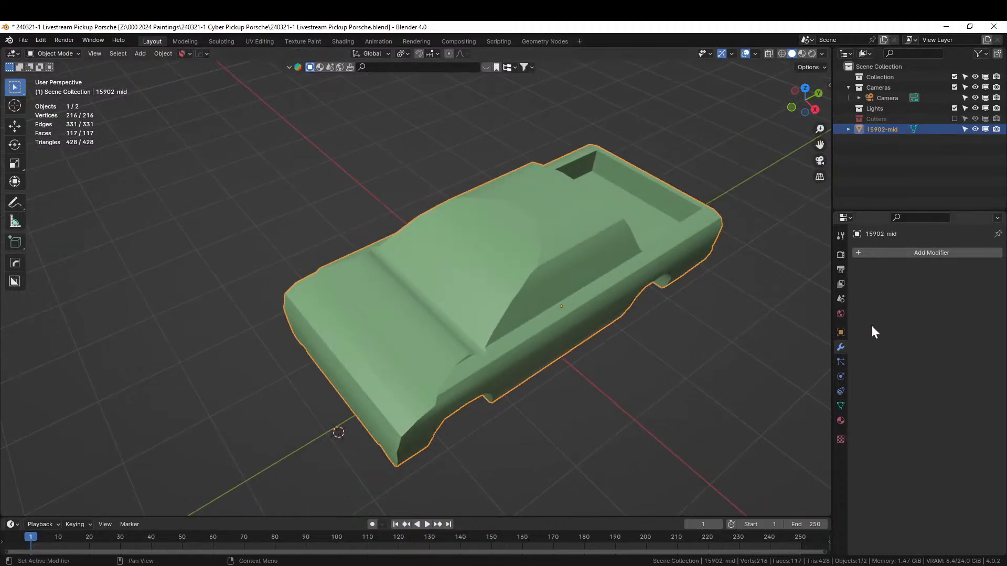
key("n")
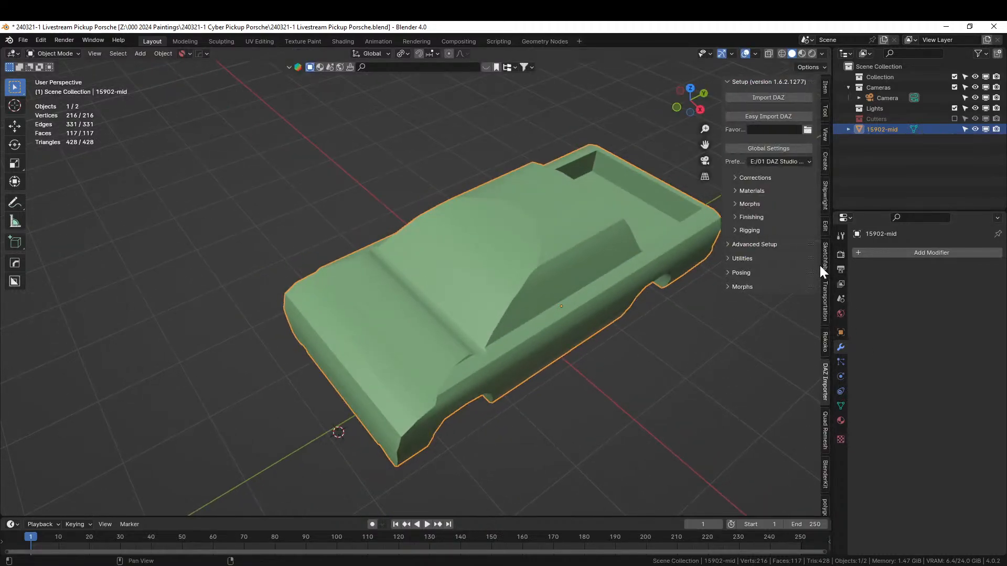
left_click(825, 432)
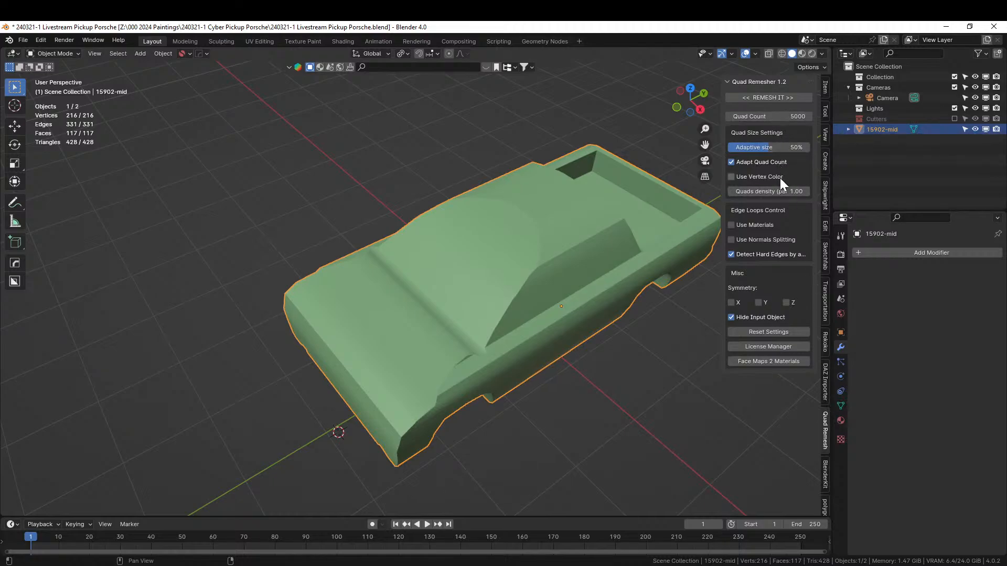
left_click(735, 241)
left_click(766, 98)
middle_click_drag(487, 332, 494, 362)
key("ctrl+z")
Mark the long crosswise edge at the base of the windshield as sharp in Edit Mode.
scroll(494, 361, "up", 4)
key("Tab")
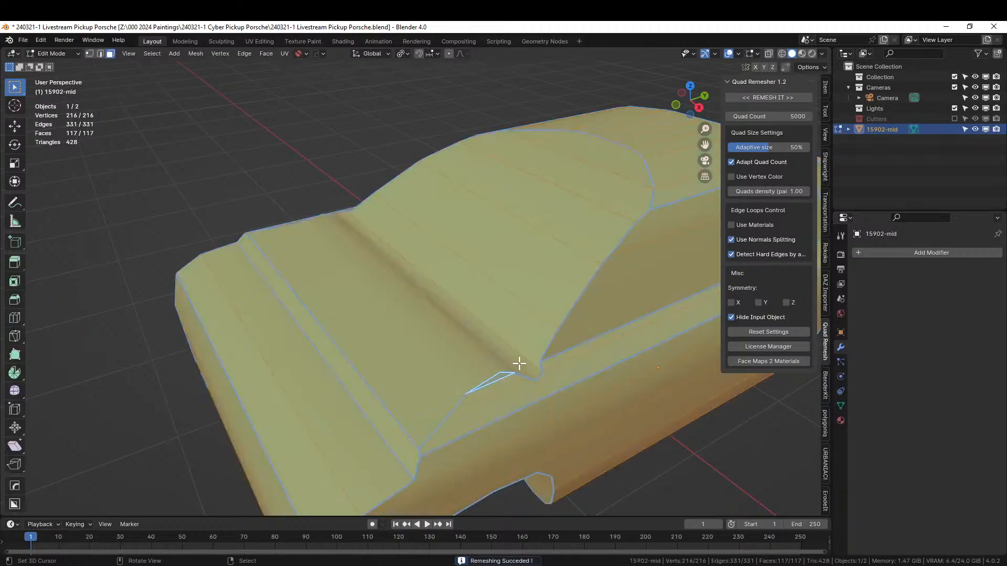
middle_click_drag(596, 294, 566, 308)
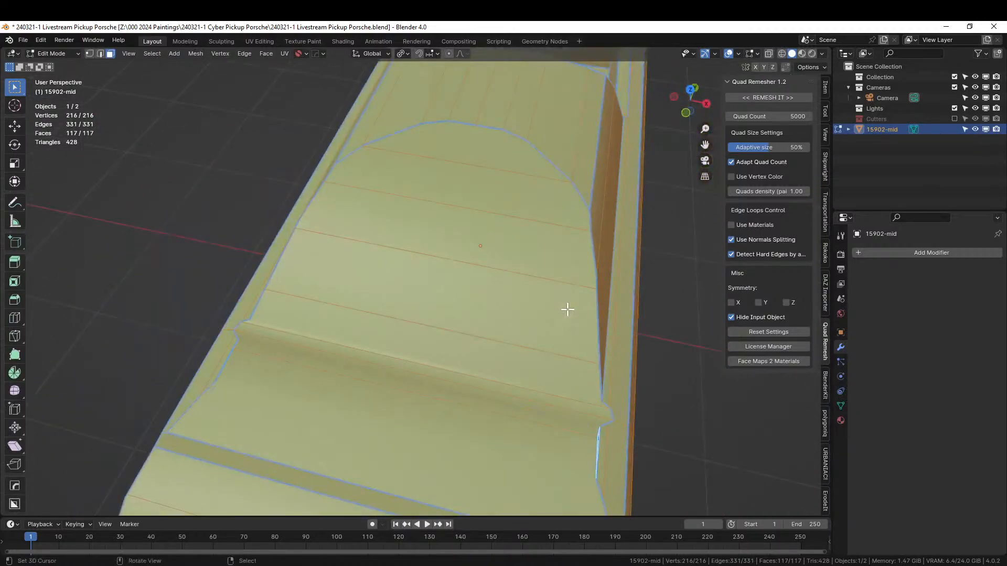
middle_click_drag(527, 380, 514, 378)
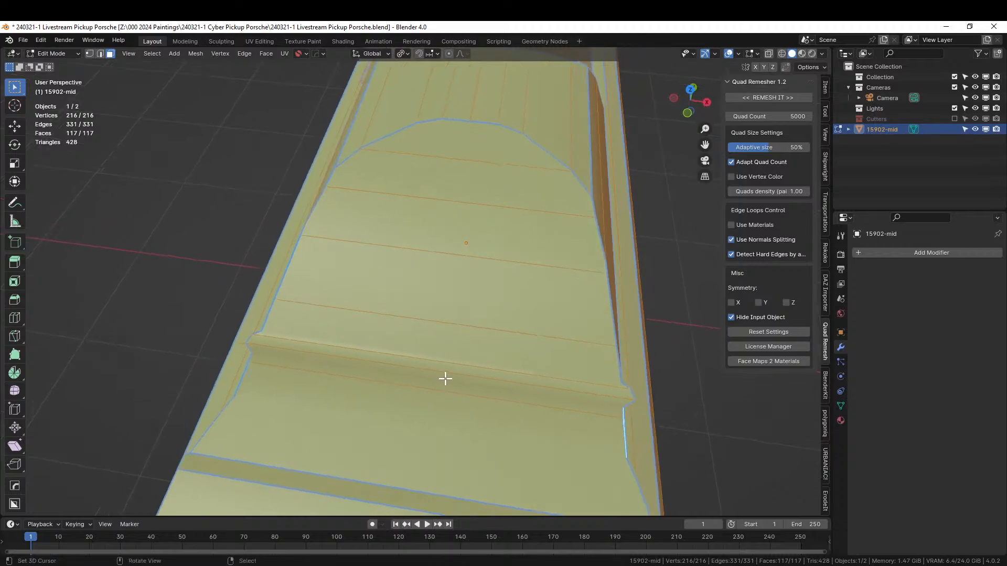
key("2")
left_click(420, 355)
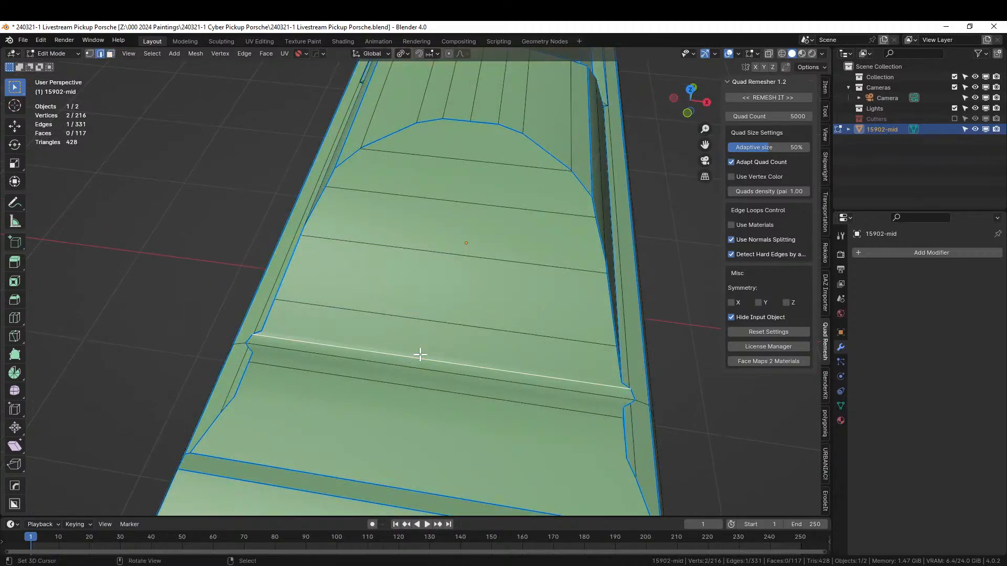
right_click(420, 355)
left_click(420, 354)
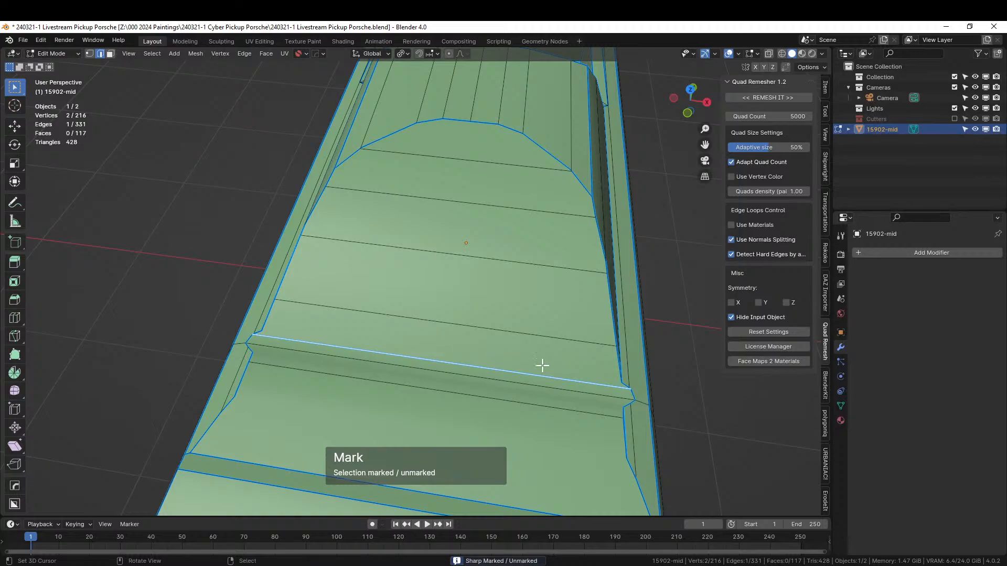
Knife a straight cut along the X axis across the windshield, corner to corner just above its sharp base edge.
scroll(339, 360, "up", 1)
key("KP_1")
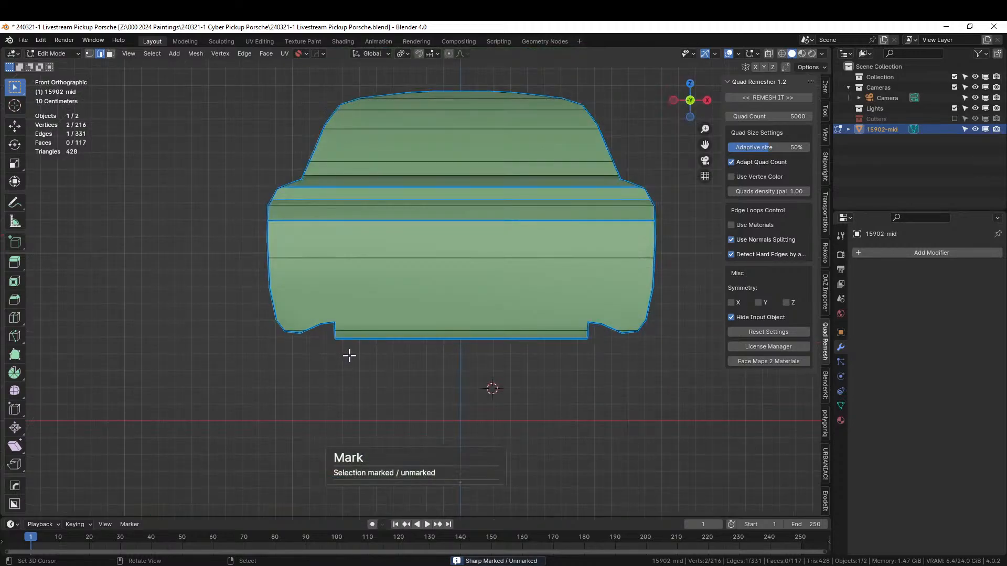
middle_click_drag(370, 341, 348, 428, "shift")
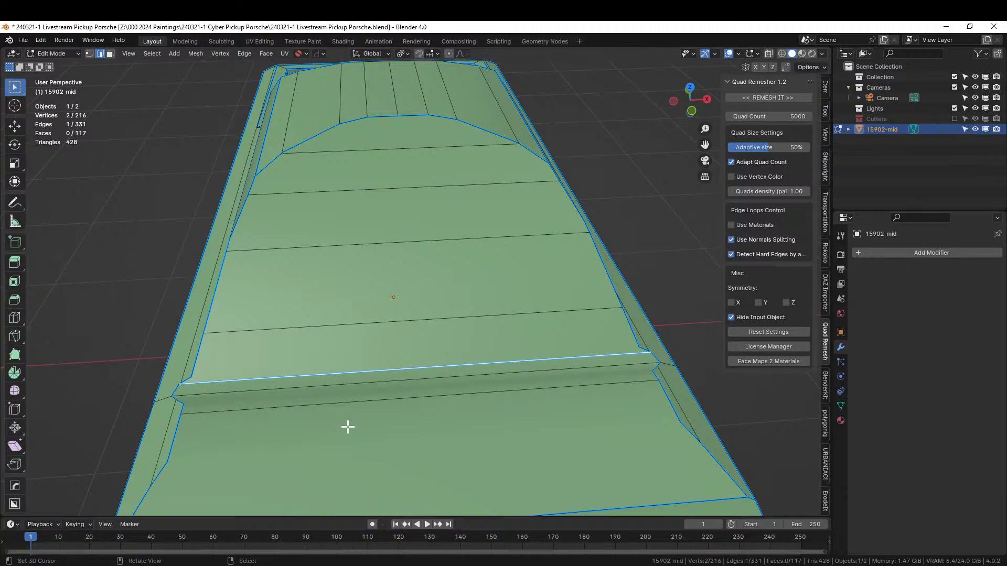
key("k")
key("x")
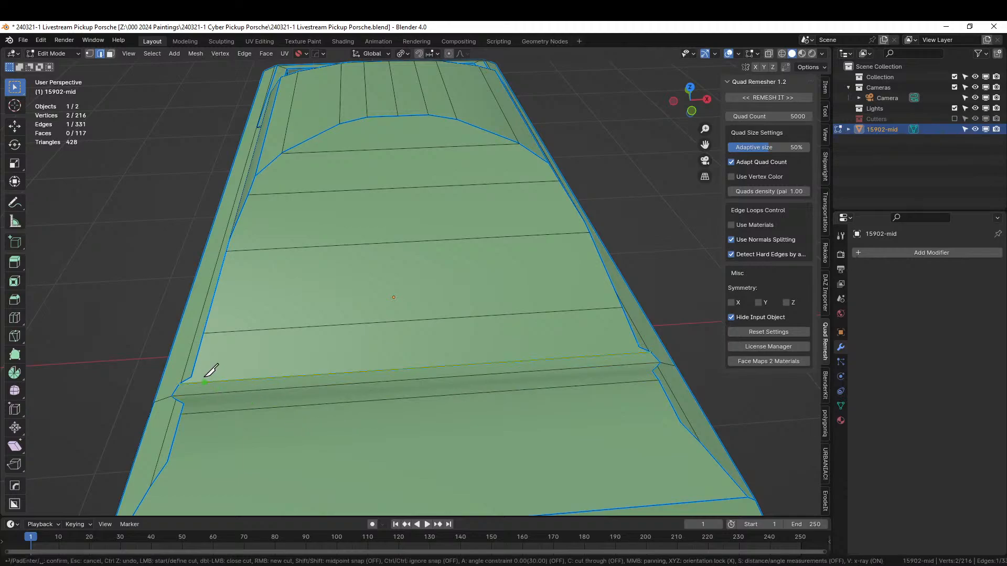
left_click(192, 376)
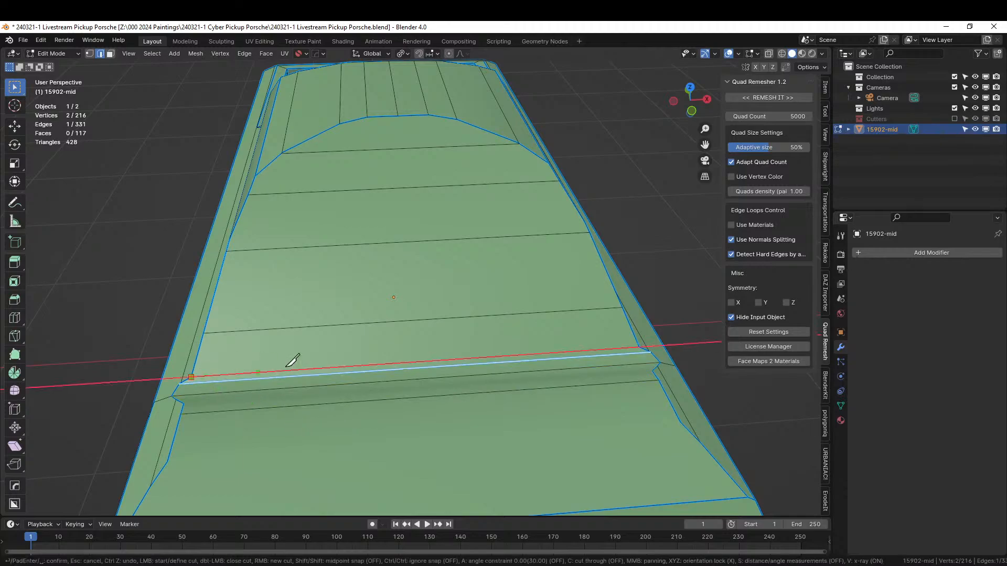
left_click(639, 347)
key("Return")
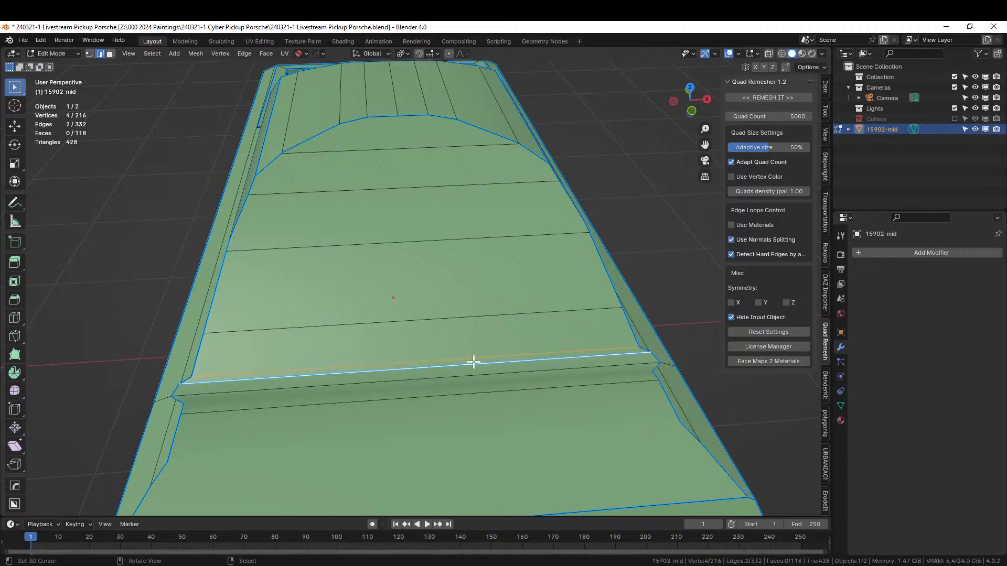
Mark the newly cut edge across the lower windshield as sharp.
left_click(452, 359)
key("q")
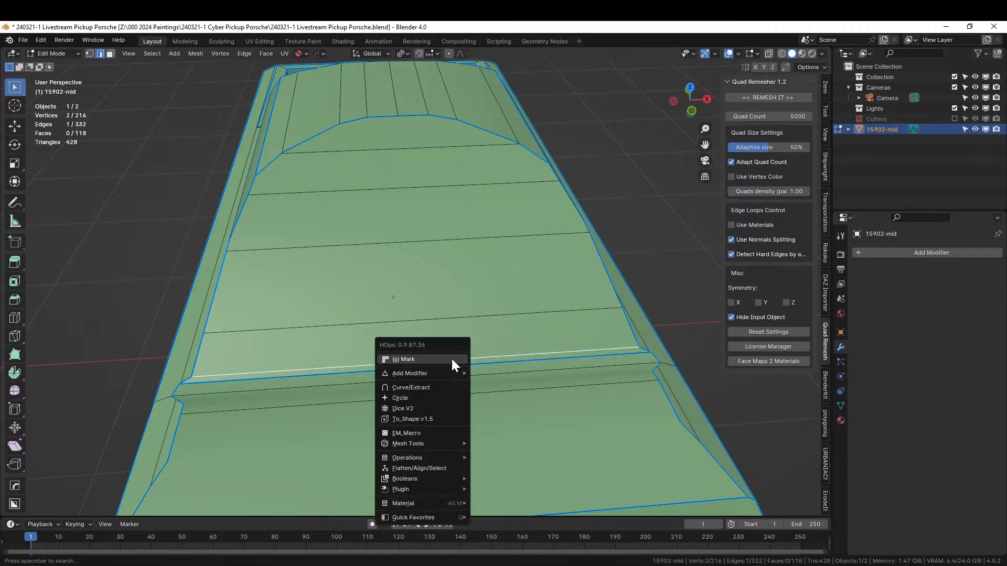
left_click(428, 359)
Mark the long edges along the base of the side windows as sharp on both sides of the body.
middle_click_drag(425, 355, 387, 378)
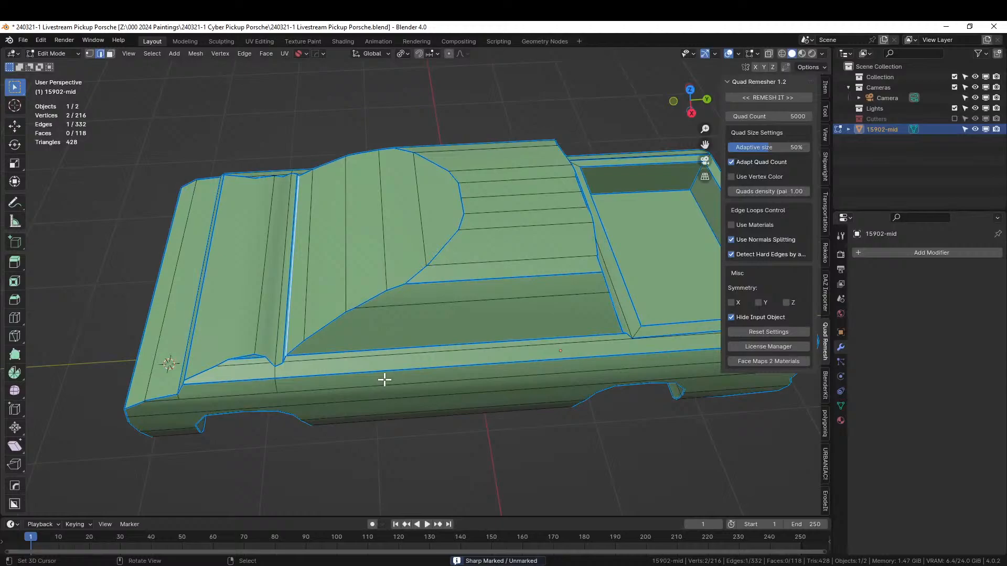
left_click(372, 357)
key("q")
left_click(373, 360)
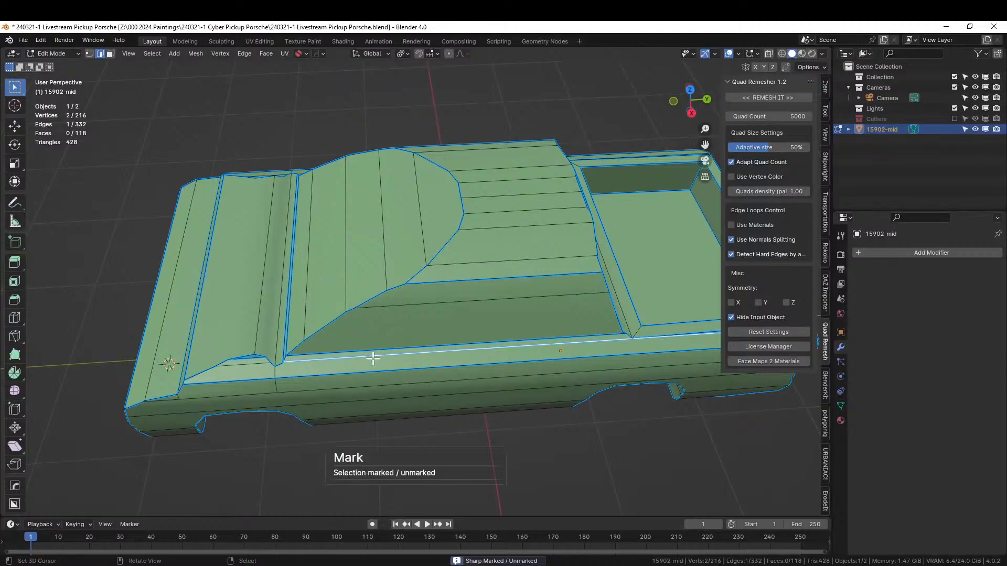
middle_click_drag(373, 360, 536, 341)
key("q")
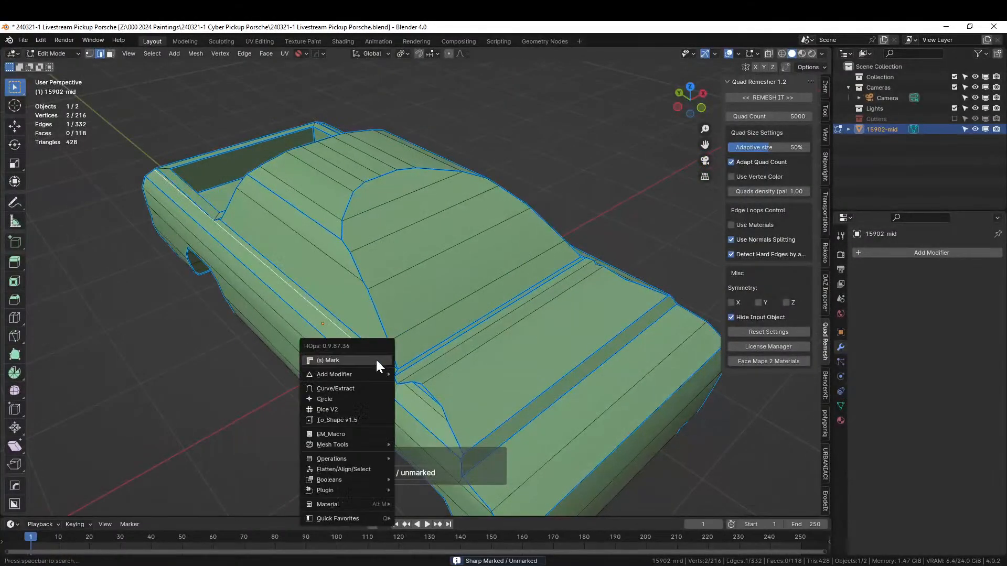
left_click(375, 357)
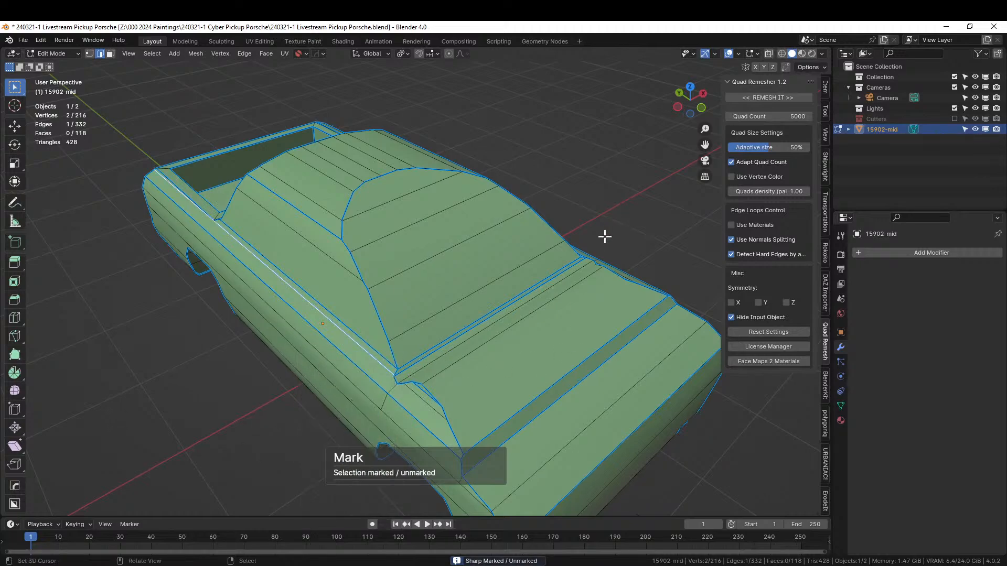
Mark the crosswise edge at the rear of the hood, just ahead of the windshield base, as sharp.
left_click(507, 318)
key("q")
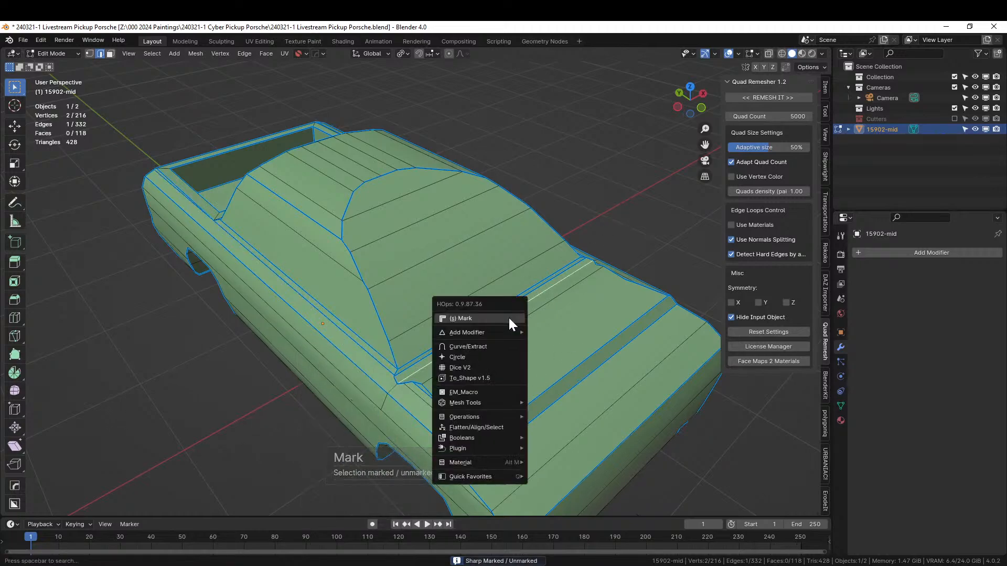
left_click(473, 318)
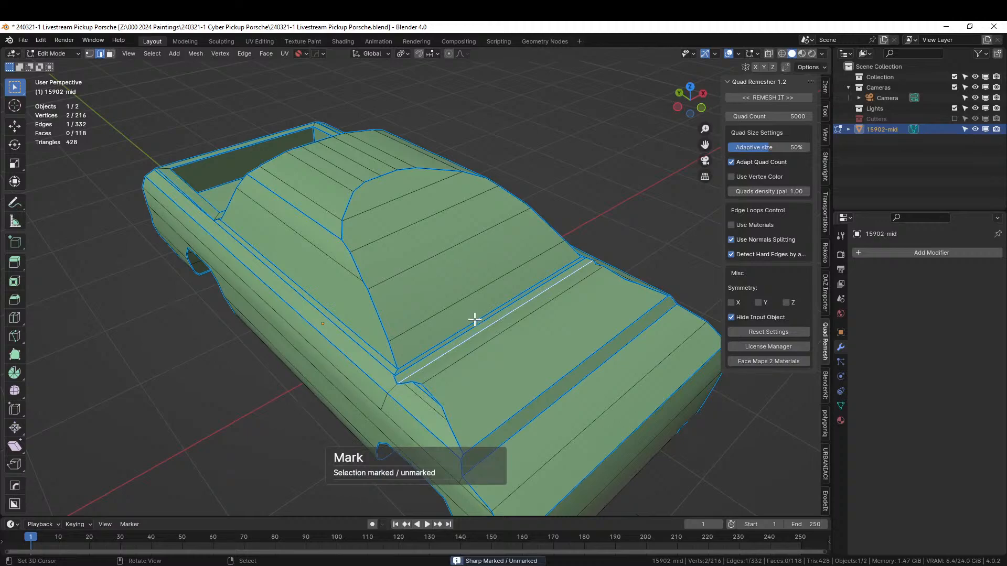
Try remeshing the body in Object Mode at a quad count of 5000, inspect its wireframe, and undo the remesh.
middle_click_drag(474, 319, 366, 337)
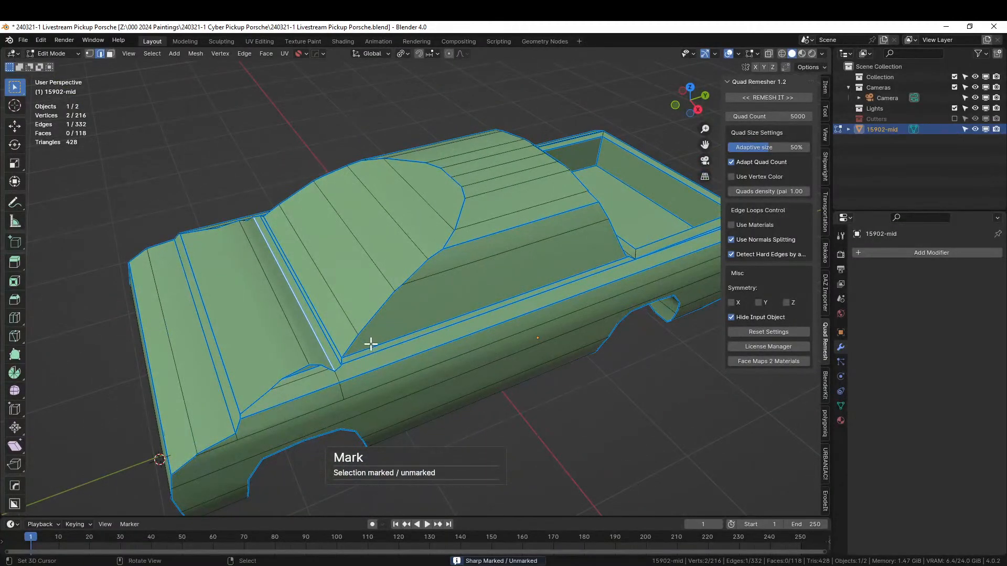
key("Tab")
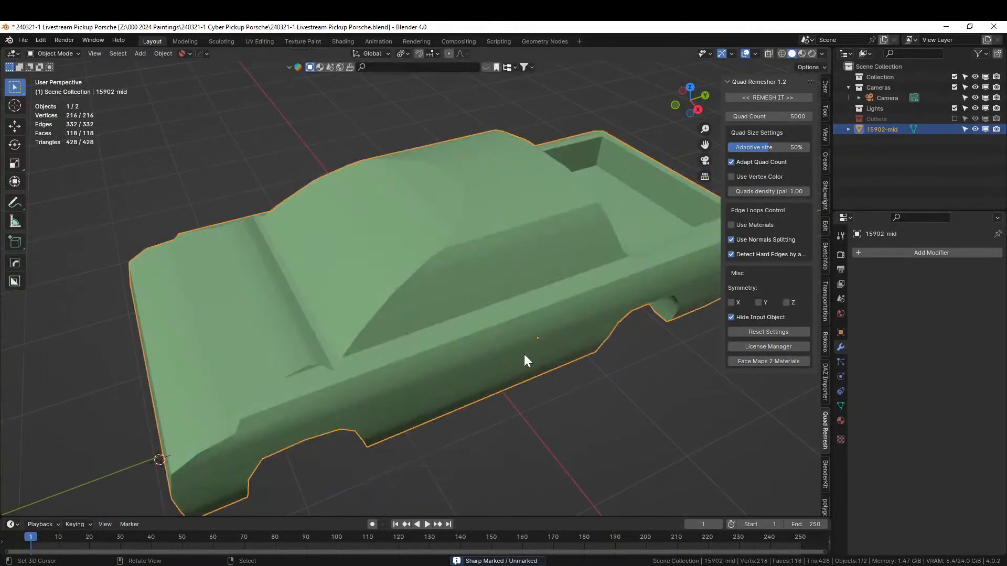
left_click(780, 100)
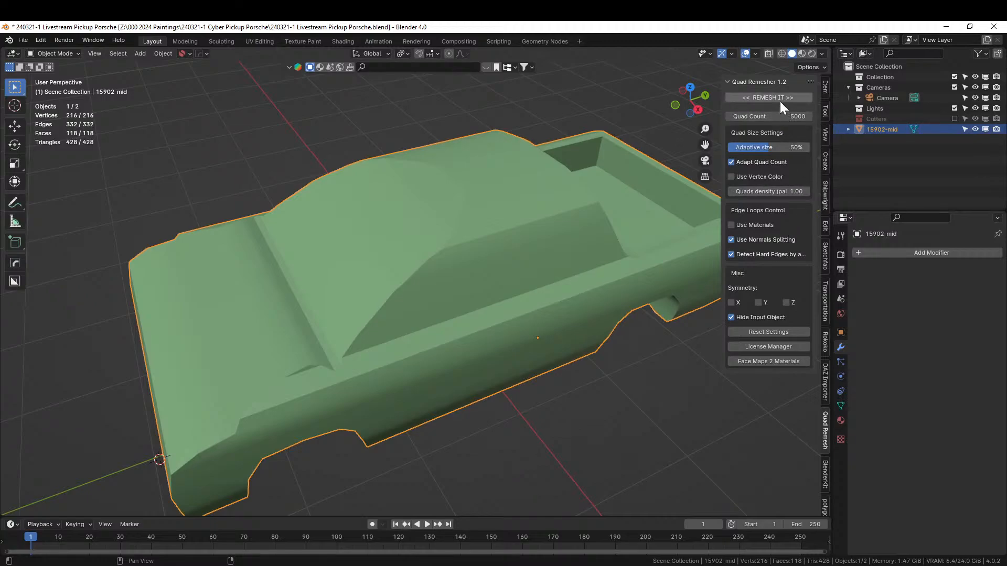
middle_click_drag(388, 341, 430, 330)
key("Tab")
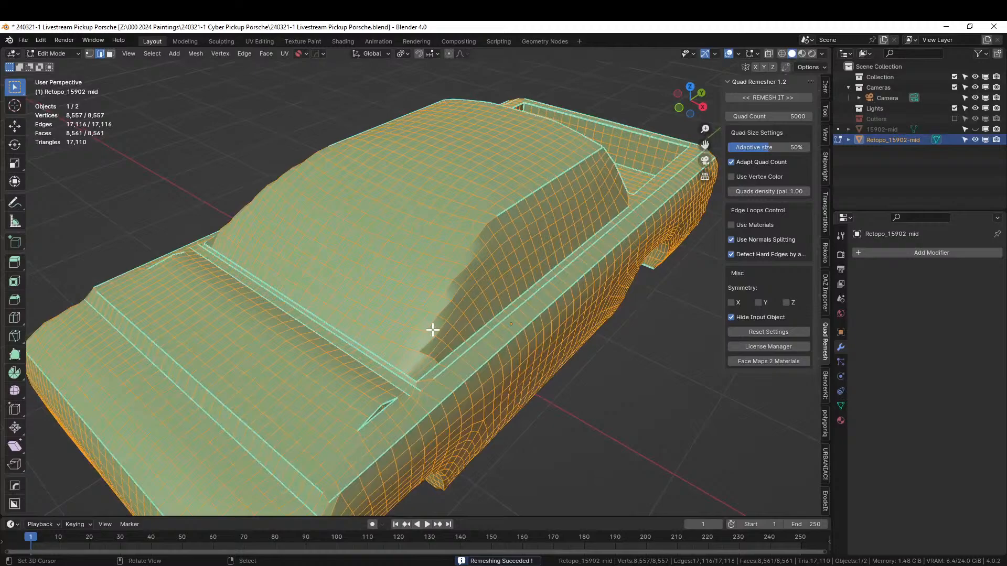
key("ctrl+z")
key("ctrl+z")
Select the five windshield faces of the original body in Edit Mode, from the lower sharp edge to the curved roof edge.
middle_click_drag(443, 331, 549, 347)
key("Tab")
left_click(490, 346)
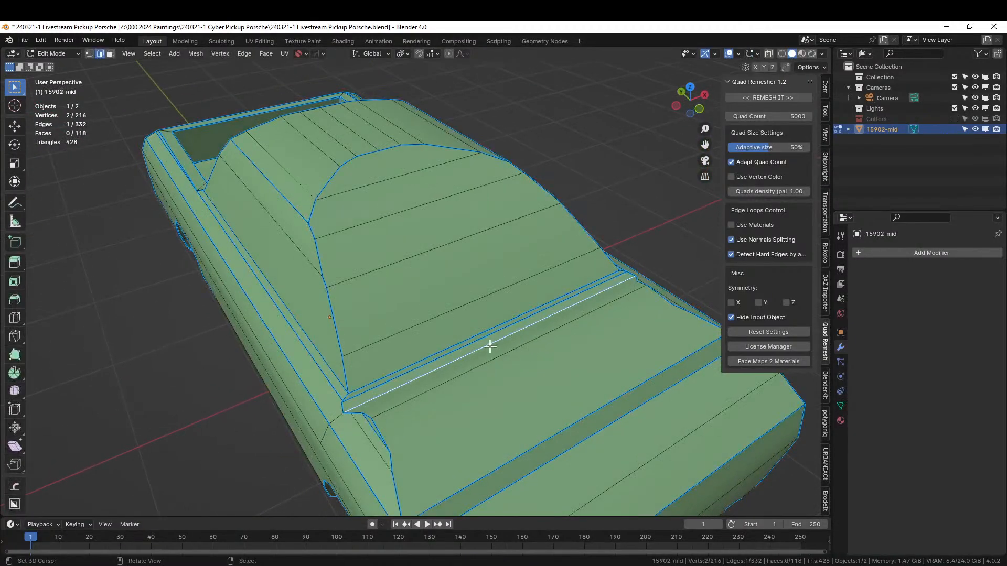
key("3")
left_click(432, 332)
left_click(416, 299, "shift")
left_click(392, 247, "shift")
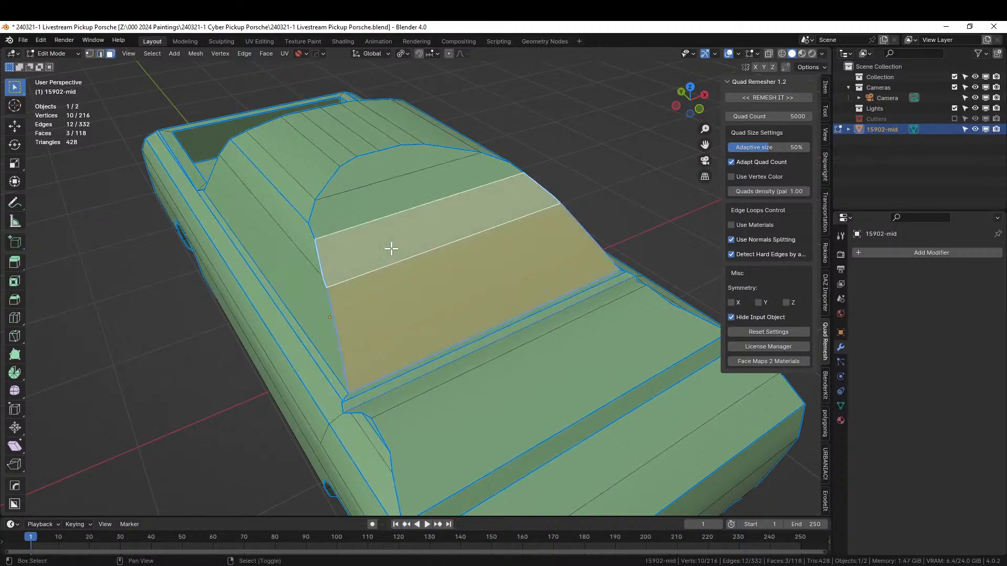
left_click(361, 182, "shift")
left_click(364, 176, "shift")
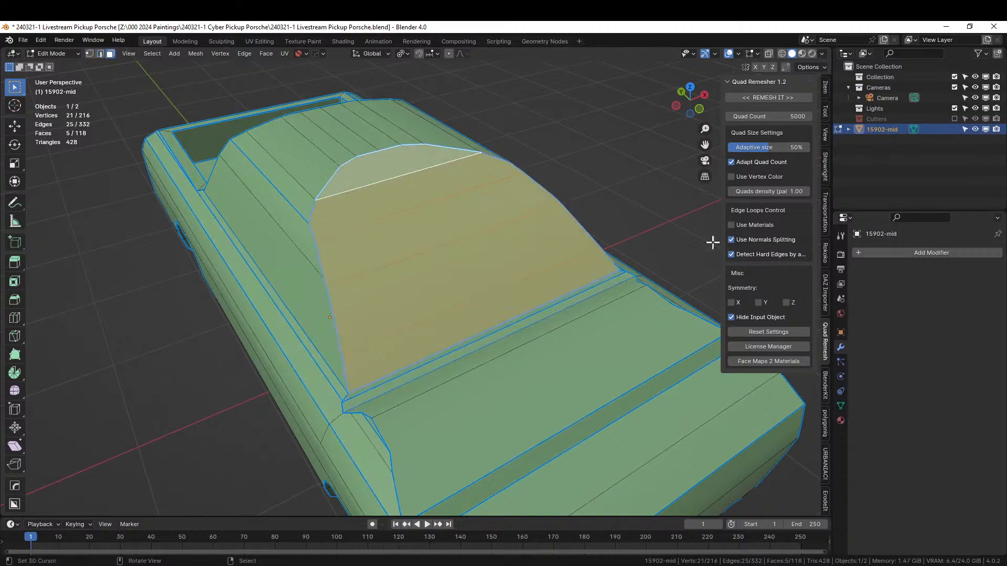
Add a new material slot to the body and name its new material Front.
left_click(840, 421)
left_click(997, 253)
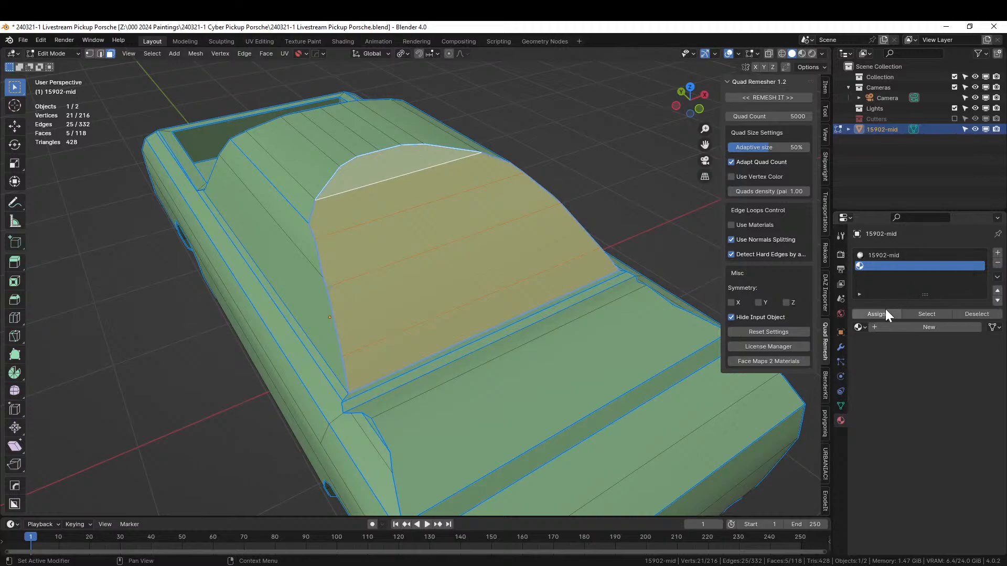
left_click(886, 326)
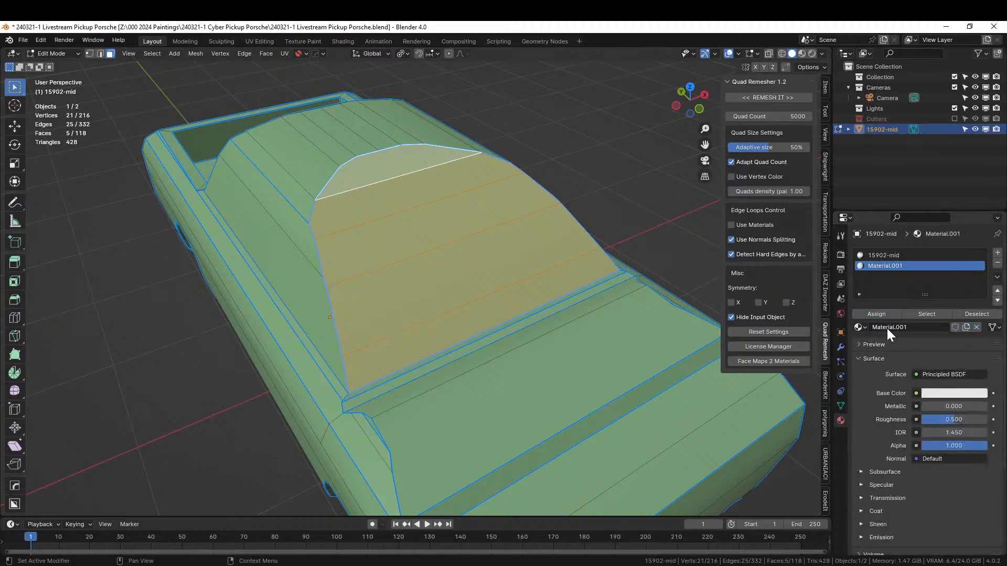
double_click(886, 329)
type("Front")
key("Return")
double_click(886, 326)
left_click(661, 180)
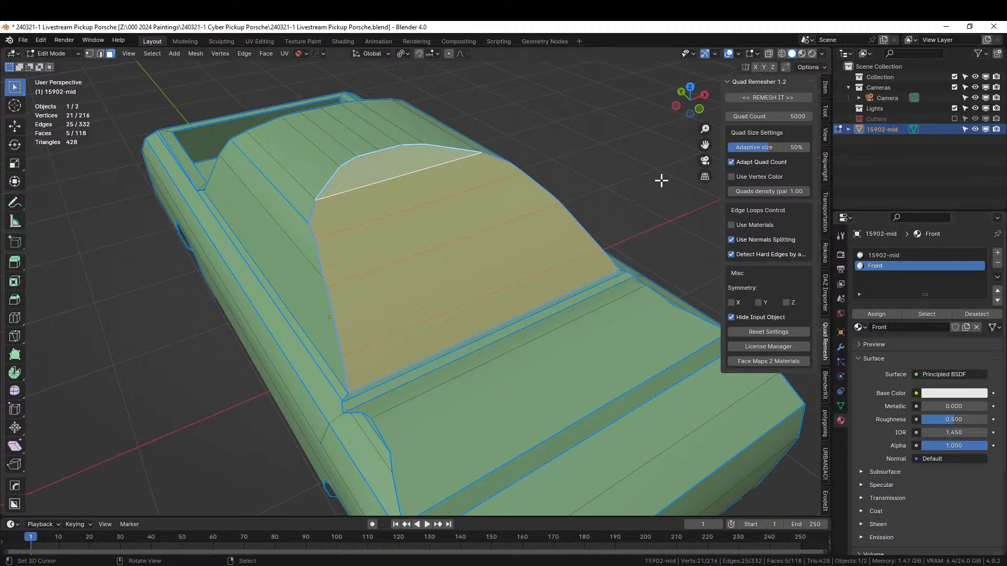
Enable Use Materials in Quad Remesher and remesh the body at a quad count of 5000, inspecting the windshield and roof topology.
left_click(732, 225)
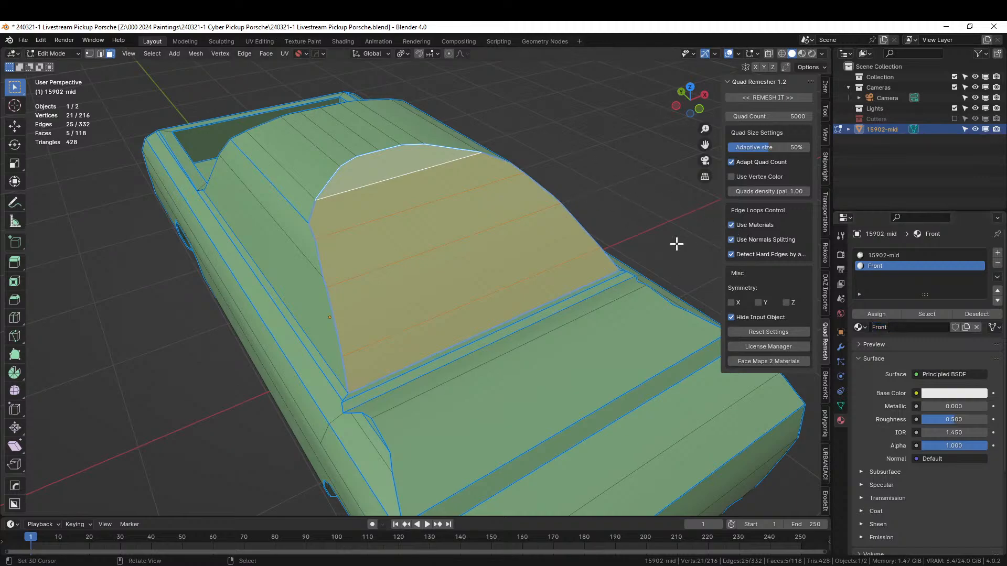
left_click(775, 96)
middle_click_drag(470, 238, 362, 230)
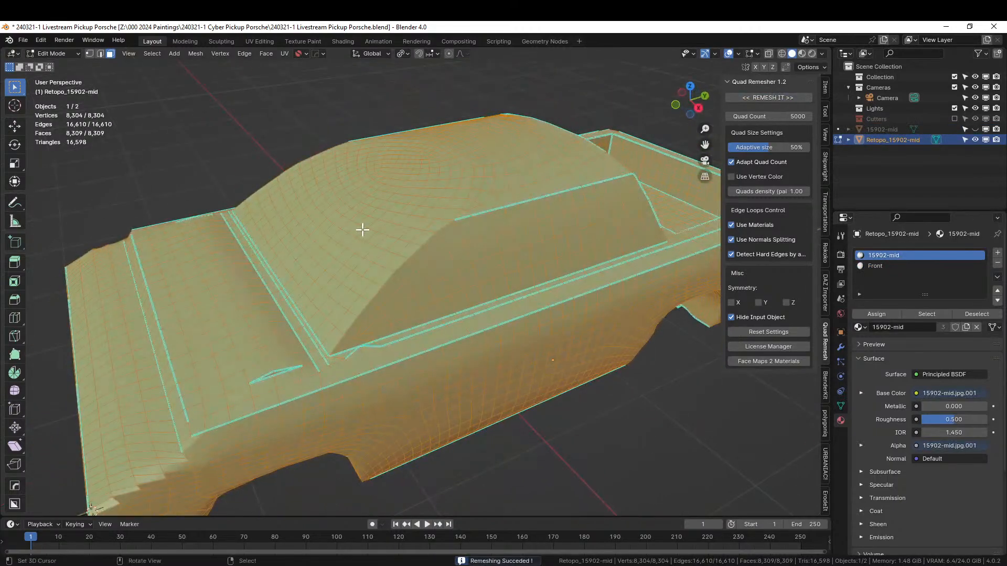
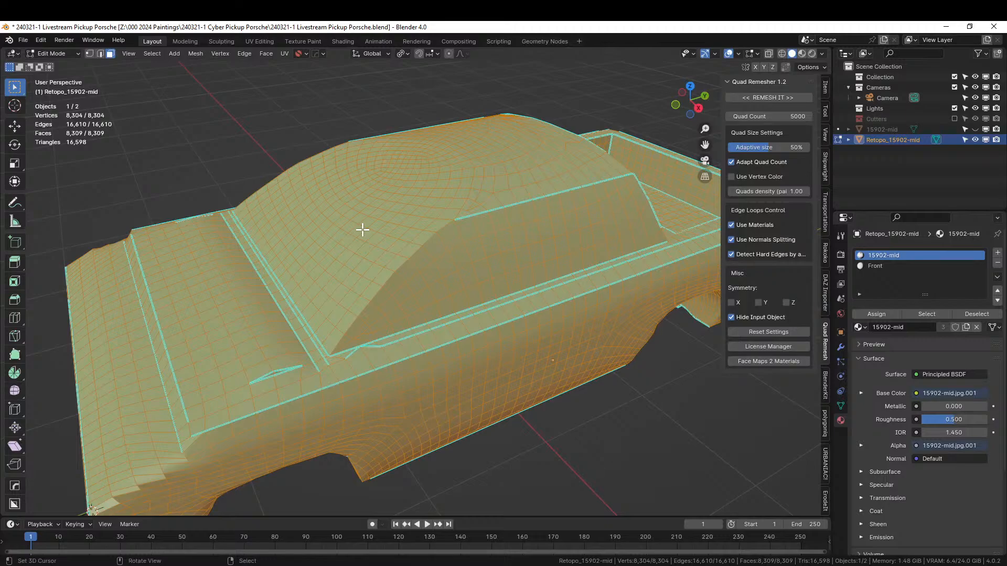
scroll(362, 230, "up", 3)
middle_click_drag(364, 236, 453, 288)
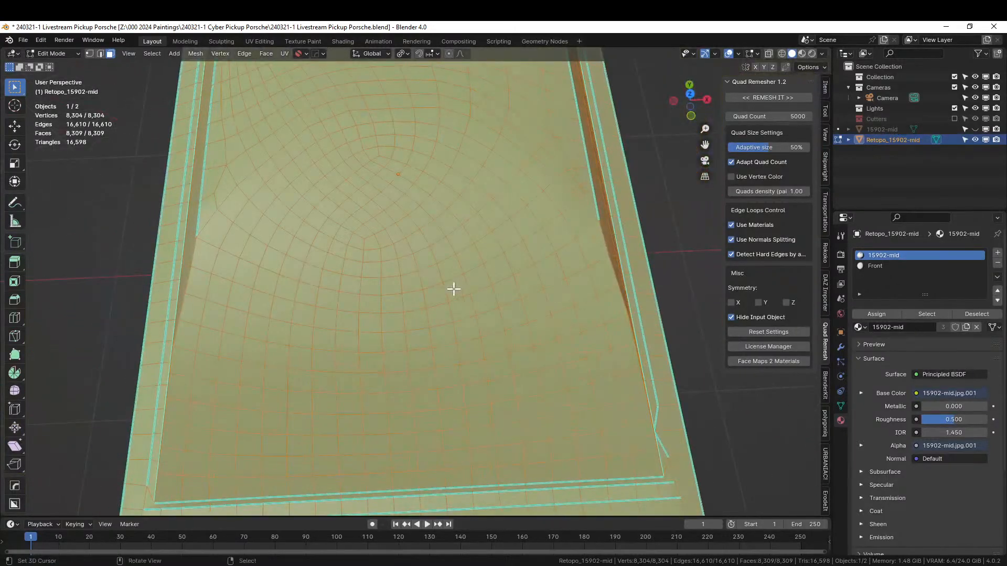
scroll(383, 256, "down", 3)
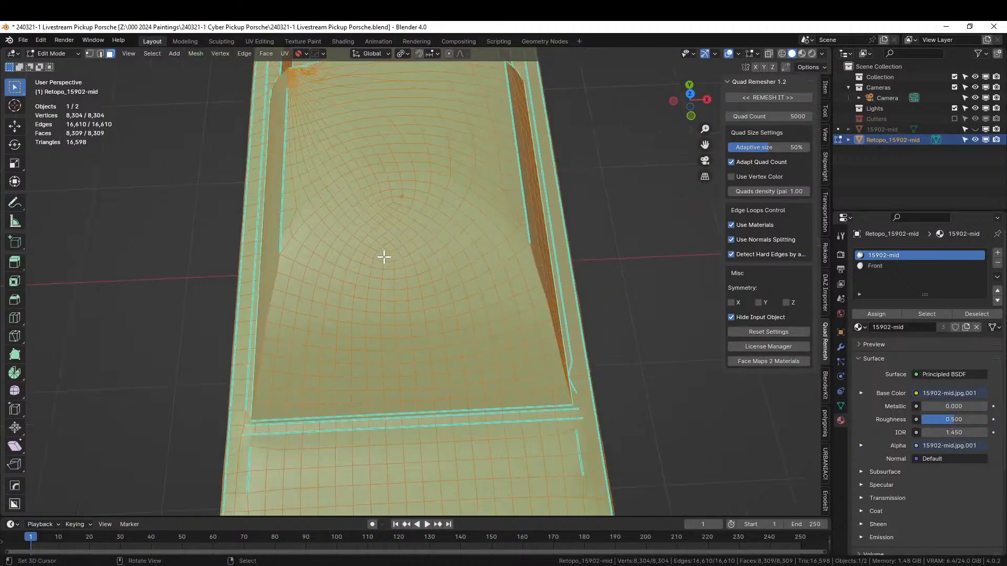
middle_click_drag(384, 257, 346, 299)
Delete the remeshed body in Object Mode and unhide the original 15902-mid mesh.
key("Tab")
scroll(293, 218, "down", 3)
scroll(346, 299, "up", 2)
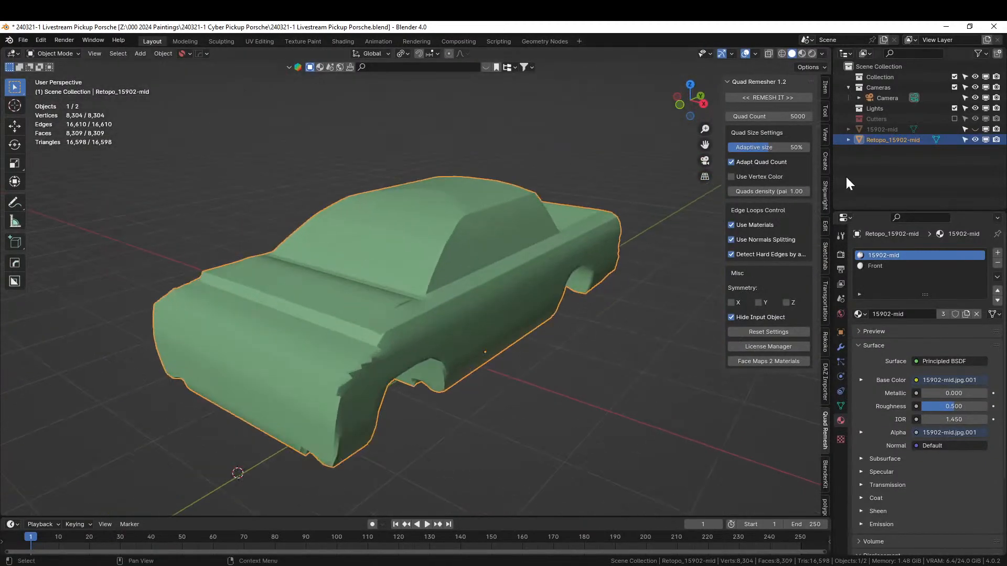
key("Delete")
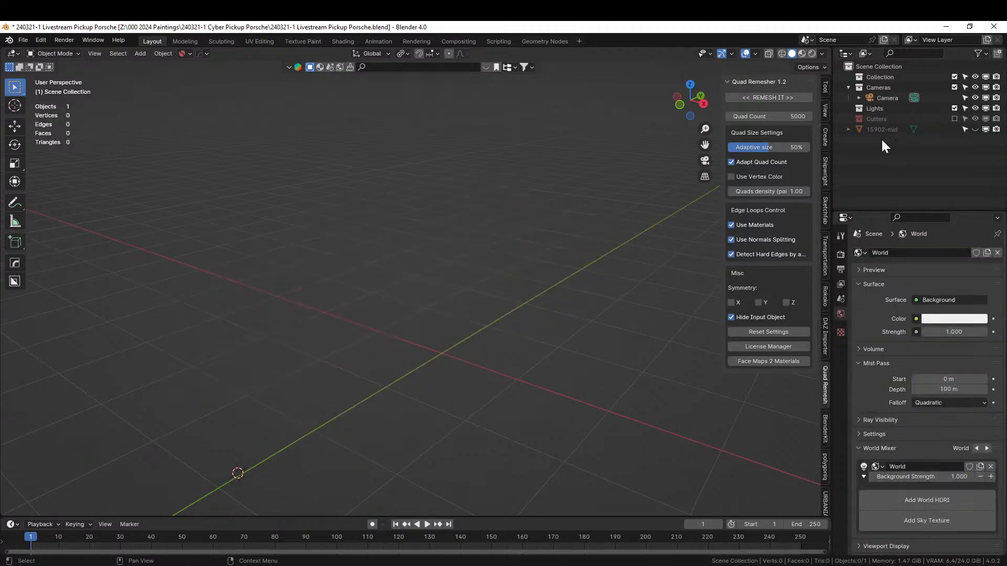
left_click(974, 129)
Select the stacked outer faces on the car's left side in Edit Mode, down to the bottom of the front fender.
scroll(433, 362, "up", 3)
scroll(423, 370, "down", 2)
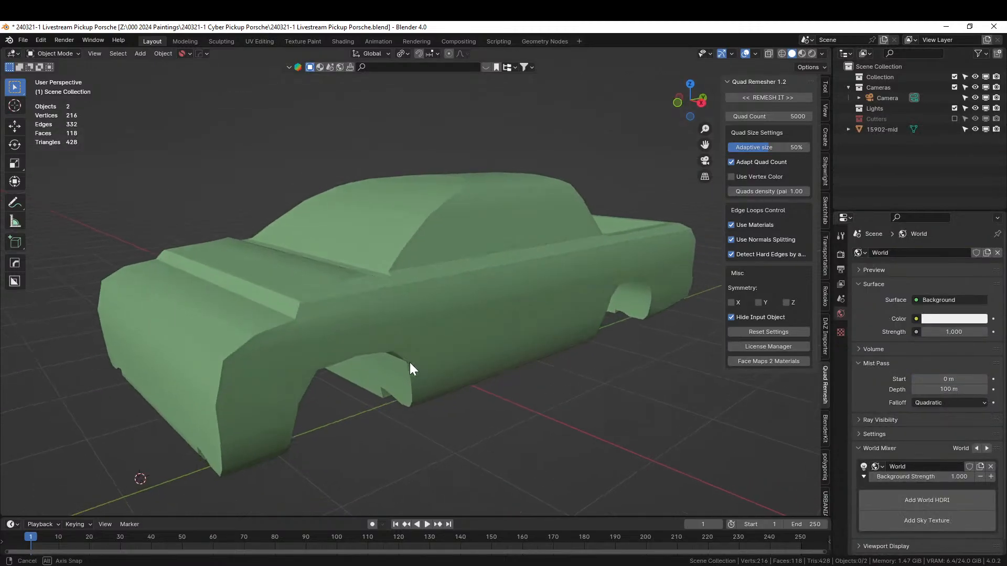
left_click(310, 324)
key("Tab")
left_click(264, 365)
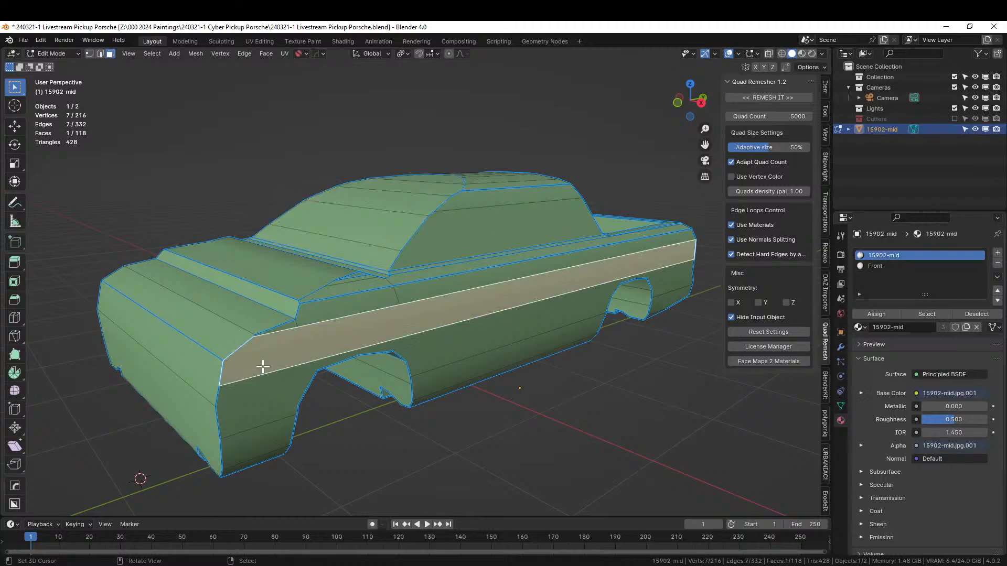
left_click(263, 392, "shift")
left_click(263, 440, "shift")
middle_click_drag(302, 415, 222, 363)
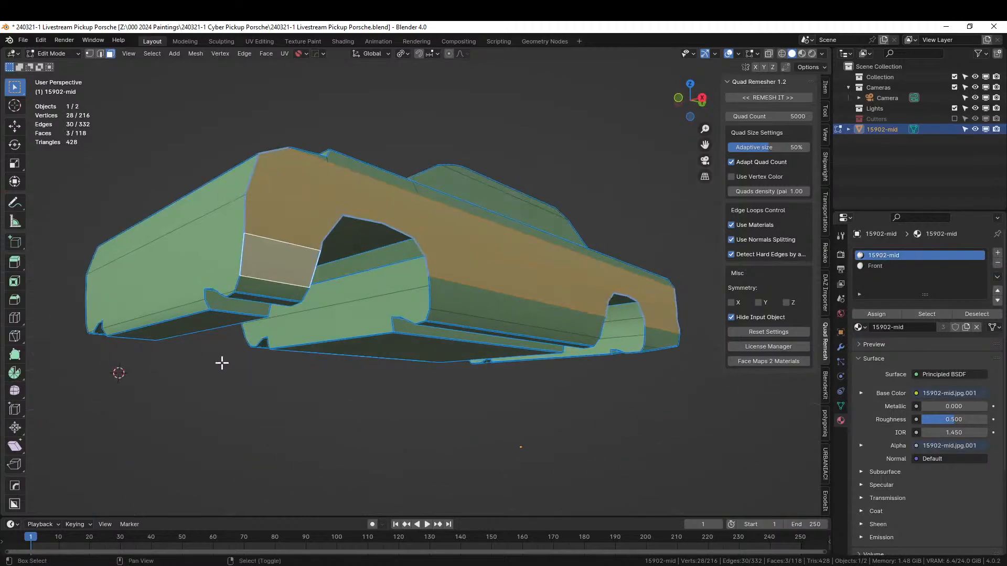
left_click(277, 293, "shift")
Add the upper front fender faces and the long upper strip below the window ledge to the left side selection.
middle_click_drag(276, 293, 327, 315)
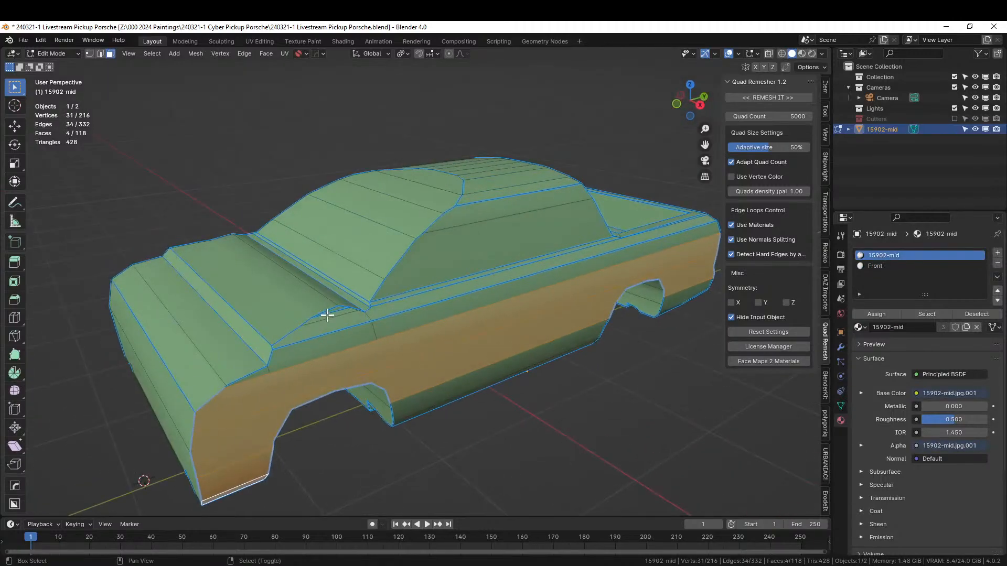
left_click(322, 353, "shift")
left_click(461, 319, "shift")
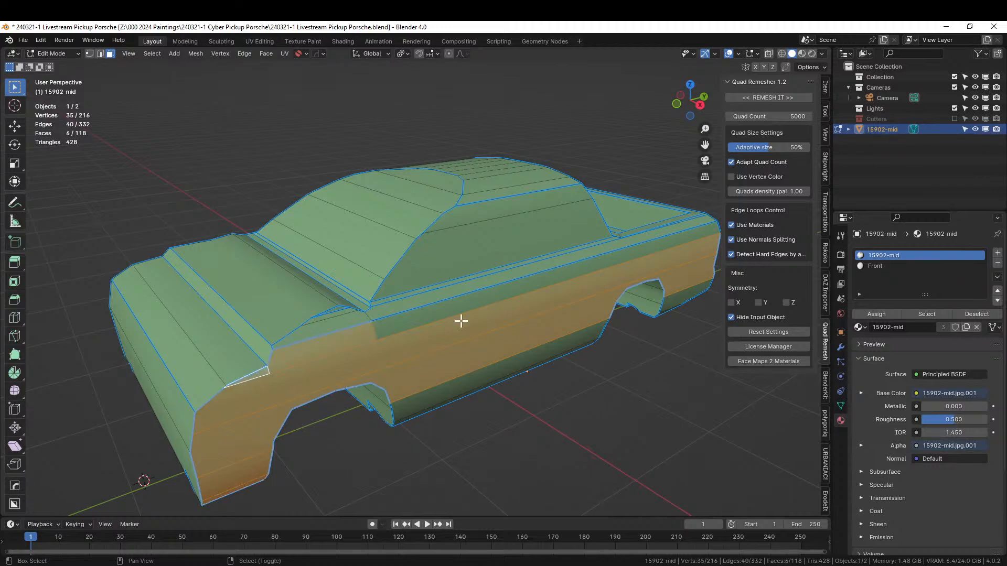
left_click(427, 315, "shift")
Add the lower left side faces between the wheel arches and behind the rear wheel to the selection.
middle_click_drag(461, 319, 348, 322)
left_click(332, 369, "shift")
scroll(351, 317, "up", 3)
left_click(417, 327, "shift")
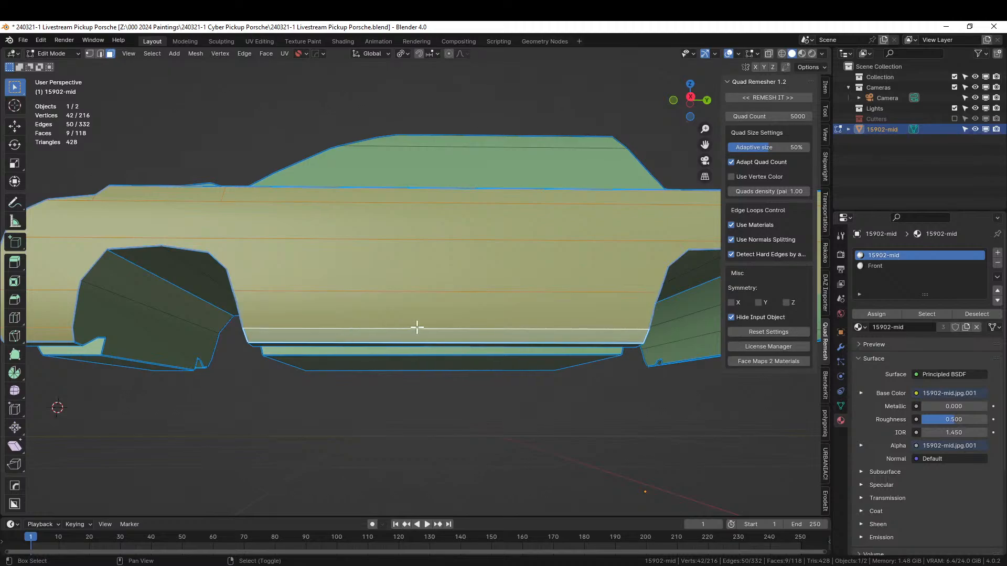
middle_click_drag(417, 327, 84, 346, "shift")
left_click(461, 326, "shift")
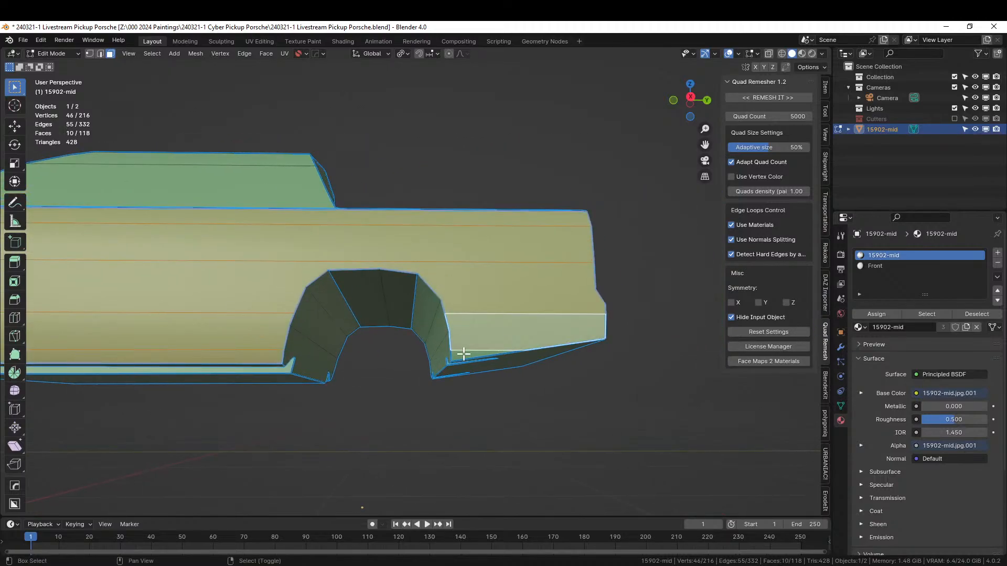
left_click(461, 348, "shift")
Add the sloped face on top of the left front fender and the long ledge below the side window to the selection.
middle_click_drag(411, 325, 706, 389)
scroll(526, 377, "up", 3)
middle_click_drag(526, 377, 541, 355)
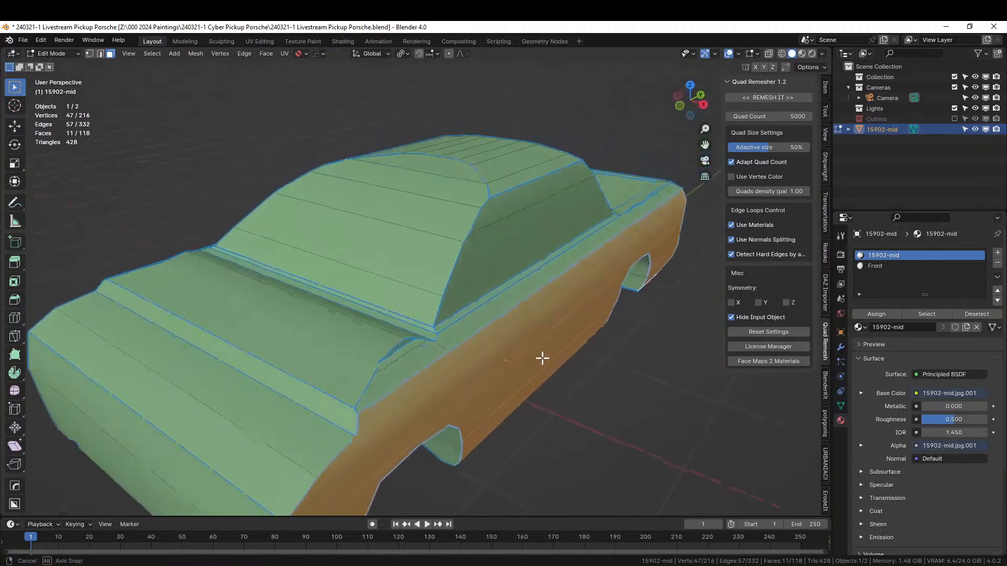
left_click(409, 371, "shift")
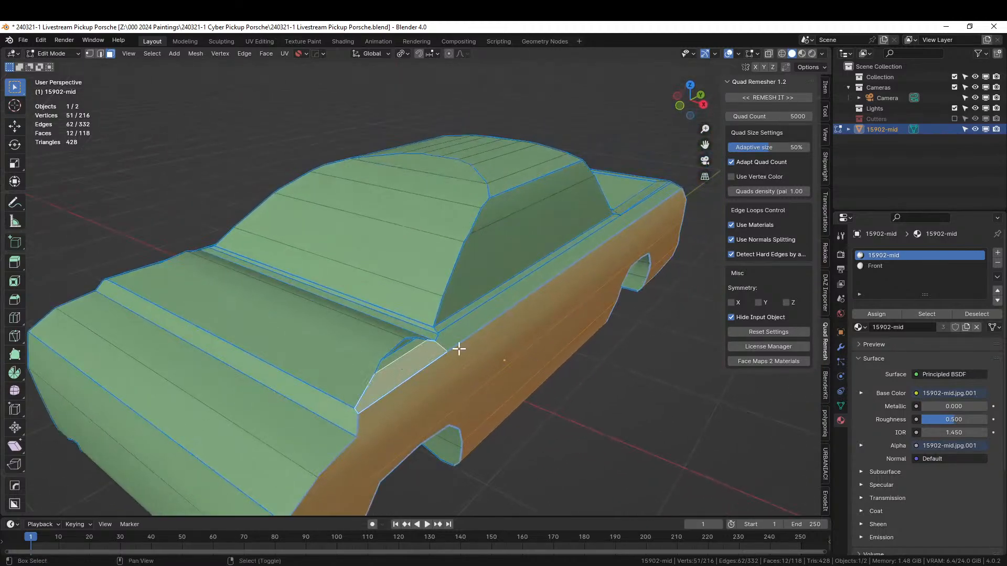
left_click(450, 339, "shift")
Complete the left side selection with the upper ledge face and assign it a new material named Side with a pink base color.
middle_click_drag(485, 343, 319, 404)
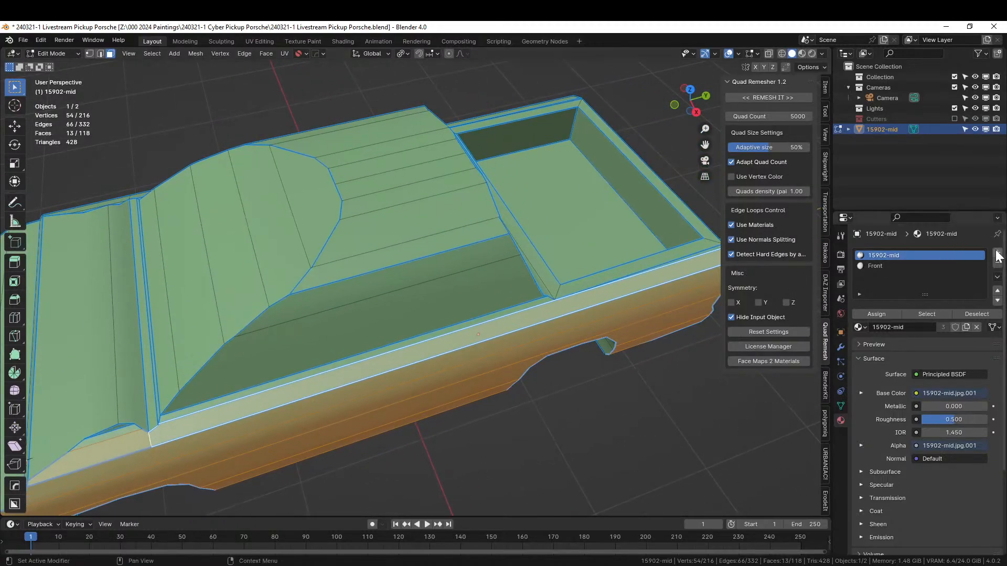
left_click(997, 253)
left_click(876, 329)
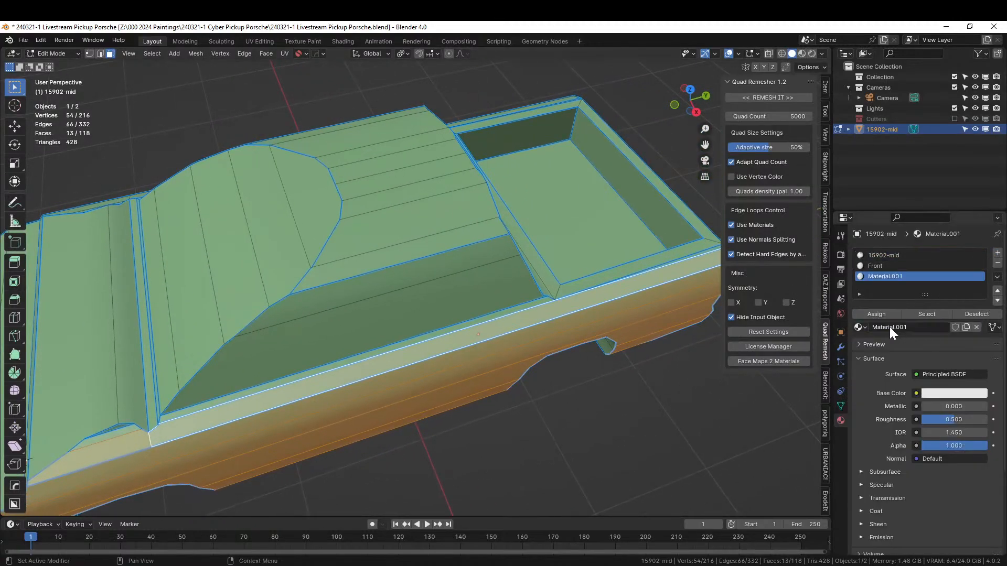
left_click(889, 327)
type("Side")
key("Return")
left_click(945, 393)
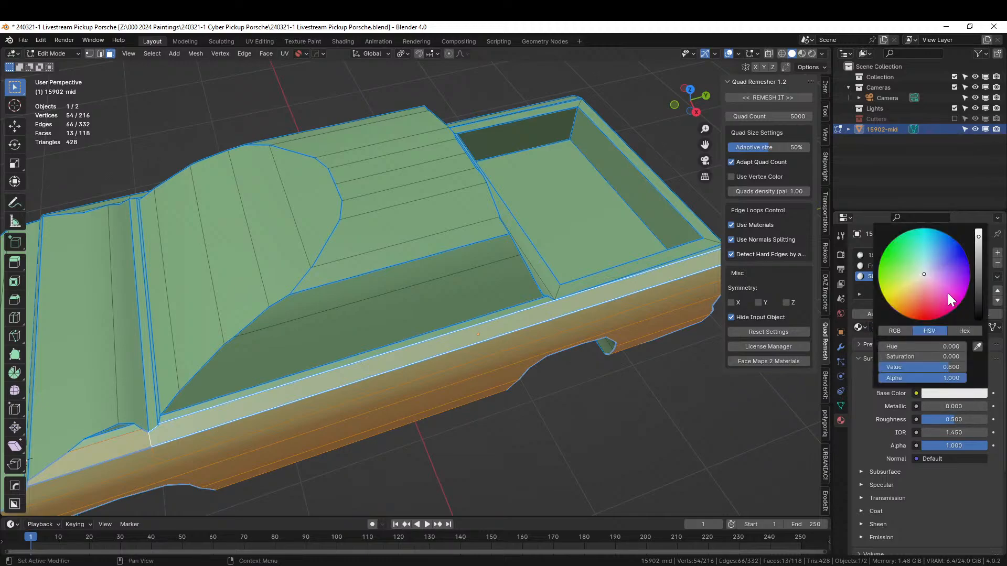
left_click(934, 303)
Mirror the car body across X in Object Mode with bisect enabled and apply the mirror modifier.
middle_click_drag(432, 404, 469, 409)
scroll(401, 387, "down", 4)
key("Tab")
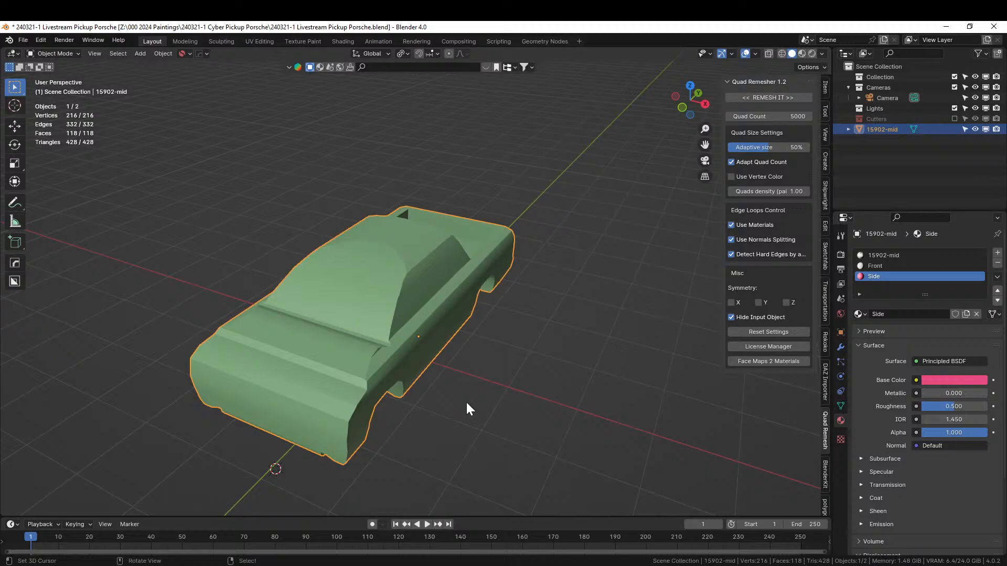
key("alt+x")
left_click(487, 359)
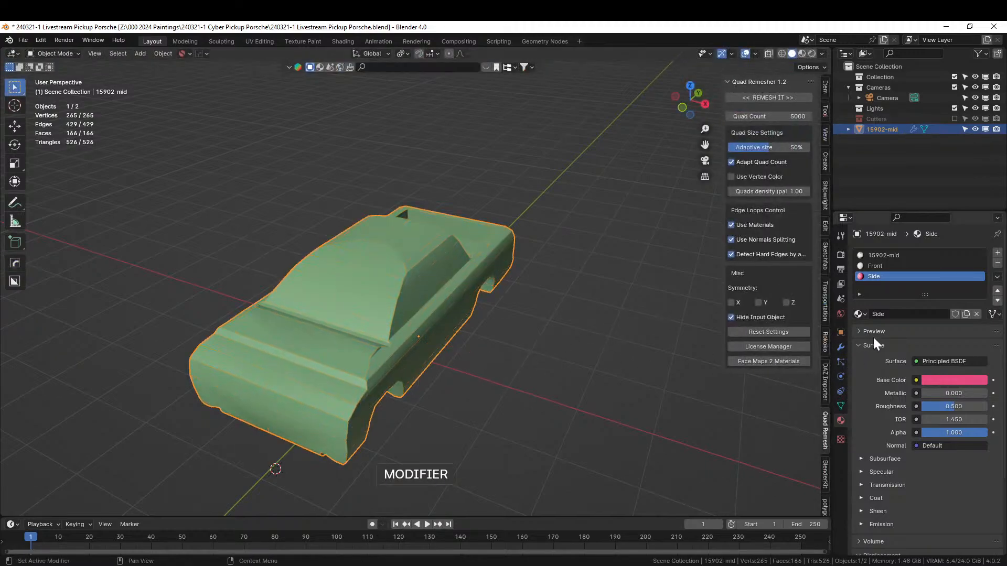
left_click(841, 347)
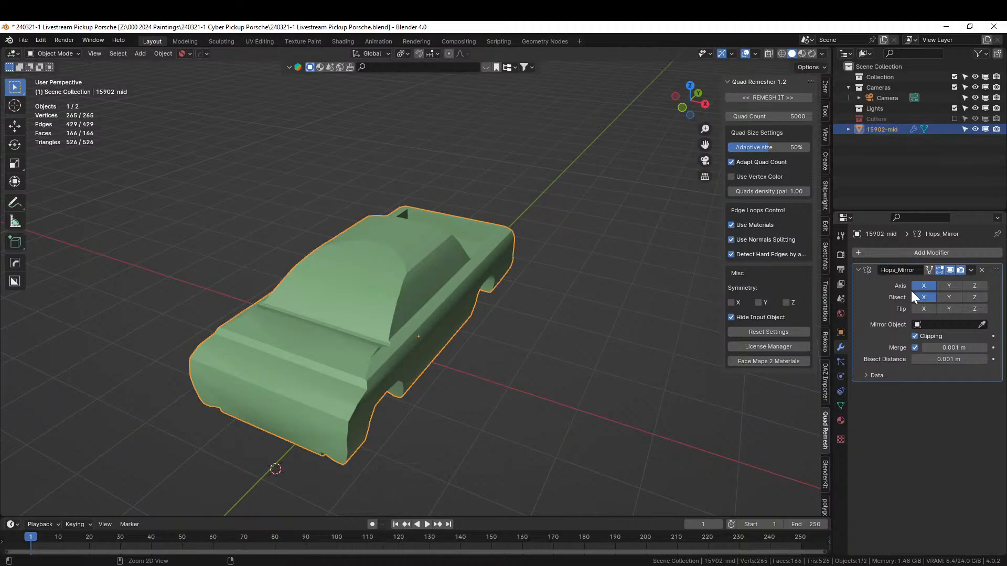
key("ctrl+a")
Remesh the mirrored body with Quad Remesher at a quad count of 5000 and inspect the topology around the cab.
left_click(773, 96)
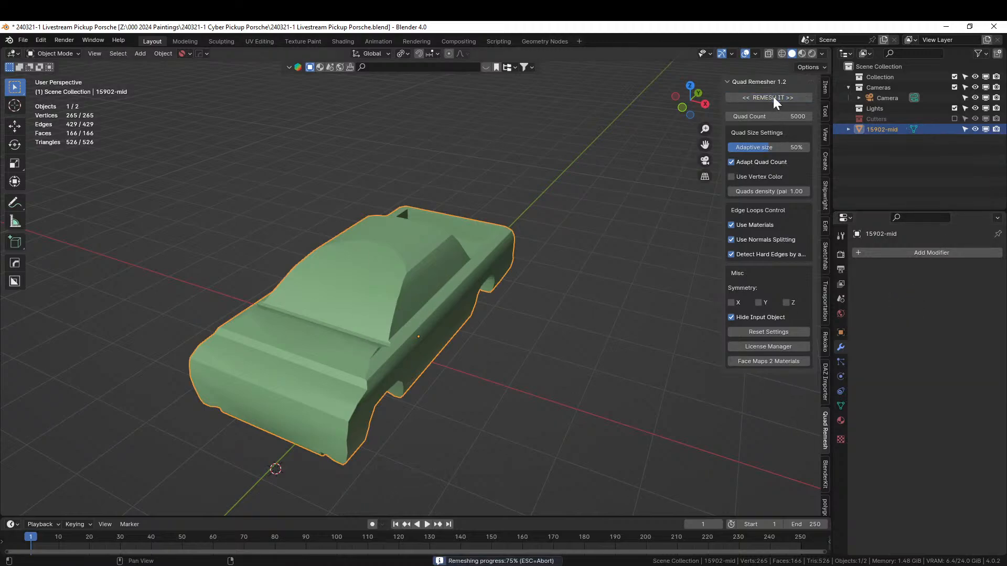
middle_click_drag(480, 335, 600, 473)
key("Tab")
scroll(472, 345, "up", 4)
key("Tab")
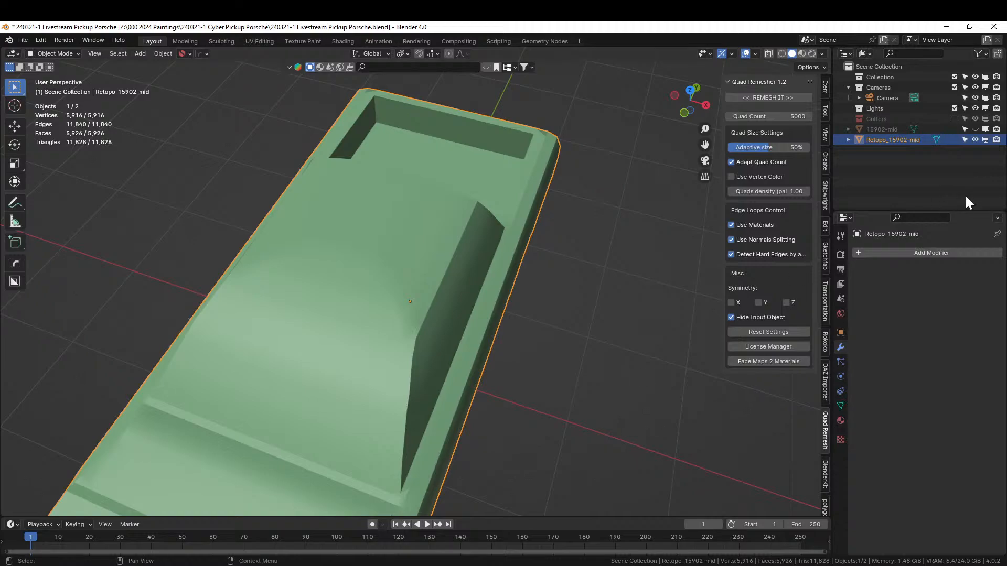
Delete the remeshed copy, then unhide and select the original 15902-mid body.
key("Delete")
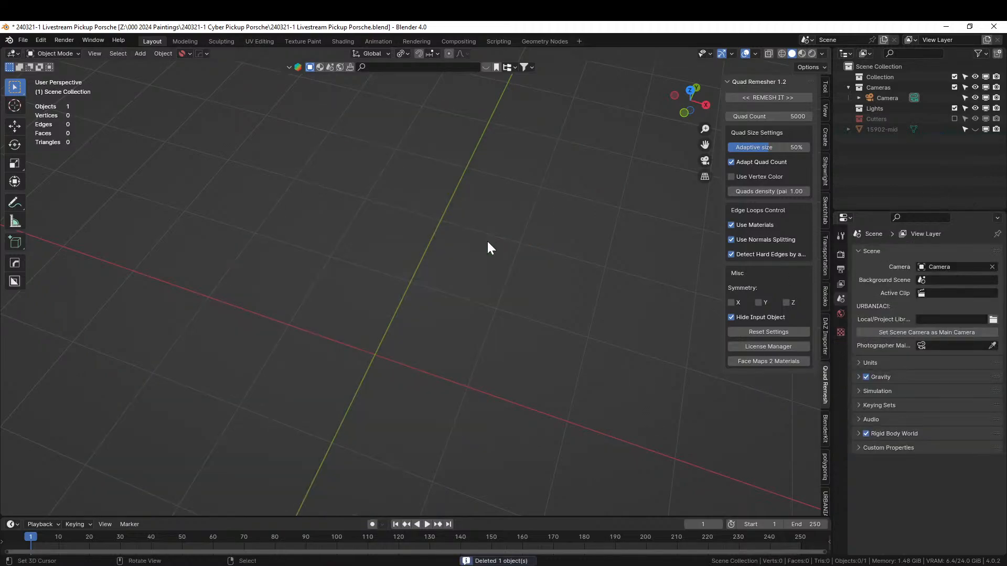
left_click(975, 129)
middle_click_drag(445, 326, 508, 337)
left_click(434, 315)
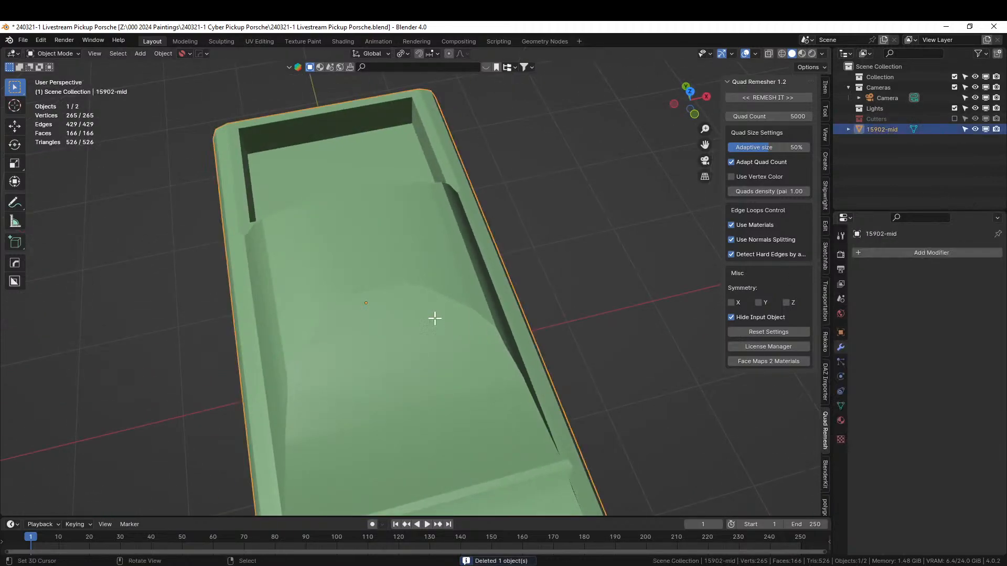
In top view, knife-cut a straight line along X across the windshield, connecting the two outer corners of the roof's front curve.
key("Tab")
middle_click_drag(434, 315, 399, 323)
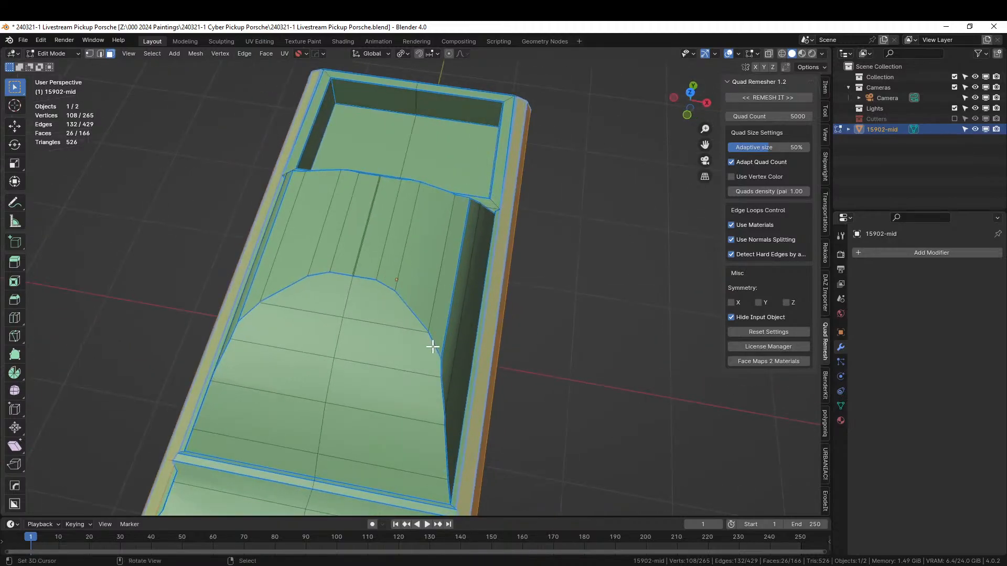
key("KP_7")
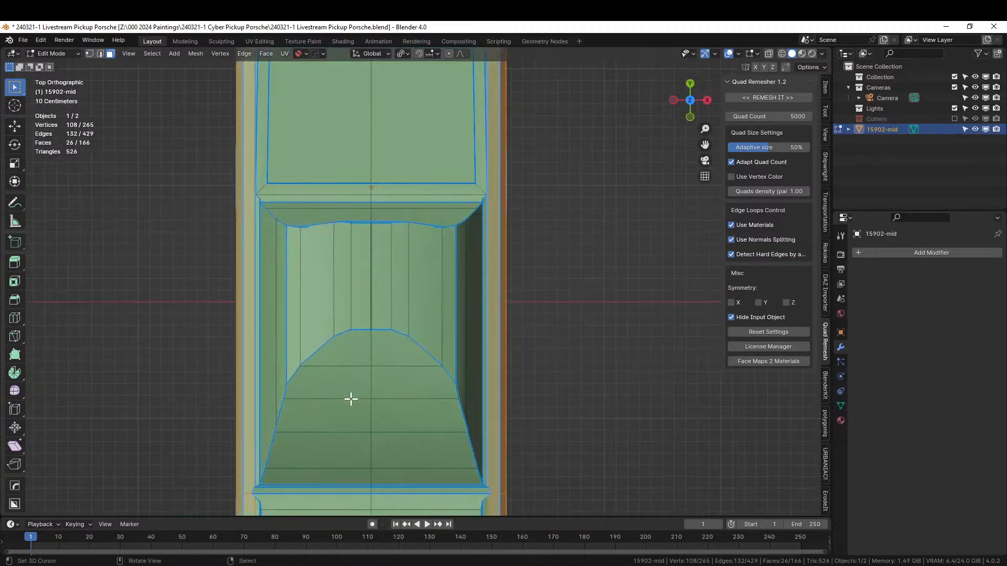
key("k")
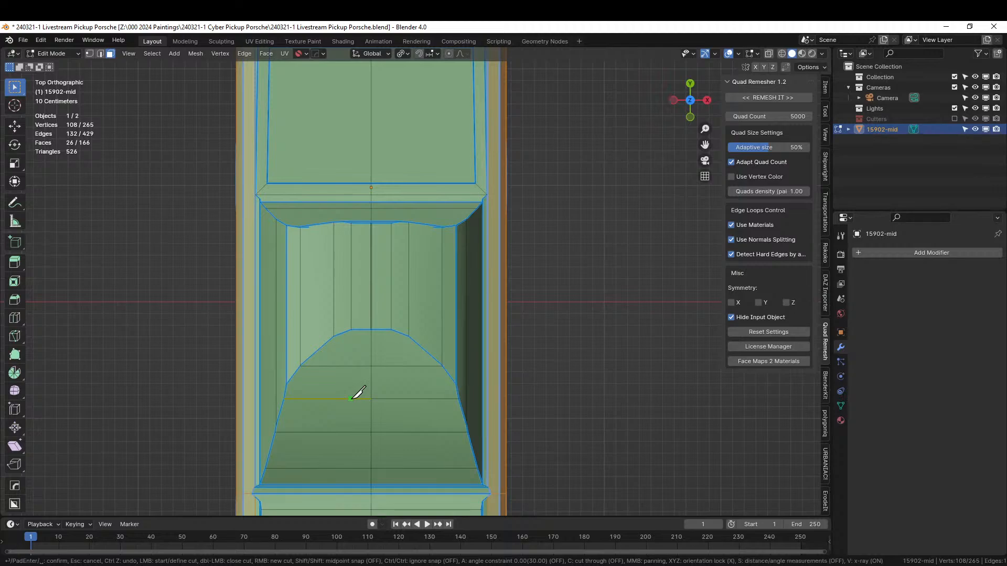
left_click(287, 384)
key("x")
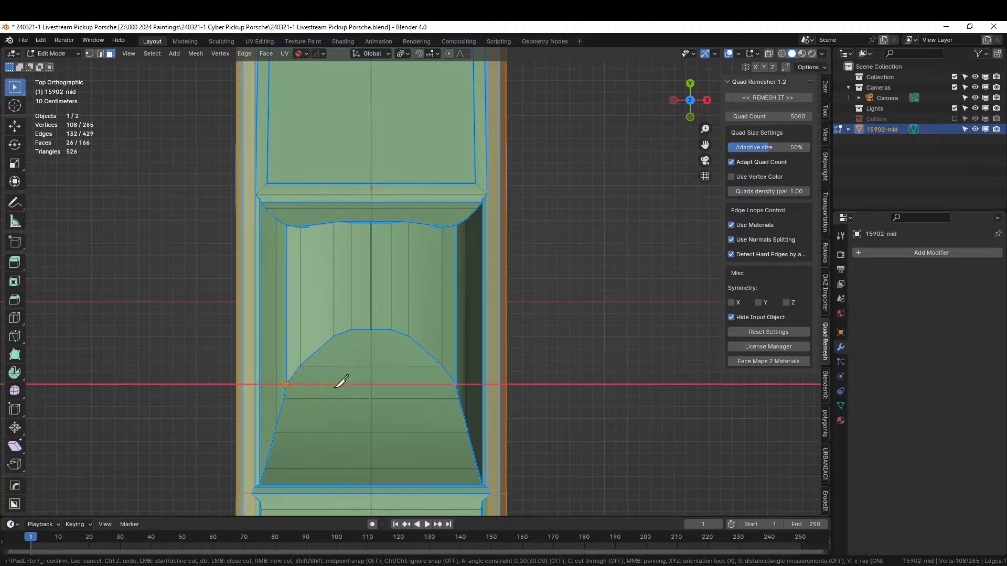
left_click(455, 384)
key("Return")
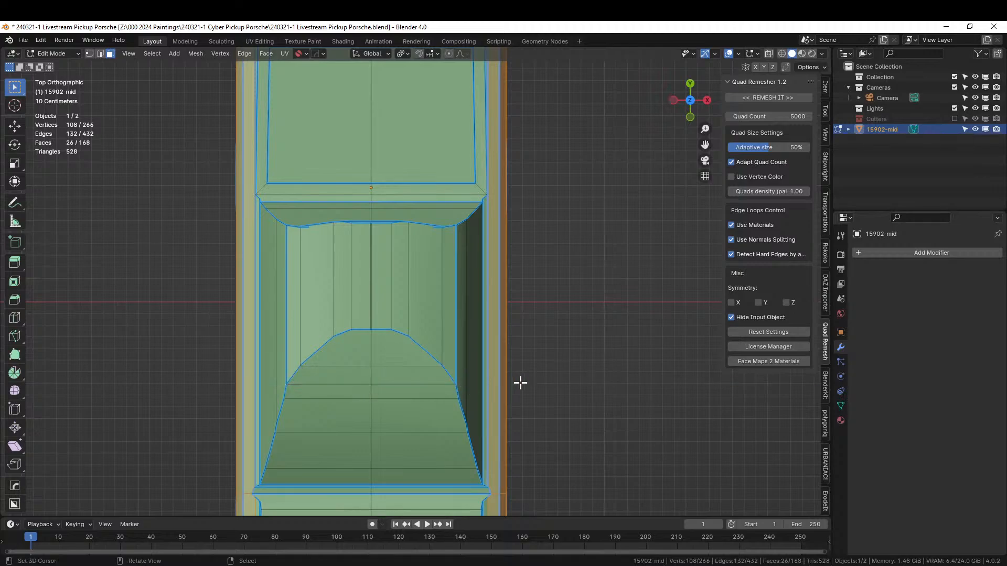
Select the new cross edges at the top of the windshield and mark them sharp.
middle_click_drag(519, 382, 489, 347)
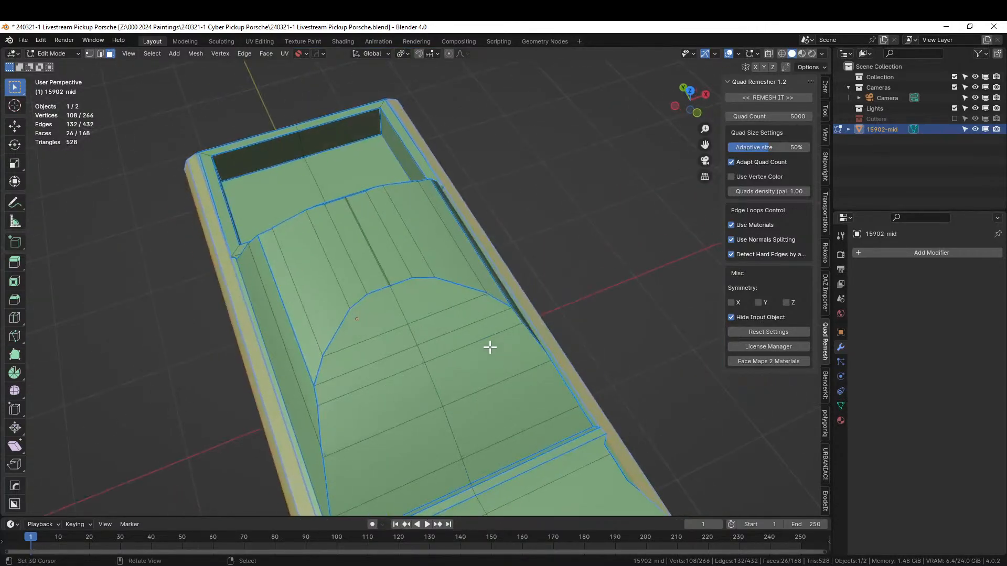
key("2")
left_click(458, 330, "alt")
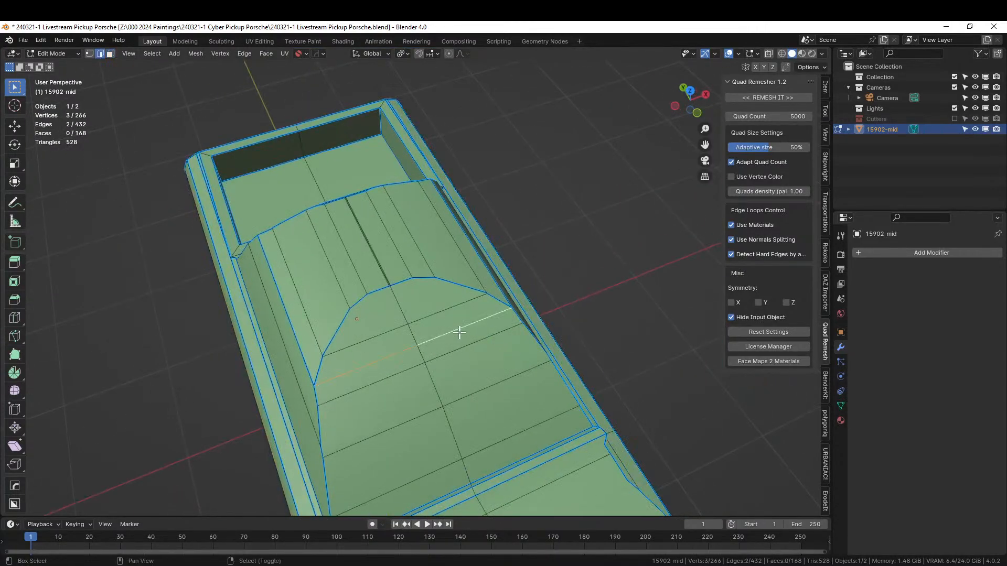
key("q")
left_click(459, 333)
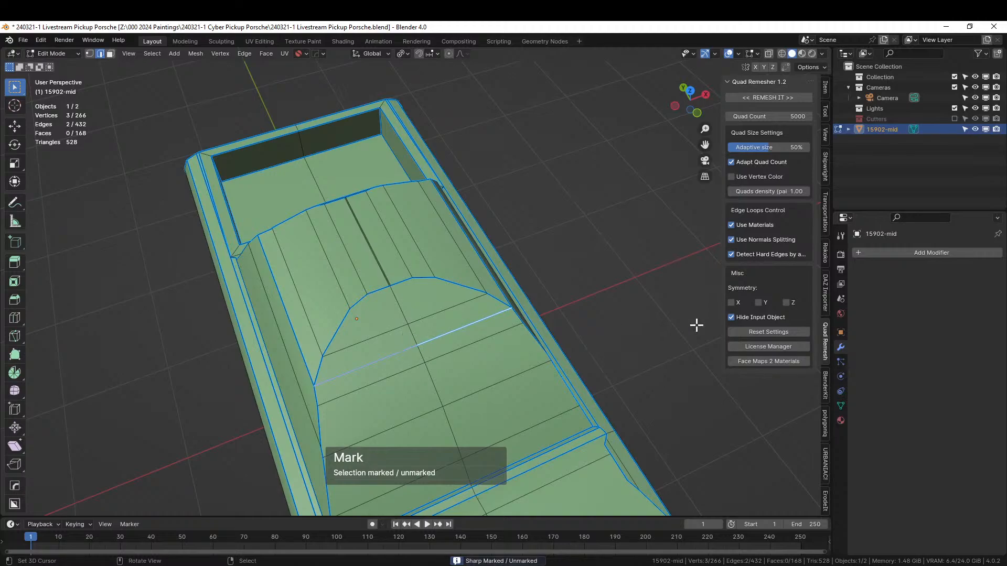
Check which faces carry the Side and Front materials by selecting the faces of each material.
left_click(840, 420)
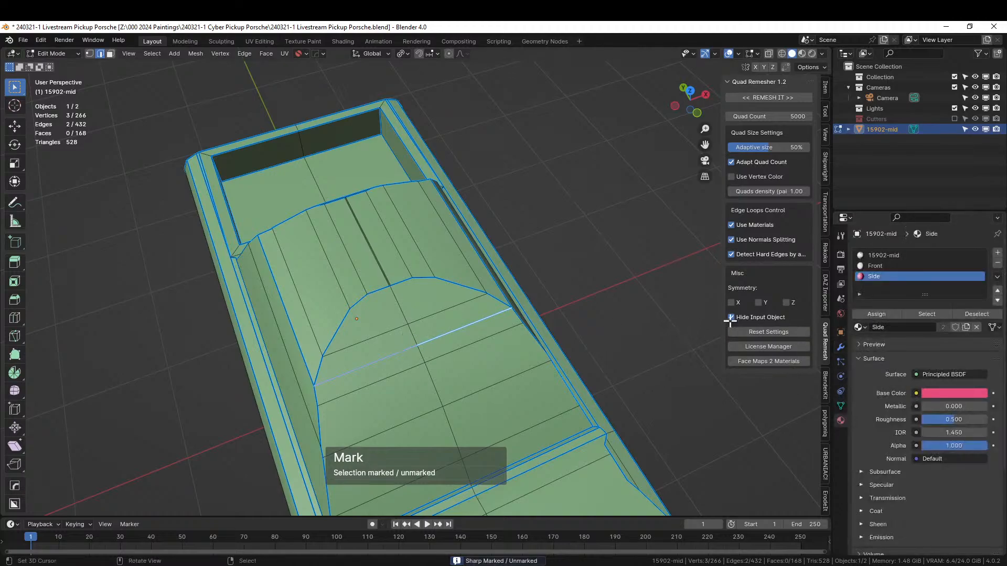
left_click(919, 316)
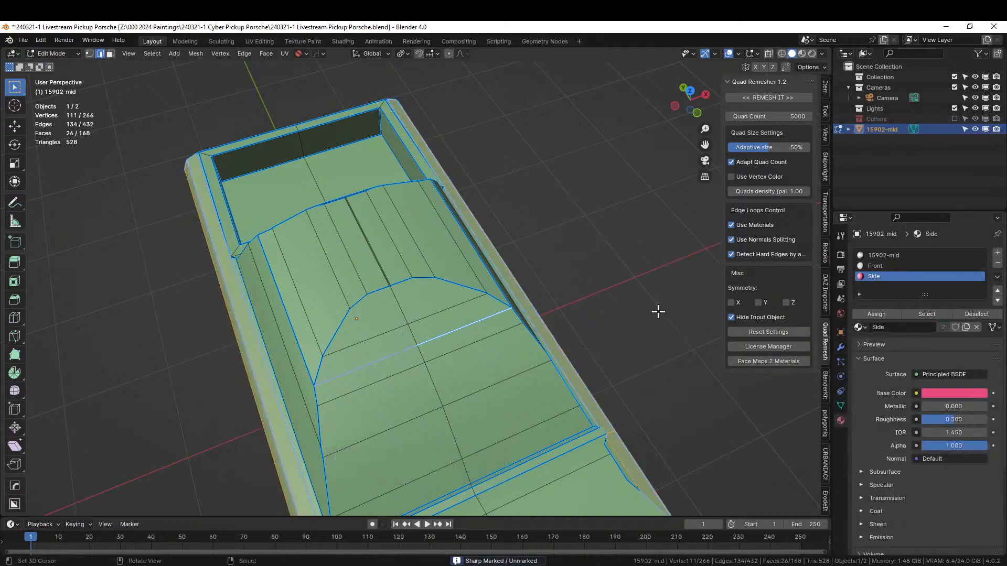
left_click(533, 284)
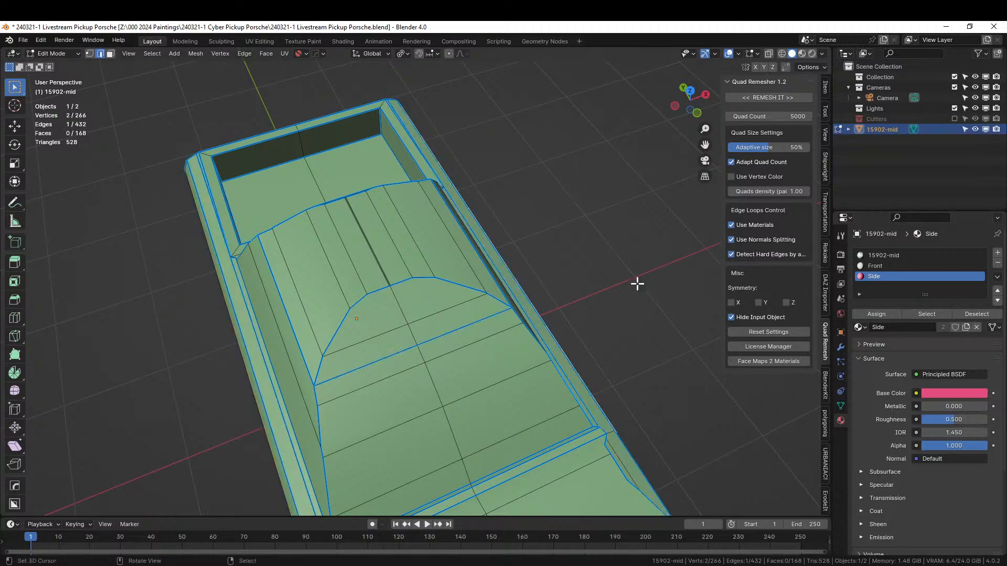
left_click(883, 266)
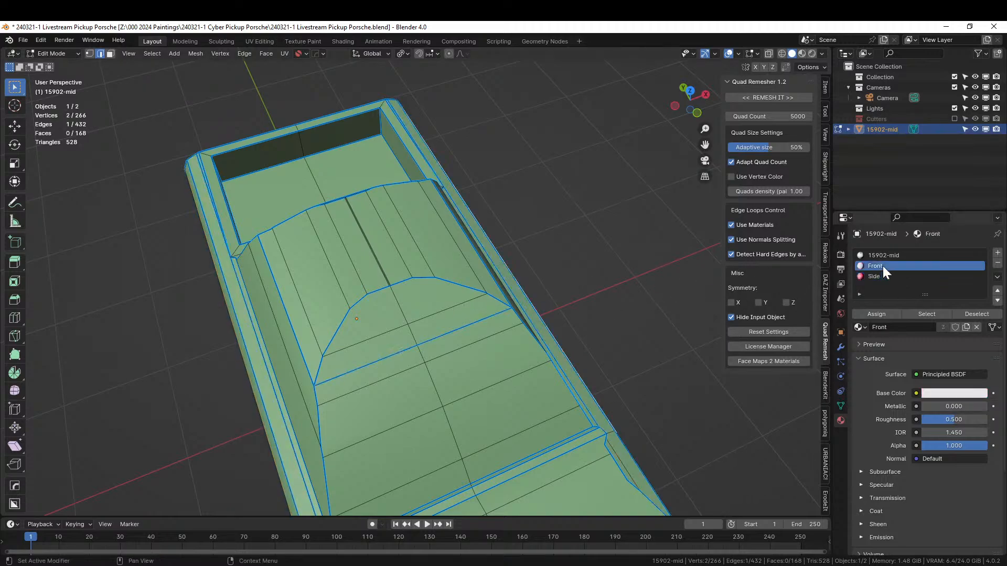
left_click(926, 313)
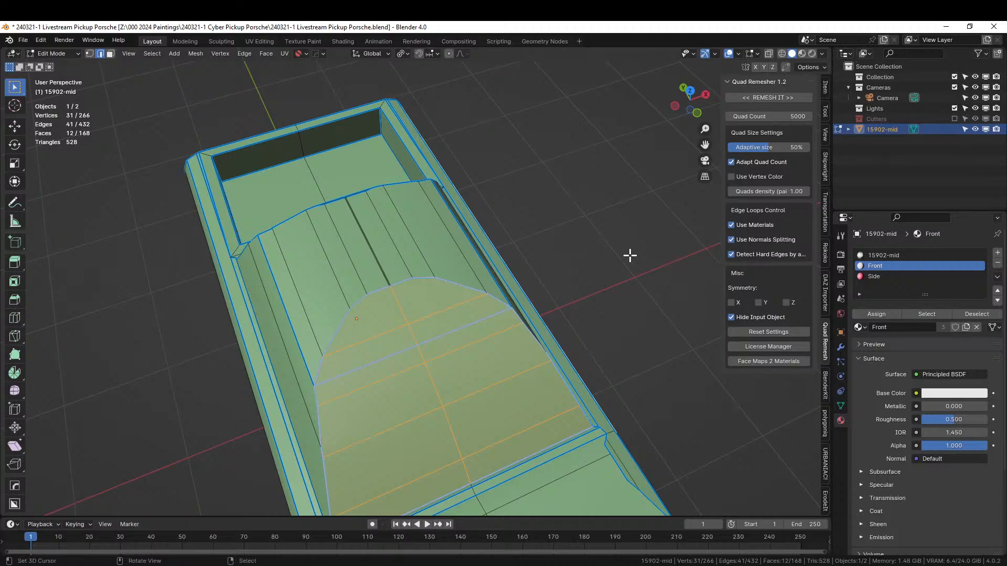
Reassign the four faces between the new sharp edge and the curved roof line to the 15902-mid material.
key("3")
key("alt+a")
left_click(371, 322, "shift")
left_click(417, 297, "shift")
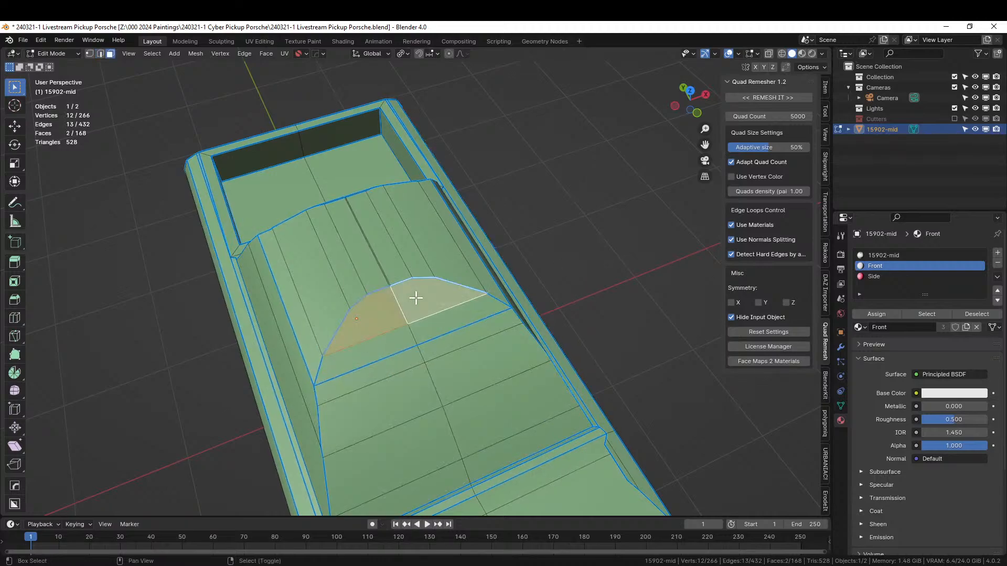
left_click(427, 330, "shift")
left_click(373, 342, "shift")
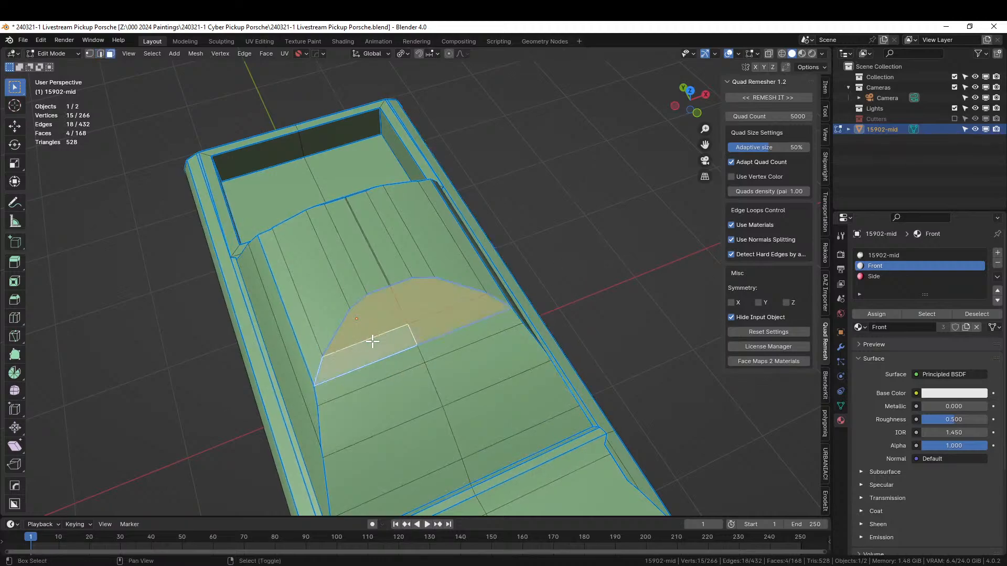
left_click(908, 256)
key("alt+a")
key("Tab")
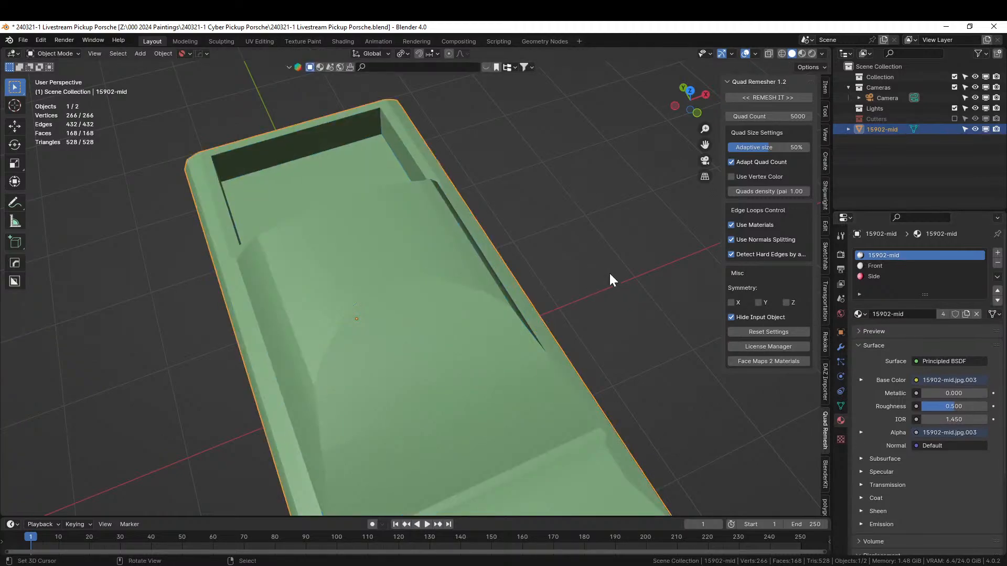
Remesh the edited body with Quad Remesher at a quad count of 5000 and inspect the mesh around the side window.
middle_click_drag(587, 289, 548, 358)
key("Tab")
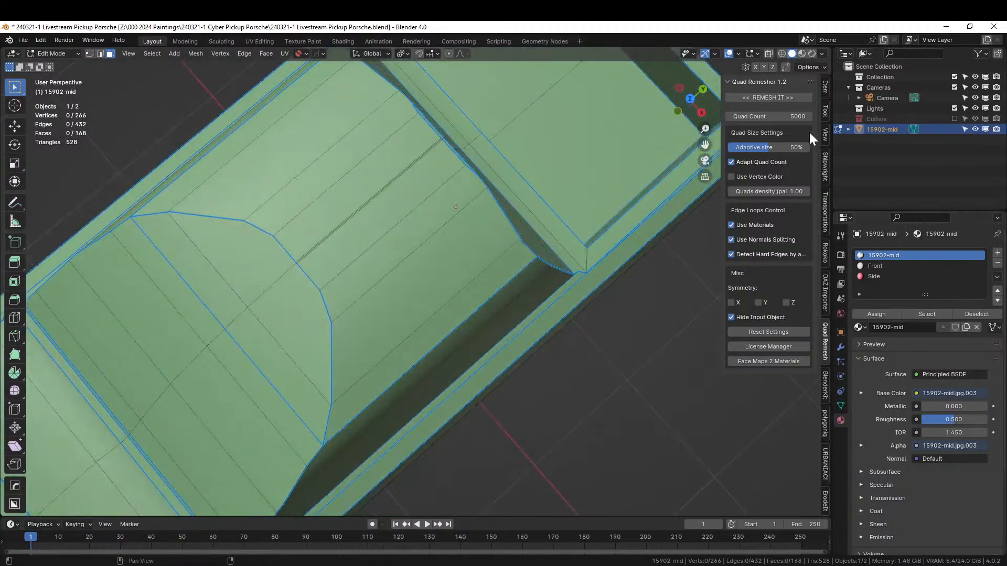
left_click(780, 97)
middle_click_drag(489, 344, 462, 294)
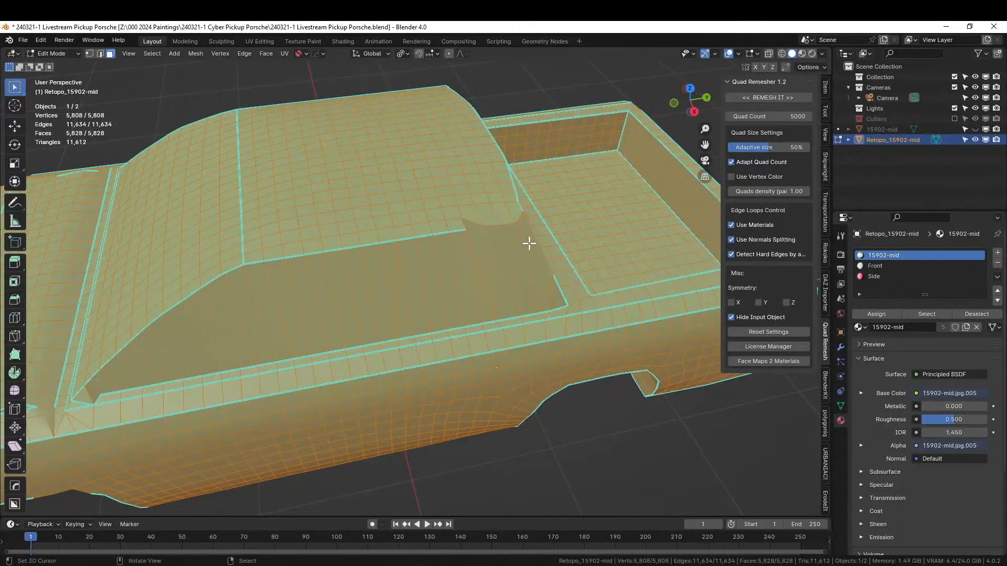
Unhide the original body, delete the new Retopo_15902-mid object, and reopen the original in Edit Mode.
left_click(974, 129)
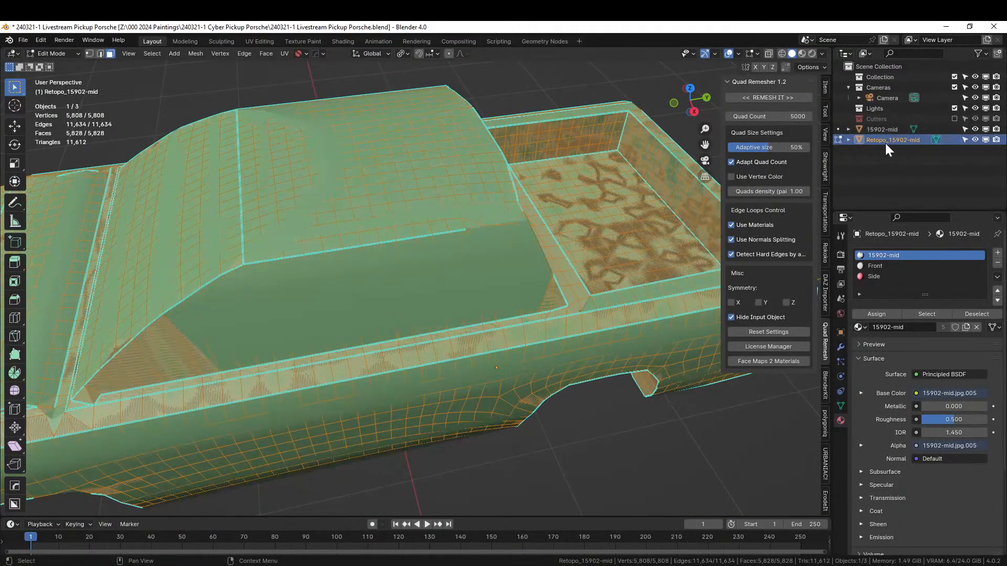
key("Tab")
key("Delete")
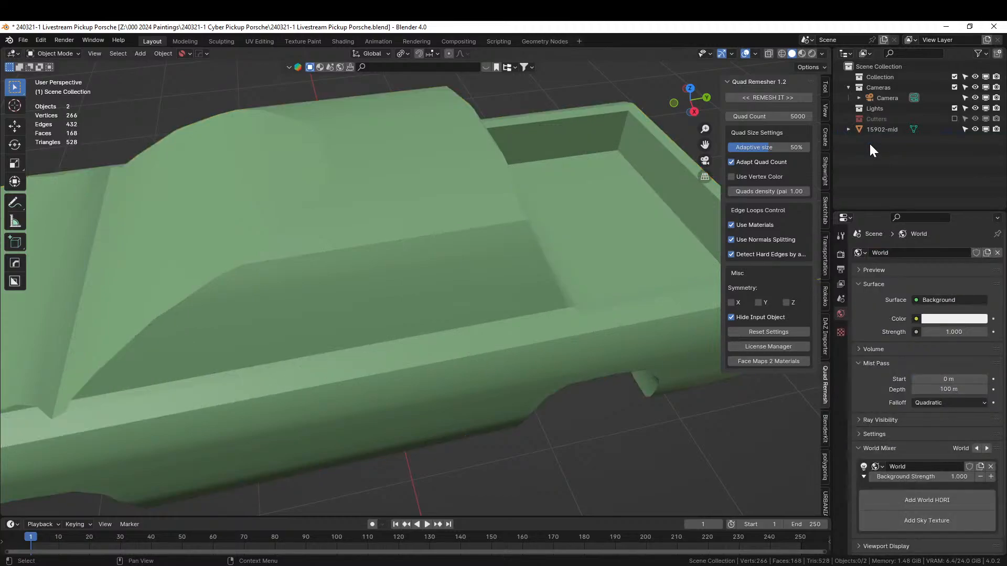
left_click(416, 236)
key("Tab")
Assign the two left side window faces to the Side material and select all faces using that material.
middle_click_drag(414, 233, 401, 262)
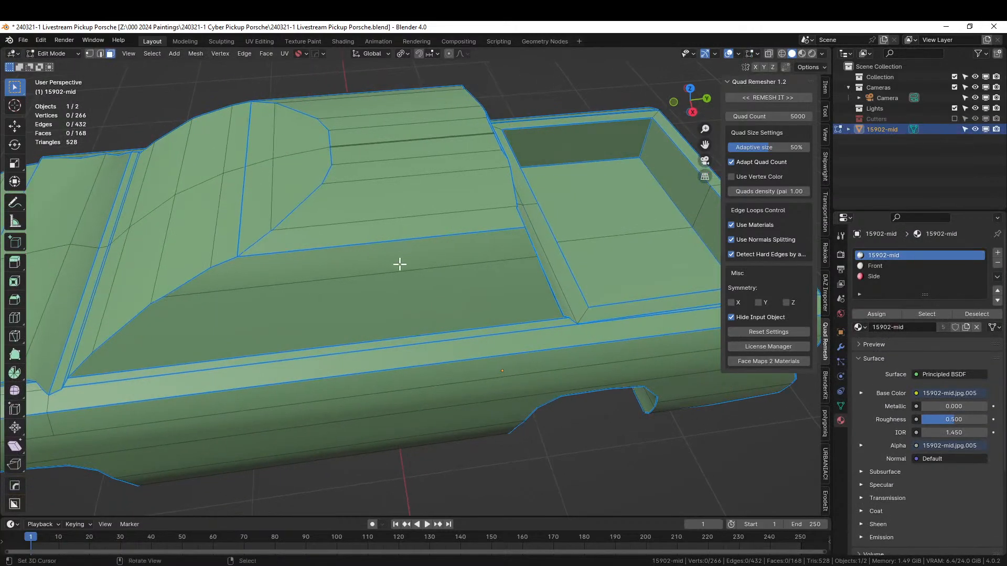
left_click(400, 251)
left_click(396, 294, "shift")
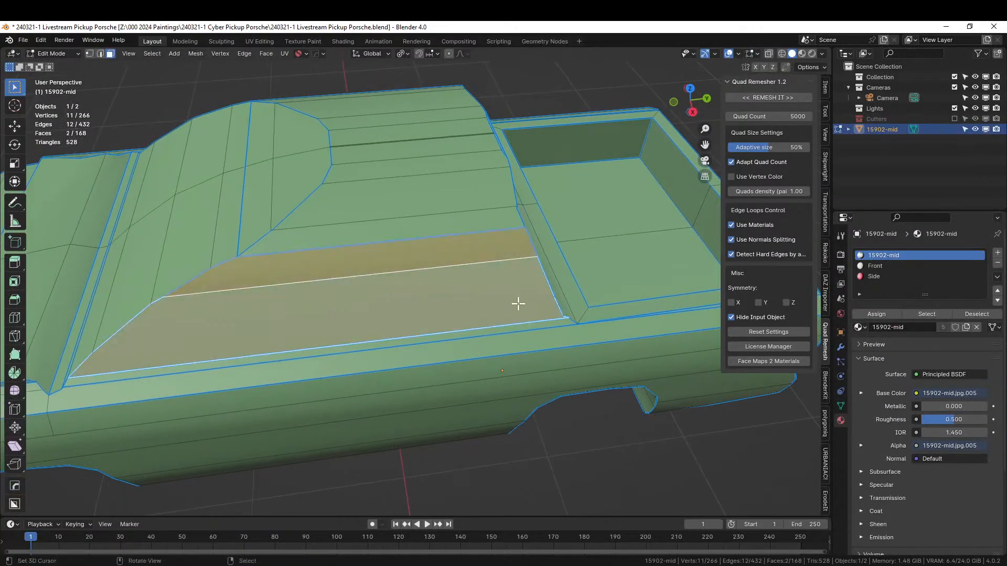
middle_click_drag(518, 304, 465, 283)
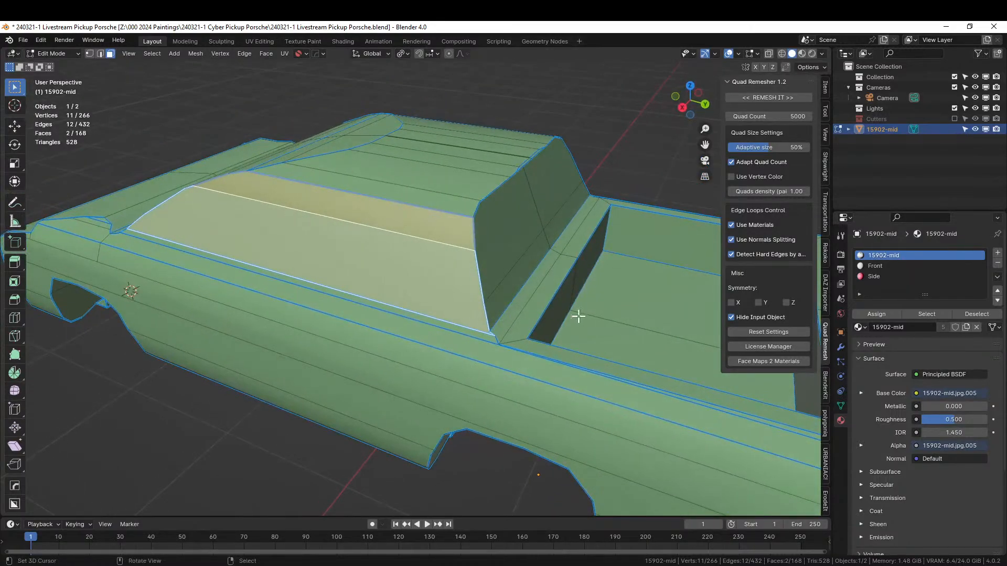
left_click(880, 276)
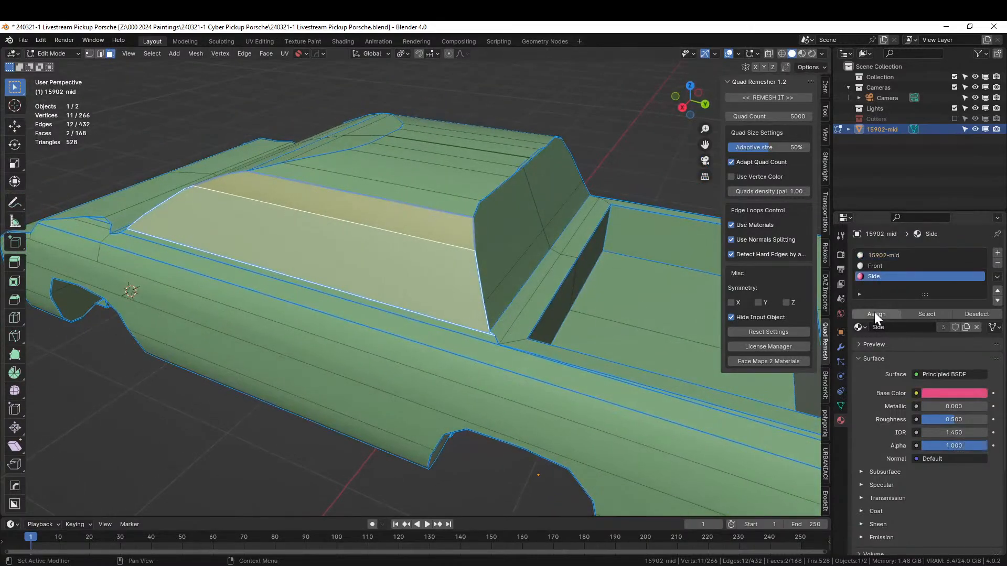
left_click(933, 312)
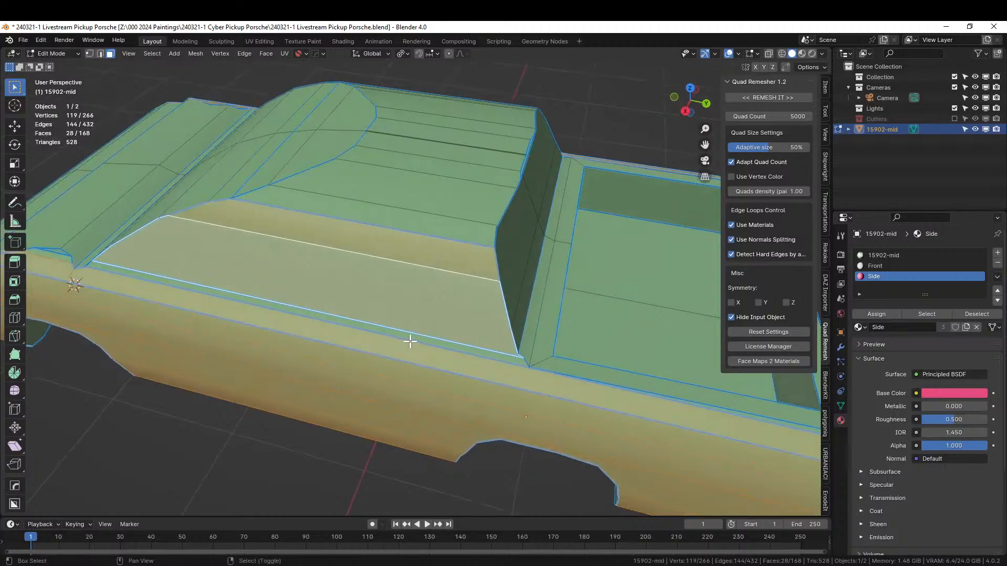
Add the narrow strip and the shoulder strip below the left side window to the Side material face selection.
left_click(409, 342, "shift")
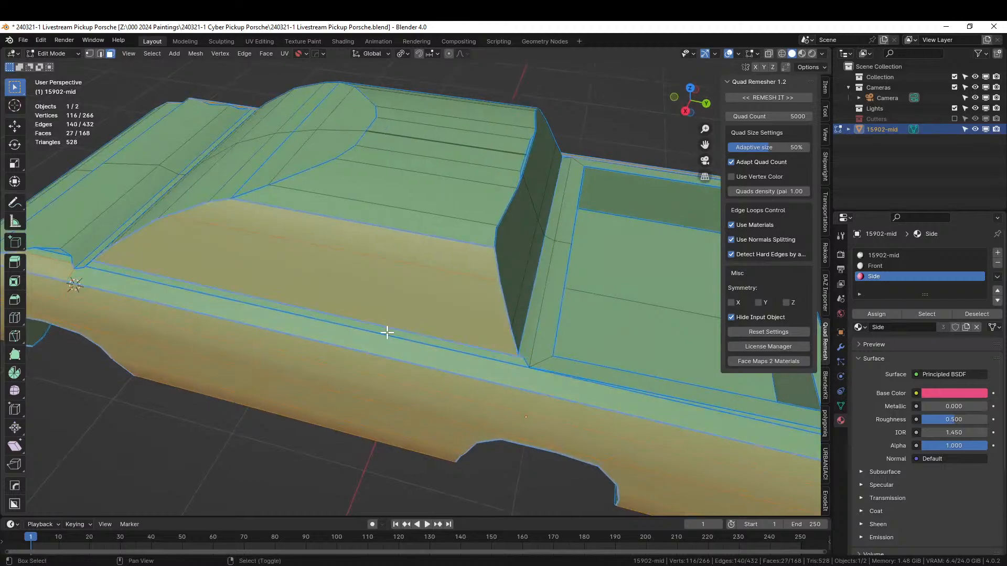
left_click(387, 333, "shift")
left_click(379, 344, "shift")
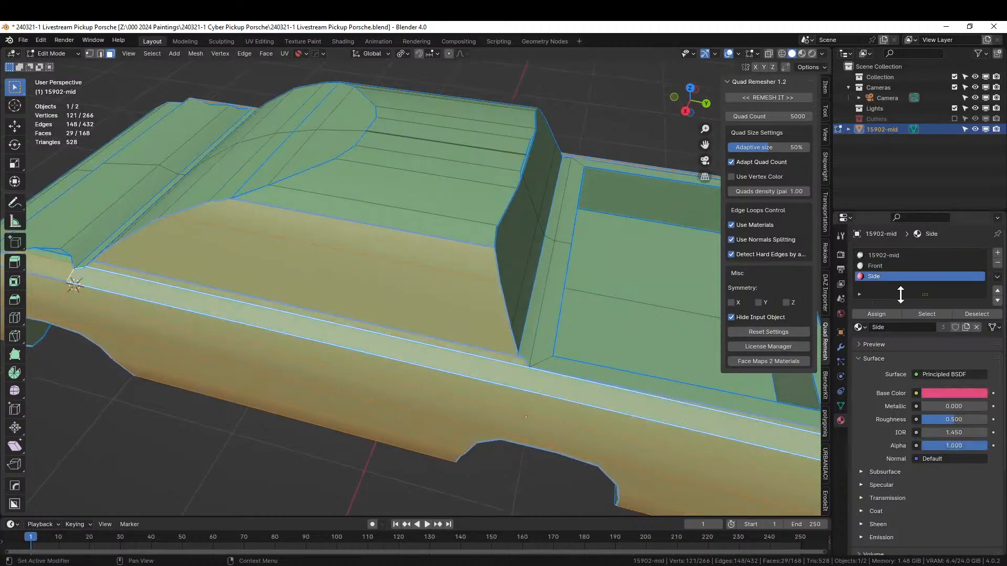
scroll(476, 313, "down", 4)
middle_click_drag(438, 312, 387, 312)
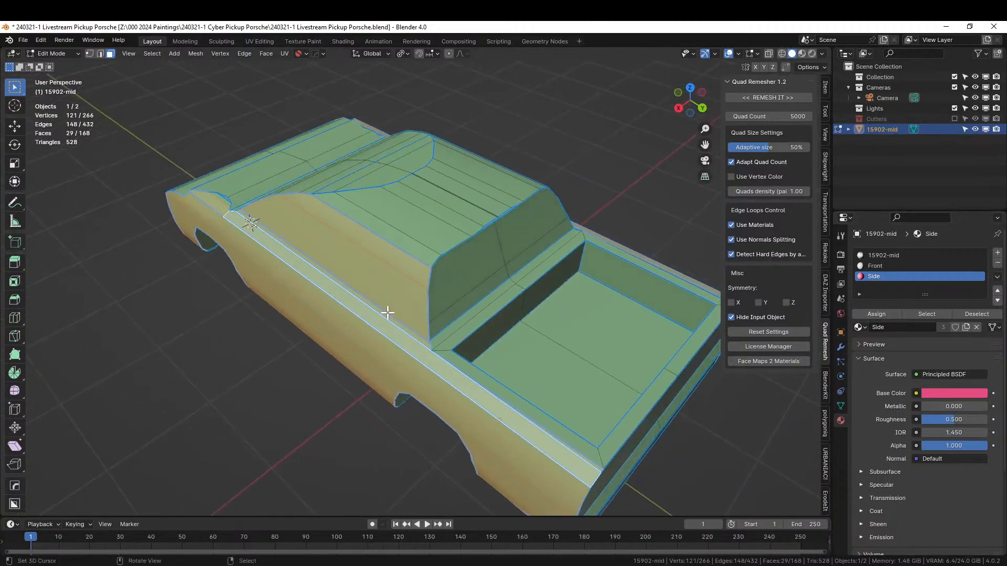
Mirror the body across X with bisect in Object Mode and apply the Hops_Mirror modifier.
key("Tab")
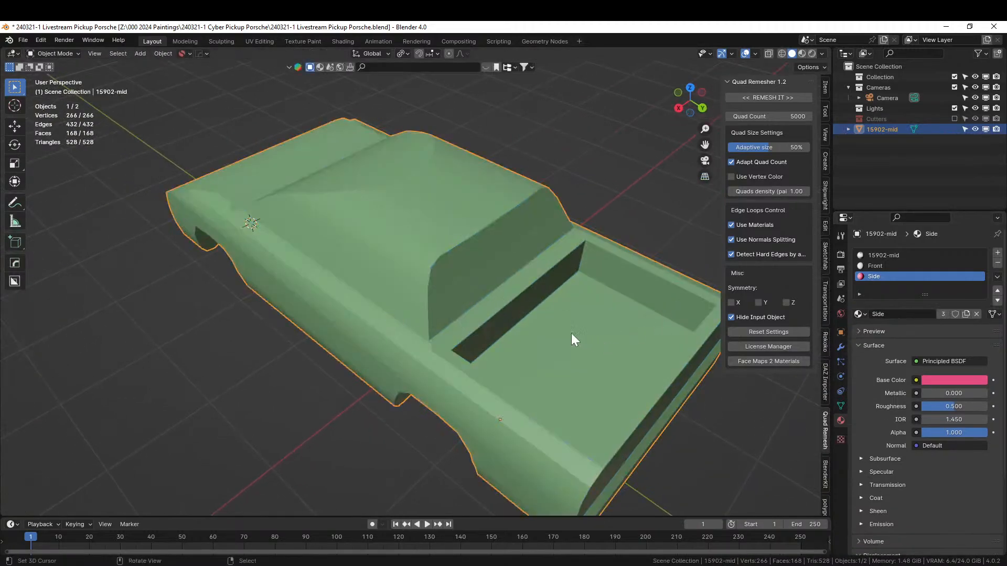
key("alt+x")
left_click(449, 468)
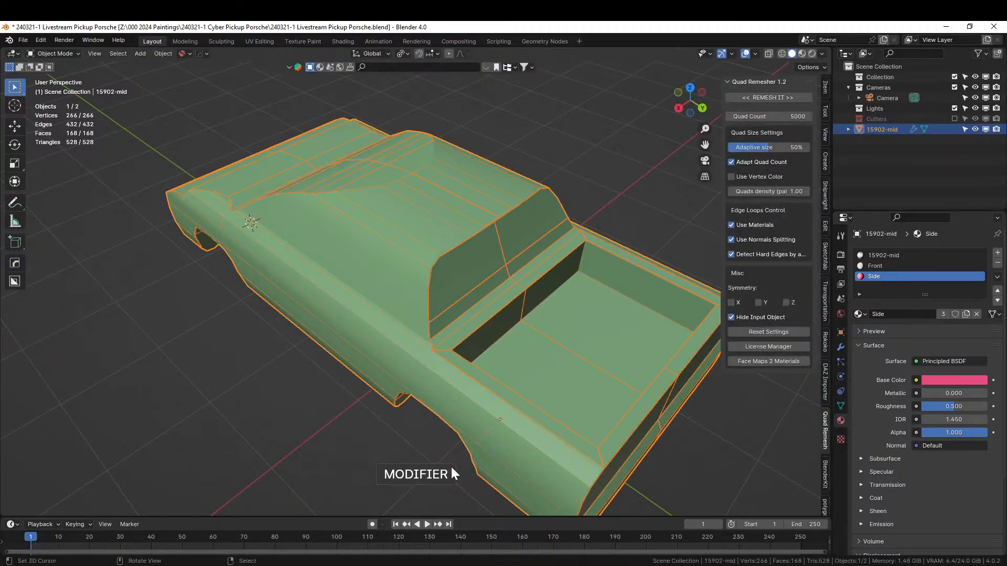
left_click(841, 347)
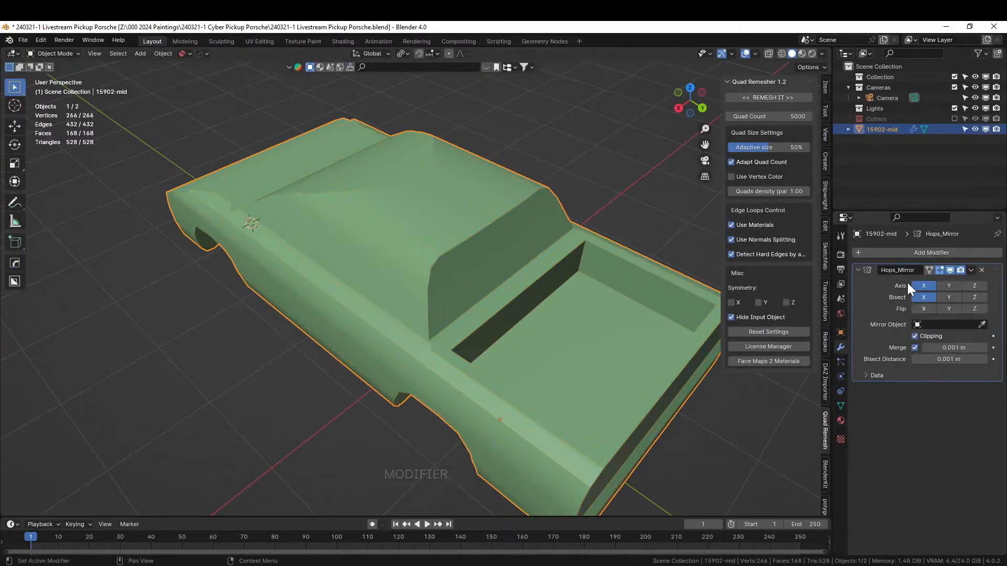
key("ctrl+a")
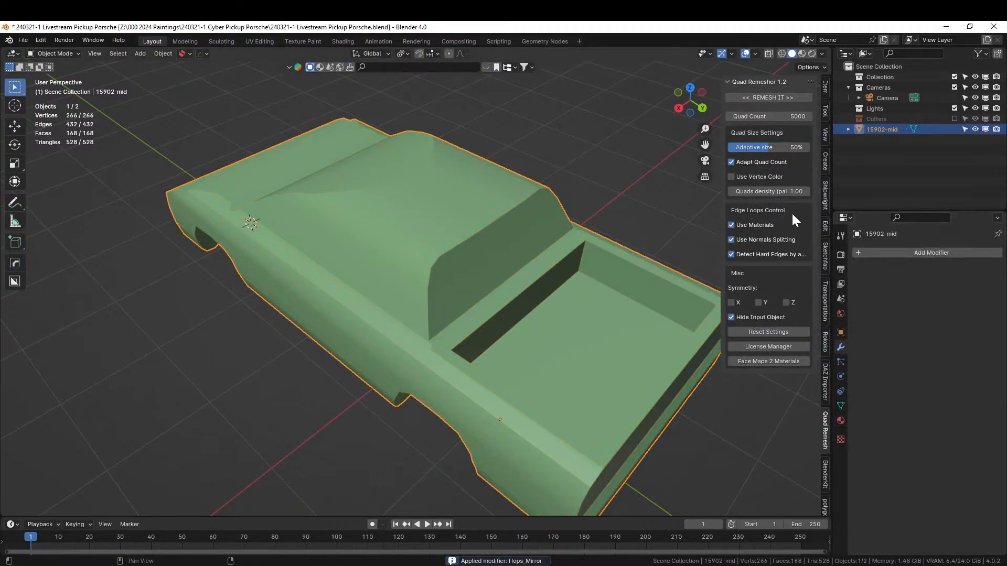
Remesh the body with Quad Remesher at a quad count of 5000 and open the rear roof corner in Edit Mode.
left_click(766, 97)
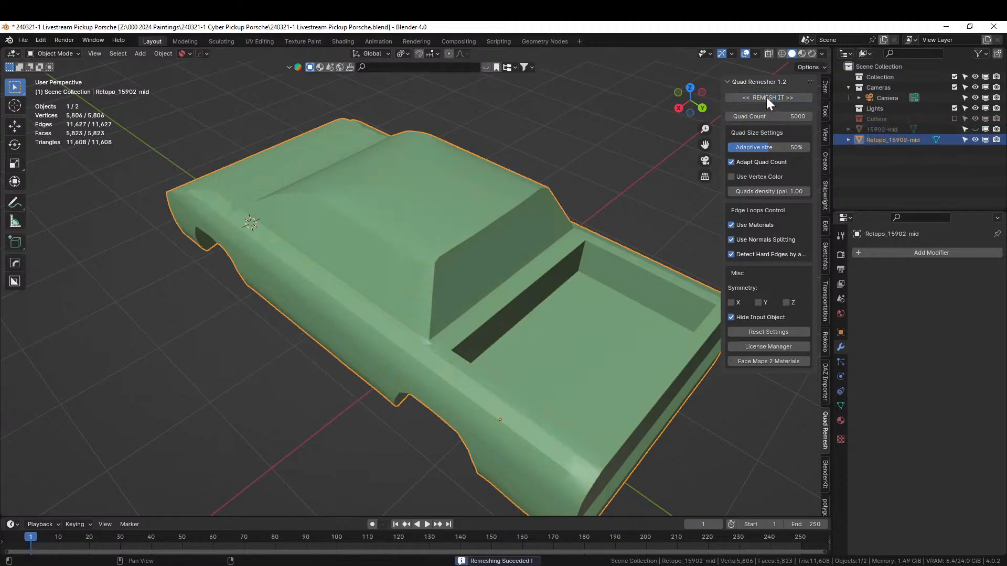
mouse_move(486, 252)
middle_mouse_down()
mouse_move(559, 223)
mouse_move(590, 228)
mouse_move(597, 251)
mouse_move(531, 280)
mouse_move(464, 265)
mouse_move(410, 282)
mouse_move(431, 301)
mouse_move(498, 264)
middle_mouse_up()
scroll(531, 280, "up", 5)
key("Tab")
scroll(517, 260, "up", 2)
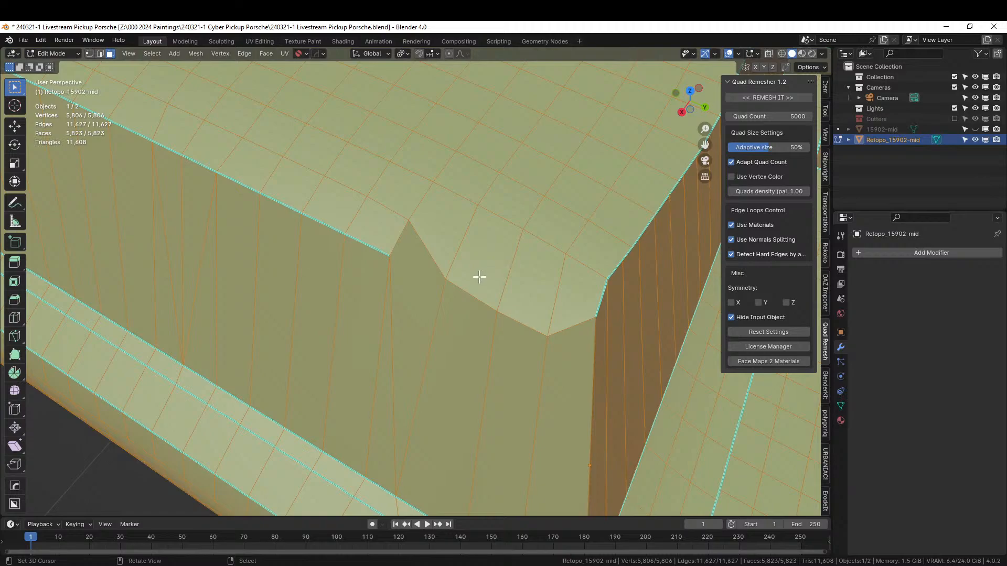
middle_click_drag(473, 285, 474, 310, "shift")
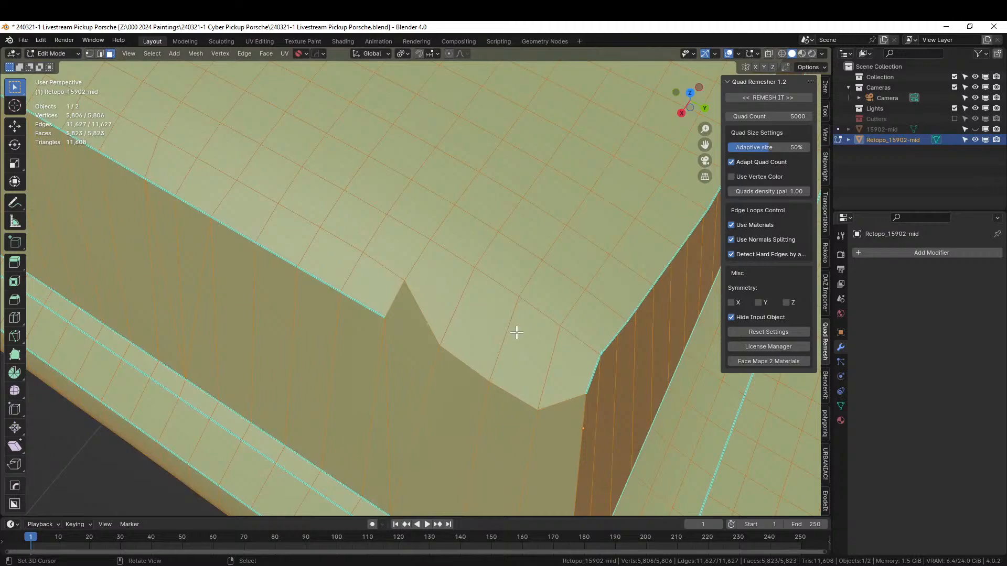
Knife-cut the roof faces from the notch's peak vertex straight to the cab's rear corner vertex.
key("k")
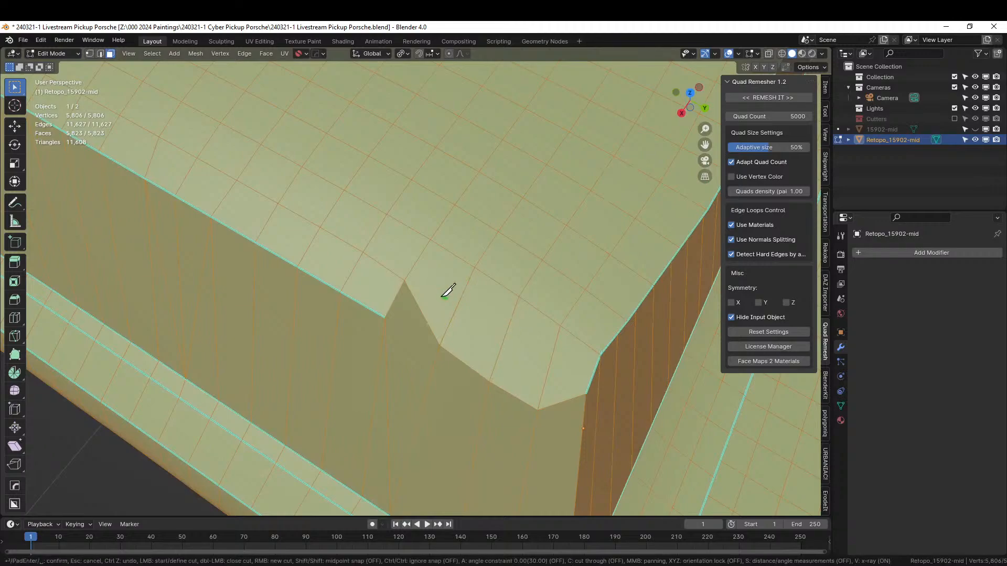
left_click(404, 281)
left_click(586, 394)
key("Return")
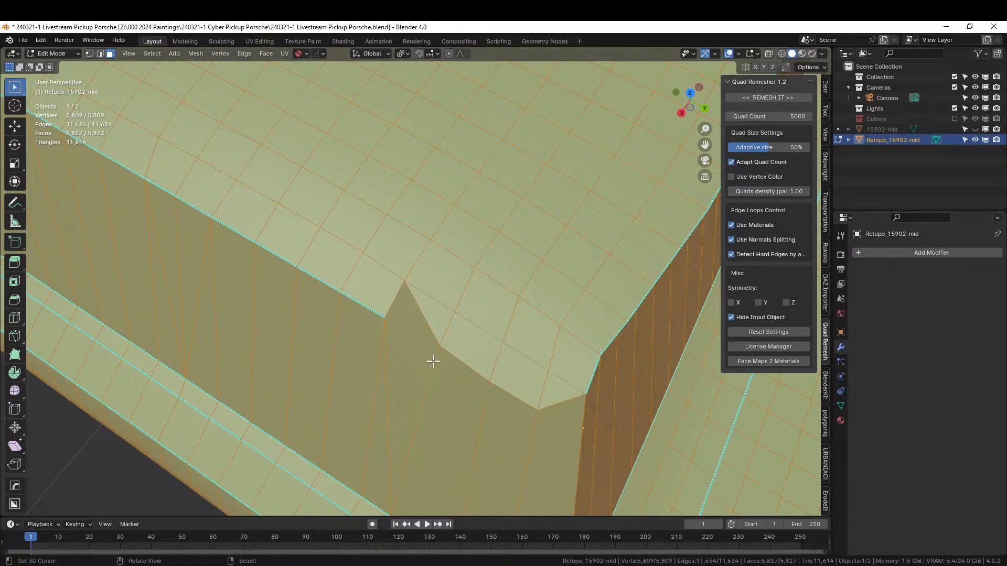
Knife-cut a new edge from the end of the sharp roof line to the adjacent vertex across the notch.
middle_click_drag(446, 358, 463, 329)
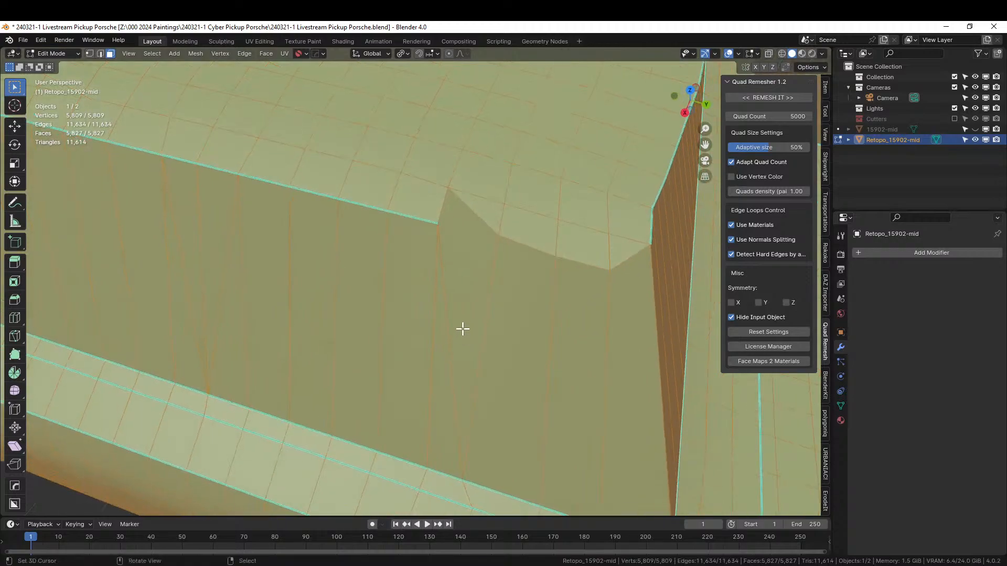
key("1")
left_click(438, 224)
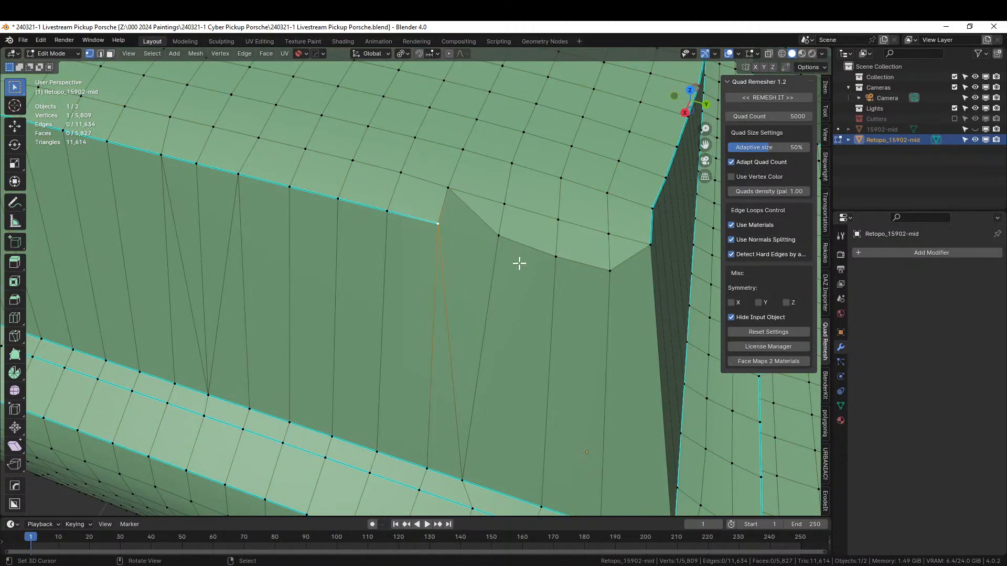
left_click(497, 236, "shift")
key("k")
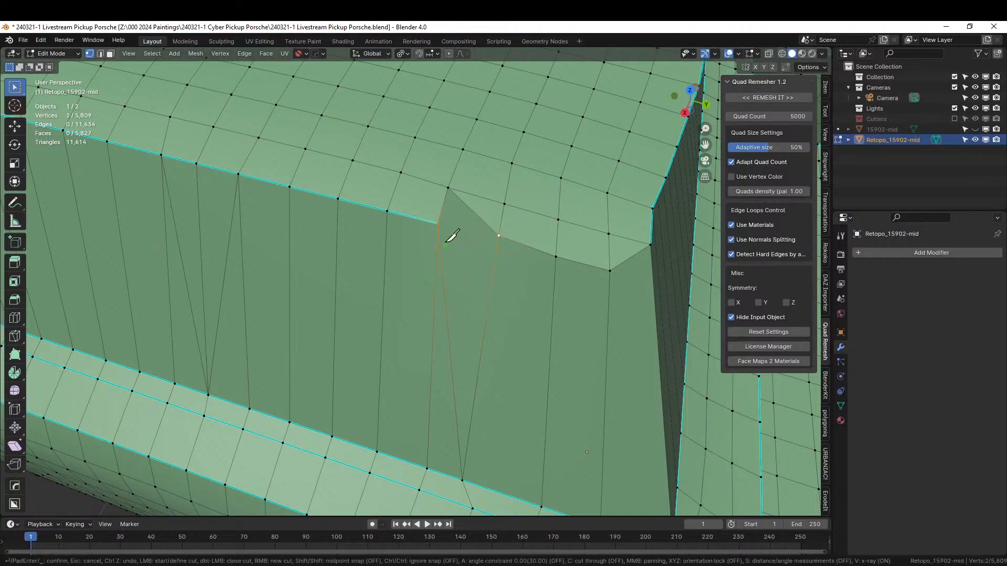
left_click(438, 224)
left_click(505, 231)
key("Return")
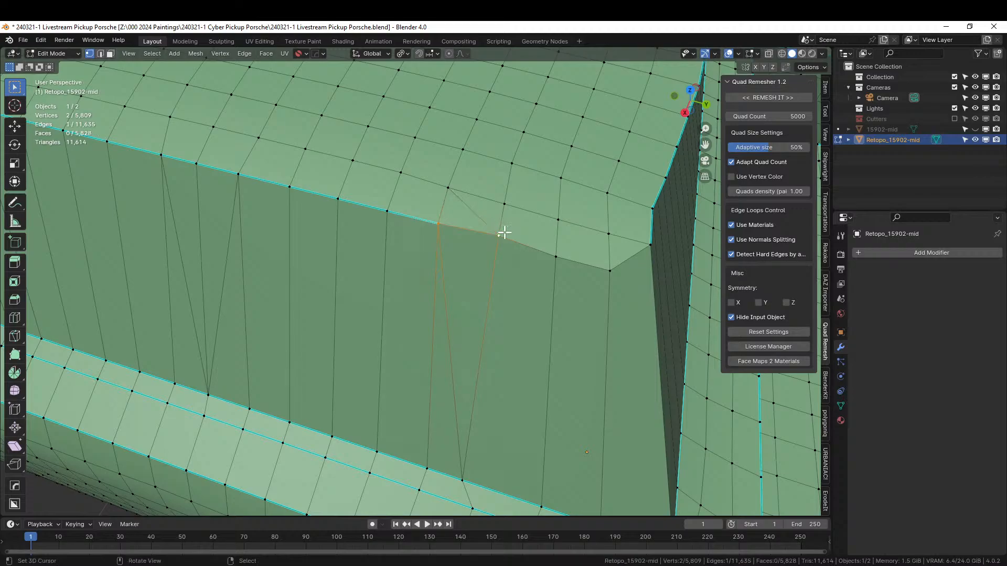
Dissolve the three surplus triangle edges on the side window and the stray edge at the rear roof notch.
scroll(459, 310, "down", 5)
middle_click_drag(456, 308, 459, 327)
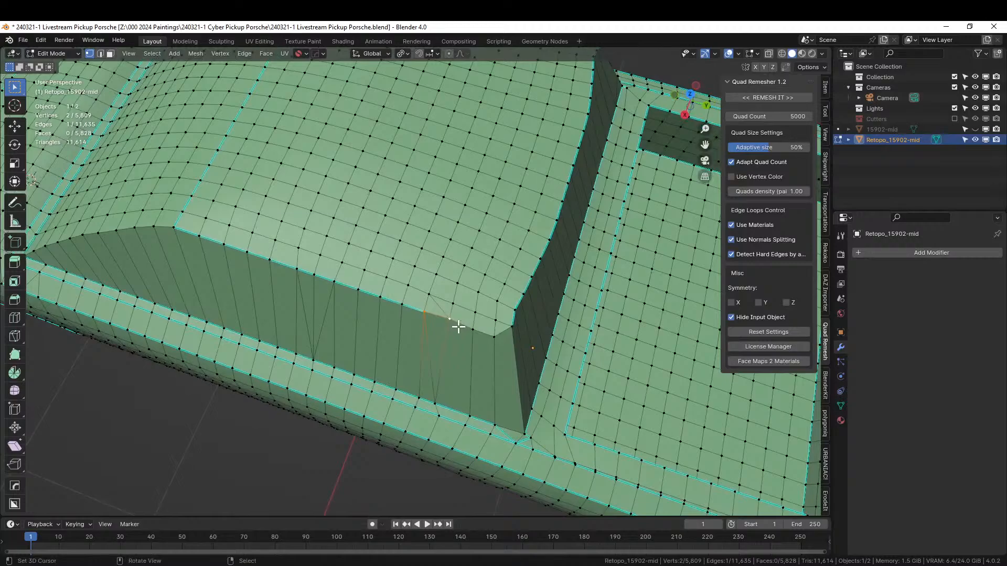
middle_click_drag(309, 330, 353, 302)
scroll(333, 337, "up", 3)
key("2")
right_click(357, 297)
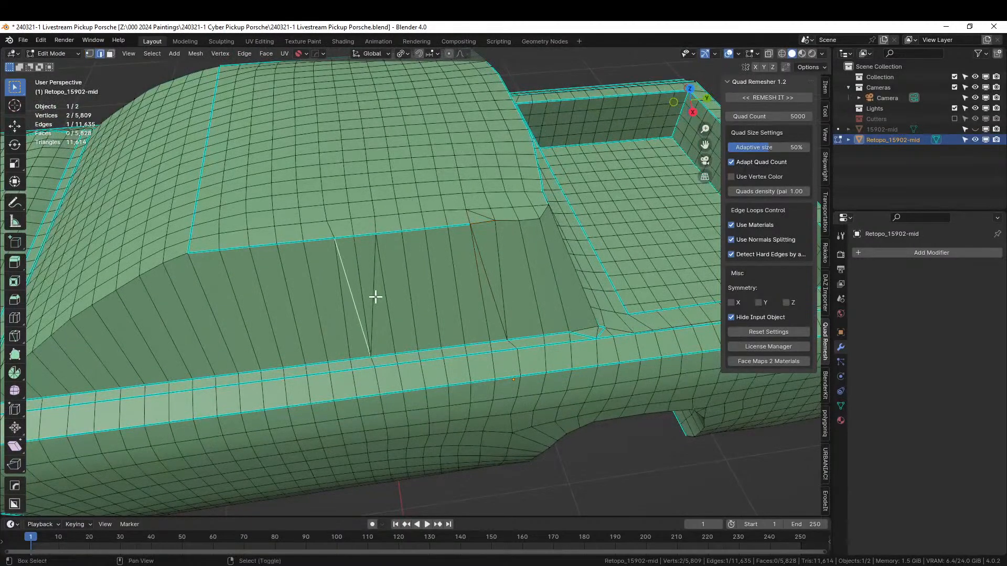
right_click(375, 294, "shift")
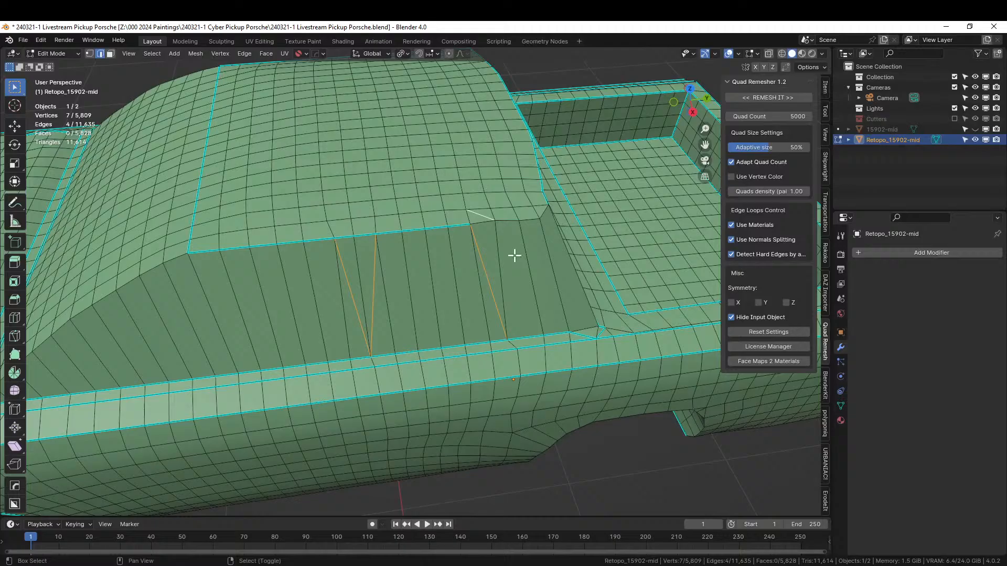
key("ctrl+x")
Examine the remeshed topology along the body side and around the front wheel arch.
middle_click_drag(515, 257, 557, 263)
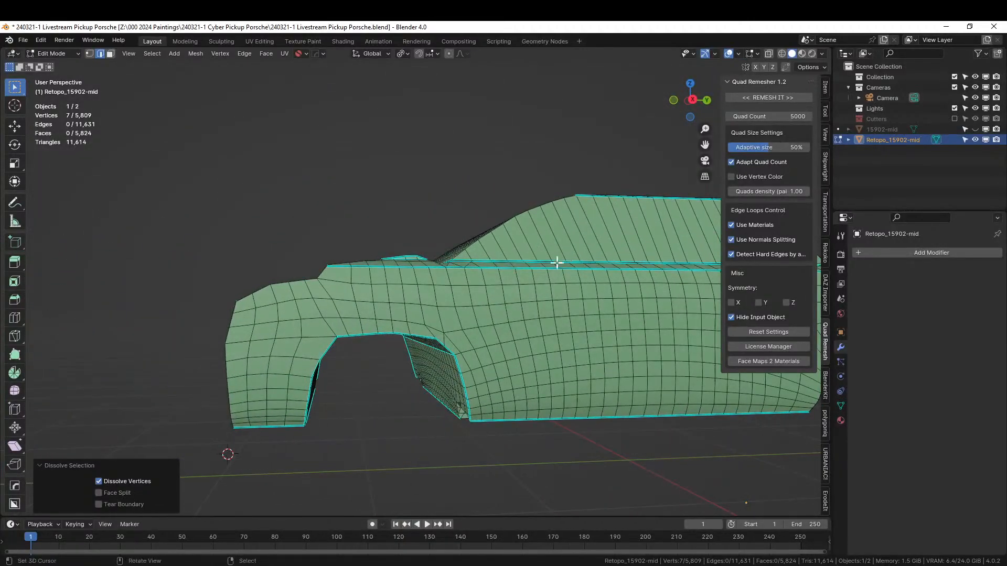
scroll(440, 288, "up", 5)
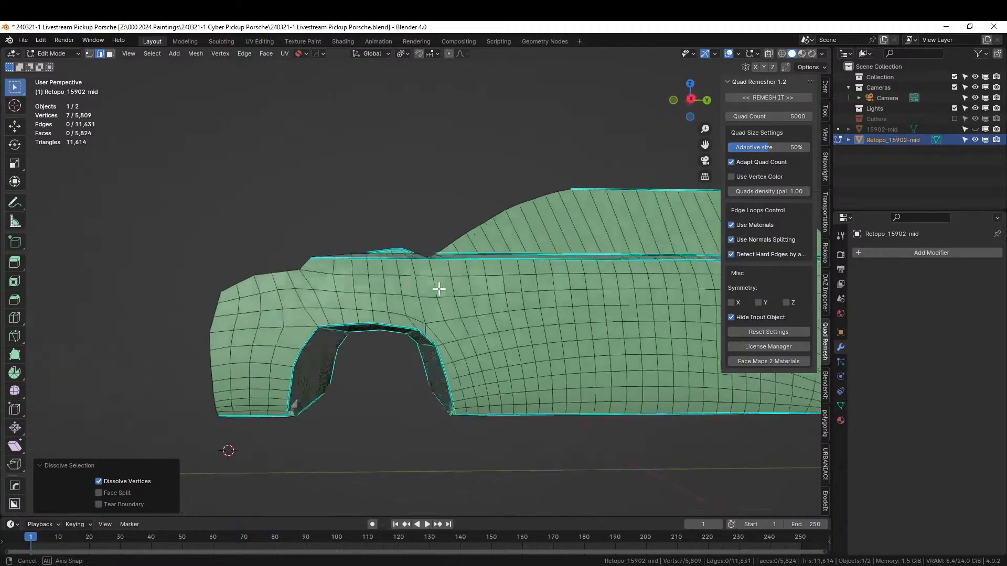
mouse_move(394, 298)
middle_mouse_down()
mouse_move(404, 275)
mouse_move(391, 303)
middle_mouse_up()
scroll(418, 341, "down", 5)
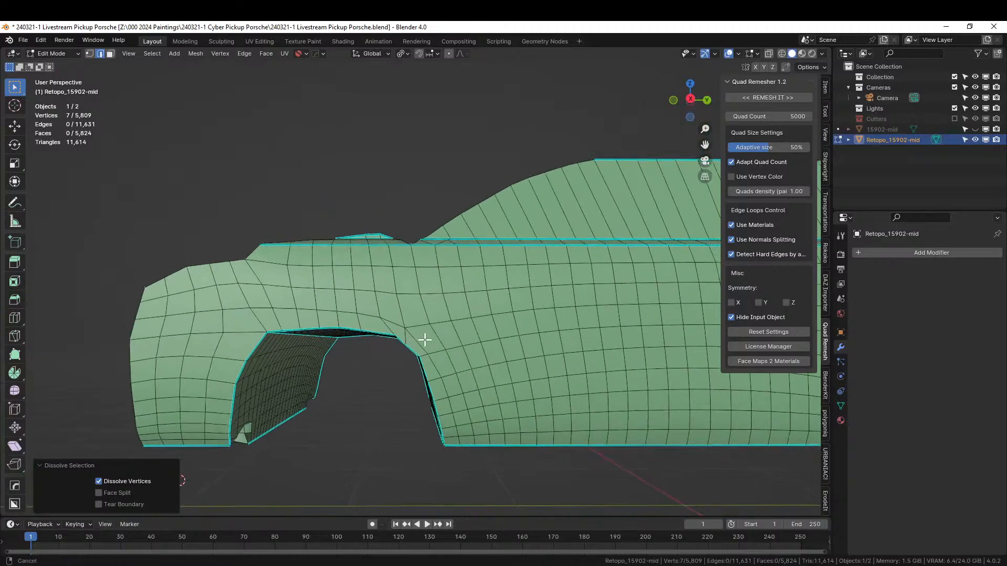
middle_click_drag(357, 321, 398, 332)
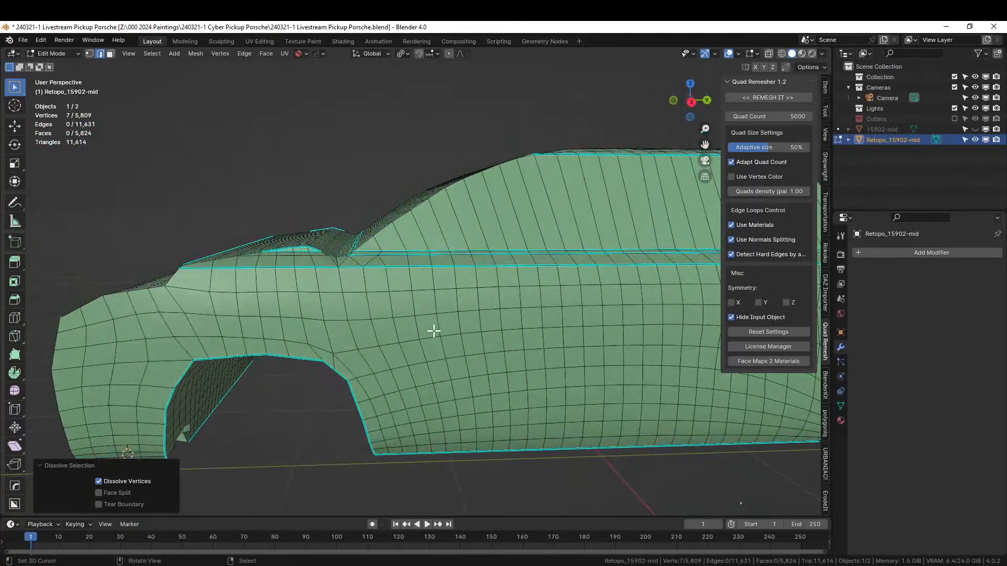
middle_click_drag(500, 372, 473, 405)
Sharpen the remeshed body with HardOps at 30° sharpness and check the marked edges in Edit Mode.
key("Tab")
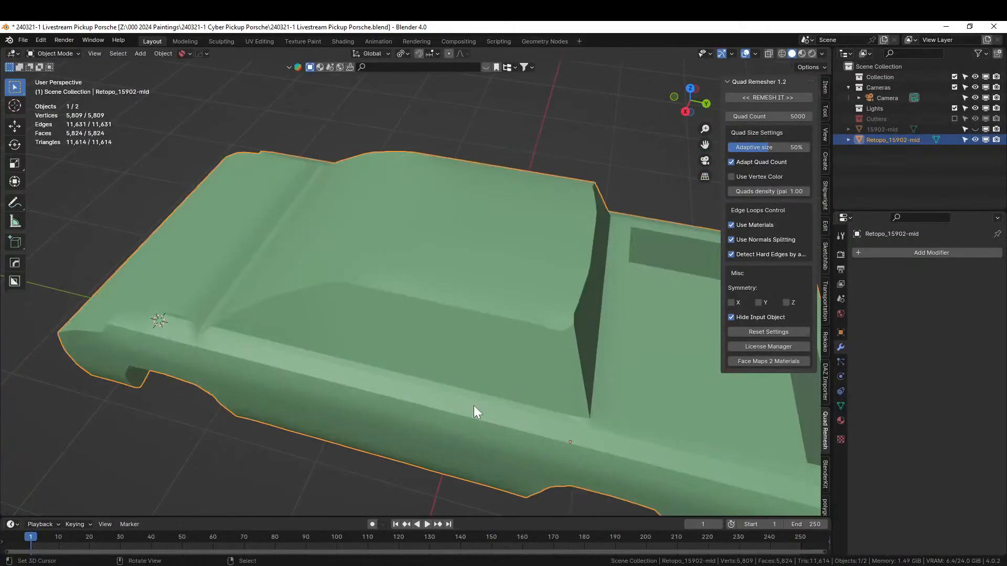
right_click(473, 393)
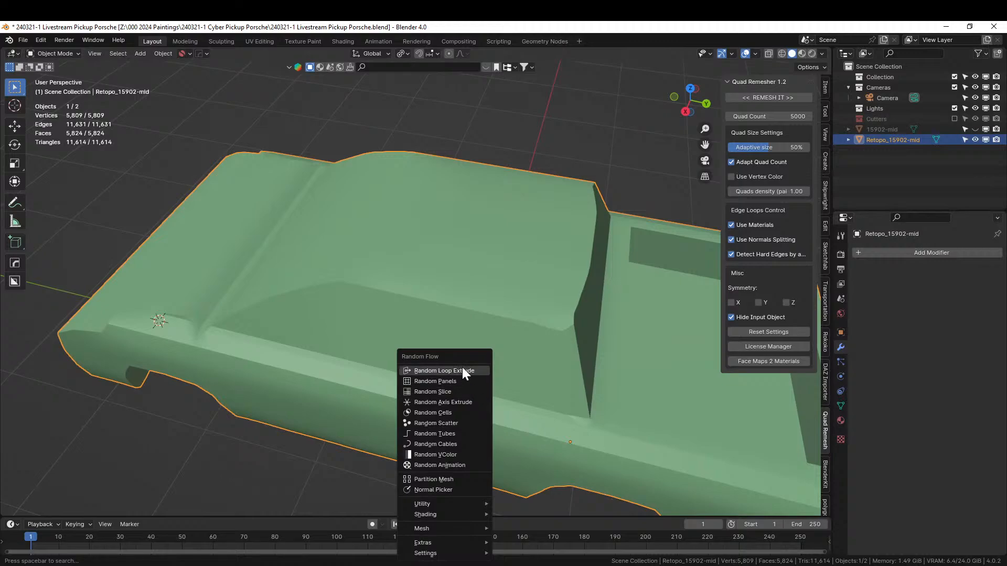
key("q")
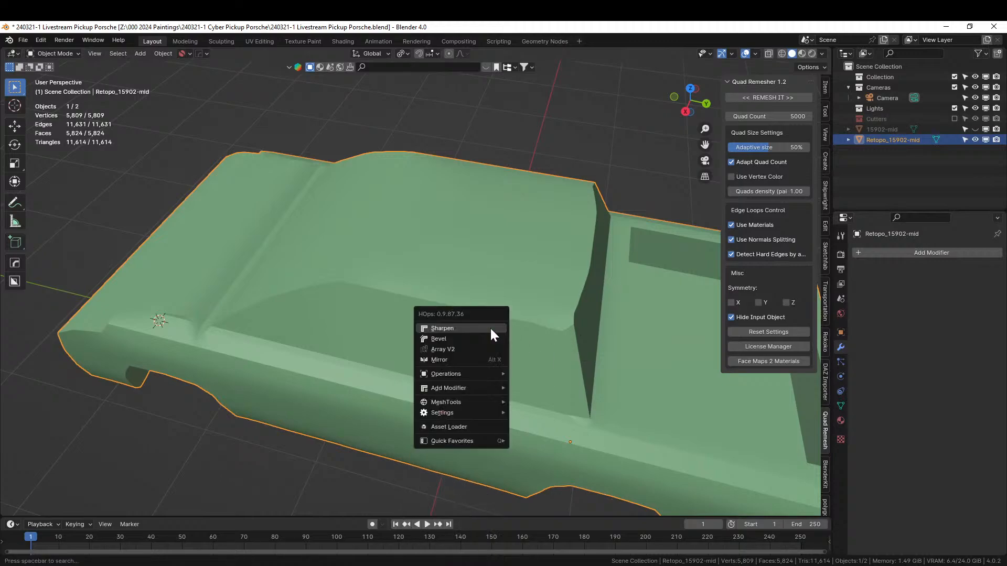
left_click(491, 329)
key("Tab")
middle_click_drag(490, 330, 517, 406)
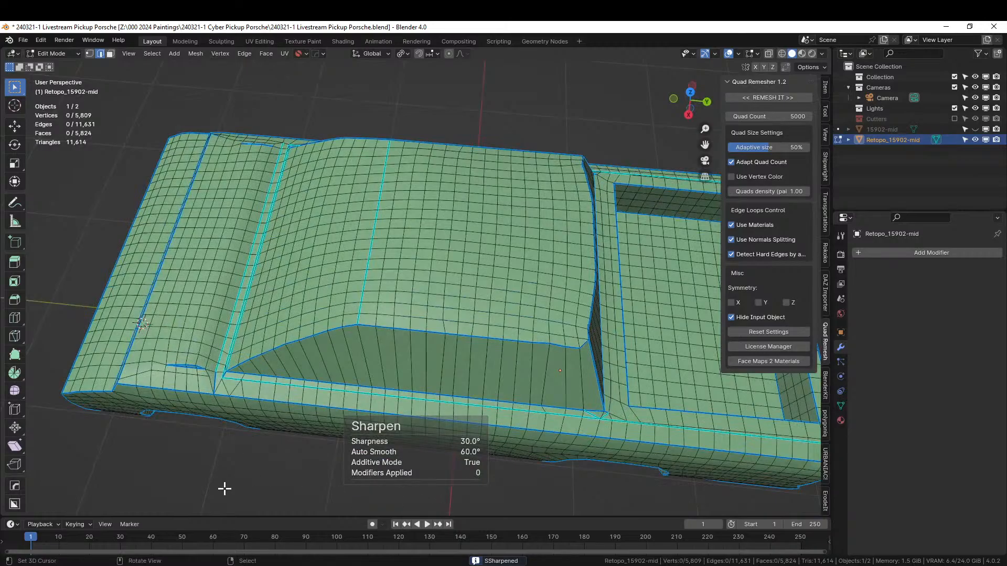
middle_click_drag(225, 488, 331, 445)
scroll(430, 428, "down", 2)
Mirror the remeshed body across X with bisect, reopen it in Edit Mode, and save the file.
key("Tab")
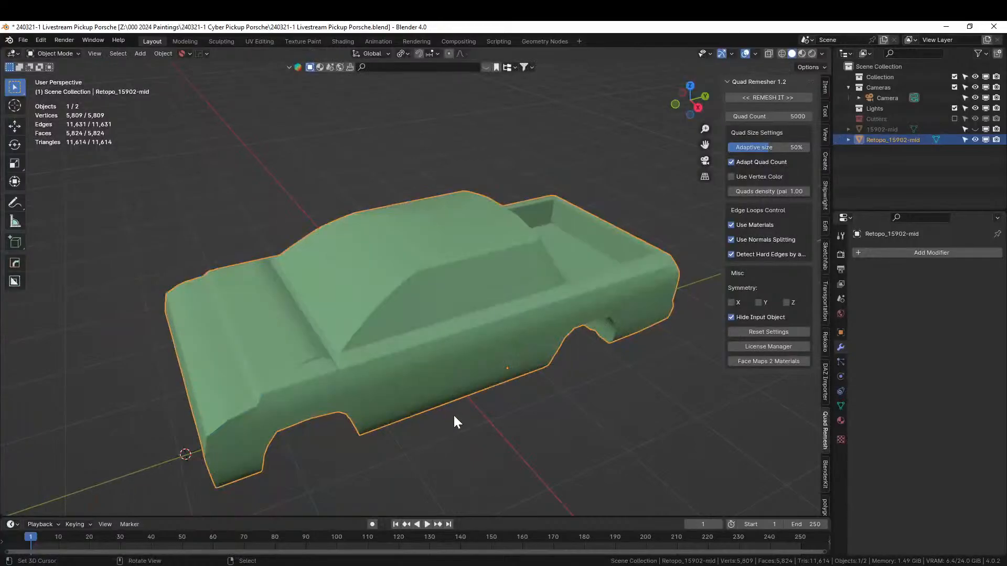
key("alt+x")
left_click(559, 413)
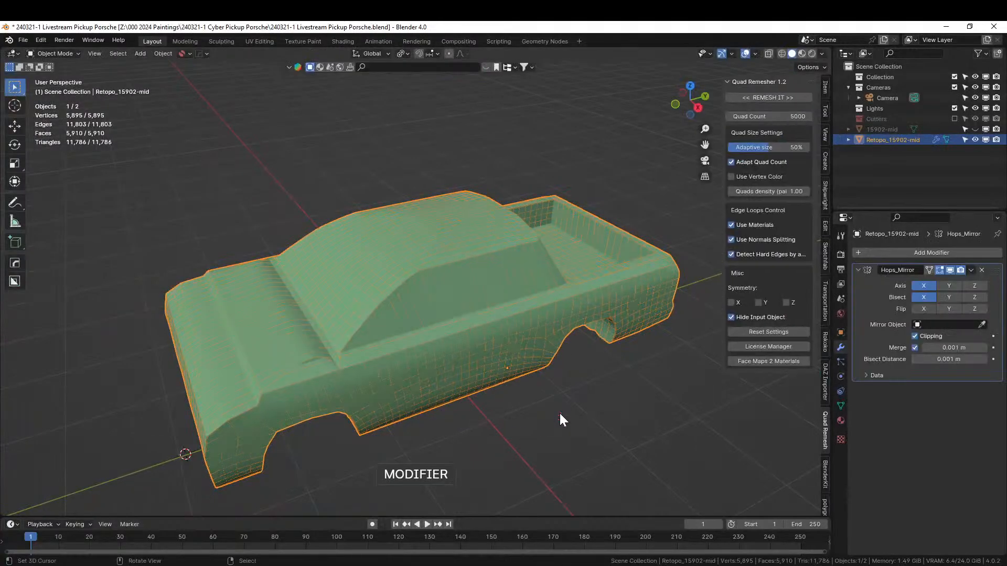
middle_click_drag(559, 411, 591, 423)
scroll(469, 391, "up", 3)
middle_click_drag(468, 392, 408, 382)
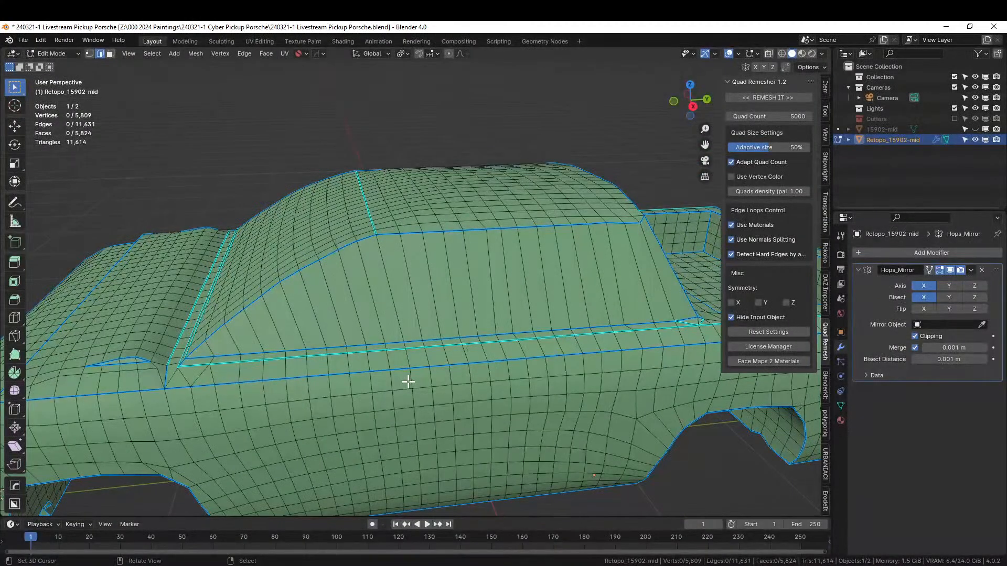
key("ctrl+s")
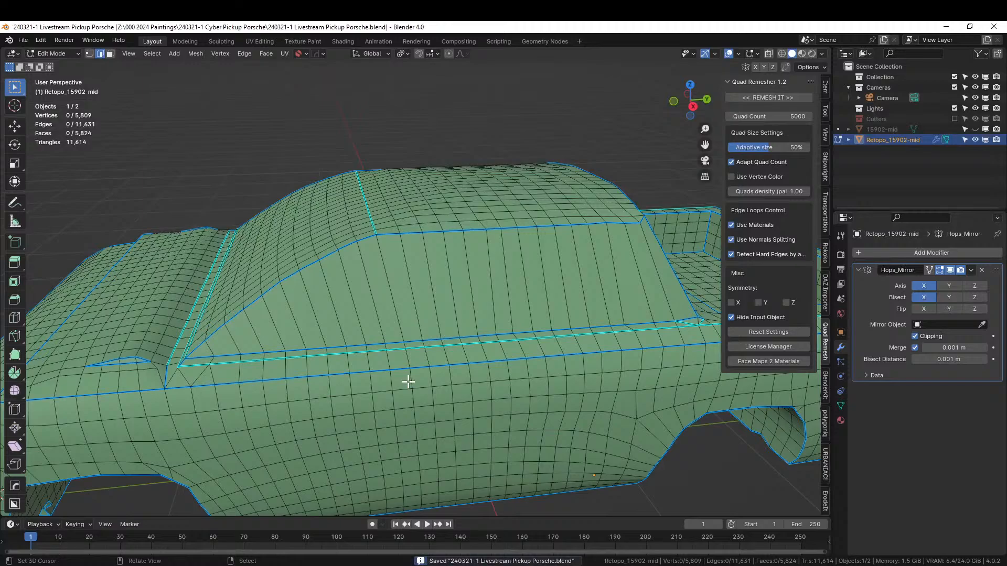
Examine the body's edge flow and side window in the right and front orthographic views.
key("KP_3")
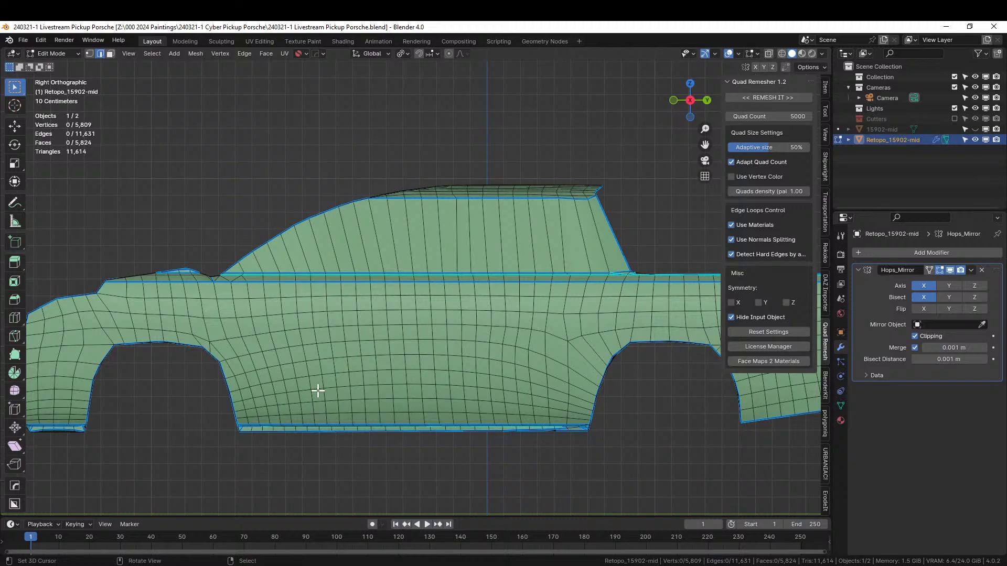
scroll(318, 391, "up", 1)
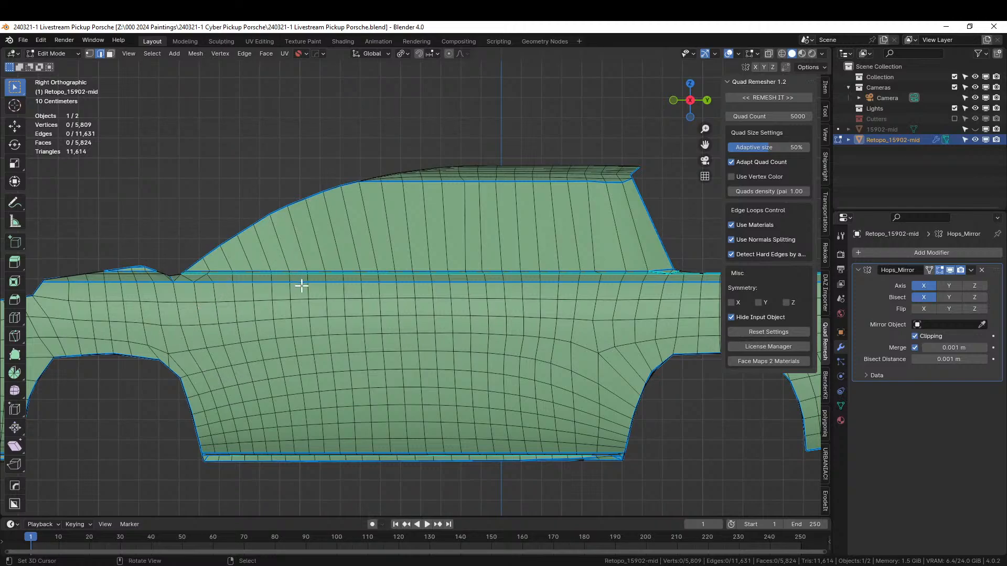
middle_click_drag(302, 285, 276, 338)
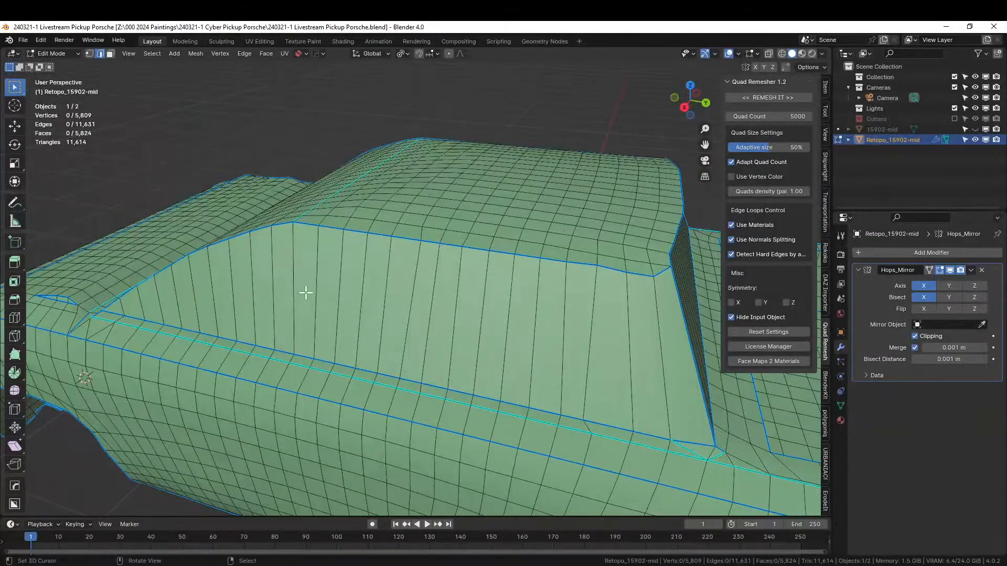
key("KP_1")
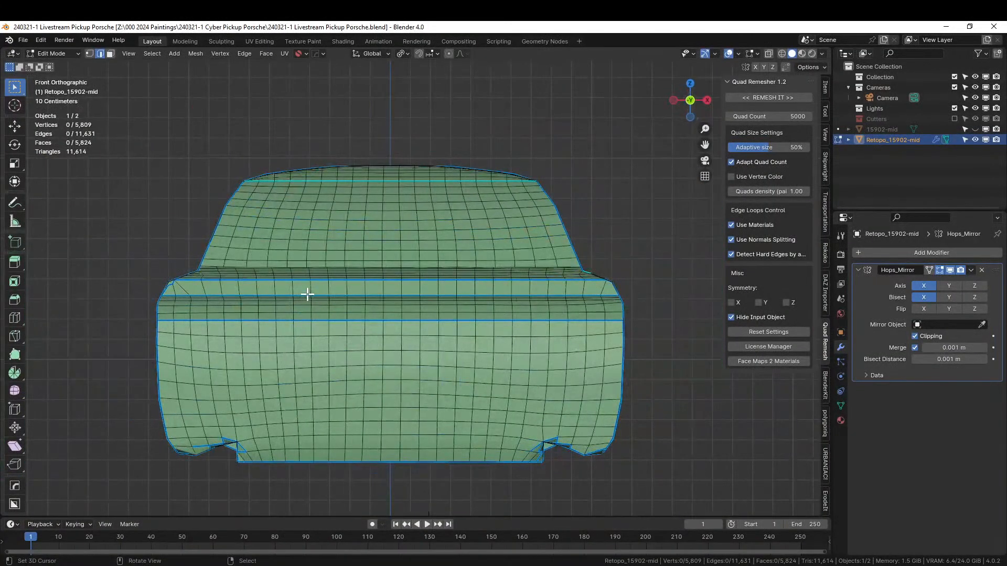
Knife a cut-through line locked to the Y axis across the cabin just above the beltline, from windshield edge to rear edge.
key("KP_3")
middle_click_drag(303, 299, 214, 356, "shift")
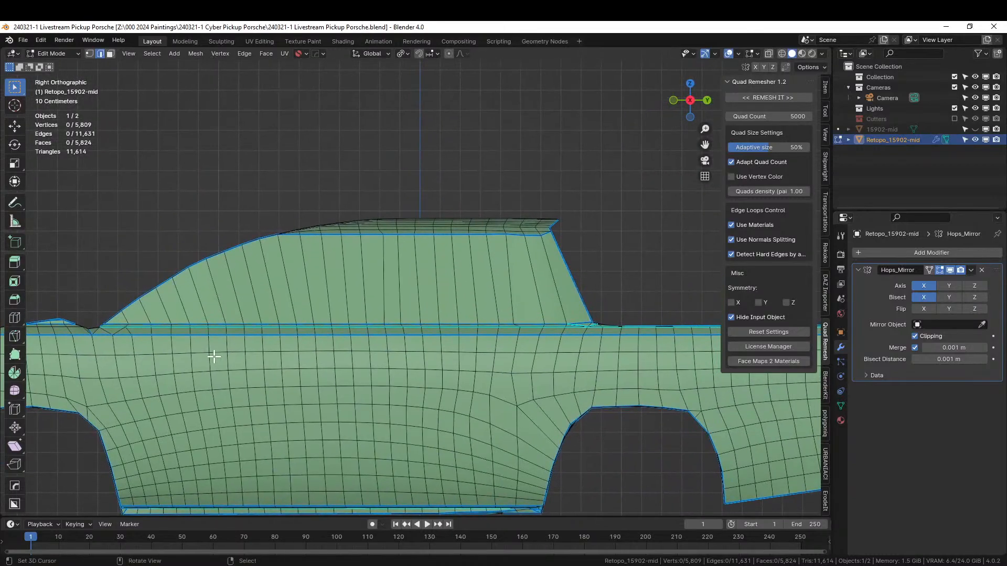
key("k")
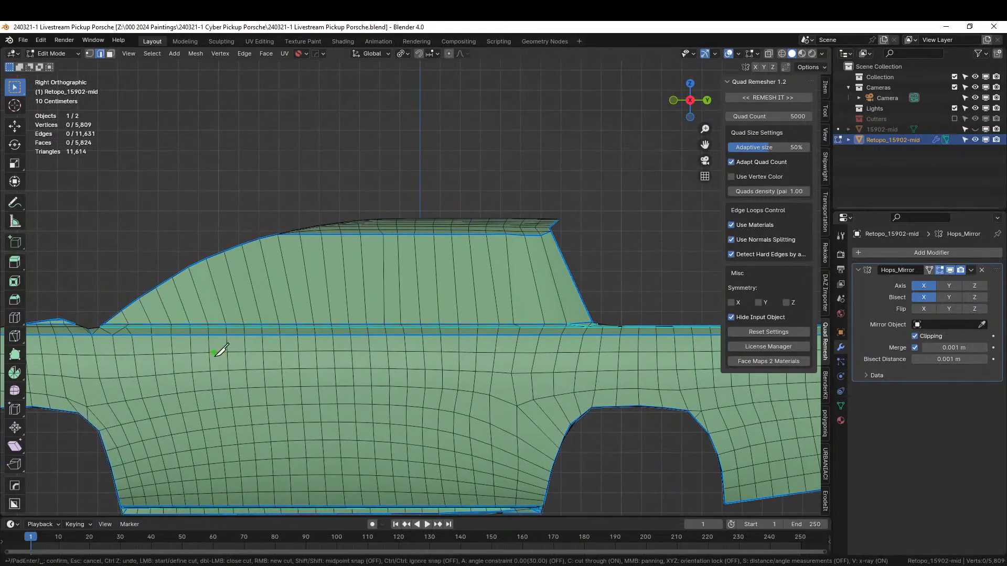
key("y")
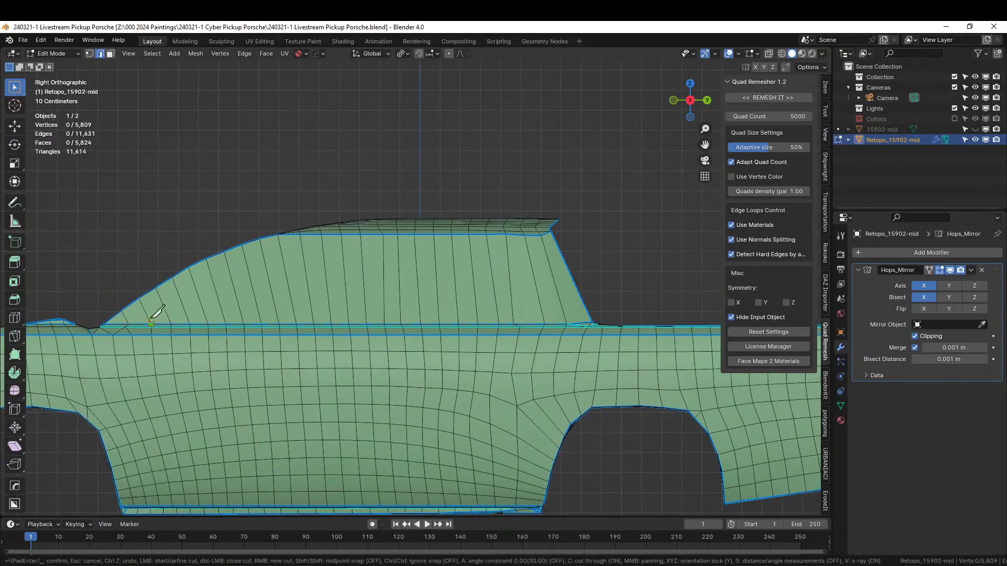
left_click(121, 310)
left_click(590, 311)
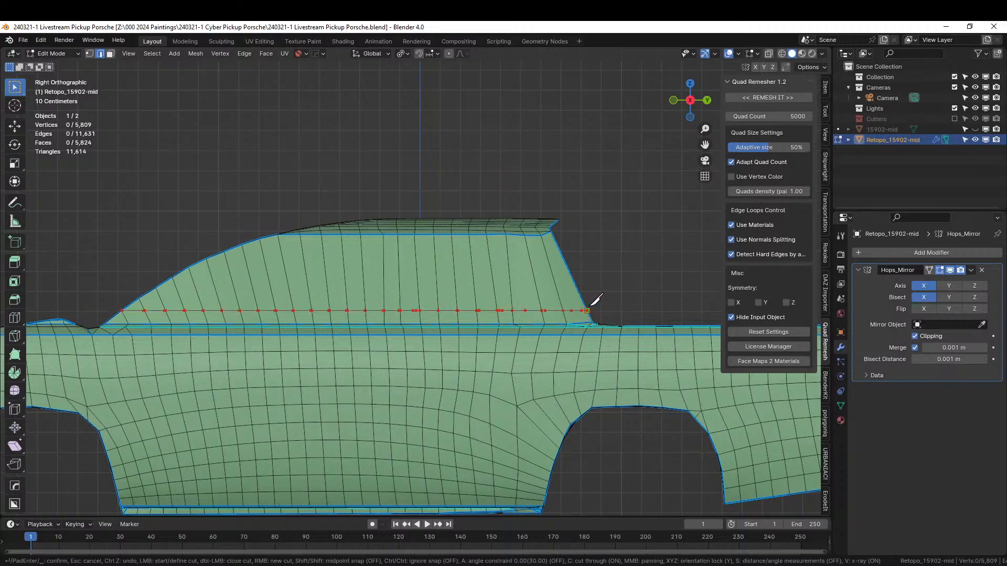
key("Return")
middle_click_drag(589, 304, 567, 314)
key("KP_3")
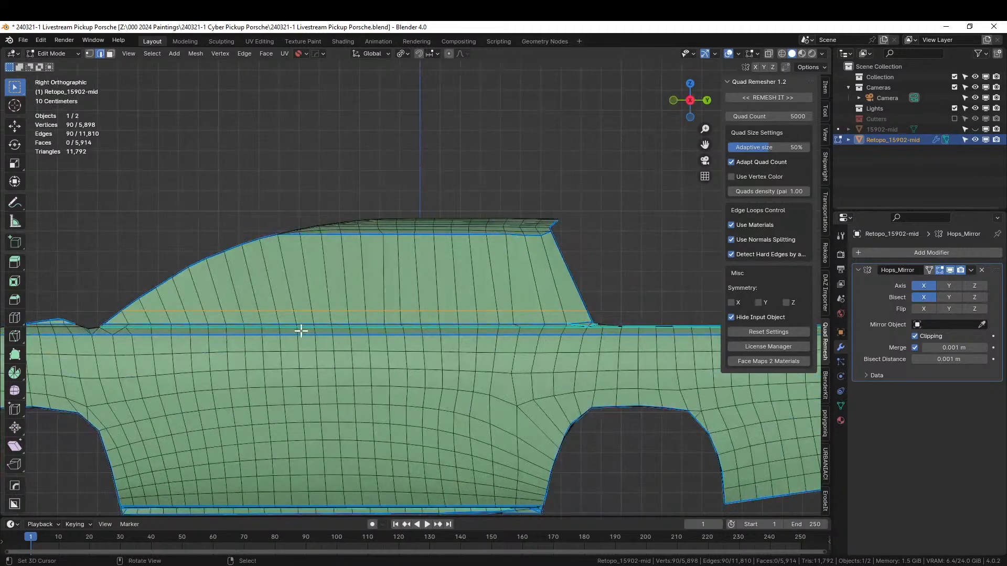
Knife two more Y-locked cut-through lines across the cabin, evenly spaced above the lowest cut.
key("k")
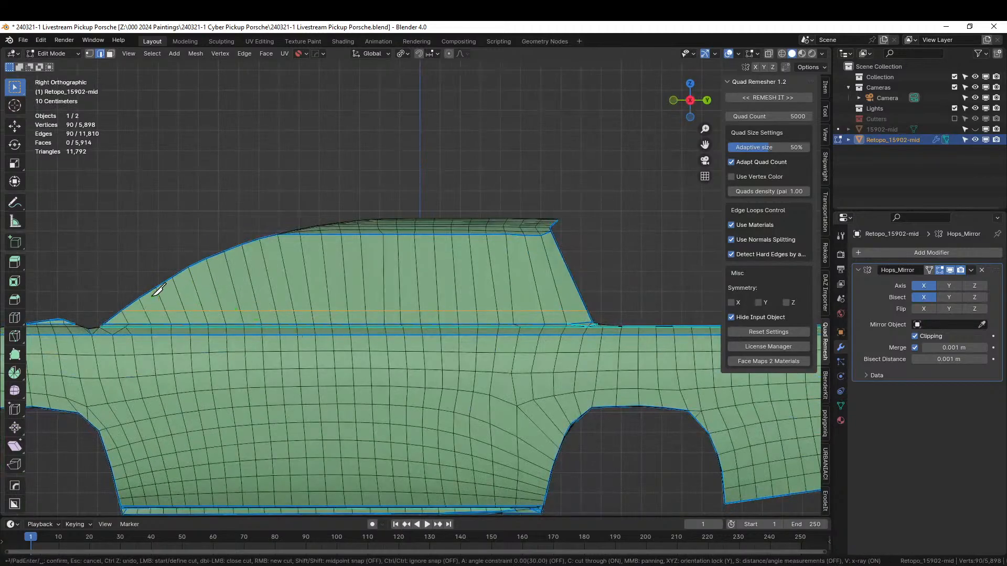
left_click(138, 298)
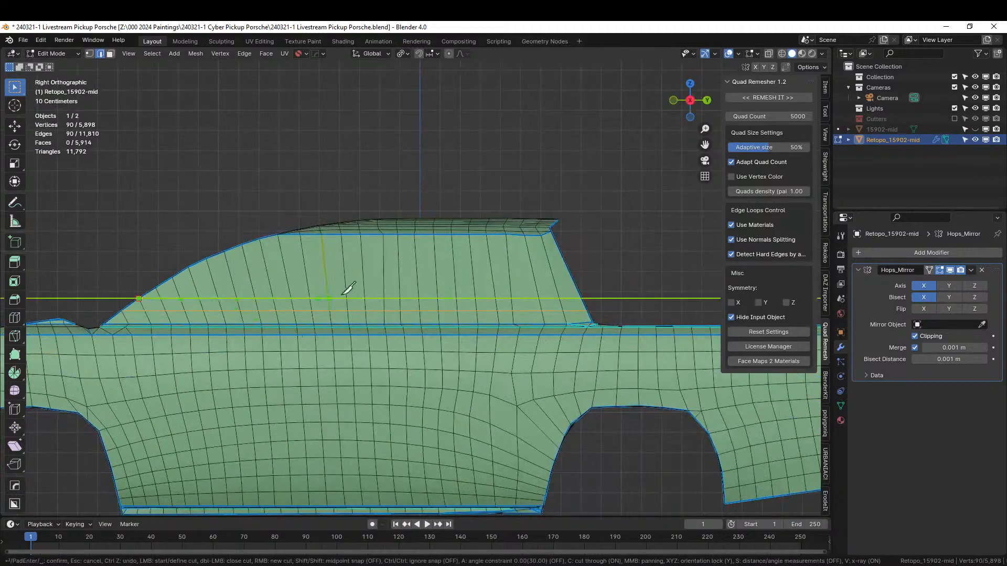
left_click(578, 292)
key("Return")
key("k")
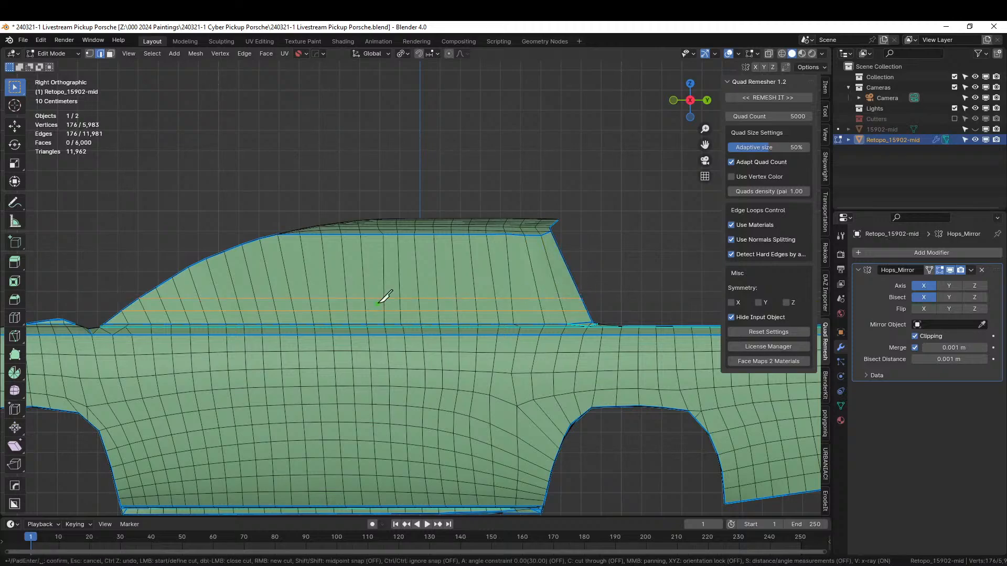
left_click(156, 288)
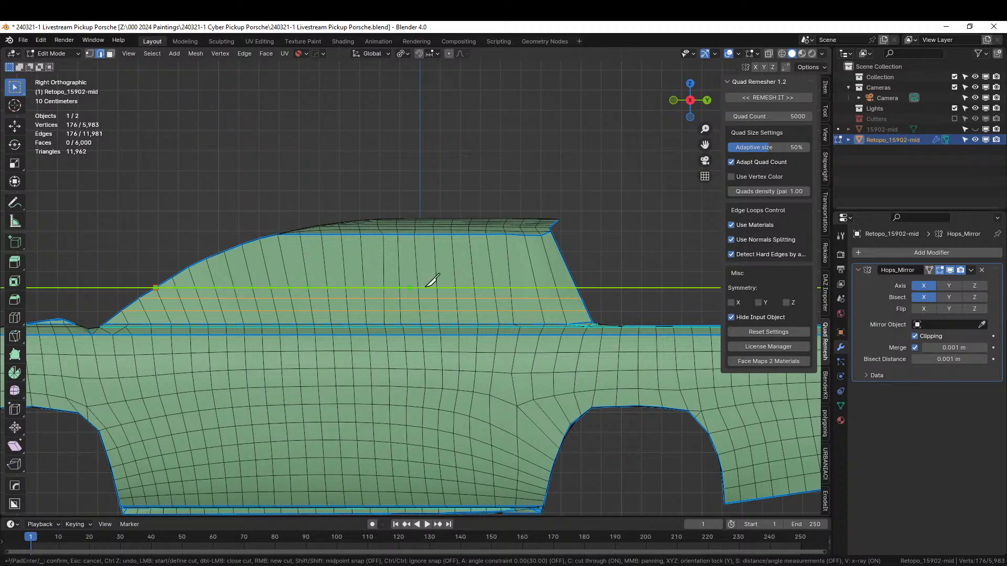
left_click(575, 287)
key("Return")
Add a fourth Y-locked cut-through knife line across the cabin, starting from the next vertex up the windshield edge.
key("k")
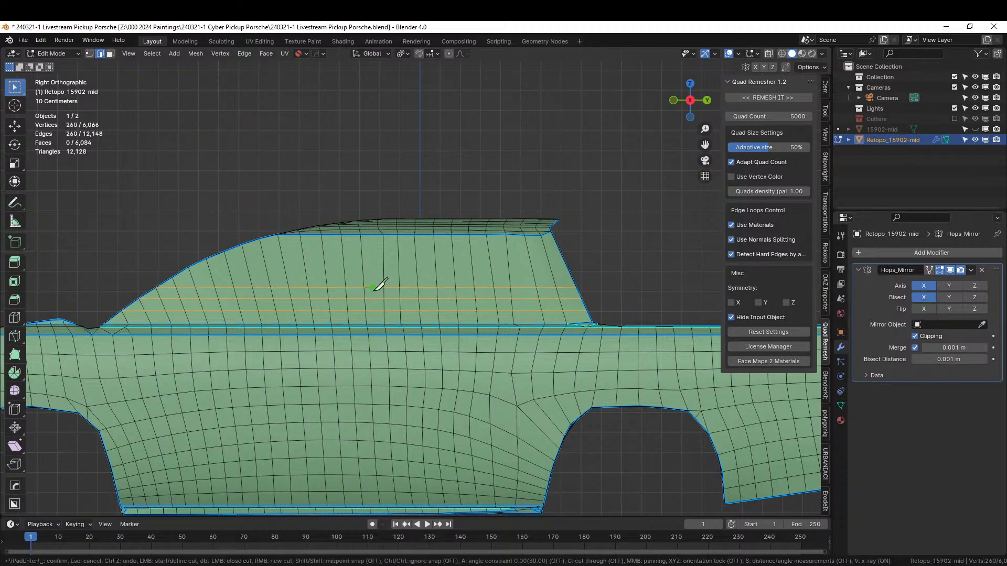
key("c")
key("y")
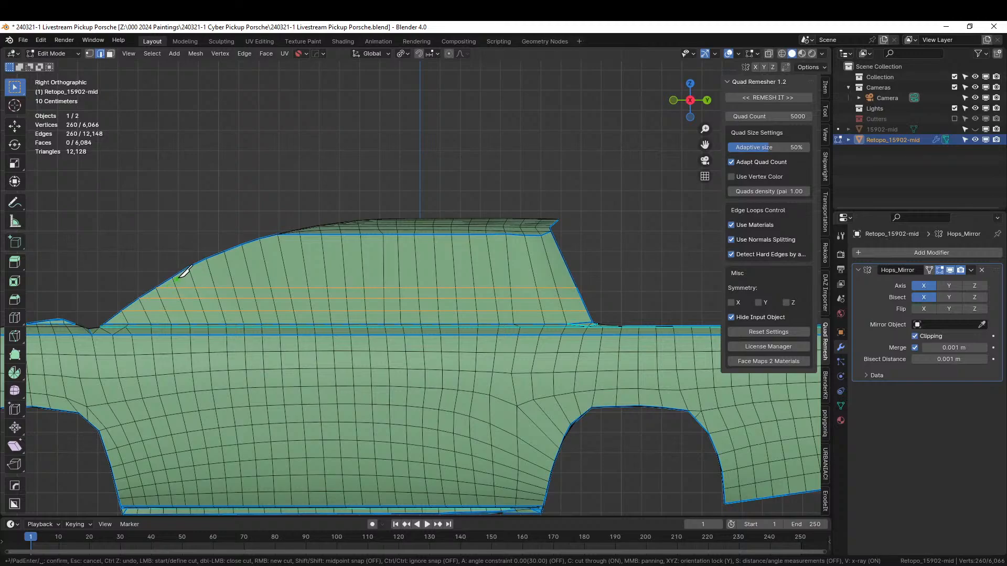
left_click(174, 277)
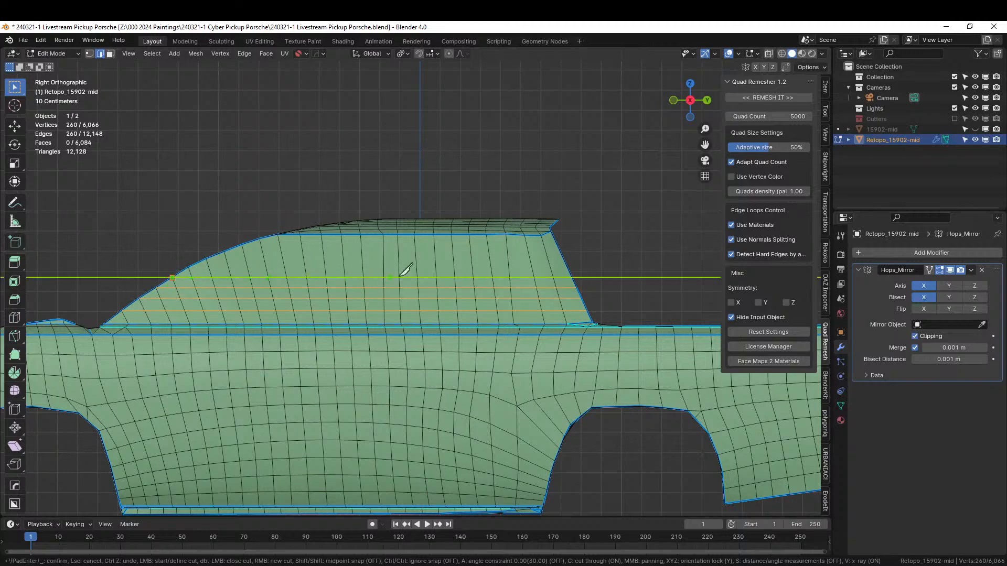
left_click(573, 278)
key("Return")
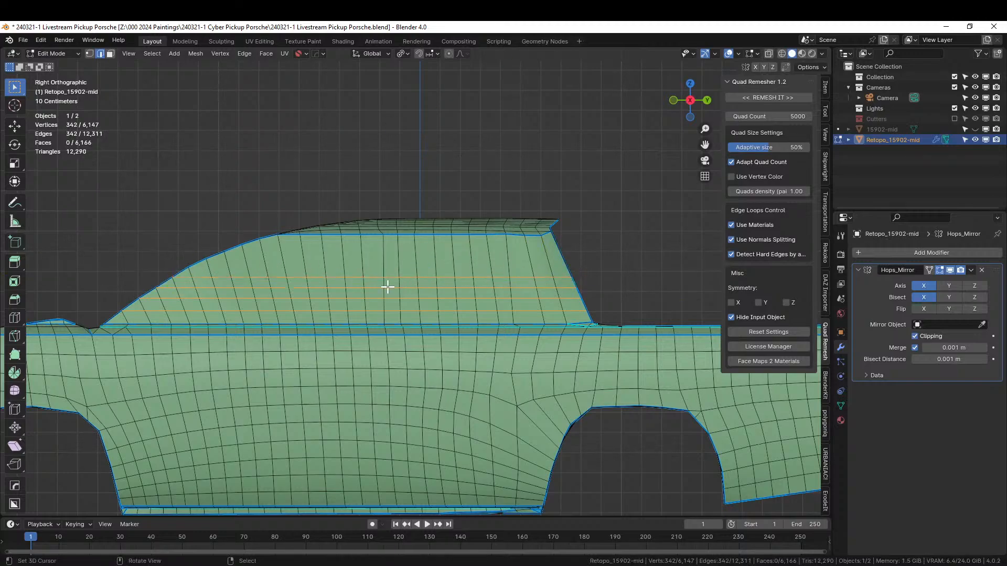
Add a fifth Y-locked cut-through knife line across the middle of the side window area.
key("k")
key("c")
key("y")
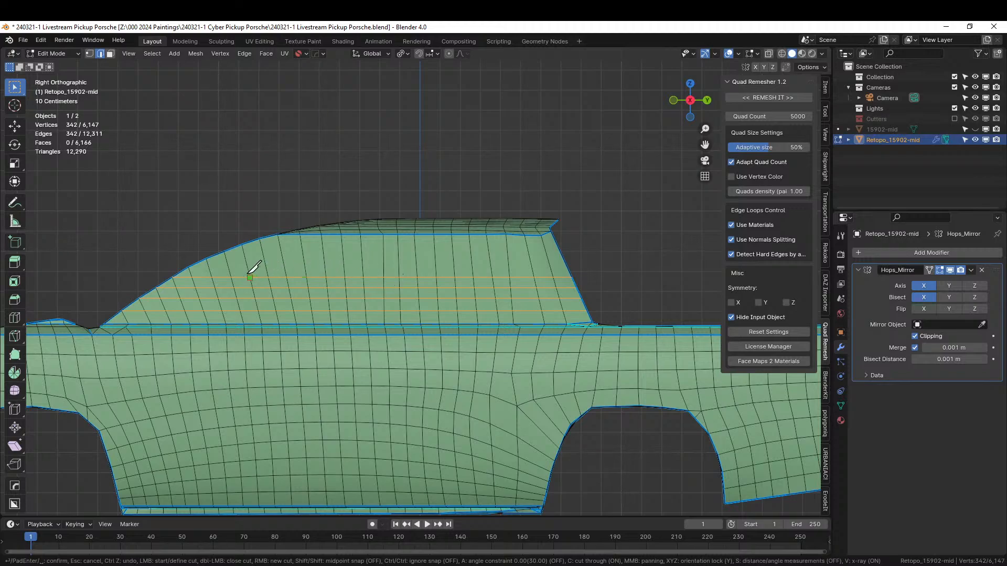
left_click(189, 267)
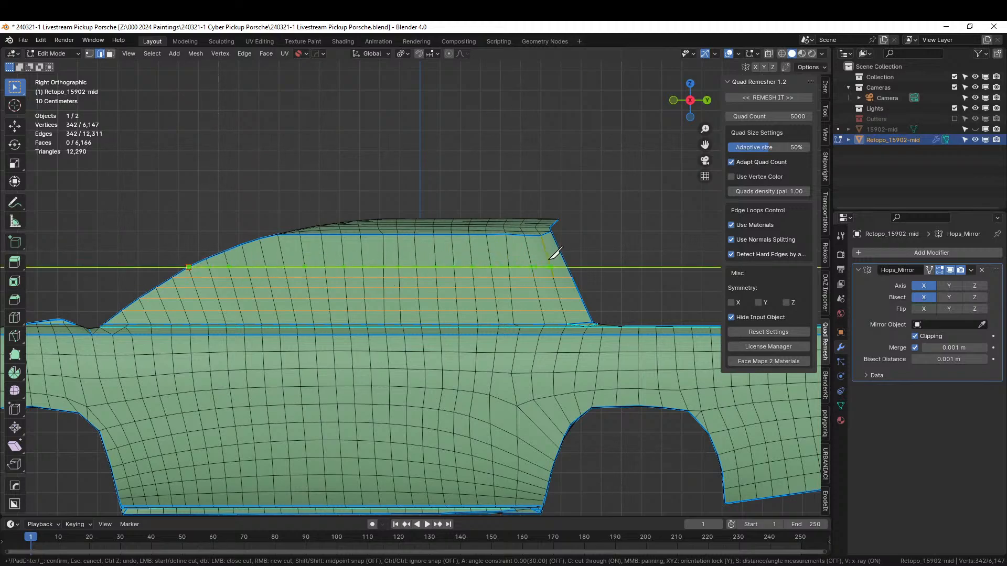
left_click(567, 267)
key("Return")
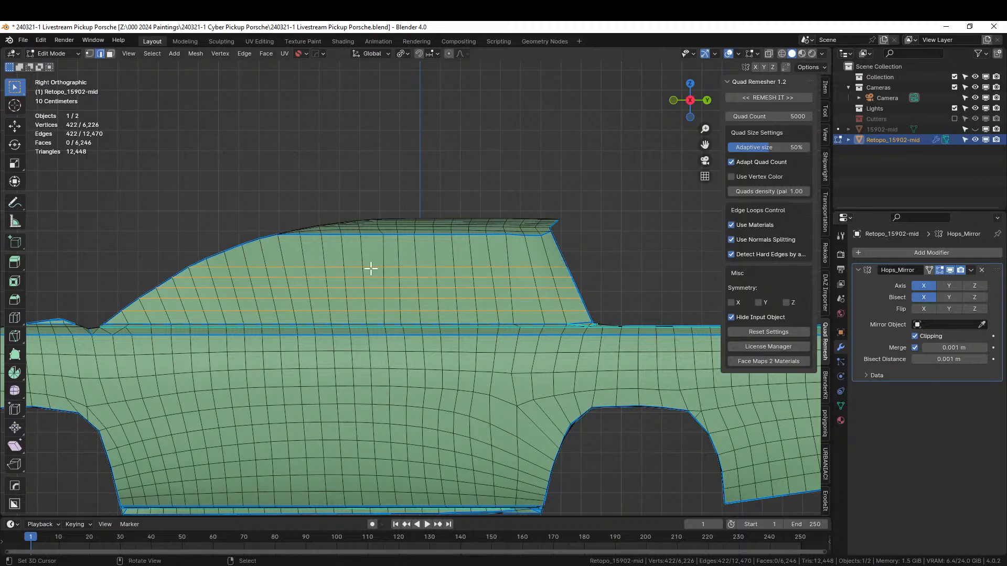
Add a sixth Y-locked cut-through knife line across the cabin, above the middle of the side window.
key("k")
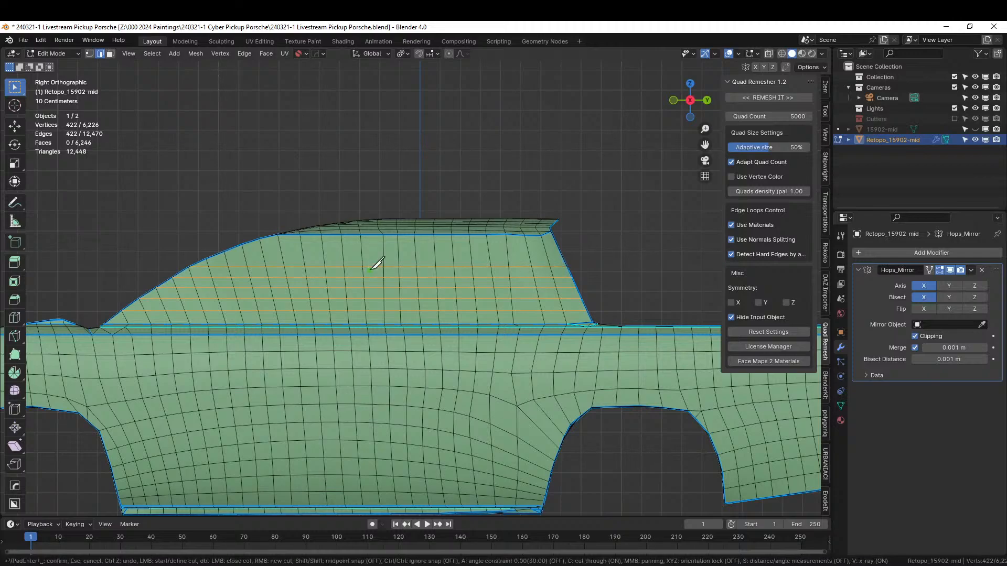
left_click(206, 259)
key("y")
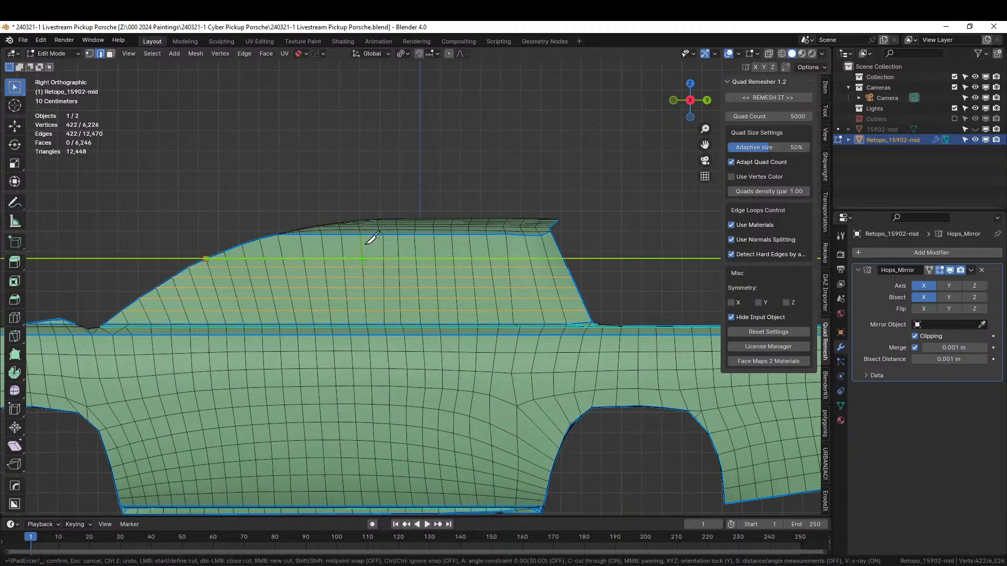
left_click(569, 247)
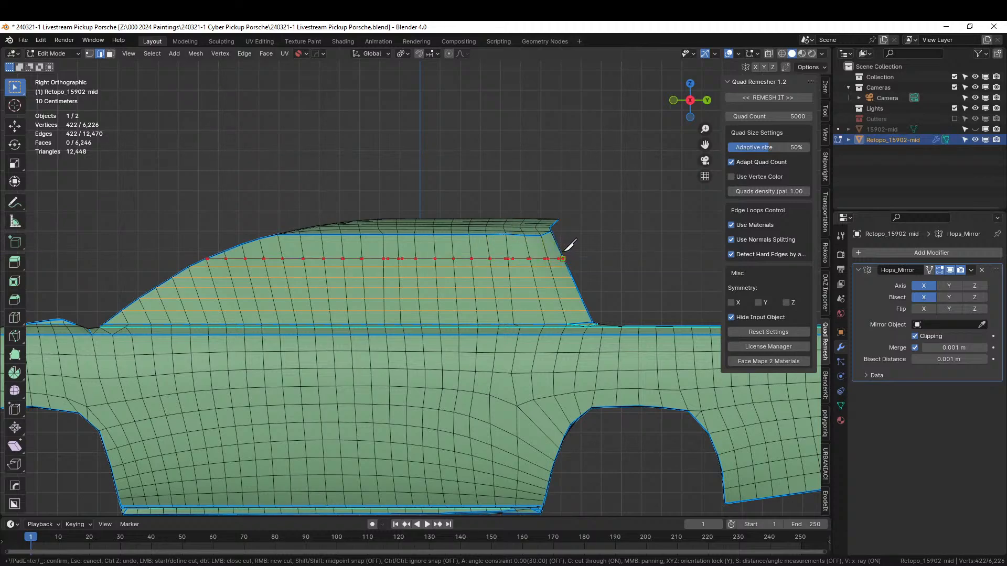
key("Return")
Add a seventh Y-locked cut-through knife line across the upper side window area.
key("k")
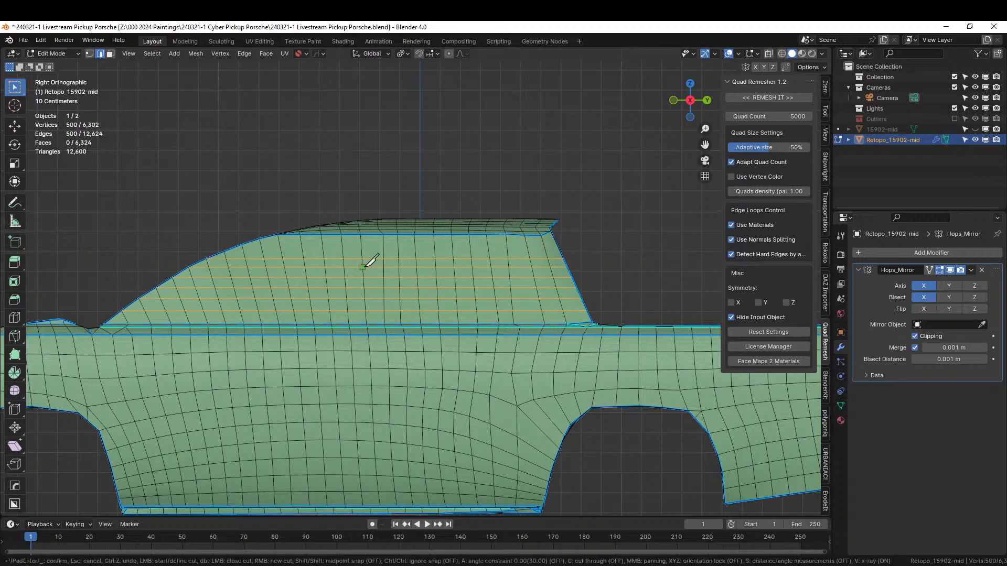
key("c")
key("y")
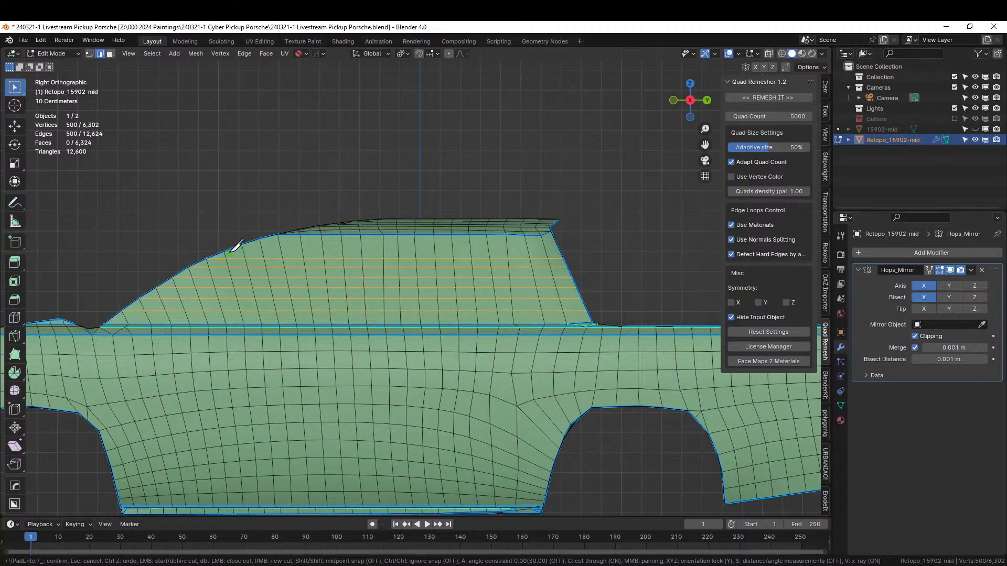
left_click(225, 251)
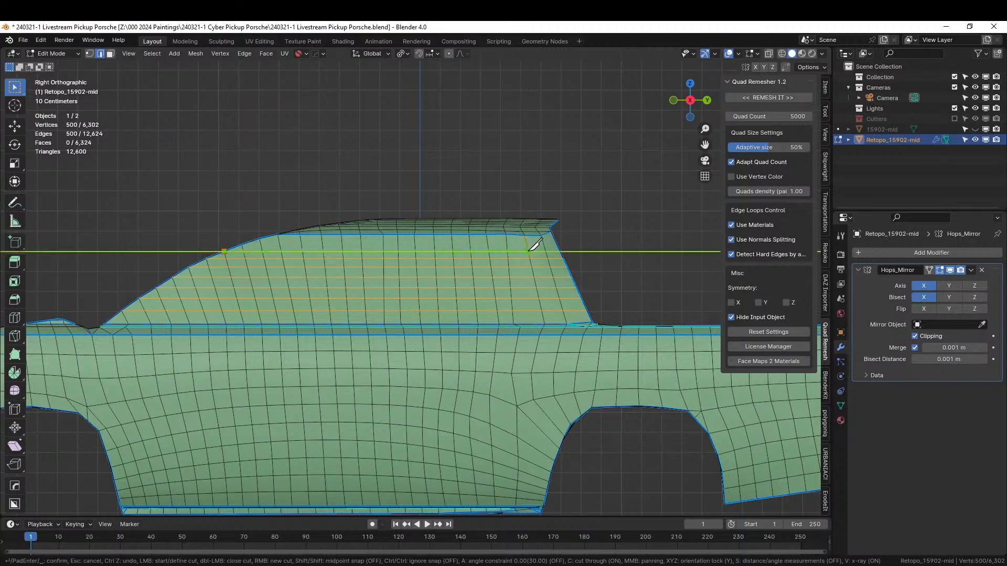
left_click(560, 250)
key("Return")
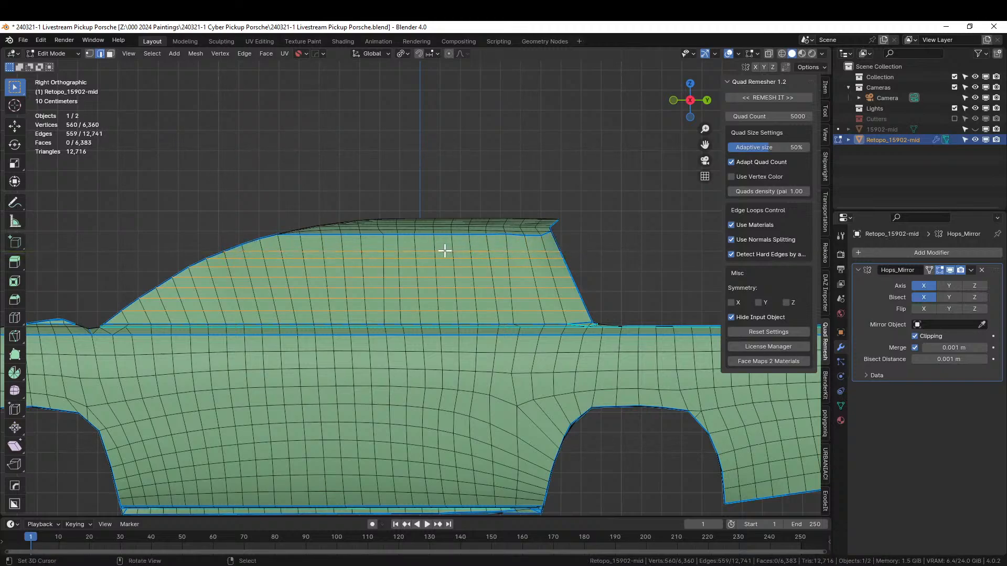
key("k")
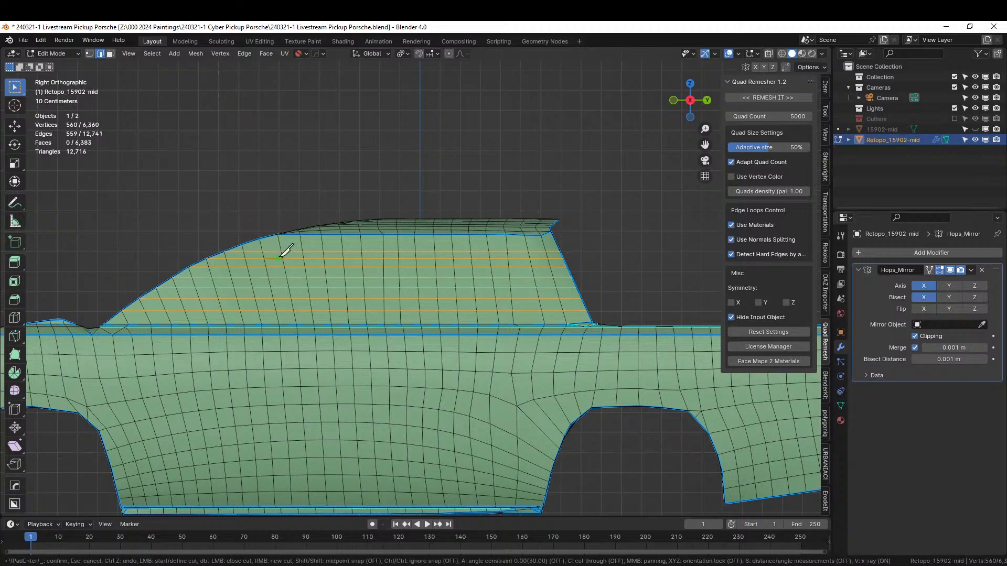
key("c")
key("y")
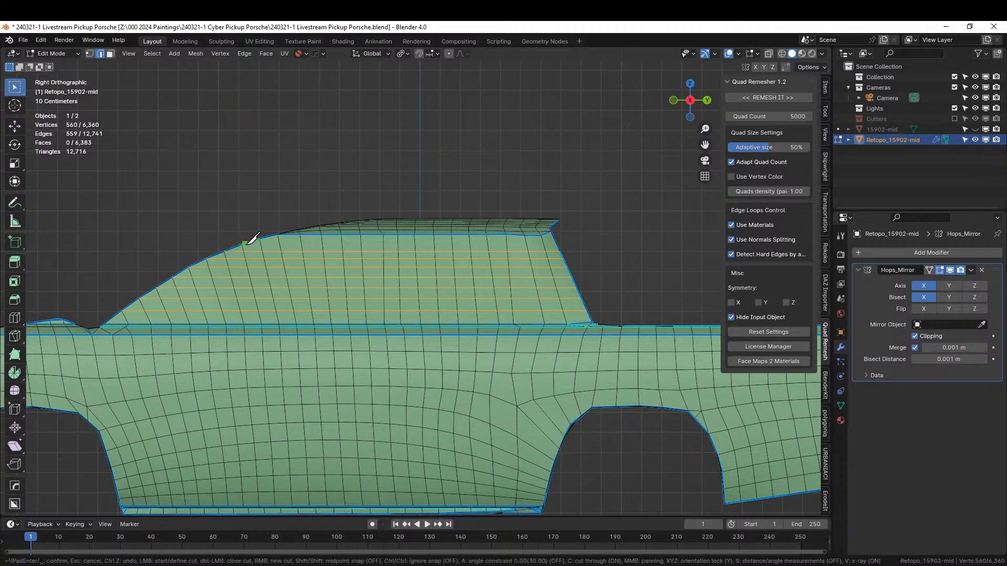
key("Escape")
Knife an eighth horizontal cut-through line across the cabin, between the topmost cut and the roof edge.
scroll(317, 250, "up", 2)
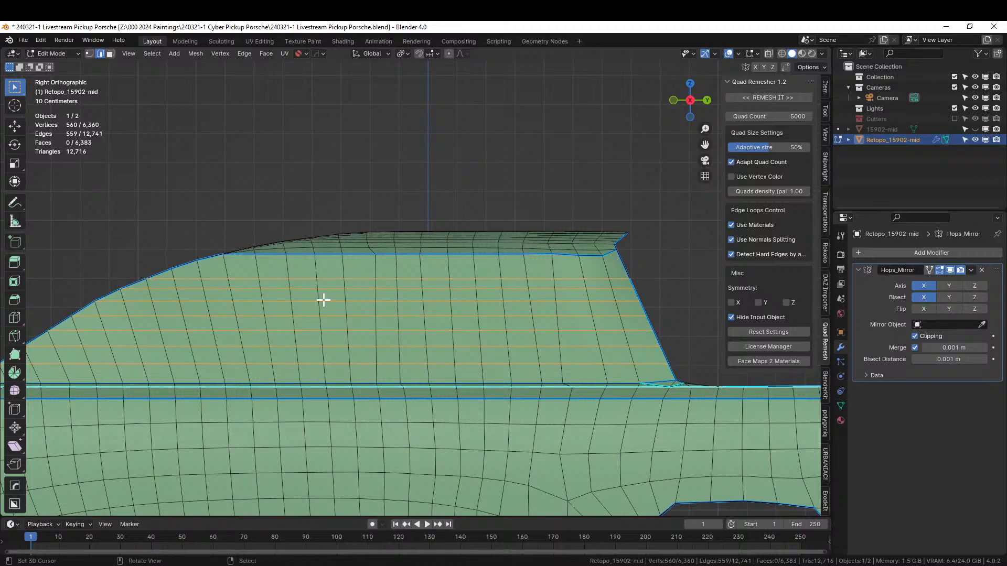
key("k")
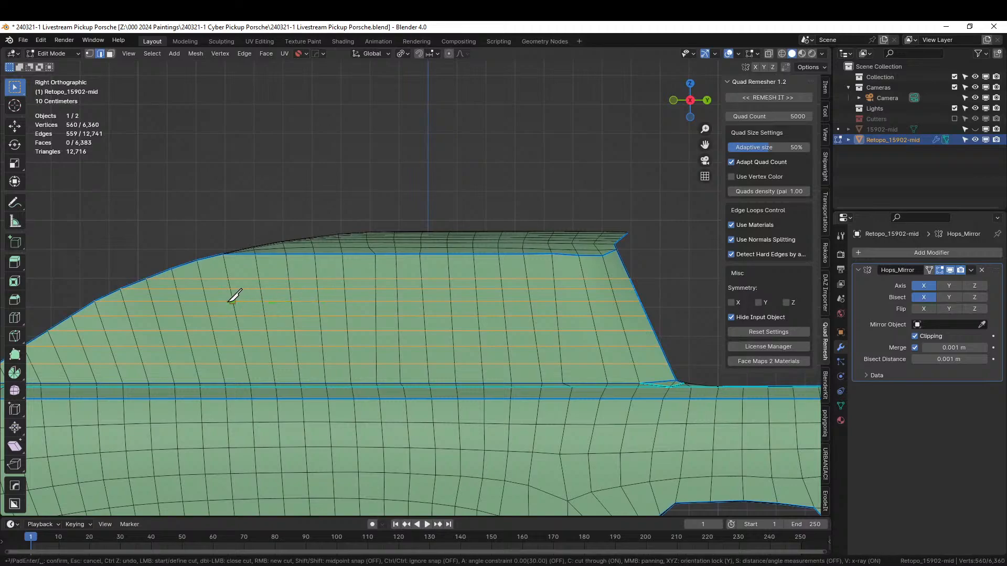
left_click(172, 268)
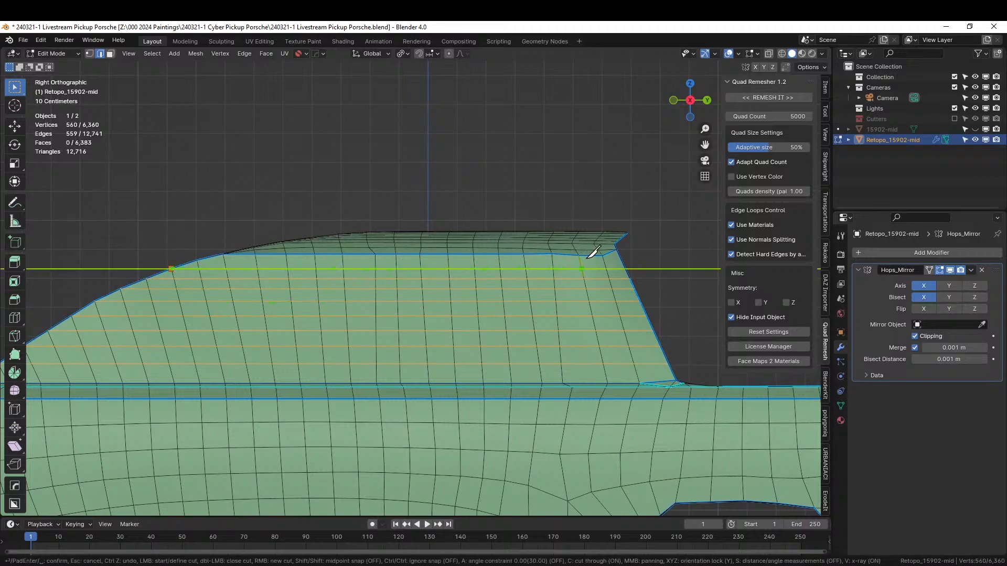
left_click(629, 259)
key("Return")
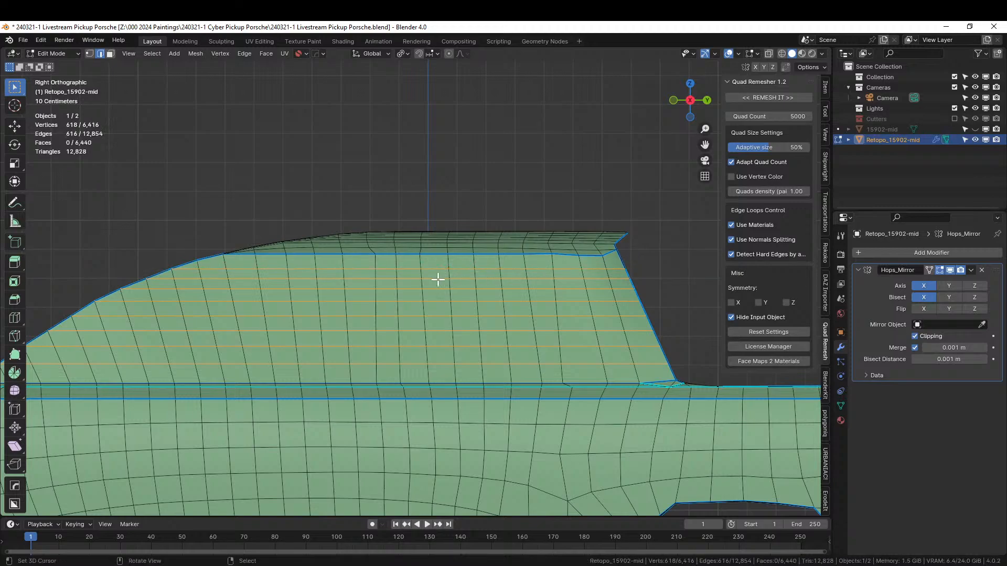
Knife a final Y-locked cut-through line across the cabin, directly below the sharp roof edge.
key("k")
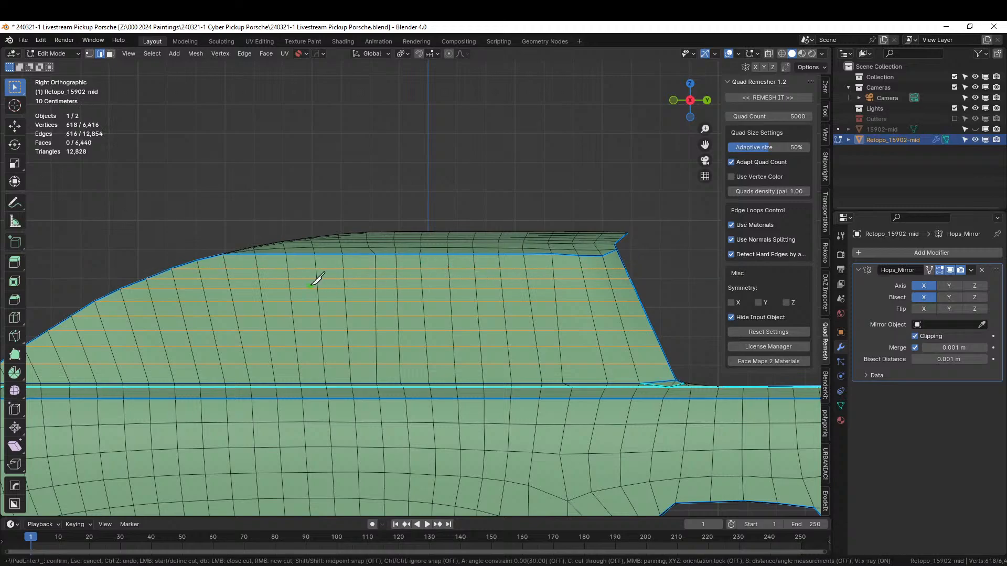
key("c")
key("y")
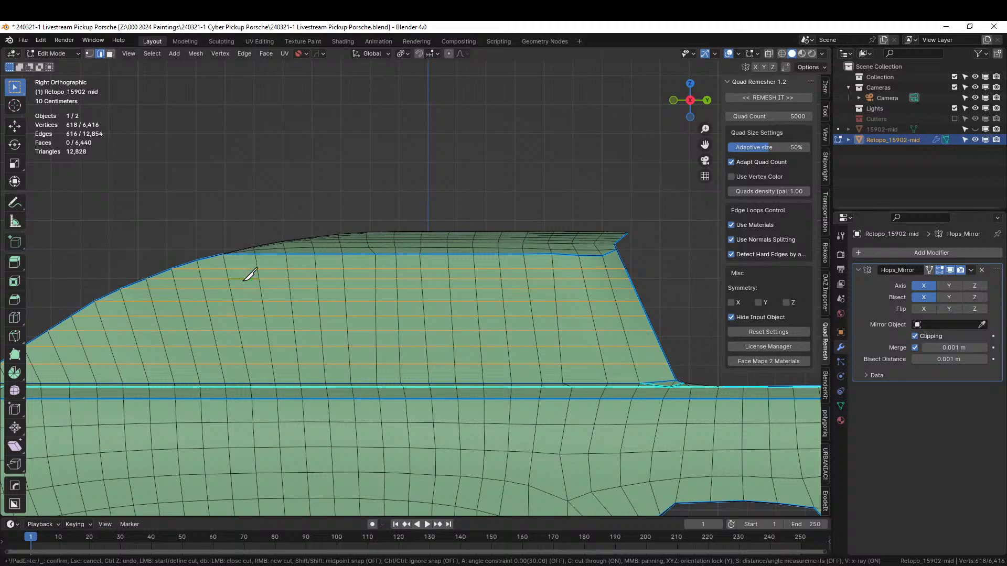
left_click(197, 259)
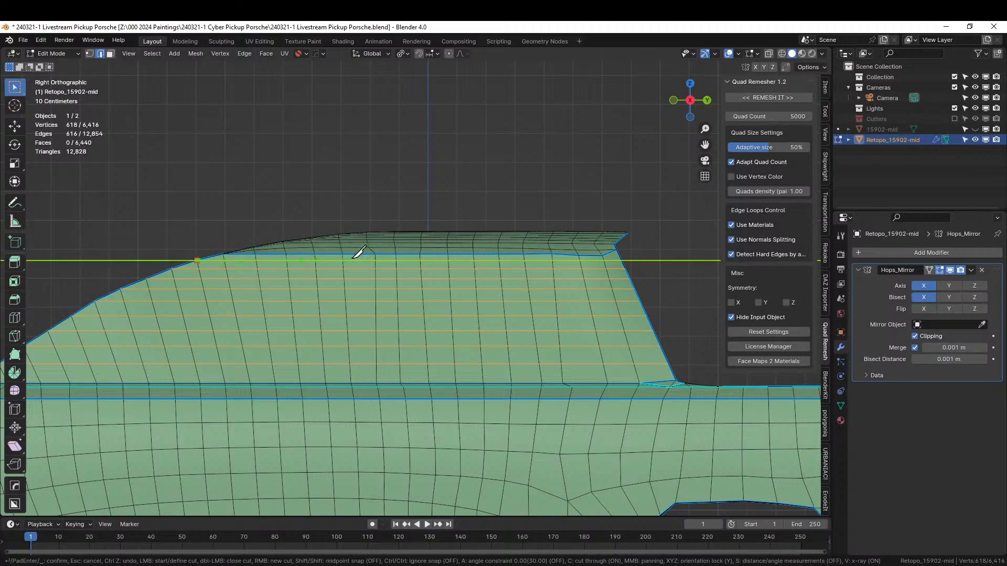
left_click(626, 262)
key("Return")
Inspect the new cuts around the windshield corner and, in vertex mode, select the vertex where the lowest cut meets the sharp pillar edge.
middle_click_drag(615, 270, 551, 341)
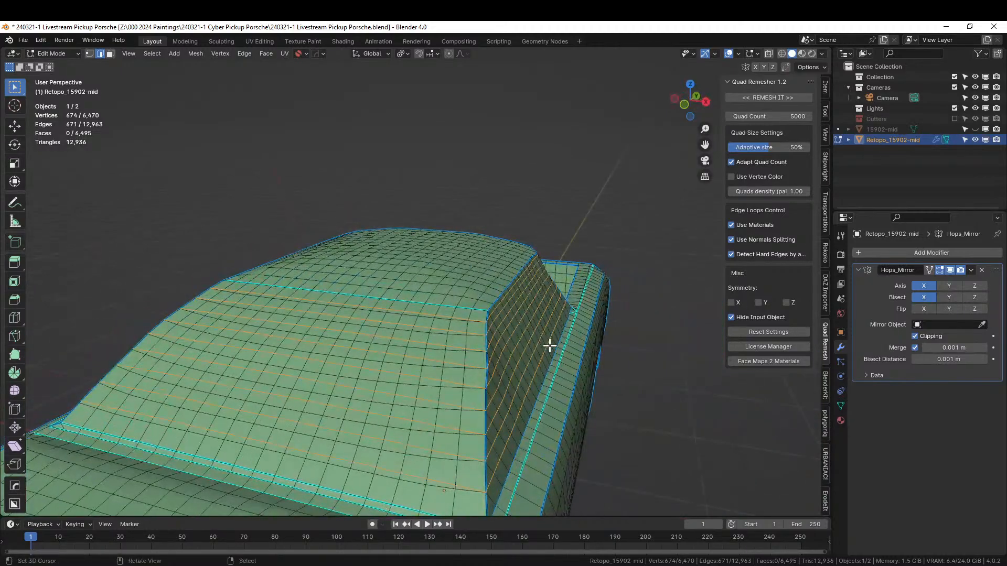
middle_click_drag(502, 362, 444, 240)
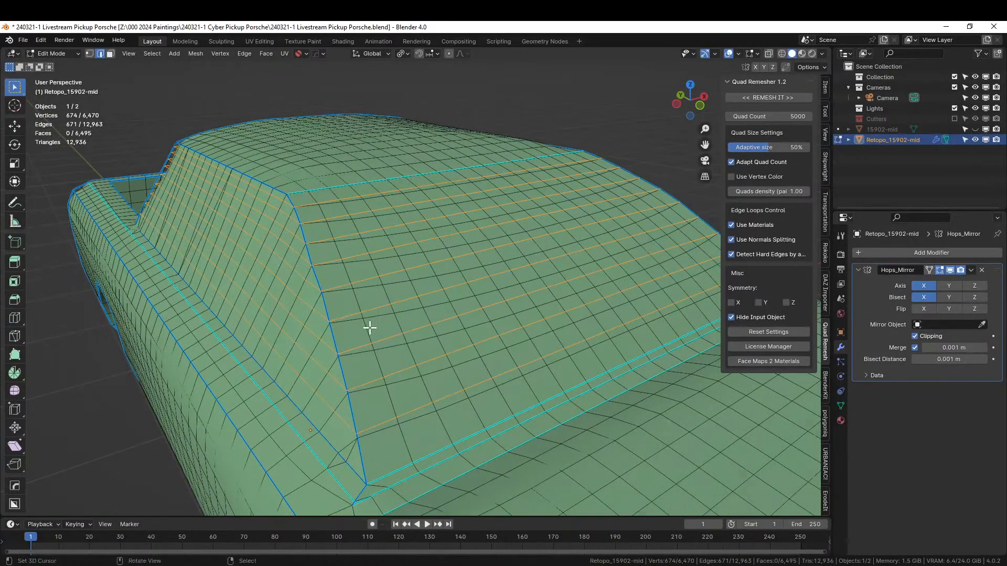
scroll(370, 328, "up", 3)
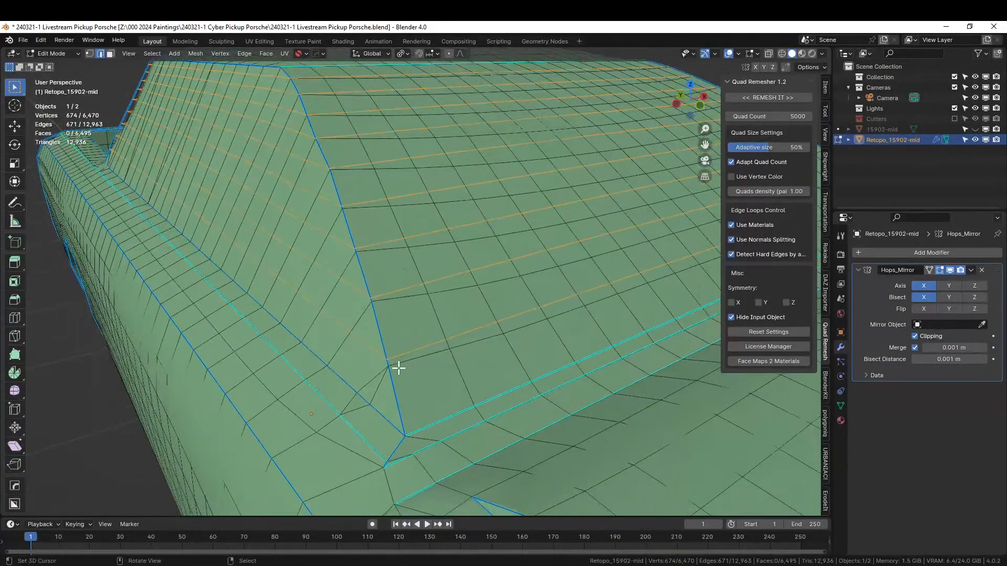
key("1")
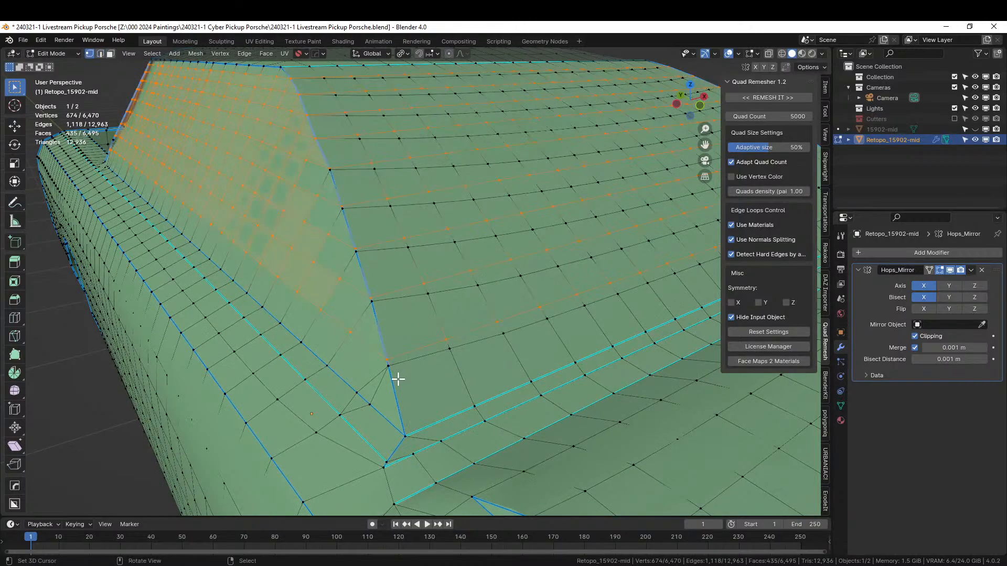
middle_click_drag(397, 377, 322, 375)
scroll(360, 364, "down", 2)
scroll(405, 341, "up", 4)
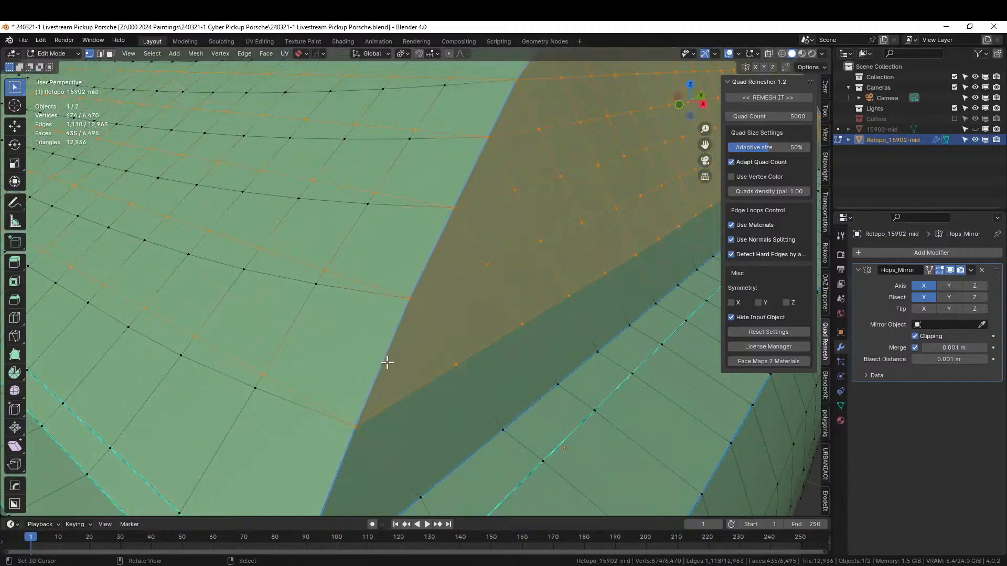
scroll(398, 351, "up", 3)
middle_click_drag(409, 340, 402, 311, "shift")
scroll(402, 311, "down", 3)
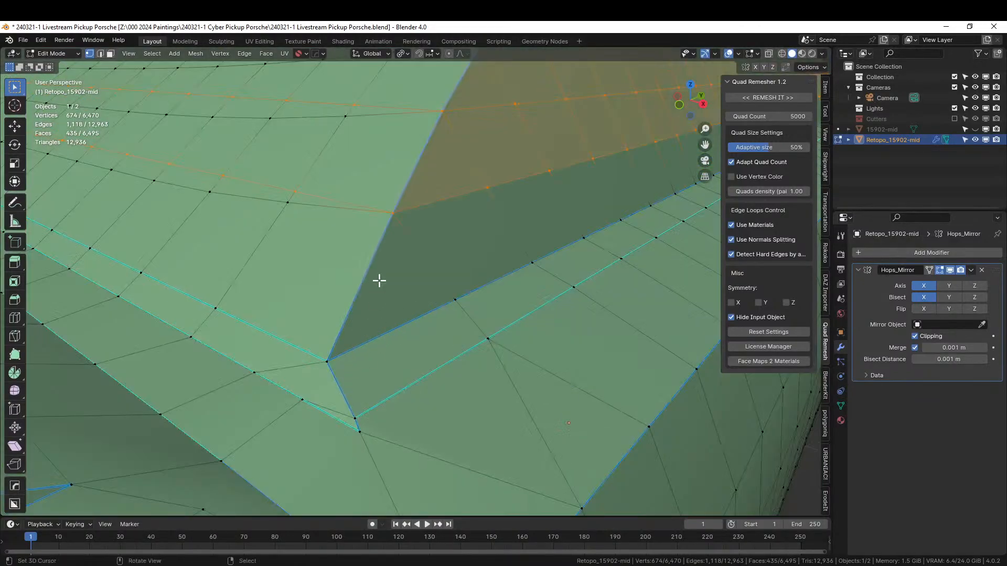
left_click(392, 209)
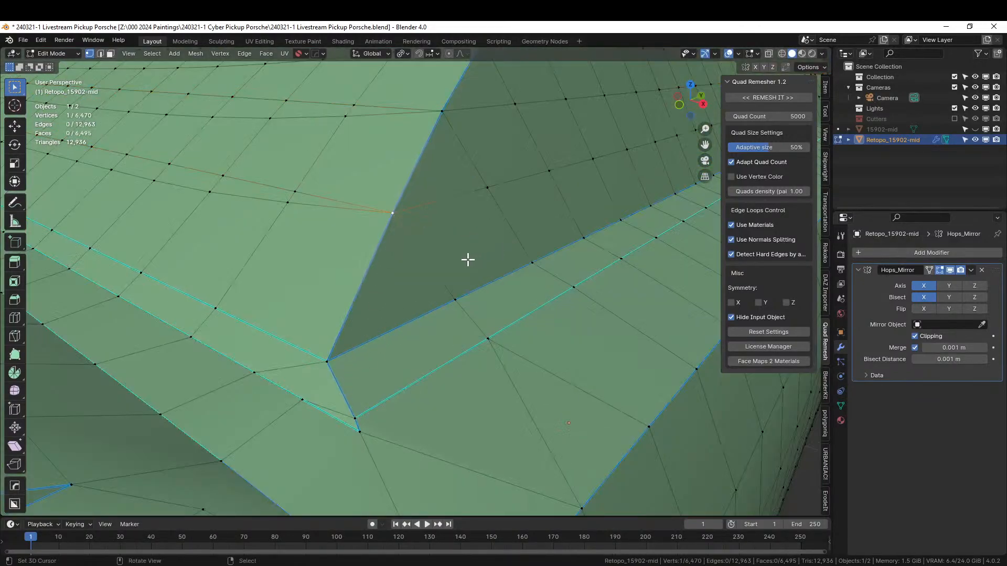
Return to Object Mode and apply the Hops_Mirror modifier on the Retopo_15902-mid car body.
key("Tab")
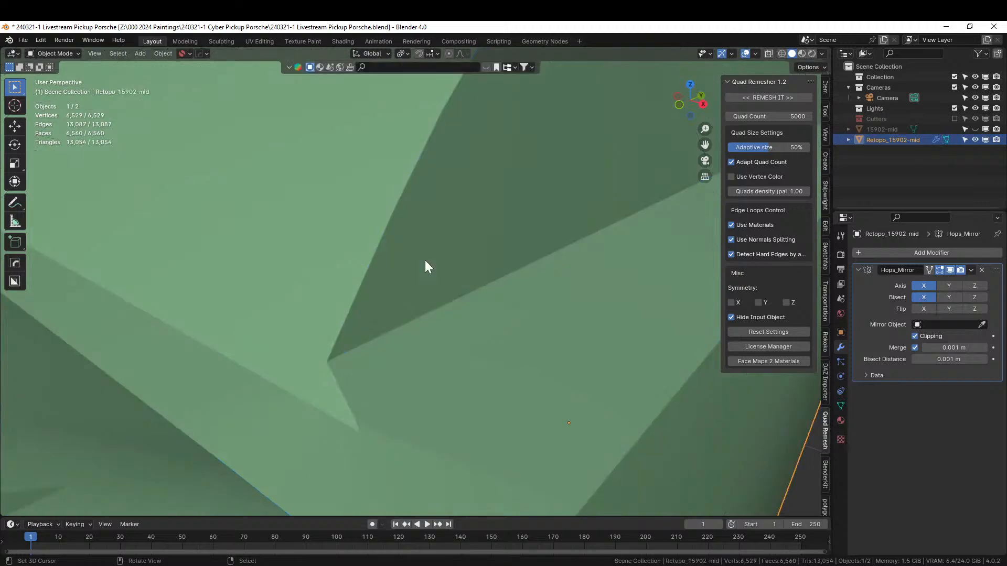
scroll(425, 260, "down", 4)
key("ctrl+a")
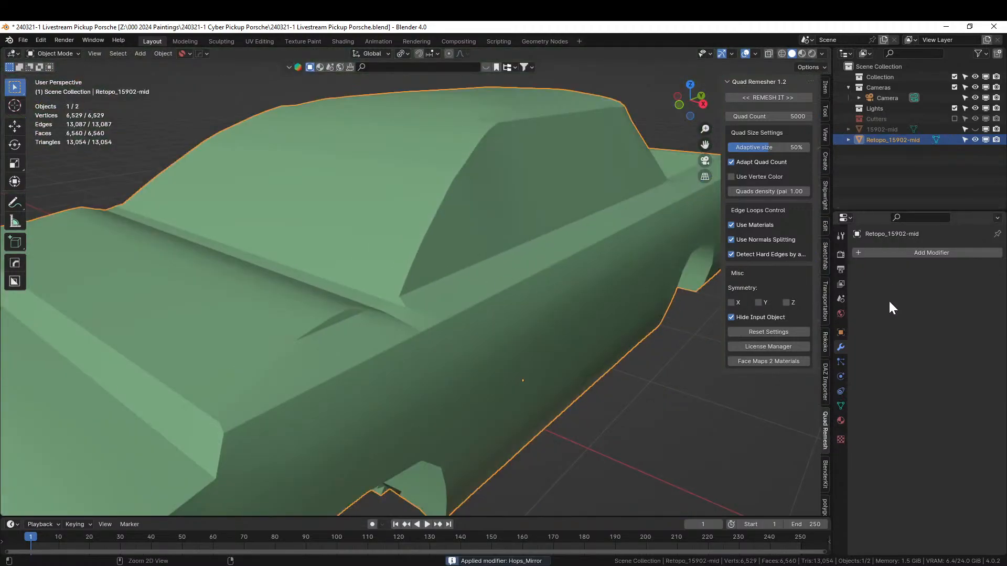
Select the nine horizontal edge loops running across the windshield and dissolve them.
key("Tab")
scroll(480, 276, "up", 4)
scroll(431, 284, "up", 3)
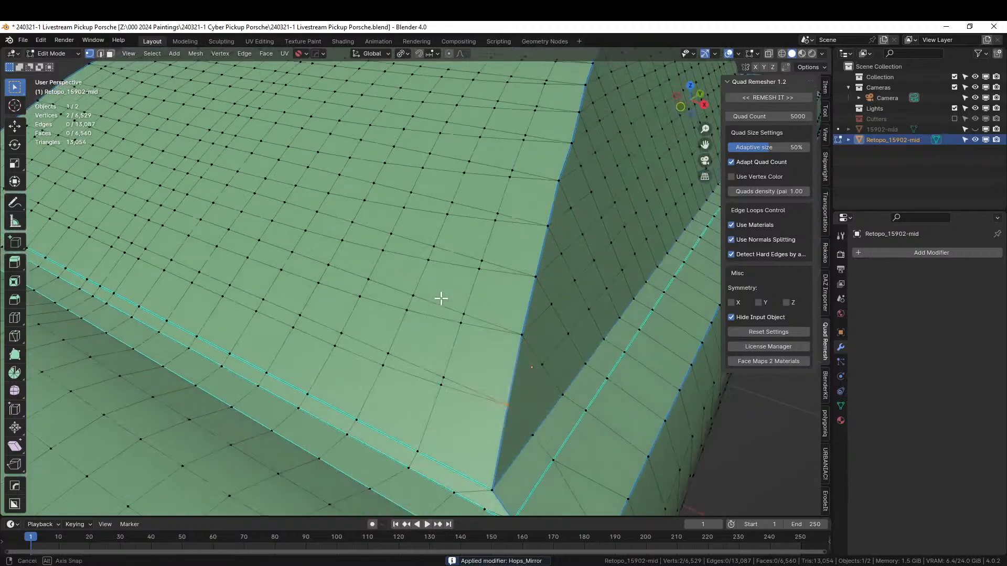
key("2")
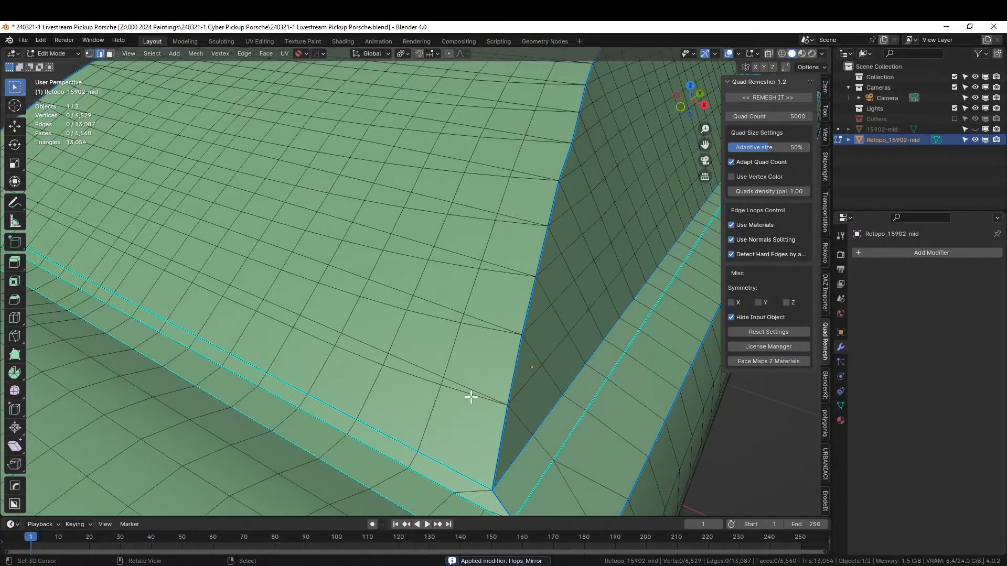
left_click(425, 381, "alt")
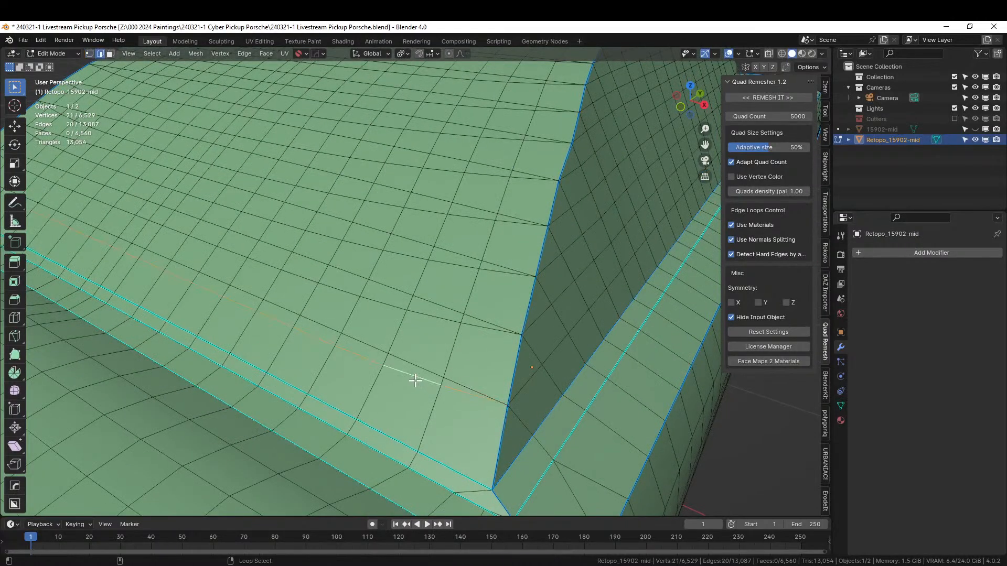
left_click(438, 317, "alt+shift")
left_click(458, 263, "alt+shift")
left_click(463, 216, "alt+shift")
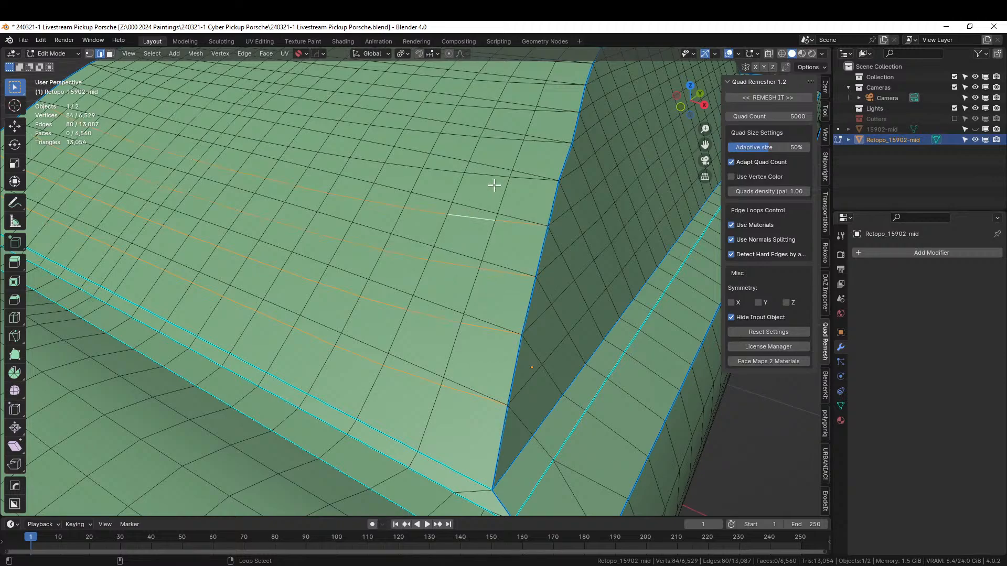
middle_click_drag(494, 176, 504, 244)
left_click(511, 245, "alt+shift")
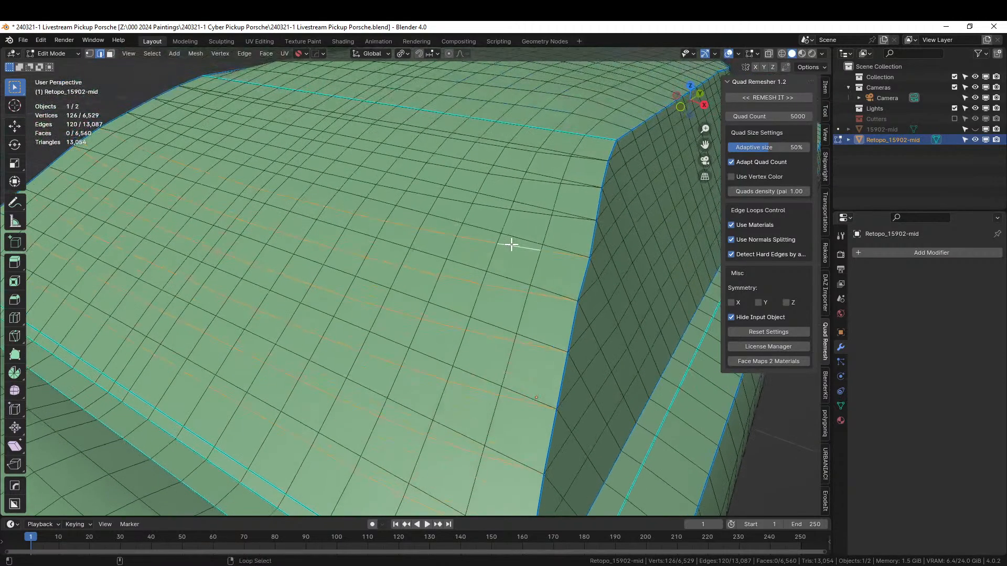
left_click(528, 217, "alt+shift")
left_click(536, 184, "alt+shift")
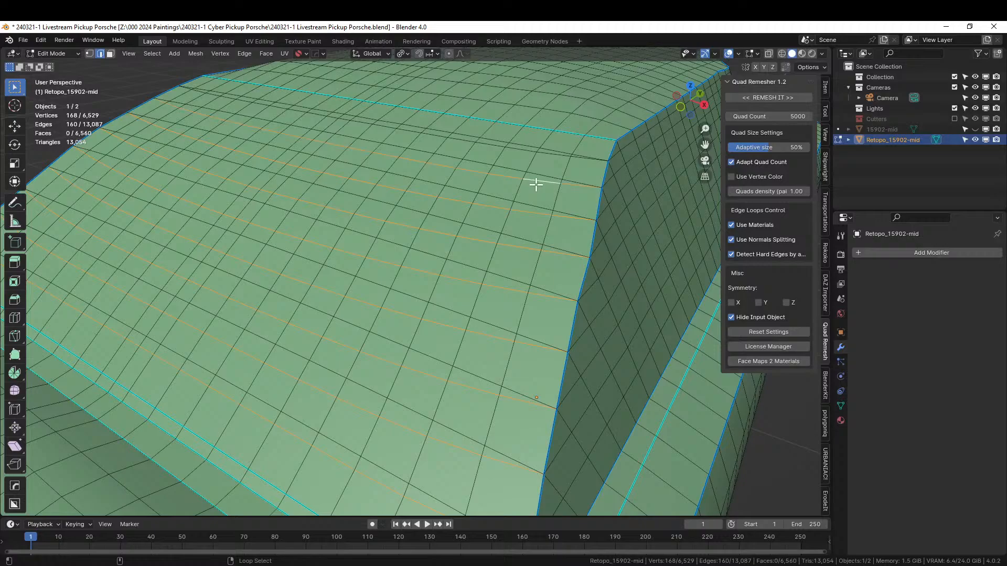
left_click(555, 155, "alt+shift")
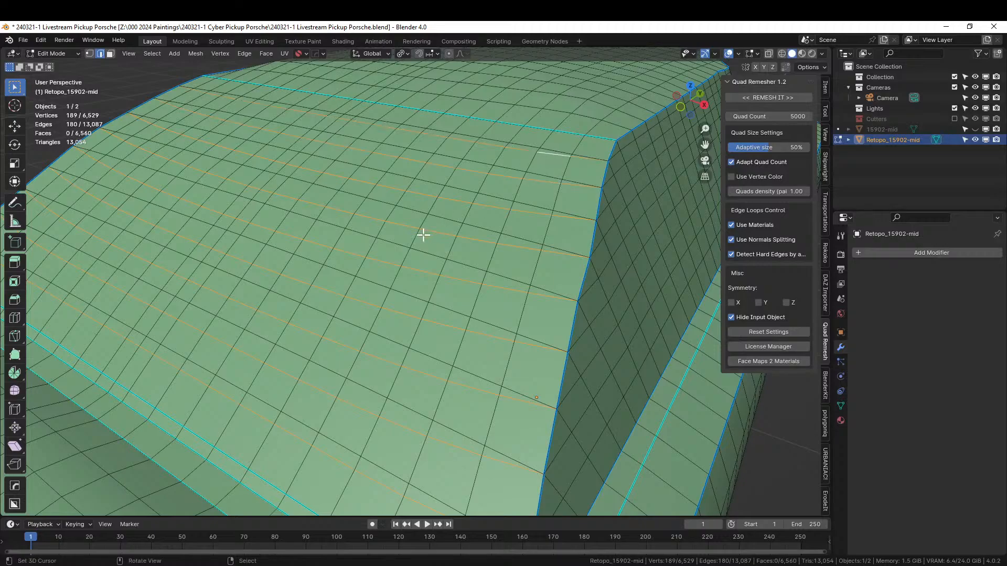
key("ctrl+x")
In the straight back view, with nothing selected, knife-cut a horizontal edge line across the full width of the upper rear window.
scroll(423, 234, "down", 5)
middle_click_drag(423, 234, 689, 259)
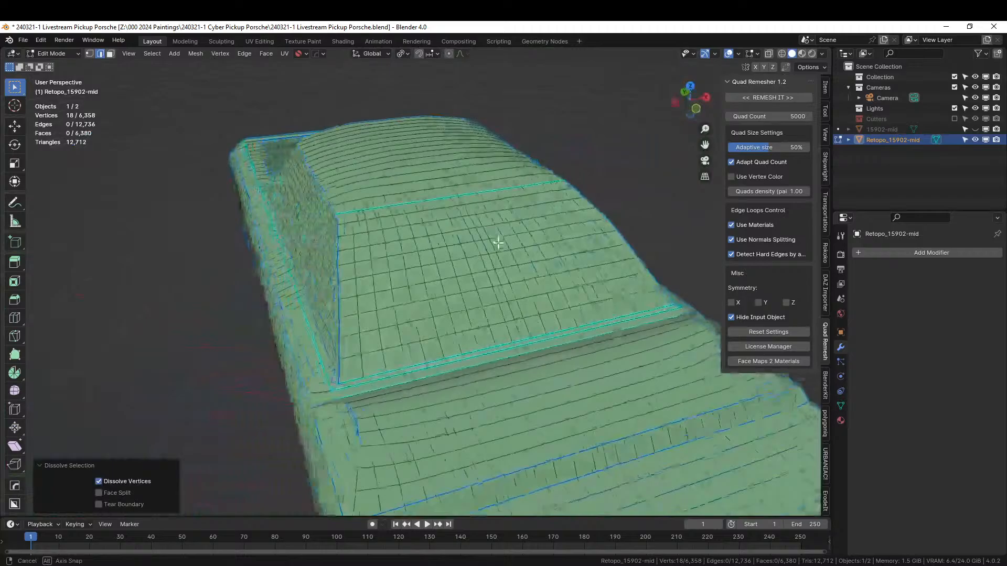
scroll(483, 259, "up", 3)
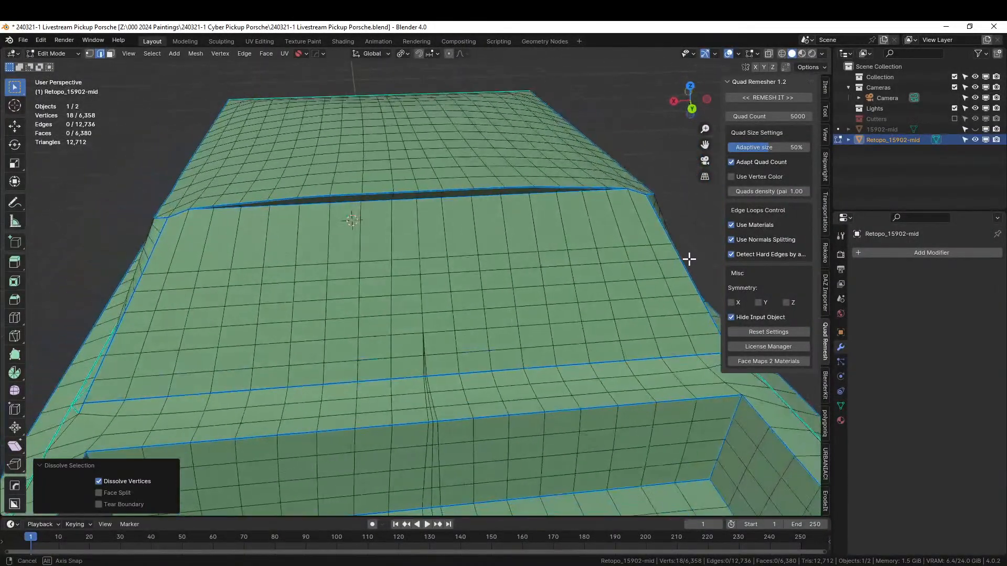
key("1")
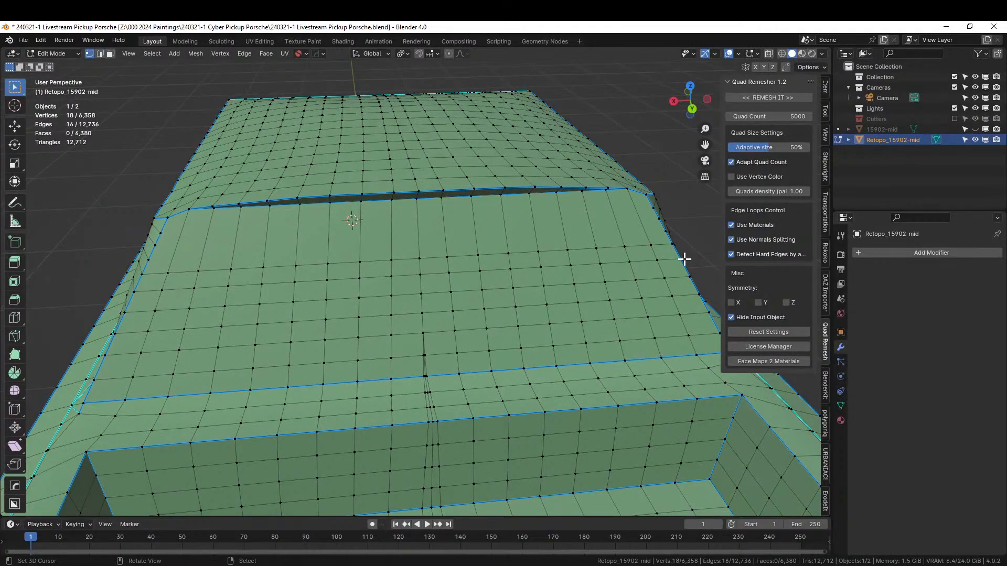
key("ctrl+KP_1")
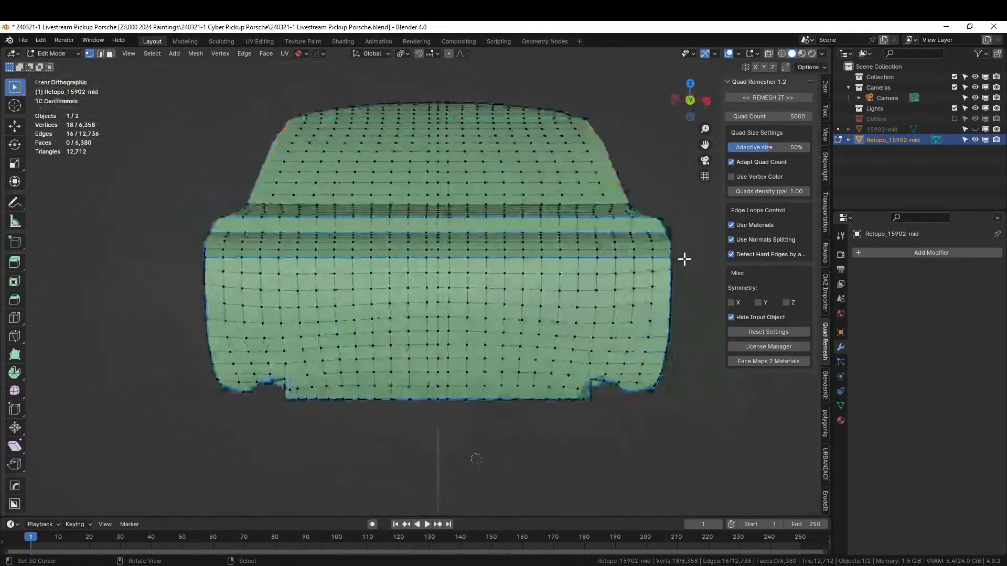
middle_click_drag(553, 253, 464, 381, "shift")
scroll(465, 381, "up", 2)
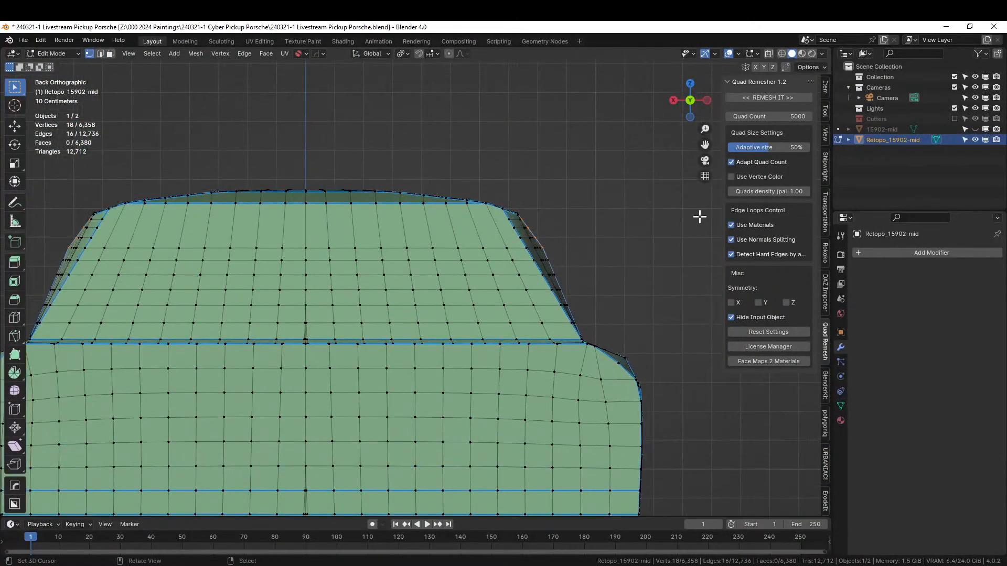
key("alt+a")
scroll(433, 268, "up", 2)
key("k")
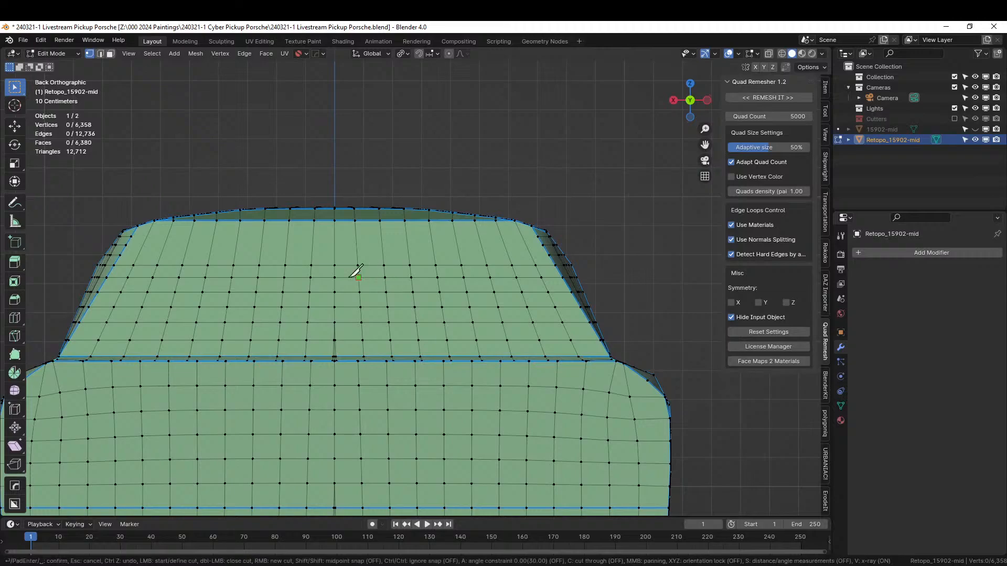
left_click(121, 254)
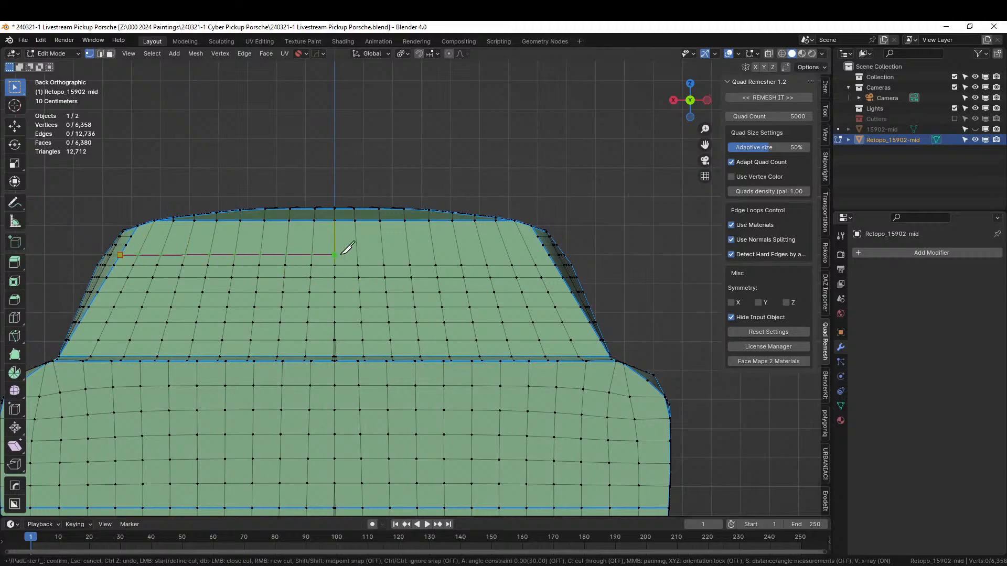
left_click(551, 253)
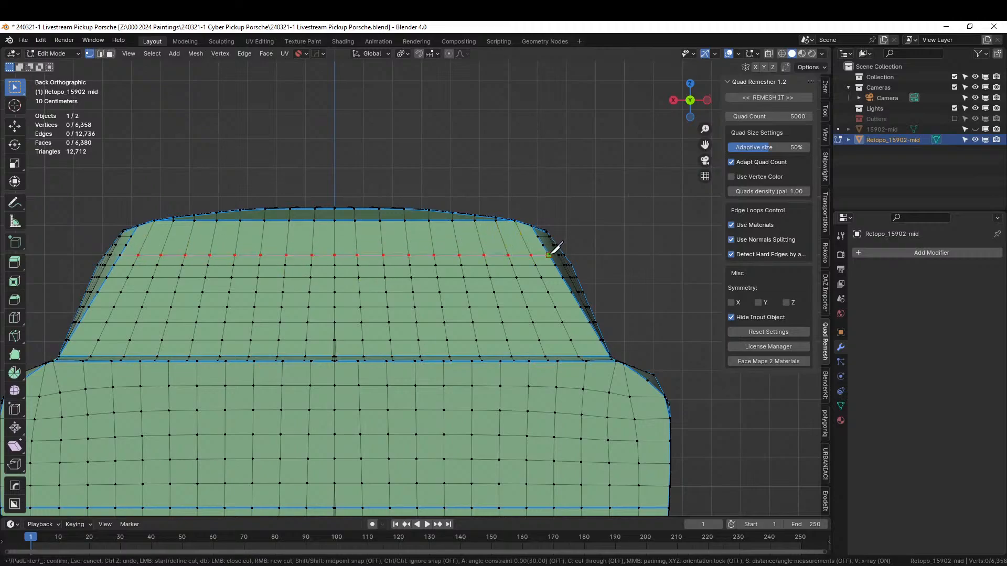
key("Return")
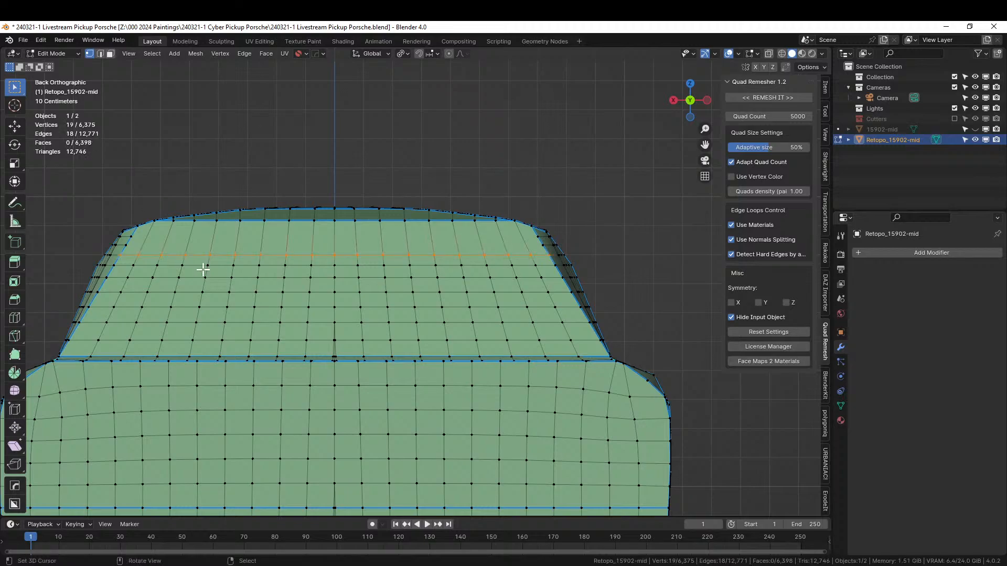
Knife-cut two more horizontal edge lines across the rear window, each slightly above the previous cut.
key("k")
left_click(127, 245)
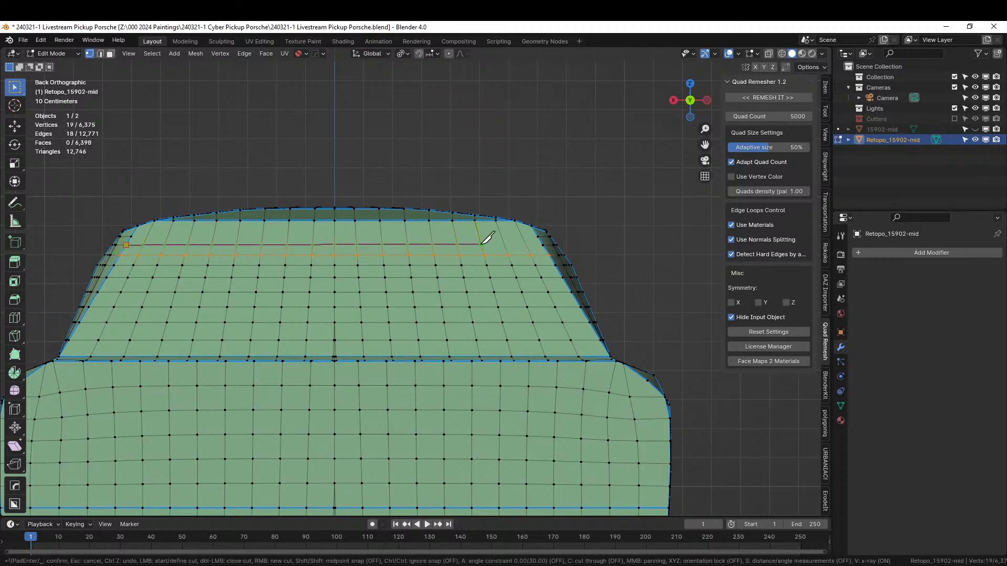
left_click(543, 245)
key("Return")
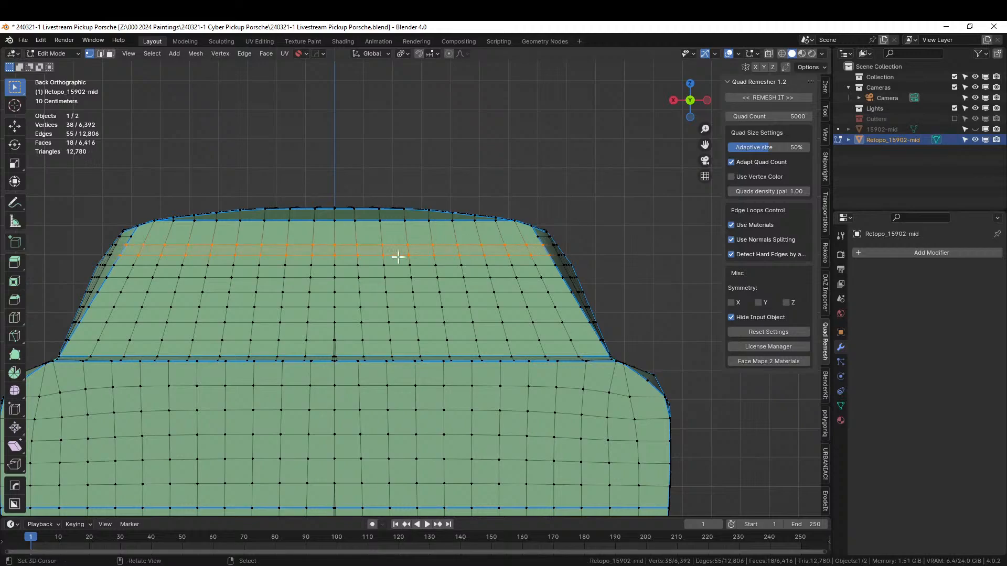
scroll(270, 257, "up", 1)
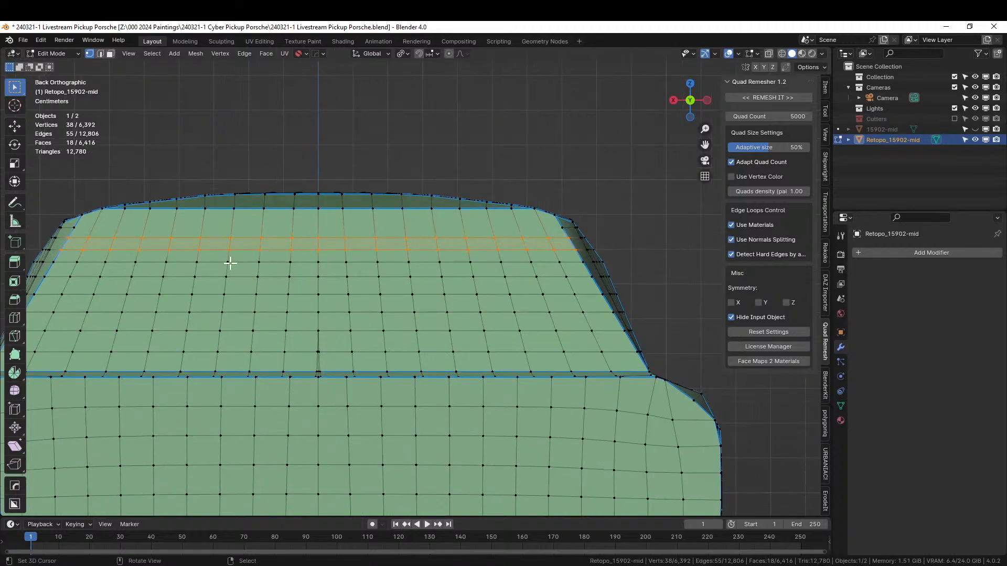
key("k")
left_click(74, 227)
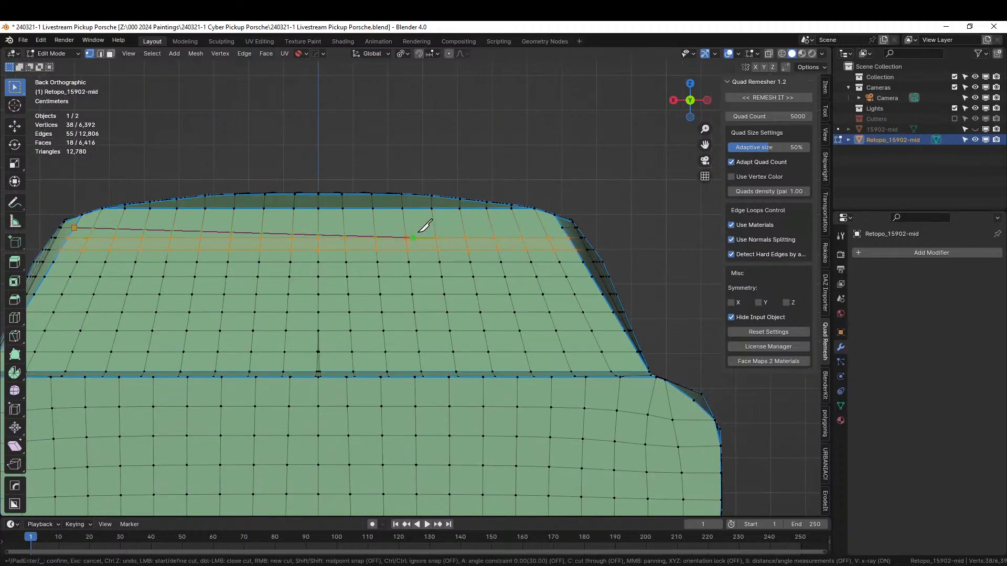
left_click(563, 226)
key("Return")
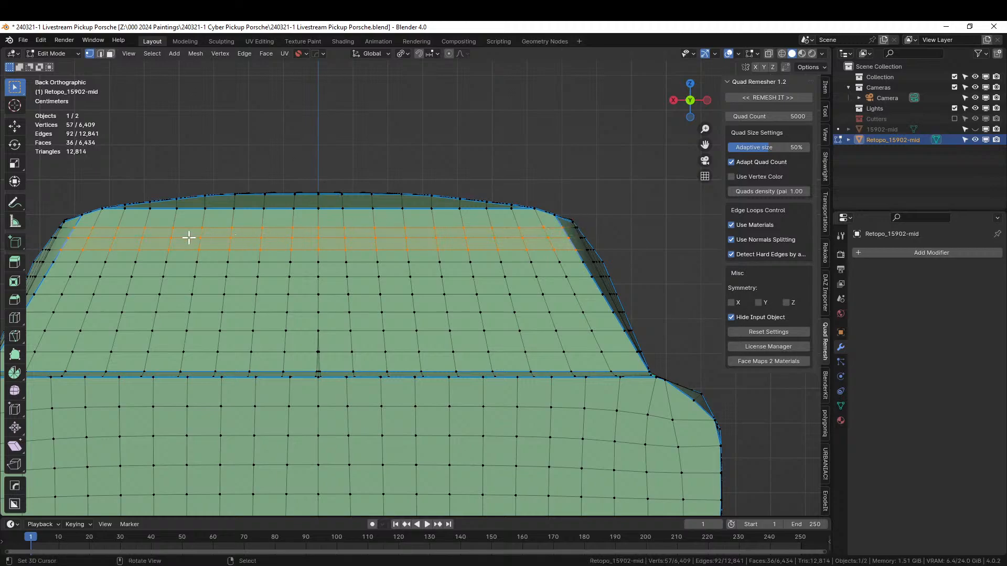
Knife-cut a last horizontal edge line across the rear window just below its upper edge.
key("k")
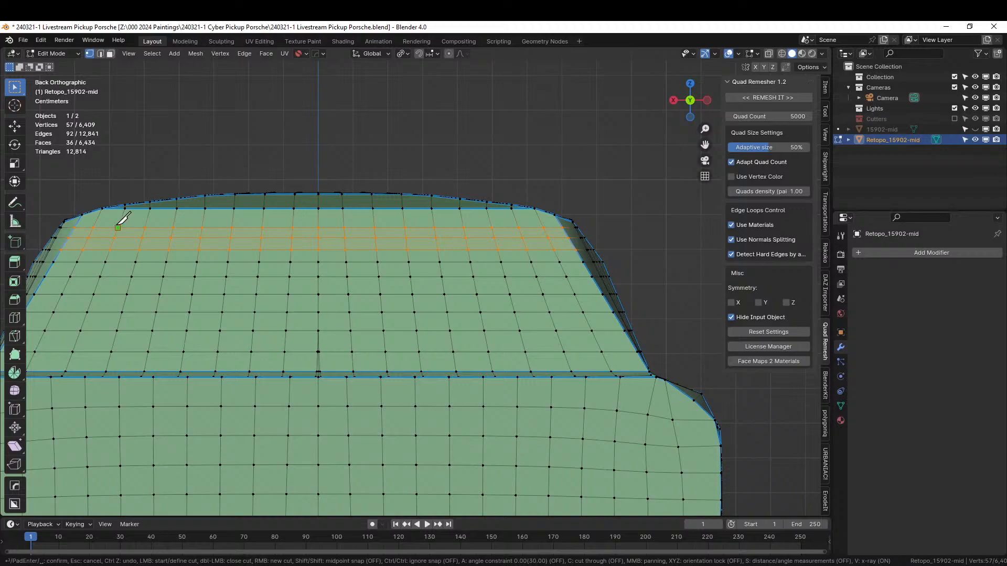
left_click(83, 214)
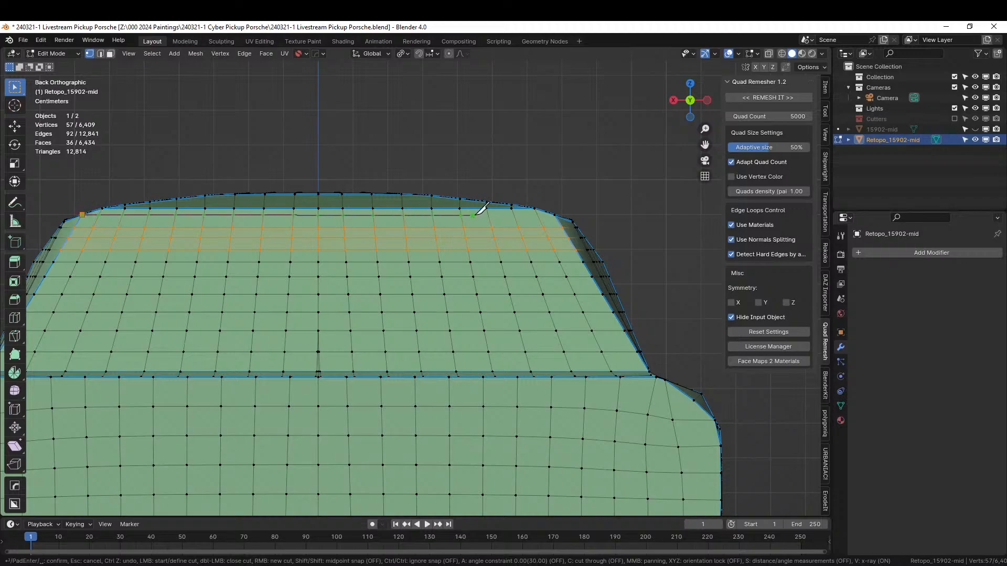
left_click(555, 215)
key("Return")
middle_click_drag(503, 238, 533, 270)
middle_click_drag(486, 304, 622, 309)
Return to Object Mode and save the file.
key("Tab")
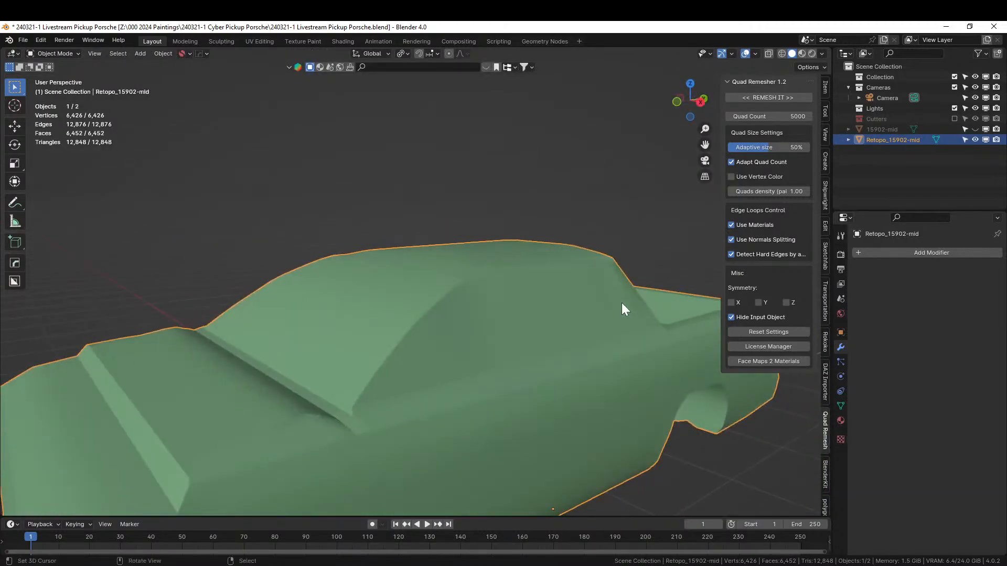
key("ctrl")
key("ctrl+s")
In the right side view, knife-cut a curved line inside the side window, following the windshield pillar from the beltline up to the roof edge.
key("Tab")
middle_click_drag(621, 303, 539, 295)
key("3")
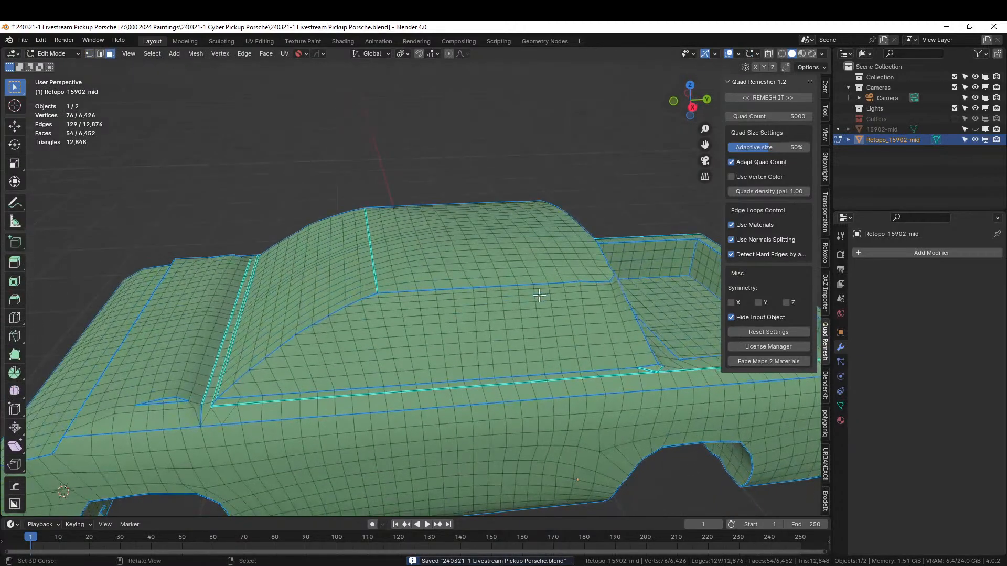
key("KP_3")
scroll(537, 294, "up", 4)
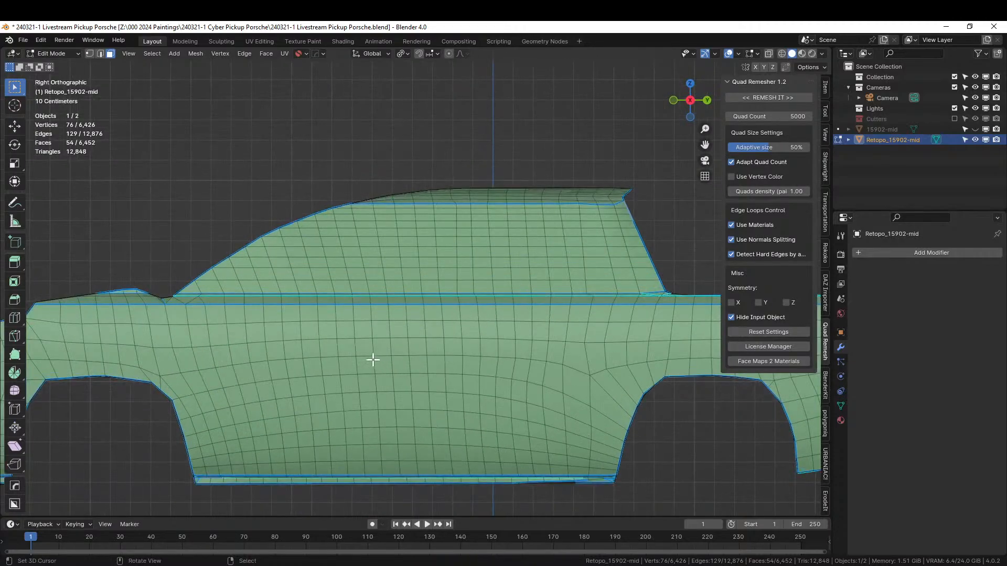
scroll(351, 349, "up", 1)
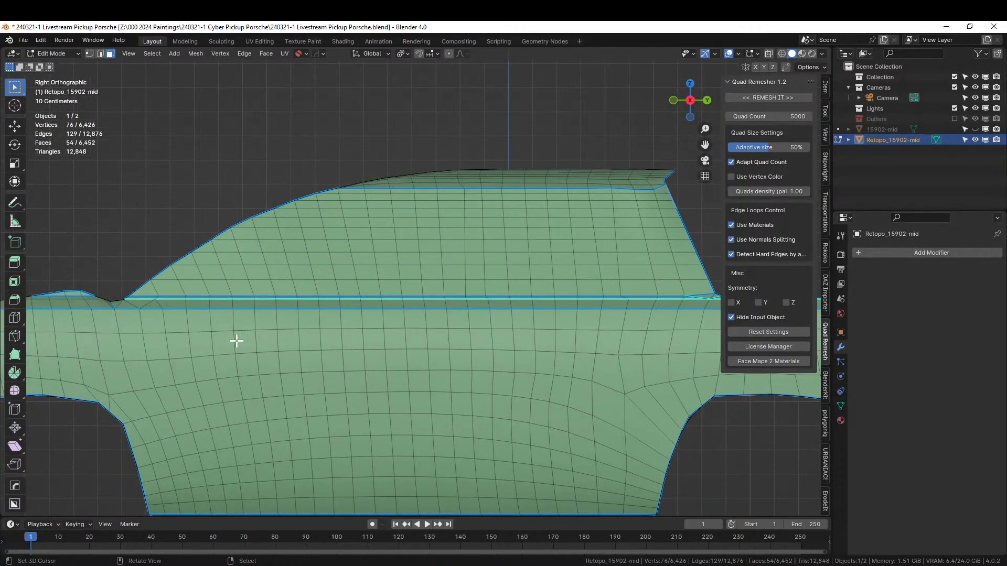
scroll(233, 333, "up", 1)
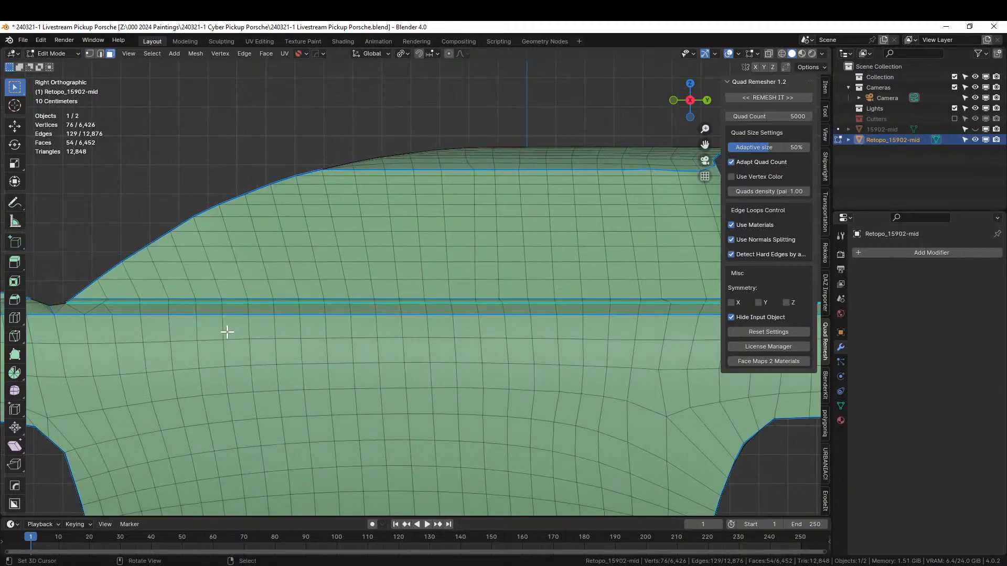
key("k")
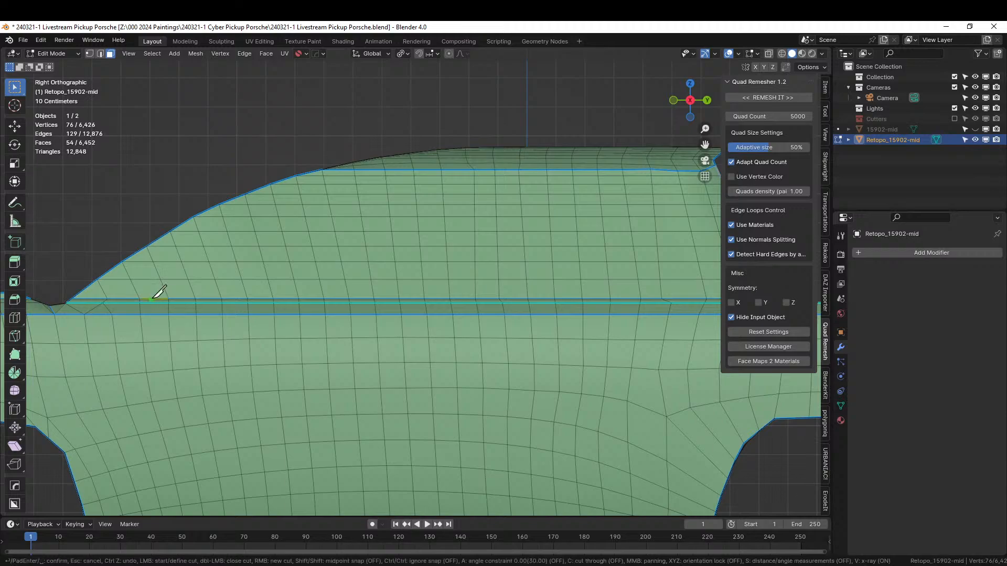
left_click(108, 299)
left_click(130, 280)
left_click(152, 262)
left_click(176, 246)
left_click(198, 232)
left_click(222, 217)
left_click(248, 204)
left_click(272, 194)
left_click(298, 184)
left_click(323, 175)
key("Return")
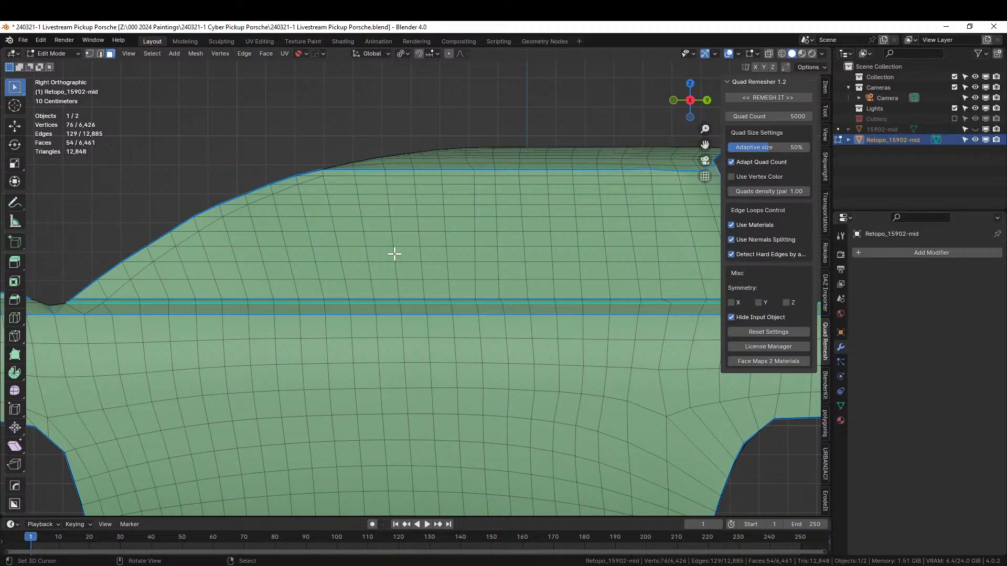
Select a vertical strip of faces from the side window's upper edge straight down to the sill as the front door's rear border.
scroll(395, 253, "down", 5)
scroll(373, 261, "up", 5)
scroll(415, 297, "down", 5)
scroll(389, 207, "up", 5)
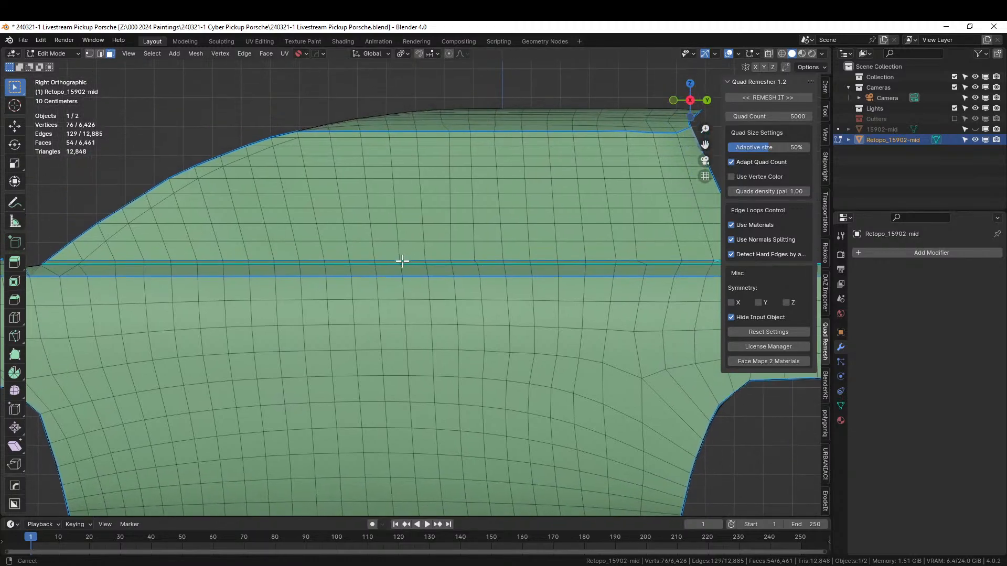
middle_click_drag(402, 267, 400, 256, "shift")
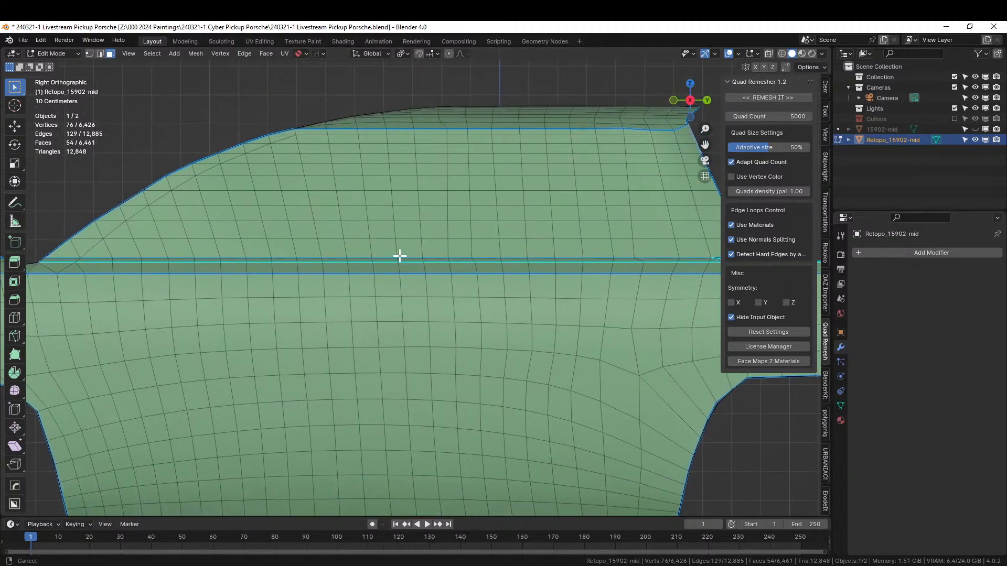
left_click(399, 141)
middle_click_drag(420, 308, 419, 213, "shift")
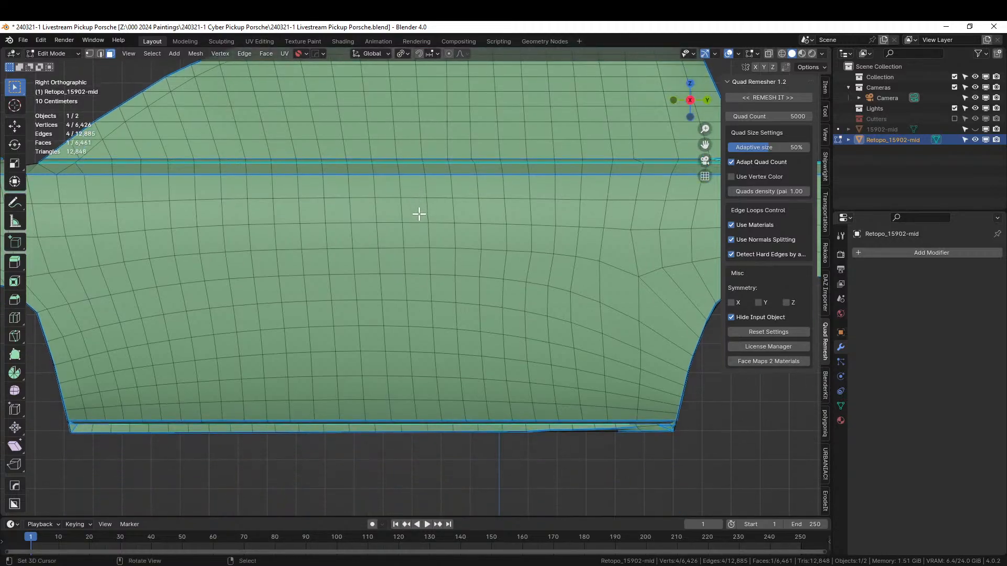
left_click(428, 408, "ctrl")
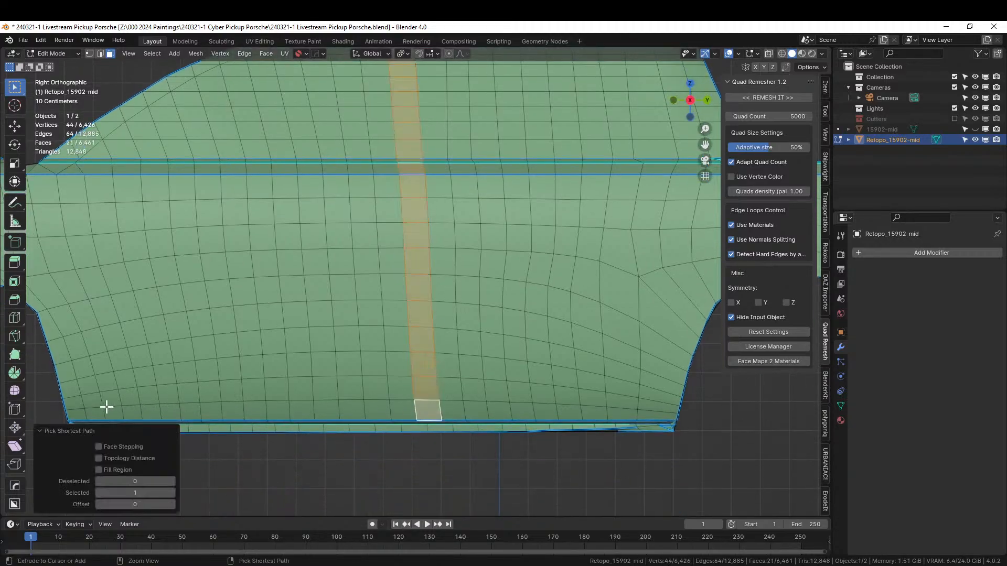
Extend the face selection forward along the side window's upper edge and down beside the windshield pillar to the beltline.
middle_click_drag(220, 341, 349, 435, "shift")
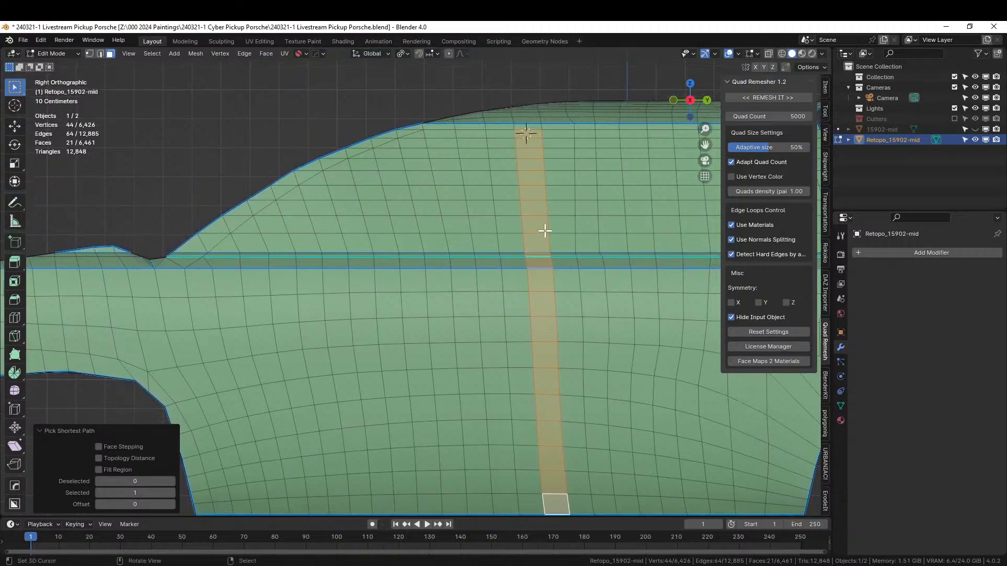
scroll(545, 220, "up", 1)
left_click(516, 104, "ctrl")
left_click(441, 104, "ctrl")
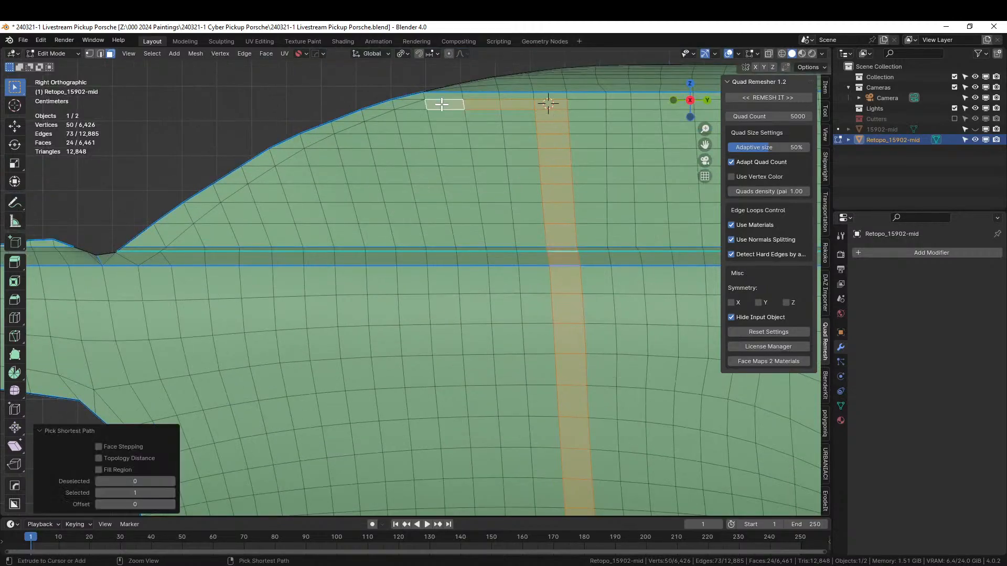
left_click(389, 113, "ctrl")
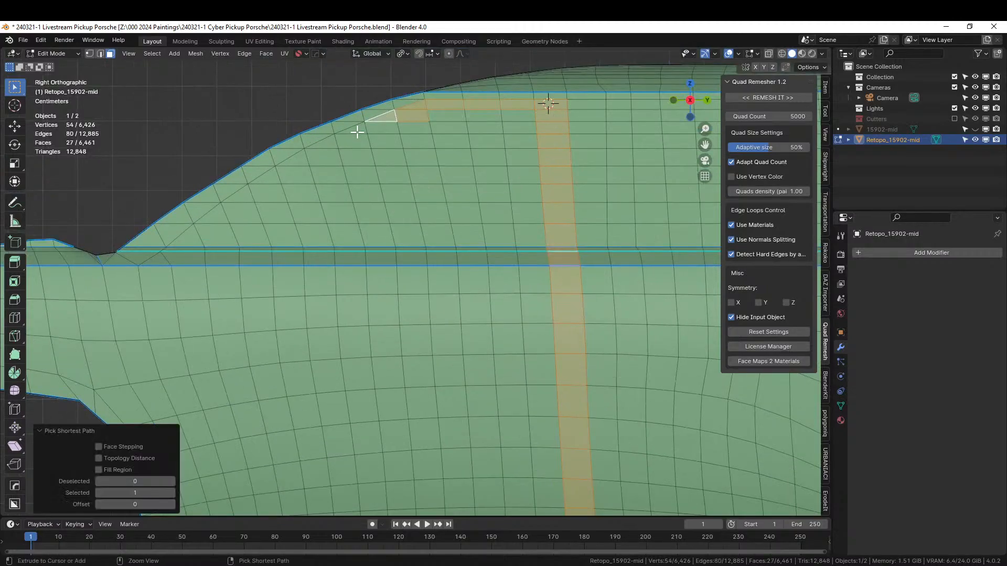
left_click(345, 131, "ctrl")
left_click(323, 141, "ctrl")
left_click(295, 156, "ctrl")
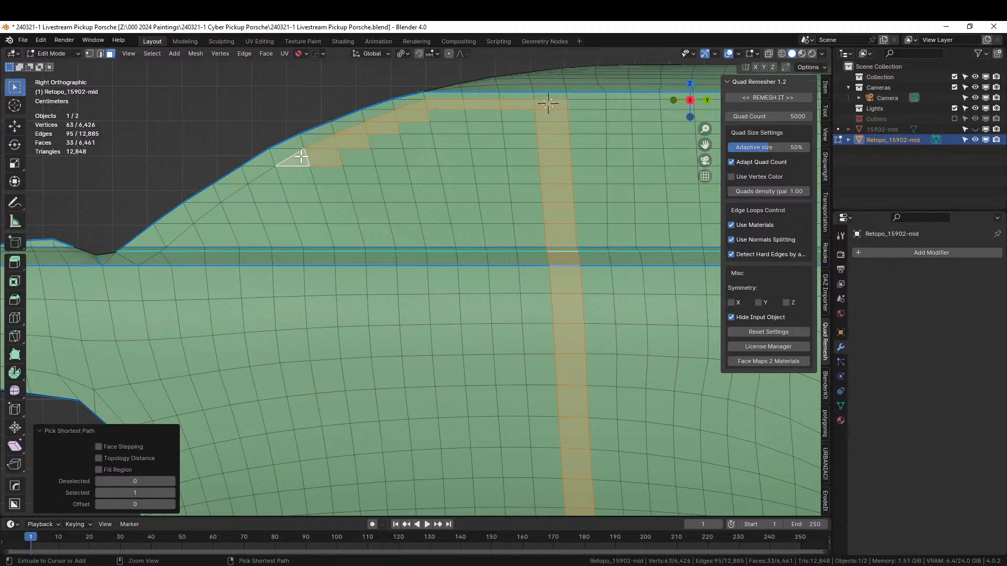
left_click(263, 178, "ctrl")
left_click(238, 200, "ctrl")
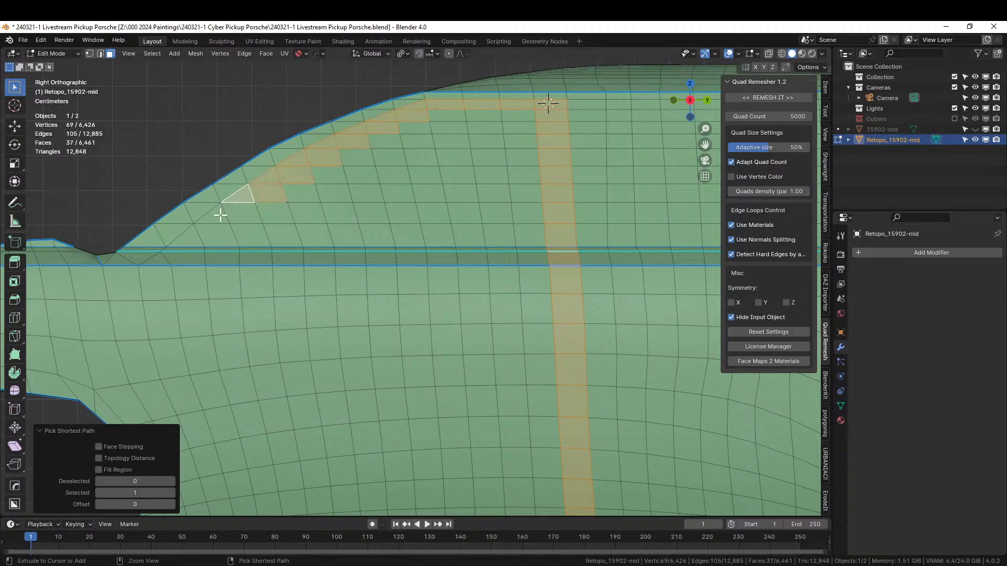
left_click(193, 234, "ctrl")
left_click(183, 239, "ctrl")
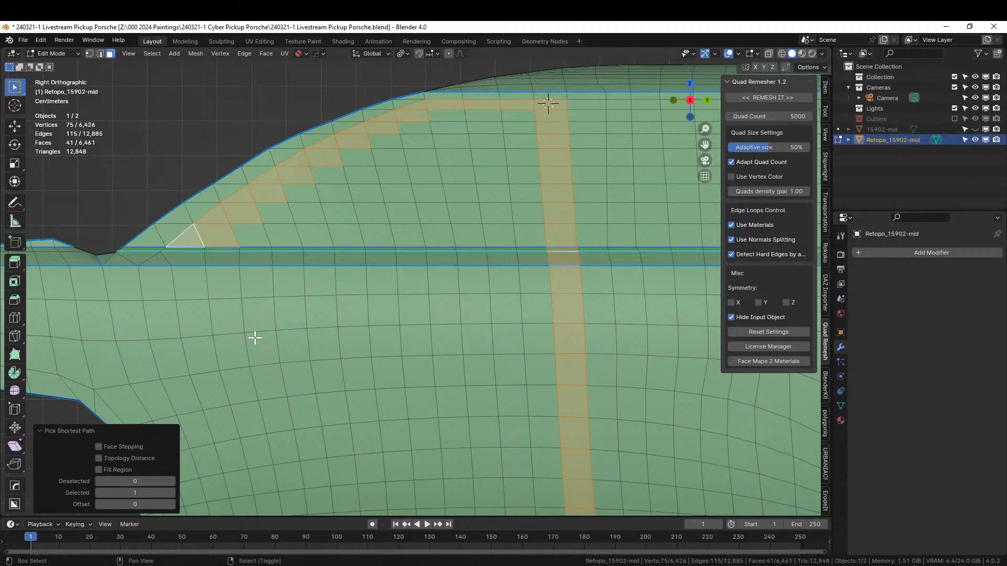
Continue the selection from the beltline down to the sill, drop the stray stepped faces, and close the door outline along the bottom row.
middle_click_drag(254, 338, 266, 231, "shift")
left_click(239, 449, "ctrl")
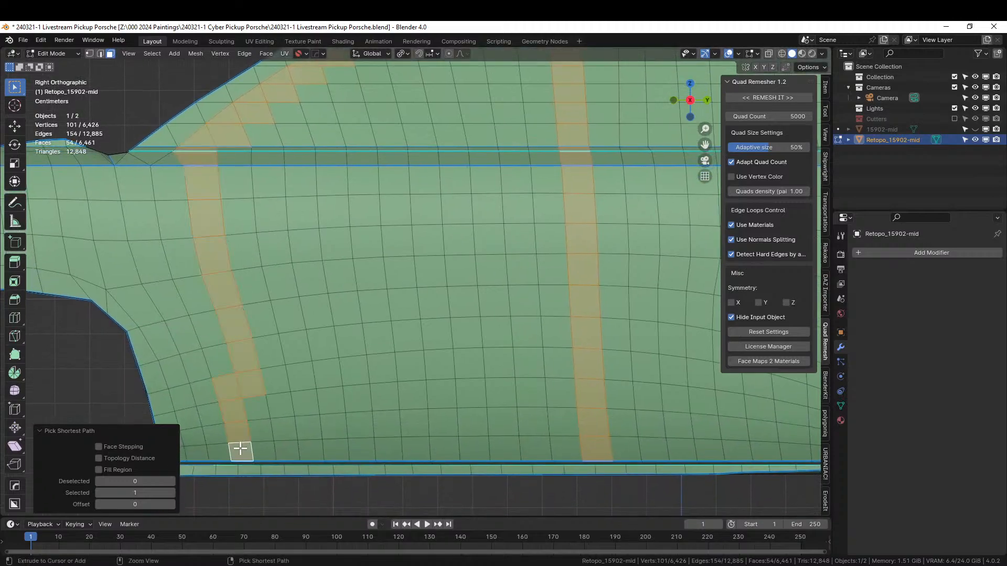
right_click(227, 391, "shift")
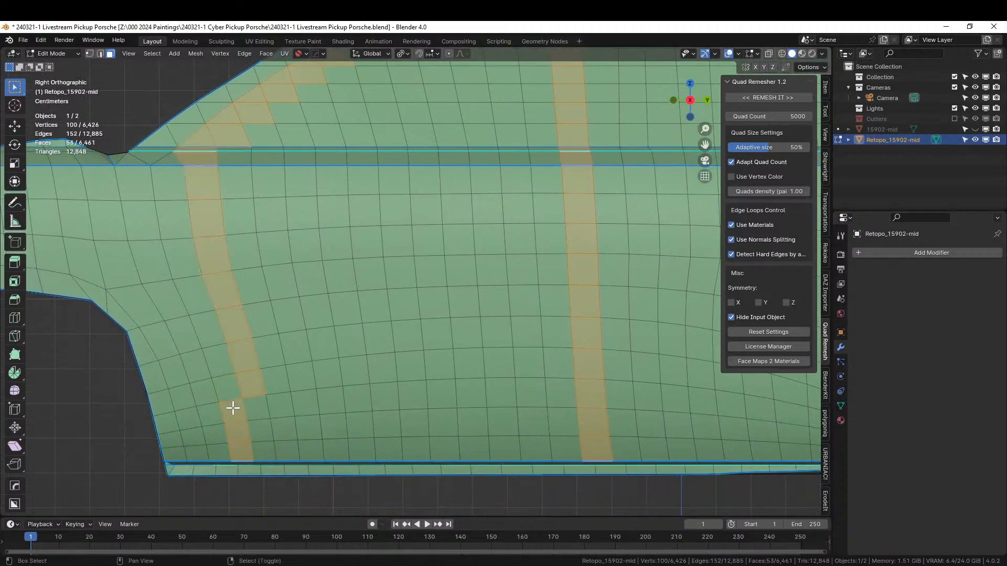
right_click(231, 408, "shift")
right_click(236, 432, "shift")
right_click(241, 452, "shift")
right_click(257, 406, "ctrl")
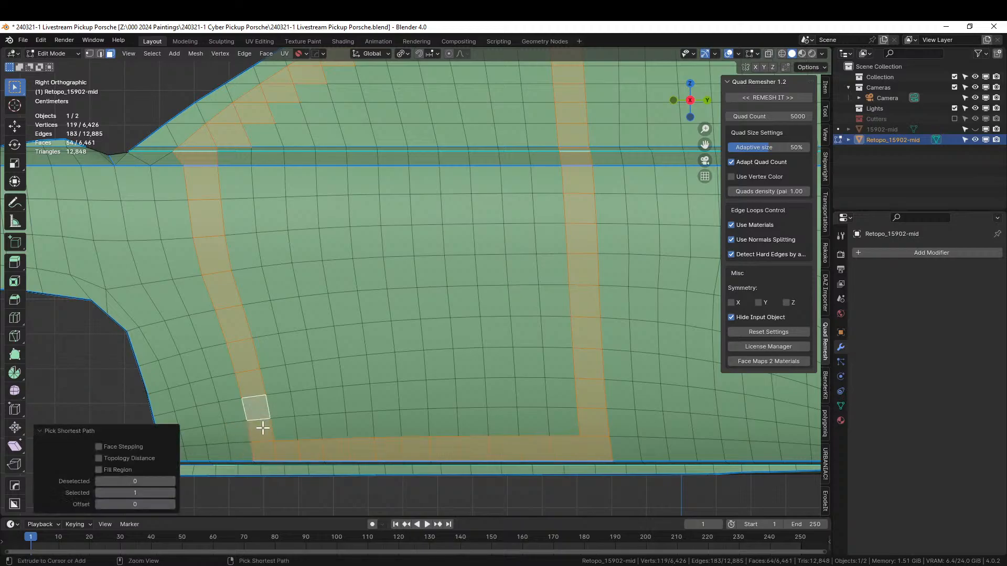
Fill the inside of the front door outline with Circle Select so every enclosed face is selected.
scroll(365, 408, "down", 2)
mouse_move(368, 405)
middle_mouse_down()
mouse_move(385, 426)
mouse_move(369, 420)
mouse_move(370, 407)
middle_mouse_up()
scroll(385, 427, "down", 4)
key("c")
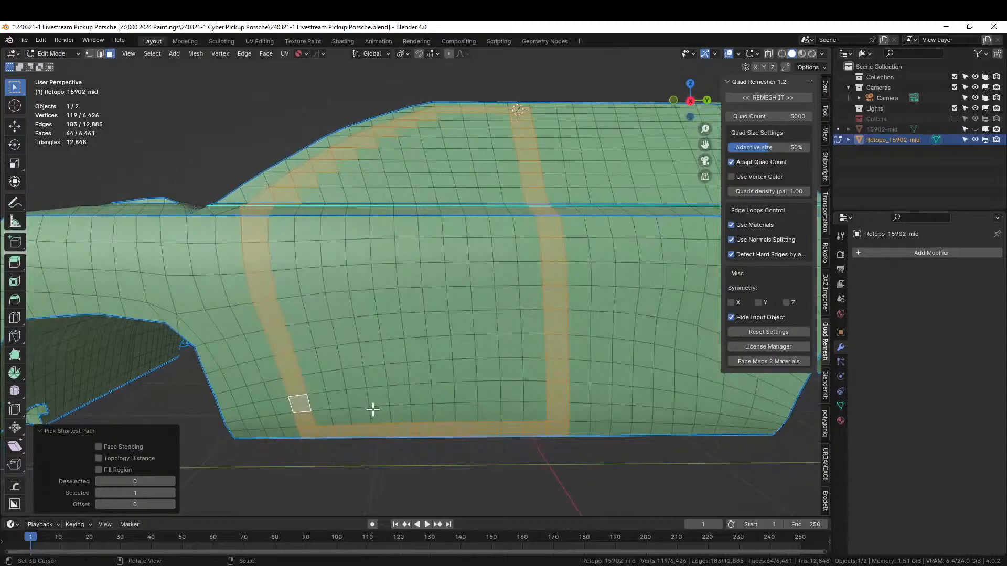
mouse_move(370, 410)
left_mouse_down()
mouse_move(333, 407)
mouse_move(526, 405)
mouse_move(543, 341)
mouse_move(530, 258)
mouse_move(497, 135)
mouse_move(465, 126)
mouse_move(404, 139)
mouse_move(313, 181)
mouse_move(291, 254)
mouse_move(320, 358)
mouse_move(474, 384)
mouse_move(499, 316)
mouse_move(461, 173)
mouse_move(378, 183)
mouse_move(319, 292)
mouse_move(409, 353)
mouse_move(434, 236)
mouse_move(398, 203)
mouse_move(355, 259)
mouse_move(388, 332)
mouse_move(423, 218)
mouse_move(424, 243)
left_mouse_up()
key("Escape")
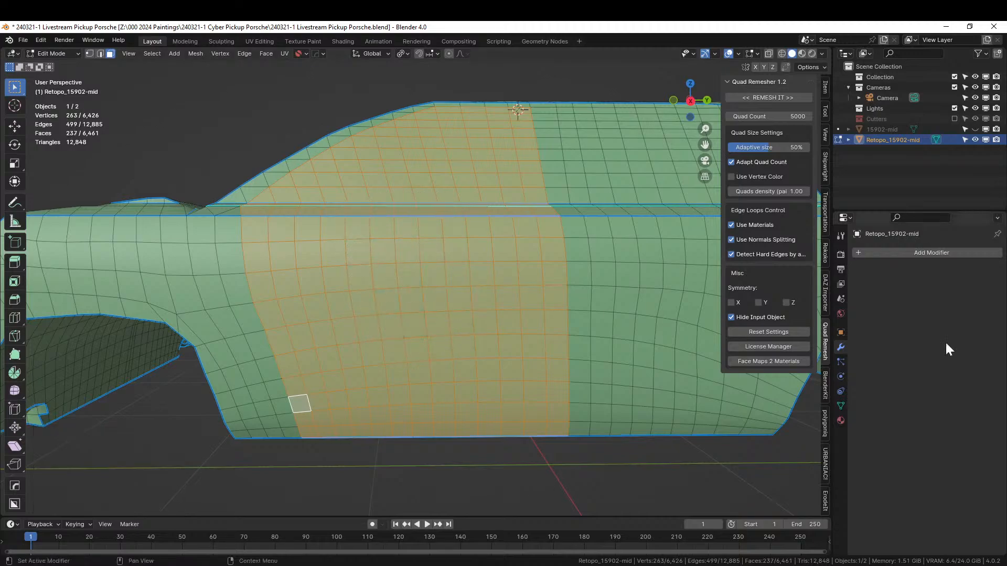
In Object Mode, remove all existing material slots (15902-mid, Front and Side) from the retopologized body.
left_click(841, 418)
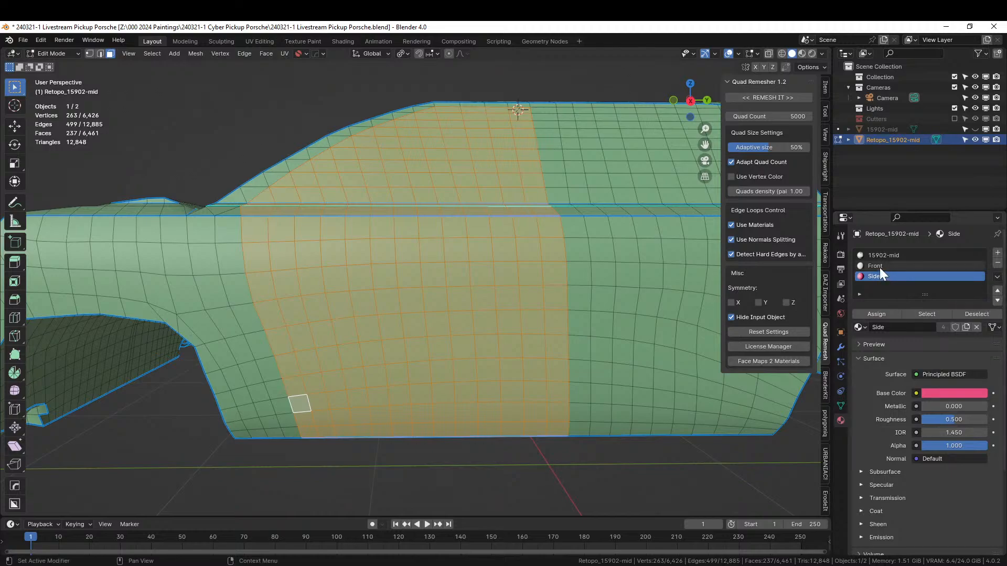
key("Tab")
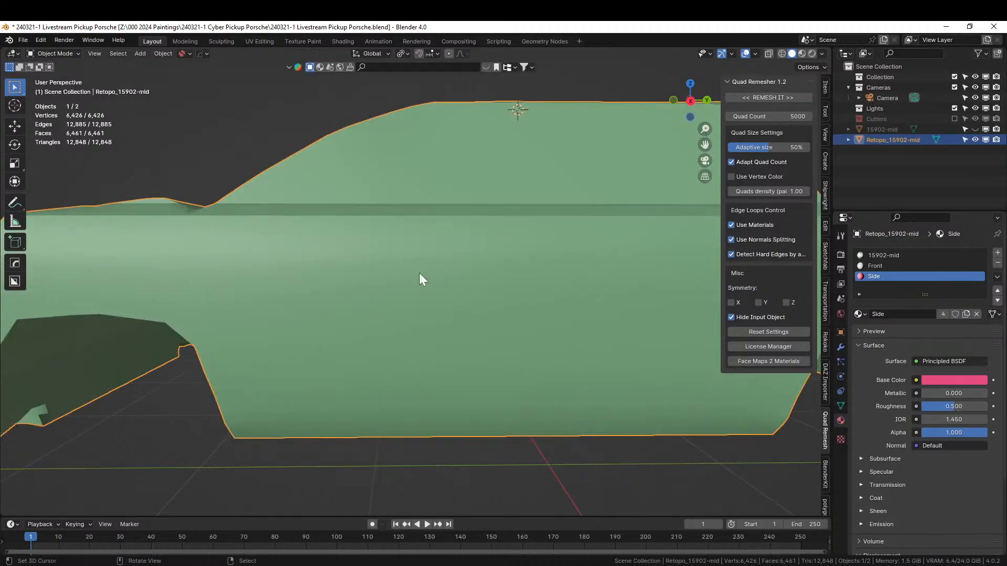
left_click(960, 267)
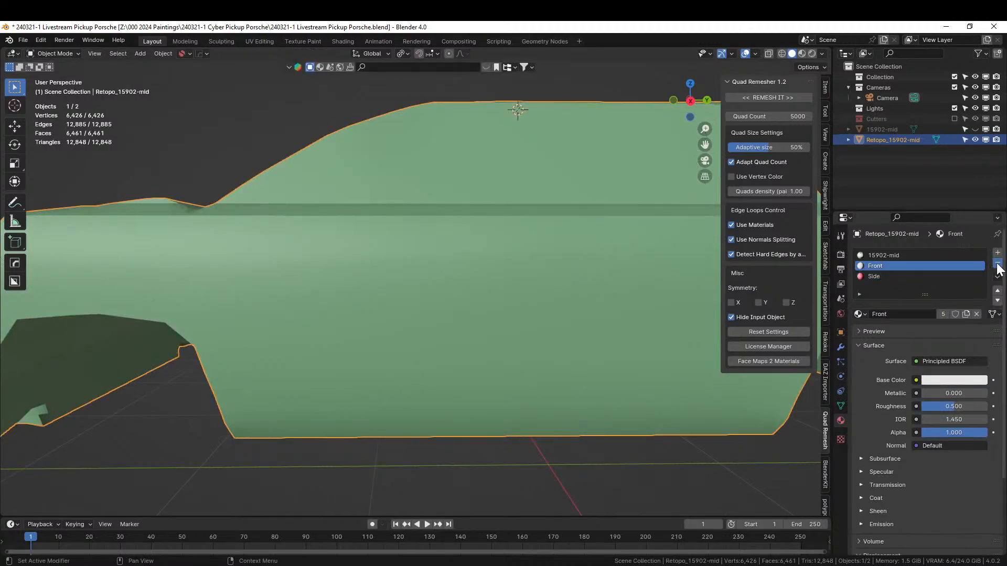
left_click(996, 263)
left_click(996, 263)
left_click(996, 263)
Create a new material for the body and name it Truck.
left_click(936, 293)
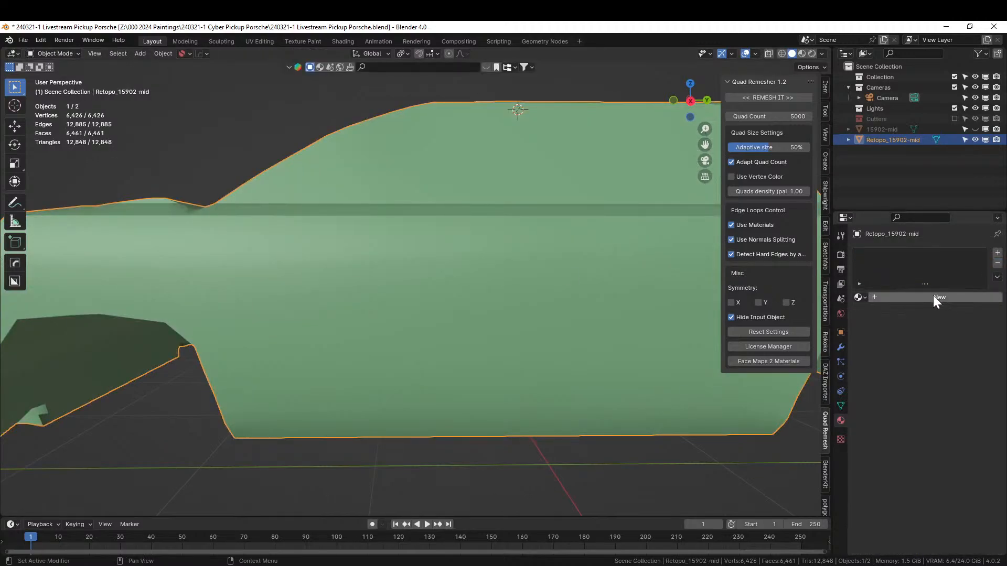
double_click(907, 297)
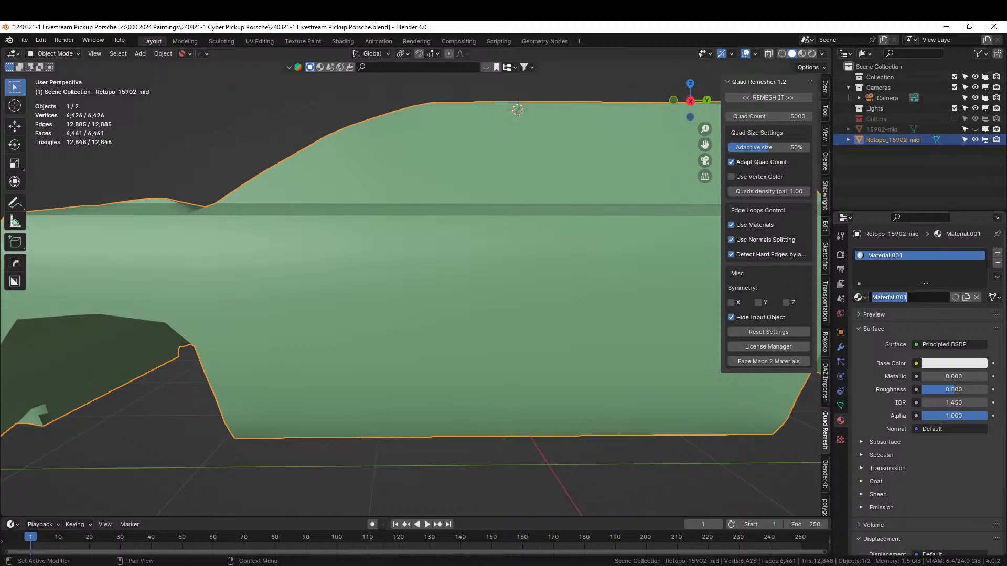
type("Truck")
key("Return")
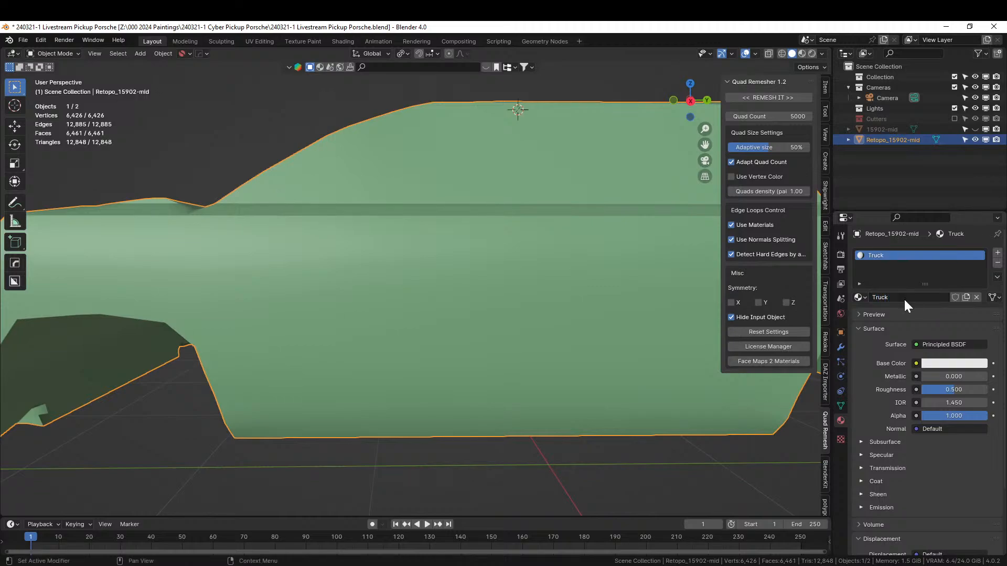
Add a second material slot and, back in Edit Mode, create a material named Front Door in it.
left_click(997, 253)
key("Tab")
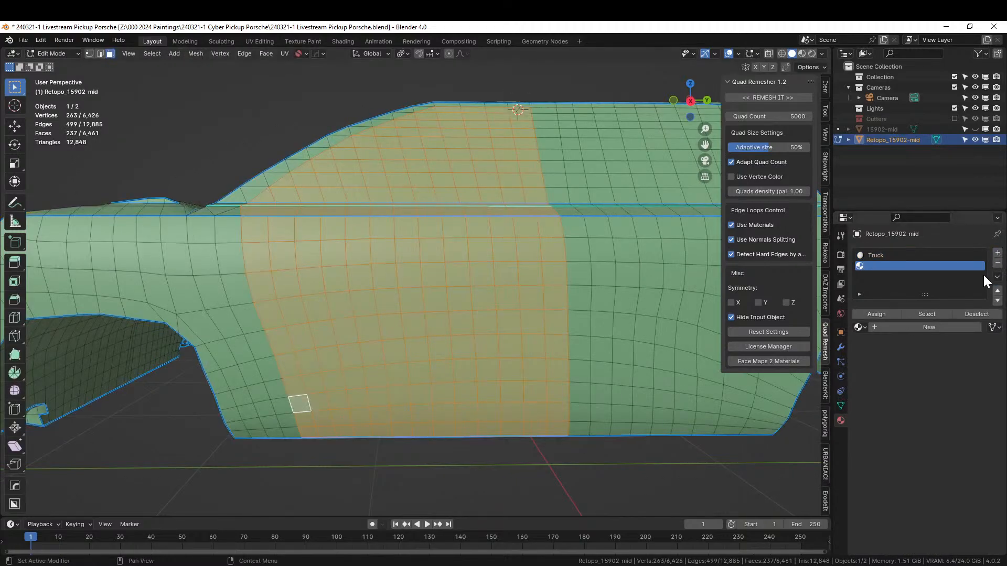
left_click(896, 328)
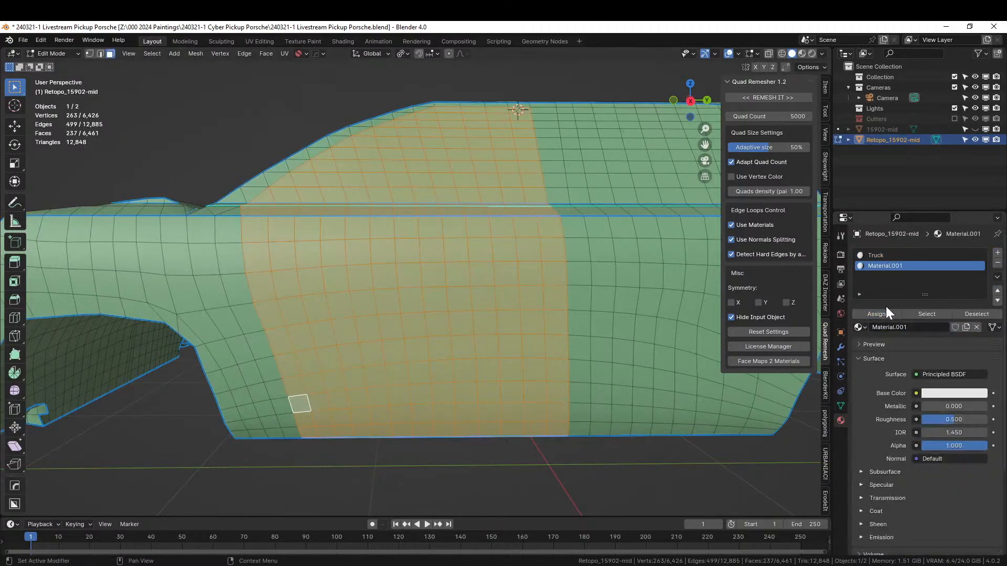
left_click(883, 325)
type("Front Door")
key("Return")
middle_click_drag(591, 346, 428, 409)
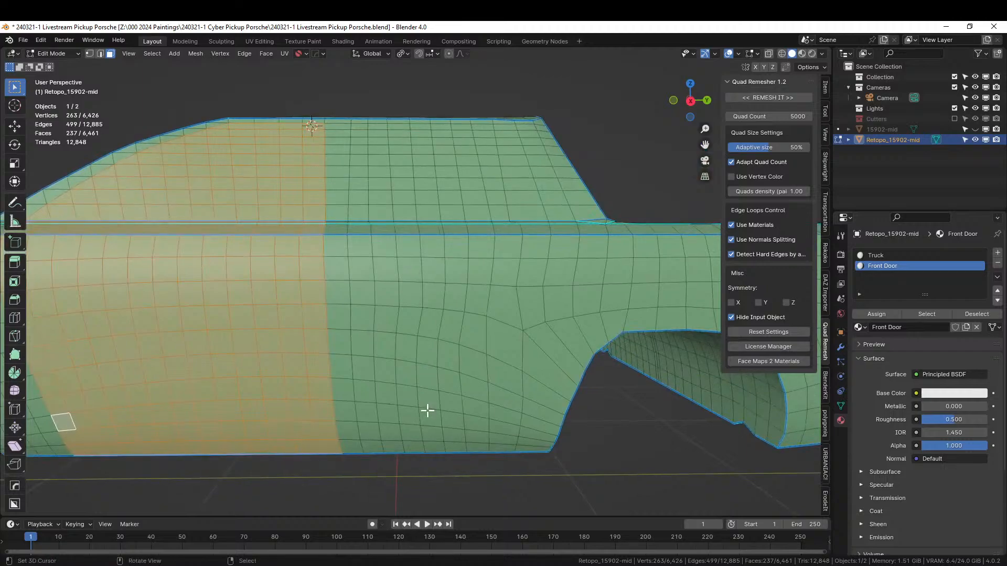
left_click(350, 447)
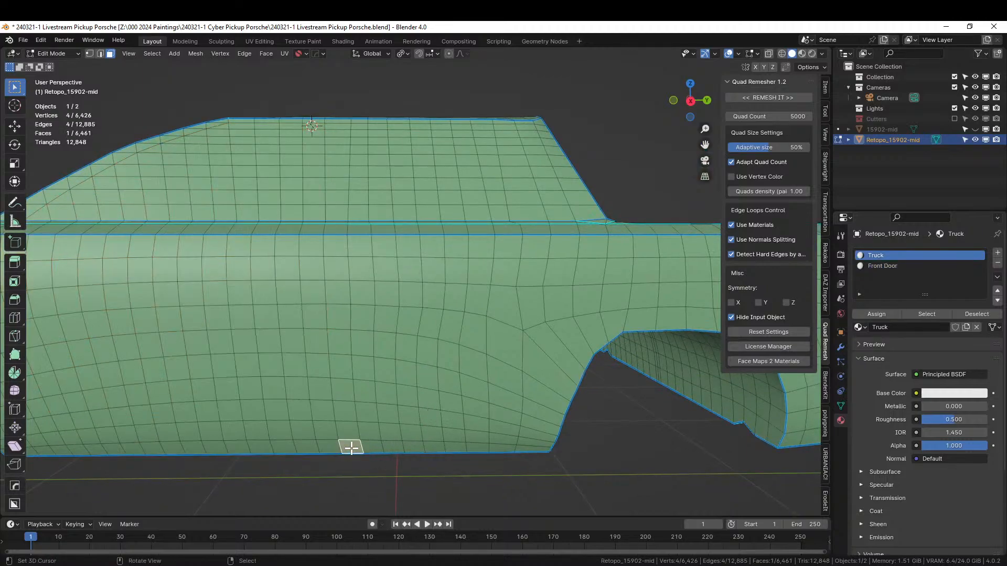
left_click(509, 447, "ctrl")
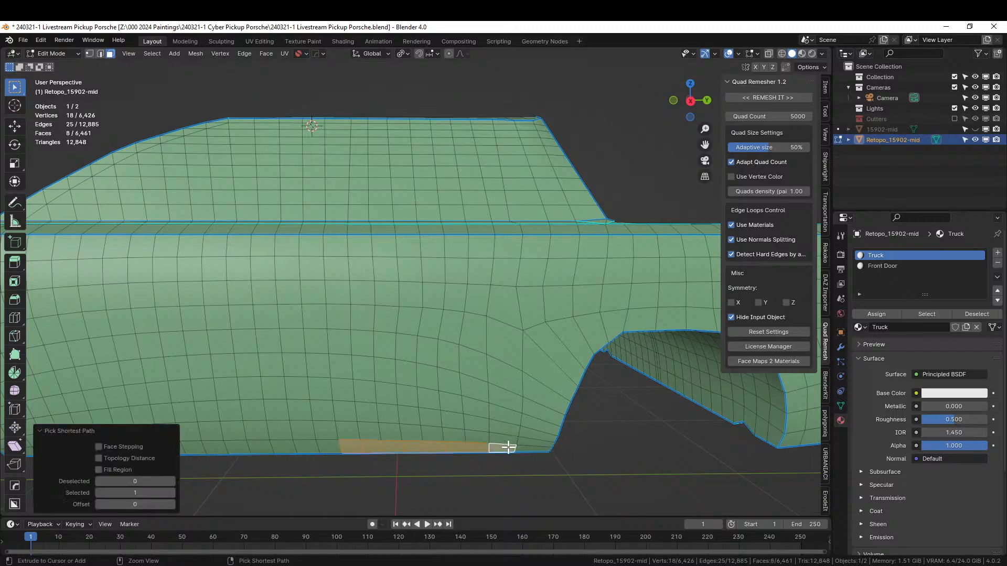
left_click(508, 246, "ctrl")
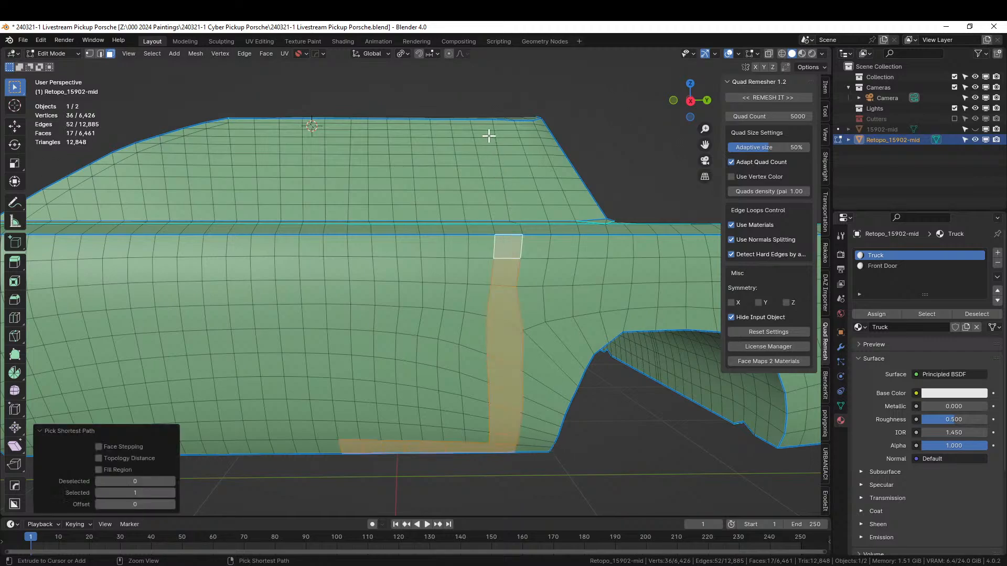
left_click(483, 127, "ctrl")
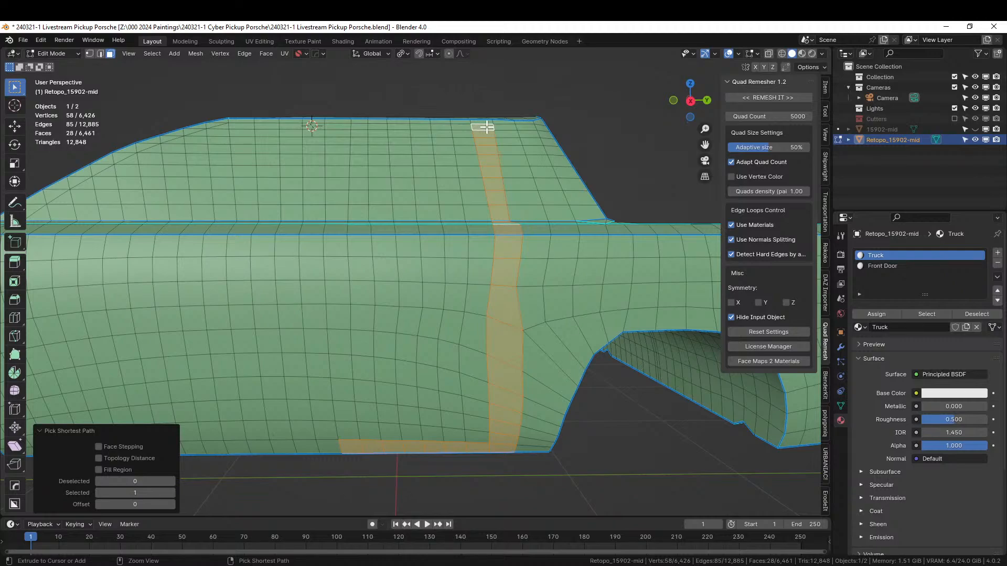
left_click(347, 431, "ctrl")
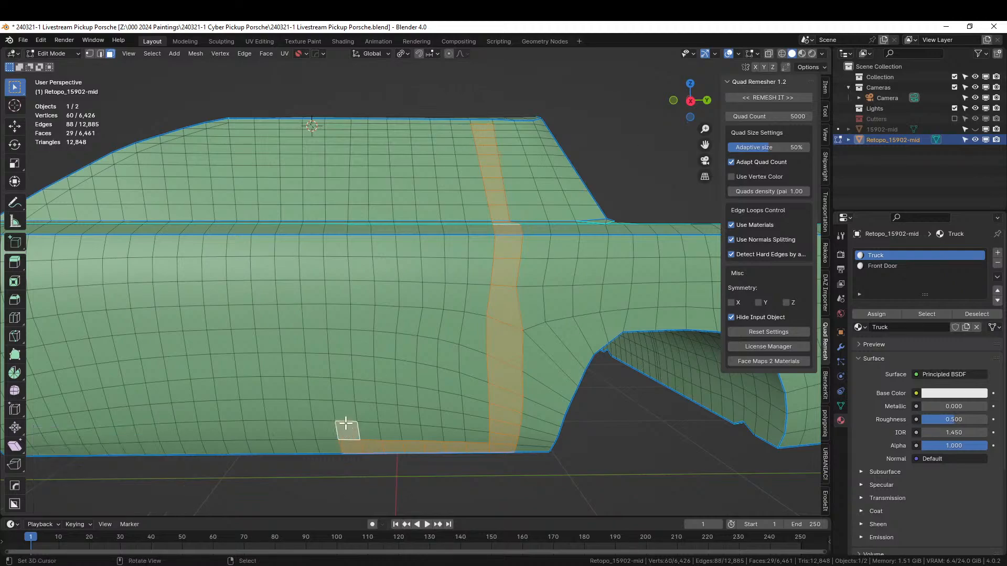
left_click(338, 318, "ctrl")
left_click(337, 209, "ctrl")
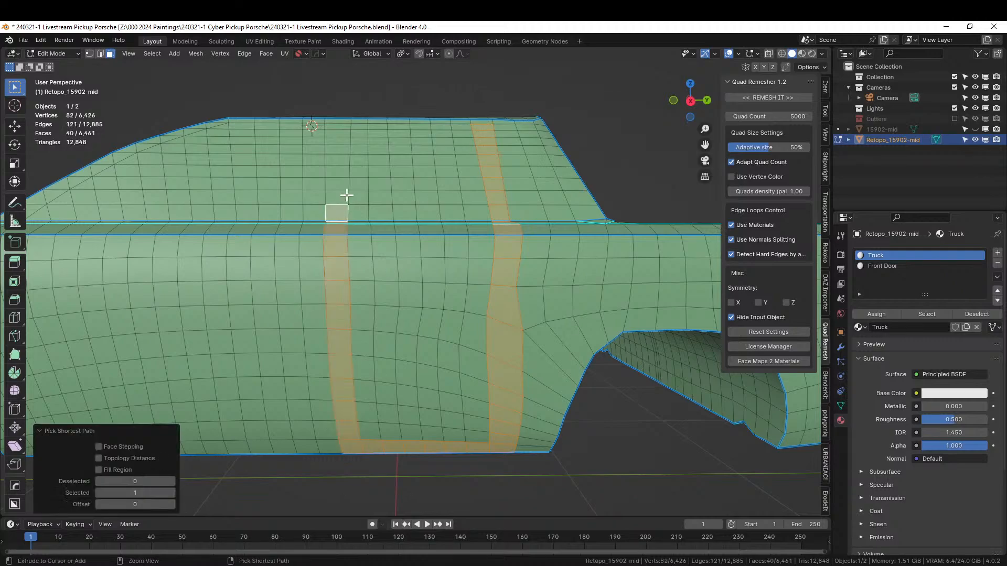
left_click(334, 125, "ctrl")
left_click(462, 127, "ctrl")
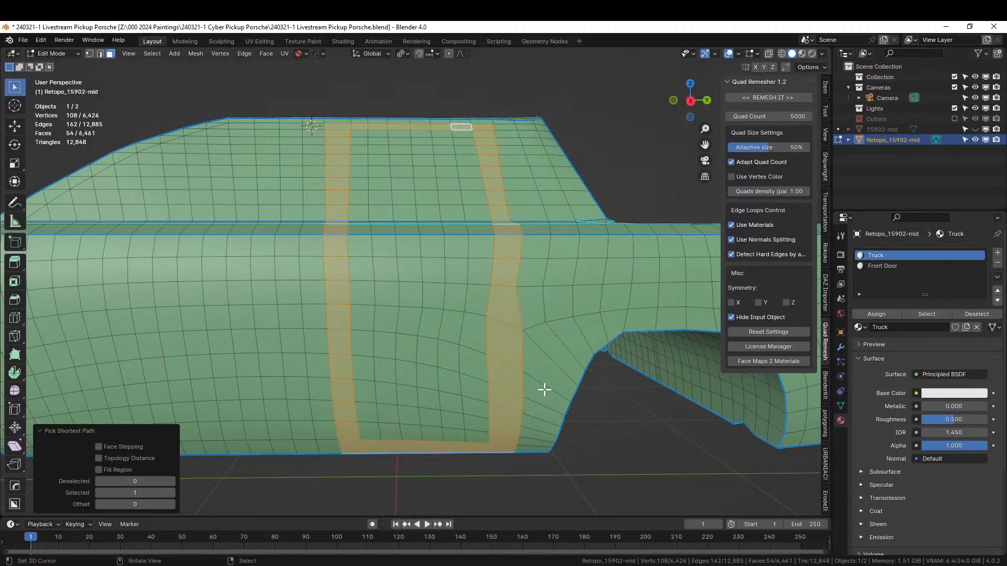
middle_click_drag(523, 418, 416, 429, "shift")
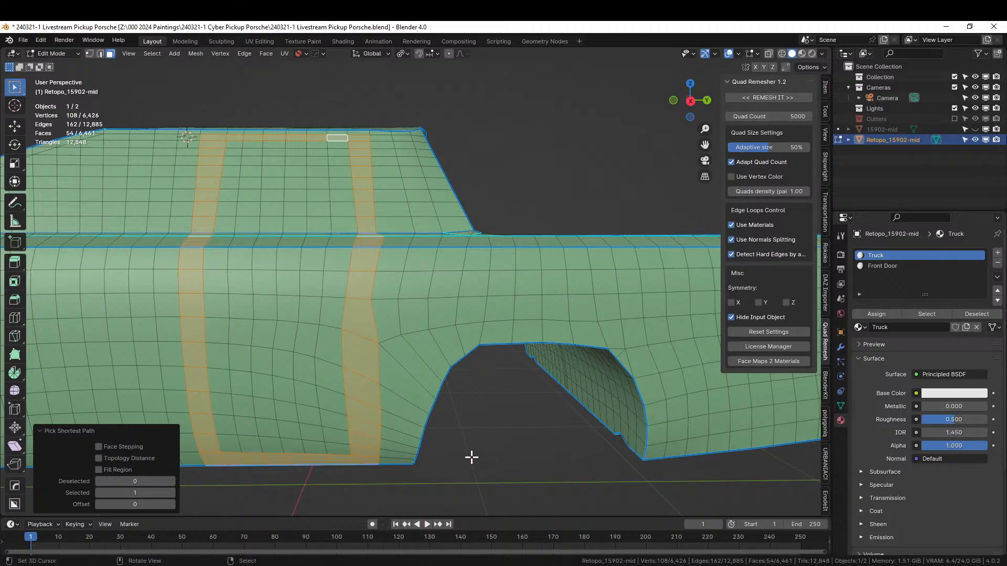
key("alt+a")
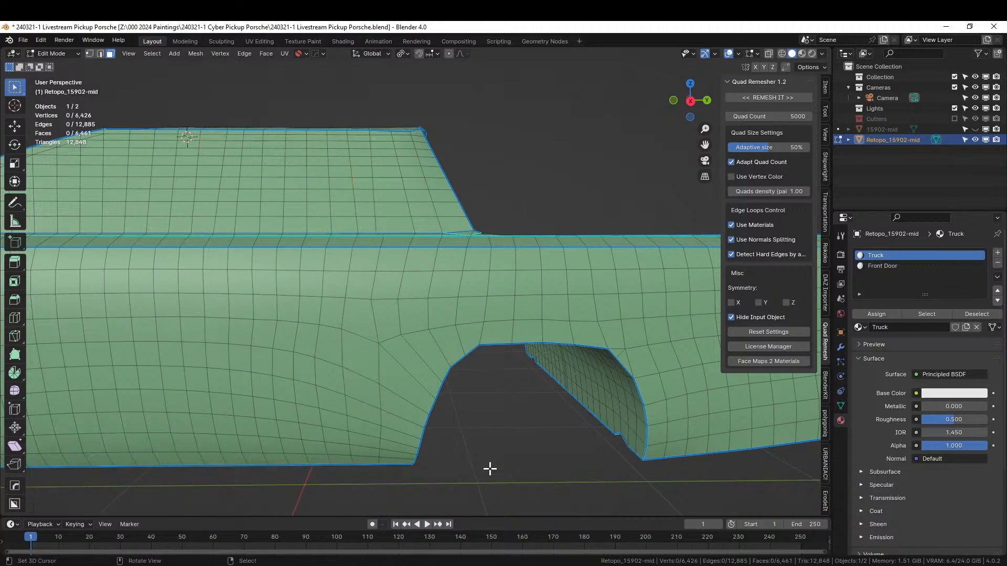
key("1")
left_click(378, 456)
left_click(379, 344, "ctrl")
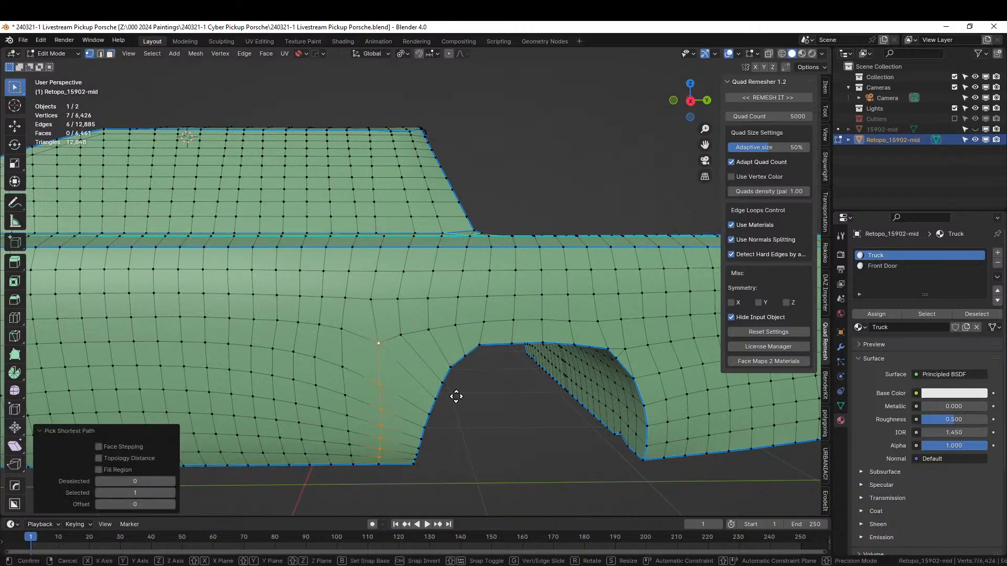
key("g")
key("g")
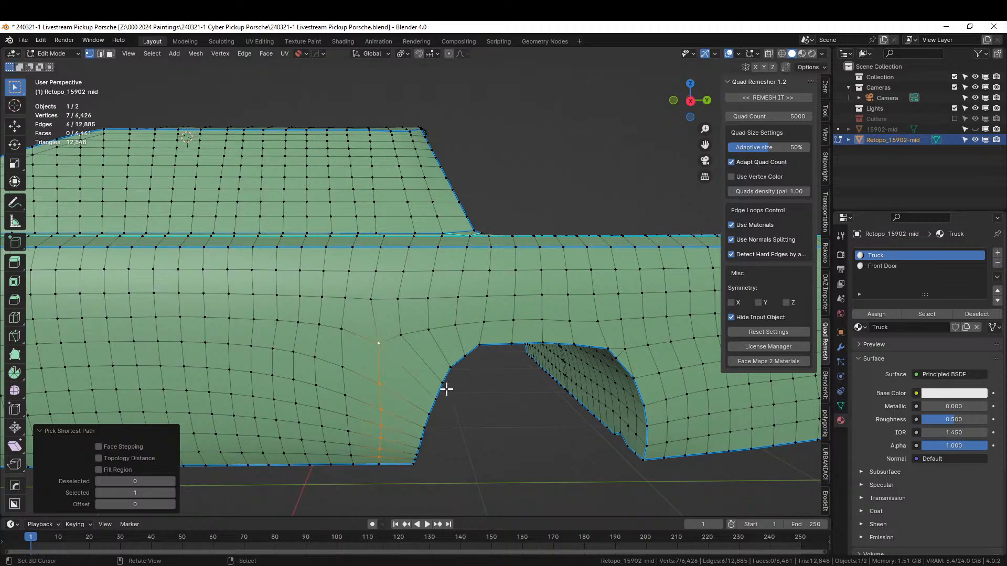
key("Escape")
key("g")
key("g")
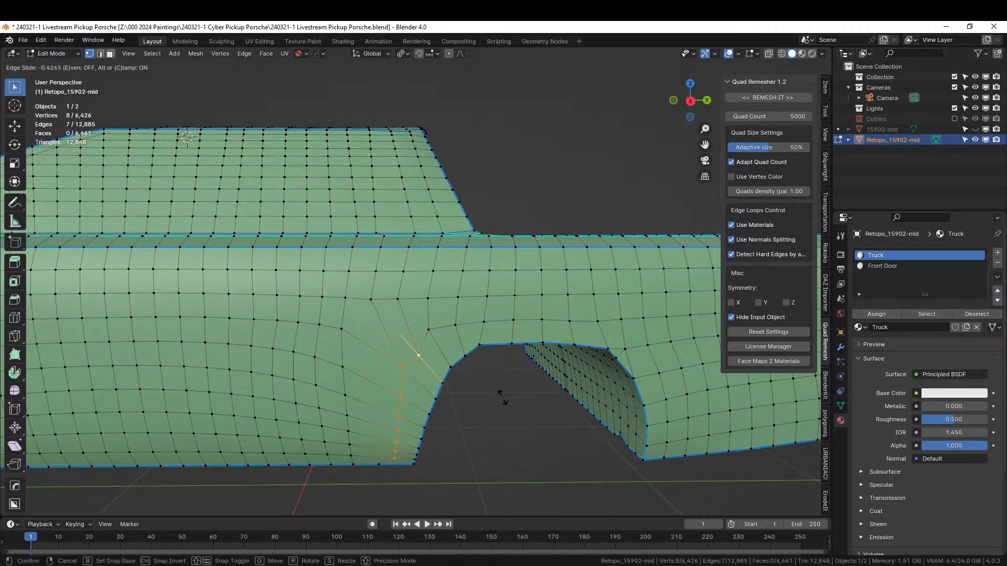
key("Escape")
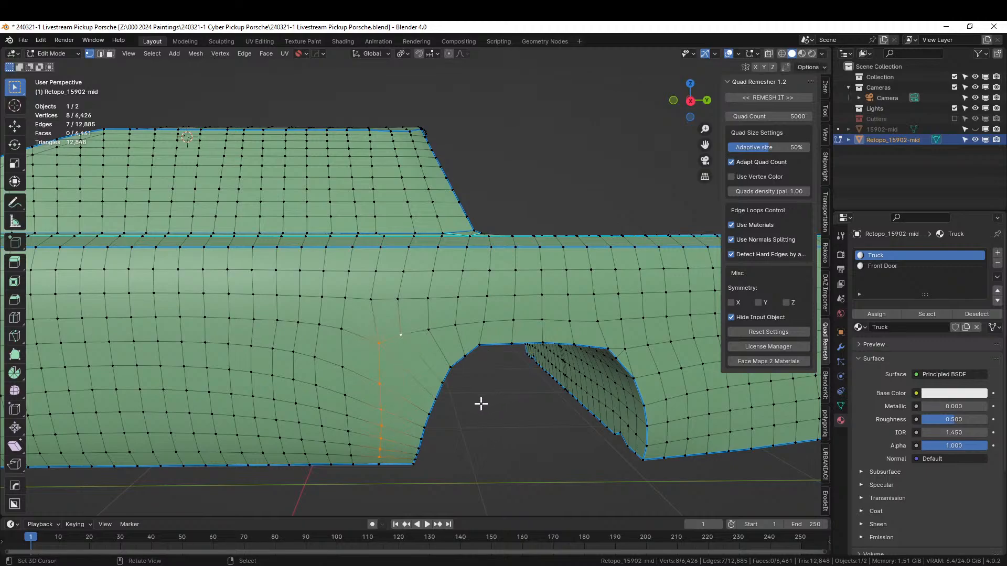
key("alt+a")
Insert a centred loop cut through the lower body side just ahead of the rear wheel arch and clear the selection.
key("2")
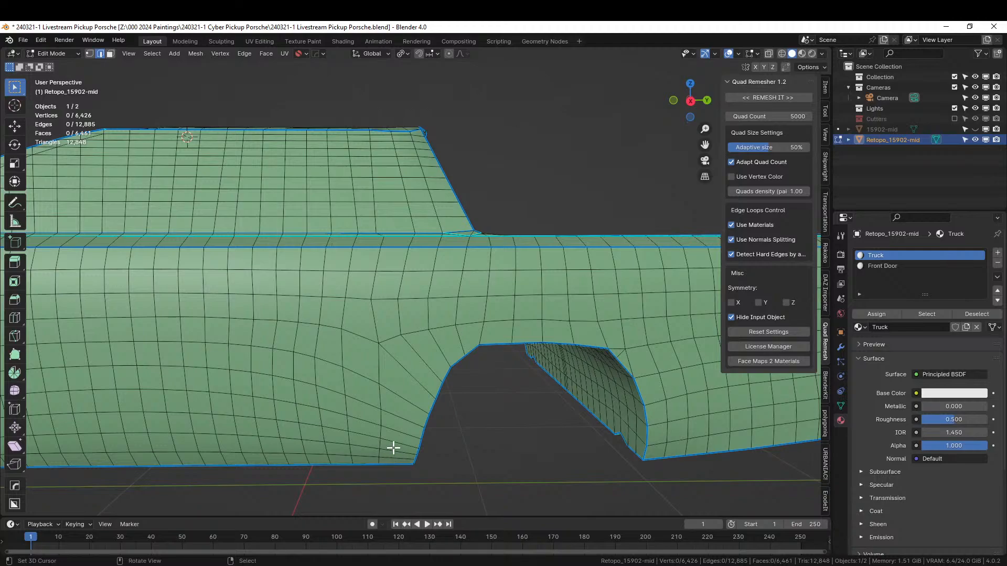
left_click(394, 449)
key("ctrl+r")
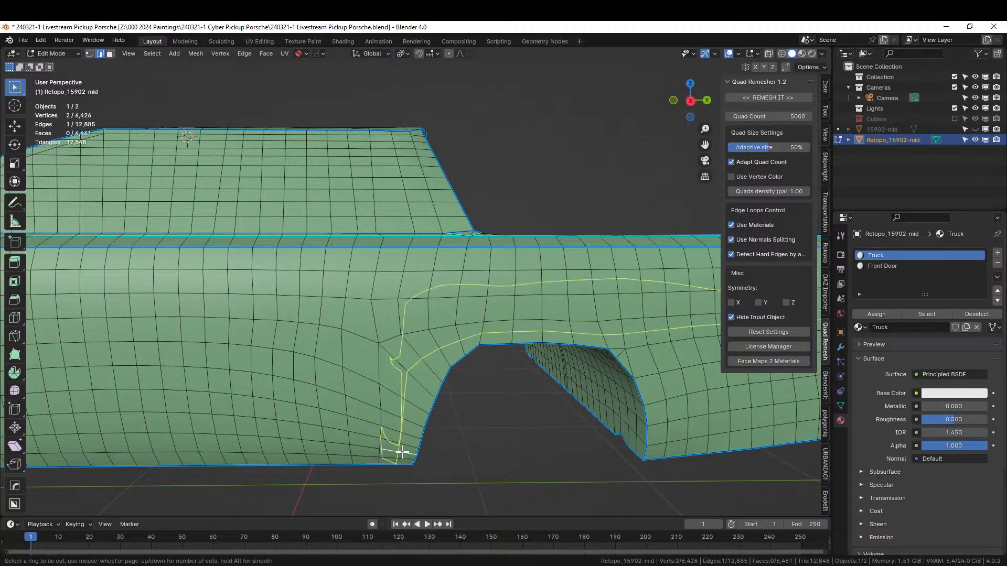
left_click(402, 452)
right_click(402, 452)
left_click(469, 462)
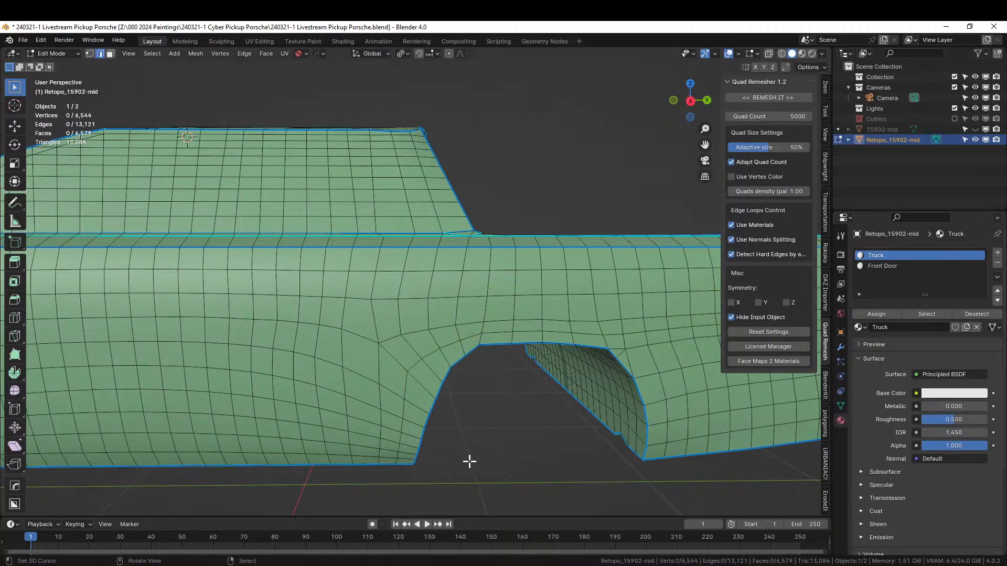
Select all faces assigned to the Front Door material to locate the door's rear boundary.
middle_click_drag(467, 460, 559, 458, "shift")
scroll(619, 453, "down", 3)
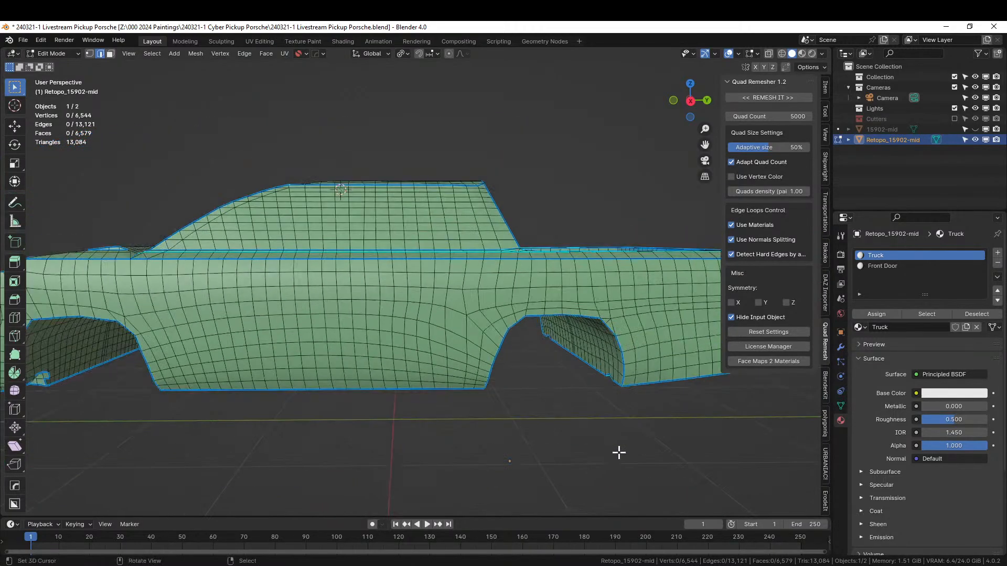
left_click(903, 266)
left_click(926, 314)
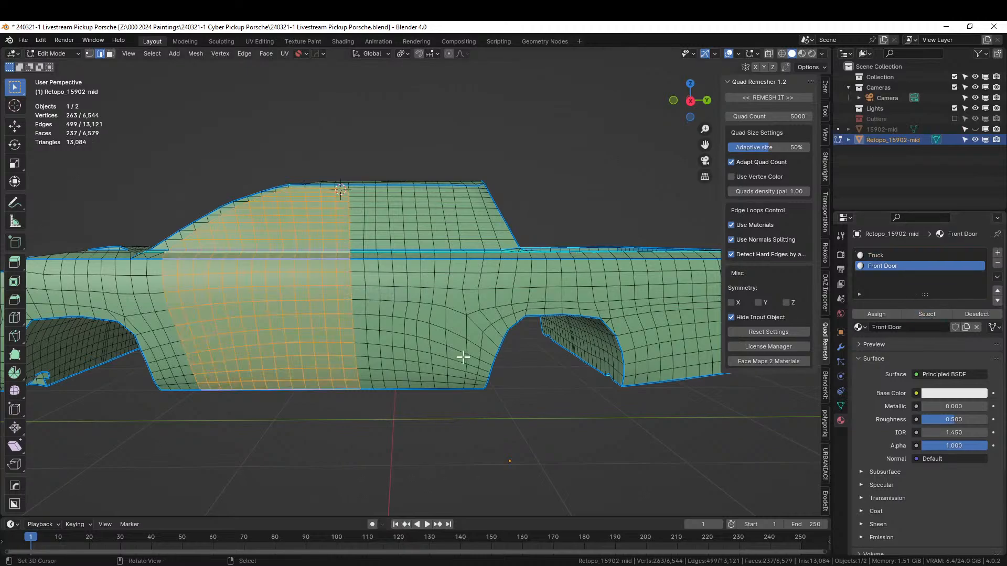
Outline the back door with shortest-path face selections along the sill, up the rear edge, along the front door boundary and under the roof.
left_click(366, 383)
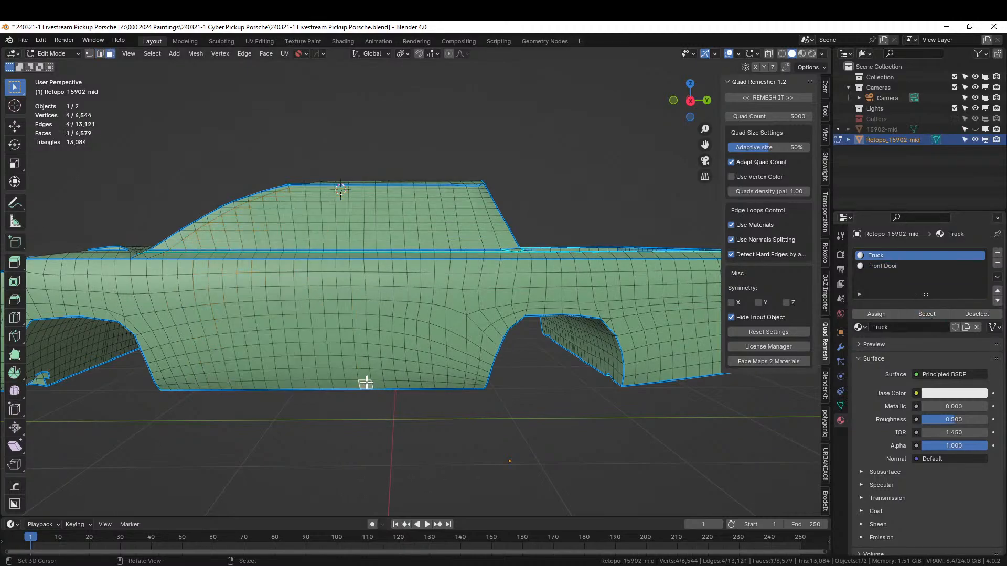
left_click(469, 386, "ctrl")
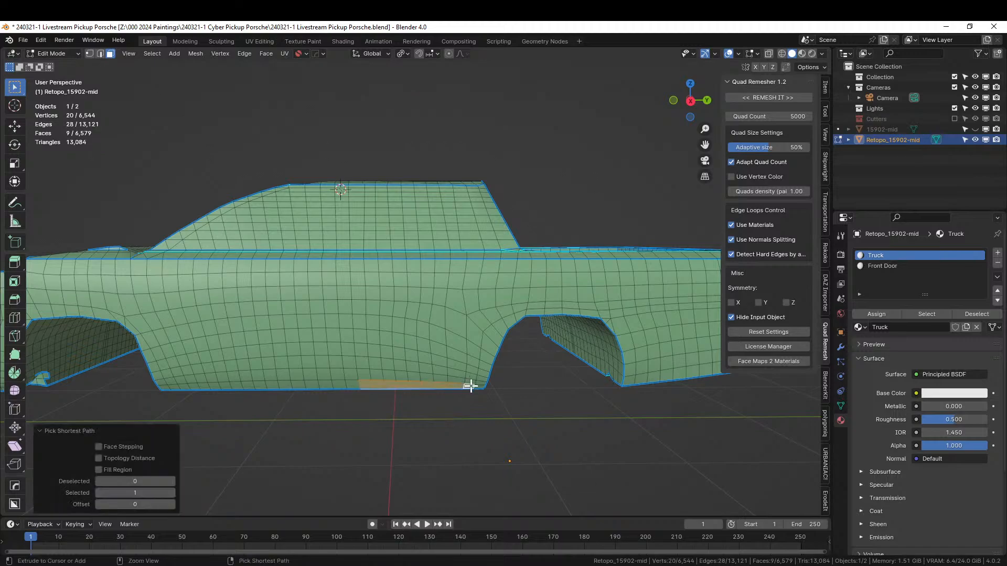
left_click(479, 322, "ctrl")
left_click(458, 186, "ctrl")
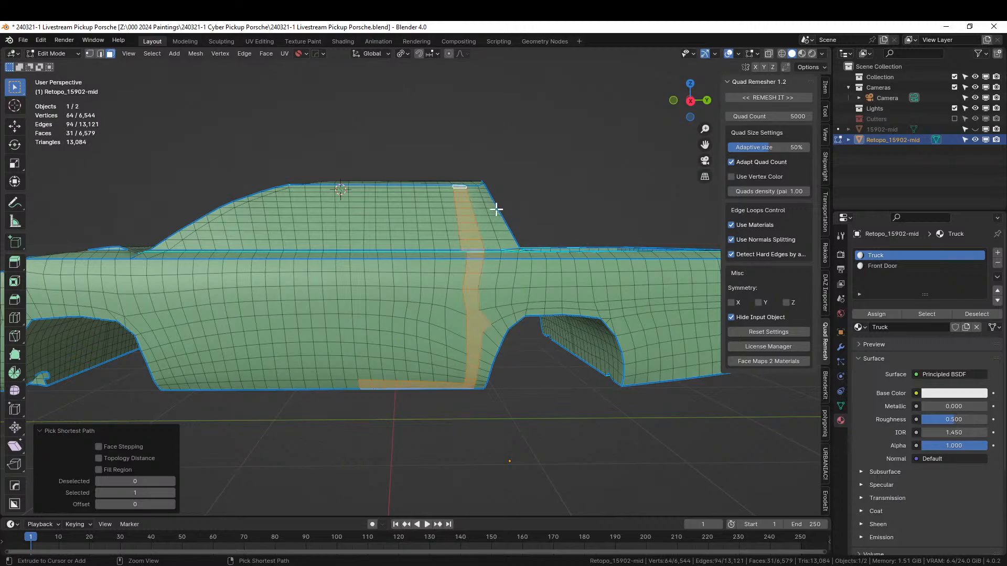
scroll(496, 336, "up", 5)
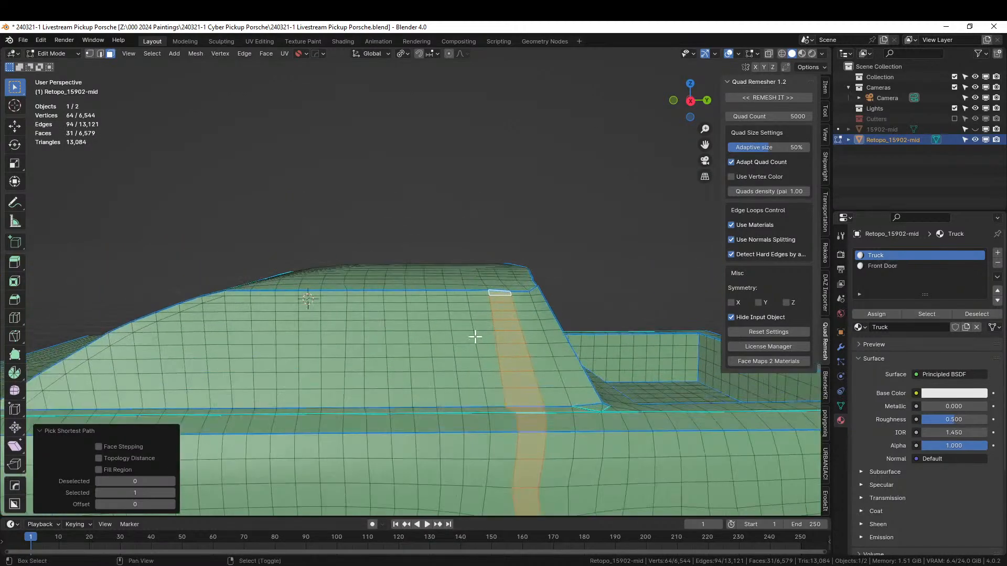
middle_click_drag(474, 333, 497, 180, "shift")
left_click(376, 397, "ctrl")
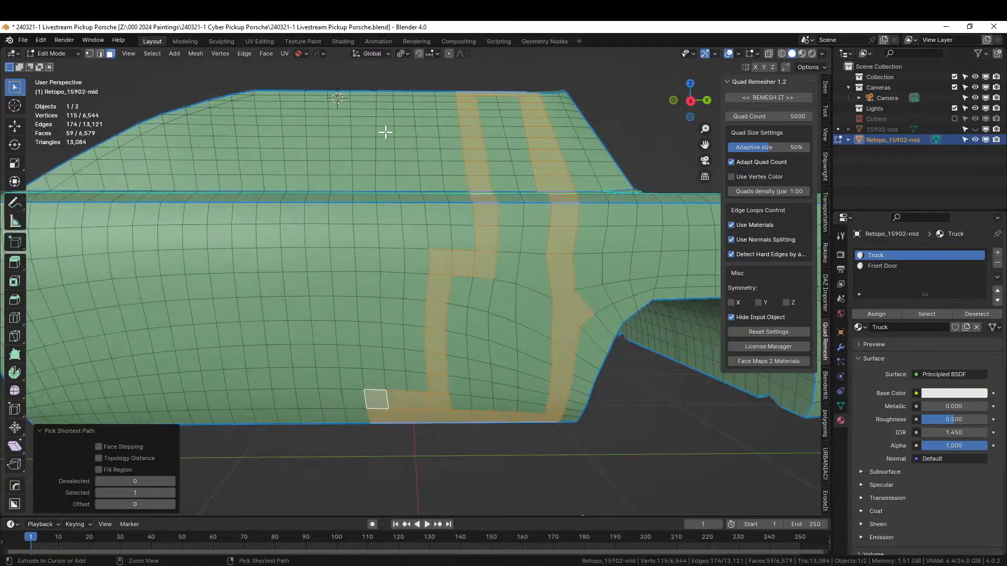
left_click(361, 96, "ctrl")
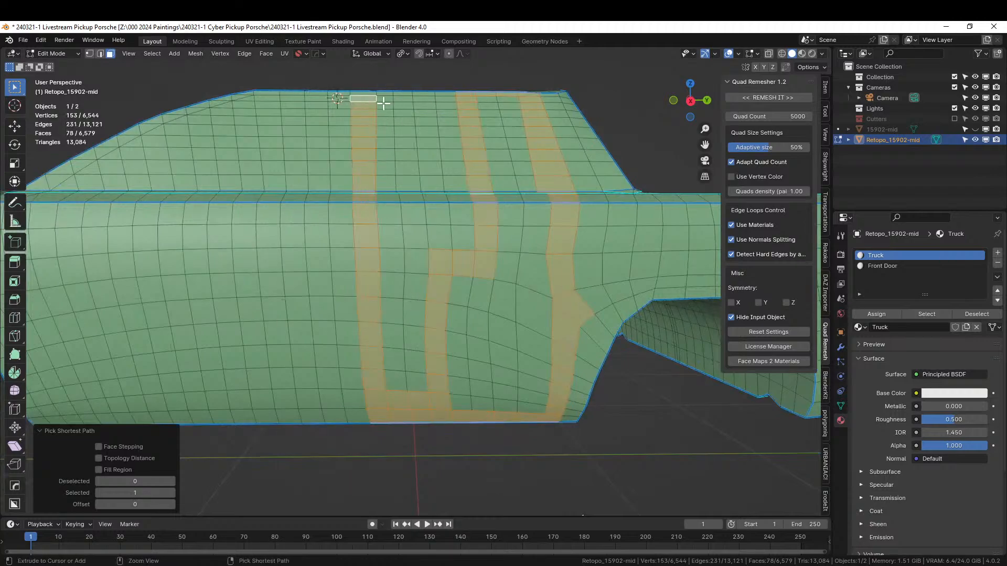
left_click(520, 103, "ctrl")
Deselect the four stray faces in the thin row directly under the roof edge above the back door outline.
middle_click_drag(476, 168, 452, 267)
right_click(471, 221, "shift")
right_click(515, 220, "shift")
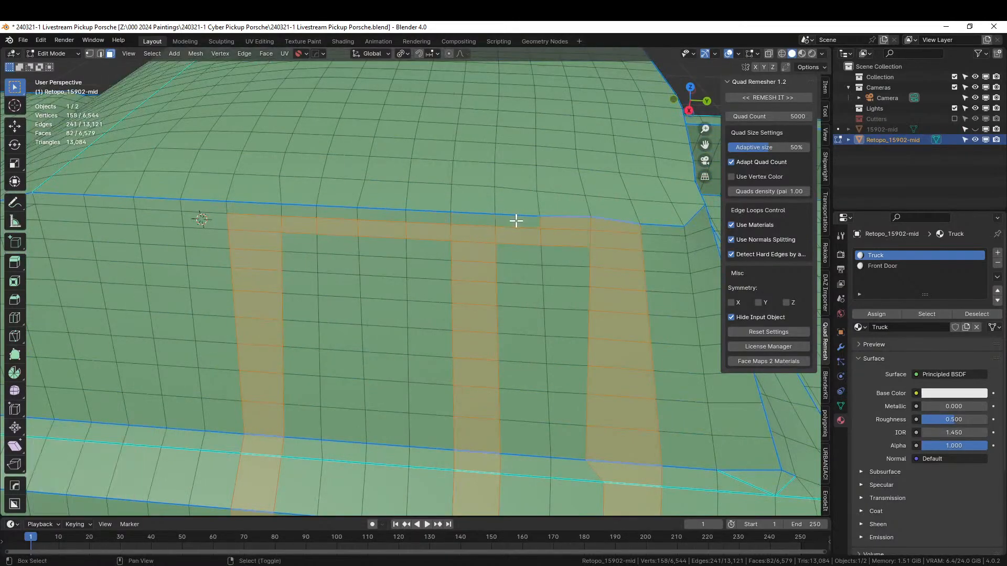
right_click(564, 221, "shift")
right_click(603, 223, "shift")
scroll(608, 253, "down", 5)
scroll(607, 253, "down", 3)
scroll(495, 305, "up", 1)
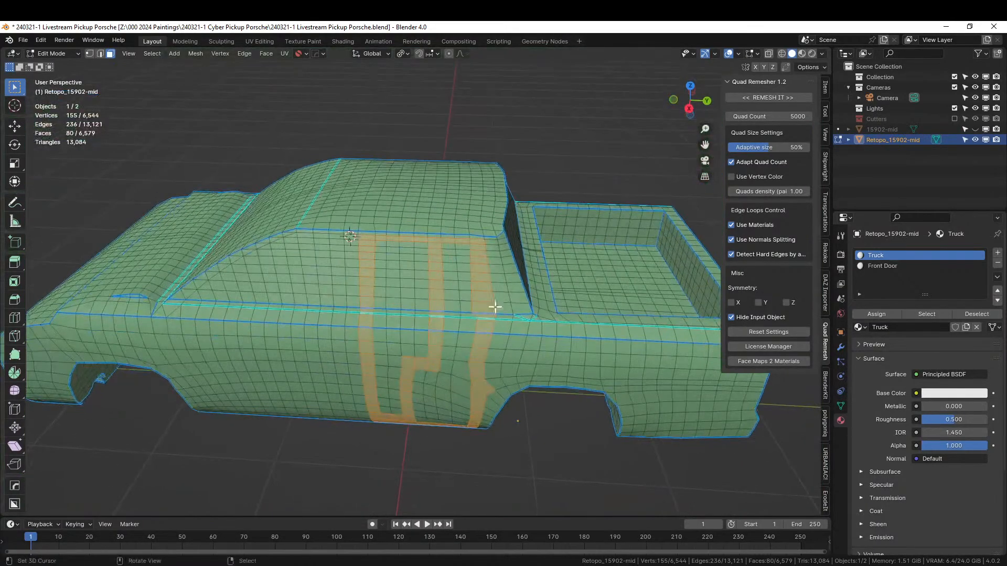
Knife-cut the kinked face beside the rear wheel arch and deselect its protruding triangle to straighten the back door outline.
scroll(437, 332, "up", 2)
middle_click_drag(437, 333, 434, 299)
scroll(499, 331, "up", 3)
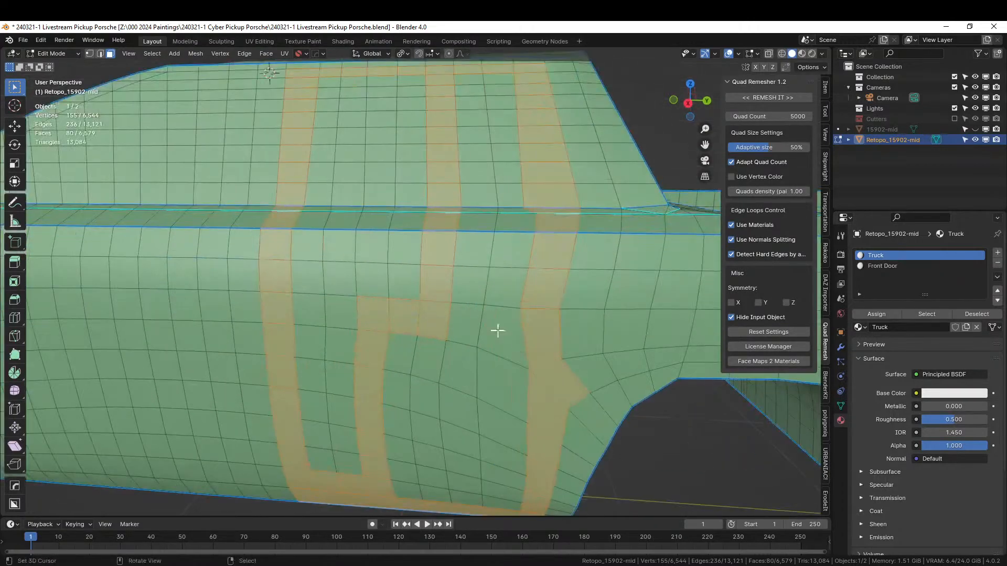
key("k")
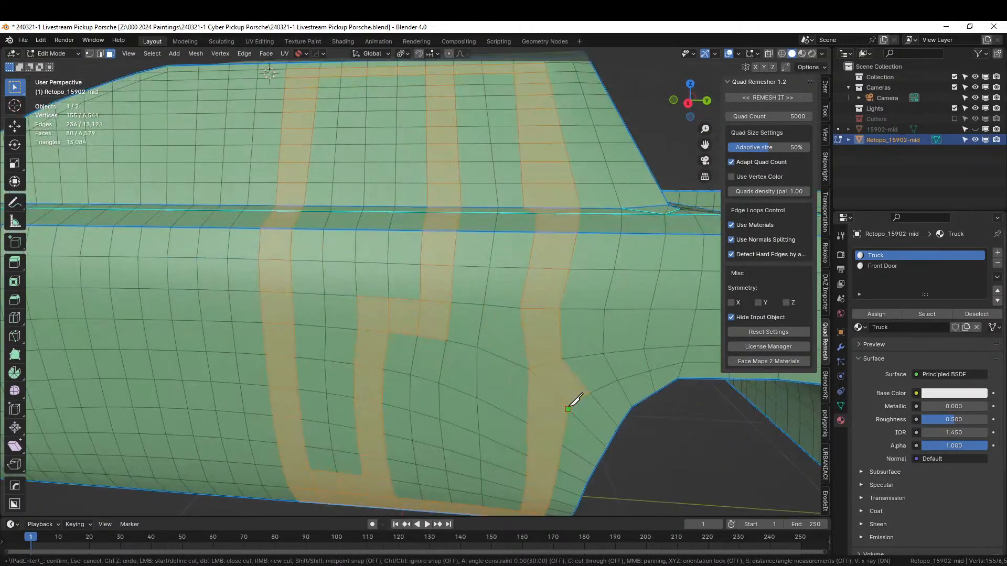
left_click(568, 409)
left_click(562, 360)
key("Return")
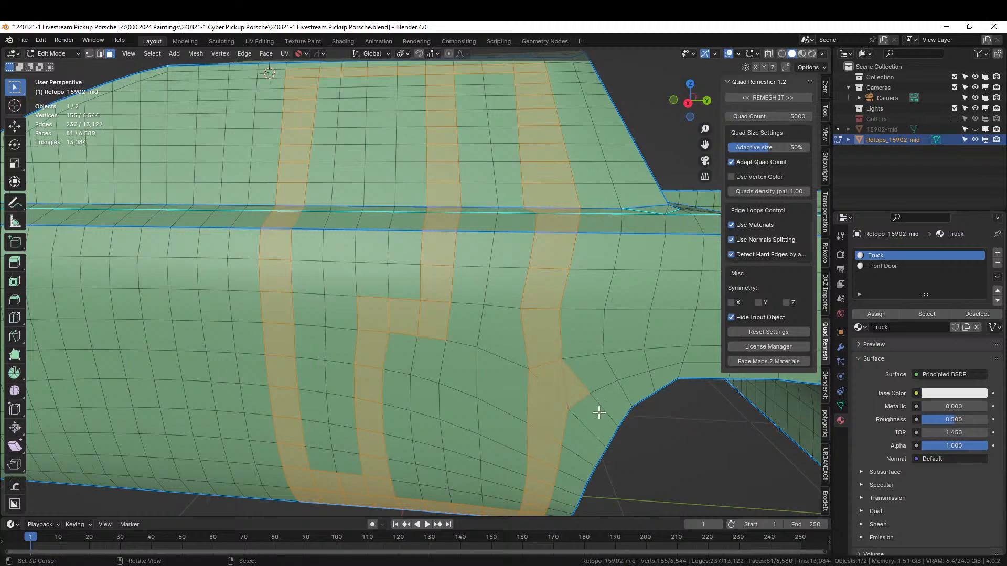
middle_click_drag(601, 412, 602, 404)
scroll(583, 340, "down", 4)
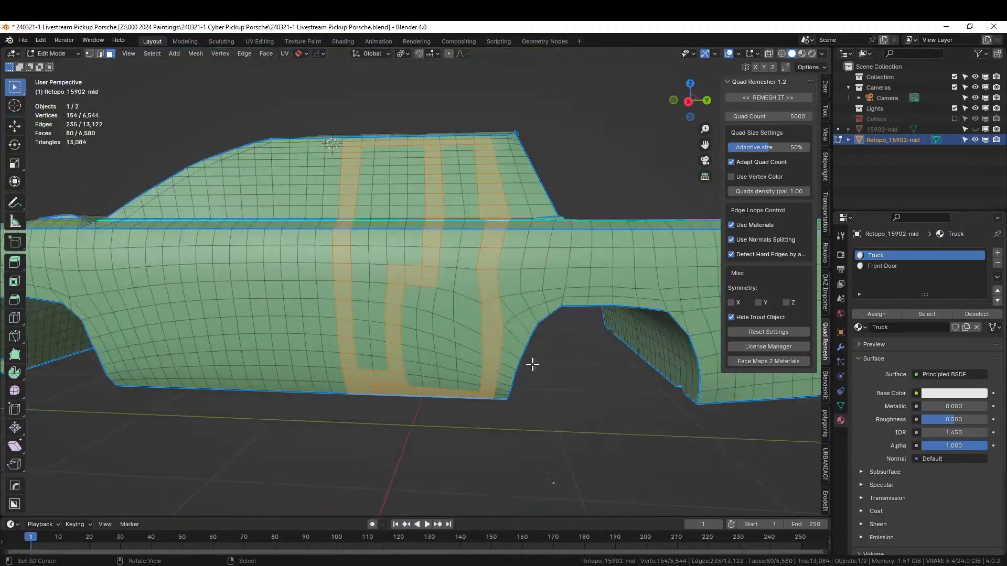
Fill the inside of the back door outline with Circle Select.
key("c")
mouse_move(461, 364)
left_mouse_down()
mouse_move(422, 369)
mouse_move(459, 330)
mouse_move(425, 330)
mouse_move(376, 357)
mouse_move(371, 271)
mouse_move(408, 296)
mouse_move(371, 233)
mouse_move(418, 250)
mouse_move(465, 234)
mouse_move(458, 162)
mouse_move(374, 158)
mouse_move(367, 206)
mouse_move(420, 191)
mouse_move(438, 217)
left_mouse_up()
right_click(438, 216)
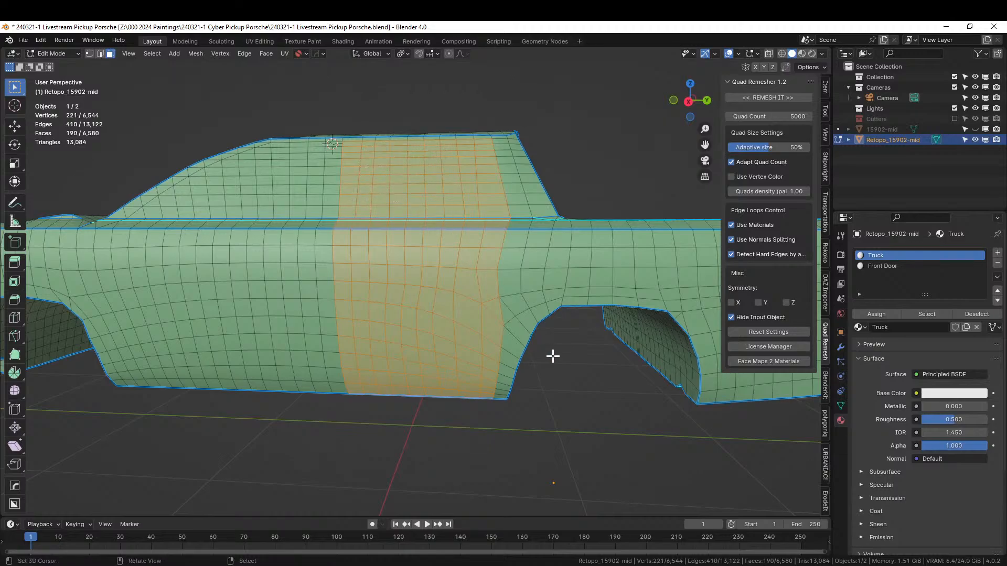
Add a third material slot and create a material named Back Door in it.
middle_click_drag(551, 355, 572, 409)
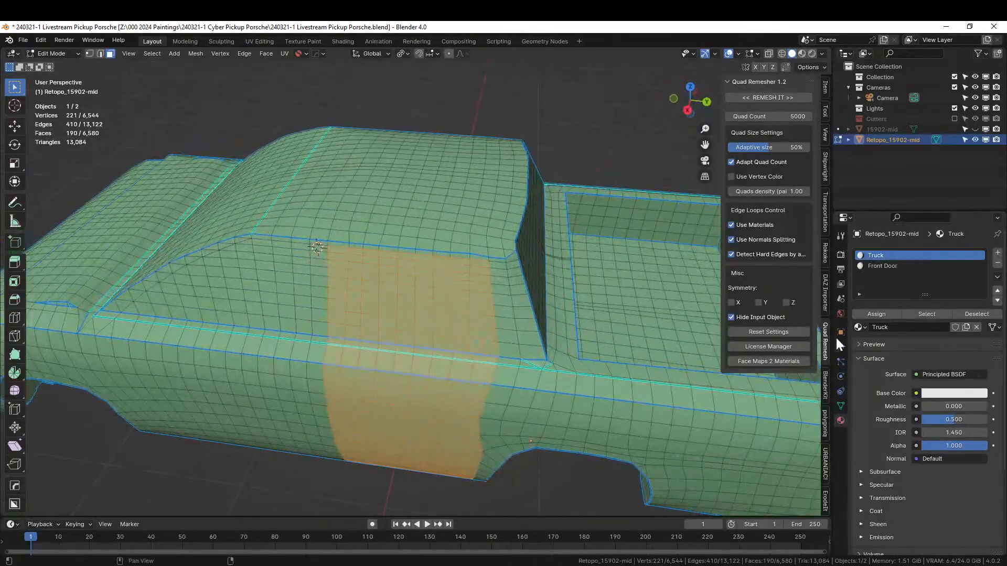
left_click(998, 252)
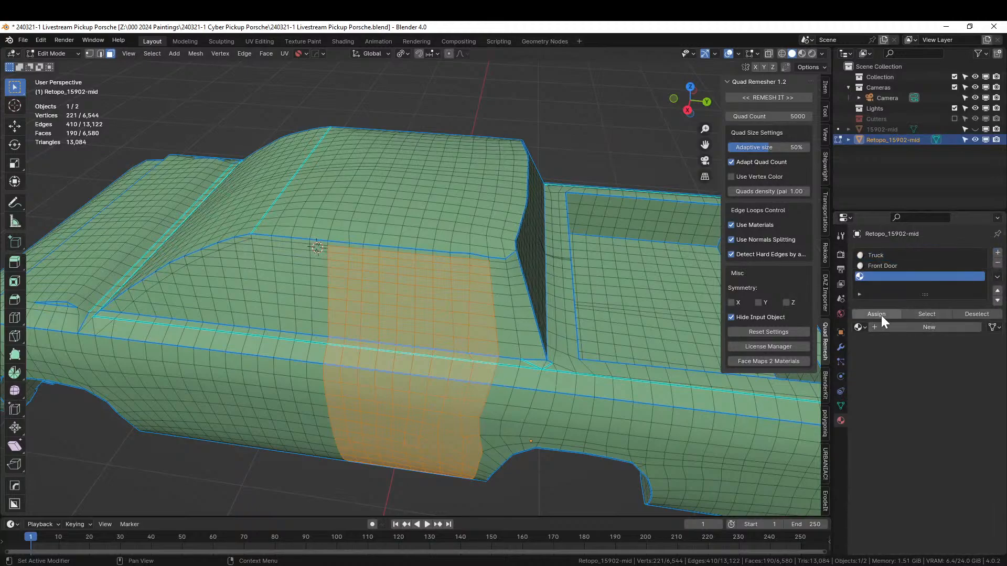
left_click(897, 326)
left_click(898, 326)
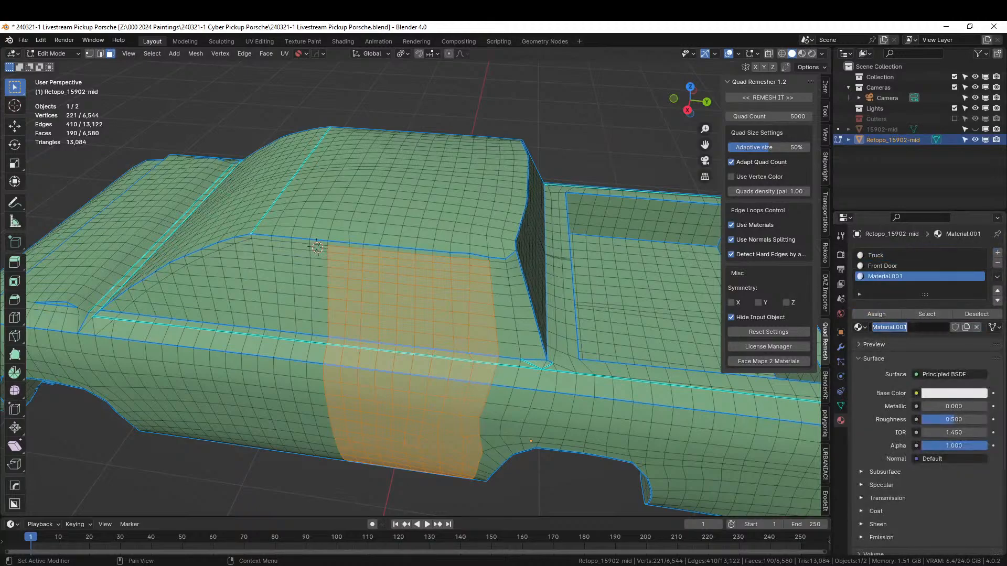
type("Back Door")
key("Return")
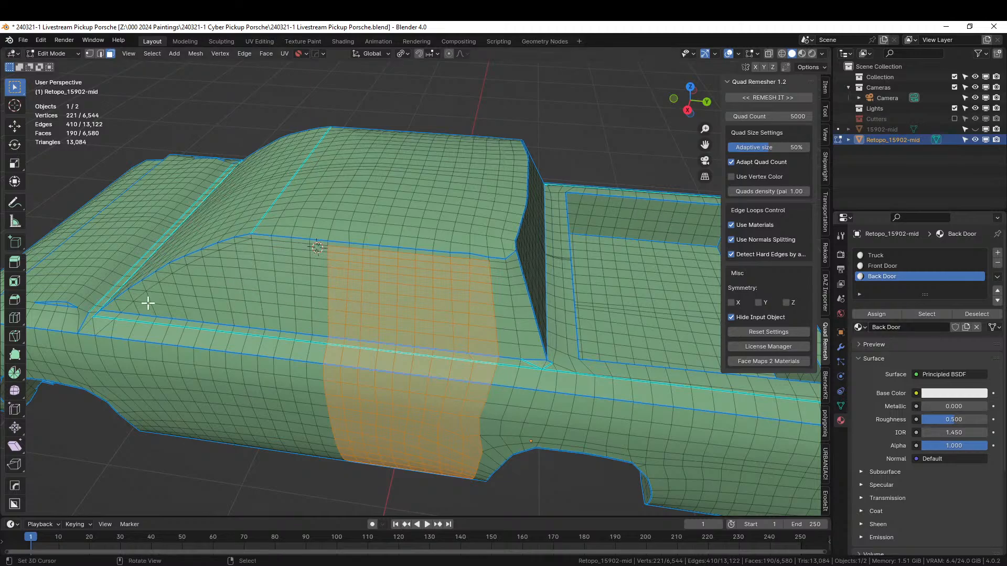
Deselect the back door faces below the window line with Circle Select, keeping only the window faces selected.
middle_click_drag(205, 341, 294, 375)
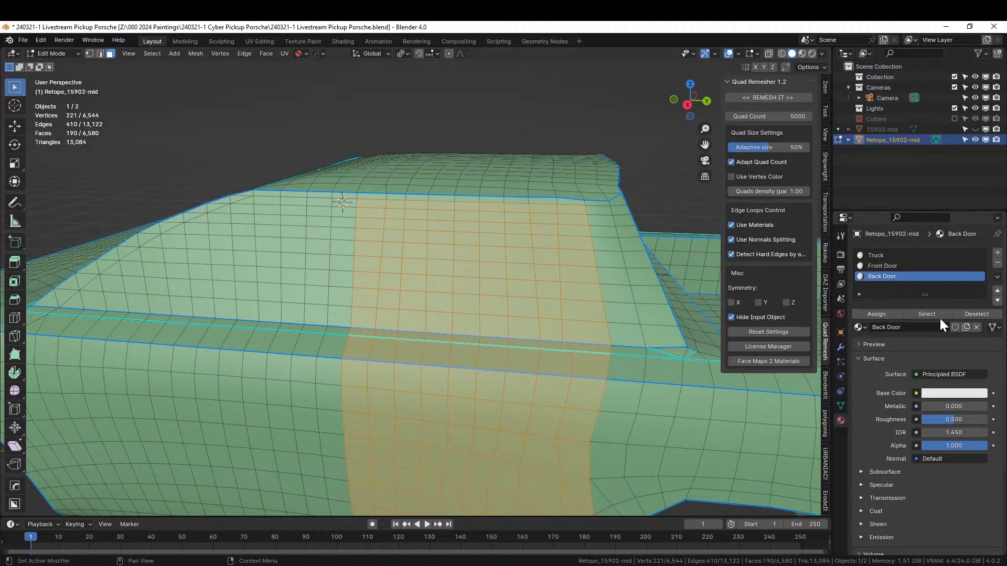
left_click(359, 329, "shift")
left_click(412, 334, "ctrl")
key("c")
mouse_move(435, 337)
left_mouse_down()
mouse_move(434, 364)
mouse_move(403, 361)
left_mouse_up()
mouse_move(404, 361)
middle_mouse_down()
mouse_move(388, 341)
mouse_move(538, 362)
mouse_move(400, 364)
mouse_move(353, 400)
mouse_move(546, 407)
mouse_move(495, 462)
mouse_move(341, 465)
mouse_move(441, 456)
mouse_move(583, 484)
middle_mouse_up()
key("Escape")
key("KP_3")
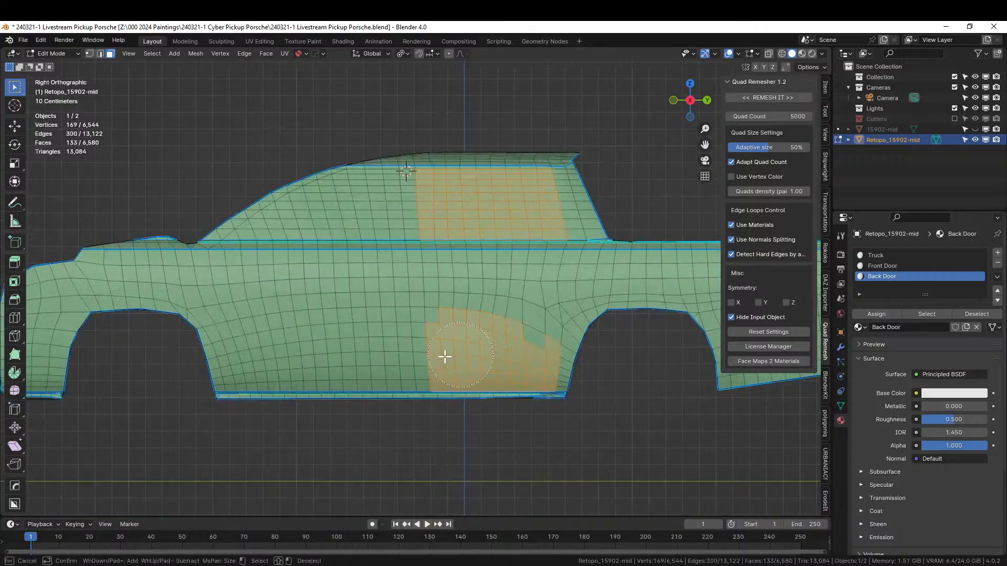
key("c")
left_click_drag(446, 355, 453, 347)
mouse_move(454, 347)
middle_mouse_down()
mouse_move(387, 382)
mouse_move(490, 400)
mouse_move(512, 355)
mouse_move(562, 332)
mouse_move(476, 350)
mouse_move(395, 476)
mouse_move(404, 471)
middle_mouse_up()
key("Escape")
Try a 0.002 m inset on the selected back door window faces and undo it.
scroll(562, 332, "up", 3)
key("i")
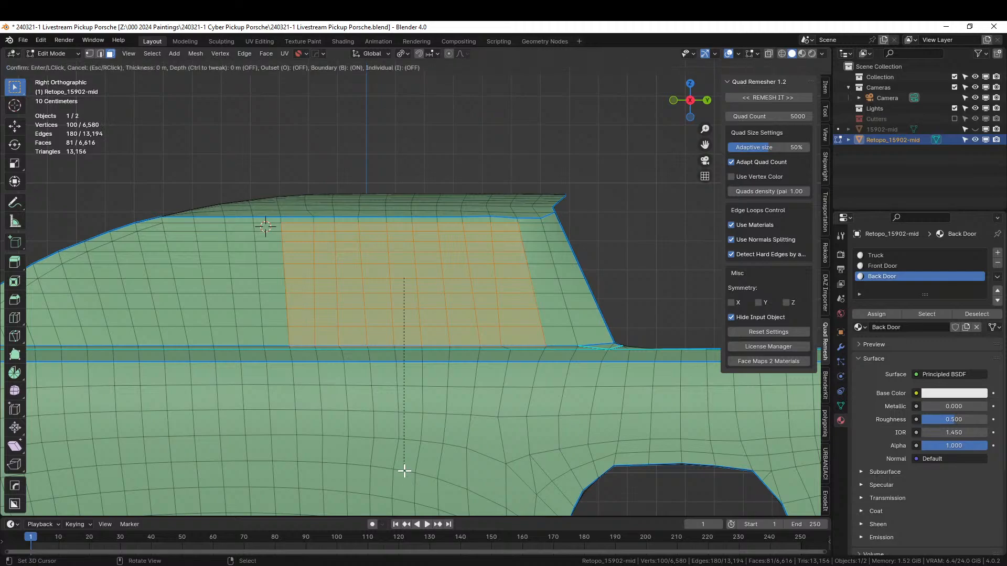
left_click(404, 471)
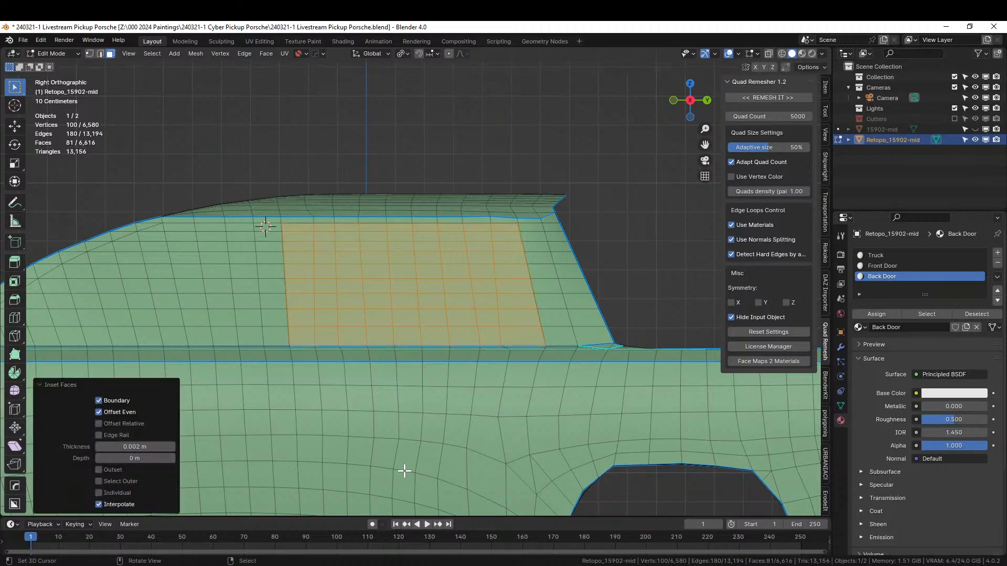
scroll(404, 470, "up", 3)
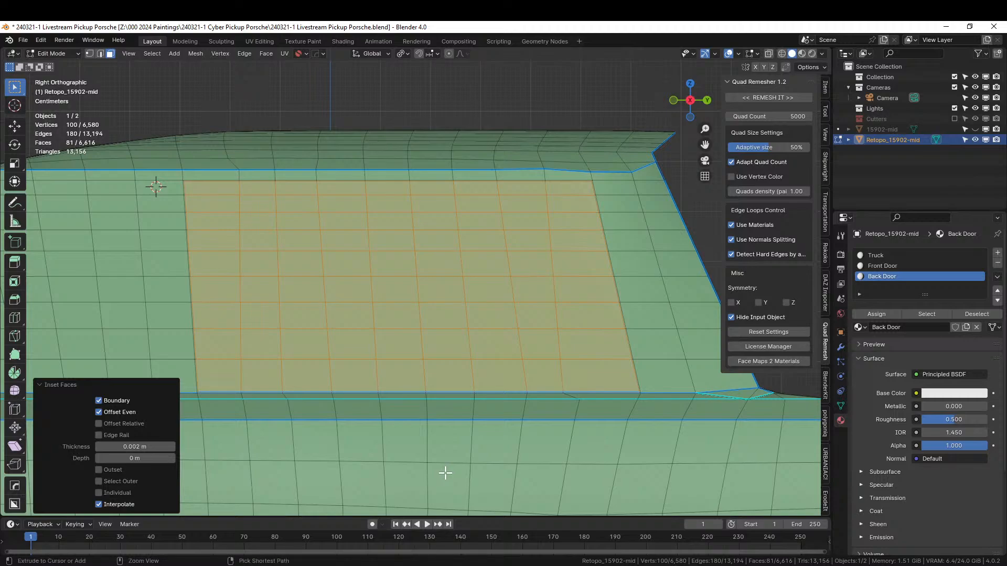
key("ctrl+z")
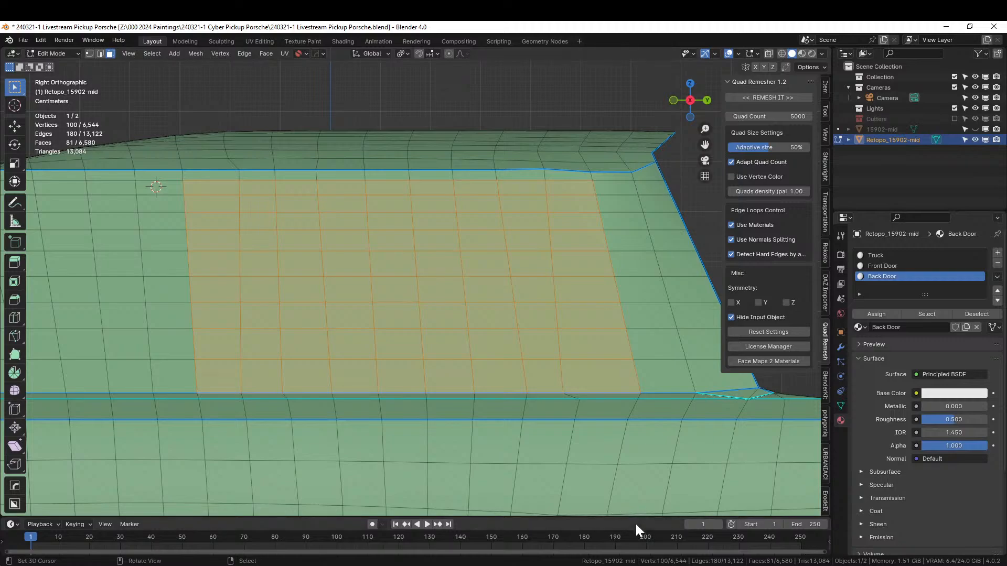
Inset the selected back door window faces with a thickness of 0.02 m.
key("i")
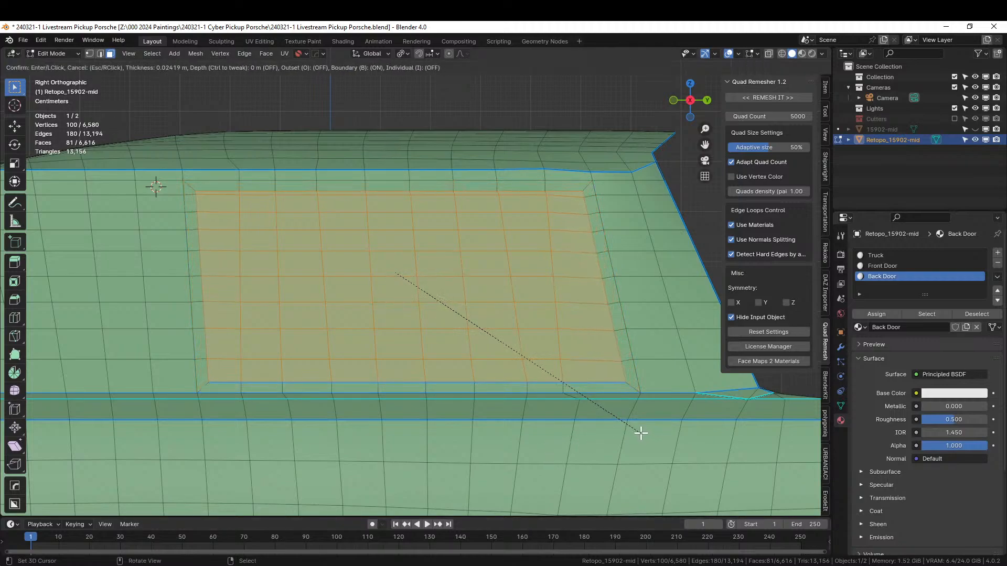
left_click(640, 432)
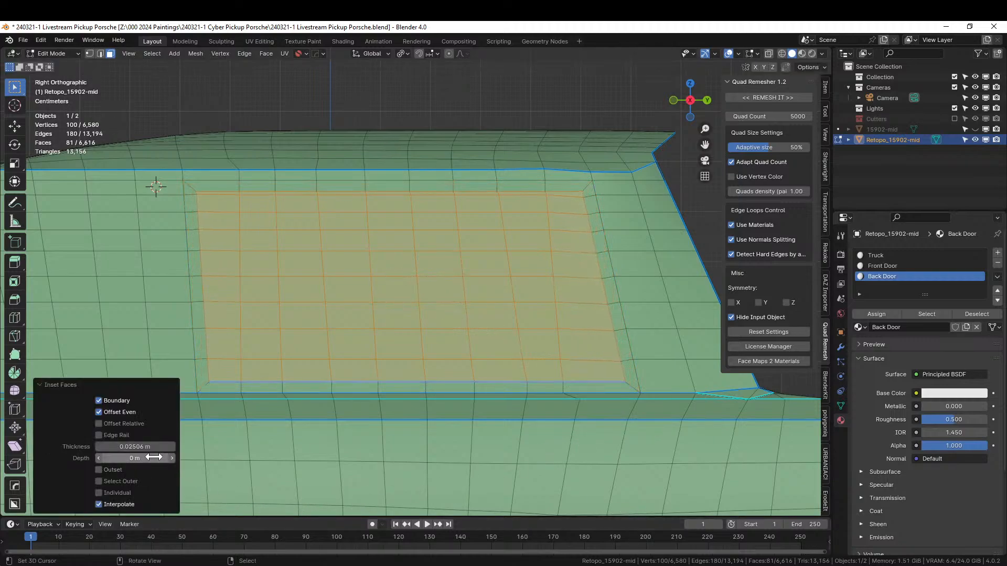
left_click(135, 447)
type(".02")
key("Return")
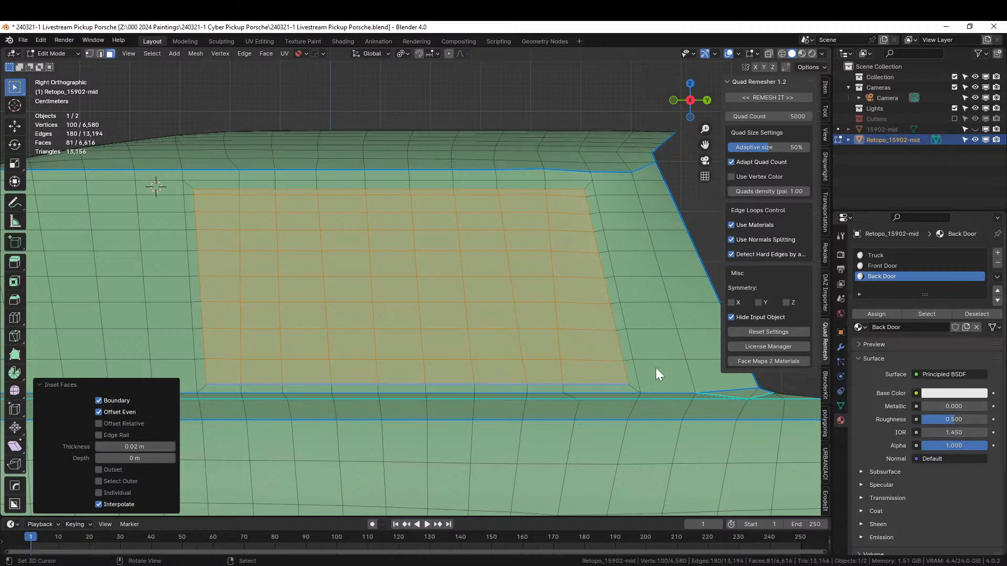
Add a fourth material slot, create a material named Window in it, and set its base color to blue.
left_click(998, 253)
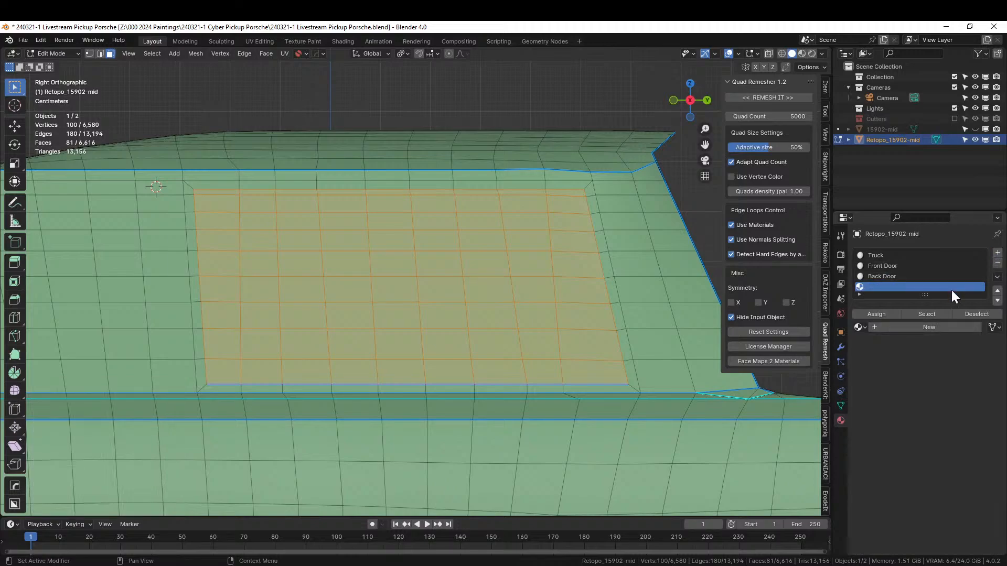
left_click(889, 325)
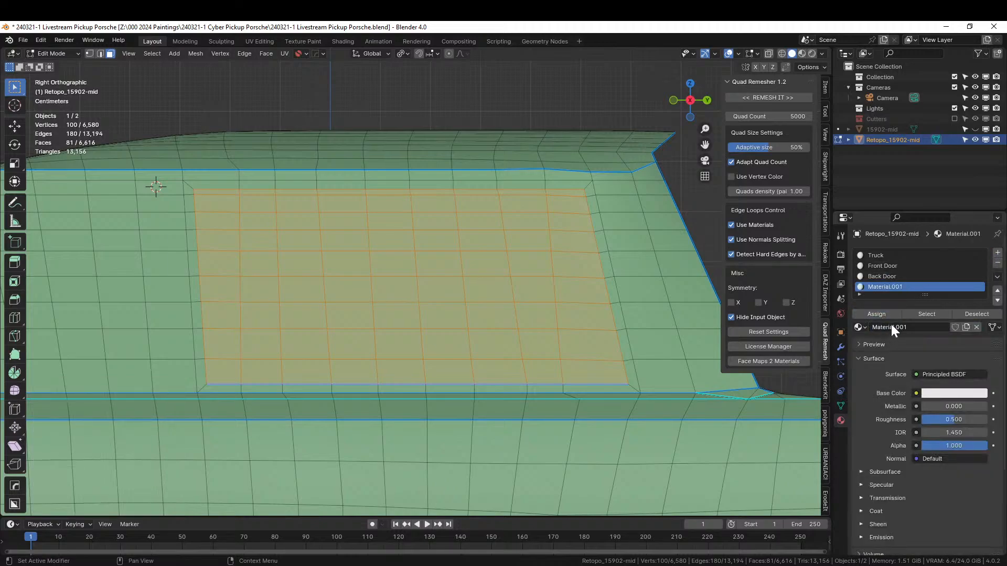
double_click(892, 325)
type("Window")
key("Return")
left_click(948, 393)
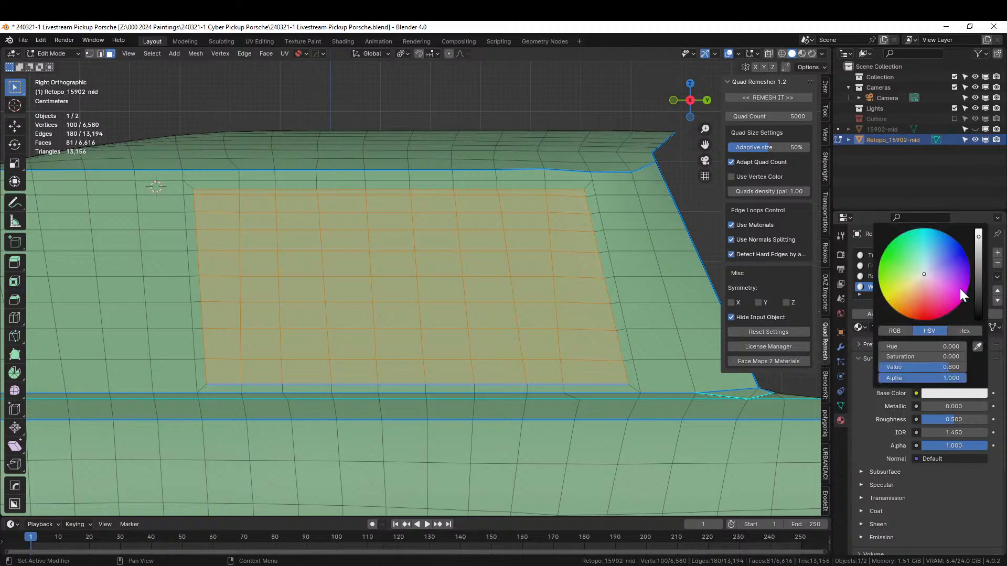
left_click(963, 254)
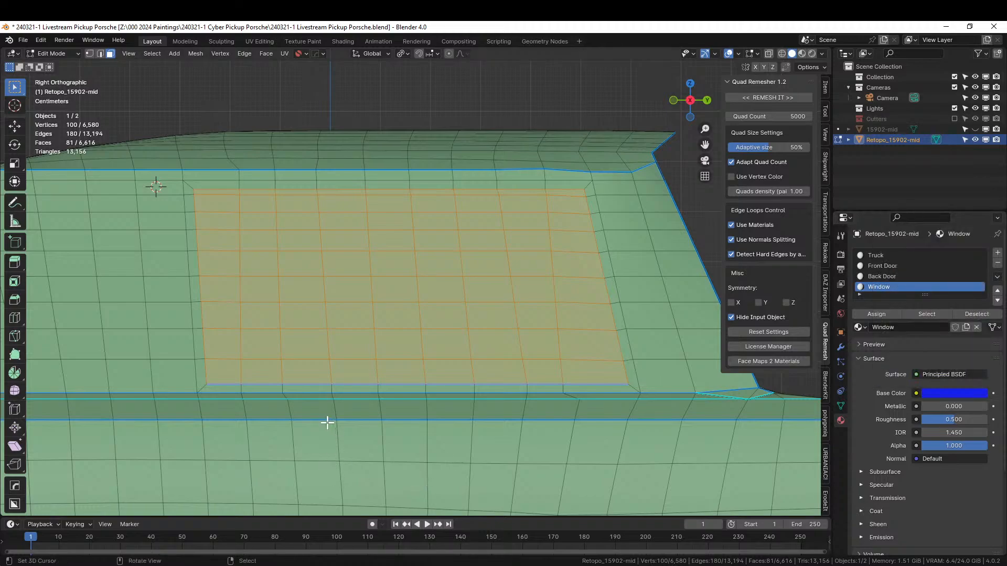
Clear the selection and select all faces assigned to the Front Door material.
middle_click_drag(327, 423, 686, 423, "shift")
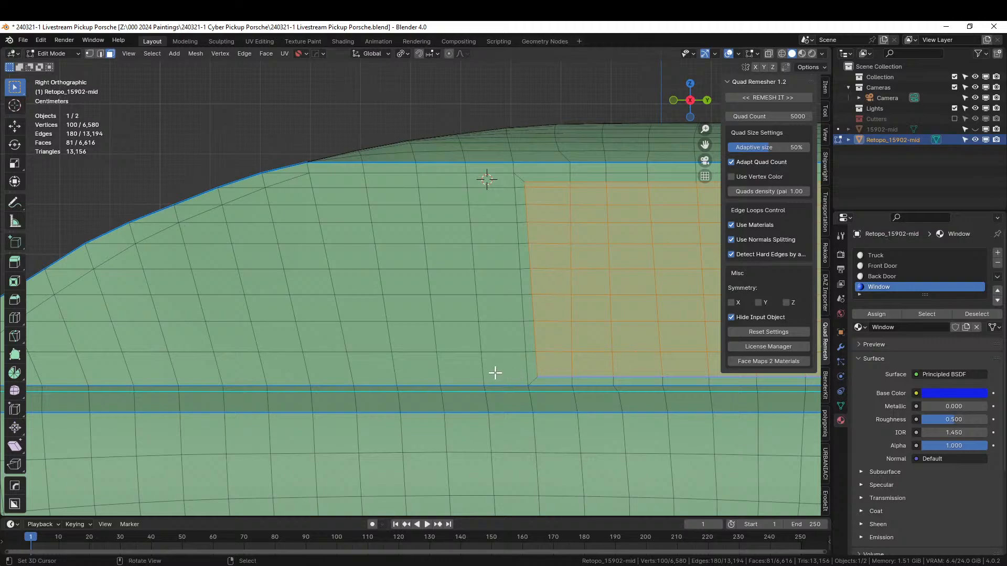
left_click(894, 267)
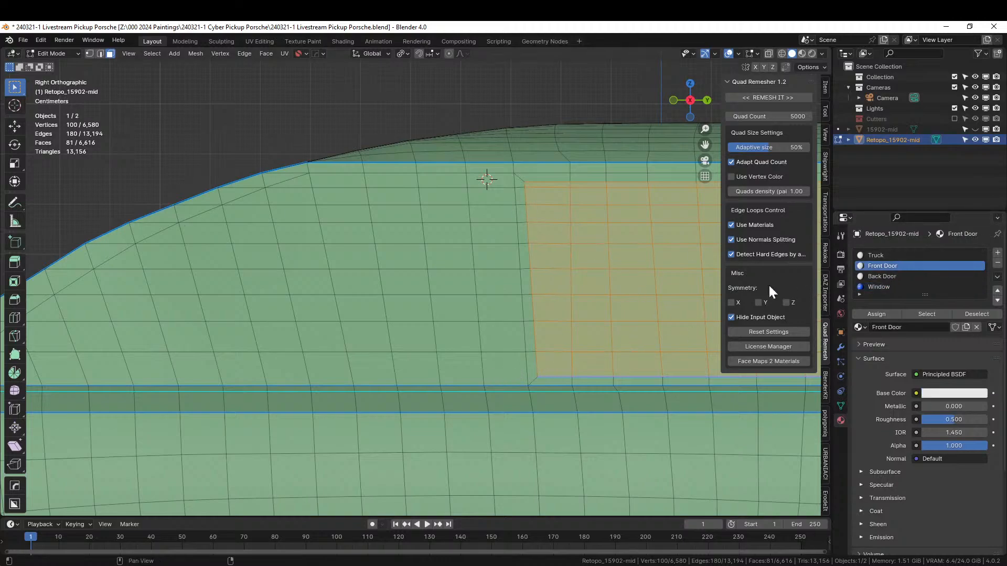
left_click(345, 130)
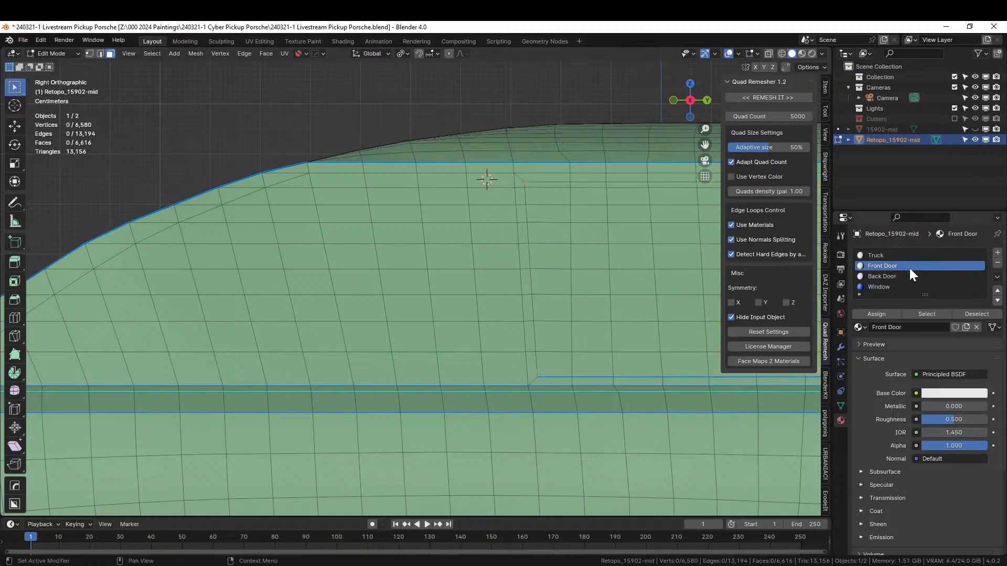
left_click(935, 314)
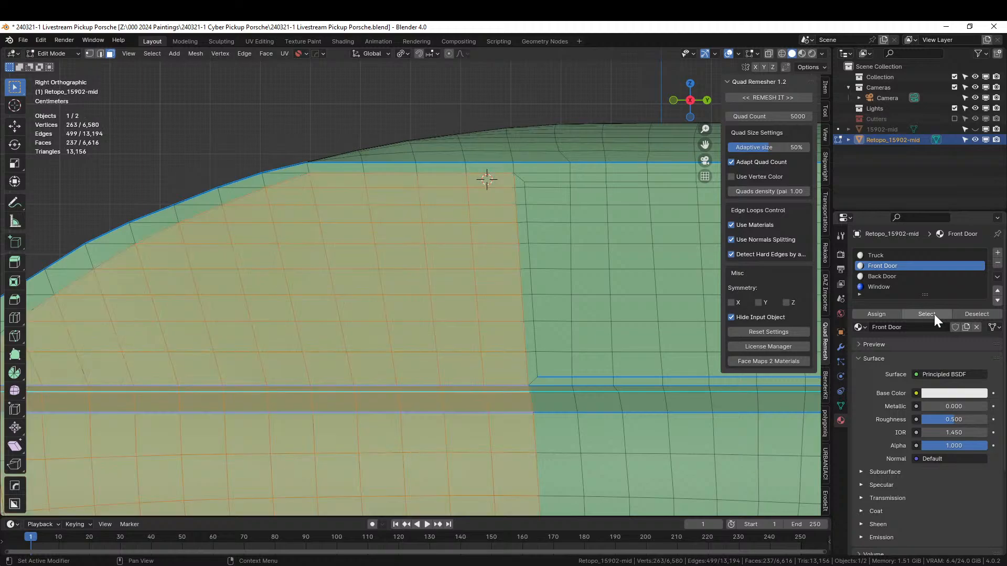
Select only the bottom row of faces in the front door's window area, undoing the stray path along the roof edge.
left_click(499, 368)
middle_click_drag(479, 366, 559, 360, "shift")
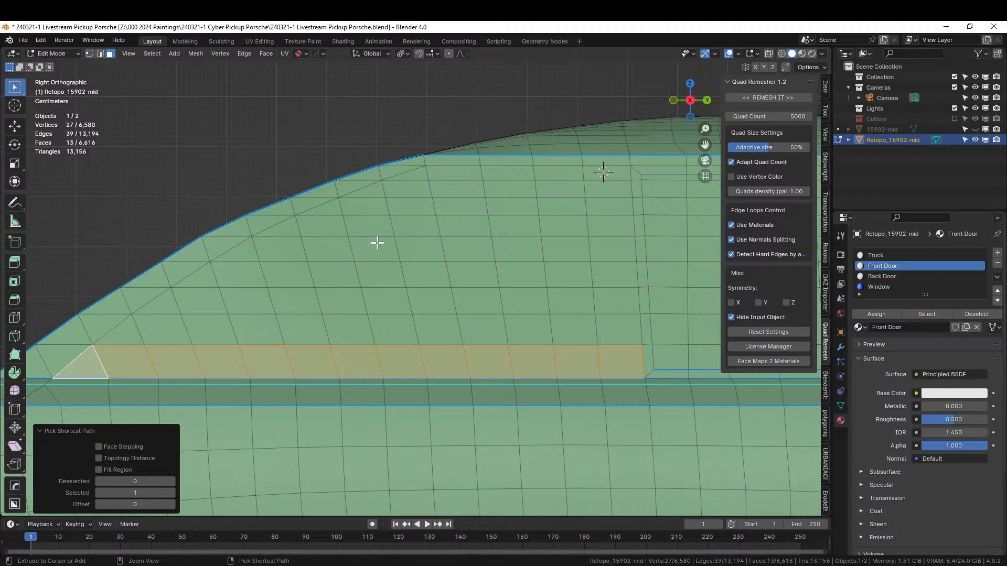
left_click(437, 173, "ctrl")
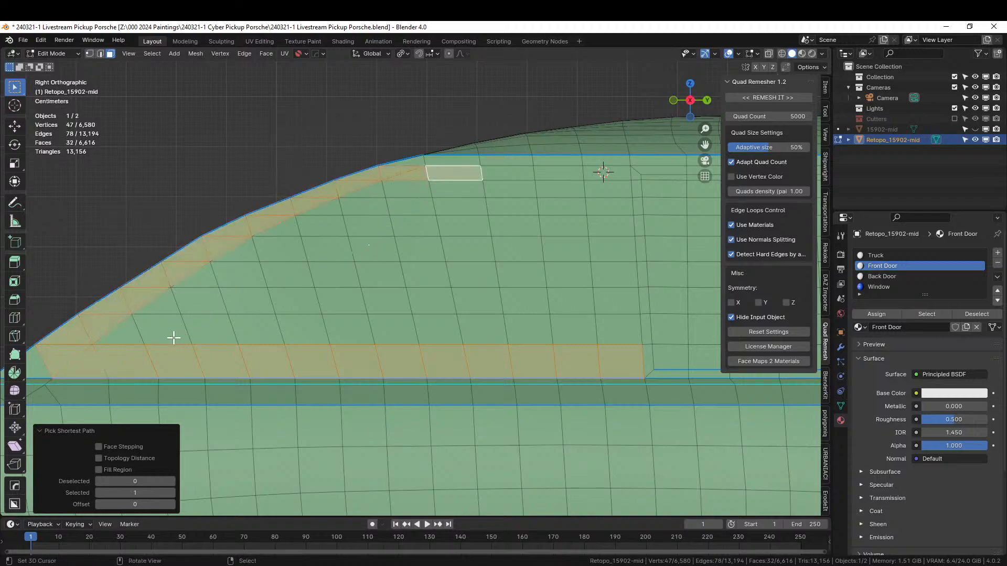
key("ctrl+z")
Add the faces along the window's slanted front edge and top corner, and fill in the remaining front door window faces with Circle Select.
left_click(134, 337, "shift")
left_click(161, 303, "shift")
left_click(202, 281, "shift")
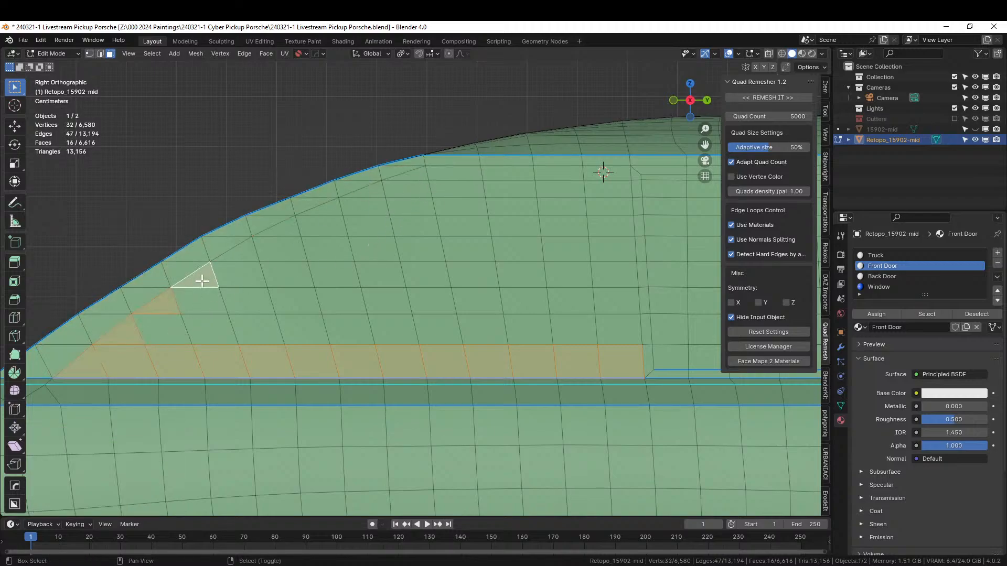
left_click(274, 242, "ctrl")
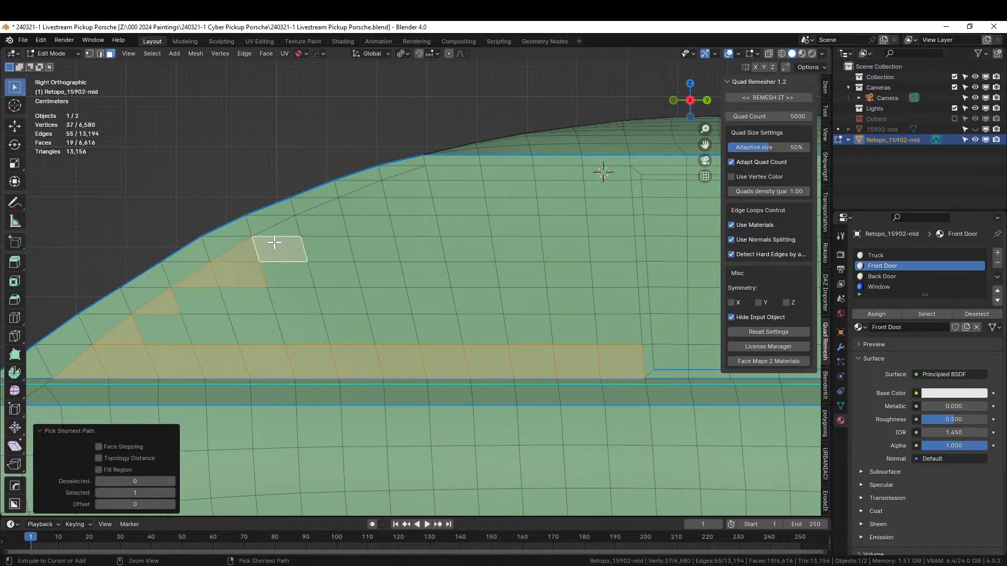
left_click(352, 205, "ctrl")
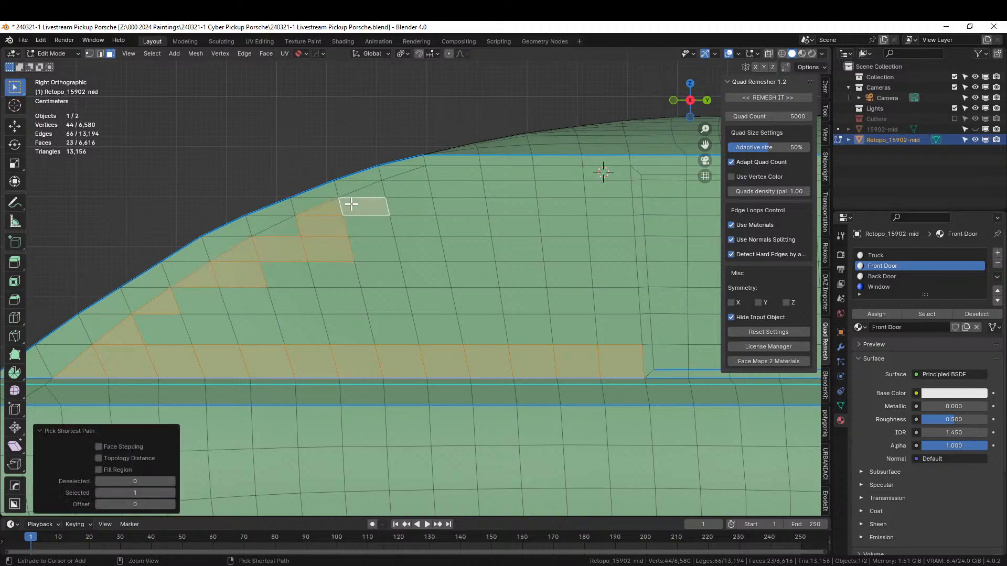
left_click(450, 173, "ctrl")
left_click(376, 195, "shift")
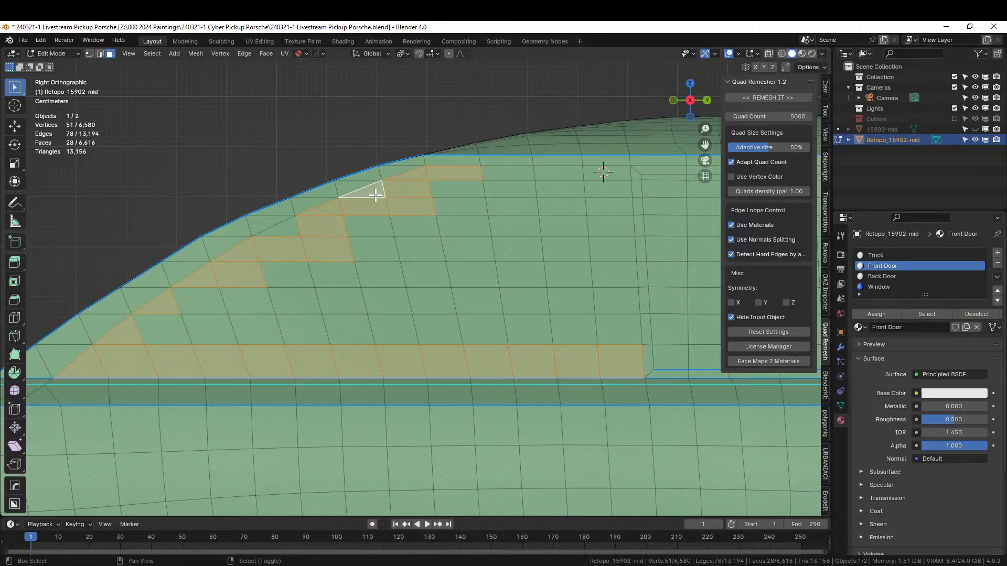
left_click(290, 229, "shift")
key("c")
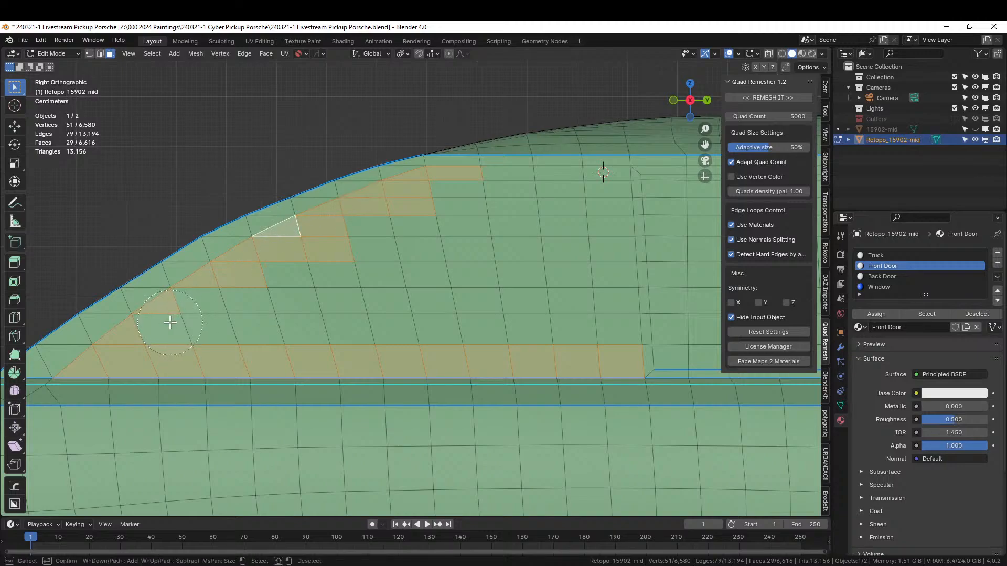
mouse_move(169, 323)
left_mouse_down()
mouse_move(351, 308)
mouse_move(573, 310)
mouse_move(573, 227)
mouse_move(584, 208)
mouse_move(514, 209)
mouse_move(378, 240)
mouse_move(378, 269)
left_mouse_up()
right_click(381, 271)
Inset the selected front door window faces with a thickness of 0.02 m and assign the Window material to them.
type("i")
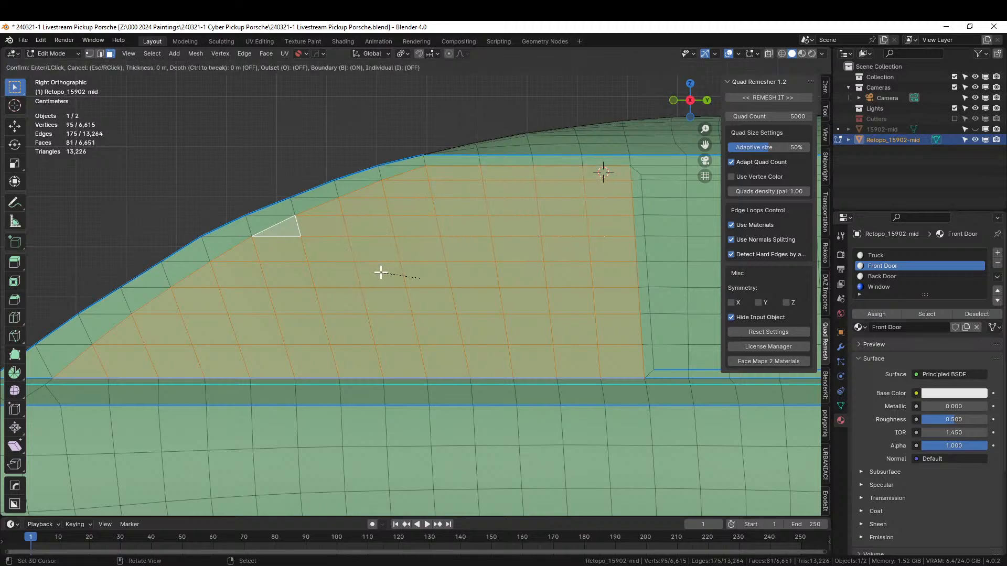
type(".02")
key("Return")
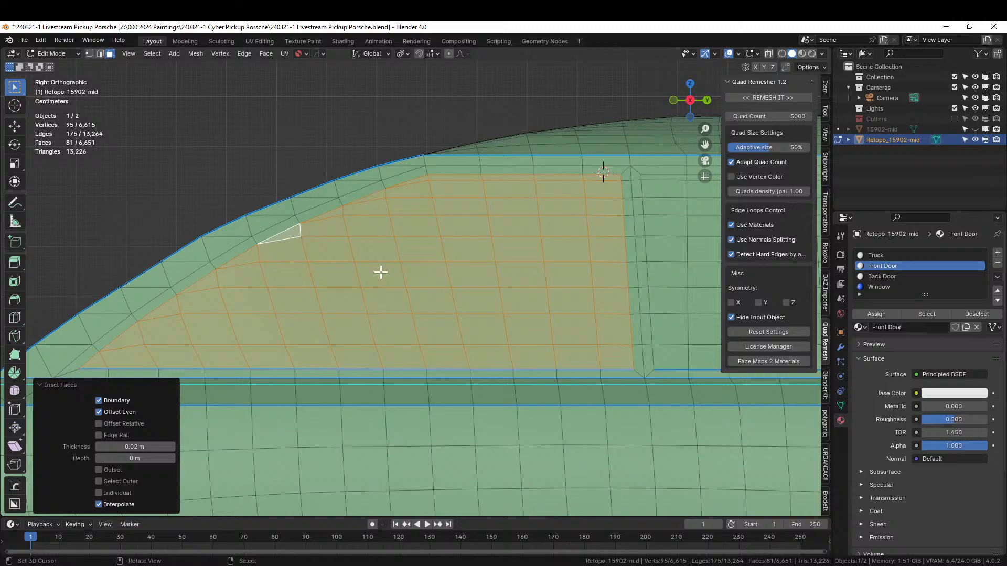
left_click(886, 286)
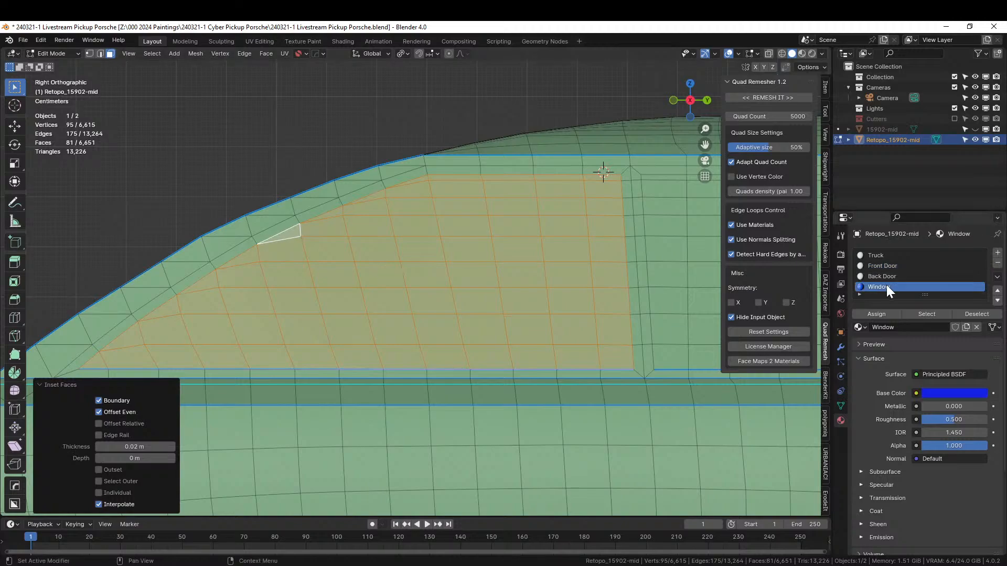
left_click(882, 313)
Examine the side windows in the 15902-mid.jpg pickup blueprint against the cab area behind the back door window.
middle_click_drag(551, 310, 112, 423, "shift")
mouse_move(224, 433)
middle_mouse_down()
mouse_move(209, 443)
mouse_move(226, 414)
middle_mouse_up()
scroll(215, 434, "down", 4)
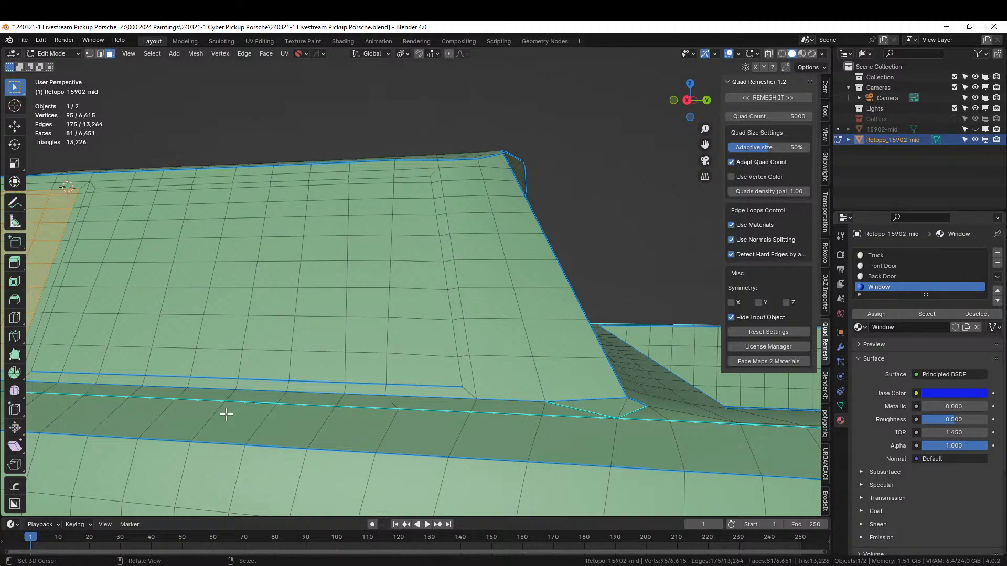
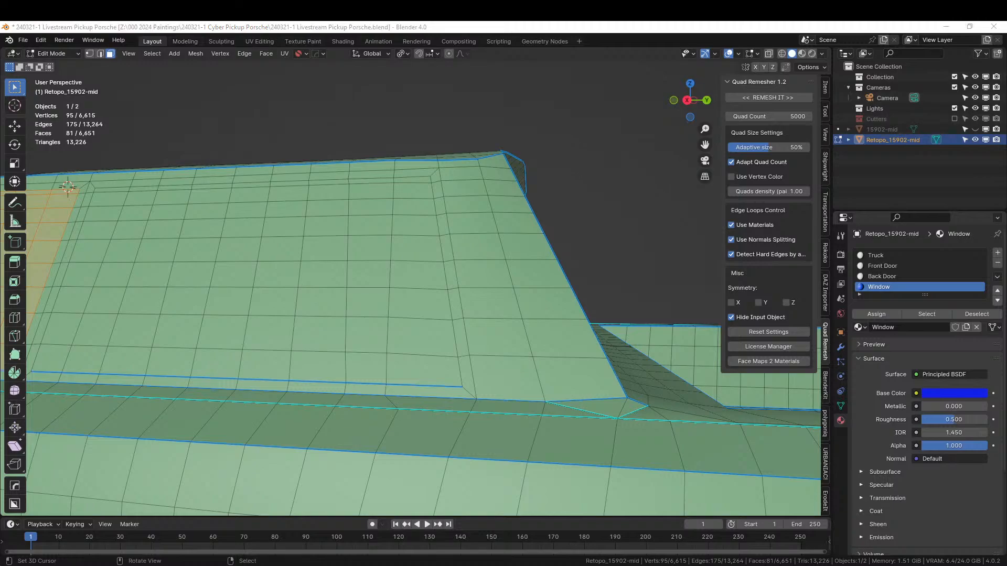
left_click_drag(309, 21, 369, 165)
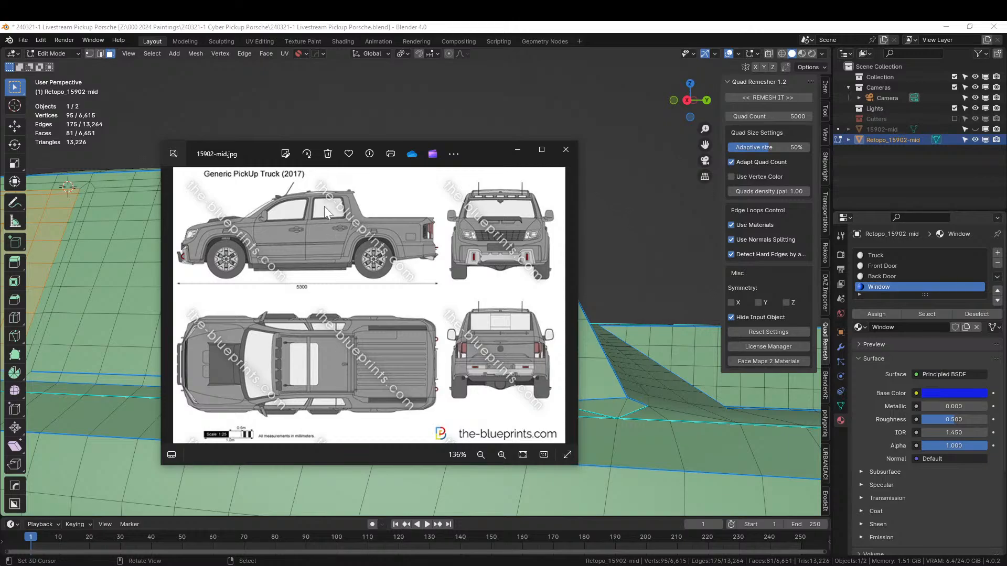
left_click_drag(275, 146, 283, 16)
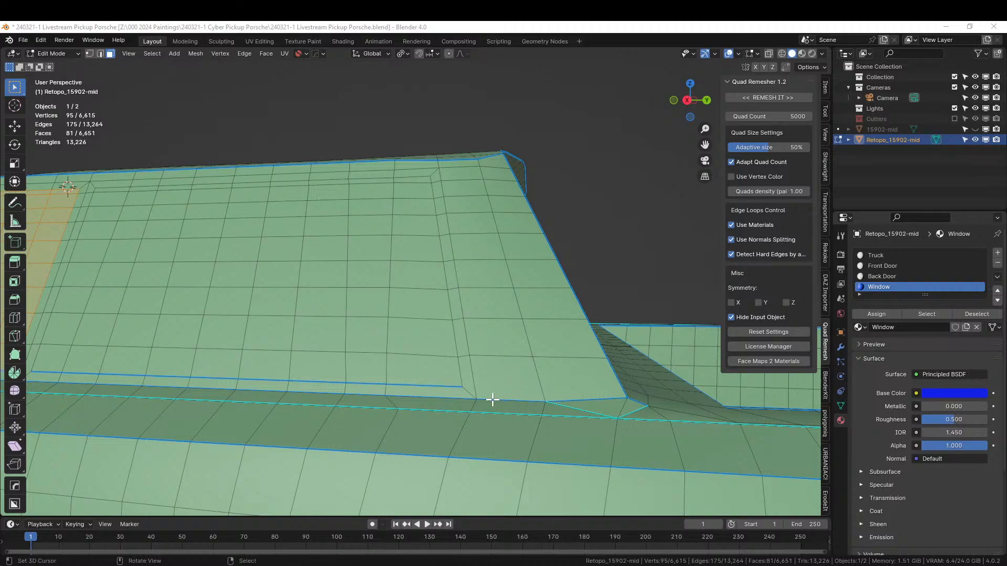
Select the two columns of faces between the back door window and the cab's slanted rear edge.
left_click(510, 381)
left_click(577, 381, "ctrl")
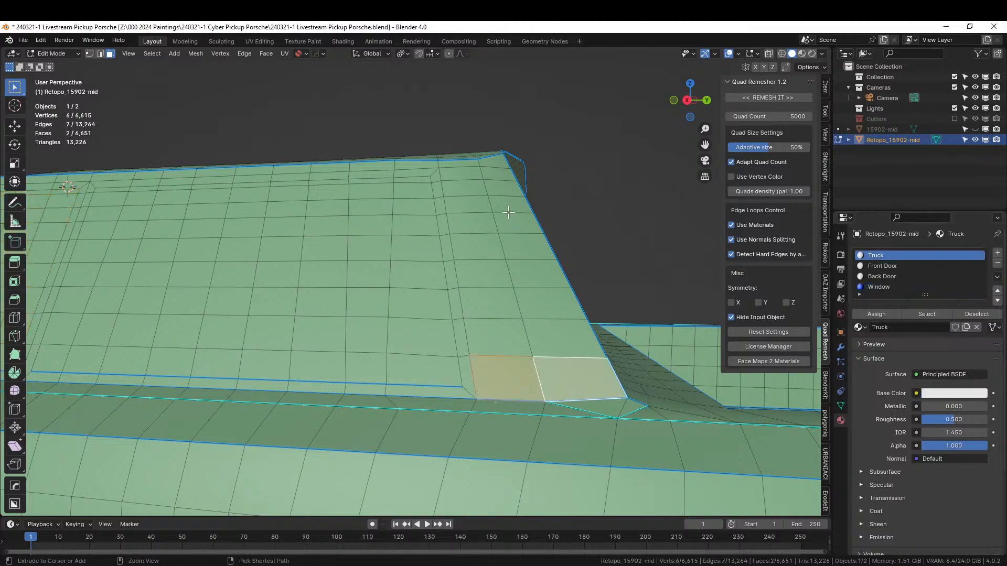
left_click(494, 174, "ctrl")
left_click(461, 180, "ctrl")
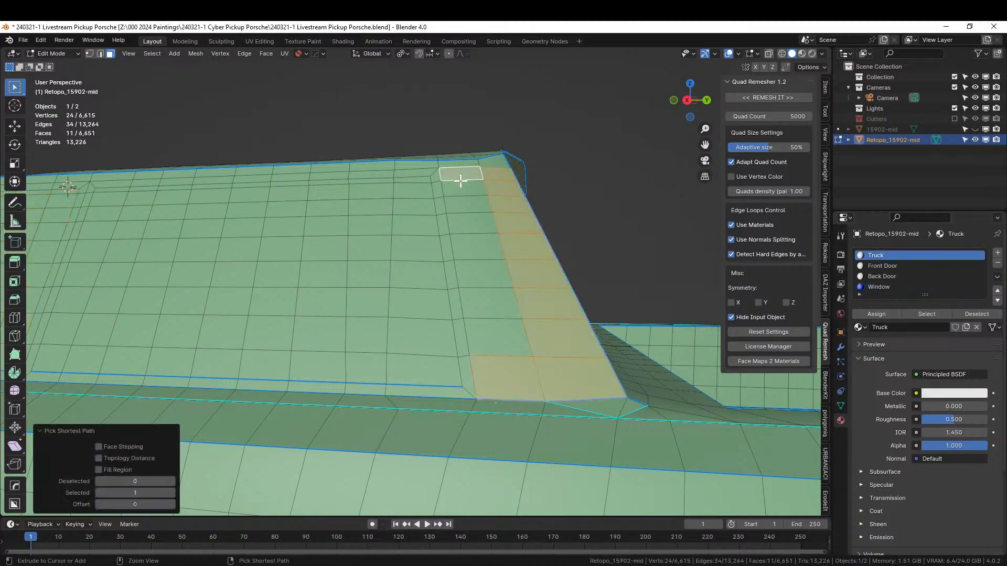
left_click(484, 337, "ctrl")
Inset the selected rear quarter window faces with a thickness of 0.02 m and assign the Window material to them.
key("i")
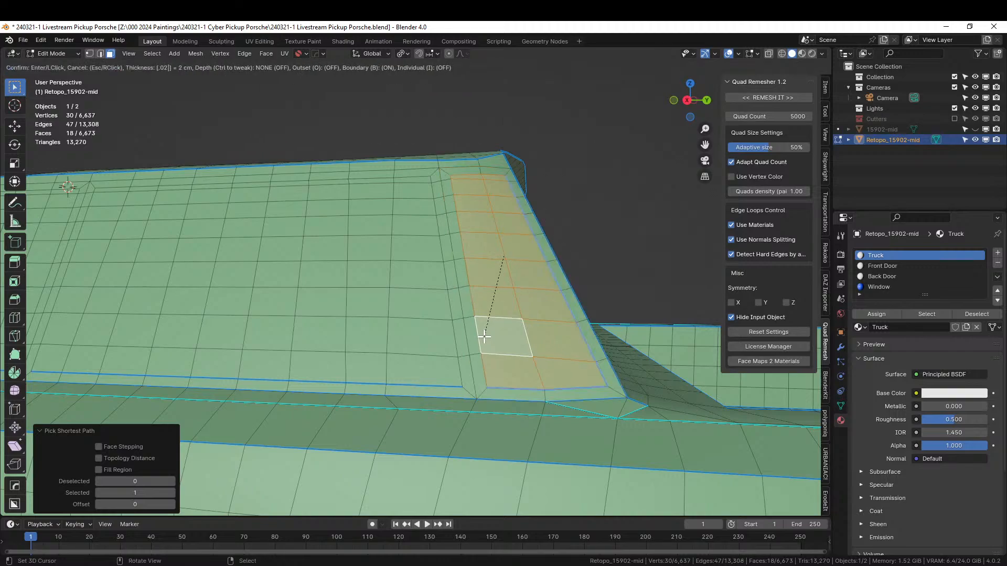
left_click(484, 337)
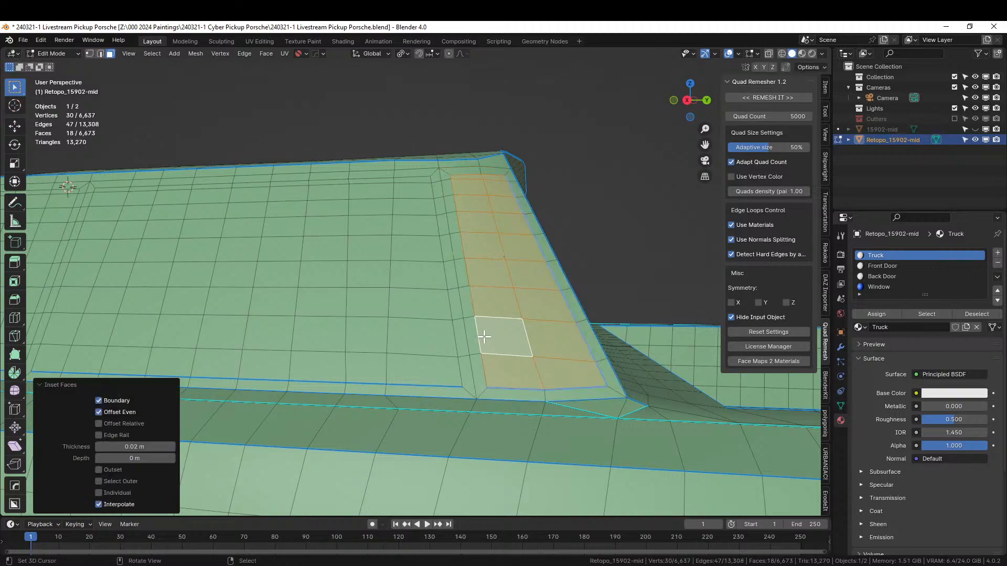
left_click(895, 287)
left_click(888, 313)
Merge the three crowded vertices on the blue lower edge of the cab's rear wall using At Last.
scroll(624, 288, "down", 5)
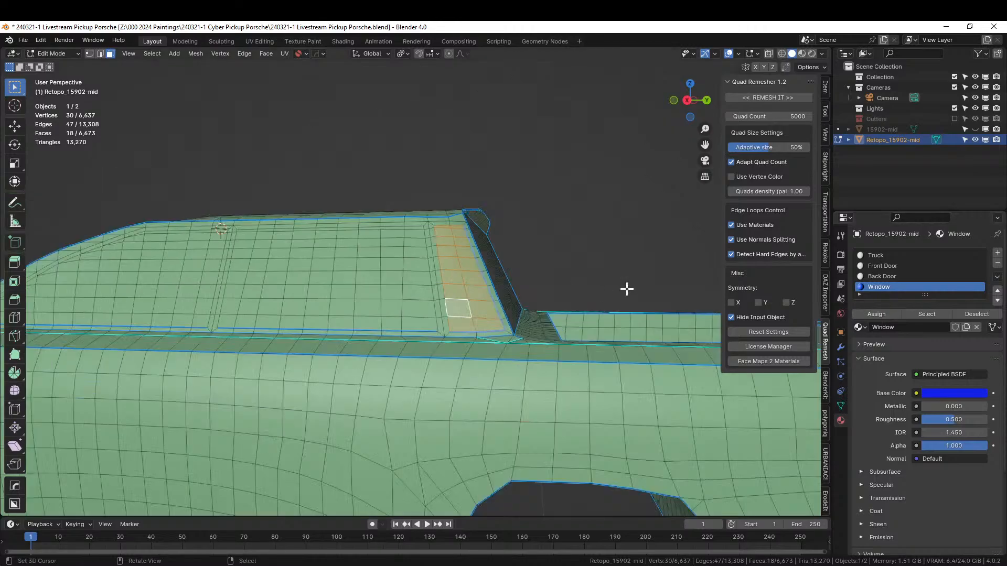
middle_click_drag(392, 316, 321, 369)
scroll(321, 369, "up", 12)
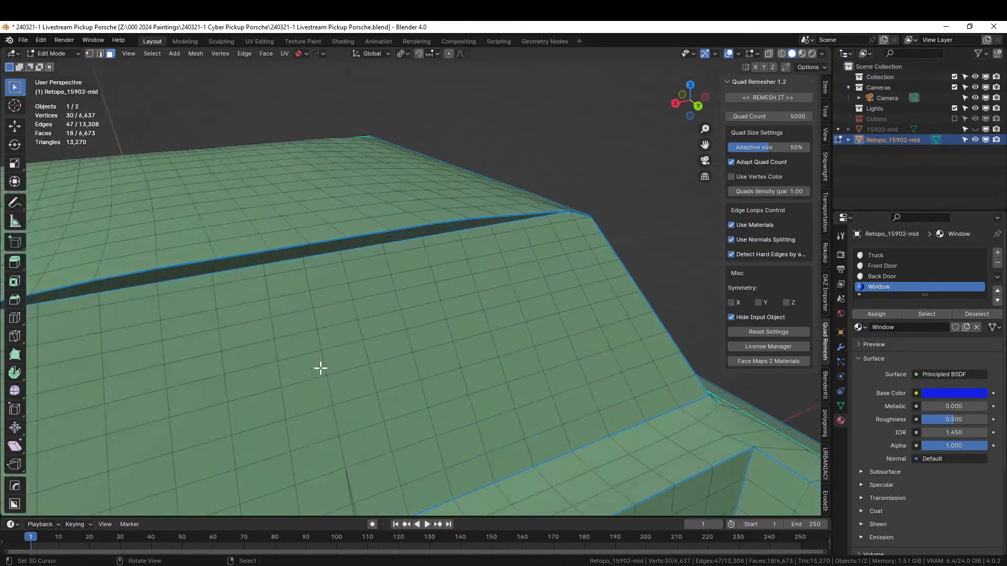
middle_click_drag(430, 300, 443, 226)
scroll(493, 347, "up", 3)
key("1")
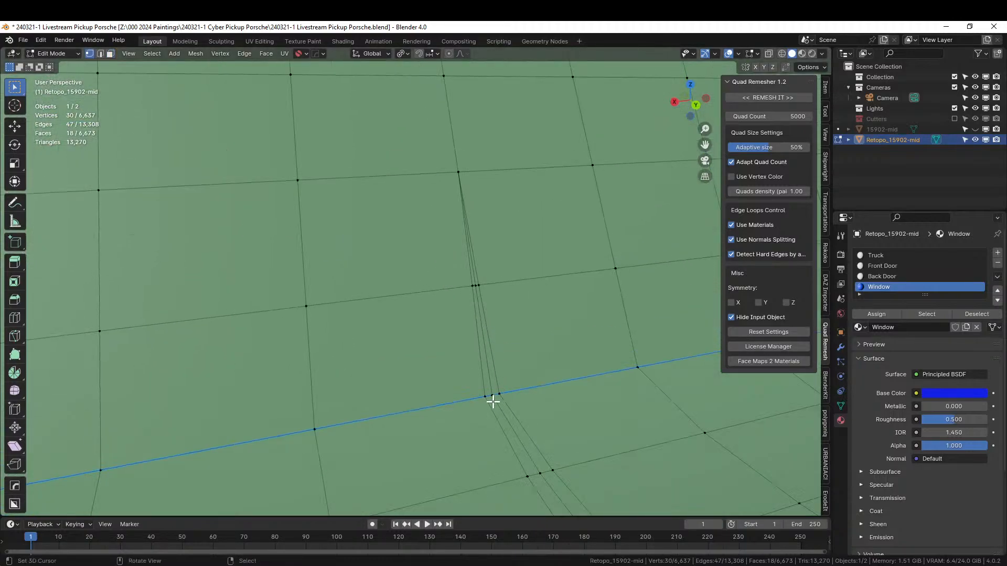
left_click(485, 396)
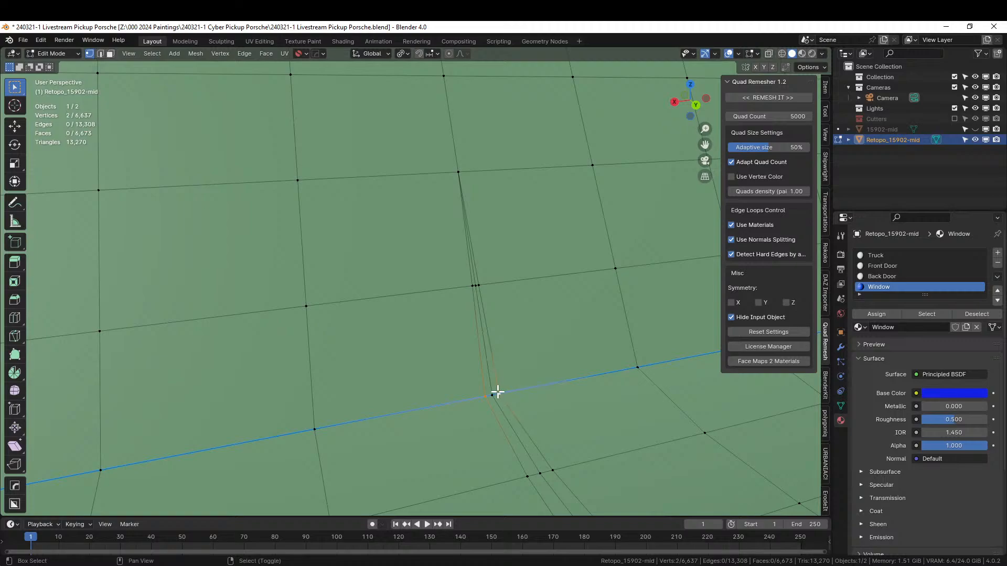
key("m")
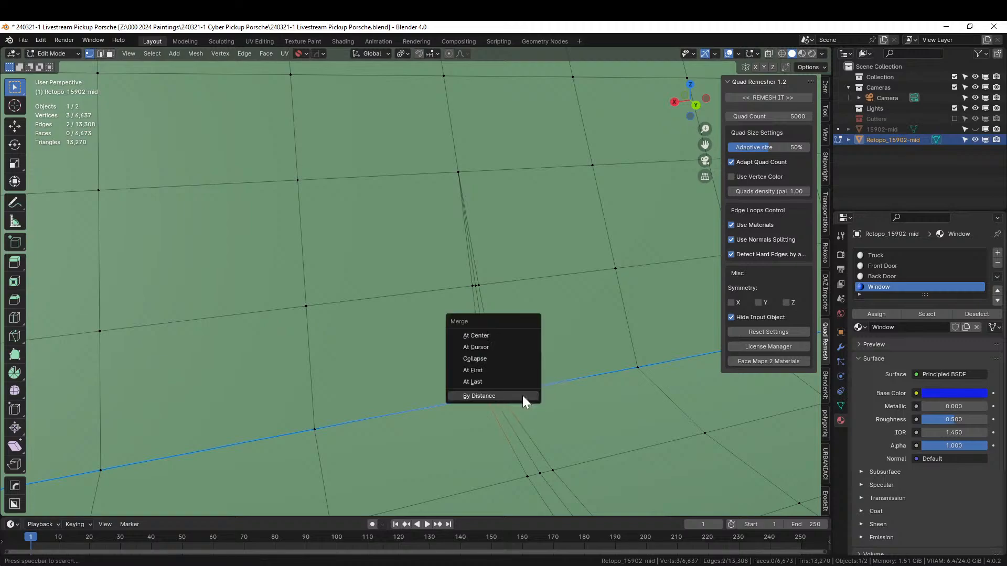
left_click(512, 382)
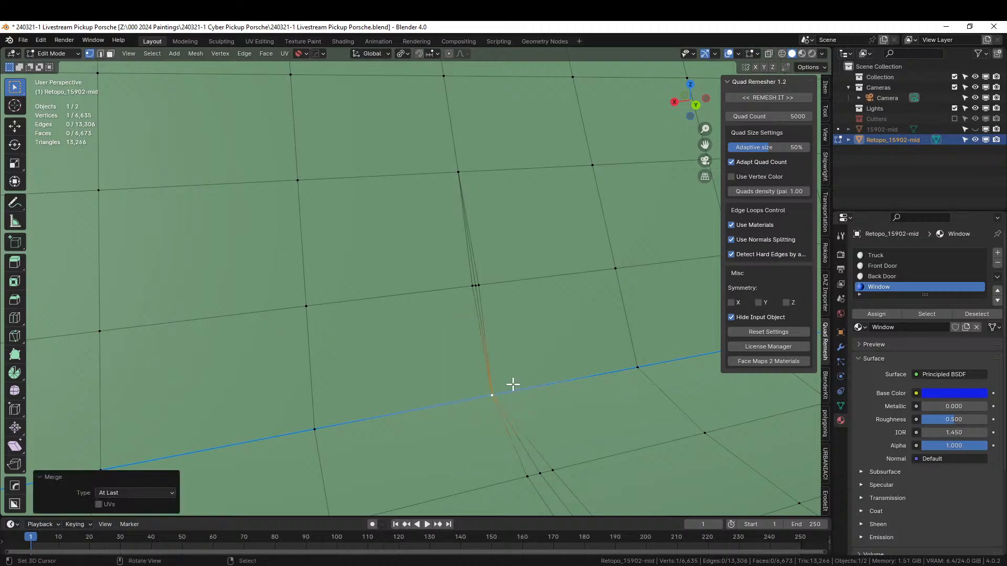
Merge the three crowded vertices one row above the rear wall's blue lower edge using At Last.
left_click(474, 285)
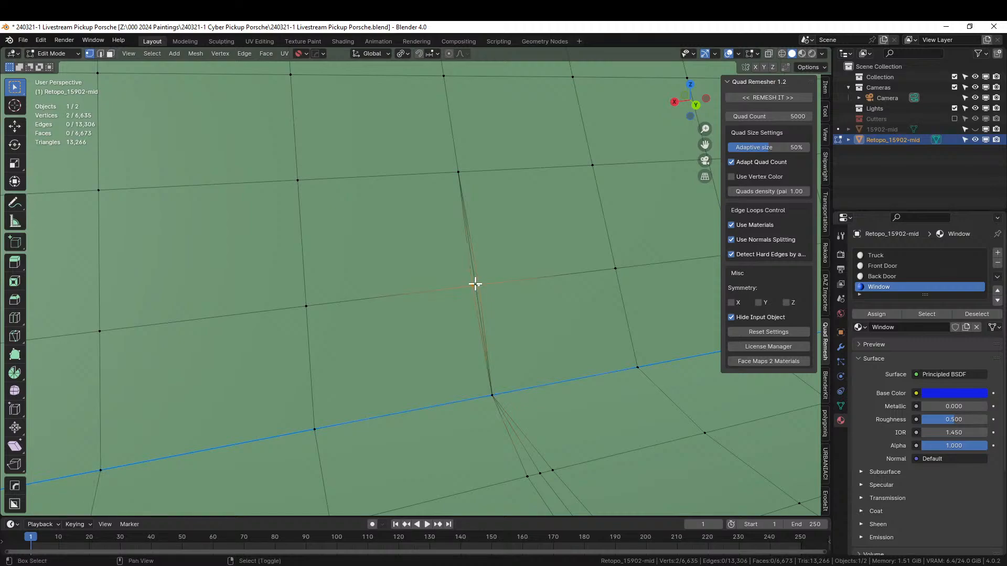
key("m")
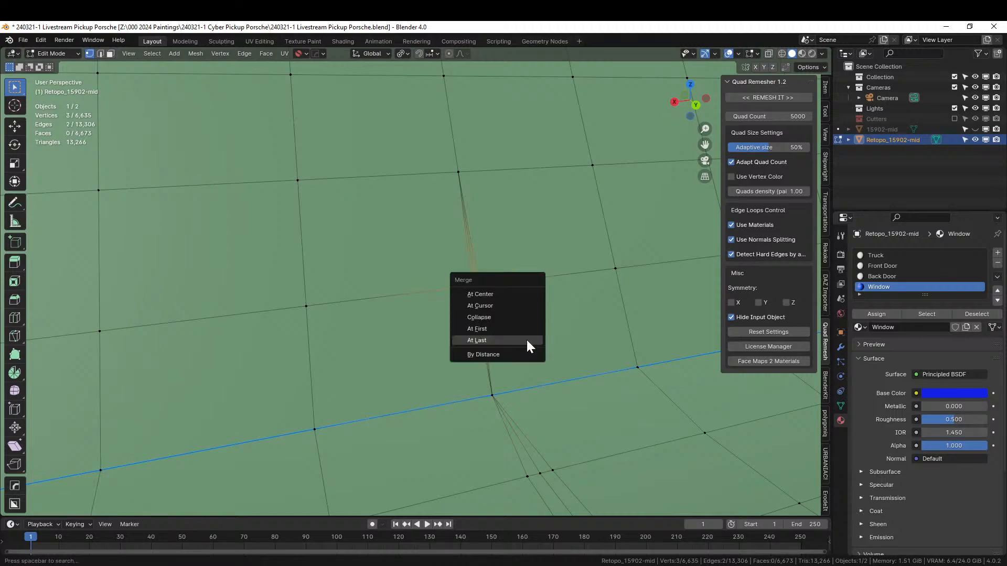
left_click(527, 339)
scroll(526, 339, "down", 5)
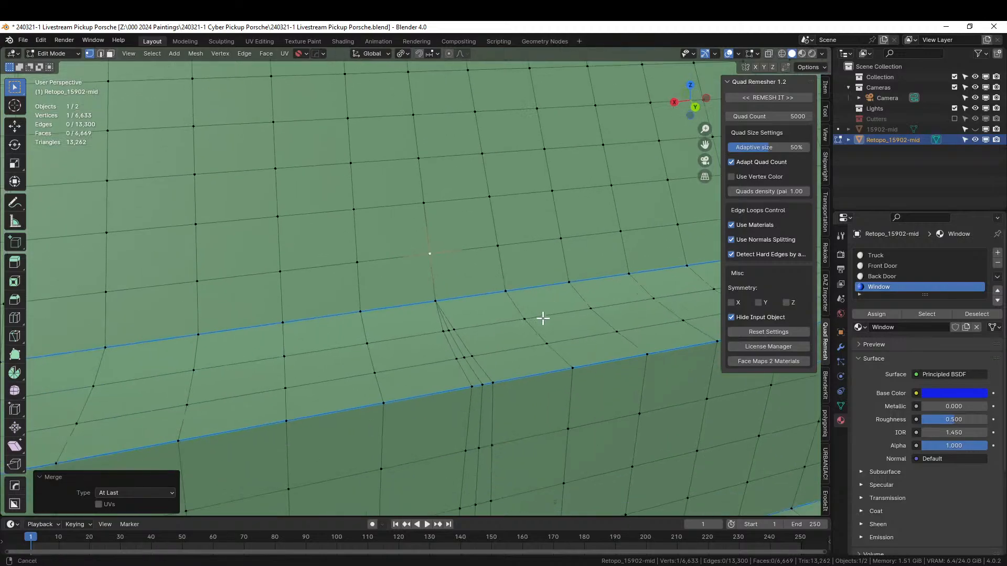
Merge the crowded vertices in each of the two rows on the ledge below the cab's rear wall using At Last.
scroll(505, 339, "down", 1)
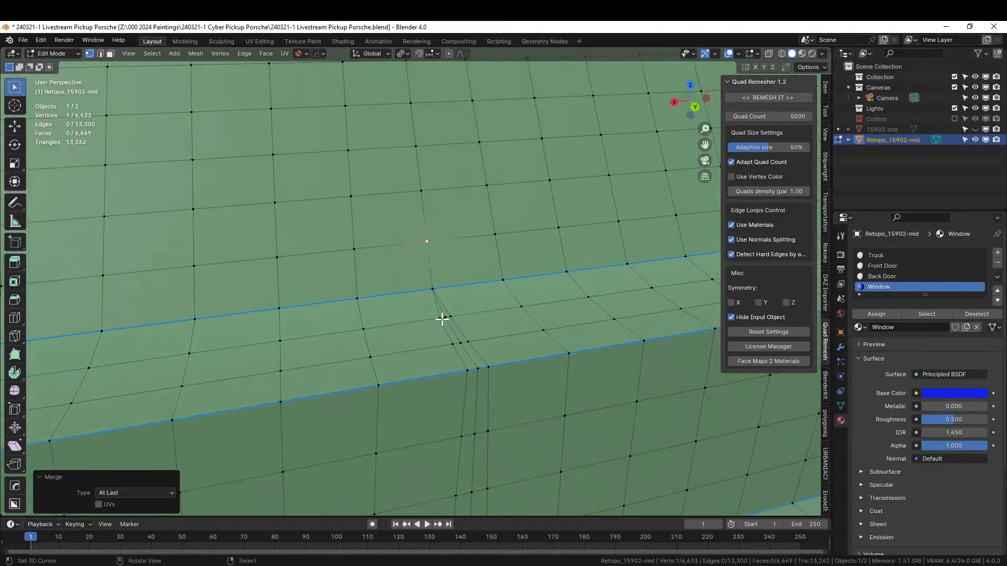
scroll(442, 318, "down", 2)
middle_click_drag(443, 320, 424, 369)
scroll(435, 364, "up", 4)
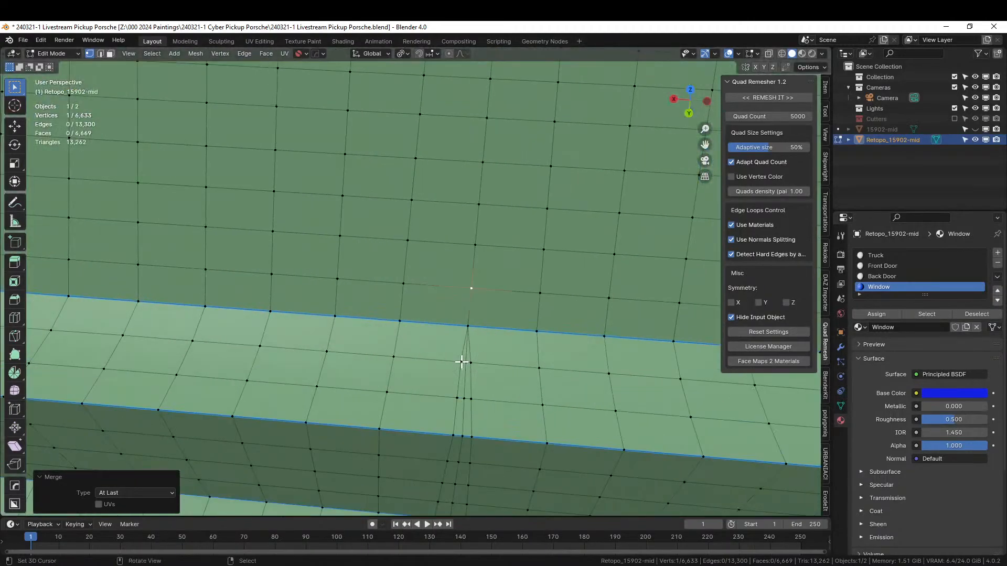
left_click(460, 361)
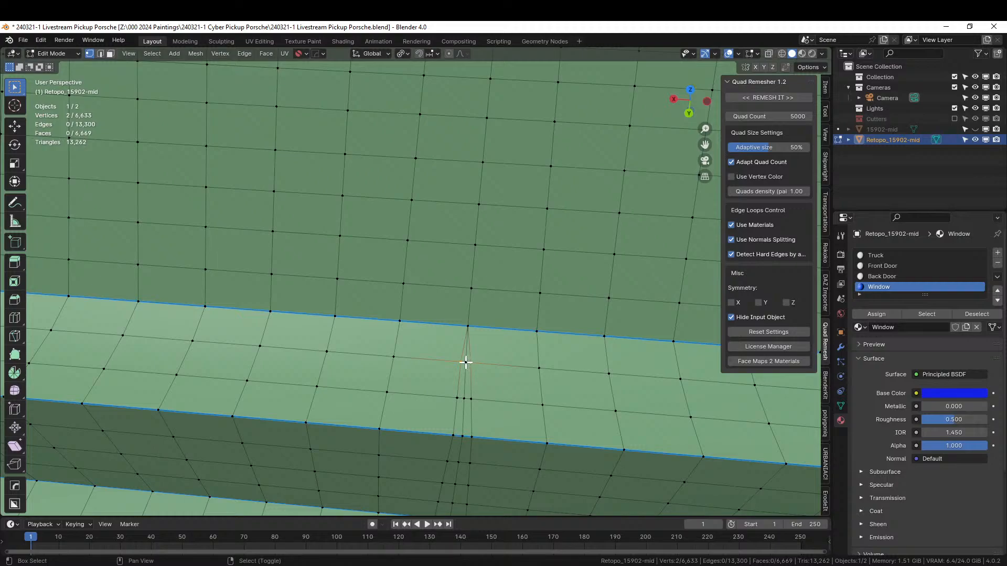
key("m")
left_click(490, 372)
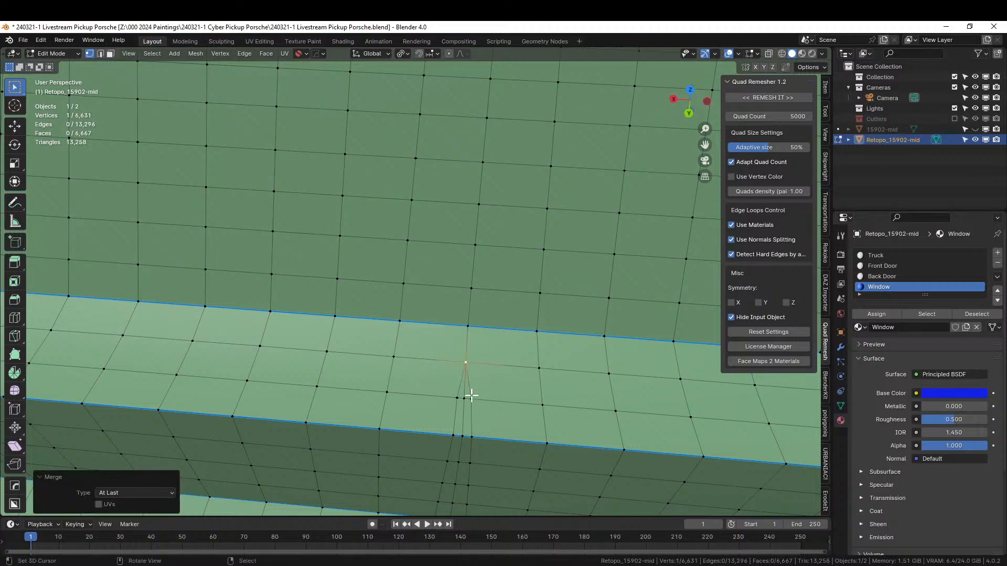
left_click(470, 397)
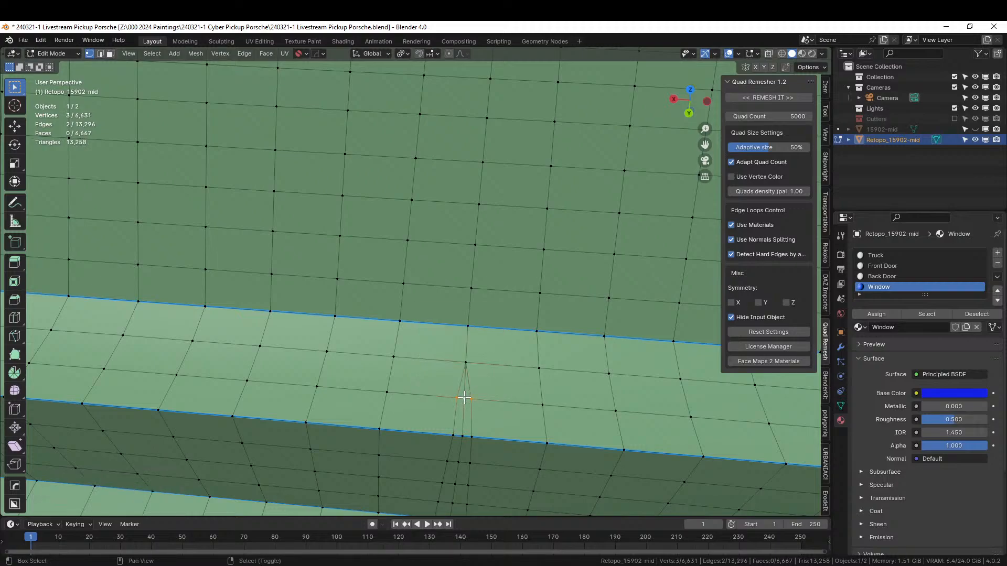
key("m")
left_click(492, 411)
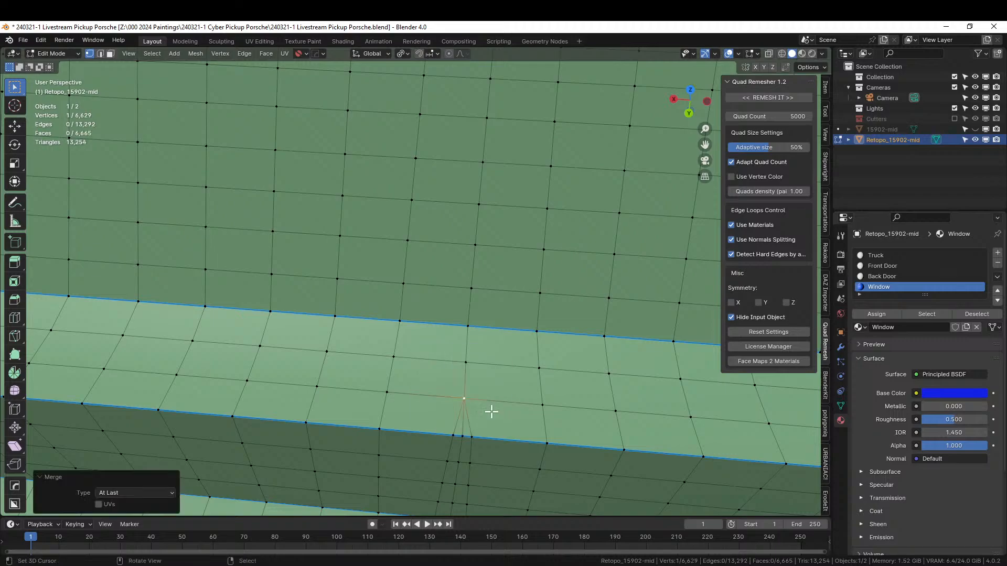
Merge the three crowded vertices on the ledge's outer blue edge above the truck bed using At Last.
middle_click_drag(484, 429, 489, 427)
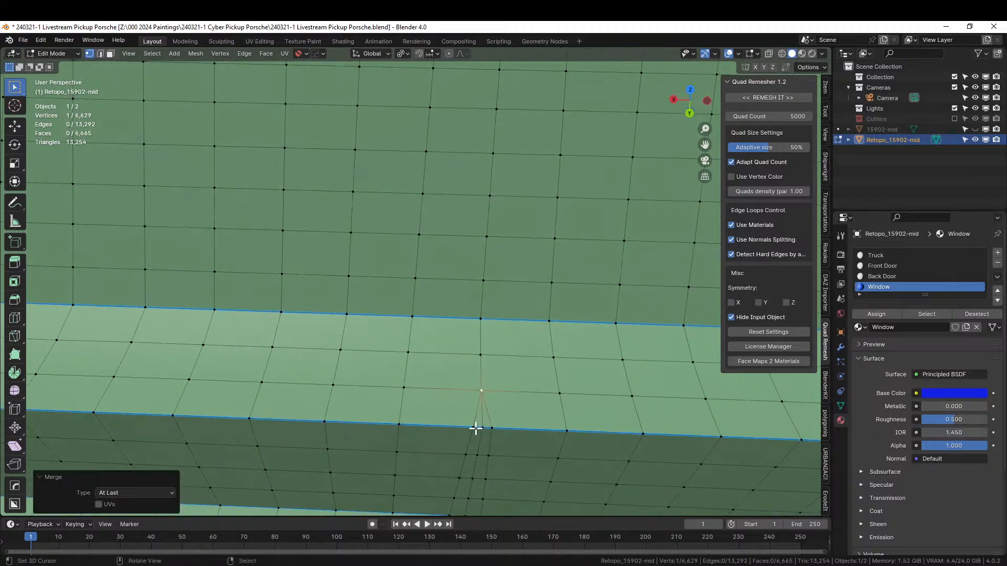
right_click(474, 428)
right_click(483, 428, "shift")
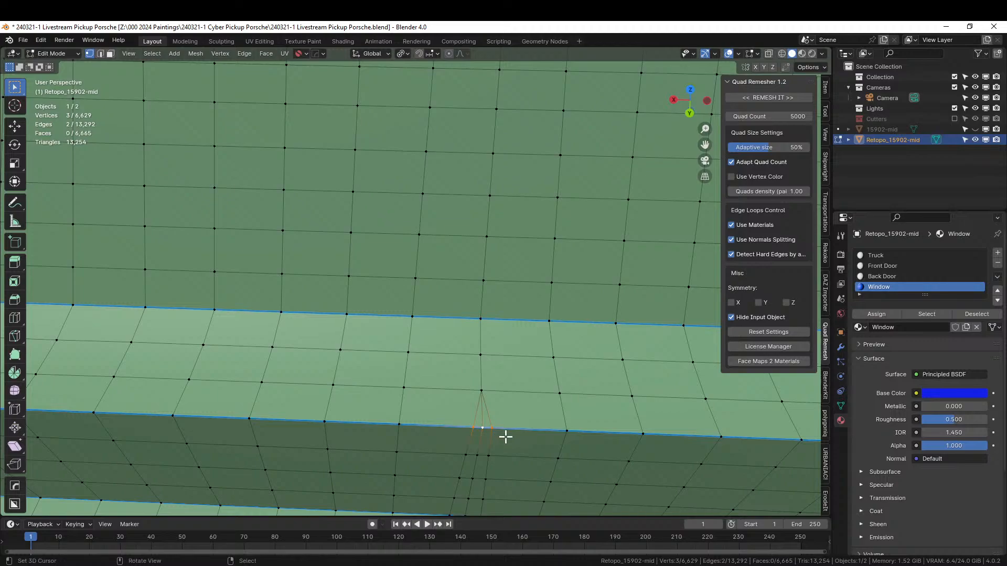
key("m")
left_click(505, 437)
key("Tab")
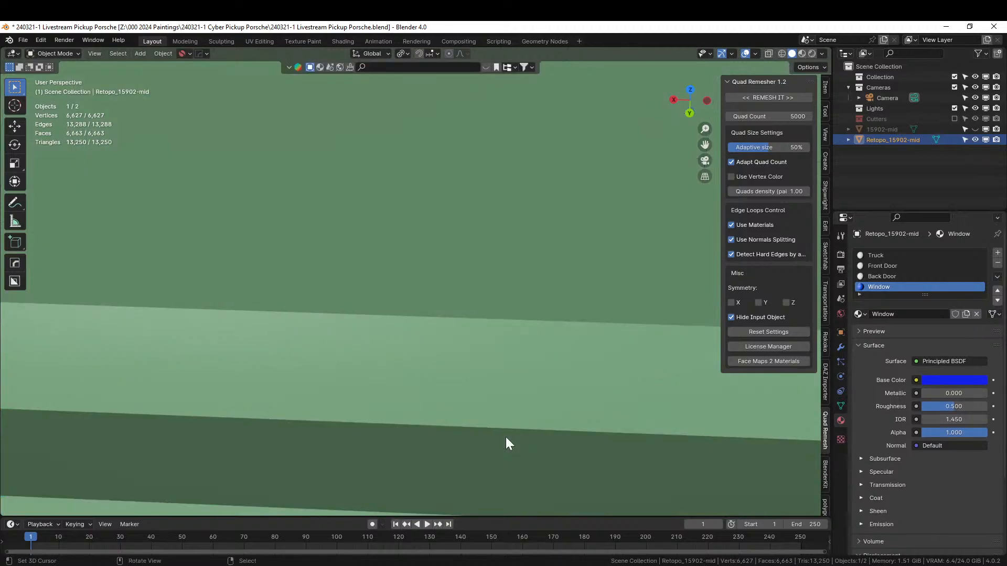
scroll(506, 436, "down", 2)
key("Tab")
Select the outermost ring of faces around the cab's slanted rear wall for the rear window.
middle_click_drag(514, 432, 454, 89)
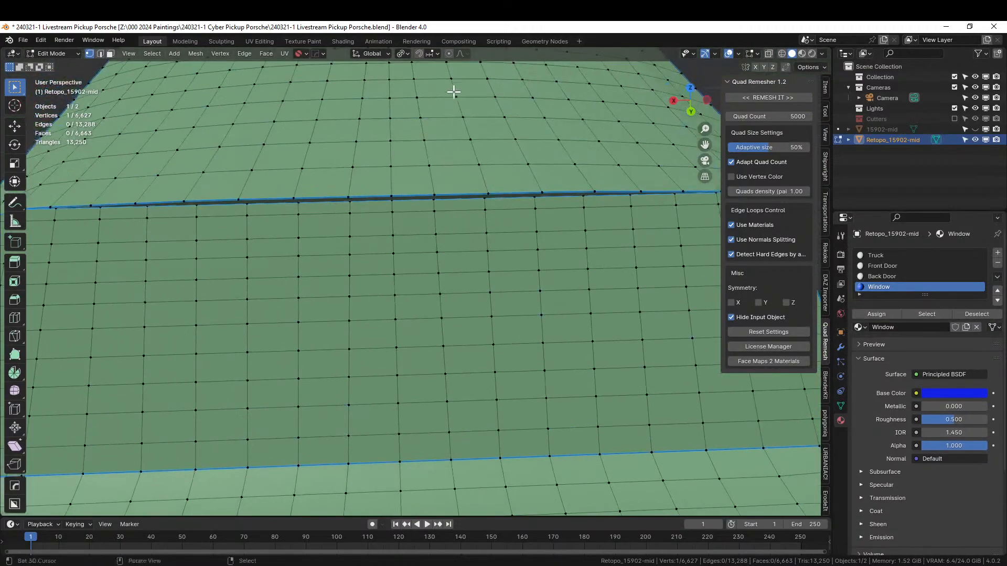
scroll(456, 85, "down", 3)
scroll(455, 85, "up", 1)
key("3")
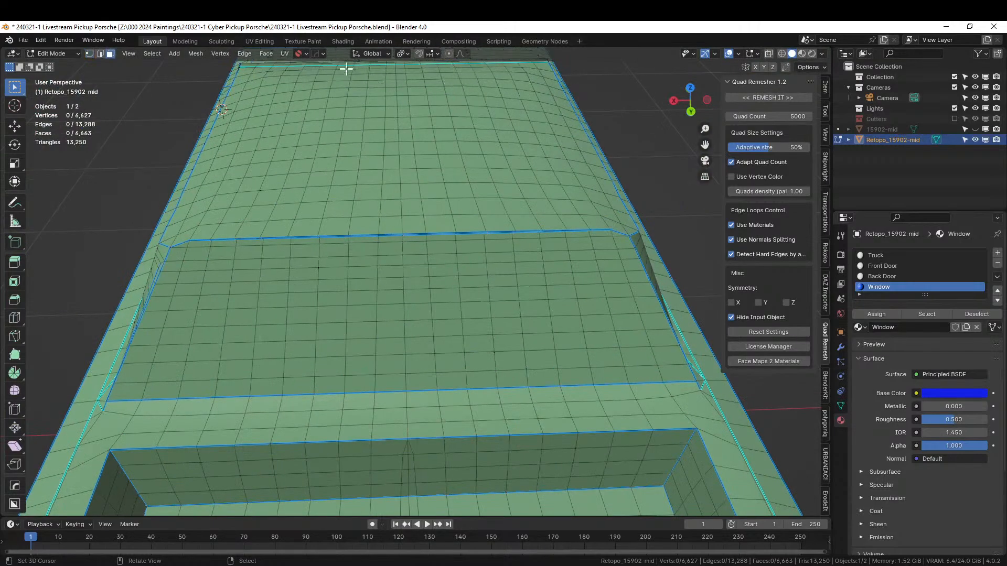
left_click(121, 392)
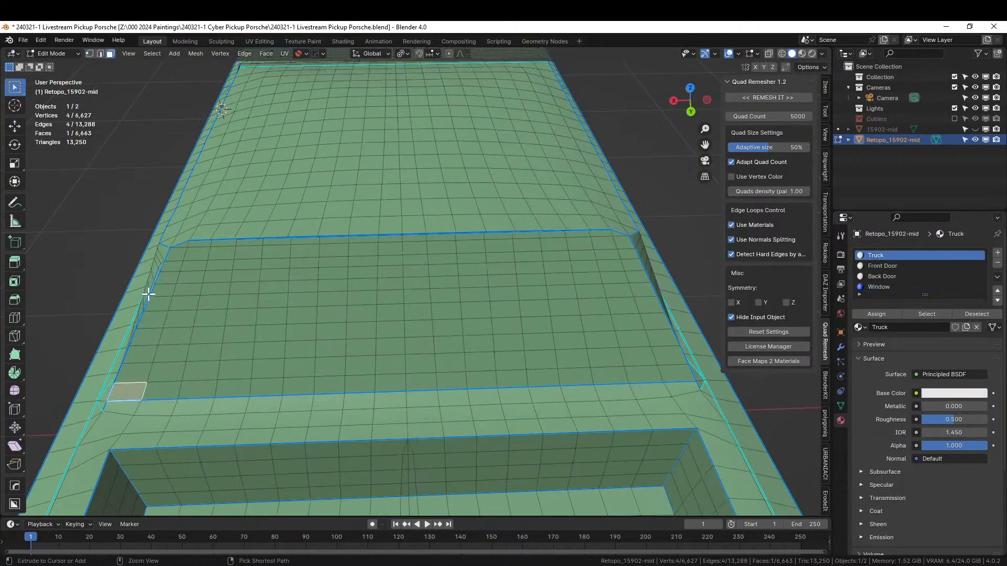
left_click(178, 256, "ctrl")
left_click(622, 242, "ctrl")
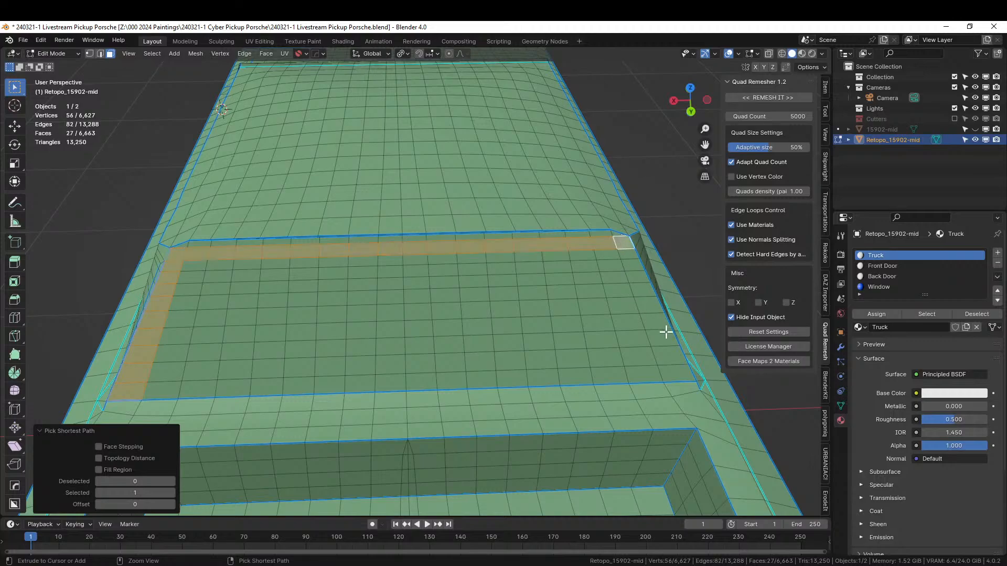
left_click(685, 377, "ctrl")
left_click(160, 391, "ctrl")
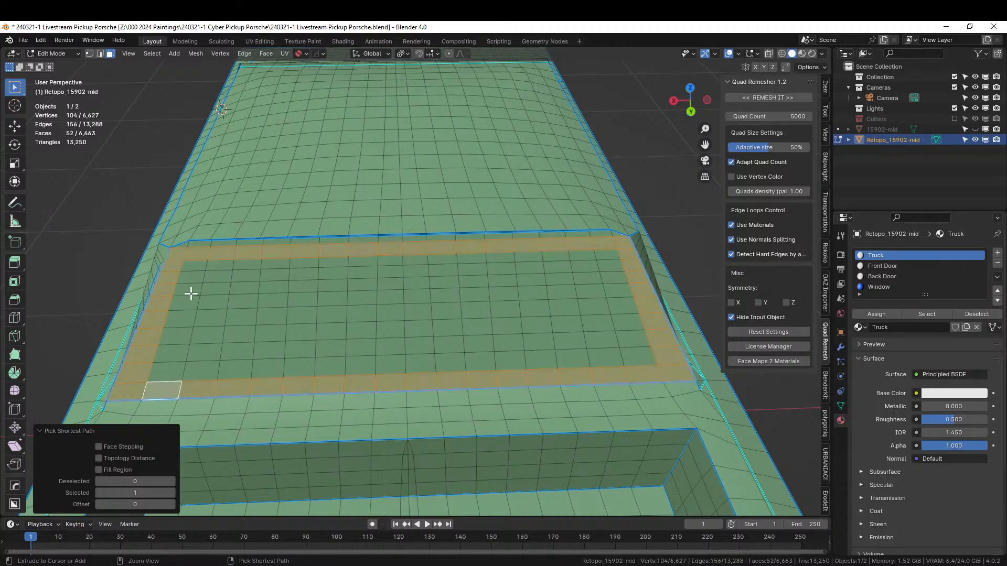
Extend the selection over all remaining faces inside the ring on the cab's rear wall.
left_click(191, 265, "ctrl")
left_click(608, 254, "ctrl")
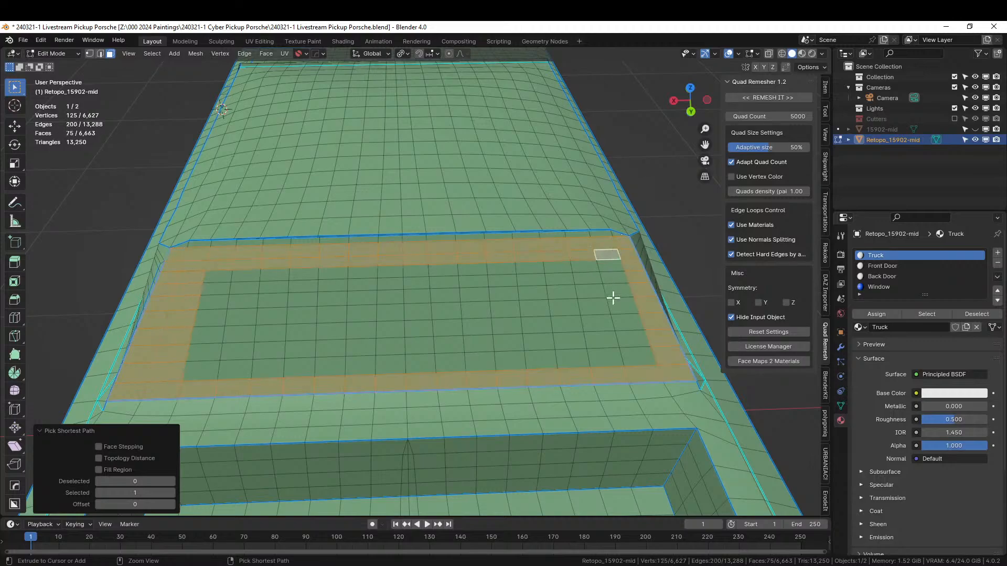
left_click(632, 352, "ctrl")
left_click(200, 378, "ctrl")
left_click(228, 274, "ctrl")
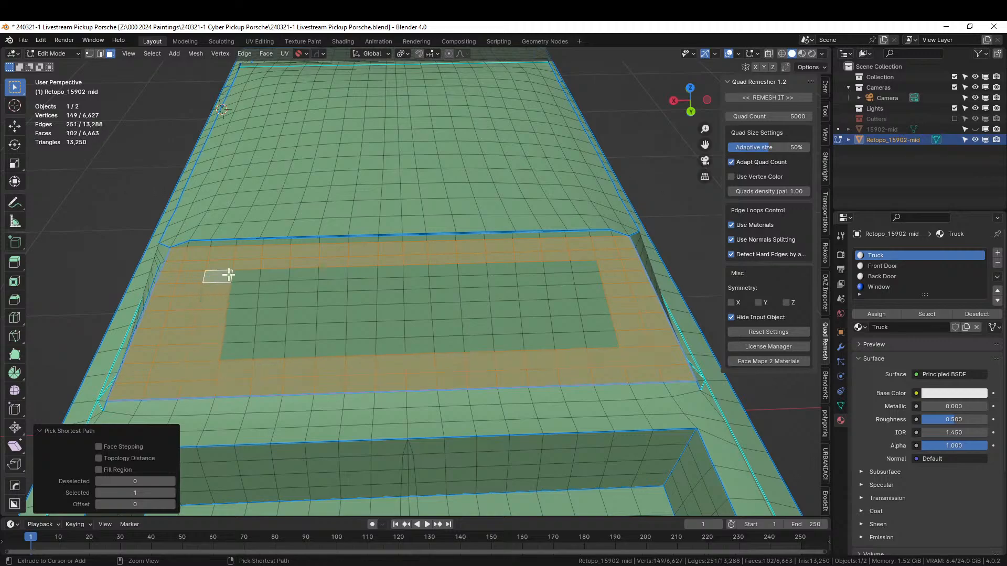
left_click(589, 265, "ctrl")
key("c")
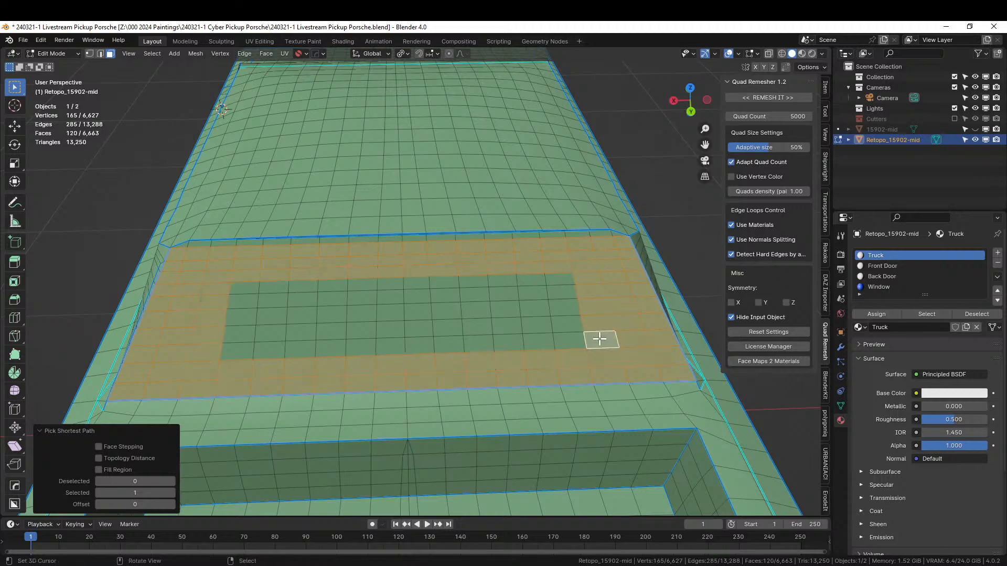
mouse_move(600, 337)
left_mouse_down()
mouse_move(492, 316)
mouse_move(251, 330)
mouse_move(467, 310)
left_mouse_up()
right_click(486, 328)
Inset the selected rear window faces with a thickness of 0.02 m and assign the Window material to them.
middle_click_drag(485, 329, 549, 310)
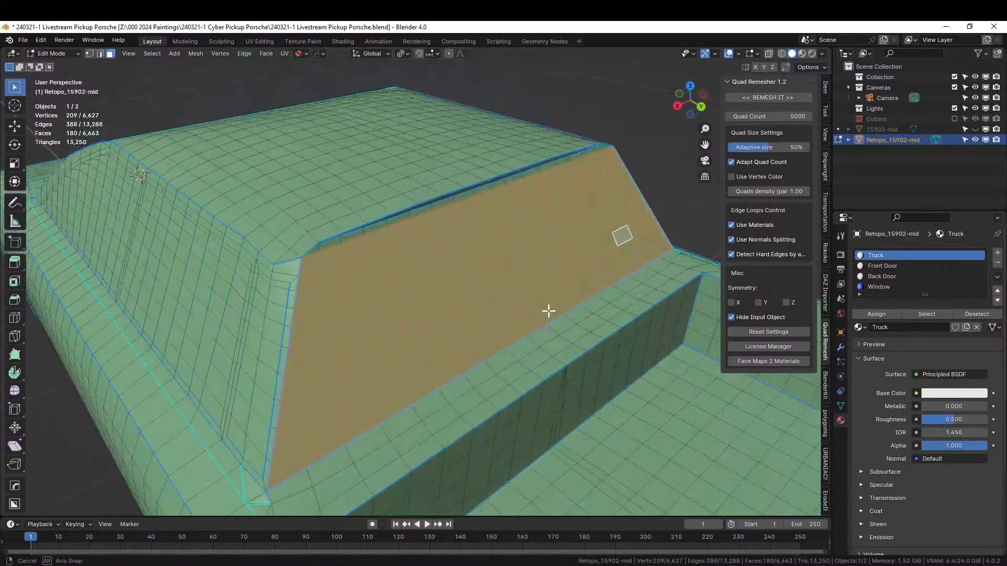
type("i")
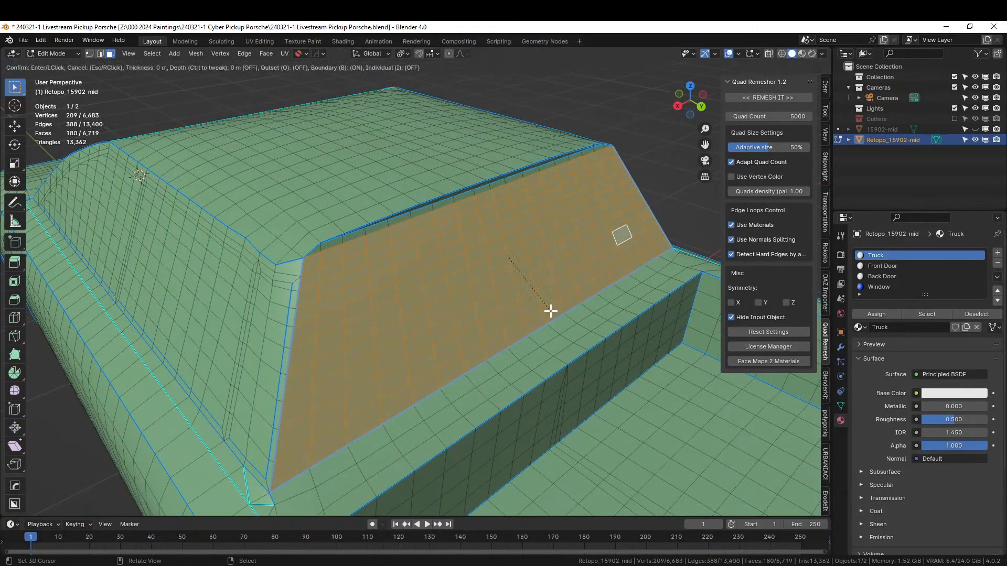
type("0.02")
key("Return")
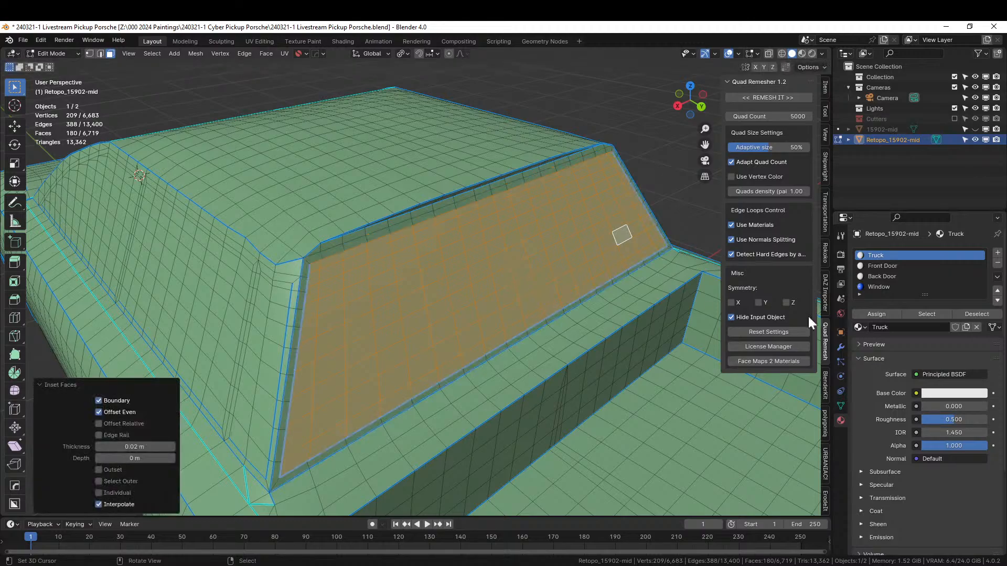
left_click(887, 287)
left_click(883, 312)
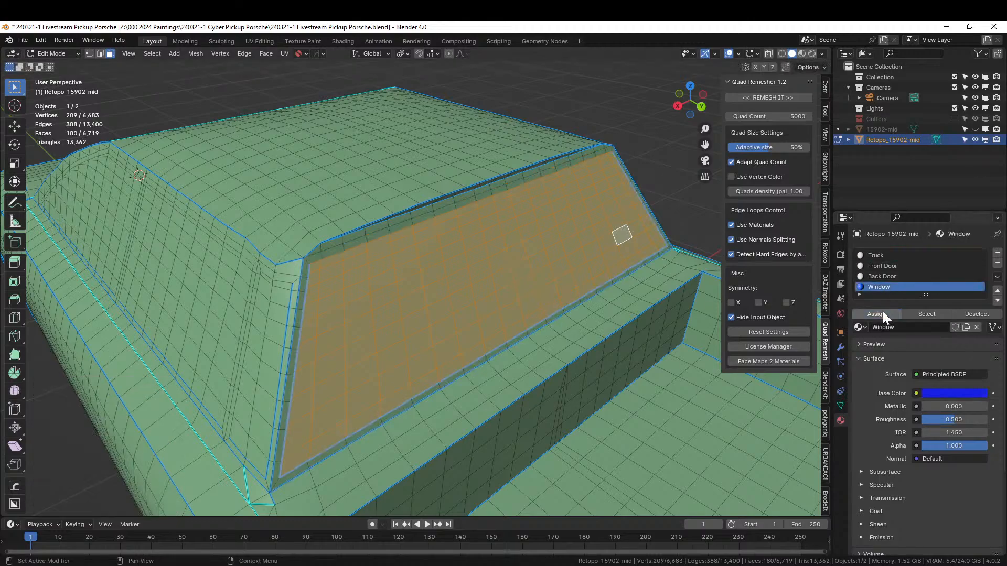
Add a centred loop cut through the windshield's outermost face column beside the cab's windowed side.
middle_click_drag(507, 320, 476, 360)
scroll(469, 388, "up", 4)
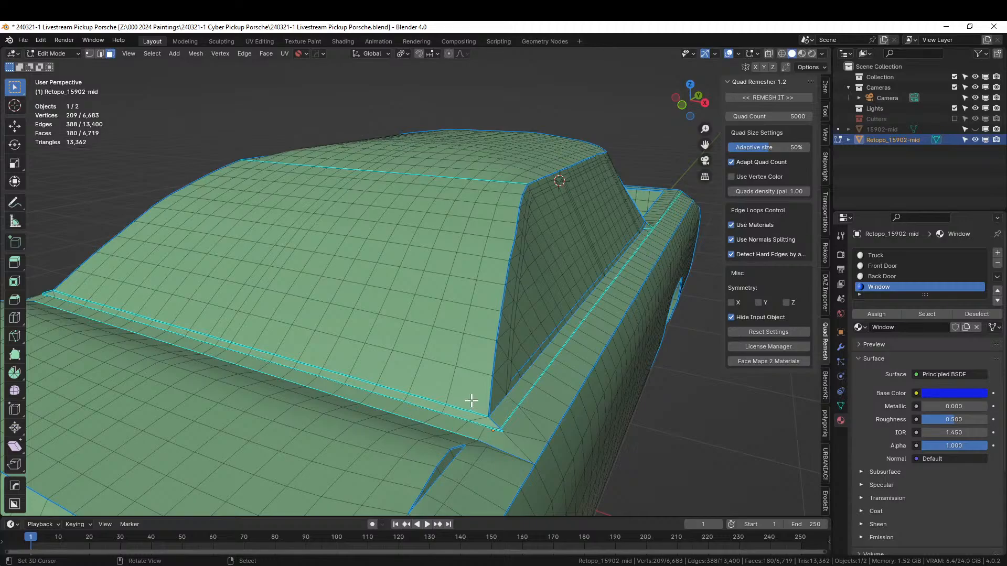
middle_click_drag(470, 396, 512, 355)
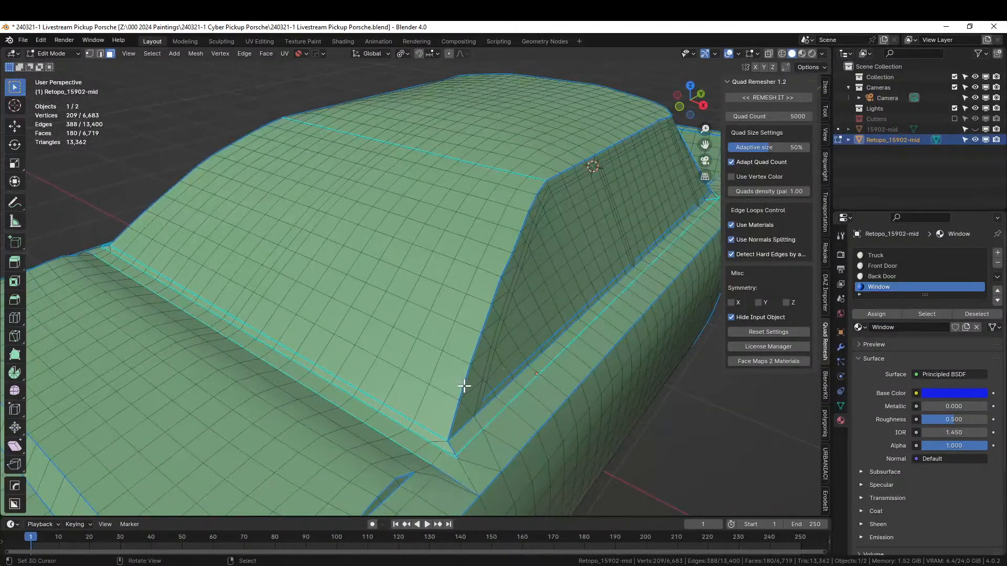
left_click(440, 394)
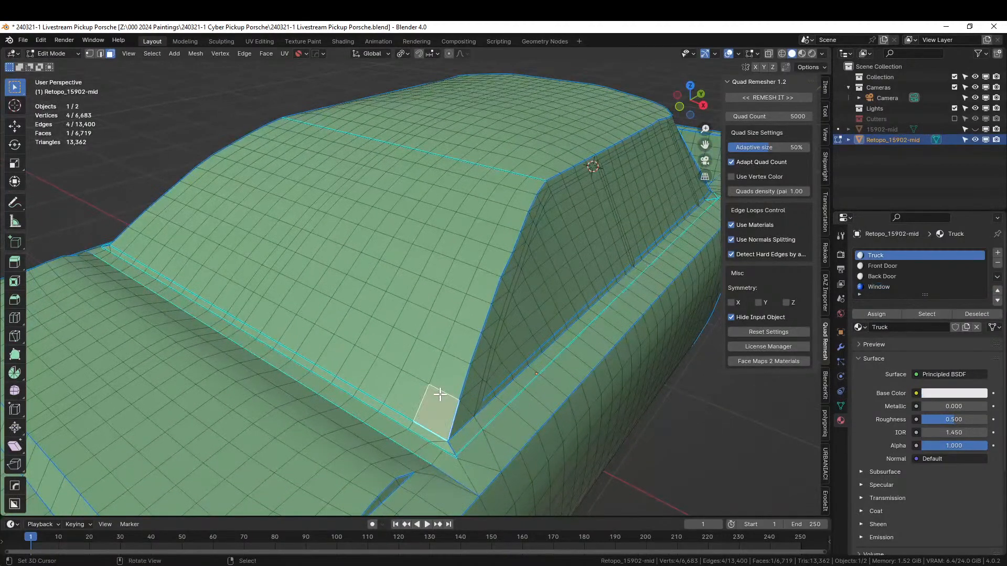
key("ctrl+r")
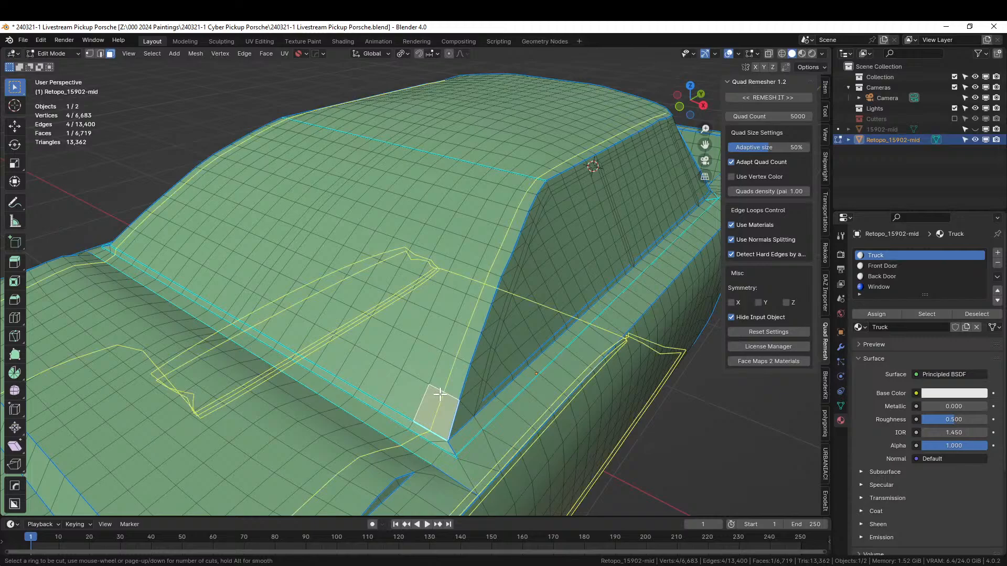
left_click(440, 394)
right_click(440, 394)
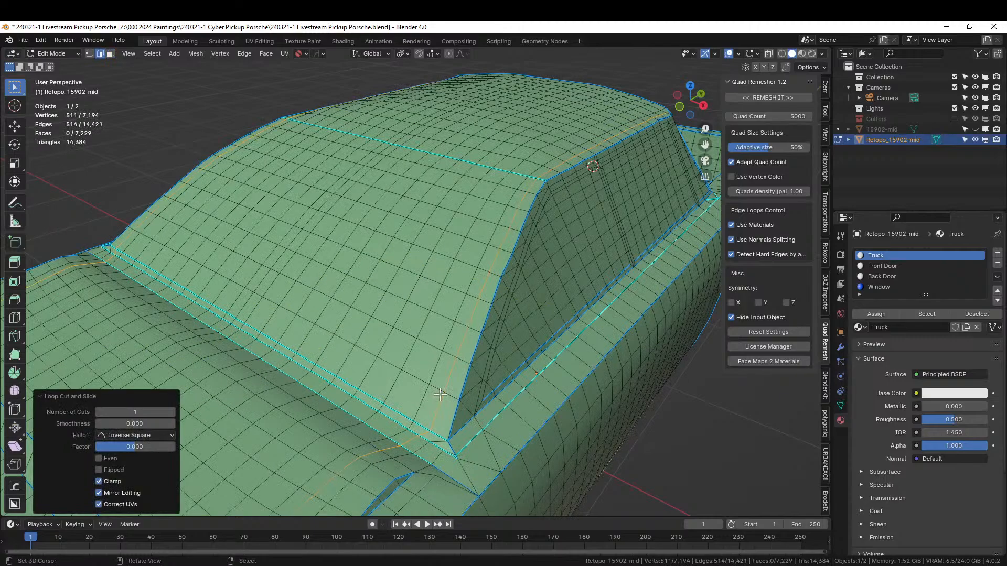
Select all windshield faces, leaving out the narrow outermost column beside the new loop and the strip below the roof line.
key("3")
left_click(420, 418)
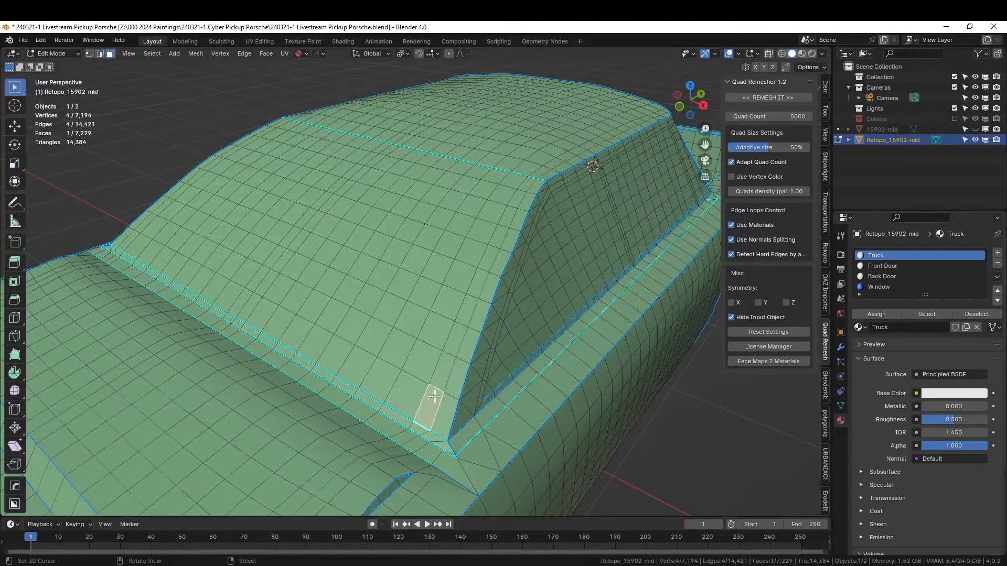
left_click(519, 197, "ctrl")
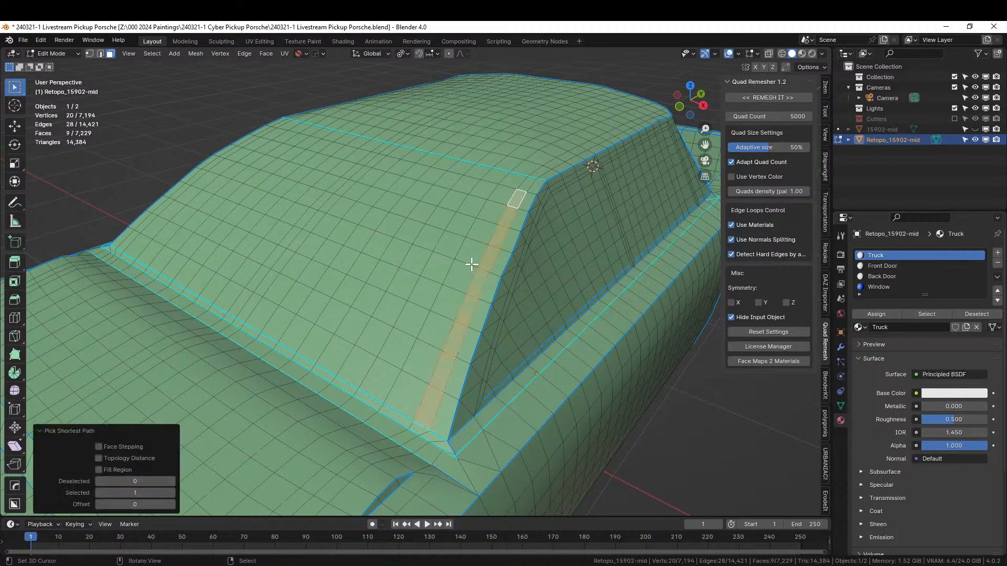
middle_click_drag(472, 265, 495, 265)
left_click(280, 173, "ctrl")
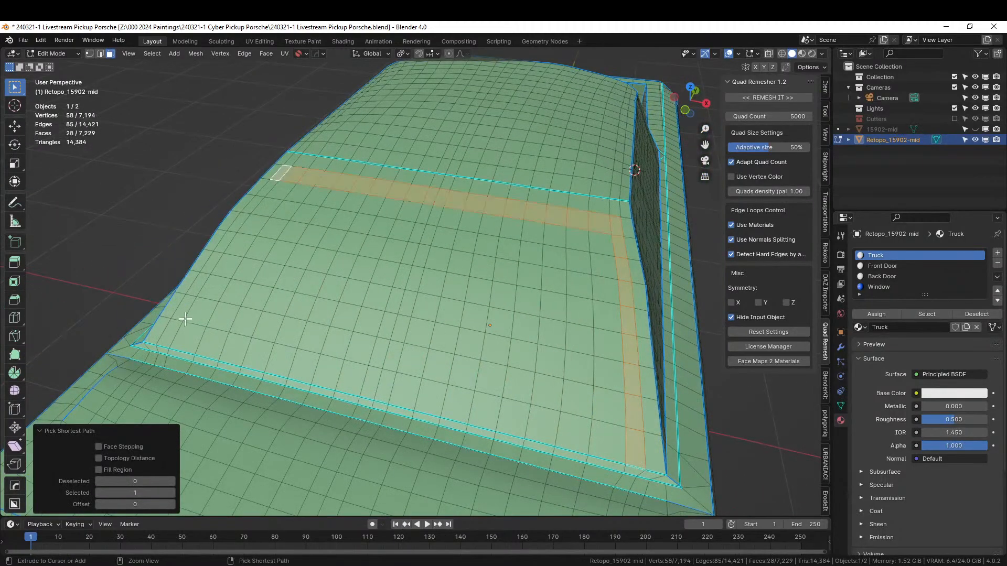
left_click(161, 340, "ctrl")
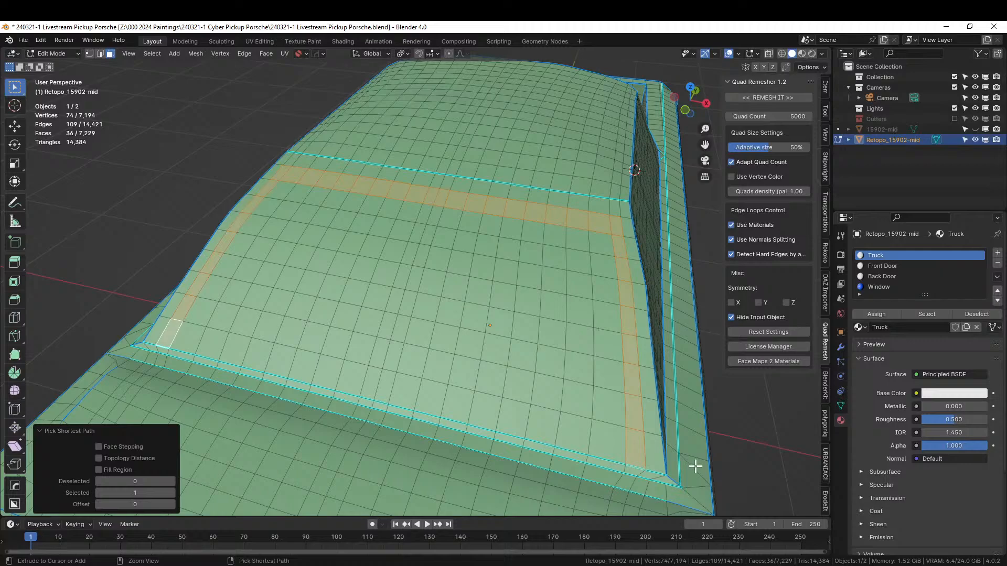
left_click(618, 446, "ctrl")
key("c")
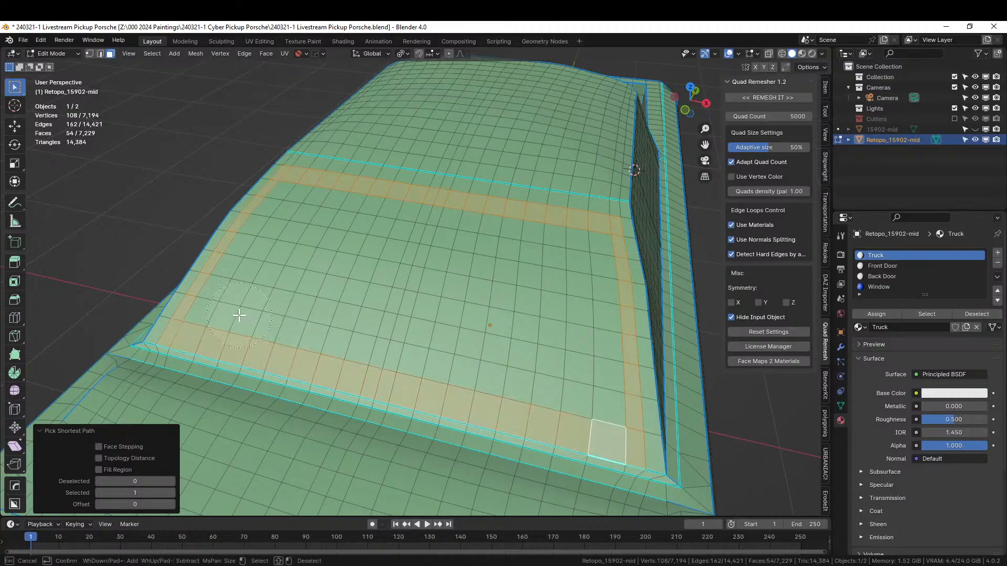
mouse_move(239, 315)
left_mouse_down()
mouse_move(225, 313)
mouse_move(279, 225)
mouse_move(562, 243)
mouse_move(575, 269)
mouse_move(574, 374)
mouse_move(504, 373)
mouse_move(297, 310)
mouse_move(524, 298)
mouse_move(520, 325)
left_mouse_up()
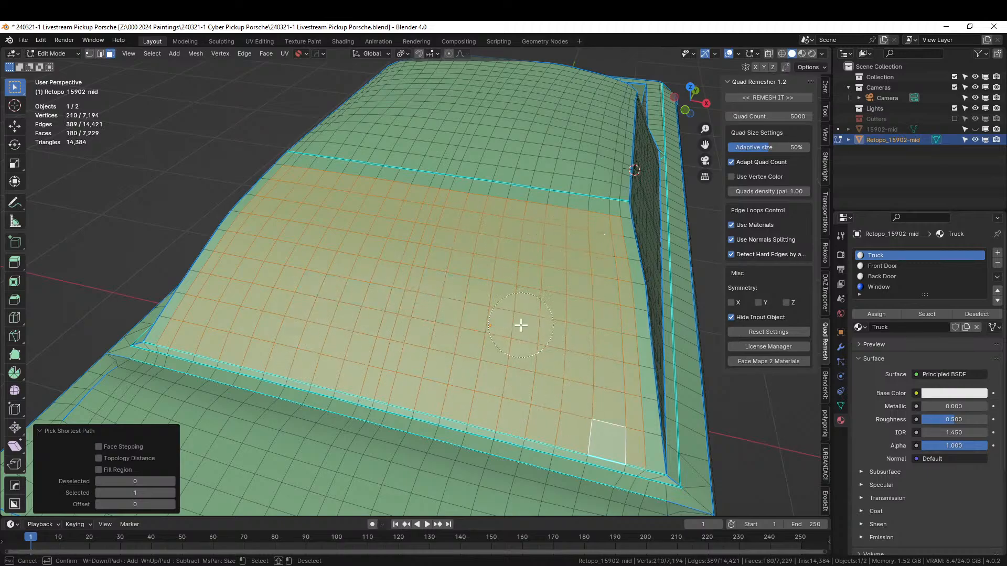
key("Escape")
Inset the selected windshield faces with a thickness of 0.02 m.
middle_click_drag(611, 367, 556, 356)
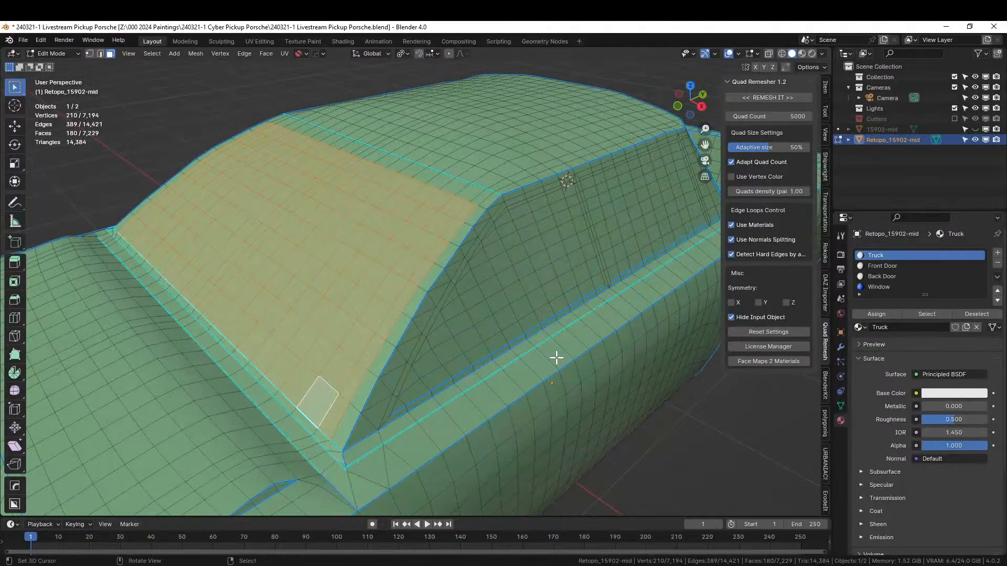
type("i.02")
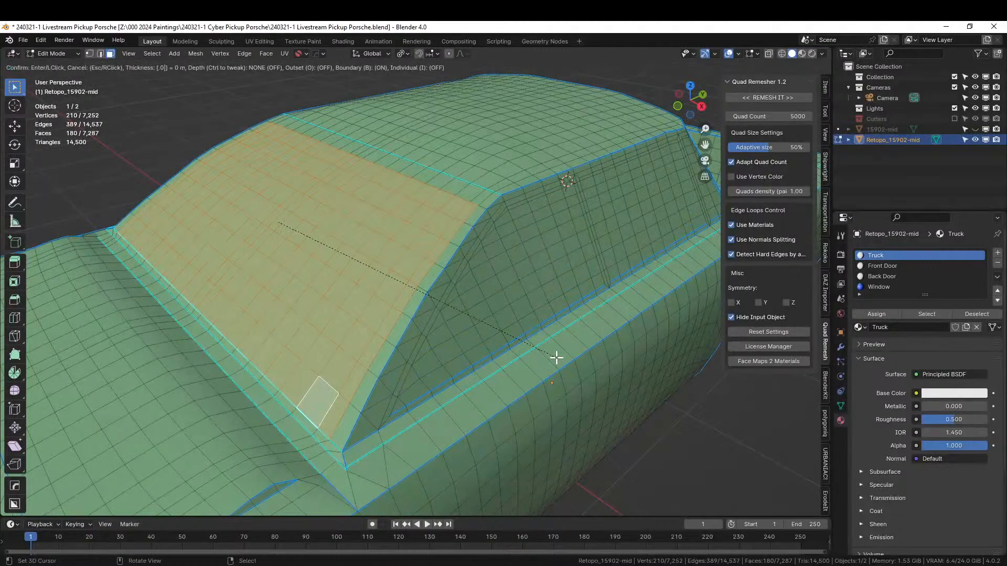
key("Return")
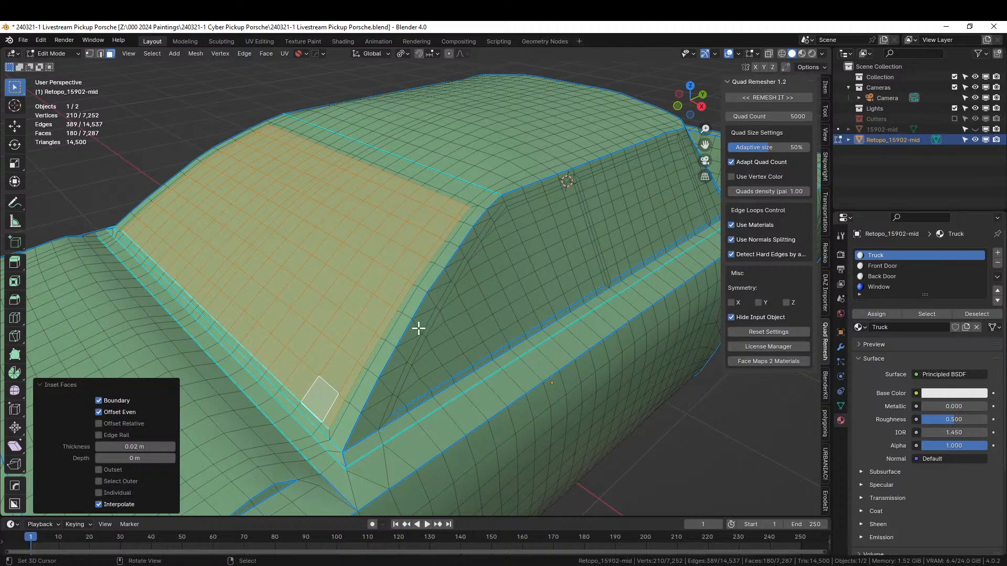
Undo the windshield inset and assign the Window material to the selected windshield faces.
middle_click_drag(418, 328, 391, 335)
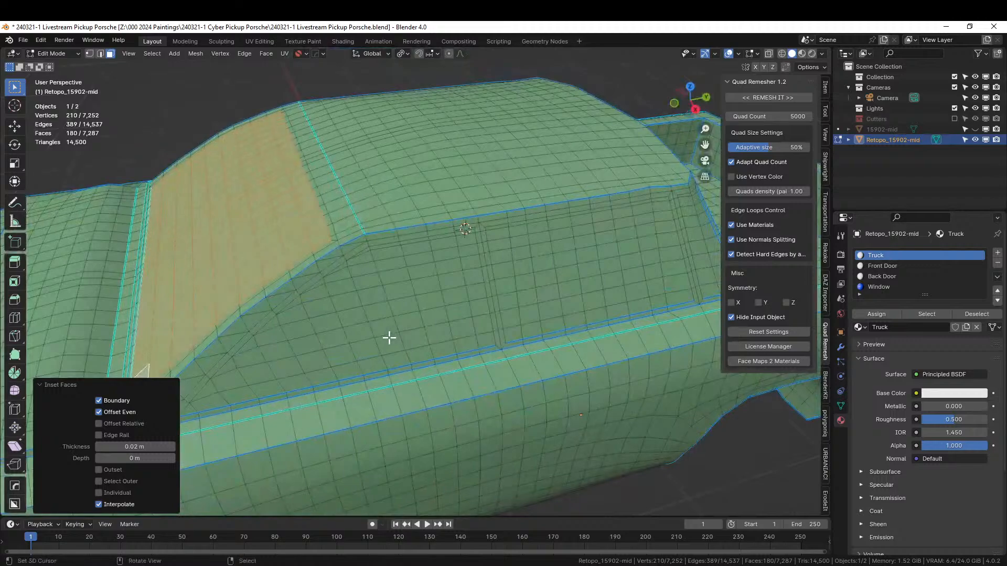
key("ctrl+z")
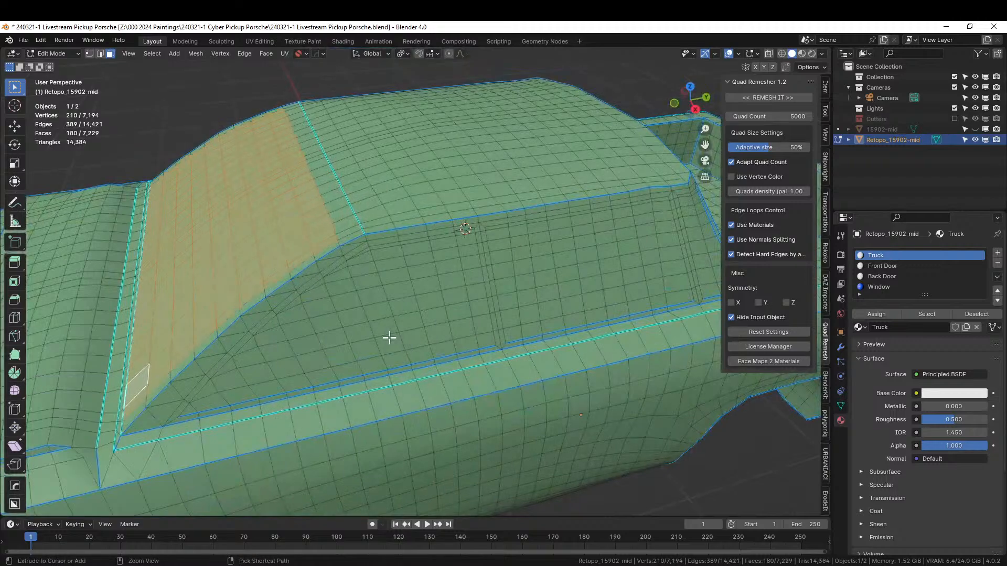
left_click(875, 286)
left_click(877, 315)
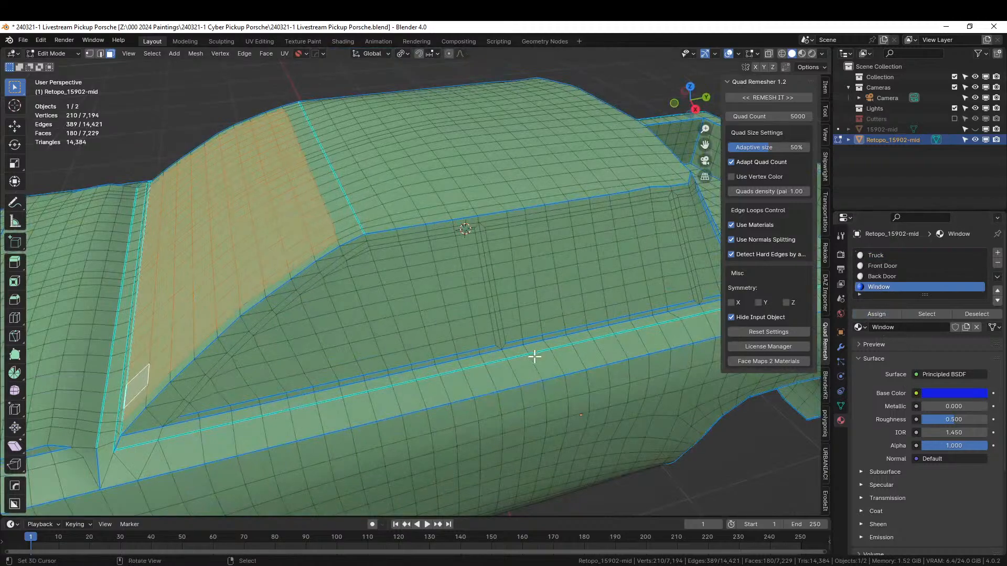
Preview the body in rendered shading, return to solid, and examine the upper edges of the side and rear windows.
middle_click_drag(533, 353, 561, 361)
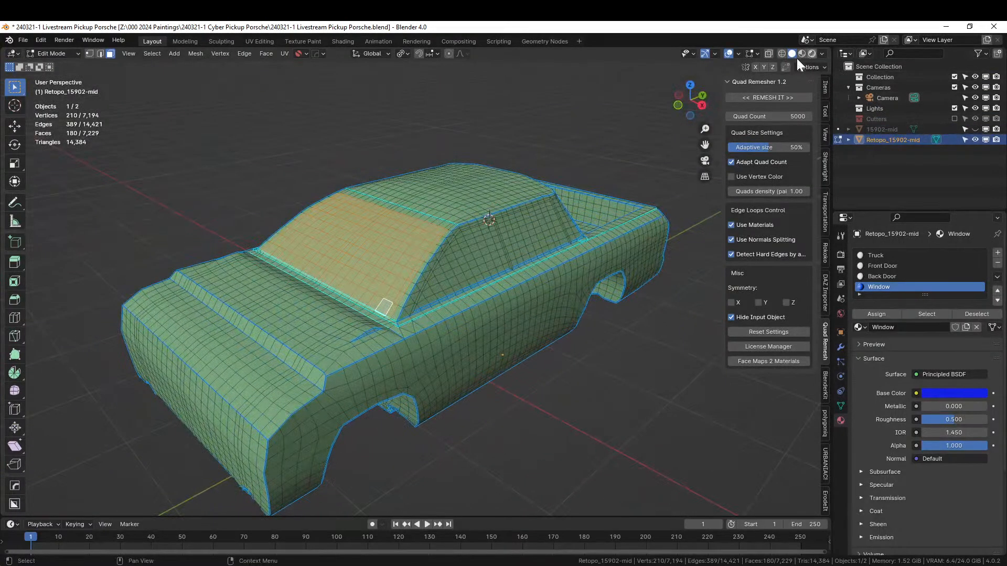
left_click(811, 54)
left_click(632, 454)
middle_click_drag(633, 454, 504, 451)
scroll(502, 451, "up", 3)
scroll(502, 451, "up", 2)
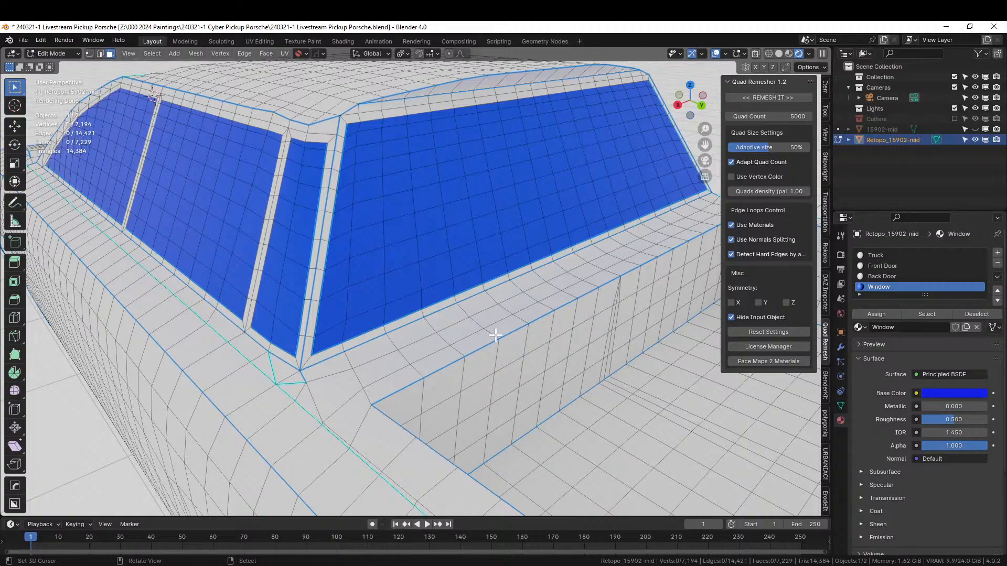
middle_click_drag(489, 400, 448, 421)
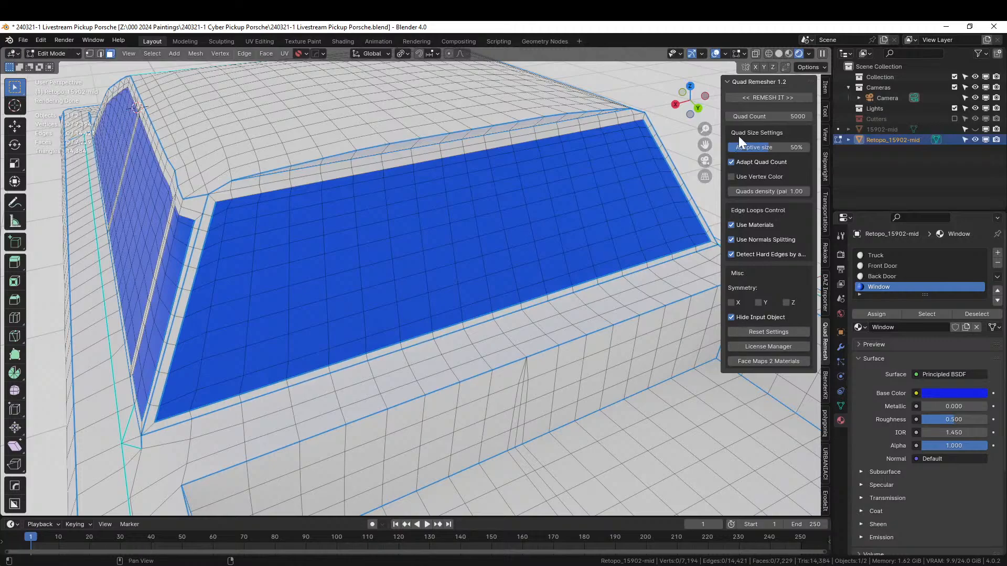
left_click(779, 53)
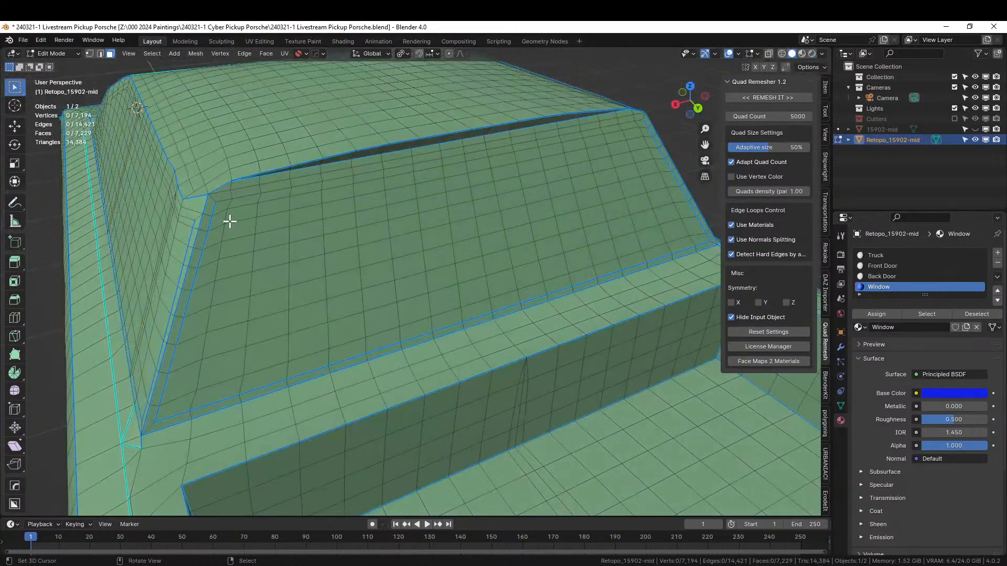
scroll(210, 222, "up", 3)
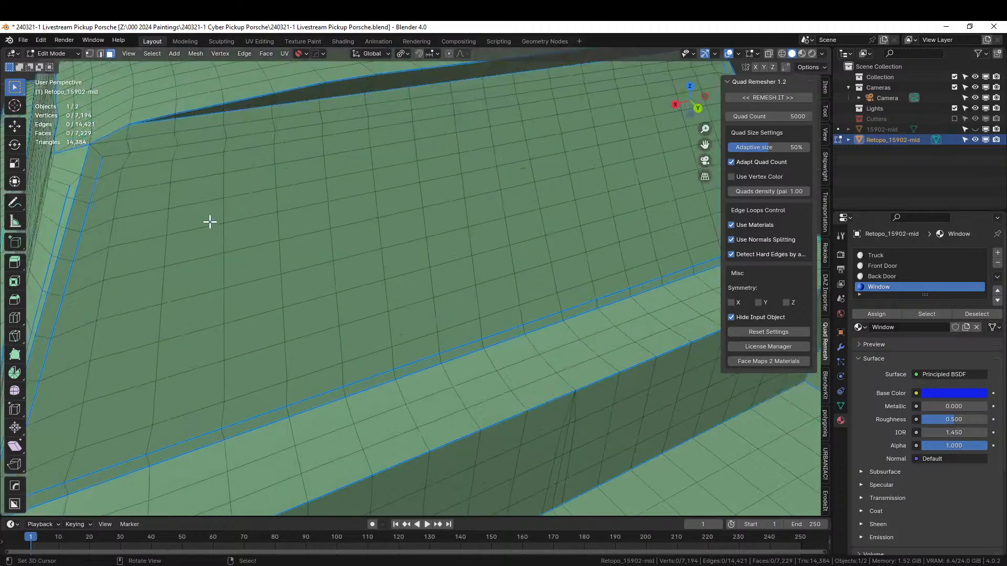
middle_click_drag(212, 228, 219, 234)
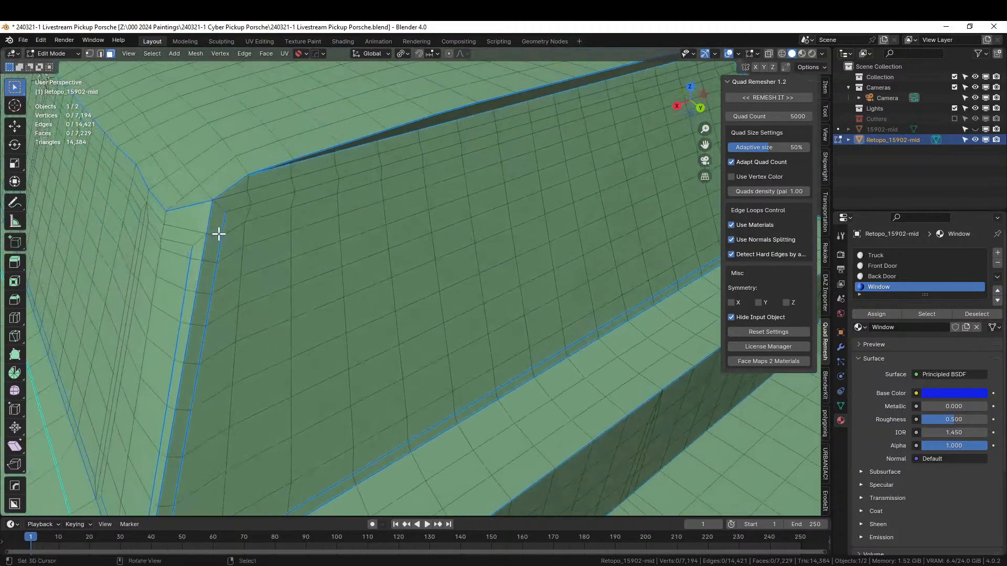
scroll(228, 242, "down", 5)
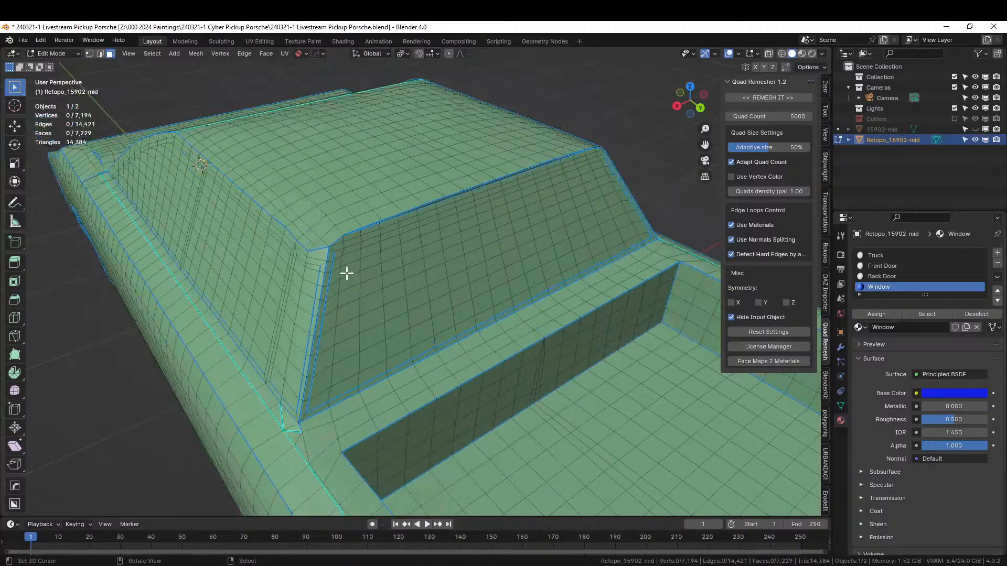
scroll(326, 268, "up", 6)
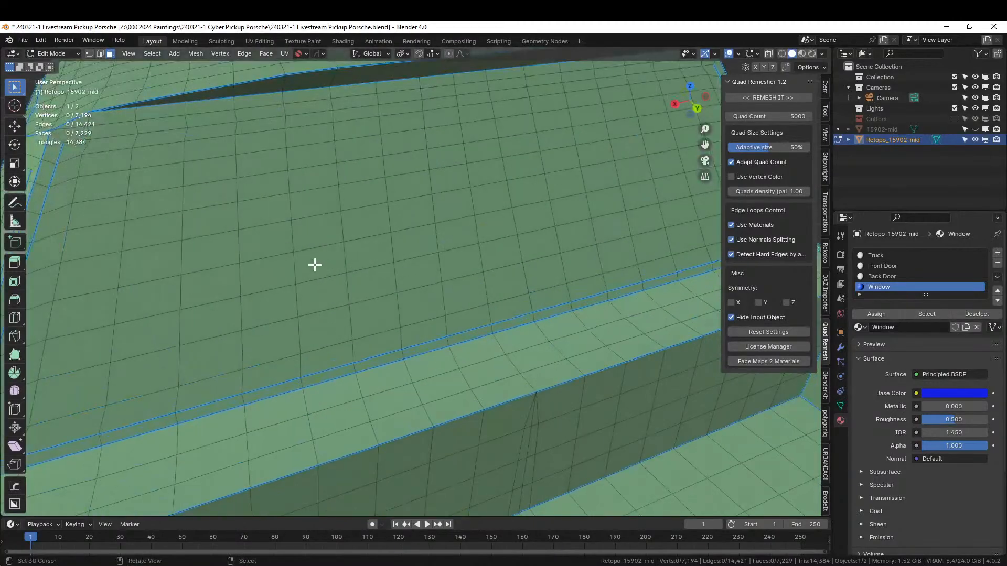
Knife a horizontal cut-through line across the cab from the back view, level with the side window's upper rear corner, constrained to X.
key("KP_3")
key("ctrl+KP_1")
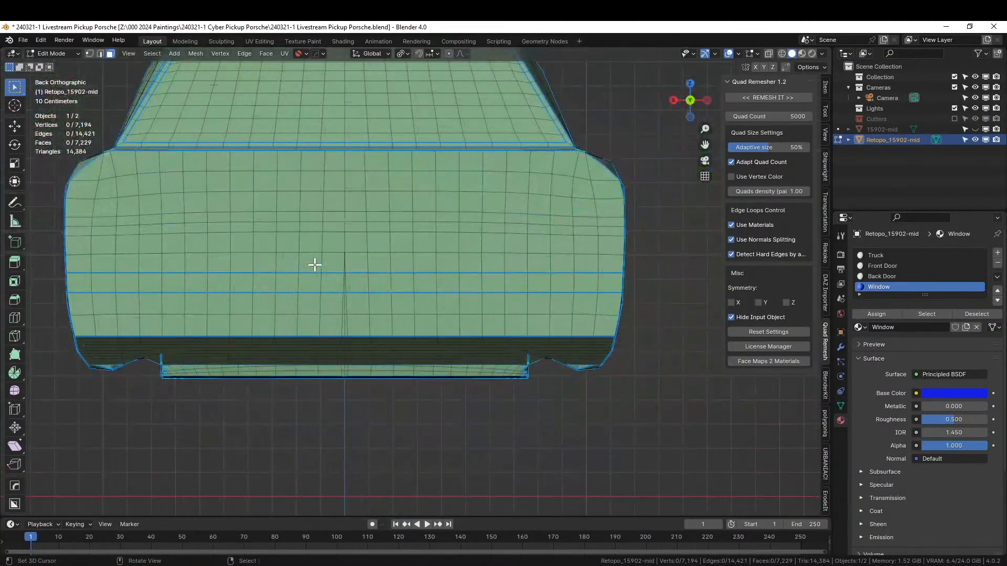
middle_click_drag(314, 264, 357, 456, "shift")
scroll(317, 472, "up", 4)
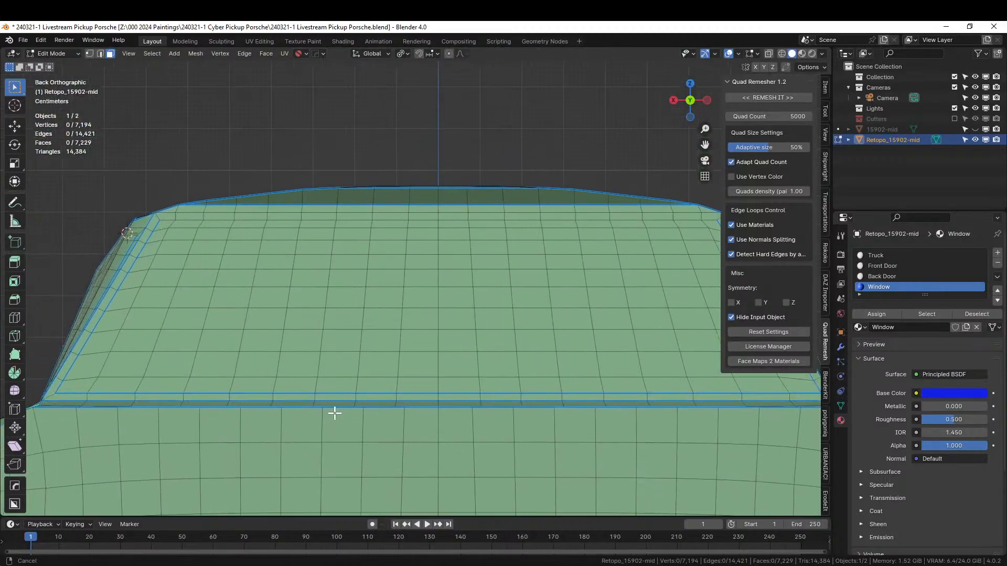
scroll(292, 392, "up", 2)
middle_click_drag(243, 358, 442, 349)
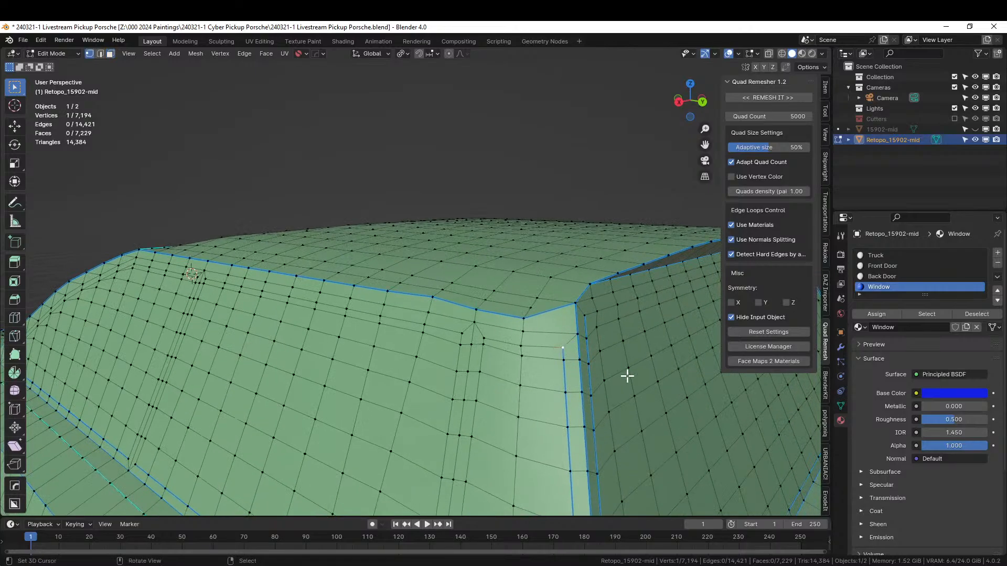
middle_click_drag(627, 376, 343, 368, "alt")
key("k")
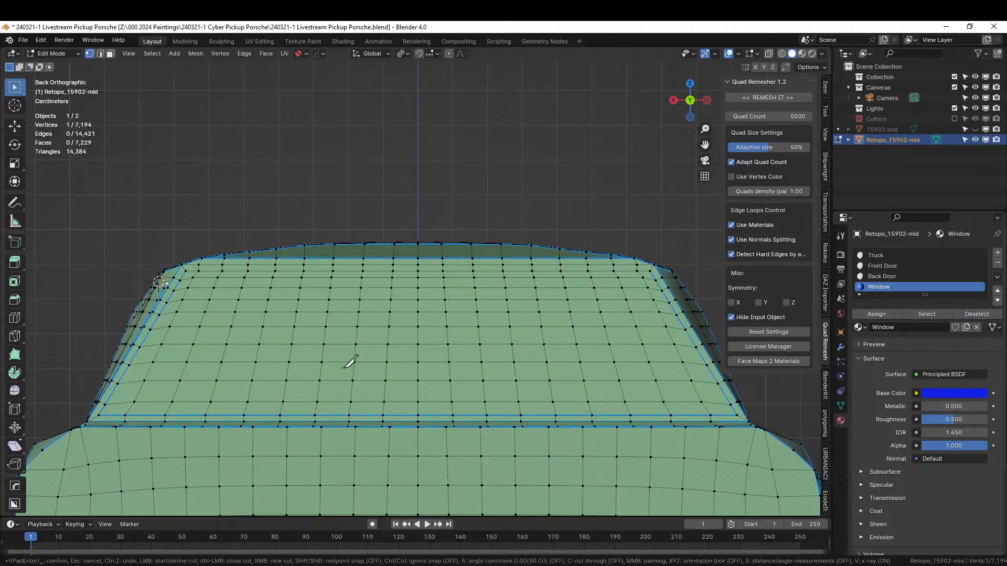
key("c")
key("x")
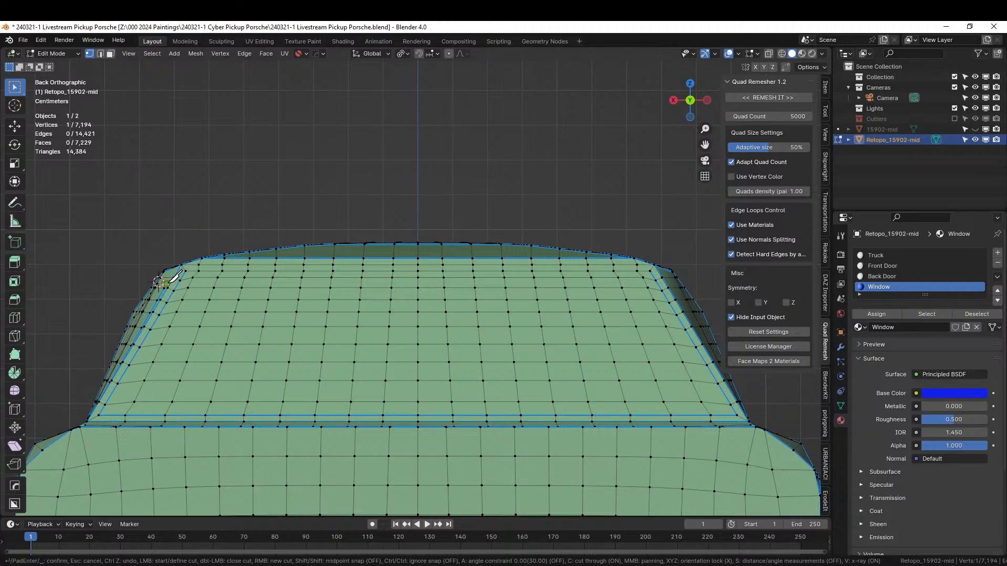
left_click(166, 283)
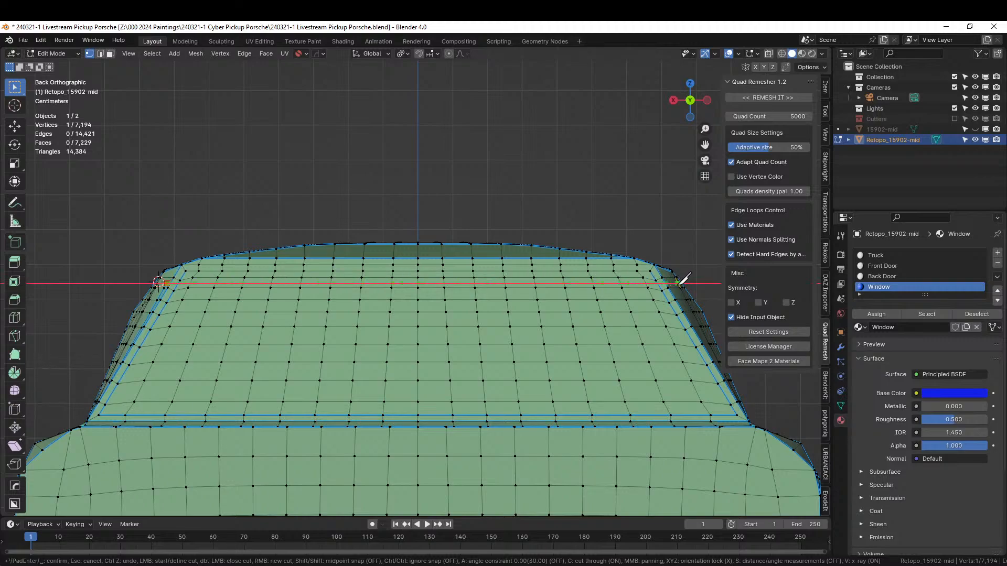
left_click(686, 283)
key("Return")
middle_click_drag(408, 329, 449, 333)
key("Tab")
key("Tab")
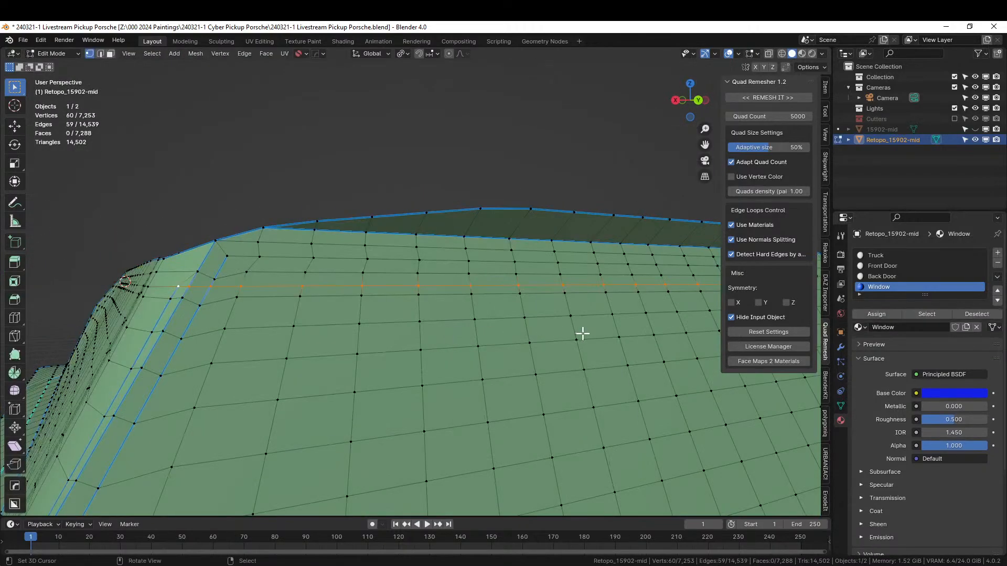
Select the two face loops directly above the new cut at the rear window's upper edge and assign the Truck material.
key("3")
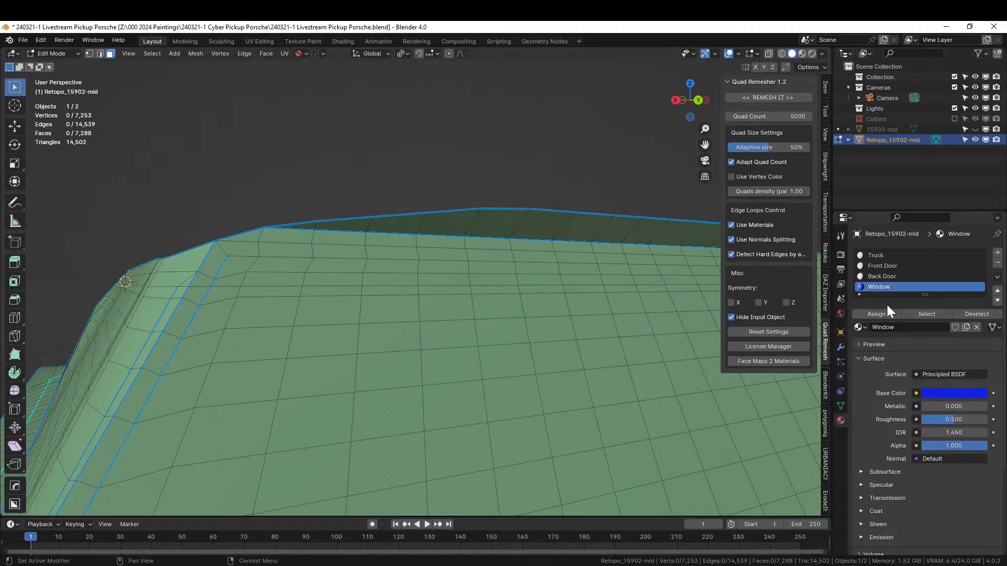
left_click(923, 314)
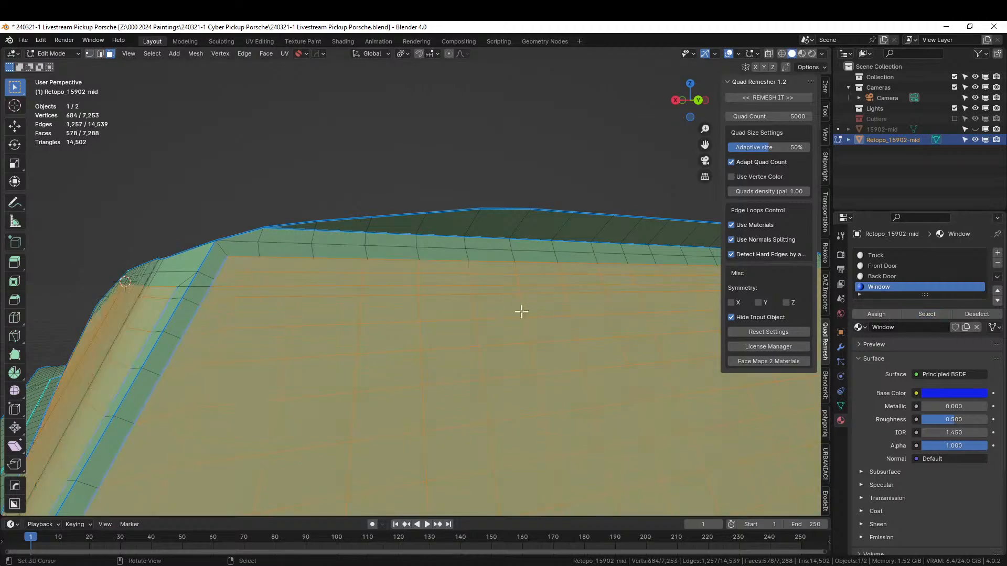
left_click(231, 280)
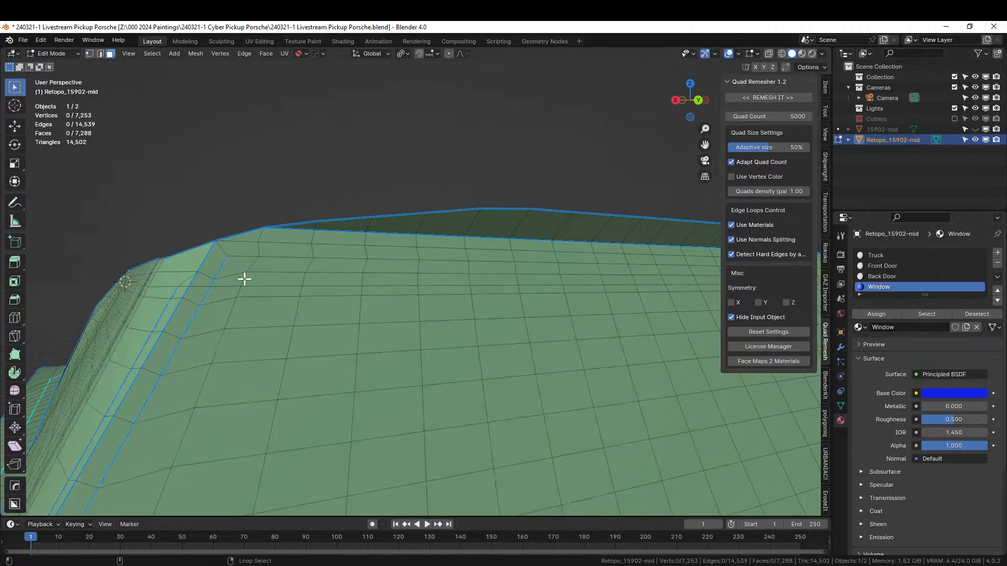
left_click(244, 279, "alt")
left_click(243, 265, "alt+shift")
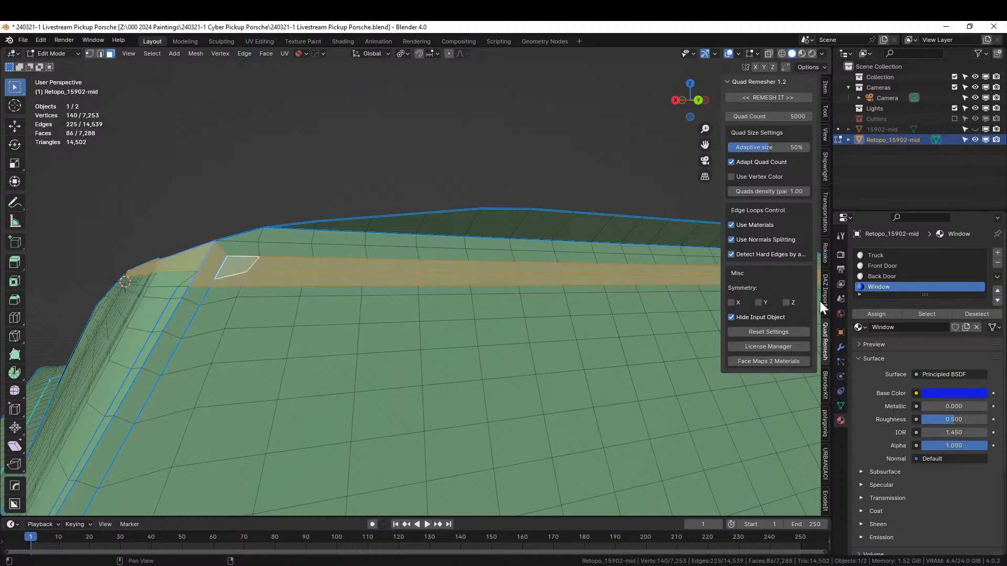
left_click(875, 256)
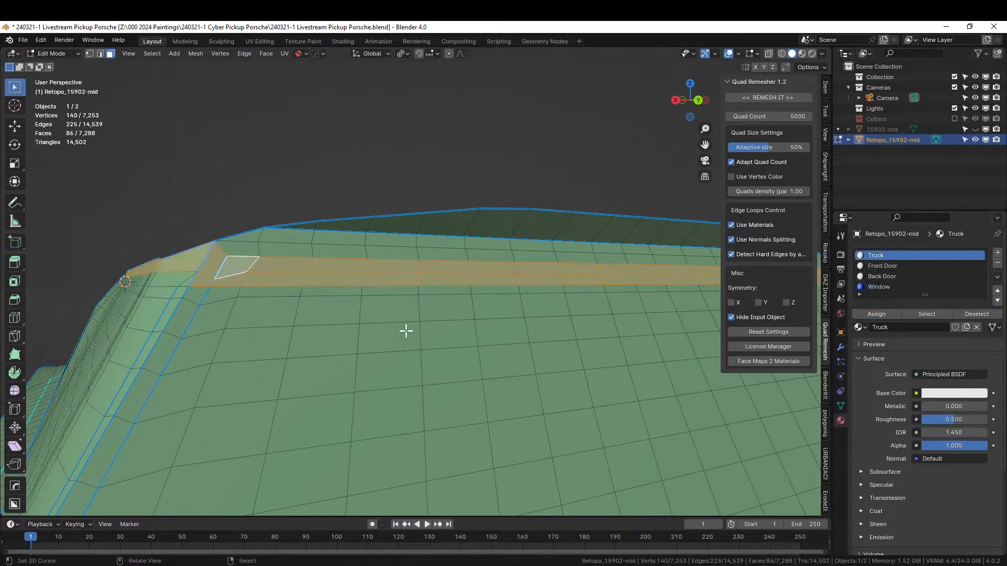
Show the body in Object Mode with rendered shading and mirror its windowed side to the opposite side with a modifier.
key("Tab")
scroll(407, 339, "down", 3)
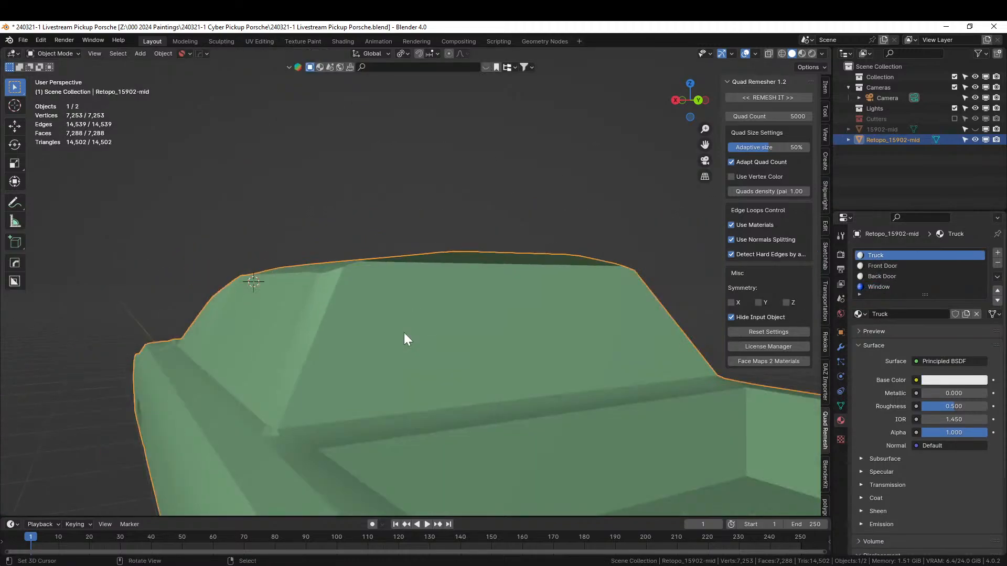
key("z")
left_click(599, 261)
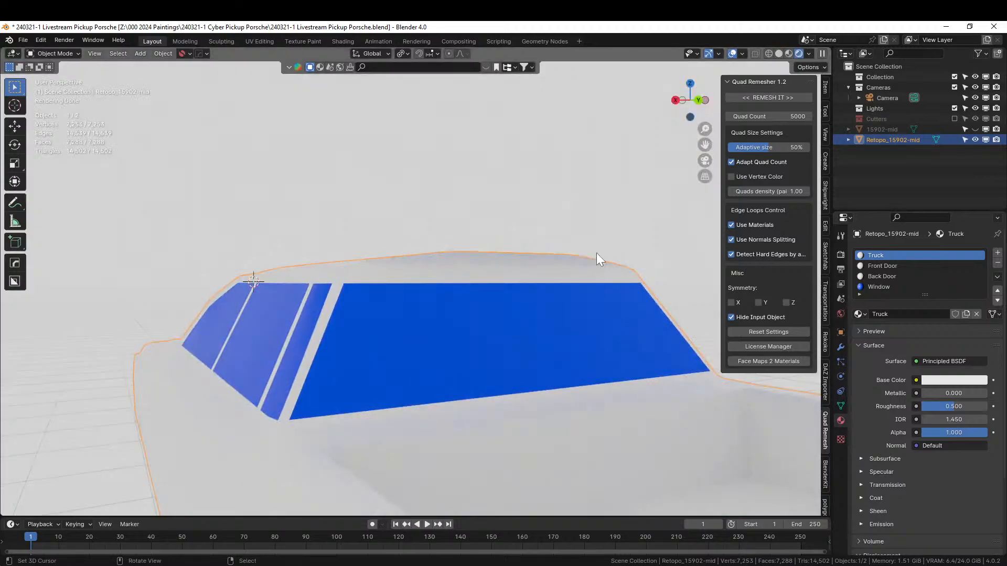
middle_click_drag(518, 294, 495, 341)
scroll(494, 342, "down", 6)
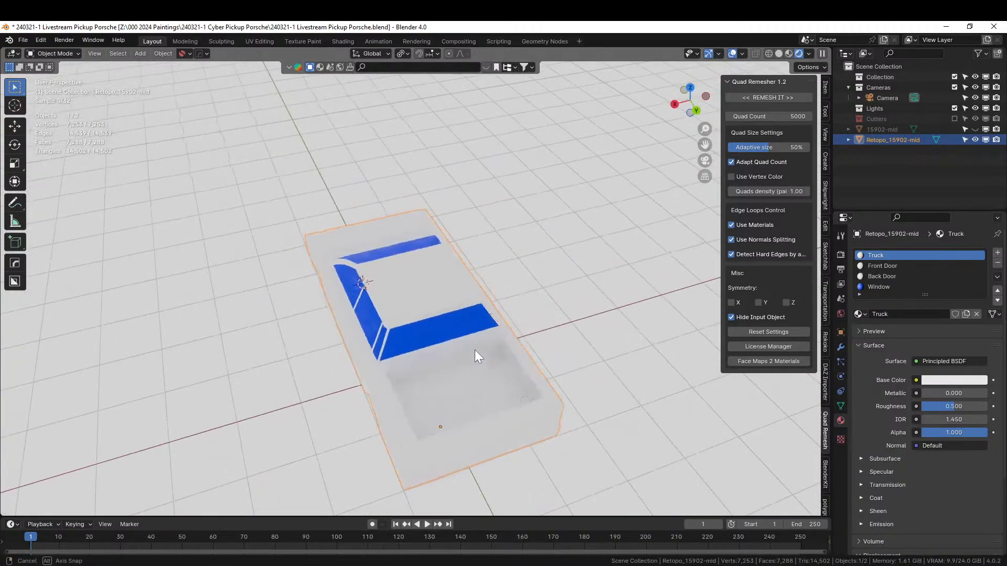
key("alt+x")
left_click(371, 450)
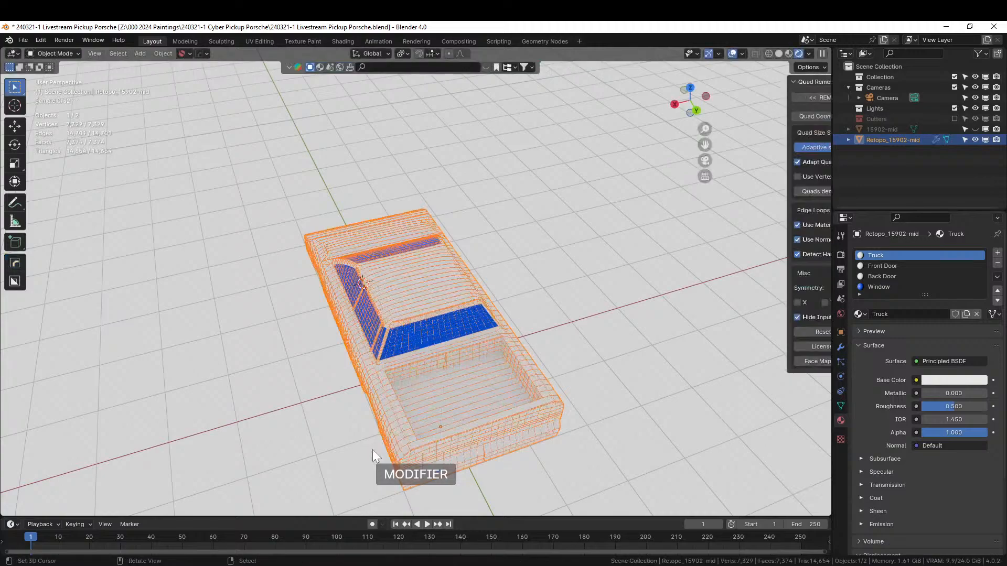
Examine the mirrored windows from both sides and above, and return the viewport to solid shading.
middle_click_drag(395, 415, 282, 361)
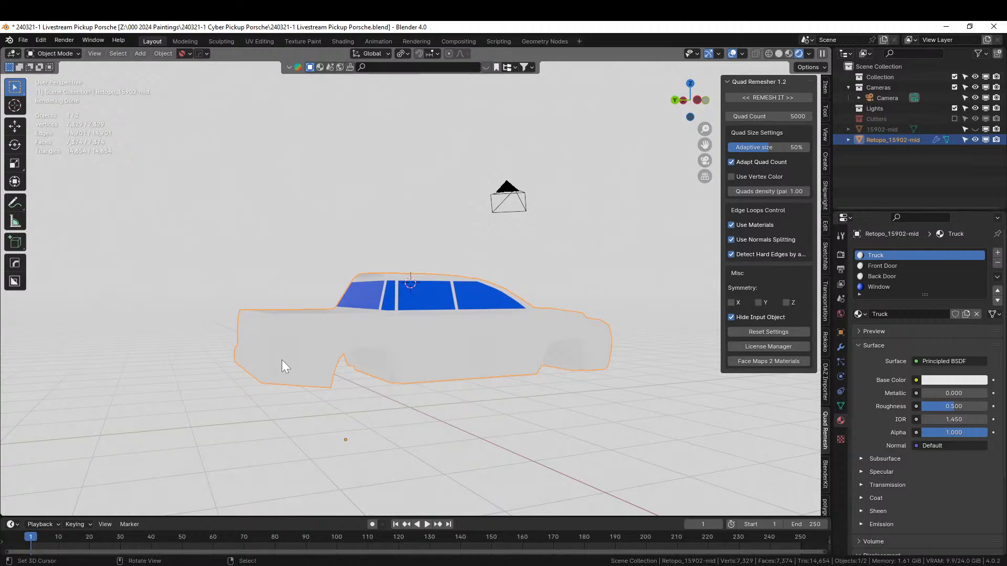
middle_click_drag(380, 381, 530, 346)
scroll(515, 372, "up", 2)
middle_click_drag(471, 368, 525, 342)
scroll(524, 342, "down", 4)
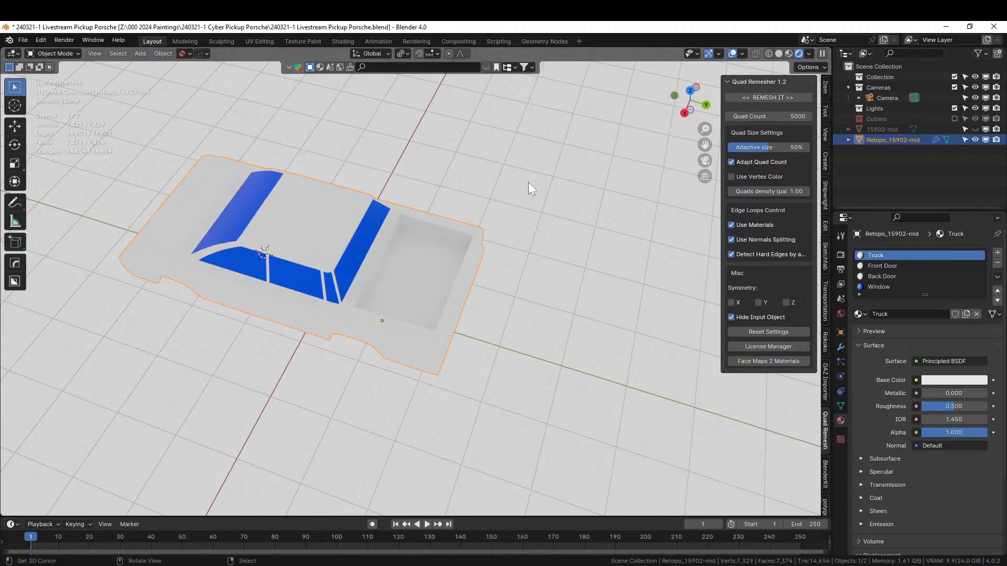
middle_click_drag(493, 244, 527, 194)
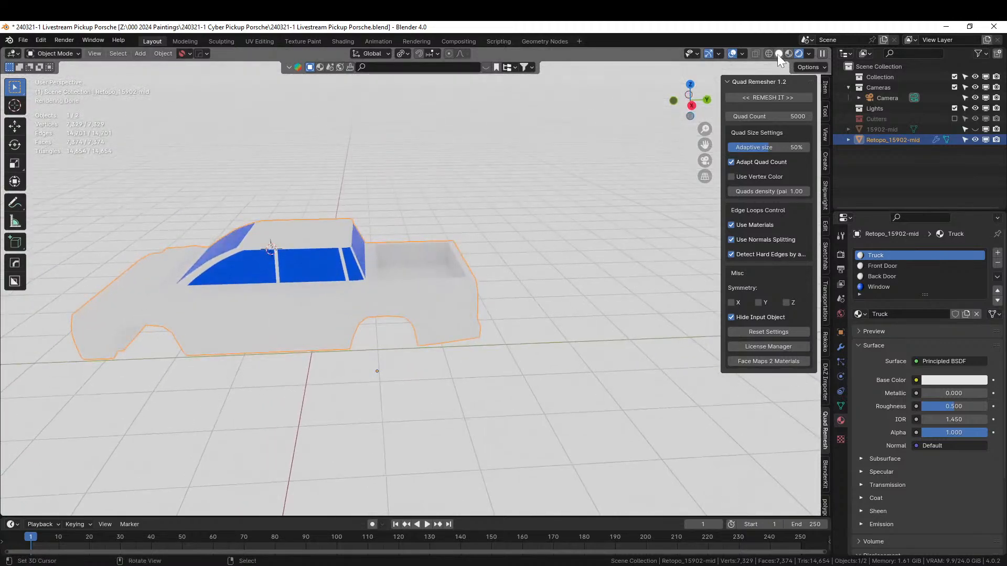
left_click(779, 54)
In Edit Mode, select one inner side wall of the truck bed using Select Similar with type Coplanar and threshold 0.01.
mouse_move(378, 258)
middle_mouse_down()
mouse_move(364, 353)
mouse_move(278, 308)
mouse_move(238, 322)
middle_mouse_up()
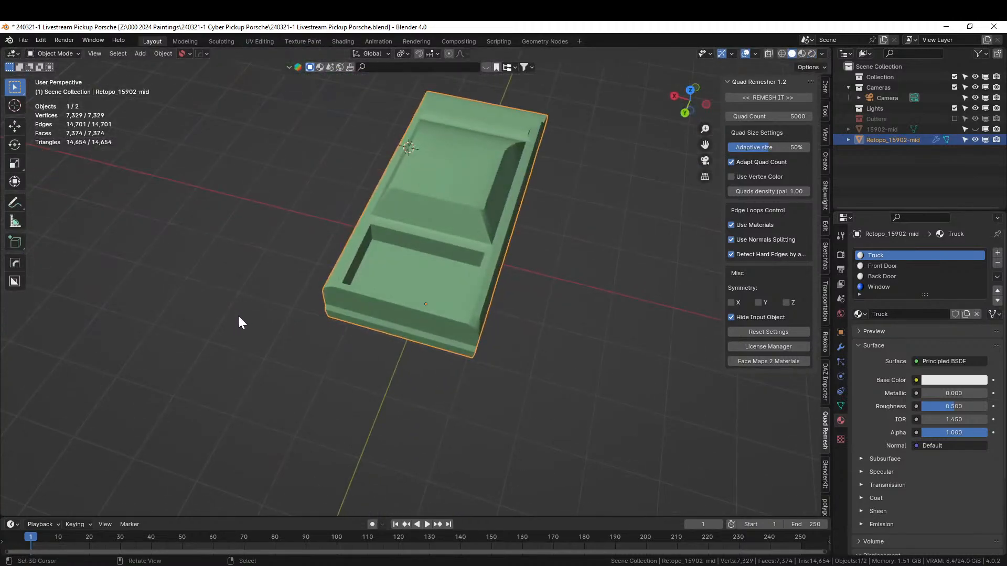
scroll(284, 323, "up", 5)
middle_click_drag(322, 325, 476, 347)
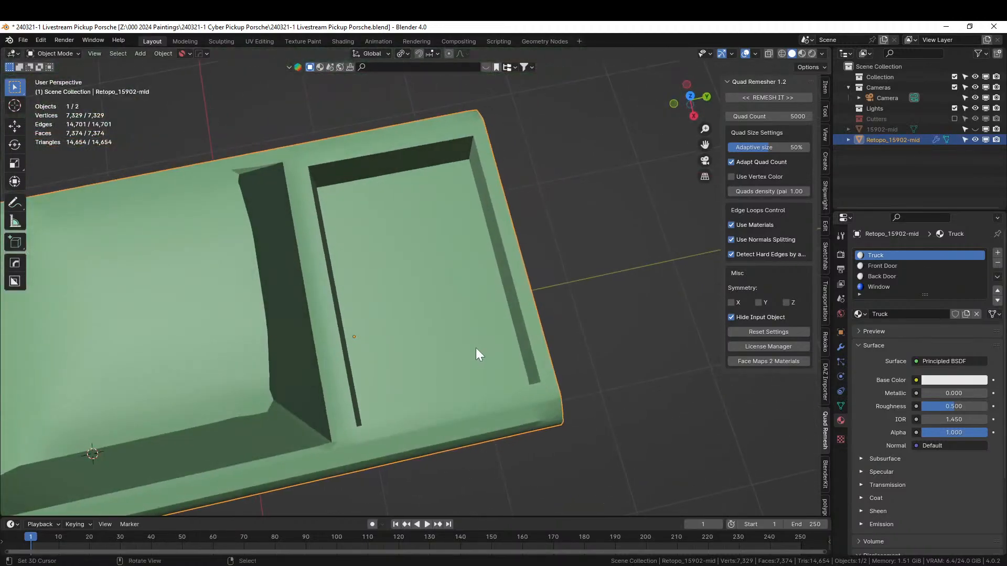
middle_click_drag(405, 376, 501, 398)
key("Tab")
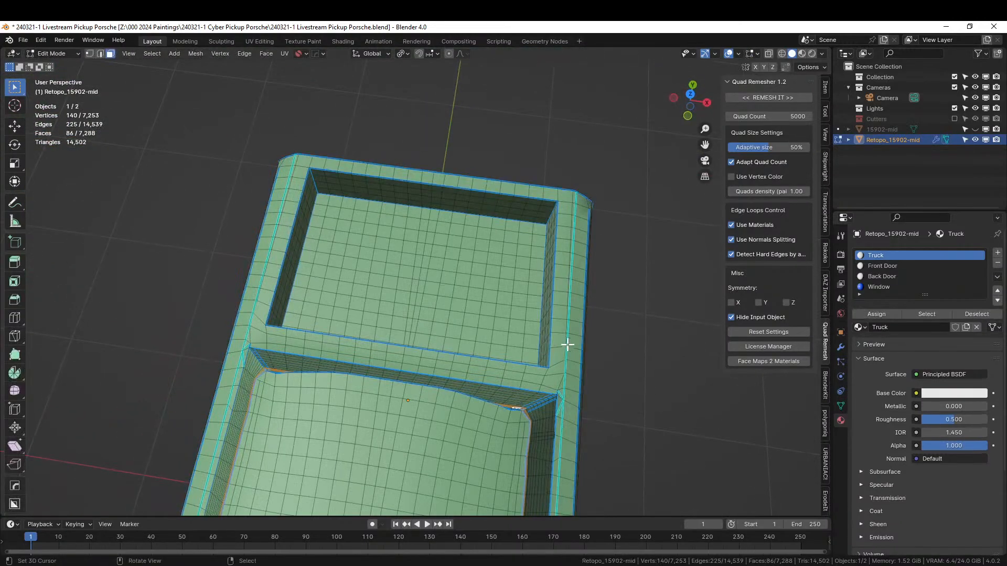
middle_click_drag(568, 344, 425, 426)
left_click(472, 332)
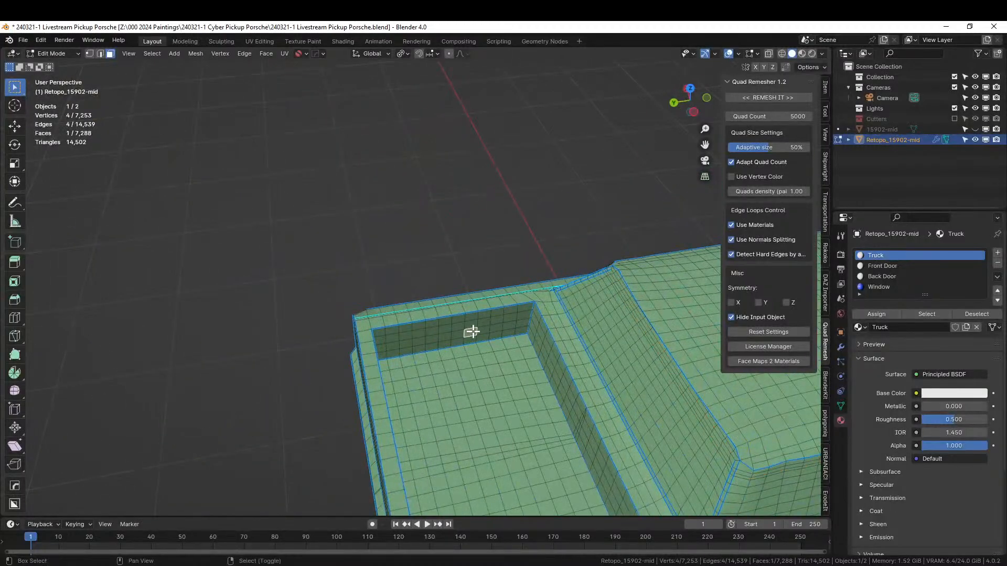
key("shift+g")
left_click(467, 332)
middle_click_drag(488, 341, 524, 365)
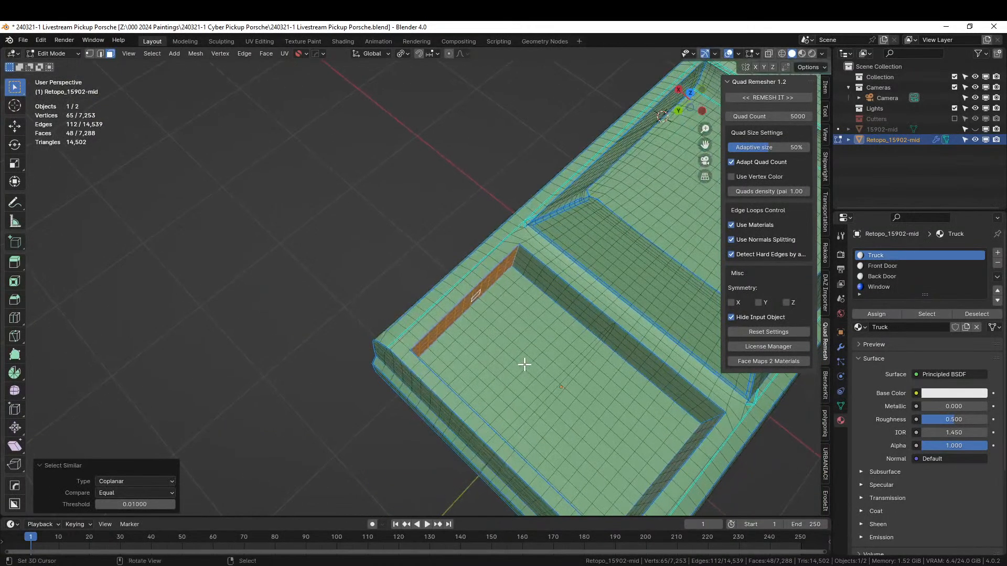
Move the selected inner side wall of the truck bed about 0.078 m along the global X axis.
key("g")
key("x")
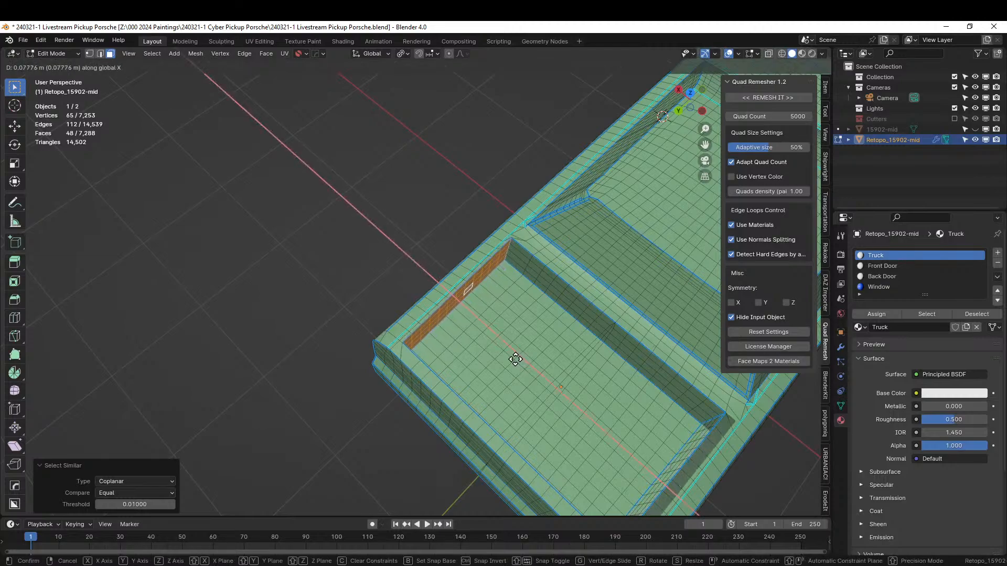
left_click(515, 360)
Select the bed's inner tailgate wall with Select Similar Coplanar, move it 0.072564 m along global Y, and view the body in Object Mode.
middle_click_drag(517, 355, 460, 317)
left_click(460, 317)
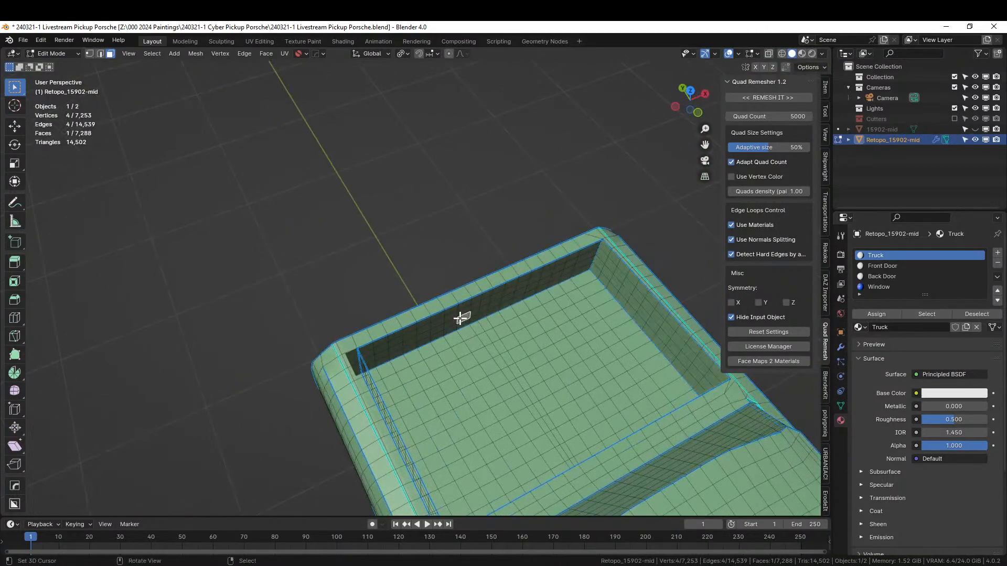
key("shift+g")
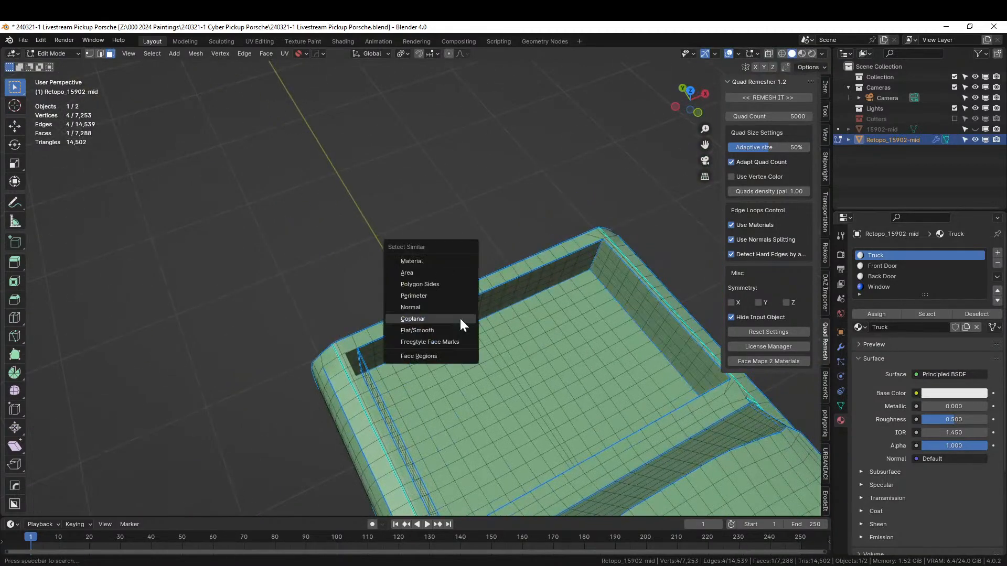
left_click(460, 321)
key("g")
key("y")
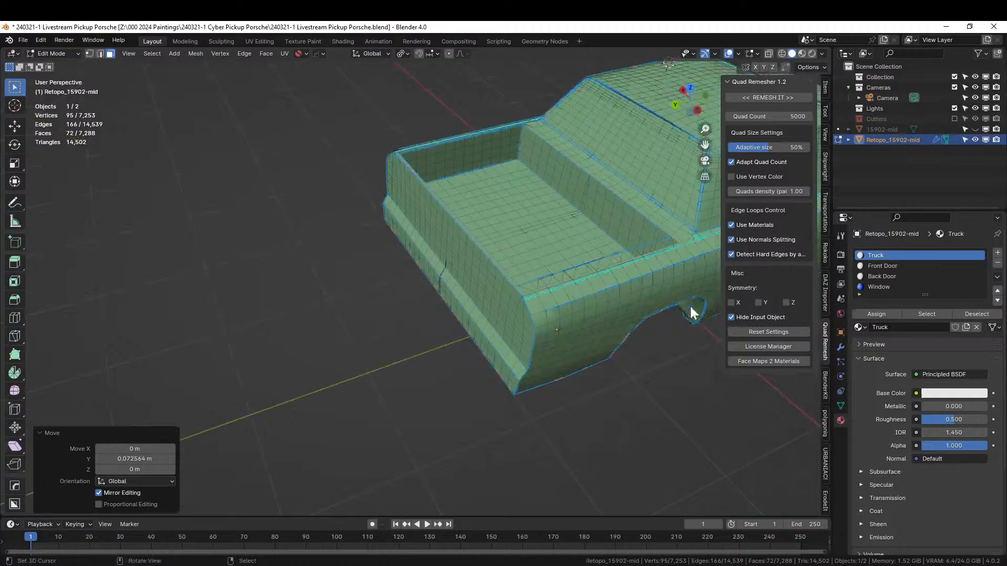
middle_click_drag(692, 310, 493, 423)
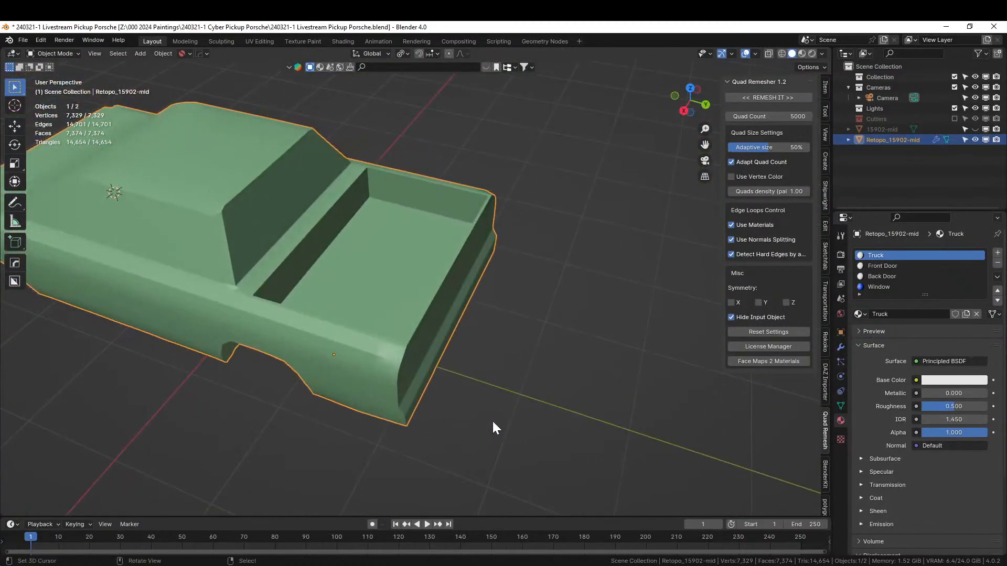
middle_click_drag(323, 342, 294, 330)
In Edit Mode, select the bed's inner wall behind the cab with Select Similar Coplanar and try to move it along global Y.
key("Tab")
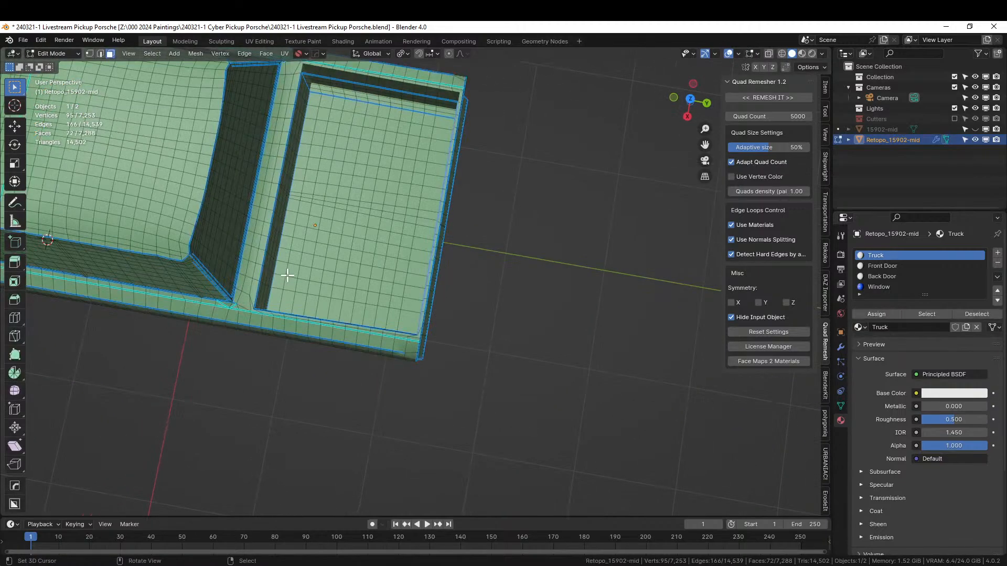
middle_click_drag(290, 278, 367, 425)
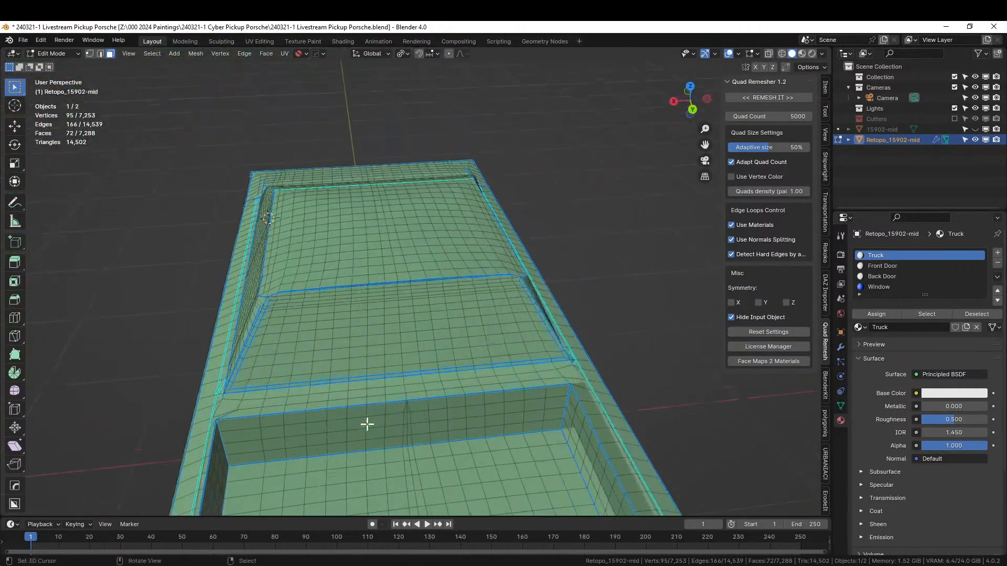
left_click(378, 428)
key("shift+g")
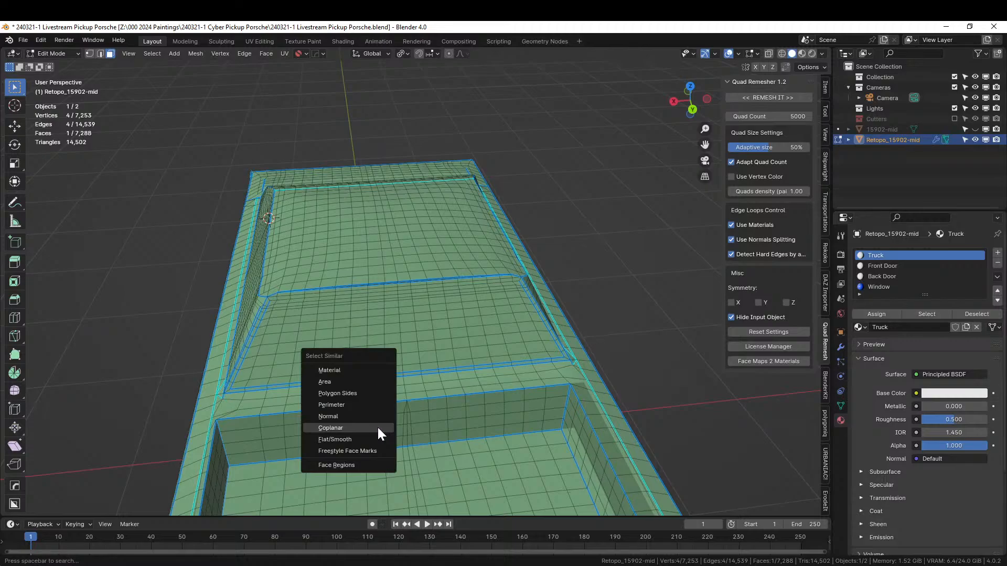
left_click(376, 426)
middle_click_drag(372, 426, 441, 449)
scroll(440, 449, "up", 3)
key("g")
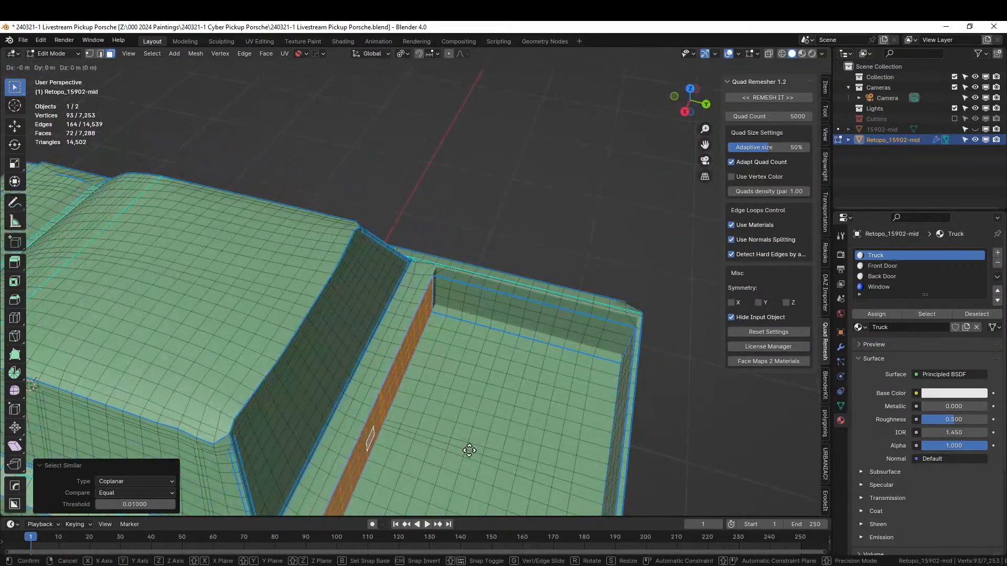
key("y")
right_click(465, 454)
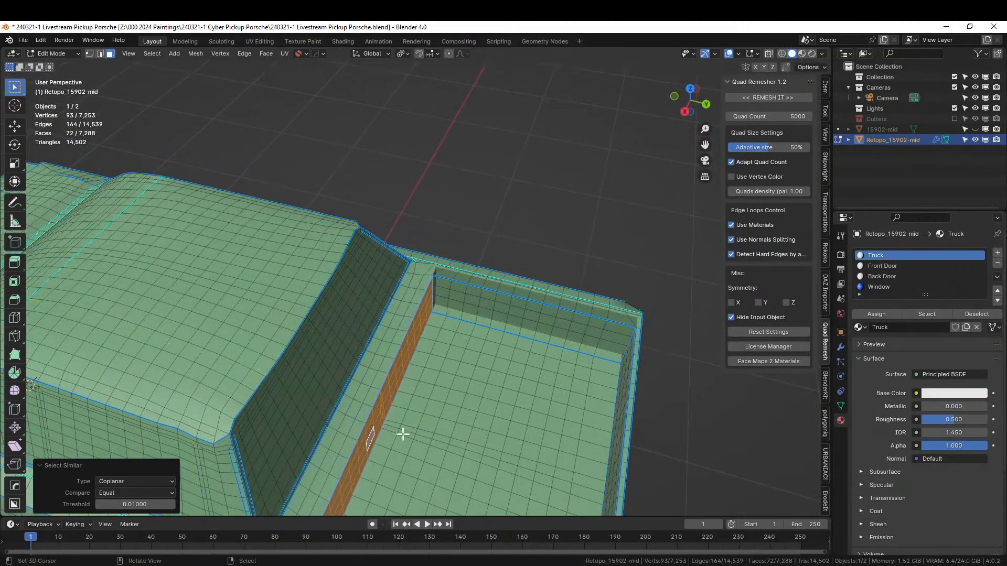
middle_click_drag(403, 434, 394, 431)
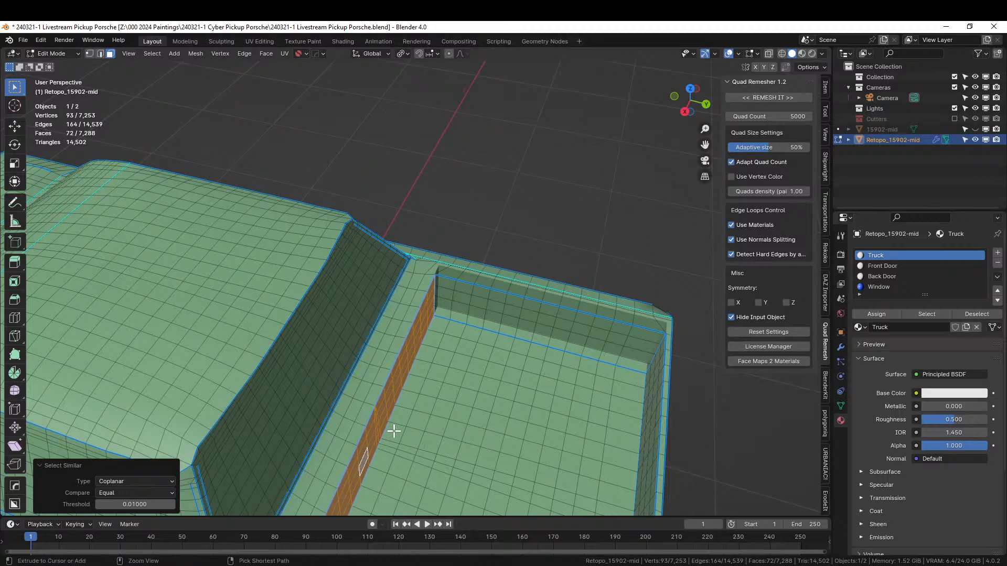
Apply the body's Hops_Mirror modifier in Object Mode and return to Edit Mode.
key("alt+a")
left_click(441, 408)
middle_click_drag(441, 410, 628, 306)
middle_click_drag(416, 345, 175, 251)
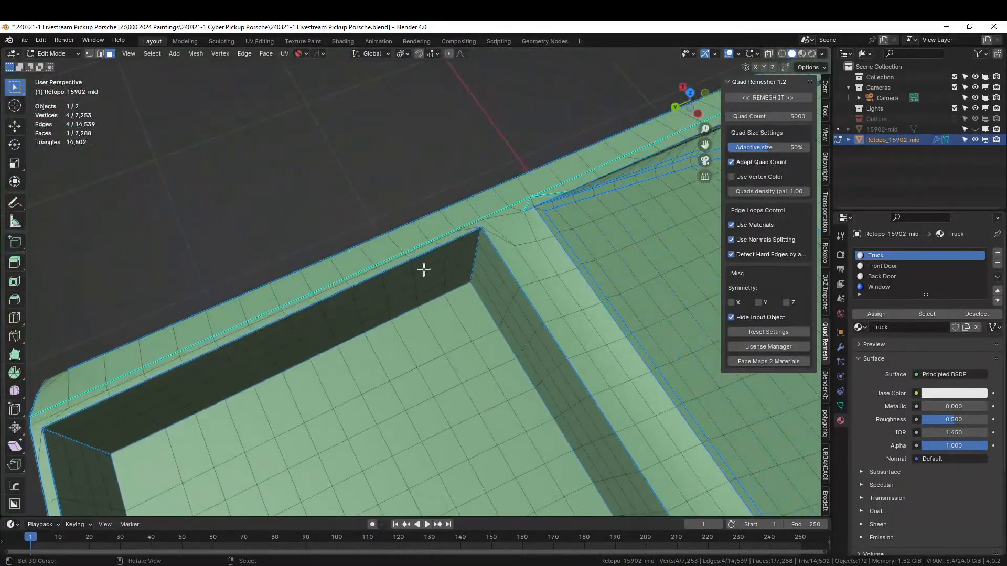
middle_click_drag(514, 292, 583, 281)
scroll(582, 281, "down", 3)
key("Tab")
scroll(581, 280, "down", 1)
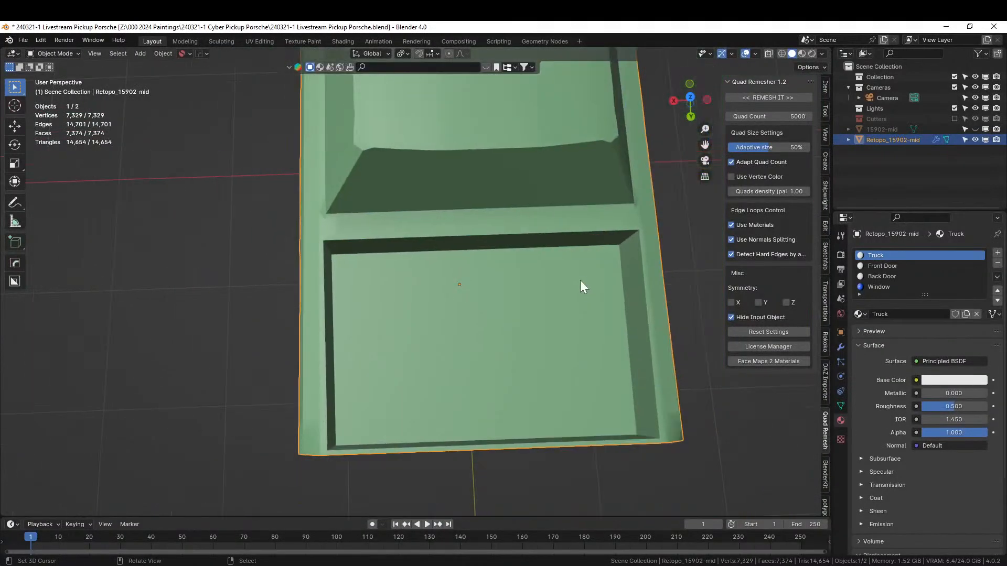
left_click(840, 347)
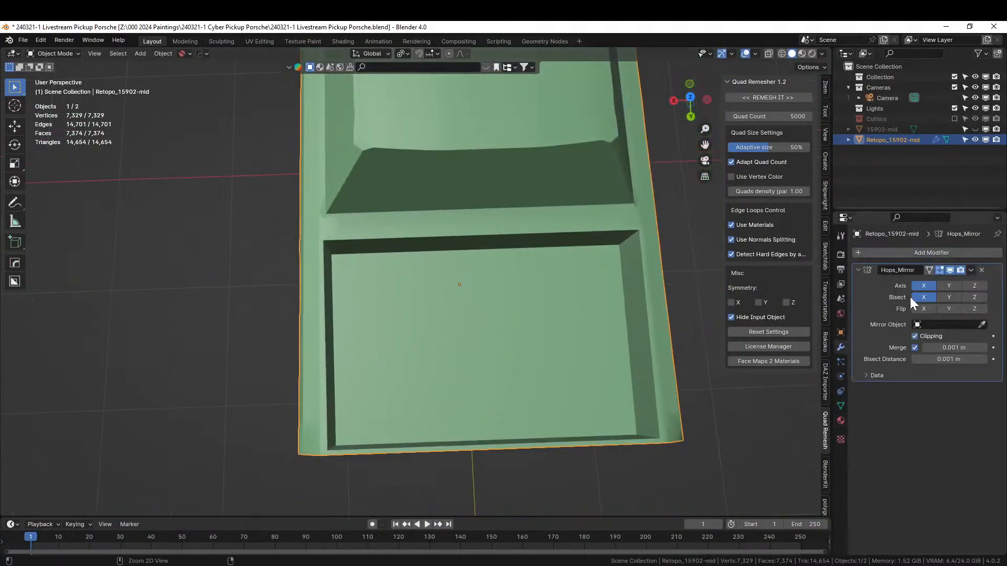
key("ctrl+a")
key("Tab")
Try again to move the coplanar faces of the bed wall behind the cab along global Y on the applied mesh.
middle_click_drag(511, 268, 517, 226)
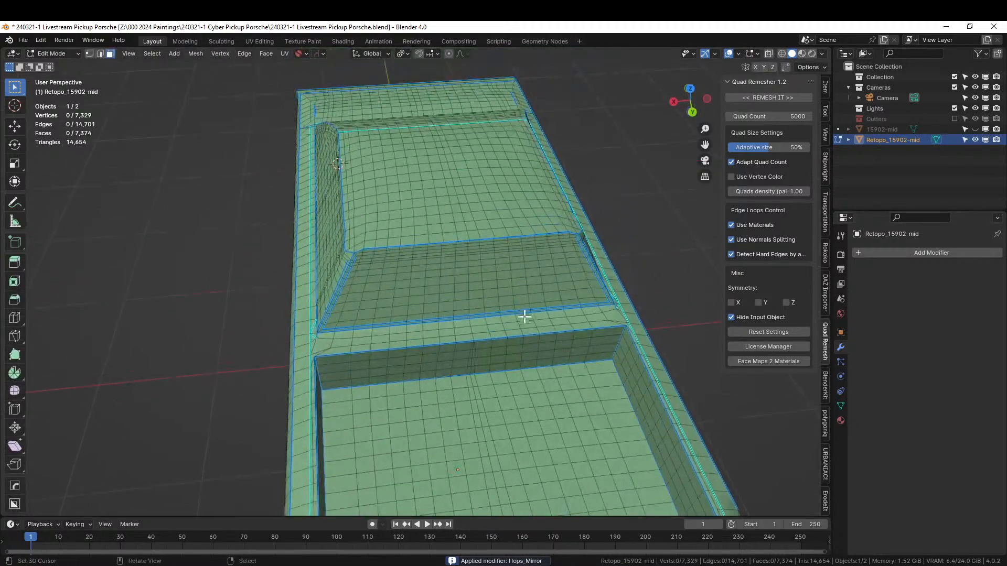
key("shift+g")
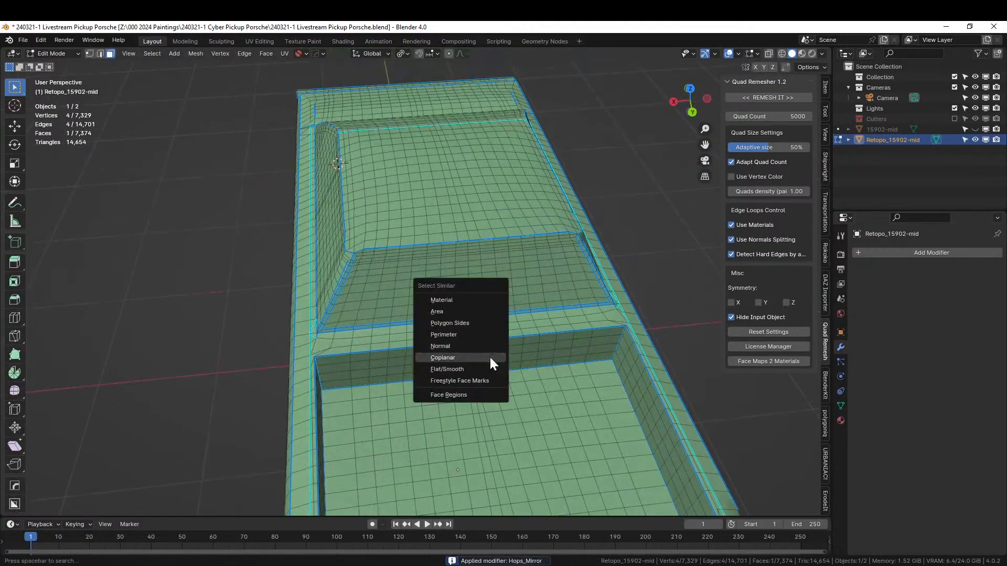
left_click(489, 356)
key("g")
key("y")
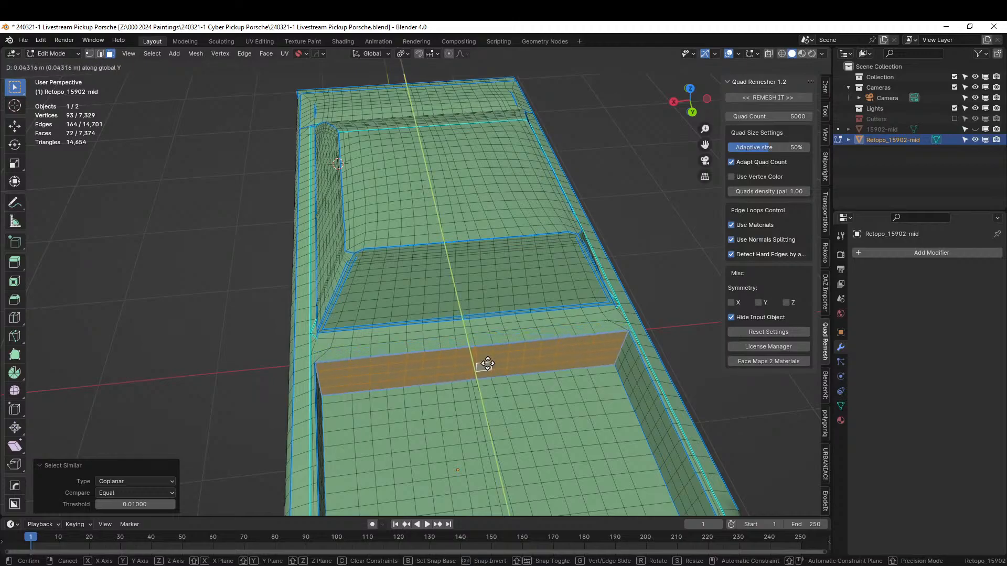
right_click(484, 364)
Dissolve the diagonal edges between the cab's lower rear corner and the side rim using edge selection.
scroll(397, 378, "up", 1)
middle_click_drag(433, 380, 496, 340, "shift")
key("Tab")
scroll(551, 370, "down", 2)
key("Tab")
scroll(530, 365, "up", 3)
scroll(497, 340, "up", 5)
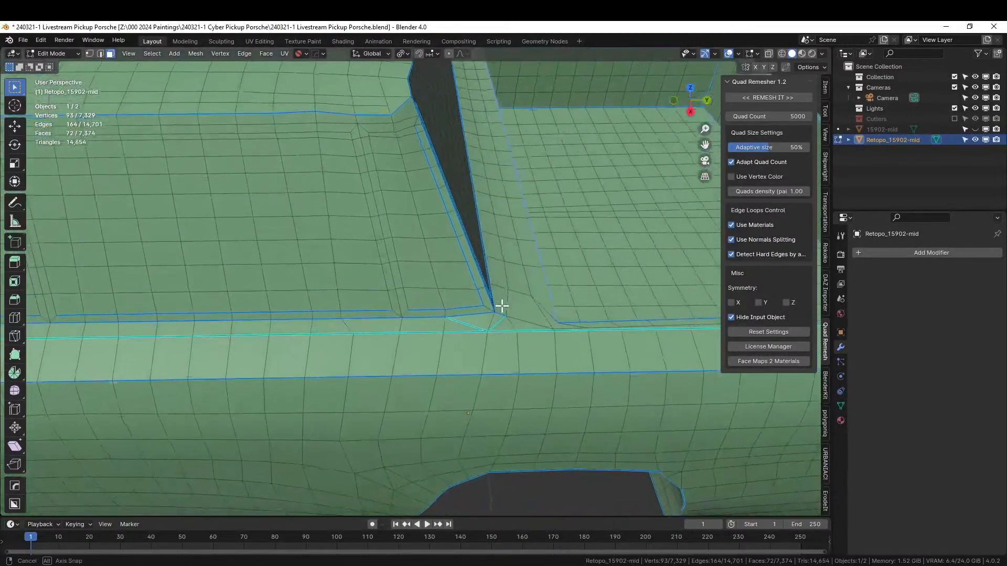
key("2")
left_click(465, 323)
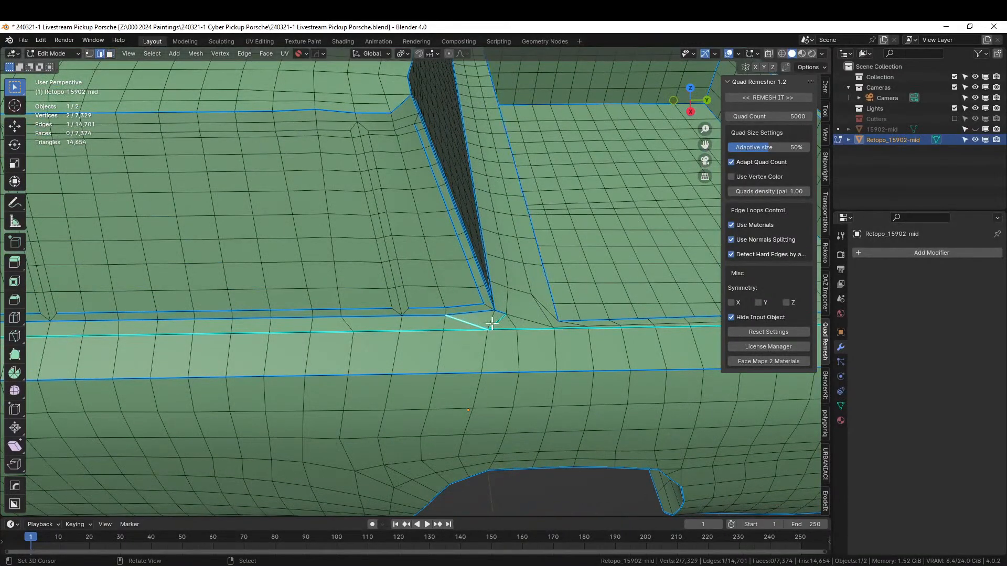
key("ctrl+x")
middle_click_drag(508, 325, 656, 331)
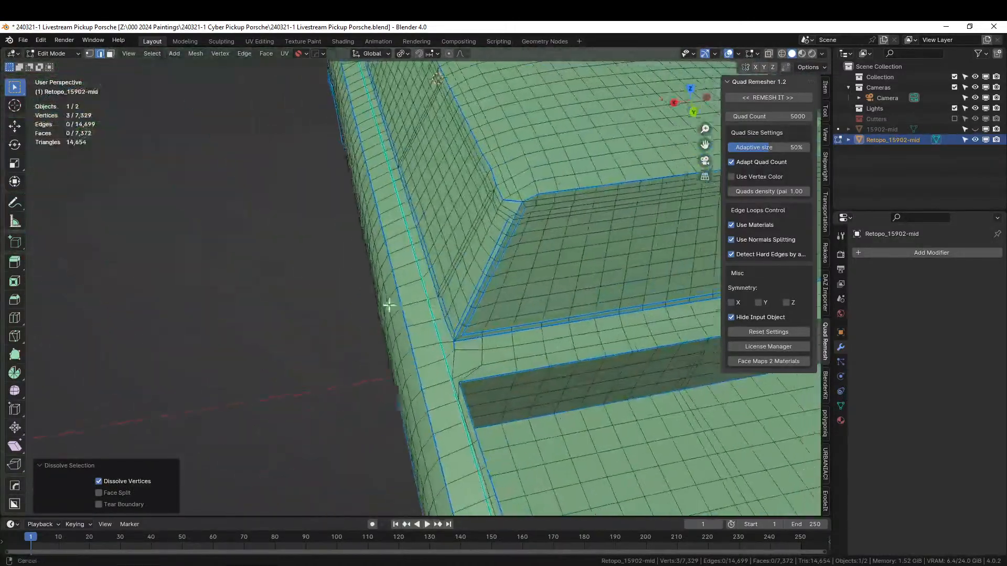
middle_click_drag(497, 329, 576, 336)
Mirror the body across X with a new modifier and display the mirrored result on the cage in Edit Mode.
key("Tab")
key("shift+alt+x")
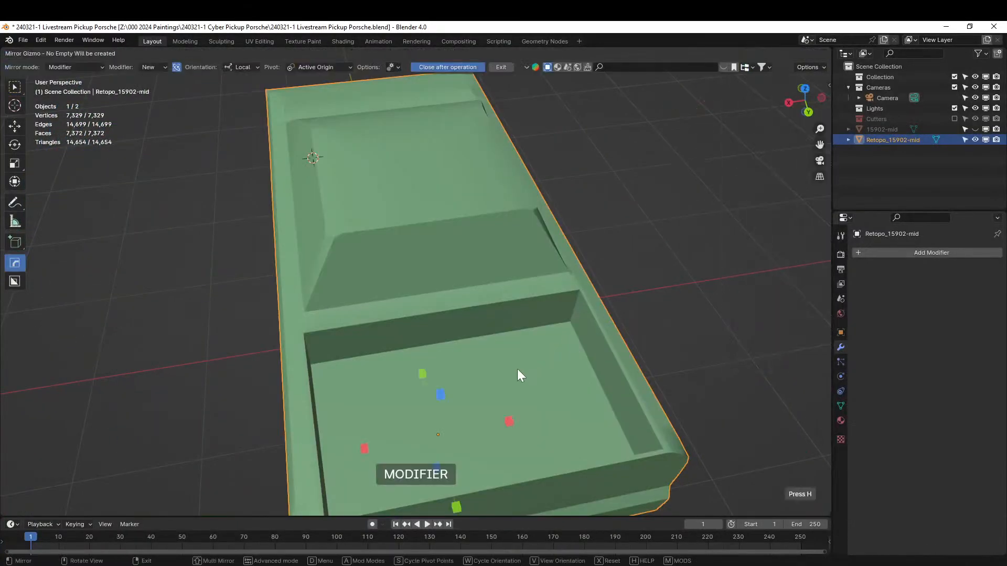
left_click(365, 448)
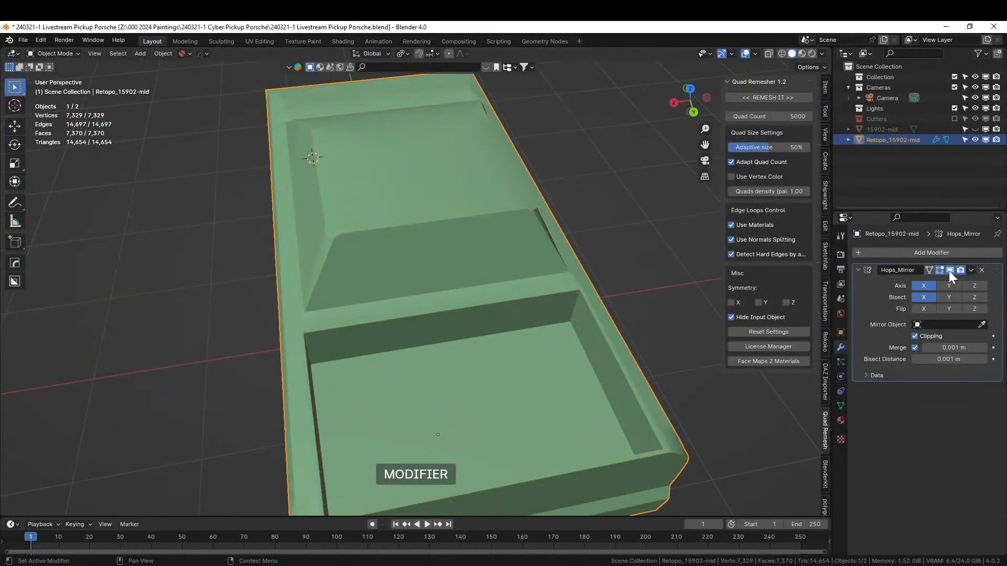
left_click(929, 270)
key("Tab")
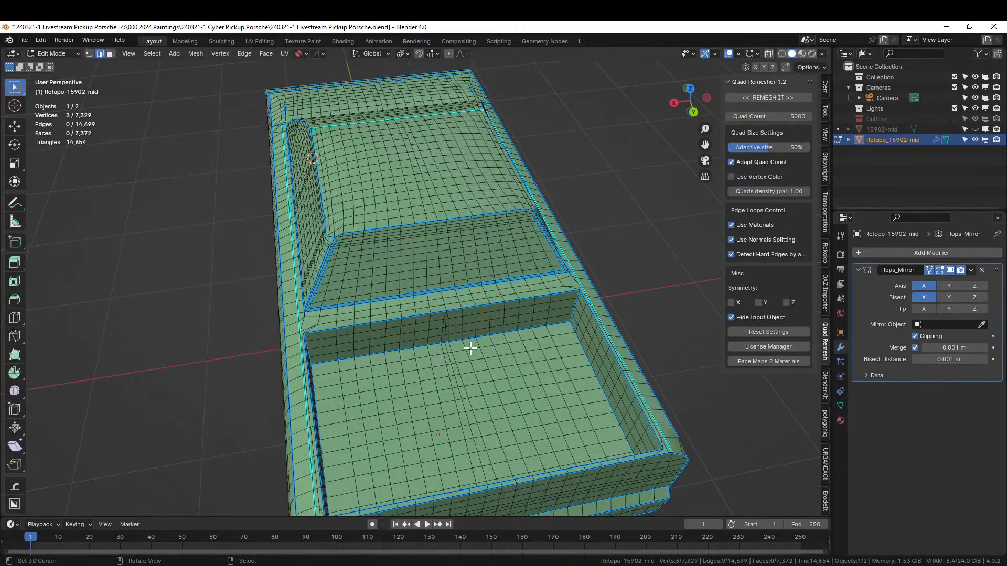
Knife-cut an edge from the bed opening's corner behind the cab to the nearest vertex beside the side rim.
middle_click_drag(471, 348, 522, 358)
middle_click_drag(522, 359, 514, 353, "shift")
scroll(432, 387, "up", 3)
middle_click_drag(432, 387, 560, 298, "shift")
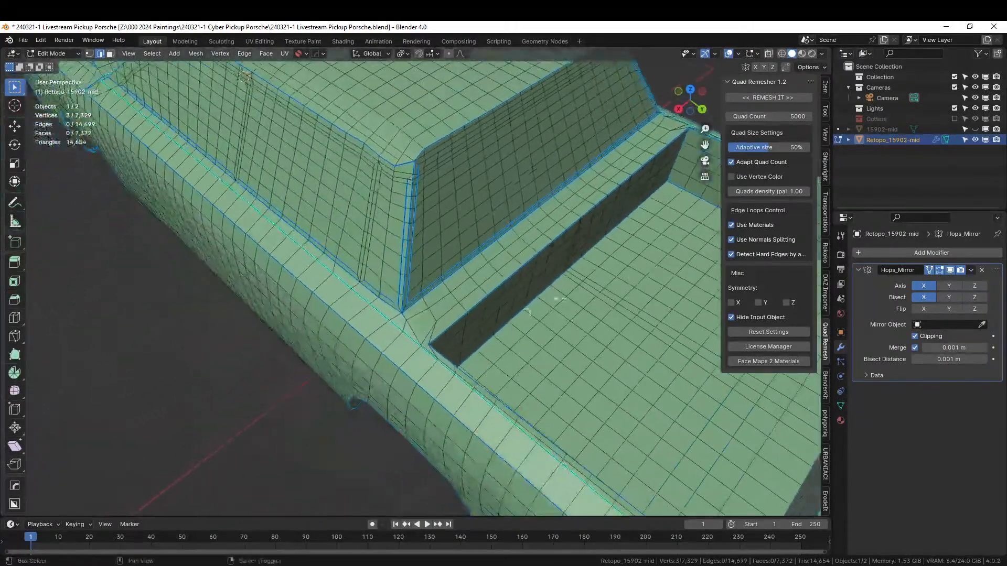
scroll(519, 313, "up", 5)
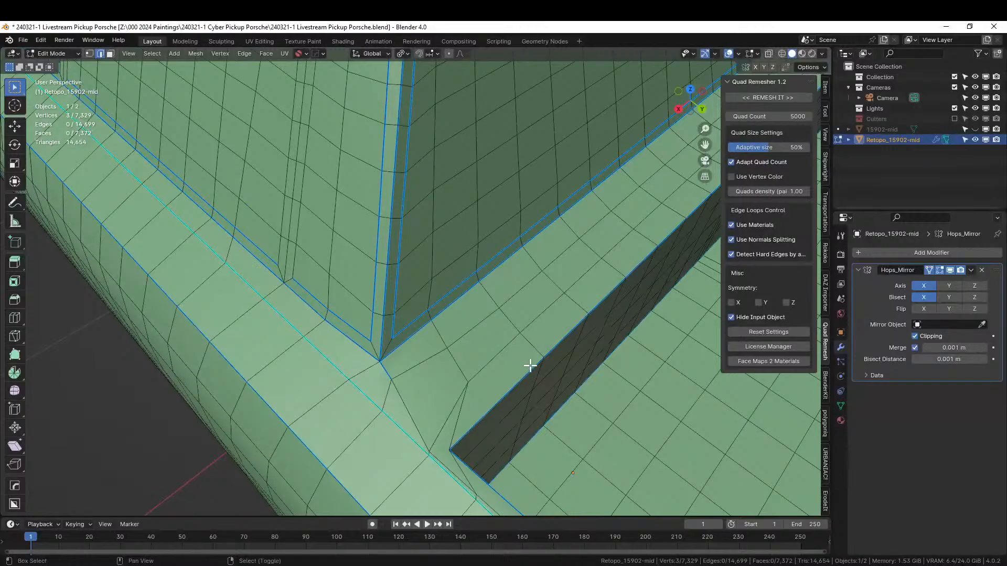
middle_click_drag(530, 366, 455, 194, "shift")
scroll(449, 267, "up", 2)
scroll(419, 336, "up", 4)
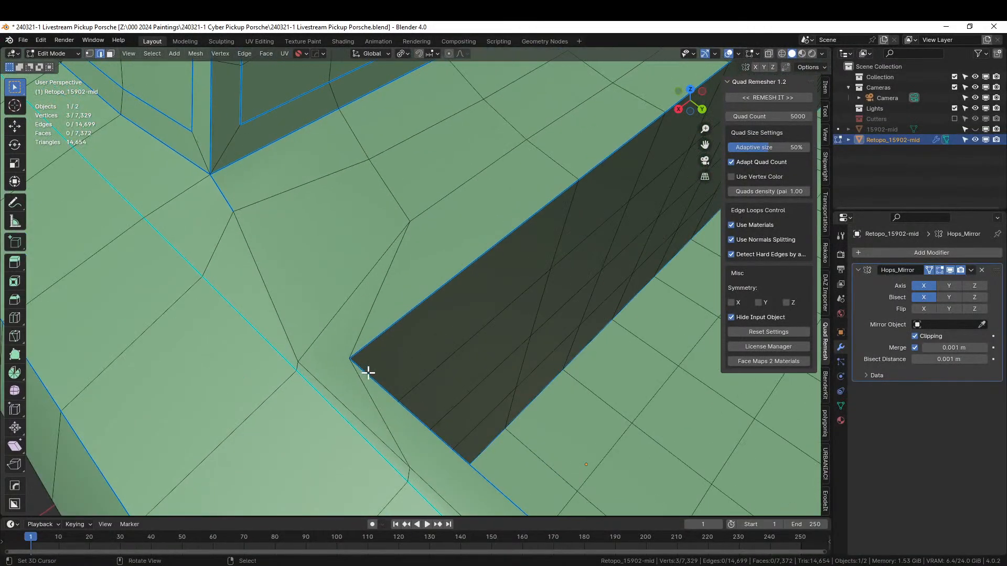
middle_click_drag(368, 373, 380, 326)
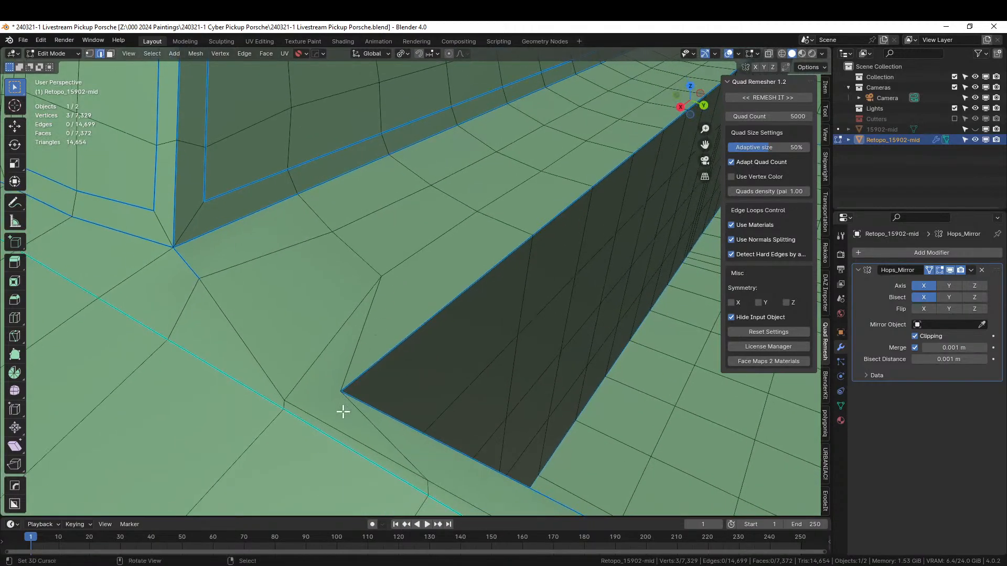
key("k")
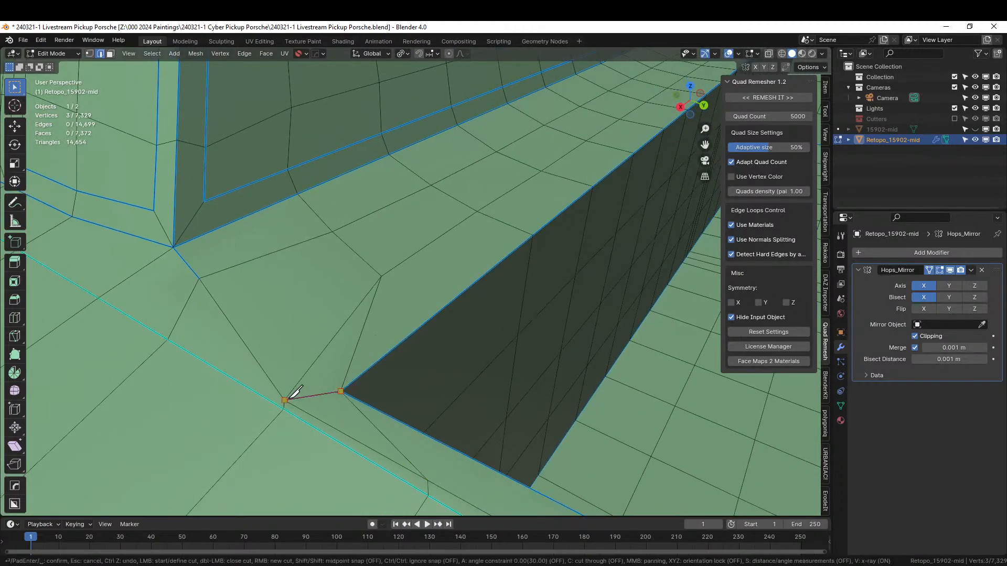
left_click(284, 400)
key("Return")
scroll(371, 384, "down", 1)
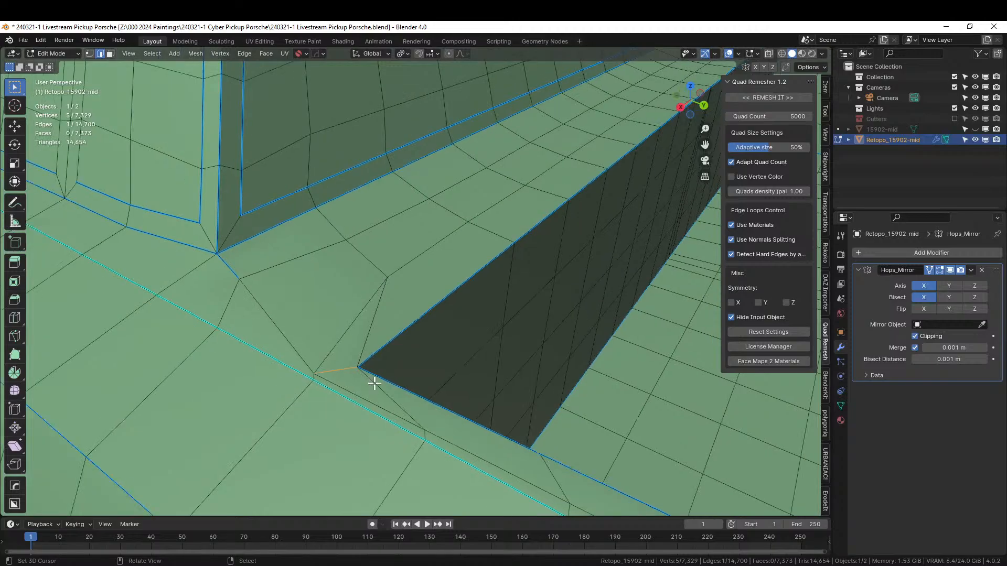
Dissolve the short edge just cut at the bed opening's corner.
scroll(381, 382, "down", 3)
middle_click_drag(400, 405, 571, 384)
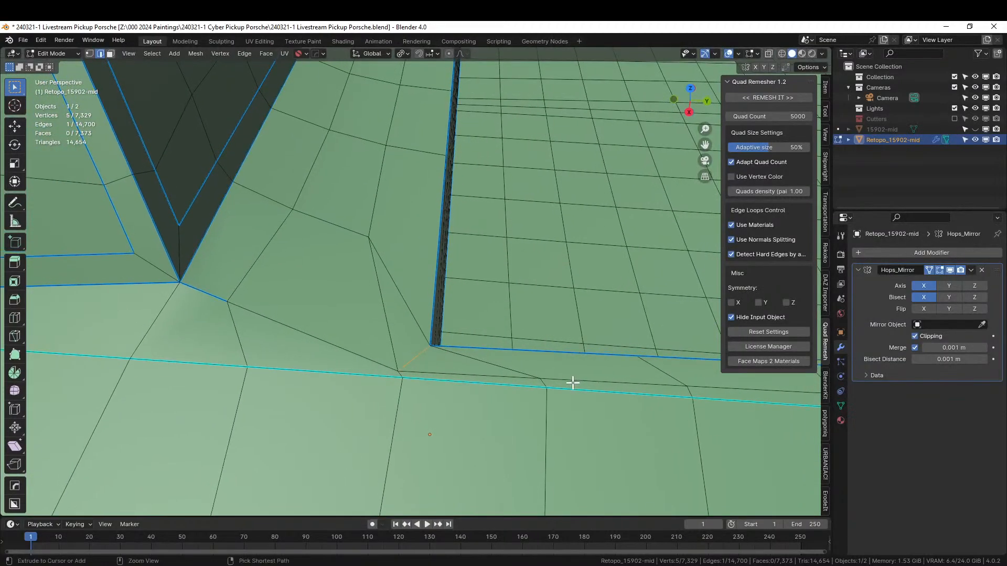
key("ctrl+x")
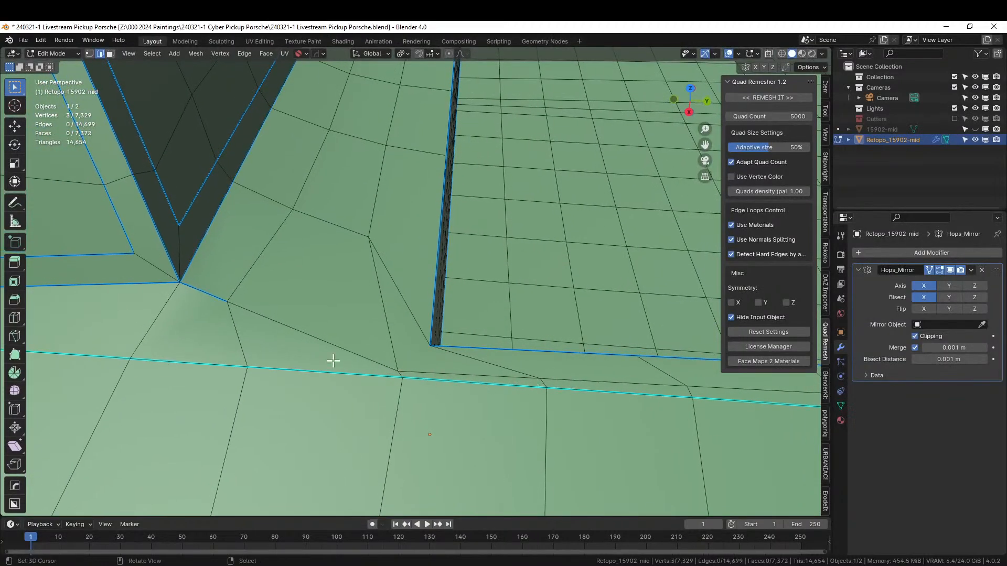
Knife-cut an edge from the vertex just behind the cab's lower rear corner to the bed opening's corner, and inspect it in Object Mode.
key("k")
left_click(241, 304)
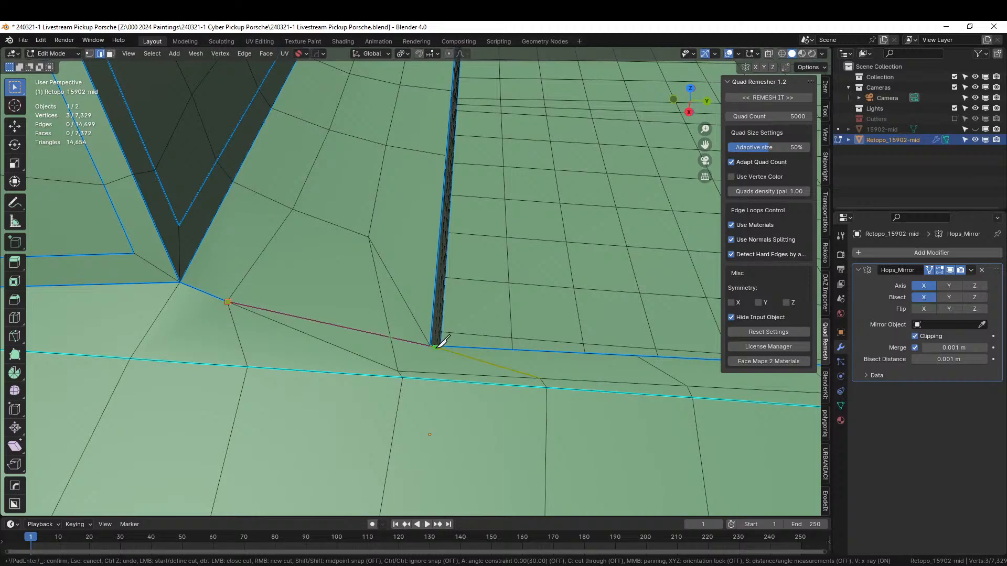
left_click(430, 345)
key("Return")
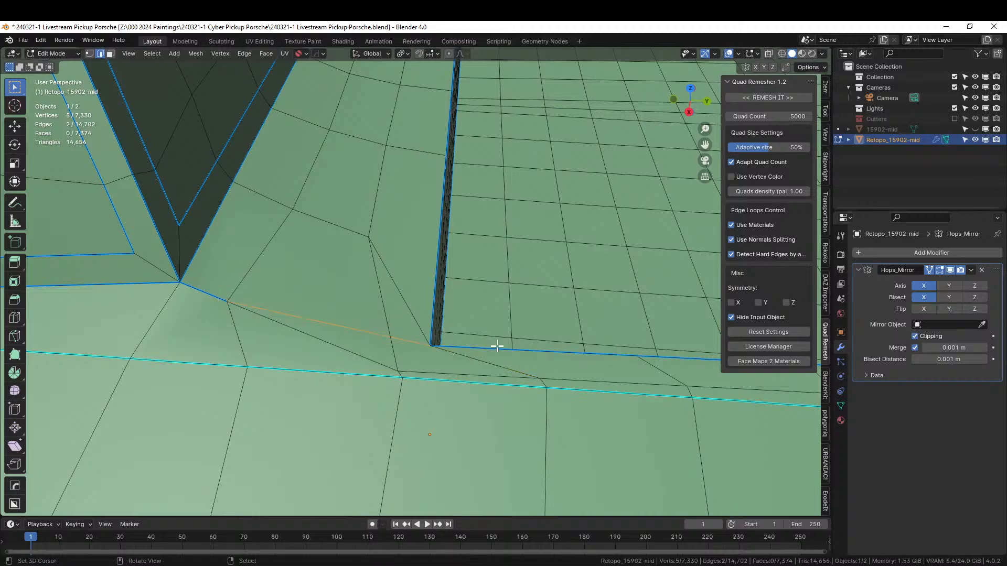
middle_click_drag(519, 381, 587, 359)
left_click(652, 287)
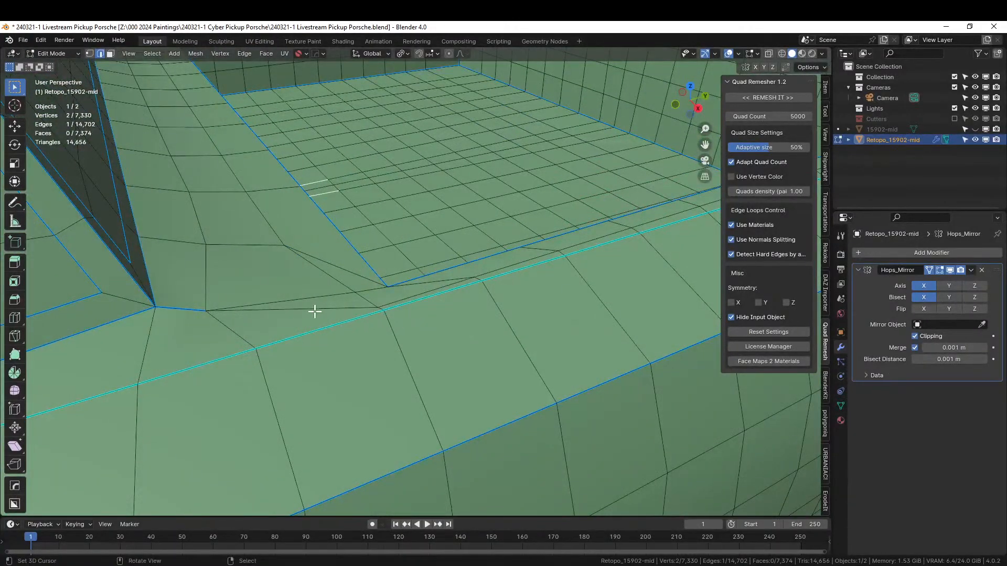
scroll(386, 329, "down", 2)
key("Tab")
scroll(388, 328, "down", 3)
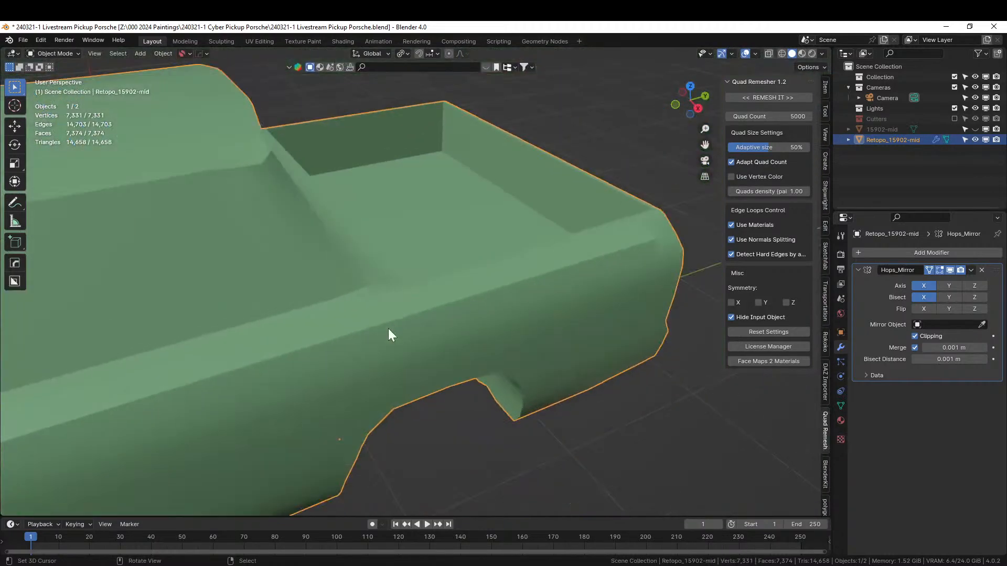
Select all body faces assigned to the Front Door and Back Door materials in Edit Mode.
middle_click_drag(388, 328, 385, 275)
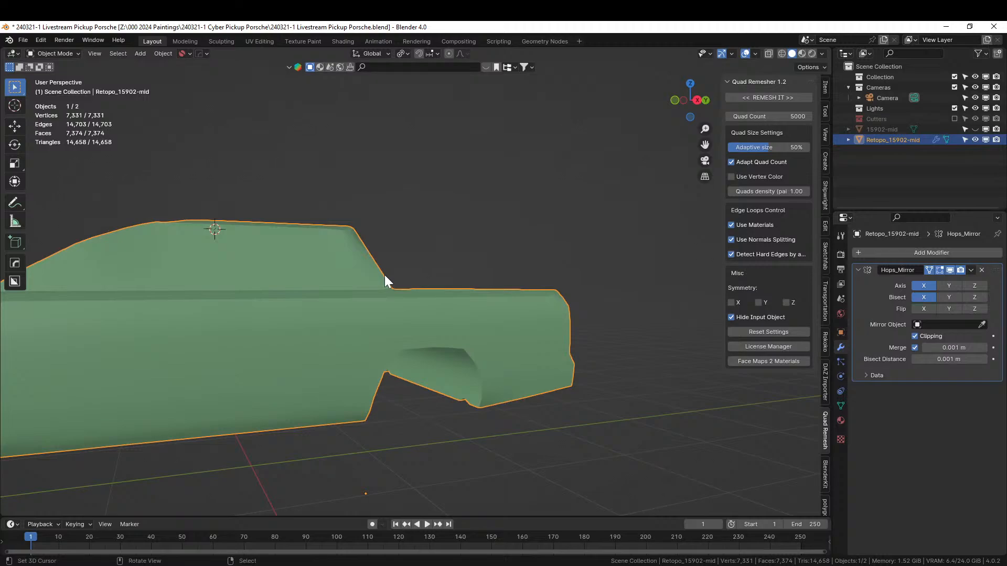
middle_click_drag(264, 334, 445, 336, "shift")
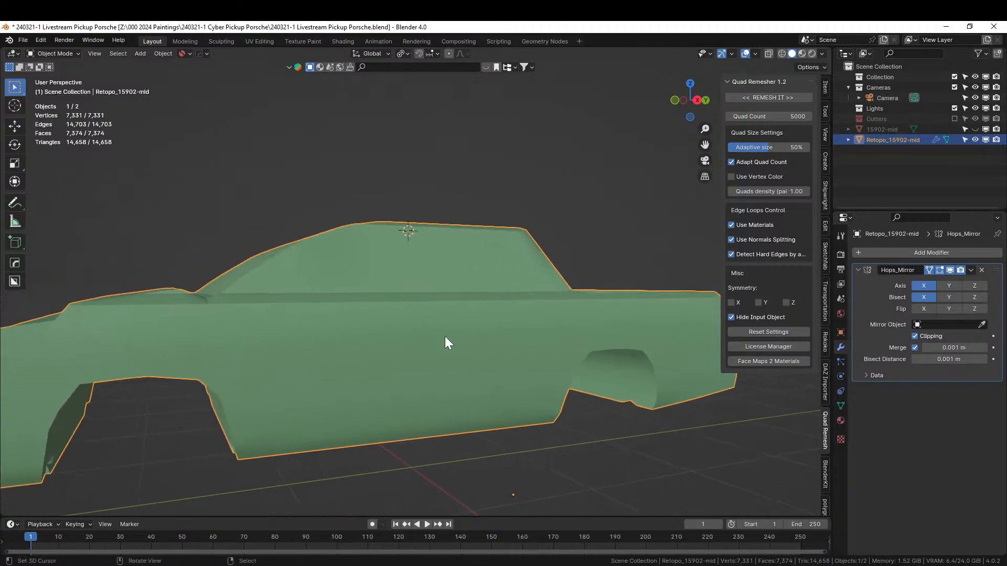
key("Tab")
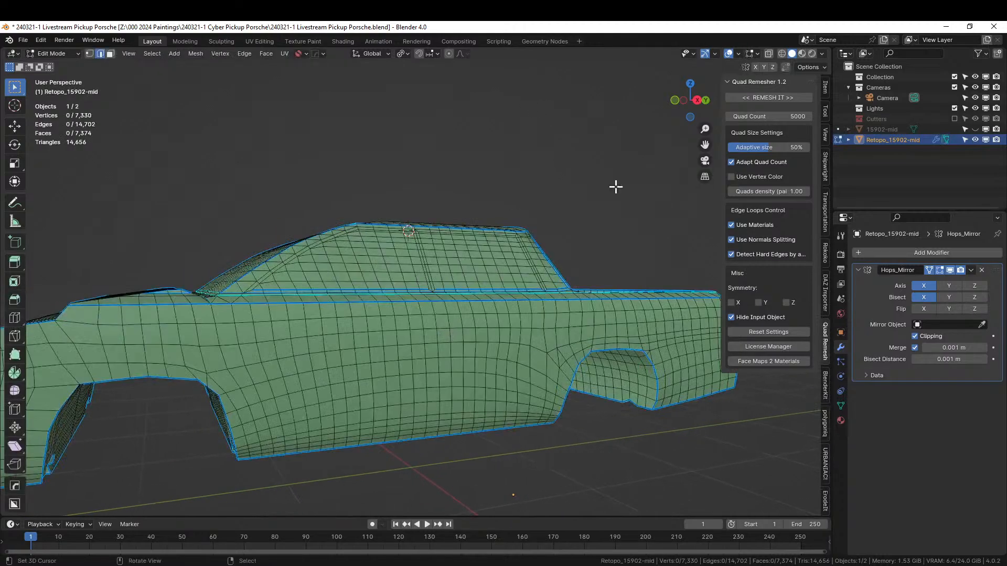
left_click(840, 420)
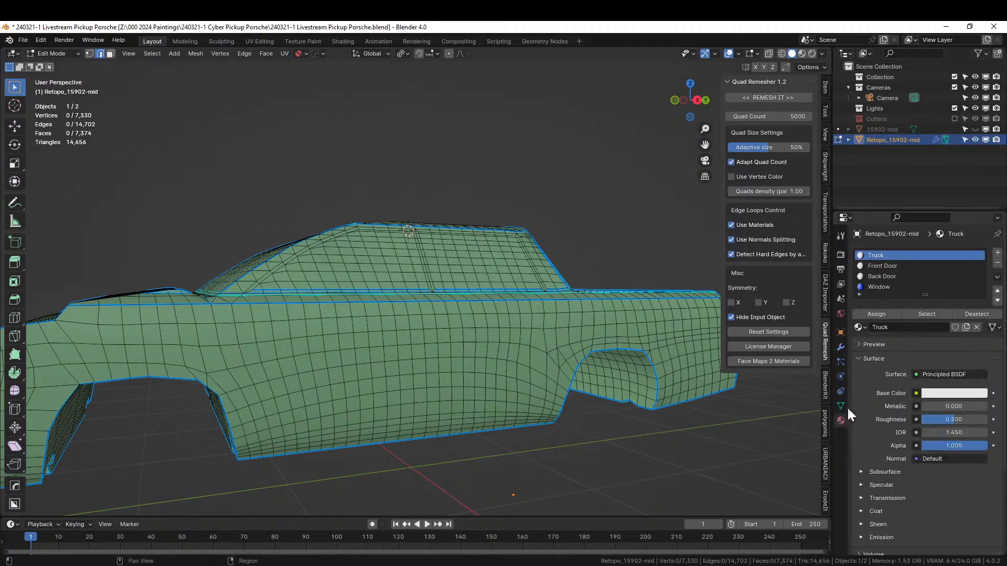
left_click(892, 267)
left_click(923, 312)
left_click(876, 277)
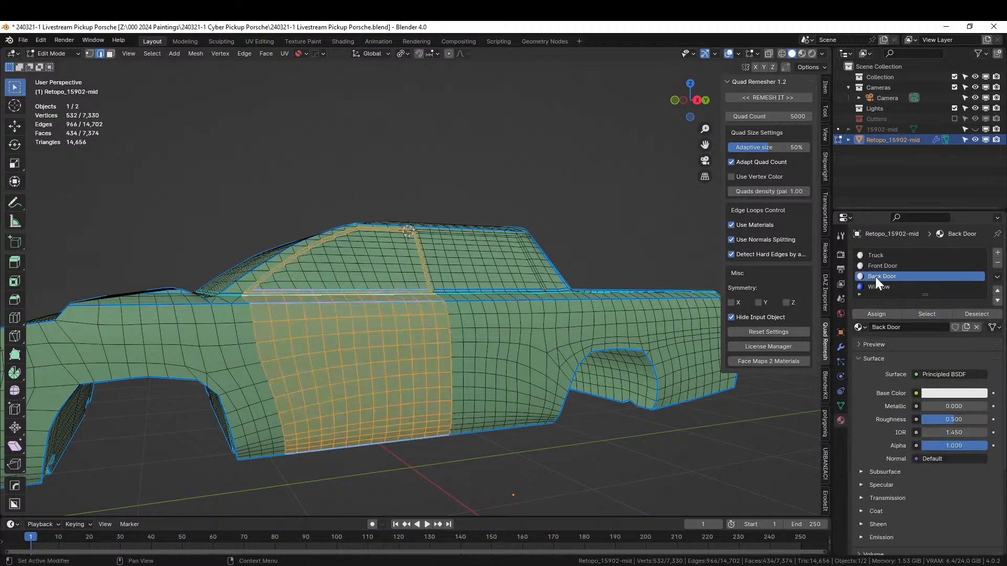
left_click(926, 314)
Isolate the selected door faces by hiding all unselected geometry.
middle_click_drag(552, 314, 486, 359)
scroll(486, 360, "up", 4)
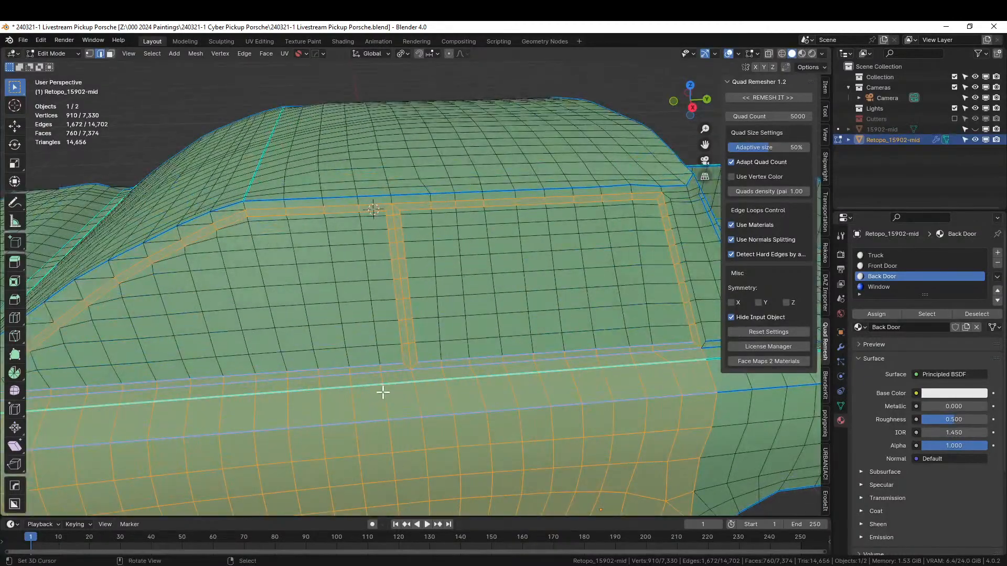
key("KP_Decimal")
key("shift+h")
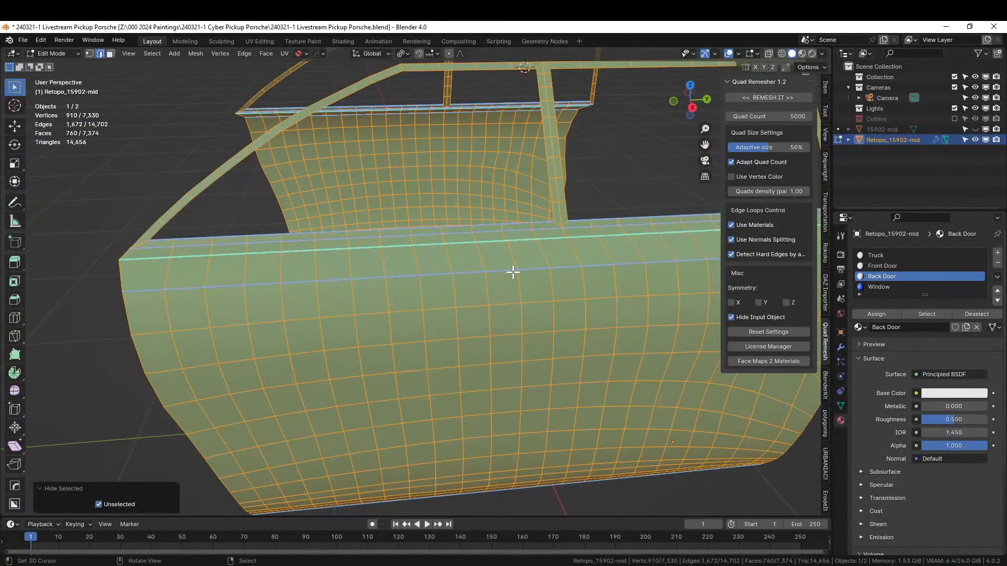
middle_click_drag(513, 272, 474, 305)
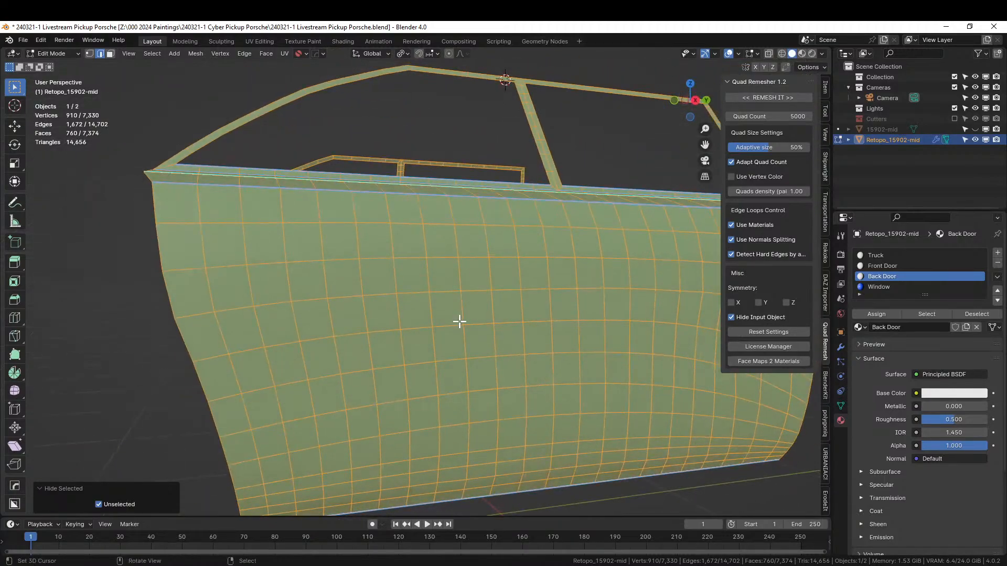
Select the vertical edge loop dividing the front and back doors, including the edge line along the window pillar above it.
left_click(607, 476)
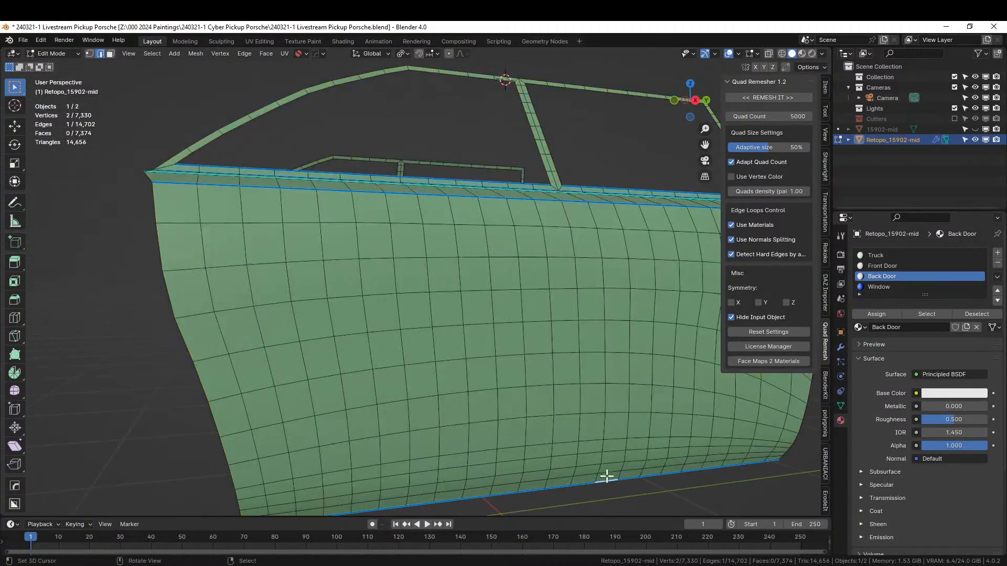
middle_click_drag(602, 467, 564, 465)
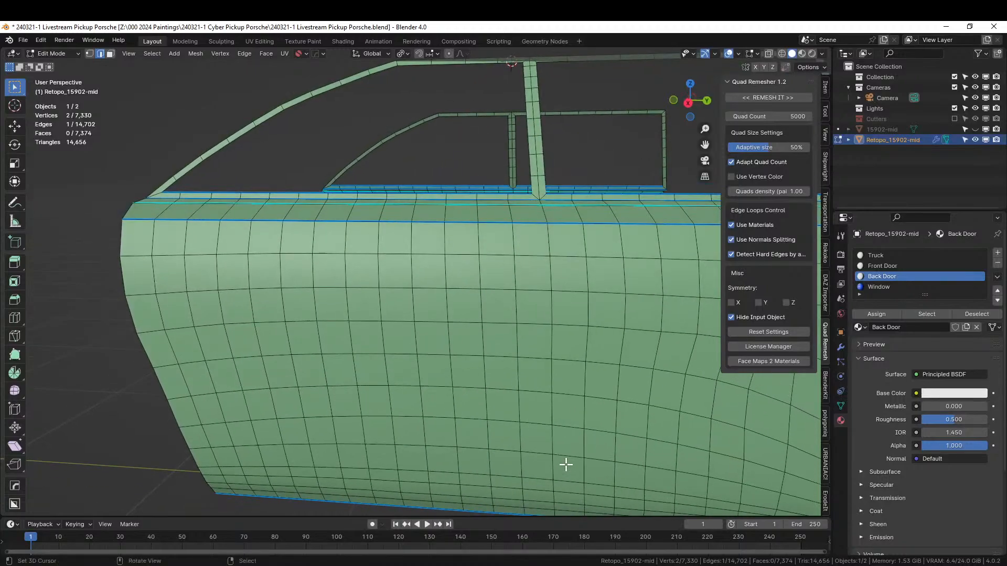
left_click(549, 375, "alt")
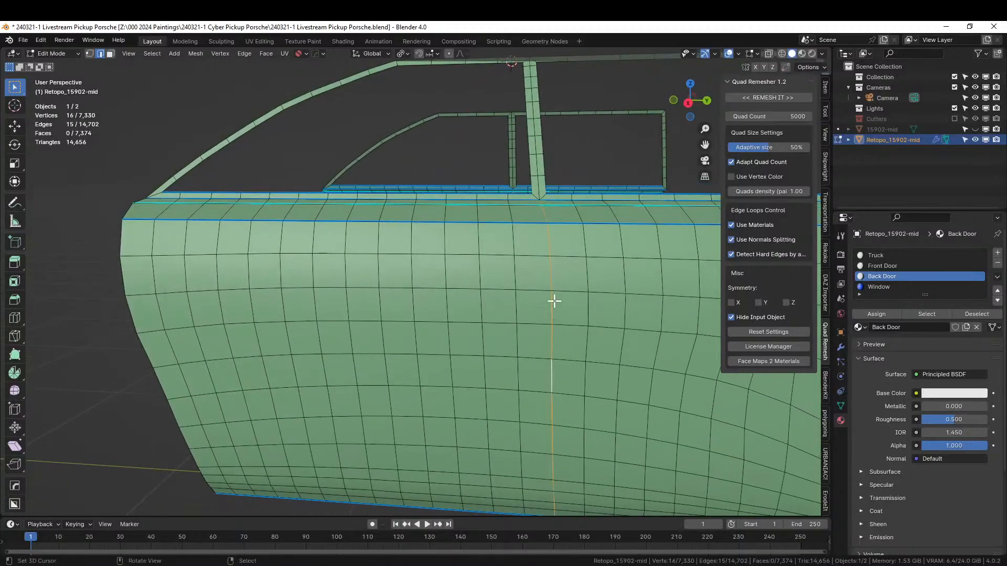
left_click(536, 190, "alt+shift")
middle_click_drag(536, 190, 537, 319)
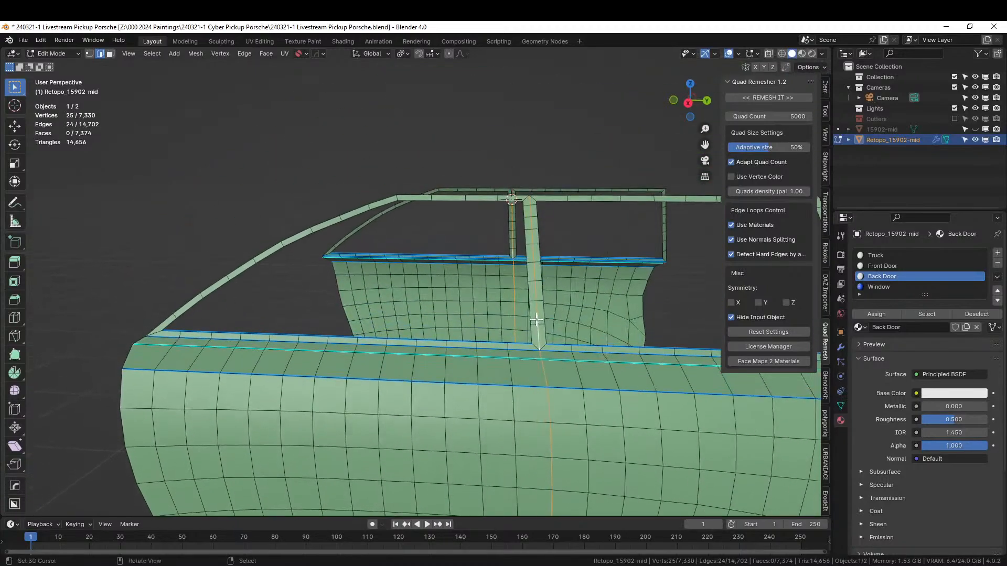
Add the front door's forward outline to the selection, along the sloped window frame, the roofline and the panel's front edge.
middle_click_drag(324, 379, 234, 330)
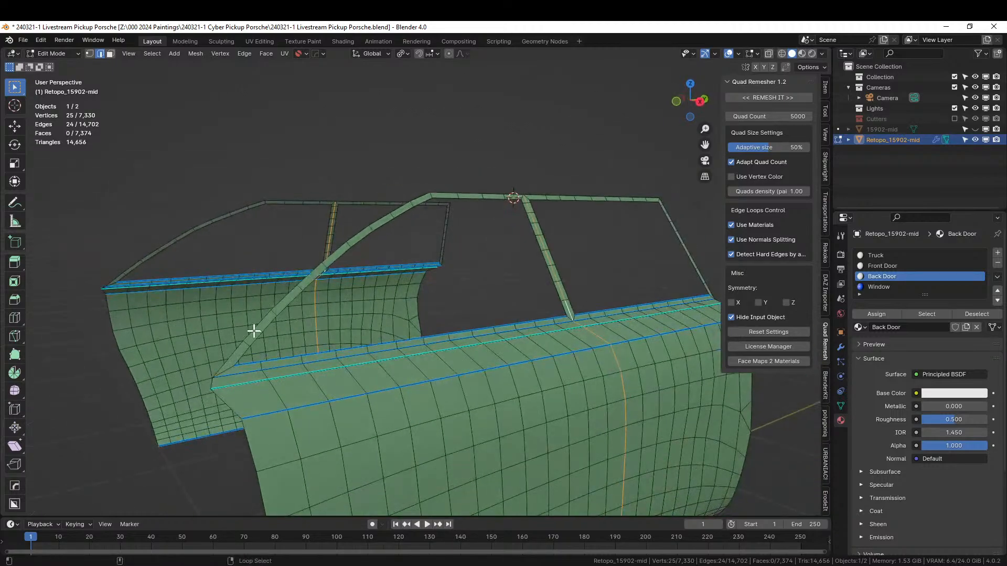
left_click(253, 330, "alt+shift")
left_click(275, 309, "alt+shift")
left_click(326, 254, "alt+shift")
left_click(357, 240, "alt+shift")
left_click(394, 211, "alt+shift")
left_click(416, 199, "alt+shift")
left_click(438, 193, "alt+shift")
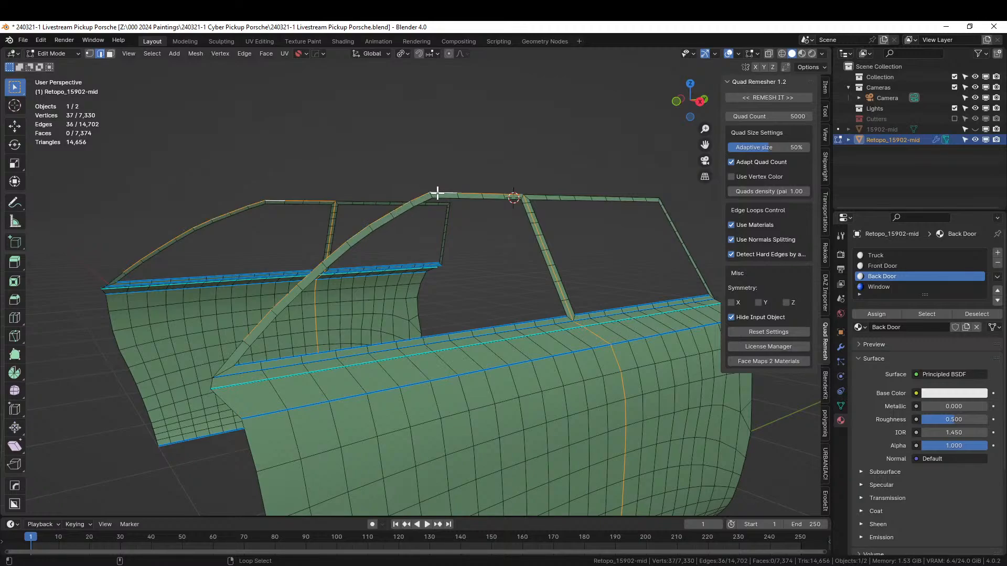
left_click(228, 377, "alt+shift")
left_click(230, 407, "alt+shift")
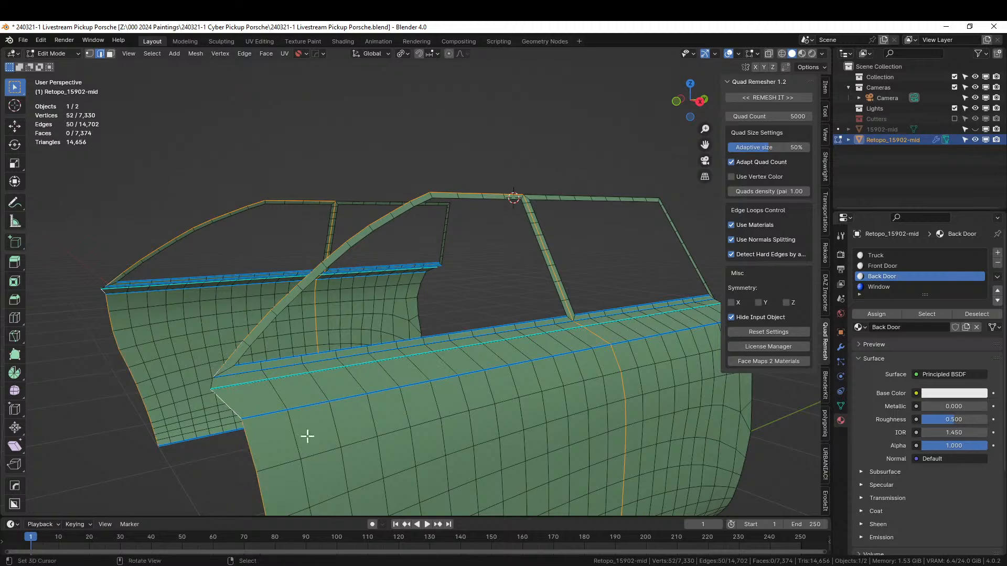
right_click(212, 382, "shift")
Add the doors' bottom edge and the back door's rear panel edge to the selection.
middle_click_drag(281, 384, 308, 139)
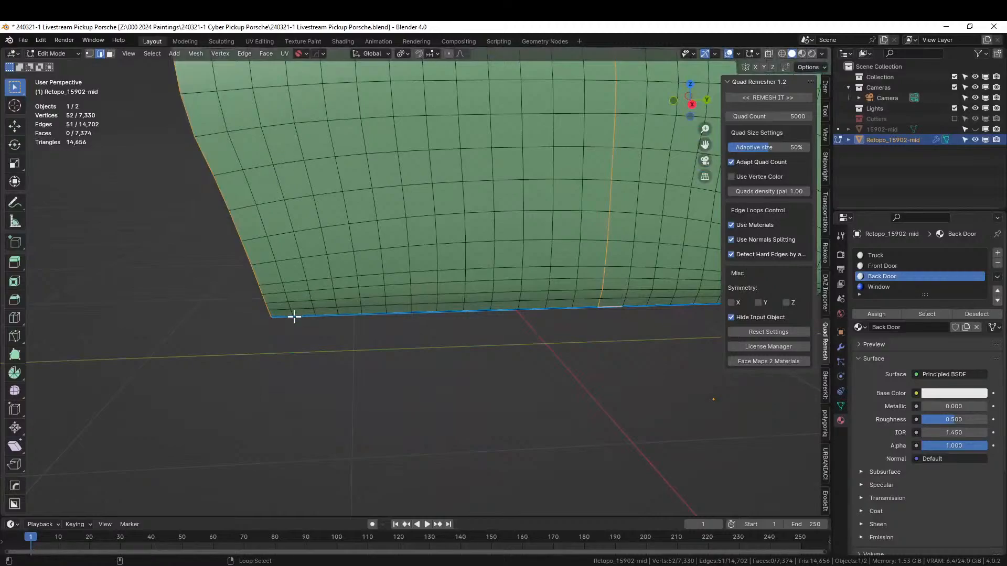
left_click(278, 314, "alt+shift")
middle_click_drag(279, 313, 146, 375)
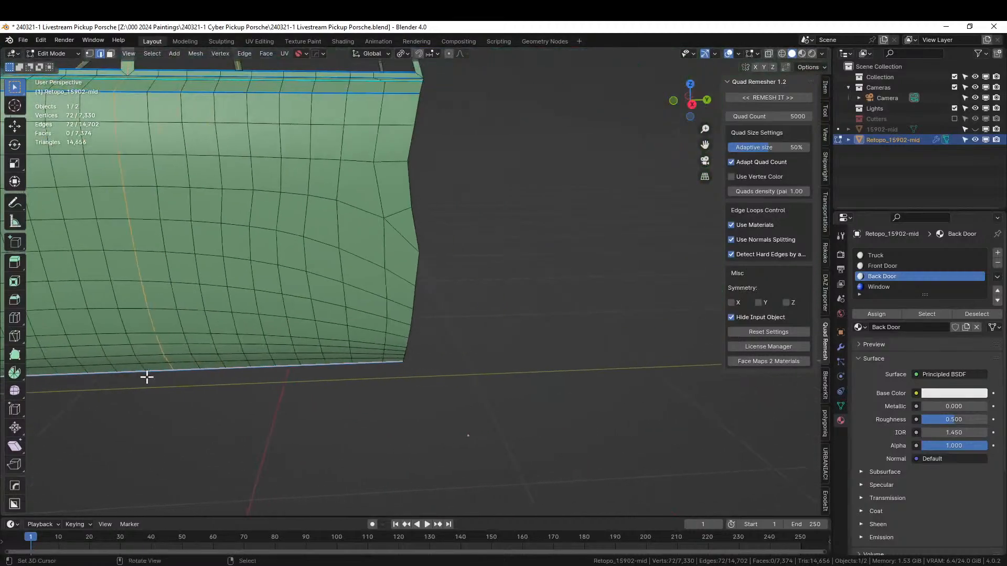
left_click(416, 265, "alt+shift")
left_click(407, 188, "alt+shift")
Add the outer edges of the back door's window frame to the selection, and reveal the hidden body geometry.
middle_click_drag(407, 189, 446, 389, "shift")
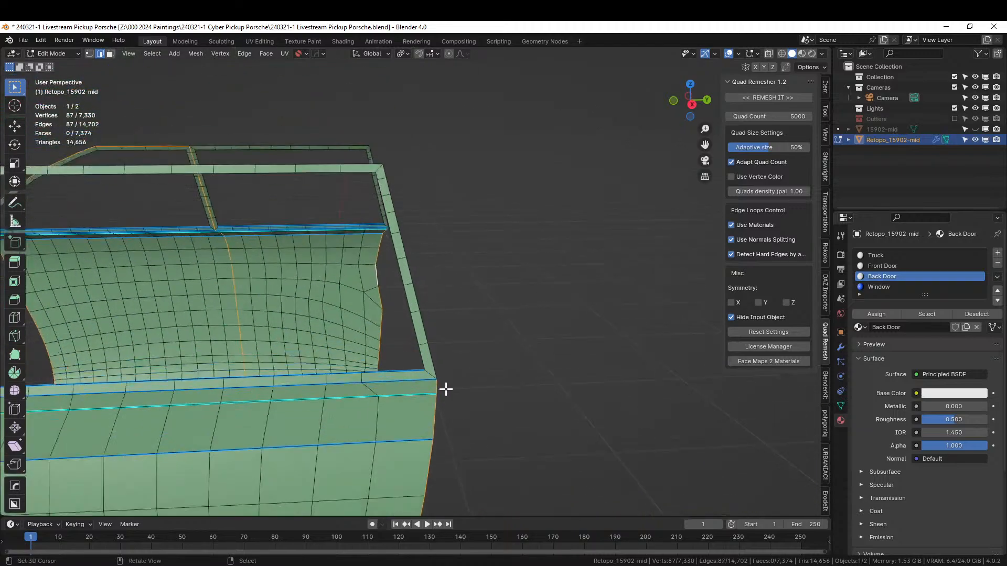
left_click(432, 363, "alt+shift")
left_click(358, 166, "alt+shift")
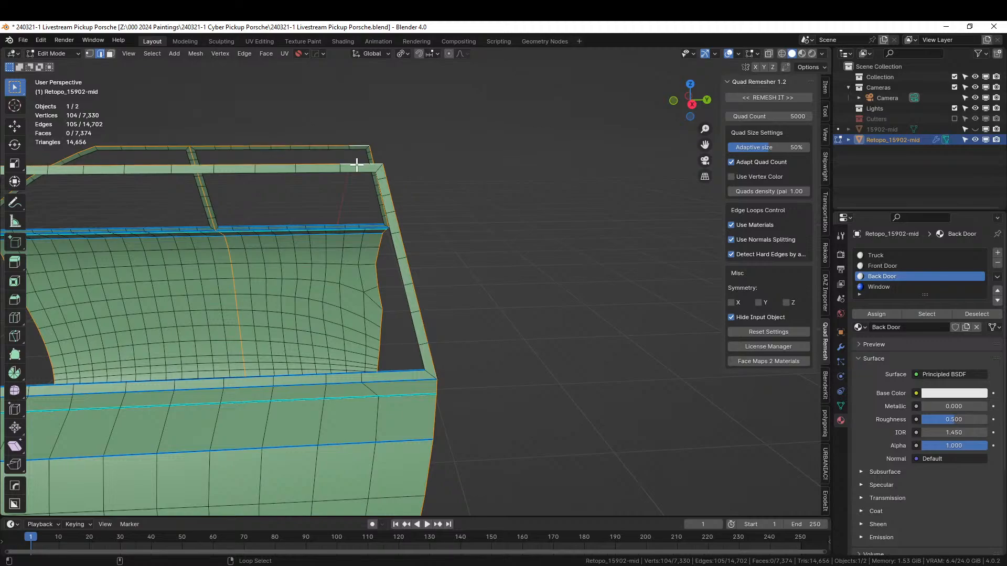
middle_click_drag(327, 199, 440, 281, "shift")
key("shift+h")
key("alt+h")
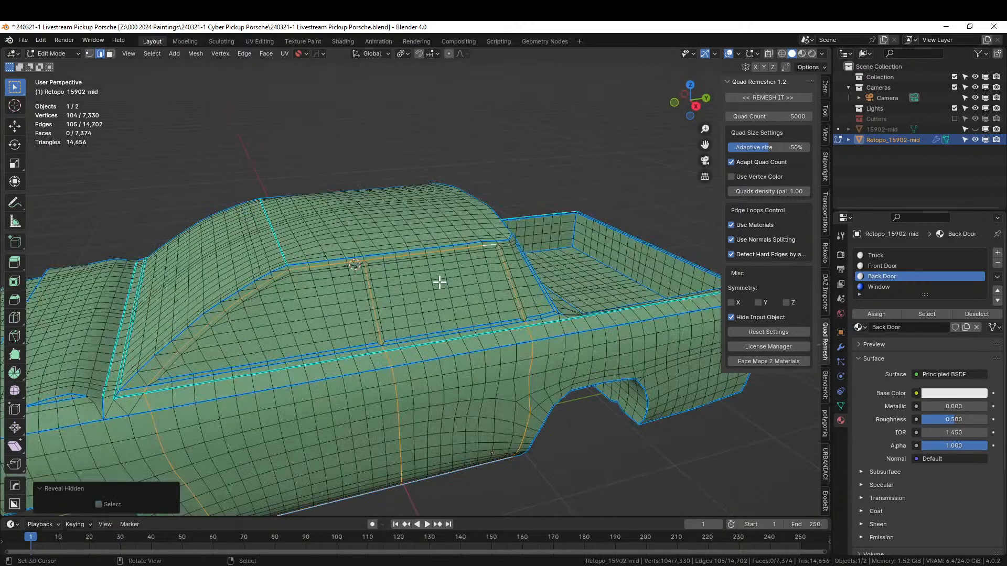
Bevel the selected door outline edges with one segment and a width of 0.002 m.
scroll(440, 282, "up", 2)
middle_click_drag(442, 295, 559, 168)
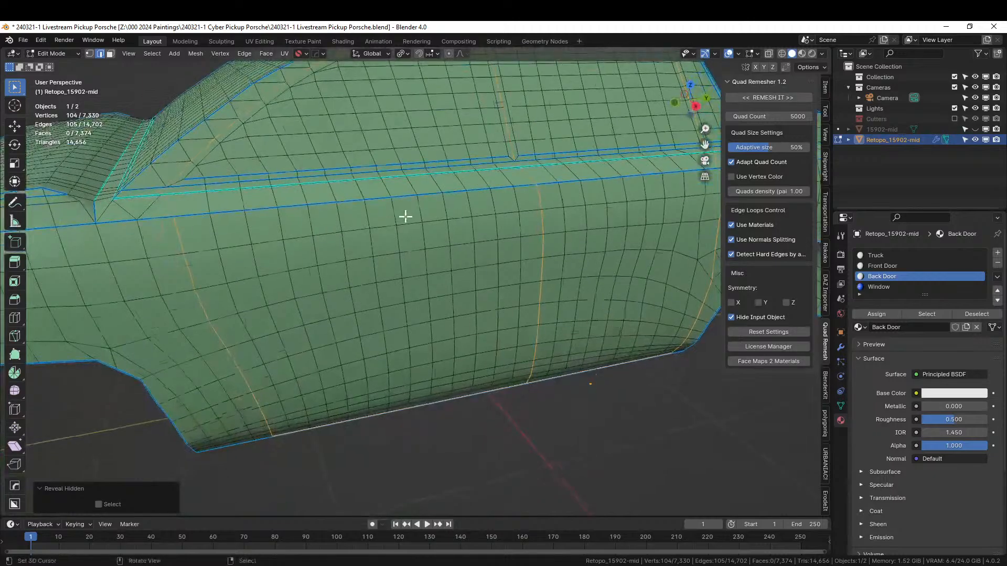
middle_click_drag(404, 218, 305, 345)
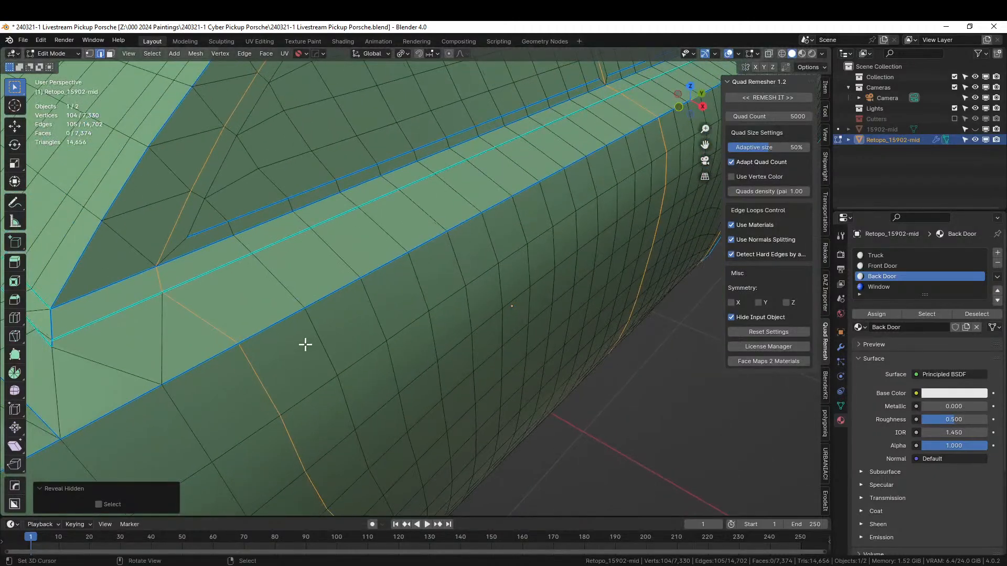
key("ctrl+b")
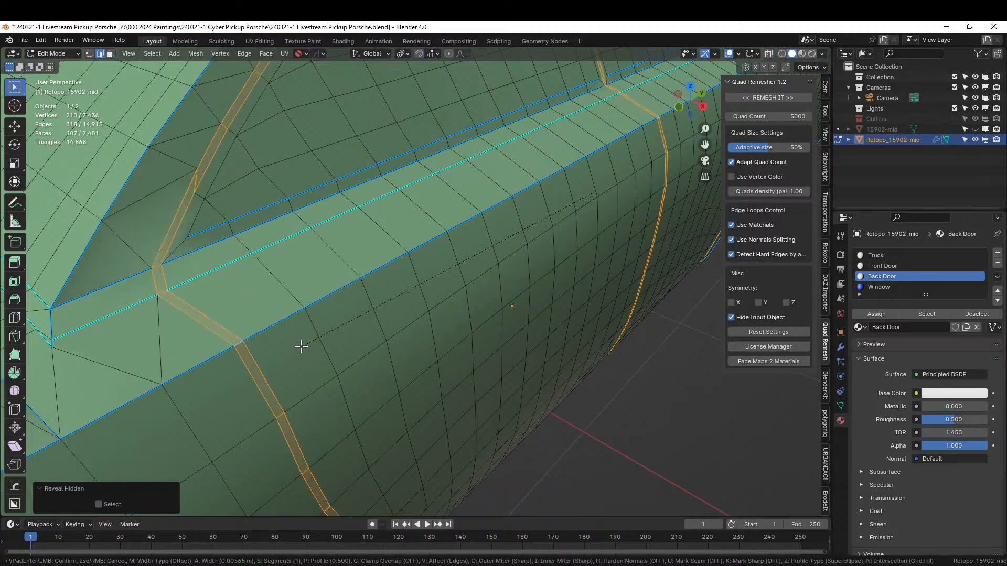
left_click(302, 346)
left_click(135, 345)
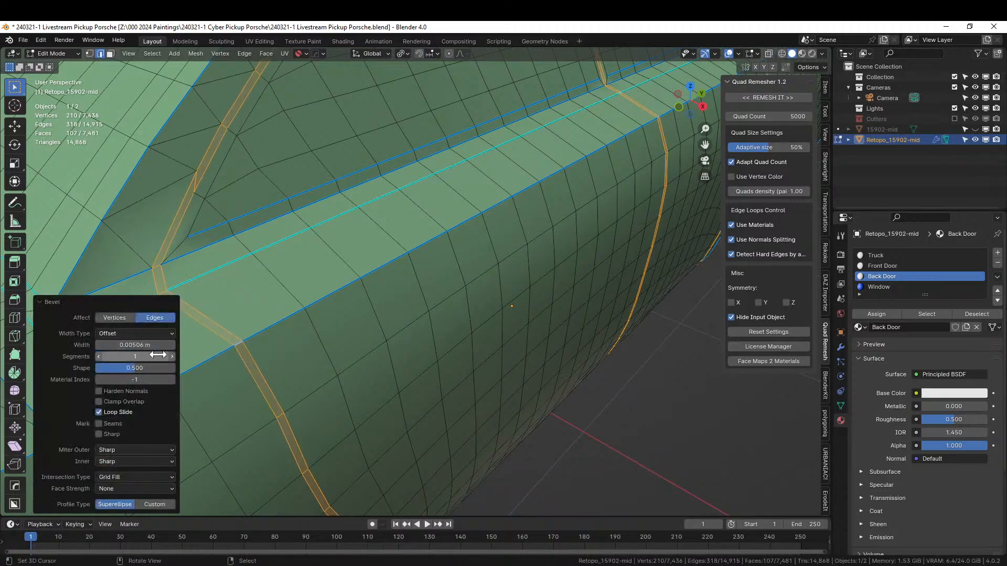
type(".002")
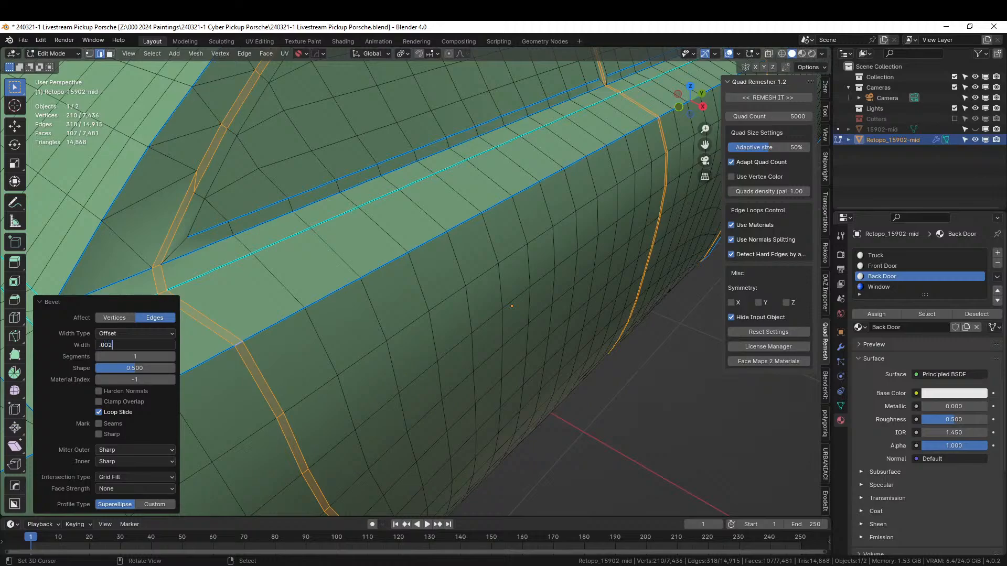
key("Return")
Extrude the thin beveled strips along their normals about 0.053 m into the body, and inspect the door gaps in Object Mode.
scroll(443, 315, "up", 4)
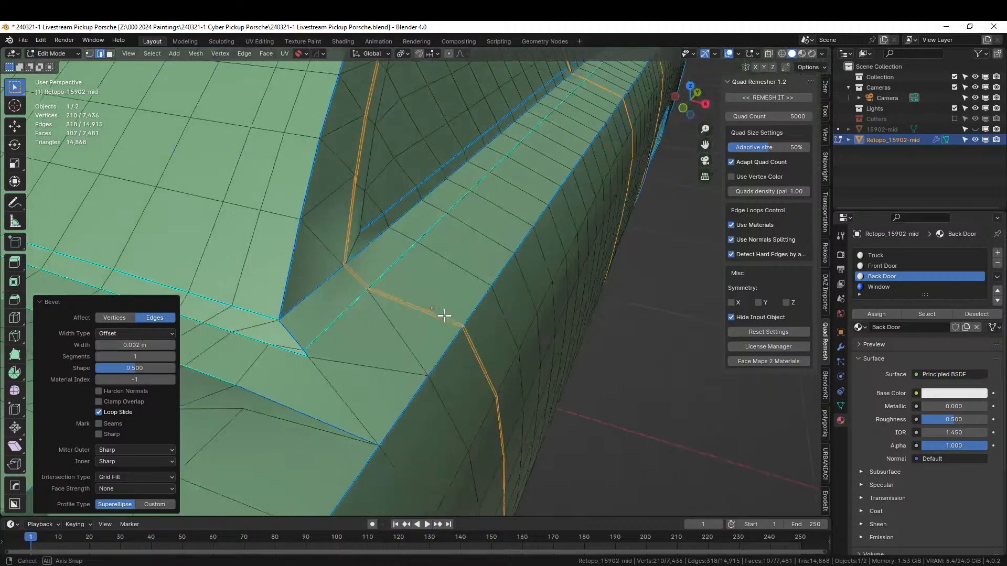
key("alt+e")
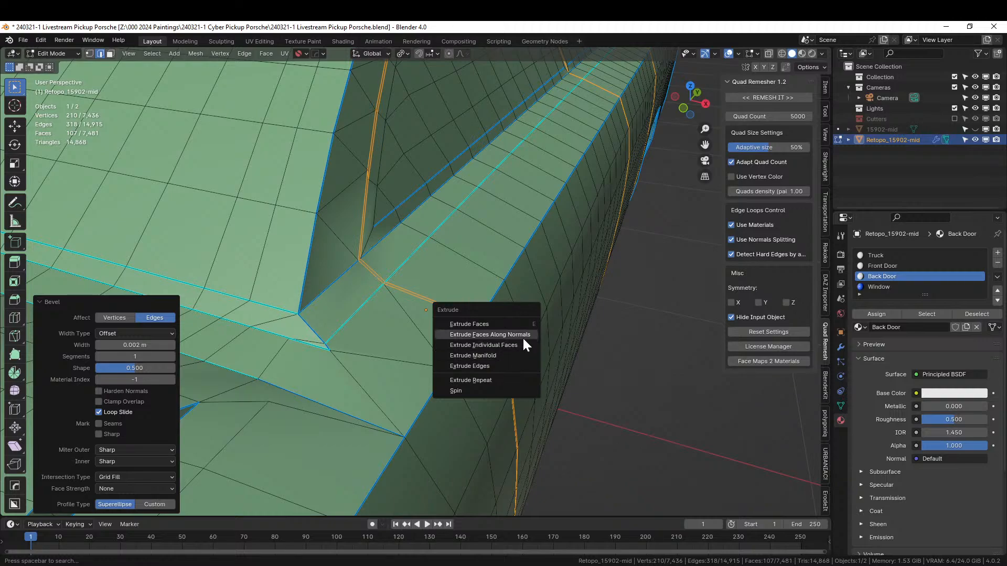
left_click(522, 336)
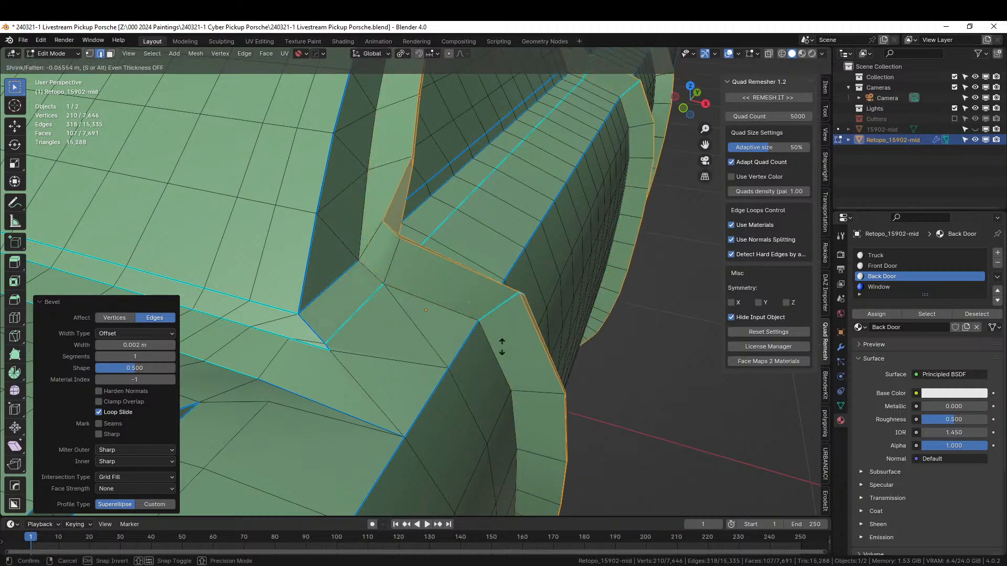
left_click(516, 327)
scroll(445, 305, "down", 10)
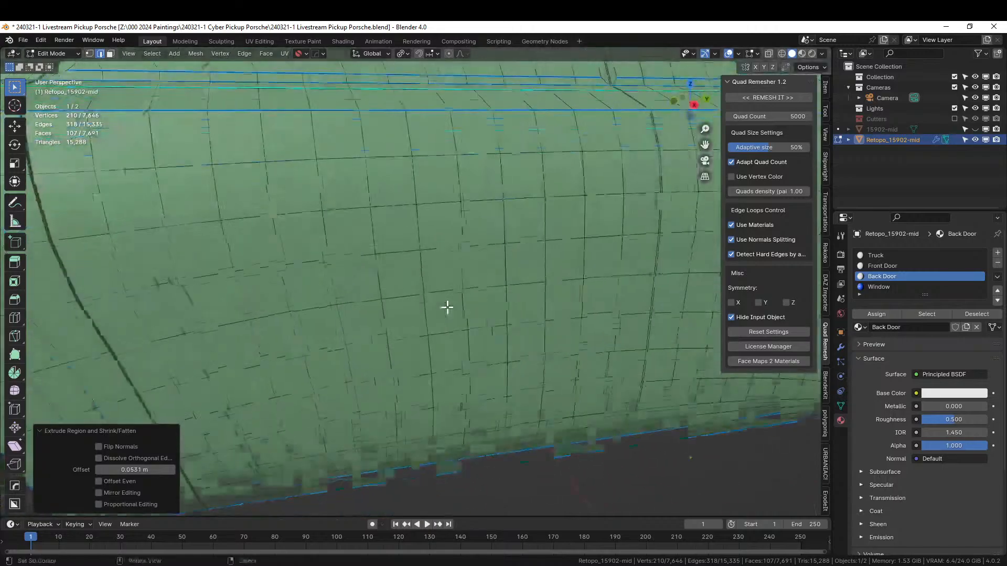
key("Tab")
mouse_move(448, 307)
middle_mouse_down()
mouse_move(409, 284)
mouse_move(396, 297)
mouse_move(401, 311)
mouse_move(455, 210)
mouse_move(543, 202)
mouse_move(541, 246)
mouse_move(448, 303)
mouse_move(439, 324)
middle_mouse_up()
scroll(426, 420, "up", 6)
scroll(426, 422, "down", 4)
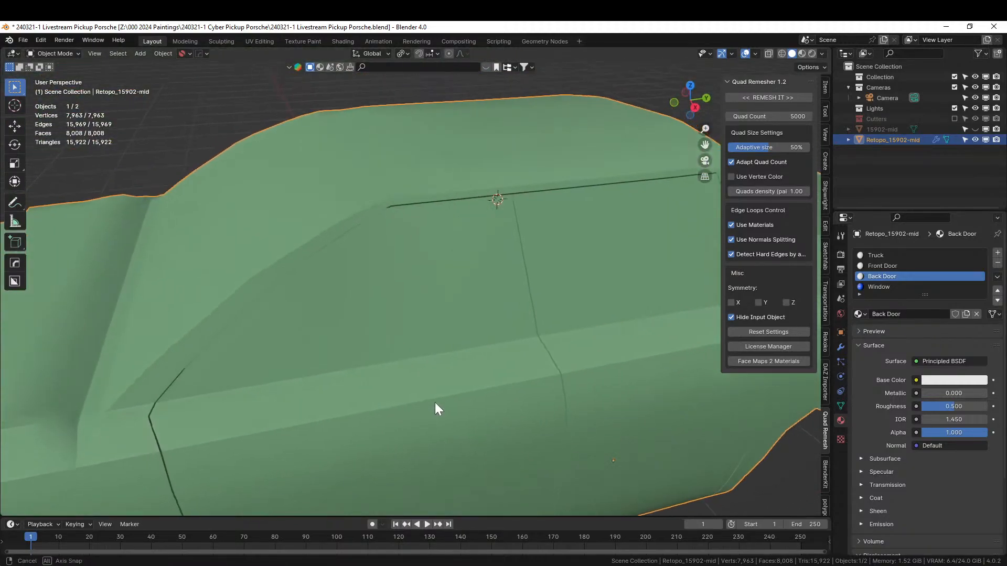
Select all faces assigned to the Window material in Edit Mode, replacing the current selection.
key("Tab")
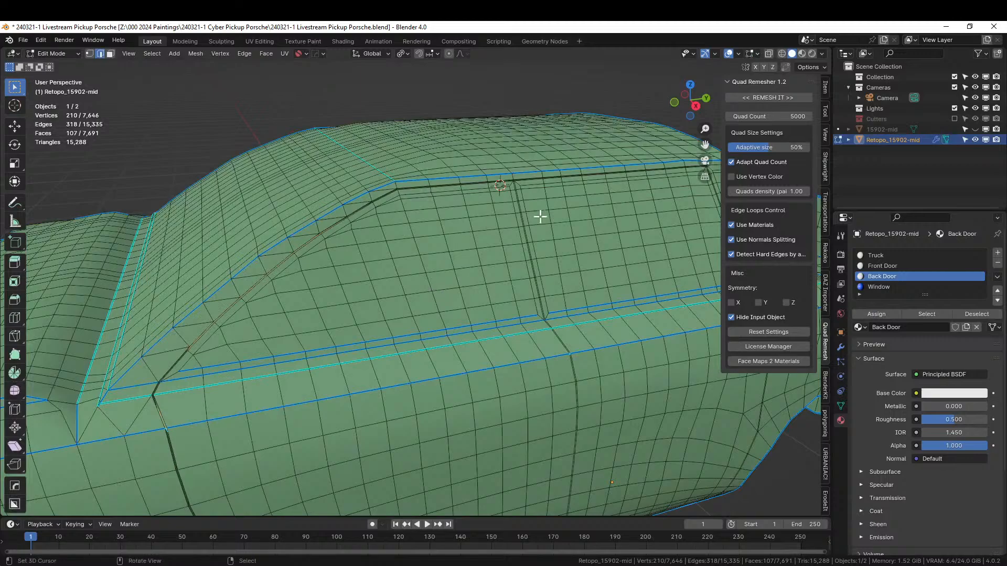
left_click(324, 87)
left_click(892, 287)
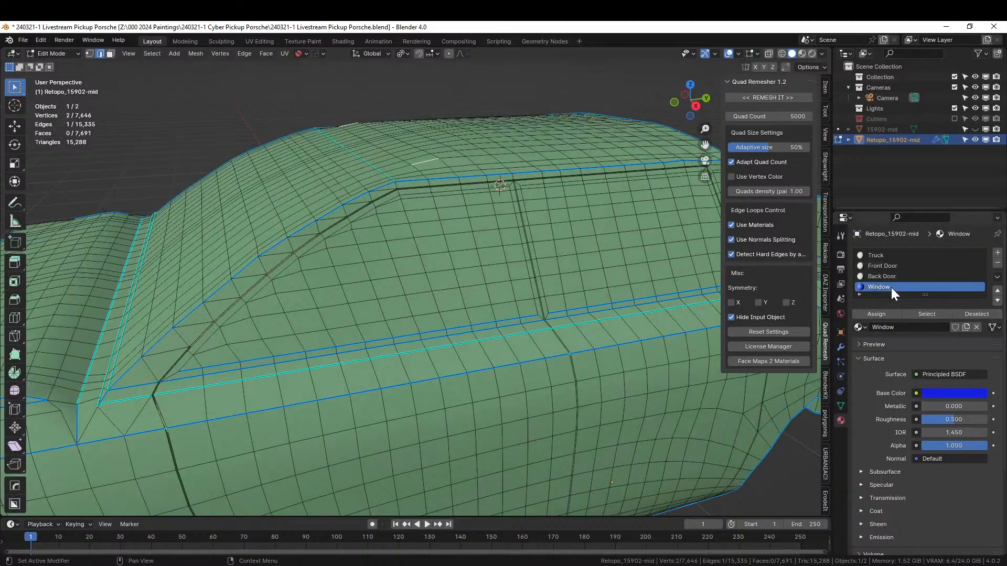
left_click(923, 314)
scroll(525, 331, "up", 2)
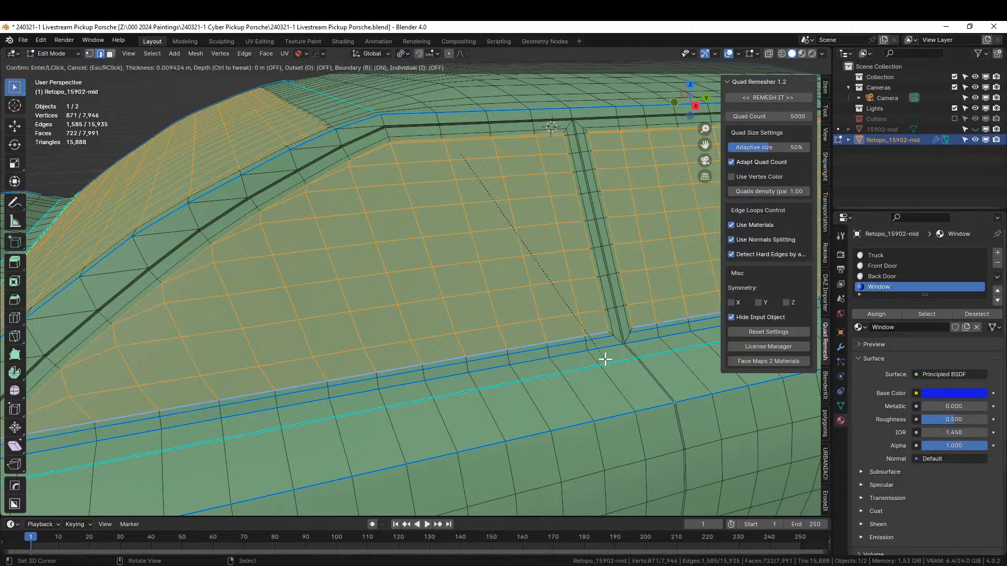
middle_click_drag(539, 352, 597, 356)
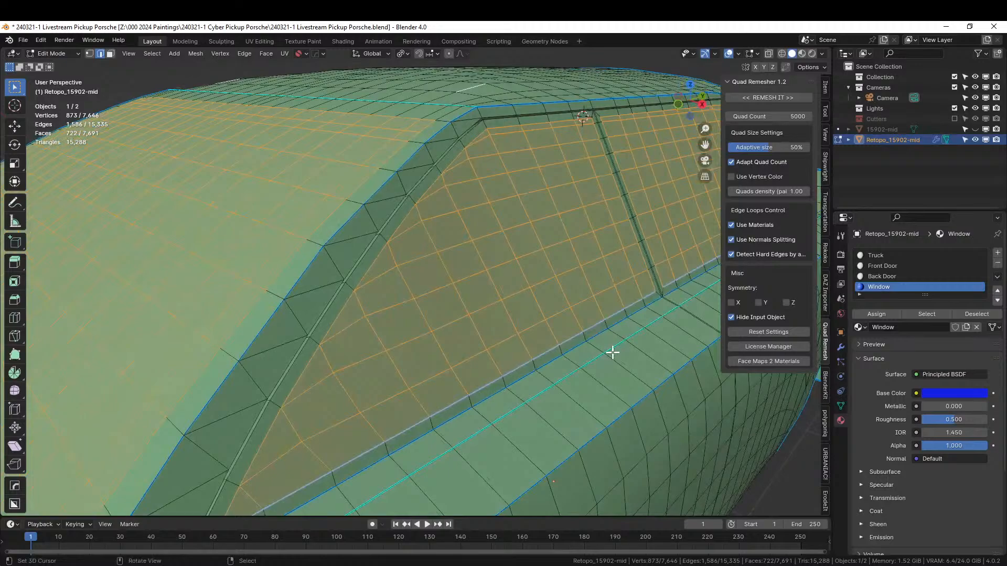
Extrude the selected window faces along their normals with an offset of 0.003 m.
key("e")
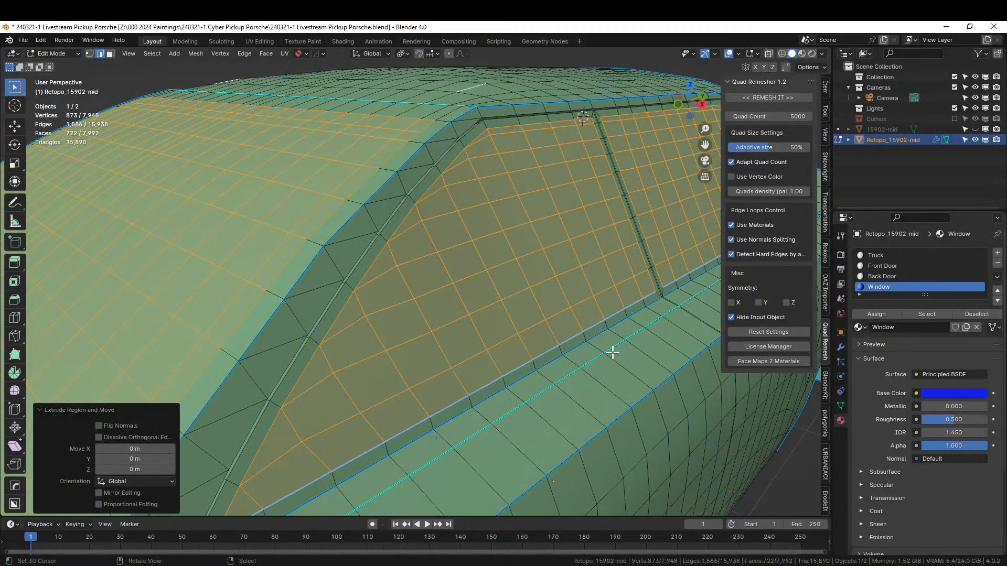
key("alt+e")
left_click(613, 355)
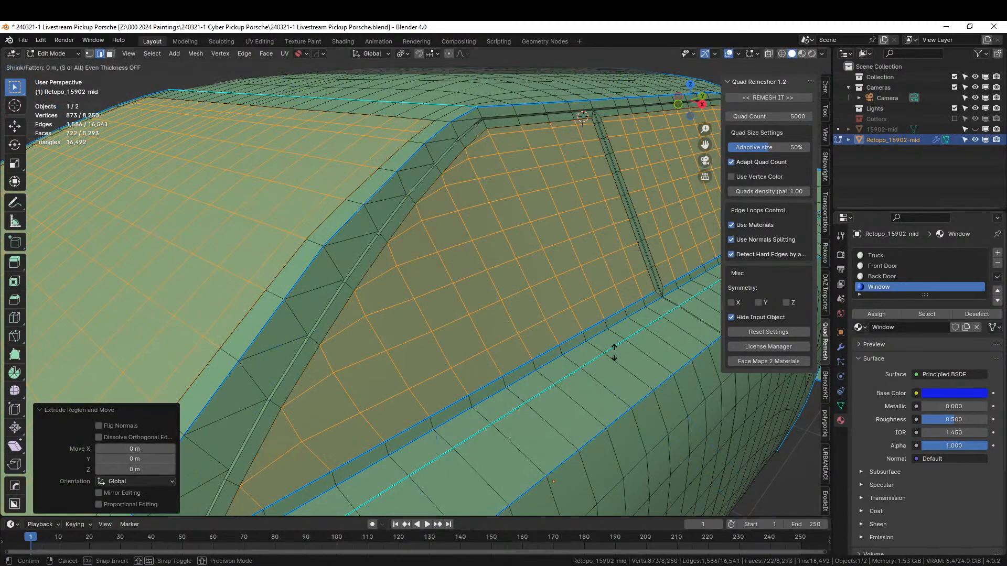
left_click(529, 371)
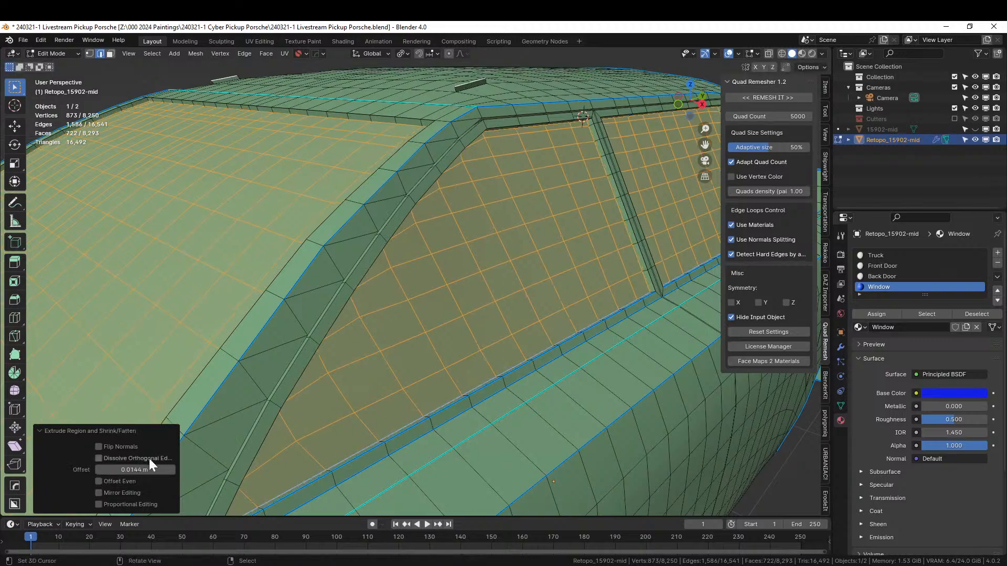
double_click(134, 468)
type(".003")
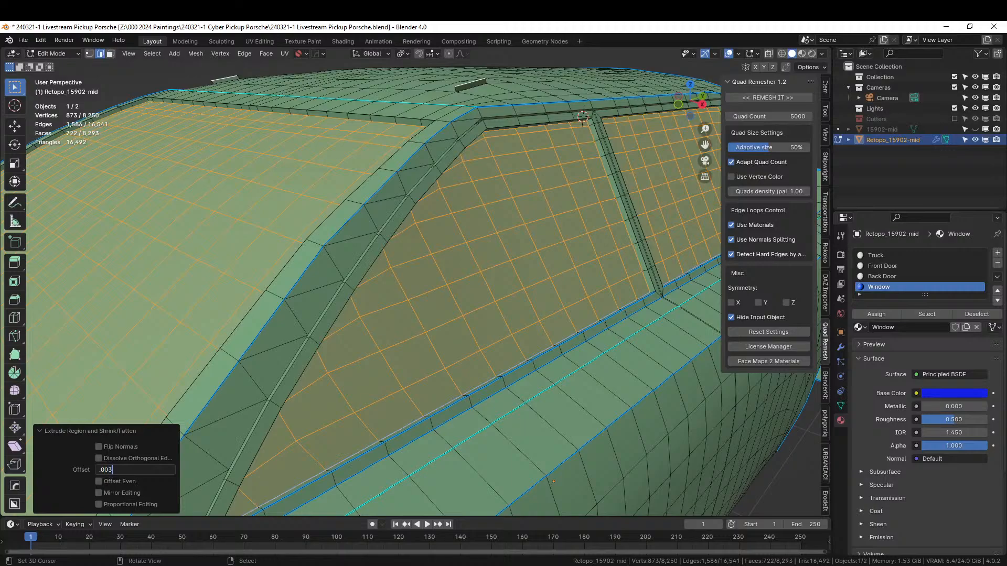
key("Return")
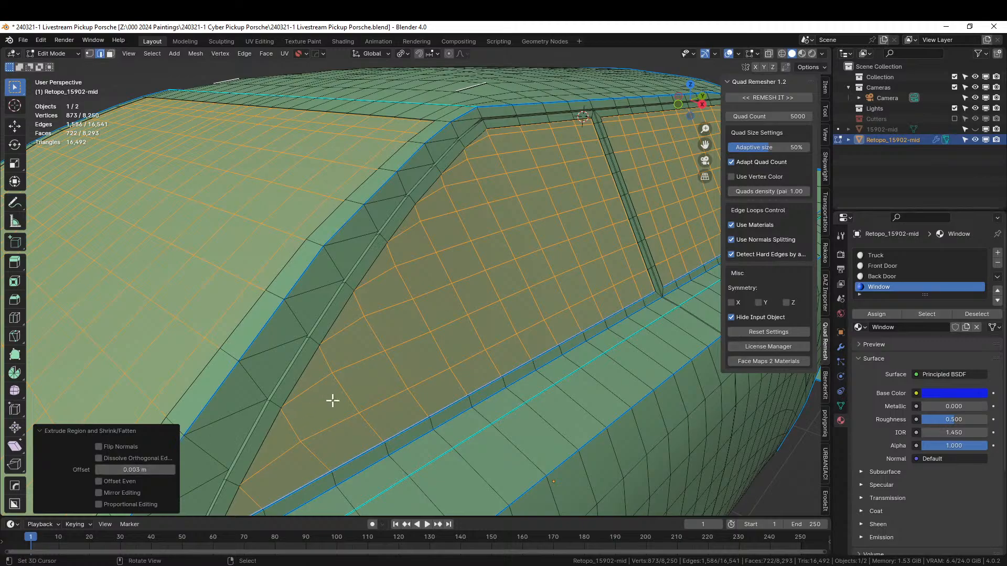
middle_click_drag(332, 400, 472, 393)
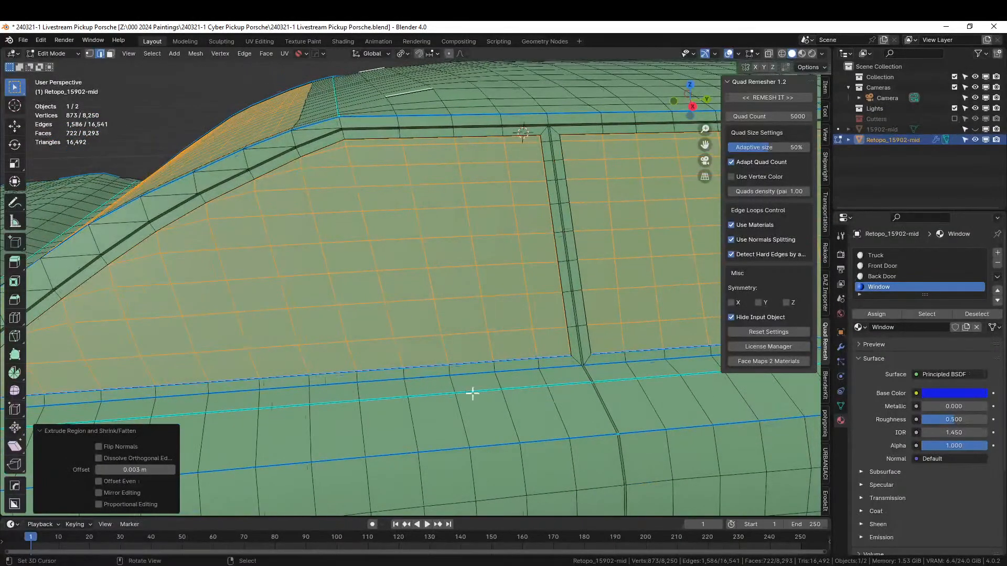
Inset the selected window faces by a thickness of about 0.011 m.
key("i")
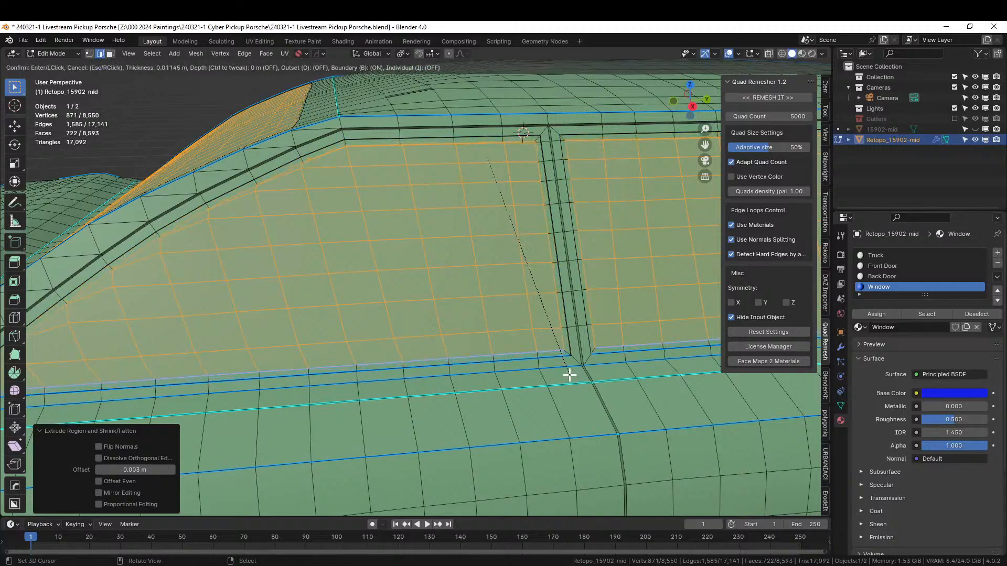
left_click(569, 374)
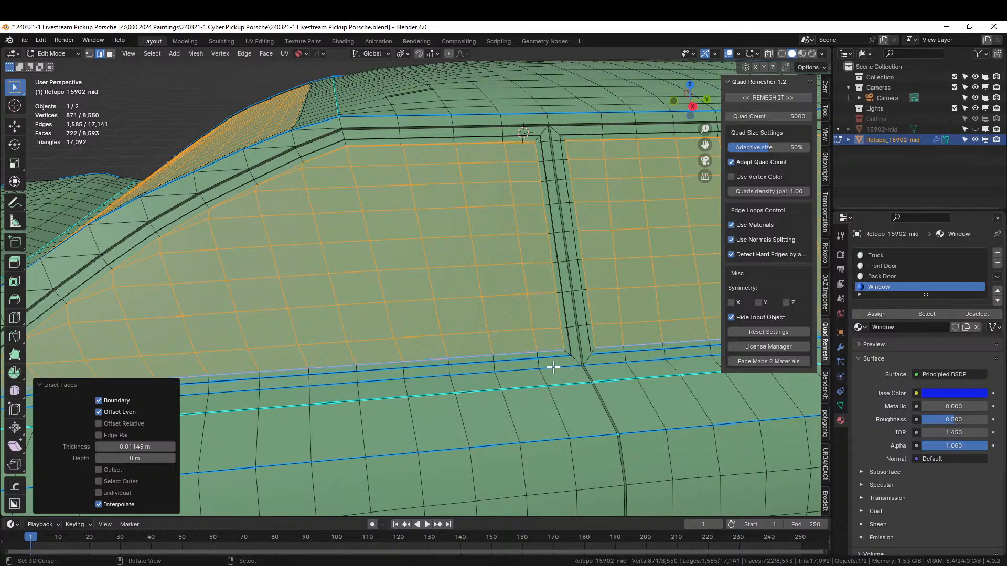
middle_click_drag(503, 359, 535, 361)
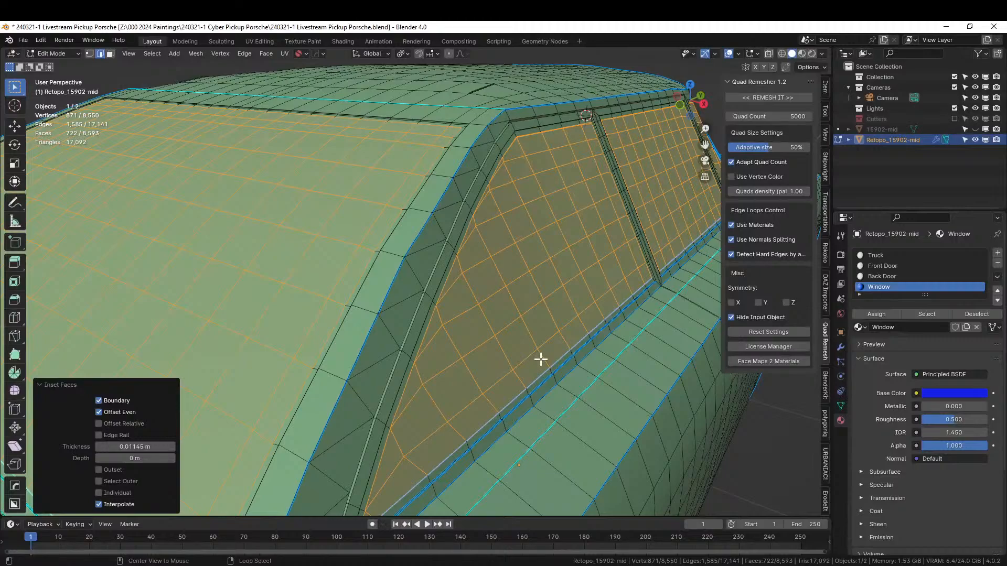
Extrude the inset window faces along their normals with an offset of 0.002 m.
key("alt+e")
left_click(541, 360)
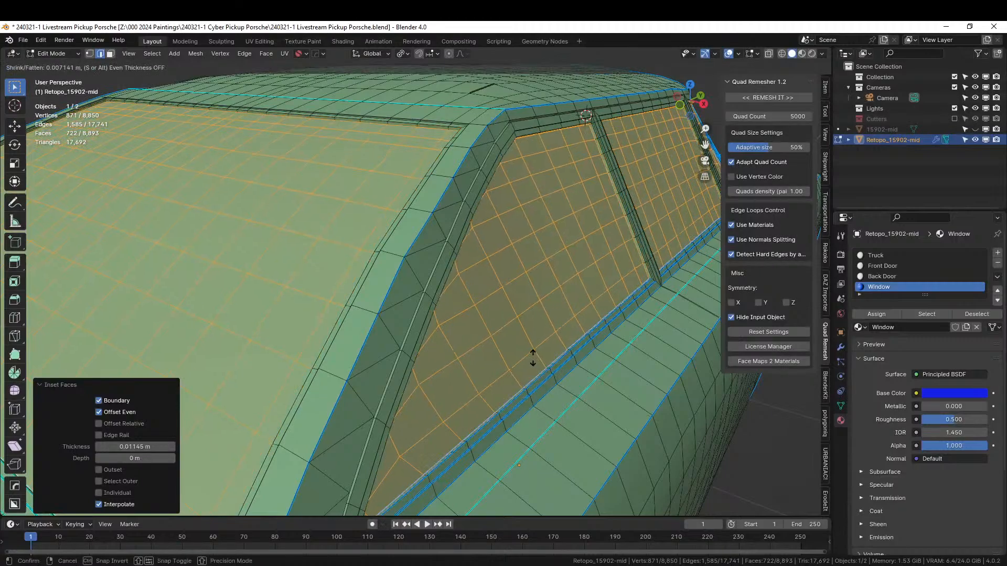
left_click(492, 363)
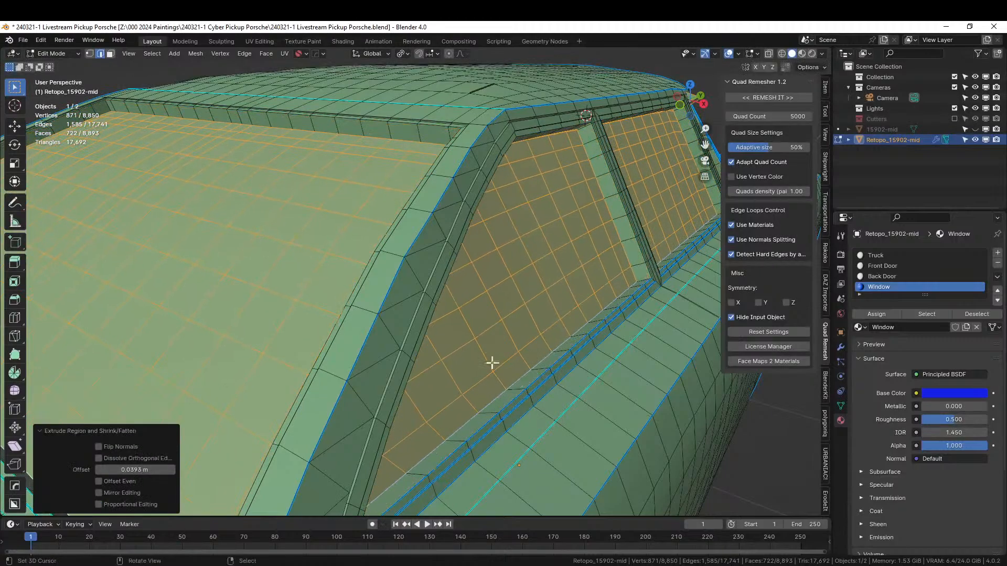
left_click(143, 469)
type(".002")
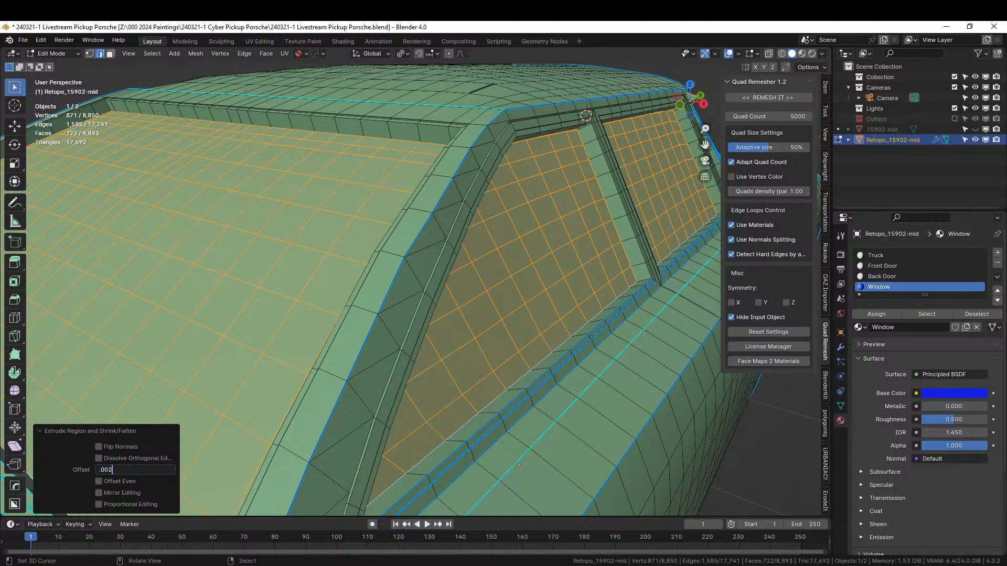
key("Return")
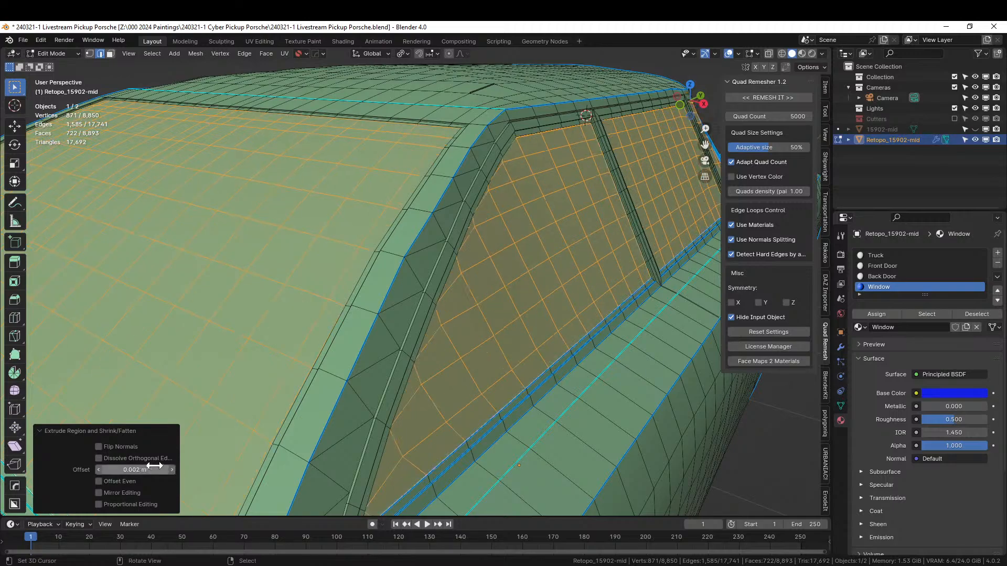
Add a new material to the truck body and name it Glass.
middle_click_drag(457, 391, 438, 389)
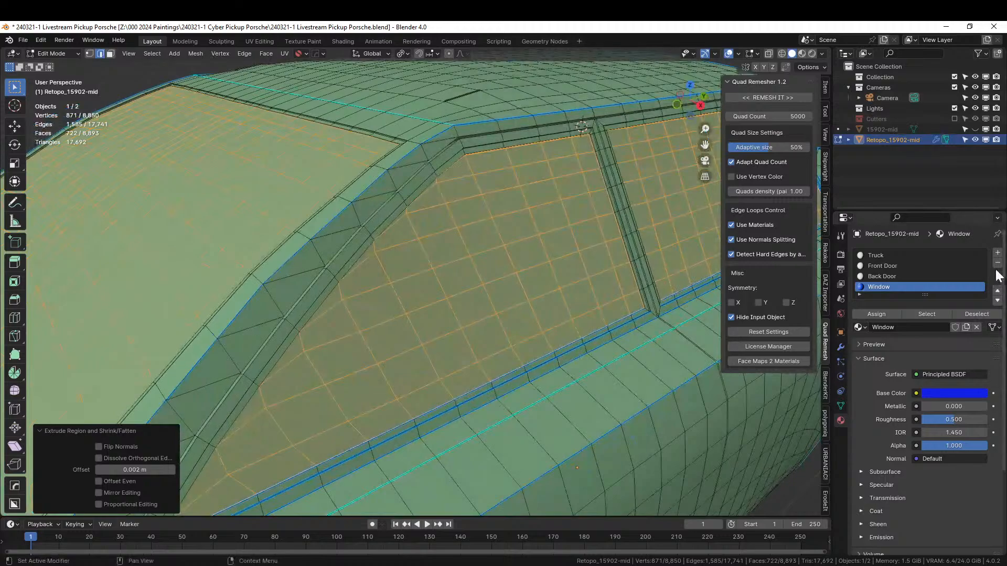
left_click(998, 252)
left_click(900, 332)
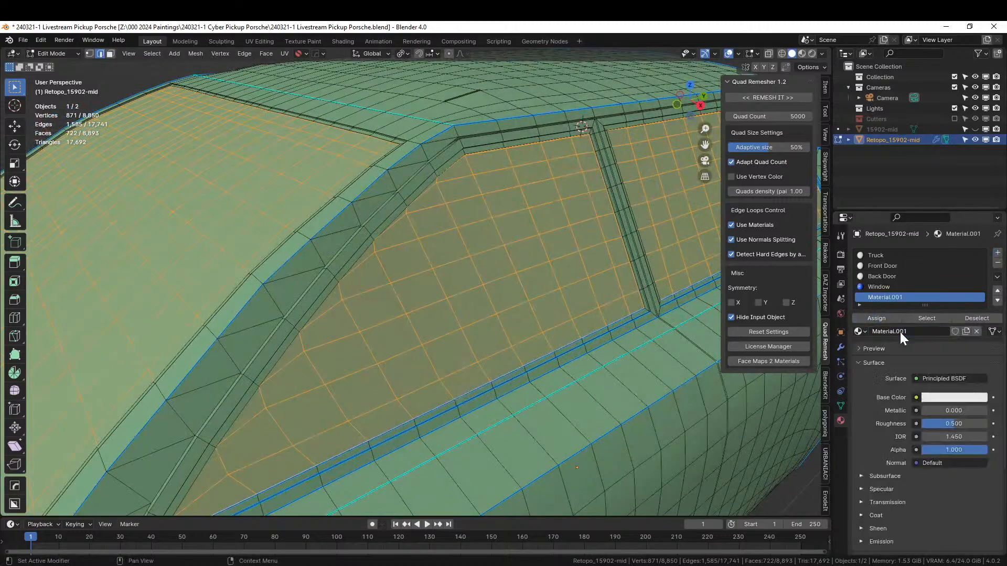
double_click(895, 329)
type("Glass")
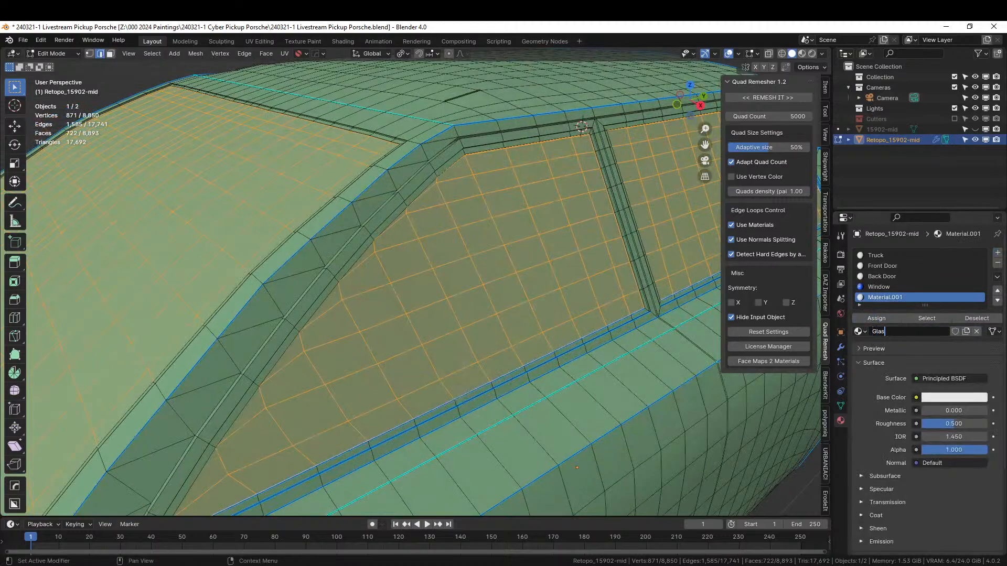
key("Return")
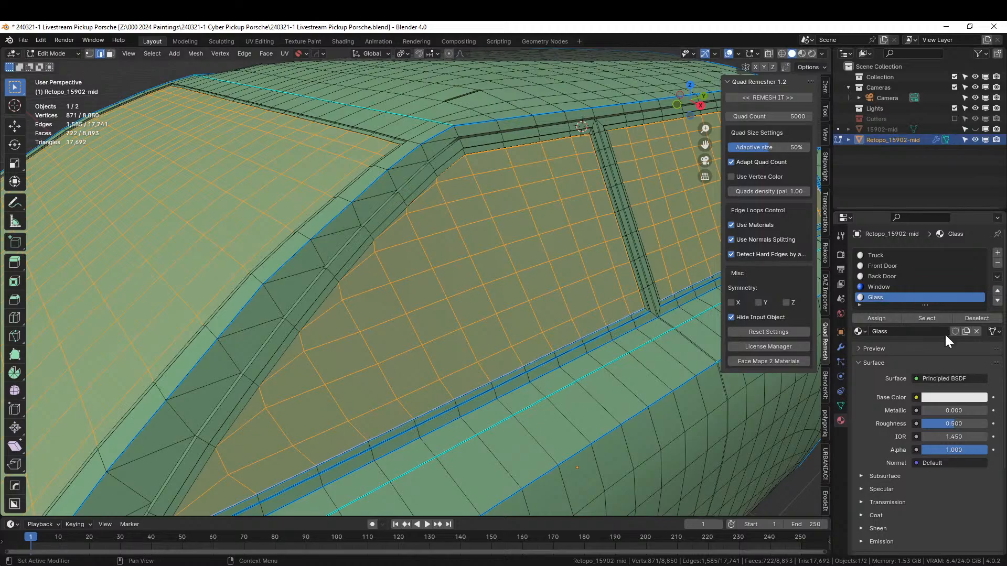
Examine the window borders and door gaps around the cabin in Object Mode.
scroll(490, 289, "down", 8)
key("Tab")
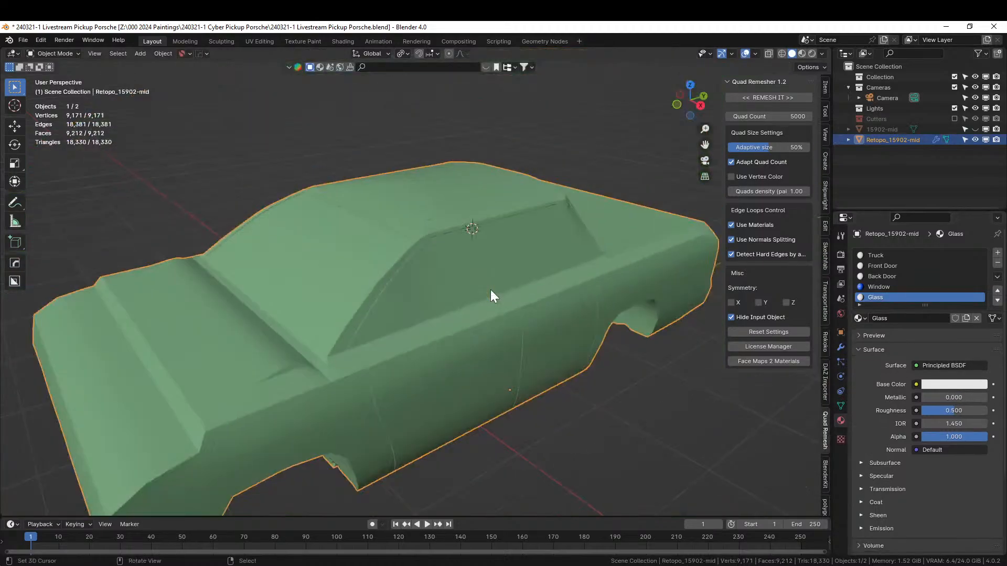
middle_click_drag(490, 290, 470, 293)
scroll(386, 273, "up", 4)
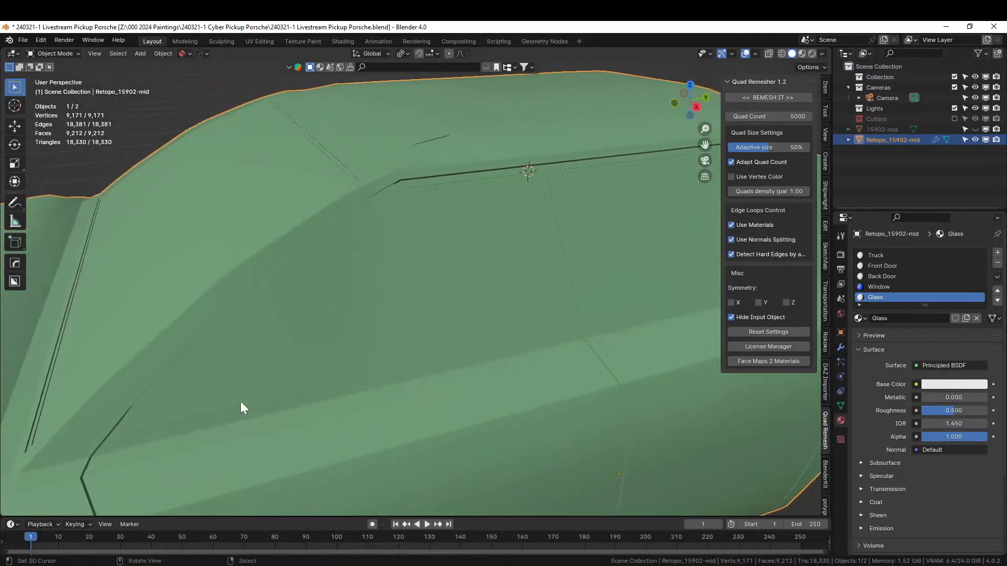
scroll(548, 218, "down", 5)
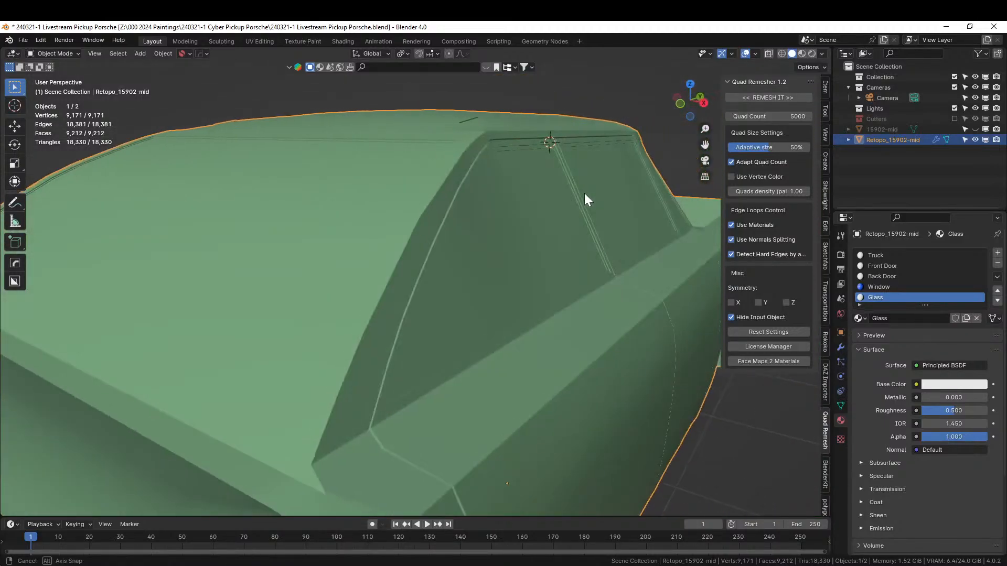
scroll(588, 192, "up", 5)
scroll(540, 205, "down", 5)
middle_click_drag(539, 206, 611, 242)
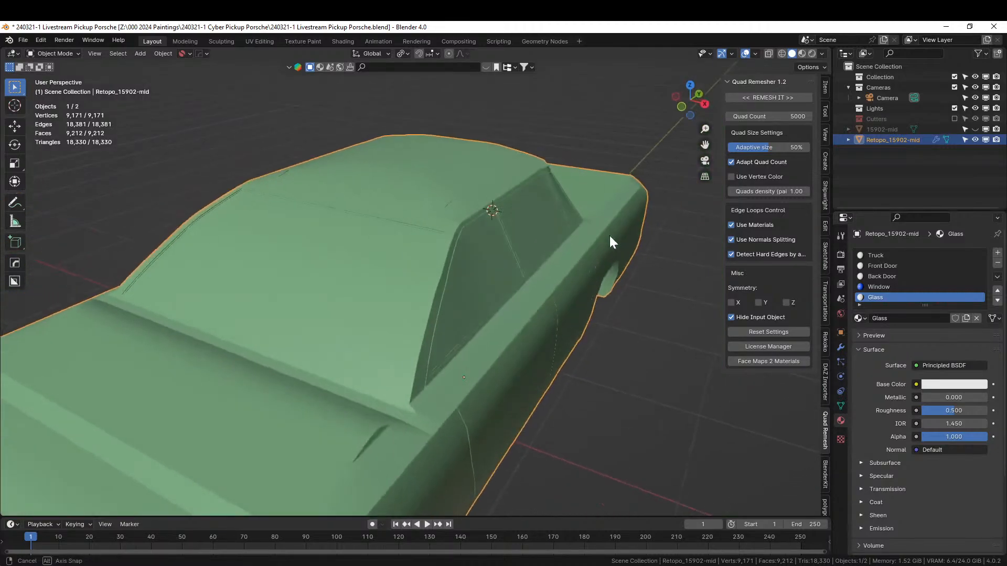
scroll(616, 248, "up", 3)
scroll(618, 247, "up", 1)
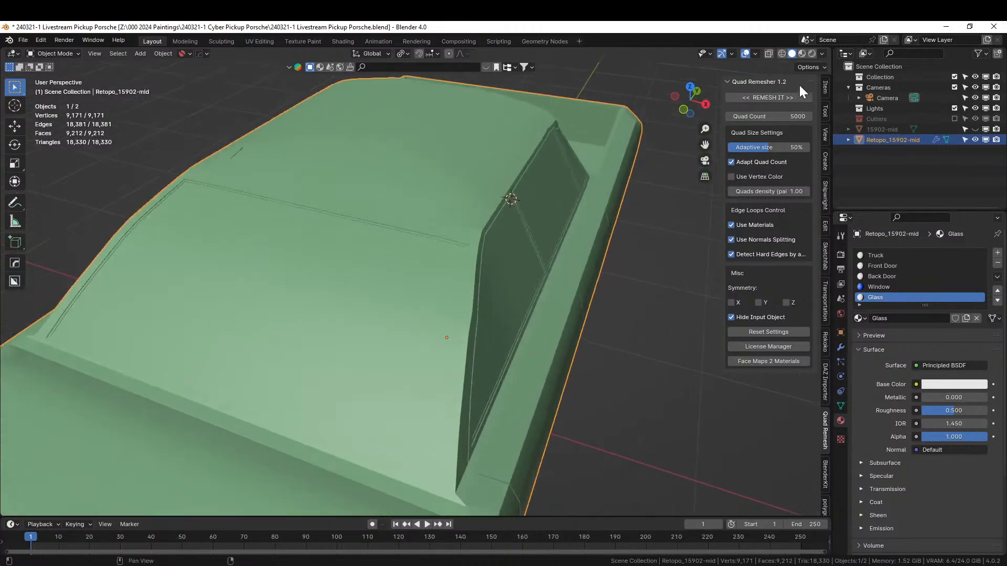
Check the window frames in rendered shading, make the Truck material slot active, and return to solid shading.
left_click(812, 53)
mouse_move(558, 322)
middle_mouse_down()
mouse_move(536, 294)
mouse_move(445, 326)
mouse_move(530, 316)
mouse_move(558, 348)
middle_mouse_up()
scroll(556, 352, "up", 6)
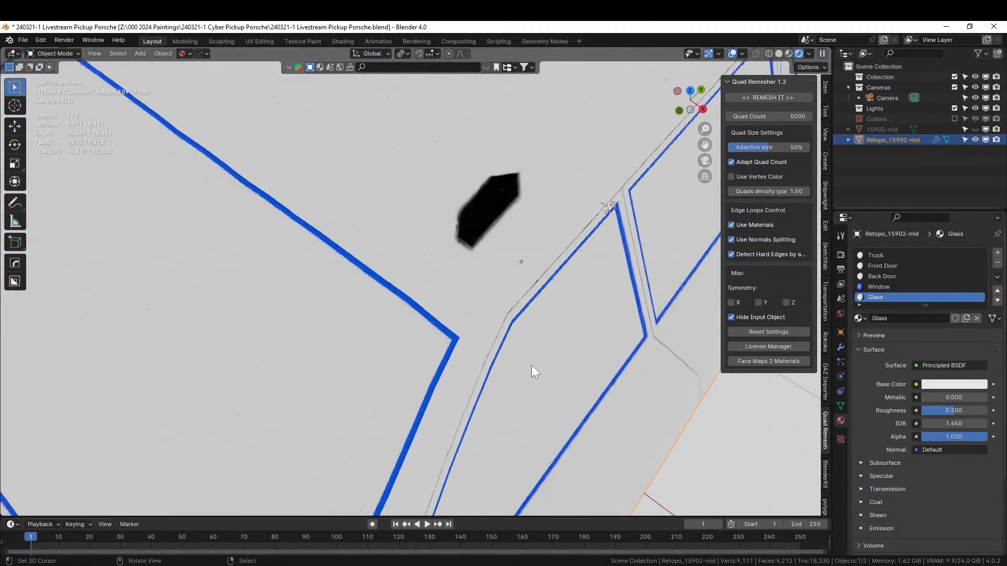
scroll(533, 362, "down", 6)
left_click(876, 255)
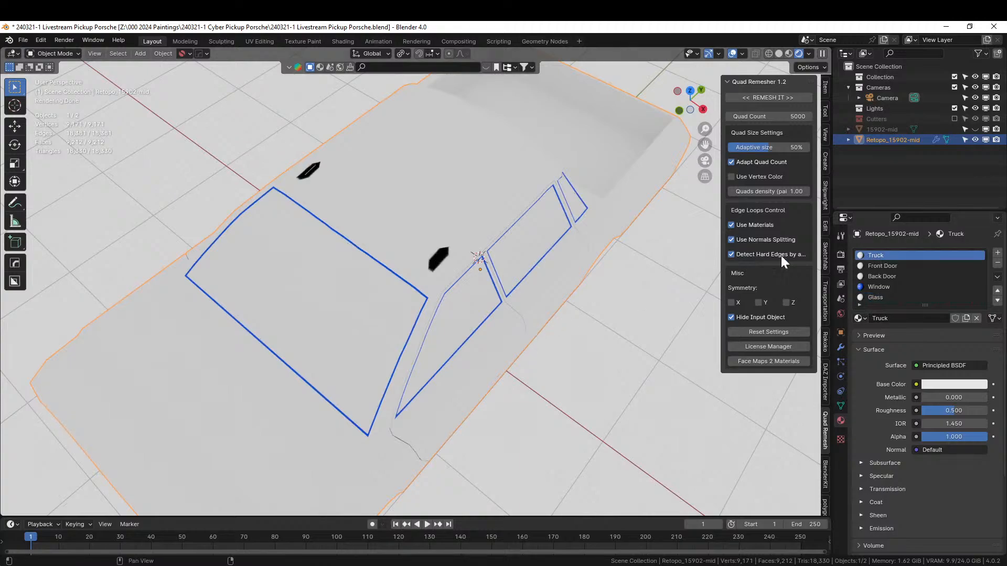
left_click(777, 52)
Merge all of the body's vertices by distance with a 0.0001 m threshold in Edit Mode.
scroll(516, 270, "up", 5)
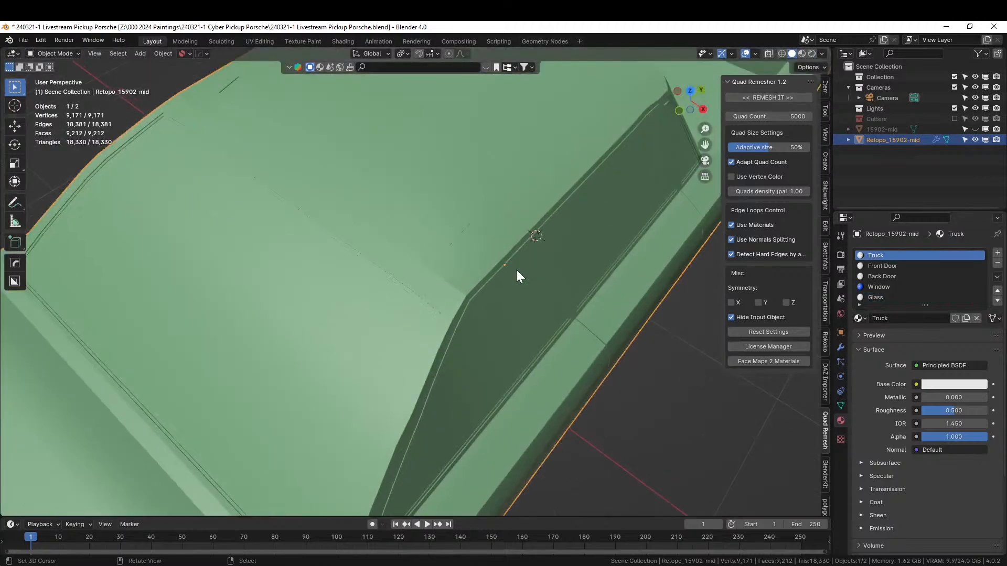
middle_click_drag(516, 270, 523, 255)
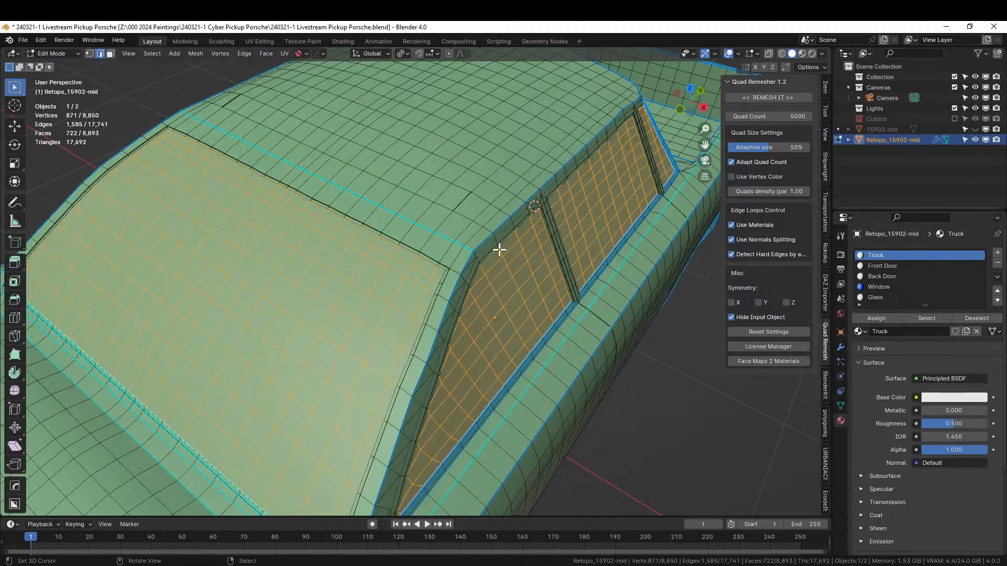
middle_click_drag(499, 251, 473, 309, "shift")
key("a")
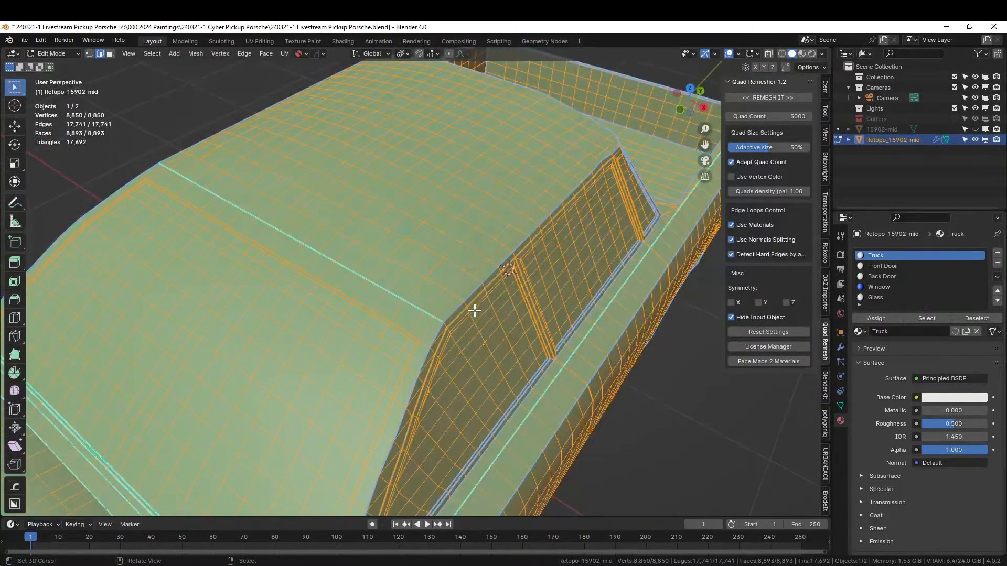
key("m")
left_click(458, 342)
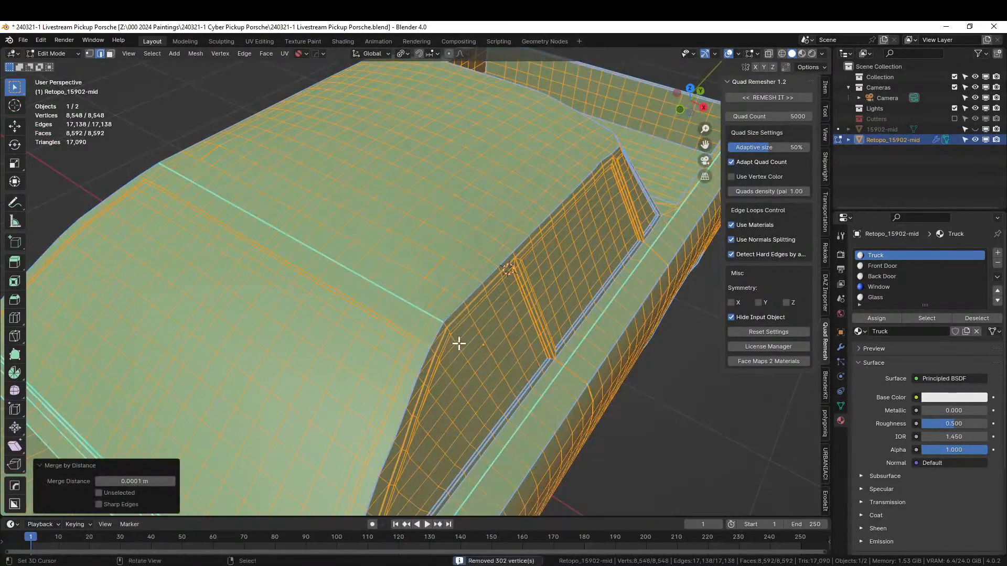
Collapse the thin sliver face on the cabin roof to remove the stray geometry.
scroll(459, 344, "up", 3)
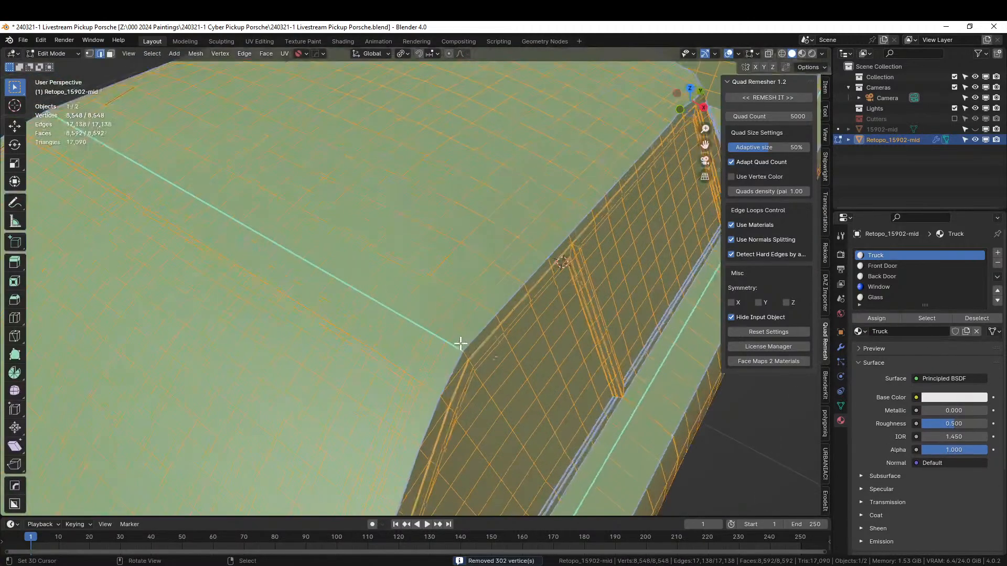
scroll(460, 344, "up", 5)
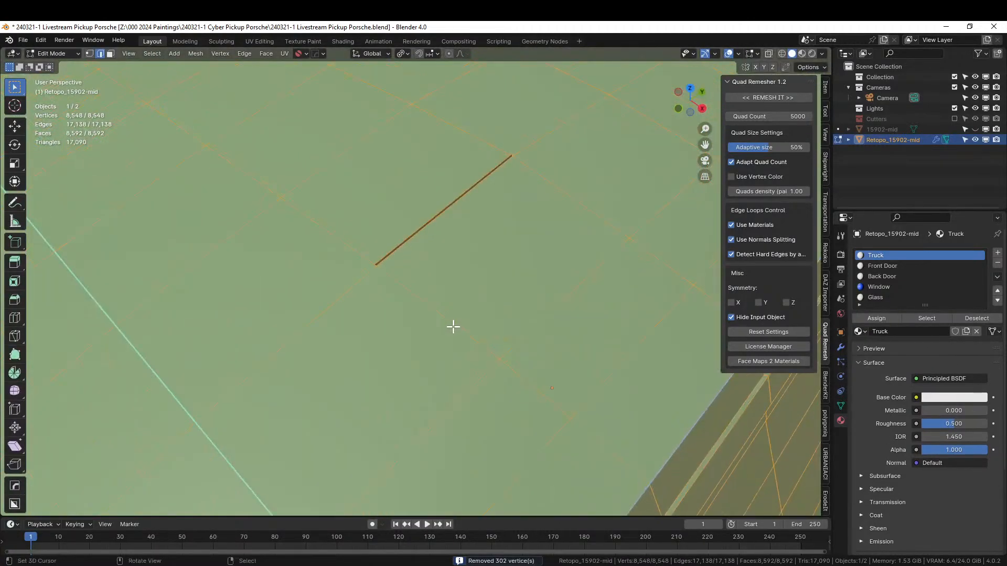
middle_click_drag(472, 355, 415, 283)
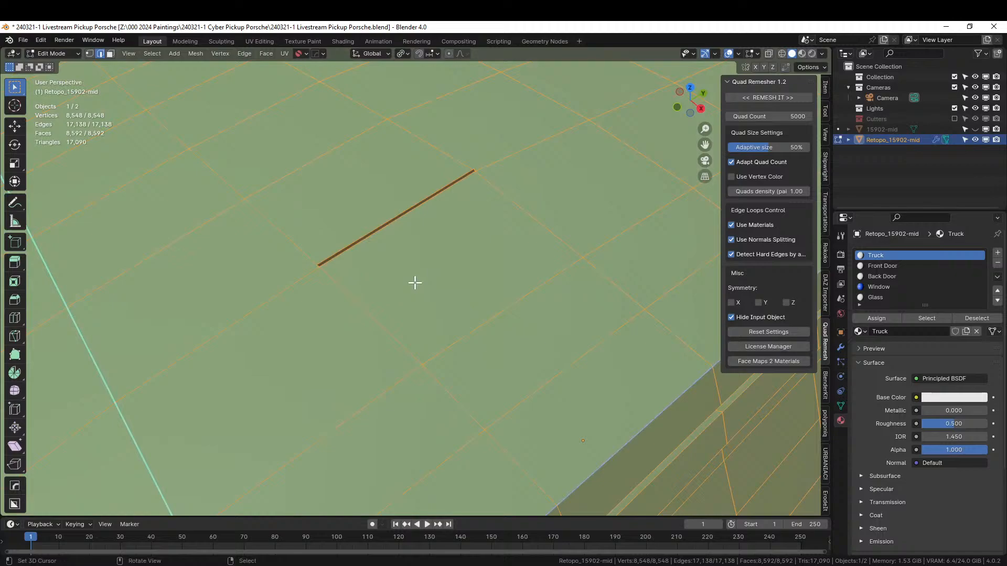
left_click(374, 232)
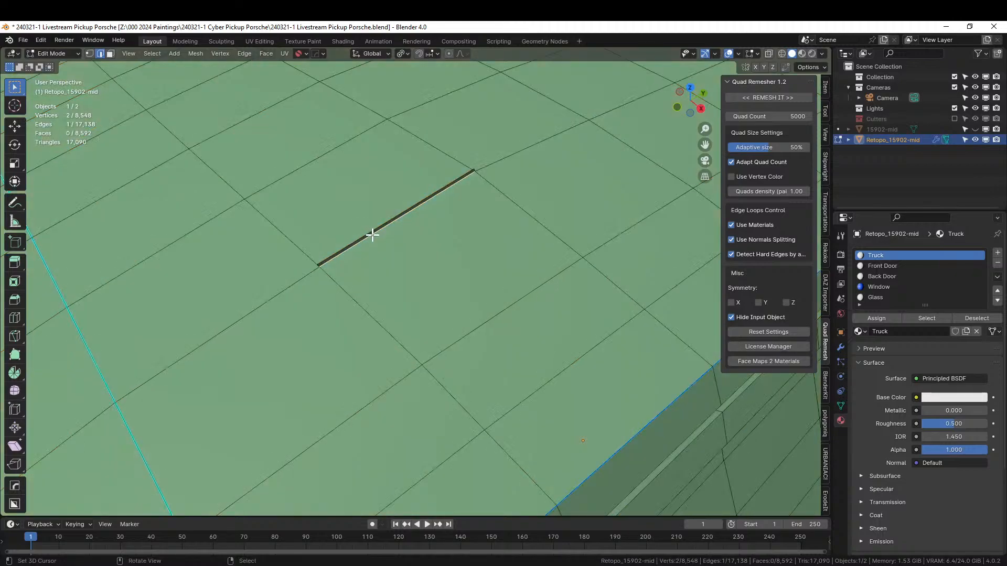
key("3")
left_click(371, 234)
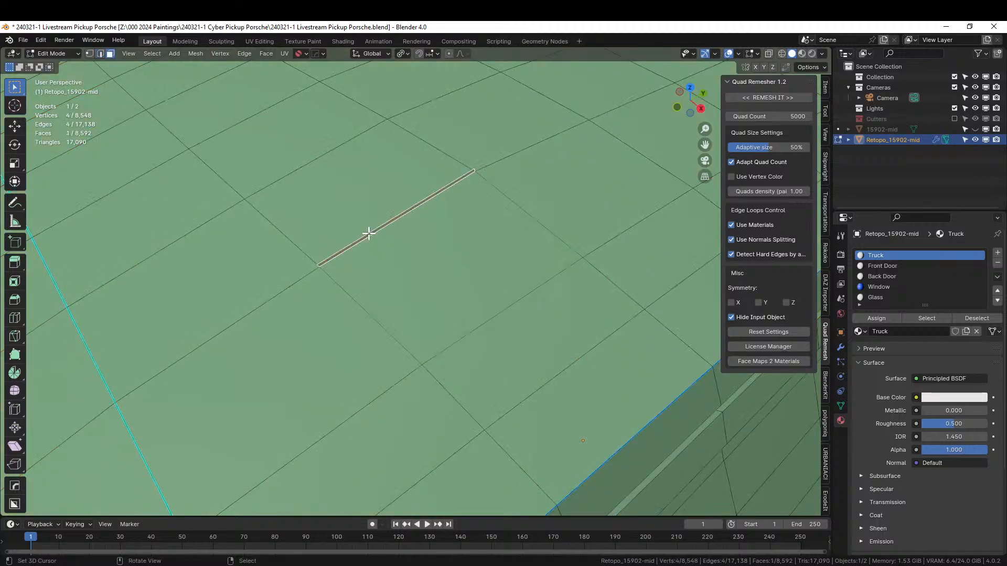
key("alt+x")
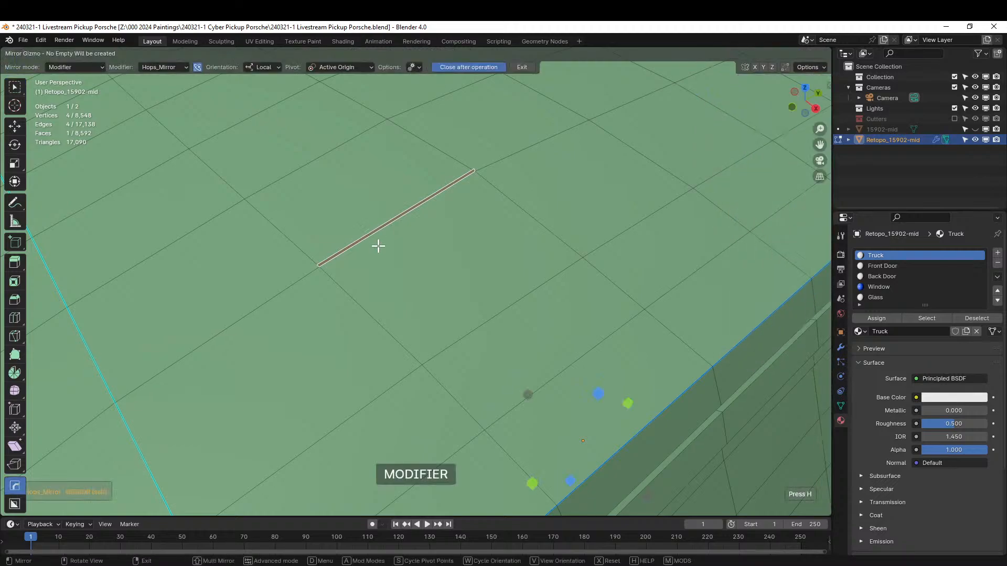
right_click(378, 246)
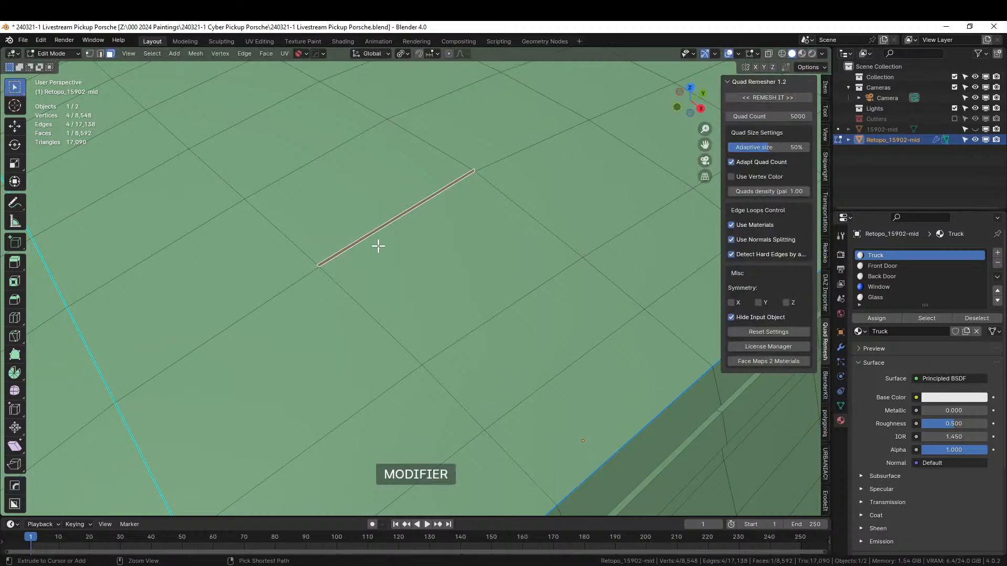
key("ctrl+x")
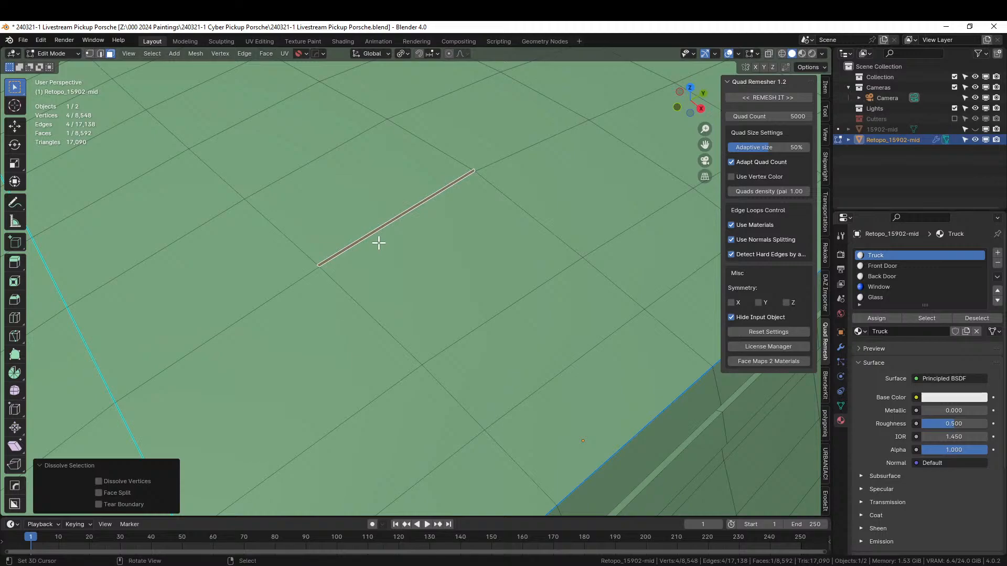
key("x")
left_click(380, 244)
scroll(378, 243, "down", 6)
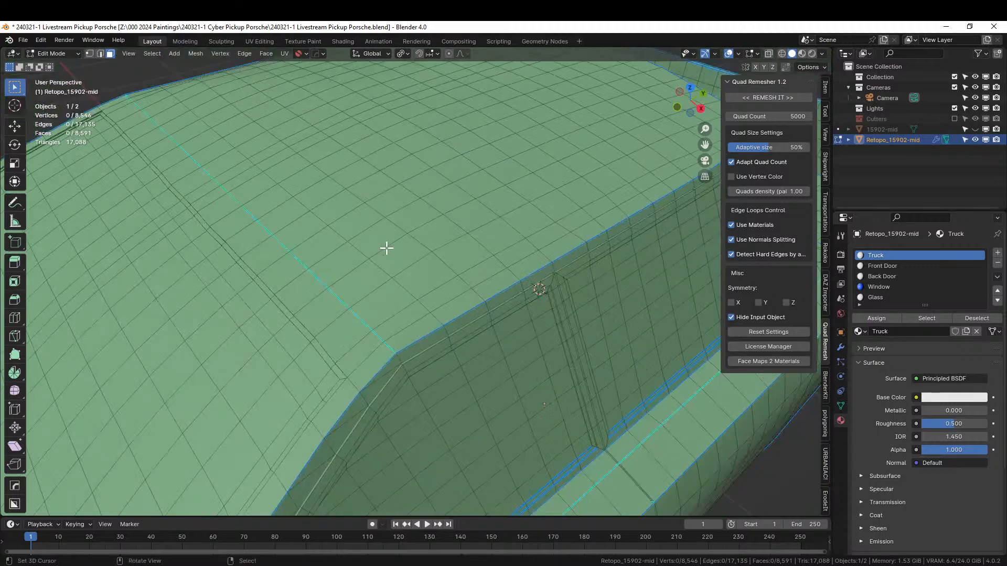
Inspect the window frames and door gaps in Object Mode with rendered shading, and return to solid shading.
key("Tab")
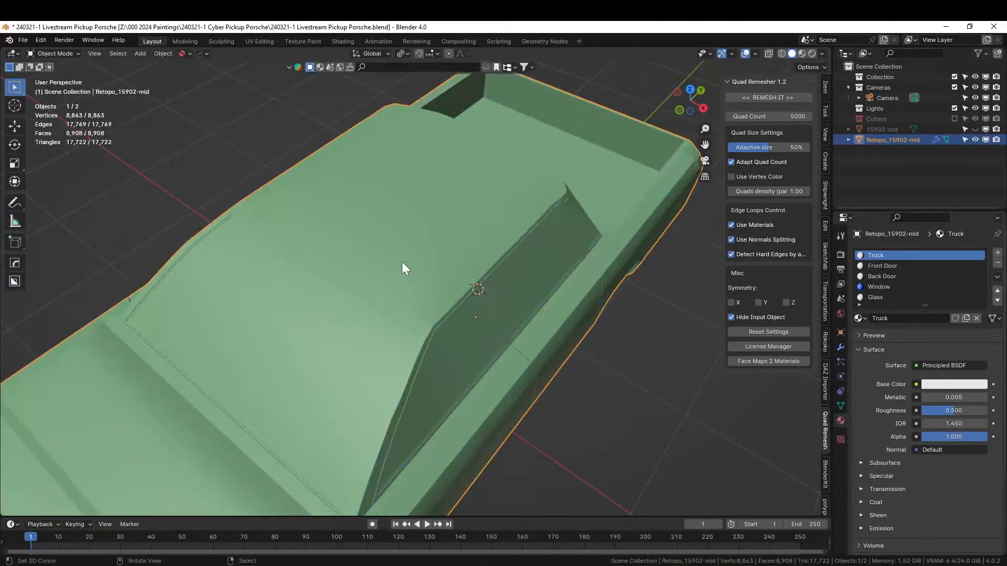
key("z")
key("8")
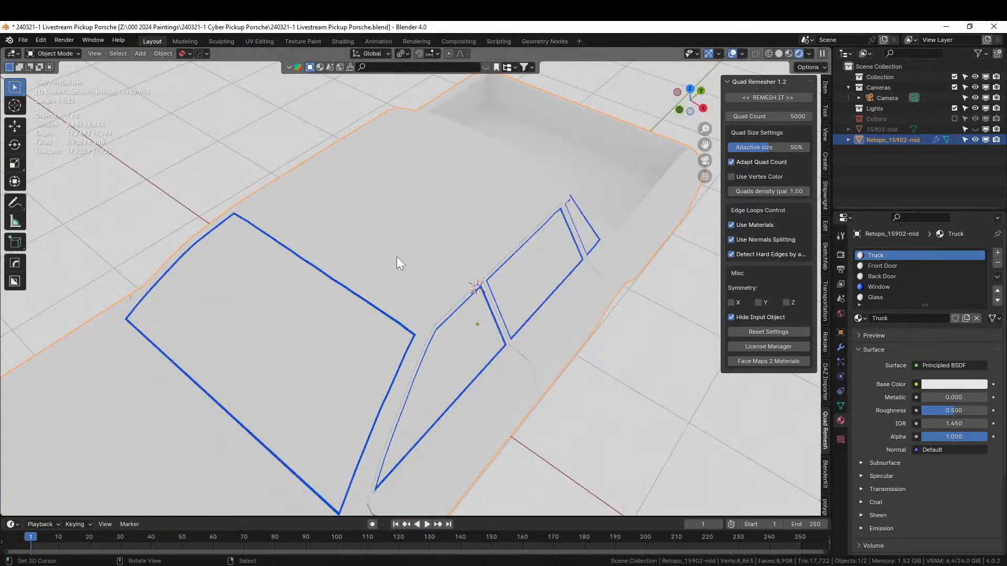
mouse_move(523, 259)
middle_mouse_down()
mouse_move(278, 234)
mouse_move(171, 238)
mouse_move(117, 227)
mouse_move(81, 205)
mouse_move(49, 207)
mouse_move(63, 235)
middle_mouse_up()
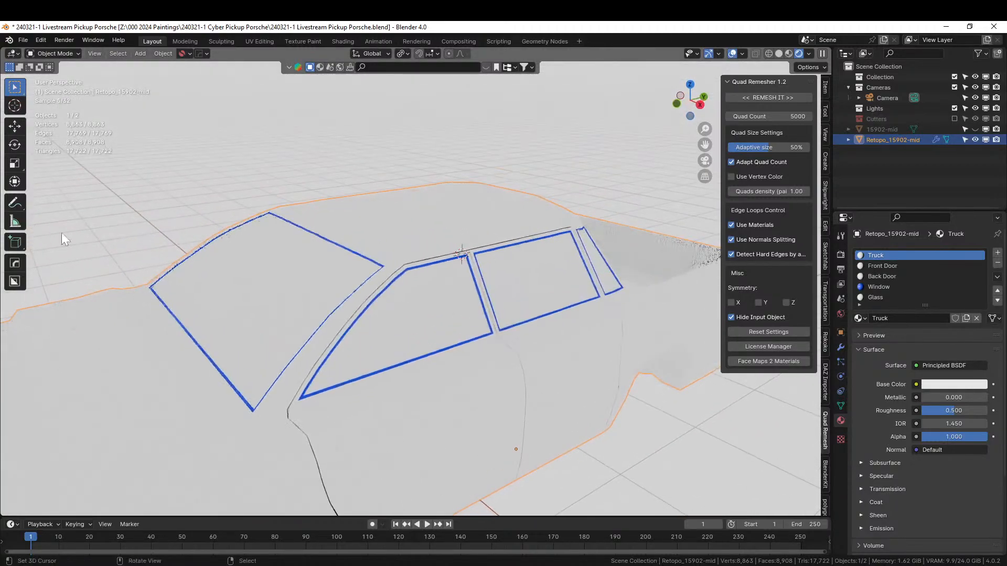
scroll(135, 284, "up", 6)
middle_click_drag(153, 300, 218, 331)
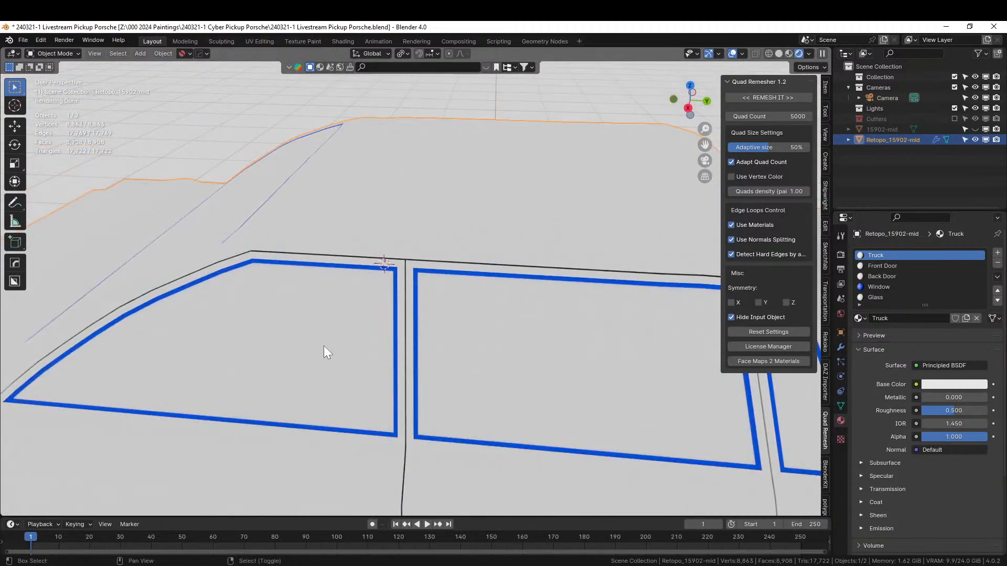
middle_click_drag(326, 353, 430, 214)
scroll(331, 233, "down", 3)
scroll(429, 215, "down", 4)
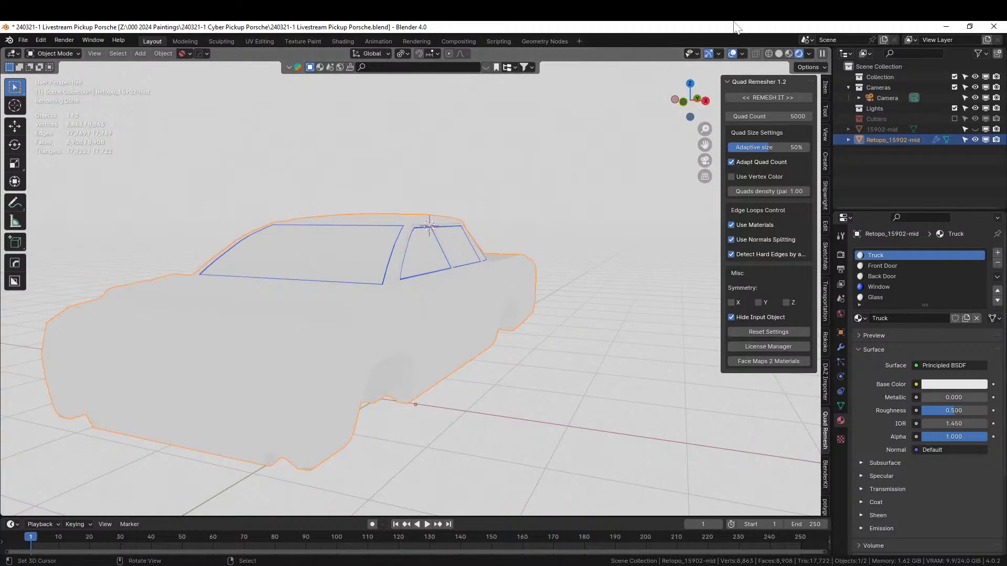
left_click(779, 54)
Try a level 2 subdivision on the truck body and undo it.
mouse_move(481, 232)
middle_mouse_down()
mouse_move(446, 291)
mouse_move(451, 302)
middle_mouse_up()
scroll(451, 293, "down", 3)
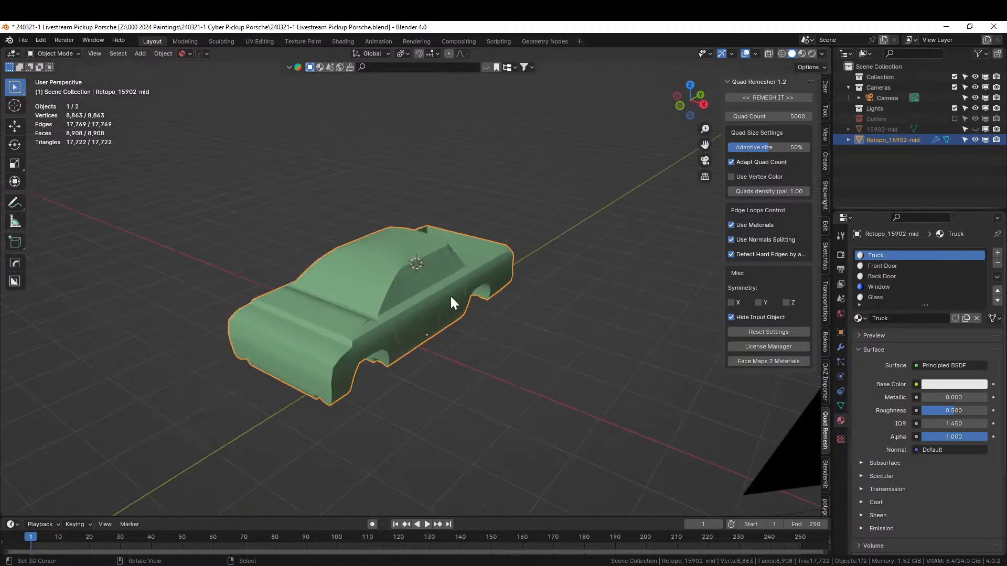
scroll(485, 287, "down", 1)
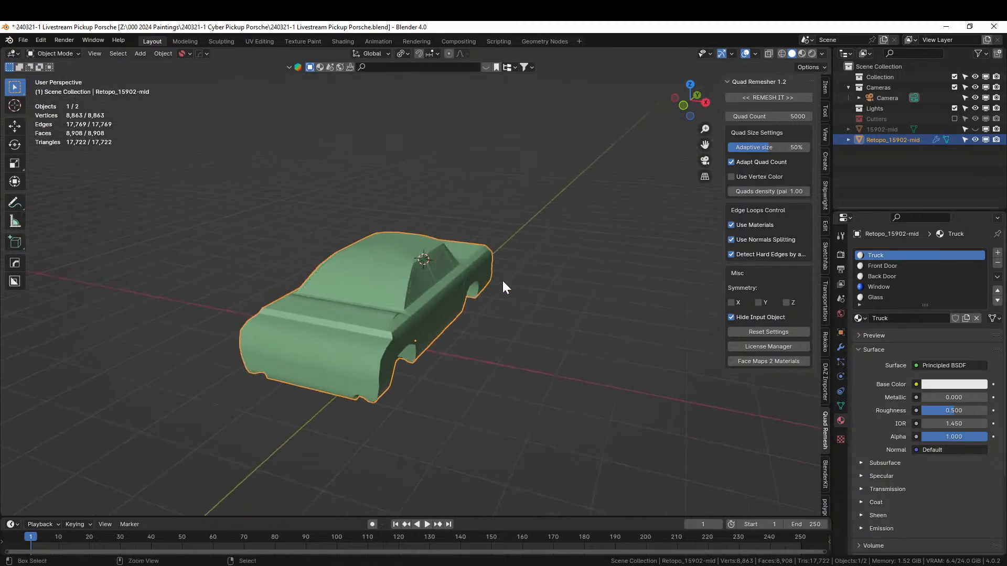
key("ctrl+2")
middle_click_drag(503, 281, 317, 307)
scroll(442, 280, "up", 4)
key("ctrl+z")
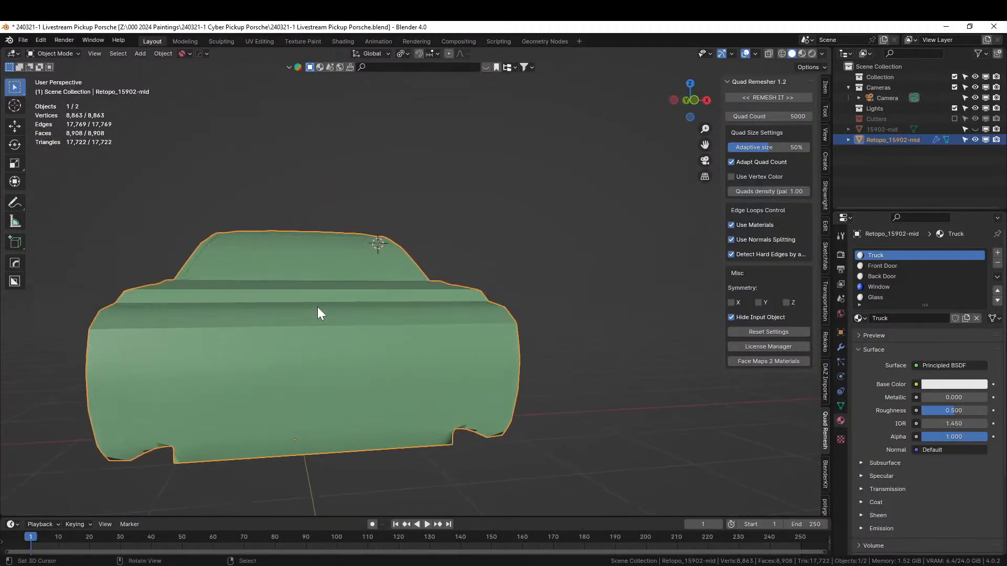
key("KP_1")
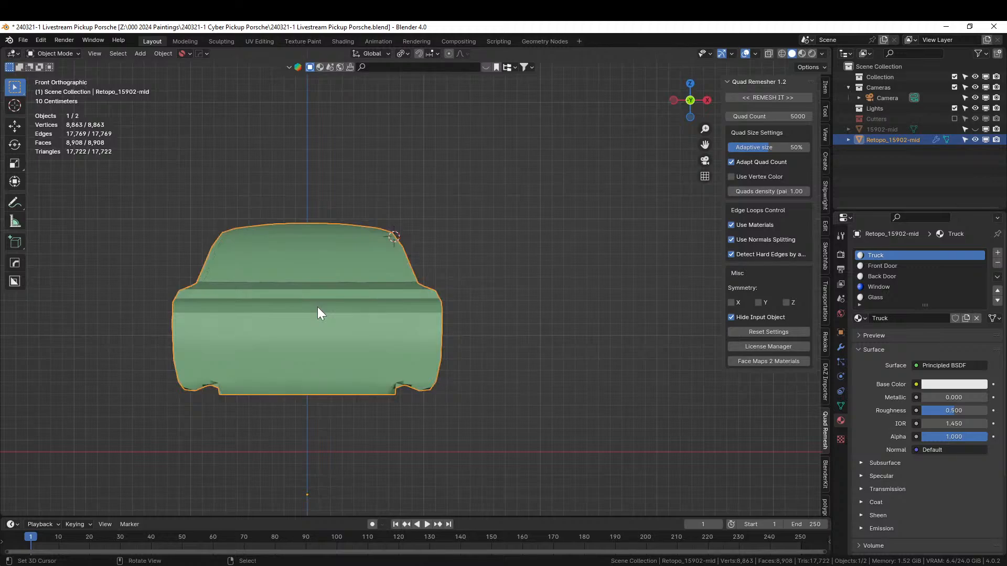
middle_click_drag(402, 328, 317, 348)
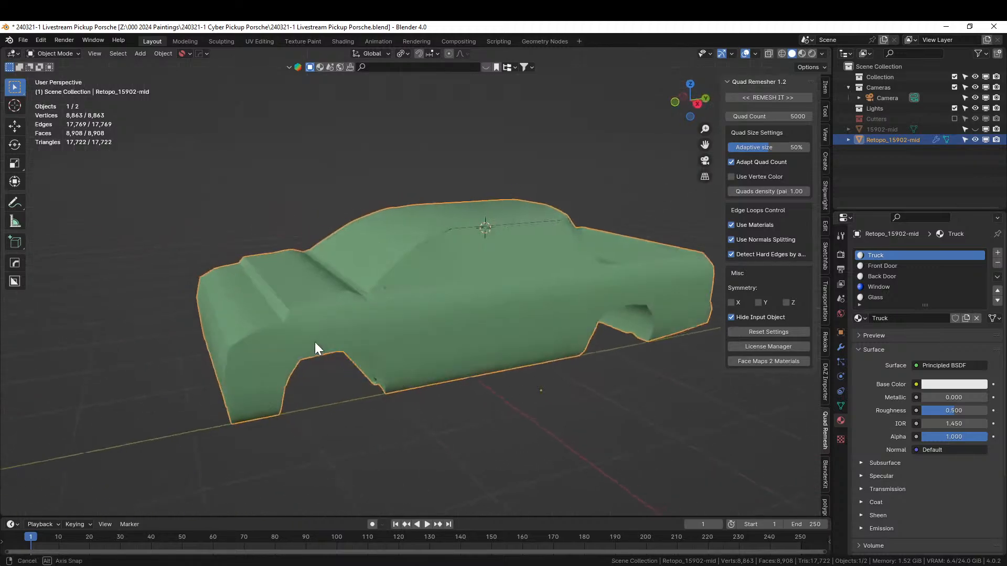
scroll(420, 320, "up", 5)
middle_click_drag(419, 315, 441, 310)
scroll(445, 310, "down", 4)
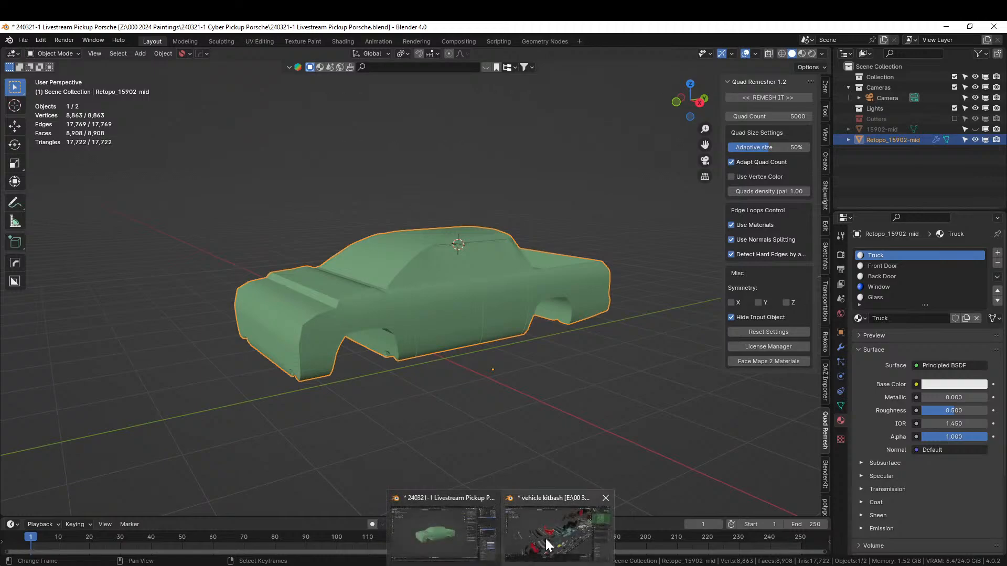
Switch to the Blender window with the vehicle kitbash file and locate the rows of wheels.
left_click(546, 541)
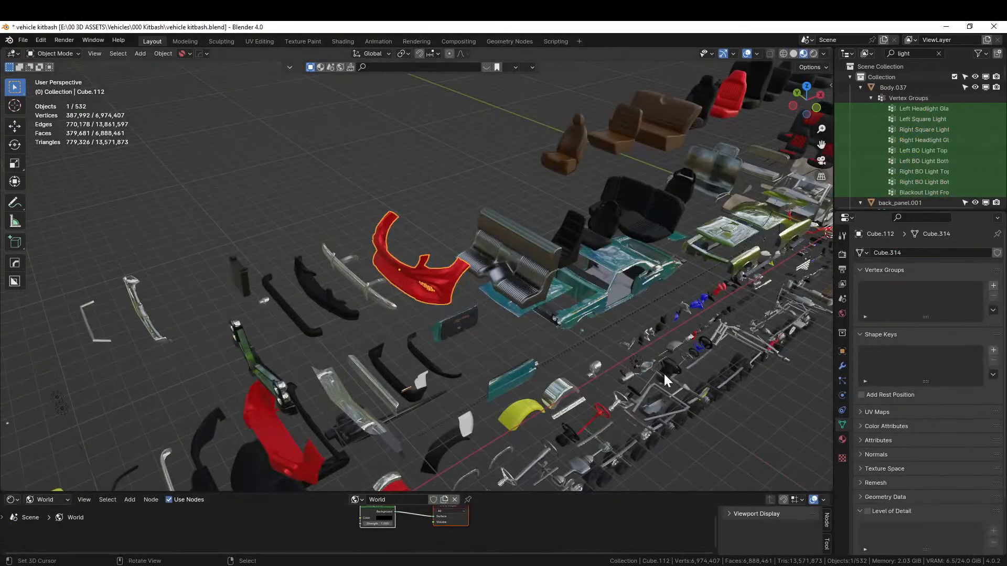
middle_click_drag(663, 373, 372, 104)
scroll(377, 157, "up", 3)
middle_click_drag(333, 235, 717, 276)
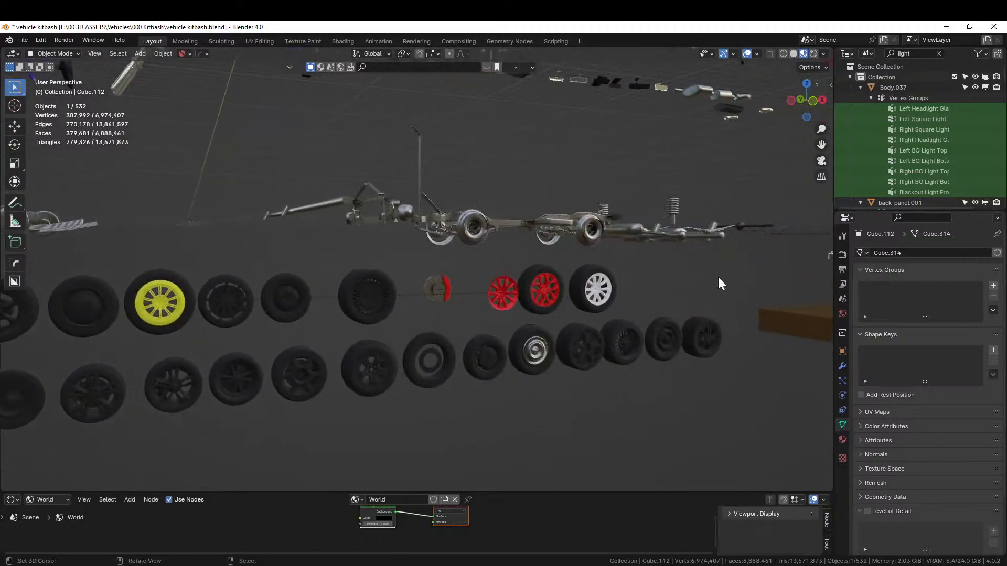
scroll(575, 306, "up", 5)
middle_click_drag(665, 329, 458, 304, "shift")
scroll(445, 300, "up", 5)
middle_click_drag(368, 313, 403, 322, "shift")
Copy the black Wheel Rear Left object between the chrome-hub wheel and the wire-spoke wheel.
left_click(390, 328)
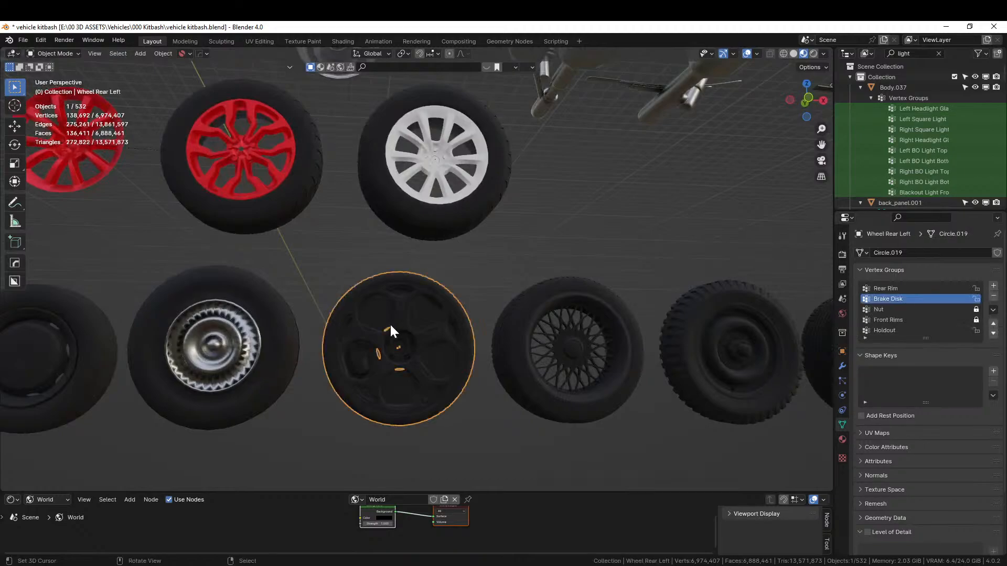
key("g")
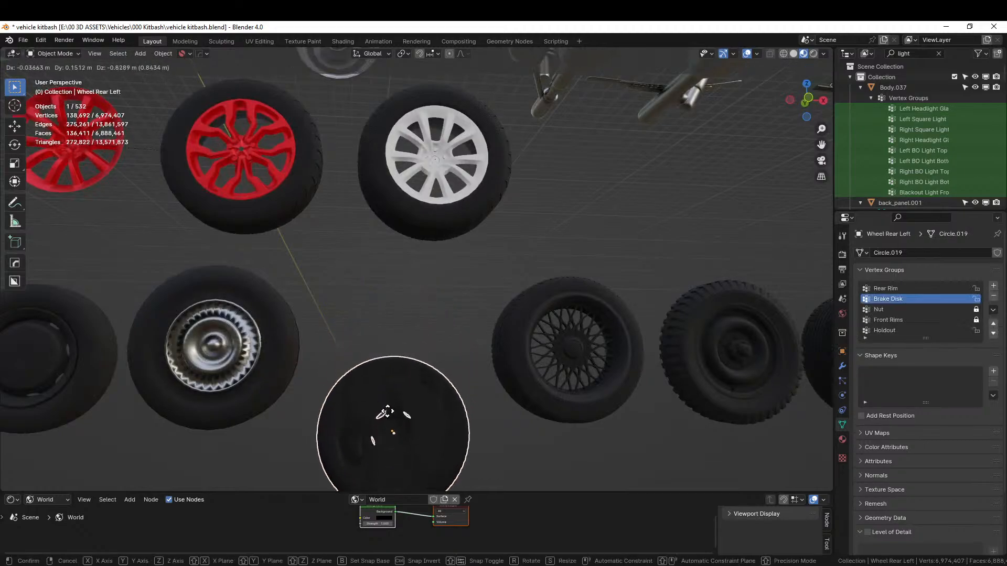
key("Escape")
right_click(397, 401)
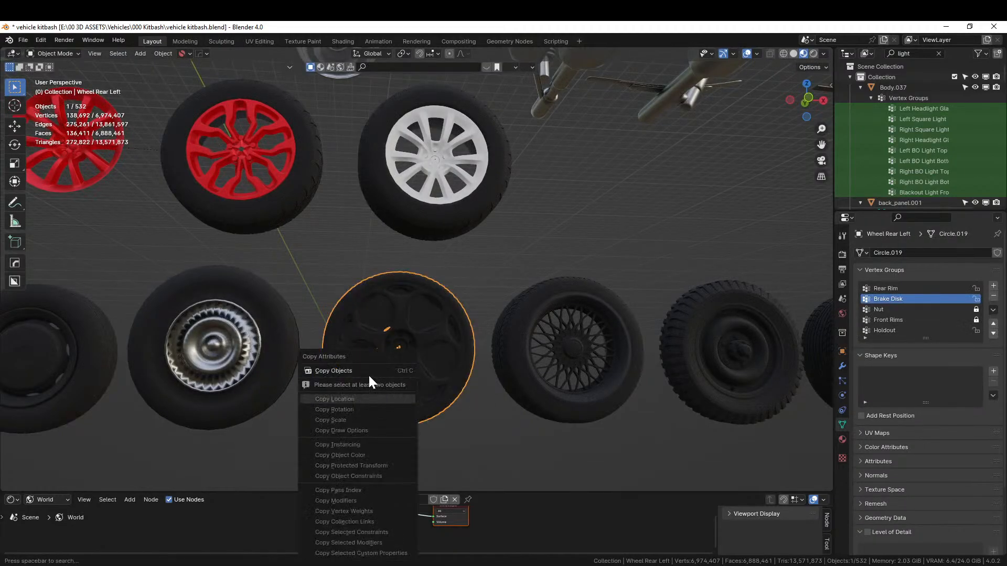
left_click(353, 381)
Paste the copied wheel into the Cyber Pickup Porsche file, clear its location, and rotate it 90° about the Z axis.
key("alt+Tab")
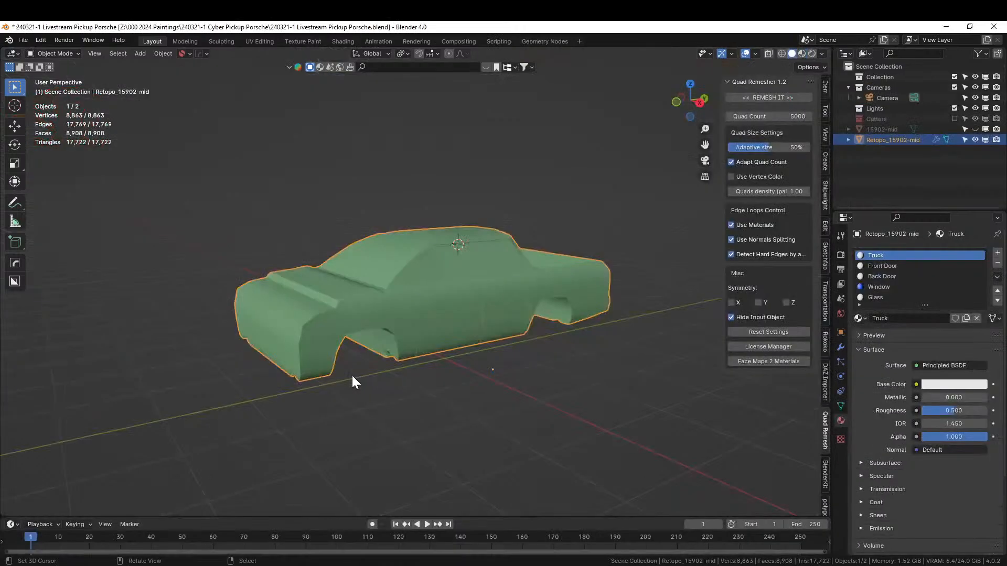
key("ctrl+v")
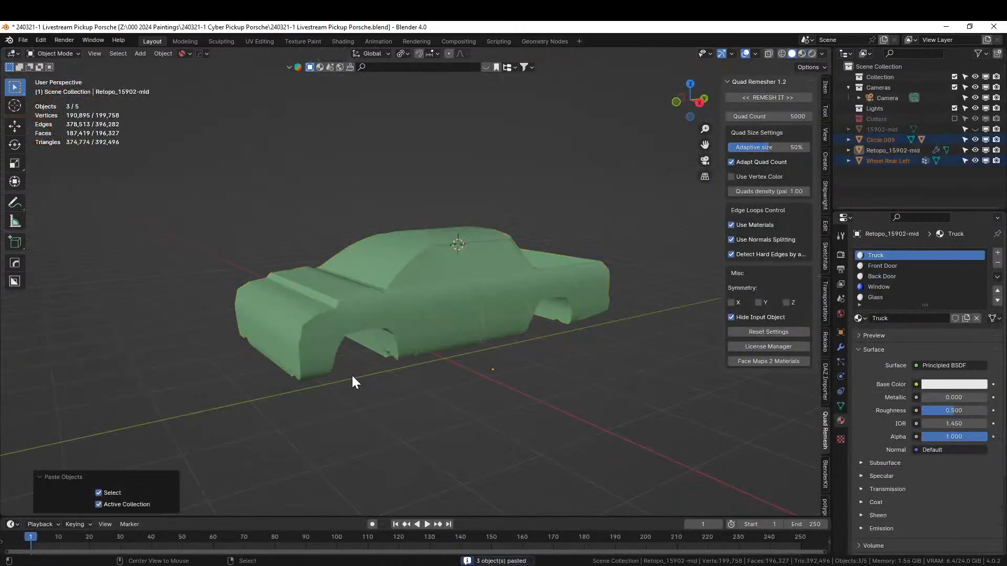
key("alt+g")
type("rz")
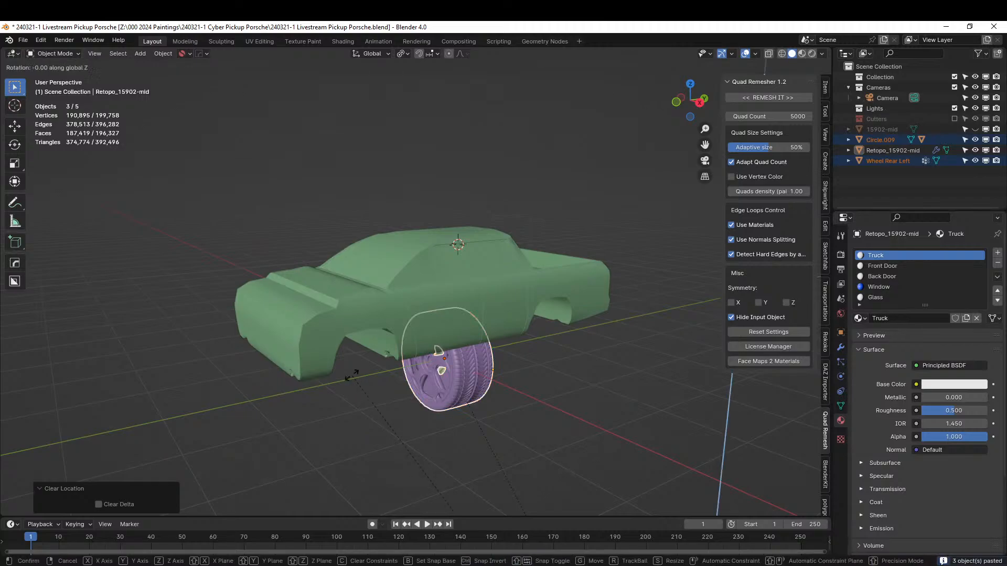
type("90")
key("Return")
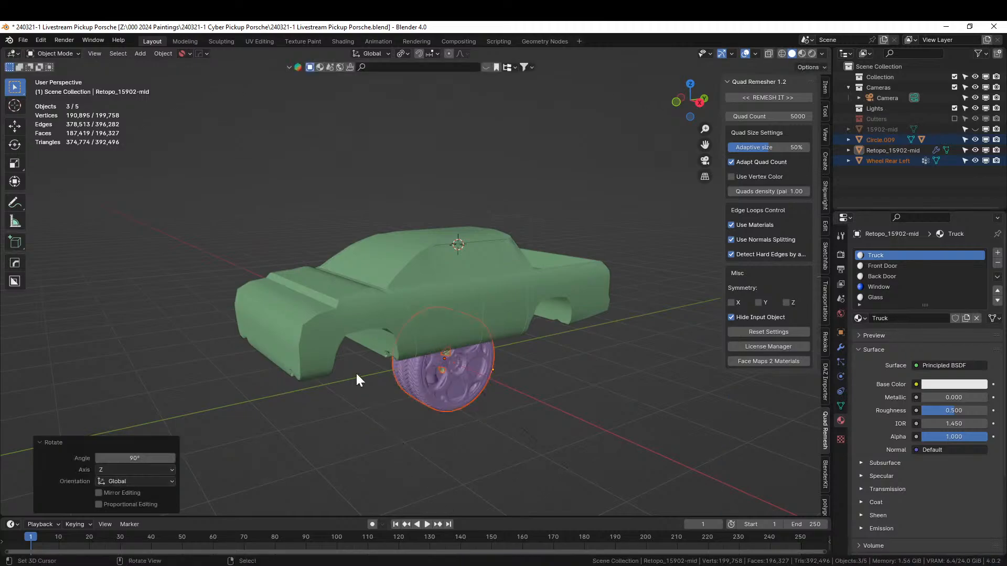
Delete the extra pasted wheel part lying far away from the truck.
scroll(537, 376, "down", 5)
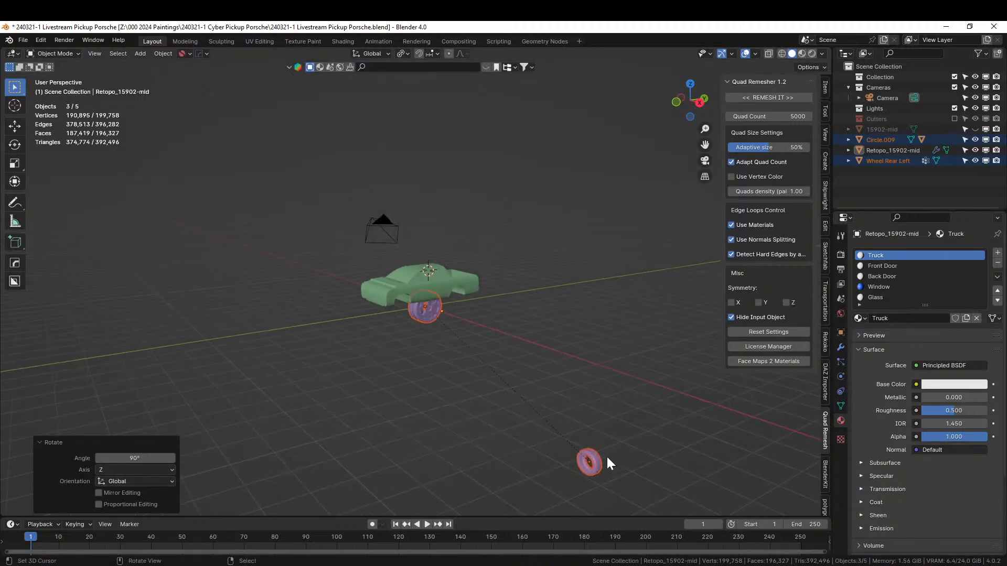
left_click(594, 457)
key("Delete")
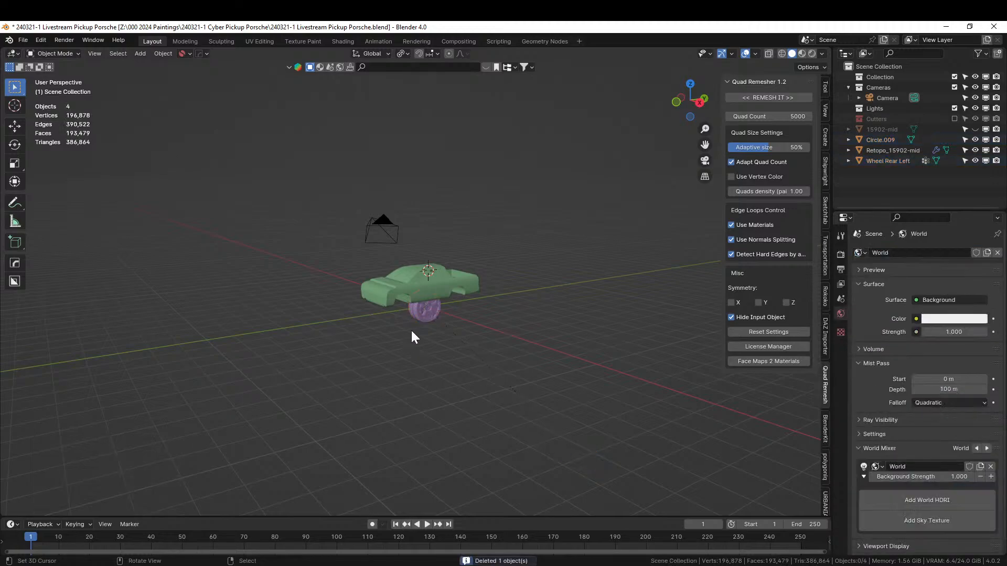
Select the imported wheel and compare its size with the wheel arches in the right orthographic view.
left_click(433, 312)
key("KP_Decimal")
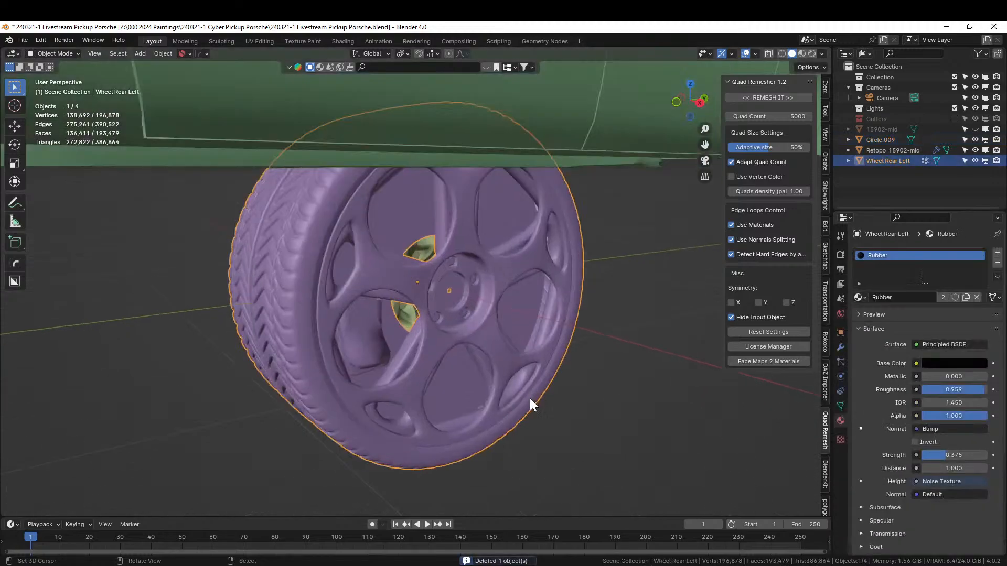
key("KP_1")
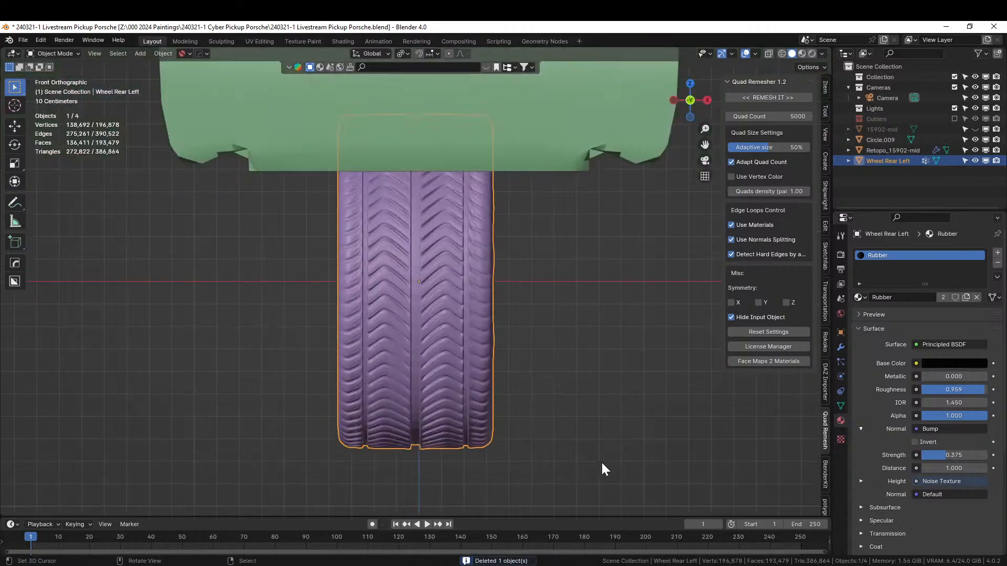
key("KP_3")
scroll(602, 469, "down", 4)
key("s")
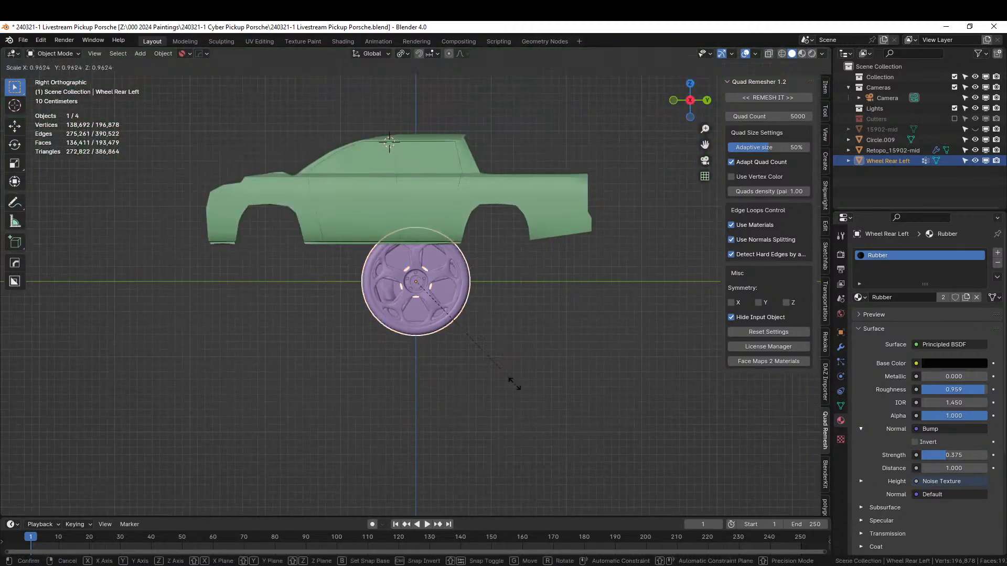
right_click(473, 349)
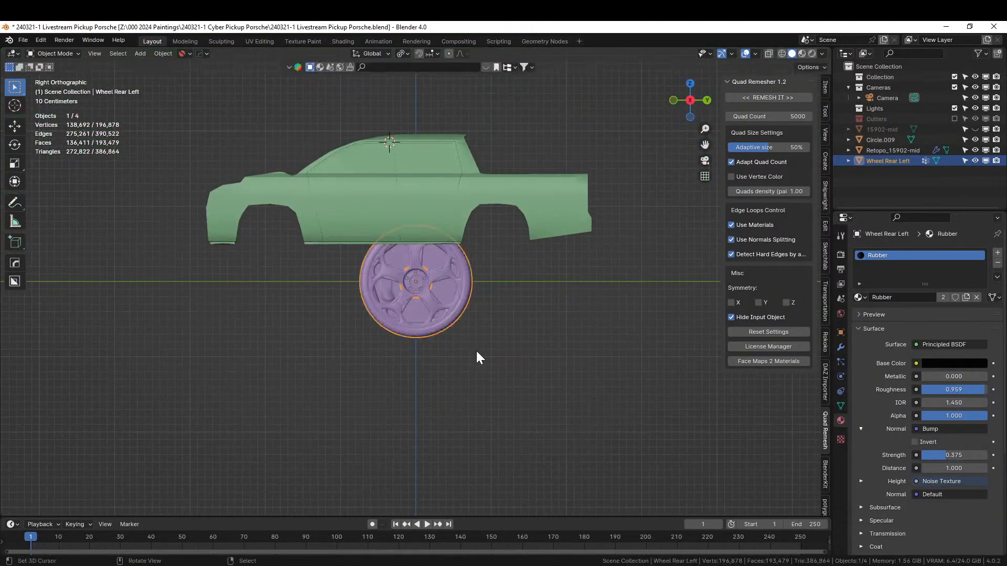
key("s")
key("g")
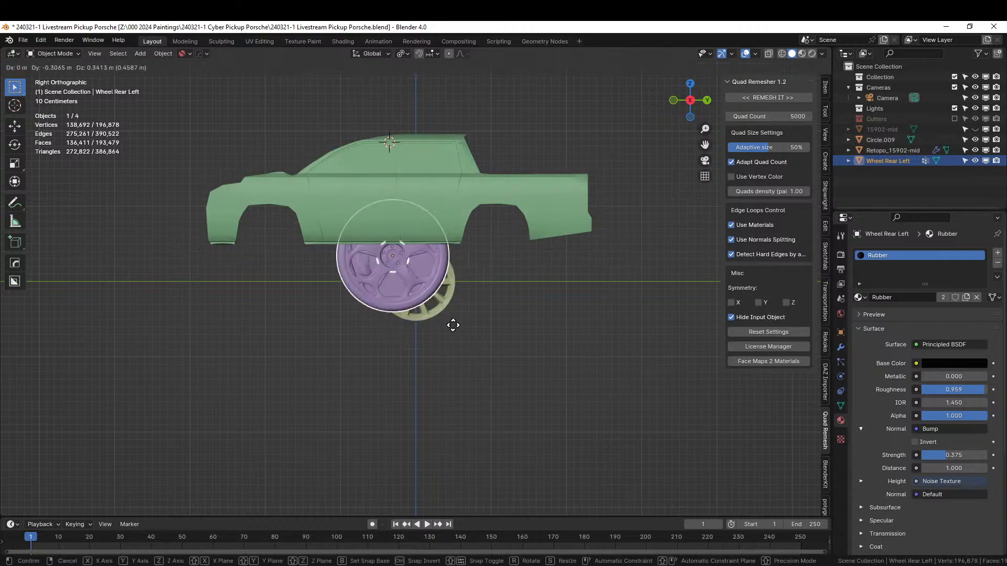
right_click(356, 343)
Join the separate chrome inner rim with the rubber wheel into a single object.
scroll(444, 363, "up", 1)
middle_click_drag(445, 363, 568, 330)
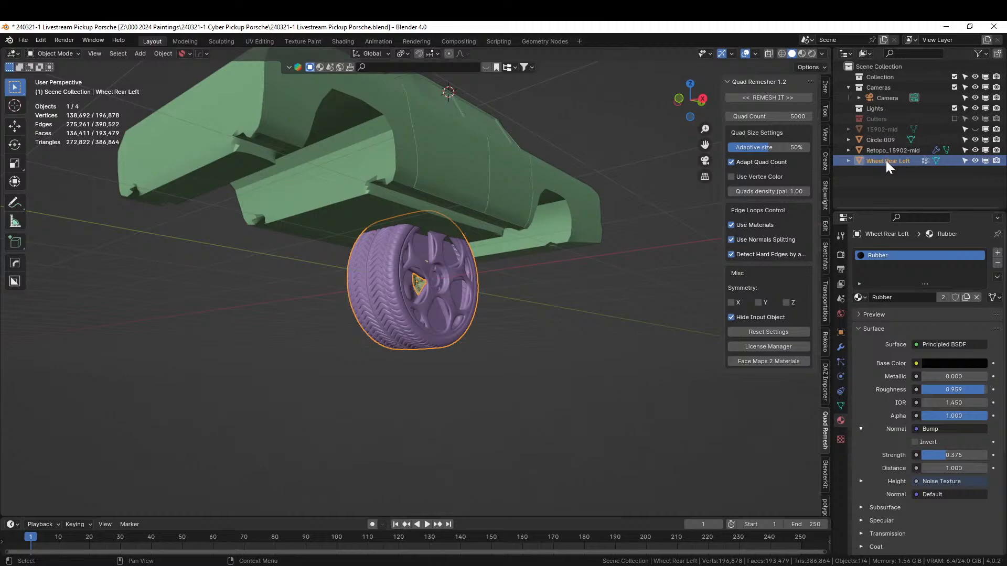
left_click(870, 142)
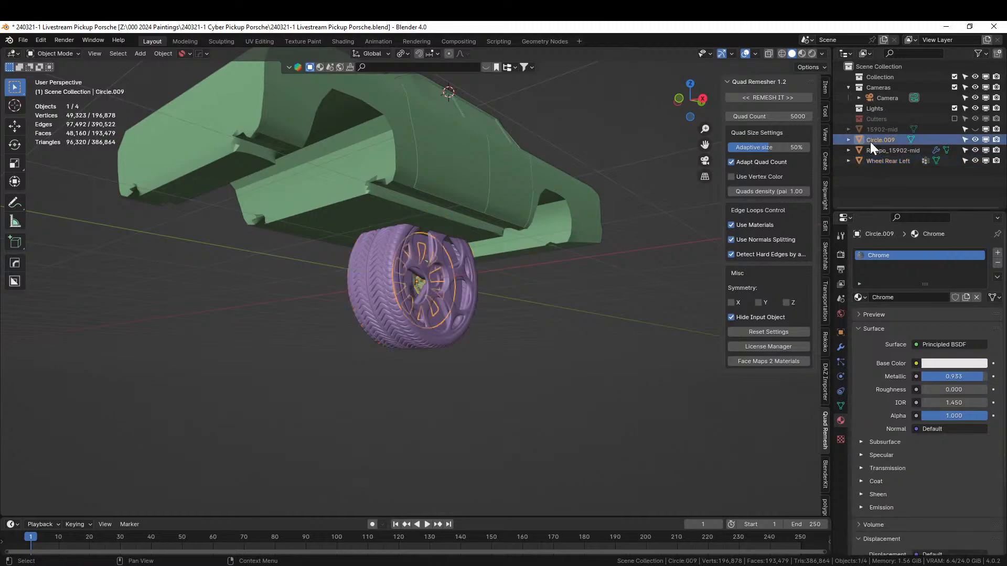
middle_click_drag(682, 220, 600, 332)
scroll(600, 333, "up", 3)
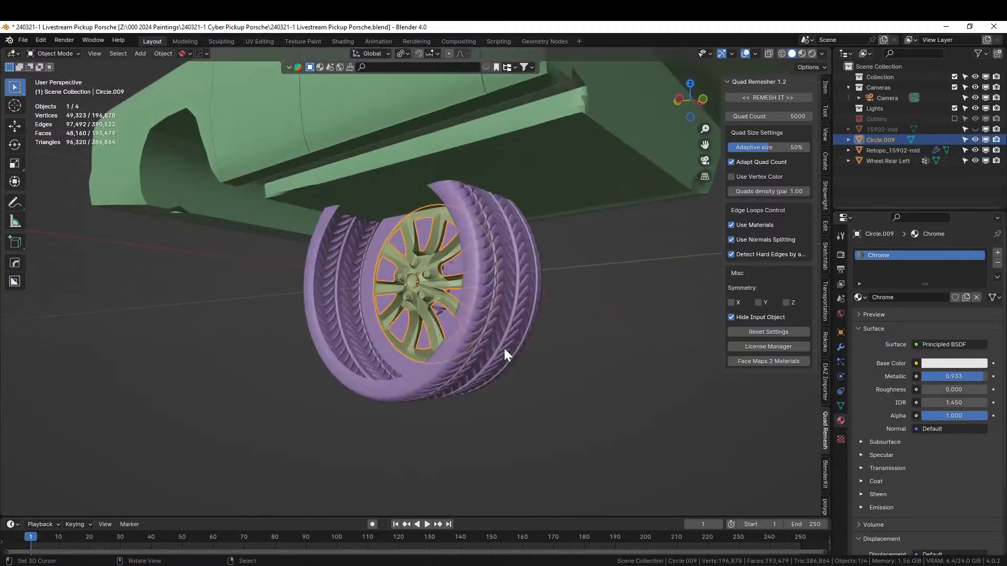
left_click(471, 292, "shift")
key("ctrl+j")
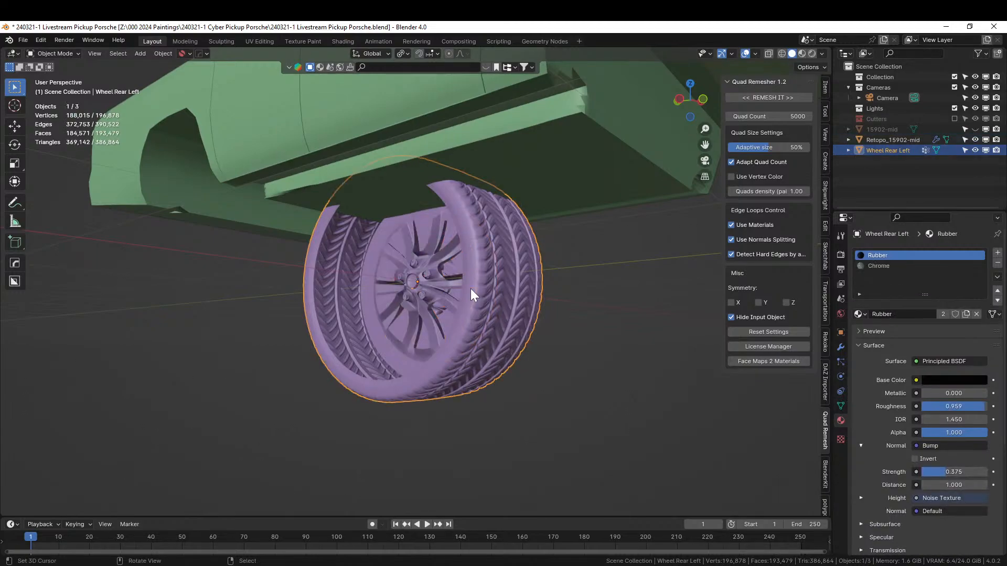
Scale the joined wheel down to about half its size and move it into the front wheel arch in the right orthographic view.
middle_click_drag(546, 312, 347, 357)
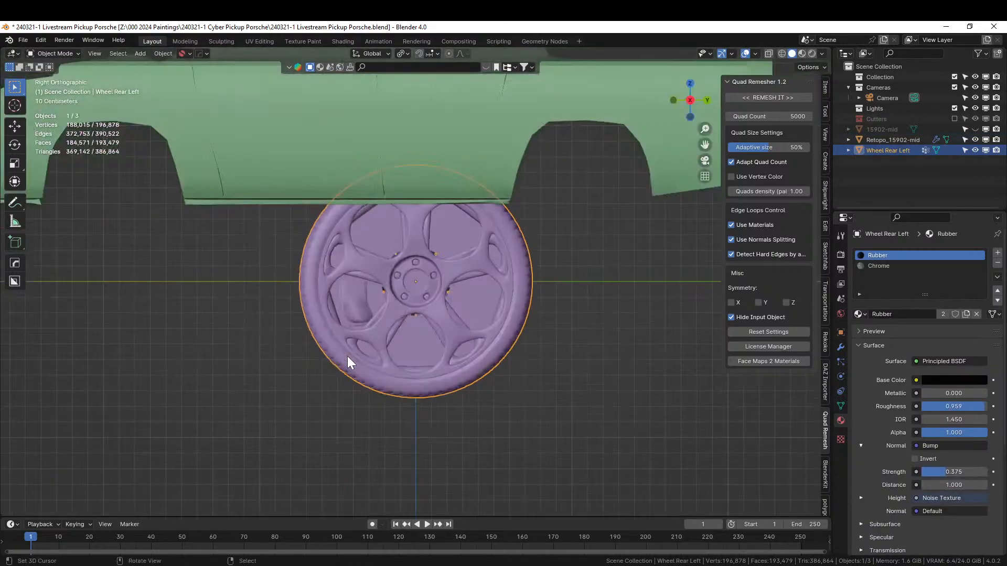
scroll(347, 357, "down", 2)
key("s")
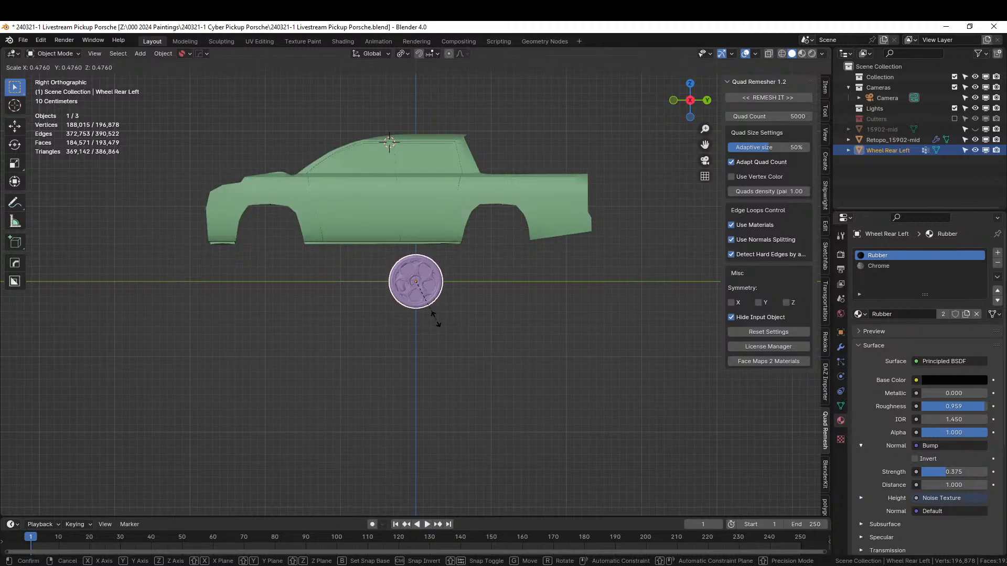
left_click(433, 314)
key("g")
left_click(307, 274)
Enlarge the front wheel by a factor of 1.096 and nudge it along Y to centre it in the arch.
key("s")
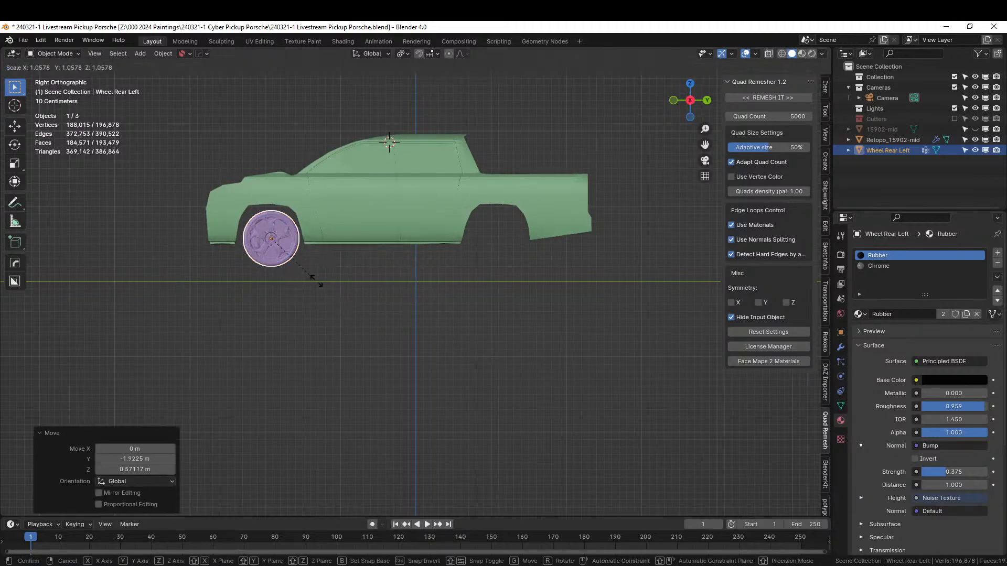
left_click(313, 284)
key("g")
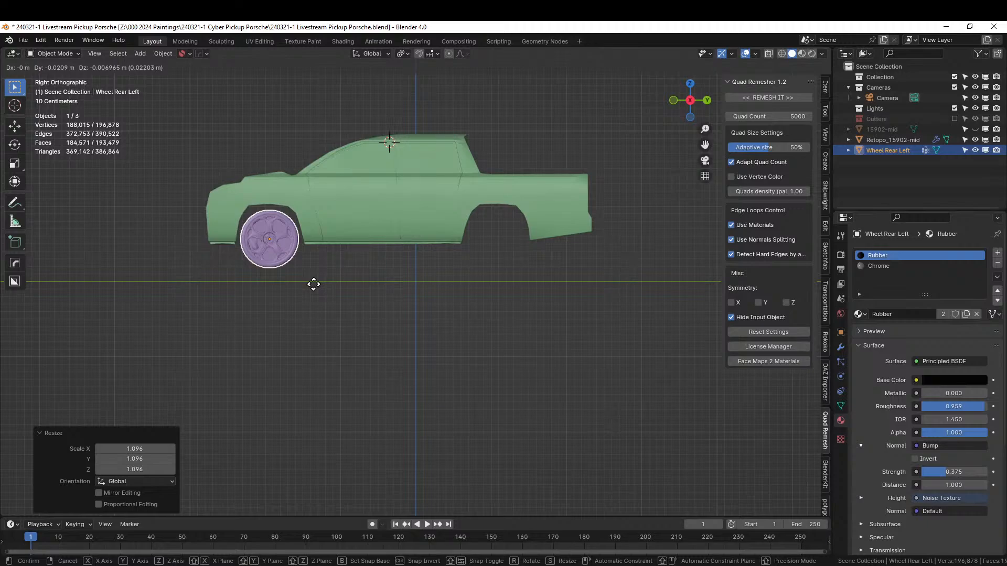
left_click(313, 284)
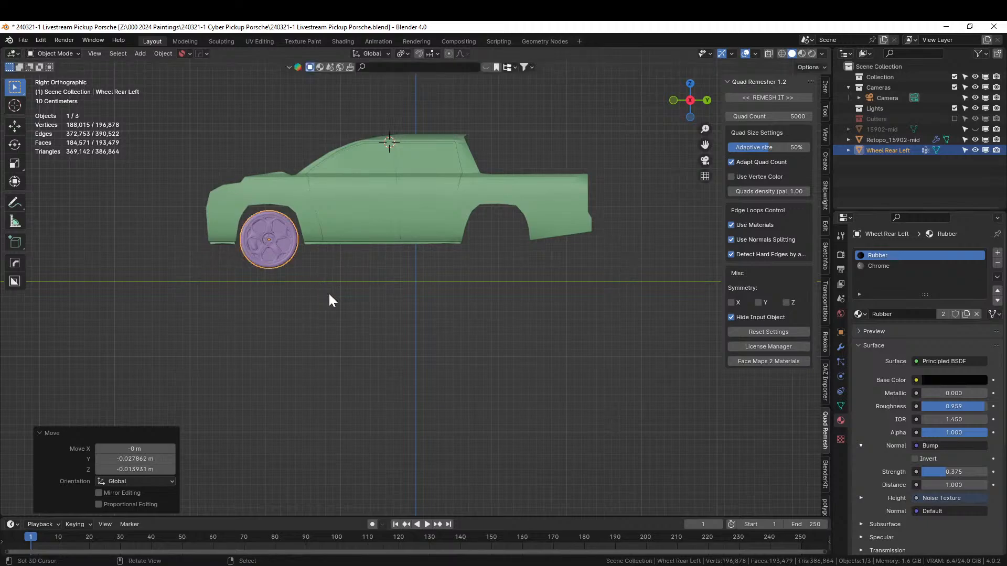
scroll(330, 300, "up", 3)
middle_click_drag(275, 292, 324, 358, "shift")
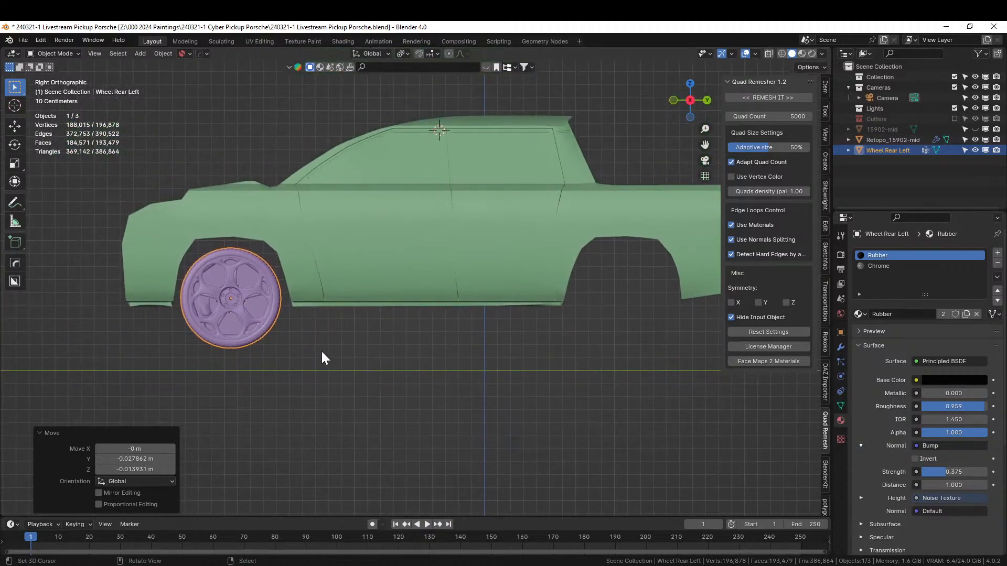
key("g")
key("y")
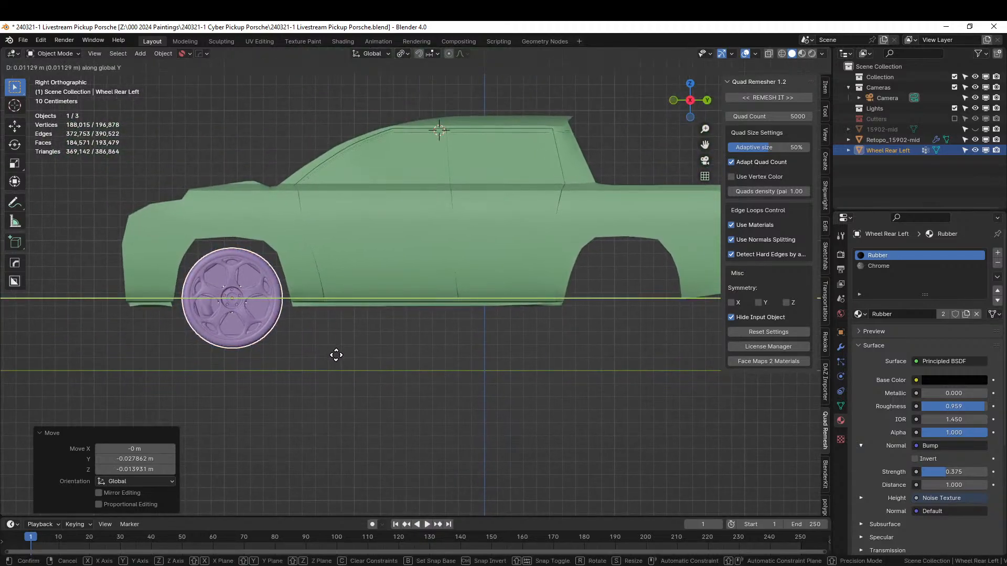
left_click(331, 358)
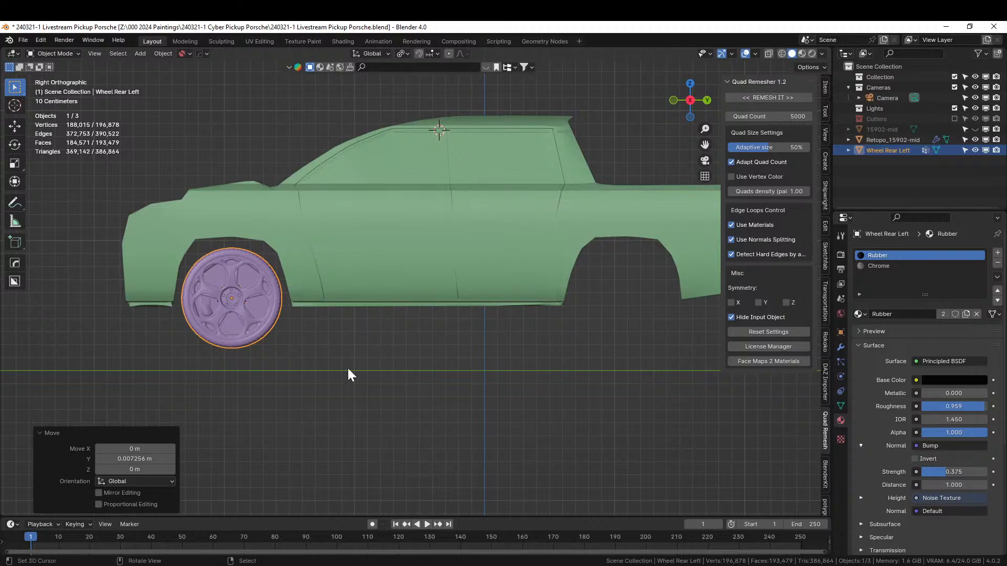
Move the front wheel outward along X by about 0.97 m in total, flush with the side of the body.
scroll(372, 389, "down", 2)
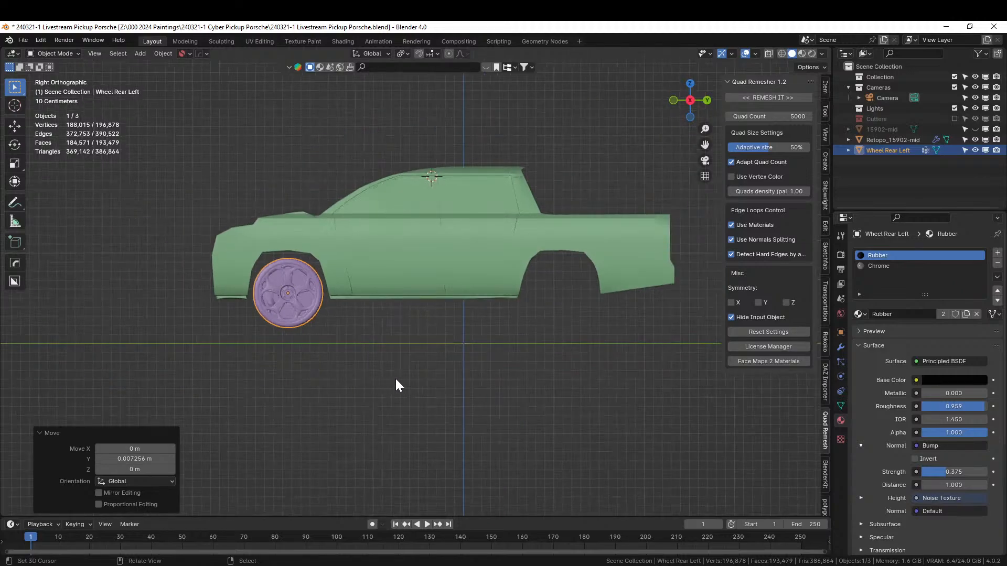
middle_click_drag(396, 386, 502, 407)
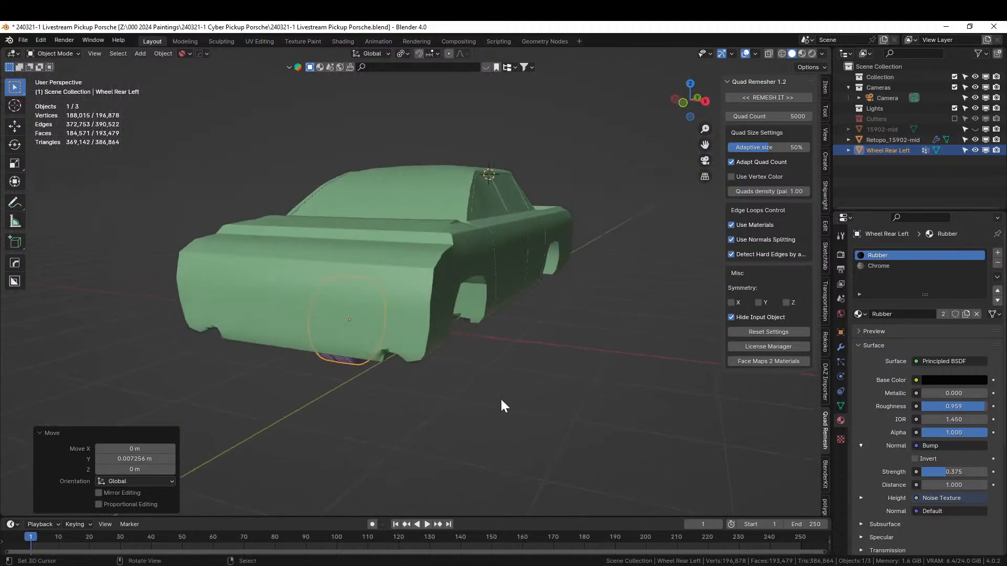
key("g")
key("x")
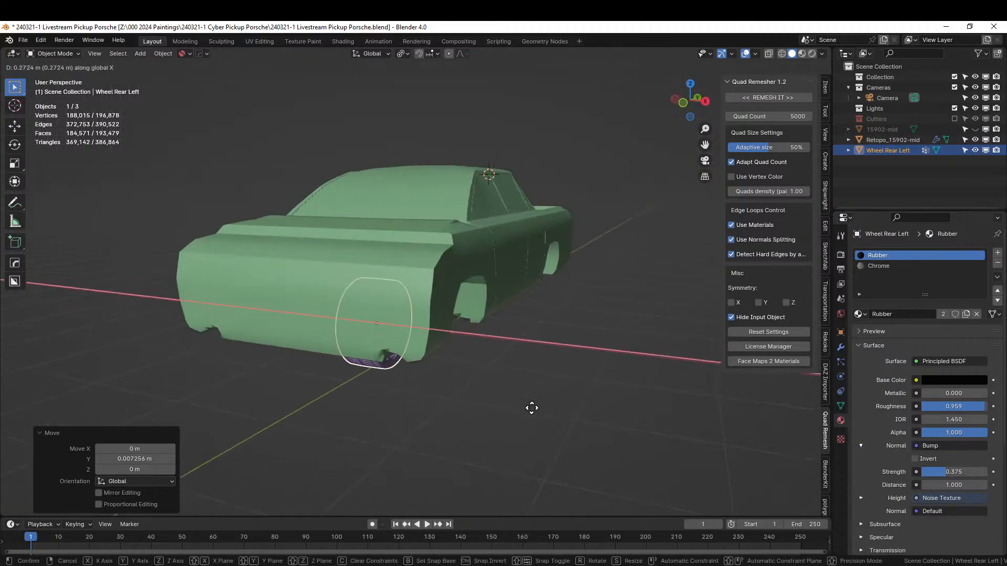
left_click(597, 426)
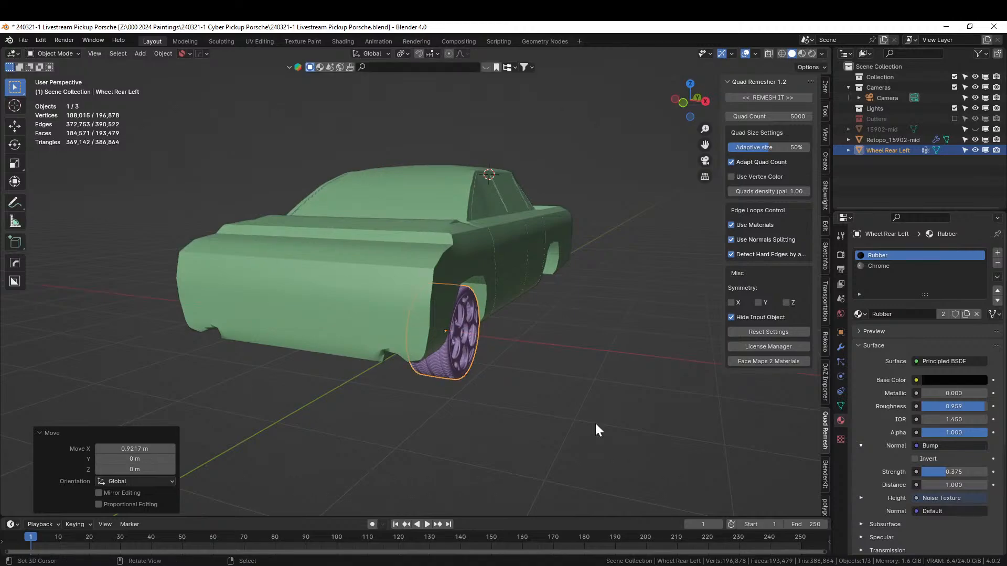
key("KP_1")
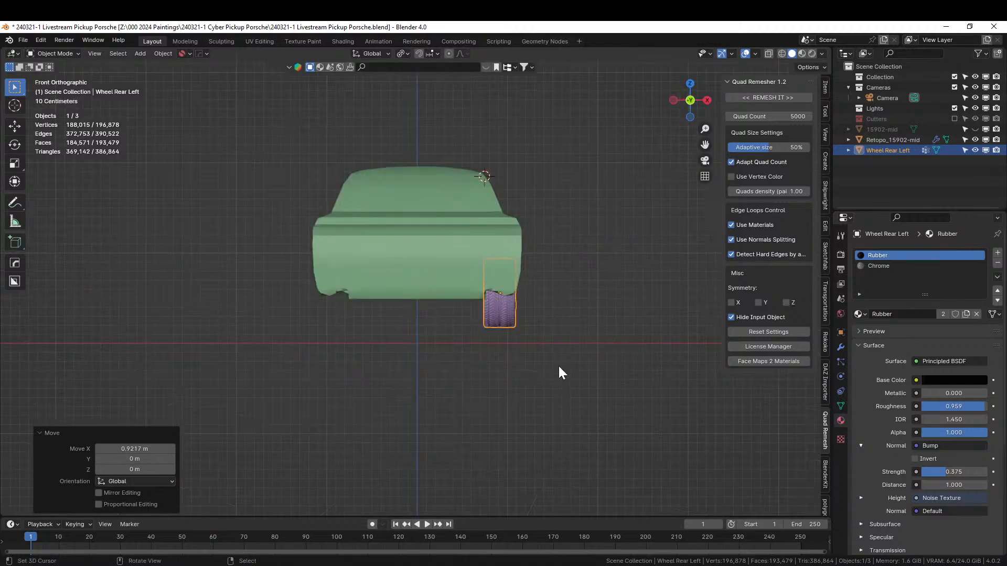
key("g")
key("x")
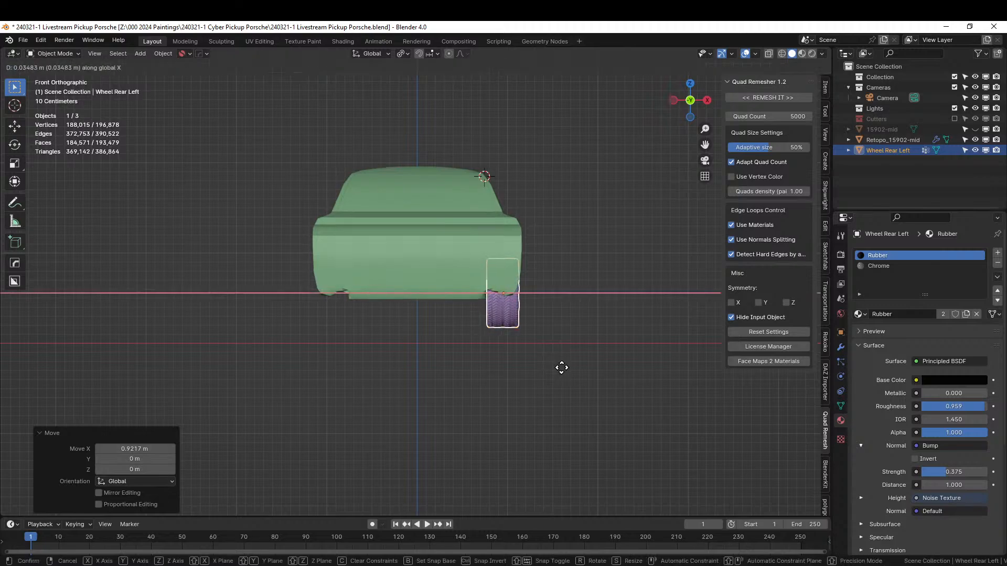
left_click(562, 368)
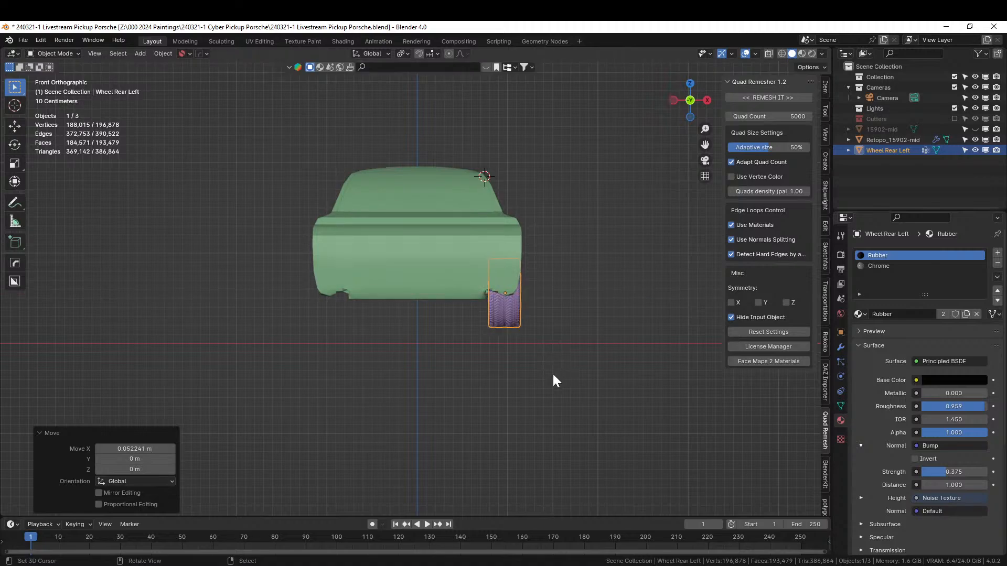
Mirror the front wheel across the X axis using the truck body as the mirror reference.
middle_click_drag(553, 372, 500, 402)
left_click(359, 313, "shift")
key("alt+x")
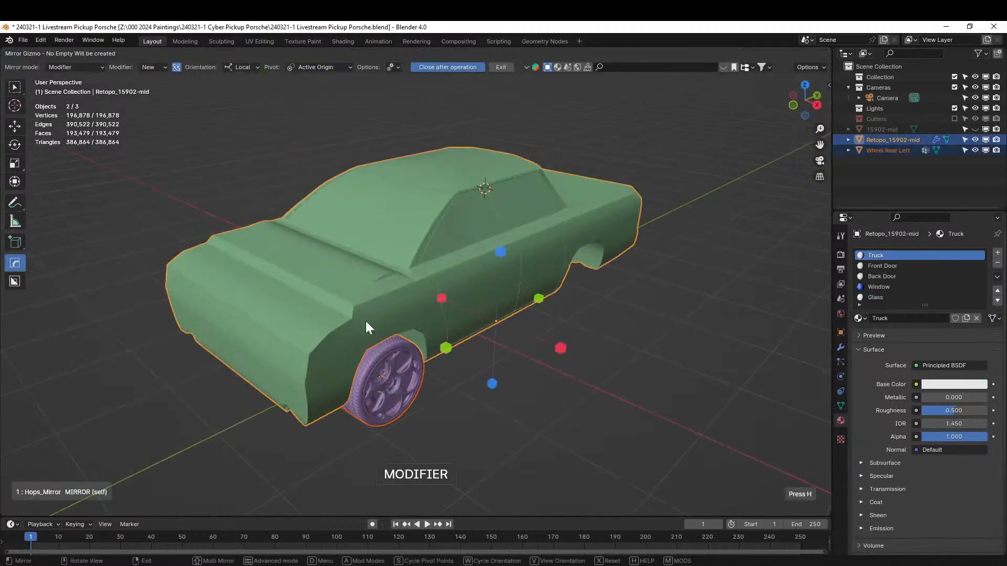
left_click(560, 348)
middle_click_drag(560, 348, 488, 337)
Create a linked duplicate of the mirrored front wheels 3.0175 m along Y in the rear wheel arch, and save the file.
left_click(335, 299)
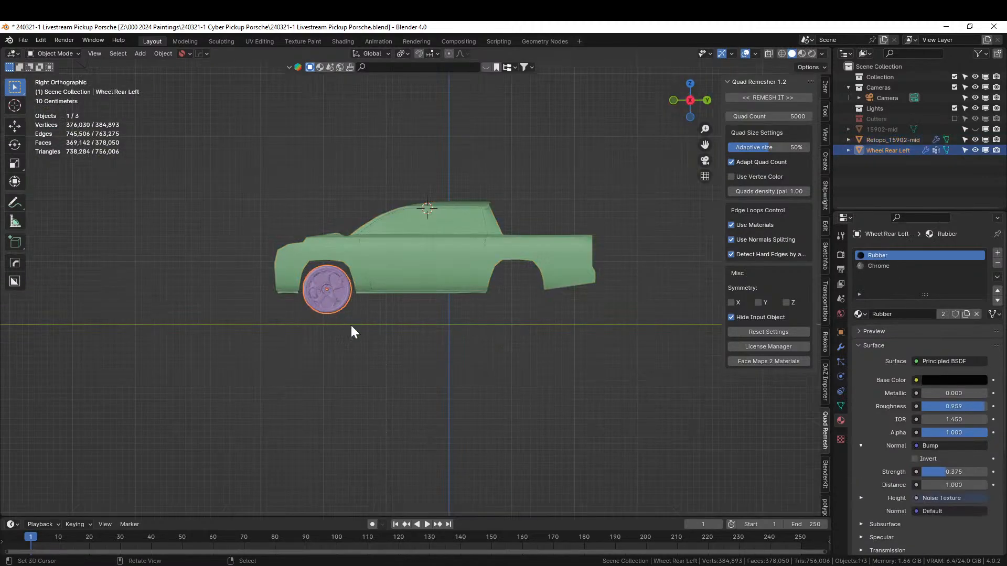
key("alt+d")
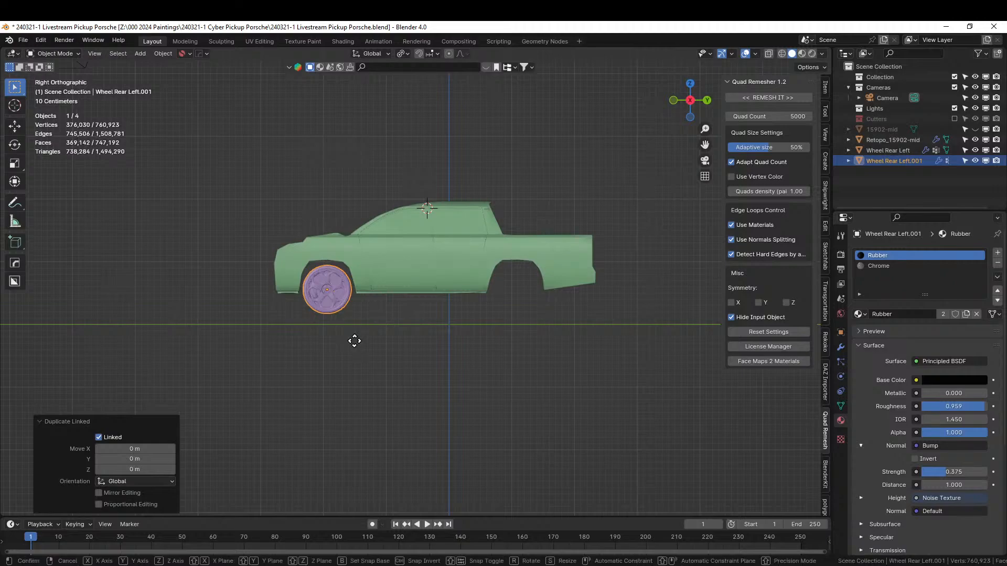
key("y")
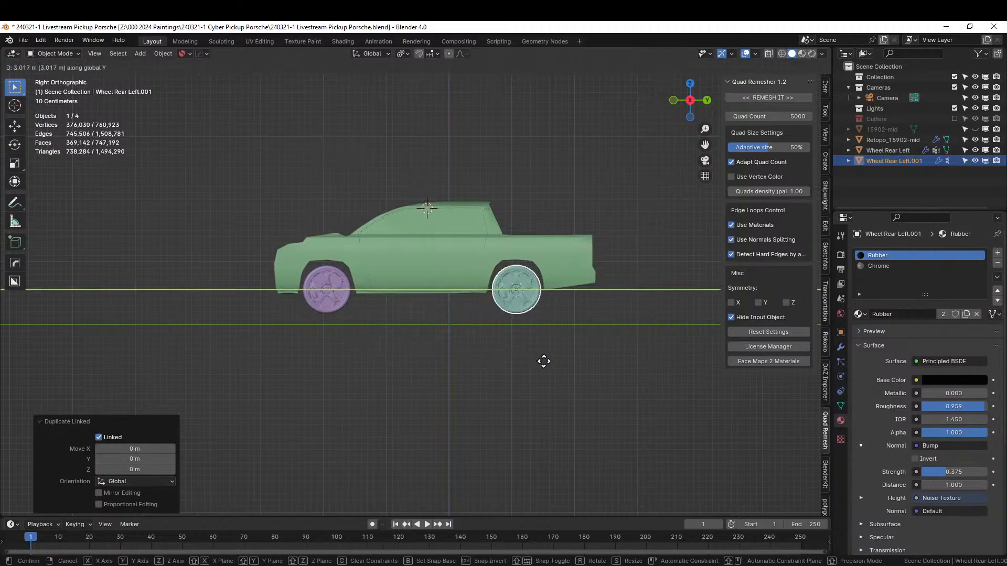
left_click(544, 363)
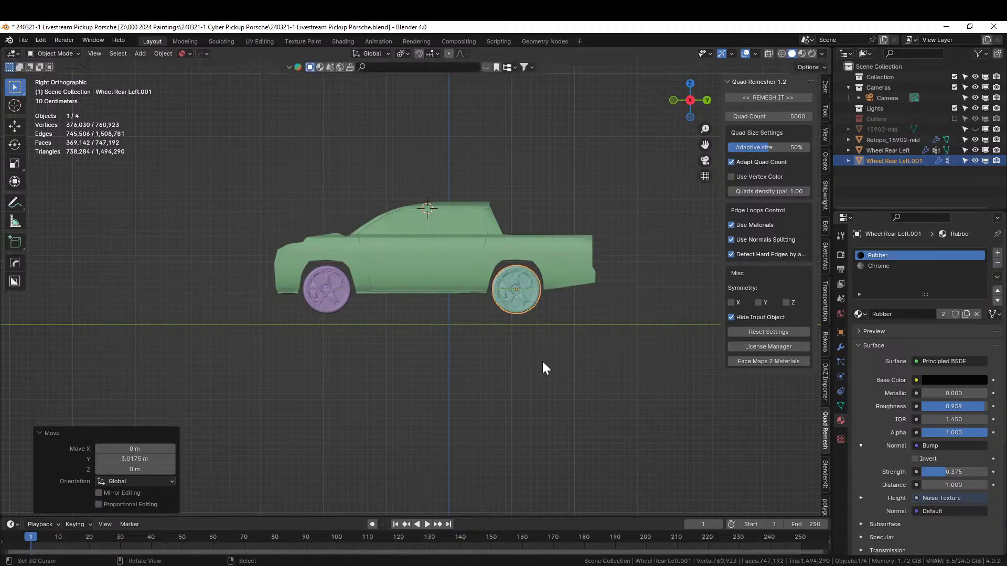
key("ctrl+s")
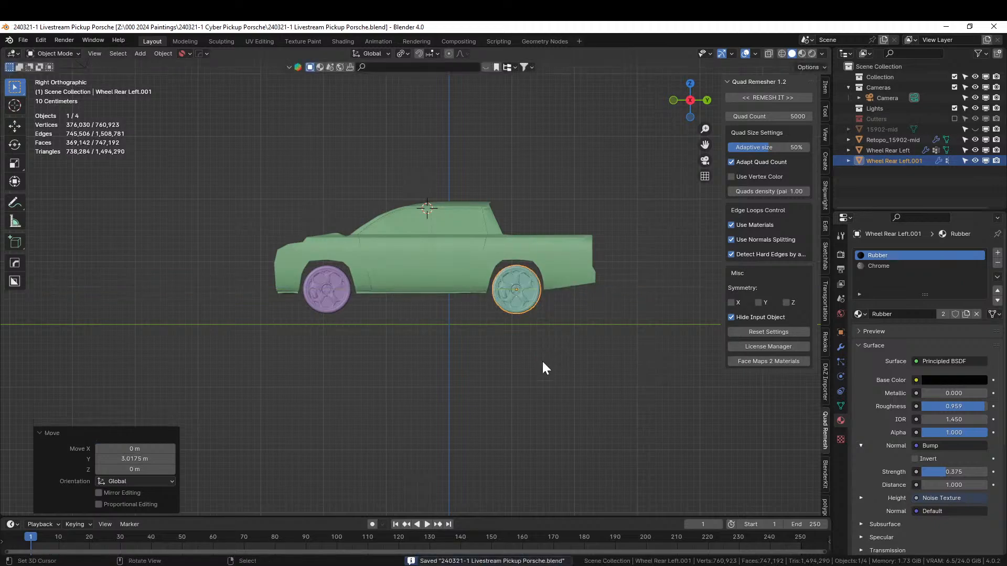
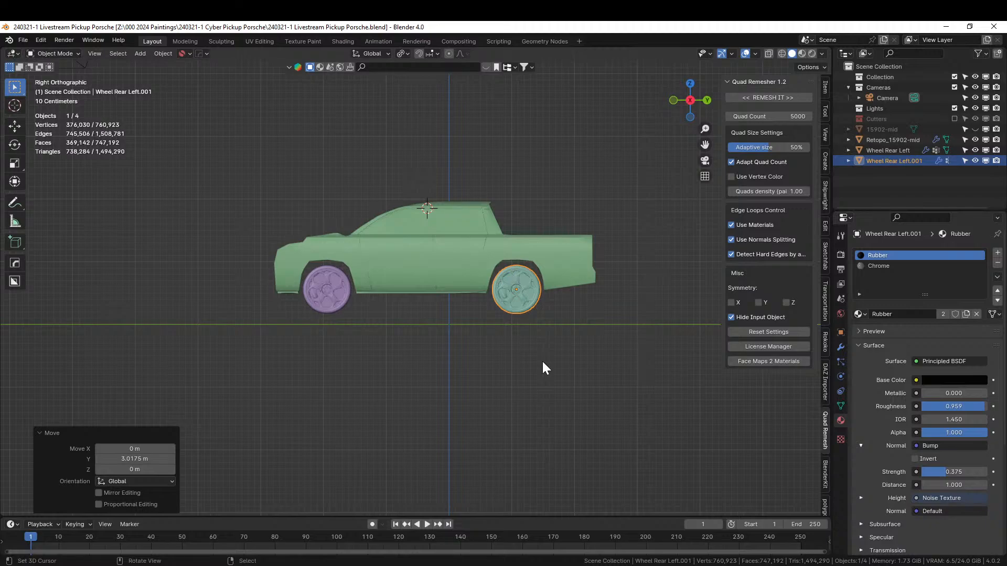
Check the truck's underside, then copy the axle and shock-absorber suspension assembly from the vehicle kitbash file.
middle_click_drag(539, 358, 653, 302)
middle_click_drag(625, 275, 507, 298)
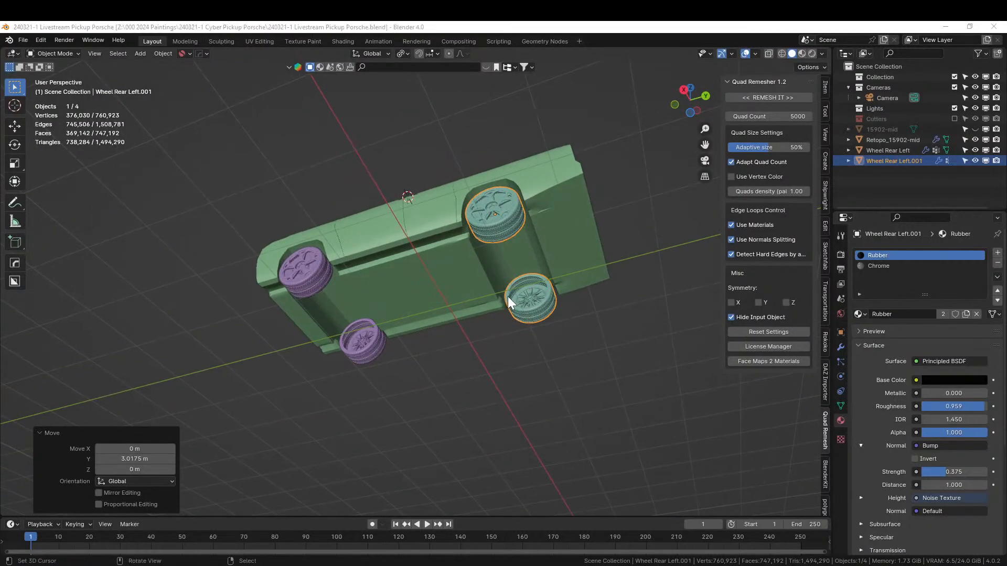
key("alt+Tab")
scroll(546, 344, "down", 4)
middle_click_drag(538, 335, 523, 278)
left_click(517, 296)
key("ctrl+c")
left_click(493, 277)
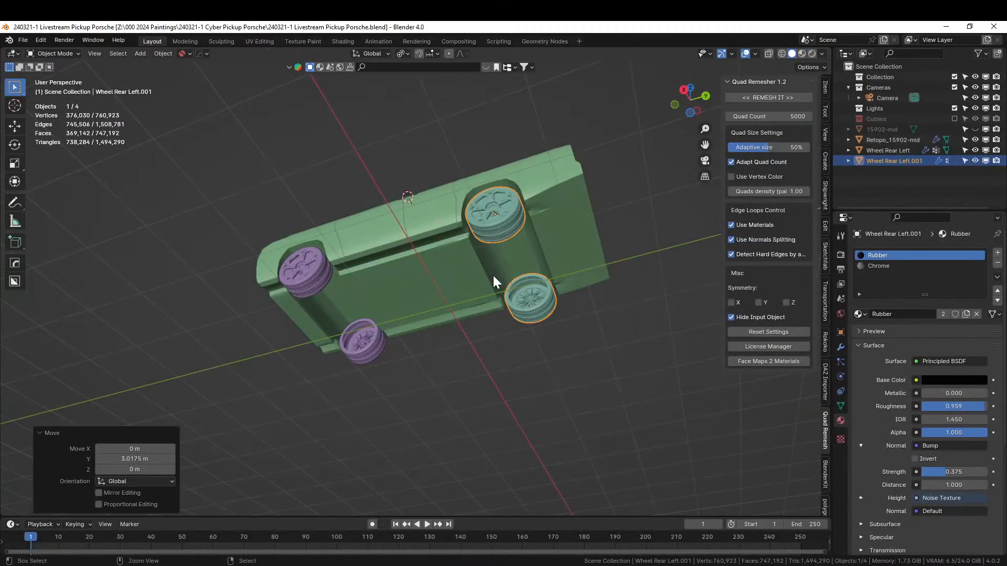
Paste the suspension assembly into the Cyber Pickup Porsche file and clear its location and rotation.
key("ctrl+v")
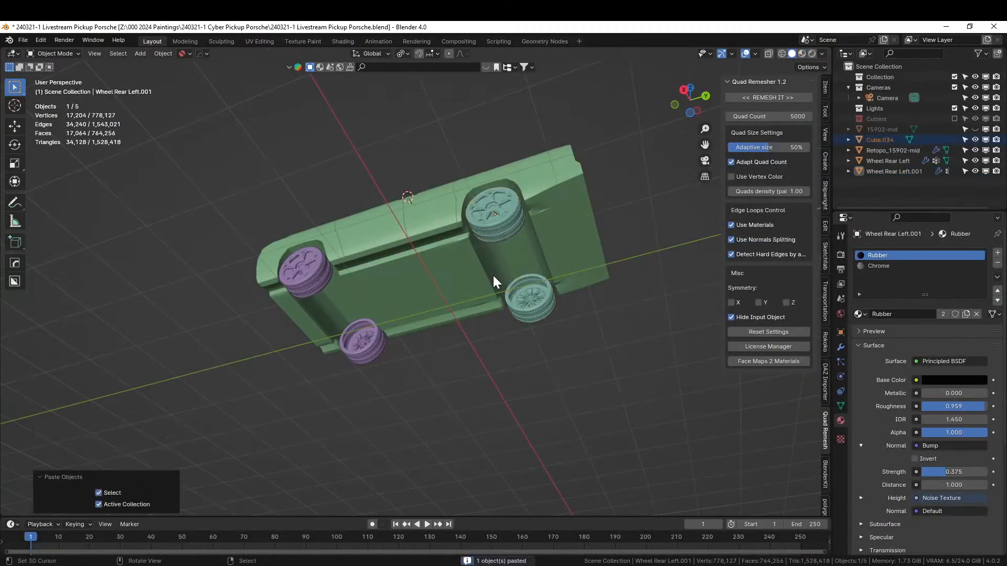
key("alt+g")
middle_click_drag(493, 275, 543, 350)
key("alt+r")
key("KP_7")
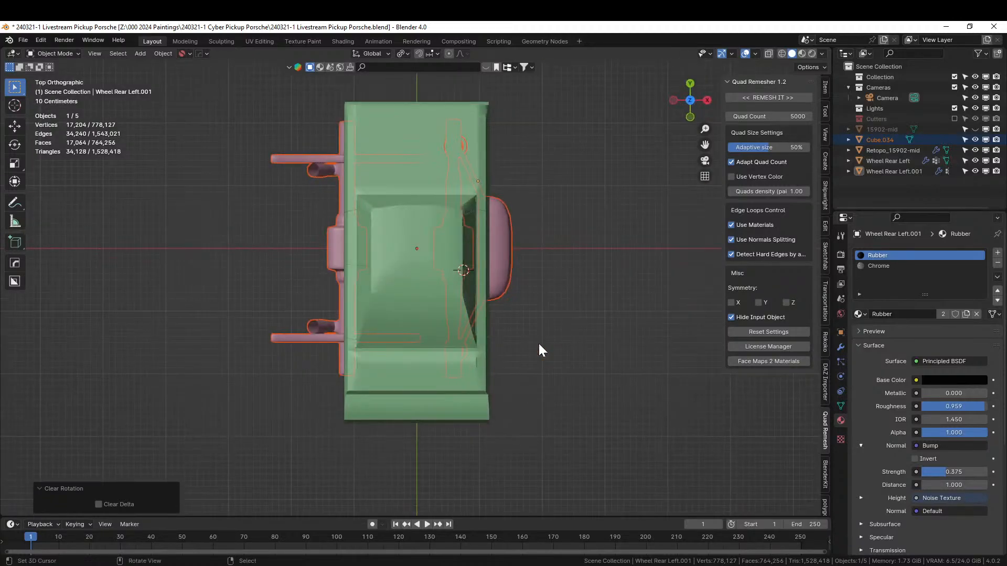
Rotate the suspension assembly by -90° about the Z axis so it lines up with the truck's length.
key("ctrl+z")
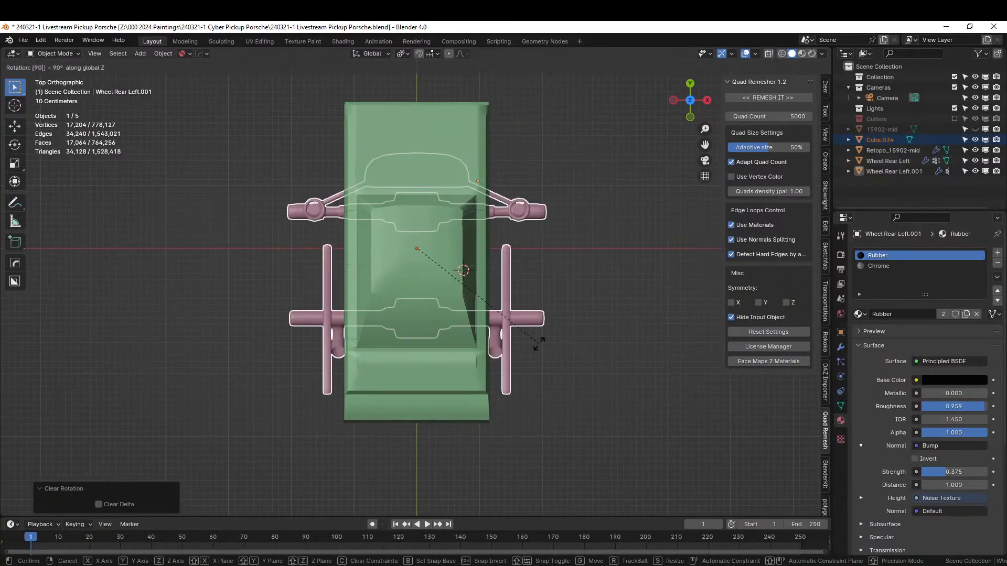
key("ctrl+shift+z")
type("r")
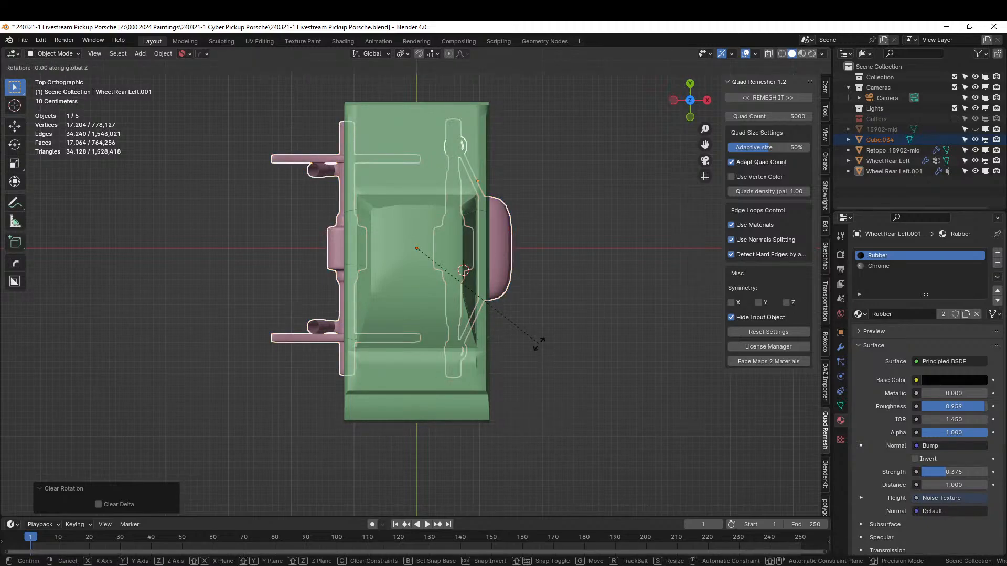
type("-90")
key("Return")
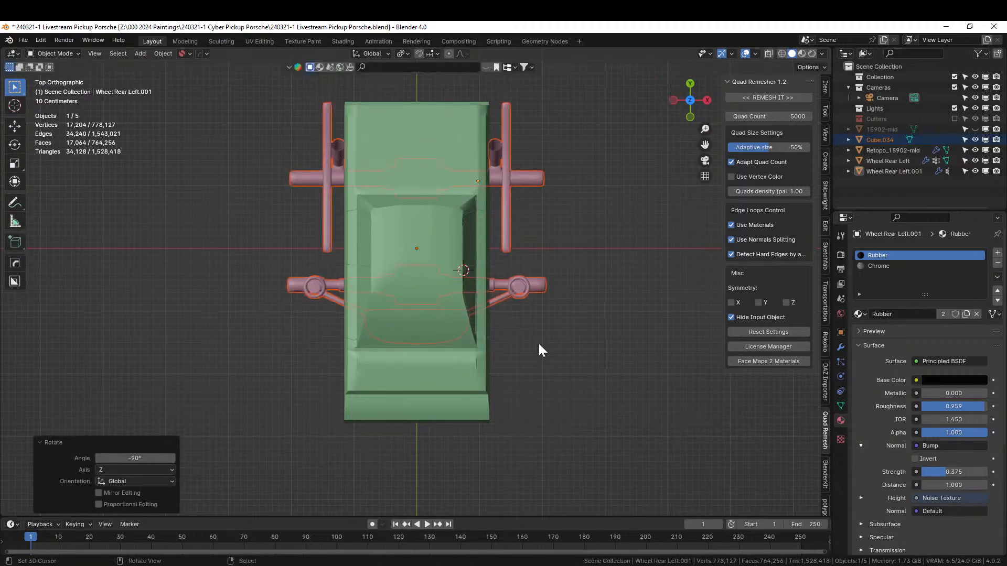
Scale the suspension assembly to 0.598 and move it -1.5965 m in Y and 0.85258 m in Z onto the front wheel hub.
middle_click_drag(600, 382, 572, 320)
key("s")
left_click(509, 347)
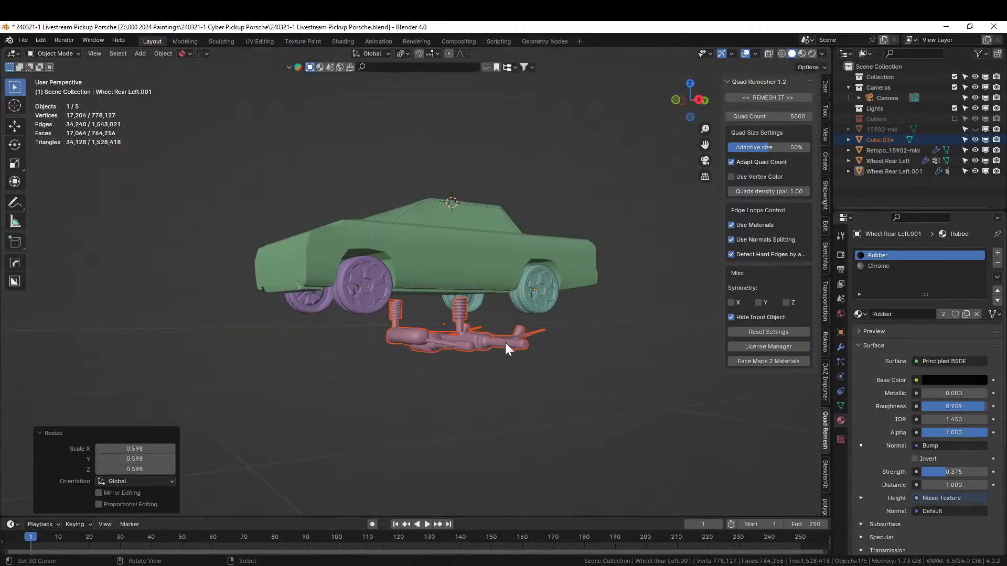
key("KP_3")
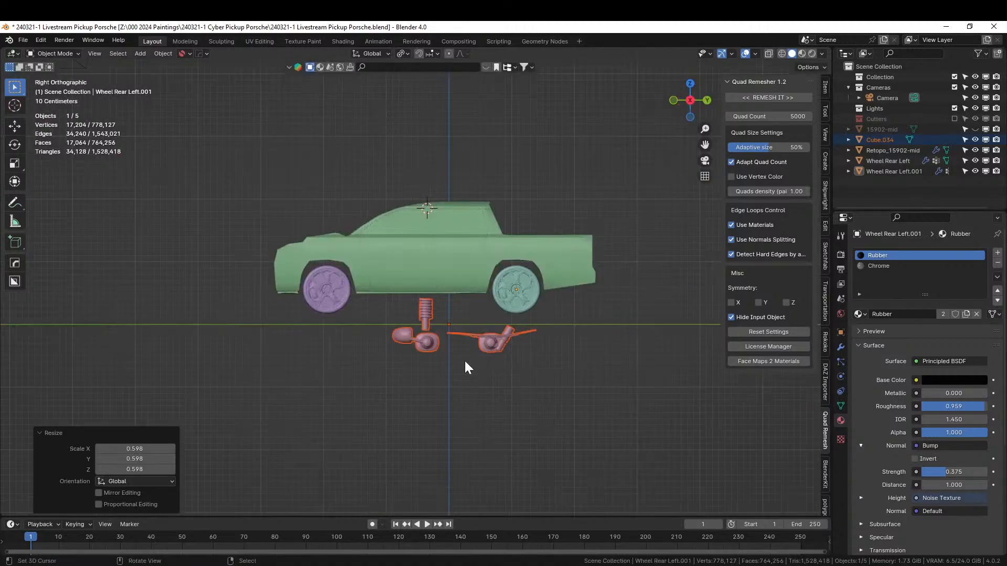
key("g")
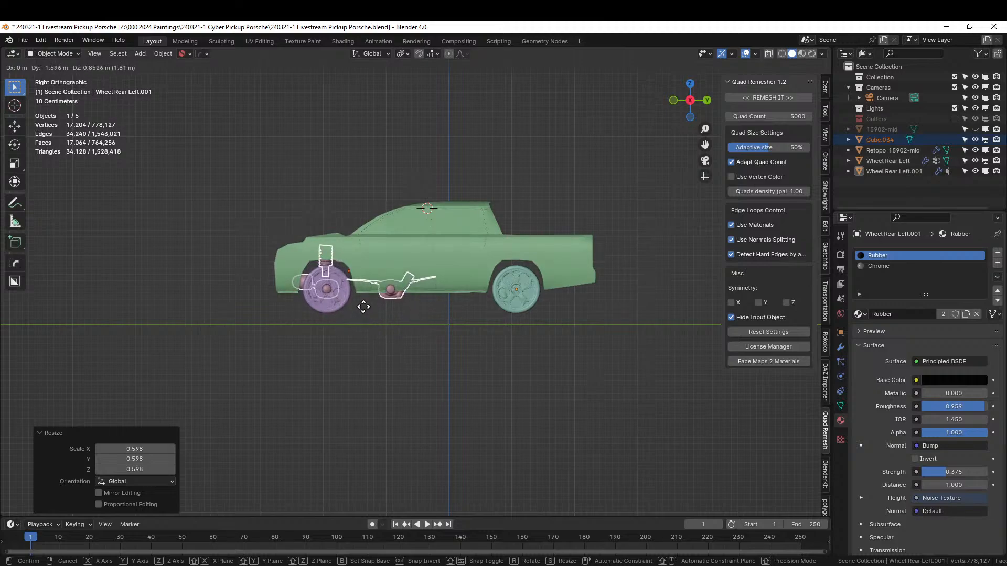
left_click(363, 307)
middle_click_drag(400, 331, 447, 334)
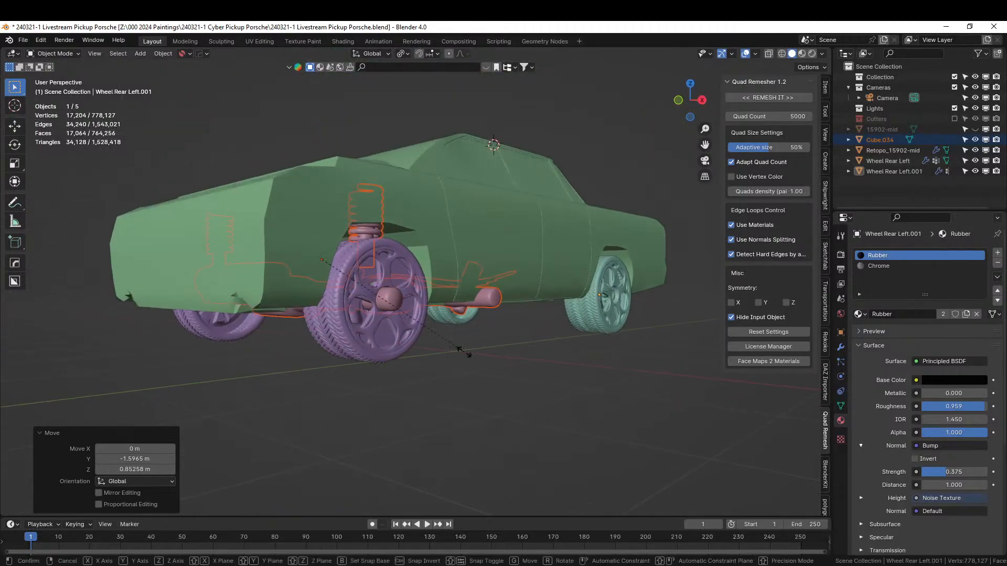
Try scaling down the suspension assembly under the car body, and examine it in isolation.
key("s")
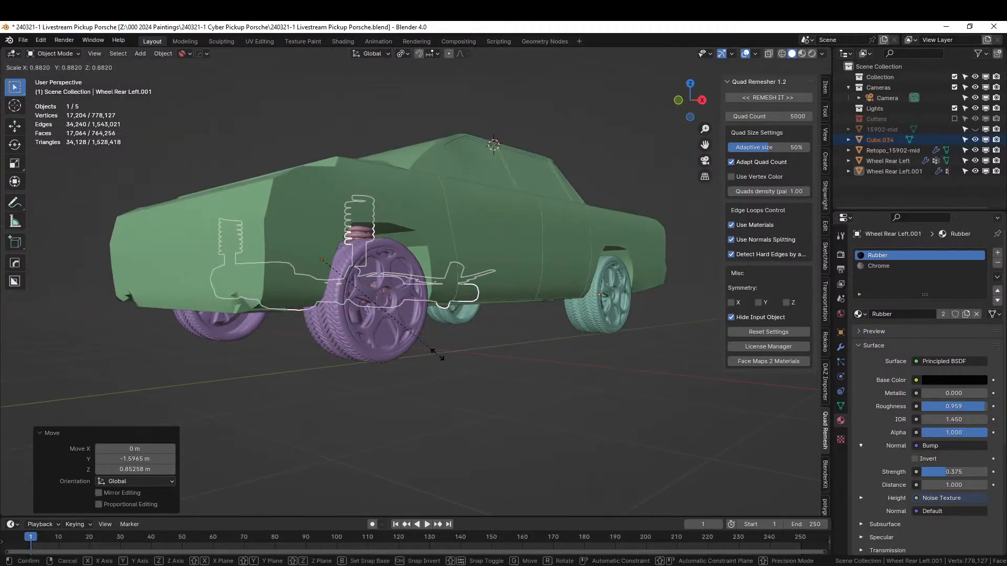
left_click(434, 353)
middle_click_drag(434, 353, 441, 389)
scroll(497, 320, "up", 3)
scroll(445, 383, "up", 3)
key("KP_Divide")
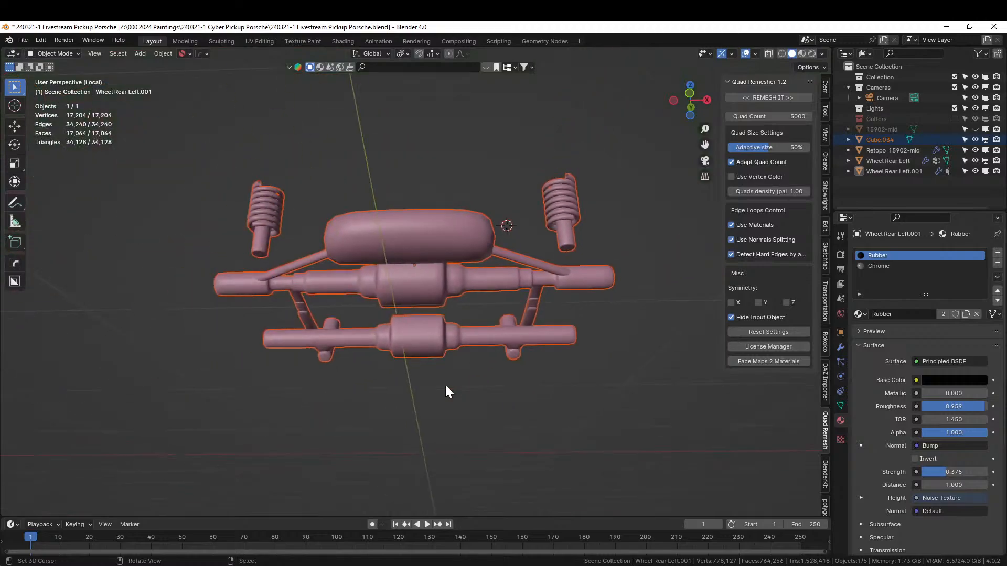
key("KP_Divide")
scroll(603, 368, "down", 5)
Add the purple wheels to the selection and isolate them together with the suspension assembly.
left_click(530, 297)
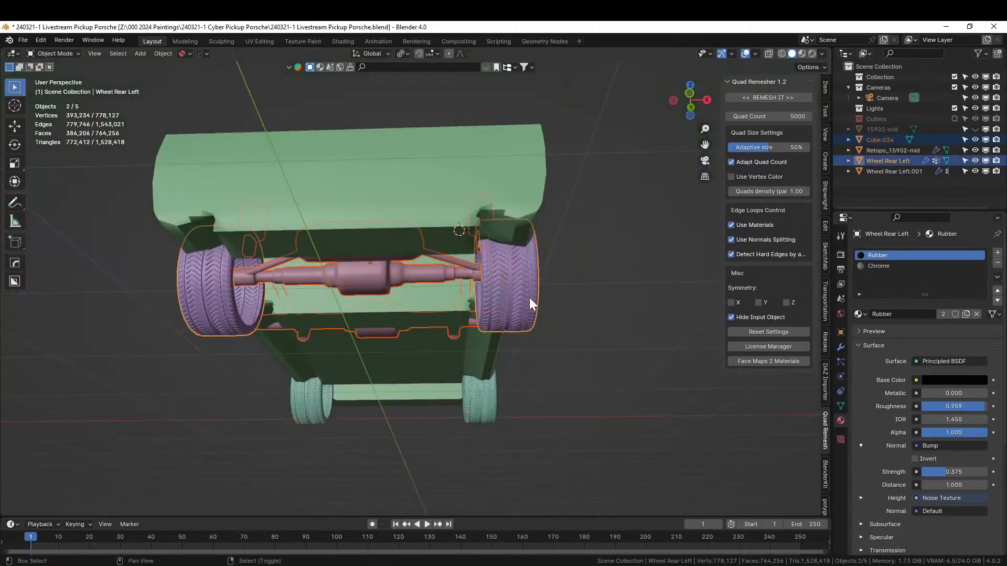
key("KP_Divide")
middle_click_drag(530, 298, 512, 393)
middle_click_drag(596, 369, 599, 384)
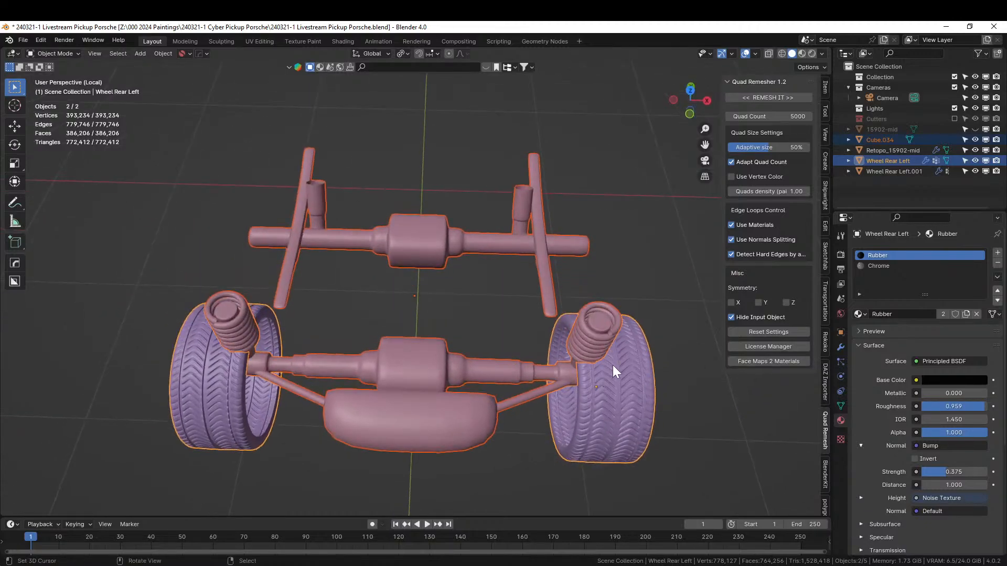
Scale only the suspension assembly down uniformly to about 0.84 so its axle fits between the purple wheels.
key("s")
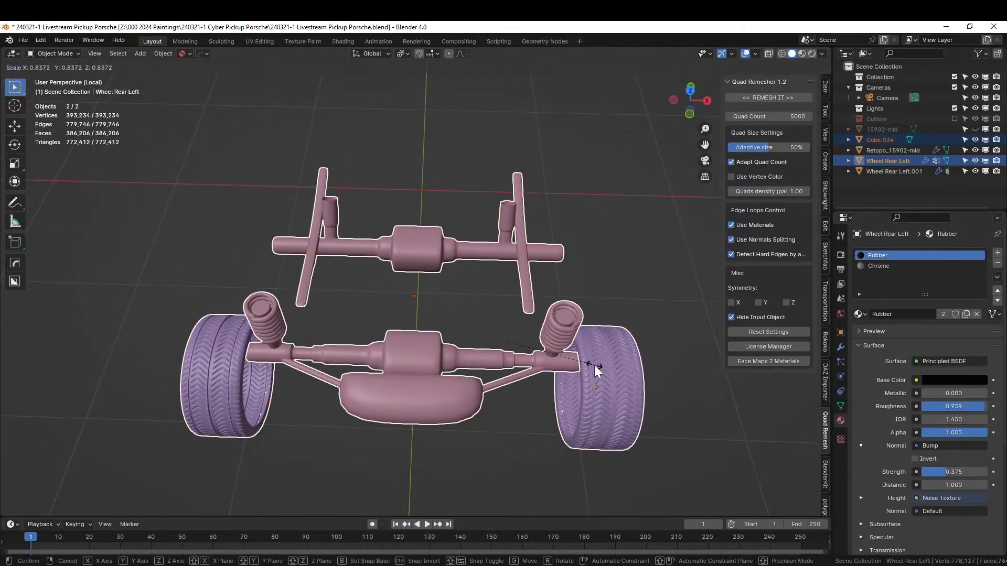
right_click(597, 368)
left_click(481, 385)
key("s")
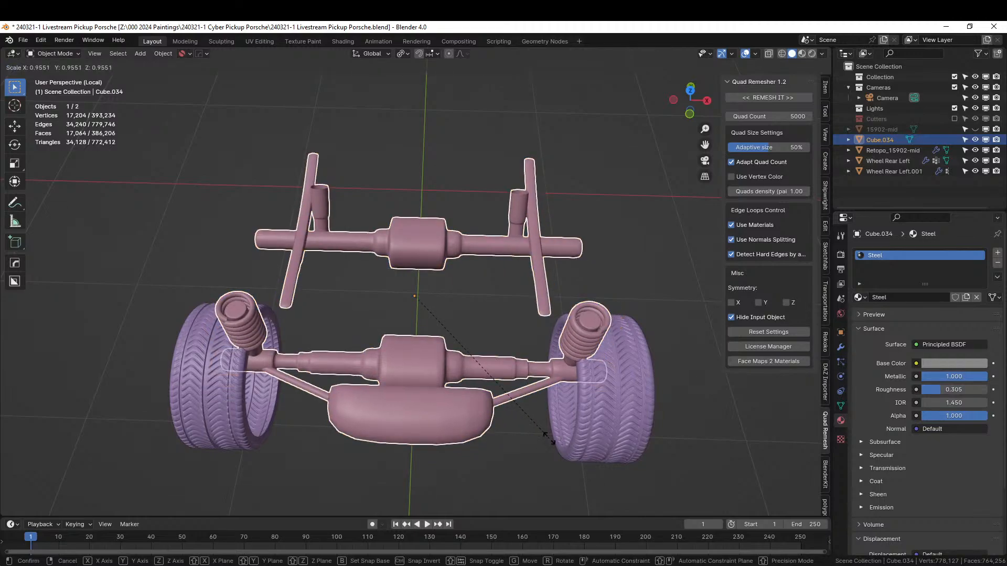
left_click(512, 431)
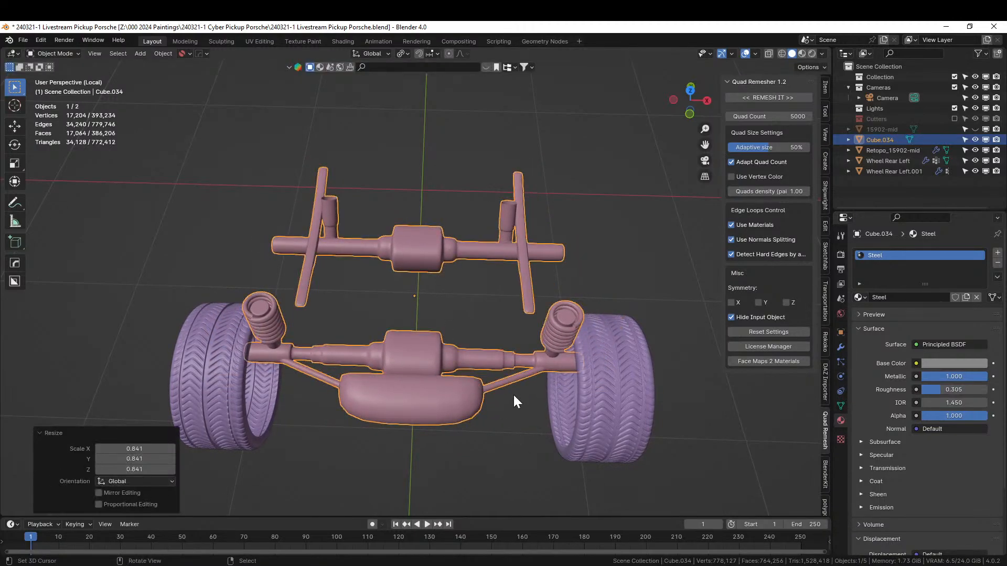
In the right side view, move the suspension about -0.095 m along Y and -0.078 m along Z towards the wheel hub.
middle_click_drag(515, 397, 427, 332)
key("KP_3")
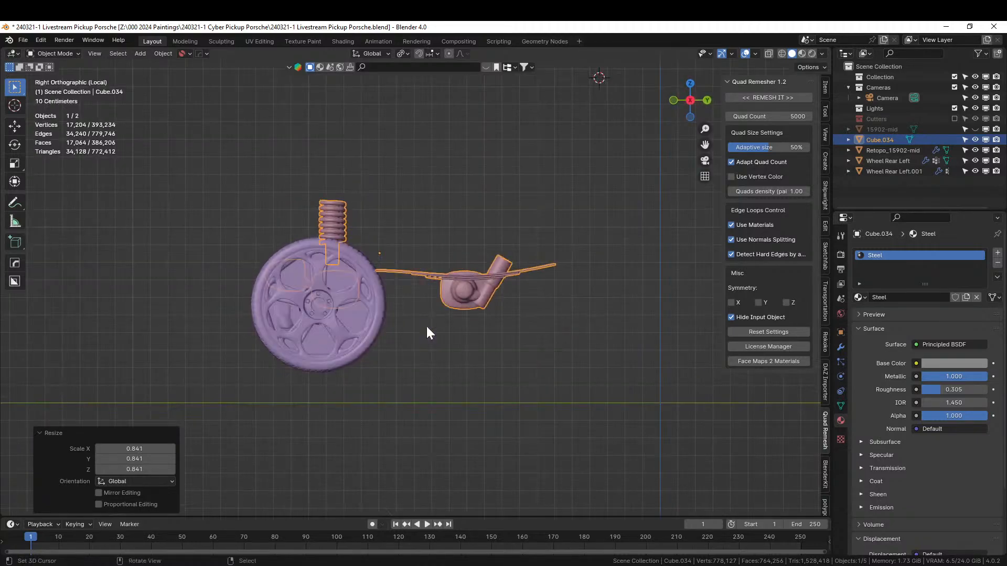
key("g")
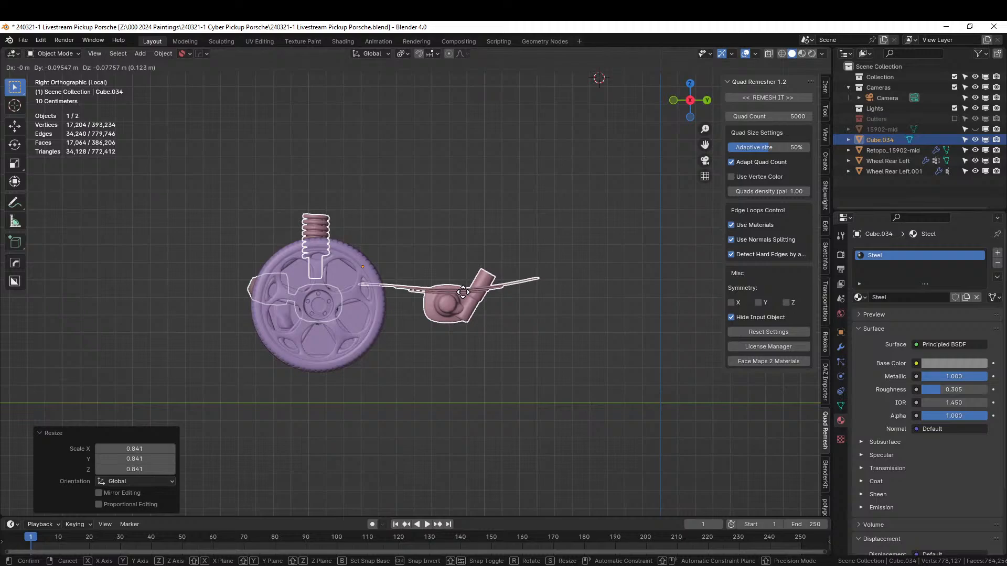
left_click(463, 292)
Shift the suspension about 0.48 m along X to expose the axle end, and lower it about 0.01 m onto the hub centre.
middle_click_drag(464, 293, 610, 329)
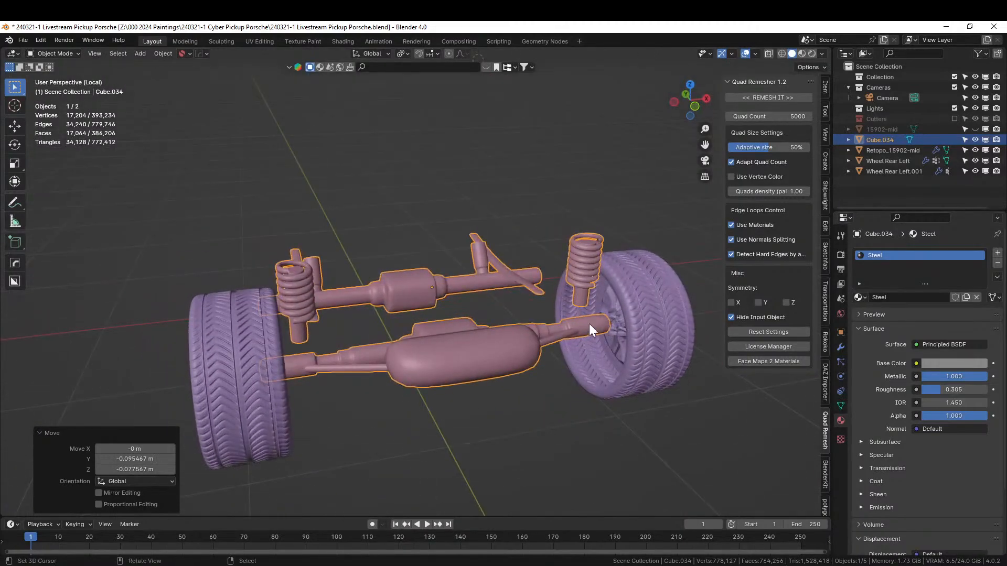
middle_click_drag(497, 344, 477, 340)
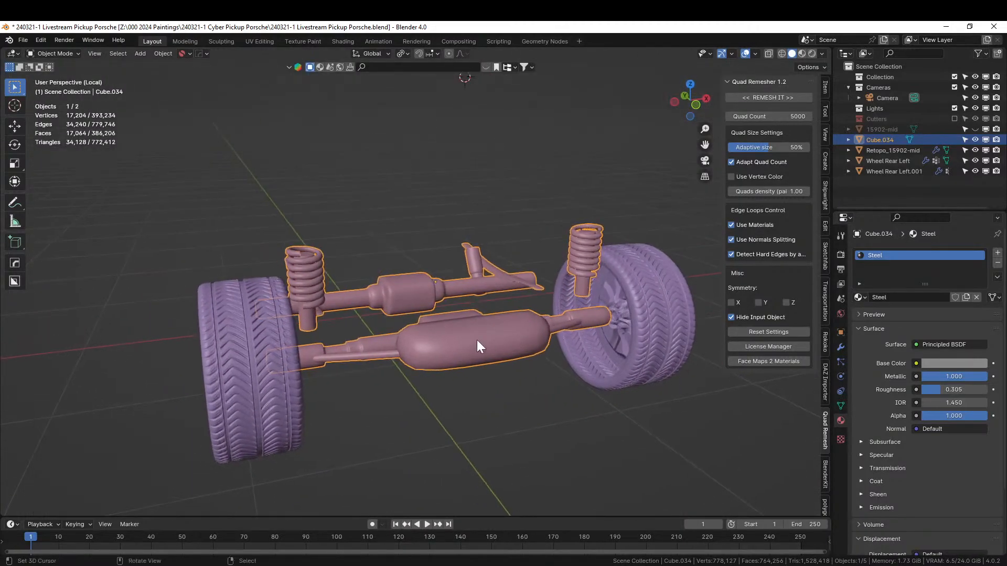
key("g")
key("x")
left_click(560, 343)
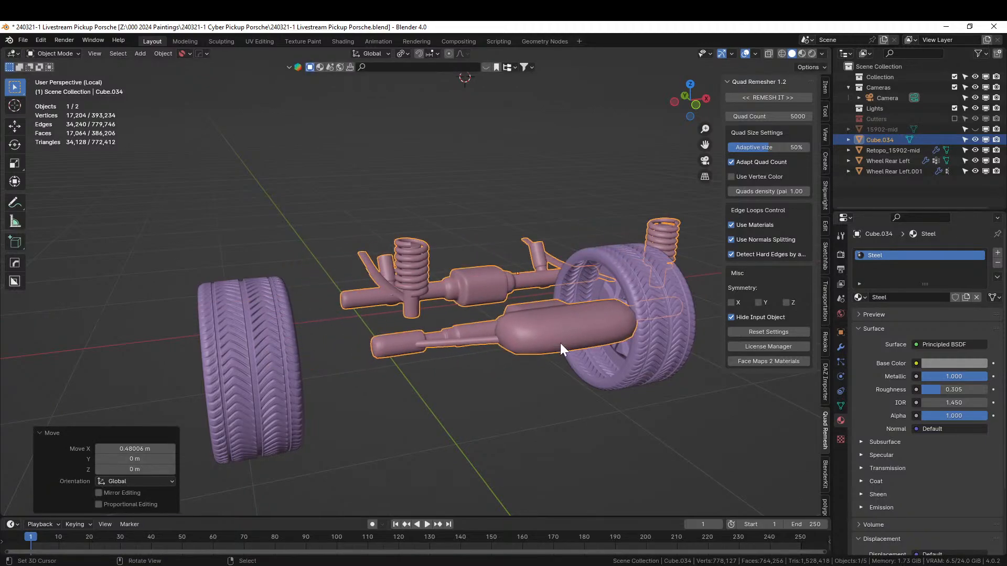
middle_click_drag(560, 343, 392, 316)
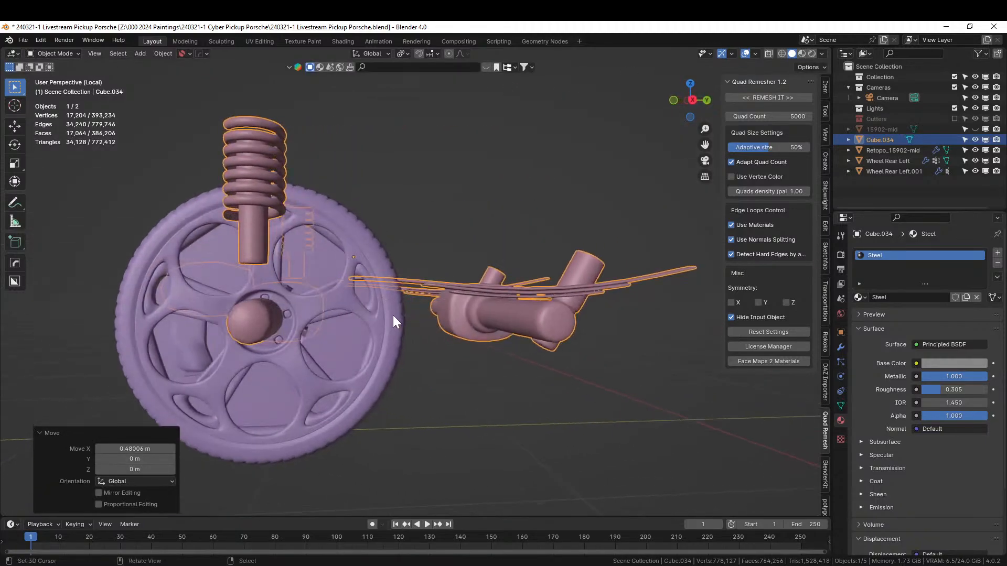
key("KP_3")
scroll(394, 321, "up", 4)
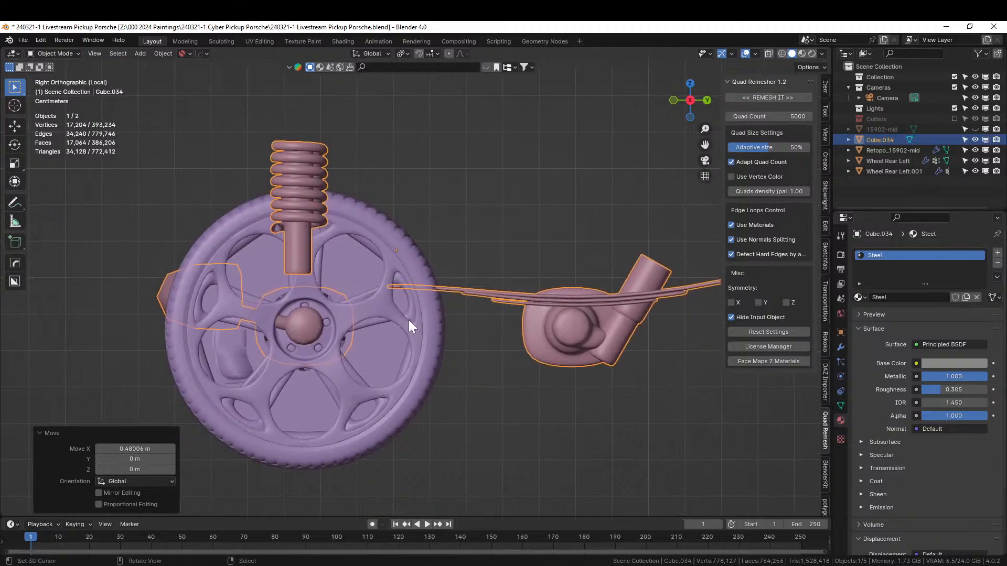
key("g")
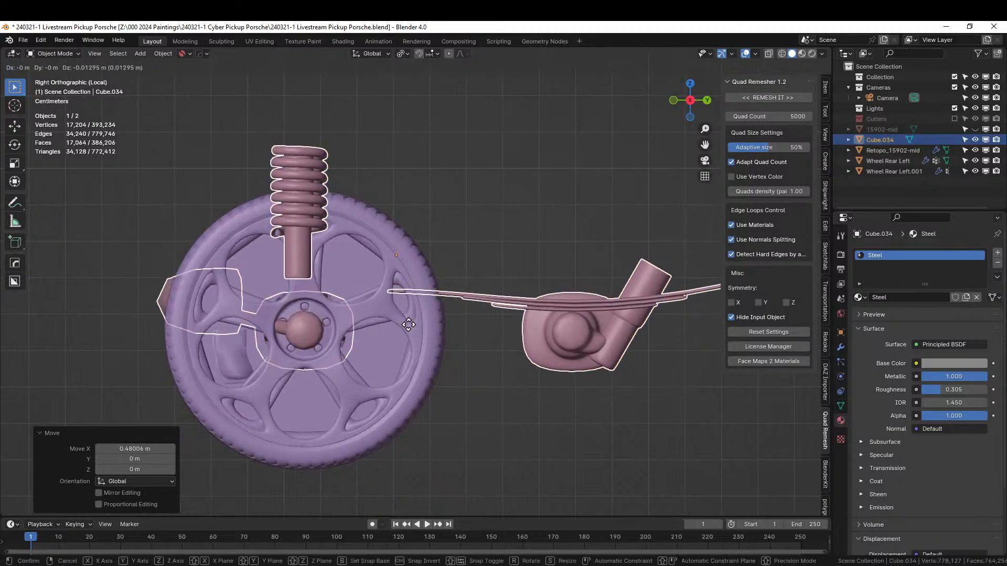
left_click(407, 323)
Set the suspension assembly's X location to 0 m to centre it between the wheels.
middle_click_drag(406, 323, 553, 388)
scroll(499, 360, "down", 6)
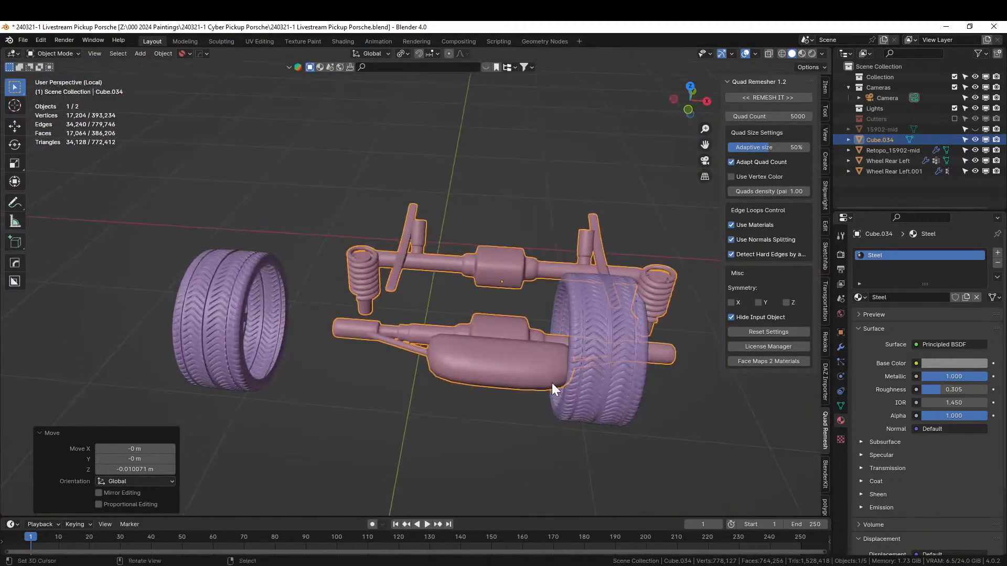
left_click(826, 88)
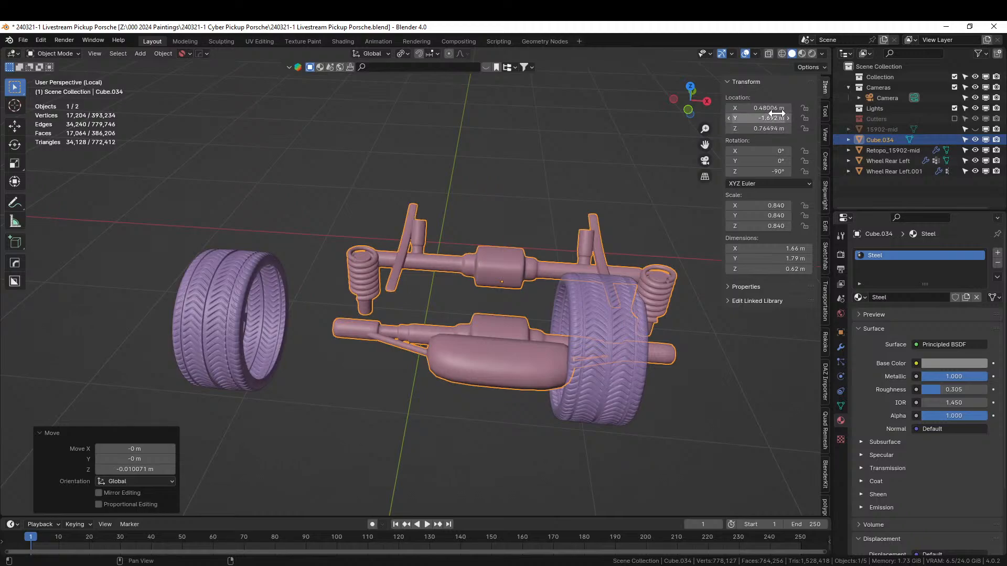
type("0")
key("Return")
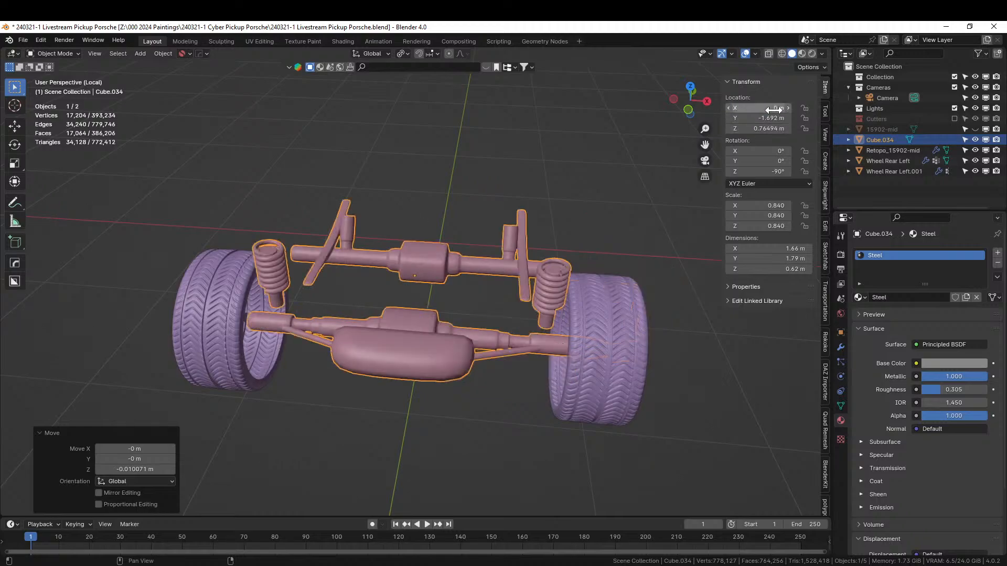
Select only the second axle's geometry in the suspension mesh and, with the whole car shown, move it about 2.27 m along Y to the teal wheels.
middle_click_drag(603, 304, 385, 383)
scroll(385, 383, "down", 3)
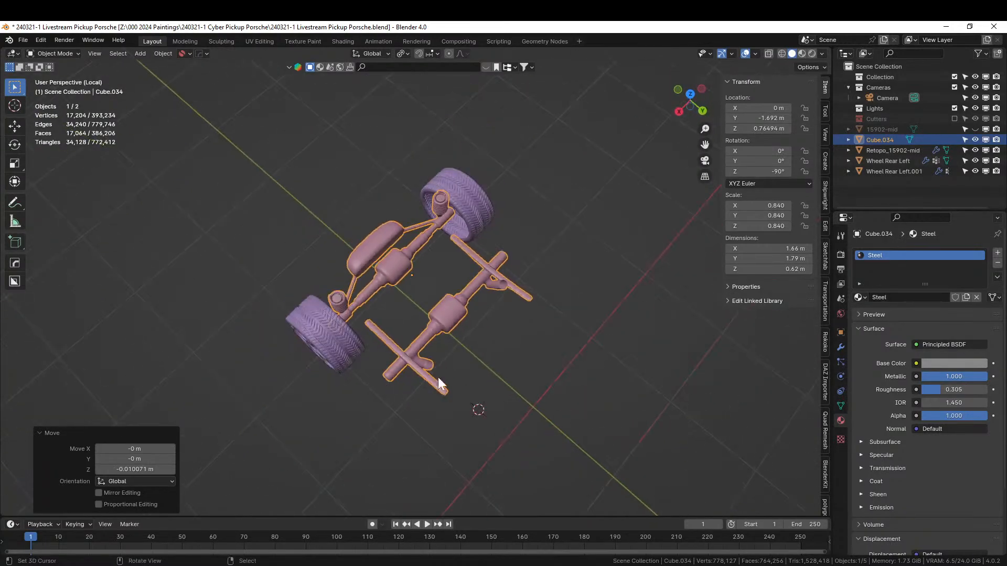
scroll(464, 336, "up", 3)
key("KP_7")
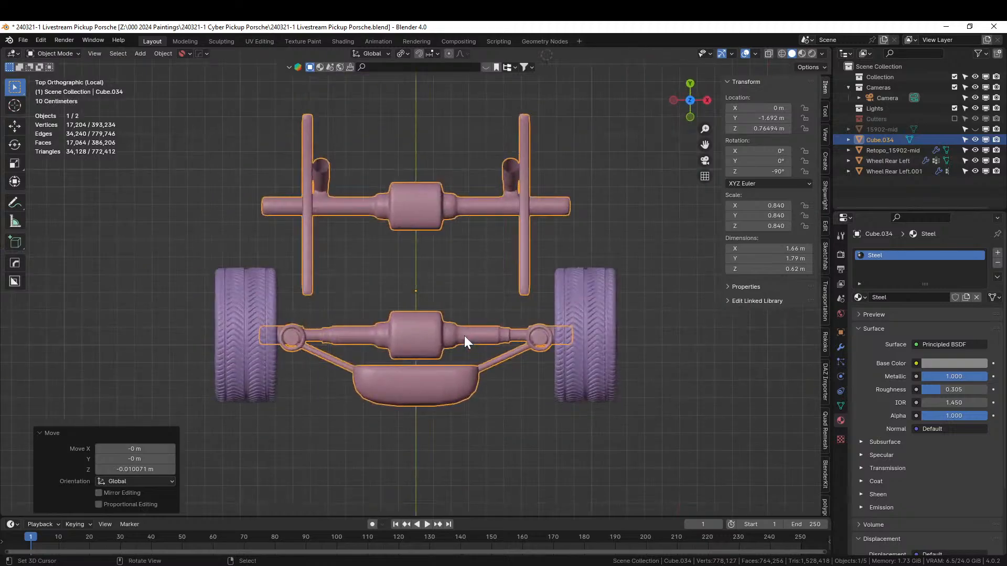
key("Tab")
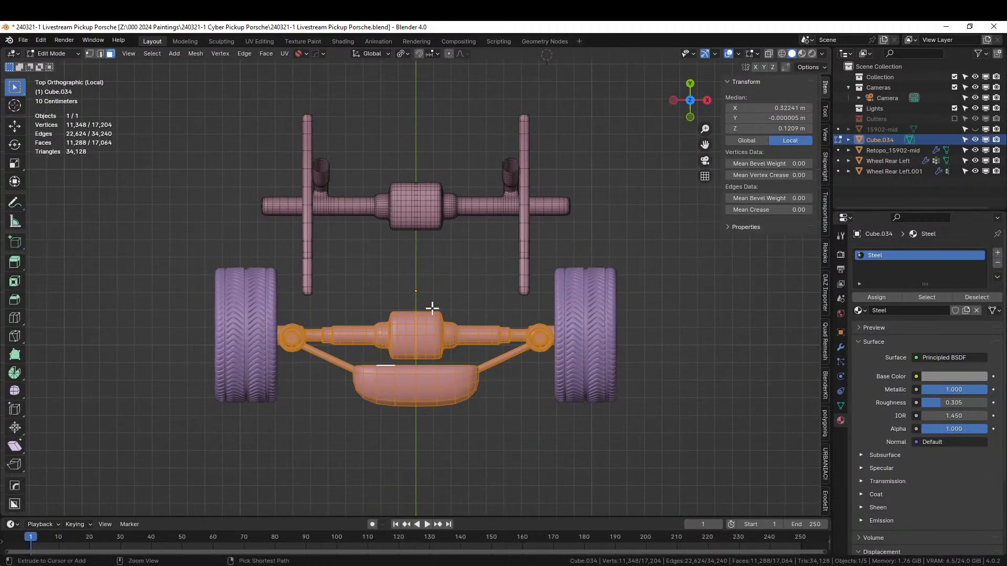
key("ctrl+i")
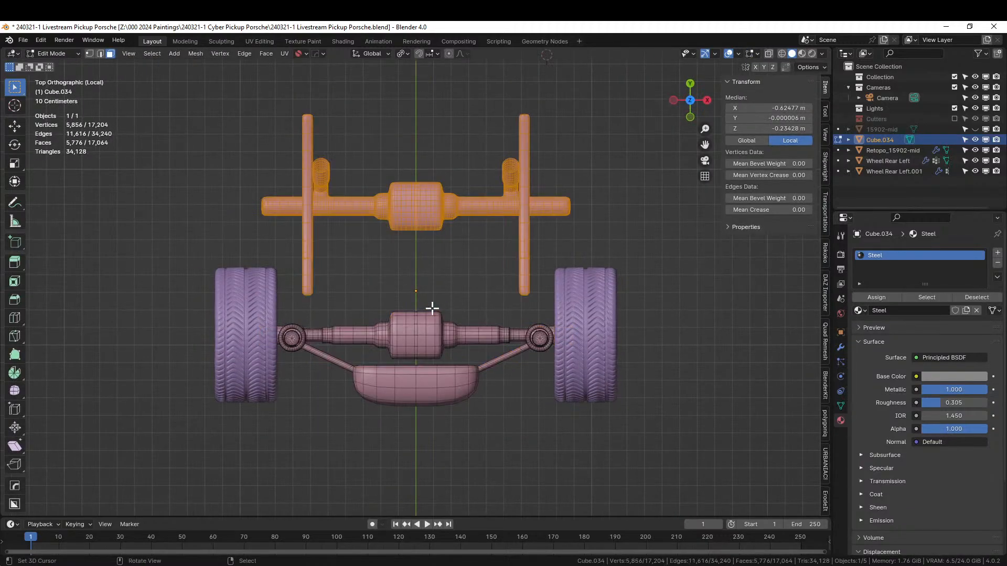
scroll(432, 308, "down", 6)
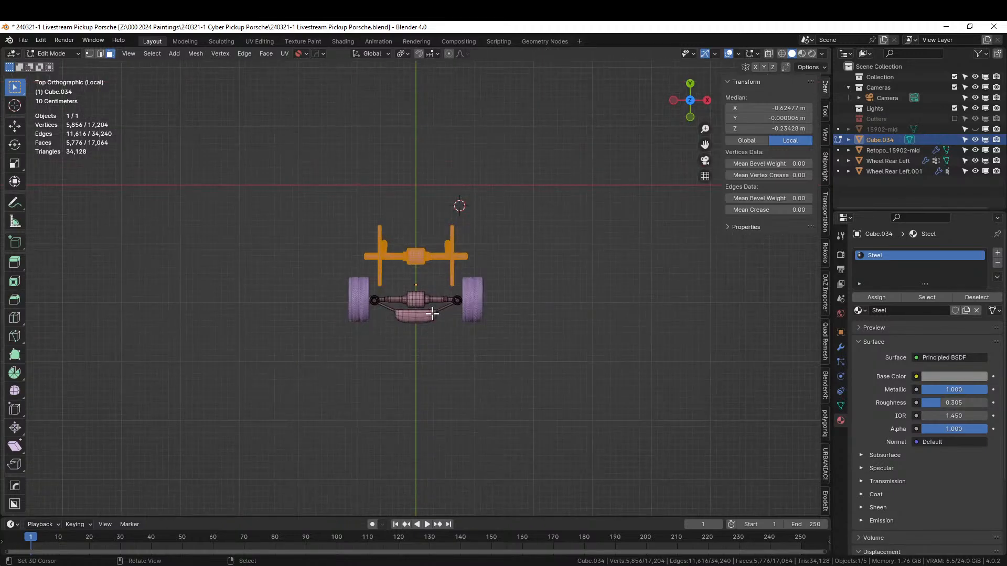
key("KP_Divide")
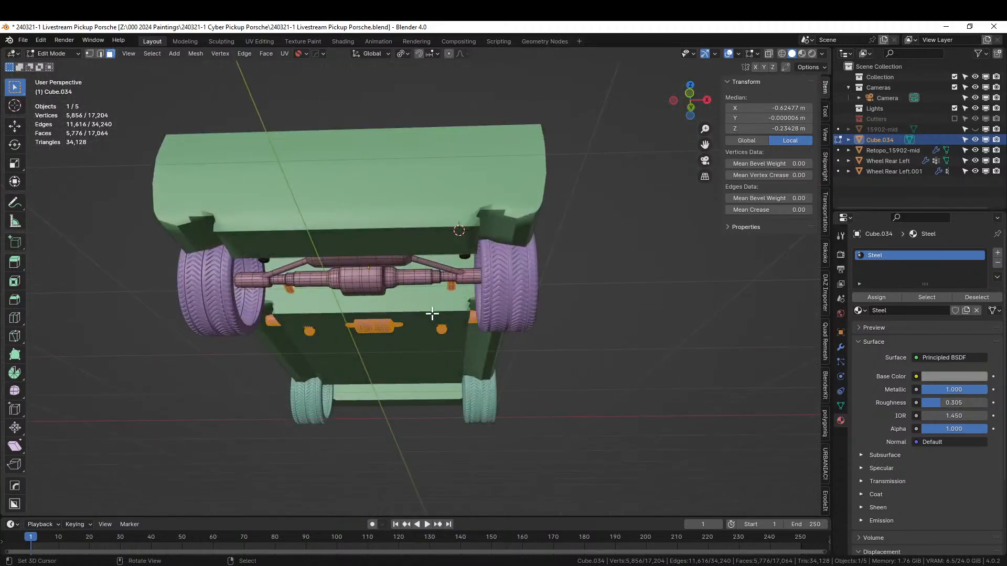
middle_click_drag(432, 313, 322, 241)
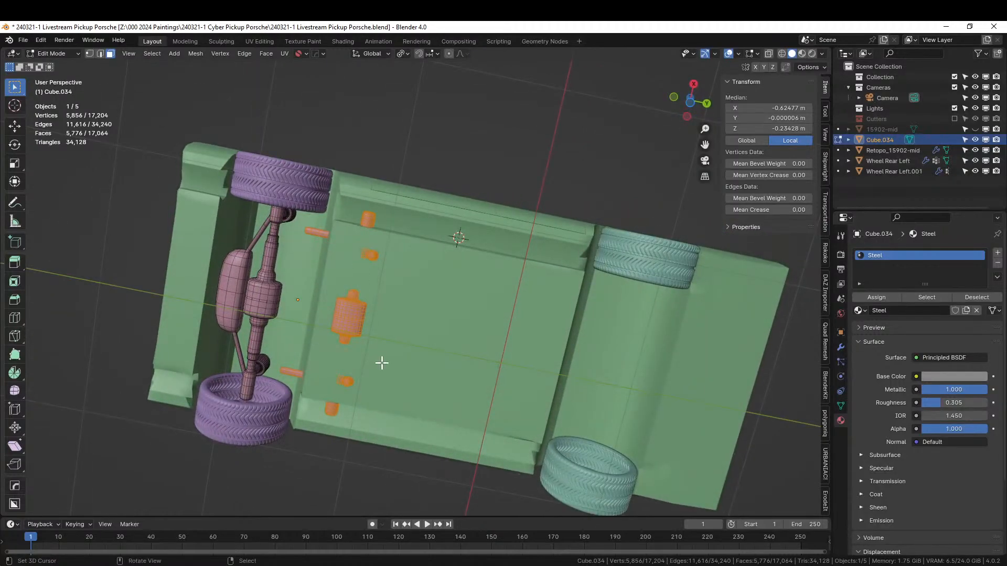
key("g")
key("y")
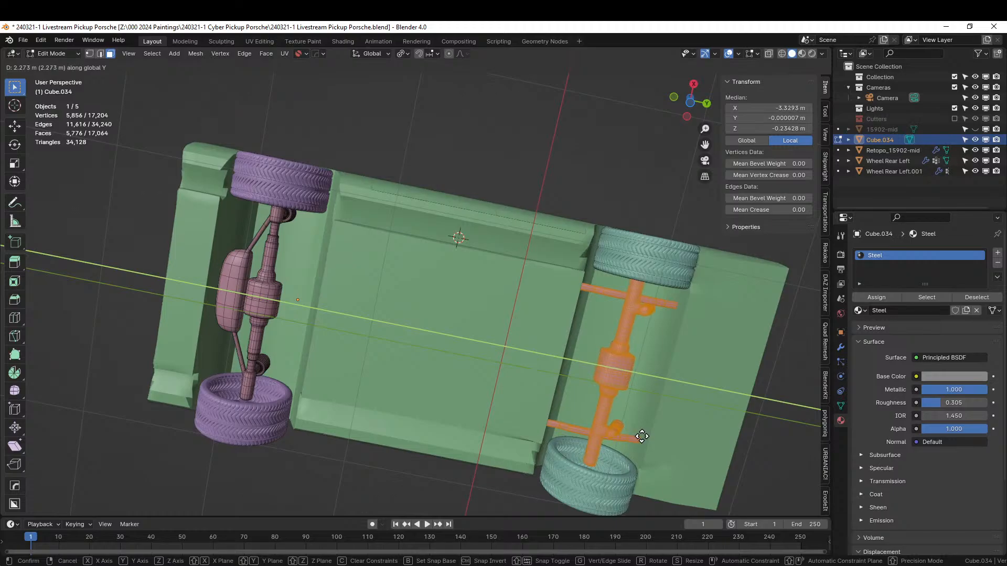
left_click(641, 437)
In the wireframe side view, nudge the second axle about 0.008 m along Y onto the teal wheel's hub centre and finish mesh editing.
middle_click_drag(640, 436, 647, 493)
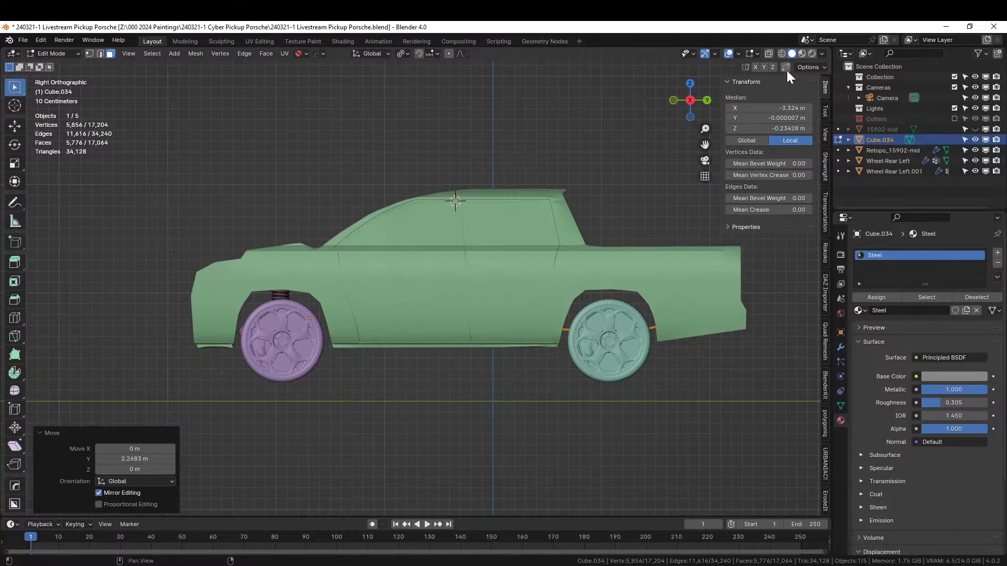
left_click(782, 54)
scroll(671, 413, "up", 3)
middle_click_drag(670, 414, 399, 374, "shift")
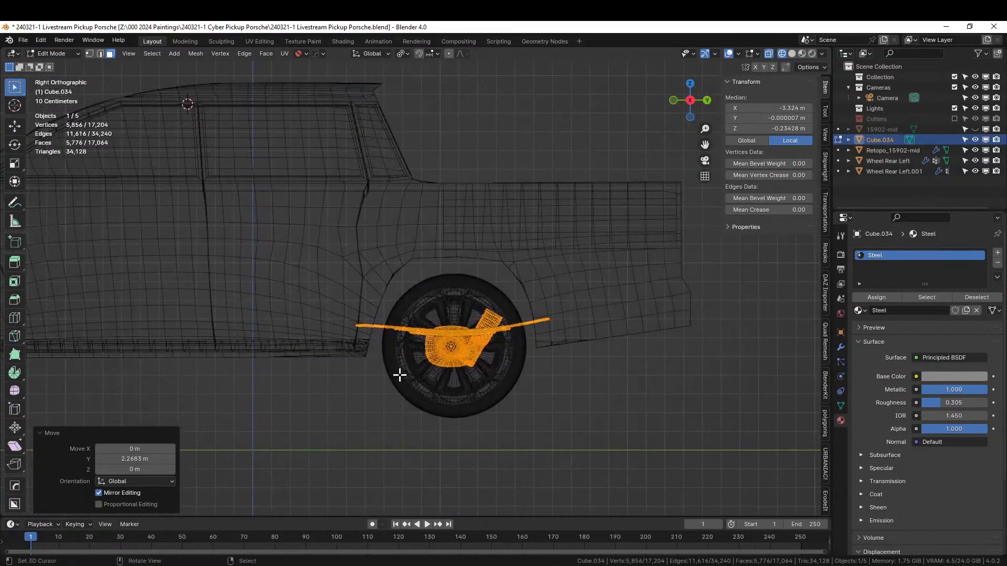
scroll(399, 375, "up", 3)
key("g")
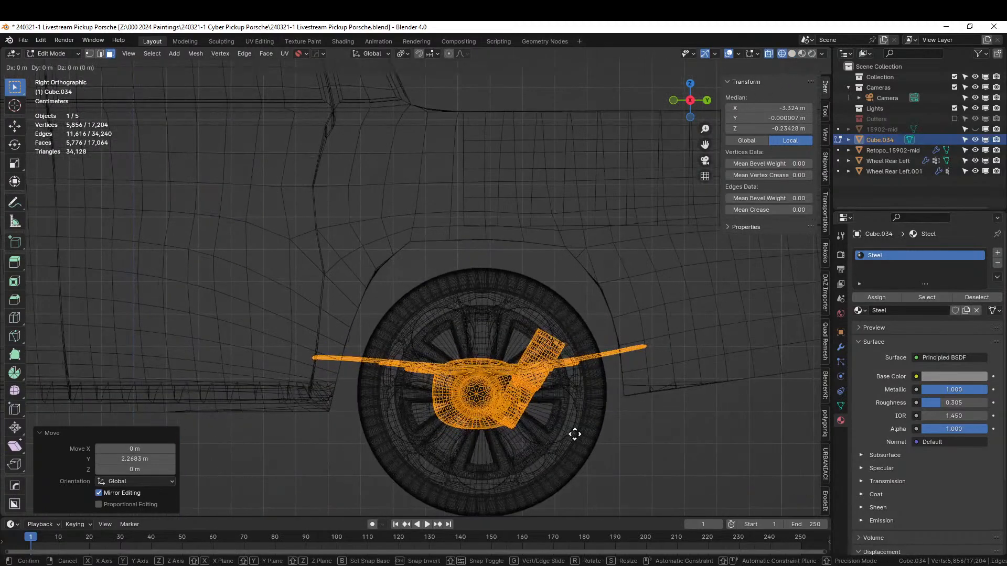
key("y")
left_click(575, 434)
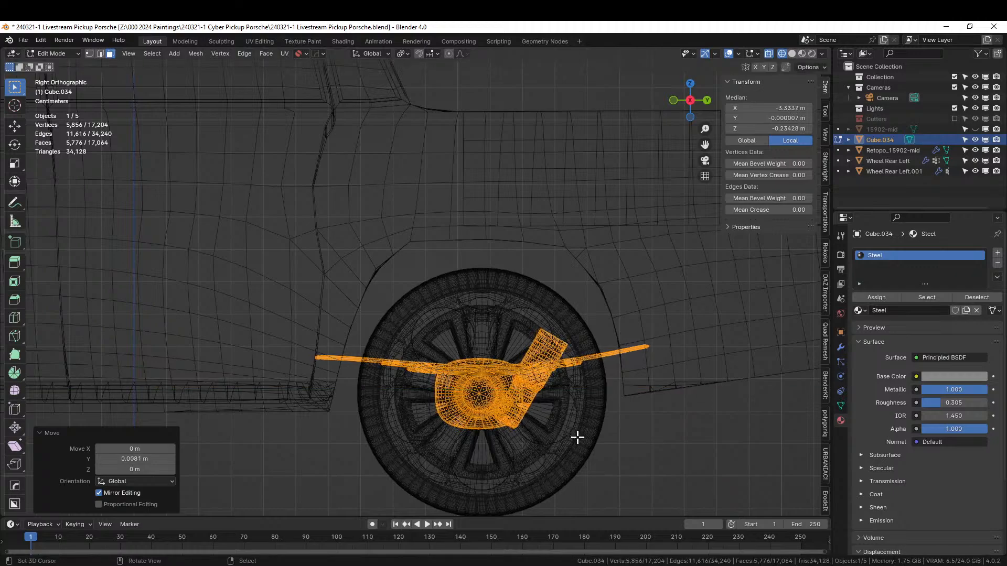
key("Tab")
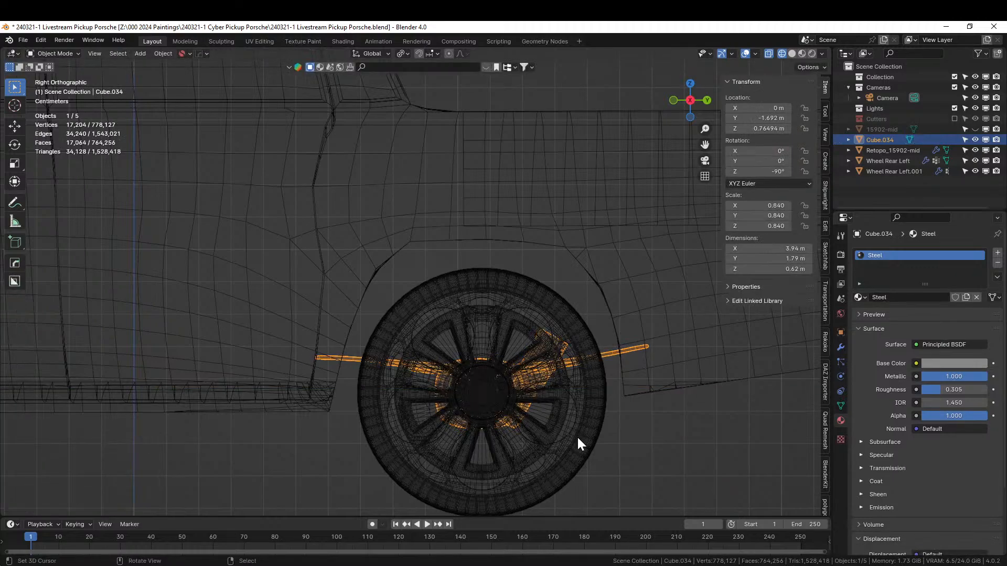
Switch the viewport to rendered shading and examine both axles from underneath the car.
middle_click_drag(577, 436, 589, 291)
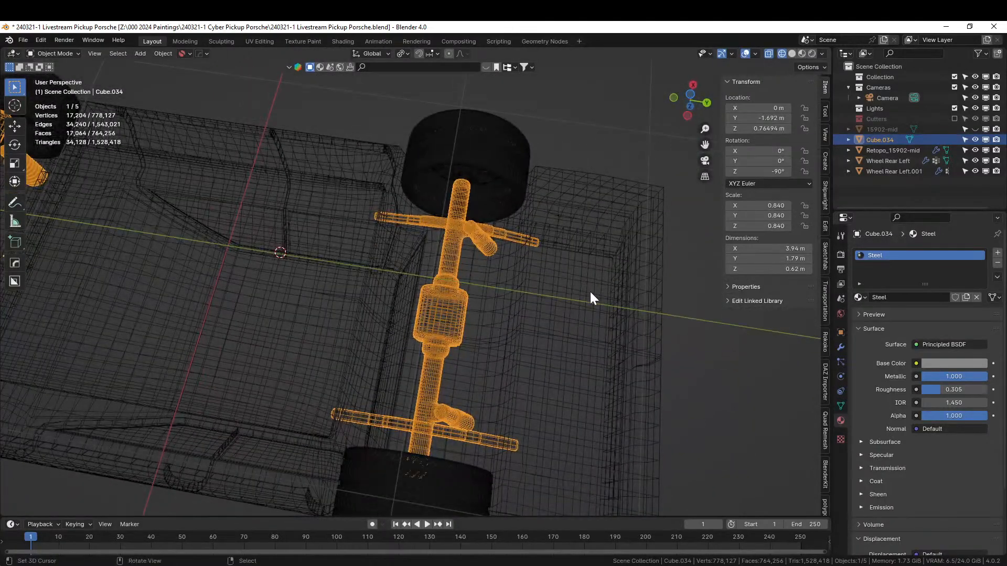
key("Tab")
key("z")
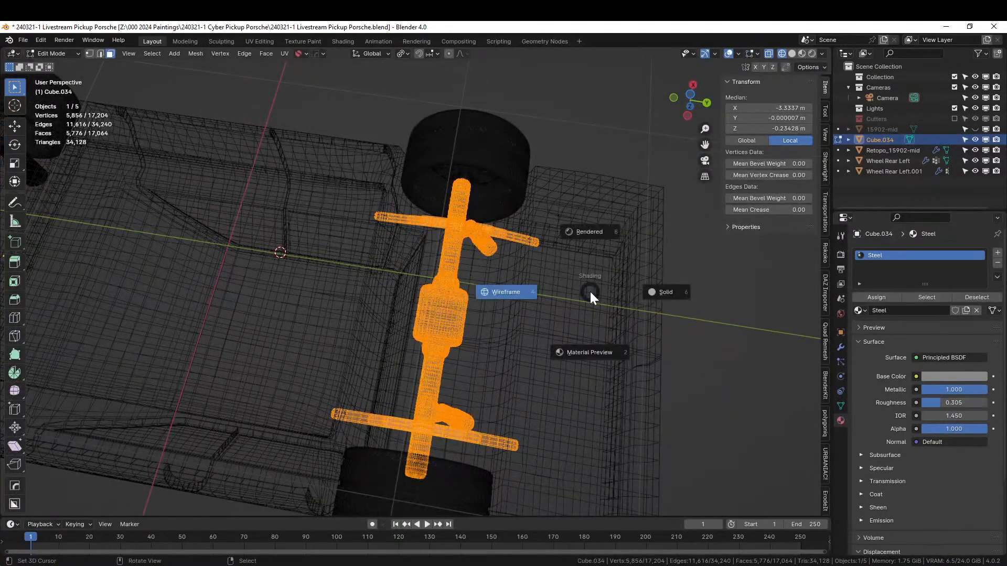
left_click(593, 291)
scroll(589, 291, "up", 2)
scroll(592, 350, "down", 6)
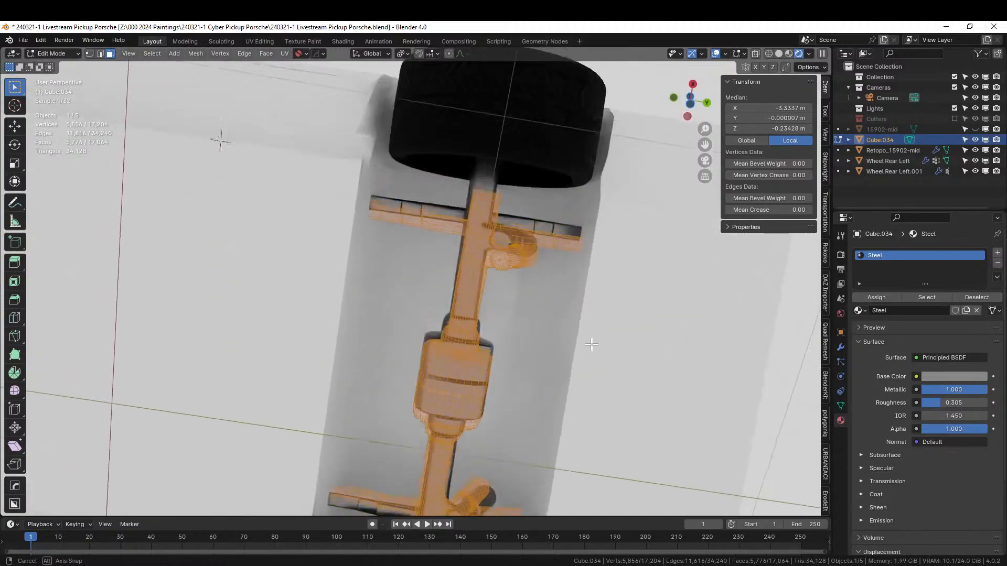
key("Tab")
middle_click_drag(562, 350, 598, 362)
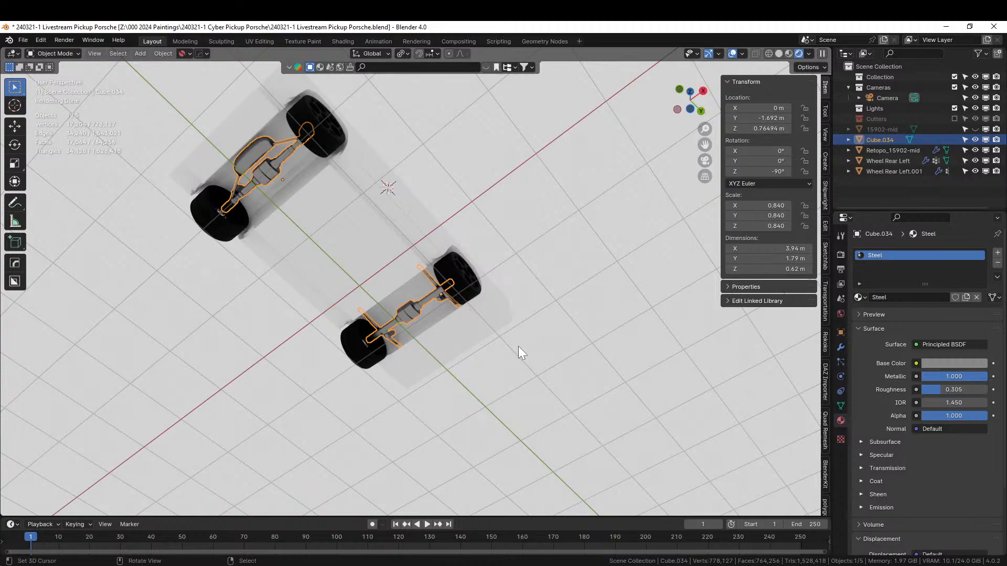
Start editing the suspension mesh and focus on a face on the forward side of the rear axle's central housing.
scroll(518, 346, "up", 2)
middle_click_drag(473, 343, 566, 257)
scroll(369, 332, "up", 2)
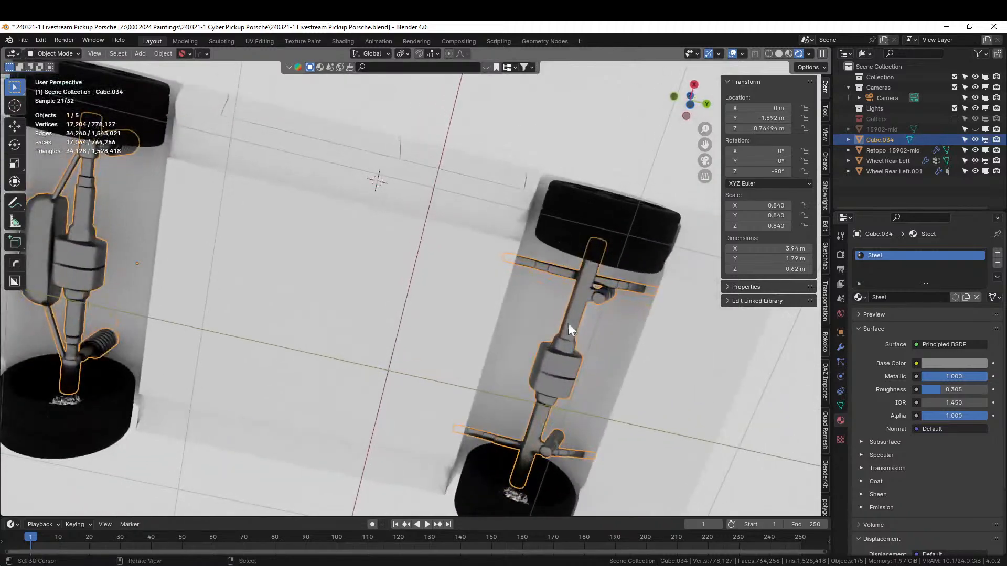
key("Tab")
middle_click_drag(540, 360, 558, 418)
scroll(541, 373, "up", 2)
left_click(549, 421)
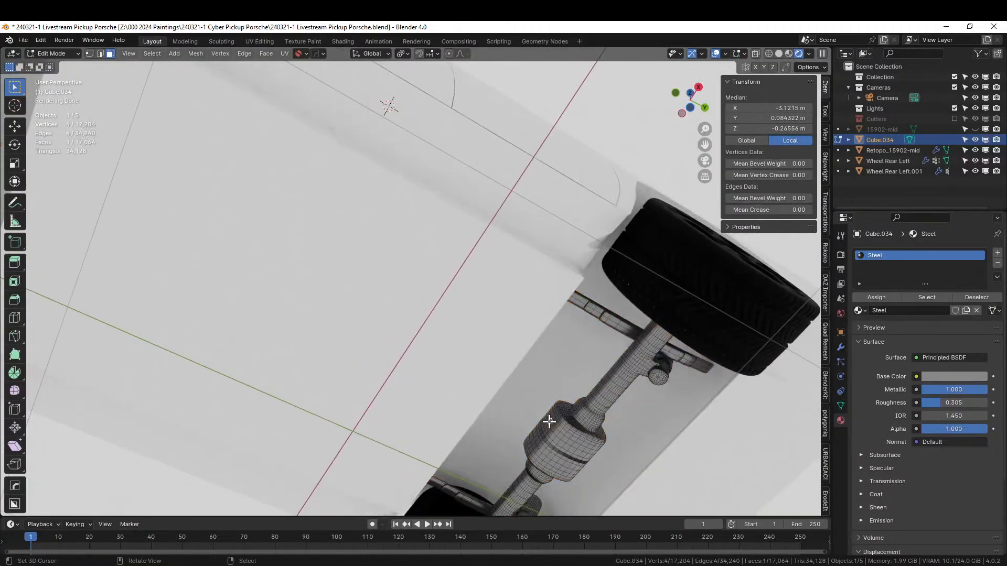
key("KP_Decimal")
scroll(553, 415, "down", 9)
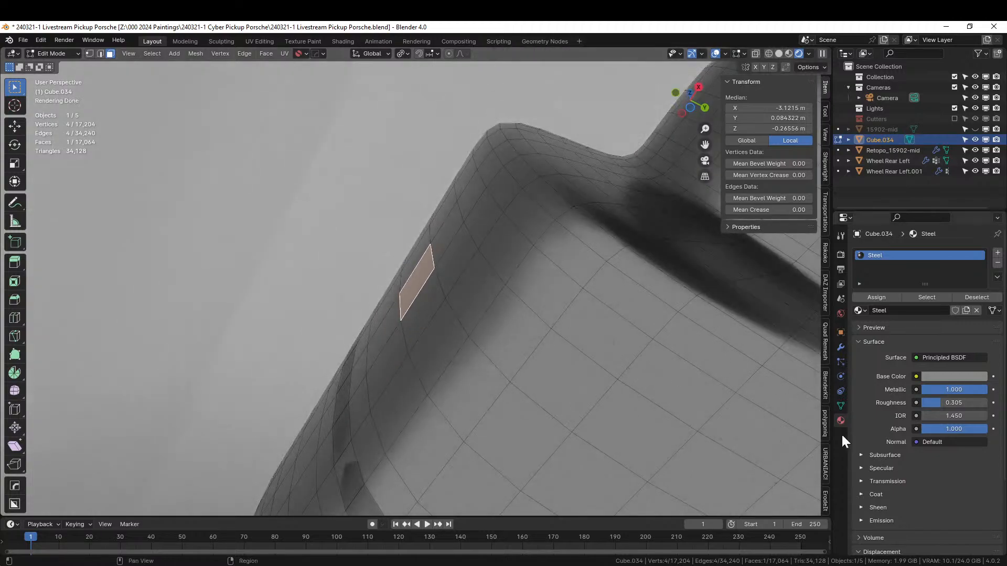
Select the full row of faces across the rear axle housing's forward side and expand the selection by one ring.
middle_click_drag(368, 368, 308, 342)
left_click(241, 296, "ctrl")
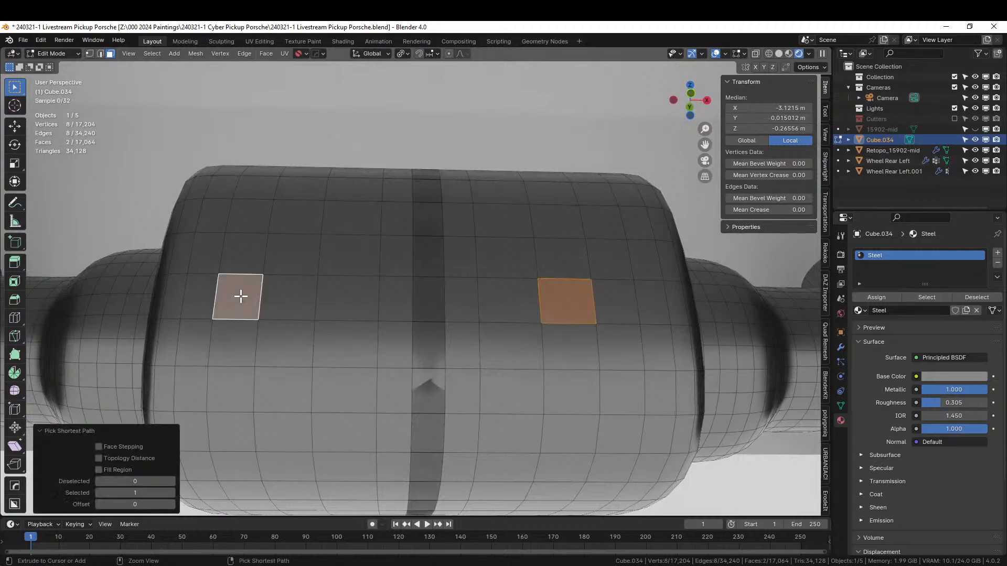
left_click(622, 305, "shift")
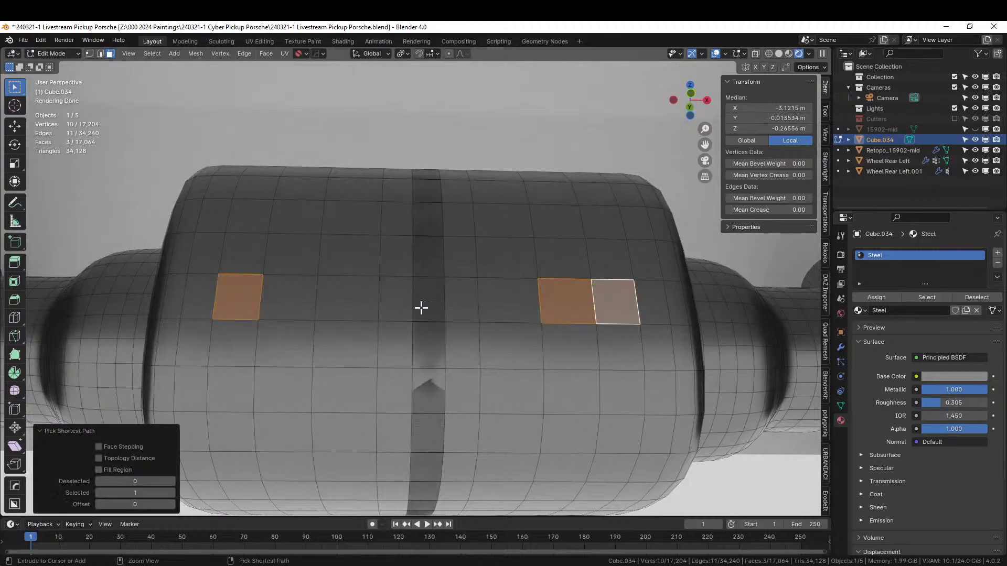
left_click(291, 300, "shift")
left_click(356, 298, "shift")
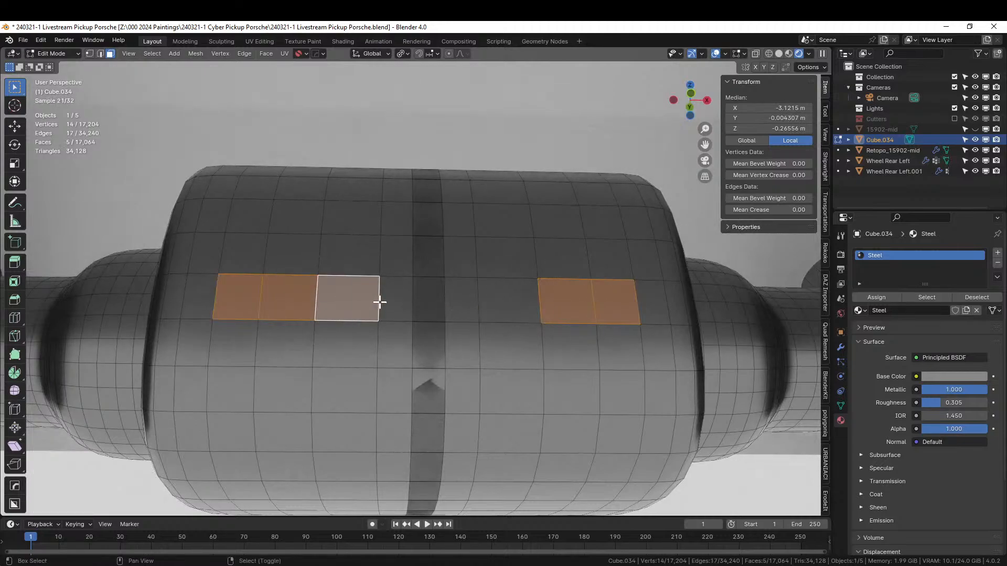
left_click(414, 298, "shift")
left_click(464, 299, "shift")
left_click(498, 302, "shift")
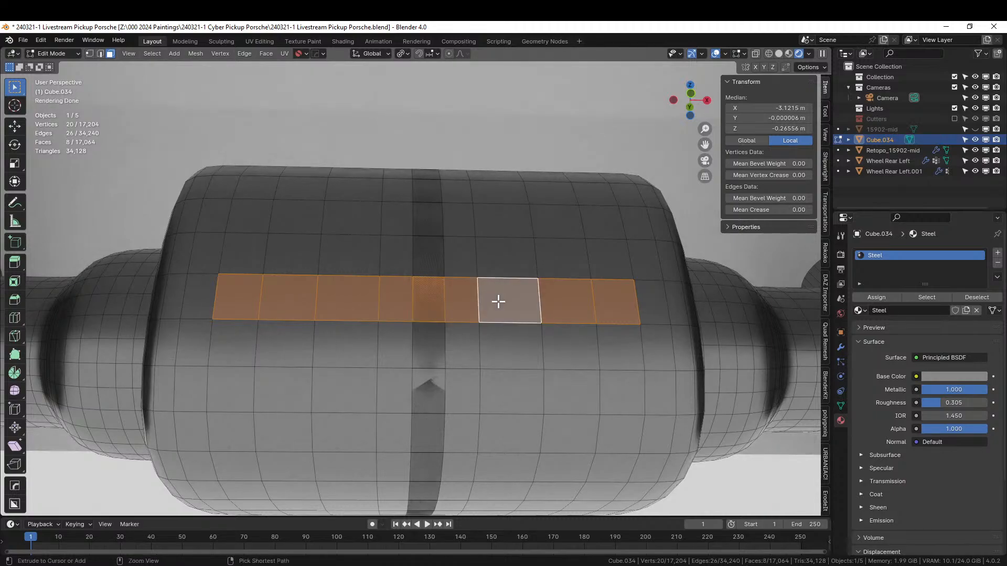
key("ctrl+KP_Add")
Extrude the selected housing faces about 0.41 m forward along their normals, raise the extruded end along Z and finish mesh editing.
scroll(499, 301, "down", 8)
middle_click_drag(497, 312, 358, 319)
key("e")
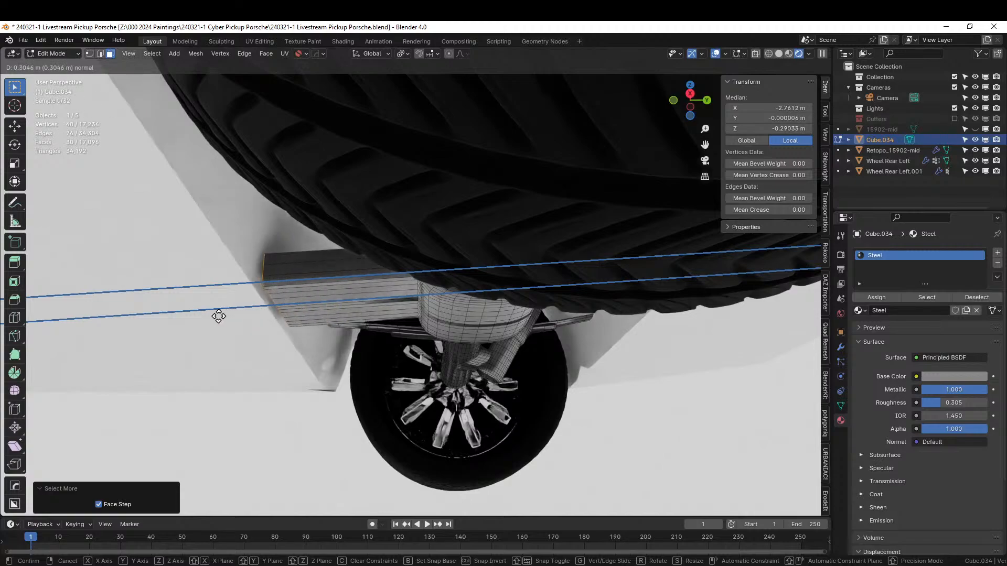
left_click(172, 315)
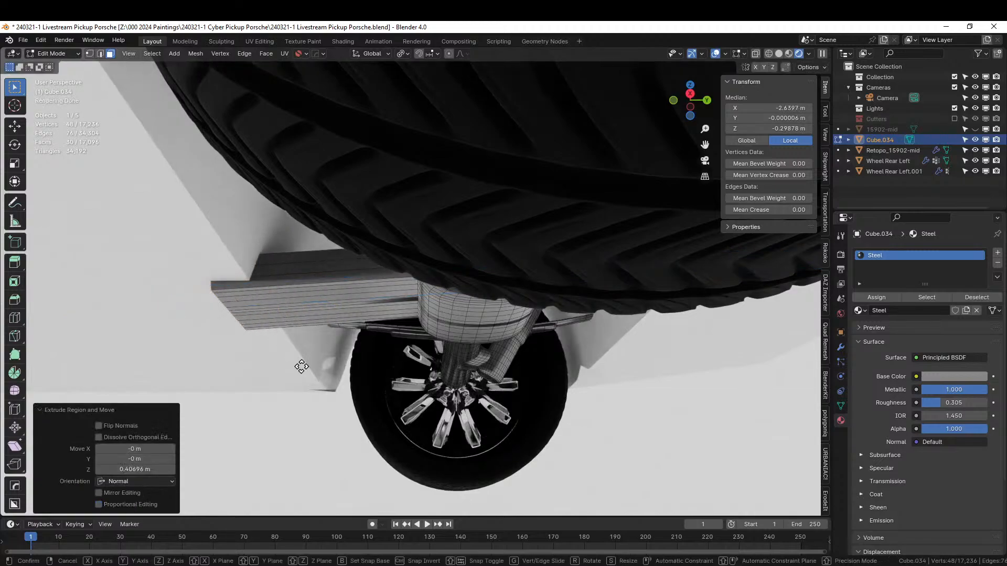
key("g")
key("z")
left_click(305, 347)
key("Tab")
scroll(306, 346, "down", 3)
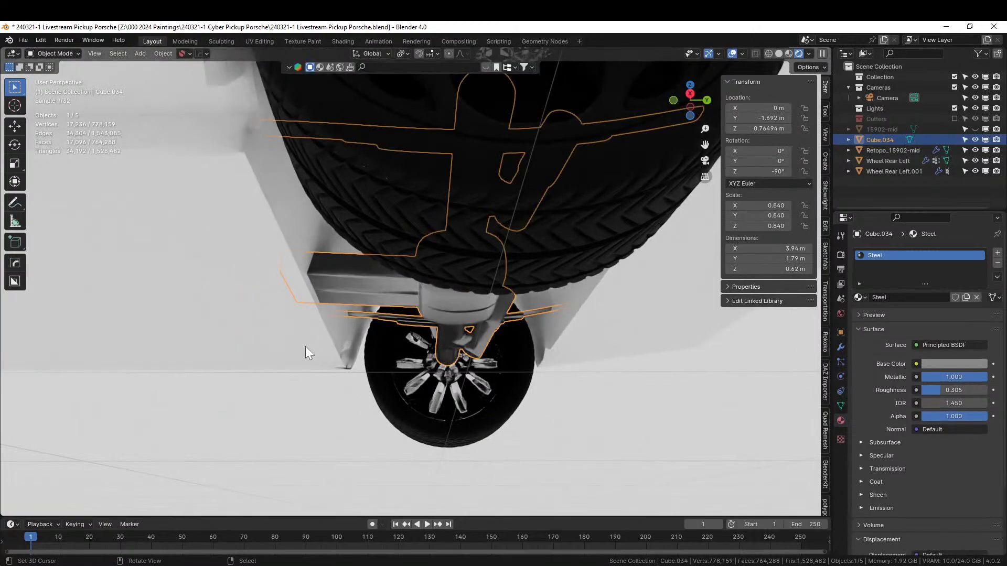
Isolate the suspension object, resume mesh editing and focus on a single face on top of the front axle's central housing.
middle_click_drag(305, 346, 358, 456)
scroll(301, 311, "down", 3)
key("KP_Divide")
scroll(357, 456, "up", 4)
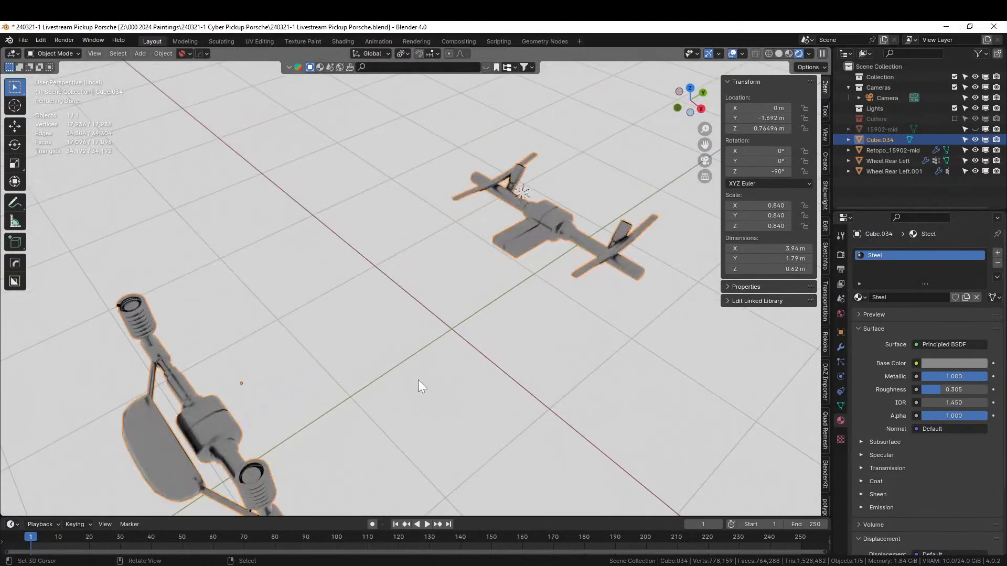
key("Tab")
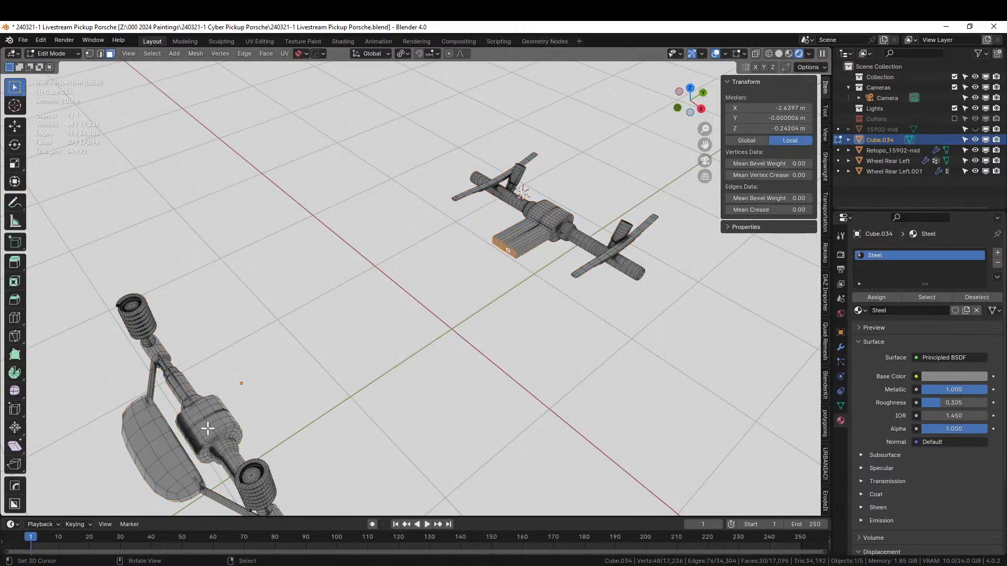
key("KP_Decimal")
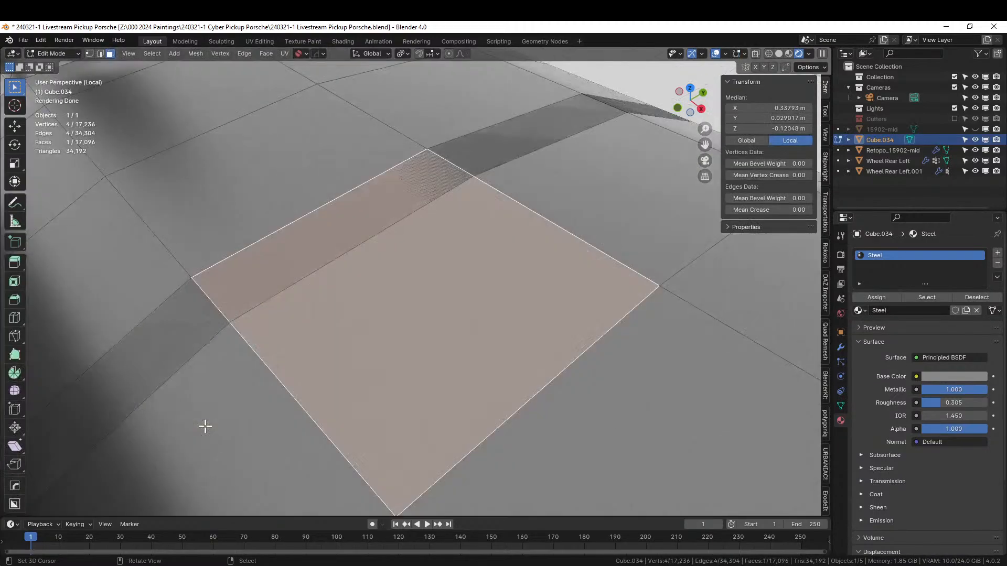
Add the neighbouring top faces of the front axle housing to form a central block, and undo the trial selection growth.
scroll(243, 403, "down", 5)
middle_click_drag(242, 402, 325, 399)
left_click(408, 222, "shift")
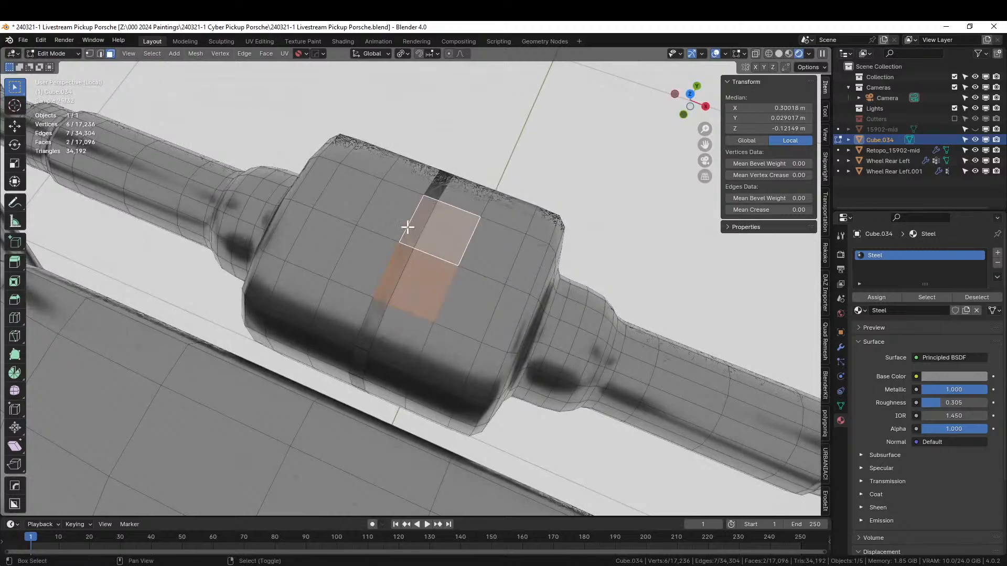
left_click(382, 220, "shift")
left_click(341, 244, "shift")
key("ctrl+KP_Add")
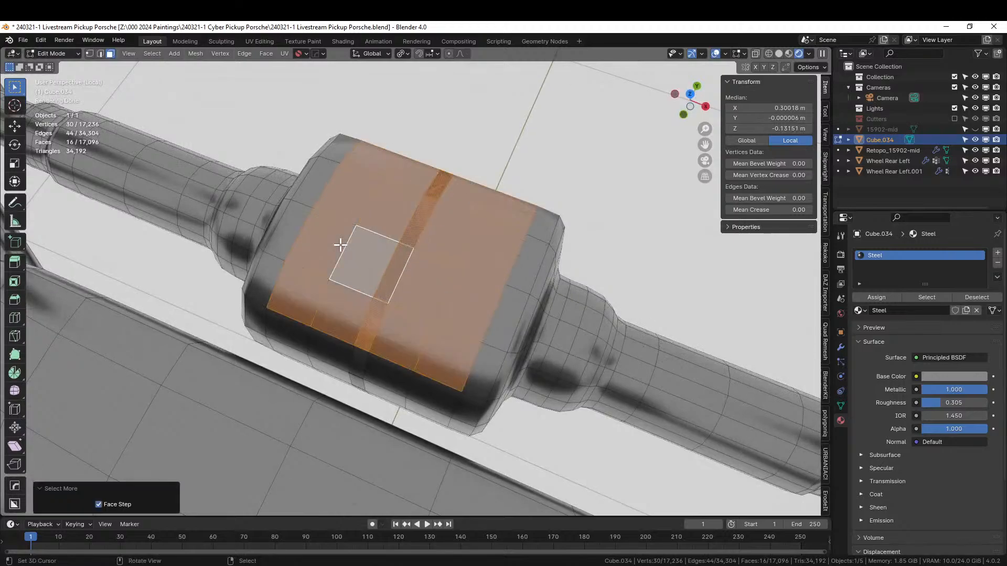
key("ctrl+z")
Add the matching central faces on top of the rear axle housing and expand both selections by one ring.
middle_click_drag(401, 263, 316, 514, "shift")
scroll(472, 210, "down", 6)
middle_click_drag(506, 299, 480, 335, "shift")
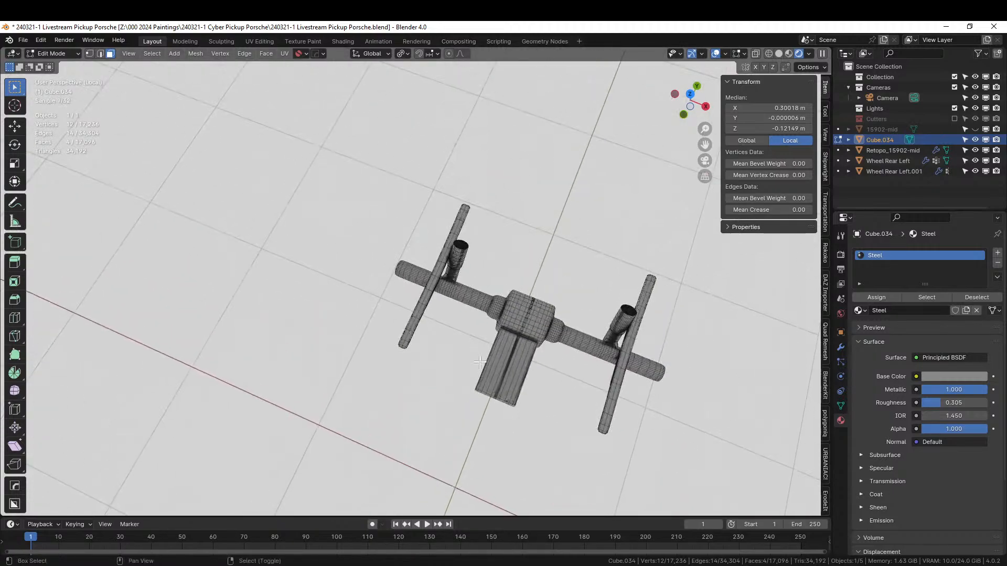
scroll(562, 405, "up", 5)
middle_click_drag(591, 401, 470, 378, "shift")
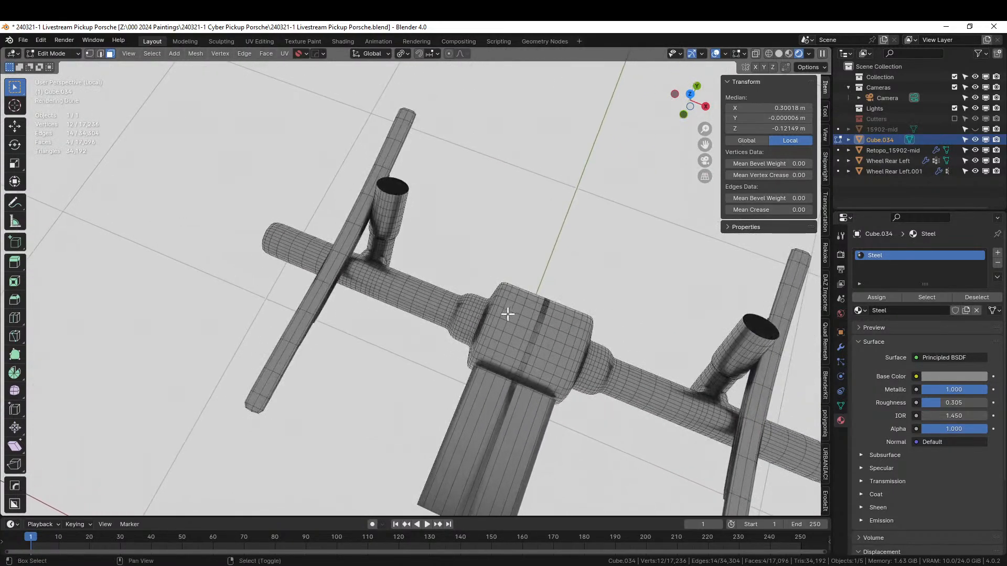
left_click(539, 337, "shift")
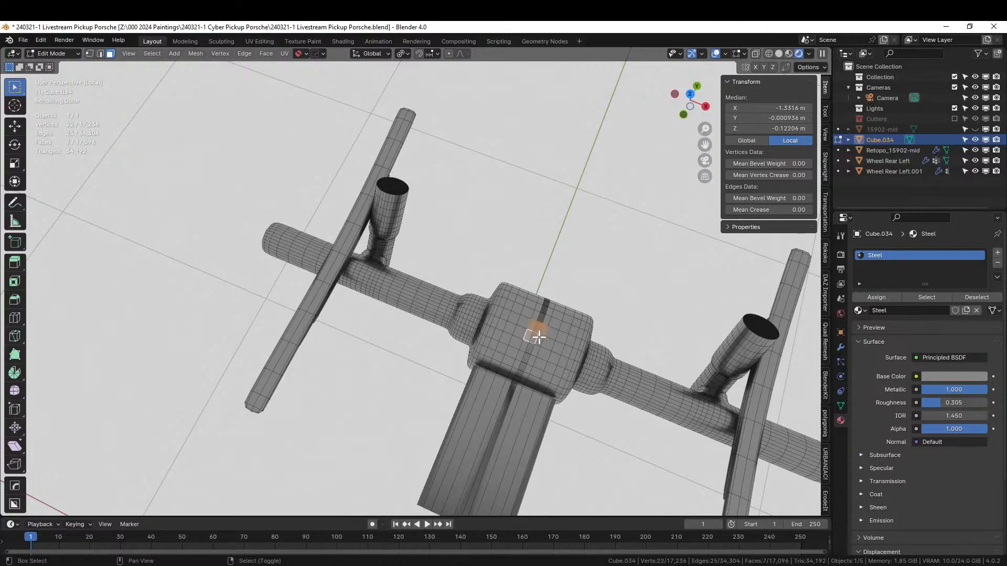
key("ctrl+KP_Add")
scroll(539, 337, "down", 5)
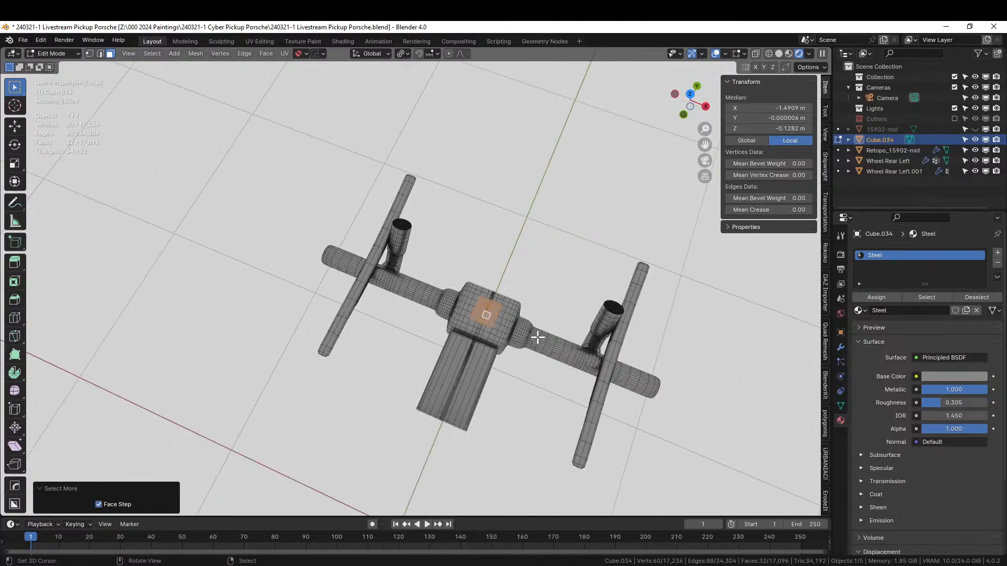
Extrude the selected top faces of both axle housings upward along their normals and bring the whole car back into view.
middle_click_drag(540, 342, 416, 299)
key("e")
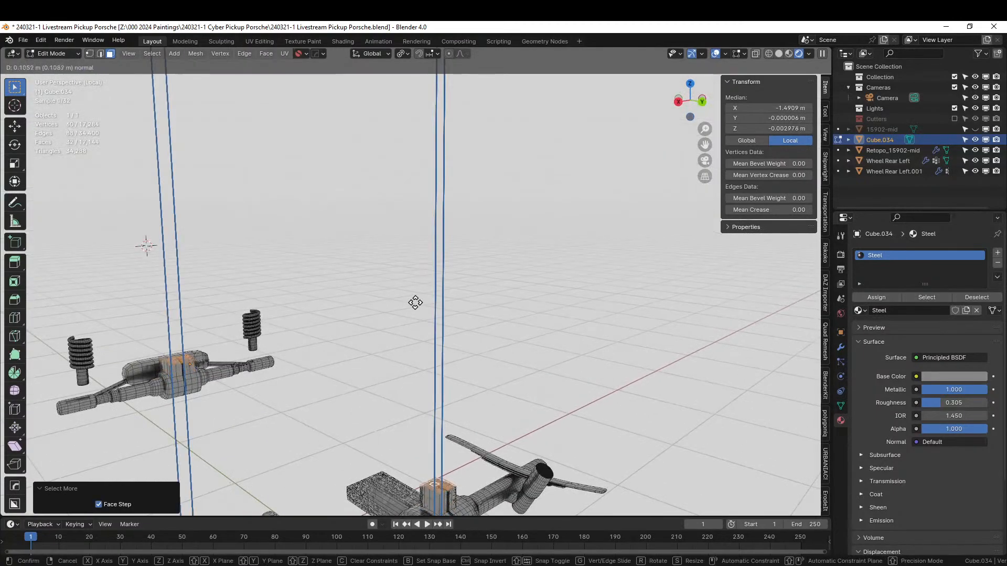
right_click(415, 297)
key("KP_Divide")
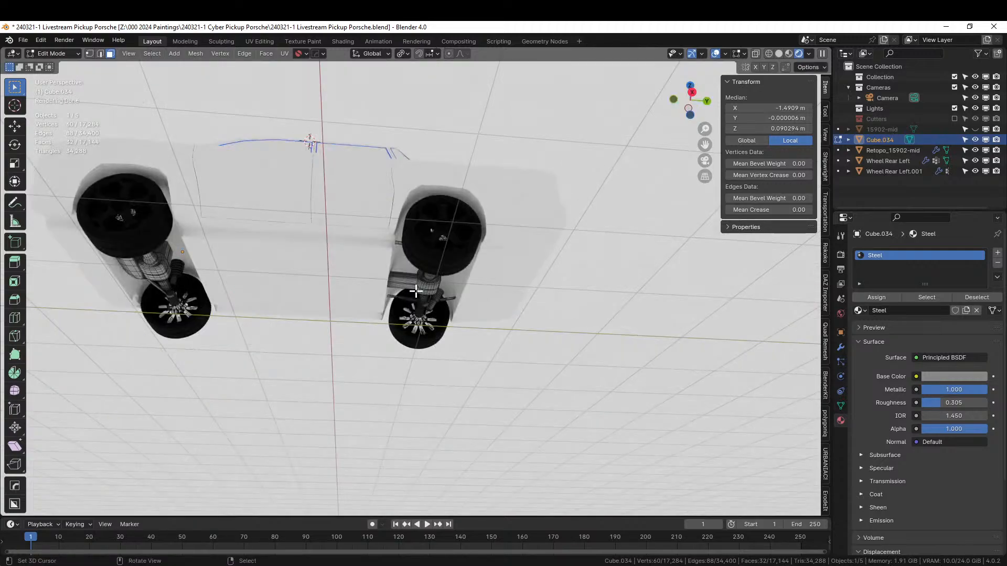
Adjust the height of both extruded mounts along Z inside the car body, with a final move of about -0.058 m, and finish mesh editing.
middle_click_drag(417, 295, 390, 386)
key("g")
key("z")
left_click(419, 318)
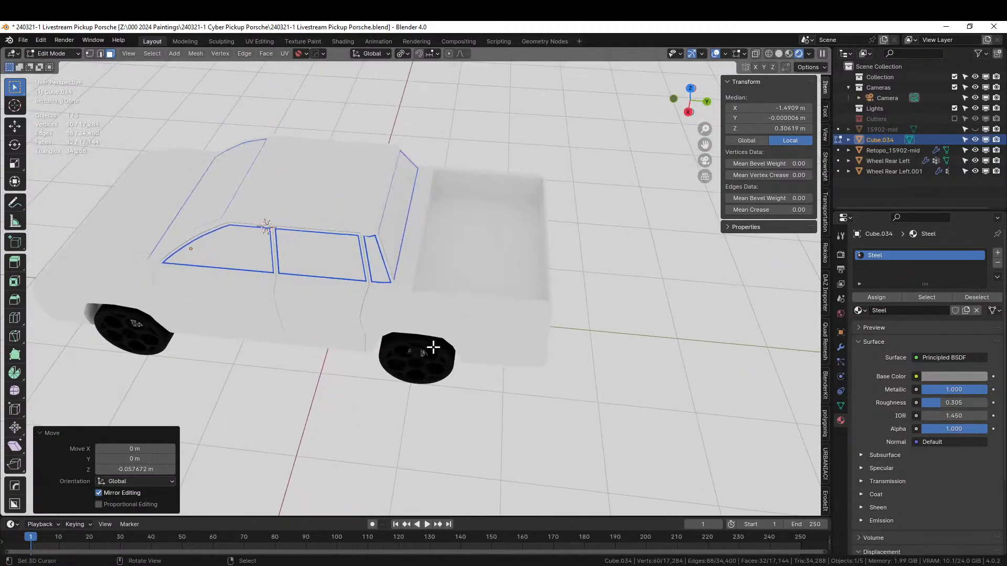
key("Tab")
Deselect everything, save the file and check the car from below and from the side.
middle_click_drag(432, 345, 502, 347)
left_click(507, 355)
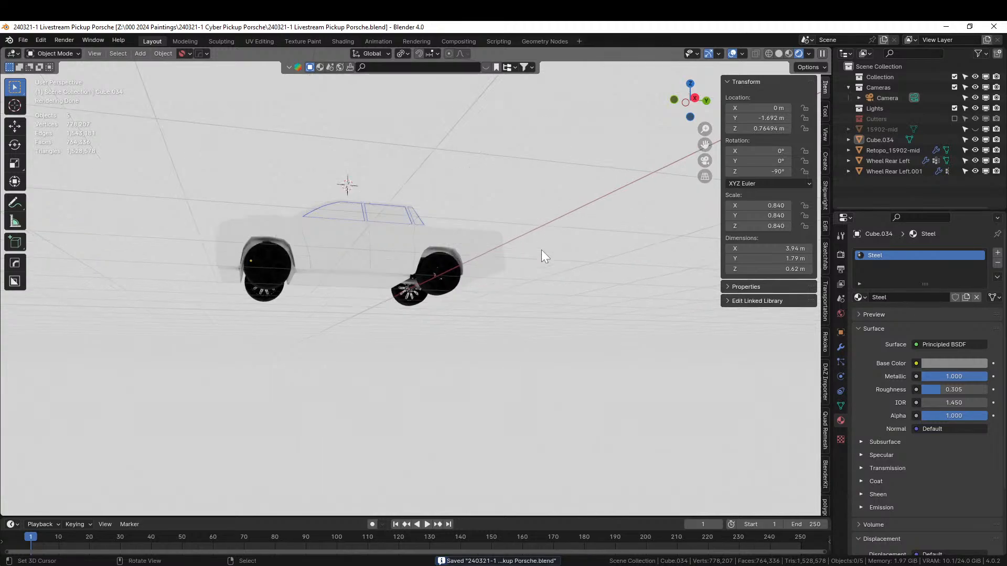
middle_click_drag(542, 254, 395, 386)
scroll(498, 333, "up", 3)
scroll(423, 363, "down", 5)
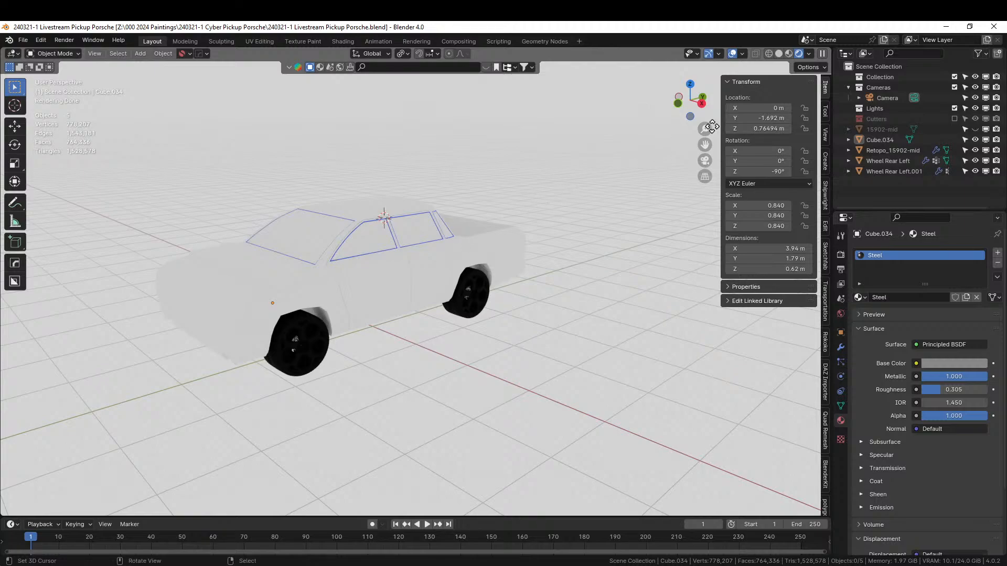
Switch the viewport to solid shading and examine the car's hood and windshield area.
left_click(779, 53)
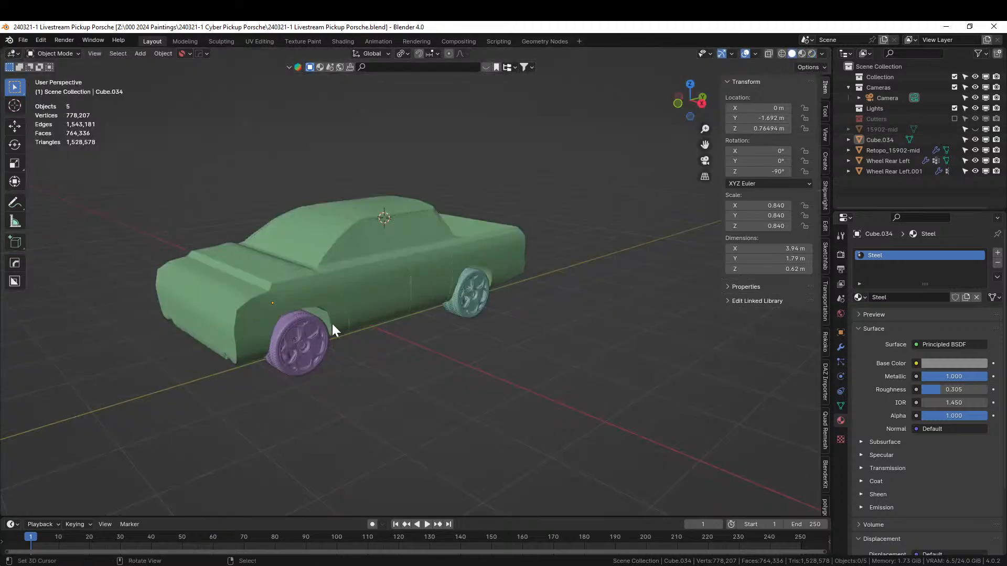
mouse_move(332, 323)
middle_mouse_down()
mouse_move(365, 329)
mouse_move(401, 318)
mouse_move(307, 365)
mouse_move(288, 330)
mouse_move(292, 305)
mouse_move(255, 300)
mouse_move(318, 336)
mouse_move(426, 335)
mouse_move(337, 340)
mouse_move(305, 329)
mouse_move(304, 310)
mouse_move(332, 333)
mouse_move(363, 335)
middle_mouse_up()
scroll(292, 303, "up", 3)
scroll(362, 334, "down", 2)
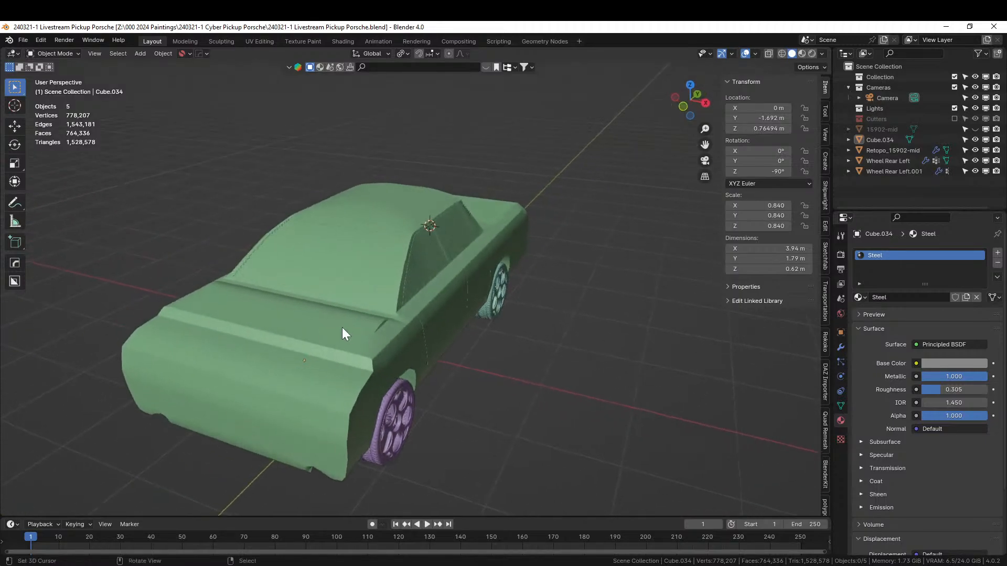
Start editing the car body mesh and select the narrow notch faces on the hood near the windshield's lower corner.
left_click(342, 327)
key("Tab")
scroll(342, 327, "up", 3)
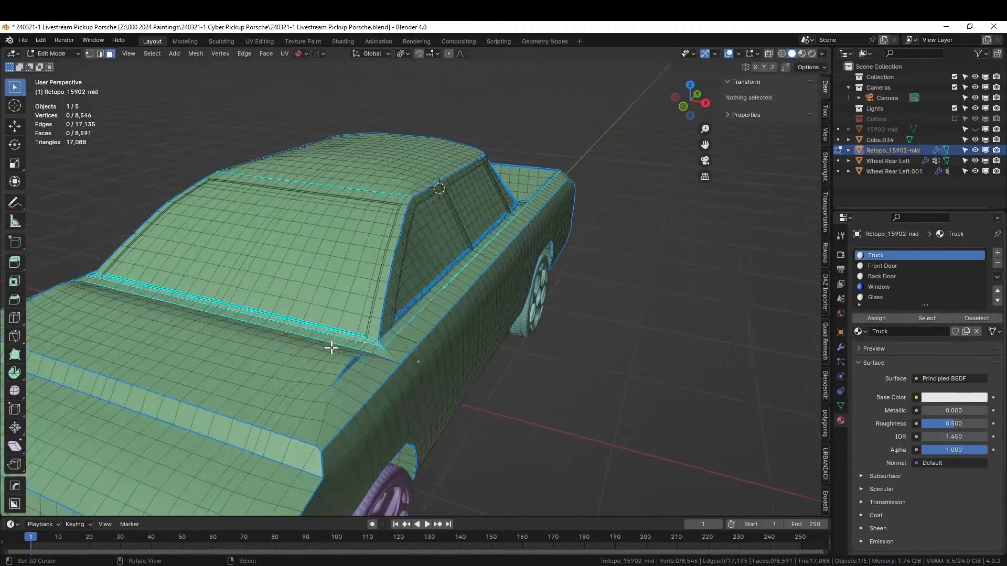
scroll(342, 378, "up", 5)
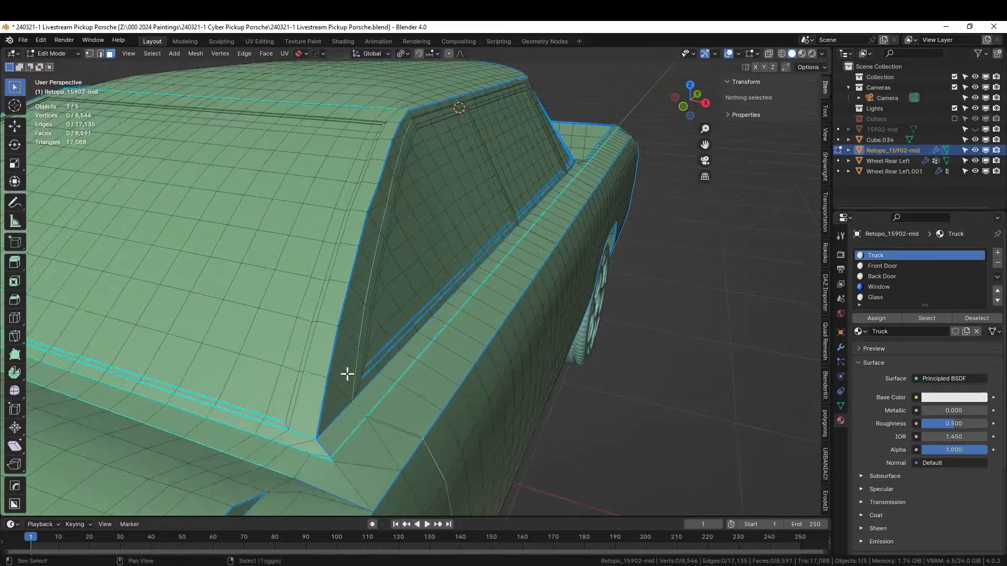
left_click(329, 314)
left_click(362, 283, "shift")
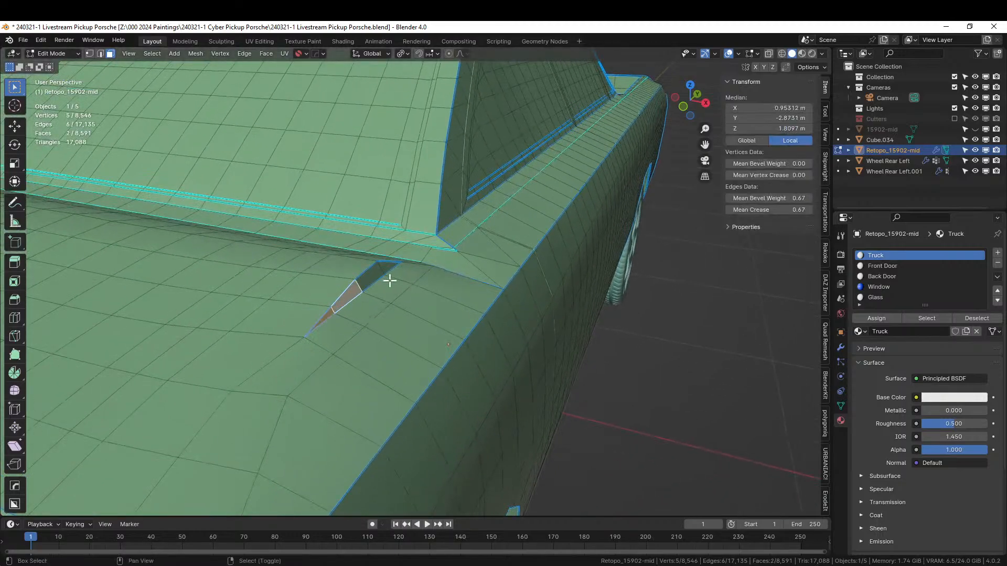
left_click(369, 280, "shift")
Try to extrude the selected hood notch faces, first as a region and again along their normals.
scroll(388, 269, "down", 5)
middle_click_drag(388, 269, 472, 299)
key("e")
left_click(449, 292)
scroll(475, 303, "up", 4)
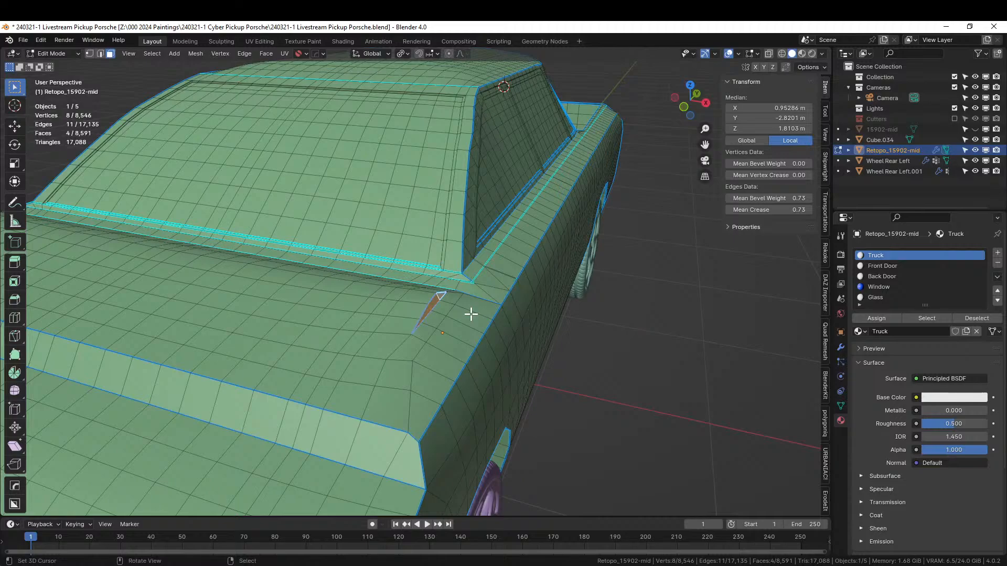
key("alt+e")
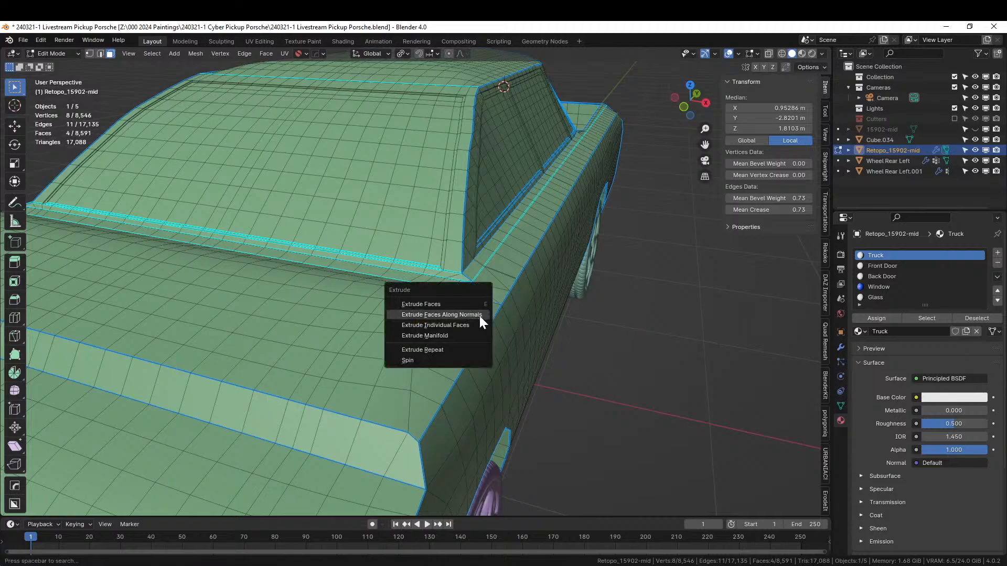
left_click(441, 314)
right_click(339, 298)
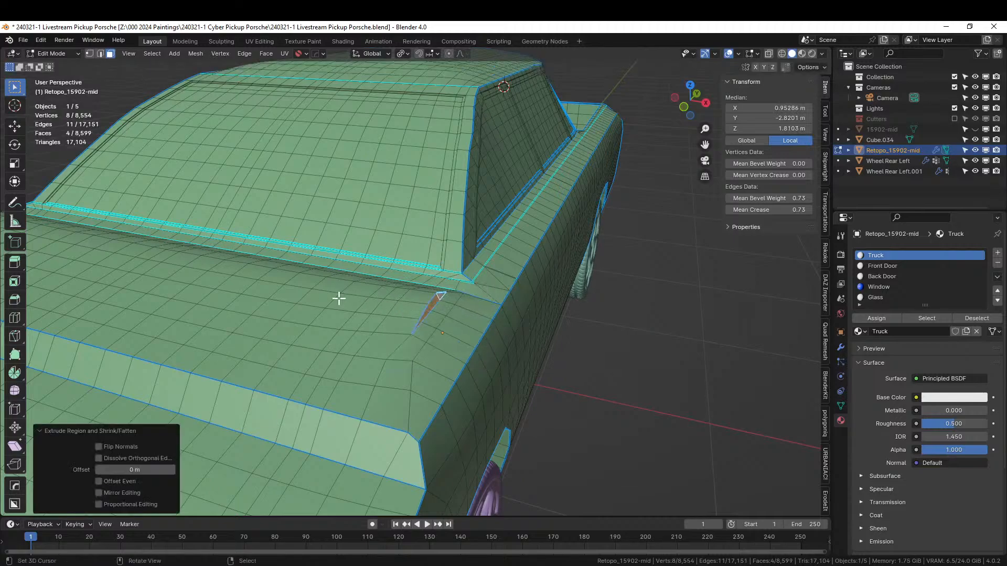
Select the whole body mesh and merge its duplicate vertices by distance at 0.0001 m.
key("a")
key("m")
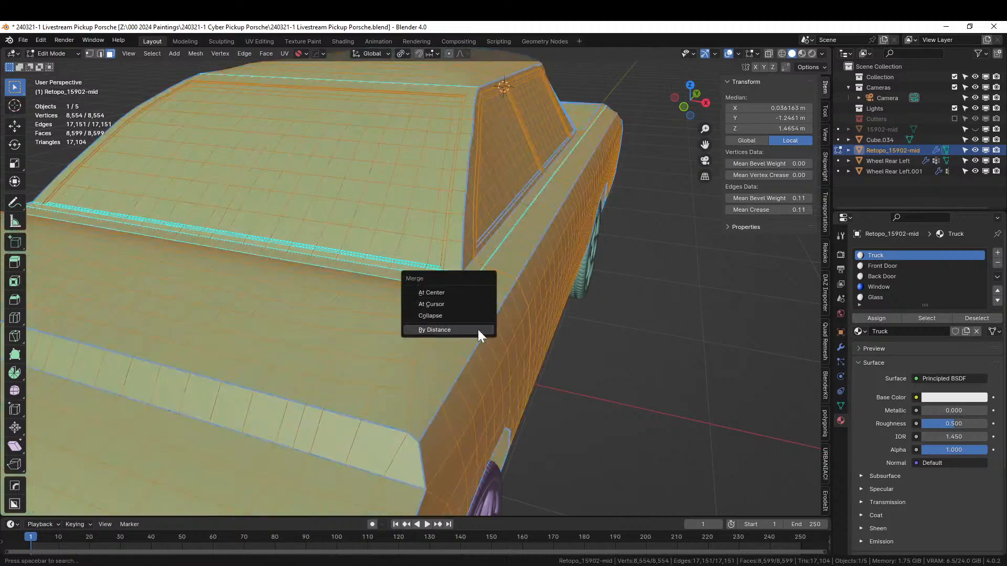
left_click(477, 329)
scroll(477, 329, "up", 6)
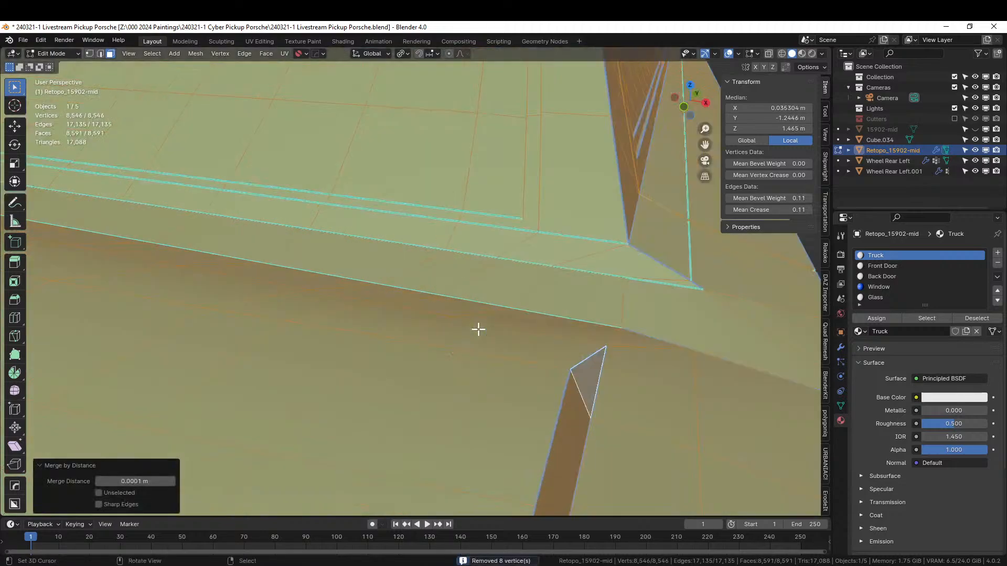
scroll(542, 317, "down", 6)
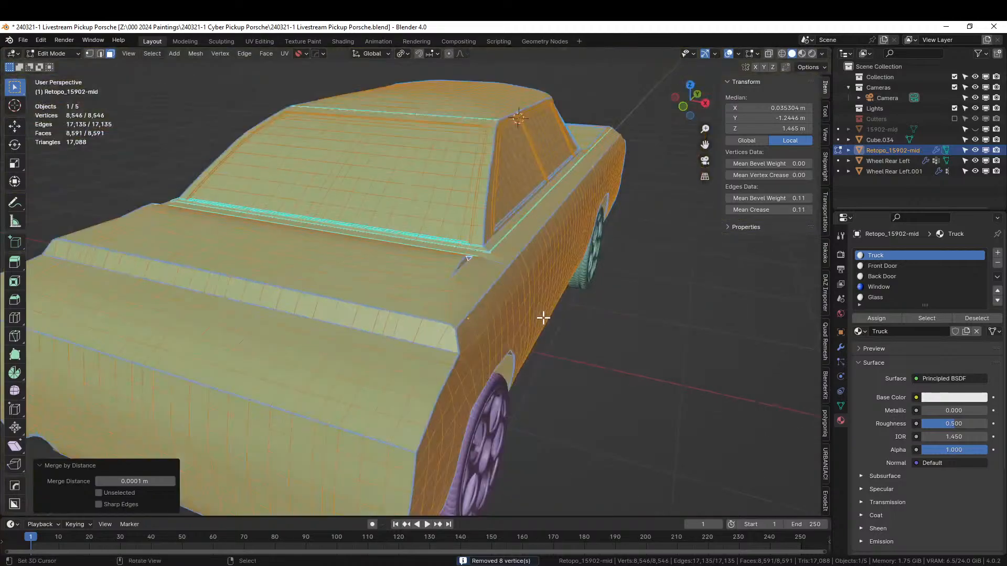
Try to move the four narrow notch faces on the hood near the windshield corner by about -0.06 m along X.
scroll(503, 278, "up", 4)
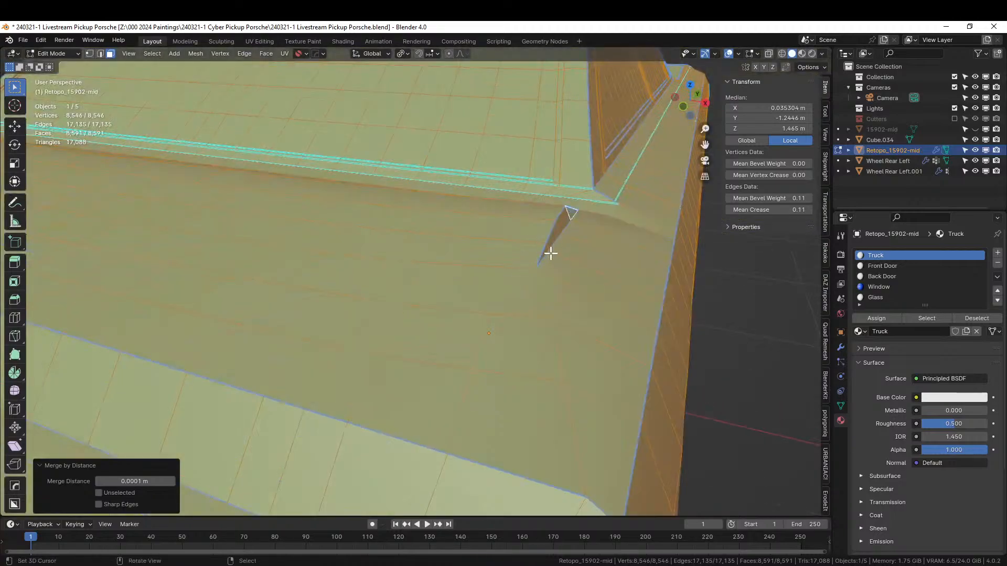
key("alt+a")
left_click(555, 233)
left_click(567, 216, "shift")
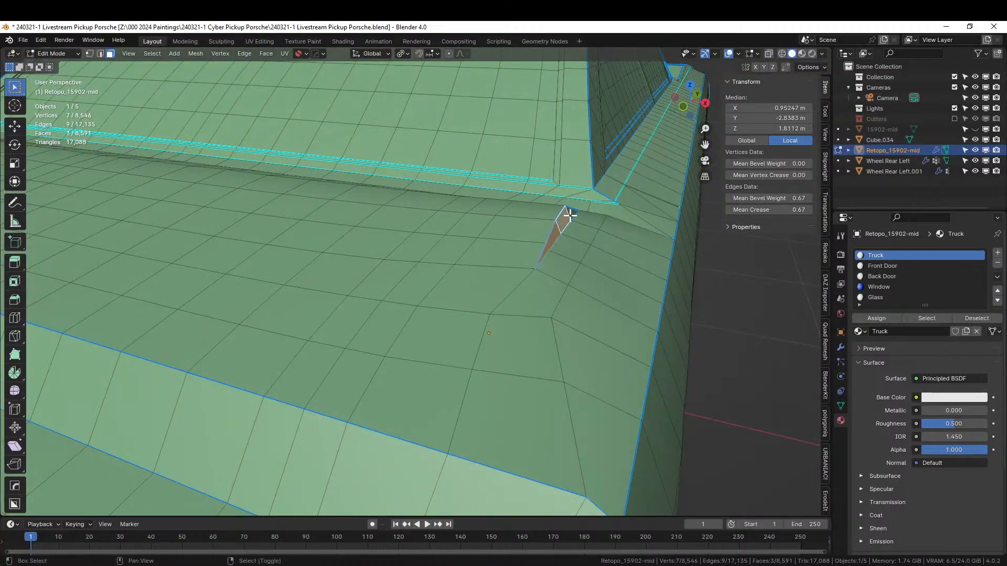
key("g")
key("x")
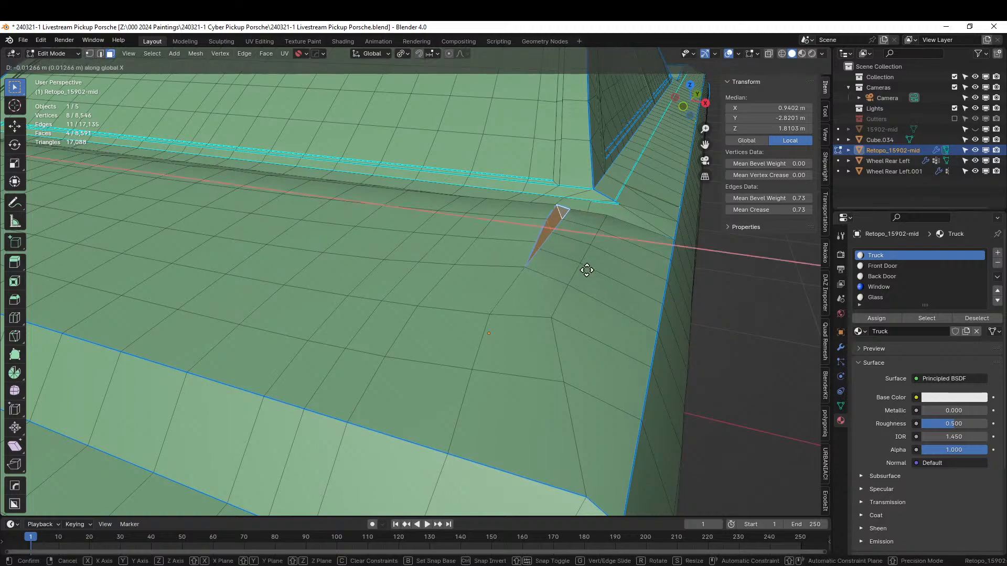
left_click(557, 273)
scroll(556, 267, "down", 6)
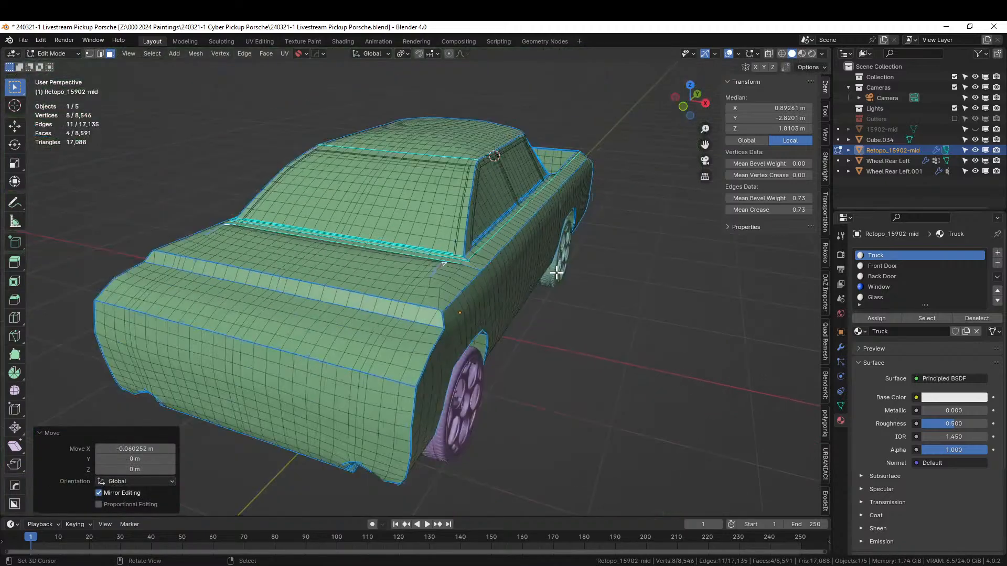
scroll(565, 284, "up", 4)
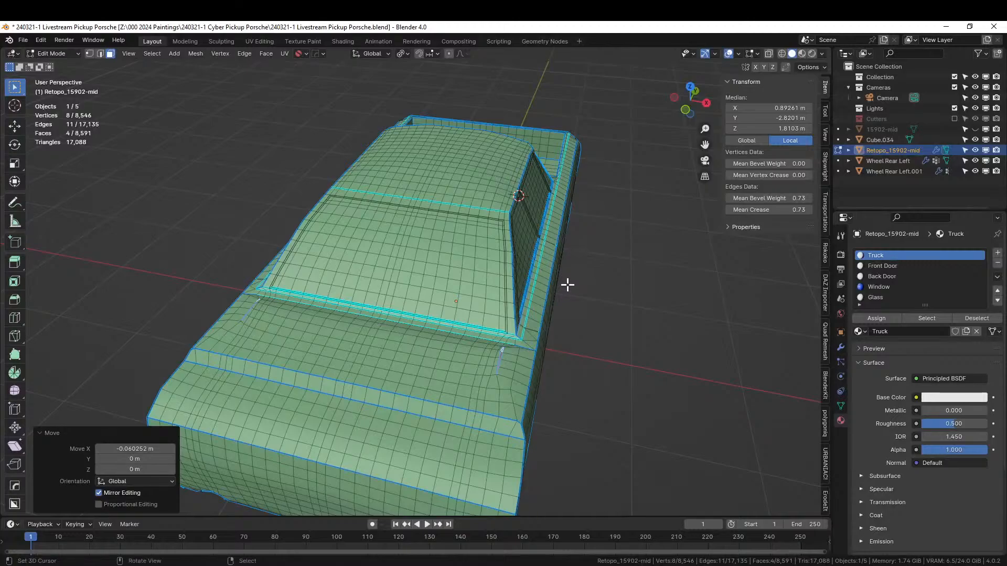
middle_click_drag(567, 285, 636, 317)
Select the row of edges along the base of the raised strip across the hood and delete them as edges.
scroll(498, 290, "up", 3)
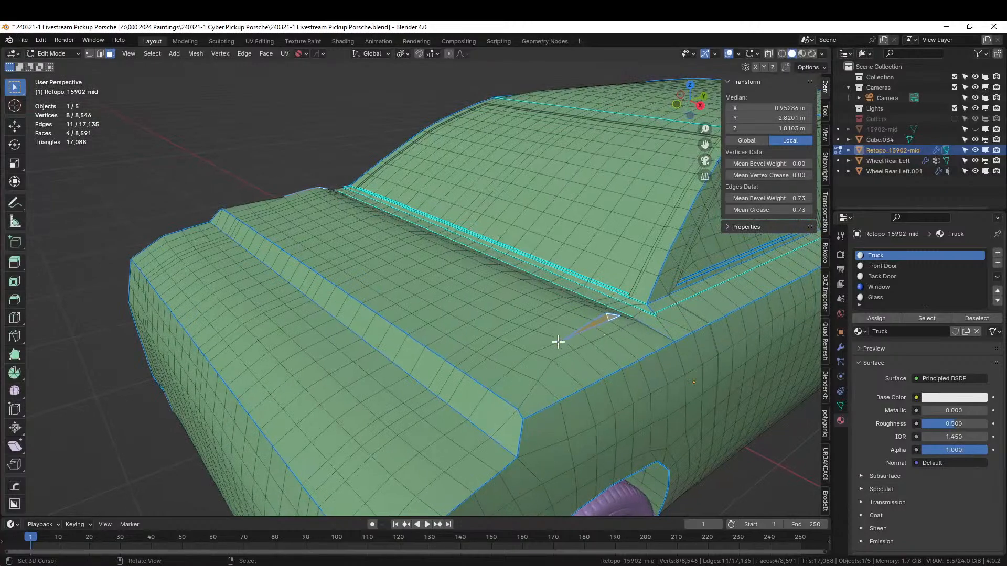
middle_click_drag(547, 341, 532, 336)
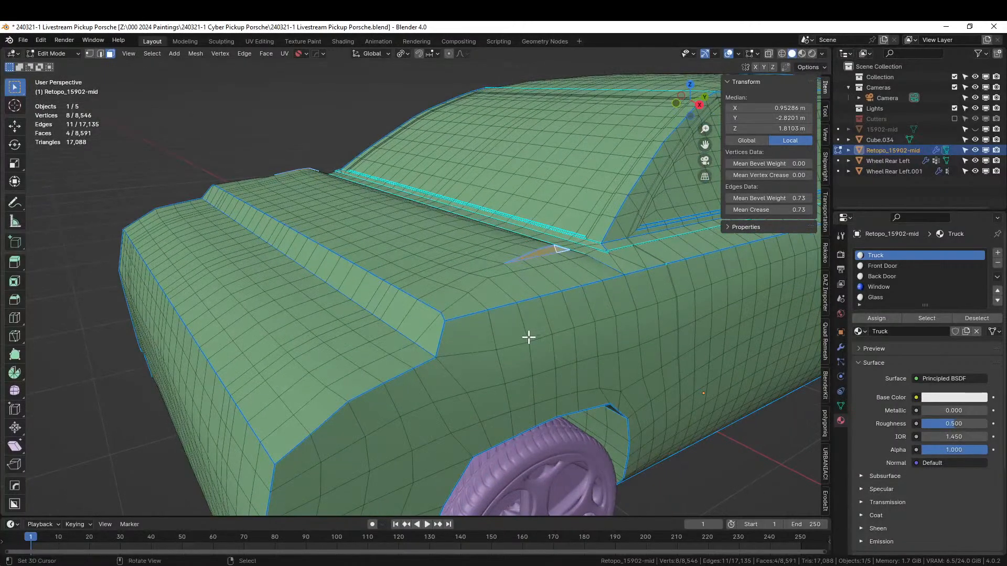
left_click(433, 347)
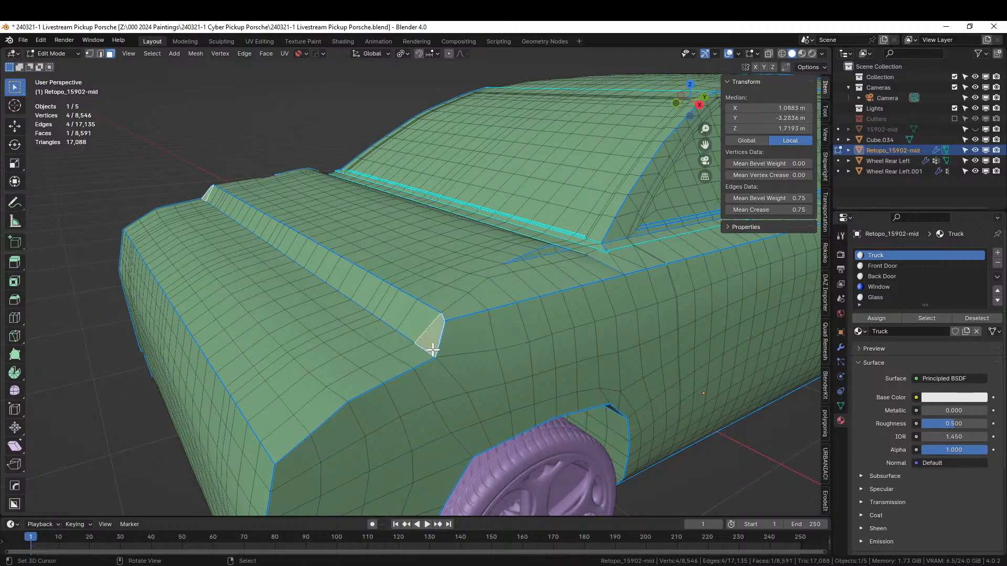
key("2")
right_click(422, 349)
middle_click_drag(430, 350, 467, 362)
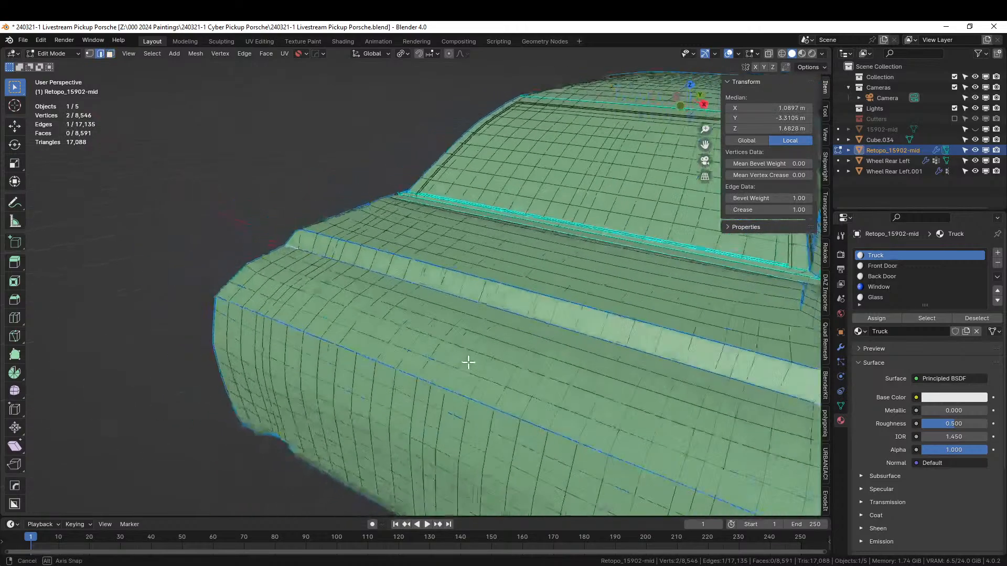
right_click(301, 248, "ctrl")
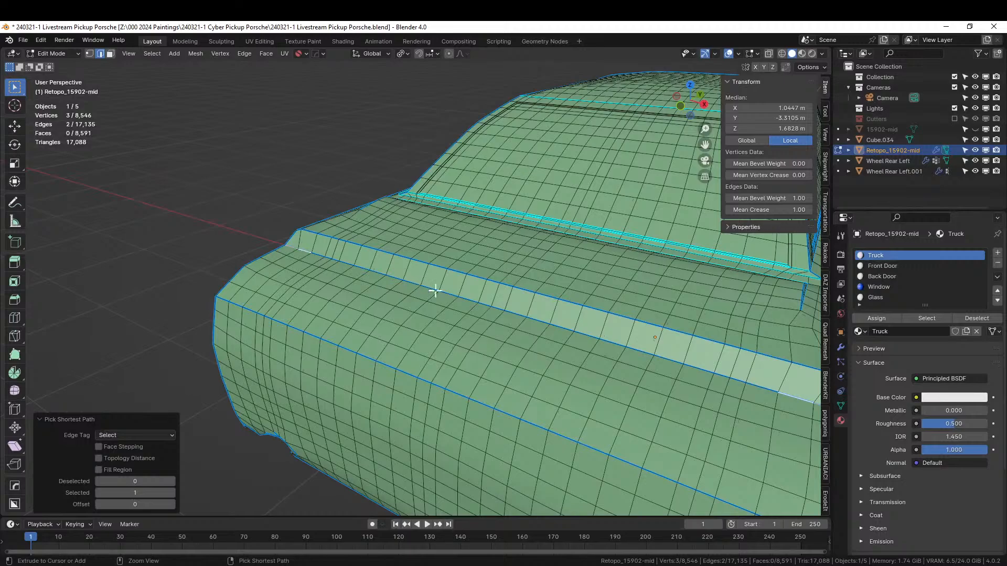
right_click(556, 328, "ctrl")
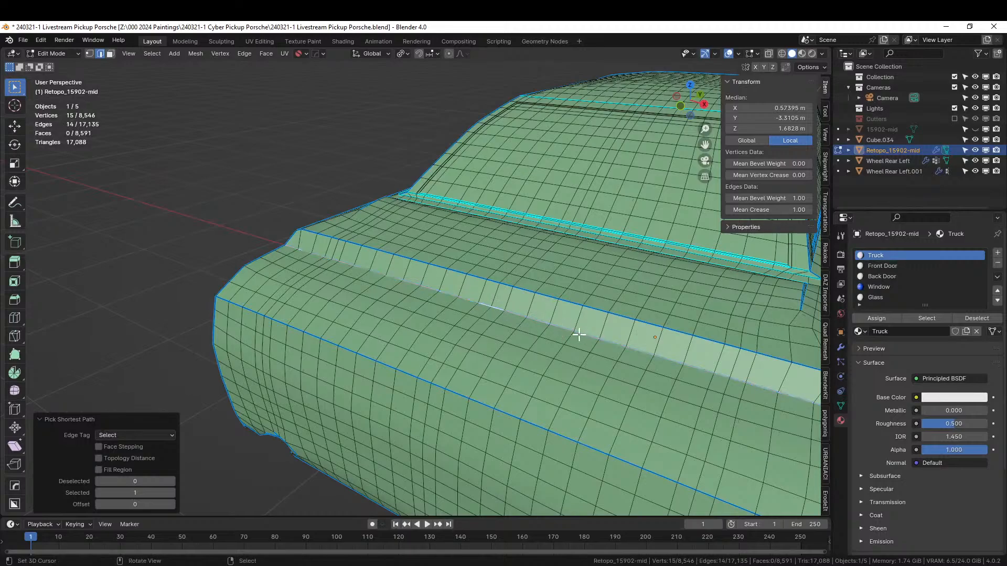
key("x")
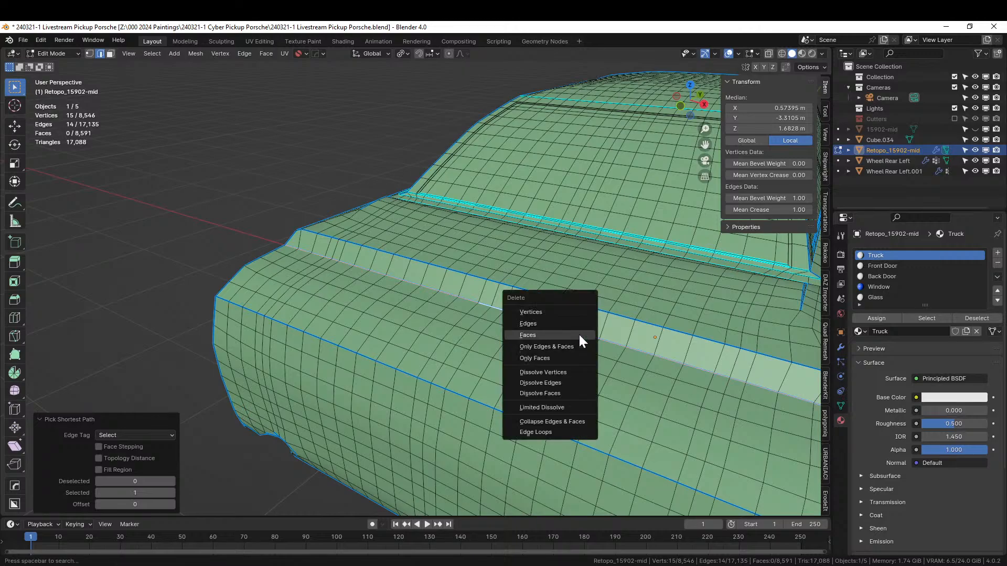
left_click(555, 321)
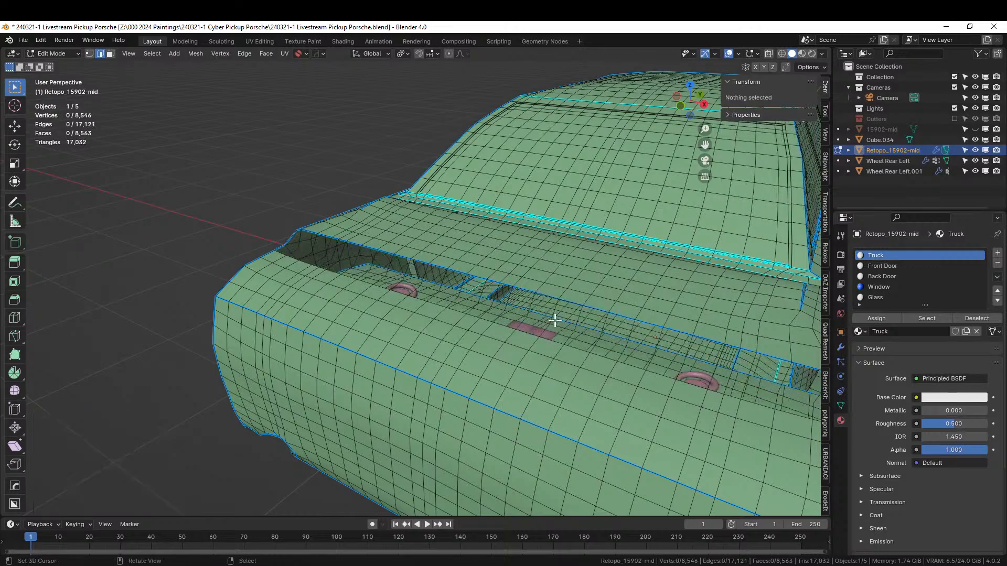
Select the boundary edge loop around the opening left across the hood.
middle_click_drag(555, 321, 526, 329)
mouse_move(409, 355)
middle_mouse_down()
mouse_move(432, 360)
mouse_move(419, 367)
middle_mouse_up()
scroll(419, 369, "up", 2)
middle_click_drag(400, 400, 405, 404)
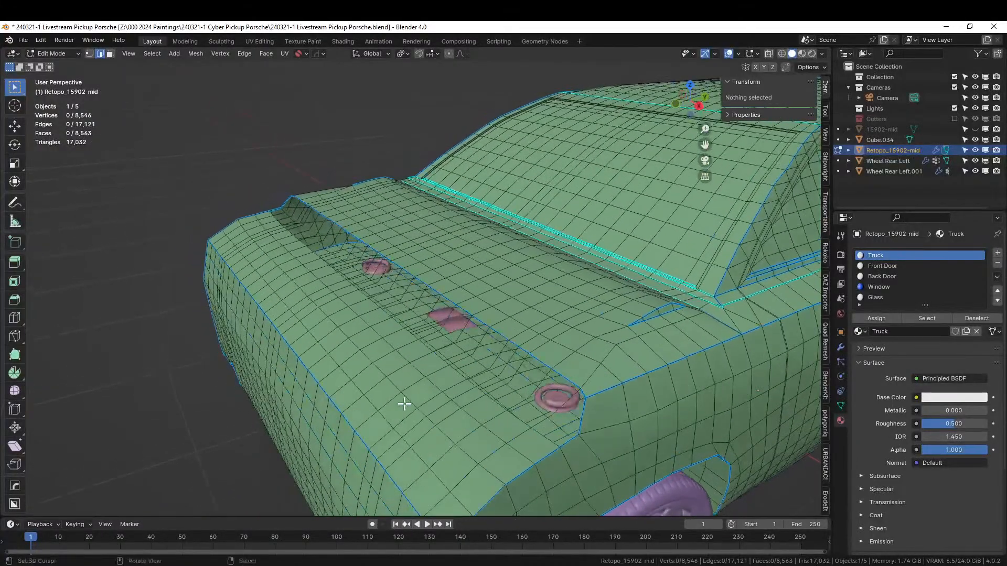
left_click(542, 435, "alt")
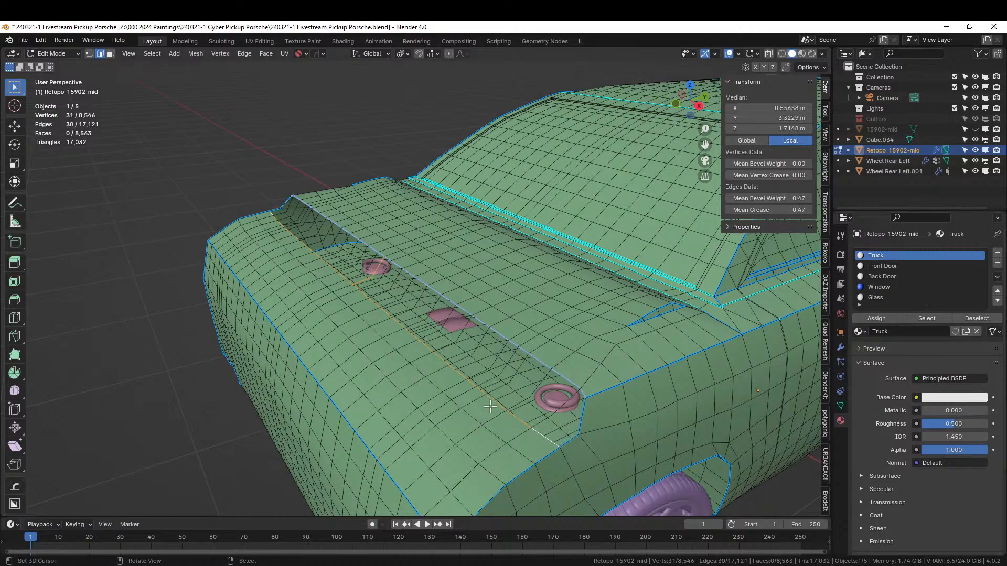
middle_click_drag(490, 407, 534, 425)
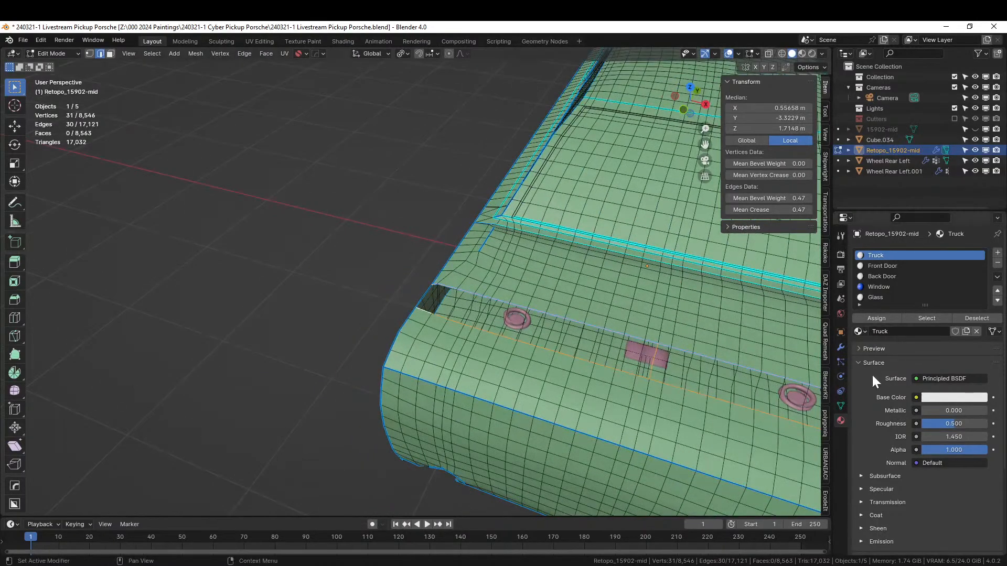
Apply the Hops_Mirror modifier to the car body and return to editing its mesh.
key("Tab")
middle_click_drag(490, 330, 434, 313)
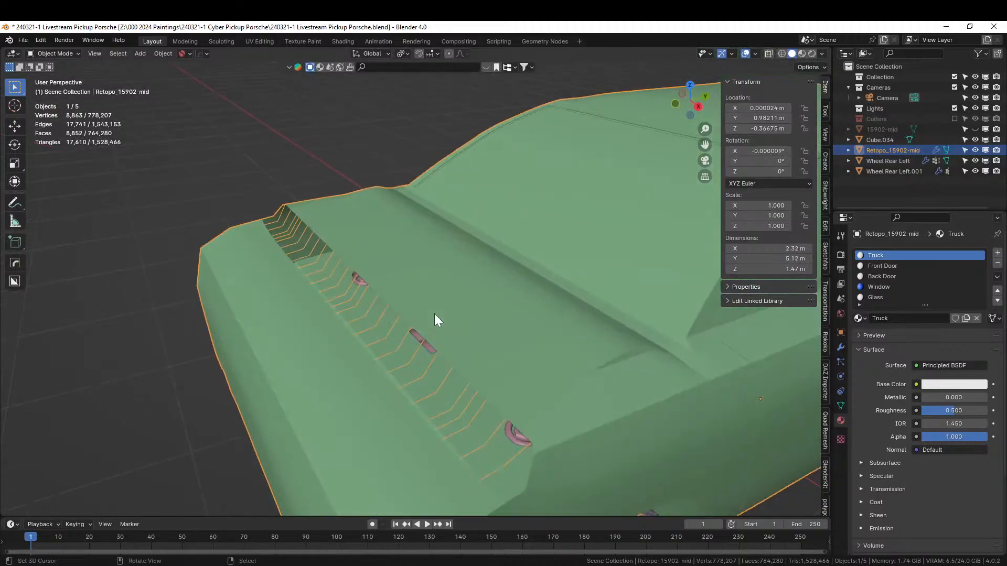
left_click(838, 348)
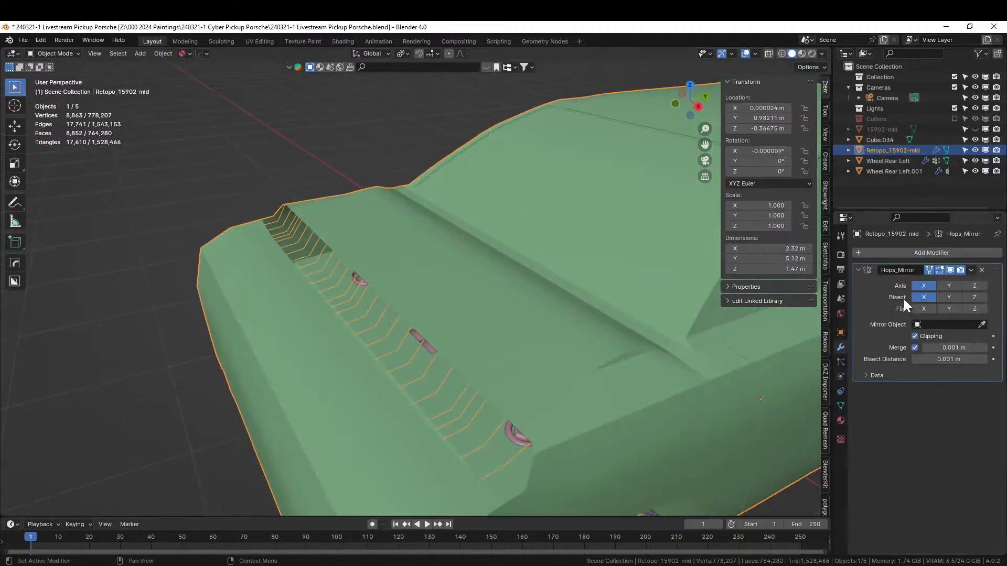
key("ctrl+a")
key("Tab")
middle_click_drag(450, 289, 458, 290)
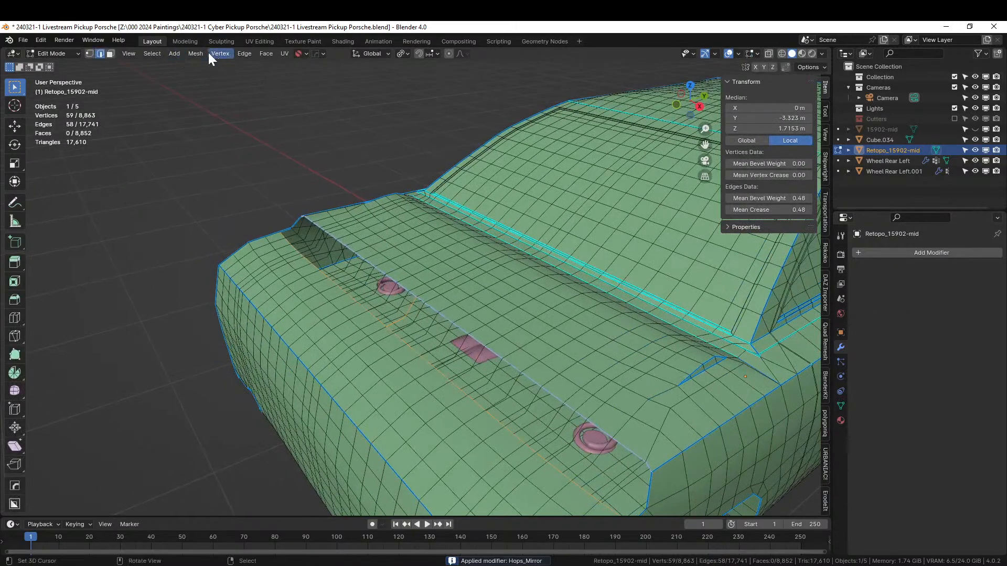
Try to close the hood opening by bridging its selected boundary edges.
left_click(246, 53)
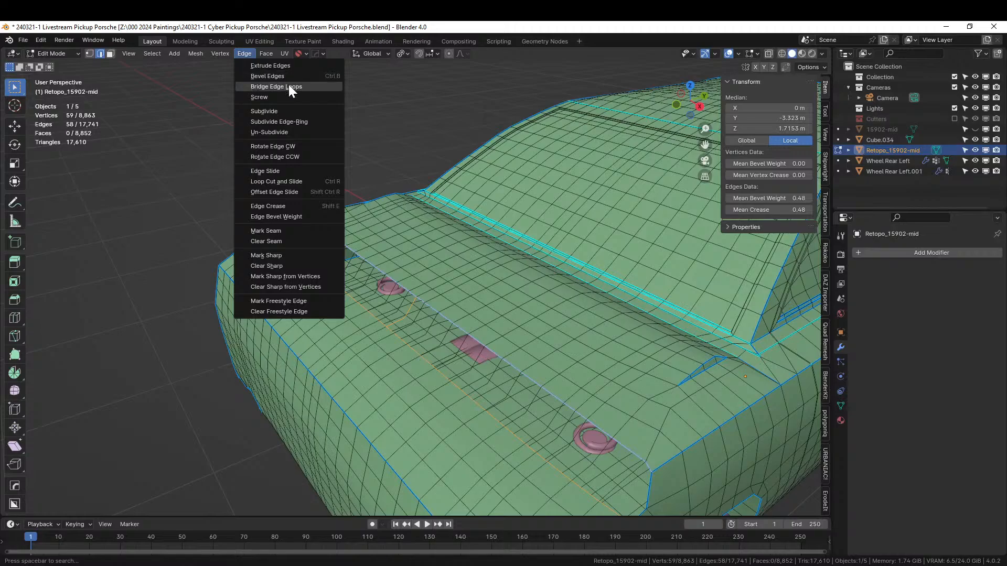
left_click(288, 86)
middle_click_drag(350, 164, 264, 237)
scroll(266, 213, "up", 3)
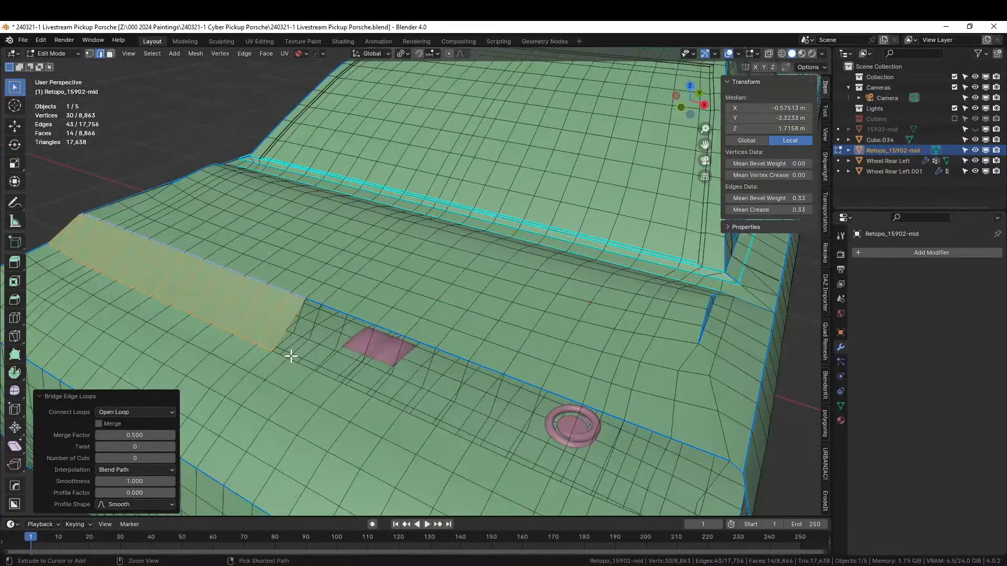
key("ctrl+z")
Isolate the opening's boundary edges, deselect the short middle connecting edges, bridge the two long loops, and reveal the body again.
mouse_move(326, 350)
middle_mouse_down()
mouse_move(337, 338)
mouse_move(320, 337)
middle_mouse_up()
key("shift+h")
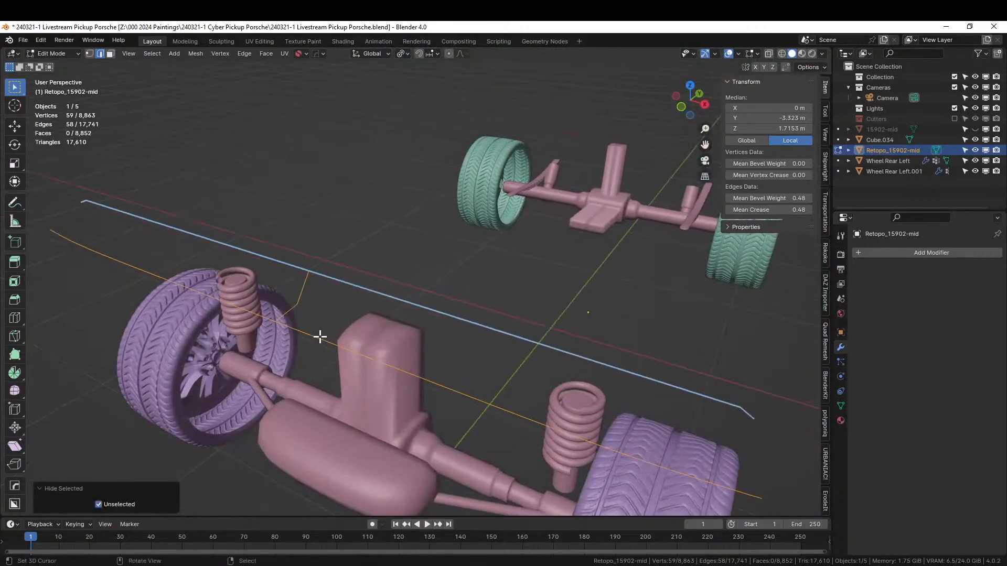
left_click(290, 310, "shift")
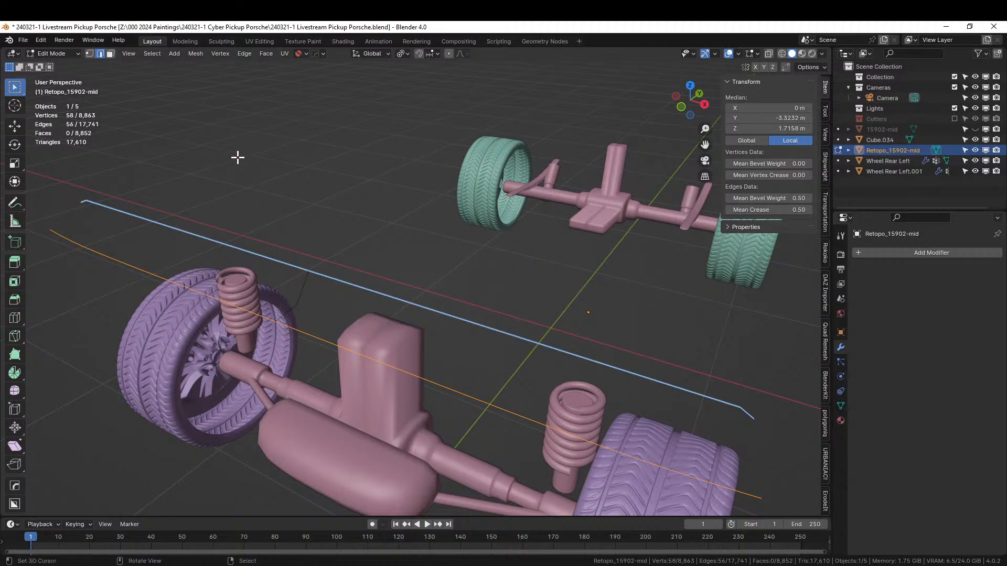
key("shift+h")
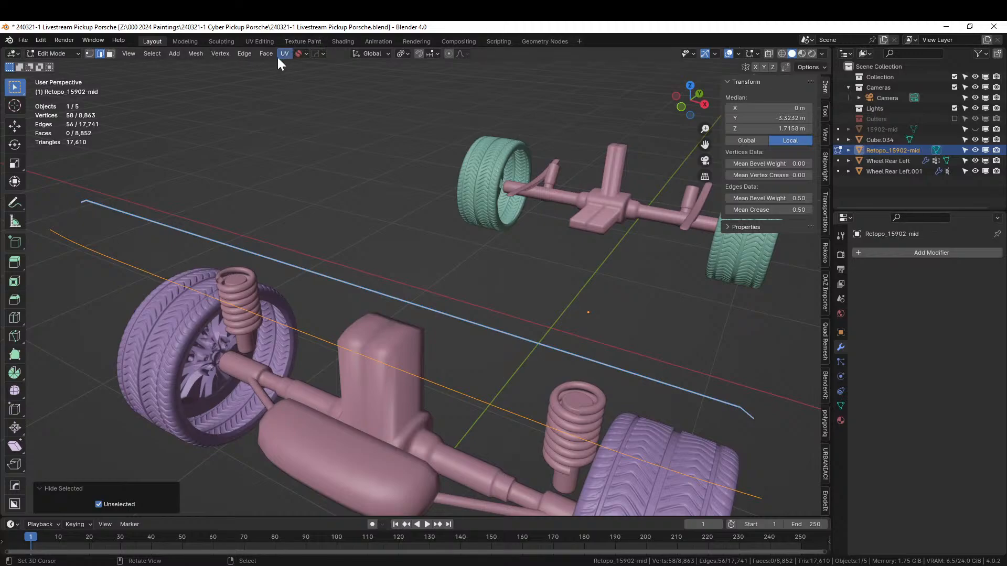
left_click(250, 54)
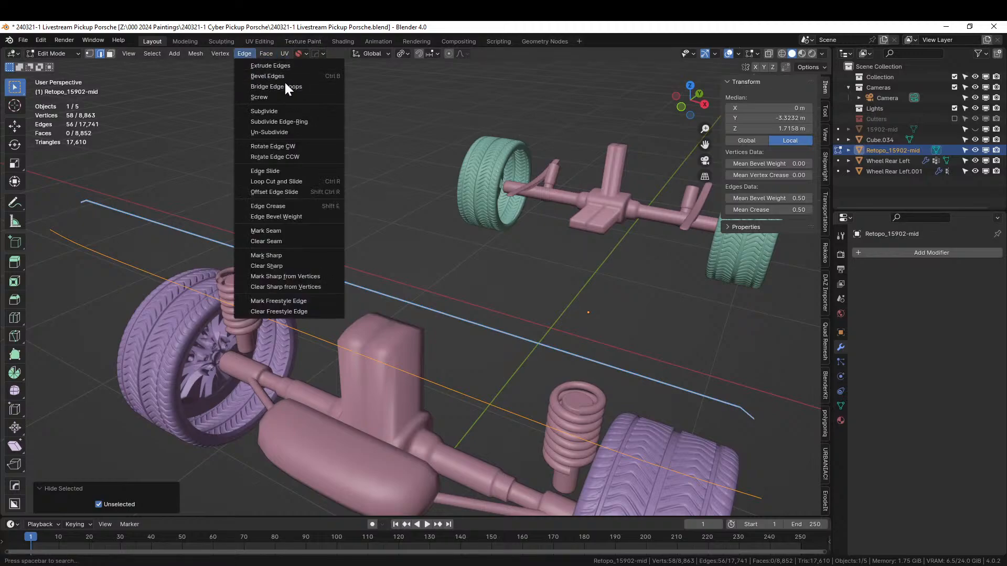
left_click(285, 86)
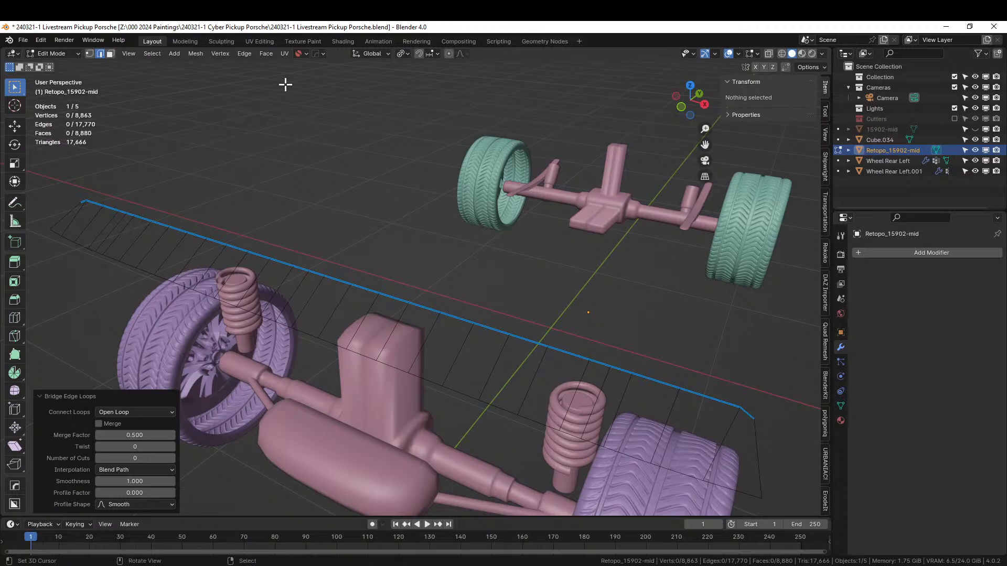
key("alt+h")
Select the crosswise edge loop along the front of the bridged hood faces and raise it about 0.037 m along Z.
scroll(286, 84, "down", 6)
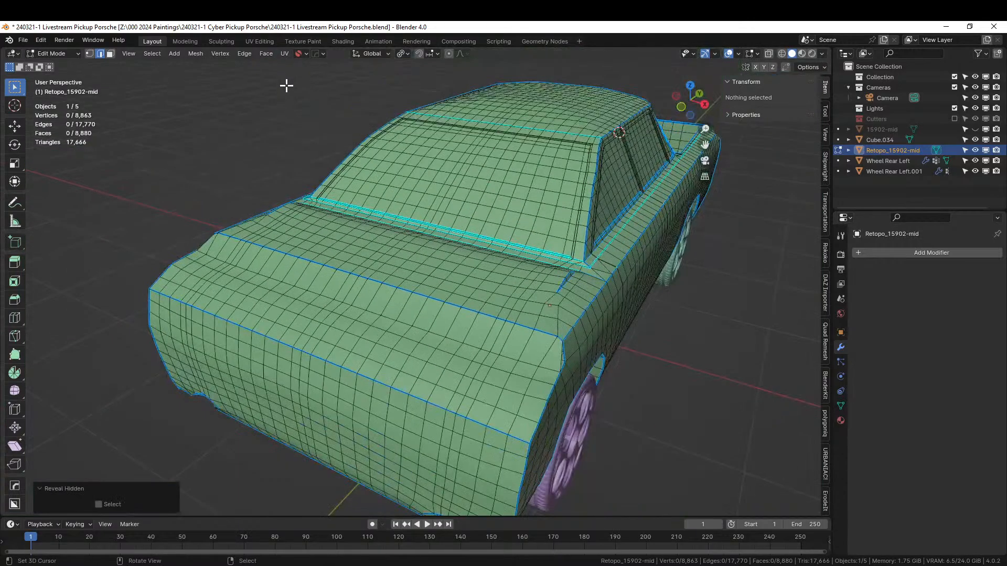
middle_click_drag(285, 86, 247, 67)
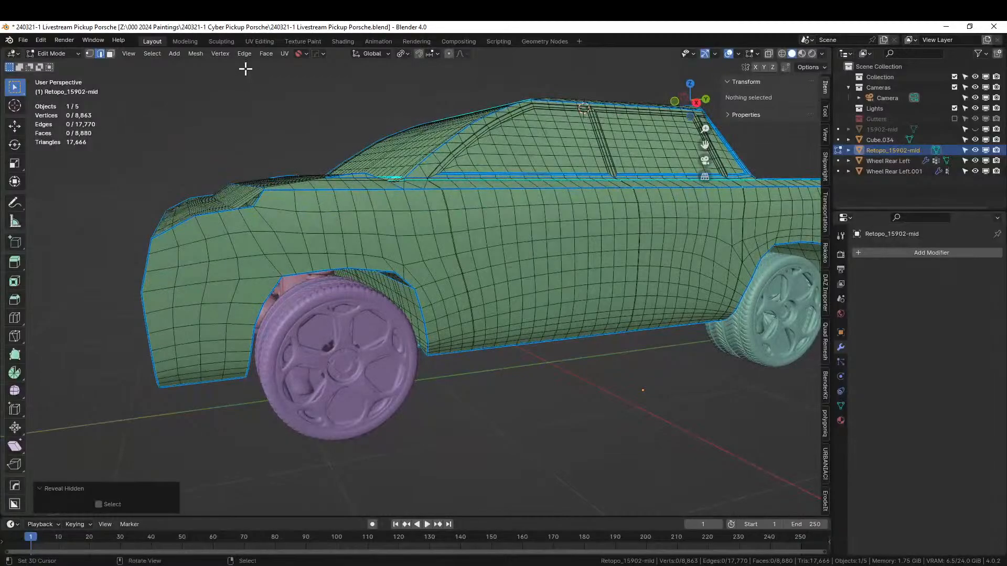
scroll(294, 99, "up", 10)
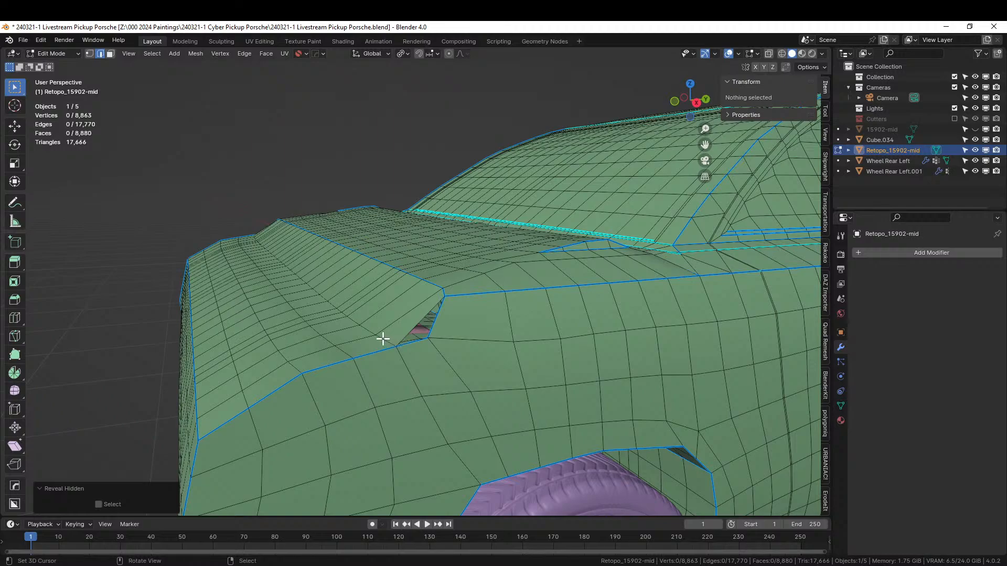
left_click(382, 338, "alt")
key("g")
key("z")
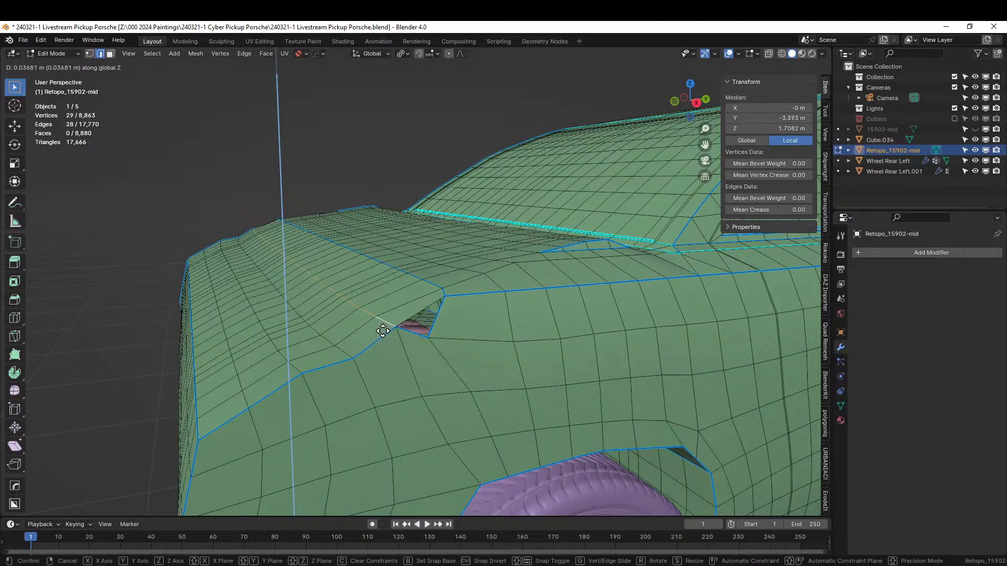
left_click(382, 330)
Select the next crosswise edge loop toward the front of the hood and raise it about 0.020 m along Z.
middle_click_drag(382, 328, 354, 323)
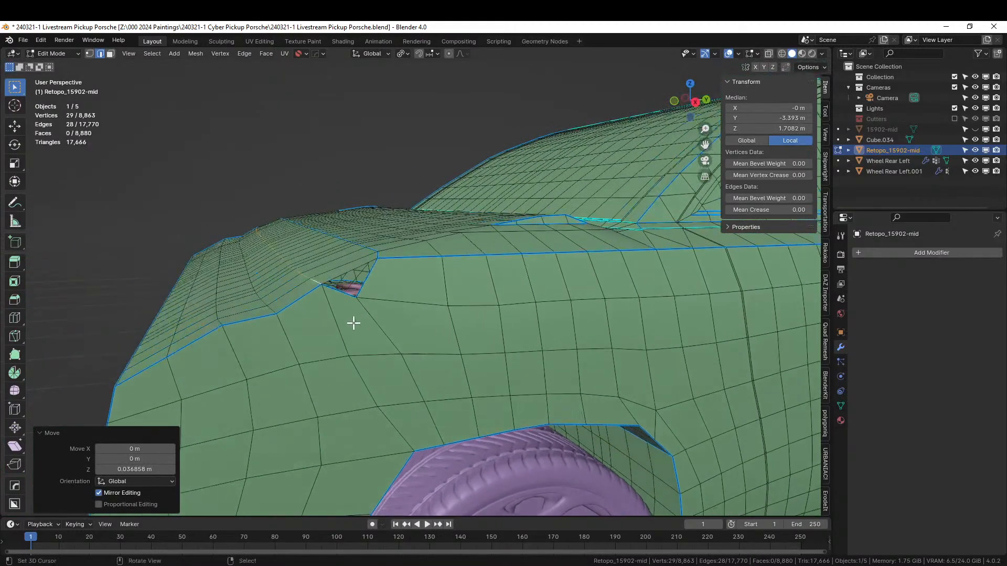
left_click(253, 285, "alt+shift")
left_click(280, 310)
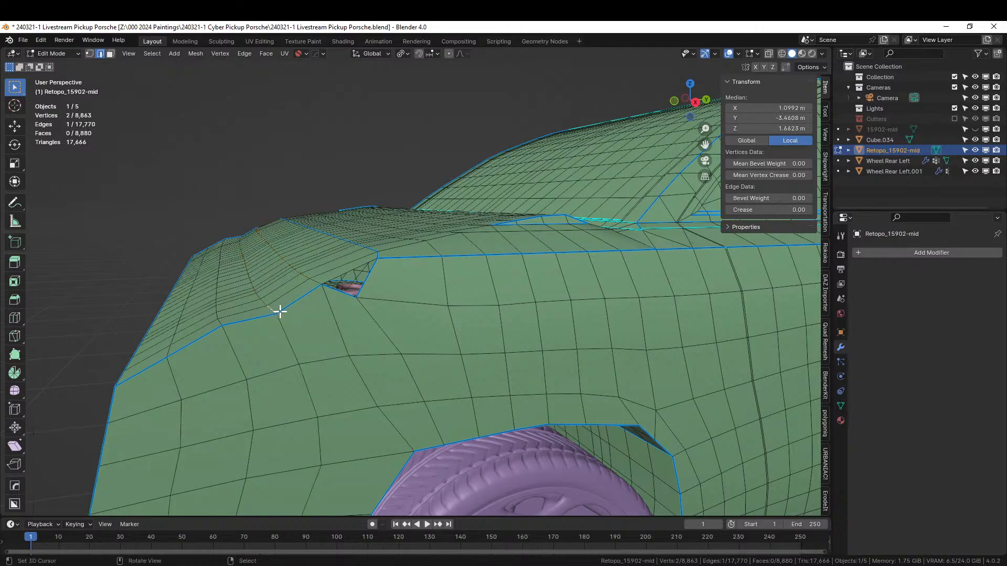
middle_click_drag(279, 310, 379, 322)
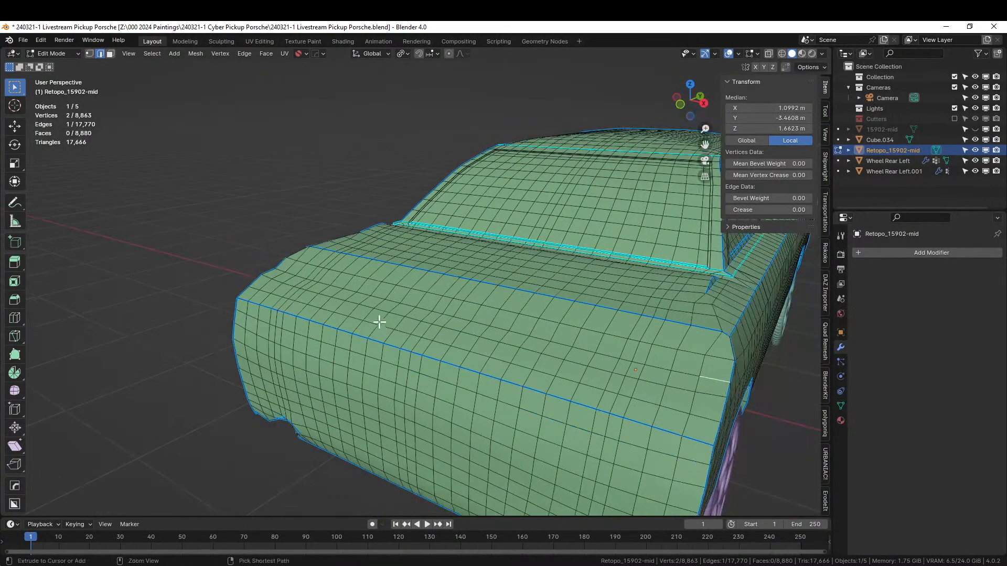
left_click(279, 270, "ctrl")
key("KP_3")
scroll(383, 330, "up", 3)
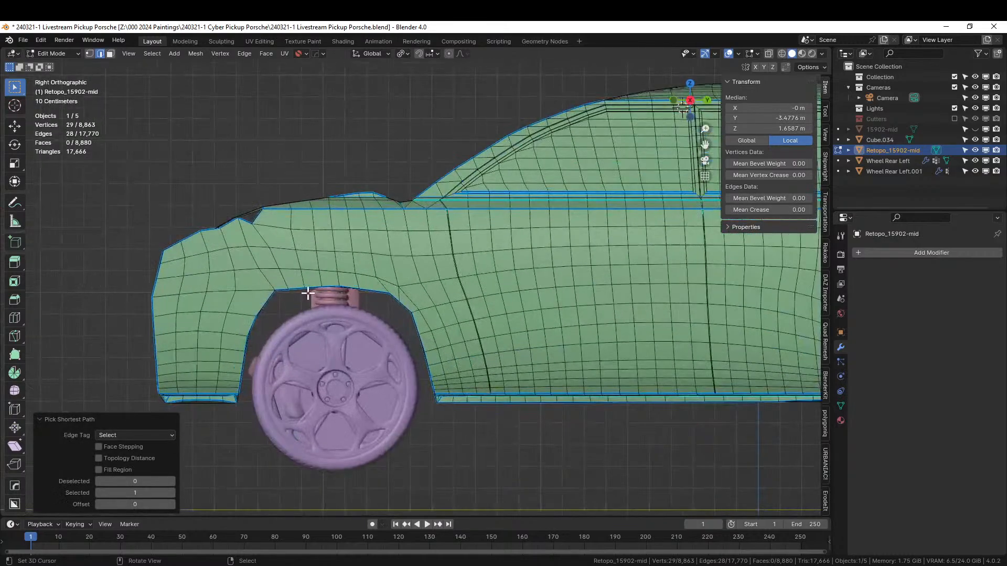
key("g")
key("z")
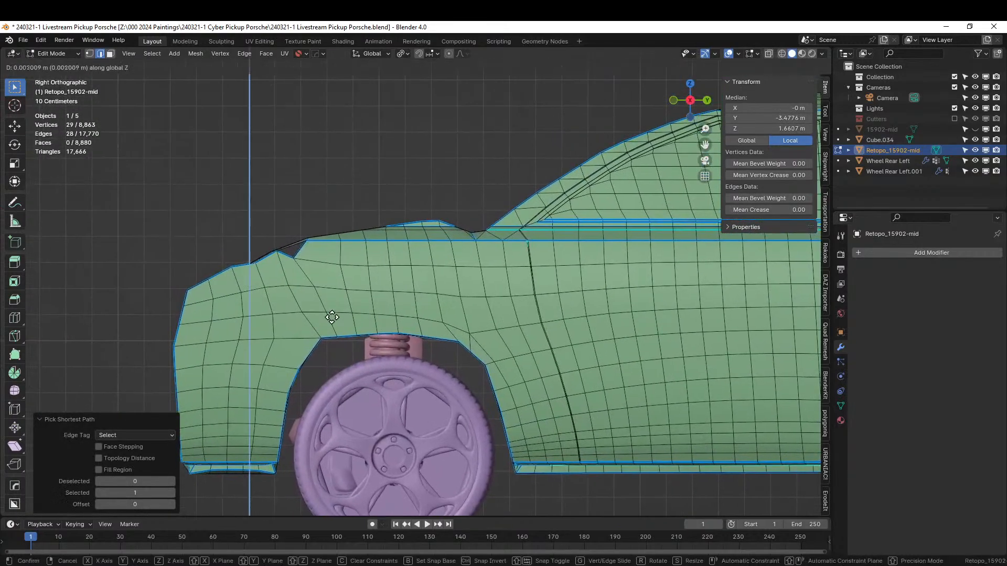
left_click(330, 314)
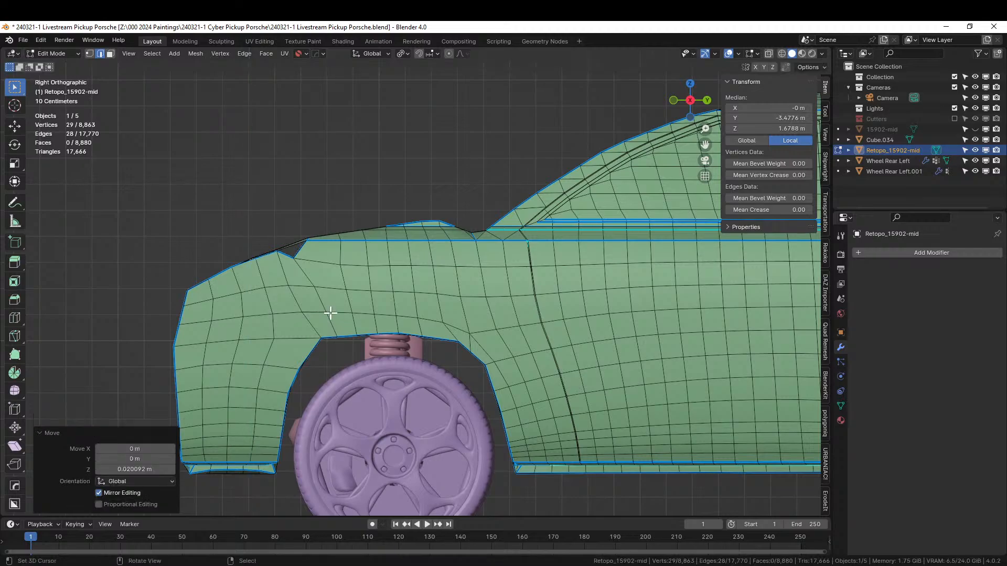
Fill the triangular gap at the hood's side corner with a face from its three boundary edges.
middle_click_drag(330, 313, 373, 325)
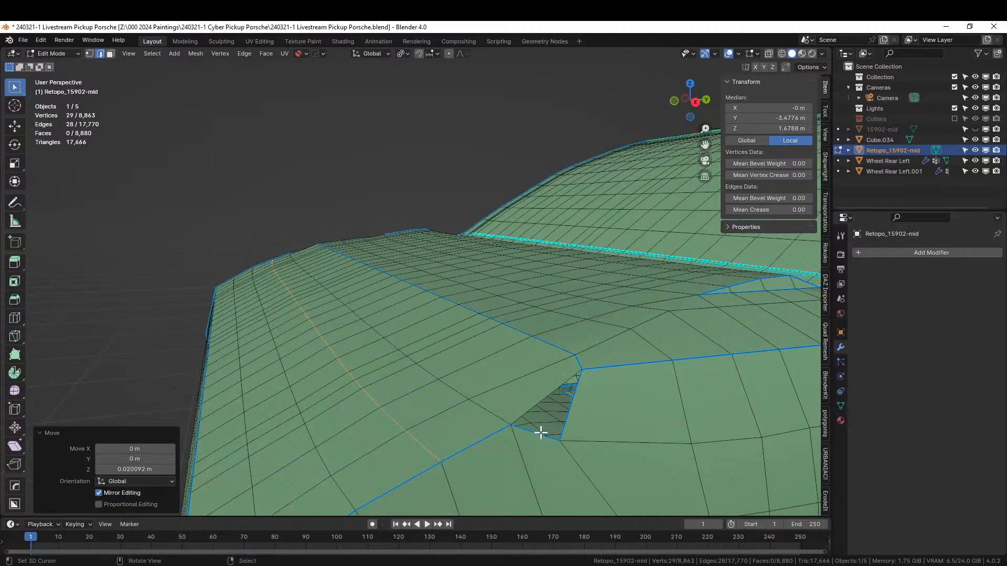
right_click(537, 402)
right_click(532, 433, "shift")
right_click(571, 412, "shift")
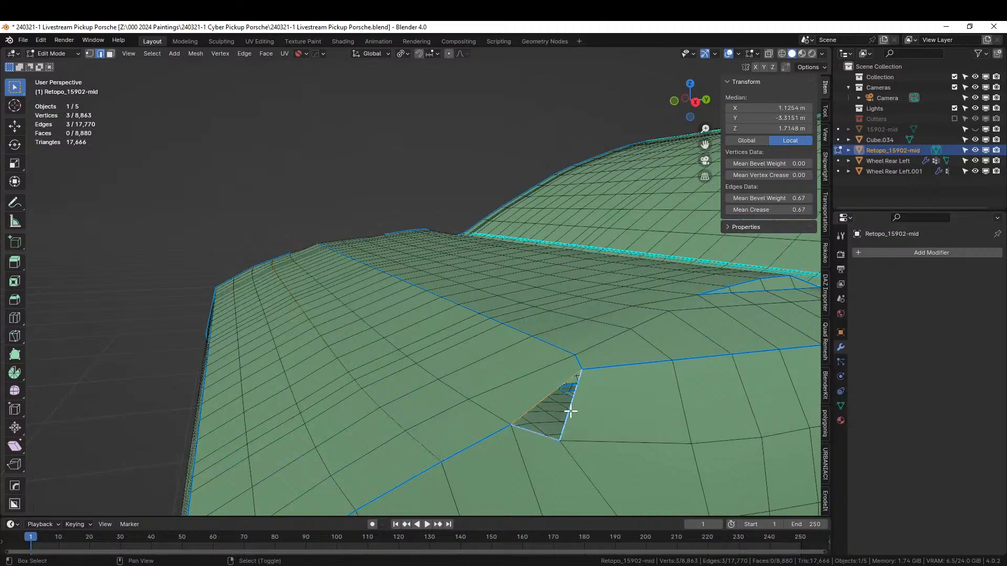
key("f")
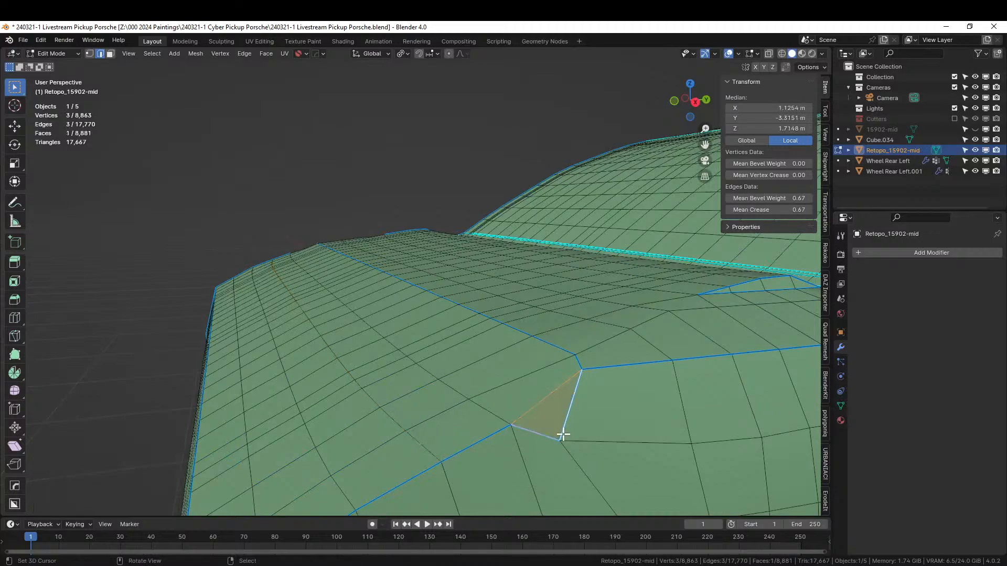
Clear the sharp marking from the filled triangle's two lower edges and mark its upper diagonal edge sharp.
right_click(547, 438)
right_click(560, 425, "shift")
key("q")
mouse_move(536, 413)
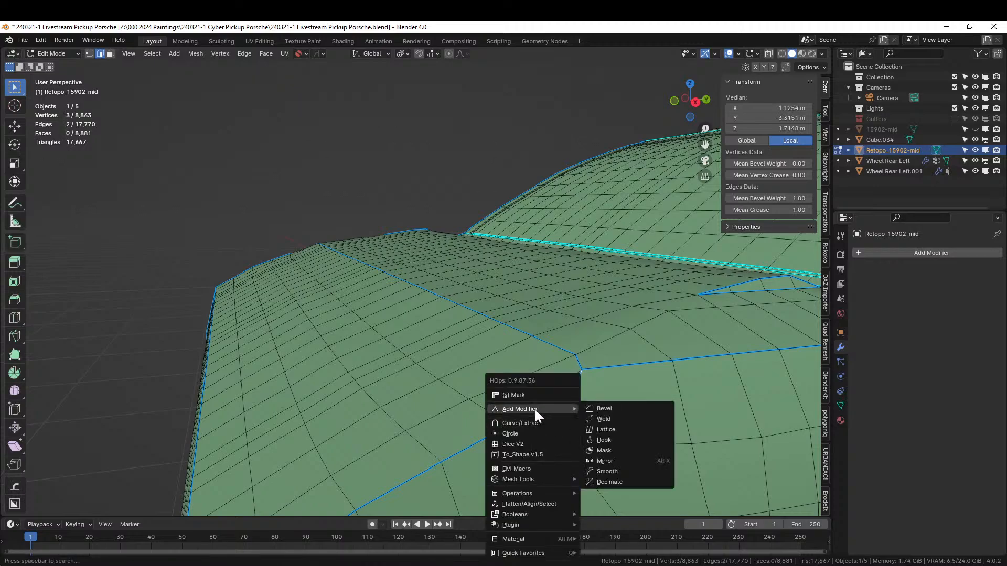
left_click(535, 395)
left_click(550, 398)
key("q")
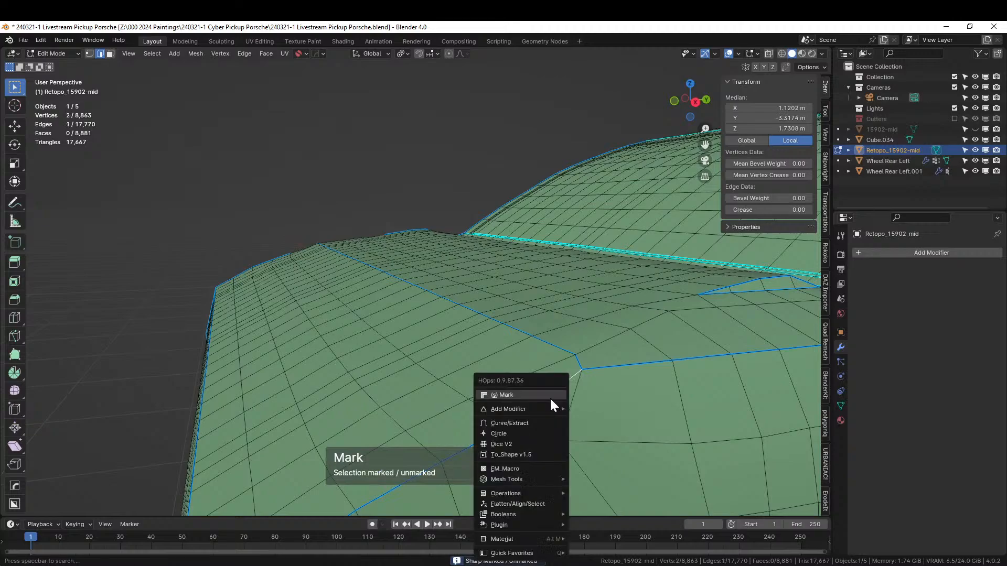
left_click(521, 395)
scroll(551, 400, "down", 8)
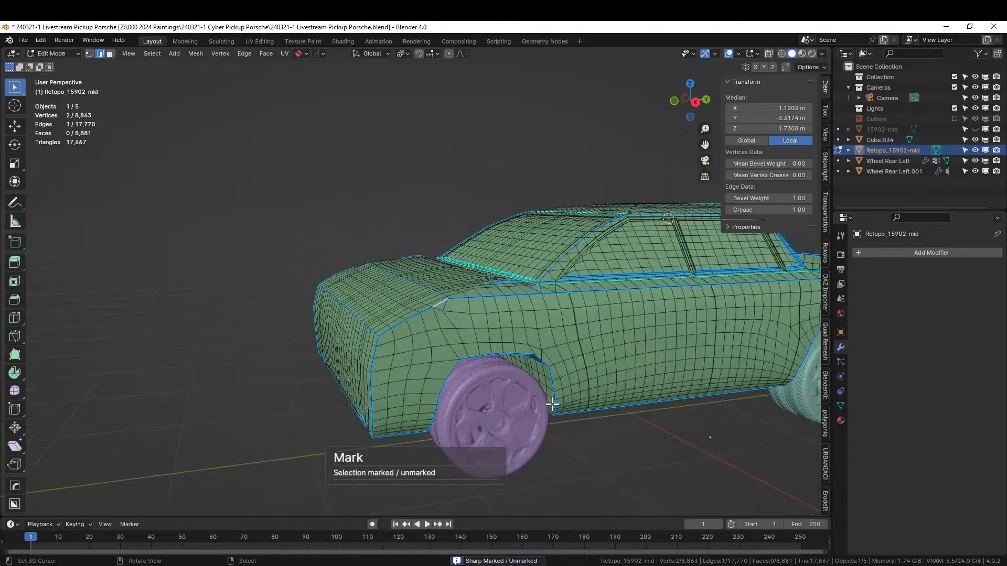
Return to object mode, check the hood shading, and mirror the car body across X with a mirror modifier.
key("Tab")
middle_click_drag(498, 396, 509, 419)
scroll(493, 389, "down", 5)
scroll(506, 399, "up", 10)
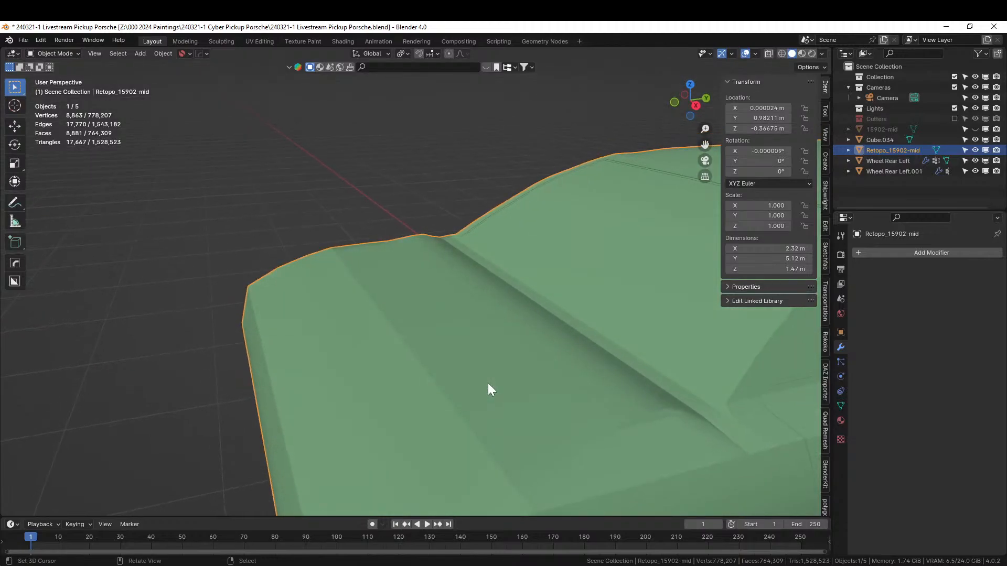
key("Tab")
scroll(484, 379, "down", 8)
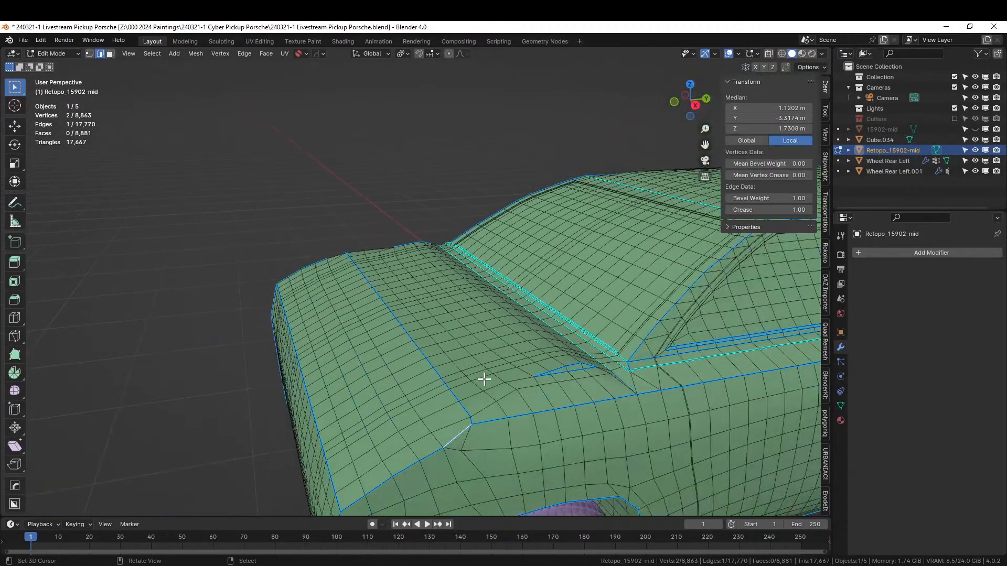
key("Tab")
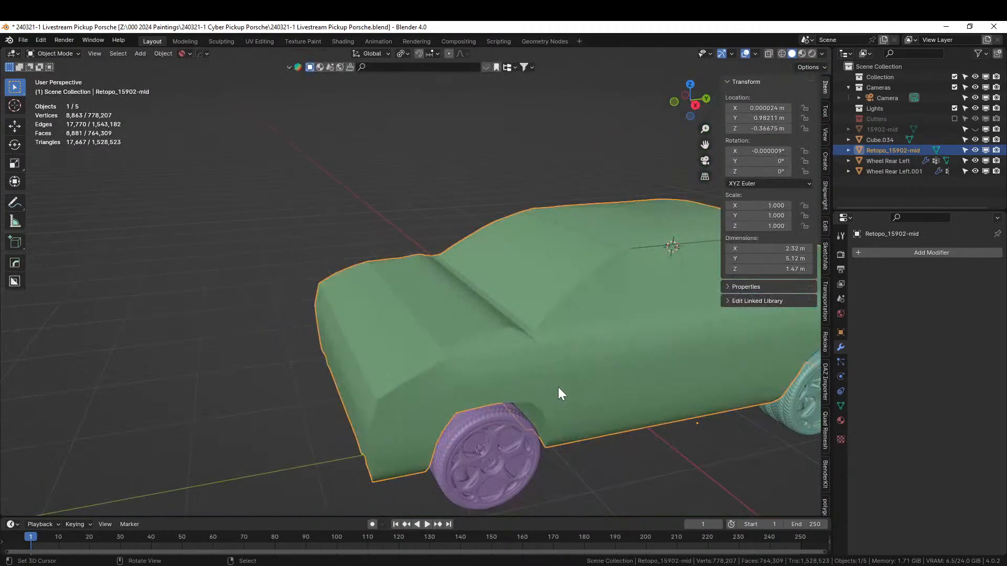
middle_click_drag(558, 387, 602, 386)
key("alt+x")
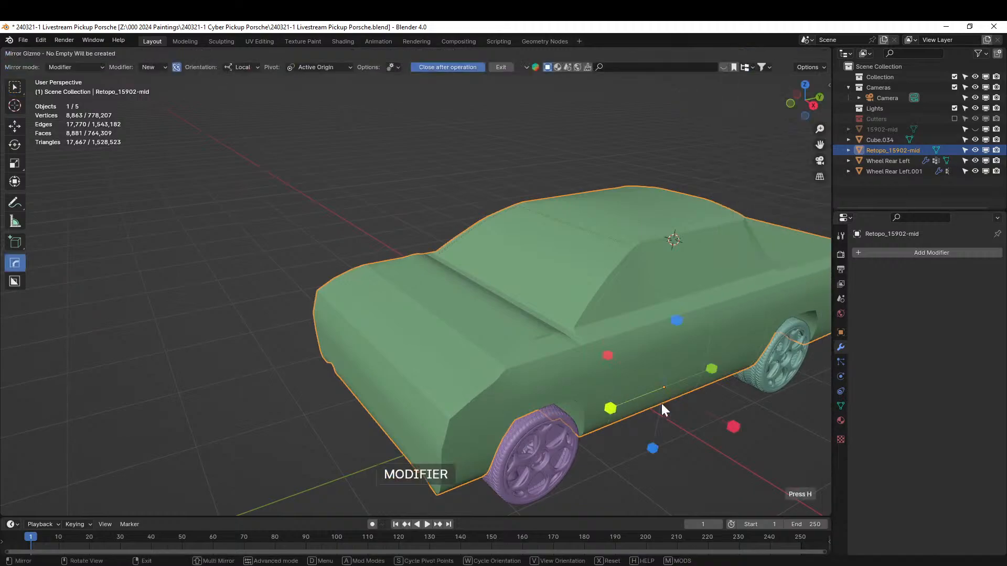
left_click(736, 424)
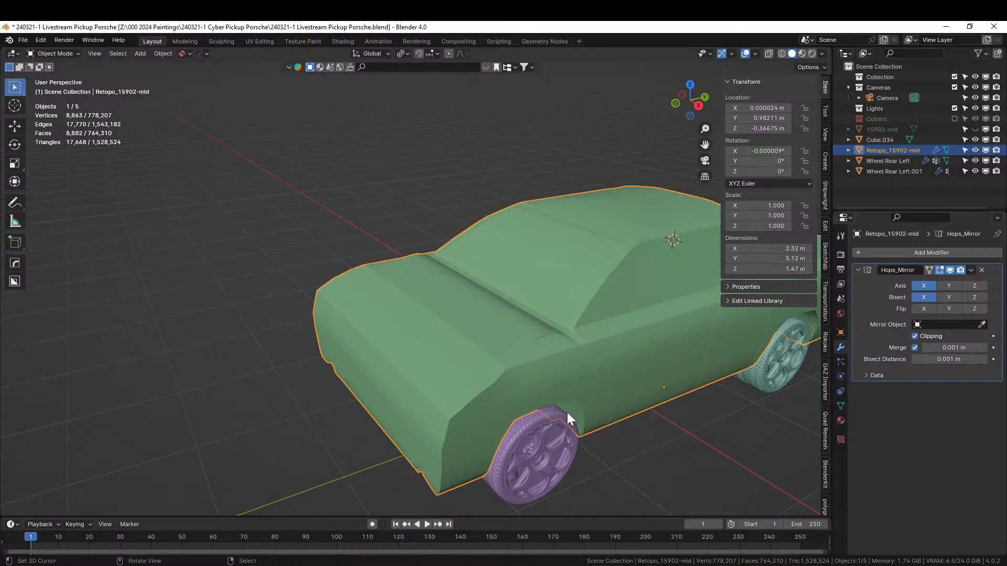
Deselect the body's mesh elements and examine the mirrored body's hood and silhouette in right view and from all around.
key("Tab")
key("alt+a")
middle_click_drag(292, 351, 498, 326)
scroll(284, 329, "down", 4)
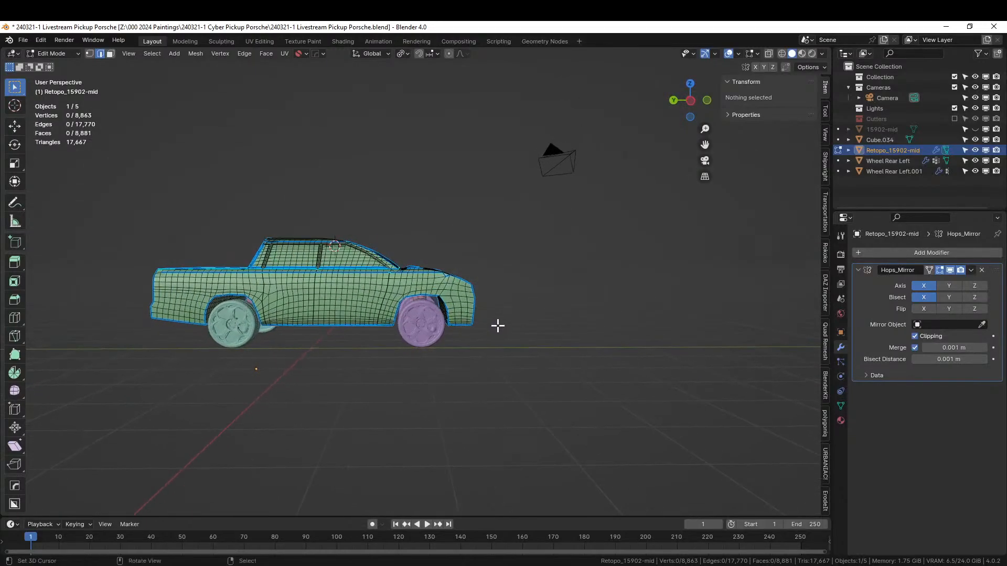
key("KP_3")
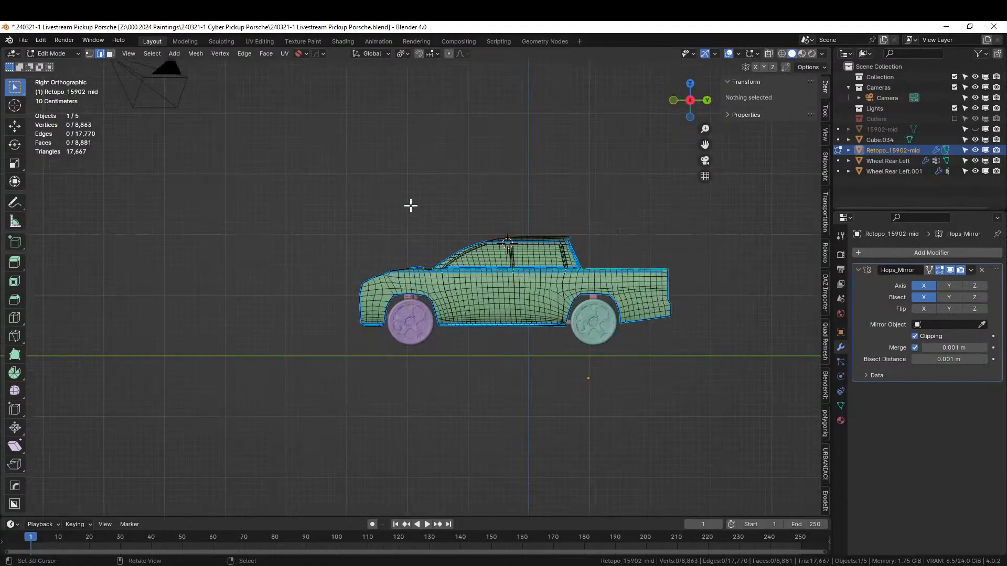
key("Tab")
scroll(417, 223, "up", 2)
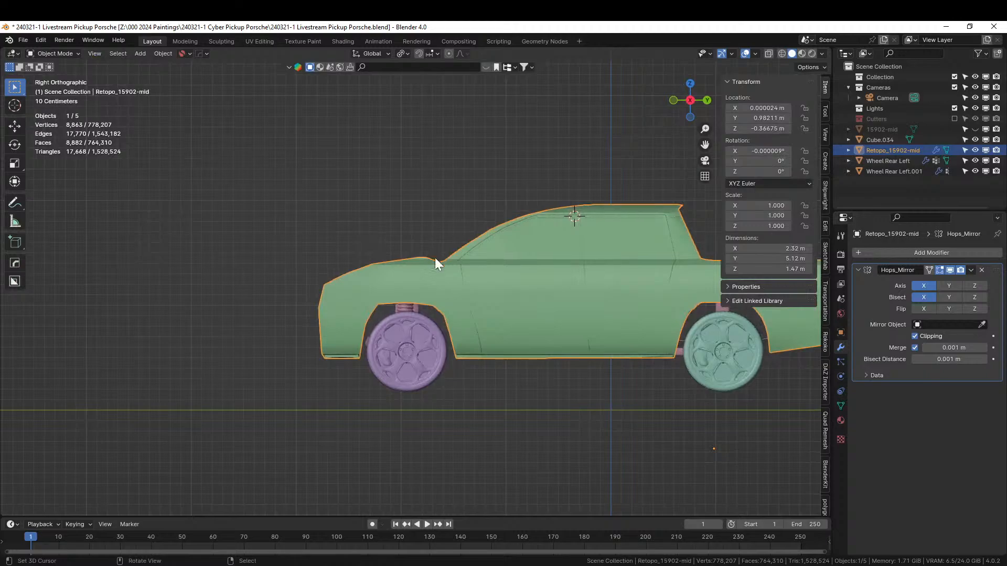
middle_click_drag(435, 257, 507, 273)
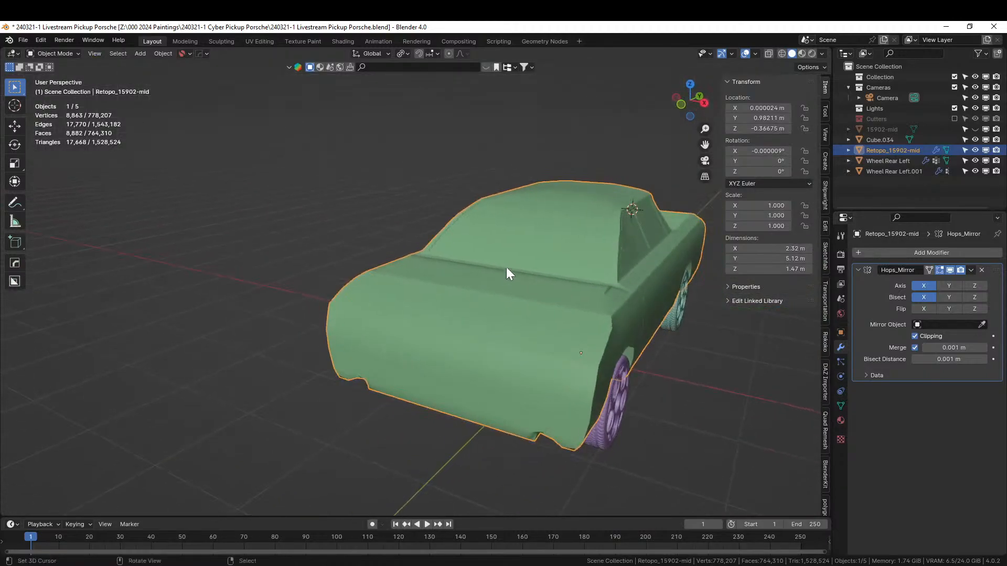
middle_click_drag(468, 319, 524, 295)
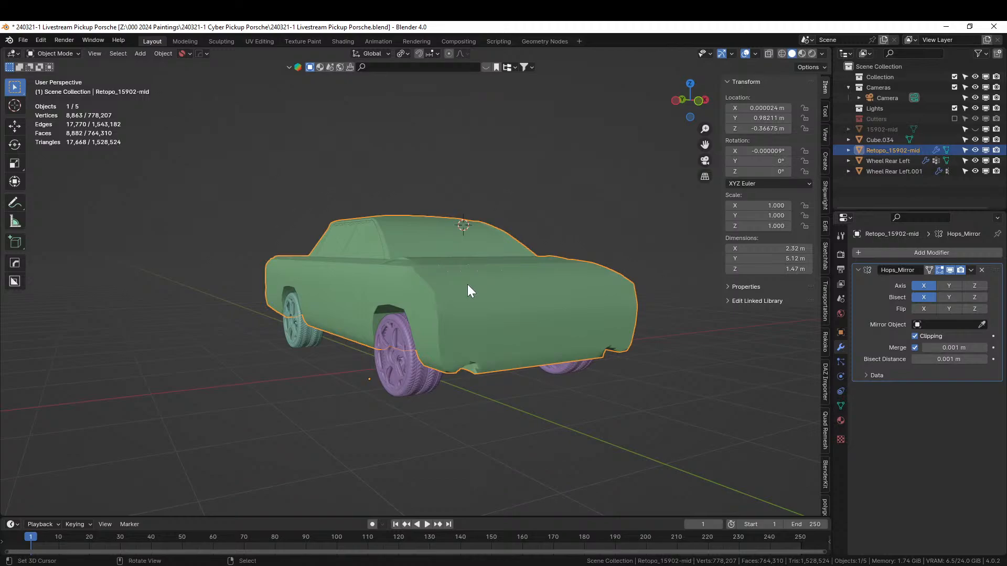
middle_click_drag(468, 285, 564, 333)
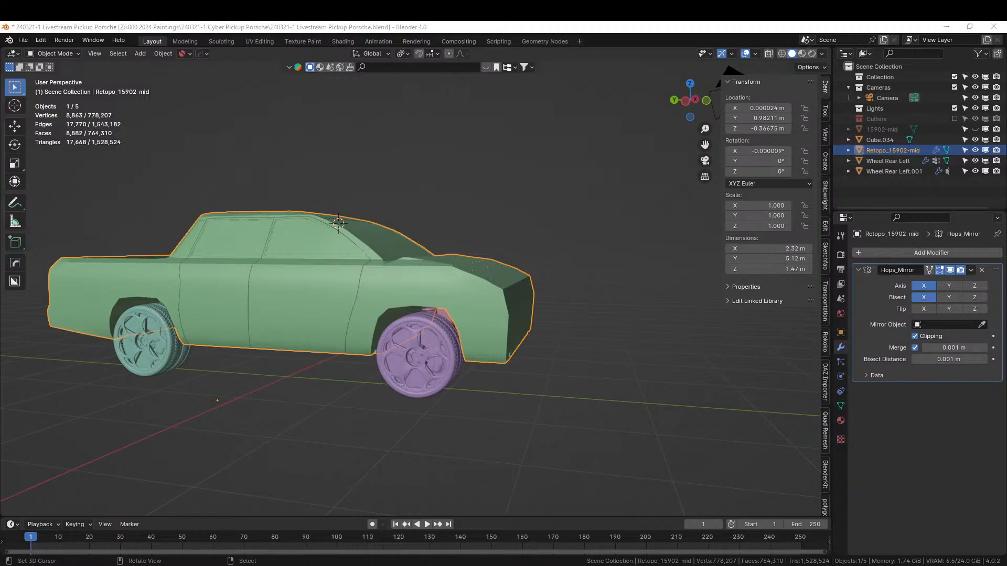
Switch to the vehicle kitbash file, look over its parts, and return to the pickup file.
left_click(561, 44)
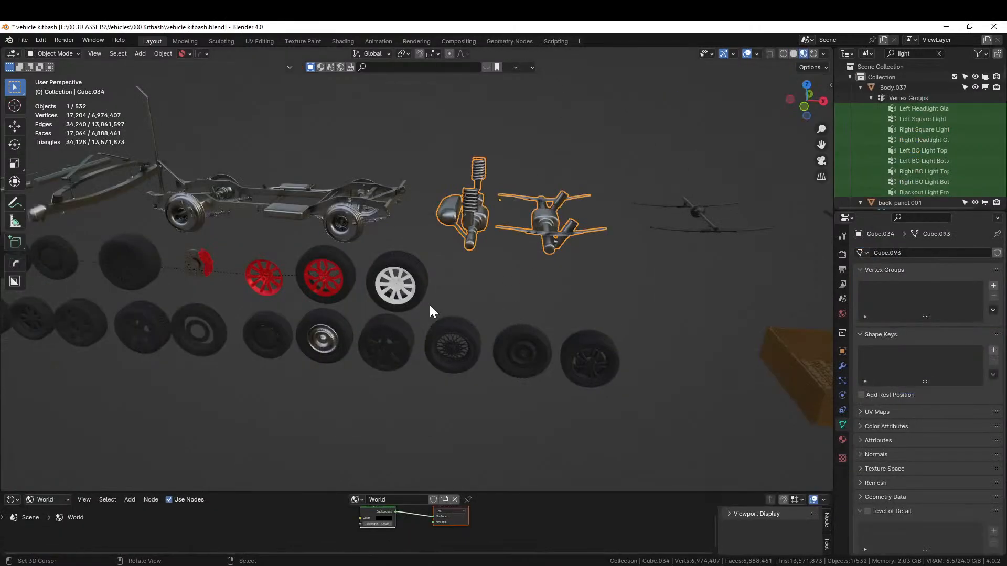
scroll(429, 303, "down", 6)
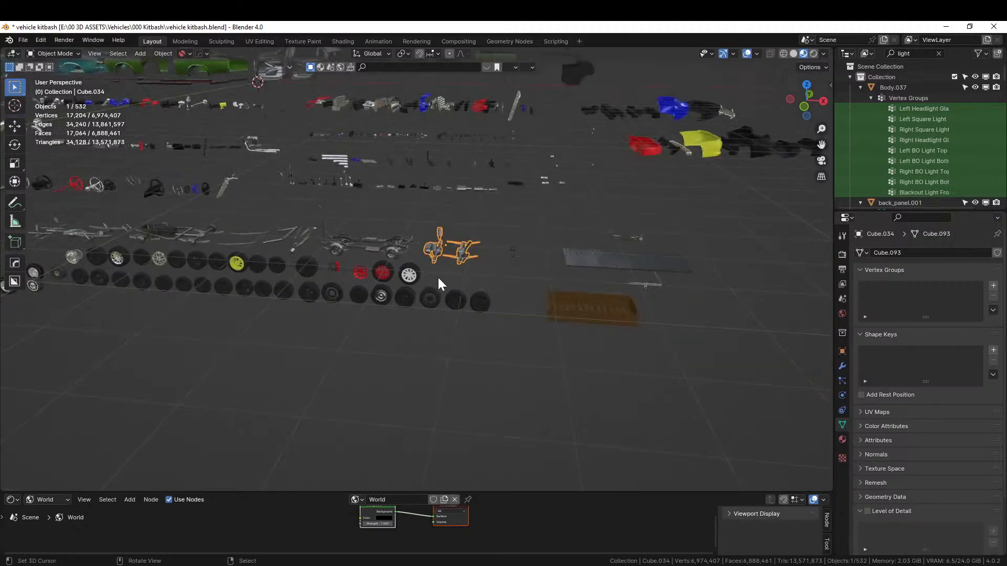
key("alt+Tab")
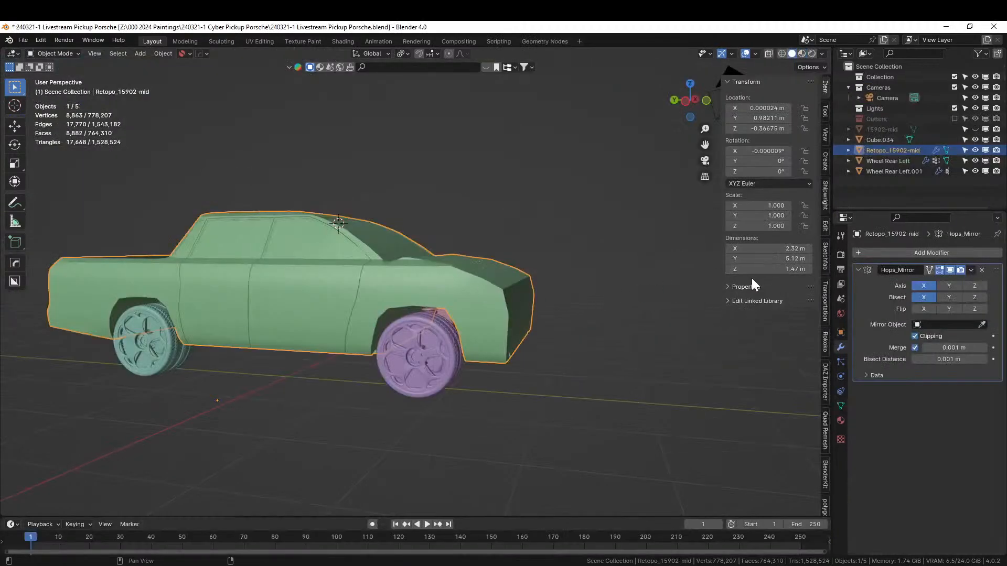
Choose the Nissan Pickup from the Transportation add-on's 4x4 car models and add it to the scene.
left_click(827, 309)
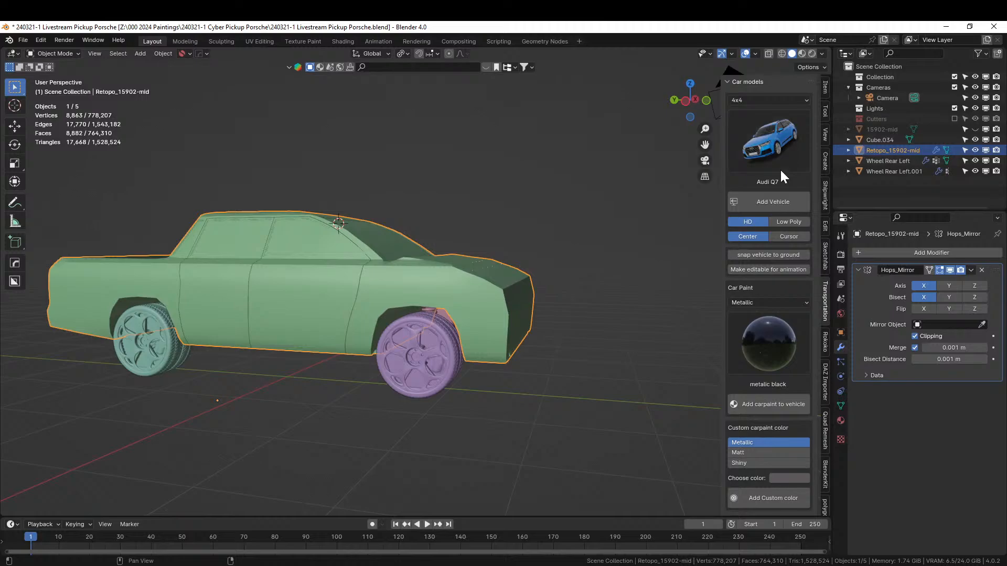
left_click(775, 136)
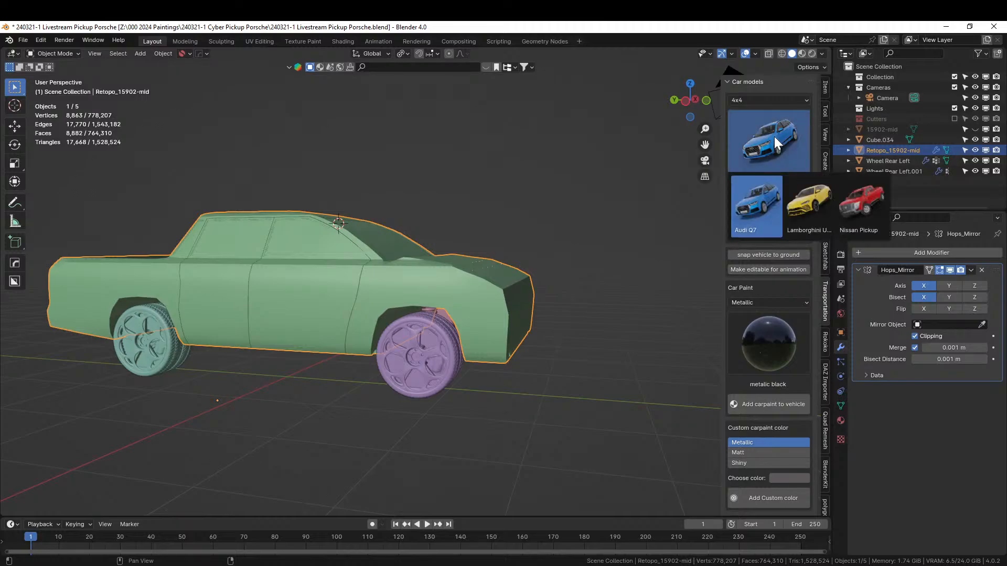
left_click(866, 200)
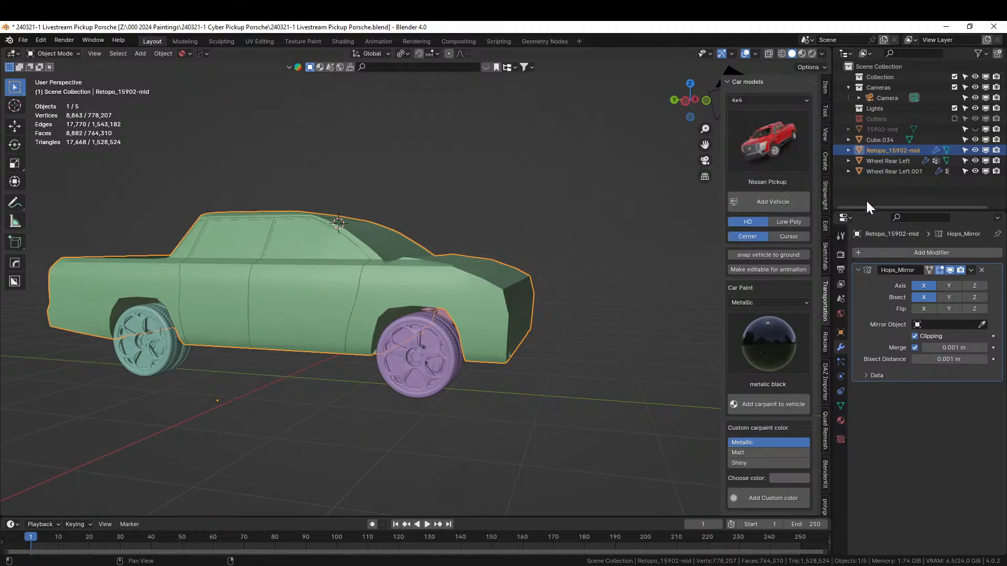
left_click(776, 202)
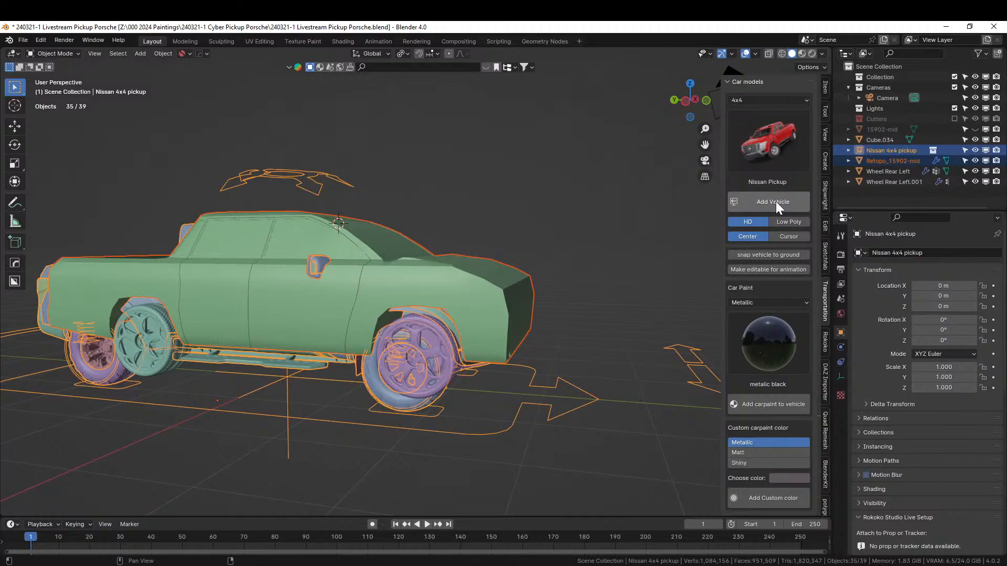
middle_click_drag(555, 162, 454, 215)
scroll(442, 215, "down", 5)
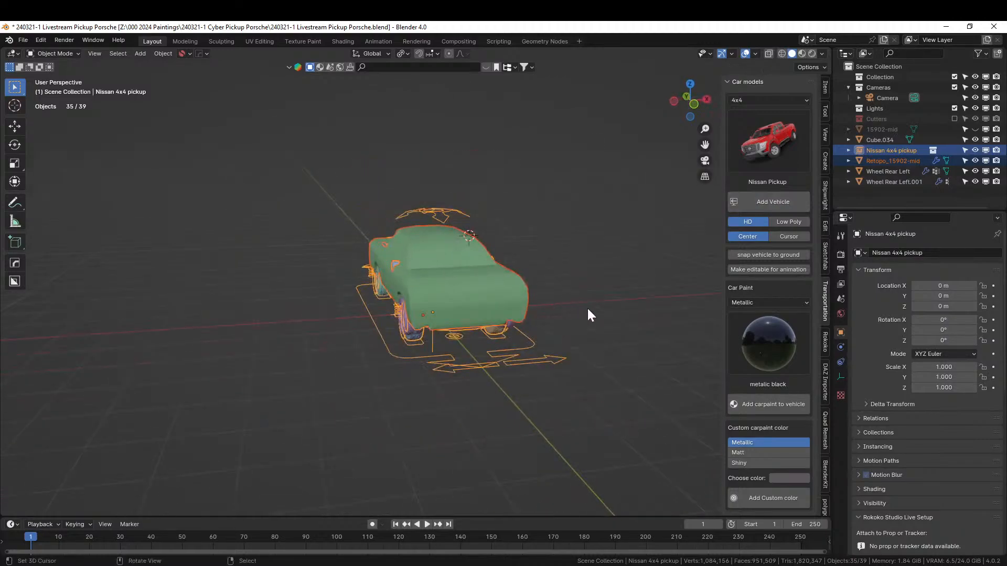
key("g")
key("x")
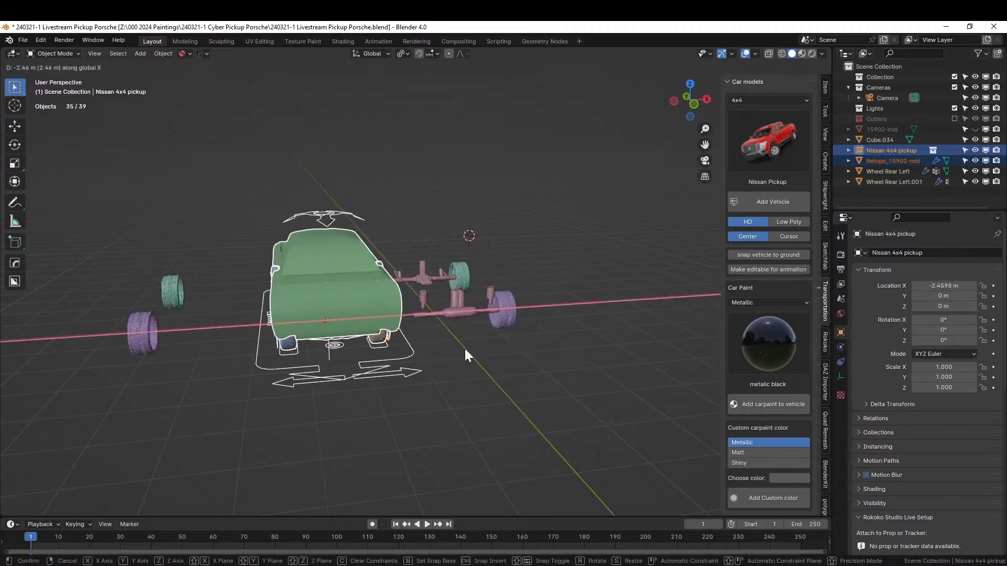
right_click(465, 348)
Deselect the car body and move the Nissan pickup about -3.14 m along X to stand beside it.
right_click(539, 367)
right_click(542, 357)
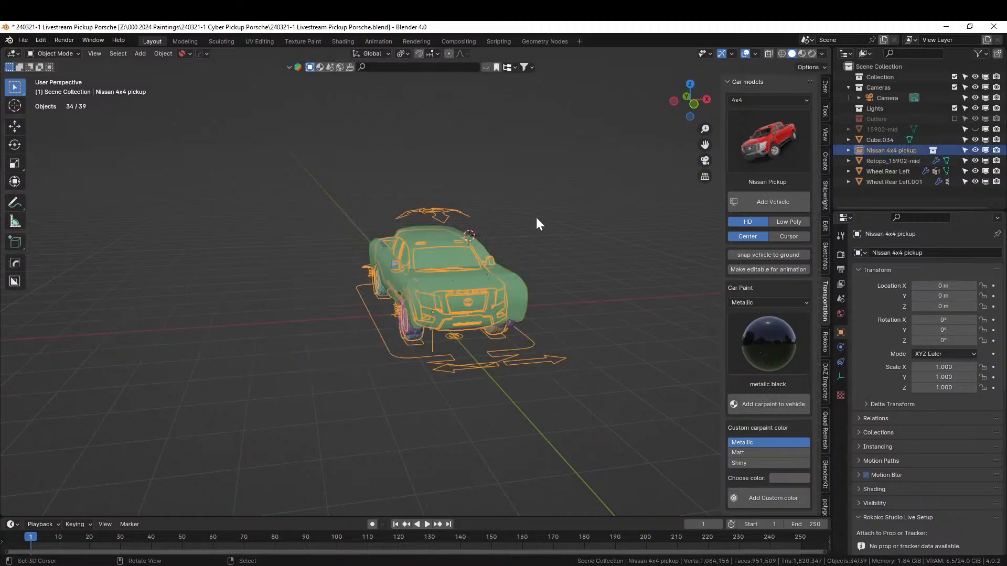
key("g")
key("x")
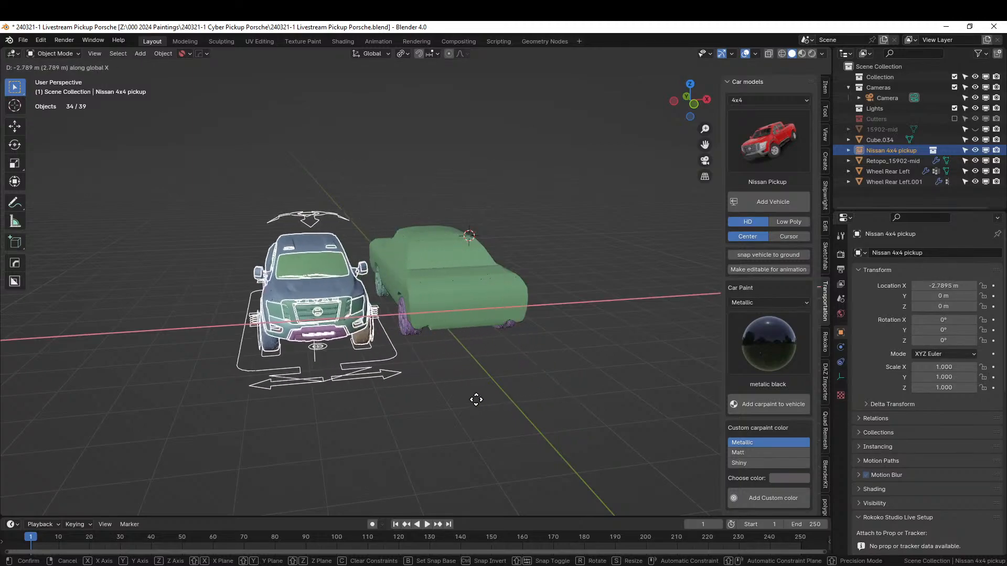
left_click(463, 399)
middle_click_drag(463, 398, 504, 338)
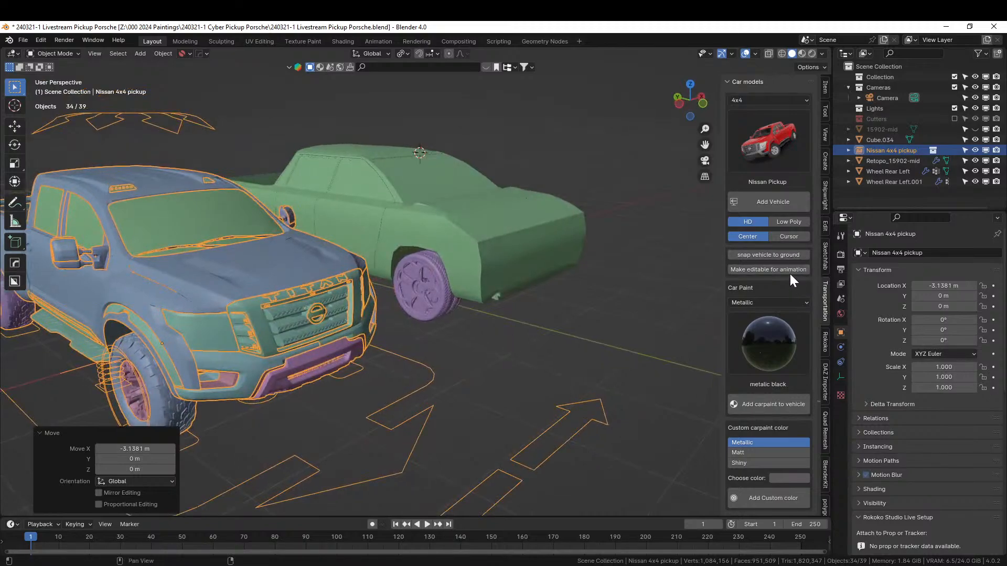
Make the Nissan pickup editable for animation so its parts become separate objects.
left_click(784, 269)
scroll(505, 314, "up", 2)
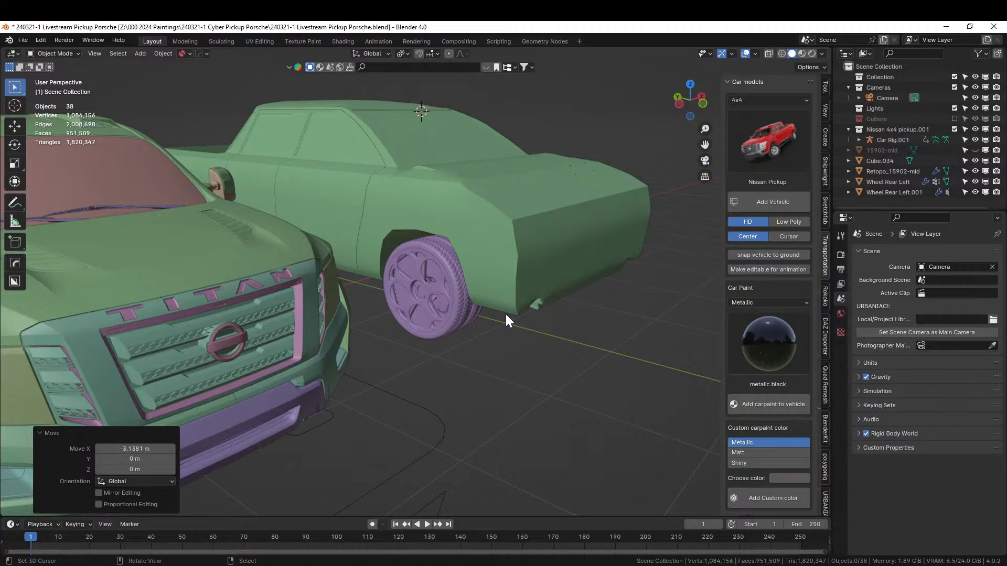
middle_click_drag(505, 314, 327, 307)
Select the Nissan's front bumper, lower guard, headlight and front trim objects and isolate them in local view.
left_click(304, 303)
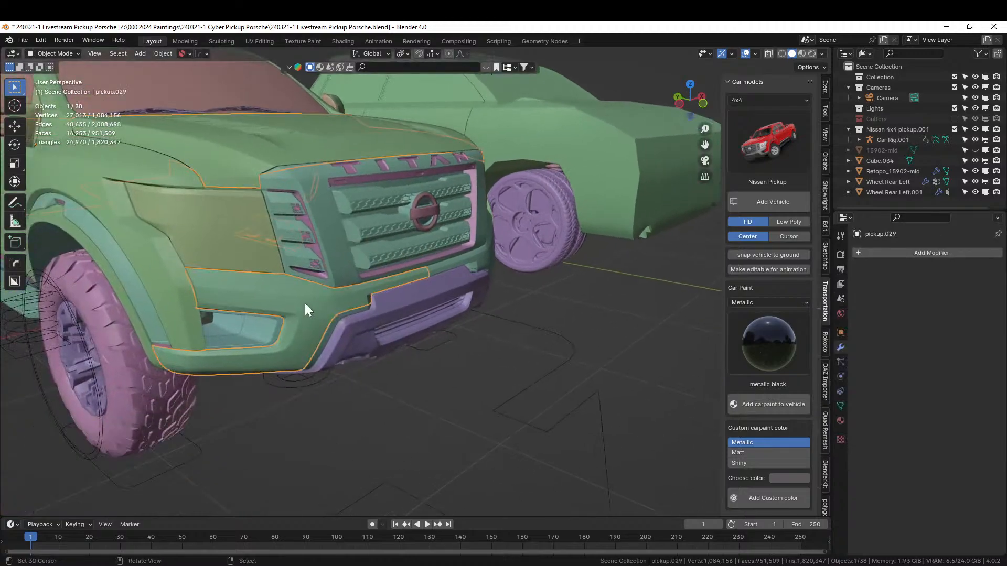
left_click(393, 311, "shift")
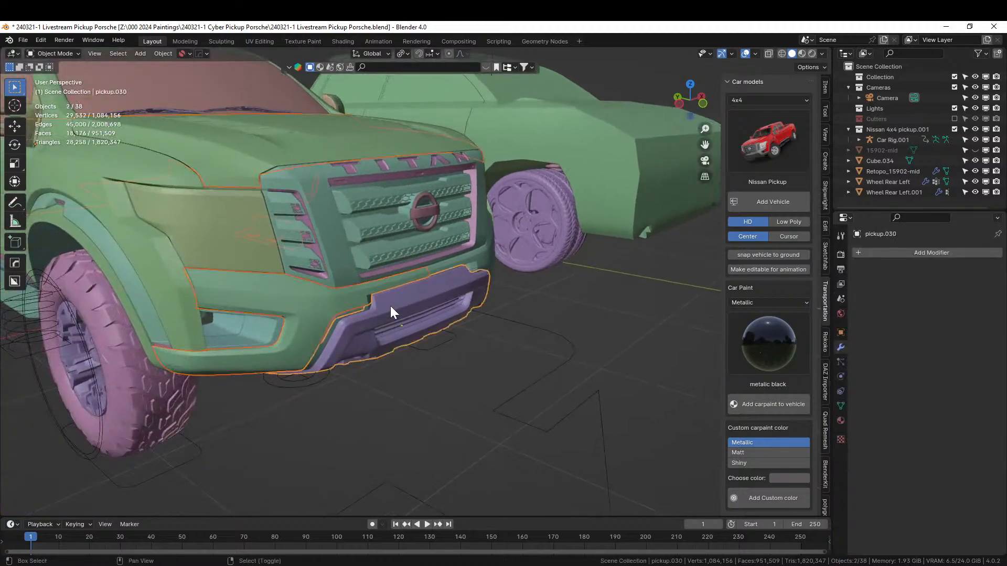
left_click(241, 231, "shift")
middle_click_drag(309, 261, 291, 289)
left_click(344, 300, "shift")
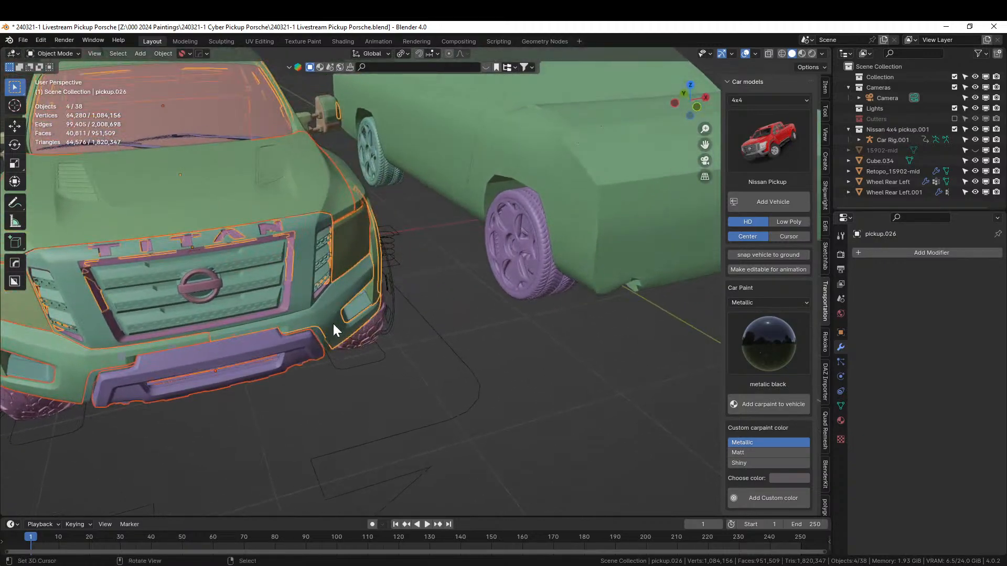
scroll(333, 331, "down", 8)
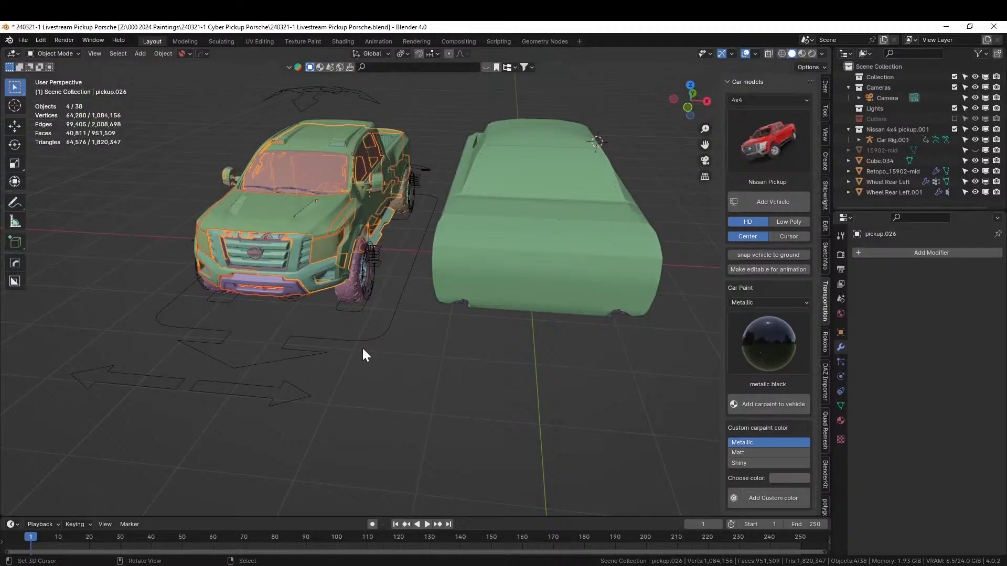
key("KP_Divide")
middle_click_drag(364, 351, 279, 408)
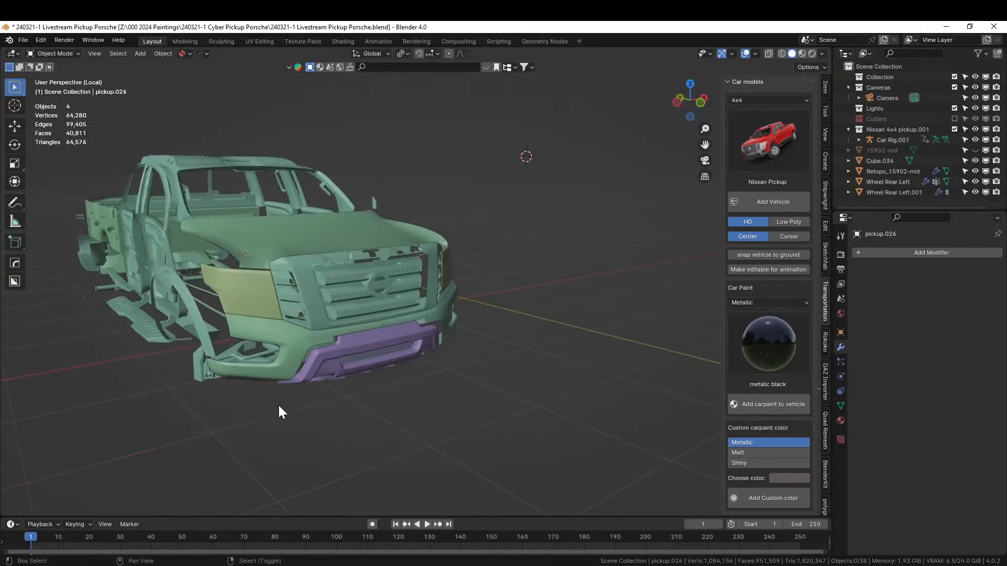
Check which front pieces belong to each Nissan object and hide everything except the object containing the hood and bumper half.
left_click(311, 289)
left_click(316, 332)
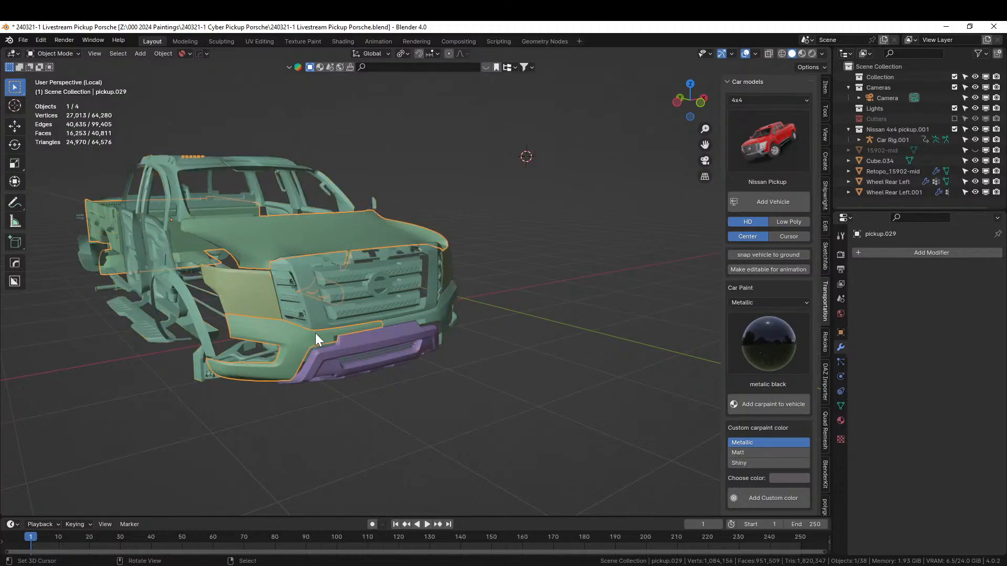
left_click(407, 319, "shift")
middle_click_drag(417, 345, 345, 335)
left_click(392, 354)
left_click(331, 368)
right_click(339, 327, "shift")
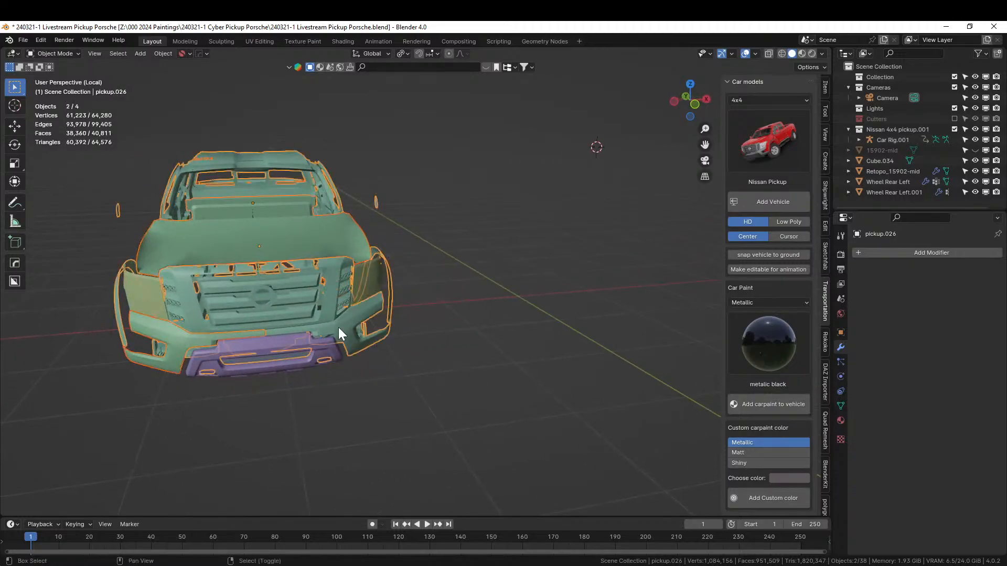
right_click(413, 374)
right_click(187, 336)
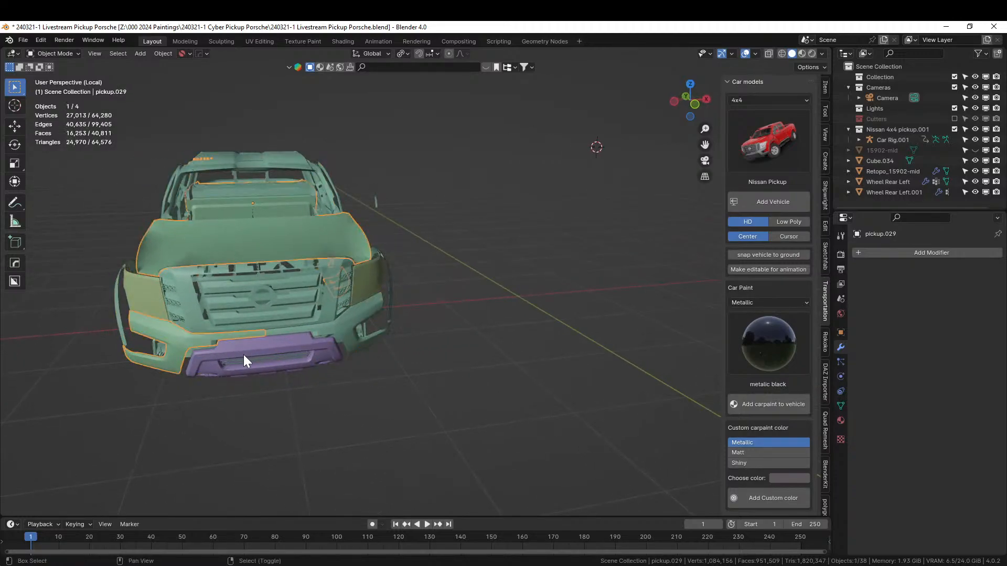
middle_click_drag(243, 364, 328, 329)
key("shift+h")
Separate the linked front bumper half from the hood and bed mesh into its own object.
key("Tab")
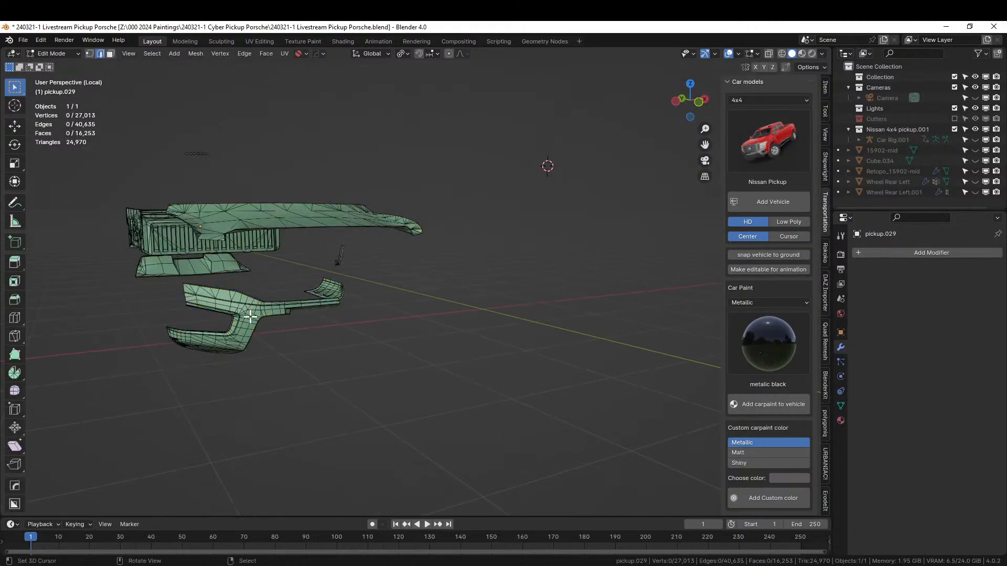
key("l")
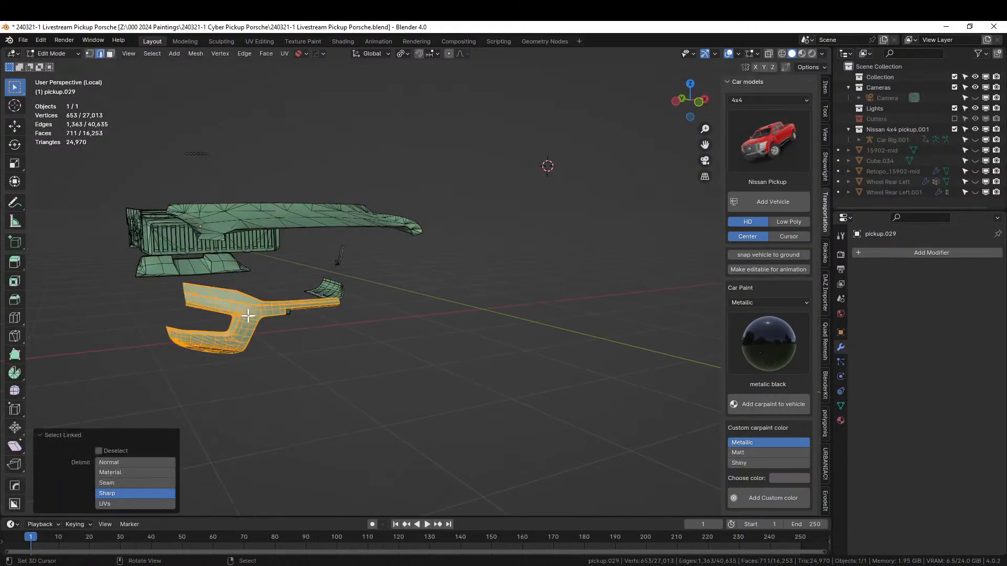
key("p")
left_click(247, 313)
key("Tab")
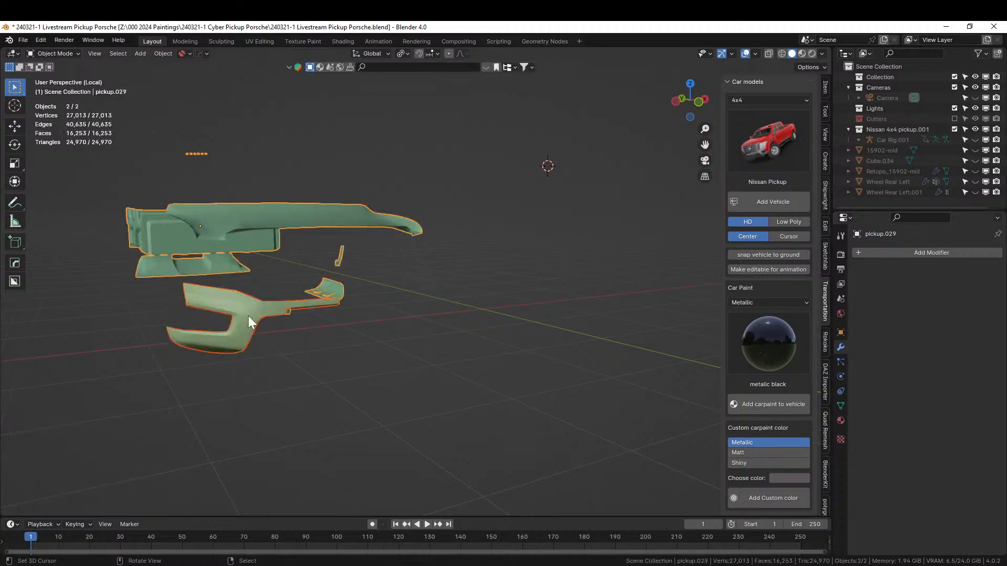
Leave local view and unhide the camera, car rig, 15902-mid, car body and wheel objects.
key("KP_Divide")
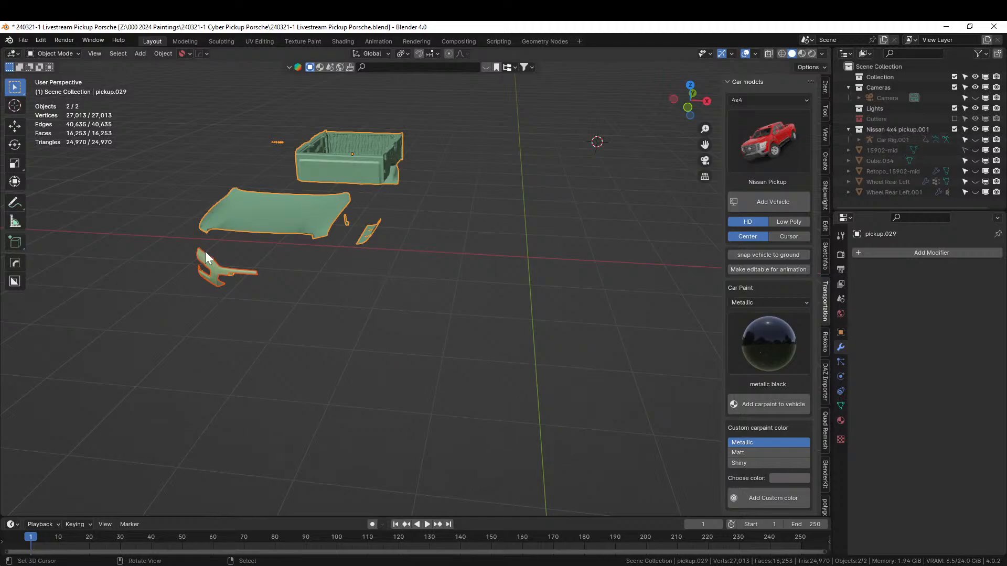
key("KP_Divide")
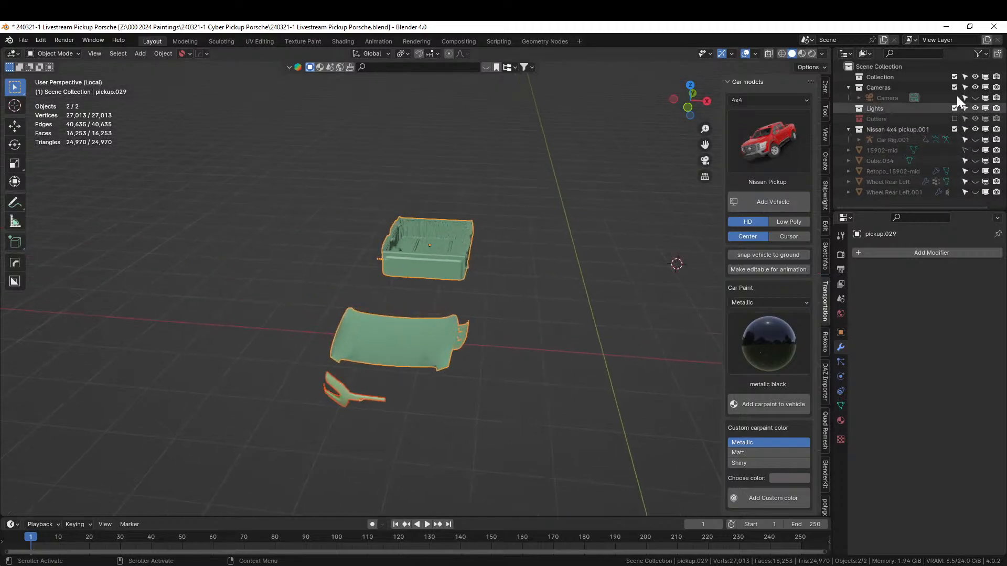
left_click(975, 97)
left_click_drag(977, 152, 975, 193)
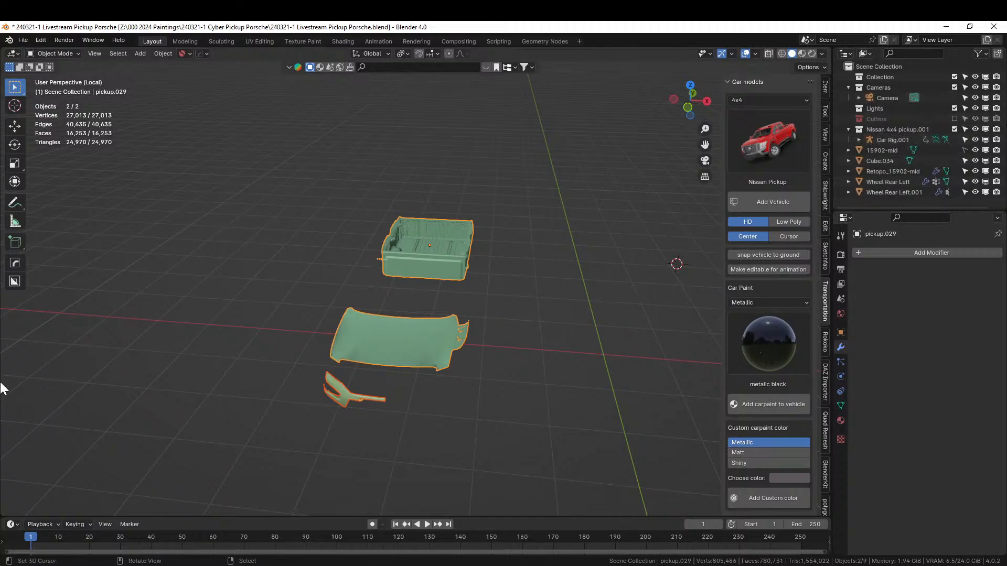
key("KP_Divide")
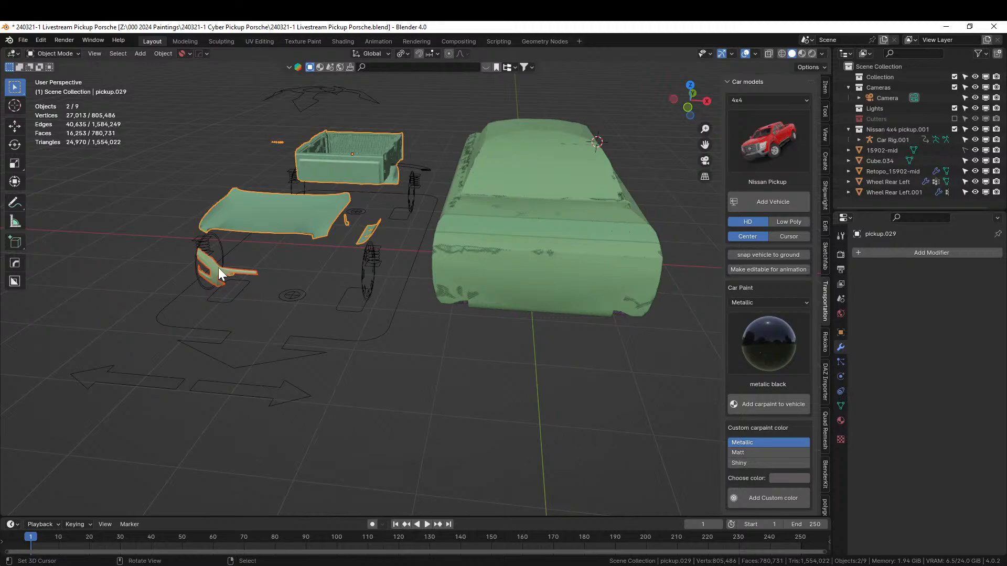
Move the separated bumper half about 2.84 m along X onto the front corner of the green car body.
left_click(218, 268)
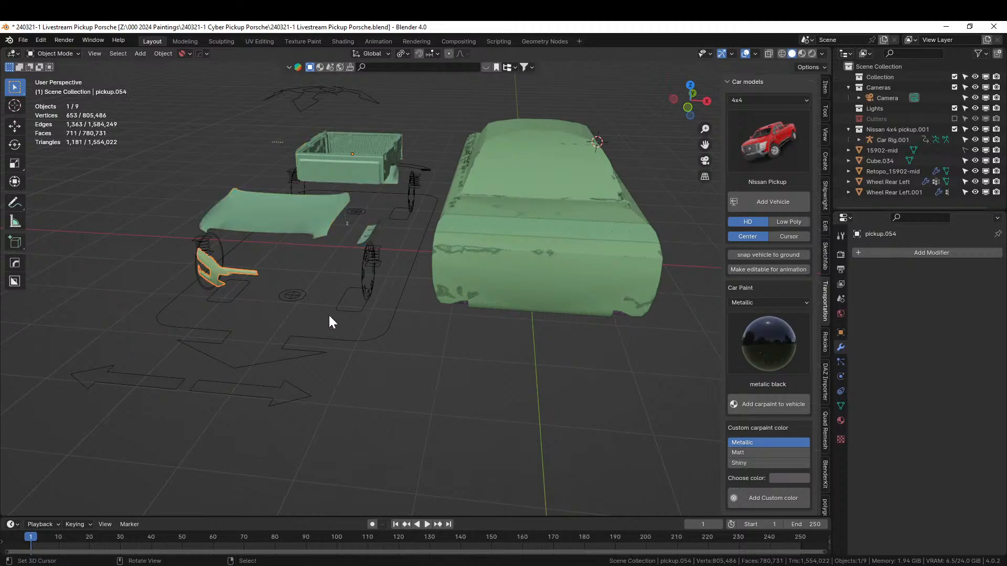
key("g")
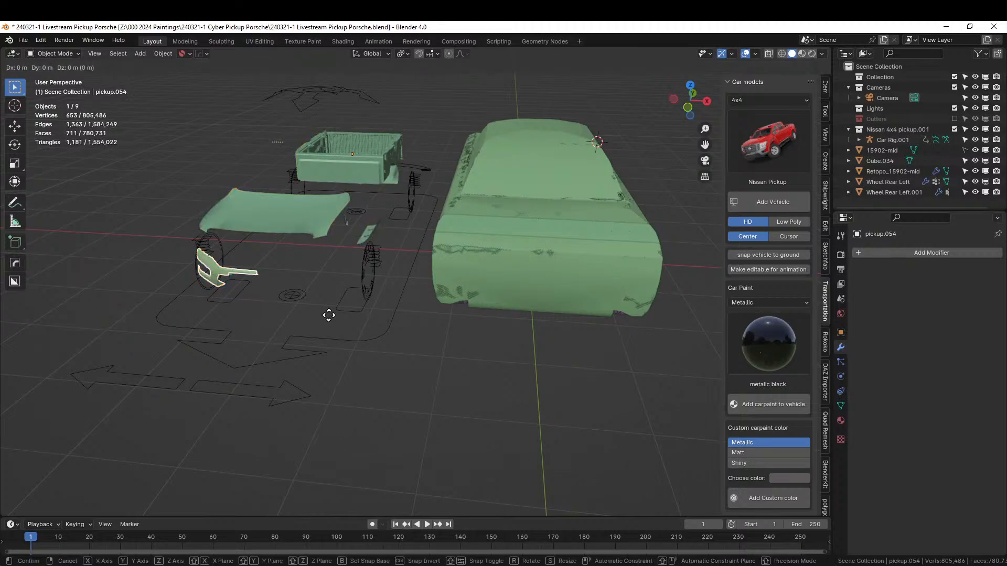
key("x")
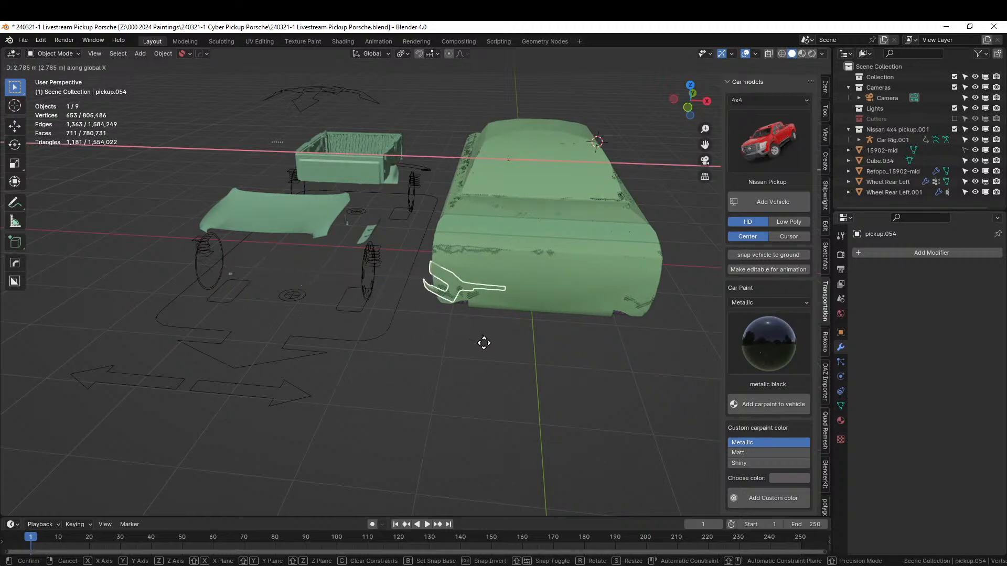
left_click(487, 344)
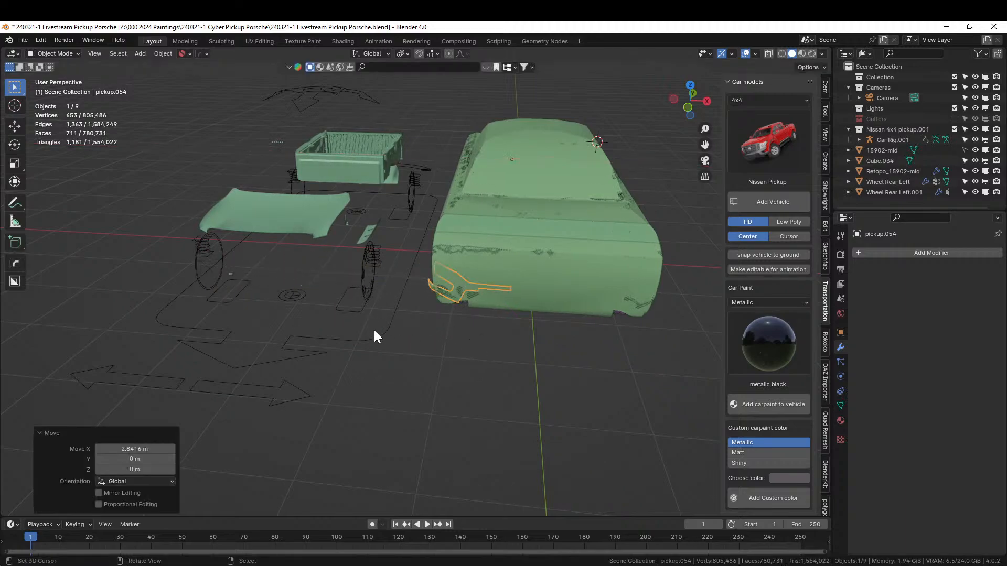
Expand the Nissan's car rig hierarchy and unhide its body and four wheels.
key("KP_Divide")
key("KP_Divide")
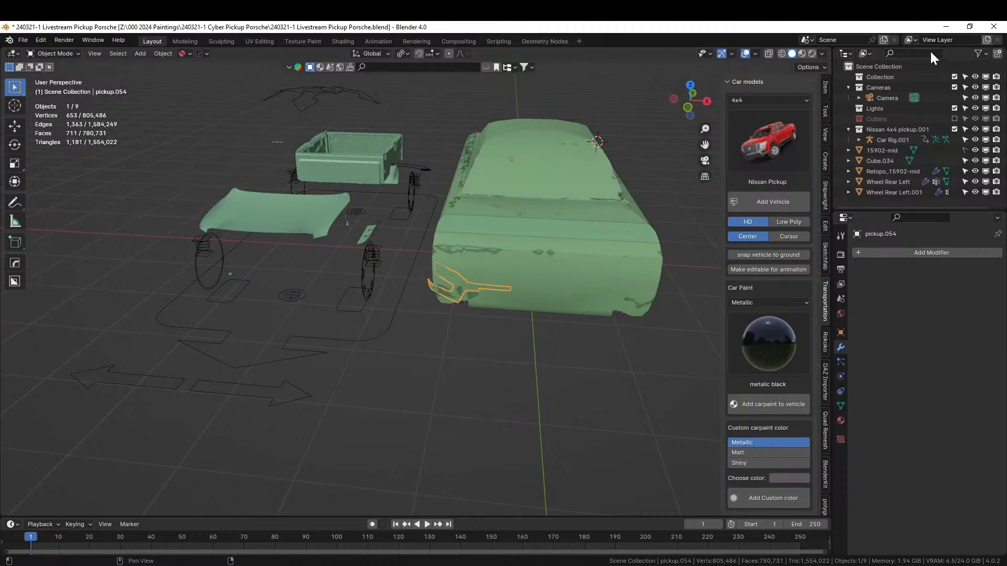
left_click(859, 140)
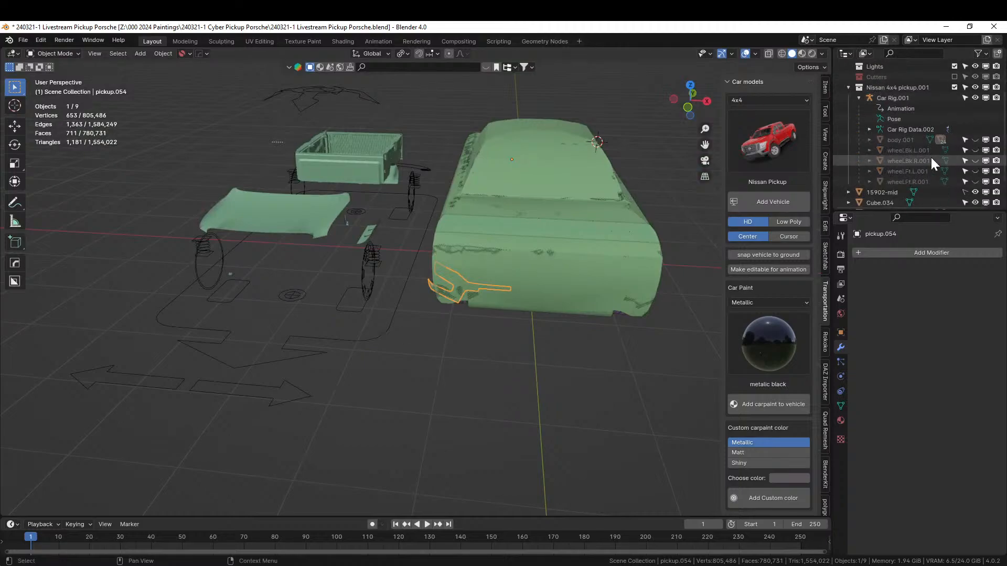
scroll(930, 156, "down", 4)
left_click_drag(974, 147, 974, 105)
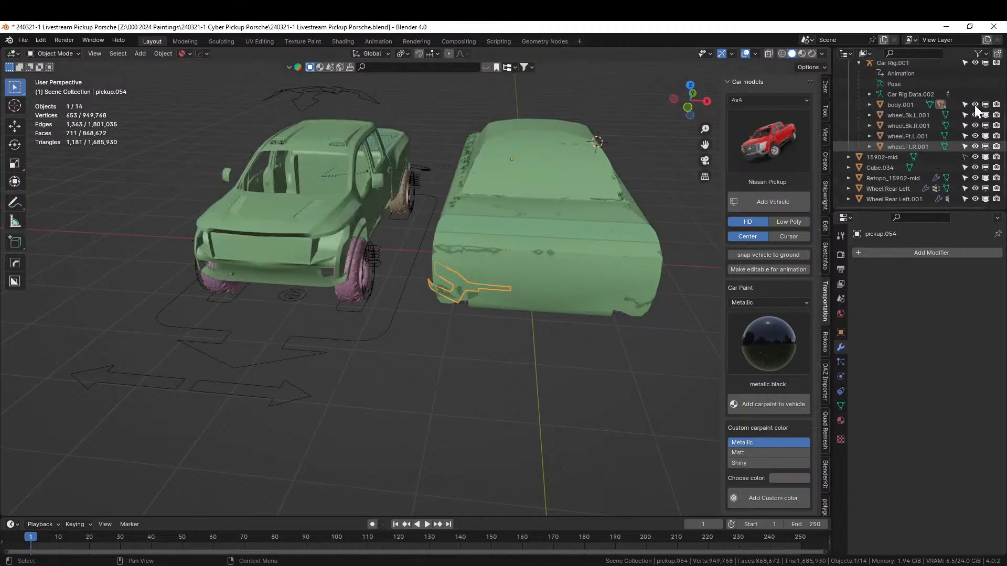
scroll(389, 297, "up", 2)
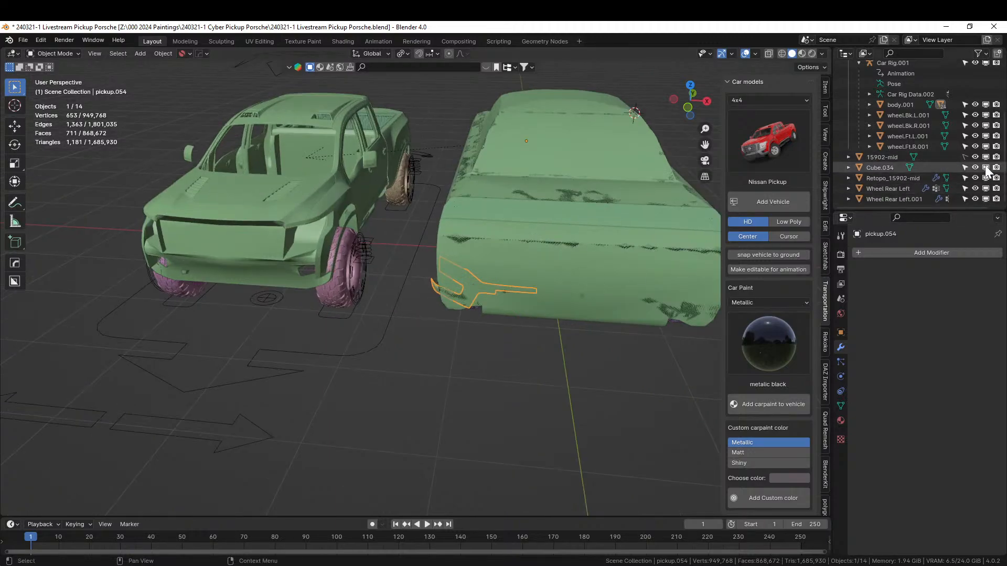
middle_click_drag(246, 272, 311, 269)
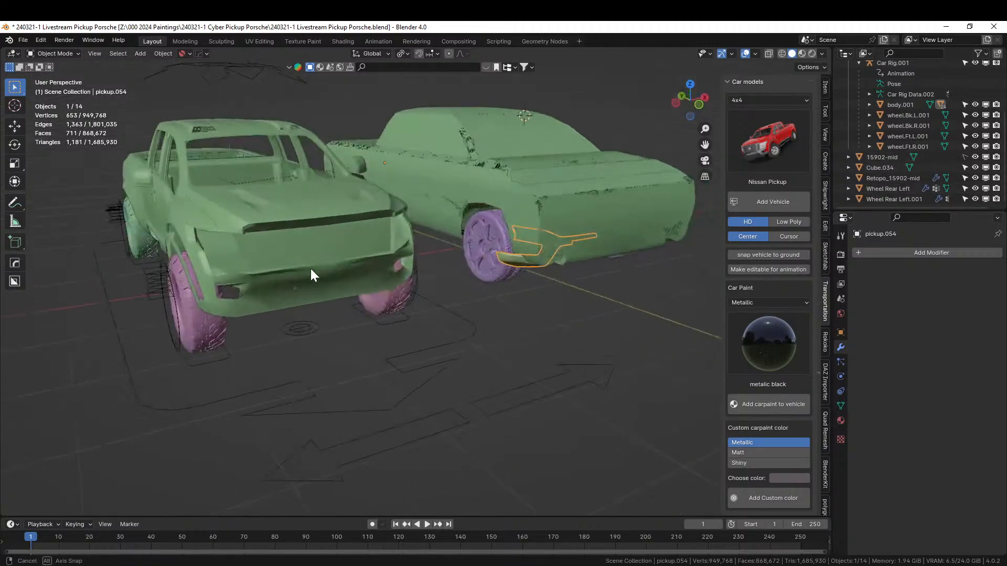
Select the Nissan's body shell and examine it in isolation and beside the green car.
left_click(273, 253)
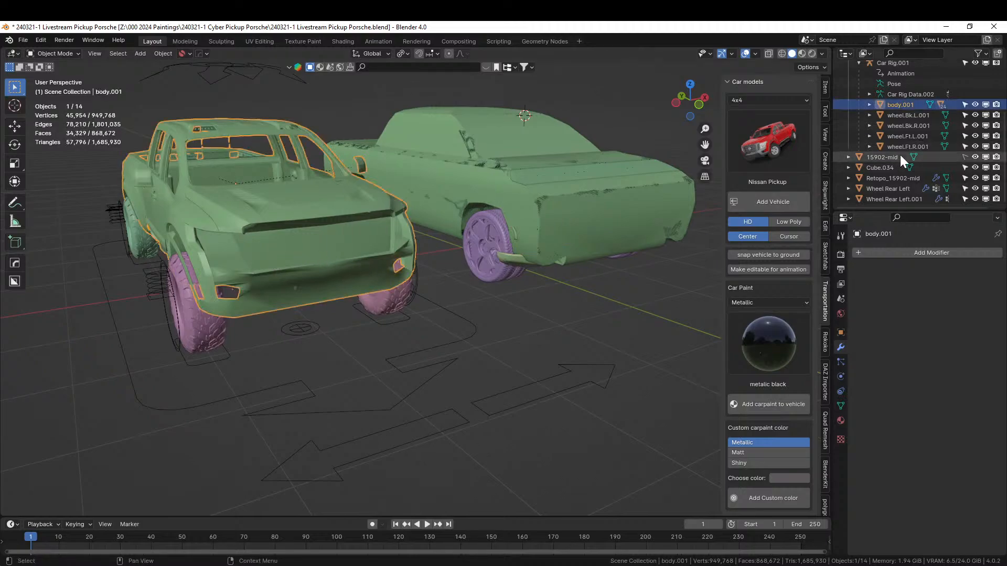
scroll(900, 156, "up", 2)
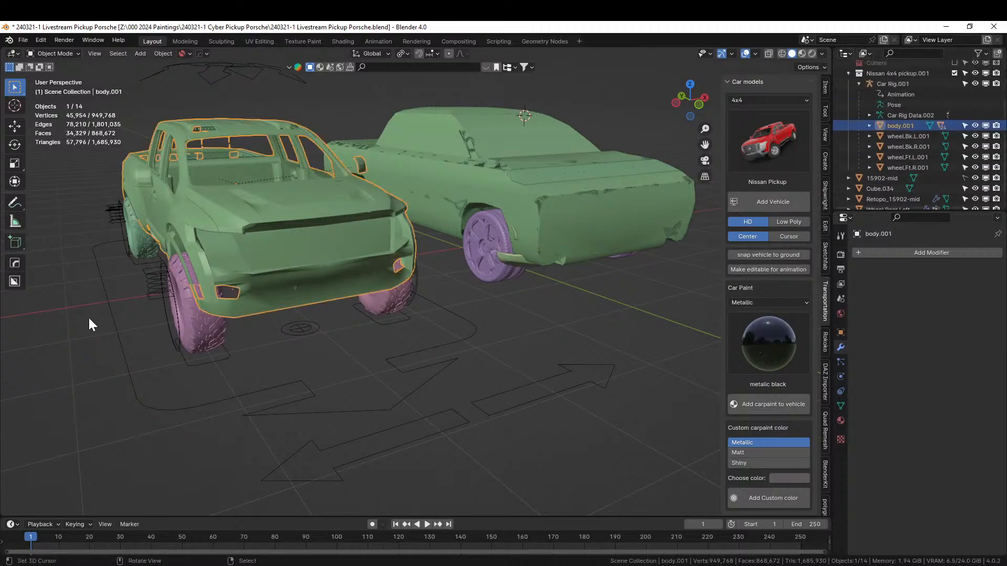
key("KP_Divide")
key("KP_Divide")
scroll(916, 172, "down", 2)
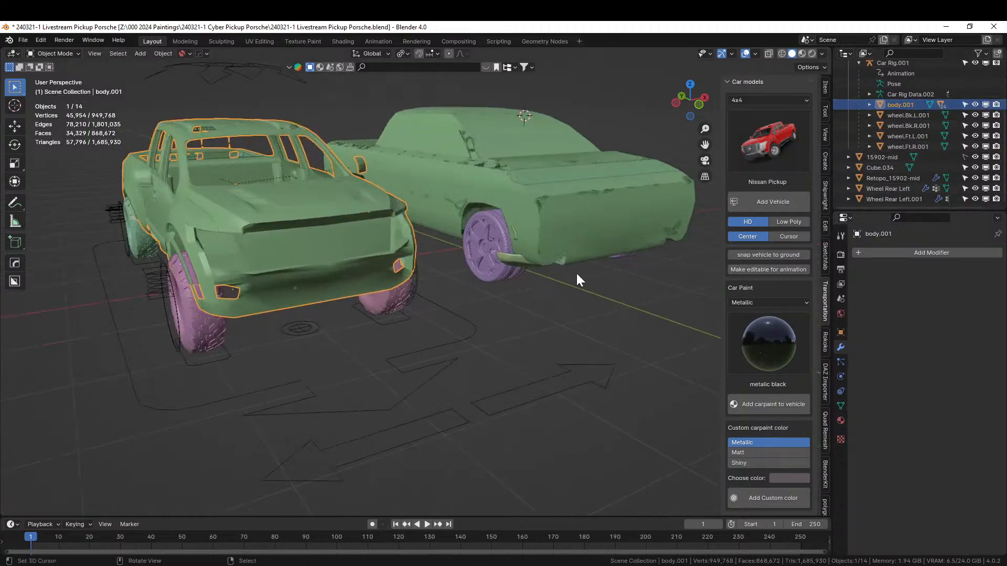
middle_click_drag(576, 272, 546, 256)
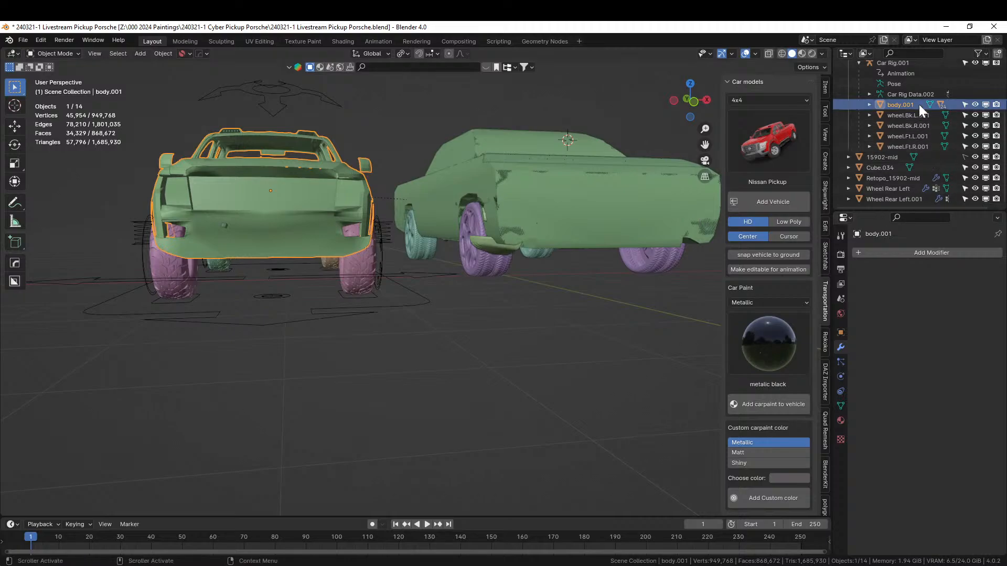
Delete the Nissan 4x4 pickup.001 collection together with its whole hierarchy.
scroll(908, 93, "up", 7)
right_click(893, 130)
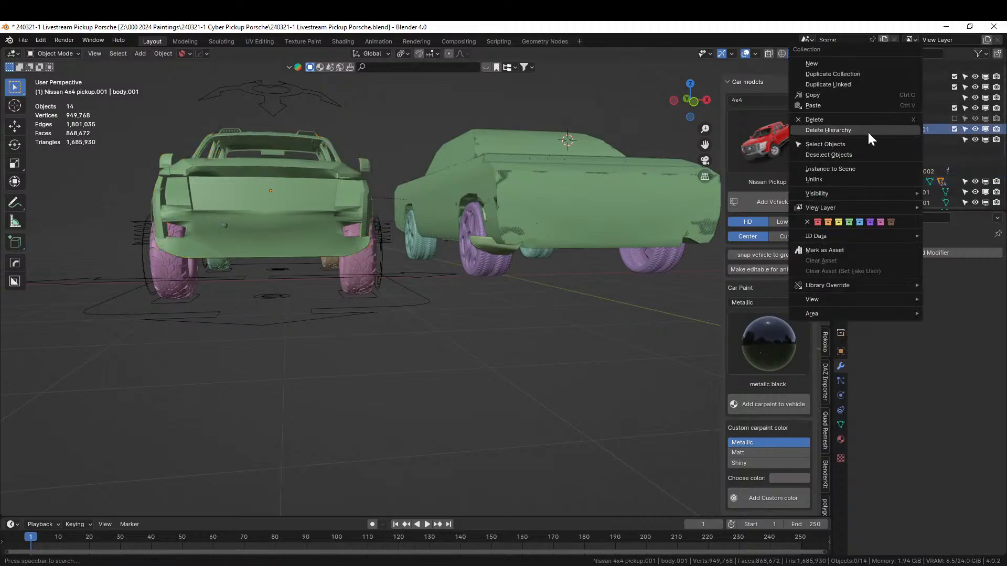
left_click(867, 131)
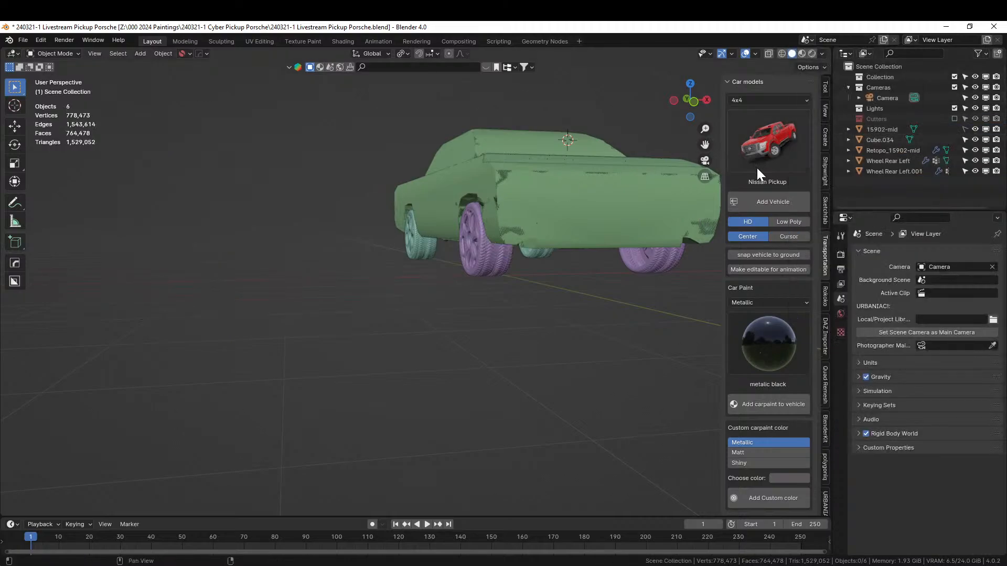
Add a fresh Nissan Pickup to the scene and move it about -3.88 m along X to stand beside the car.
left_click(763, 203)
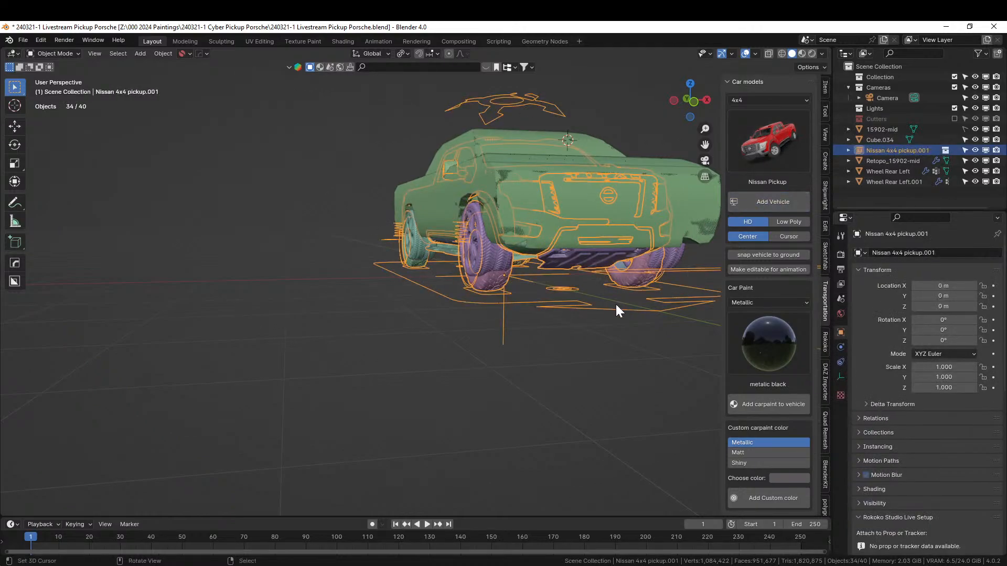
left_click(666, 353)
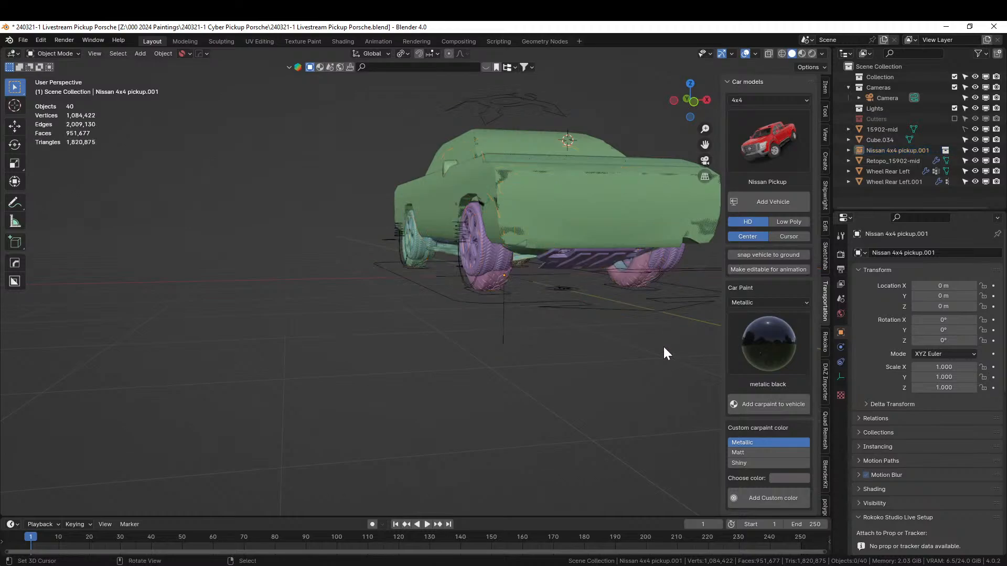
left_click(658, 313)
key("g")
key("x")
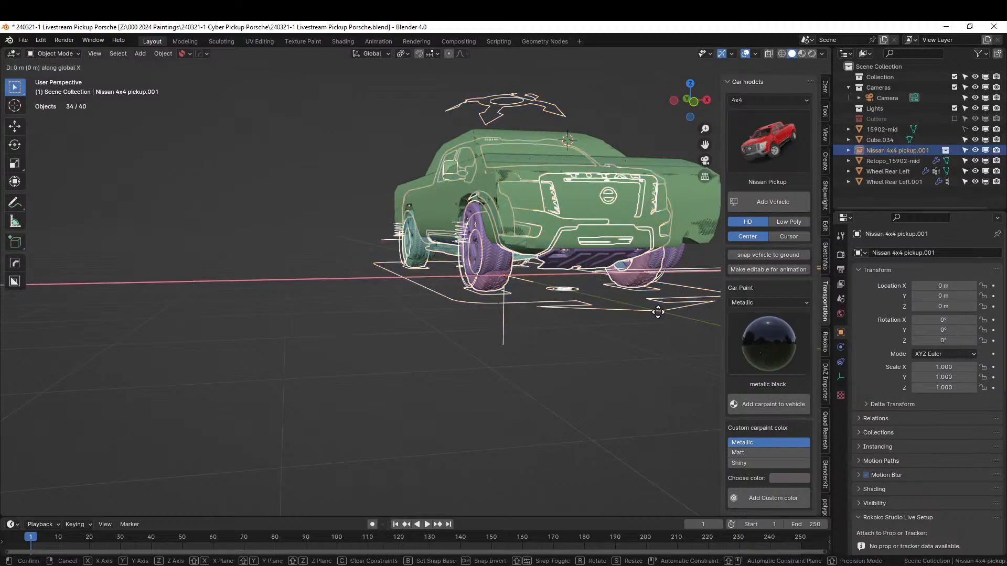
left_click(370, 328)
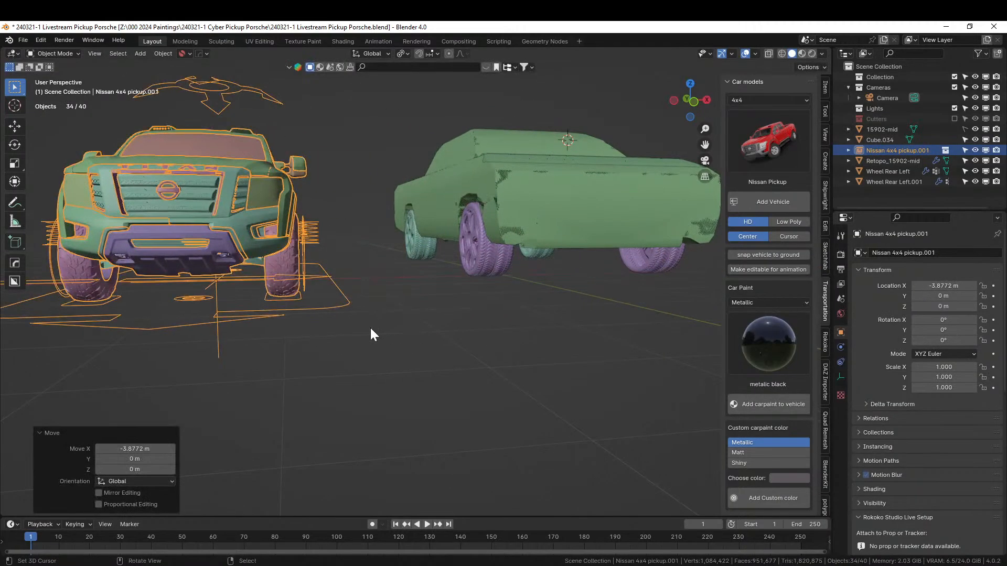
Make the Nissan pickup editable for animation and clear the parent of its lower front bumper insert.
left_click(385, 372)
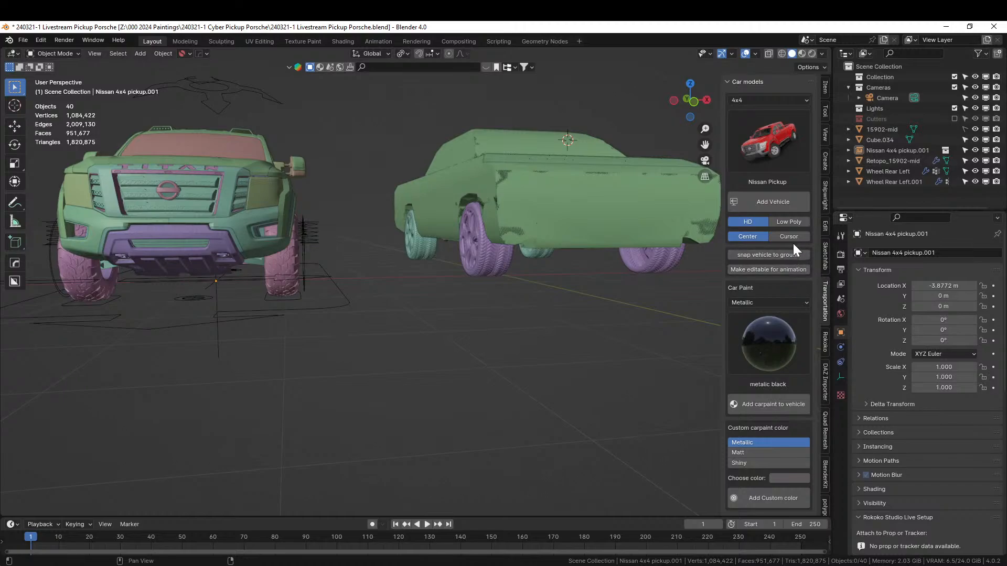
left_click(781, 269)
left_click(147, 255)
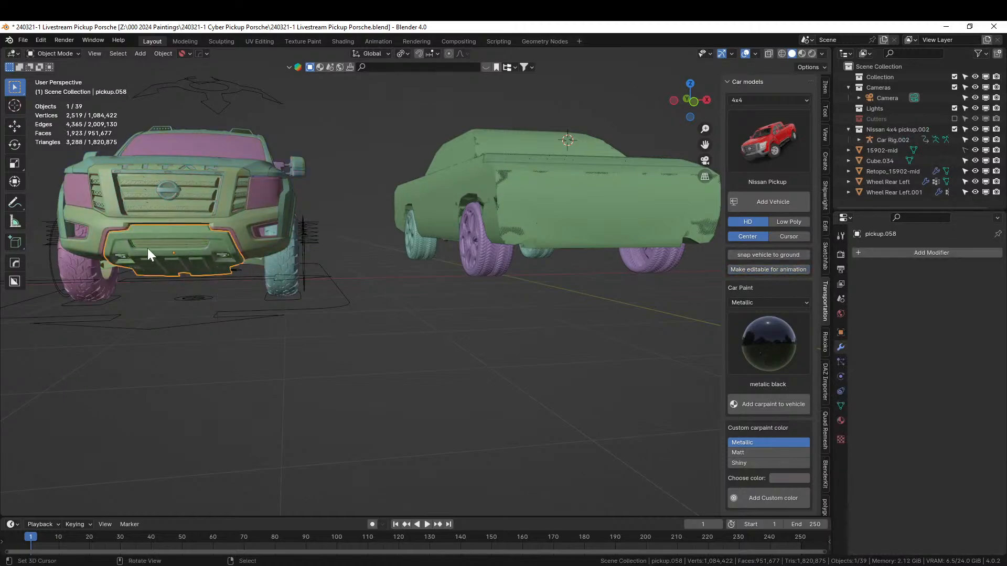
scroll(237, 272, "down", 4)
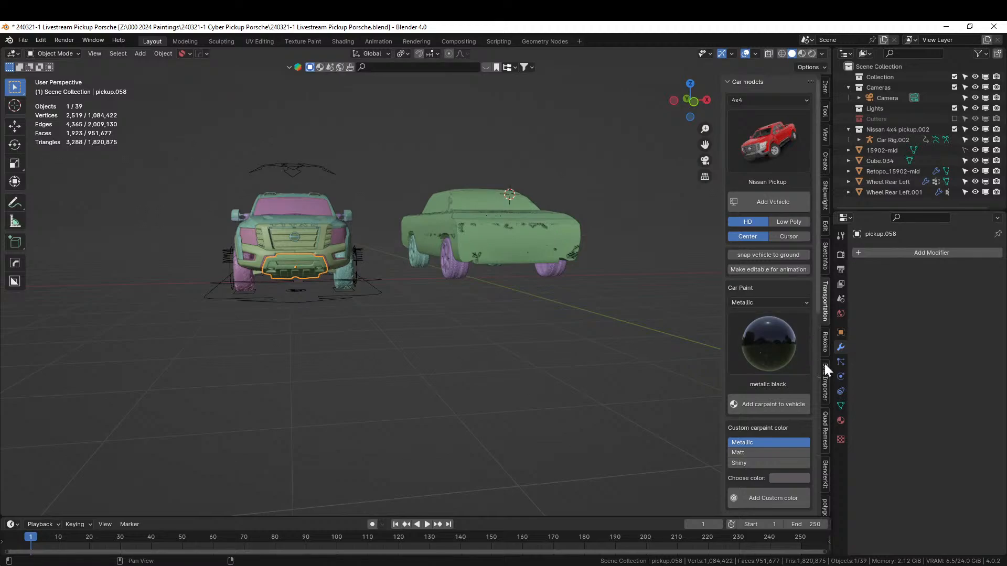
left_click(840, 333)
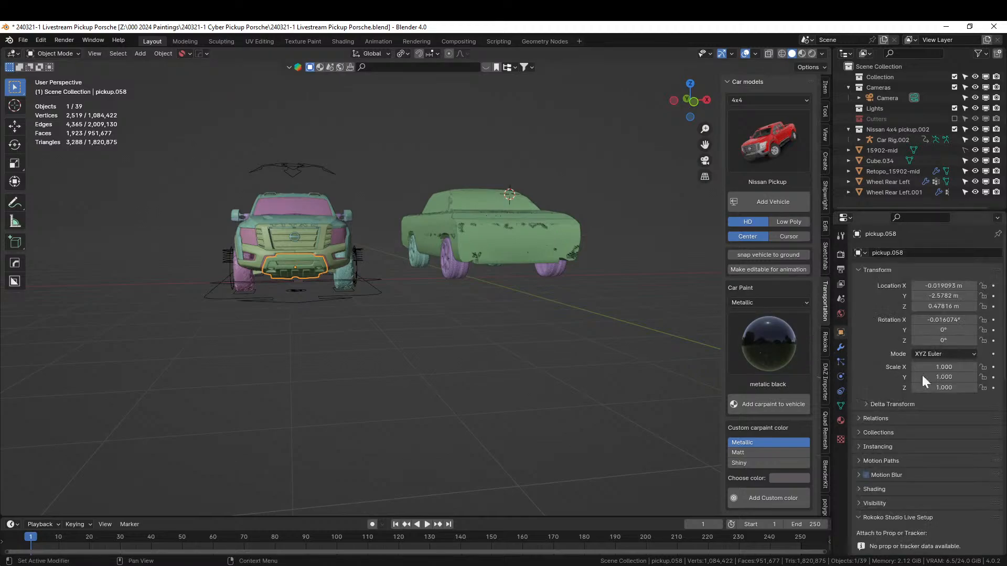
left_click(858, 419)
left_click(982, 434)
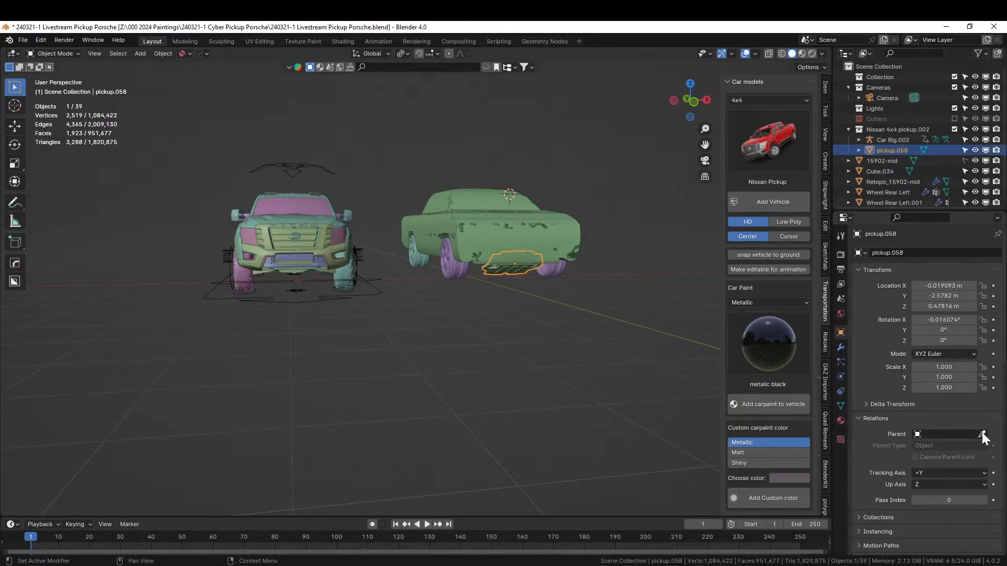
Move the lower bumper insert about -0.074 m along Y, forward on the green car's nose.
middle_click_drag(489, 364, 512, 277)
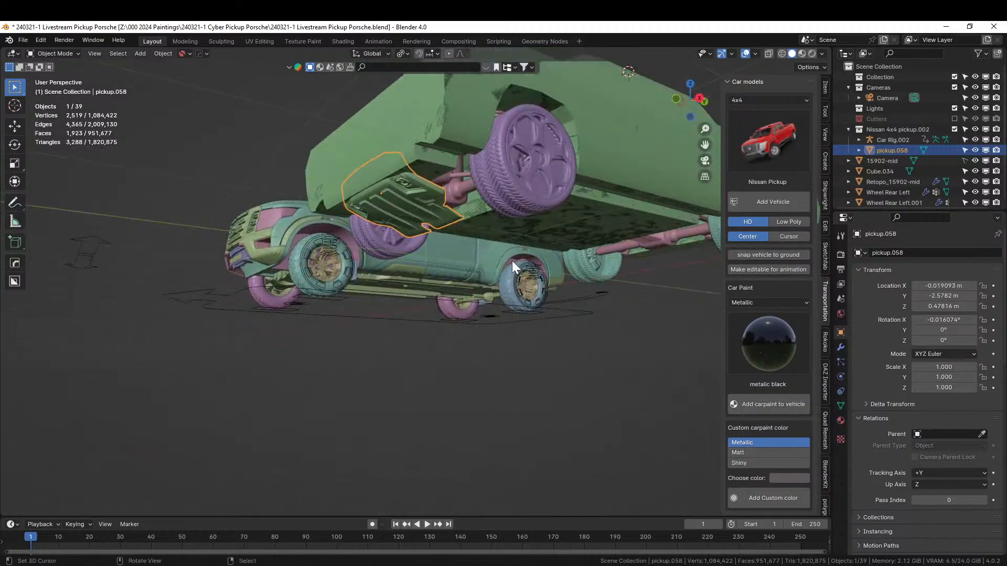
key("g")
key("y")
left_click(504, 258)
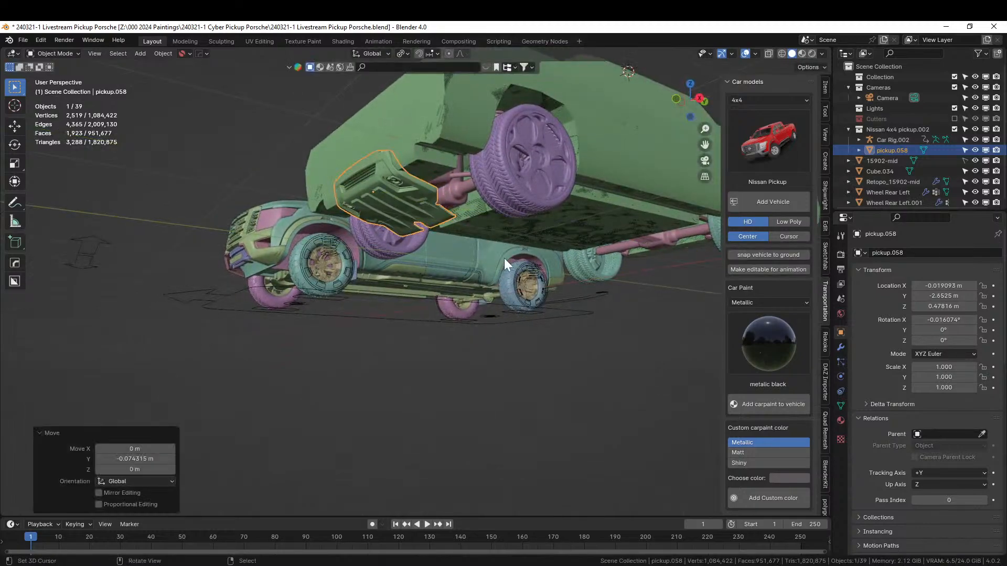
Examine the Nissan's front end from several angles and check which objects its grille and bumper pieces belong to.
middle_click_drag(504, 258, 568, 282)
left_click(142, 250)
middle_click_drag(142, 250, 221, 278)
left_click(220, 278)
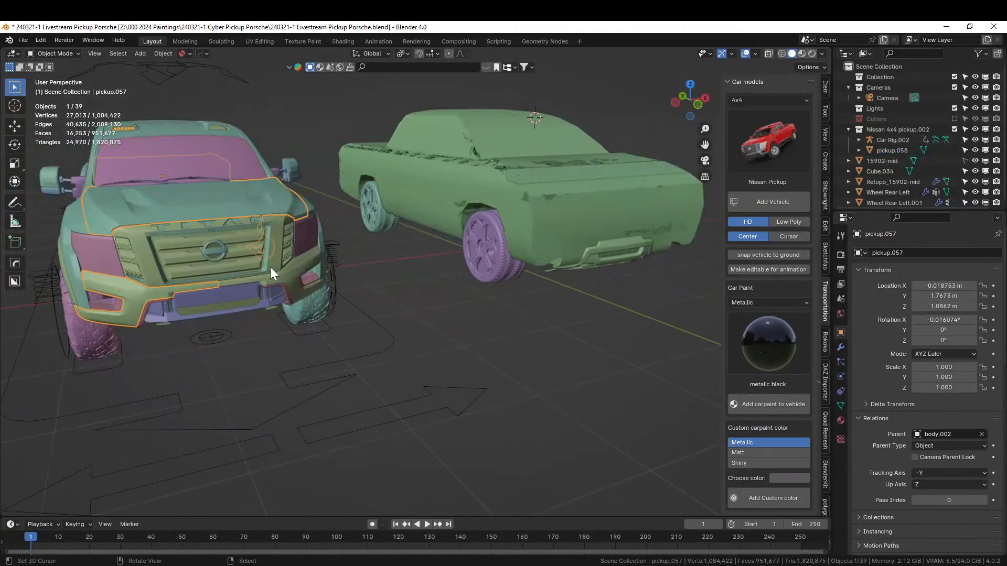
scroll(278, 285, "up", 4)
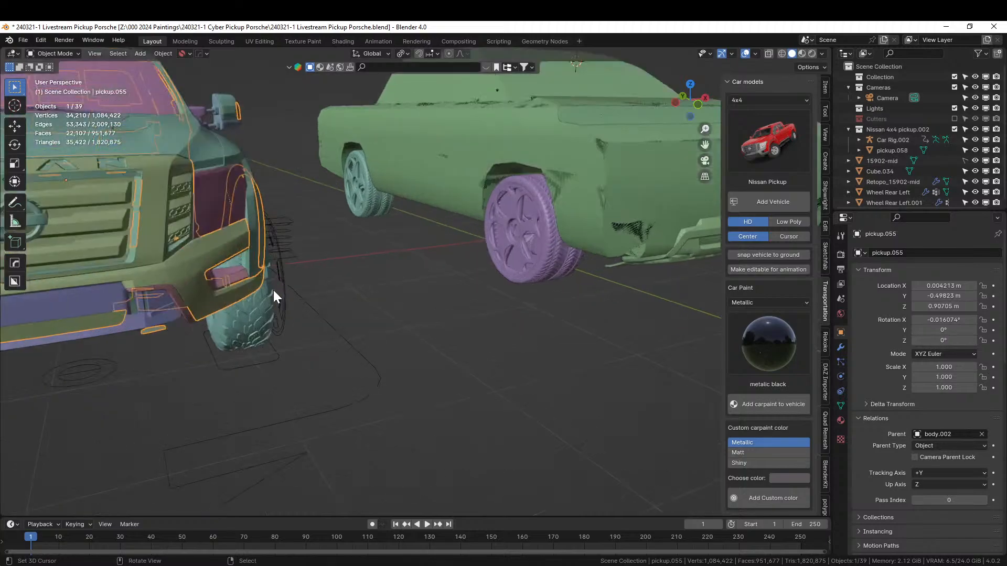
middle_click_drag(336, 347, 347, 359)
right_click(229, 305)
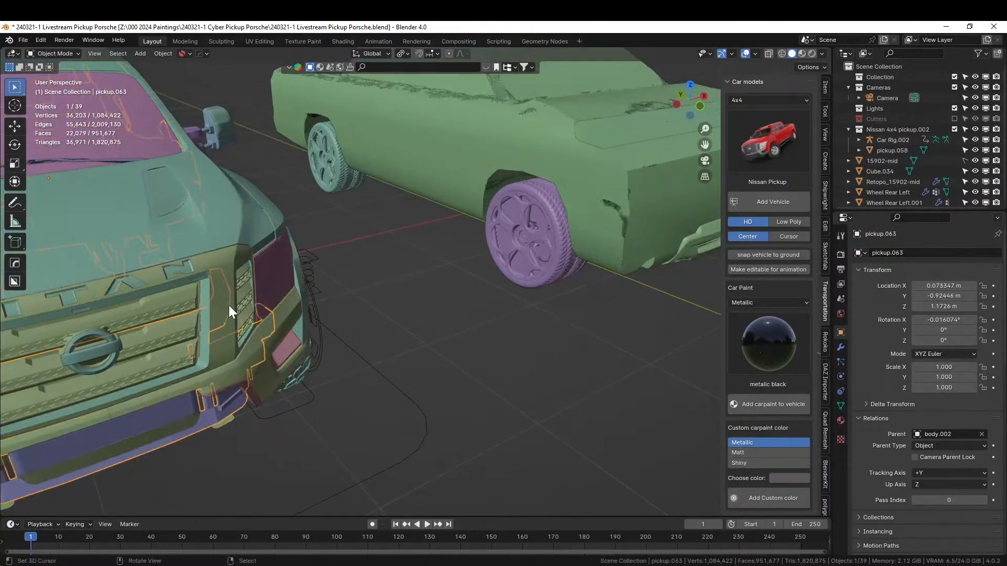
scroll(229, 305, "down", 5)
middle_click_drag(283, 306, 342, 305)
scroll(438, 333, "up", 4)
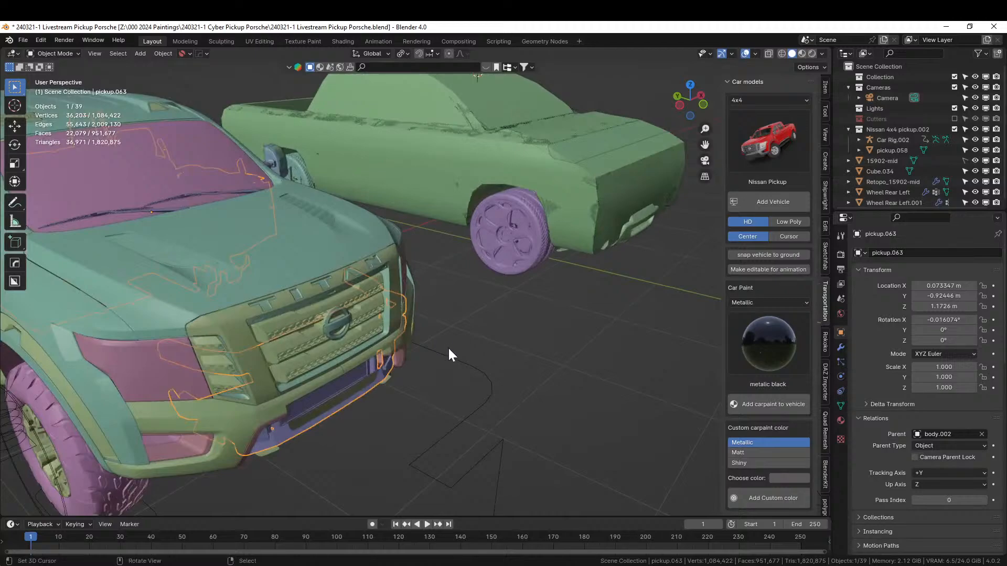
middle_click_drag(449, 349, 434, 398)
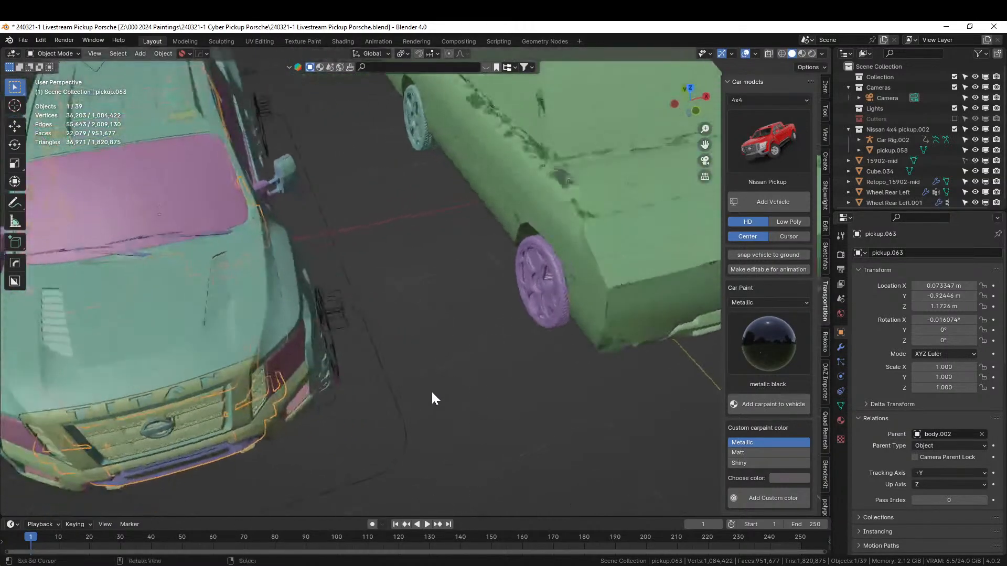
Isolate pickup.055, the Nissan object that contains the grille and bumper frame.
right_click(245, 372)
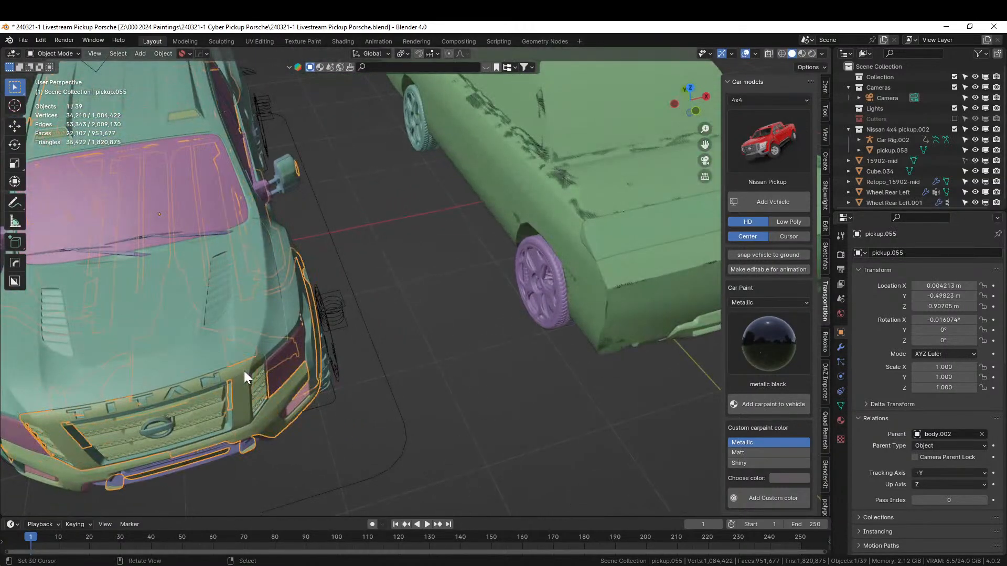
key("KP_Divide")
middle_click_drag(244, 371, 317, 295)
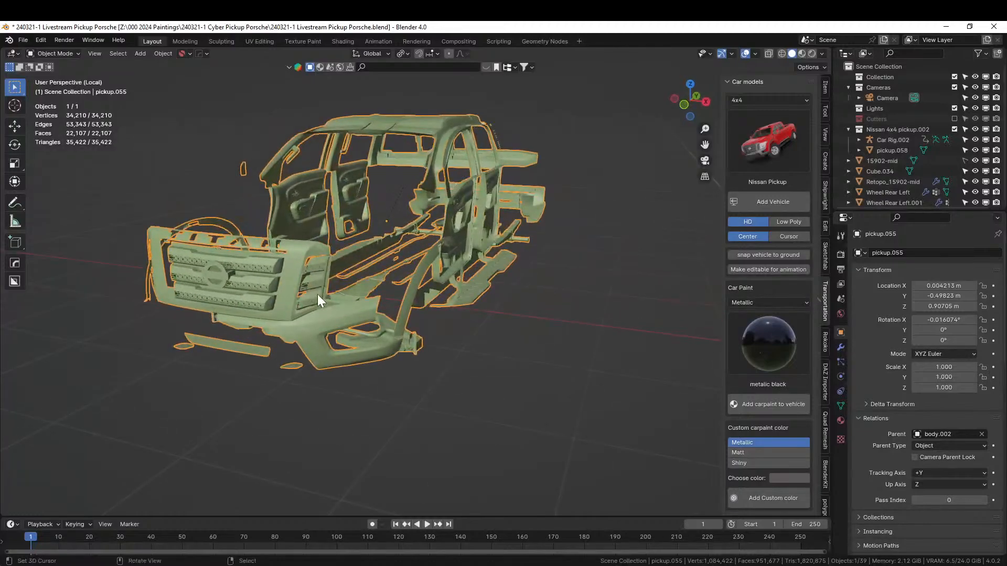
Select the linked grille surround and front bumper geometry in the isolated mesh.
key("Tab")
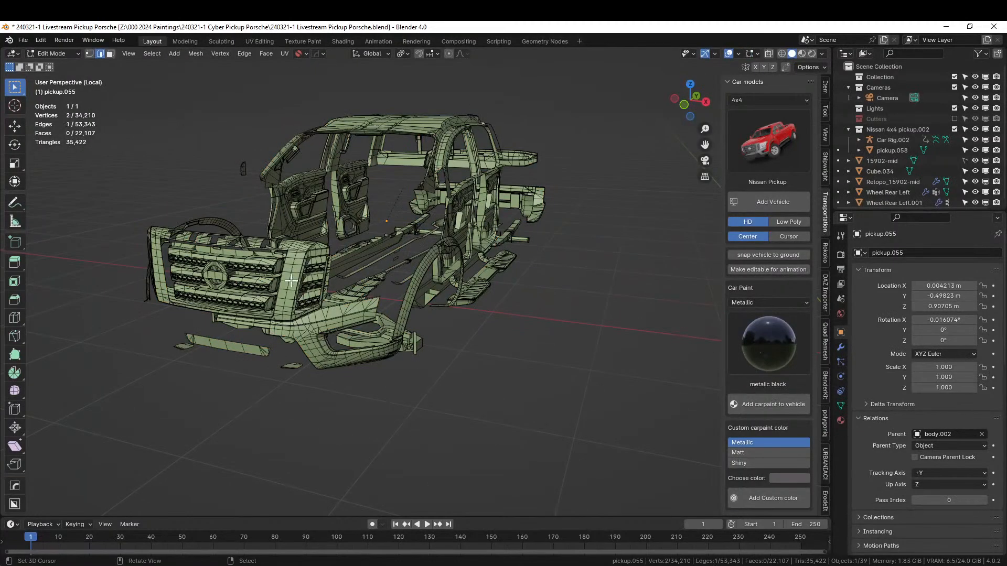
key("l")
key("l")
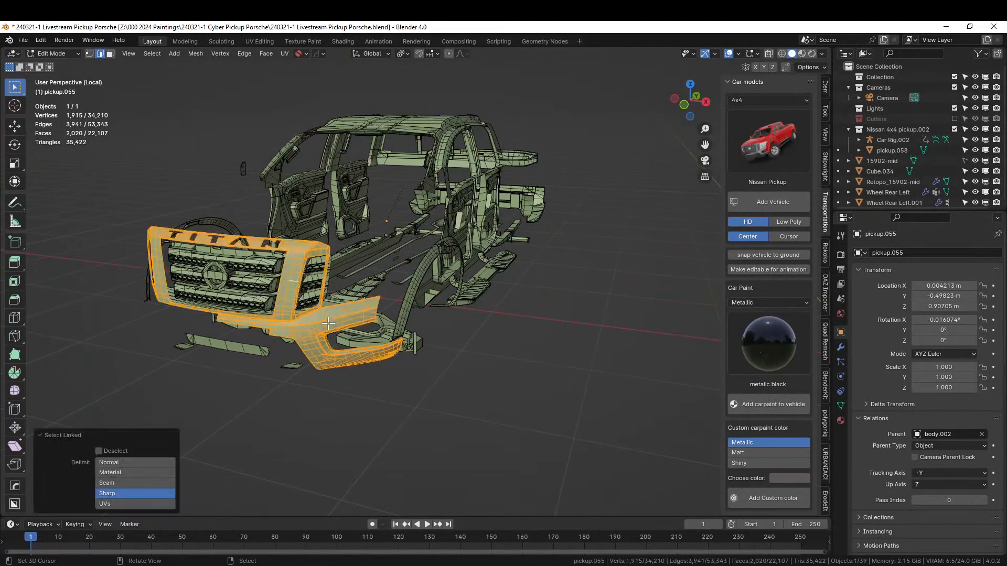
scroll(316, 311, "up", 3)
scroll(241, 310, "up", 1)
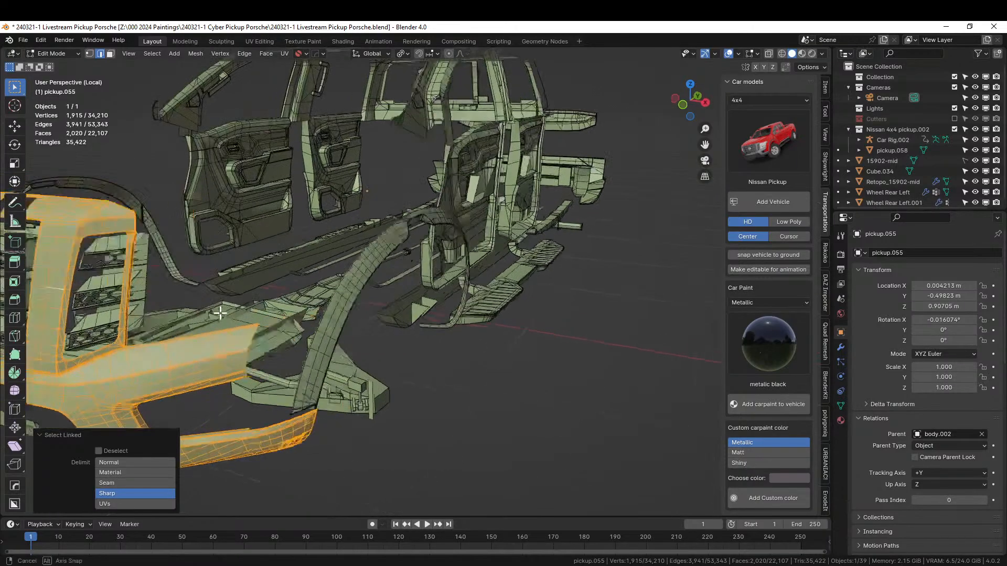
Extend the selection in a see-through side view to the remaining grille, emblem and lower bumper pieces.
middle_click_drag(231, 310, 521, 336)
key("KP_3")
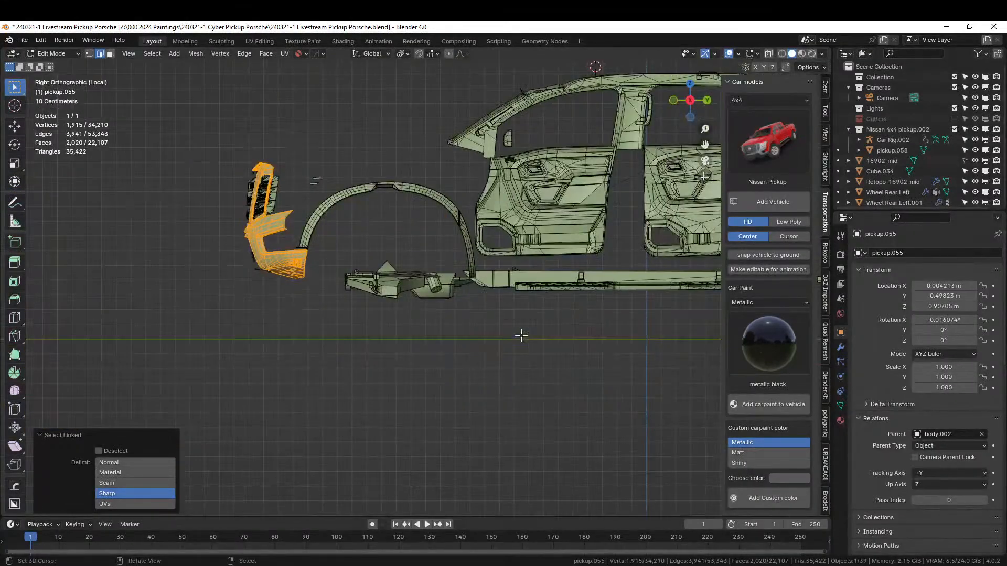
middle_click_drag(444, 299, 479, 326, "shift")
key("alt+z")
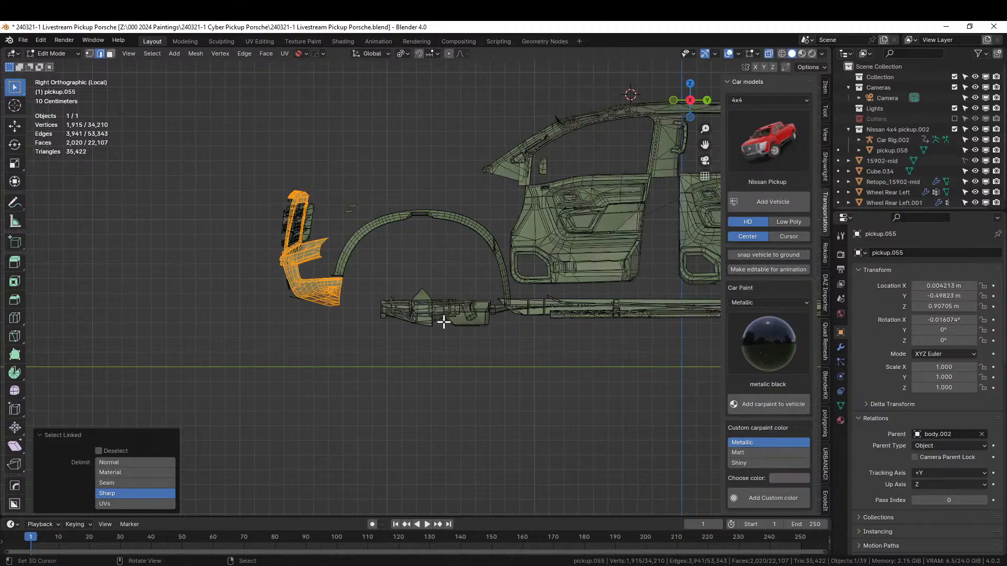
key("c")
mouse_move(285, 196)
left_mouse_down()
mouse_move(288, 294)
mouse_move(301, 194)
left_mouse_up()
key("Escape")
mouse_move(301, 194)
middle_mouse_down()
mouse_move(339, 239)
mouse_move(391, 231)
mouse_move(427, 245)
mouse_move(435, 262)
mouse_move(226, 284)
middle_mouse_up()
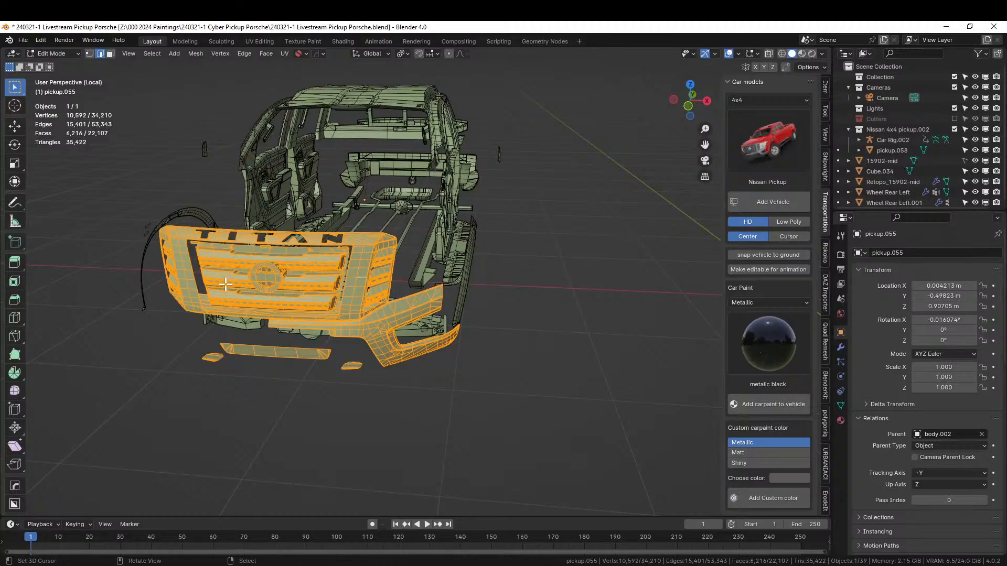
Separate the selected grille and bumper geometry into its own object.
key("p")
left_click(226, 284)
key("Tab")
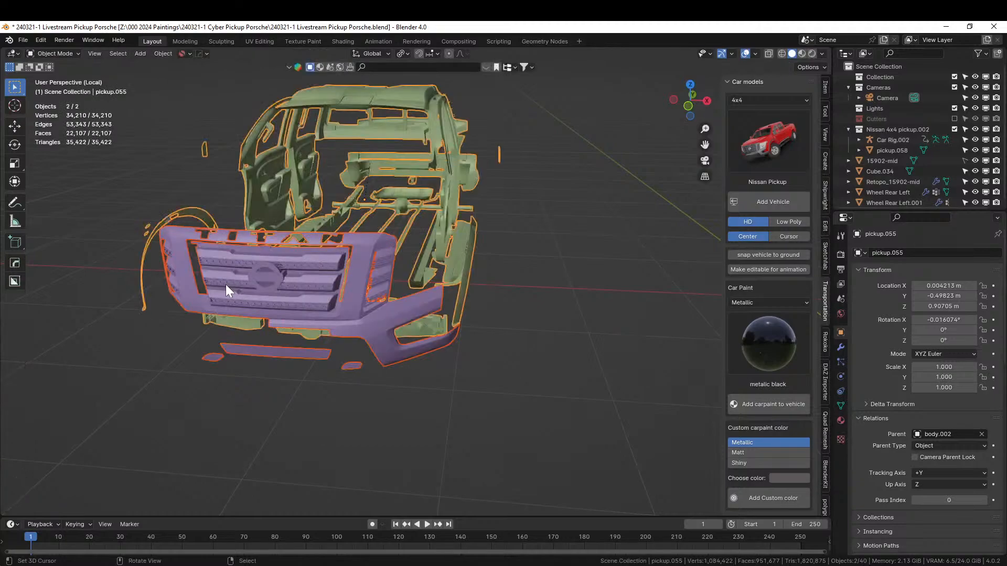
Return the grille object to the full scene, clear its parent and move it about -0.15 m along Y.
left_click(362, 286)
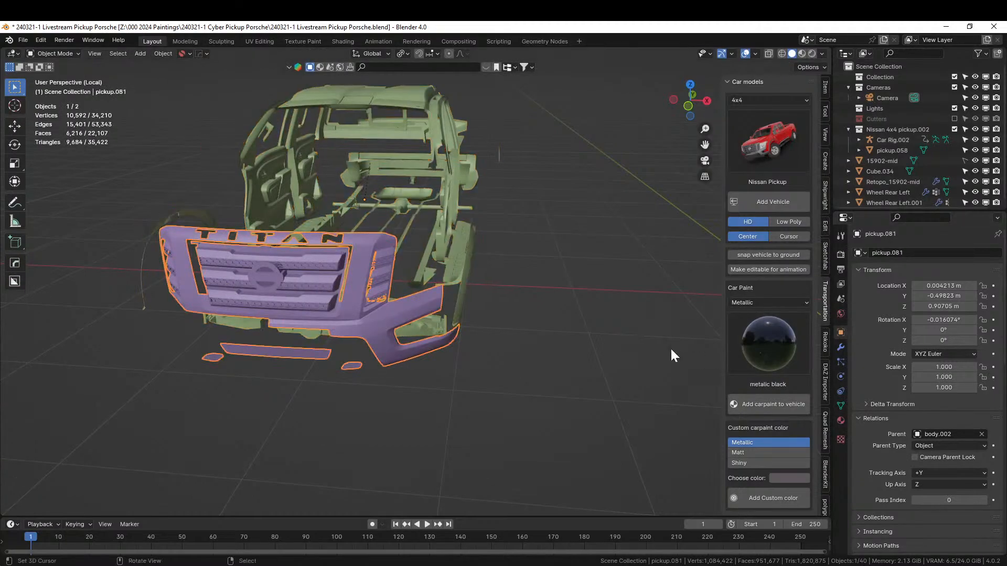
key("KP_Divide")
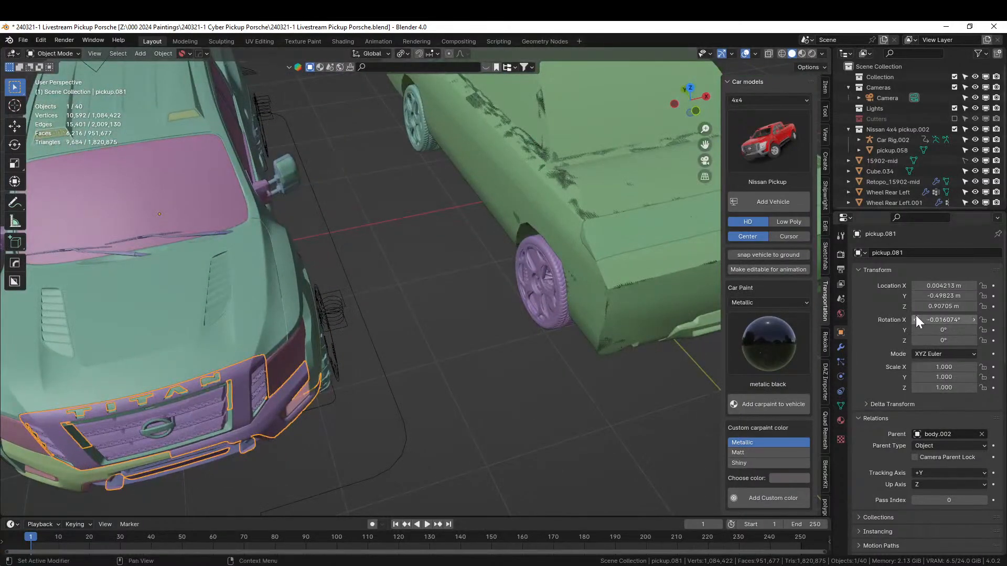
left_click(981, 434)
middle_click_drag(615, 403, 408, 355)
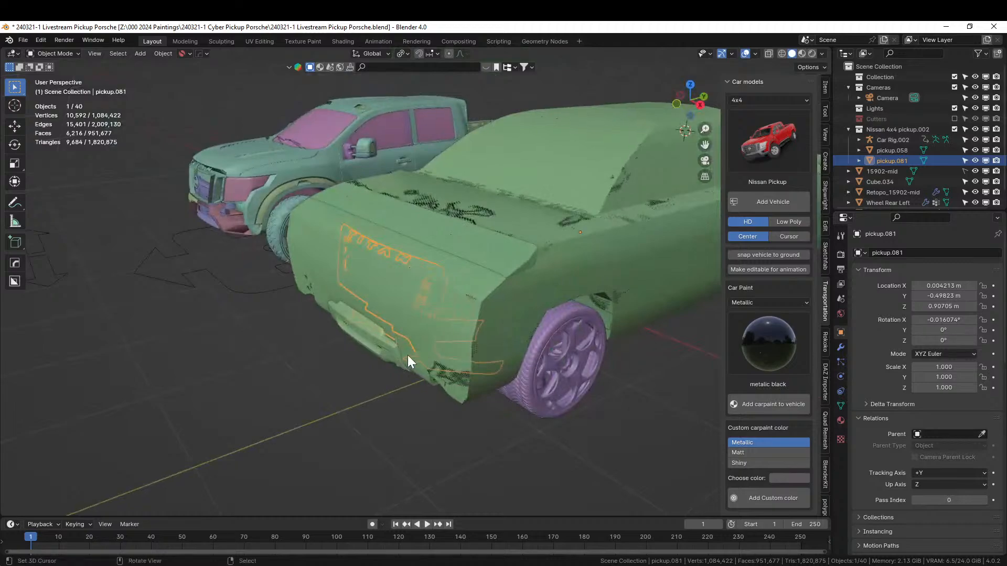
key("g")
key("y")
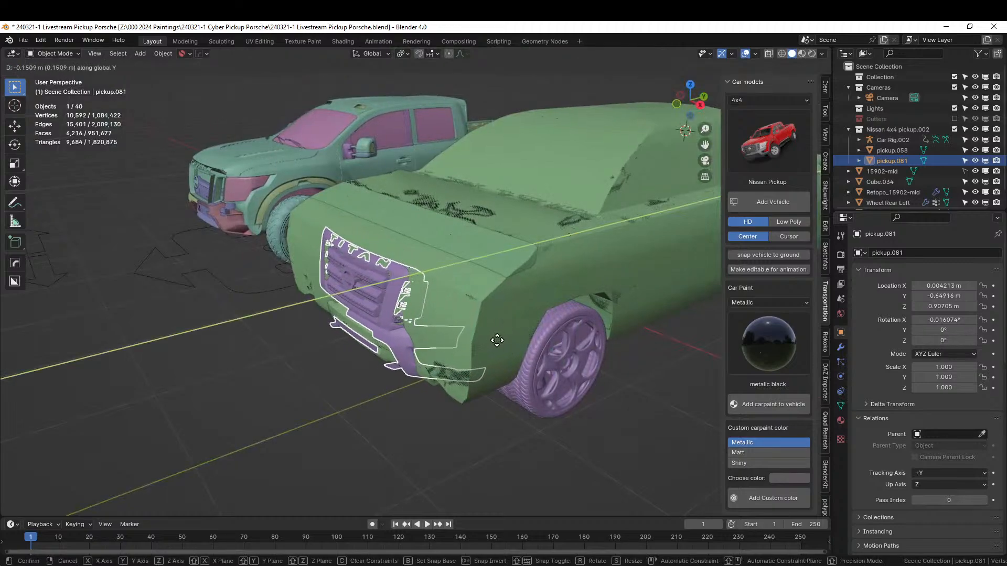
left_click(497, 342)
Examine how the Titan grille and bumper sit on the green car's nose from the front and side.
middle_click_drag(498, 340, 444, 389)
scroll(427, 365, "up", 4)
scroll(429, 368, "down", 4)
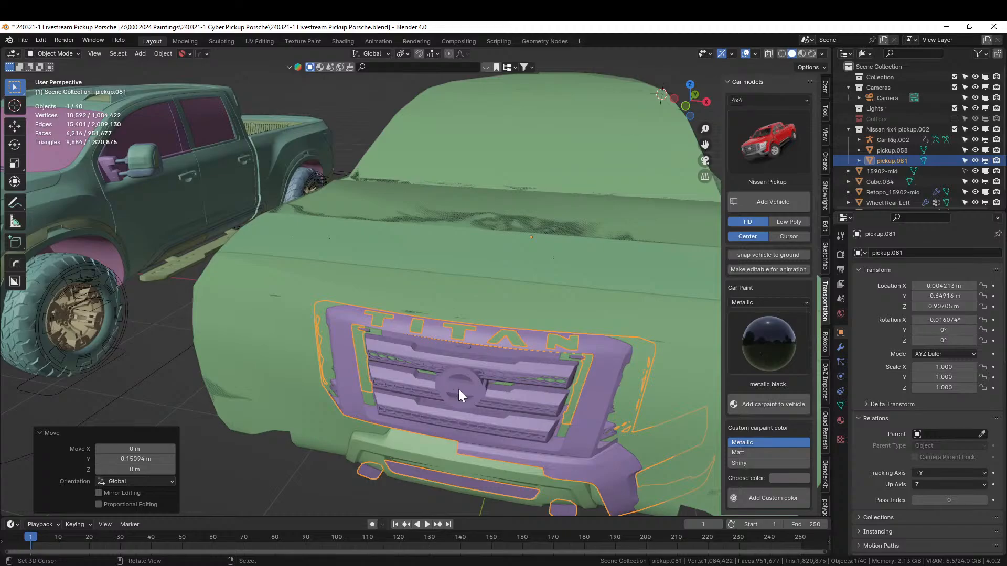
middle_click_drag(459, 389, 284, 324, "shift")
scroll(289, 303, "down", 6)
scroll(449, 303, "up", 1)
scroll(370, 310, "up", 2)
middle_click_drag(372, 310, 493, 308)
middle_click_drag(572, 297, 723, 232)
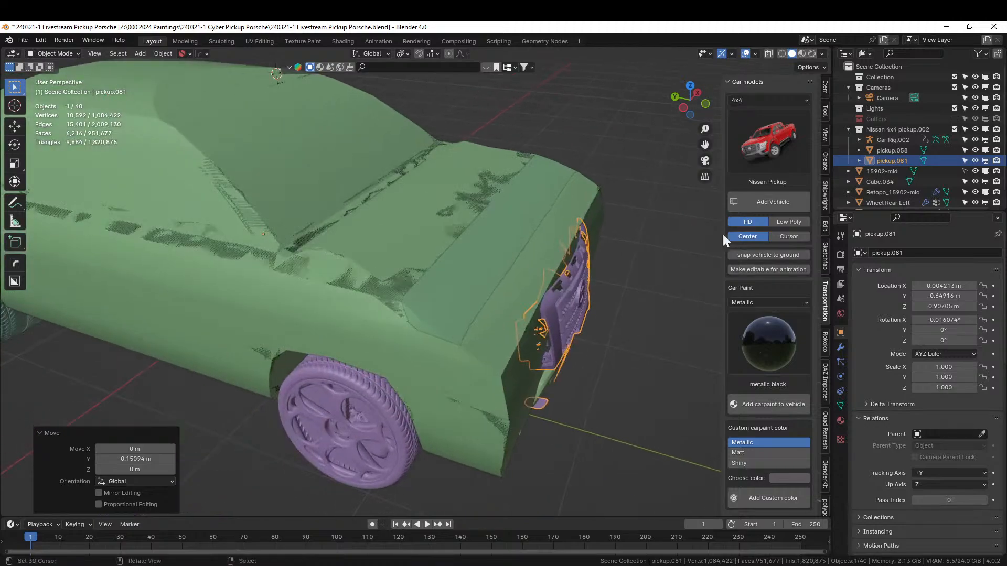
Hide and delete the 15902-mid mesh that overlaps the retopologized car body.
left_click(337, 268)
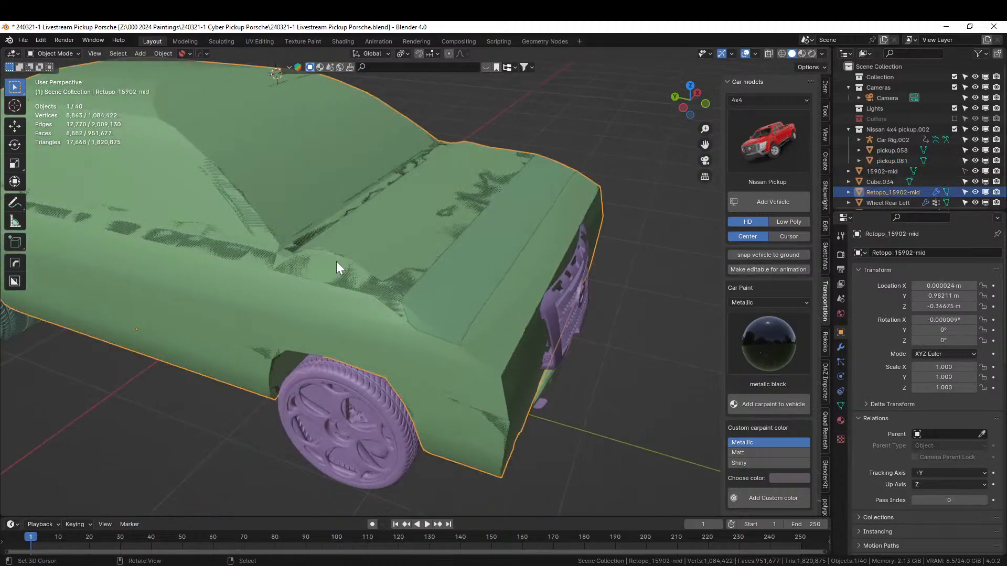
left_click(974, 170)
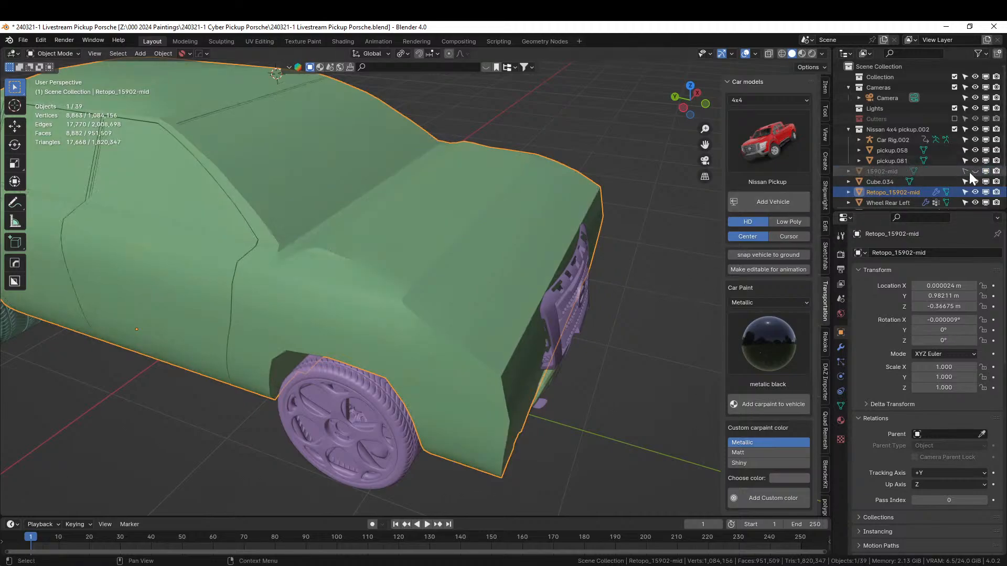
left_click(892, 172)
key("Delete")
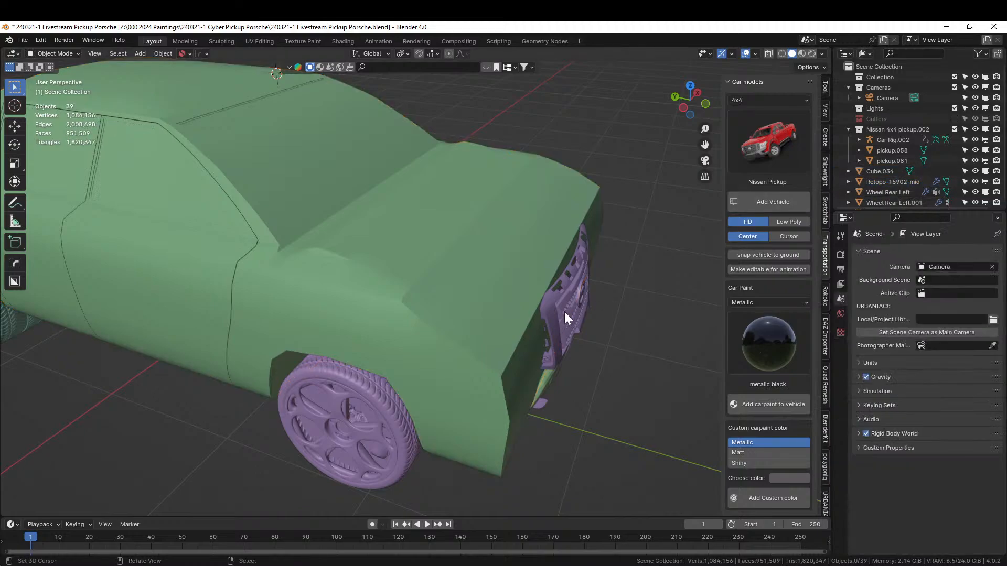
Separate the one-sided lower bumper corner and its small adjoining bracket from the grille mesh into their own object.
middle_click_drag(564, 313, 499, 324)
left_click(461, 282)
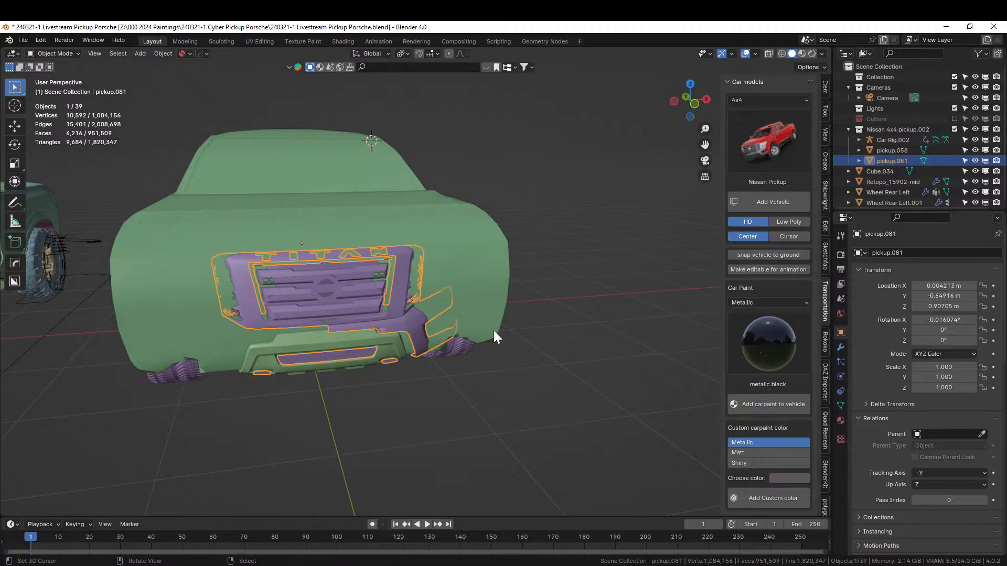
key("Tab")
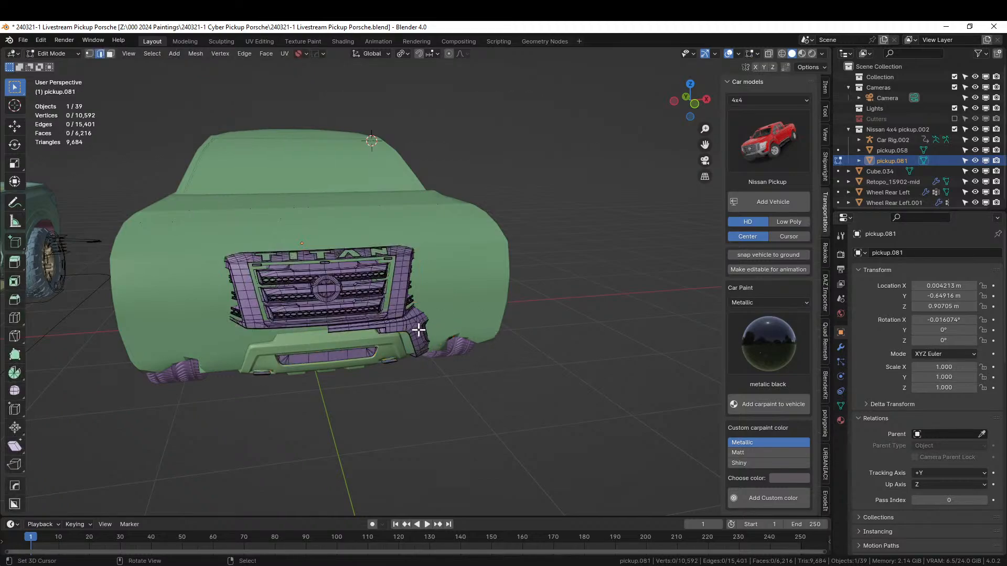
key("l")
scroll(415, 328, "up", 2)
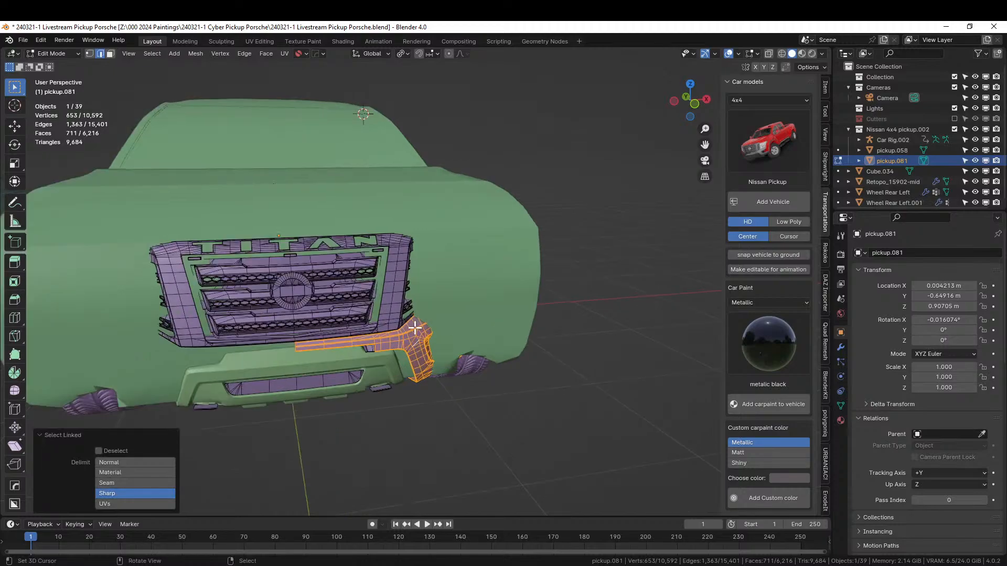
scroll(400, 331, "up", 4)
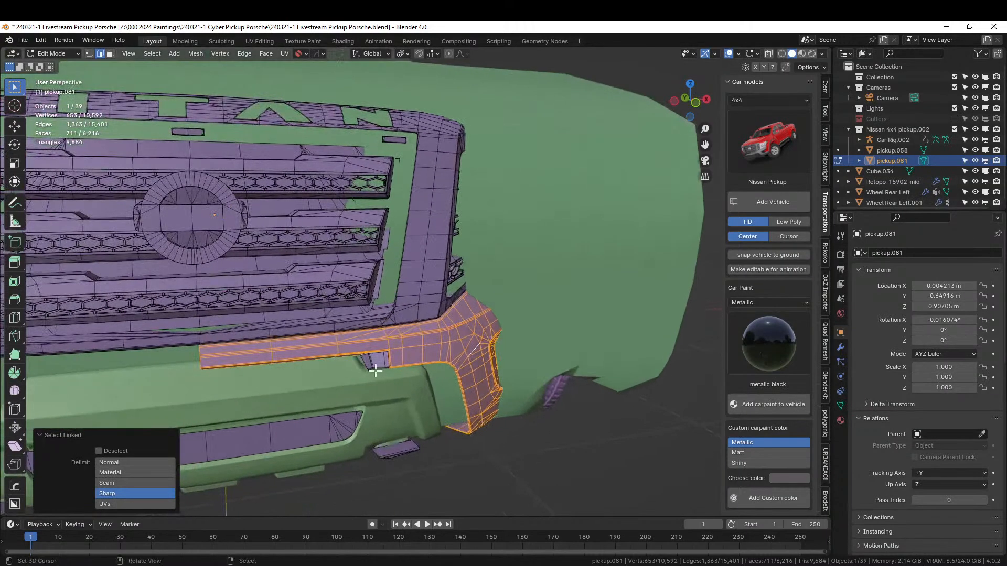
key("l")
scroll(398, 363, "down", 5)
key("p")
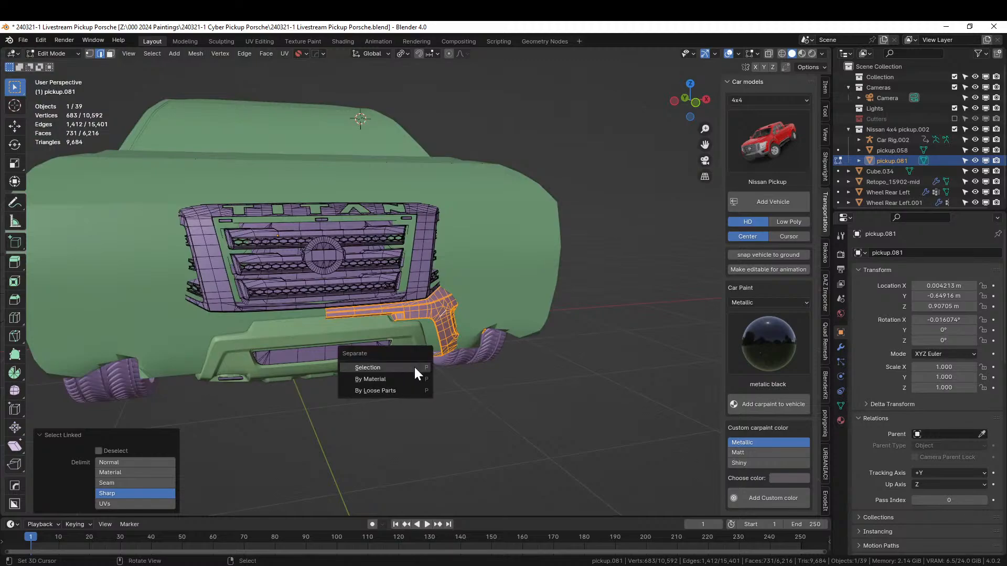
left_click(414, 364)
key("Tab")
Move the separated bumper corner about 0.61 m along X, clear of the green car's nose.
left_click(436, 322)
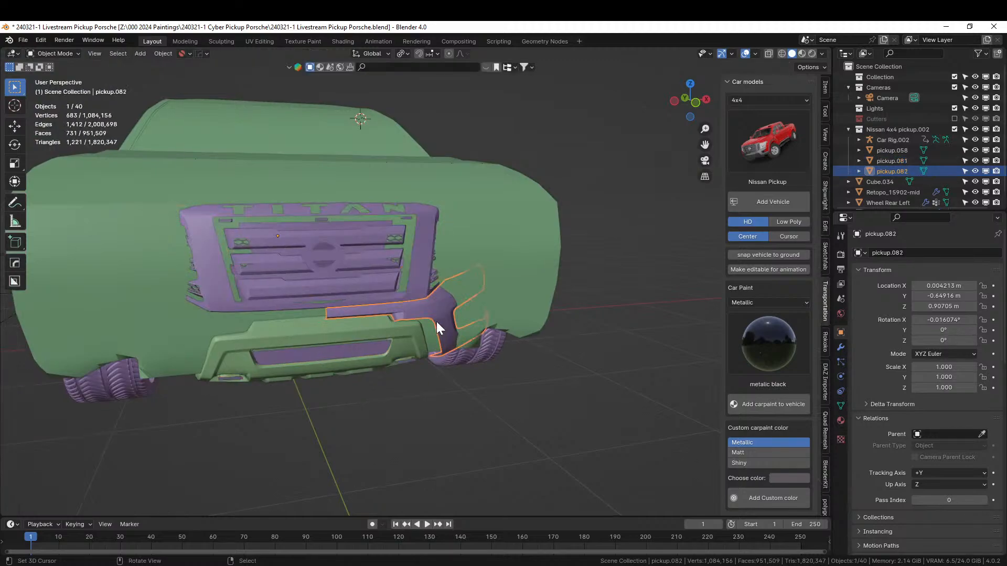
key("g")
key("x")
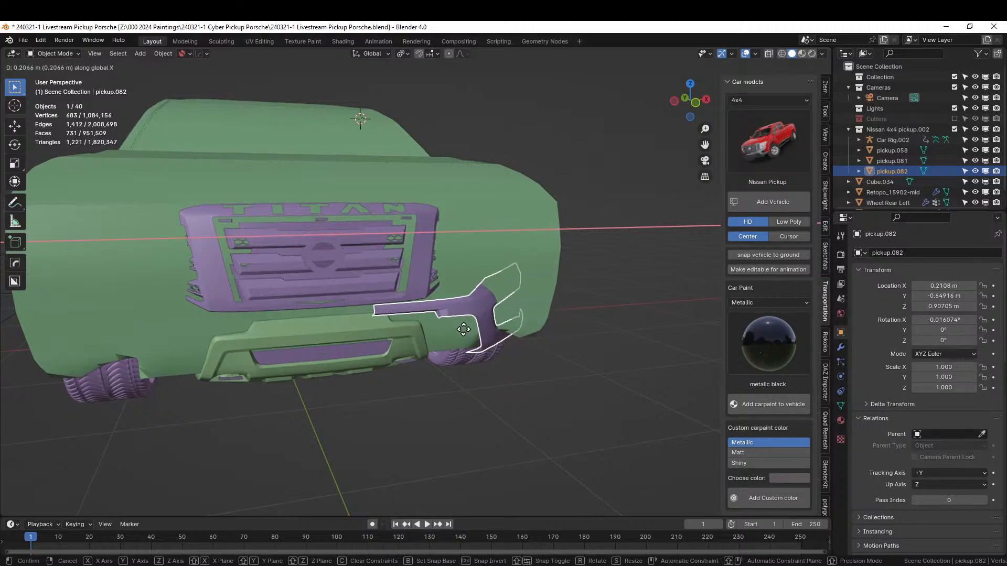
left_click(516, 327)
middle_click_drag(516, 327, 482, 348)
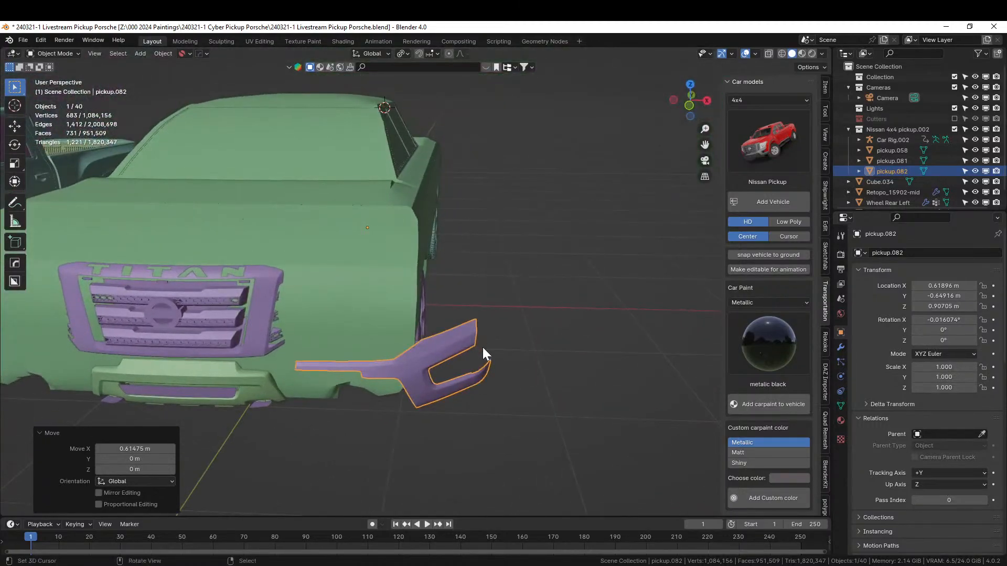
scroll(542, 322, "down", 5)
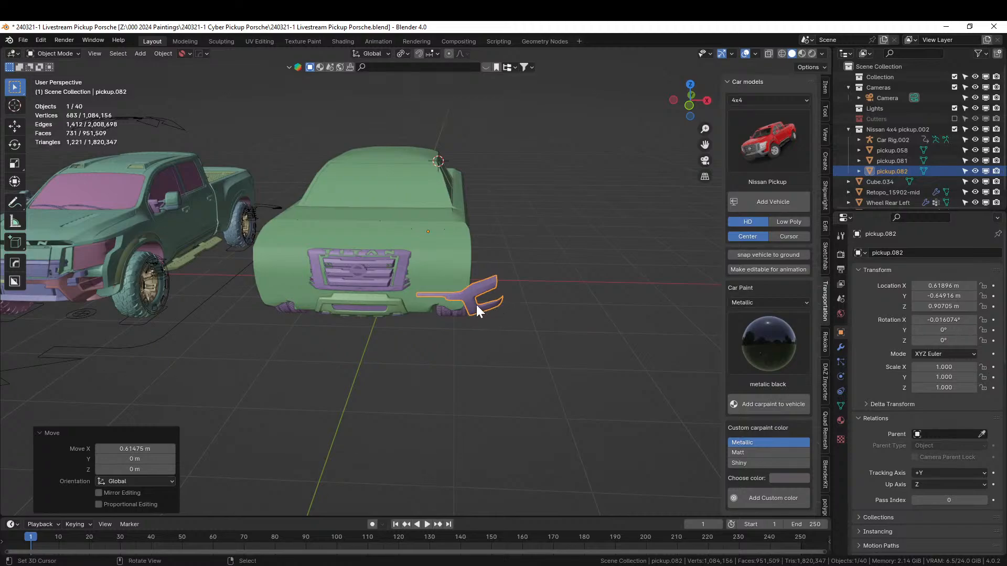
key("KP_Decimal")
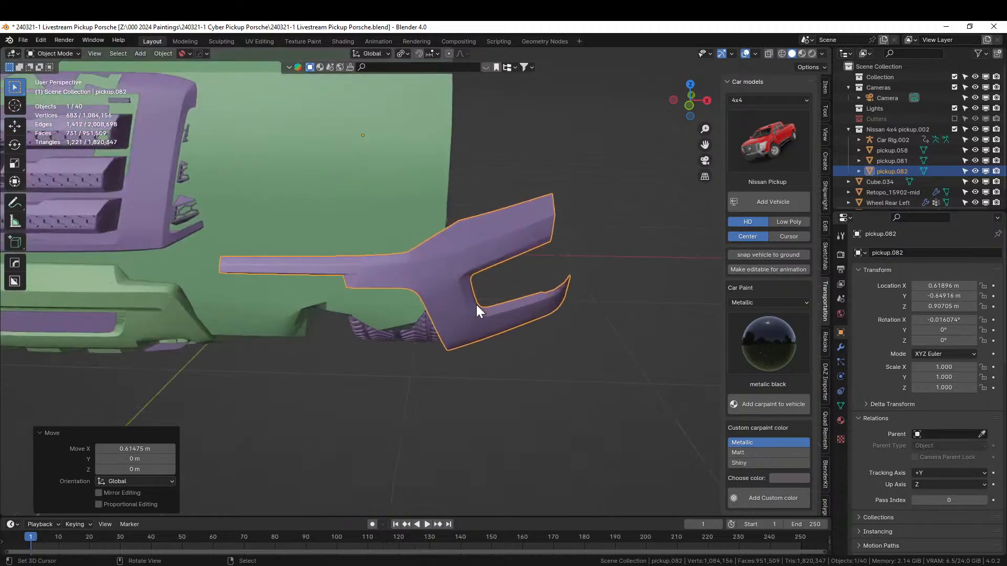
Delete the separated bumper corner piece beside the green car's nose.
middle_click_drag(480, 276, 424, 295)
left_click(395, 251)
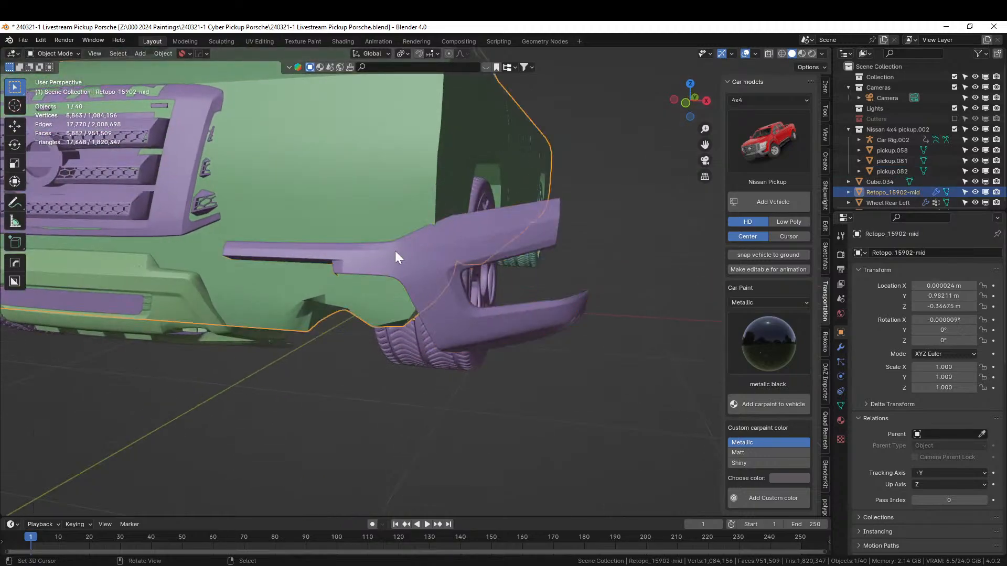
left_click(415, 260)
key("Delete")
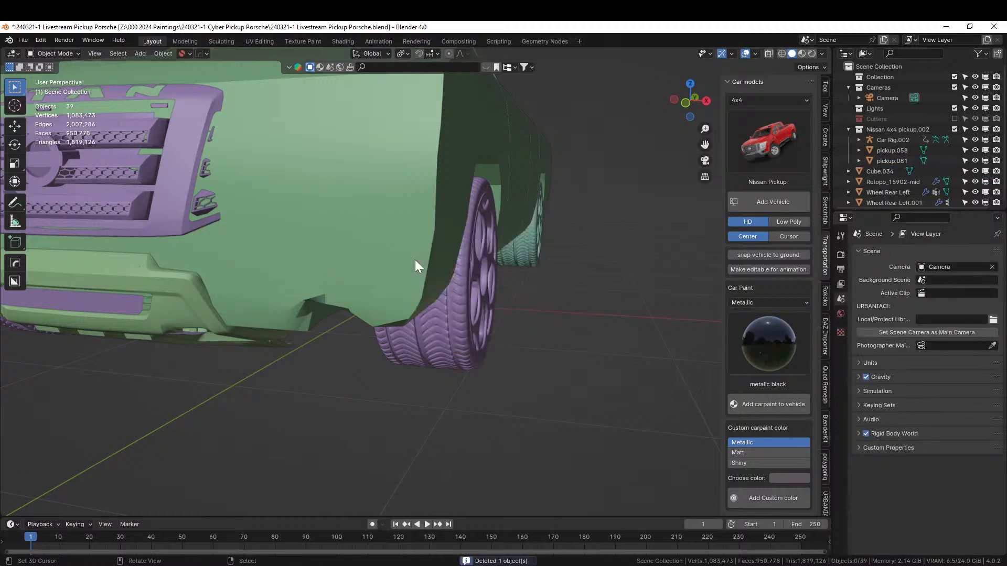
Select the Nissan pickup's headlight glass object and clear its parent to bring it onto the green car.
middle_click_drag(415, 261, 0, 371)
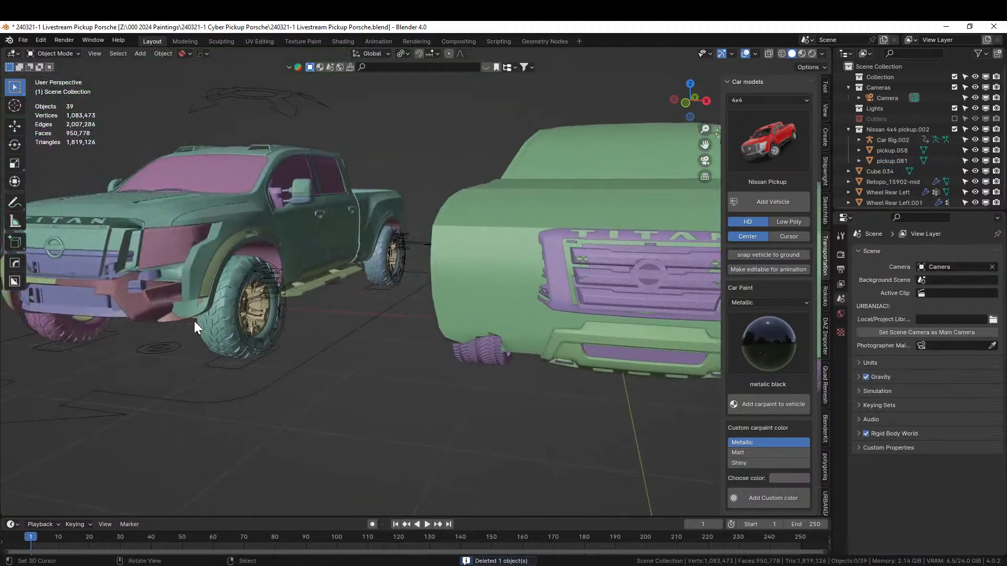
middle_click_drag(194, 321, 344, 402)
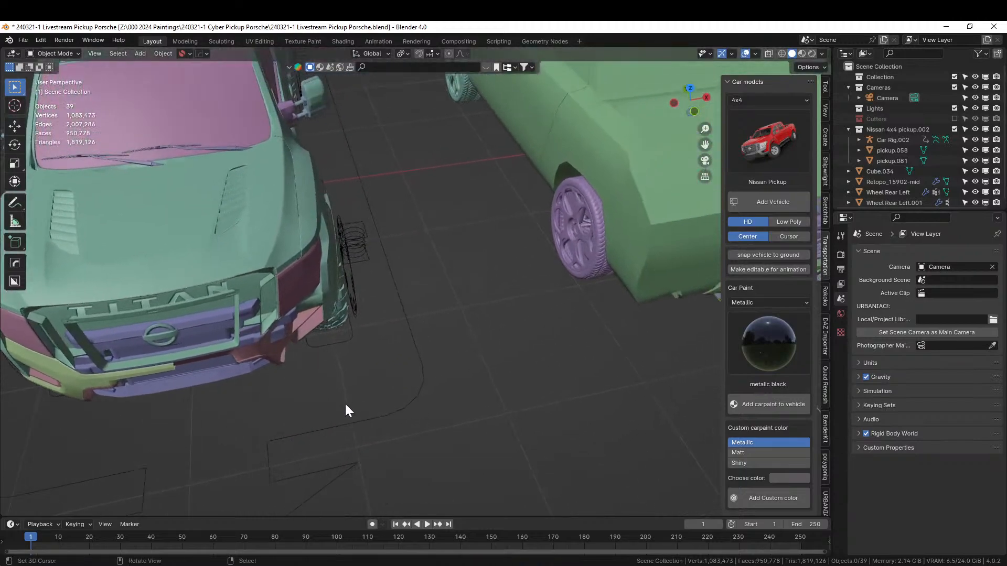
scroll(346, 405, "down", 3)
left_click(341, 267)
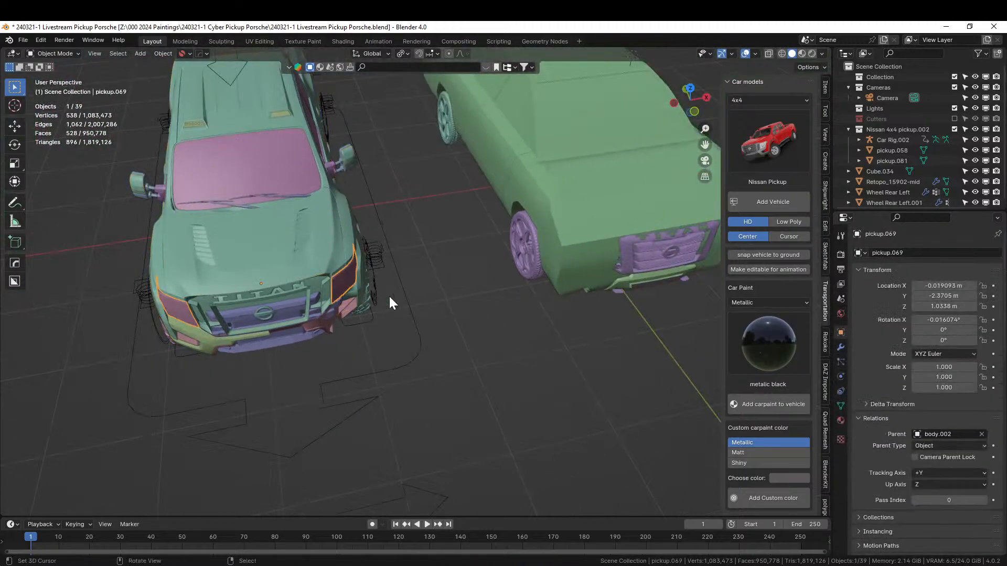
middle_click_drag(427, 312, 219, 419)
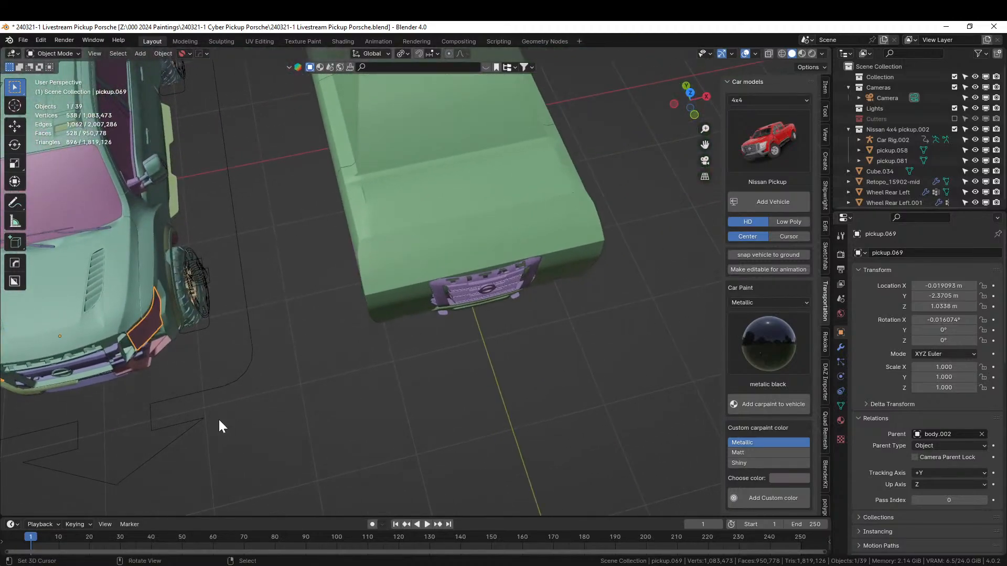
key("KP_7")
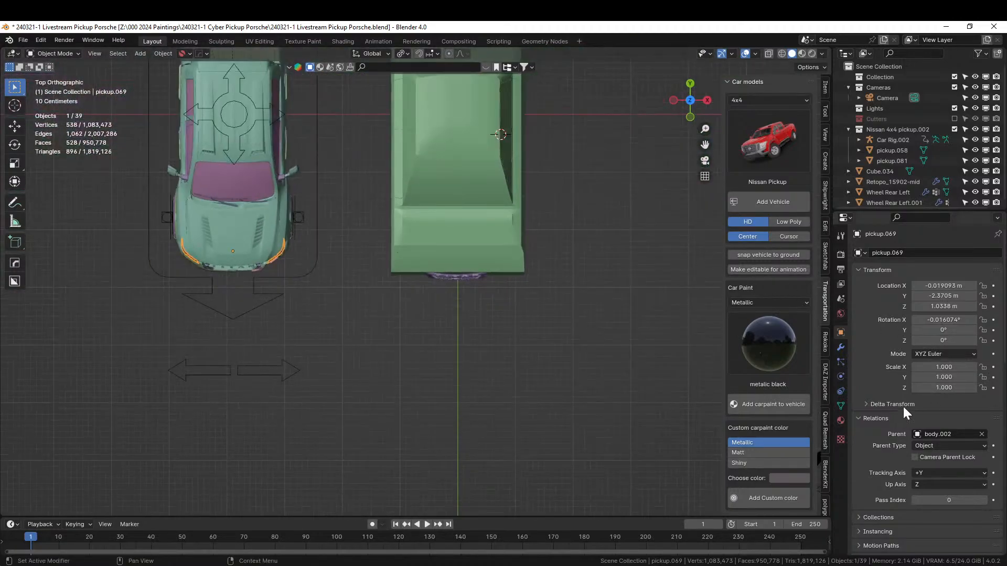
left_click(982, 434)
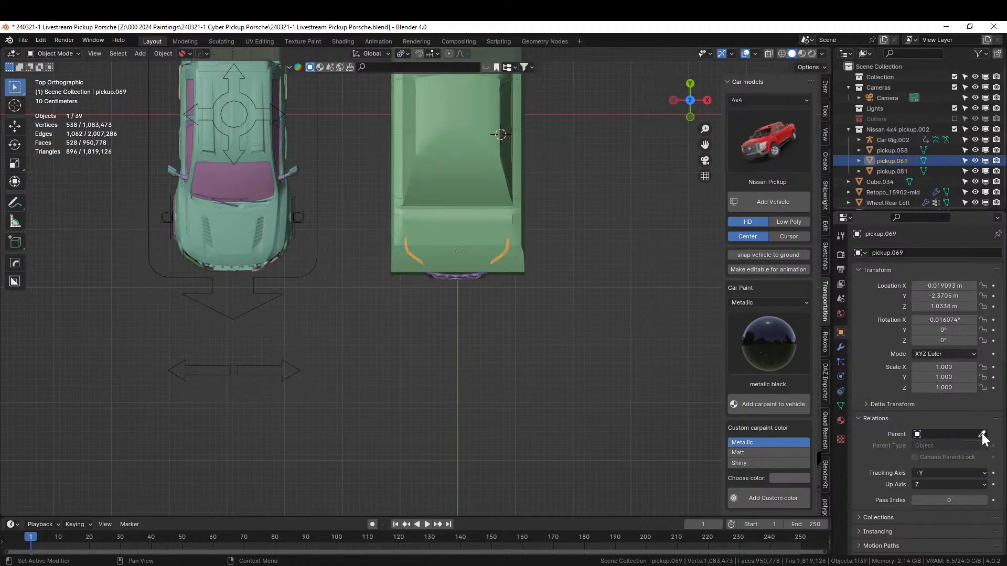
Move the headlight glass about -0.30 m along Y so it protrudes from the green car's nose.
middle_click_drag(586, 334, 497, 227)
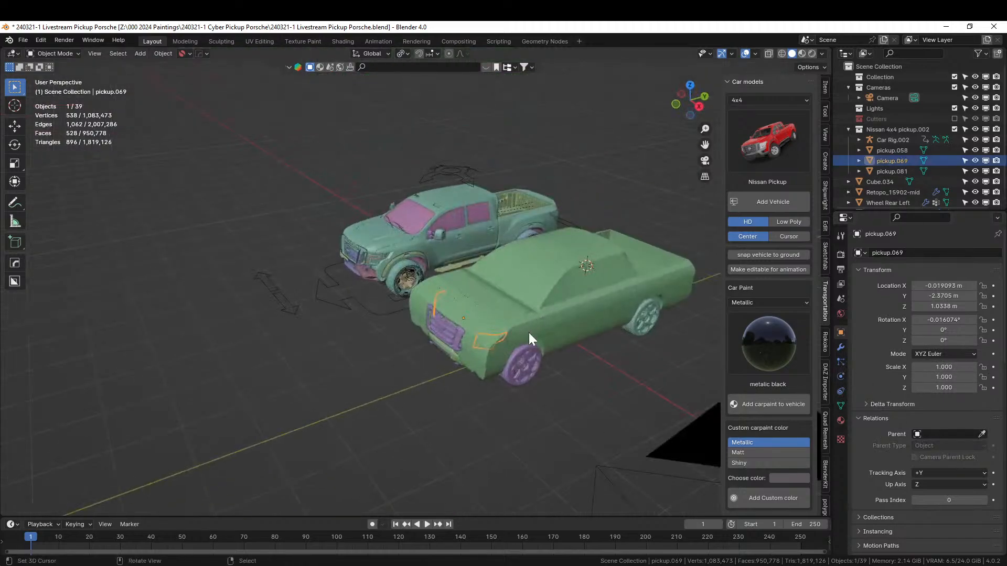
key("g")
key("y")
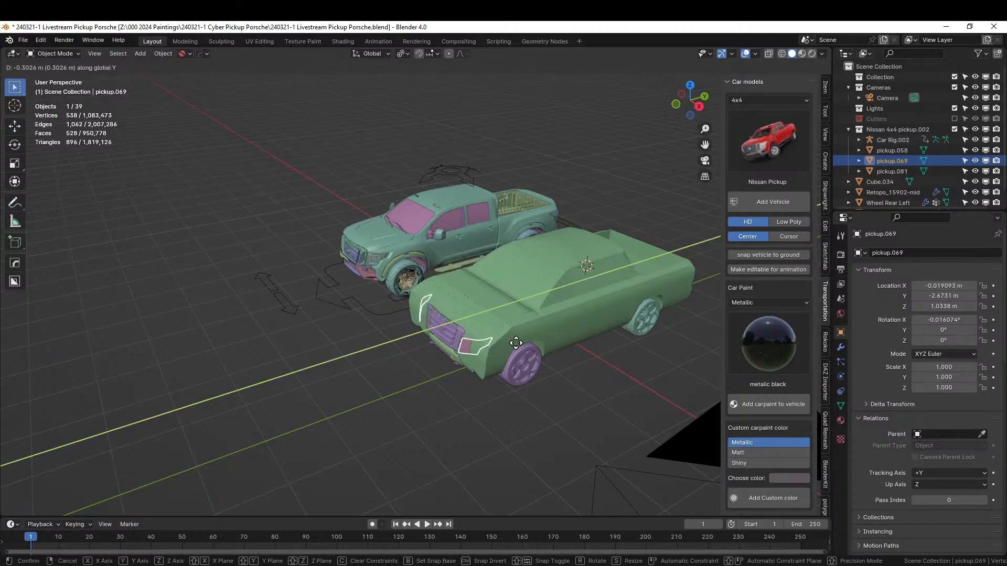
left_click(516, 342)
scroll(516, 343, "up", 2)
middle_click_drag(516, 343, 496, 241)
scroll(598, 370, "up", 3)
Delete the headlight glass object from the green car's nose.
left_click(517, 382)
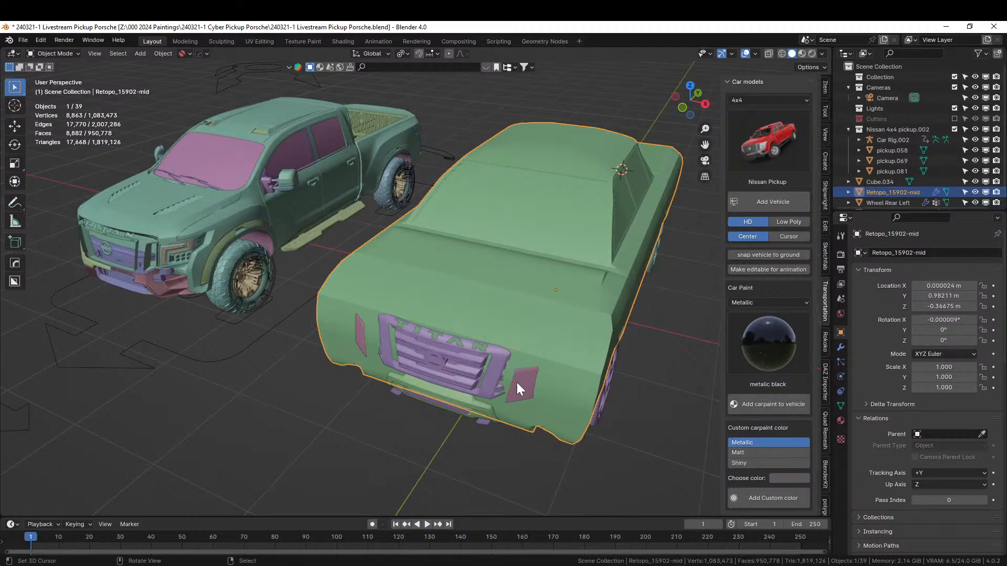
key("Delete")
middle_click_drag(520, 385, 546, 371)
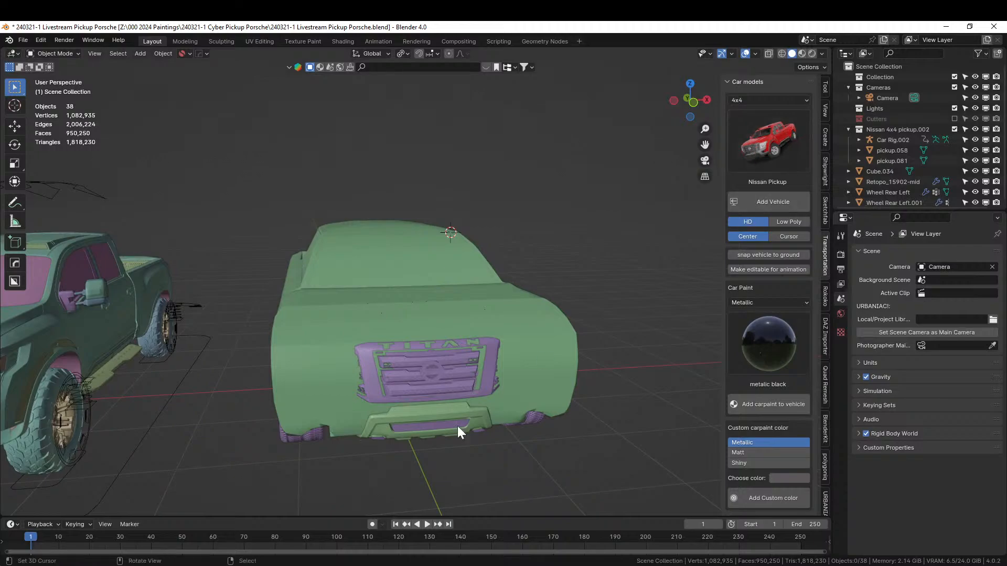
scroll(446, 424, "down", 4)
middle_click_drag(420, 425, 385, 415)
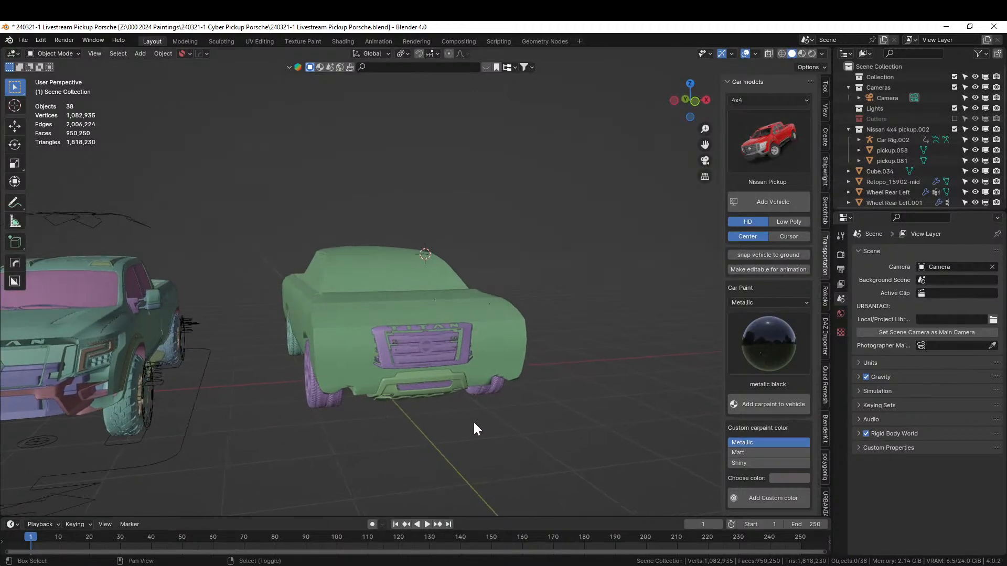
scroll(471, 420, "up", 2)
scroll(464, 409, "up", 4)
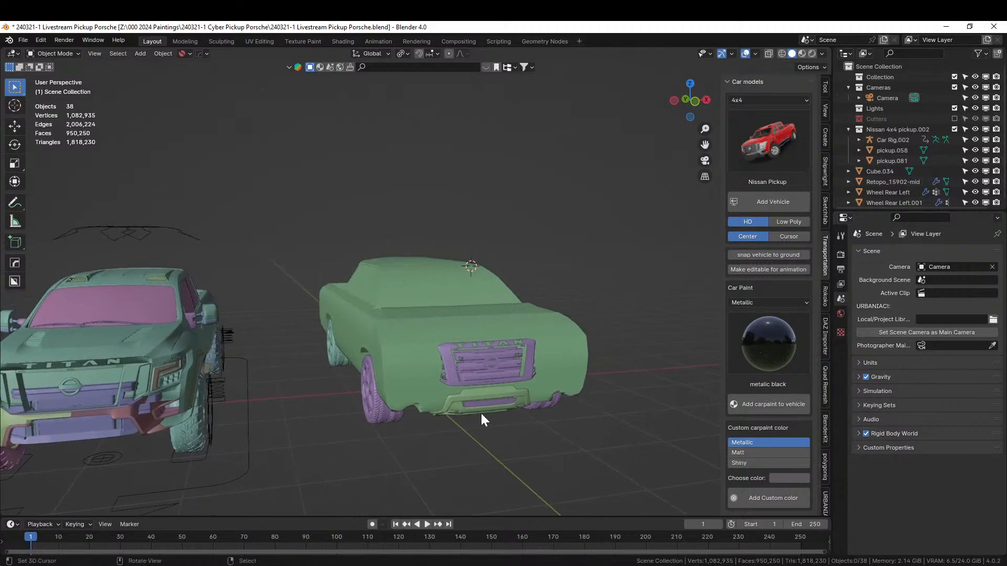
middle_click_drag(410, 395, 514, 395)
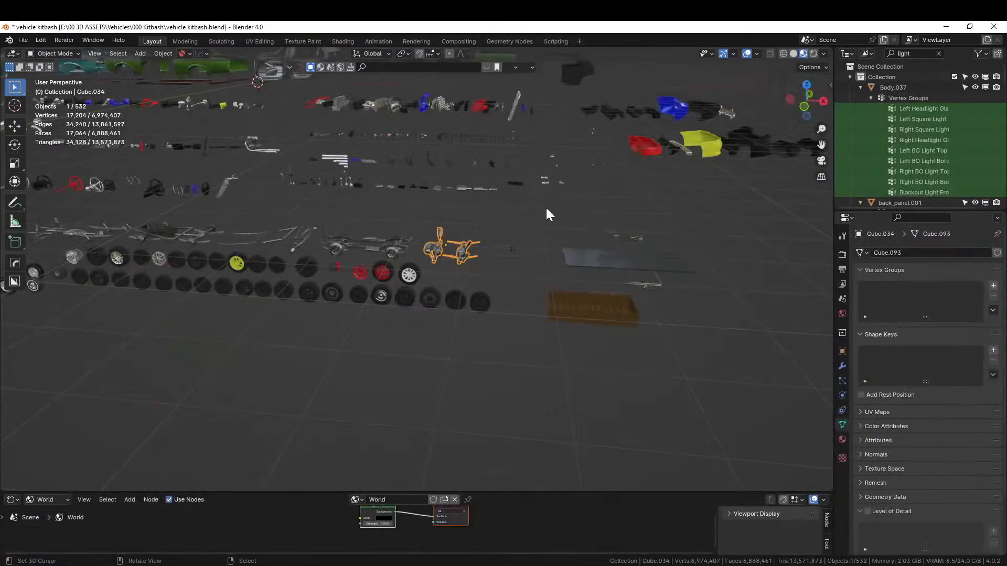
Switch to the vehicle kitbash Blender file, find a front bumper among the body parts and copy it.
scroll(545, 210, "up", 5)
middle_click_drag(477, 341, 489, 227)
scroll(487, 227, "up", 2)
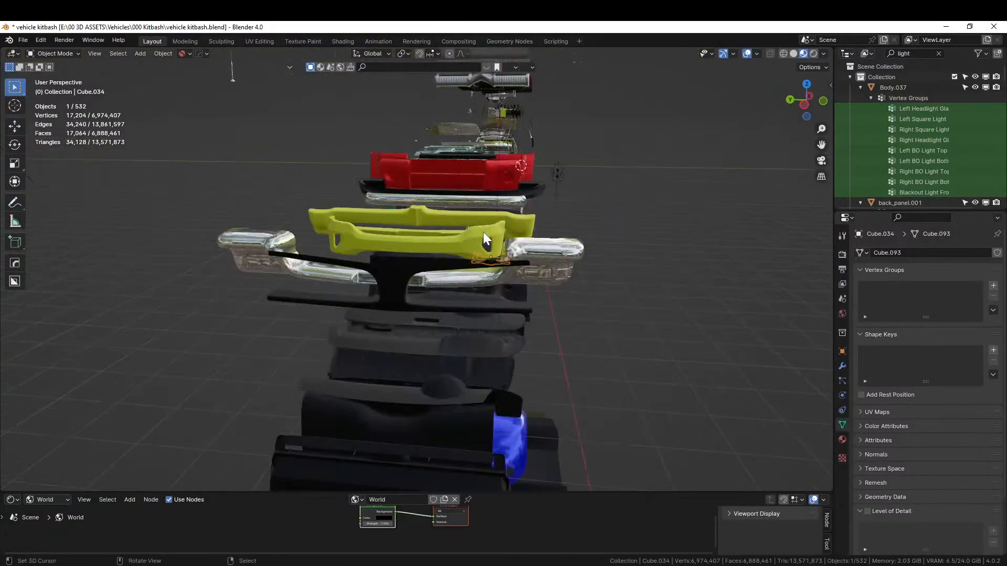
scroll(480, 235, "up", 3)
left_click(439, 234)
middle_click_drag(439, 234, 403, 245, "ctrl")
right_click(403, 247)
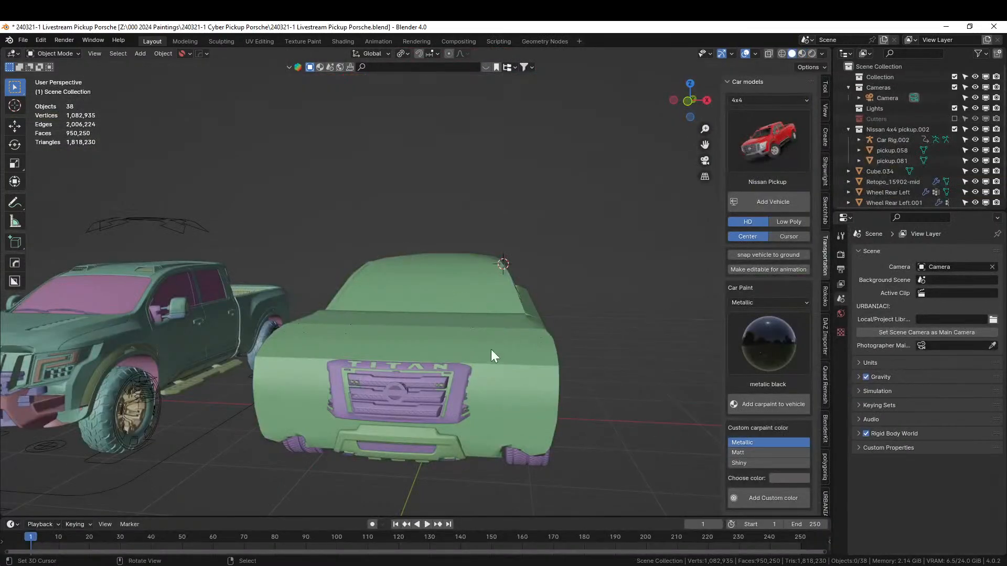
Paste the kitbash bumper into the Cyber Pickup Porsche scene and clear its location and rotation.
key("ctrl+v")
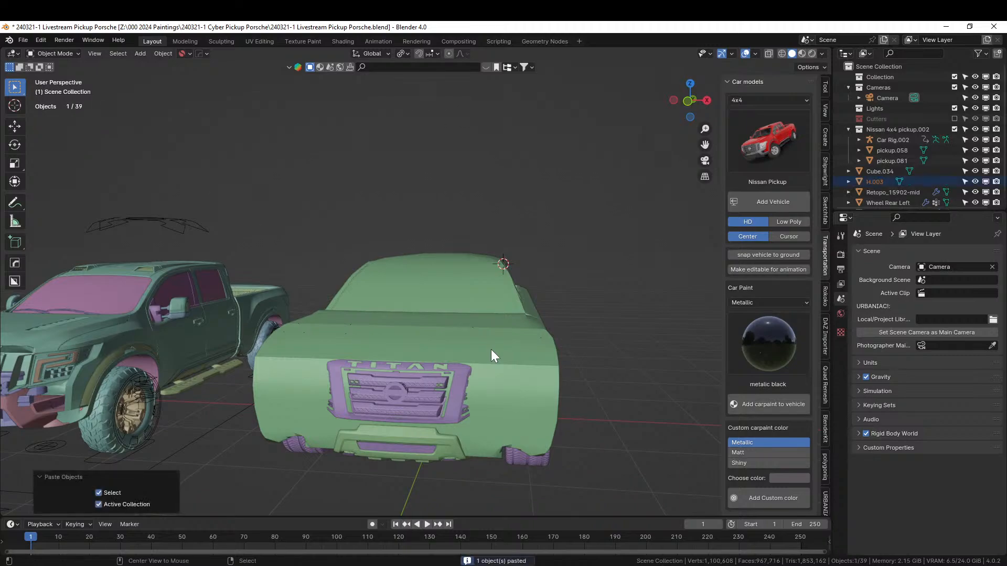
key("alt+g")
scroll(491, 349, "down", 2)
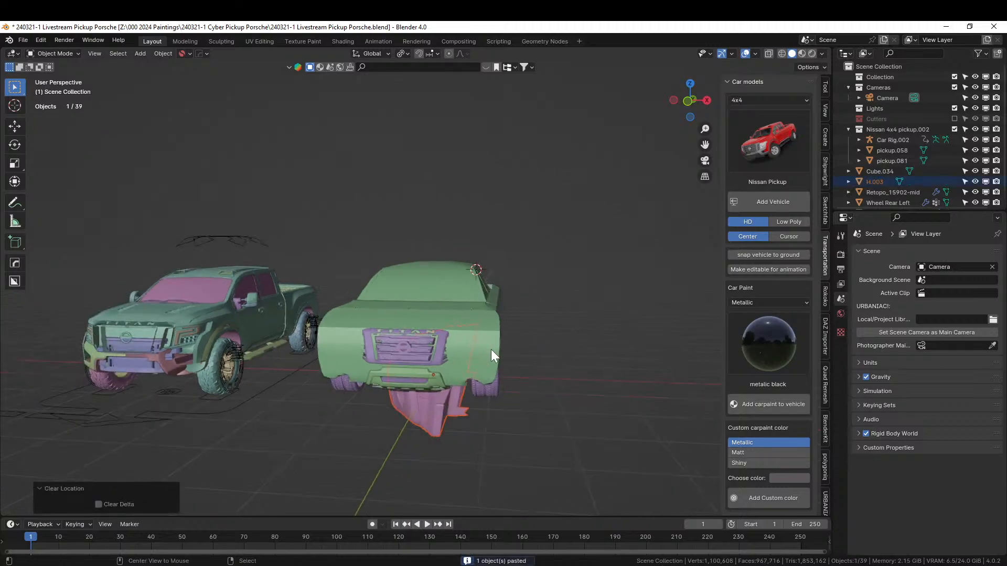
key("alt+r")
middle_click_drag(490, 349, 519, 367)
Scale the pasted bumper to 0.568 and move it about -2.47 m along Y to the car's front.
key("s")
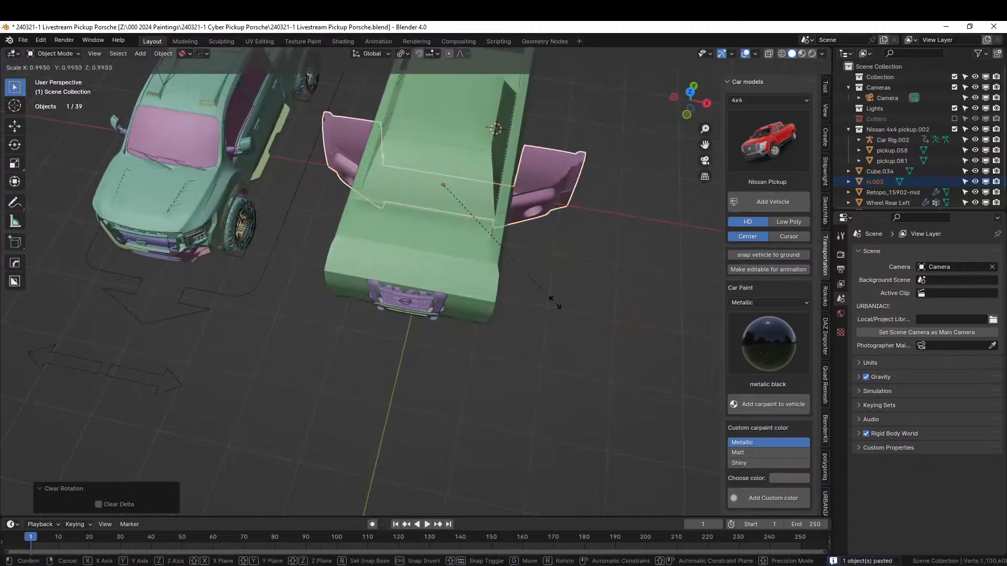
left_click(496, 262)
key("g")
key("y")
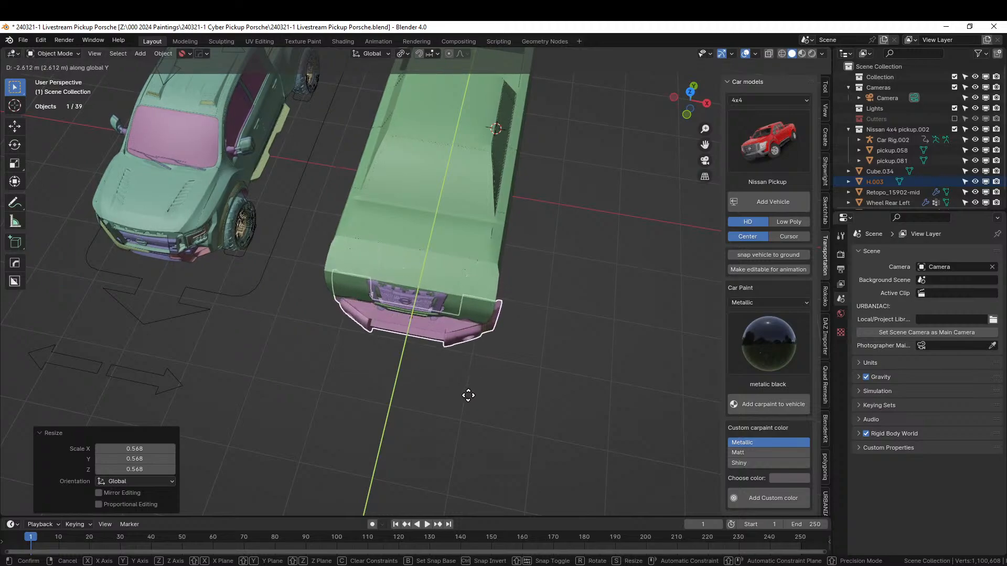
left_click(474, 378)
Raise the bumper about 0.94 m along Z and shift it about -0.1 m along Y around the grille.
middle_click_drag(474, 377, 536, 287)
key("g")
key("z")
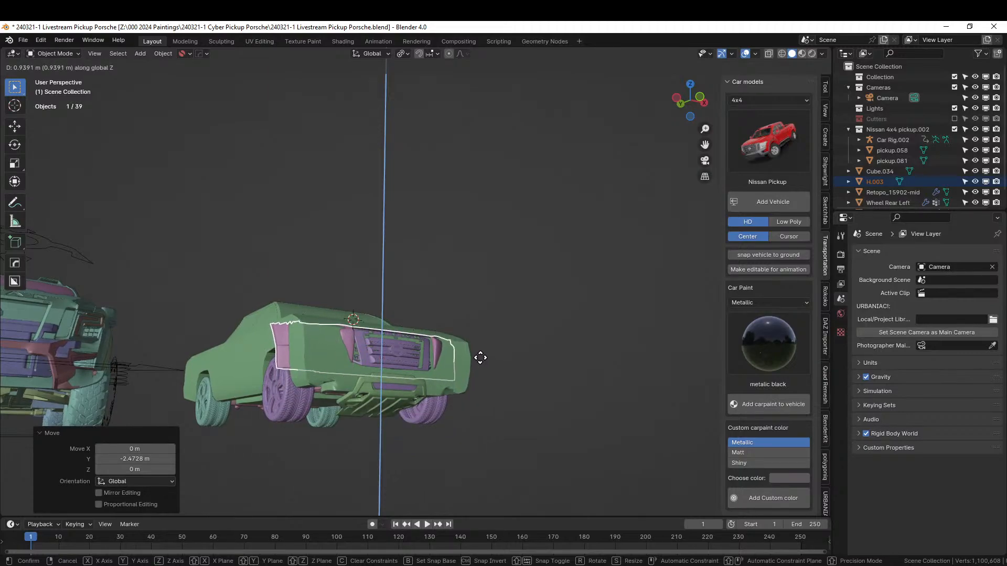
left_click(479, 357)
middle_click_drag(480, 357, 475, 334)
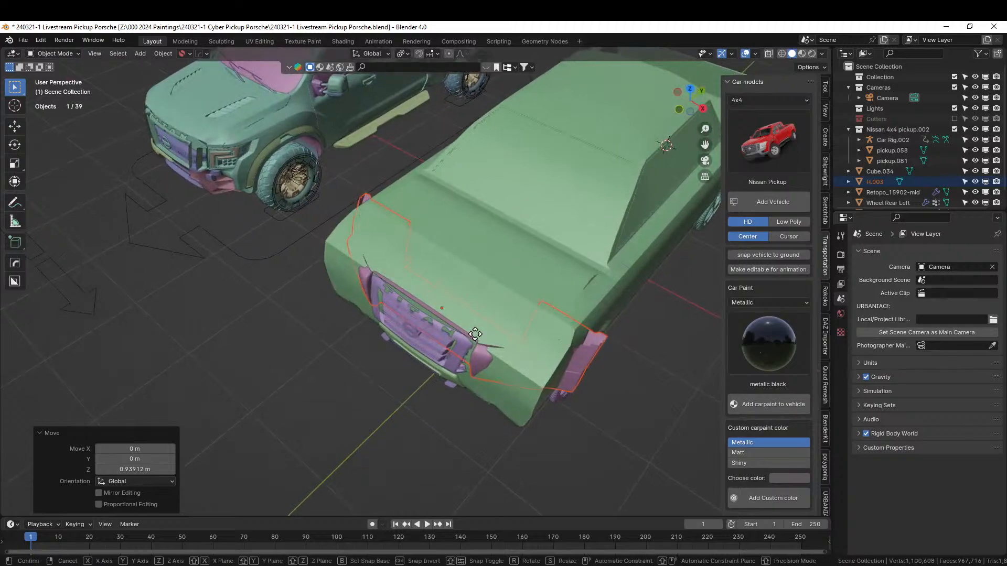
key("g")
key("y")
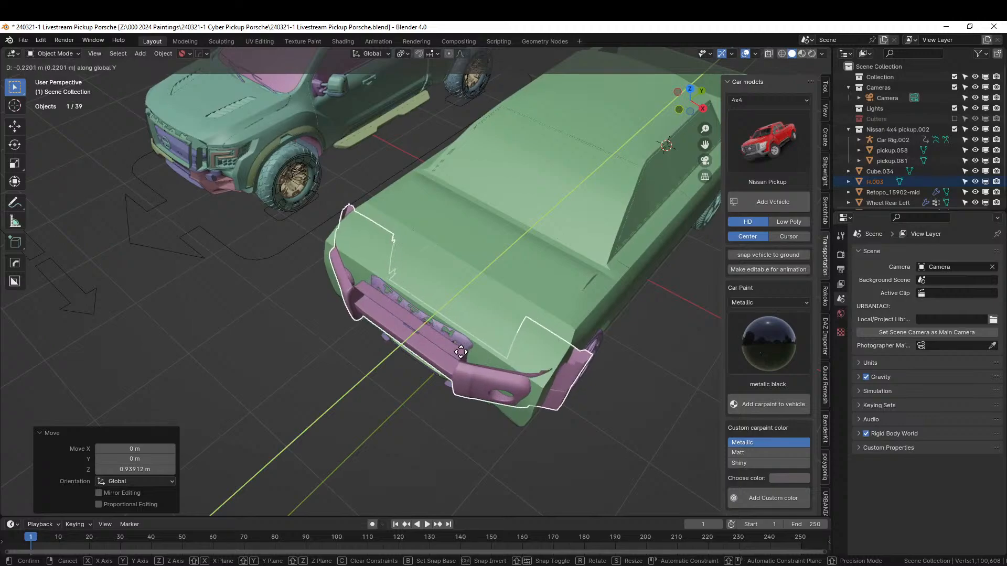
left_click(472, 347)
middle_click_drag(472, 346, 465, 374)
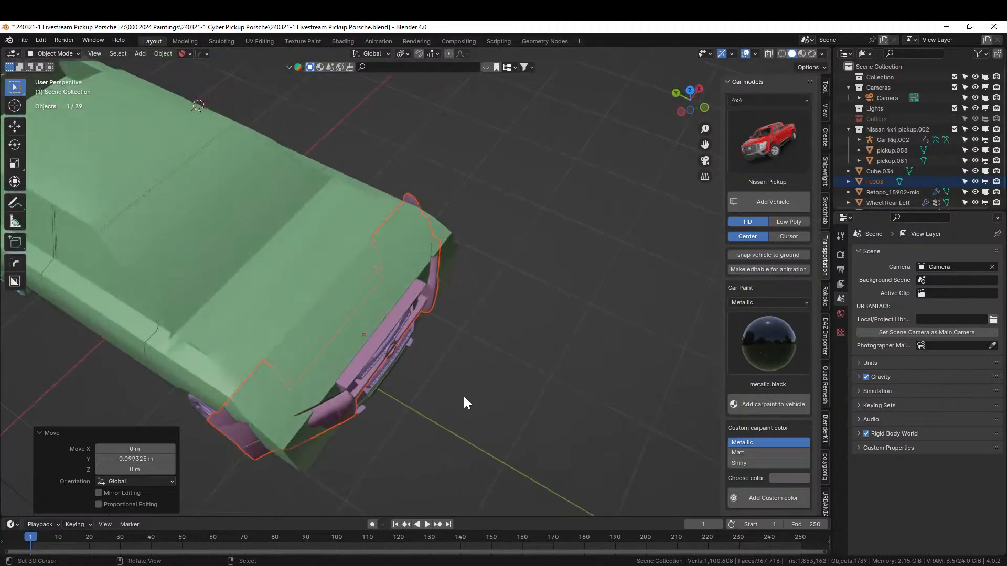
Scale the kitbash bumper to 0.607 along Y and move it about -0.27 m along Y to the car's nose.
key("s")
key("y")
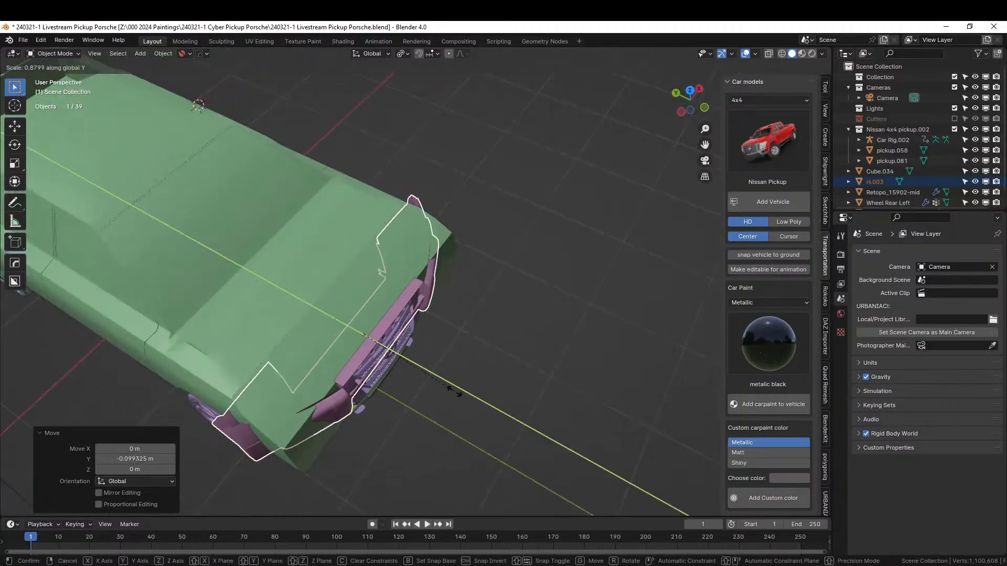
left_click(430, 366)
key("g")
key("y")
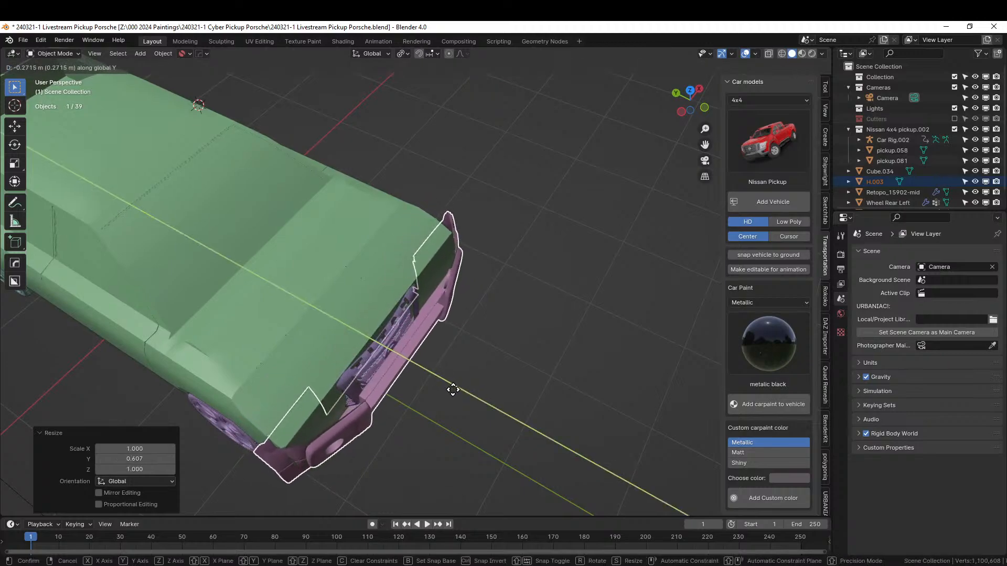
left_click(452, 390)
Flatten the bumper further to 0.598 along Y and move it back about 0.14 m along Y against the grille.
mouse_move(452, 390)
middle_mouse_down()
mouse_move(342, 314)
mouse_move(340, 301)
mouse_move(423, 277)
mouse_move(464, 321)
mouse_move(473, 357)
mouse_move(462, 394)
middle_mouse_up()
key("s")
key("y")
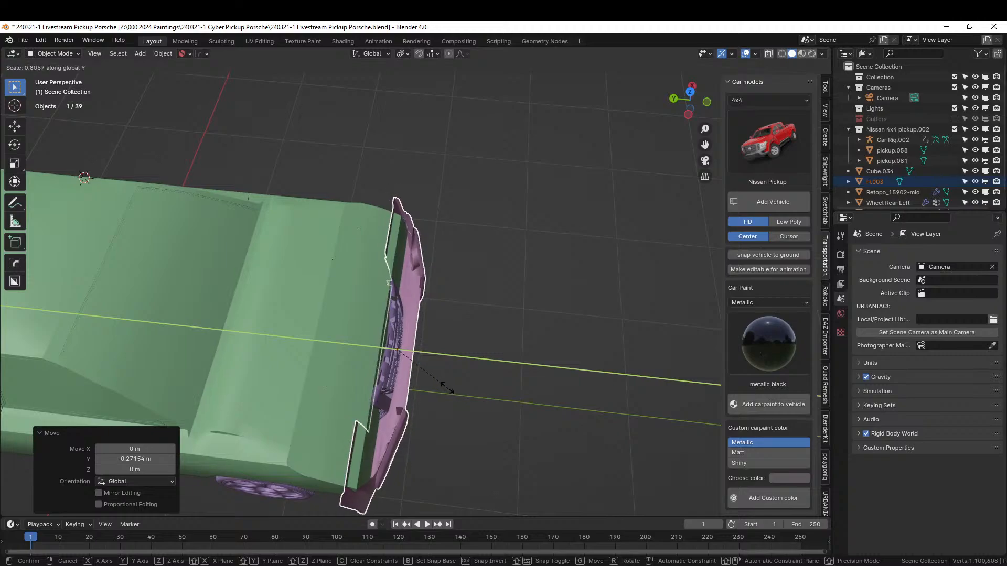
left_click(438, 389)
key("g")
key("y")
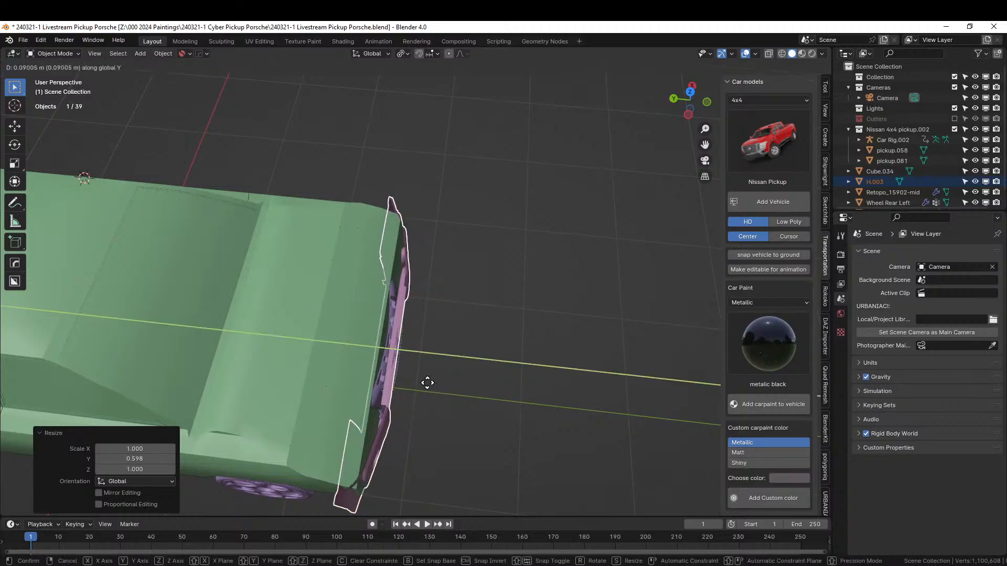
left_click(421, 382)
In front orthographic view, narrow the bumper to 0.896 along X to match the body width.
middle_click_drag(421, 382, 293, 295)
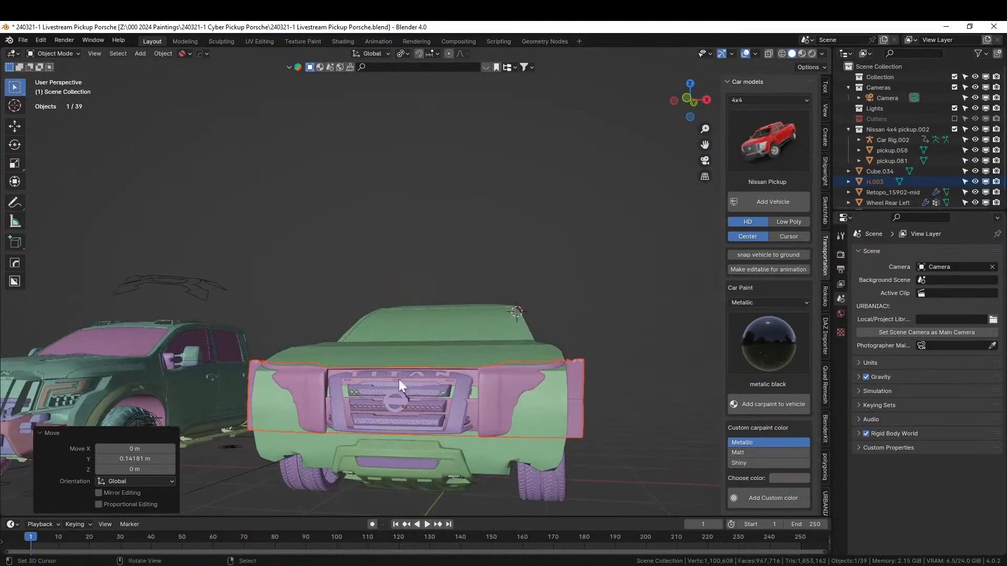
key("KP_1")
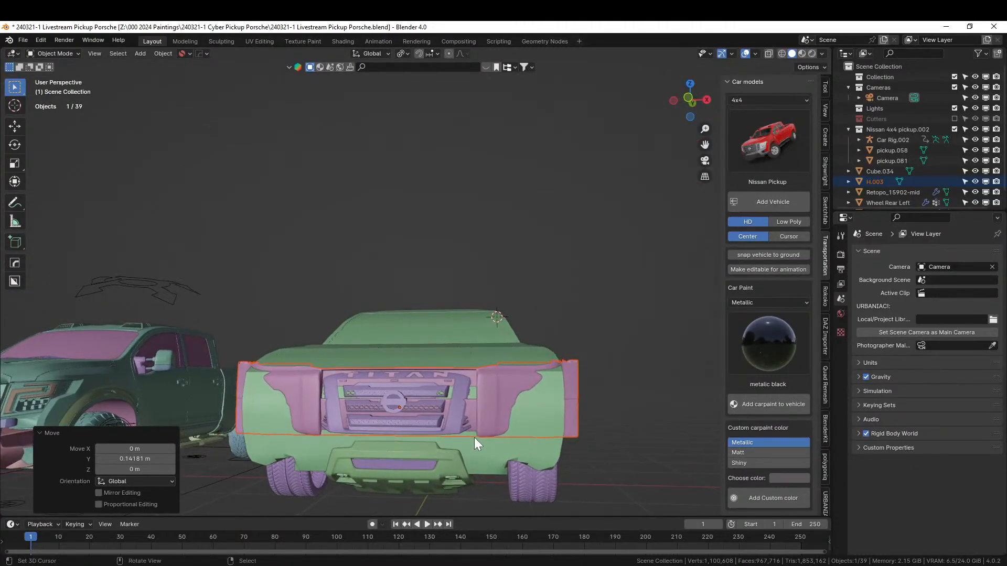
key("KP_5")
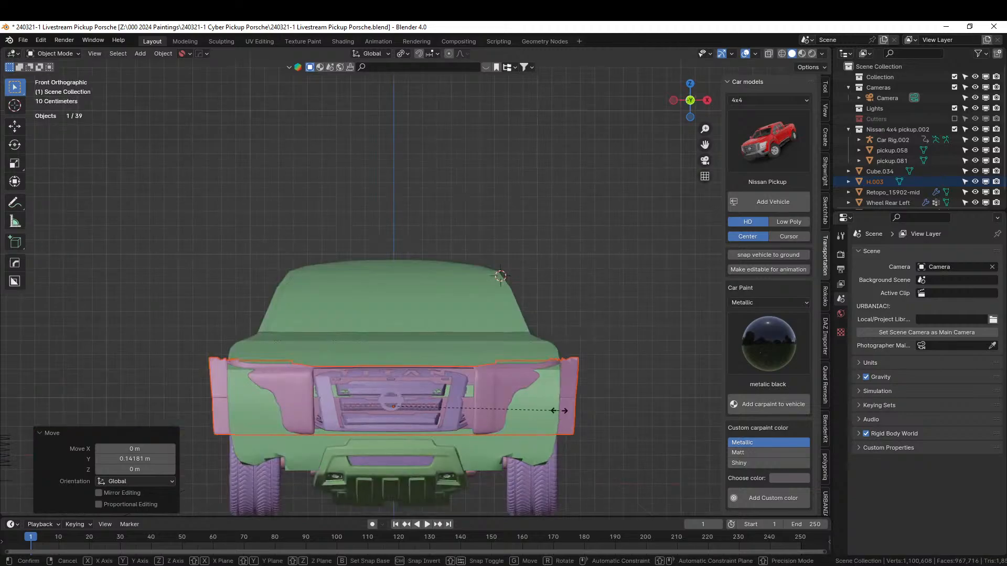
key("s")
key("x")
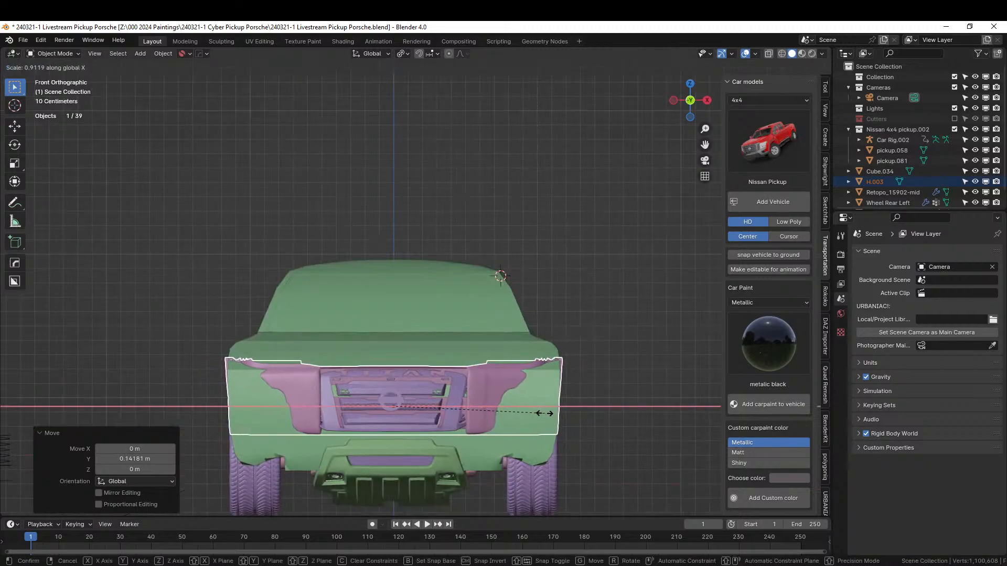
left_click(543, 413)
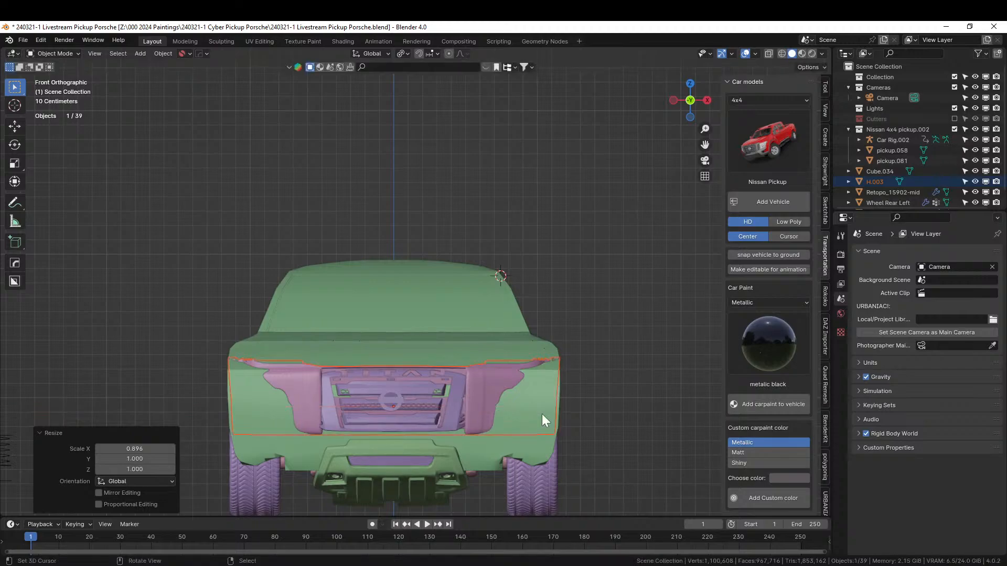
middle_click_drag(542, 414, 443, 452)
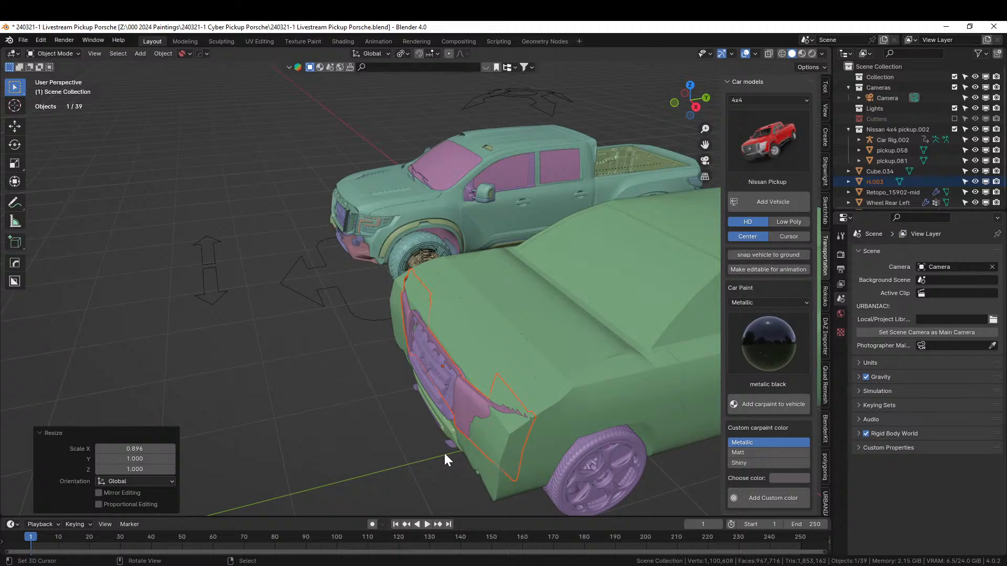
Select the body's front corner faces beside the bumper and move them about 0.083 m along Y with 0.239 proportional size.
middle_click_drag(487, 423, 513, 349)
left_click(500, 331)
key("Tab")
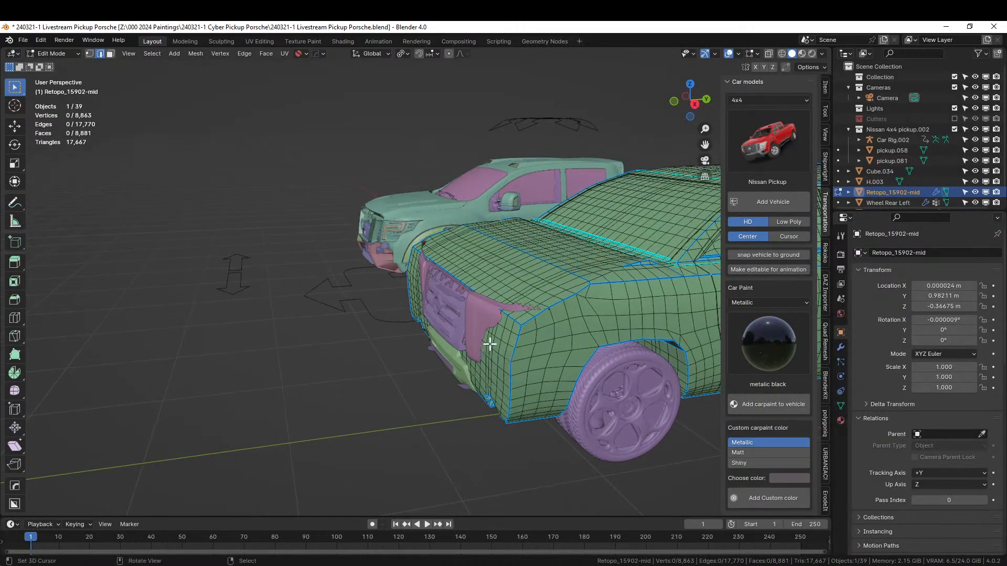
key("3")
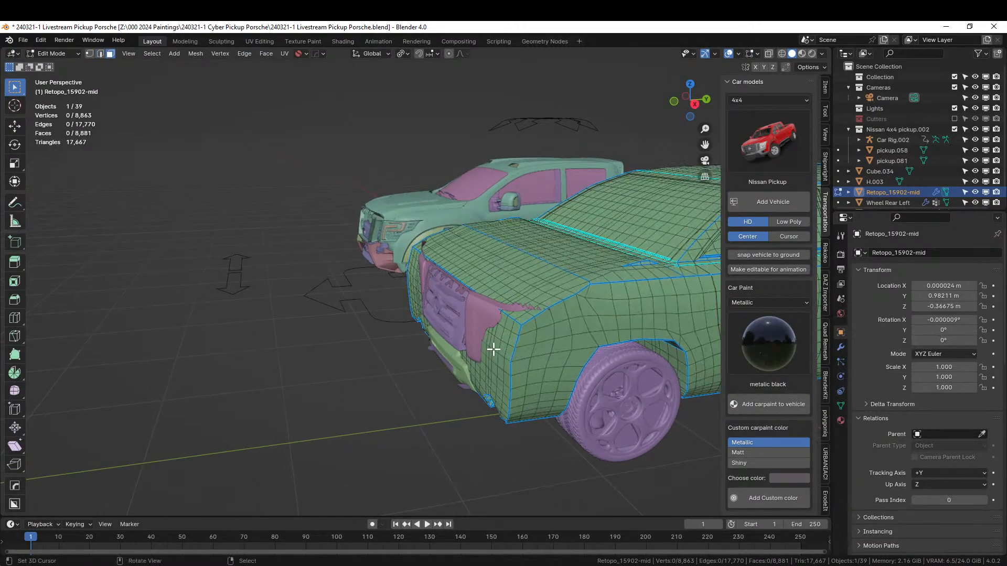
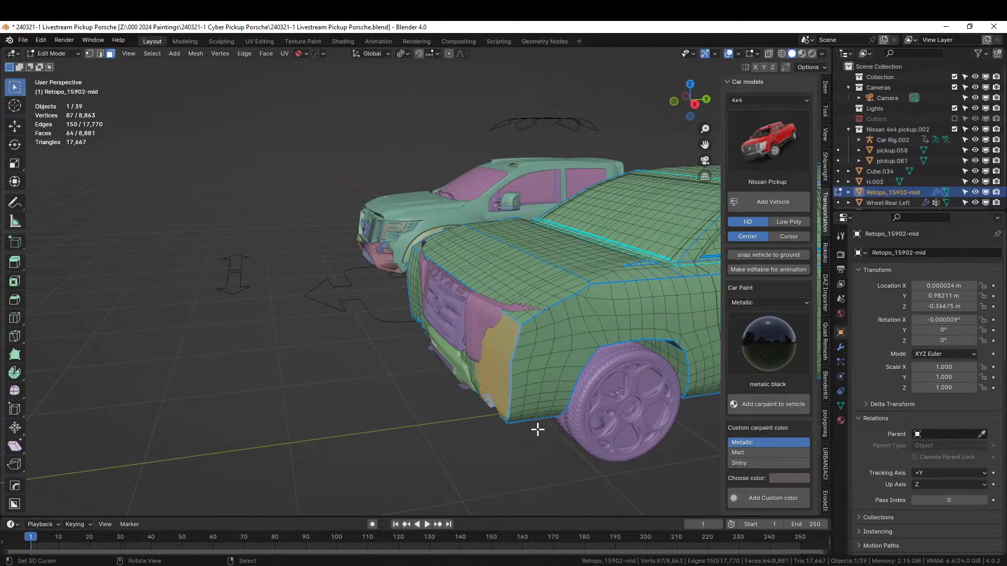
middle_click_drag(538, 430, 488, 420)
key("g")
key("y")
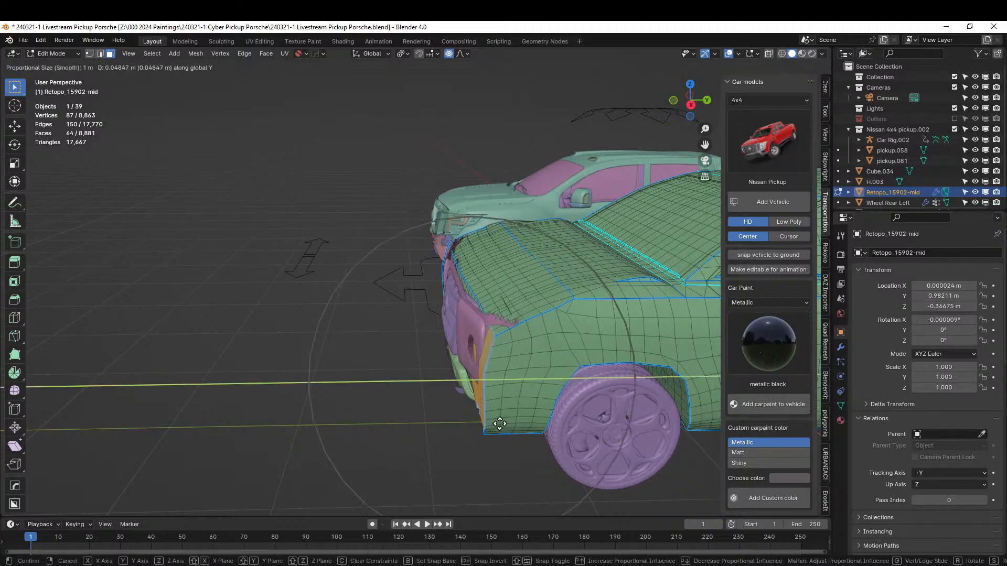
scroll(500, 423, "up", 8)
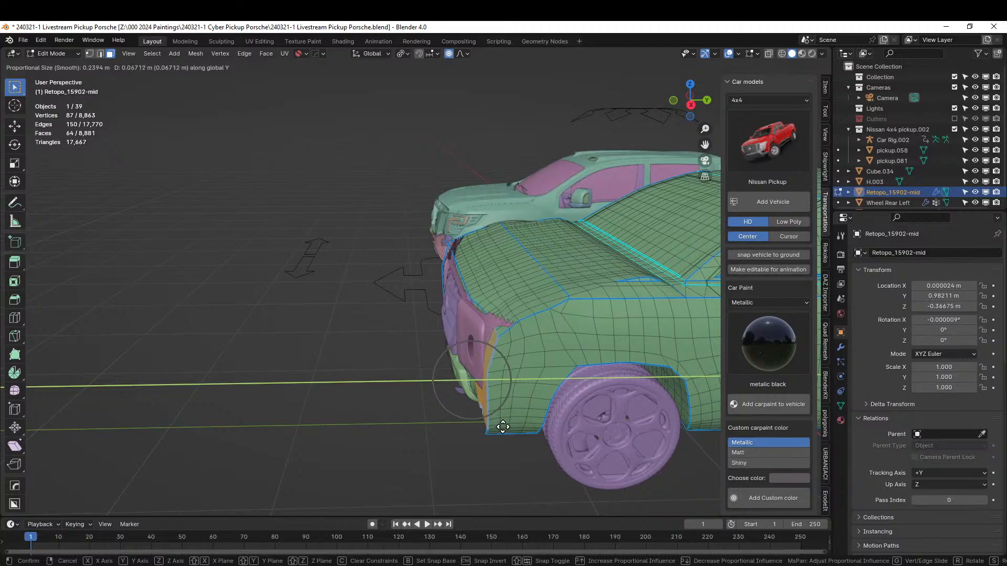
left_click(505, 426)
Select the vertex path down the body's front corner and push it back about 0.053 m along Y with 0.123 proportional size.
middle_click_drag(505, 427, 404, 58)
scroll(529, 419, "up", 3)
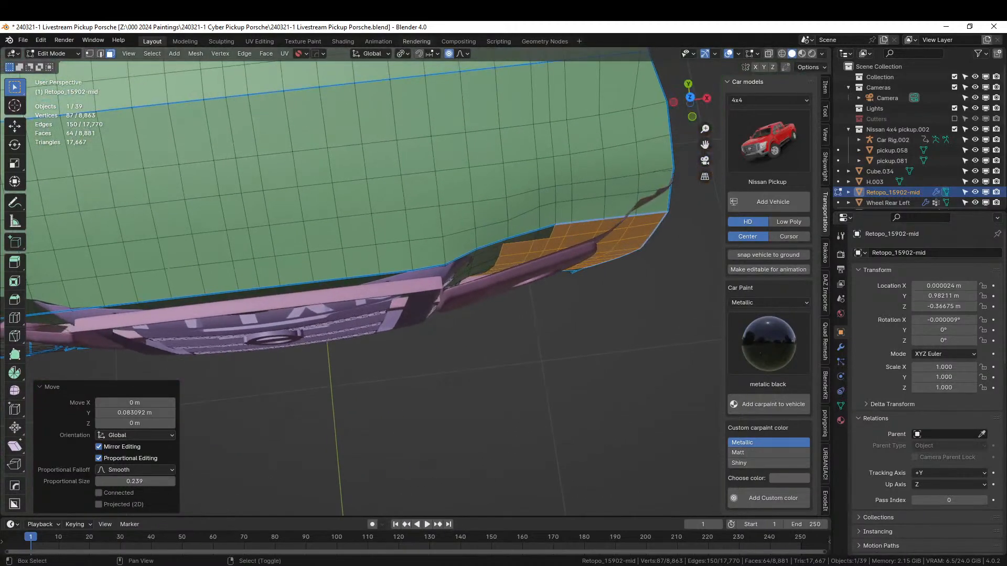
left_click(660, 215)
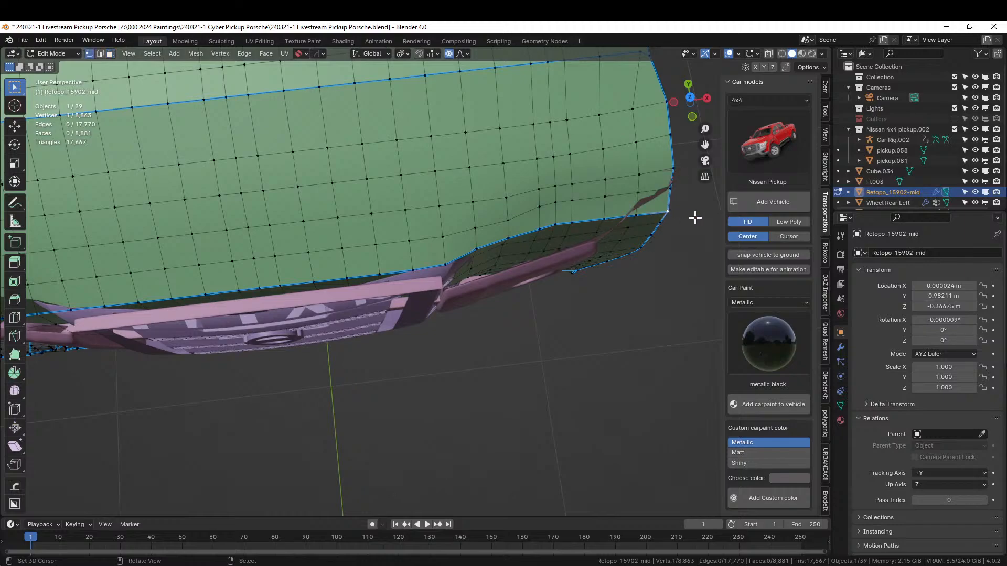
middle_click_drag(695, 217, 625, 375)
left_click(590, 403, "ctrl")
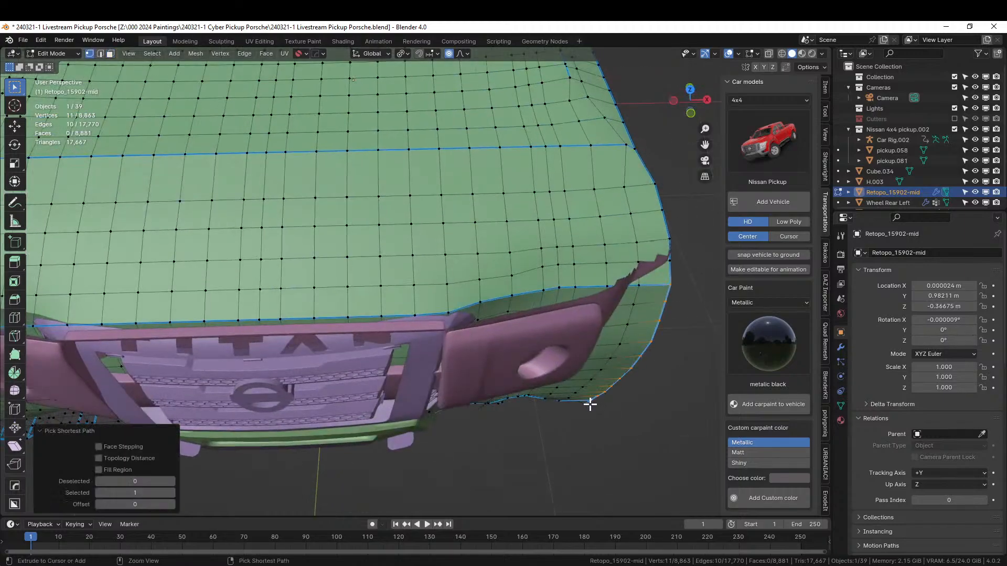
key("KP_7")
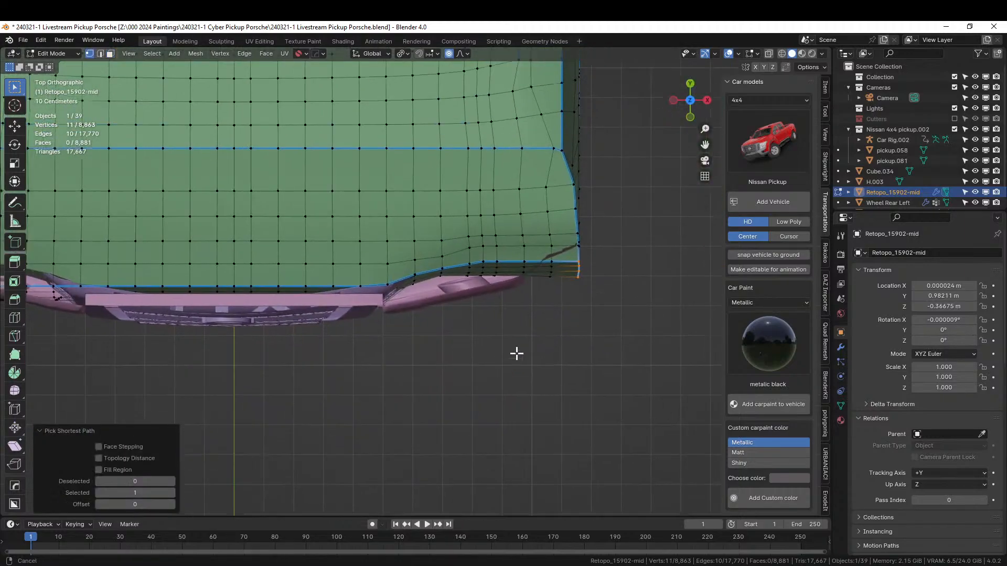
key("g")
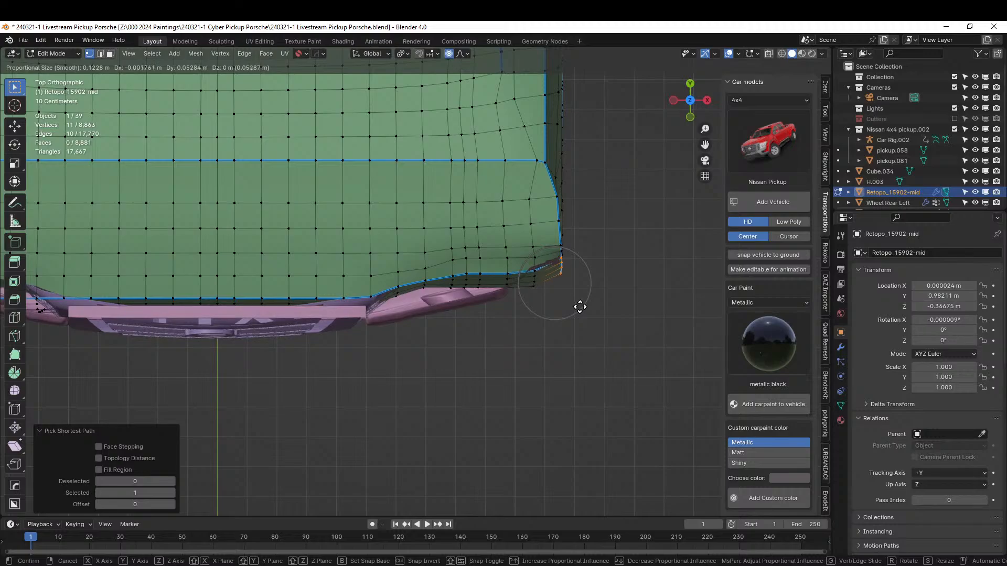
left_click(580, 307)
Select the edge path across the hood's front and pull it about -0.2 m along Y with 0.218 proportional size, over the bumper.
middle_click_drag(580, 299, 553, 198)
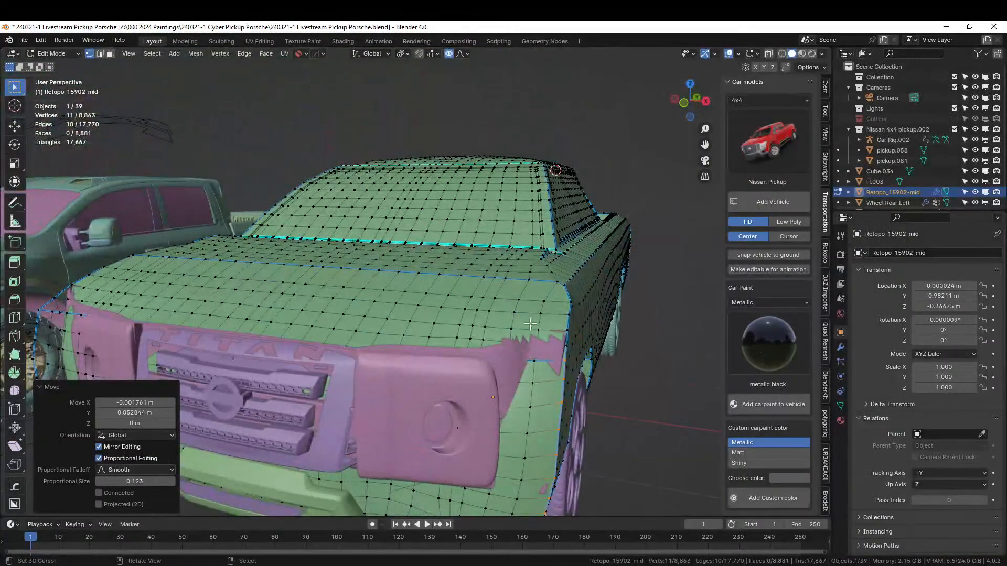
mouse_move(531, 325)
middle_mouse_down()
mouse_move(539, 241)
mouse_move(465, 295)
mouse_move(470, 305)
mouse_move(547, 326)
middle_mouse_up()
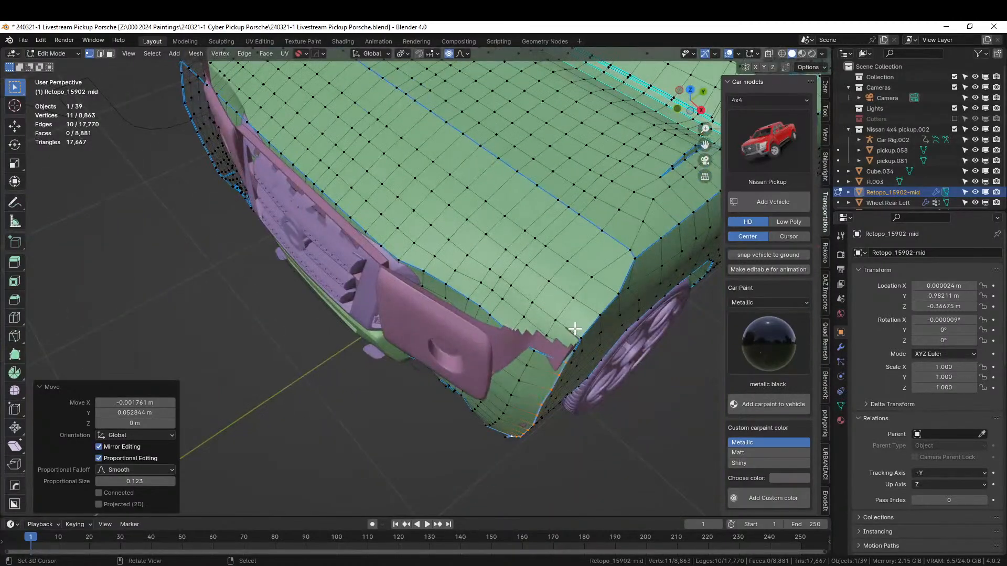
key("2")
scroll(550, 316, "down", 1)
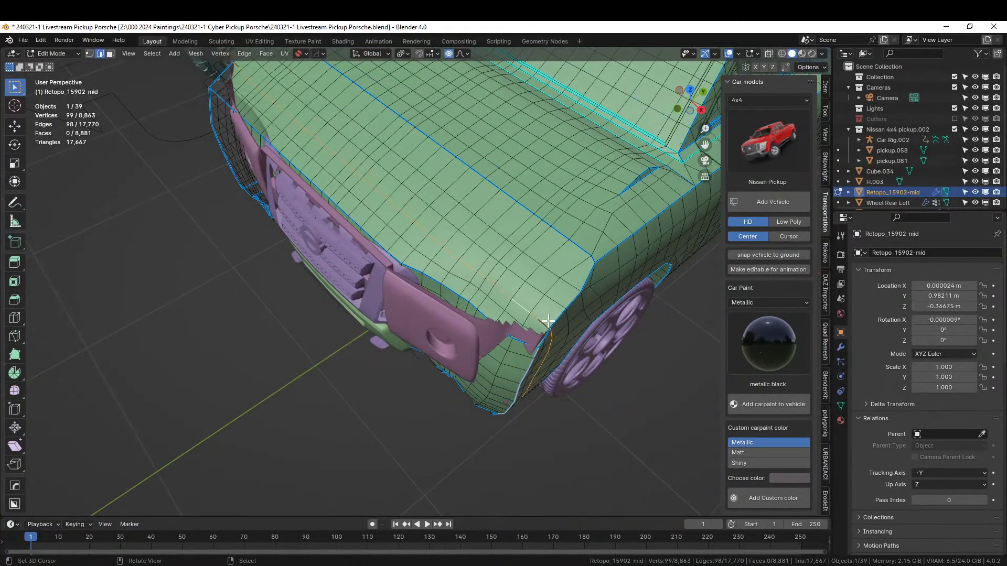
left_click(236, 65, "ctrl")
middle_click_drag(404, 218, 484, 268)
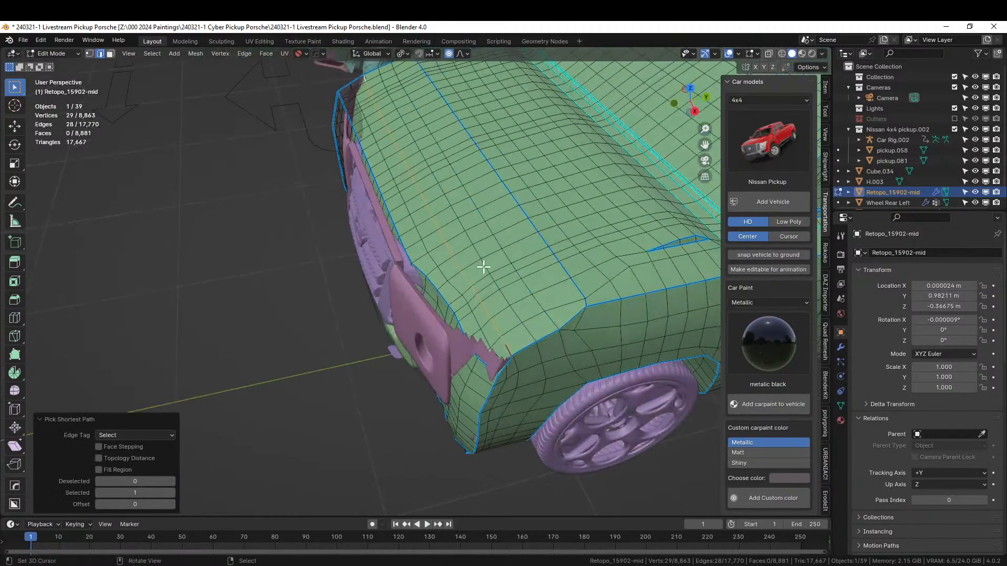
key("g")
key("y")
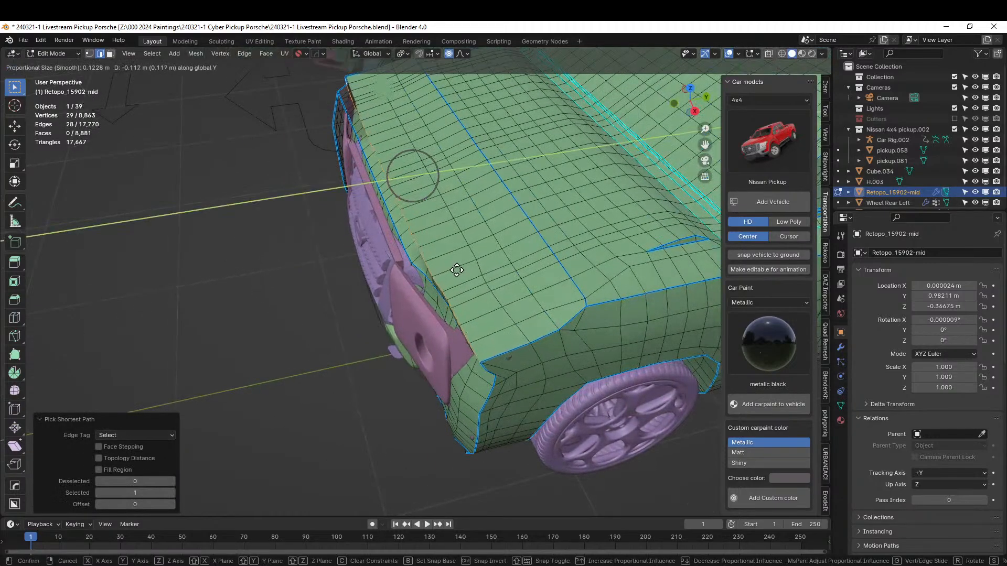
scroll(446, 273, "down", 6)
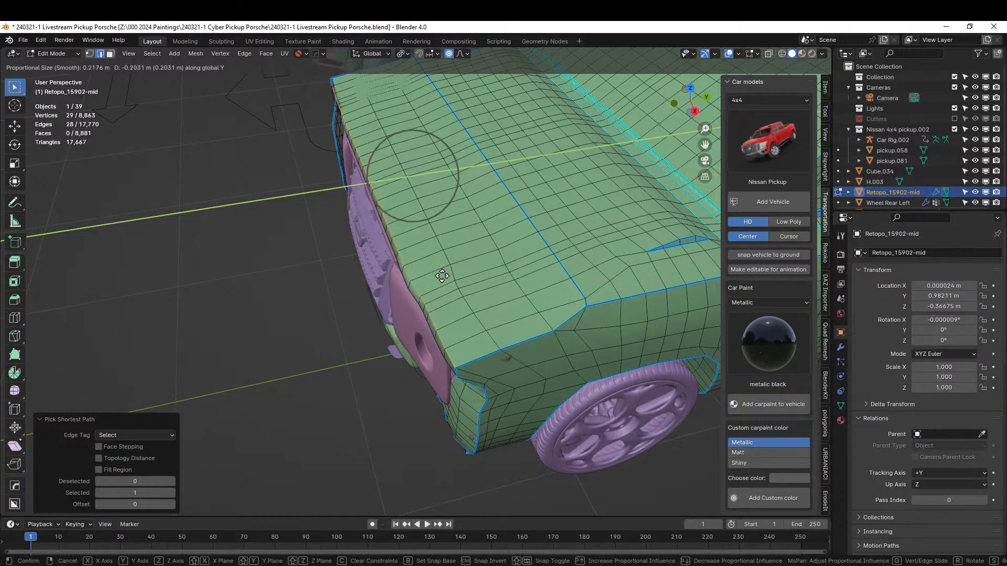
left_click(442, 276)
middle_click_drag(442, 276, 486, 319)
key("Tab")
Snap the 3D cursor to the hood-edge vertex beside the grille's outer corner and set the transform pivot point to 3D Cursor.
scroll(482, 309, "up", 4)
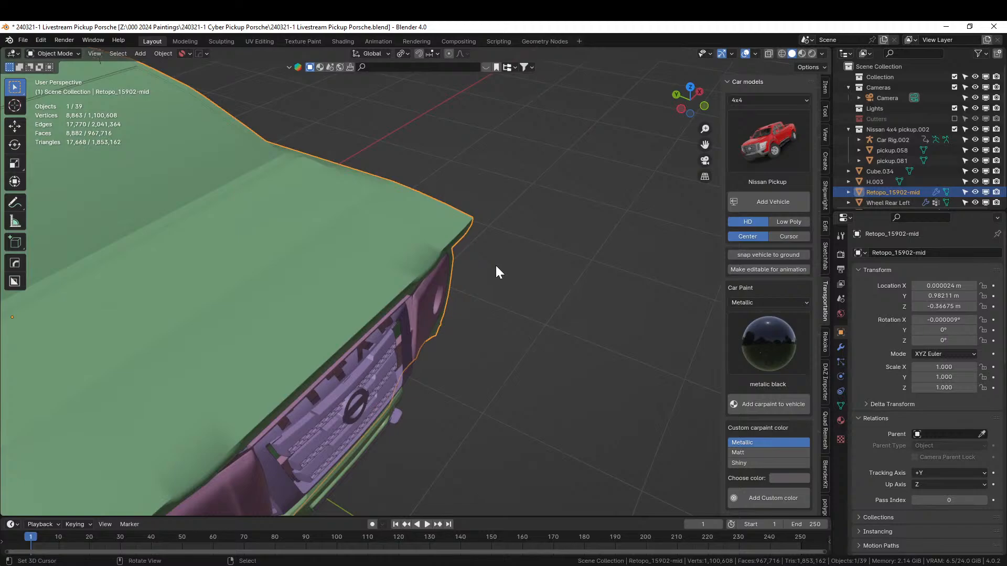
middle_click_drag(353, 290, 231, 272)
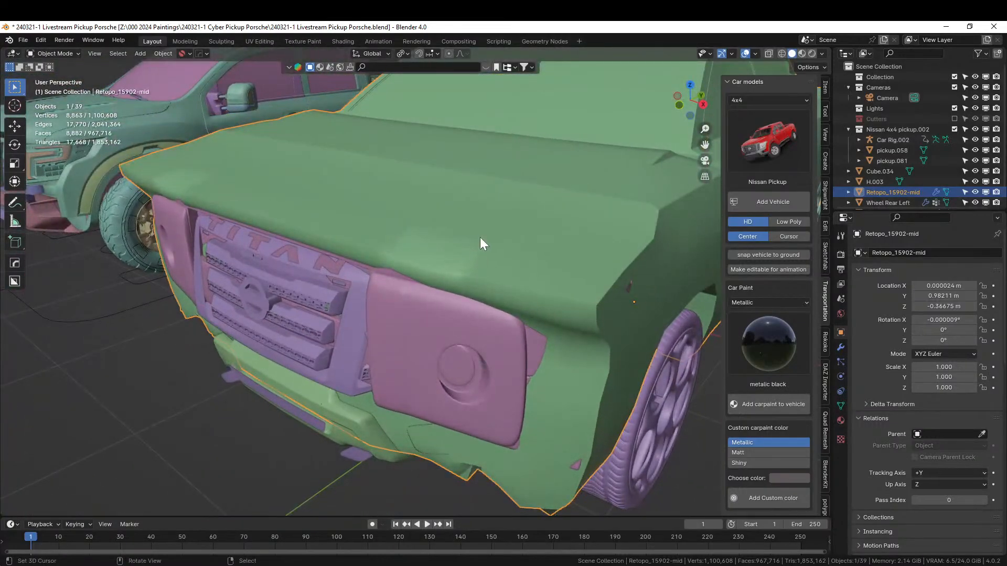
key("Tab")
middle_click_drag(479, 234, 540, 320)
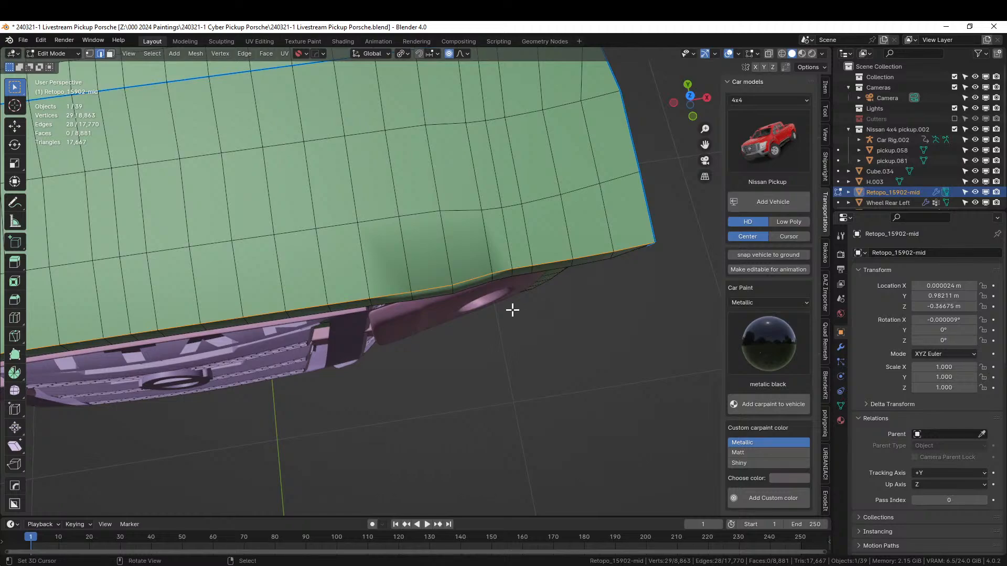
key("1")
left_click(370, 298)
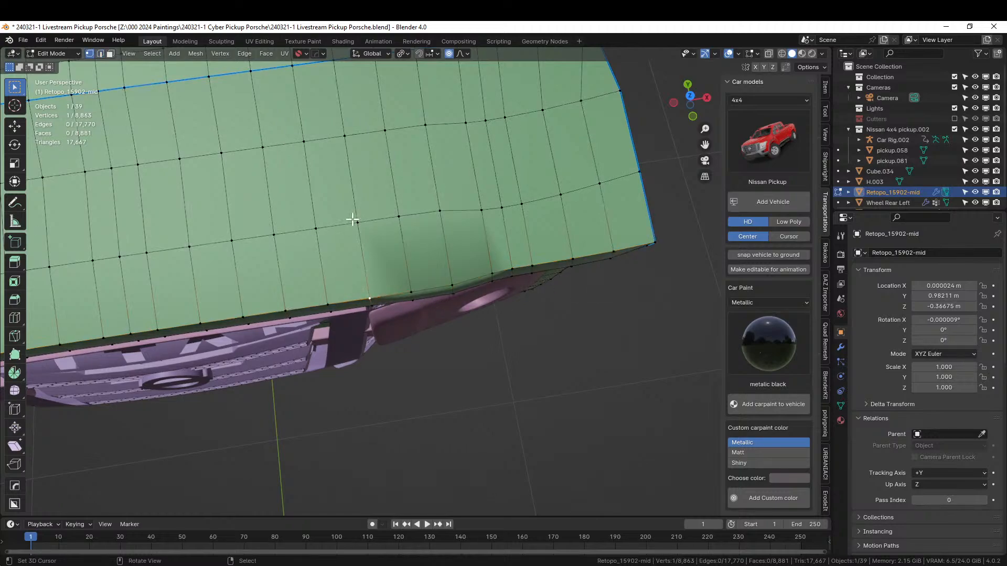
key("shift+s")
key("2")
left_click(408, 55)
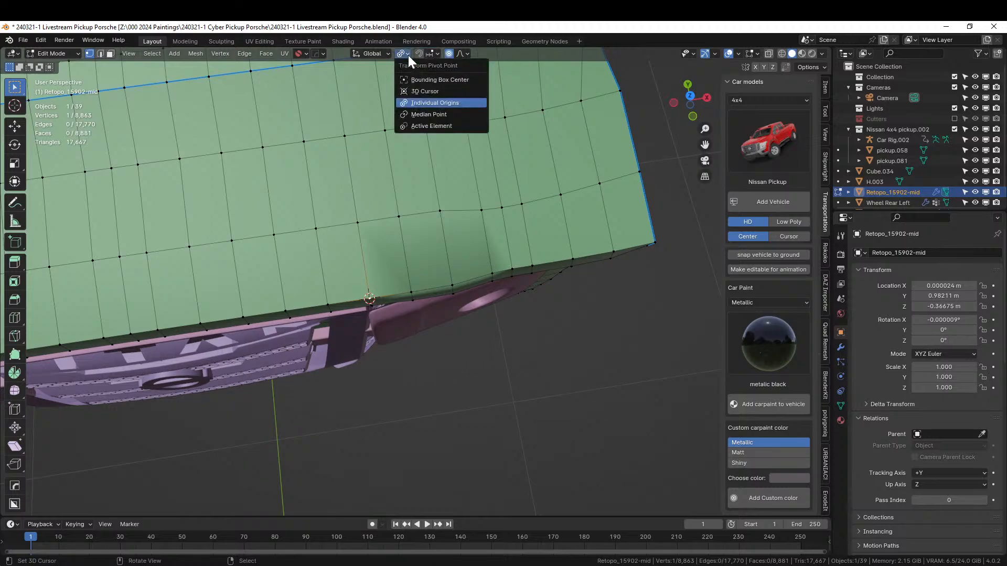
left_click(430, 90)
Select the hood's front-edge vertices above the headlight and scale them to -0.221 along Y about the 3D cursor.
left_click(411, 291, "shift")
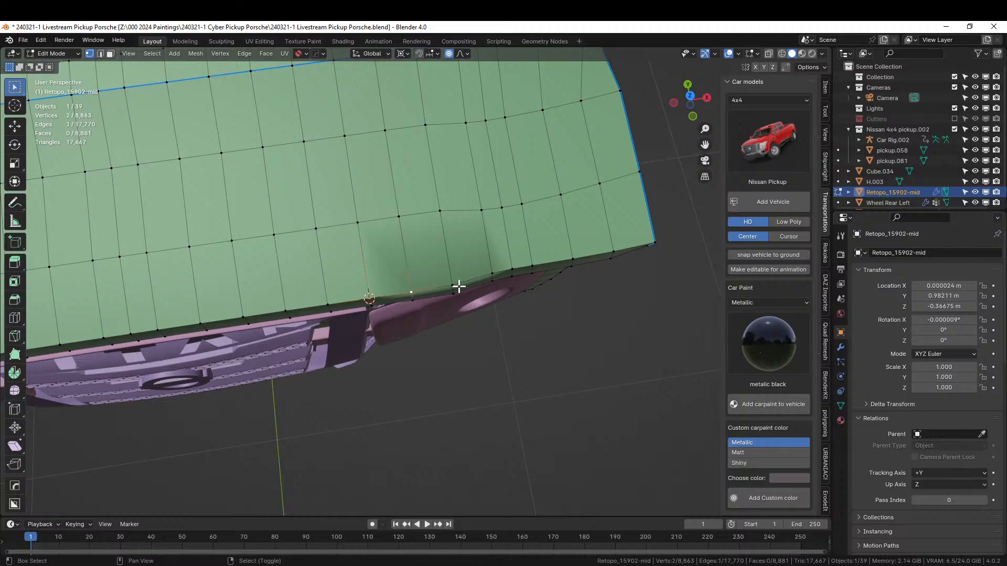
left_click(454, 287, "shift")
left_click(492, 273, "shift")
left_click(570, 258, "shift")
key("s")
key("y")
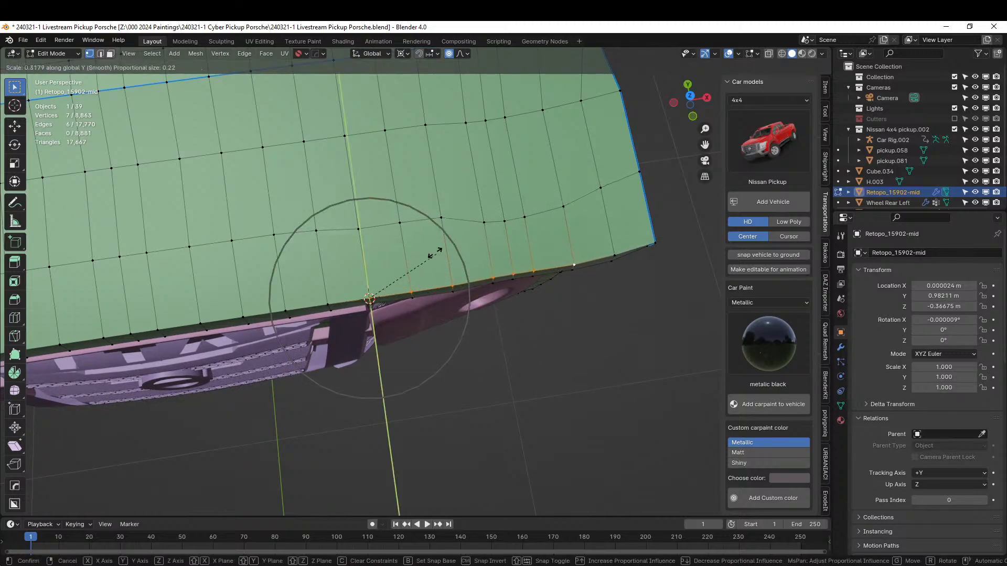
left_click(369, 242)
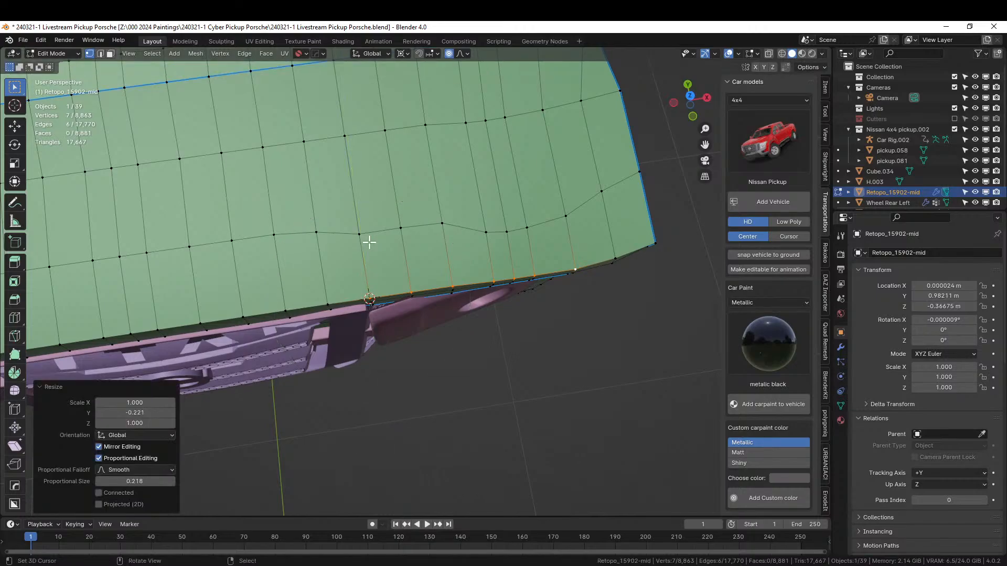
middle_click_drag(366, 240, 407, 209)
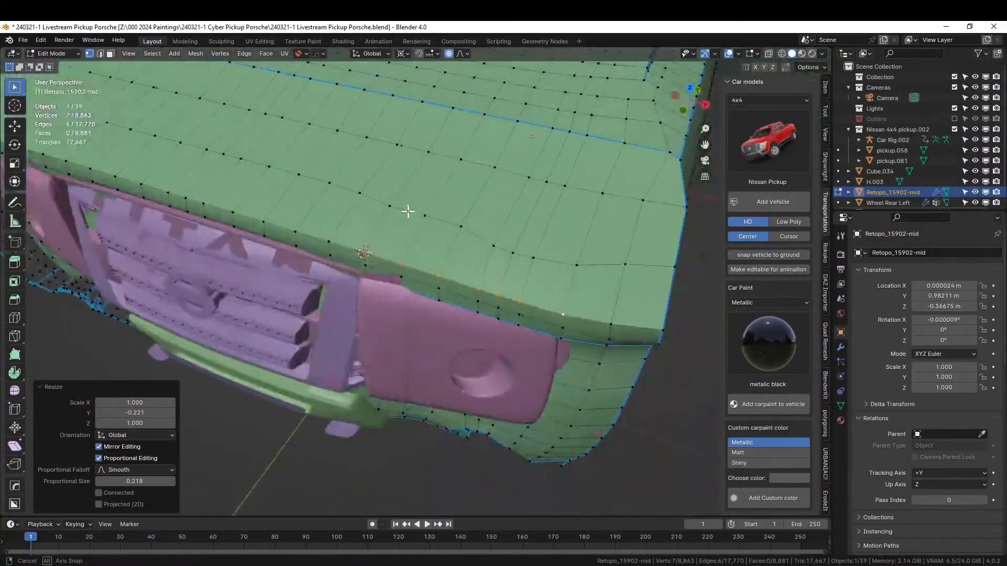
key("2")
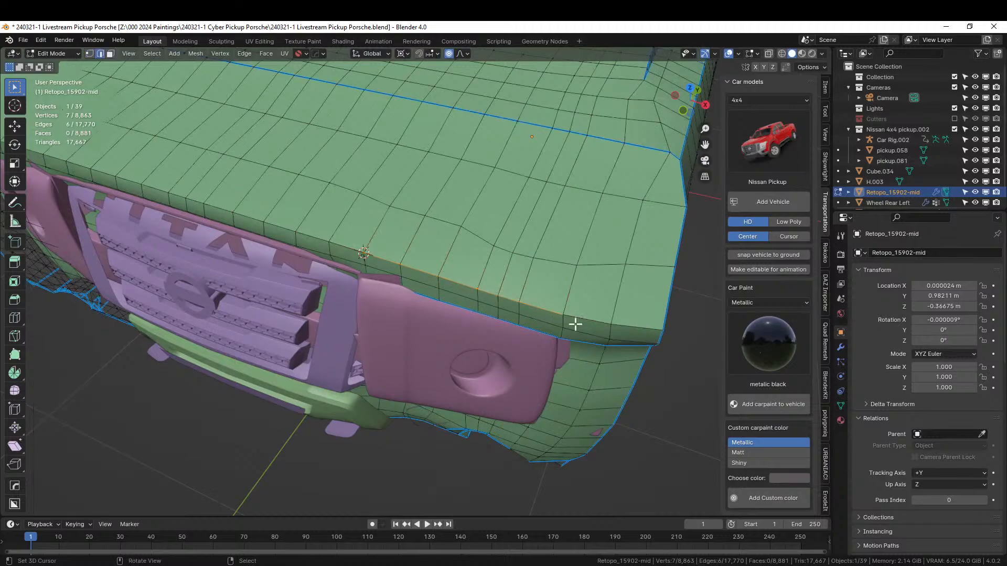
left_click(628, 323)
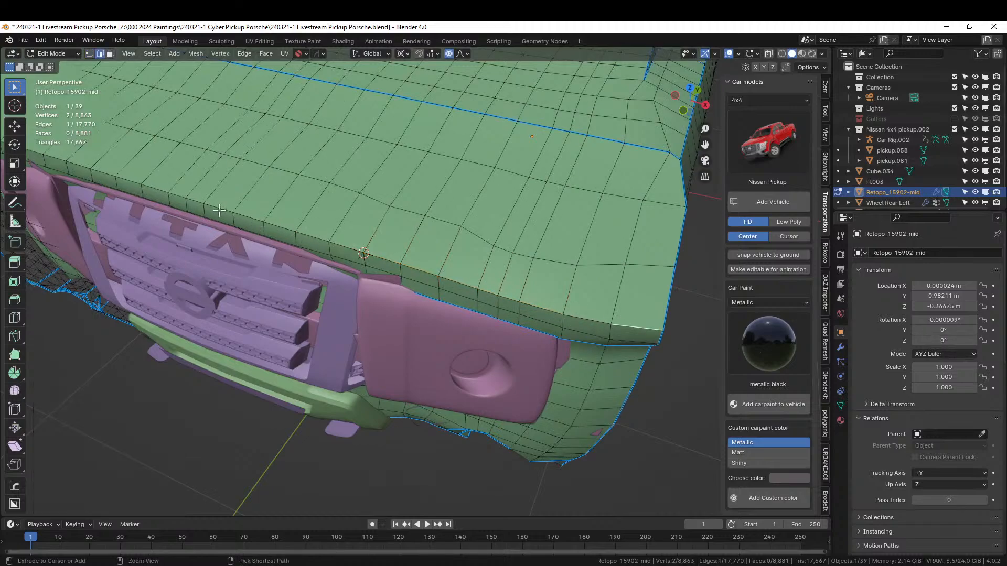
left_click(158, 190, "ctrl")
middle_click_drag(159, 190, 319, 205)
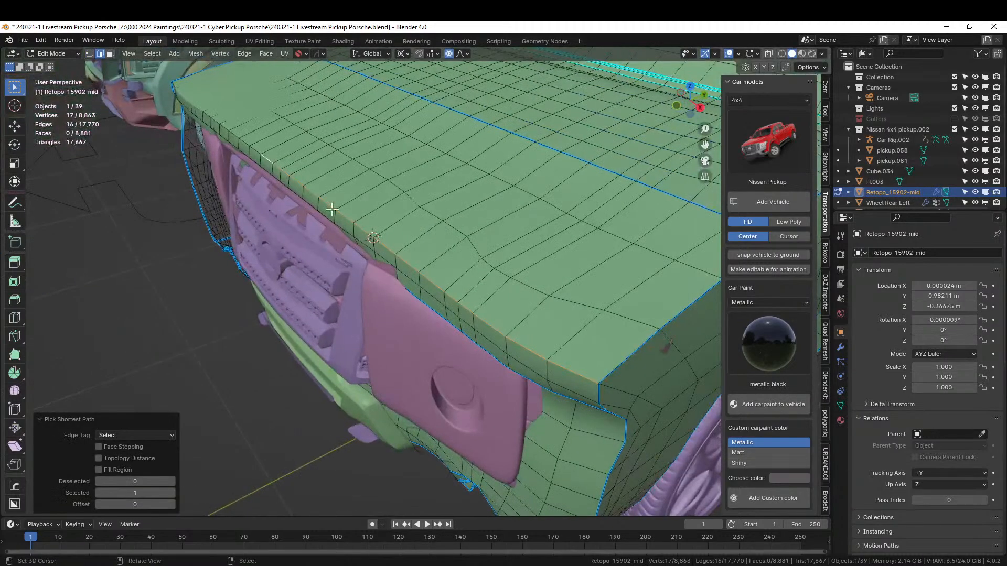
key("g")
key("y")
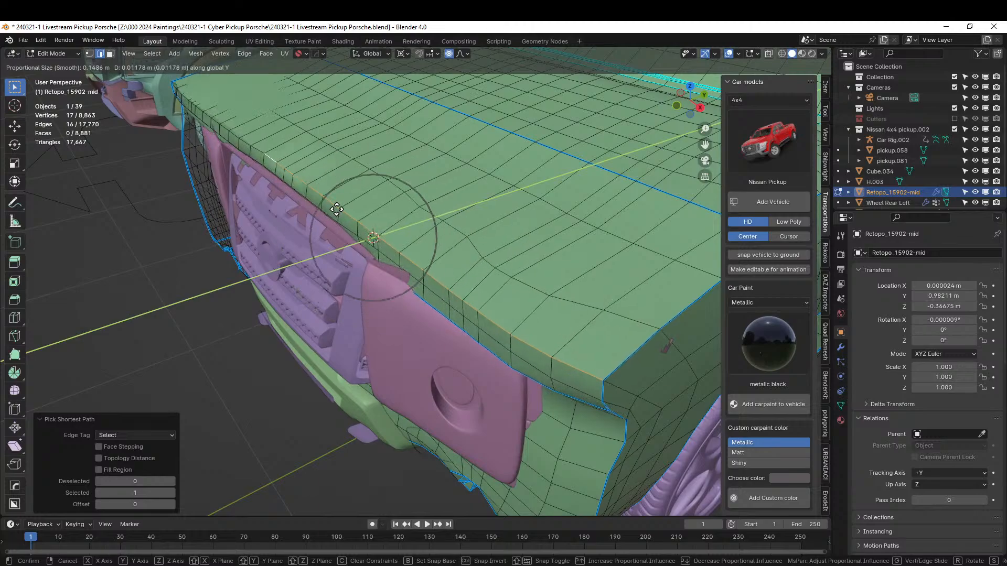
left_click(335, 213)
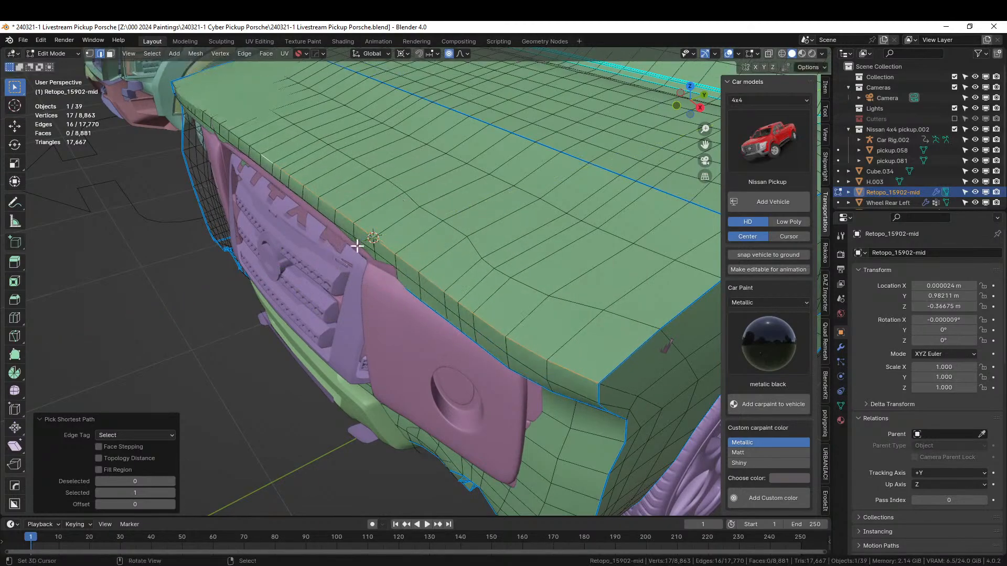
Select the middle edge path across the hood's front lip and pull it about -0.038 m along Y with about 0.112 m proportional size.
middle_click_drag(502, 369, 513, 305)
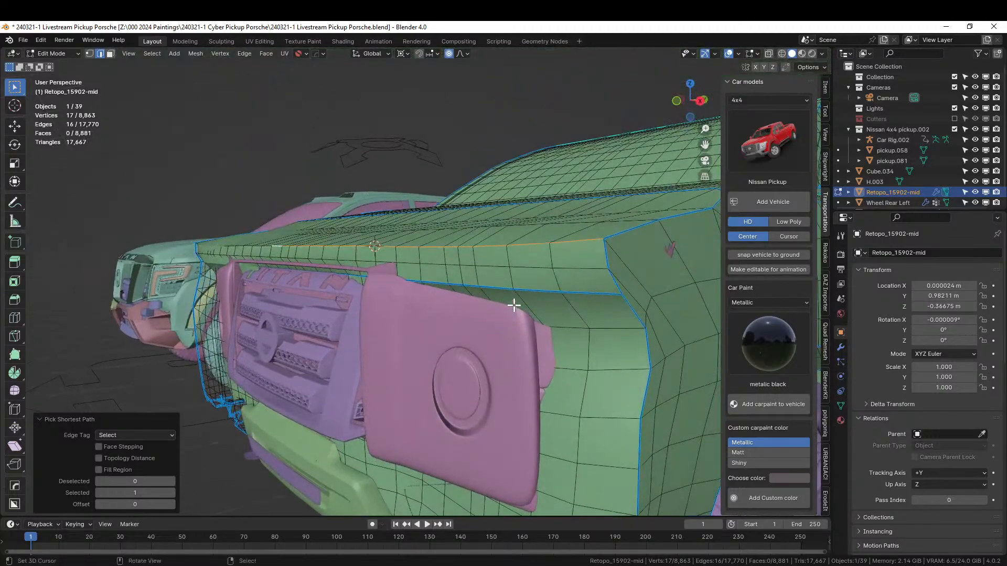
left_click(556, 266)
left_click(251, 253, "ctrl")
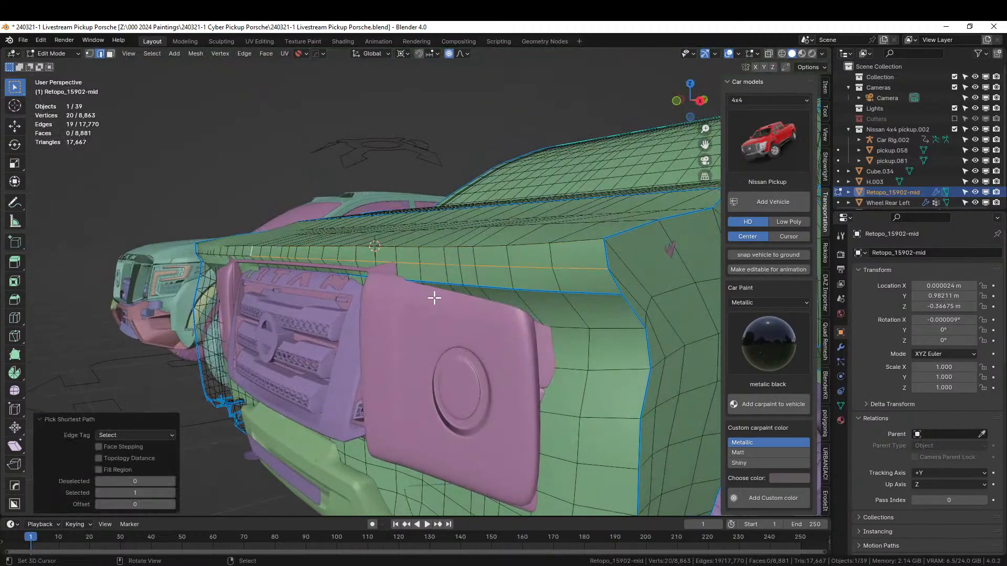
key("g")
key("y")
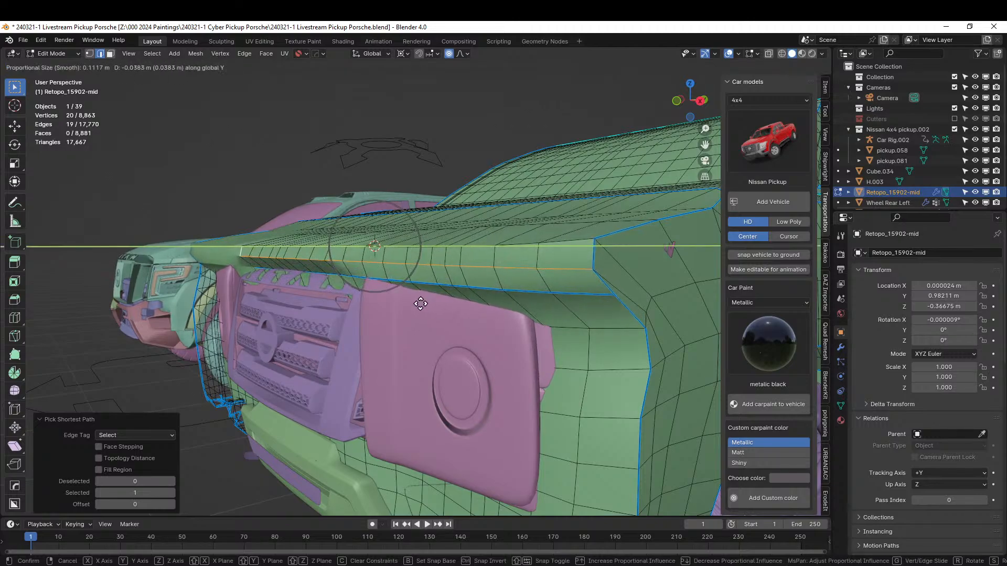
left_click(421, 303)
middle_click_drag(420, 301, 519, 322)
Leave mesh editing, open the body's geometry data, and apply HOps Sharpen with 30° sharpness and 60° auto smooth angle.
key("Tab")
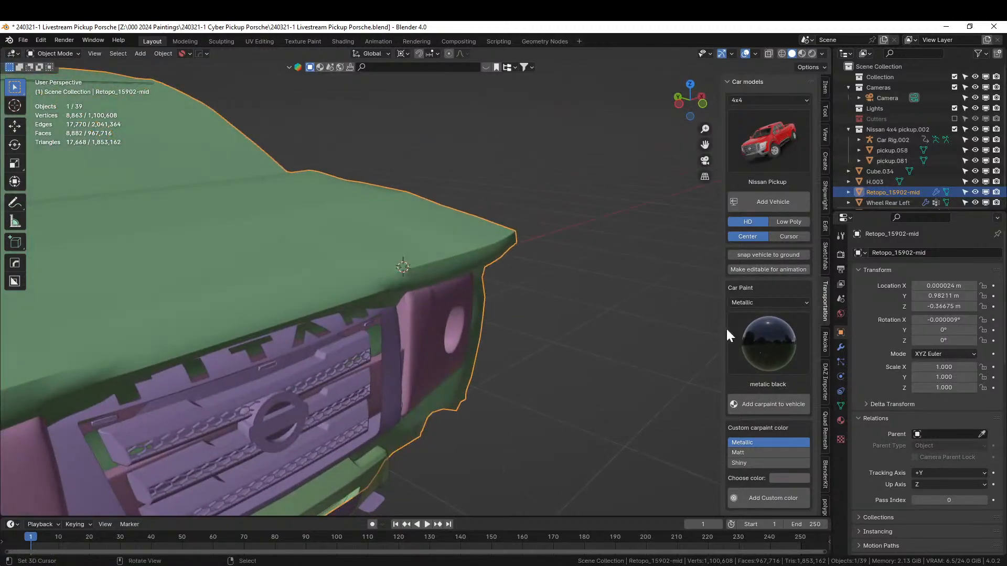
left_click(840, 406)
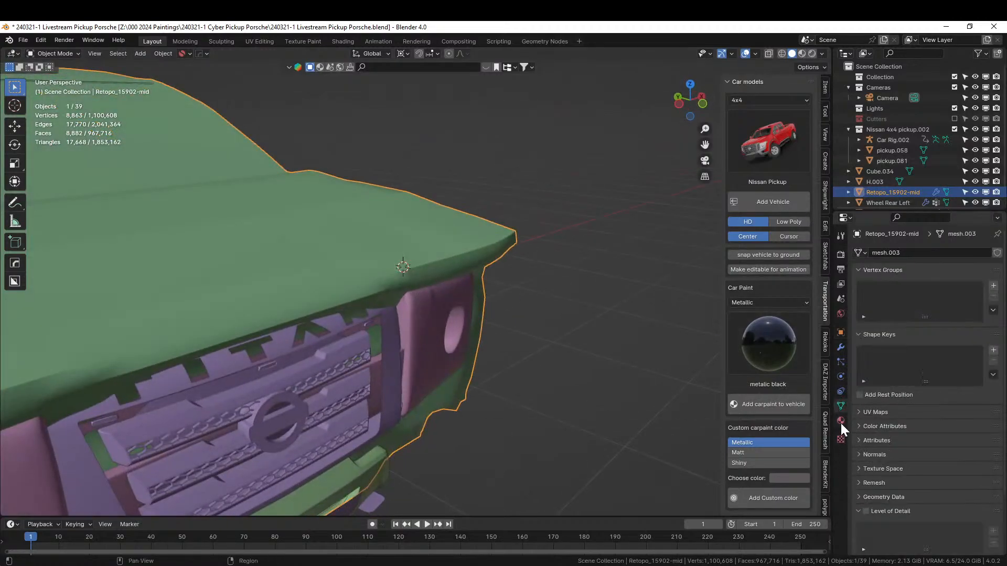
left_click(861, 496)
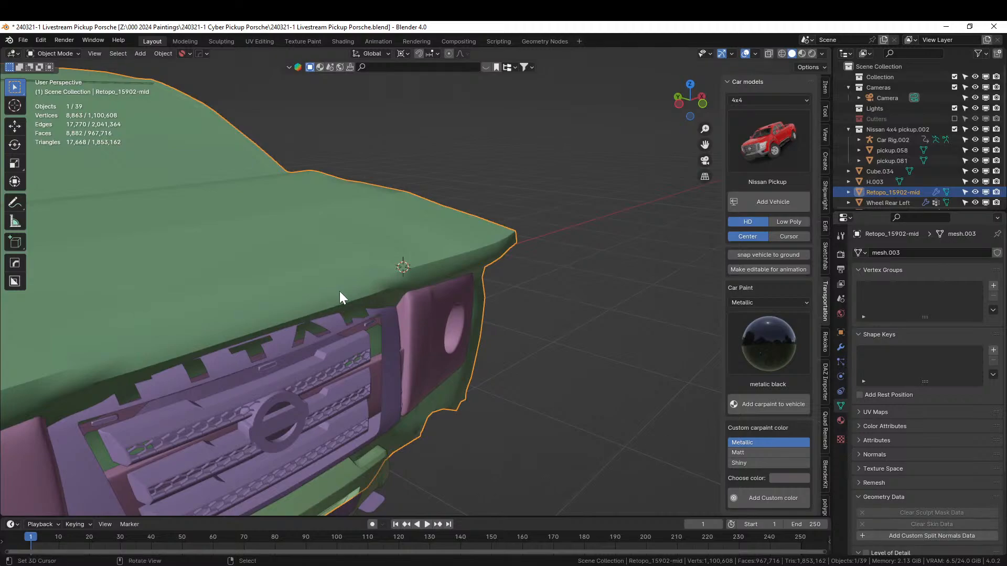
key("q")
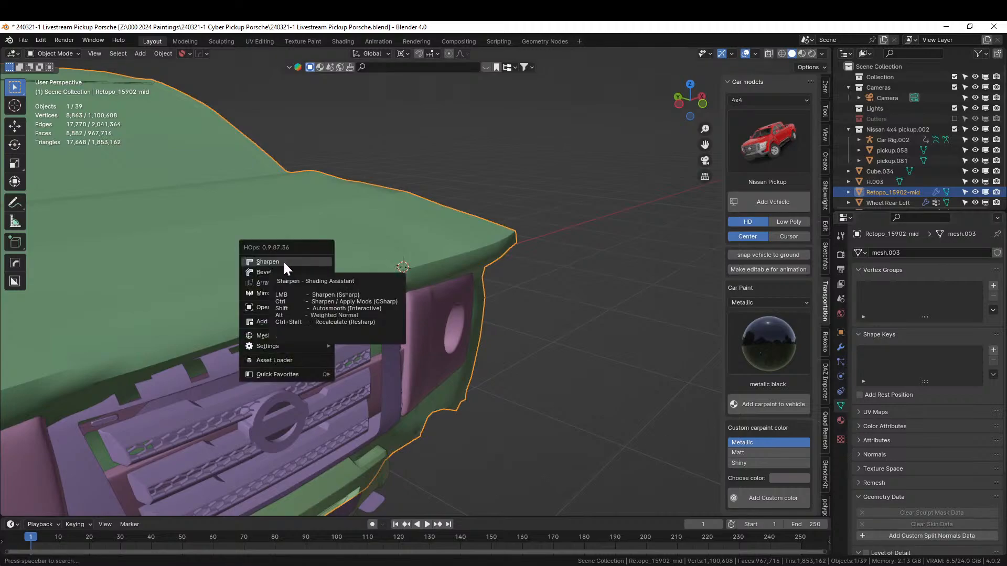
left_click(283, 260)
mouse_move(284, 262)
middle_mouse_down()
mouse_move(275, 279)
mouse_move(159, 257)
mouse_move(219, 272)
mouse_move(181, 251)
mouse_move(164, 259)
mouse_move(172, 282)
mouse_move(169, 257)
mouse_move(124, 233)
mouse_move(284, 228)
mouse_move(279, 246)
mouse_move(249, 262)
mouse_move(281, 271)
mouse_move(269, 294)
mouse_move(243, 262)
mouse_move(297, 259)
middle_mouse_up()
scroll(250, 263, "up", 2)
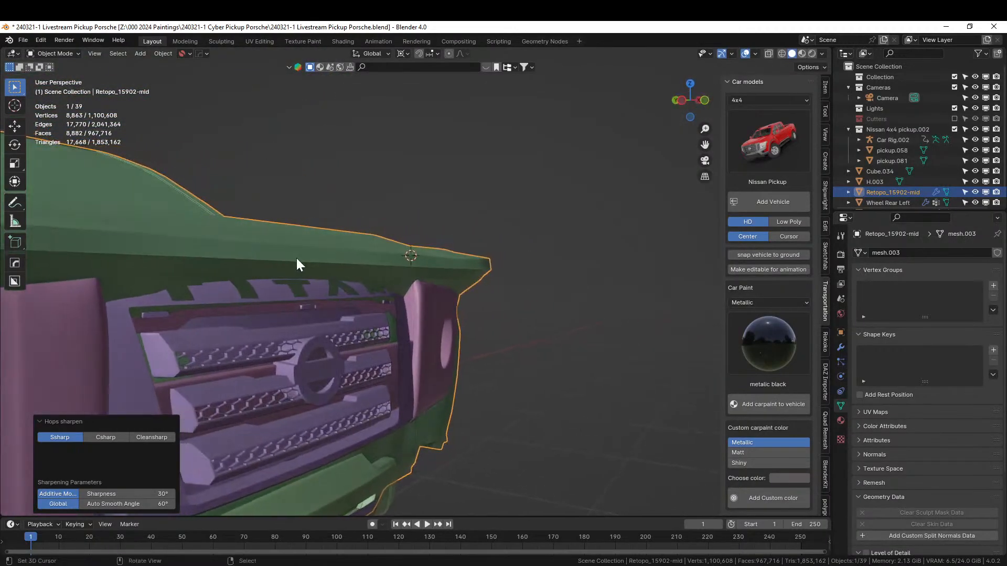
Isolate the Nissan grille in local view and open its mesh for editing.
left_click(263, 299)
key("KP_Divide")
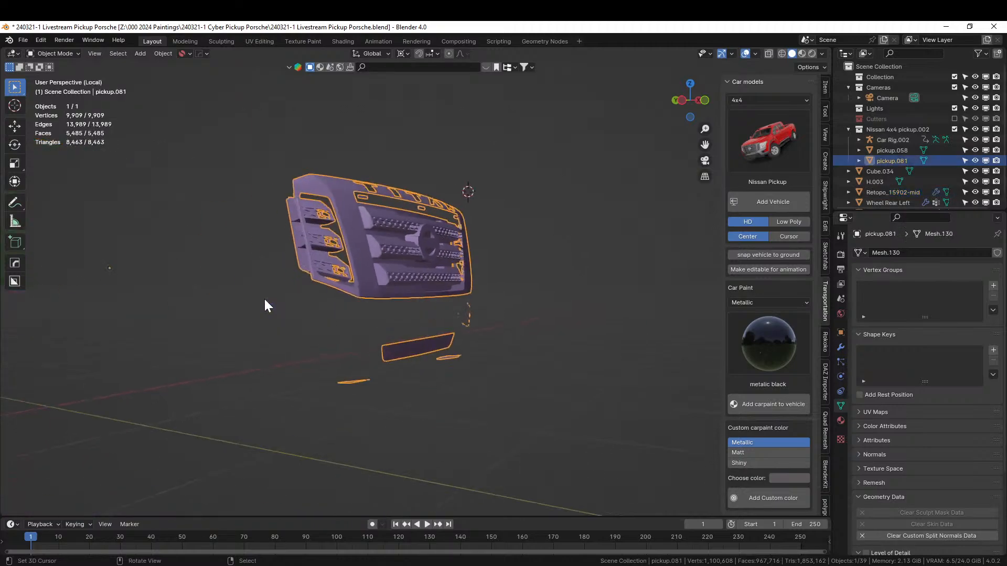
middle_click_drag(256, 293, 365, 368)
scroll(336, 345, "up", 4)
key("Tab")
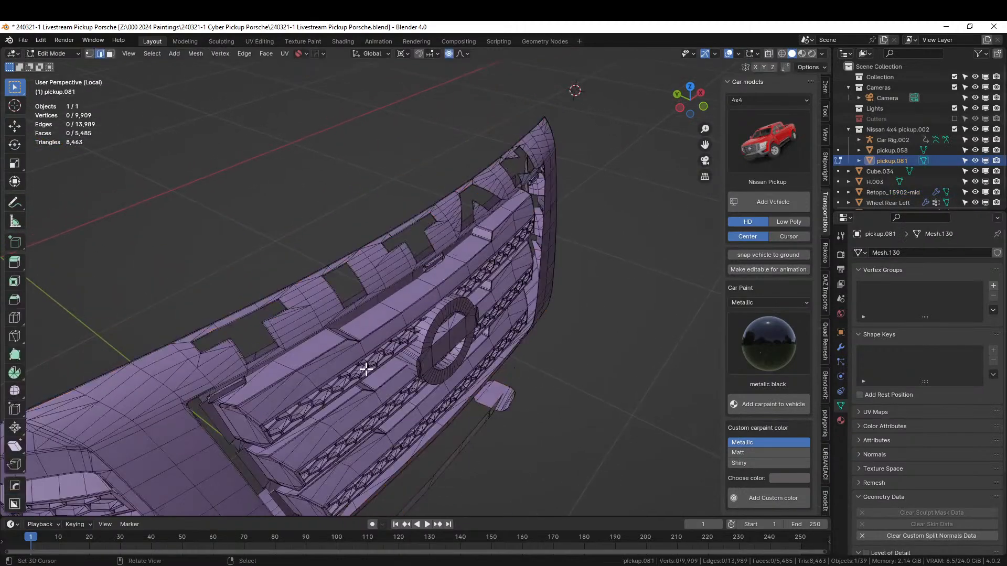
Select the boundary loop of the first T cutout in the grille's upper TITAN lettering and fill it with a face.
scroll(336, 364, "up", 3)
middle_click_drag(249, 373, 366, 388, "shift")
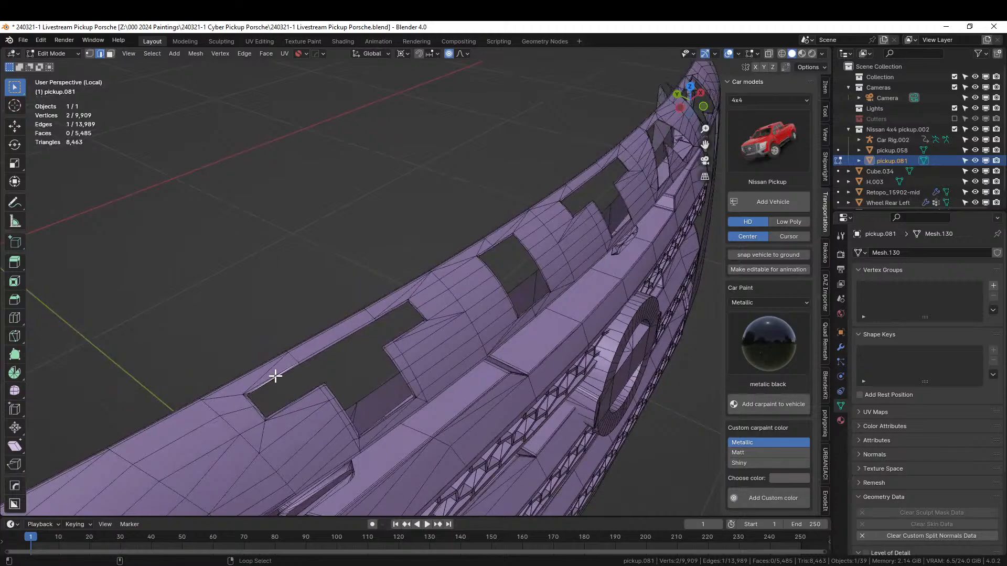
scroll(319, 377, "up", 2)
scroll(333, 371, "down", 5)
middle_click_drag(333, 371, 348, 353)
scroll(354, 355, "up", 5)
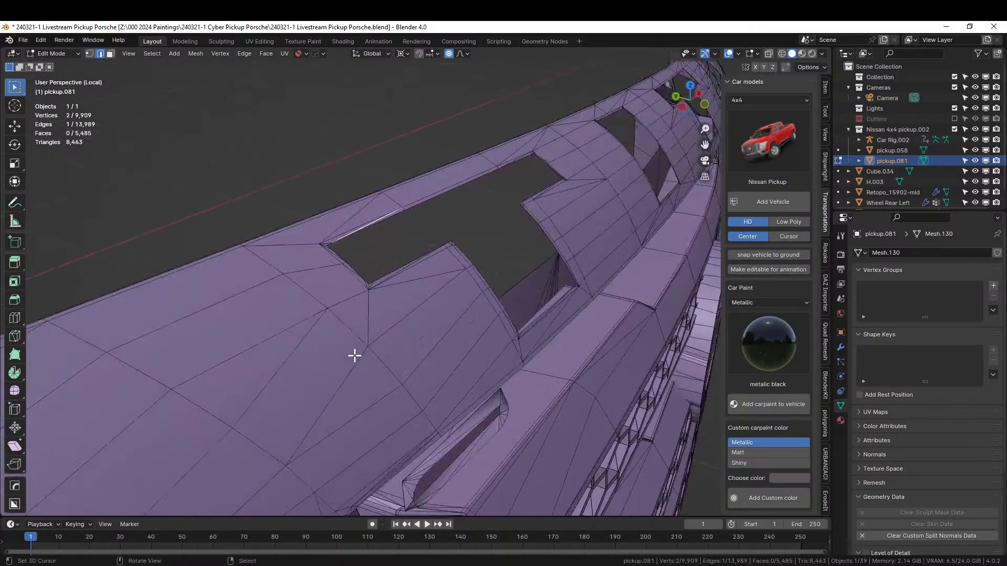
scroll(299, 367, "down", 3)
scroll(313, 357, "up", 5)
scroll(313, 357, "down", 2)
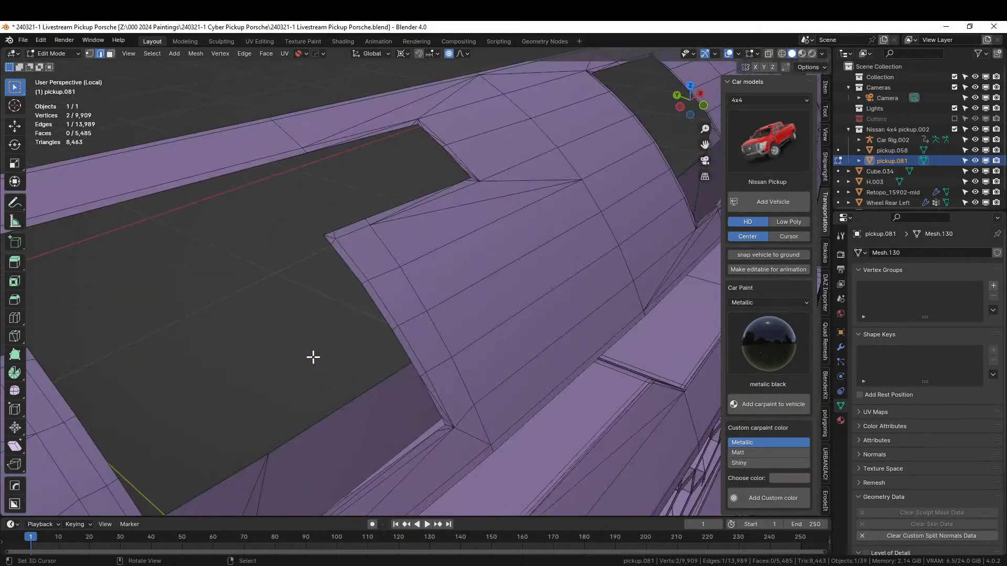
left_click(385, 313, "alt")
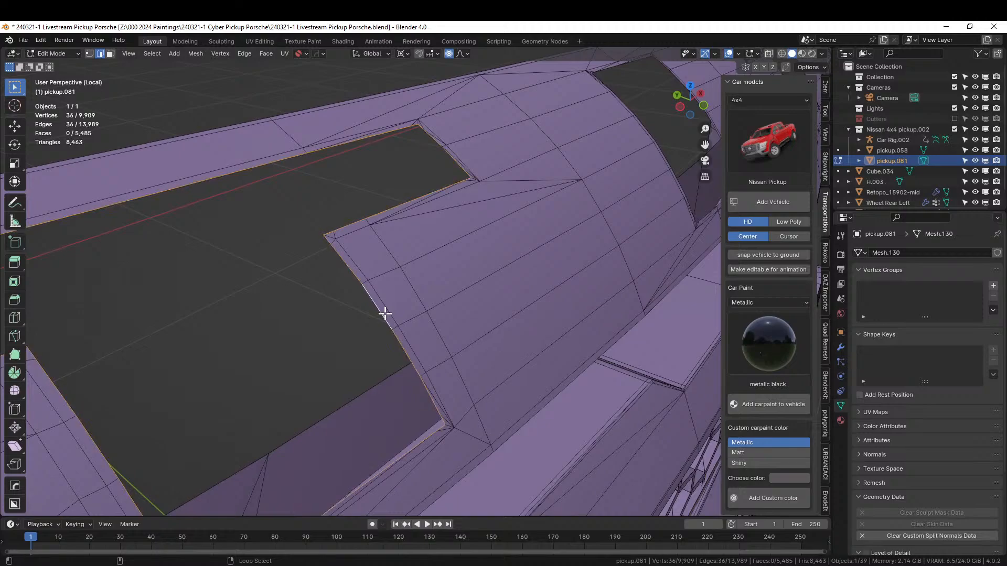
key("f")
scroll(385, 314, "down", 4)
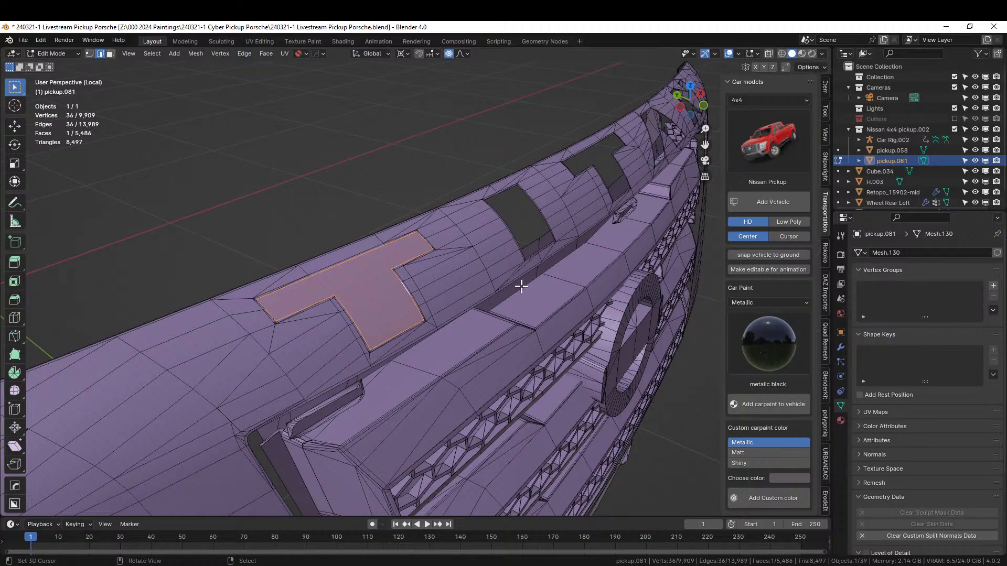
Fill the I cutout and the second T cutout in the grille's TITAN lettering with faces.
middle_click_drag(521, 287, 492, 300)
scroll(490, 297, "up", 5)
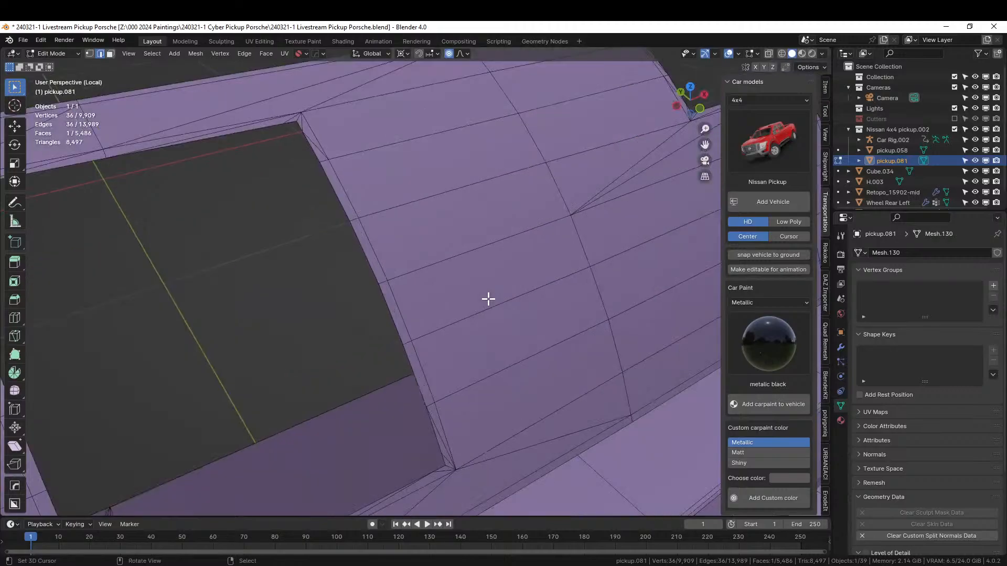
left_click(413, 370, "alt+shift")
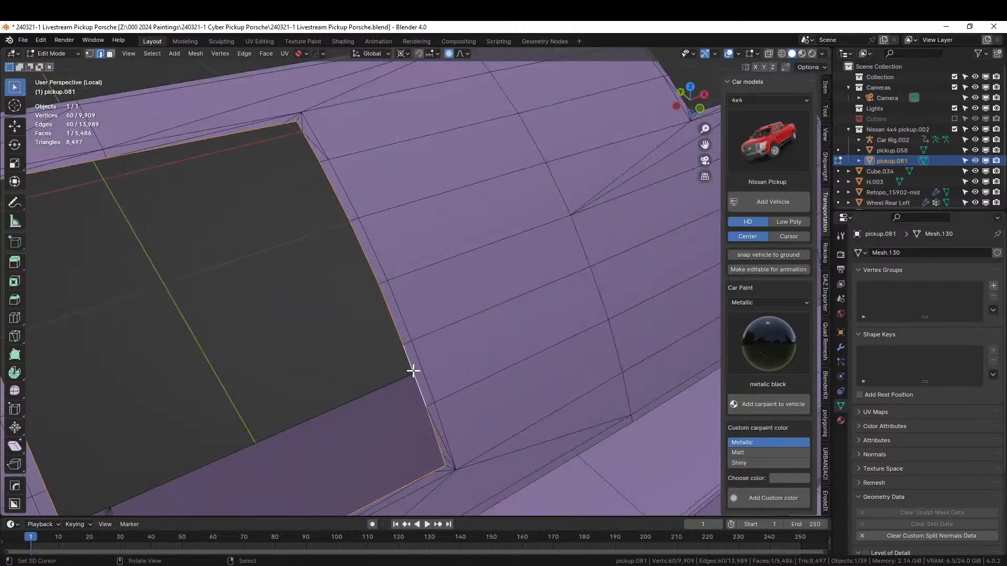
key("f")
scroll(274, 447, "down", 5)
middle_click_drag(274, 447, 359, 425, "shift")
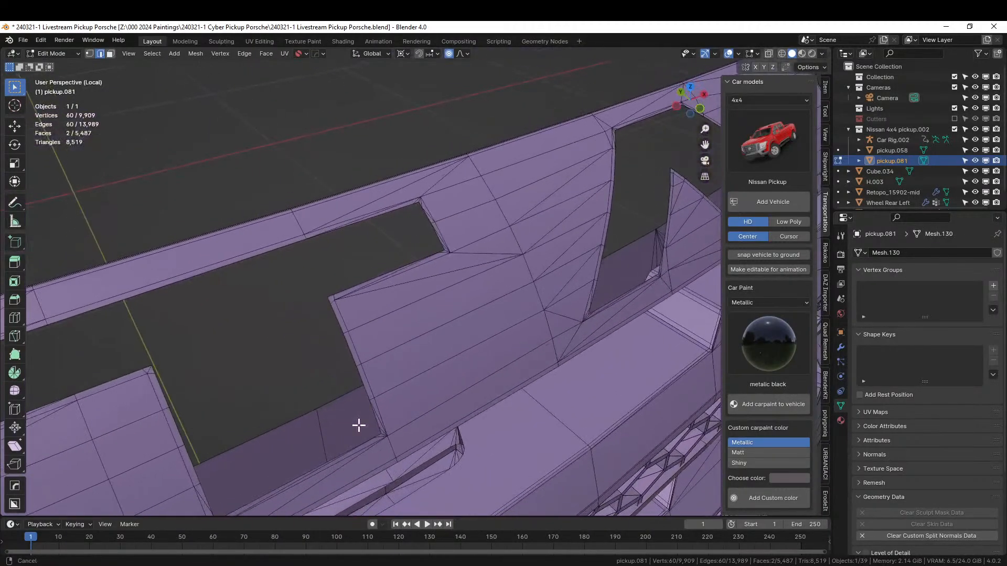
left_click(349, 353, "alt")
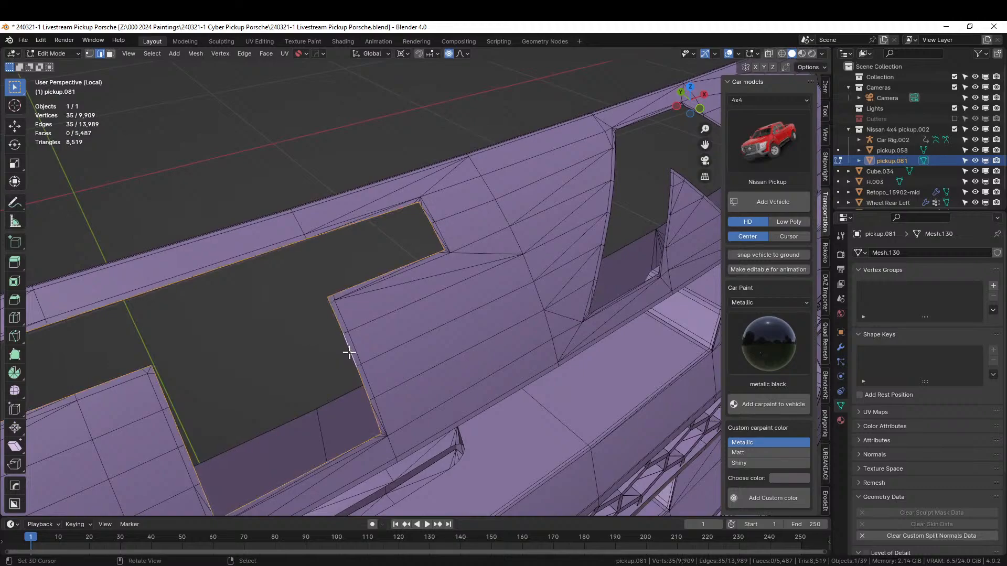
key("f")
Fill the A cutout and the N cutout in the grille's lettering with faces, using both boundary sections for the N.
middle_click_drag(378, 344, 480, 333, "shift")
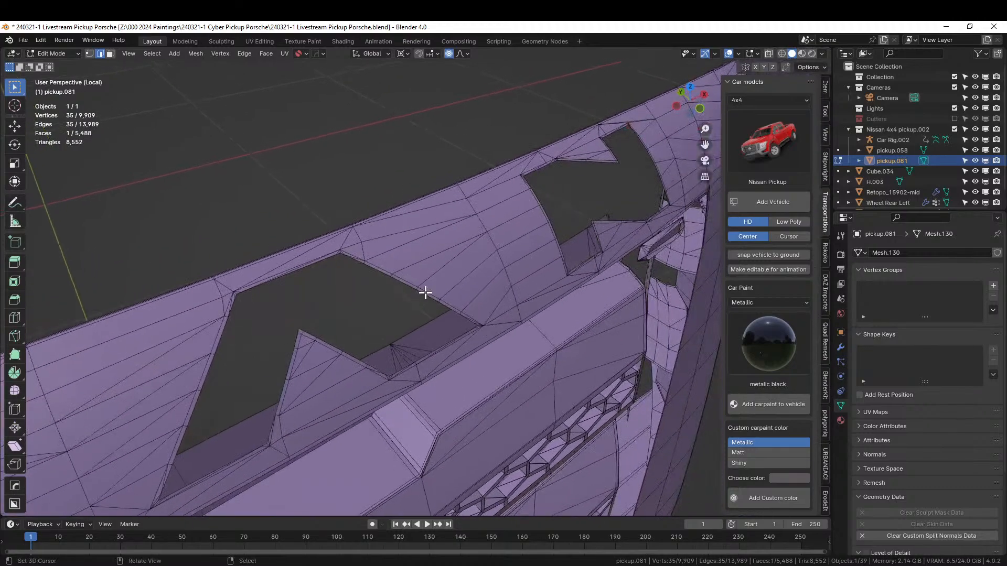
scroll(357, 285, "up", 3)
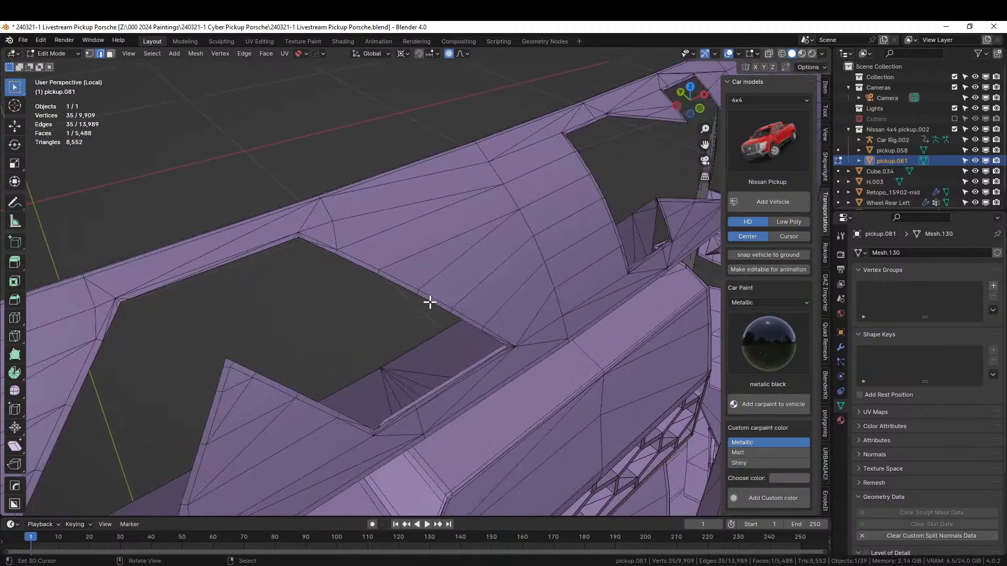
left_click(398, 288, "alt")
key("f")
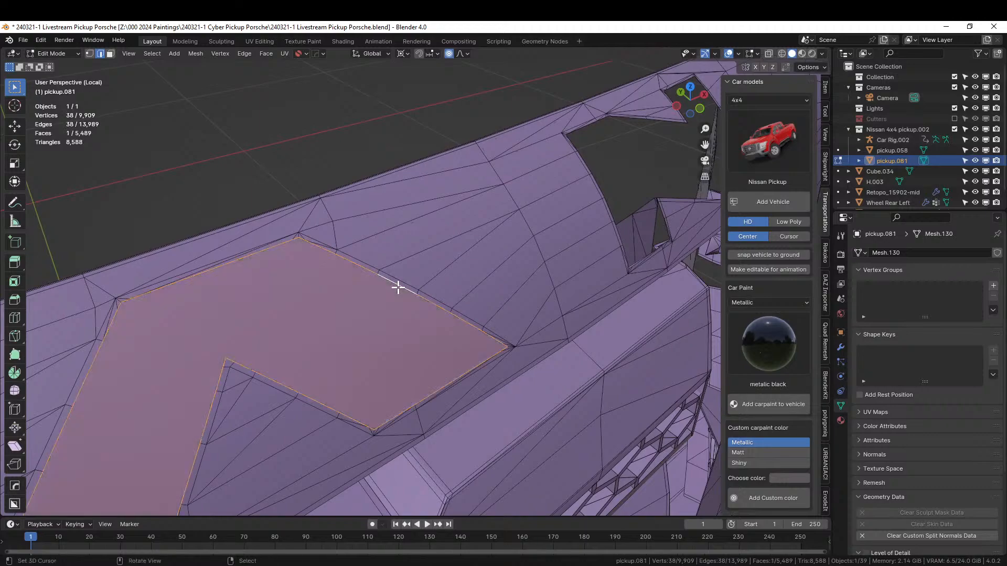
middle_click_drag(396, 285, 445, 317, "shift")
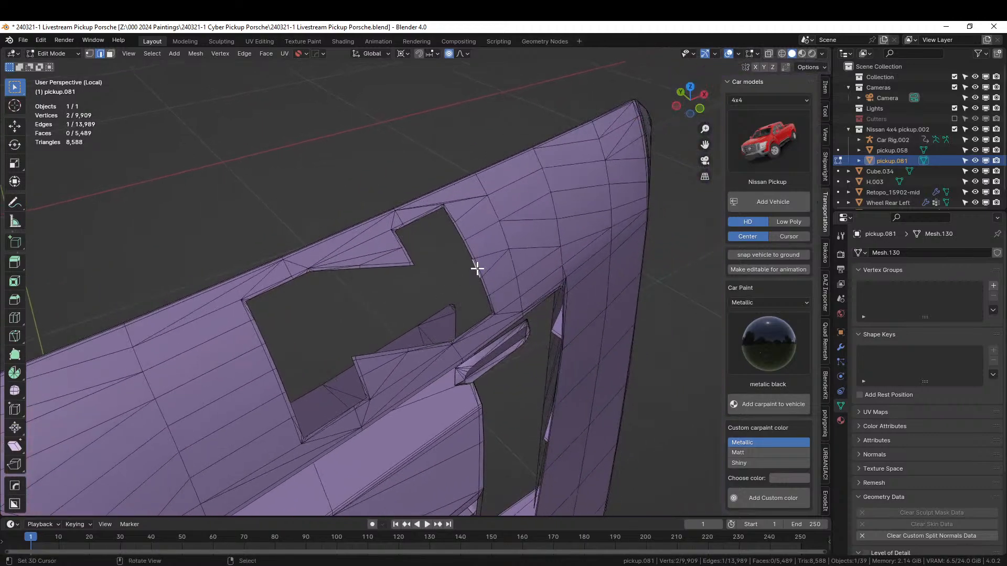
left_click(477, 269, "alt")
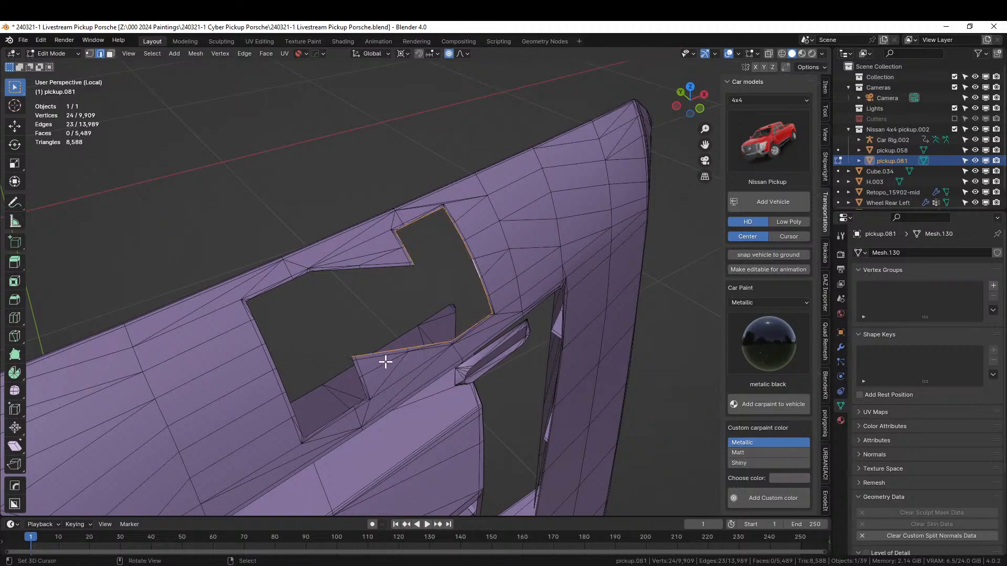
left_click(355, 368, "alt+shift")
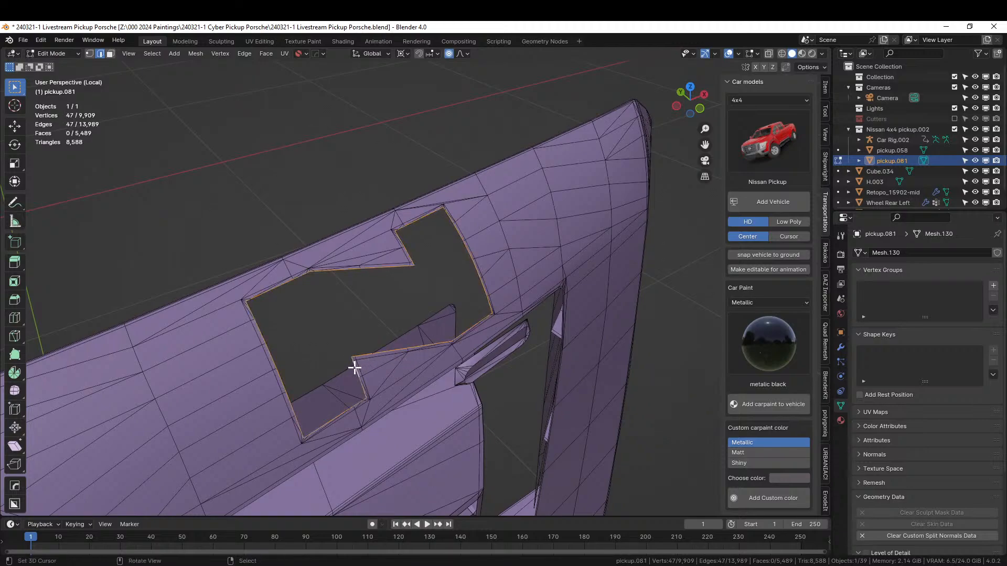
key("f")
scroll(354, 368, "down", 3)
scroll(354, 368, "down", 5)
Finish editing the grille mesh and leave local view to bring back the whole truck.
key("Tab")
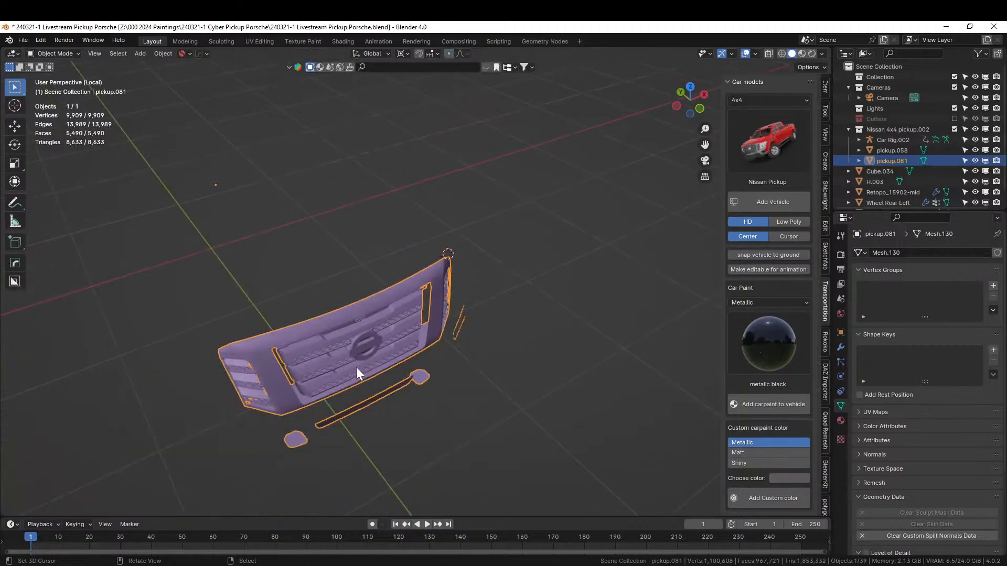
middle_click_drag(357, 368, 356, 345)
key("KP_Divide")
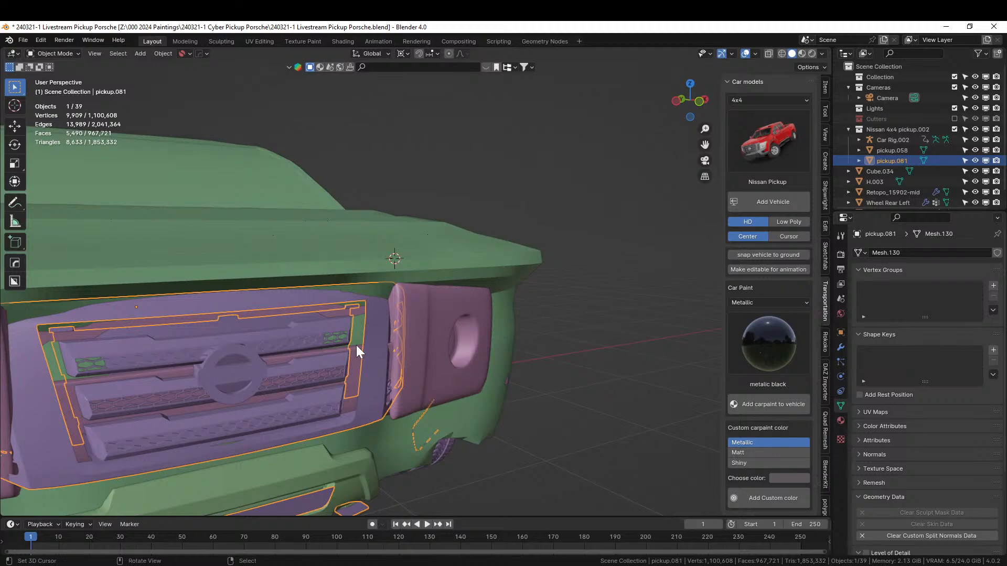
Select the boundary loop of the round opening in the grille's central badge and fill it with a face.
middle_click_drag(309, 418, 345, 401)
scroll(347, 401, "up", 3)
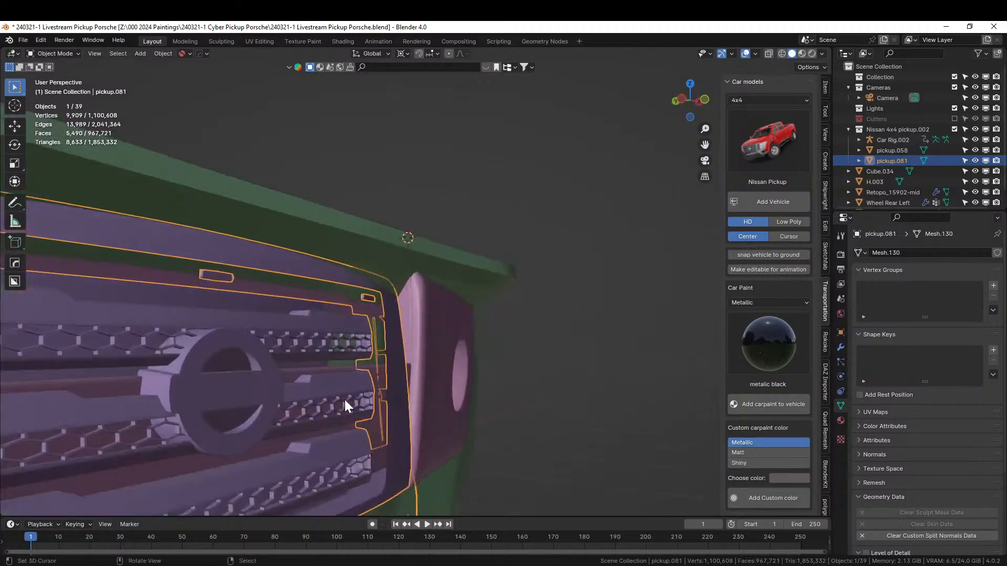
left_click_drag(217, 348, 204, 365)
key("Tab")
left_click(193, 383)
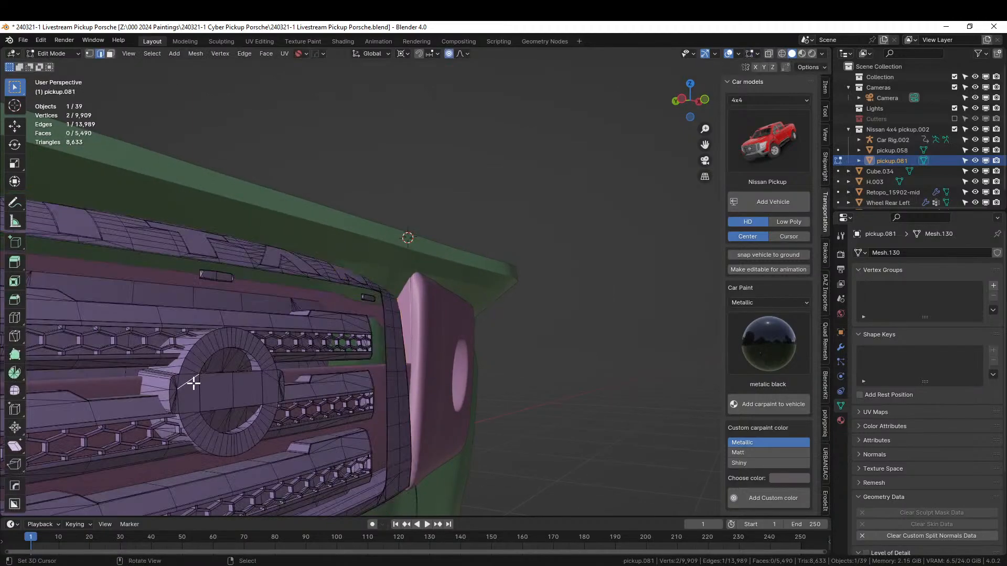
key("KP_Decimal")
scroll(193, 383, "down", 4)
middle_click_drag(179, 394, 164, 440)
right_click(349, 202)
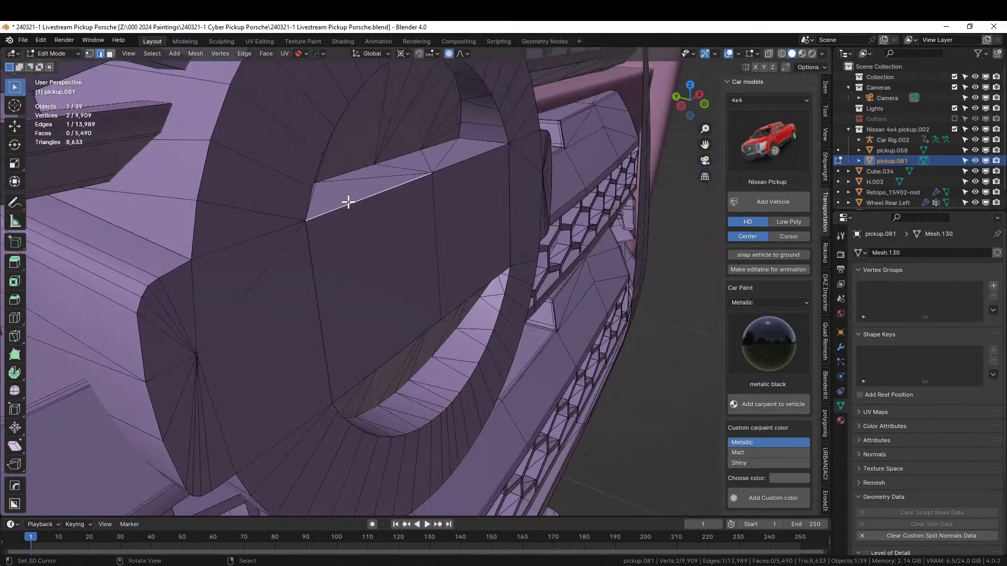
right_click(349, 202, "alt+shift")
right_click(348, 202, "alt+shift")
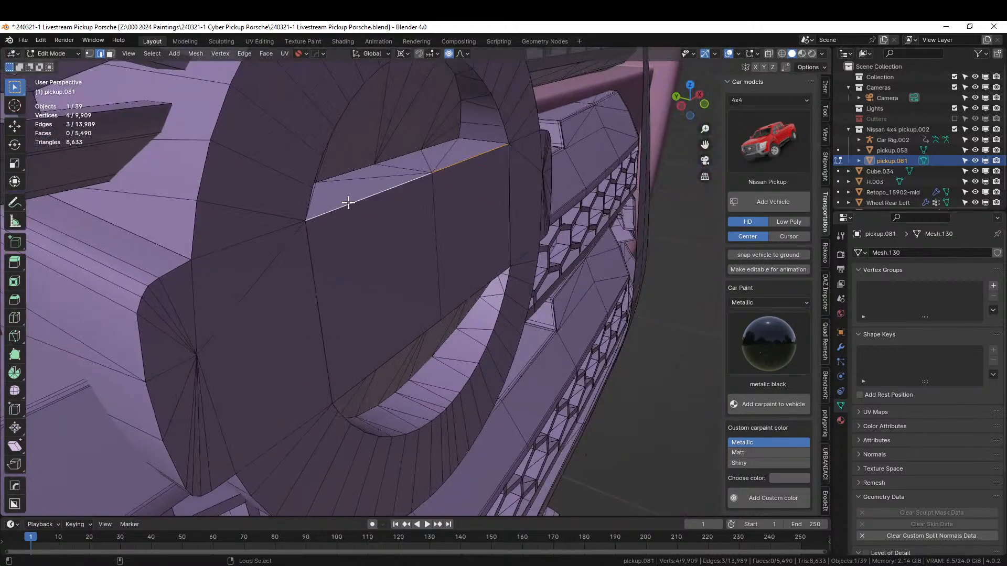
right_click(505, 132, "alt")
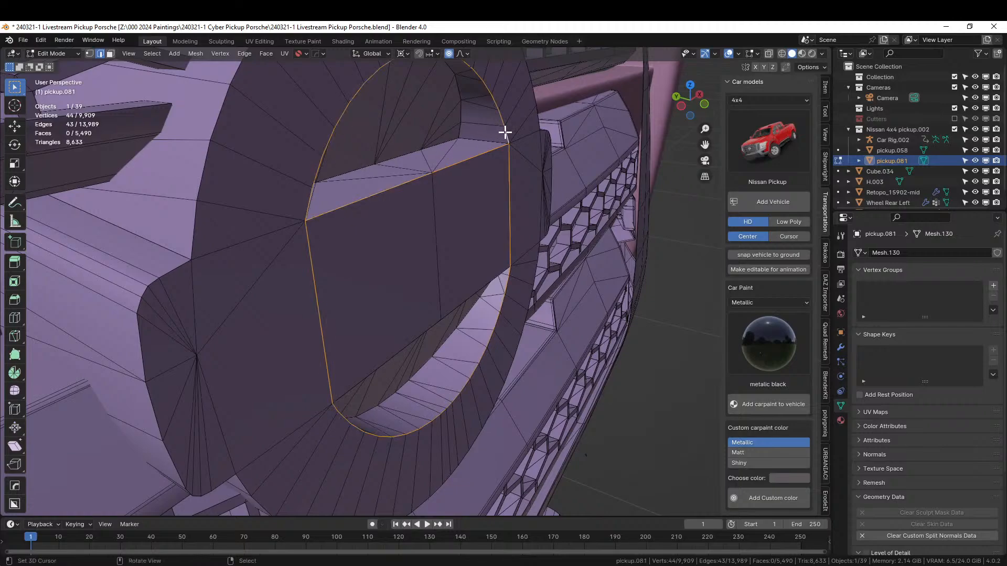
key("f")
Extrude the badge's new filled face in place, without any offset.
key("e")
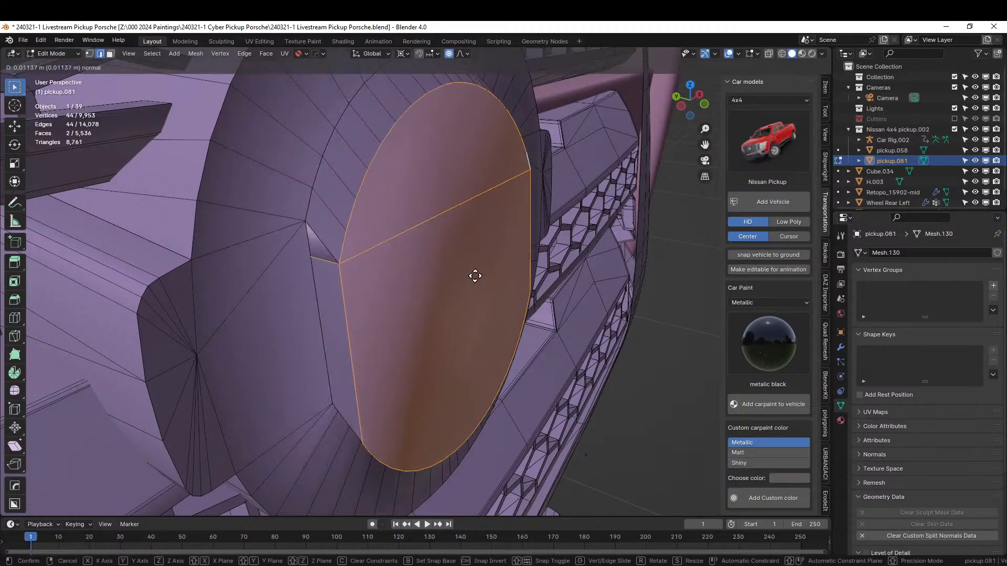
right_click(475, 275)
middle_click_drag(488, 279, 504, 275)
key("e")
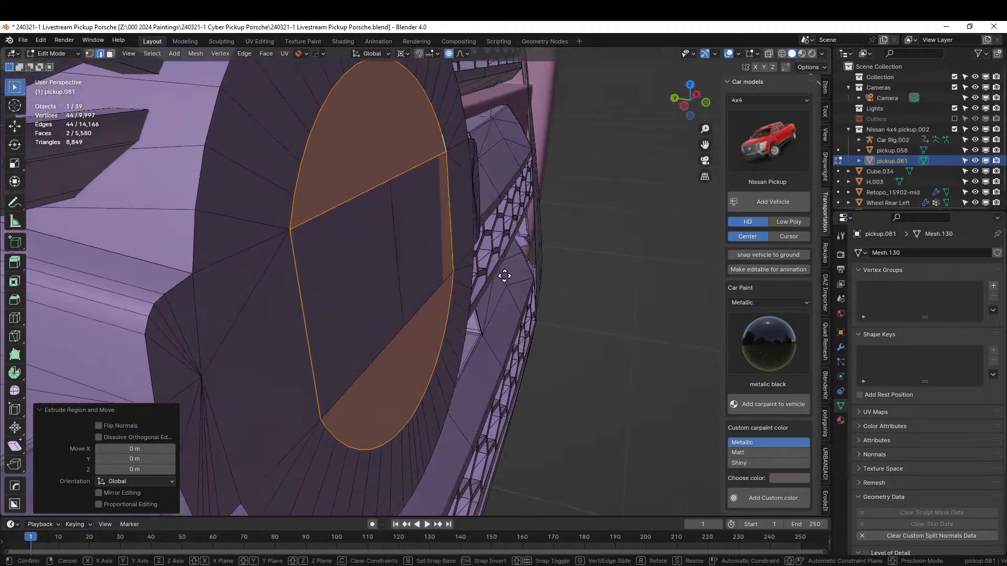
right_click(505, 276)
key("g")
key("y")
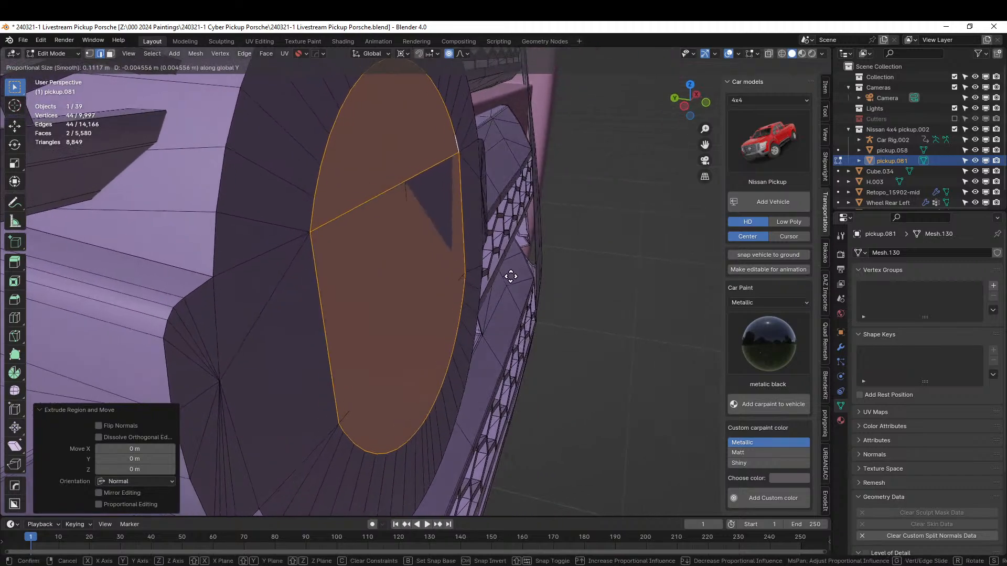
right_click(514, 276)
Move the extruded badge face about -0.006 m along Y without proportional editing, and finish editing the grille mesh.
key("g")
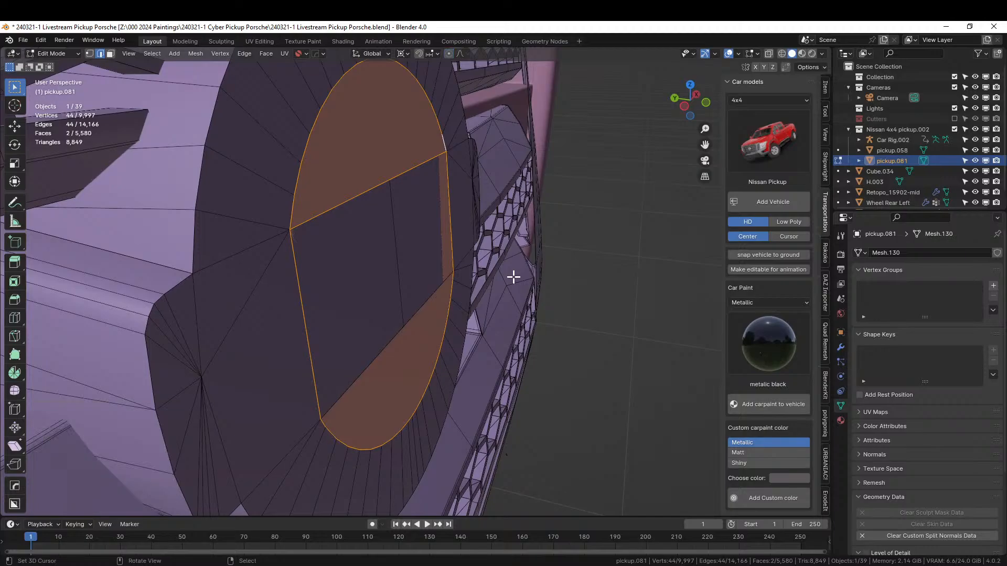
key("y")
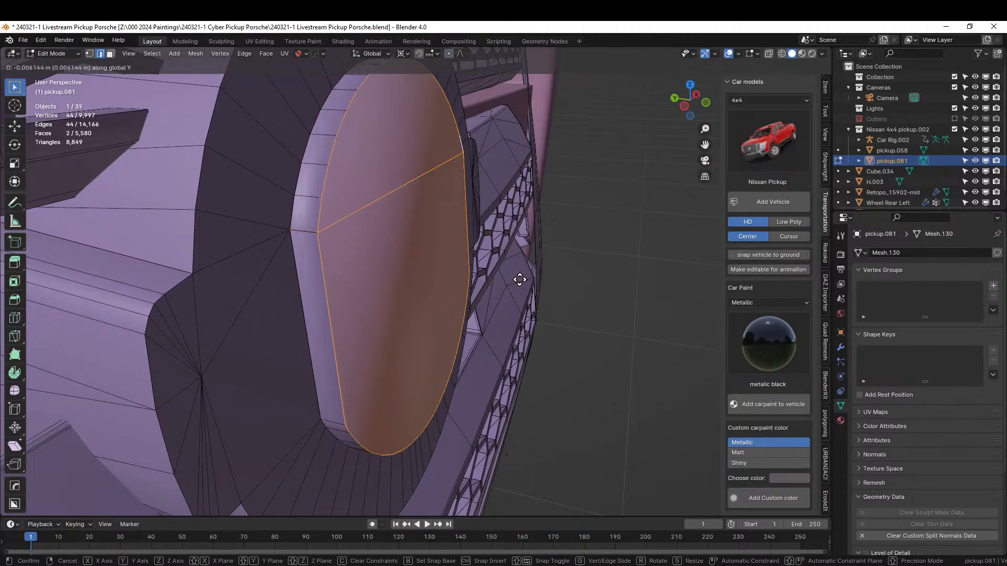
left_click(521, 279)
middle_click_drag(521, 280, 455, 280)
scroll(431, 264, "down", 8)
key("Tab")
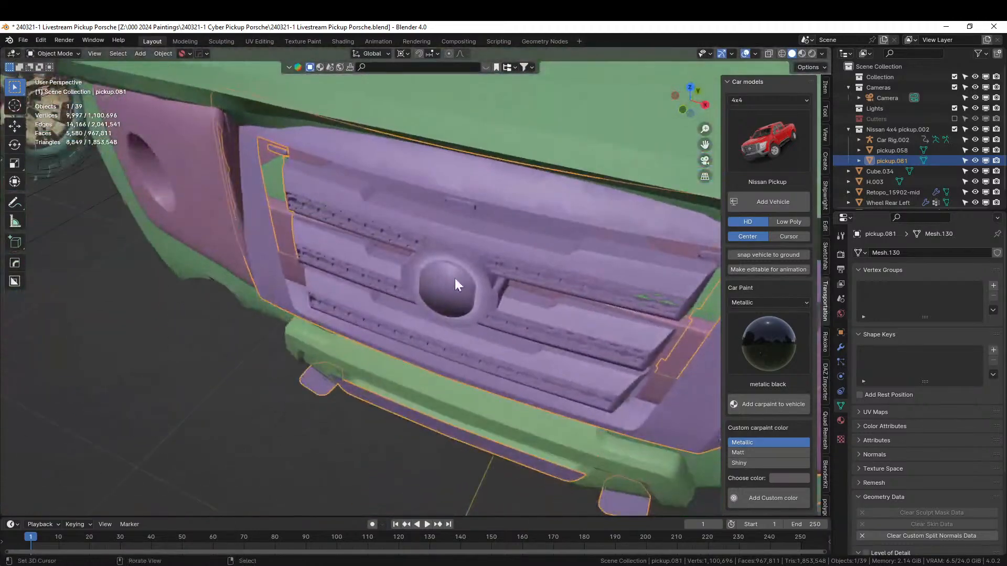
Sharpen the grille with 30° sharpness and 60° auto smooth, and clear its custom split normals data.
key("q")
left_click(438, 253)
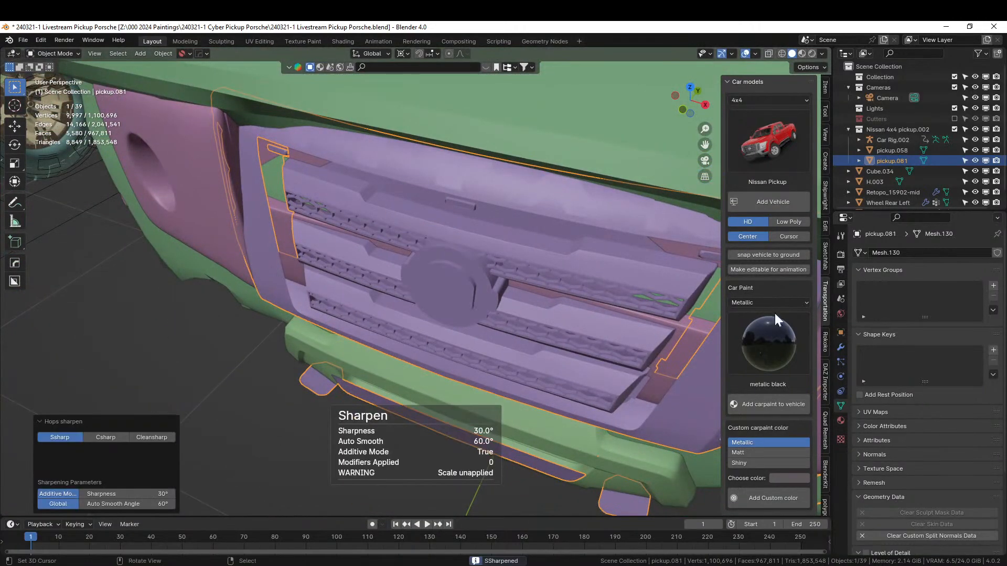
left_click(885, 535)
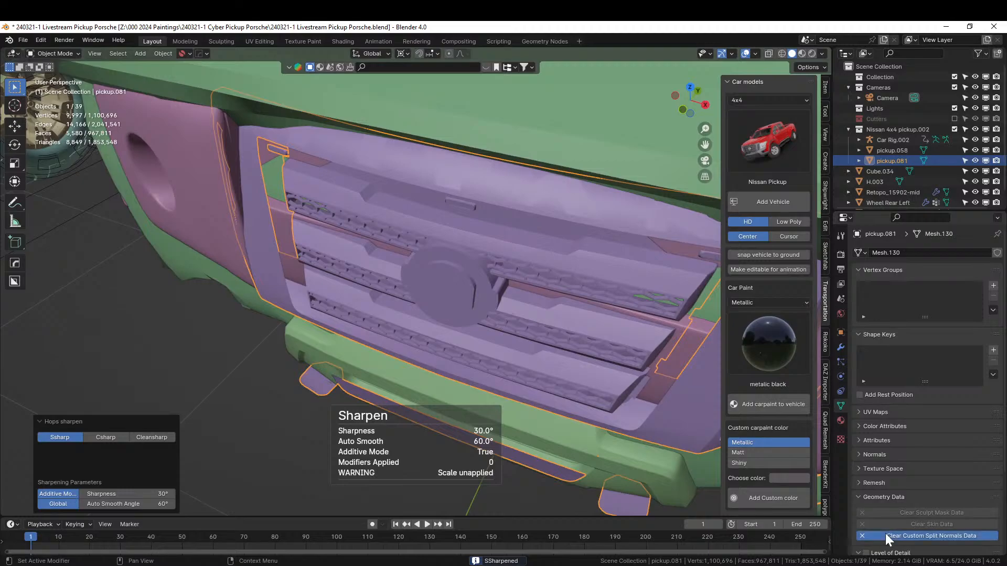
scroll(299, 314, "down", 5)
middle_click_drag(299, 315, 331, 294)
scroll(372, 255, "down", 2)
scroll(367, 202, "up", 4)
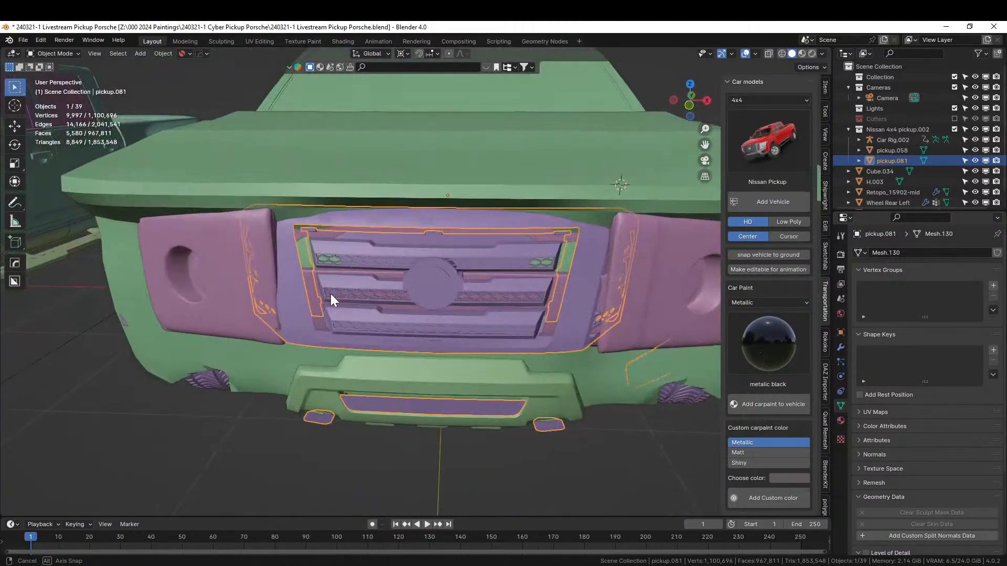
scroll(330, 296, "down", 5)
key("Tab")
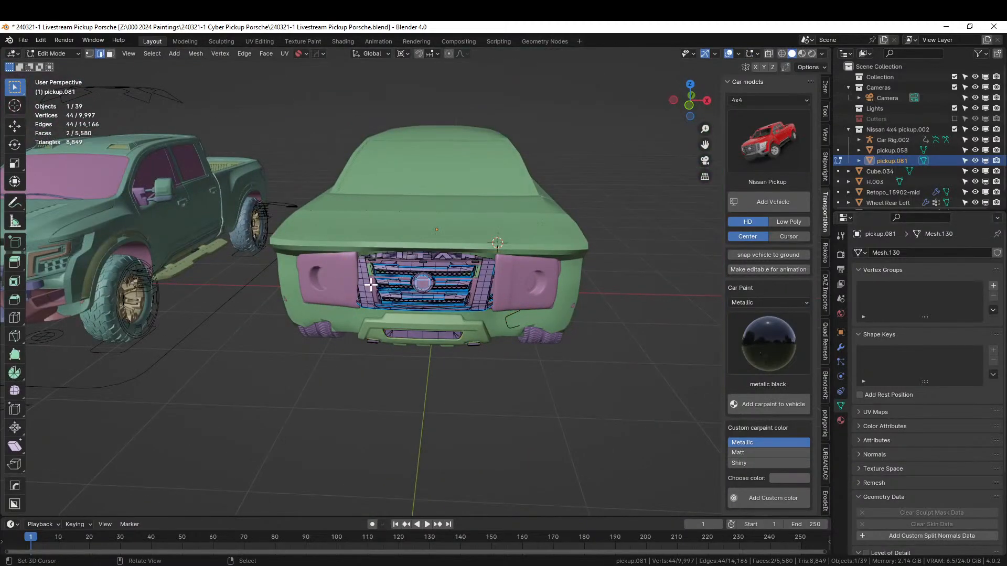
key("Tab")
Add a mirror modifier to the headlight unit, using the custom truck body as the reference object.
middle_click_drag(521, 385, 478, 320)
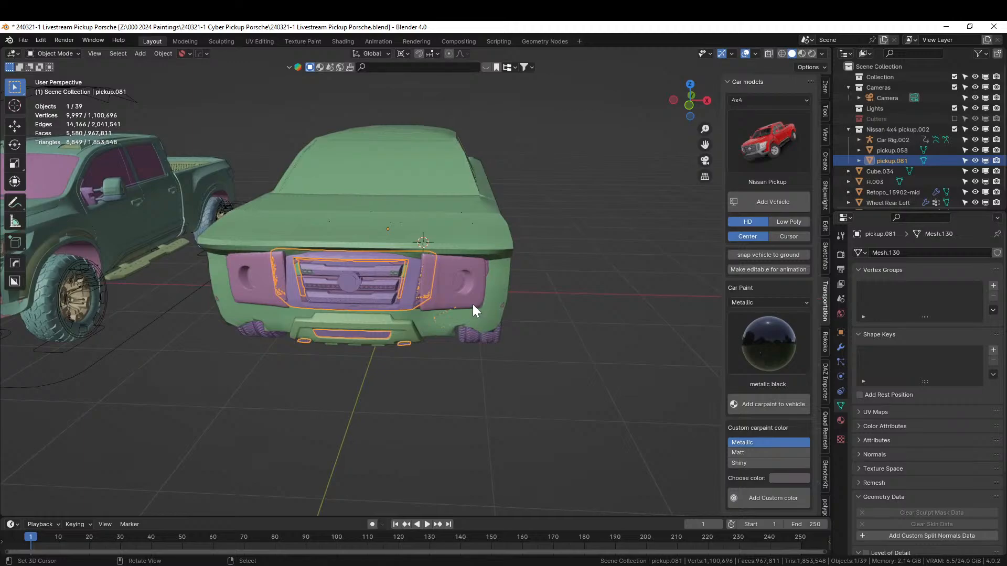
left_click(440, 229)
left_click(440, 230, "shift")
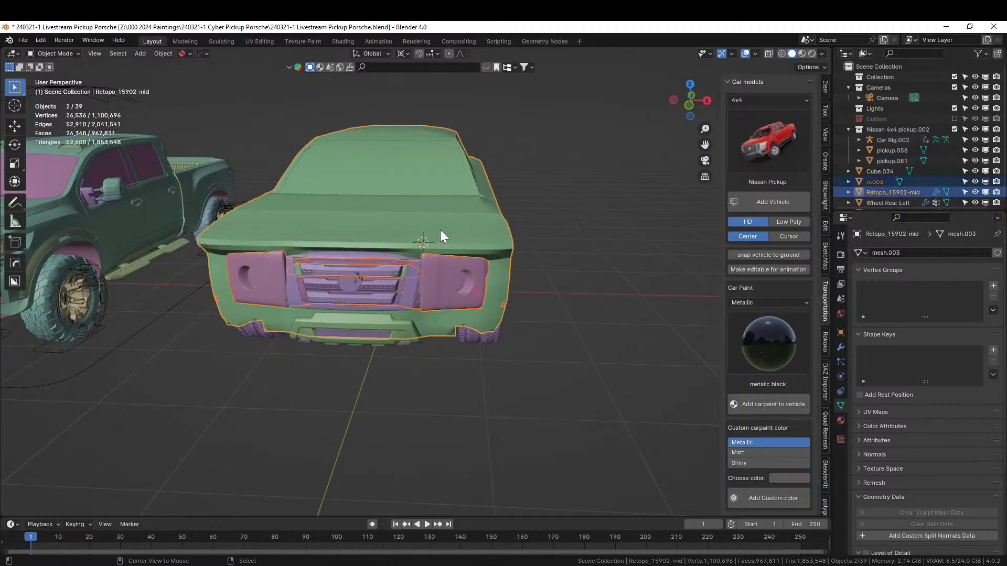
key("alt+x")
left_click(475, 295)
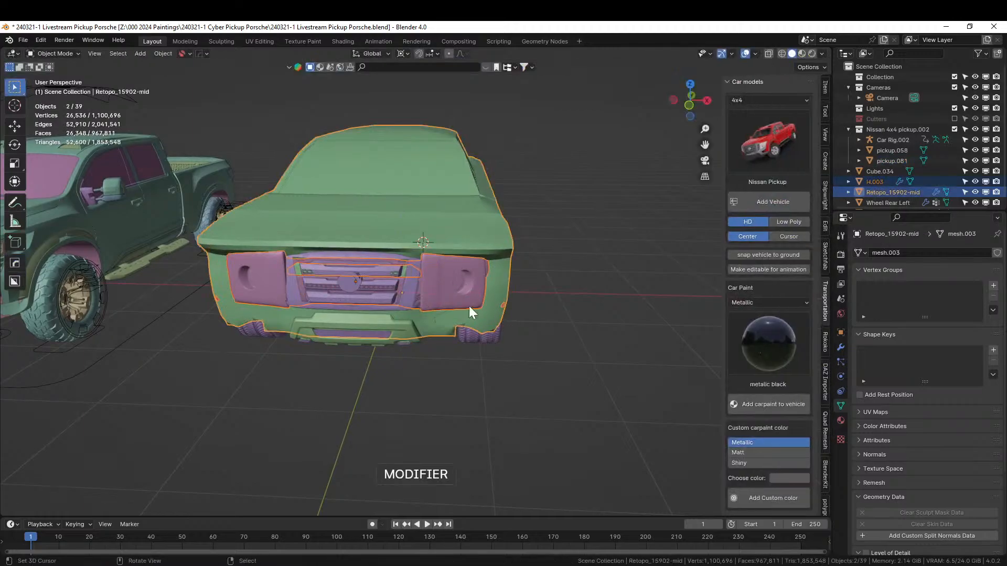
Mirror the grille with the truck body as the reference object and clear the selection.
left_click(411, 291)
left_click(436, 232, "shift")
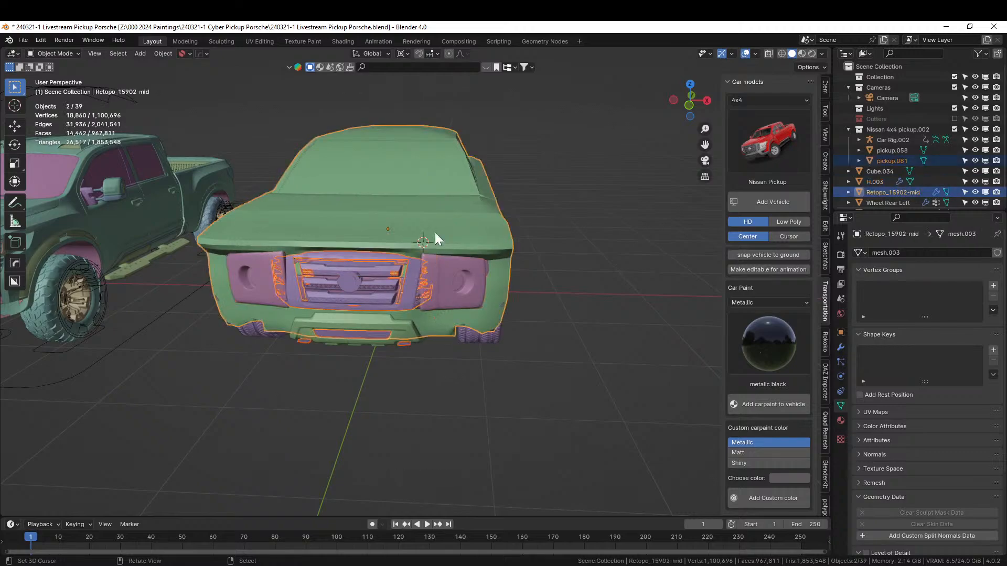
key("alt+x")
left_click(477, 297)
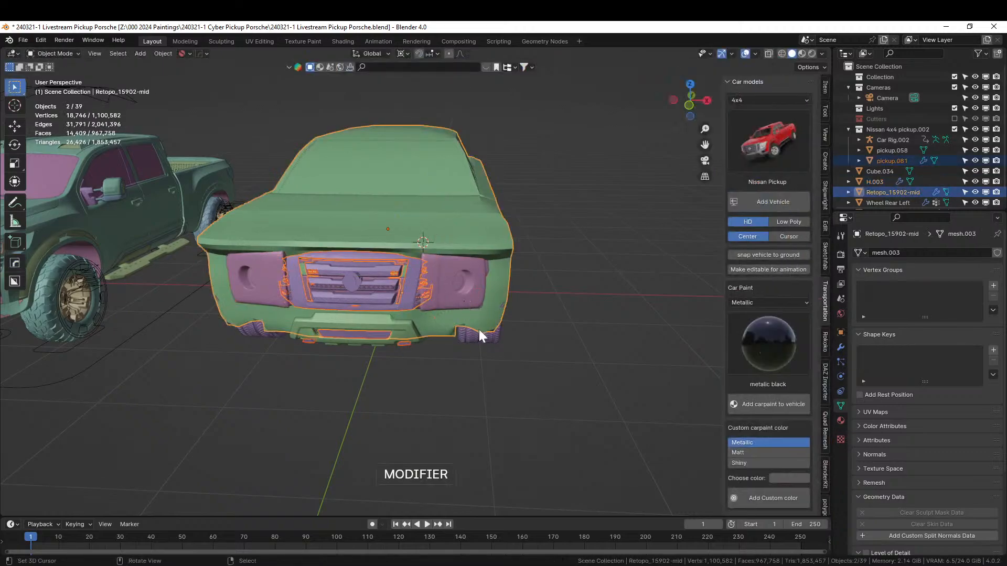
left_click(517, 373)
Mirror the lower front bumper piece with the grille as the reference object and clear the selection.
middle_click_drag(517, 374, 525, 335)
scroll(461, 374, "up", 5)
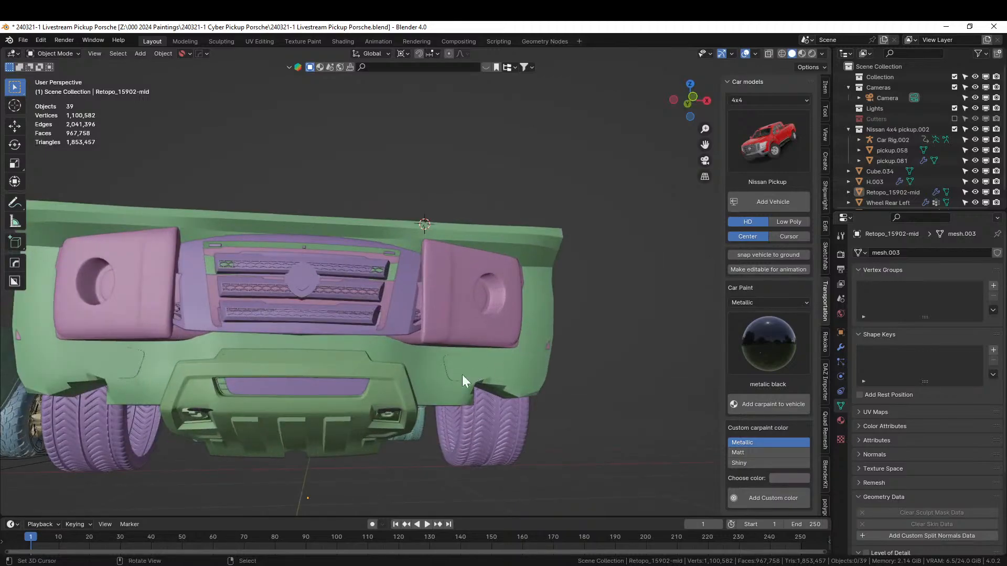
left_click(321, 396)
left_click(399, 394)
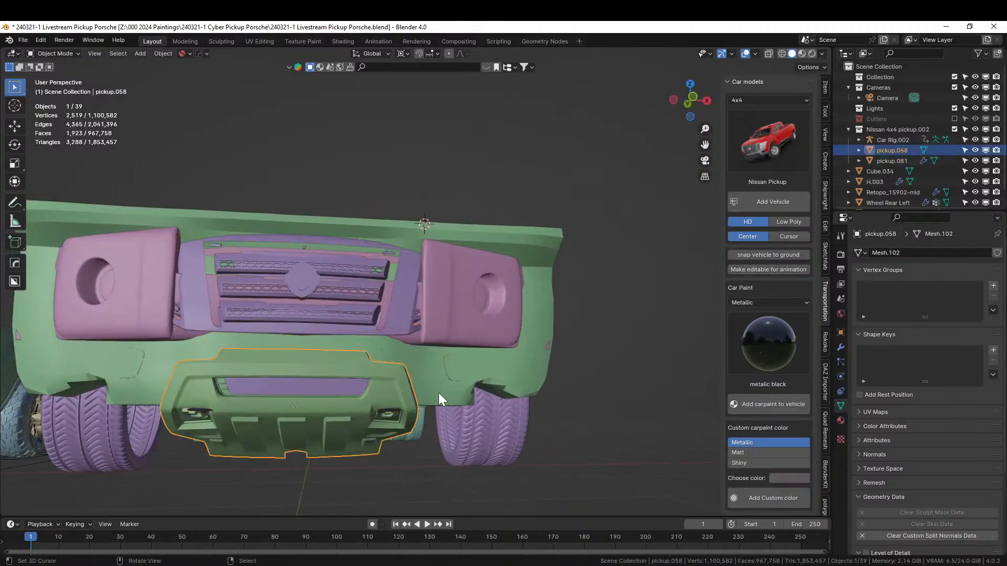
left_click(456, 383, "shift")
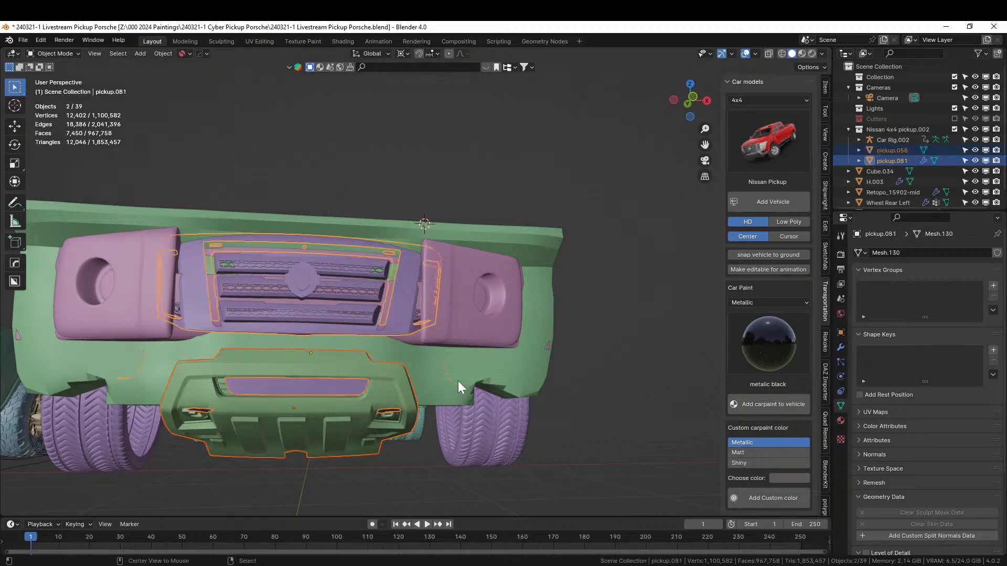
key("alt+x")
left_click(385, 355)
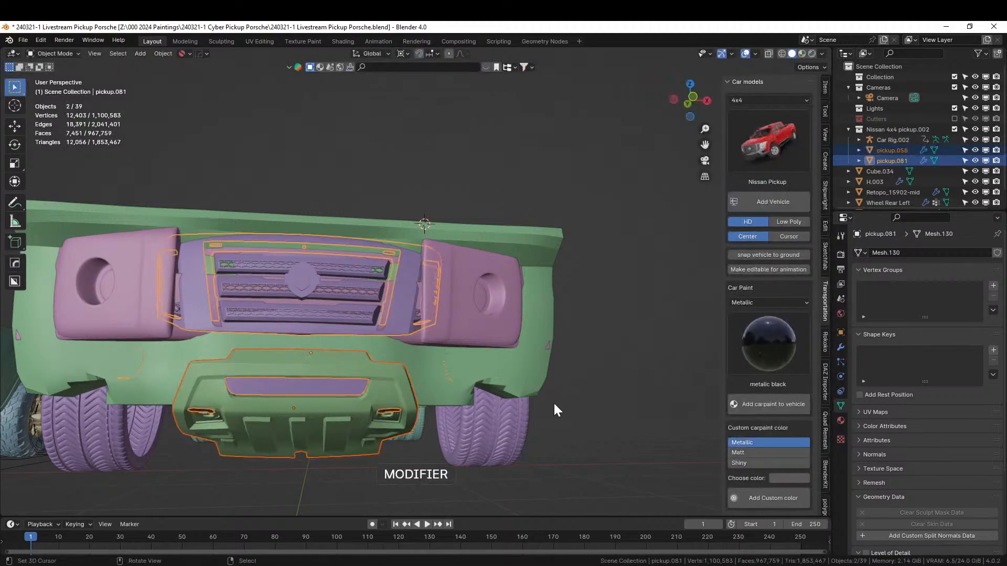
left_click(618, 384)
Open the headlight unit's mesh for editing and move its selected edge freely about 0.03 m with proportional editing.
middle_click_drag(596, 398, 336, 403)
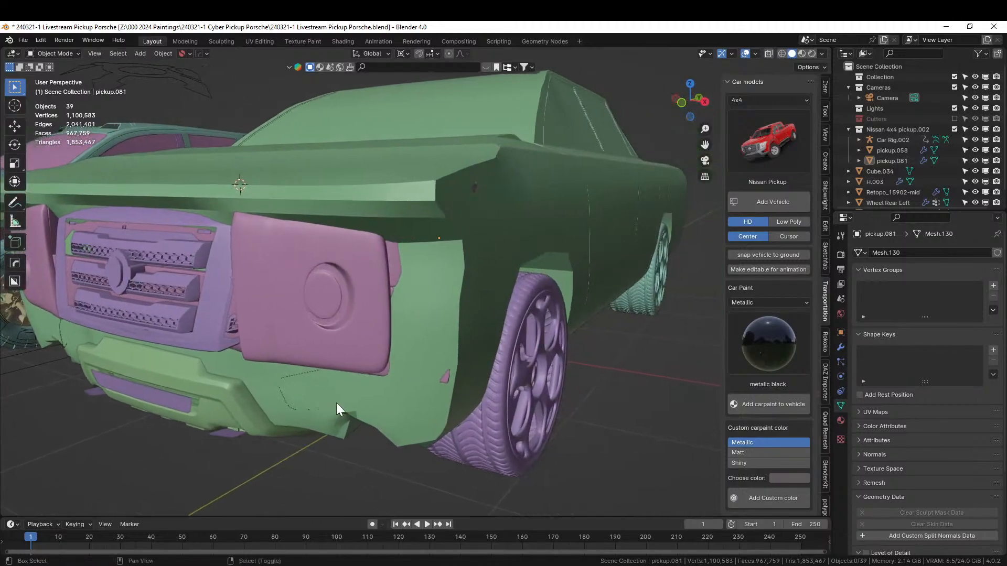
left_click(355, 338)
key("Tab")
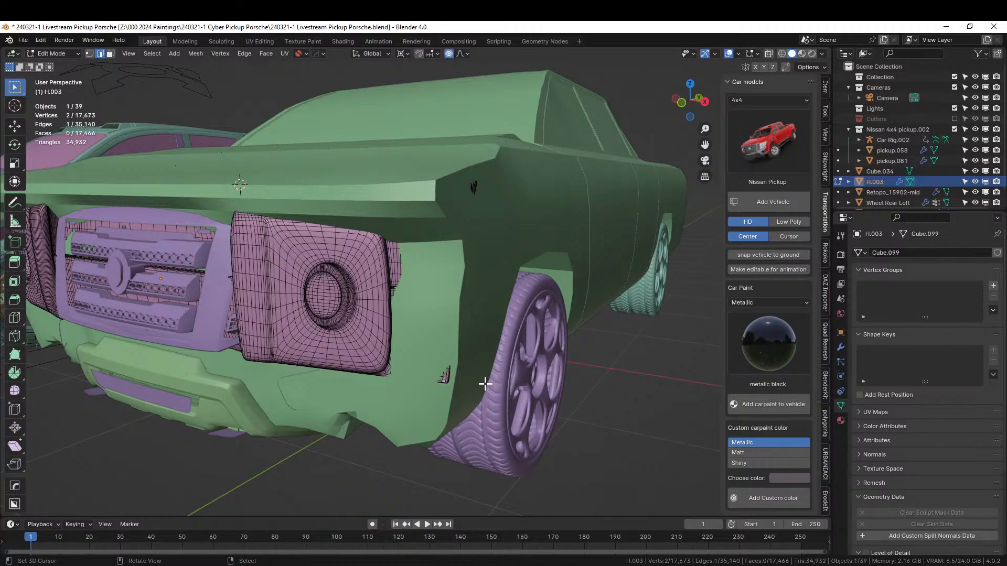
middle_click_drag(485, 384, 431, 397)
key("g")
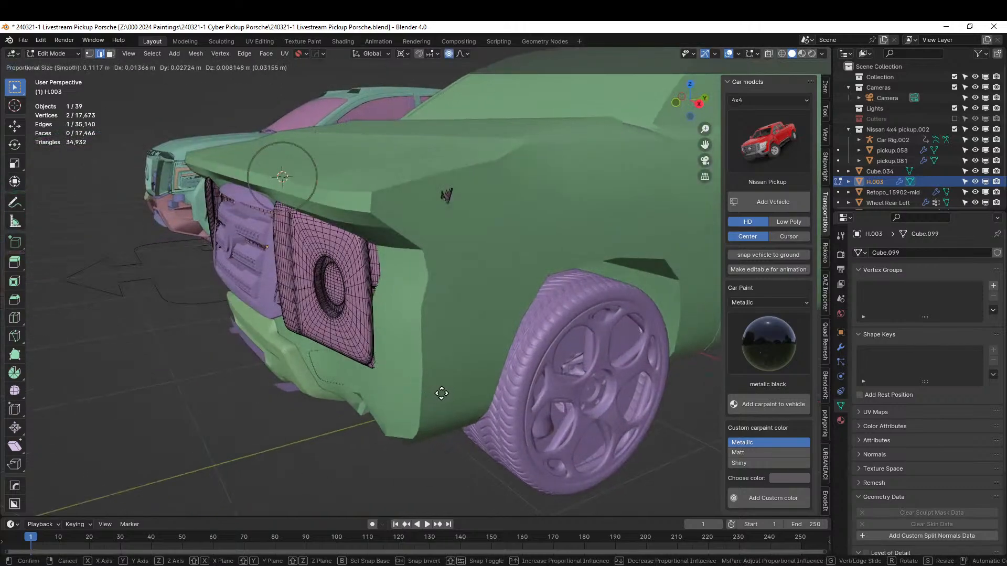
left_click(441, 393)
Move the headlight unit's selected edge about -0.025 m along X with proportional editing.
middle_click_drag(556, 230, 573, 240)
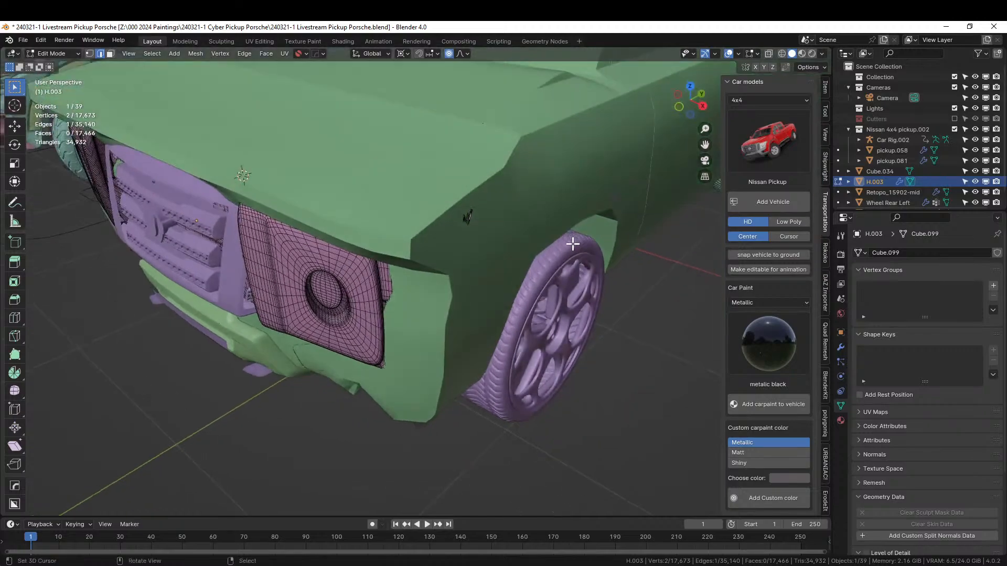
key("g")
key("x")
left_click(566, 242)
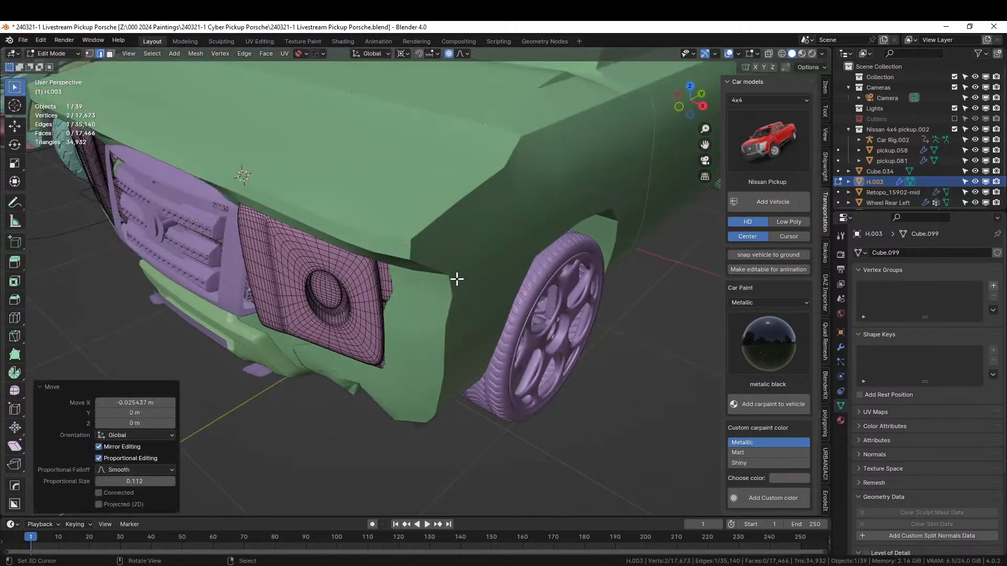
Isolate the headlight unit to select the vertical edge loop on its side section, and move that loop about -0.032 m along Y with proportional editing.
middle_click_drag(457, 279, 410, 278)
right_click(382, 271)
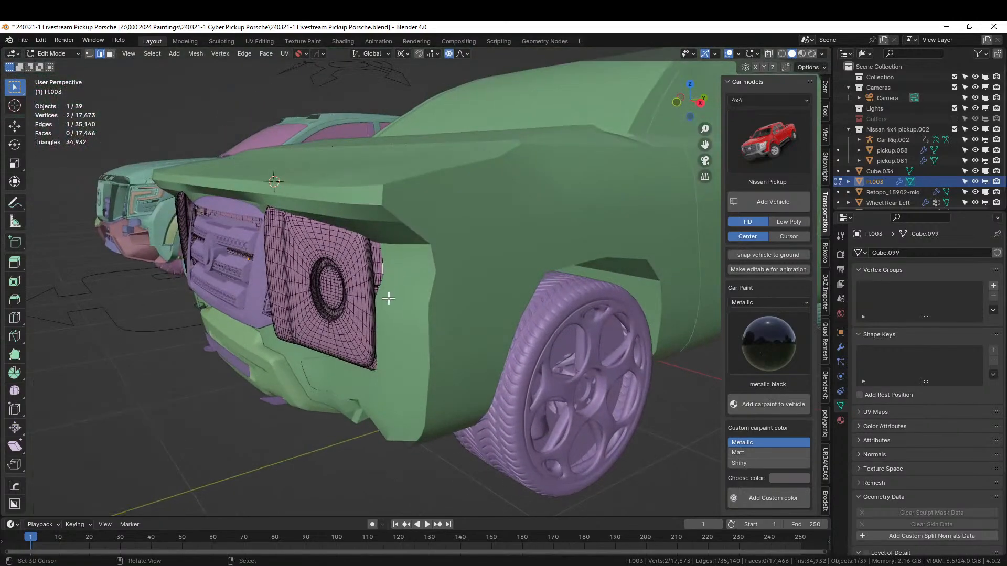
key("KP_Divide")
scroll(389, 299, "up", 7)
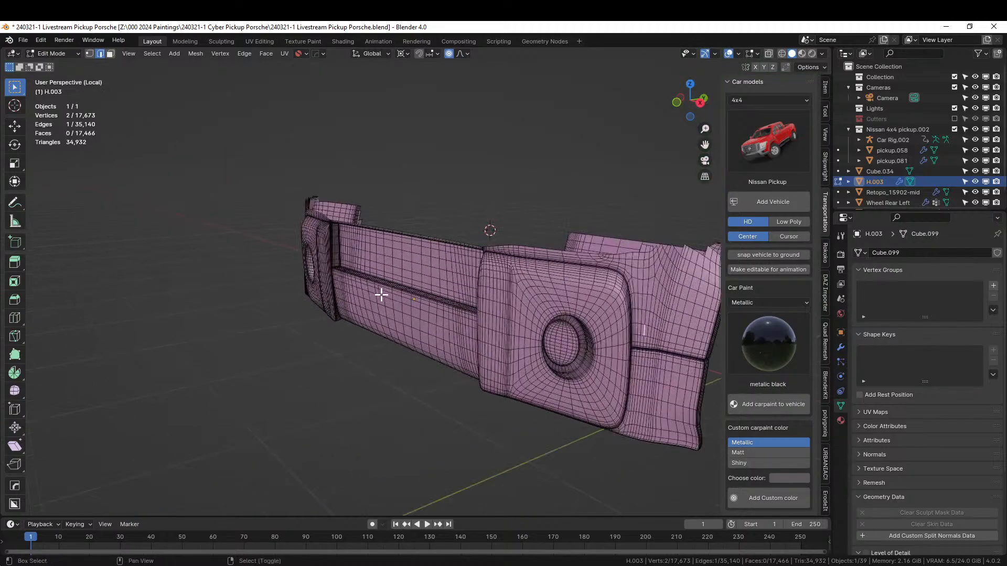
middle_click_drag(400, 357, 389, 281, "shift")
right_click(393, 267, "alt")
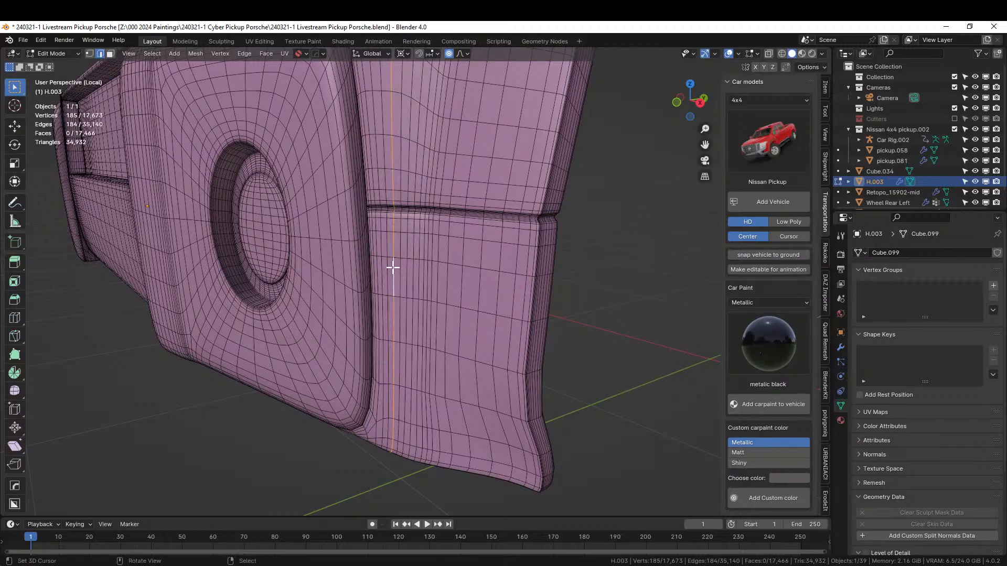
key("KP_Divide")
middle_click_drag(397, 271, 402, 294)
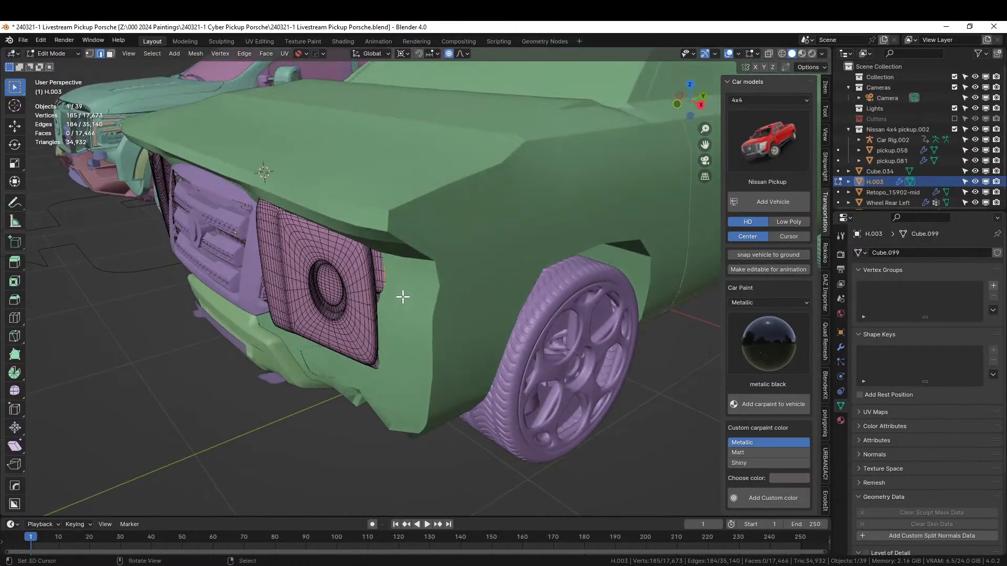
key("g")
key("y")
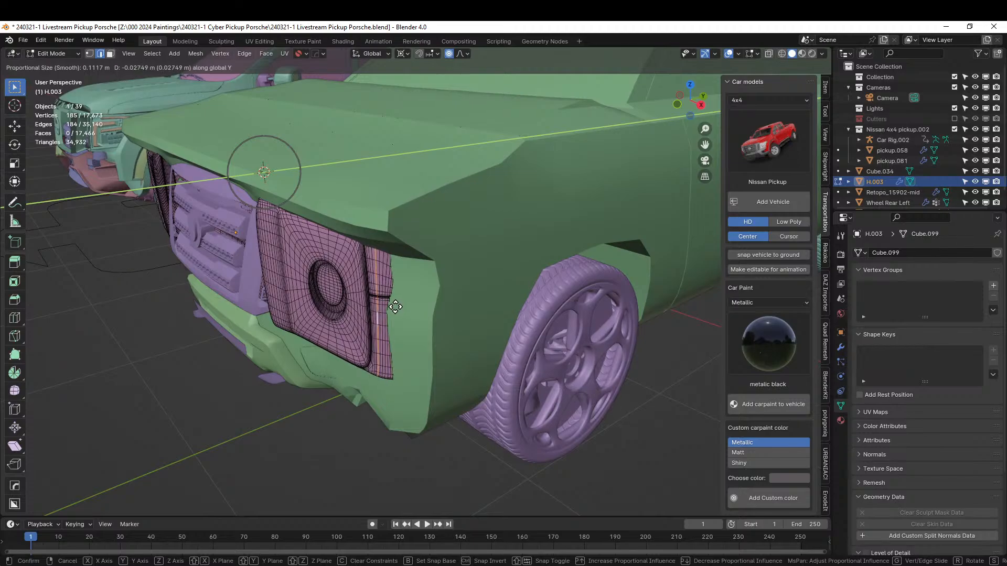
left_click(395, 309)
middle_click_drag(413, 307, 487, 287)
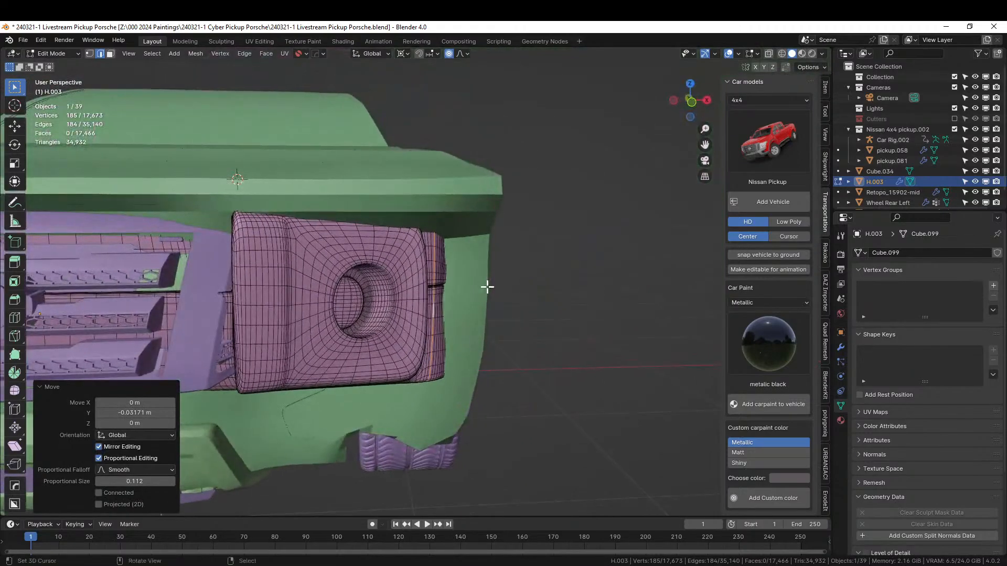
Try moving the headlight unit's selected side edge loop about 0.07 m along X with proportional editing, and undo the move.
scroll(487, 287, "down", 3)
key("g")
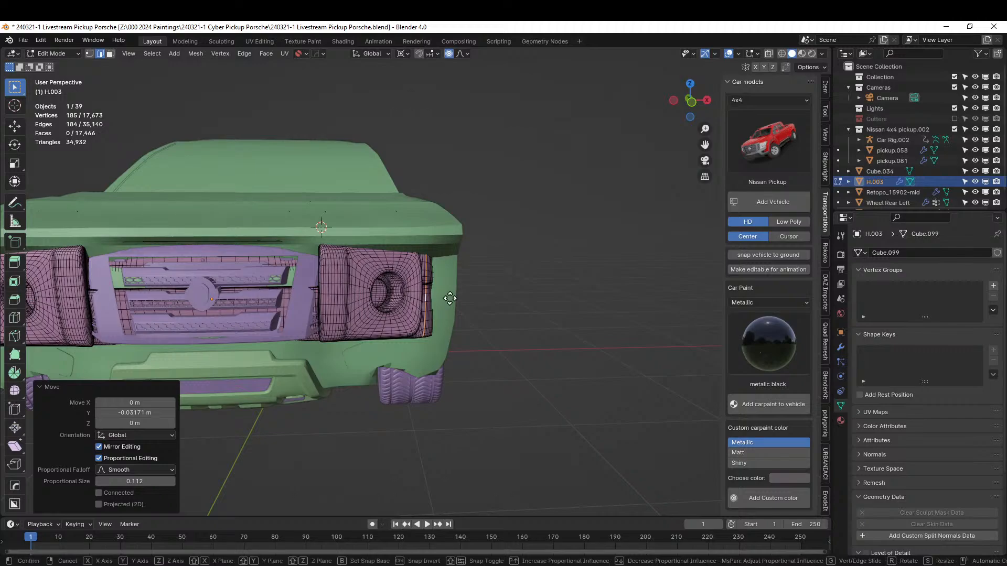
key("x")
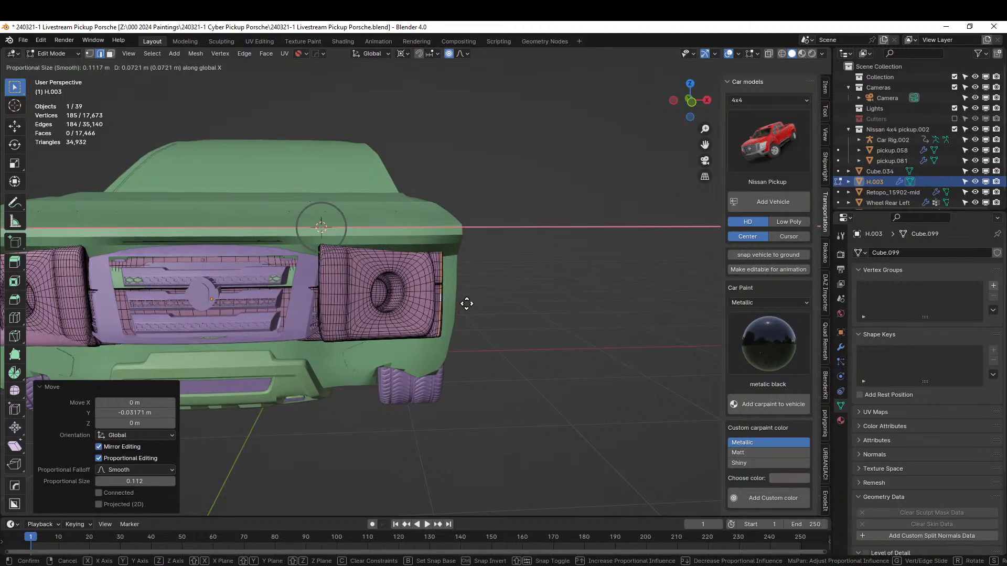
left_click(467, 303)
middle_click_drag(465, 301, 441, 315)
key("ctrl+z")
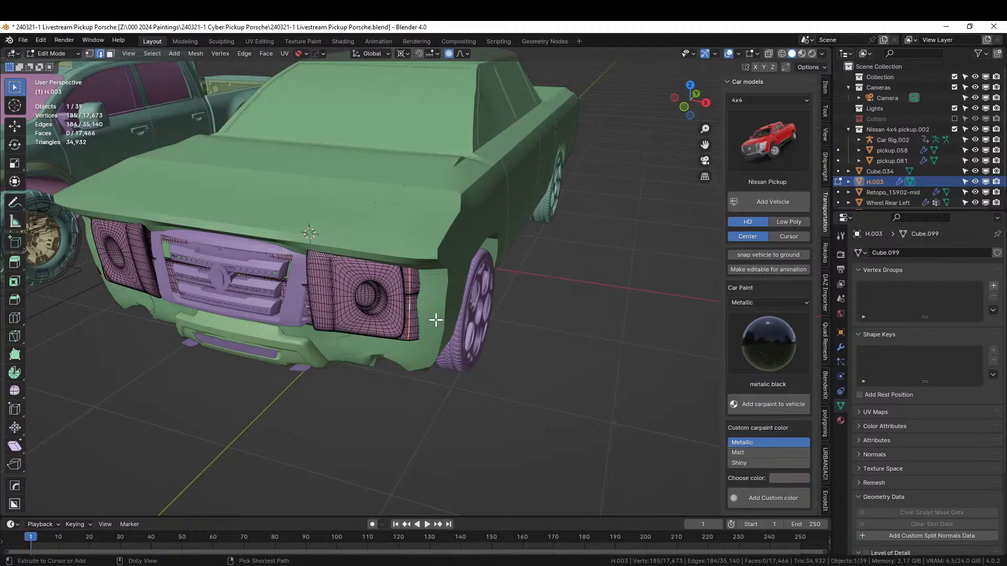
key("ctrl+z")
Finish editing the headlight unit's mesh and save the file.
middle_click_drag(492, 348, 571, 328)
key("Tab")
scroll(479, 321, "down", 3)
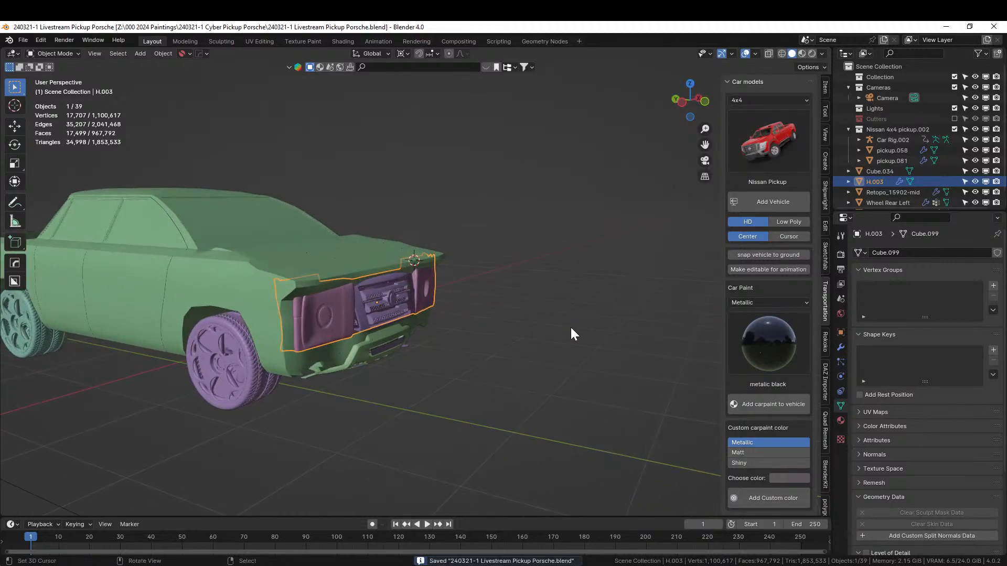
Compare the Nissan pickup's front with the custom pickup's nose, examining the bumper area below the headlights from several angles.
middle_click_drag(378, 319, 243, 373)
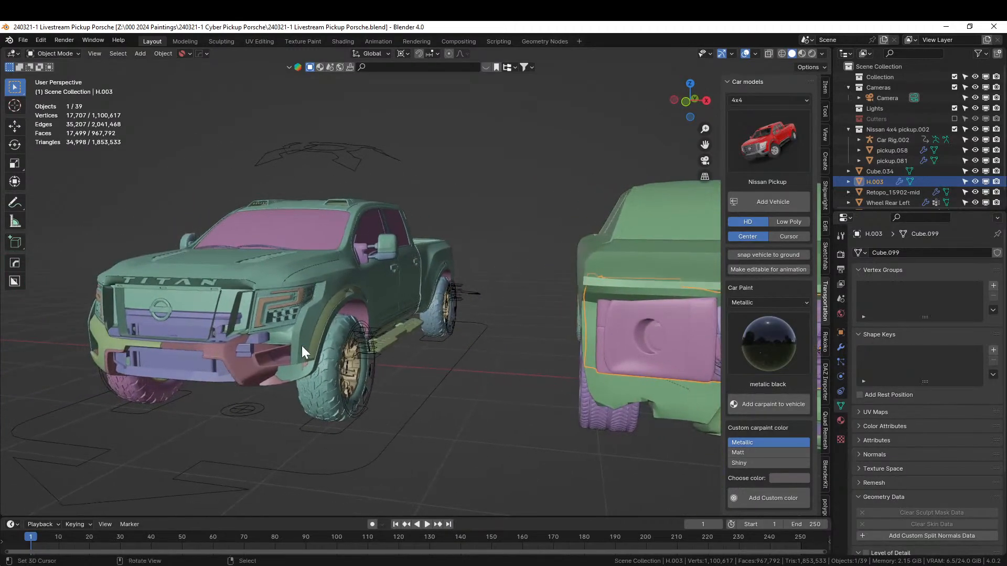
middle_click_drag(302, 351, 775, 318)
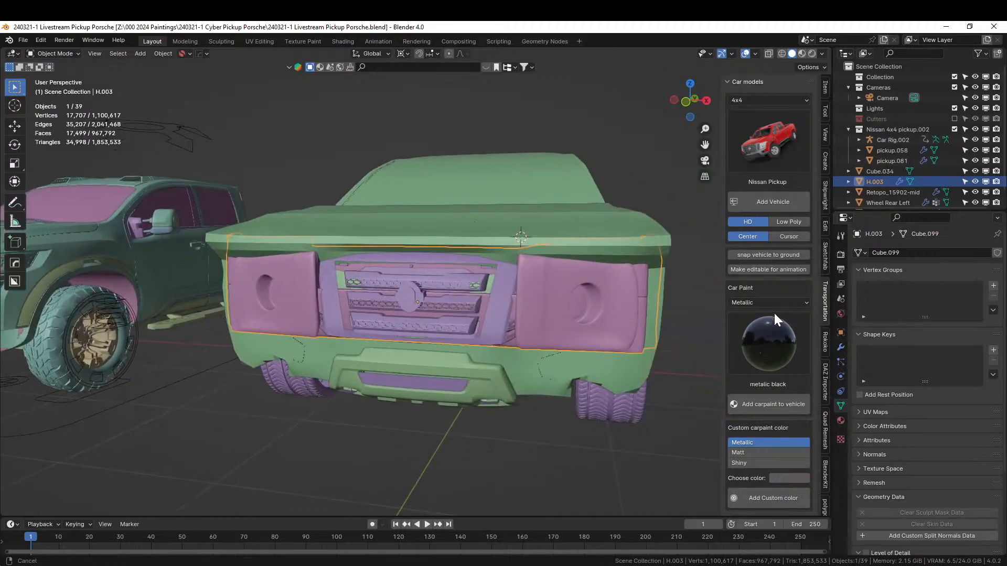
scroll(770, 304, "down", 1)
scroll(385, 334, "down", 1)
middle_click_drag(322, 330, 476, 349)
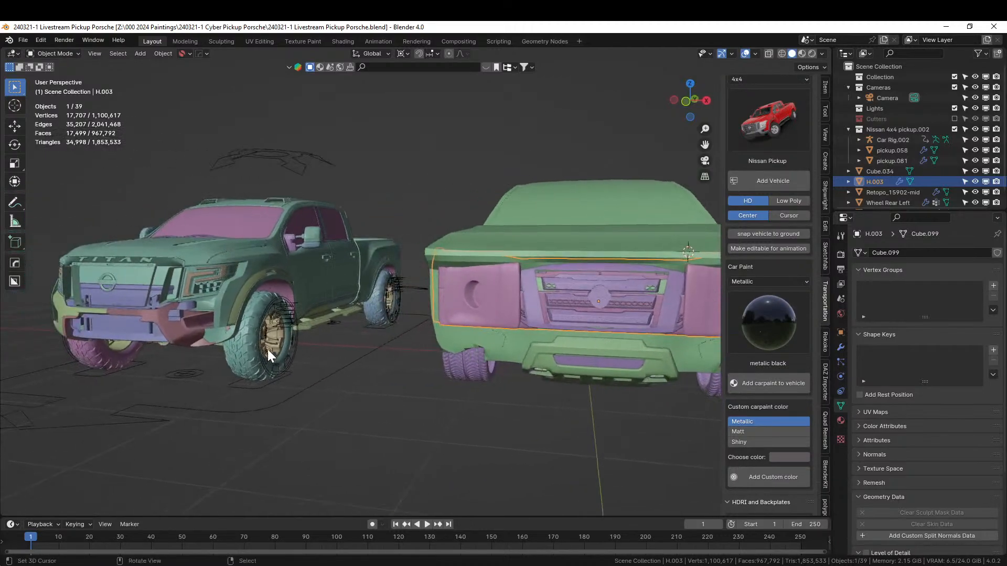
middle_click_drag(268, 349, 229, 356)
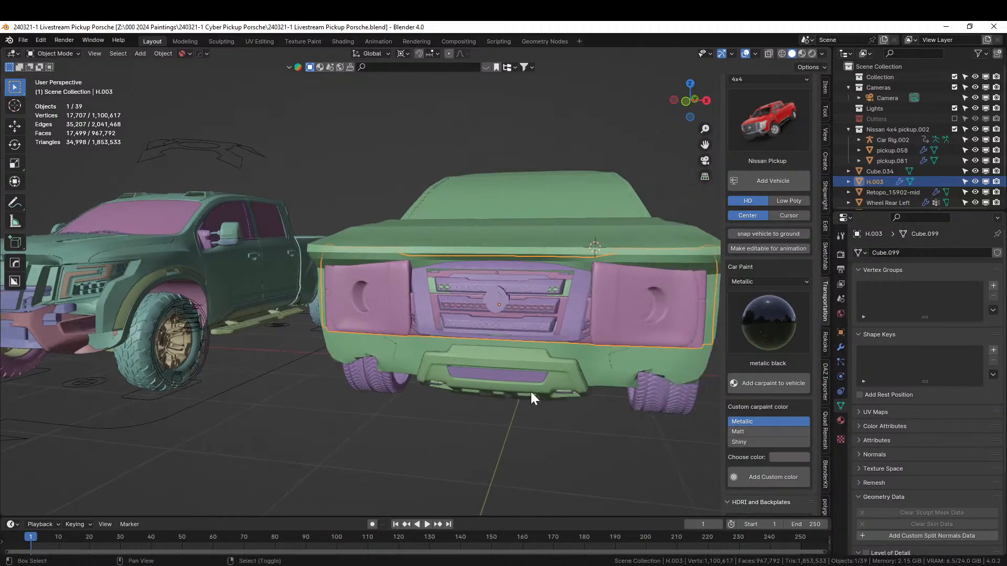
middle_click_drag(531, 392, 409, 286)
scroll(536, 304, "up", 2)
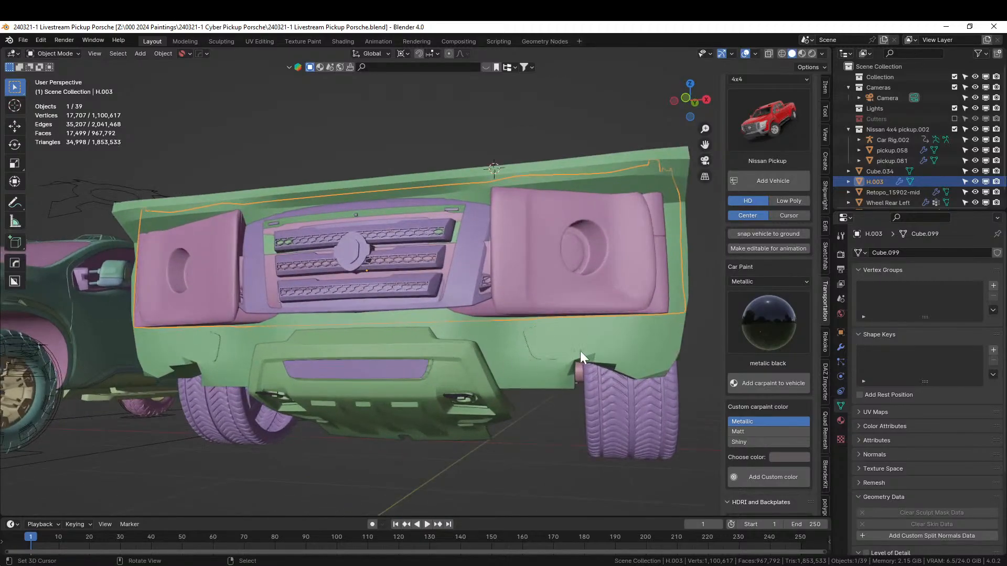
middle_click_drag(580, 351, 368, 313)
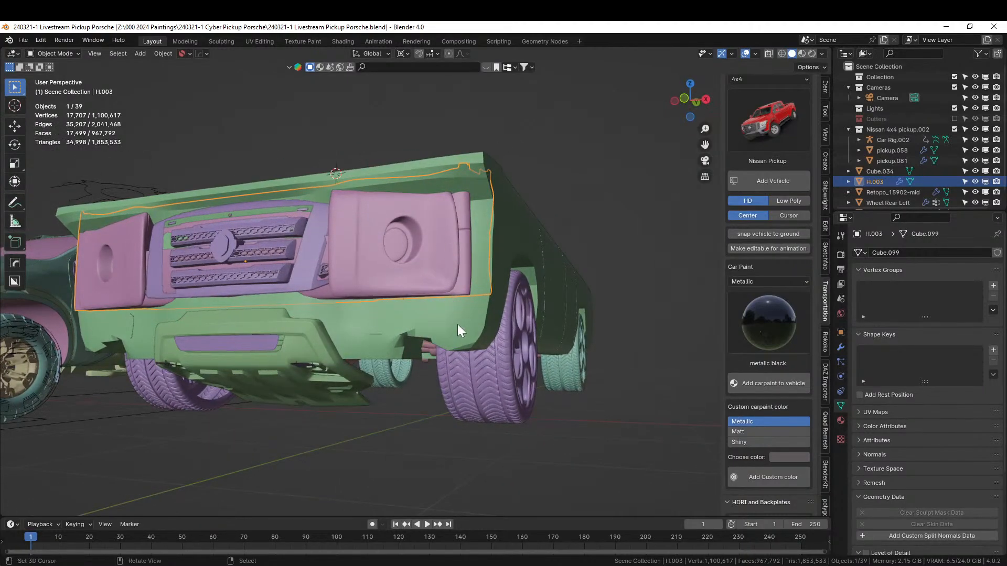
middle_click_drag(461, 328, 432, 343)
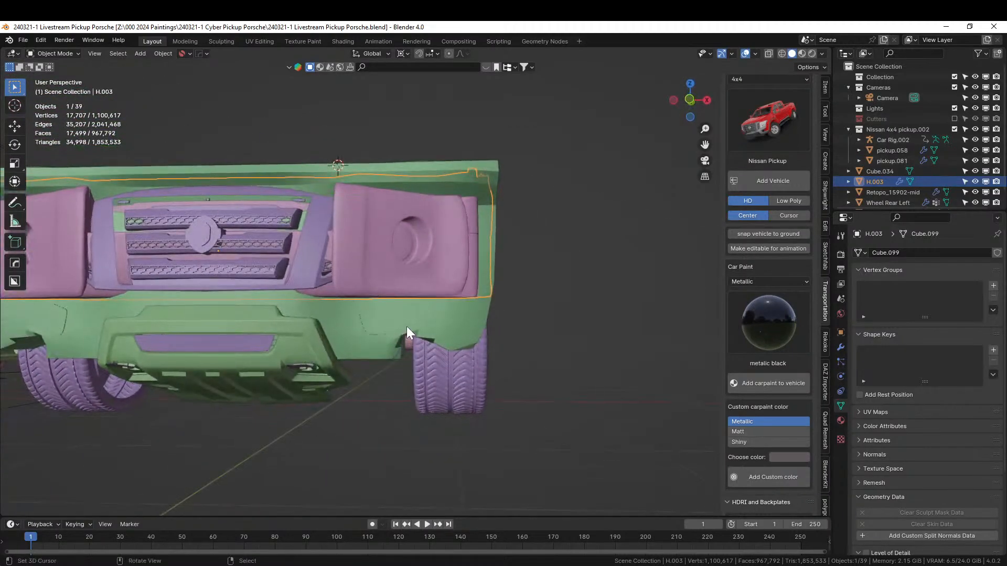
Add a mesh cylinder at the 3D cursor below the headlight, rotated 90° about X and scaled to about 0.123.
key("shift+a")
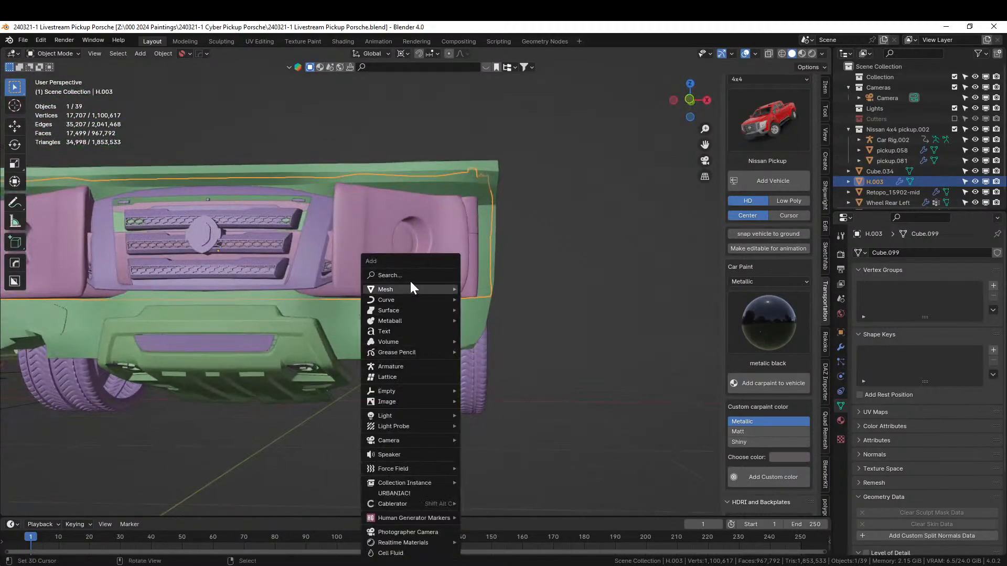
mouse_move(414, 290)
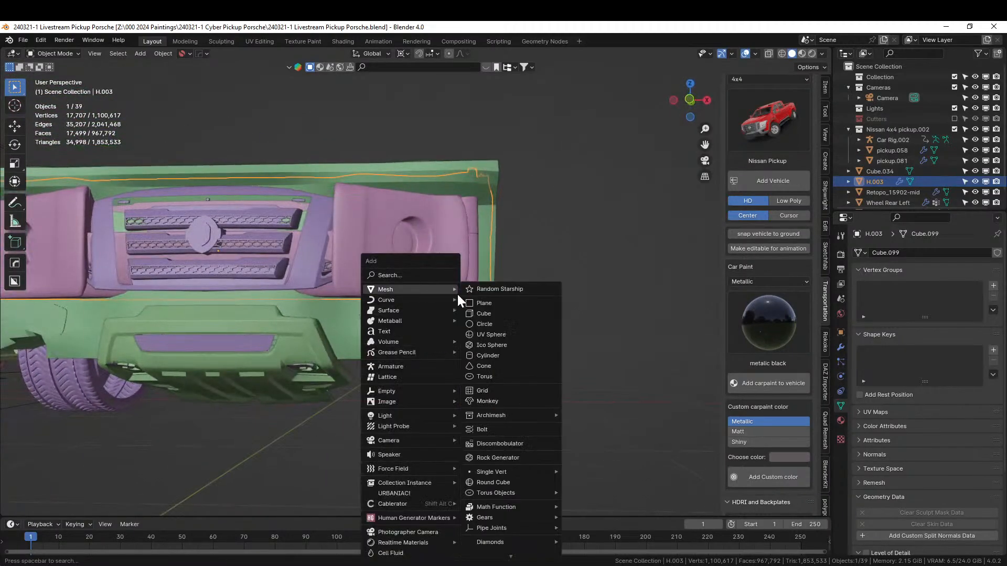
left_click(506, 355)
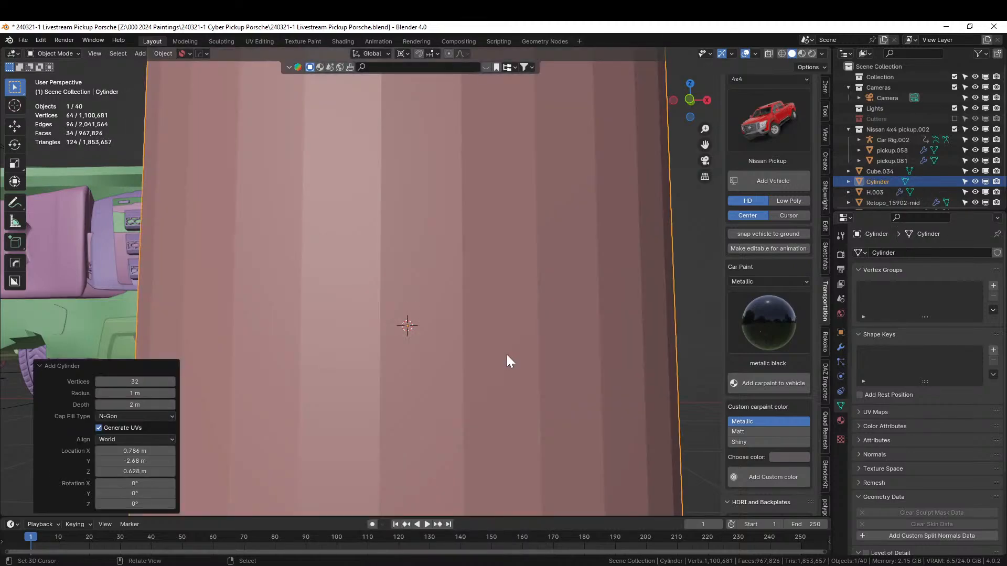
type("rx90")
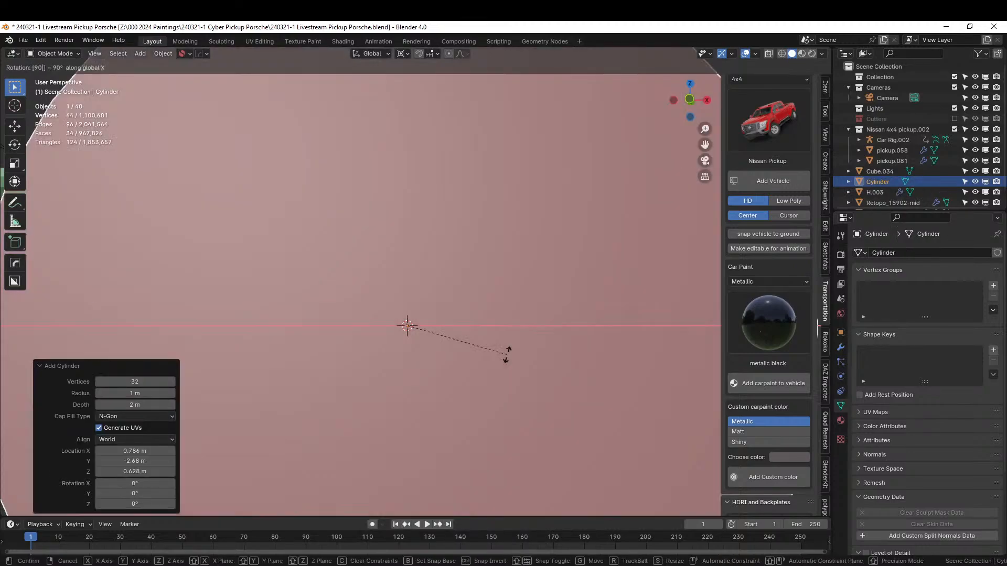
key("Return")
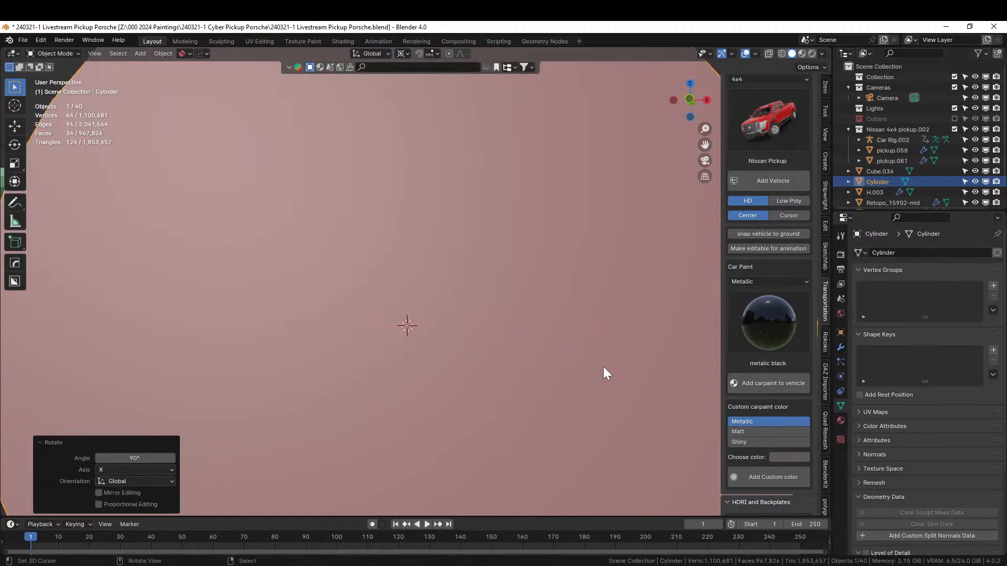
key("s")
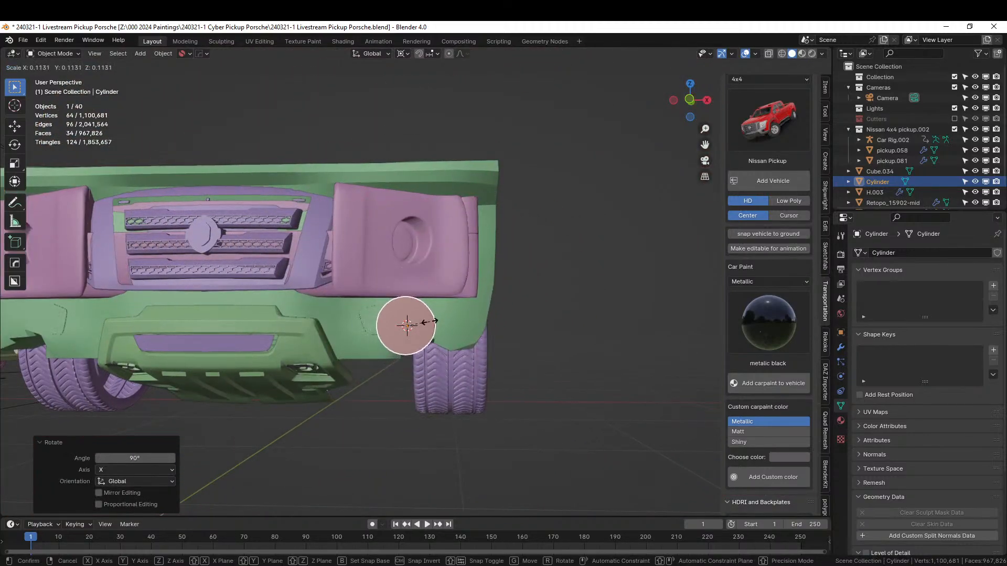
left_click(431, 322)
Move the cylinder about -0.054 m along Z and about 0.103 m along Y into the front body.
middle_click_drag(431, 323, 308, 289)
key("g")
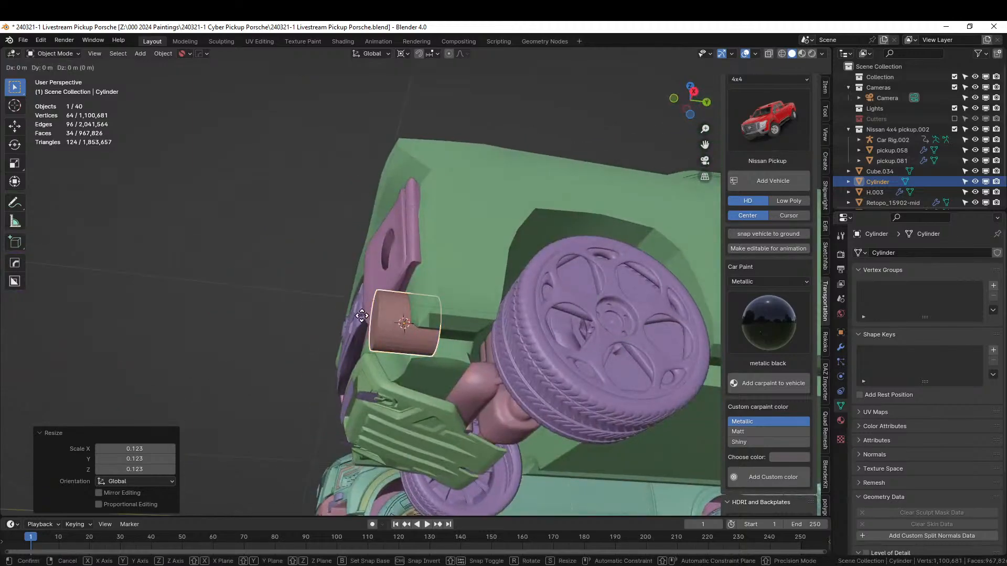
key("z")
left_click(397, 343)
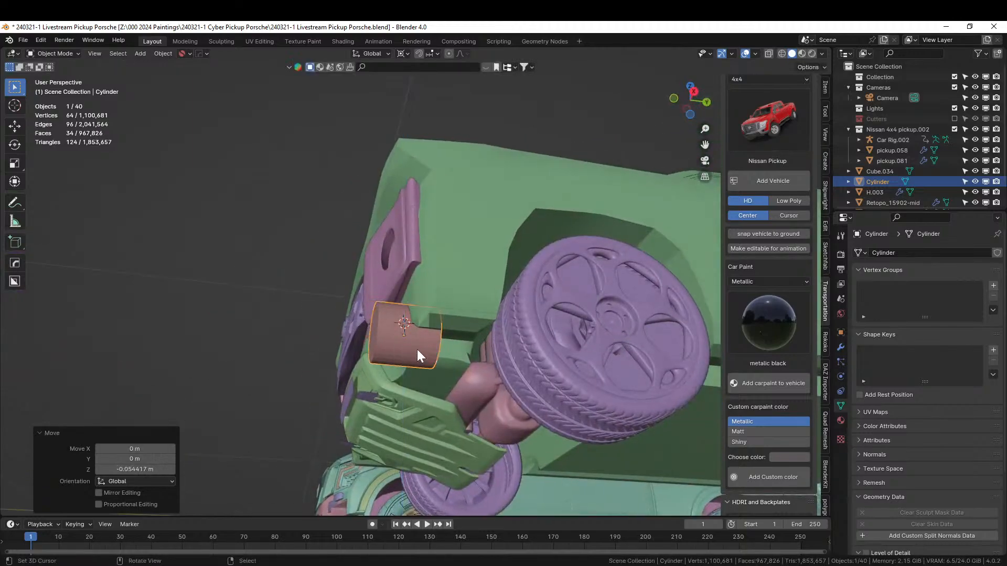
key("g")
key("y")
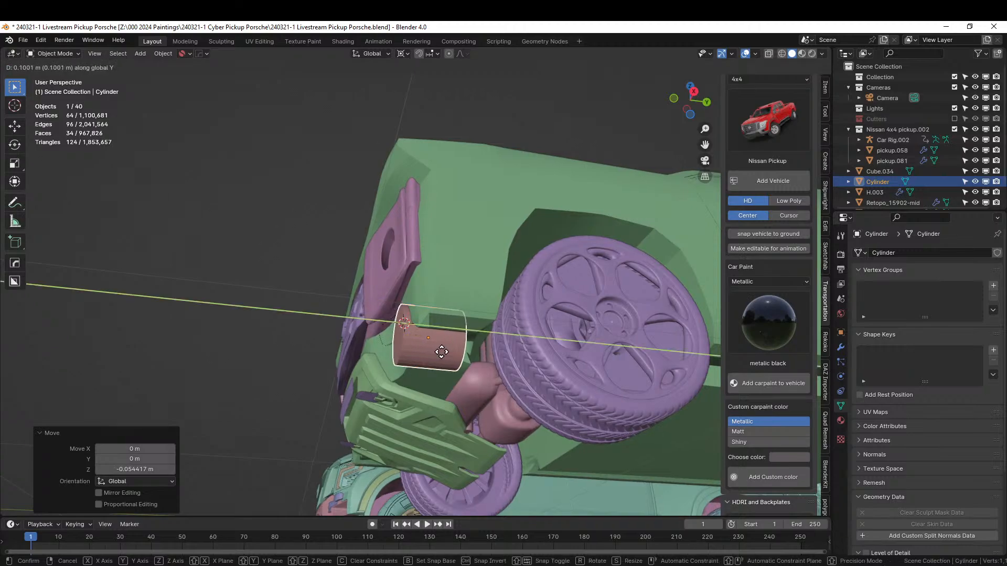
left_click(442, 352)
Open the cylinder's mesh for editing.
middle_click_drag(442, 353, 582, 411)
scroll(562, 355, "up", 5)
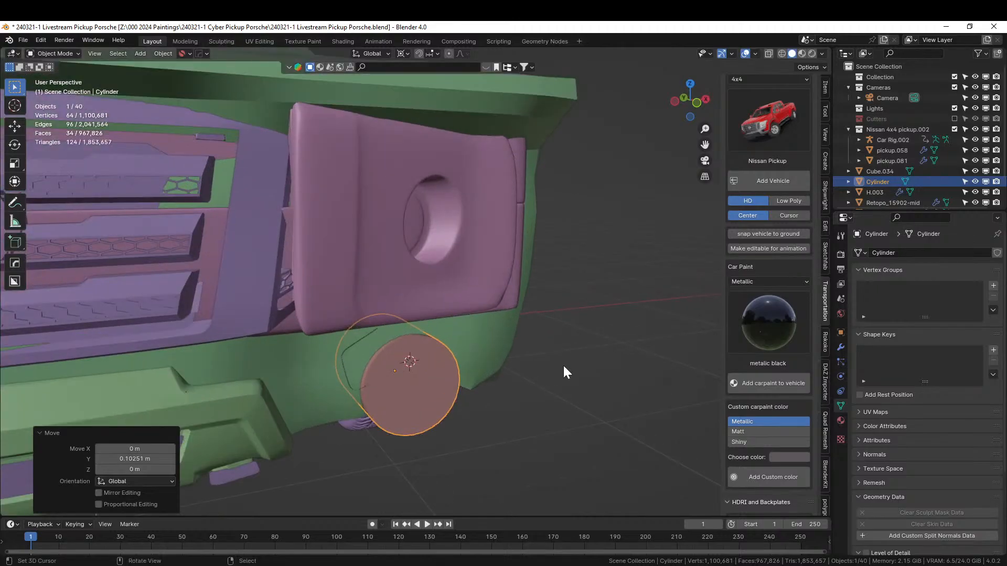
scroll(564, 368, "down", 3)
middle_click_drag(524, 367, 387, 423)
scroll(485, 355, "up", 3)
key("Tab")
Try to extrude three side faces of the cylinder along X toward the lower bumper piece.
left_click(381, 434)
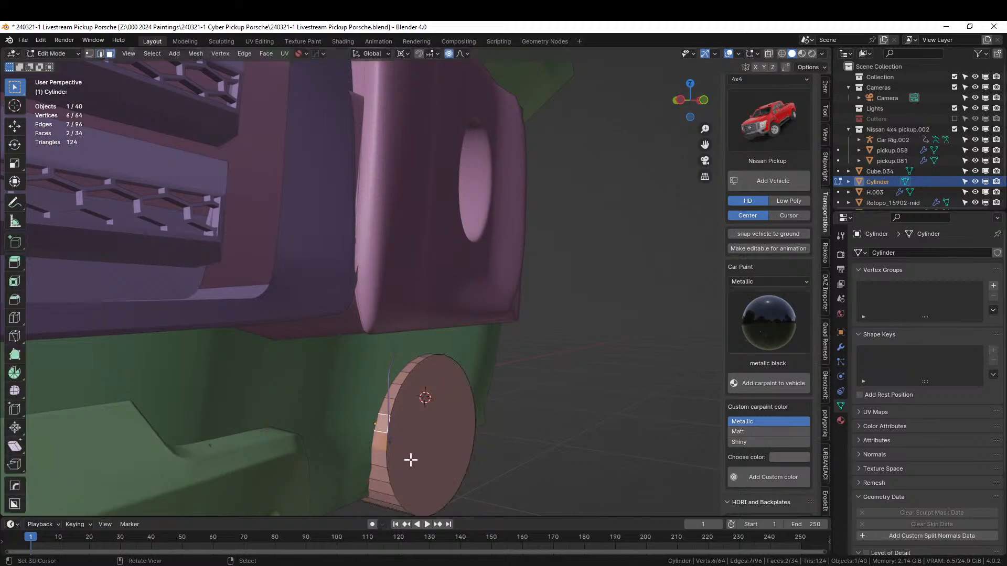
middle_click_drag(410, 460, 359, 453)
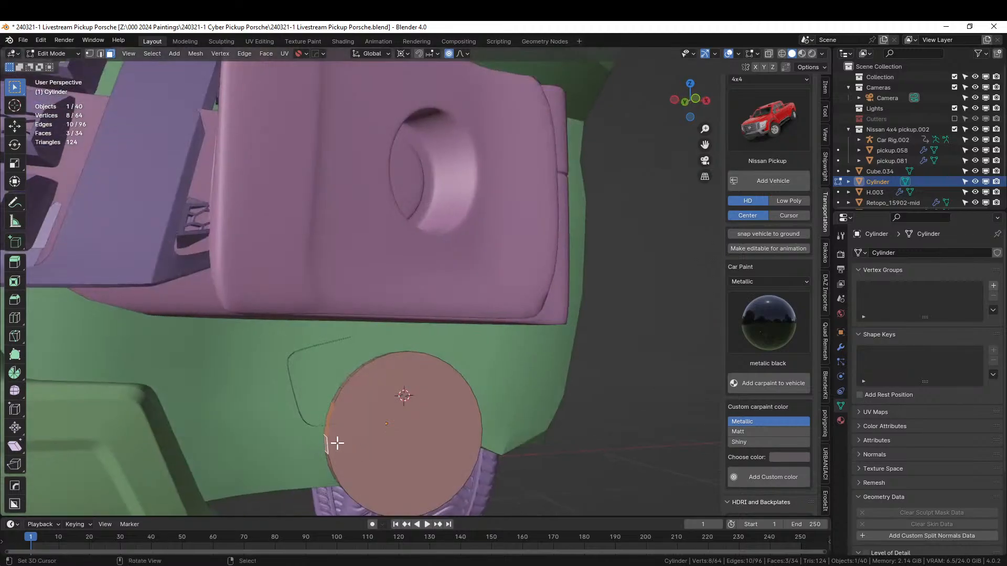
key("e")
right_click(343, 443)
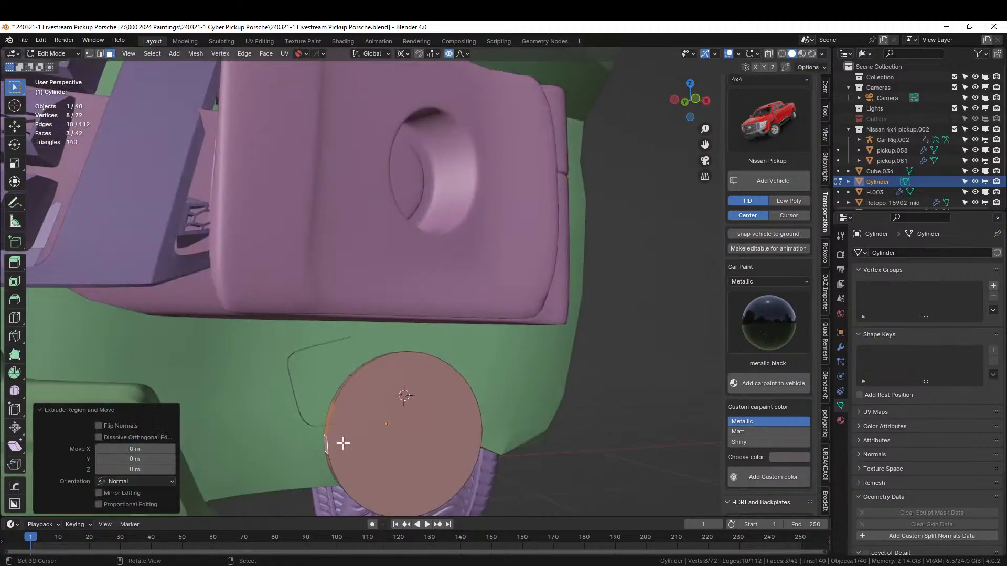
key("g")
key("x")
right_click(305, 446)
key("e")
key("x")
right_click(304, 446)
key("g")
key("x")
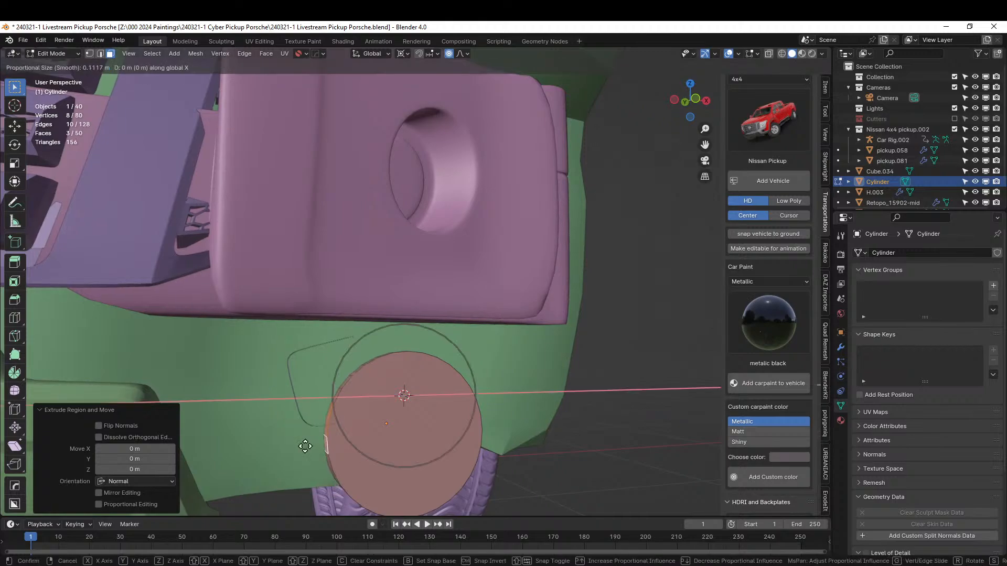
right_click(282, 448)
Turn off proportional editing and merge all of the cylinder's vertices by distance at 0.0001 m.
key("o")
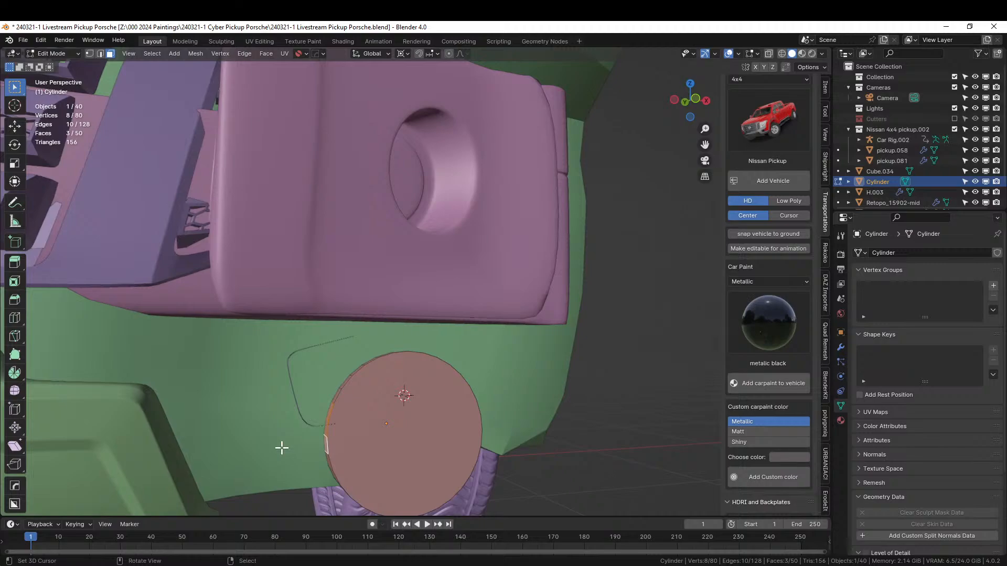
key("a")
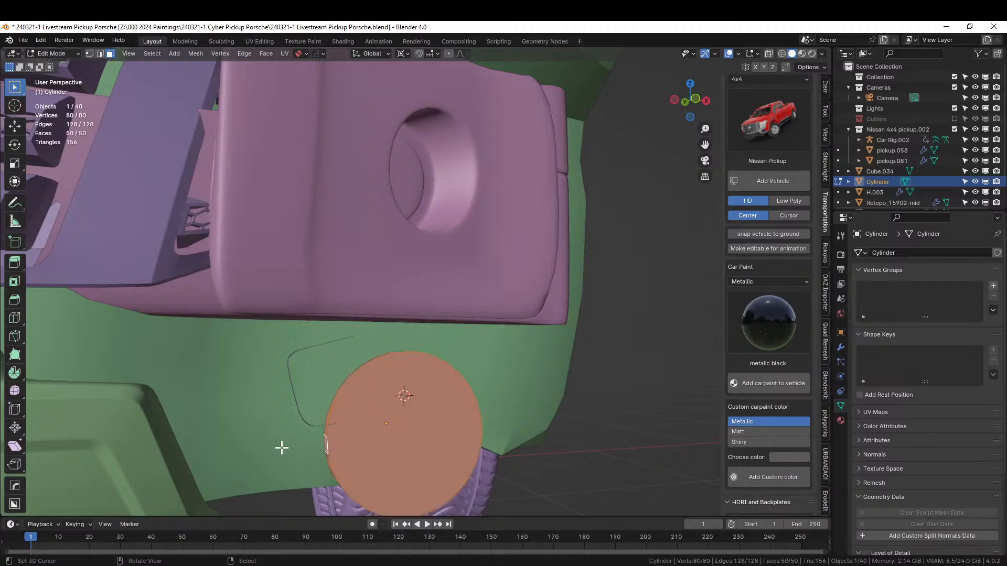
key("m")
left_click(281, 448)
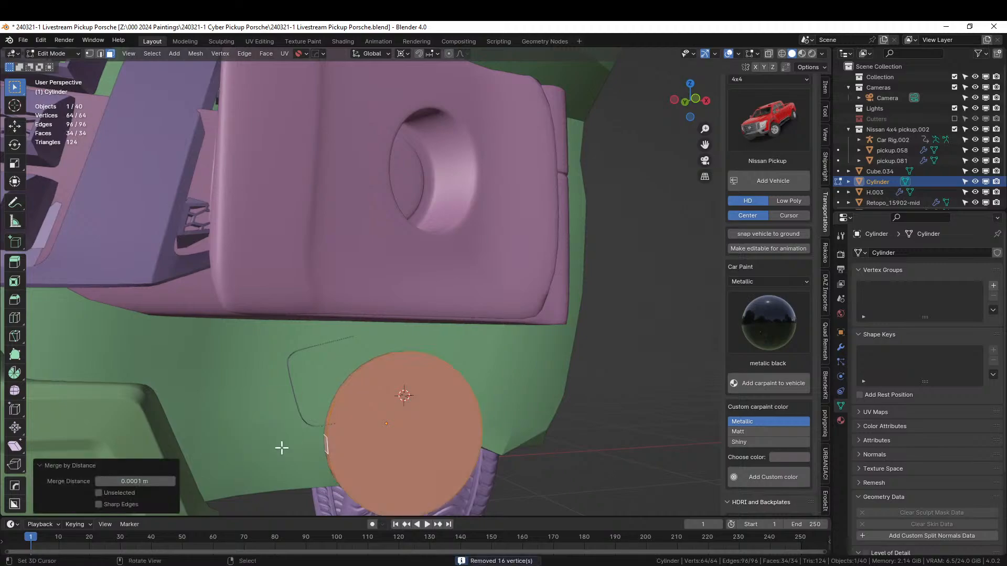
Extrude the cylinder's three side faces facing the lower bumper piece about -0.202 m along X.
middle_click_drag(325, 436, 353, 427)
left_click(355, 420)
left_click(361, 398, "shift")
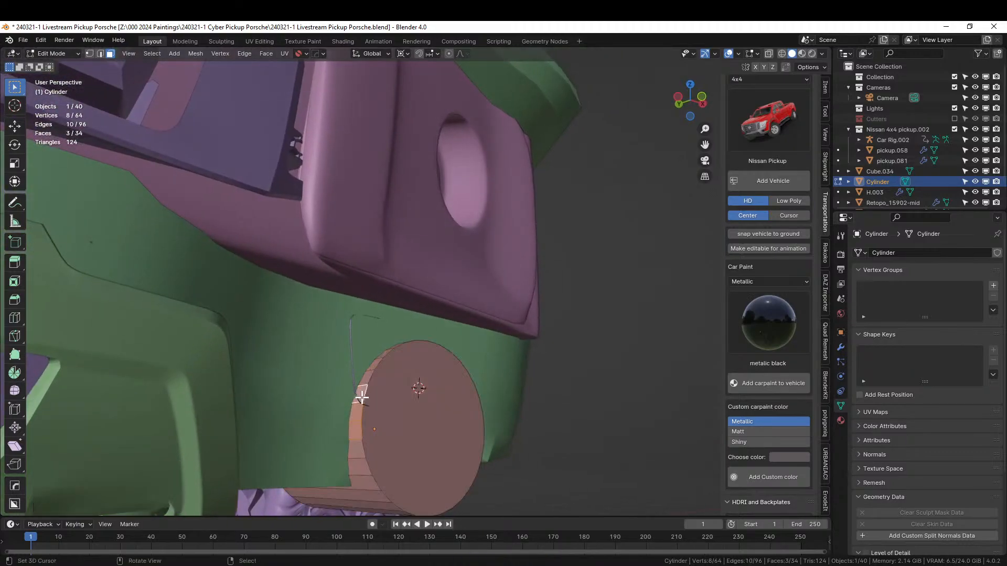
key("e")
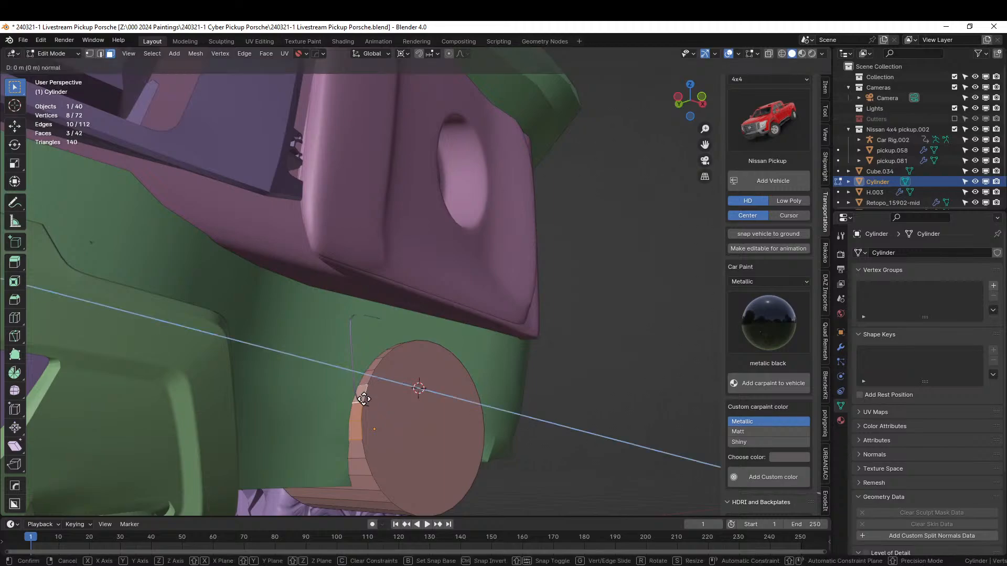
right_click(363, 398)
key("g")
key("x")
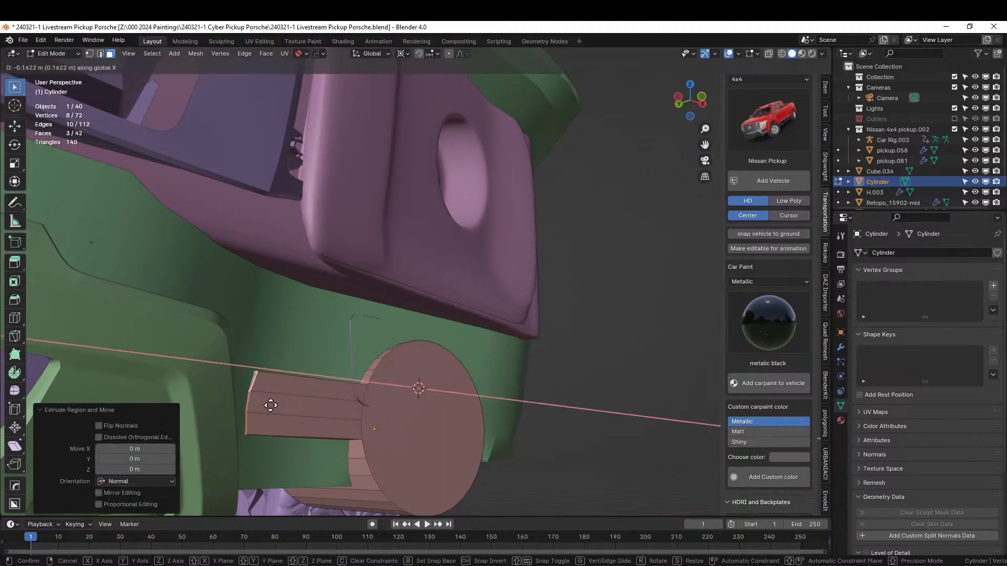
left_click(247, 409)
Move the extruded arm's end faces about -0.044 m along Y and about -0.046 m along X to meet the bumper piece.
middle_click_drag(247, 409, 228, 465)
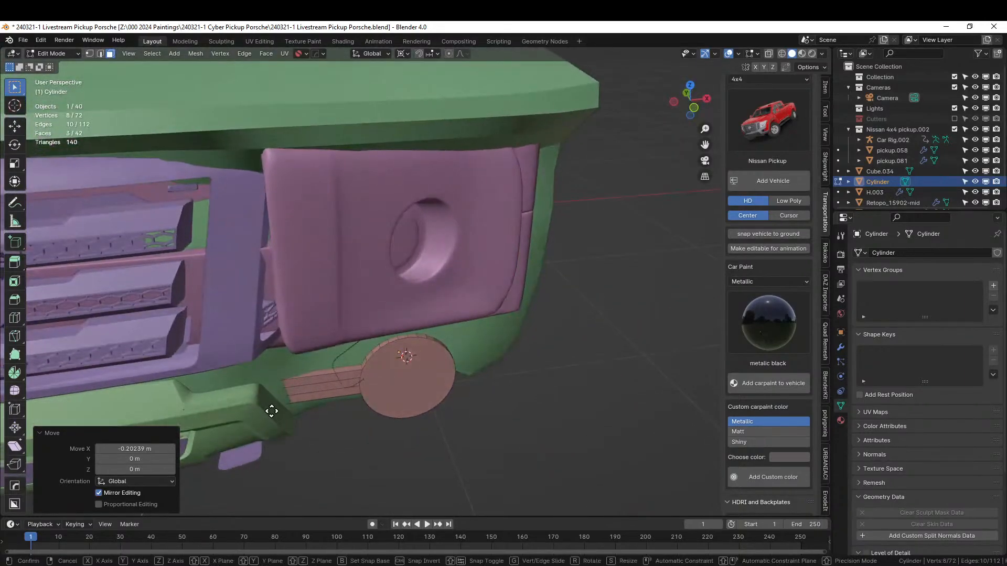
key("g")
key("y")
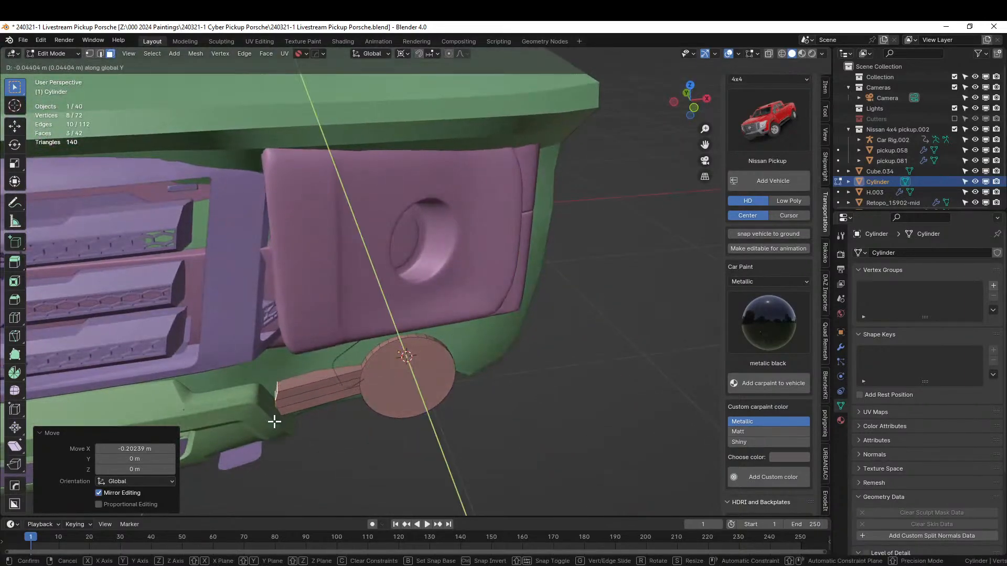
left_click(274, 422)
key("g")
key("x")
left_click(256, 421)
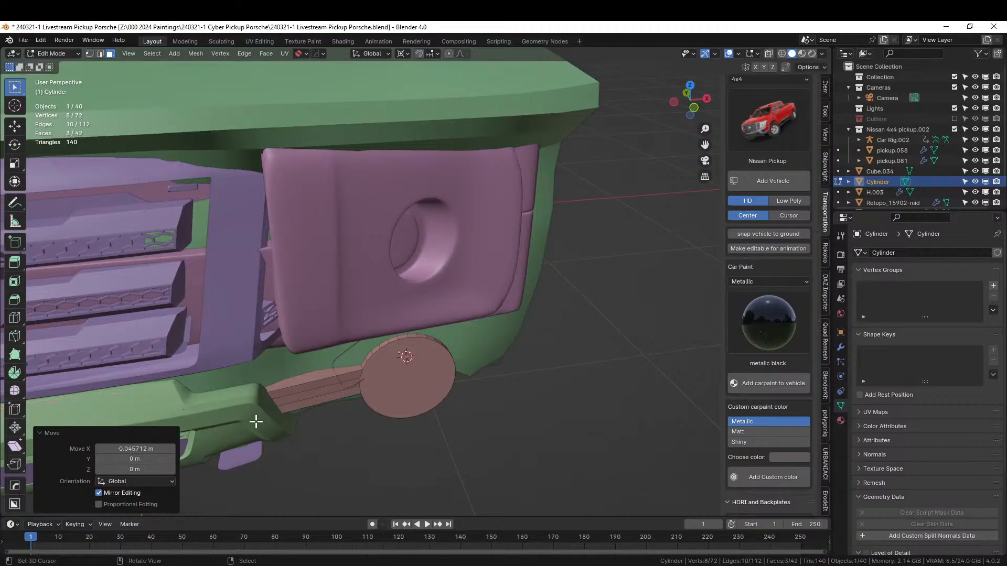
Extrude the five side faces on the cylinder's outer side about 0.209 m along X toward the body's outer edge.
middle_click_drag(256, 418, 230, 346)
scroll(279, 383, "up", 2)
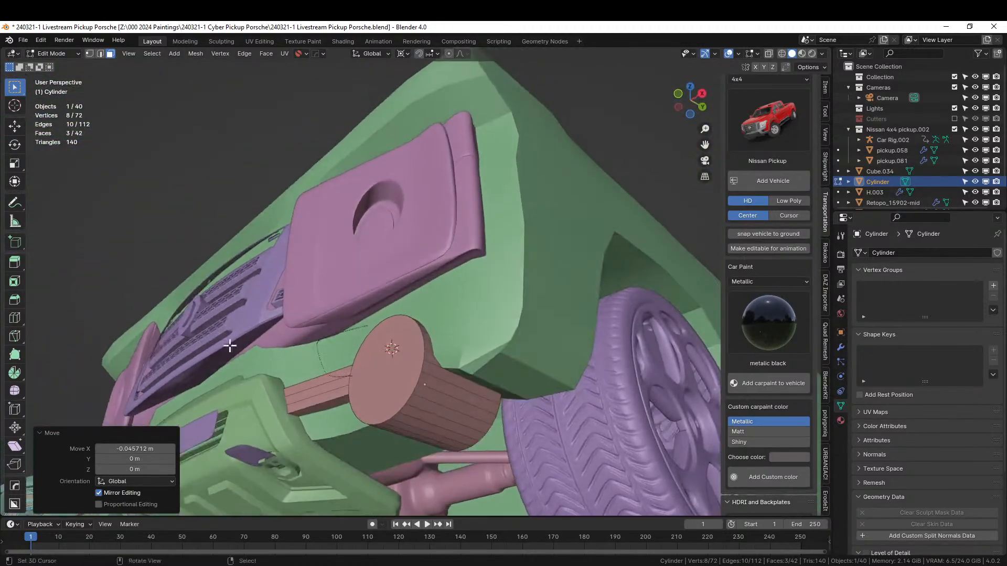
left_click(444, 383)
left_click(436, 372, "ctrl")
left_click(431, 358, "ctrl")
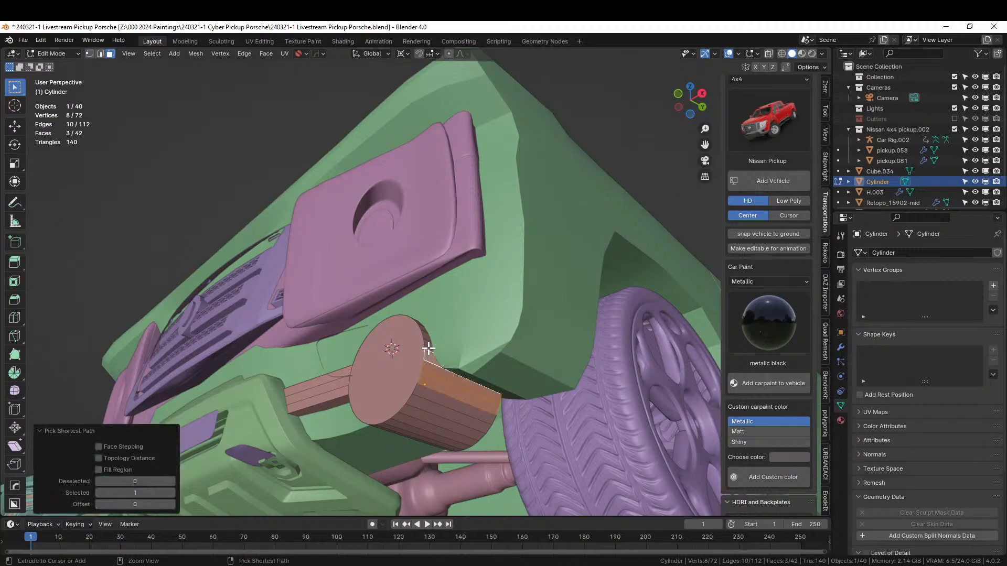
middle_click_drag(488, 401, 530, 427)
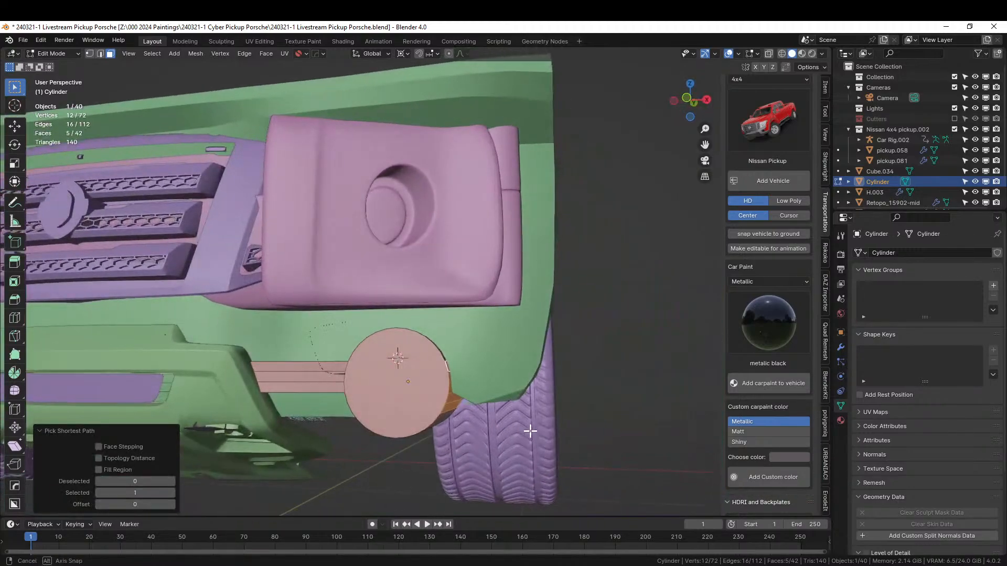
key("e")
key("Escape")
key("g")
key("x")
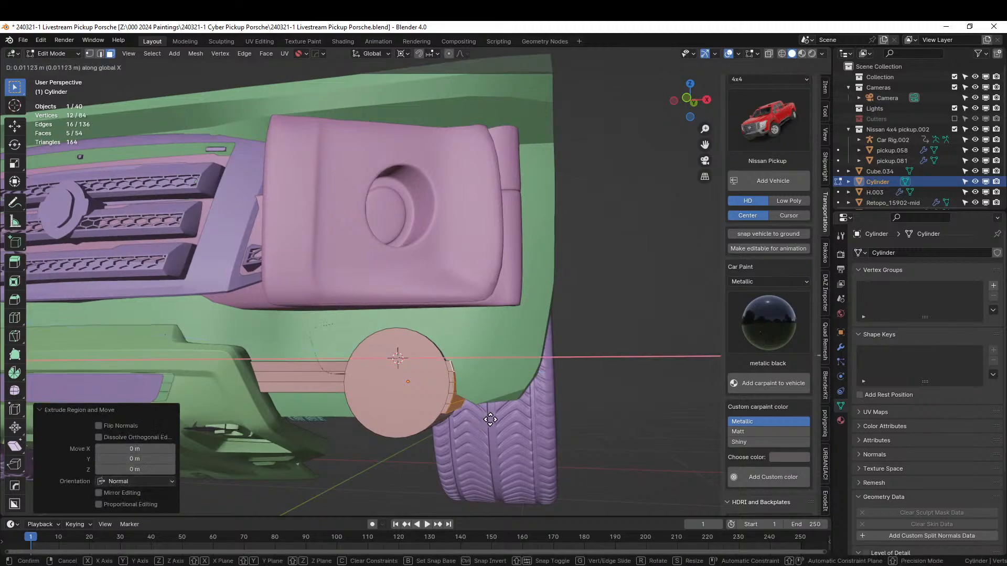
left_click(573, 416)
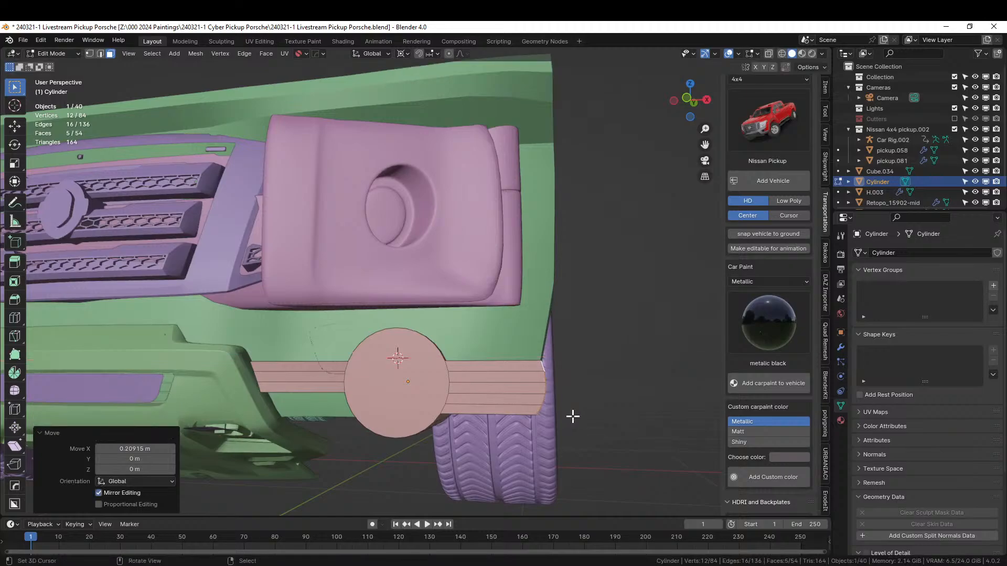
Move the selected end faces of the bumper piece about 0.04 m along Y, and return to Object Mode.
middle_click_drag(573, 416, 448, 468)
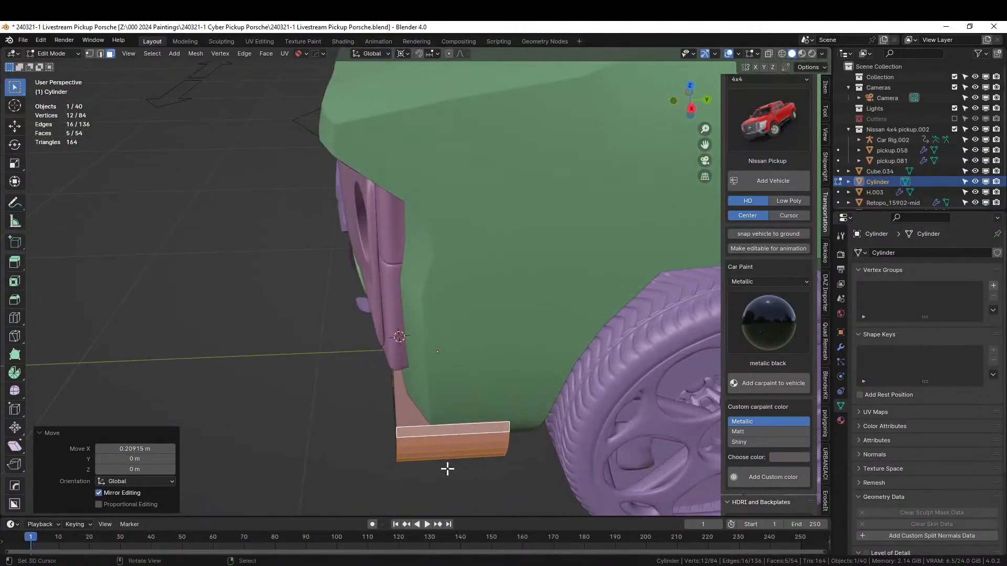
key("g")
key("y")
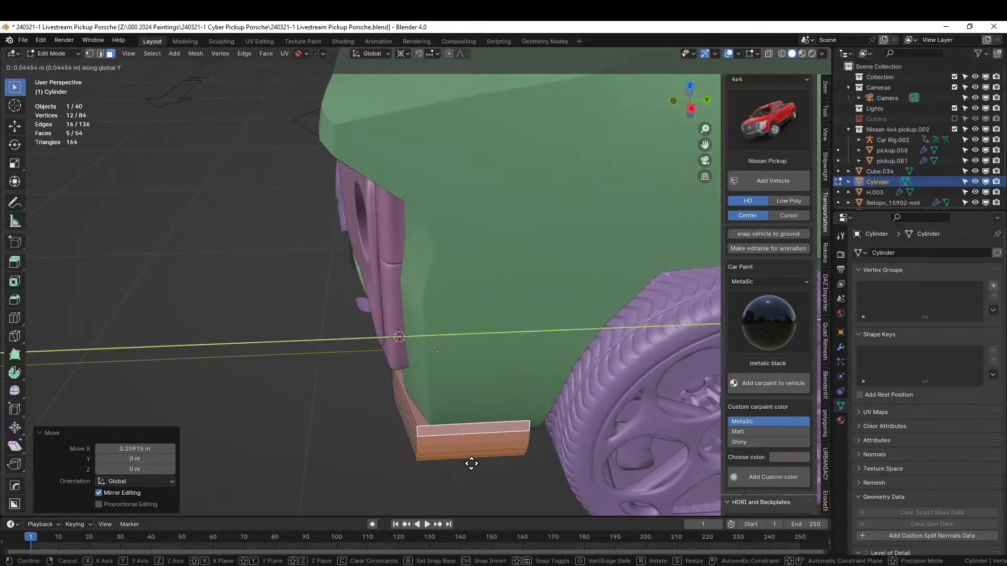
left_click(470, 462)
middle_click_drag(470, 462, 581, 425)
scroll(580, 425, "down", 5)
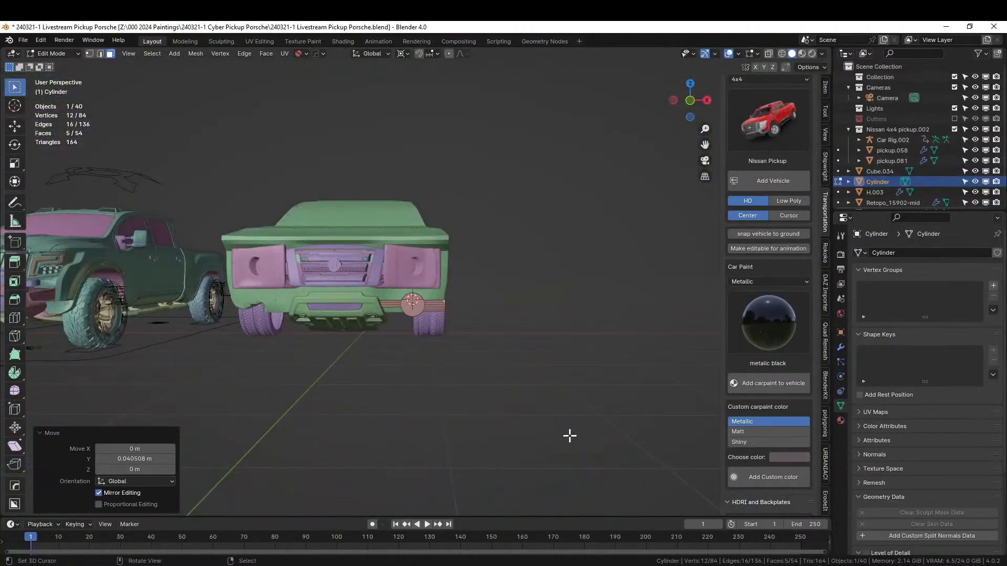
key("Tab")
middle_click_drag(522, 404, 346, 407)
scroll(458, 408, "up", 5)
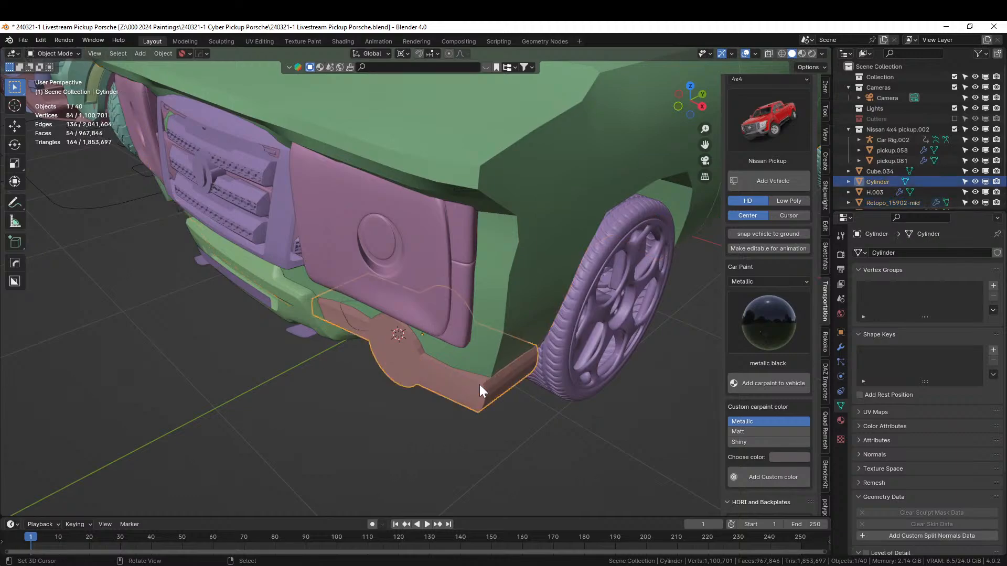
Extrude the selected end faces of the bumper piece outward by about 0.01 m.
key("Tab")
scroll(480, 385, "up", 1)
scroll(480, 385, "up", 1)
key("e")
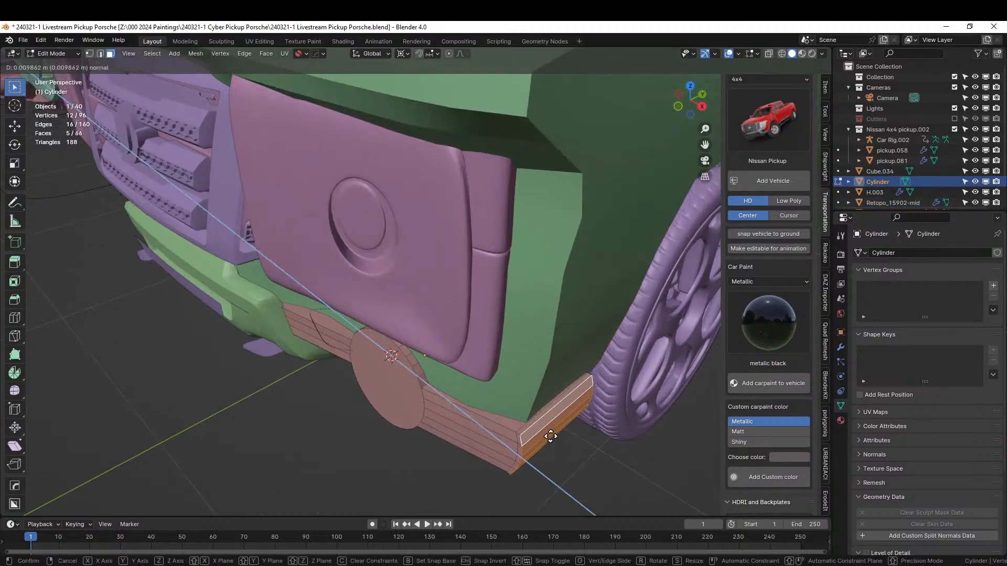
left_click(551, 437)
Extrude the narrow top face at the bumper's outer end upward about 0.15 m, and shift it outward along X.
right_click(538, 418)
key("e")
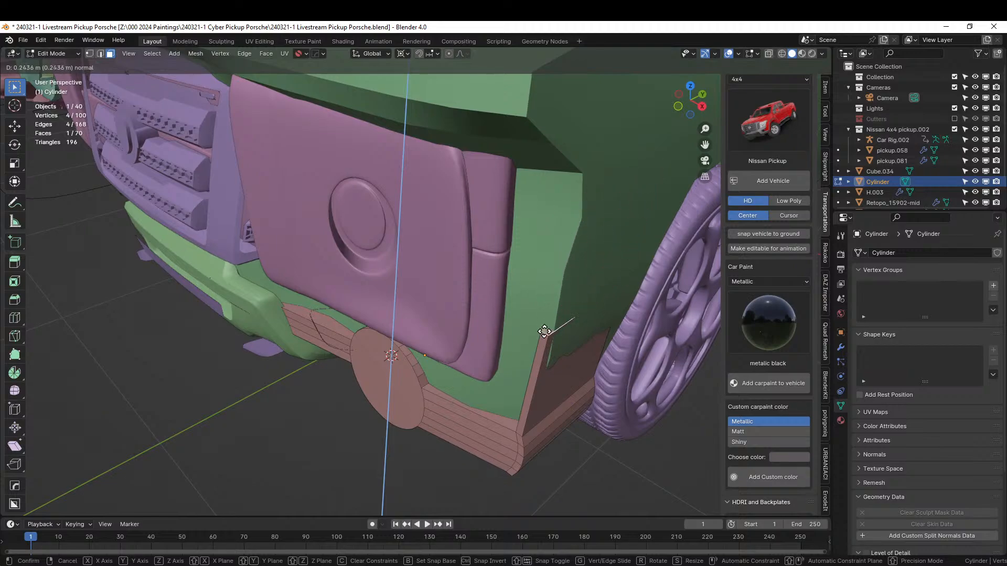
left_click(545, 364)
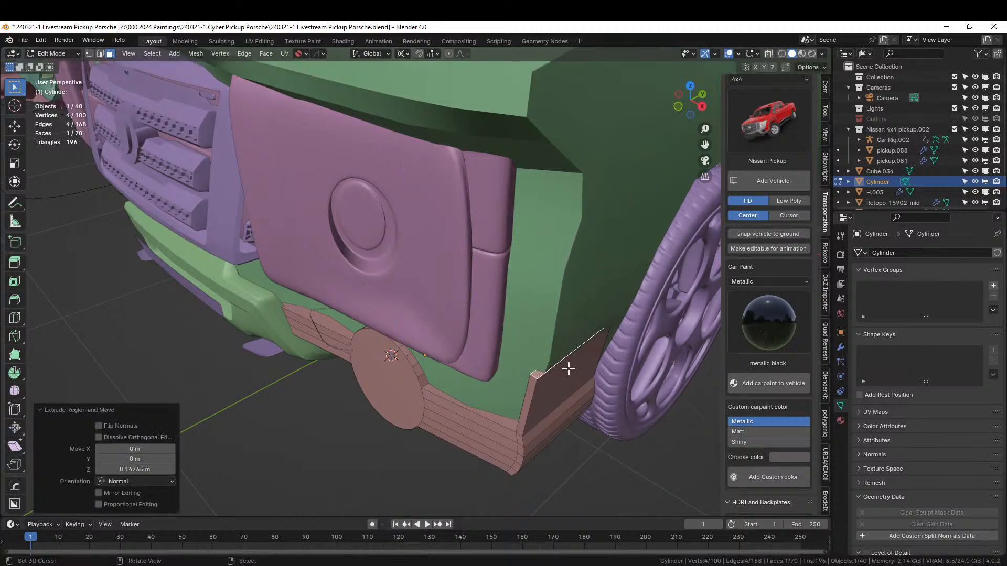
key("g")
key("x")
left_click(572, 371)
Extrude the raised top face again and move the new face up about 0.30 m along Z.
key("e")
right_click(572, 370)
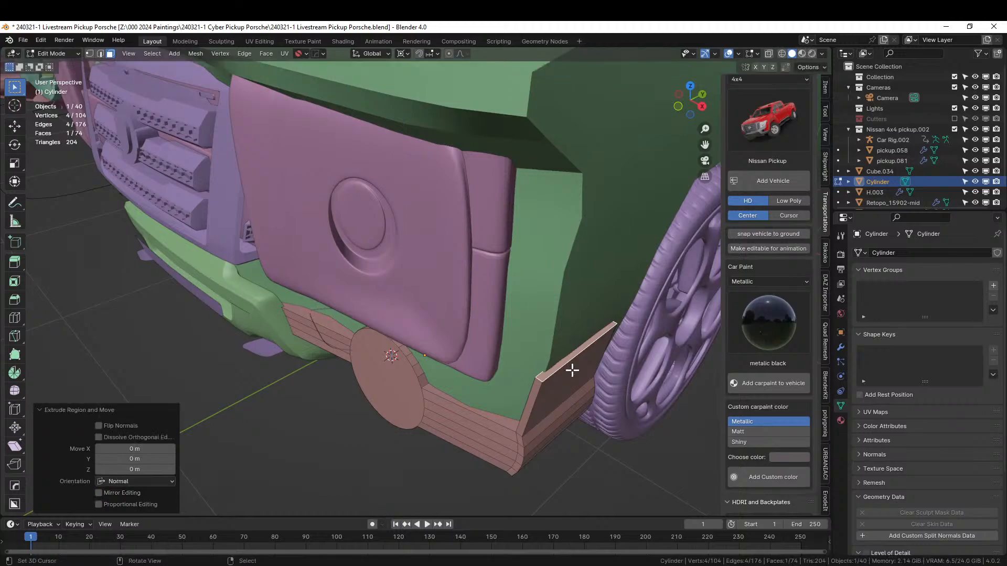
key("g")
key("z")
left_click(580, 245)
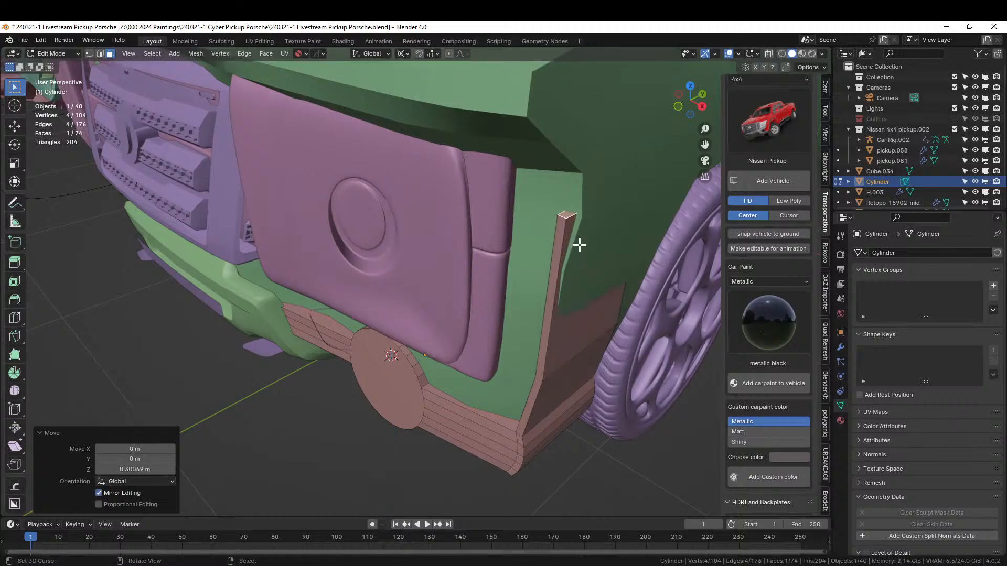
Try to extrude only the two outer side faces of the upright panel outward about 0.03 m.
middle_click_drag(582, 273, 525, 262)
scroll(600, 265, "down", 3)
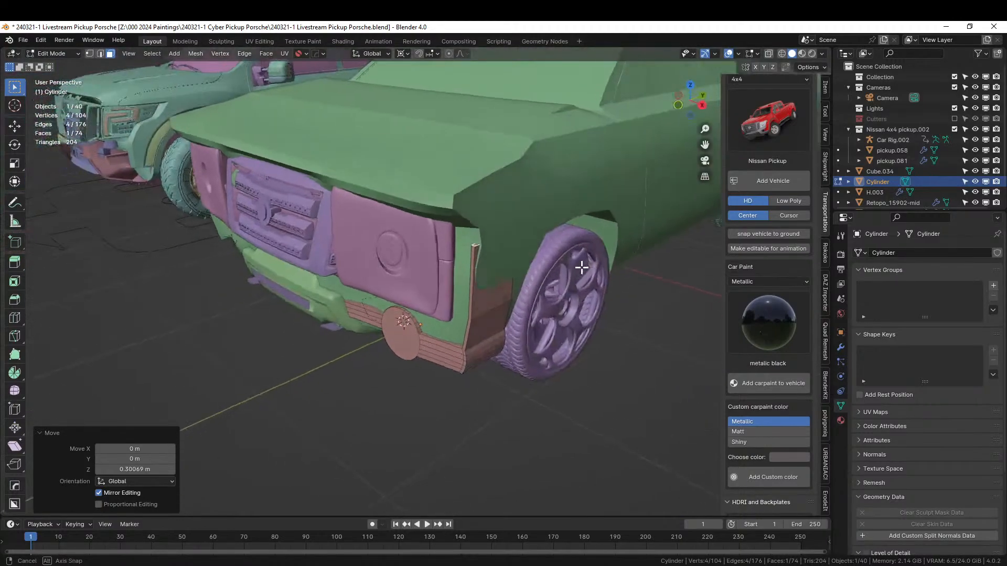
left_click(490, 322)
key("e")
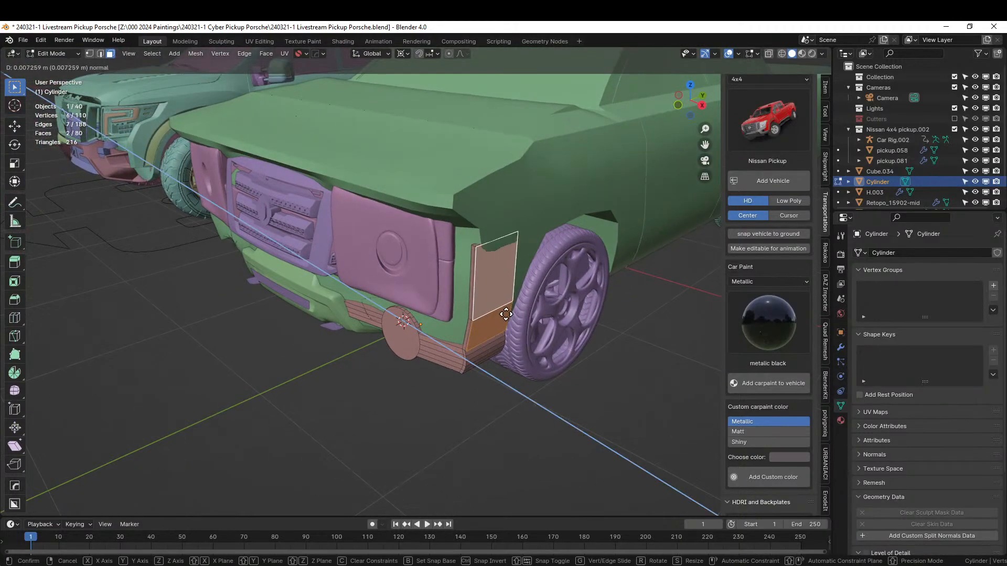
left_click(507, 317)
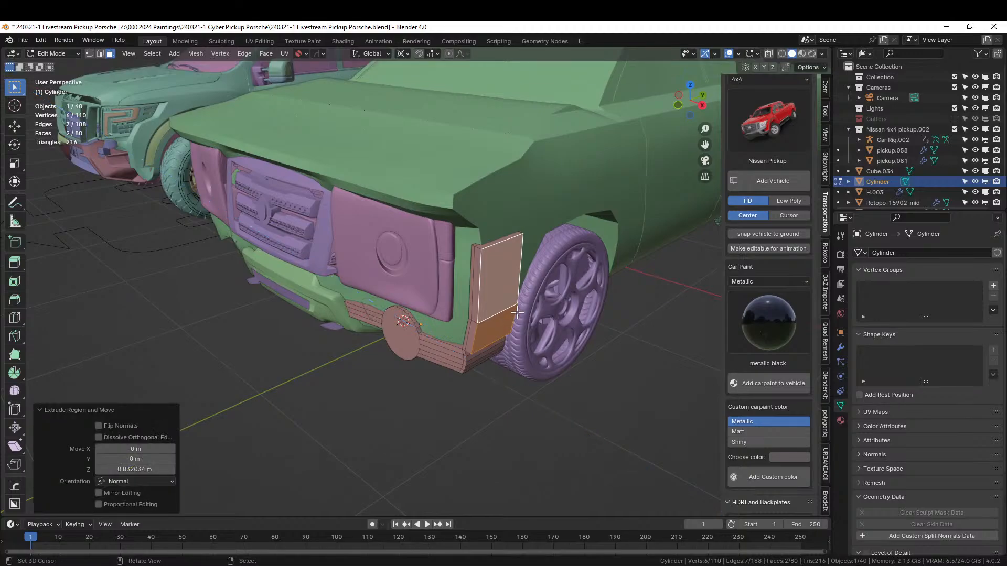
middle_click_drag(516, 312, 523, 247)
scroll(566, 284, "down", 4)
scroll(556, 283, "up", 4)
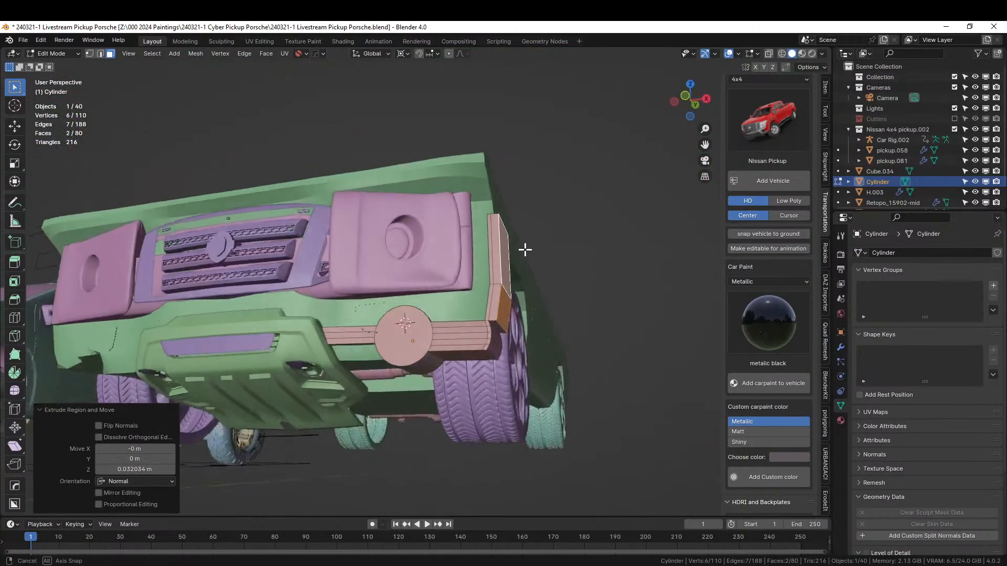
scroll(528, 303, "up", 4)
key("ctrl+z")
Add the narrow strip below to the two selected outer side faces, and extrude all three outward about 0.02 m.
middle_click_drag(568, 350, 589, 400)
left_click(590, 393, "shift")
key("e")
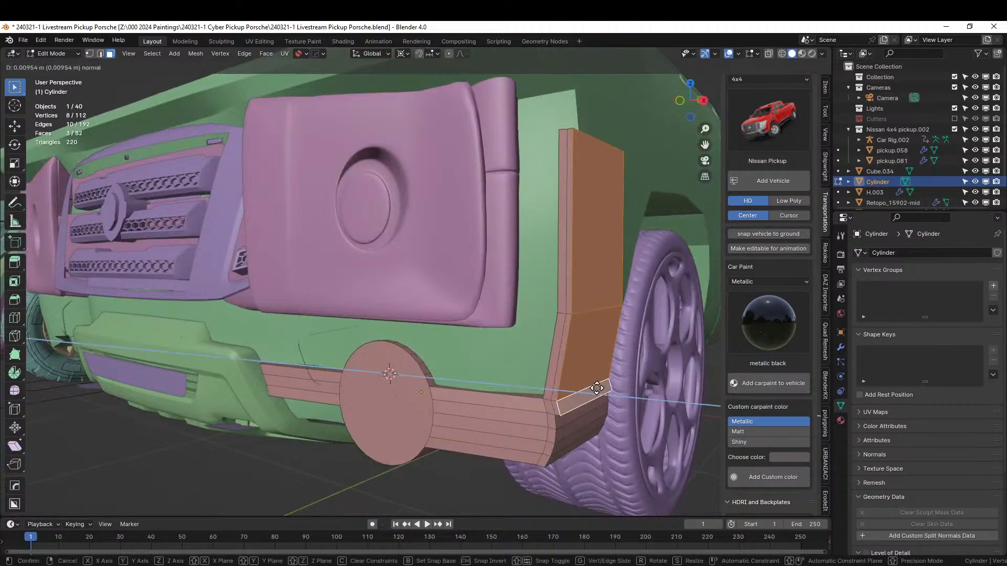
left_click(601, 388)
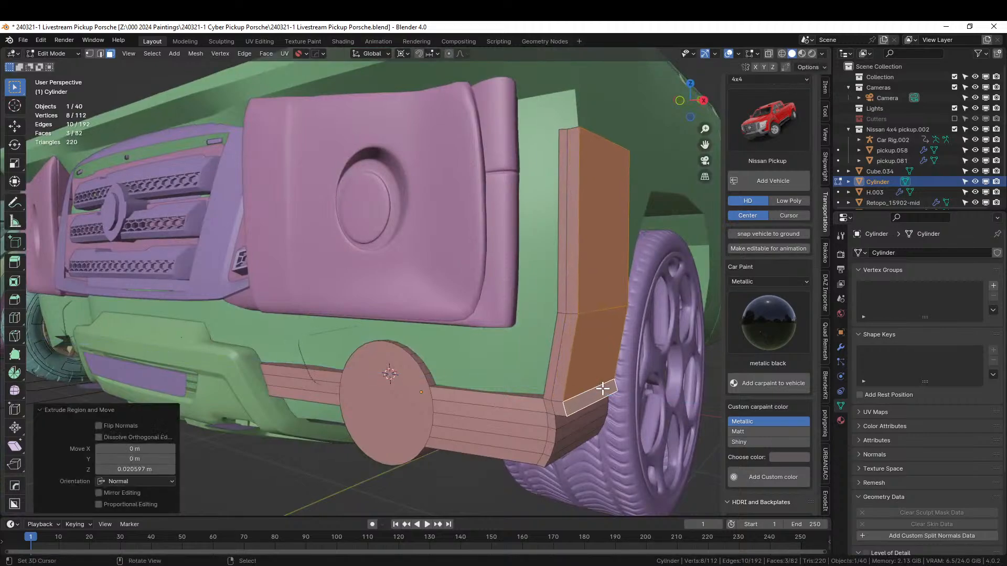
Try to merge the two long edges under the side panel's lower lip at their center.
middle_click_drag(595, 387, 580, 341)
key("2")
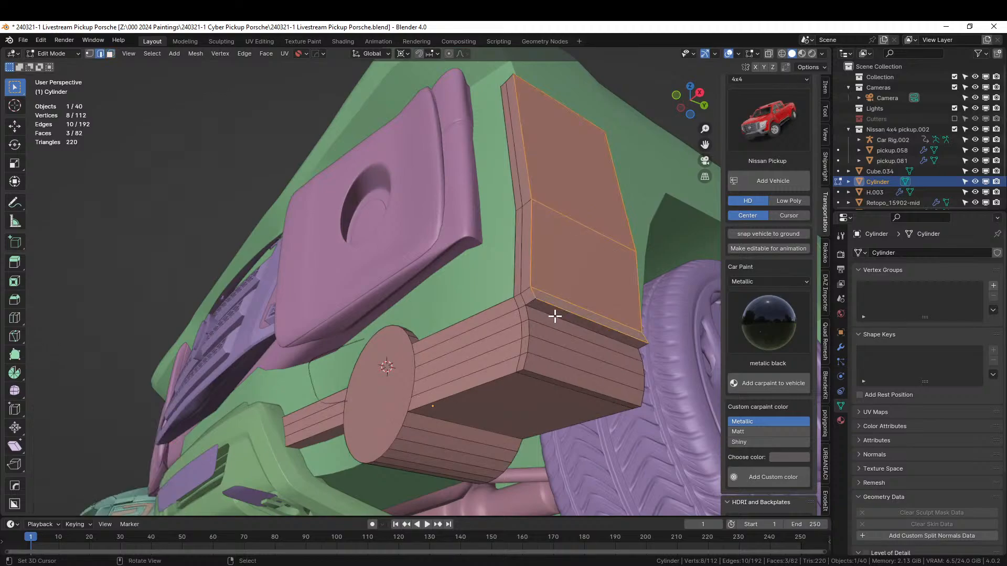
left_click(556, 316, "alt")
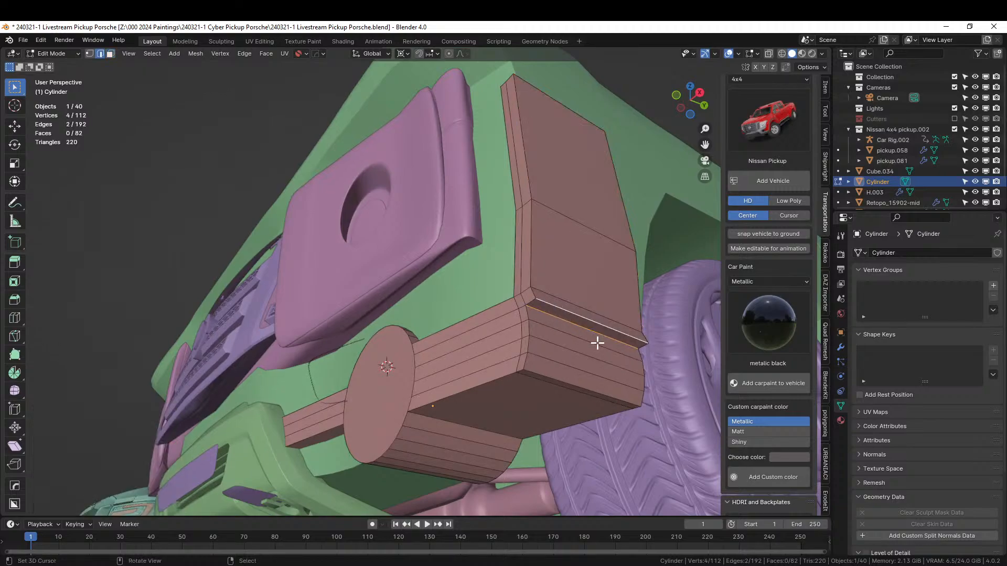
key("m")
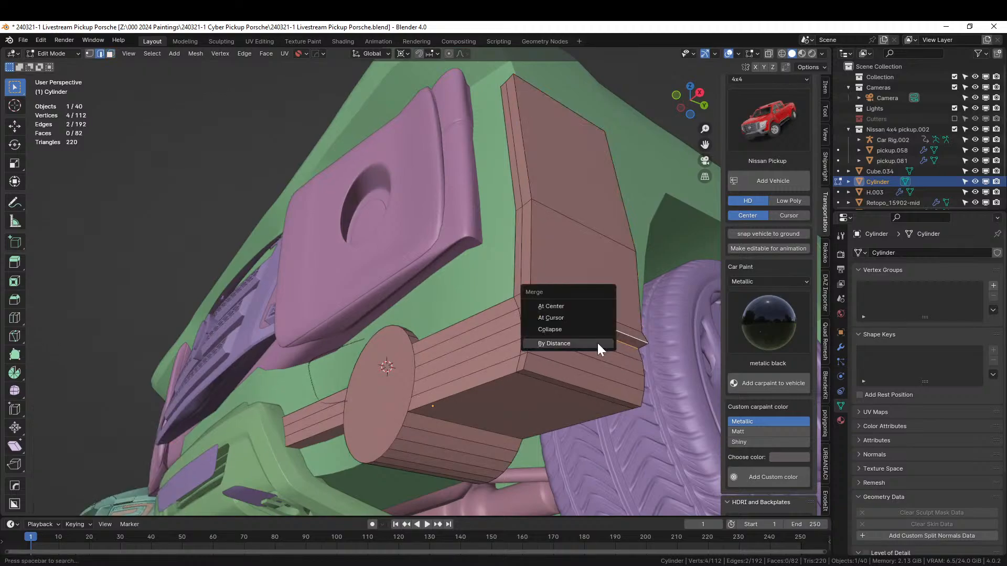
left_click(578, 306)
key("ctrl+z")
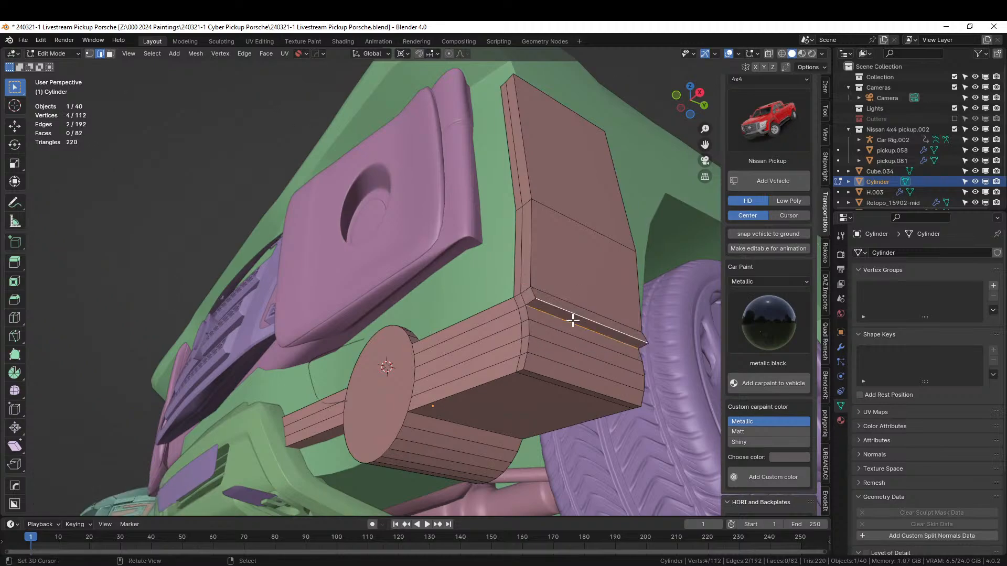
Move the long lower lip edge of the side panel about 0.011 m inward along X and 0.008 m up along Z.
scroll(560, 320, "up", 2)
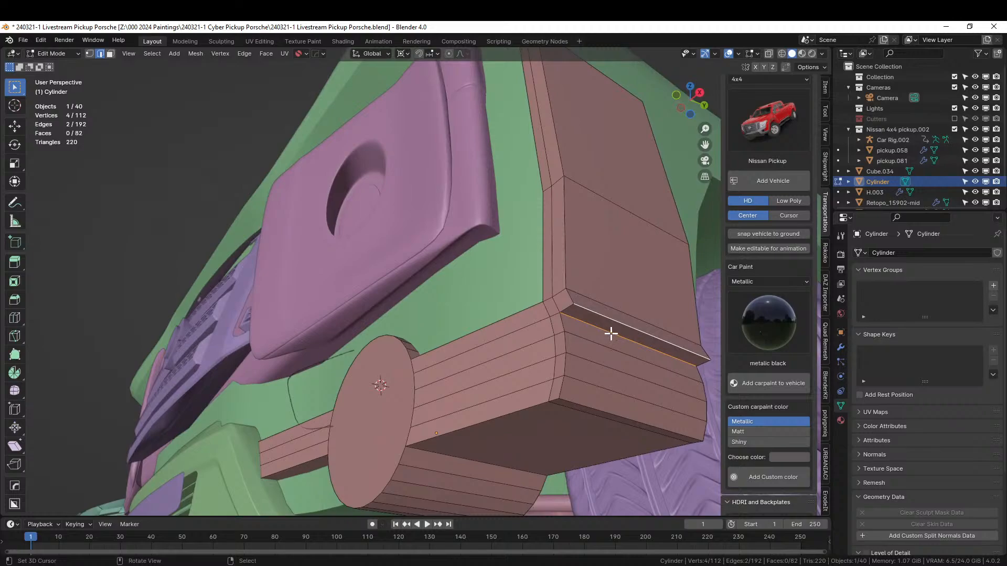
left_click(621, 319)
key("g")
key("x")
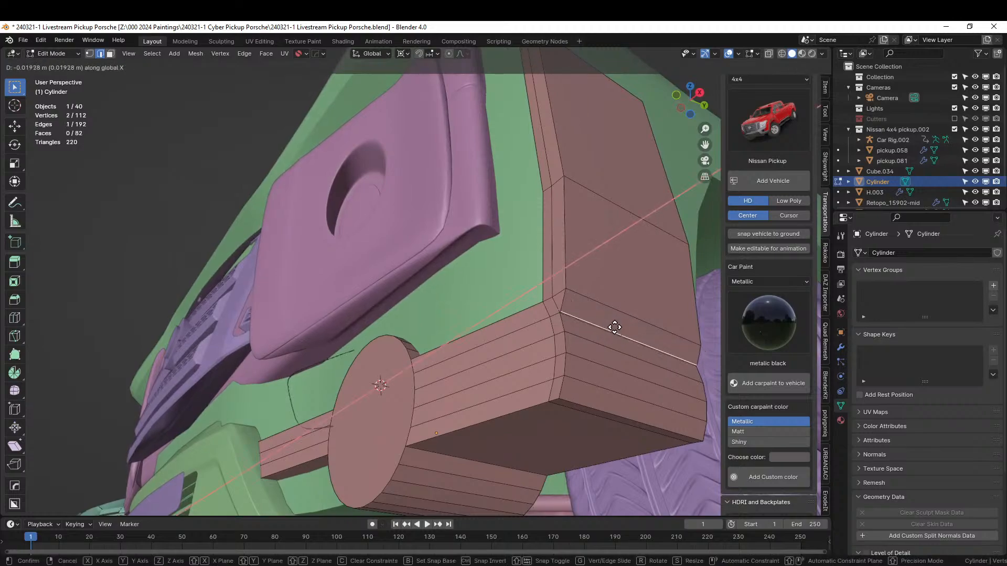
left_click(615, 326)
key("g")
key("z")
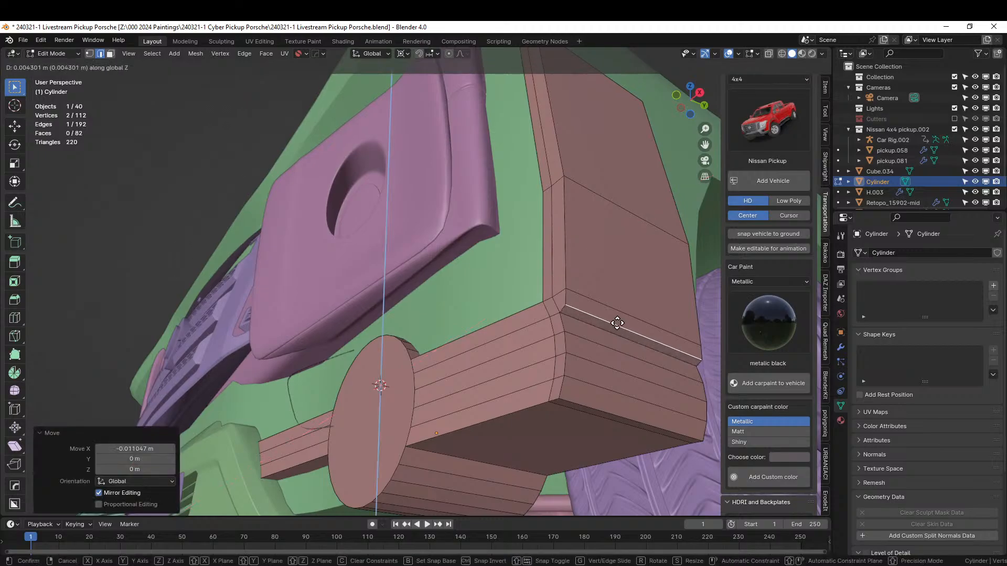
left_click(622, 319)
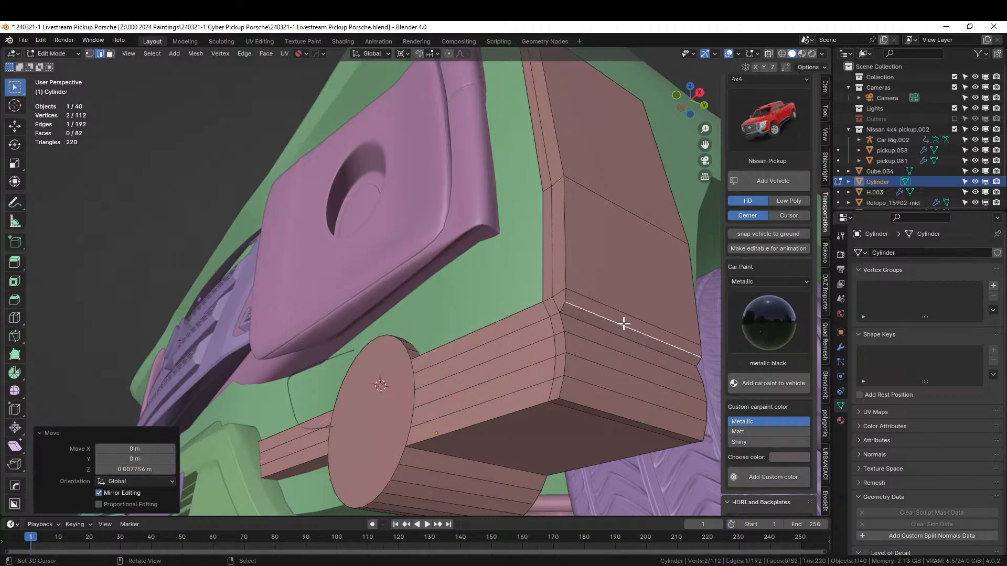
middle_click_drag(623, 322, 686, 353)
key("Tab")
Extrude the two top faces of the upright side panel upward about 0.07 m.
scroll(583, 351, "down", 5)
middle_click_drag(583, 352, 512, 362)
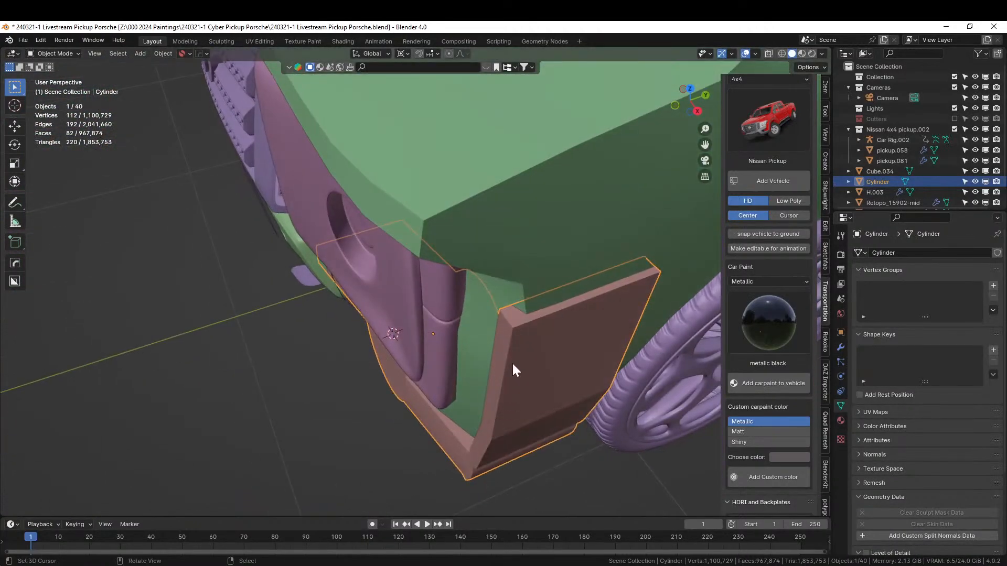
key("Tab")
left_click(513, 313)
left_click(514, 314, "shift")
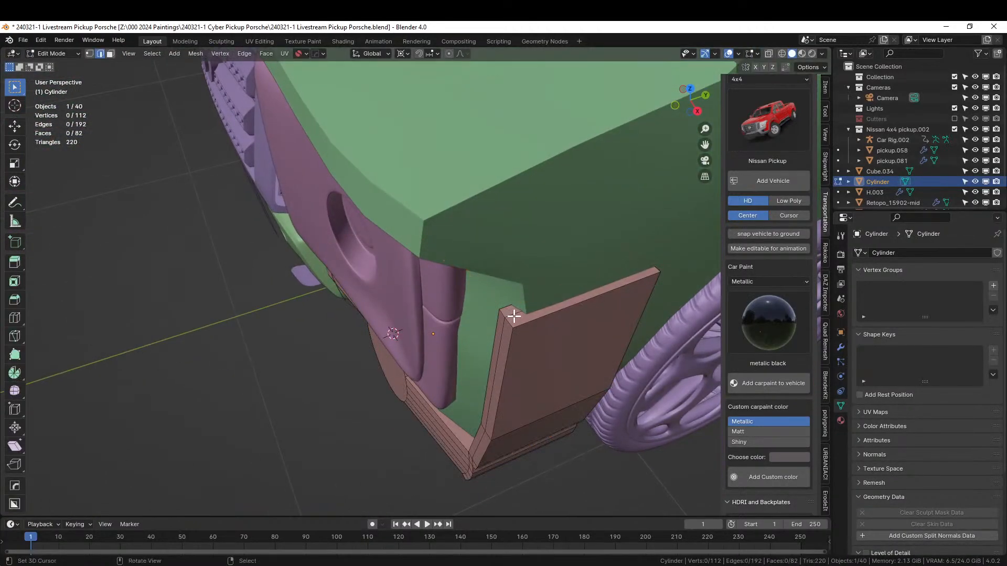
key("3")
left_click(518, 315)
left_click(510, 311, "shift")
key("e")
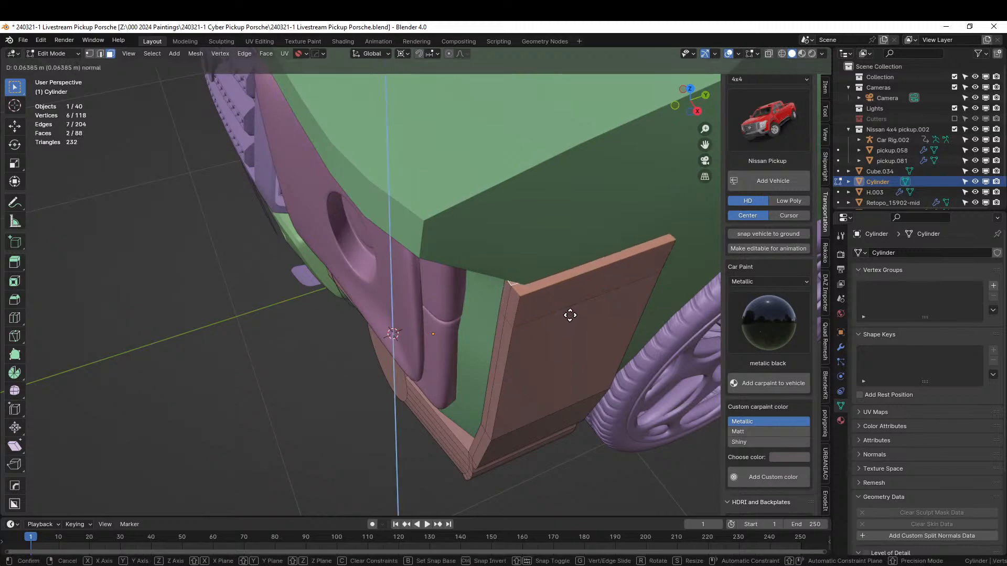
left_click(569, 315)
Shift the extruded top faces about 0.013 m inward along X, then leave Edit Mode and deselect the piece.
middle_click_drag(568, 314, 631, 276)
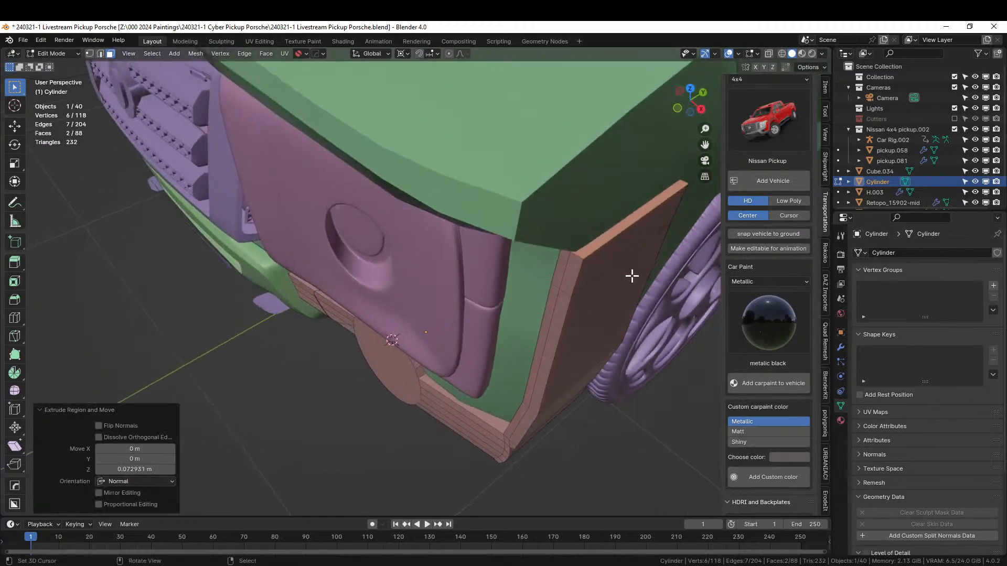
key("g")
key("x")
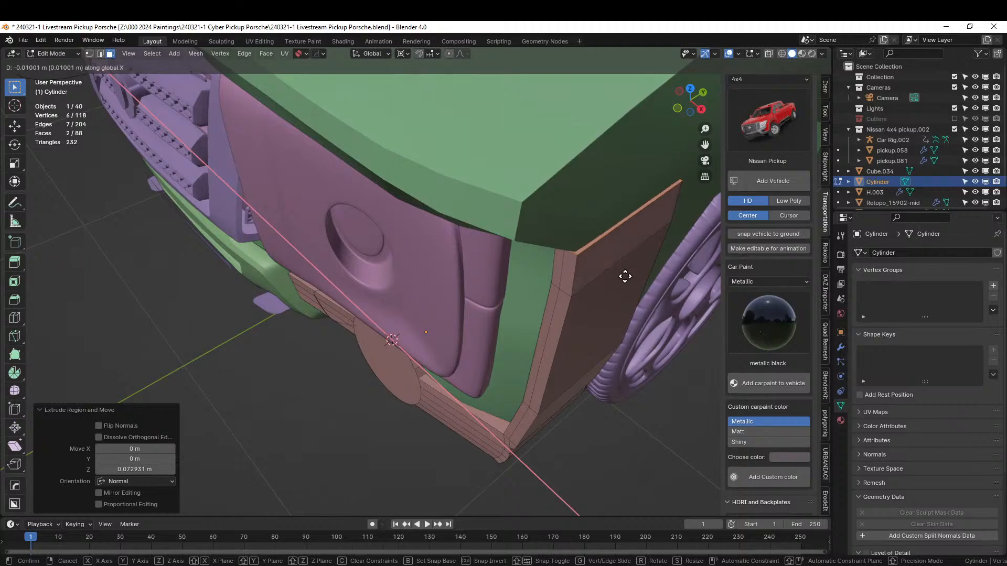
scroll(624, 277, "down", 4)
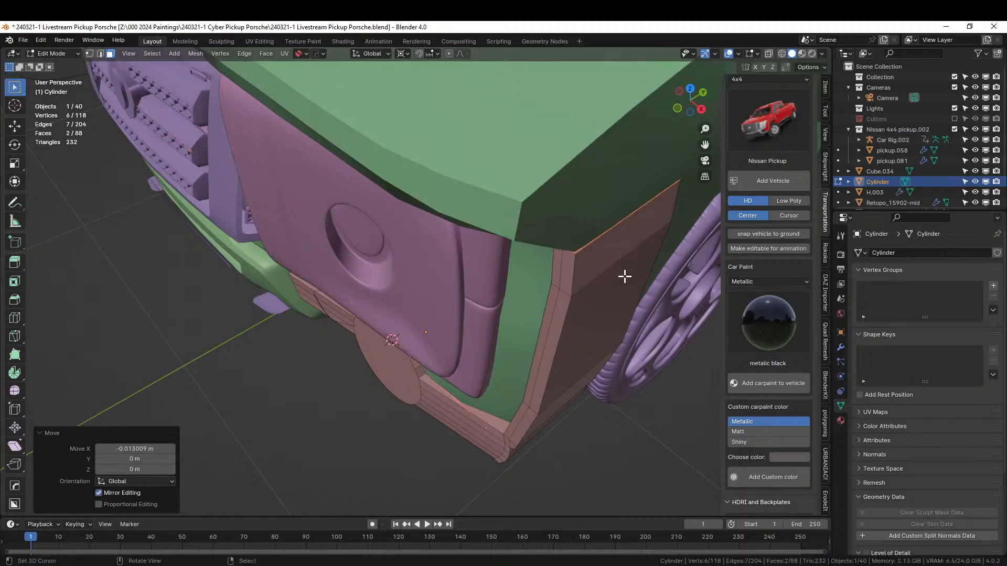
left_click(624, 276)
key("Tab")
middle_click_drag(624, 276, 607, 321)
left_click(614, 337)
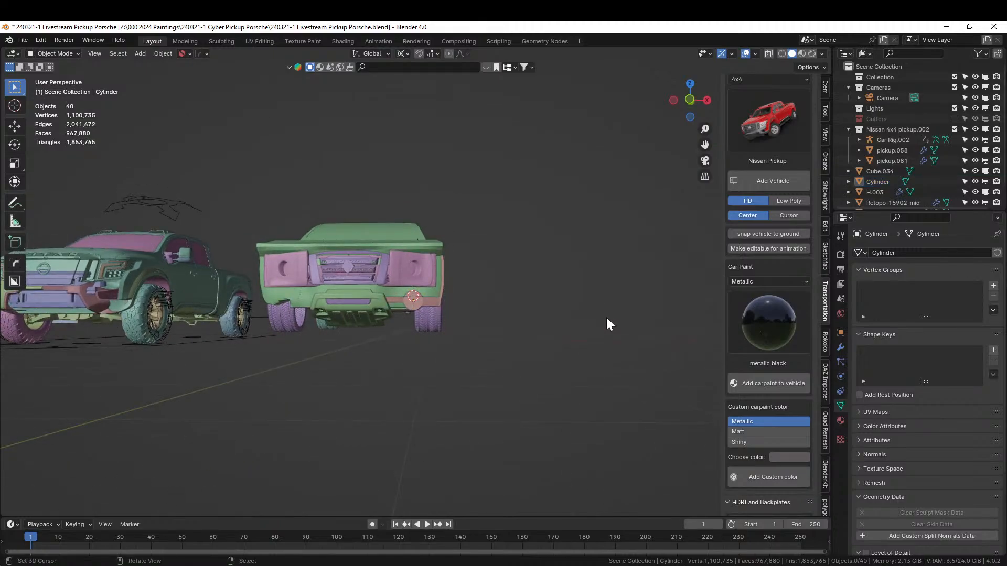
Try to mirror the car body by itself across its local X axis.
middle_click_drag(449, 301, 393, 337)
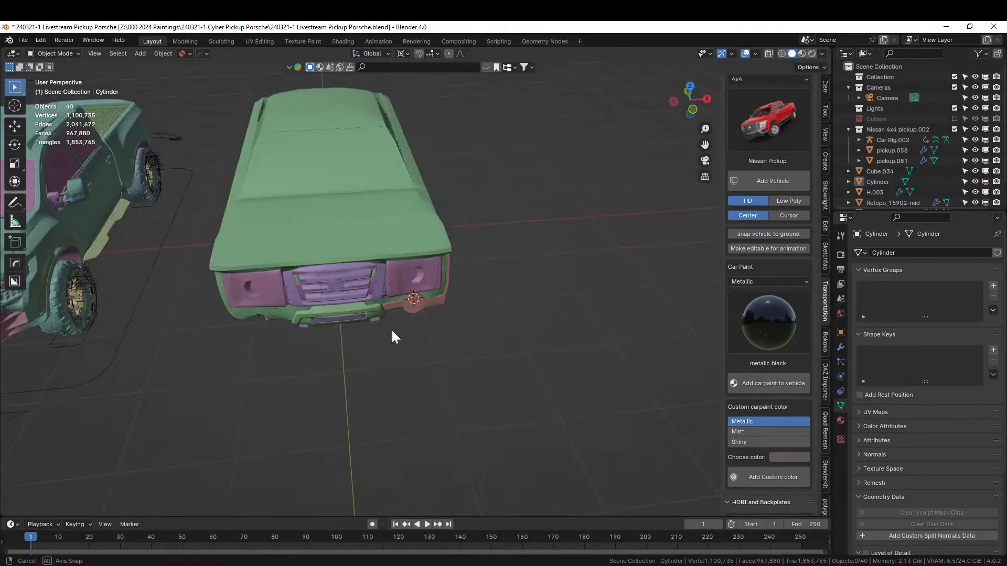
left_click(353, 257, "shift")
key("alt+x")
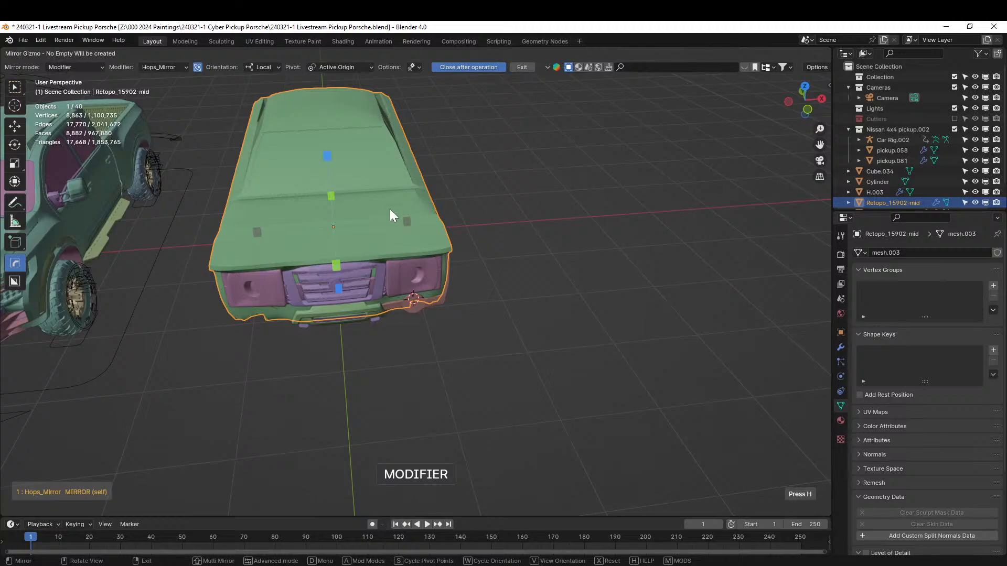
left_click(404, 223)
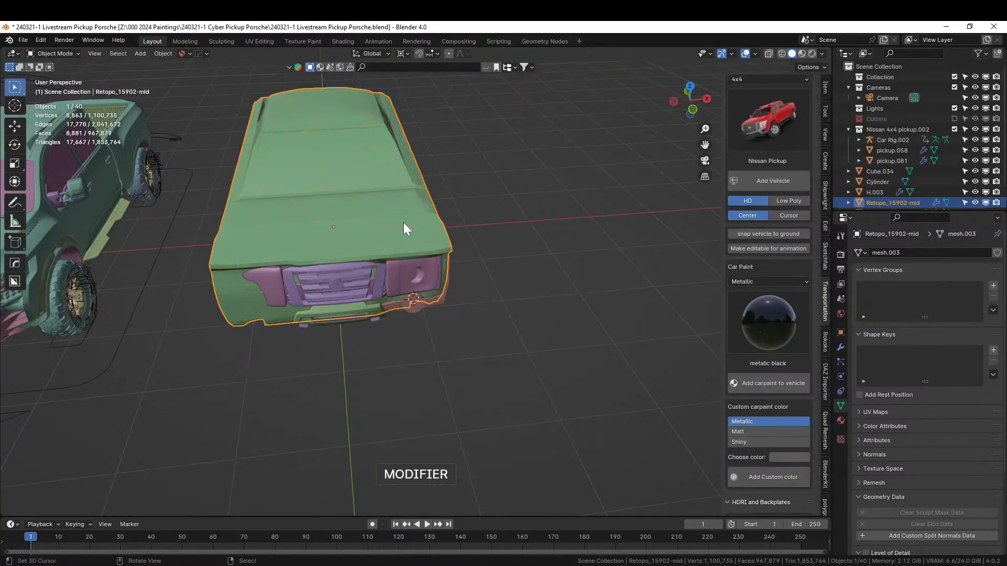
Mirror the bumper piece to the car's opposite side across local X, using the car body as the active object.
left_click(410, 306)
left_click(393, 248, "shift")
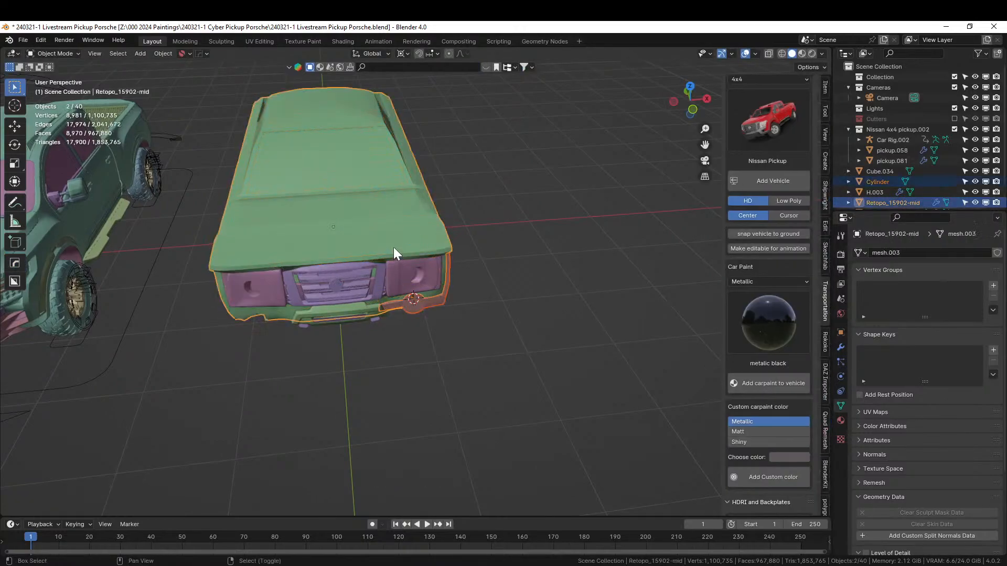
key("alt+x")
left_click(410, 222)
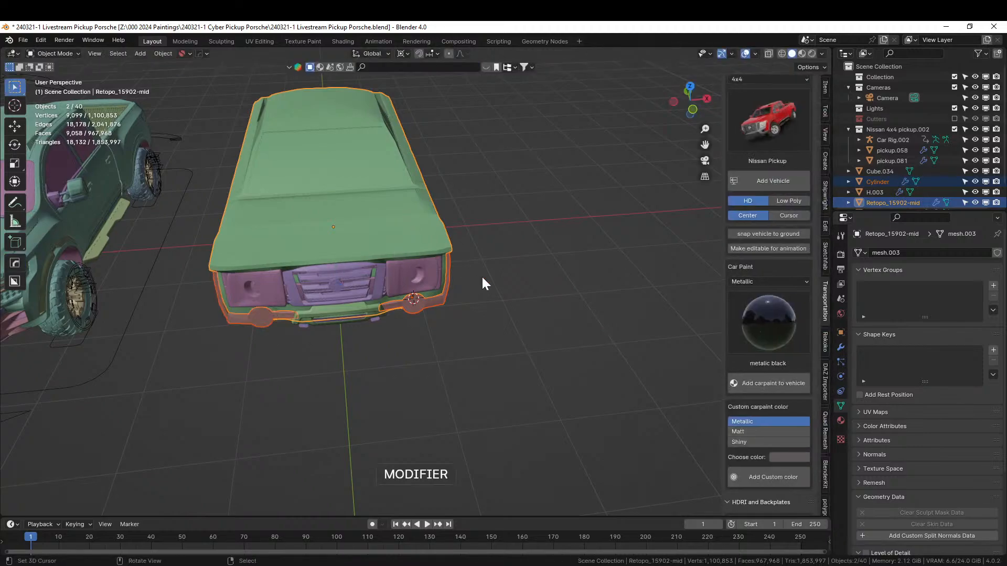
Deselect the mirrored pieces and select the car body near its front wheel arch.
left_click(493, 293)
middle_click_drag(505, 314, 589, 278)
scroll(486, 321, "up", 6)
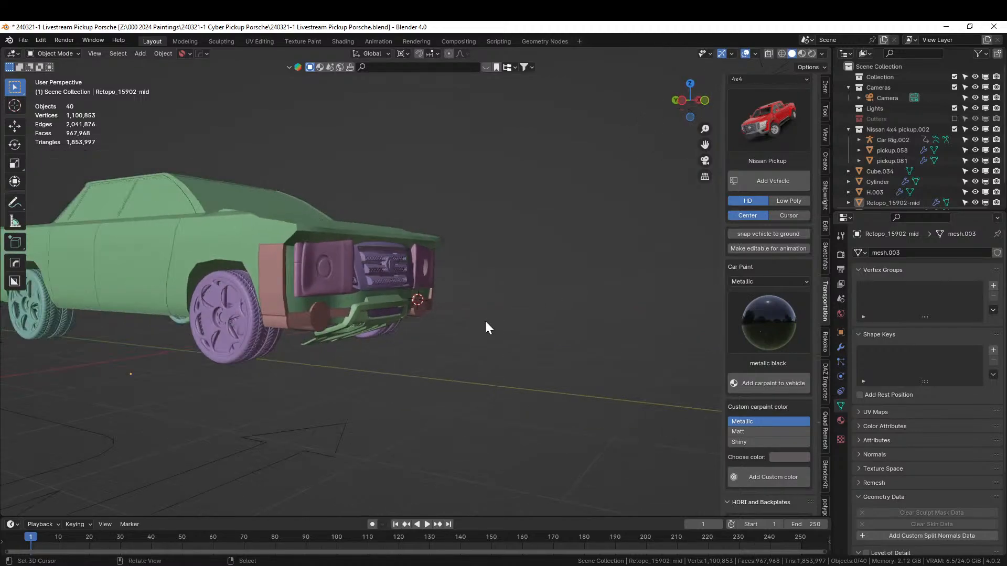
scroll(472, 324, "up", 3)
middle_click_drag(455, 328, 280, 401)
scroll(294, 394, "up", 2)
right_click(340, 344)
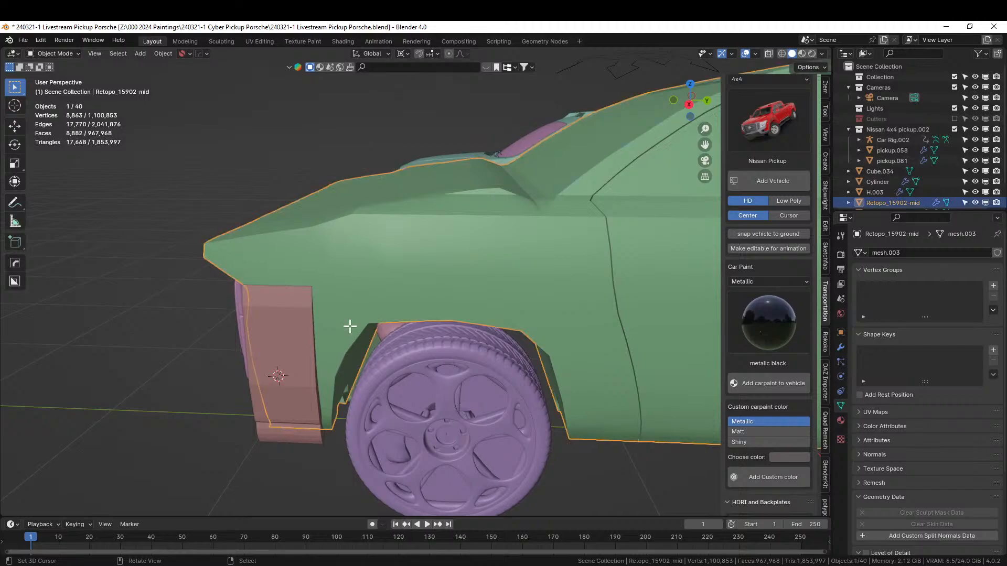
In Edit Mode, select the strip of car body faces around the front wheel arch, including the faces behind the side panel.
key("Tab")
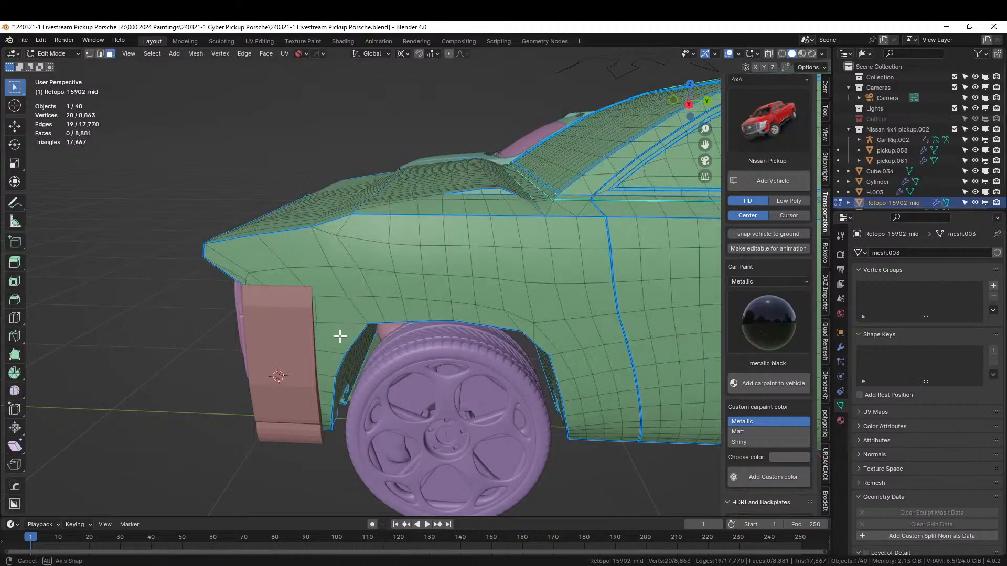
middle_click_drag(342, 332, 342, 321)
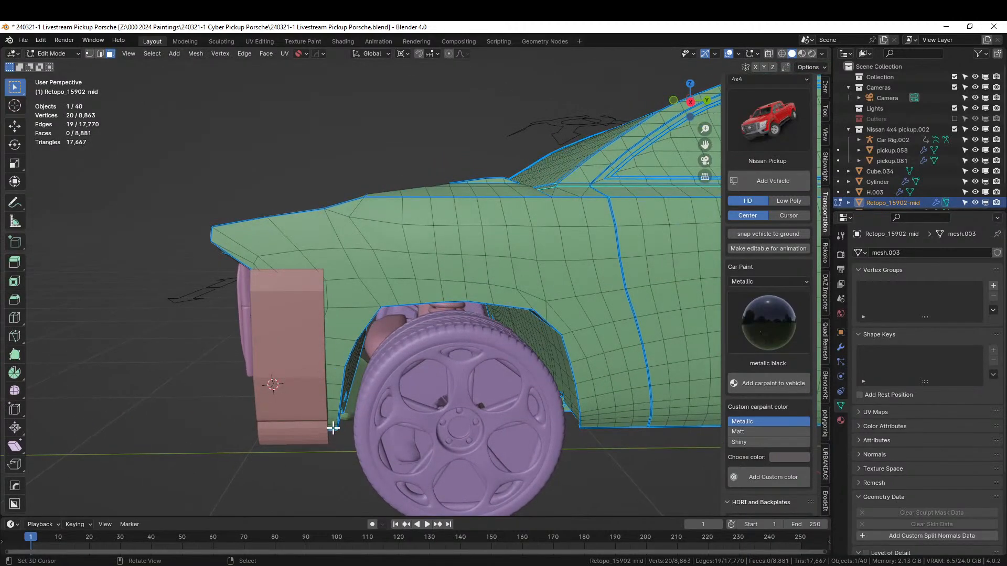
left_click(361, 294, "ctrl")
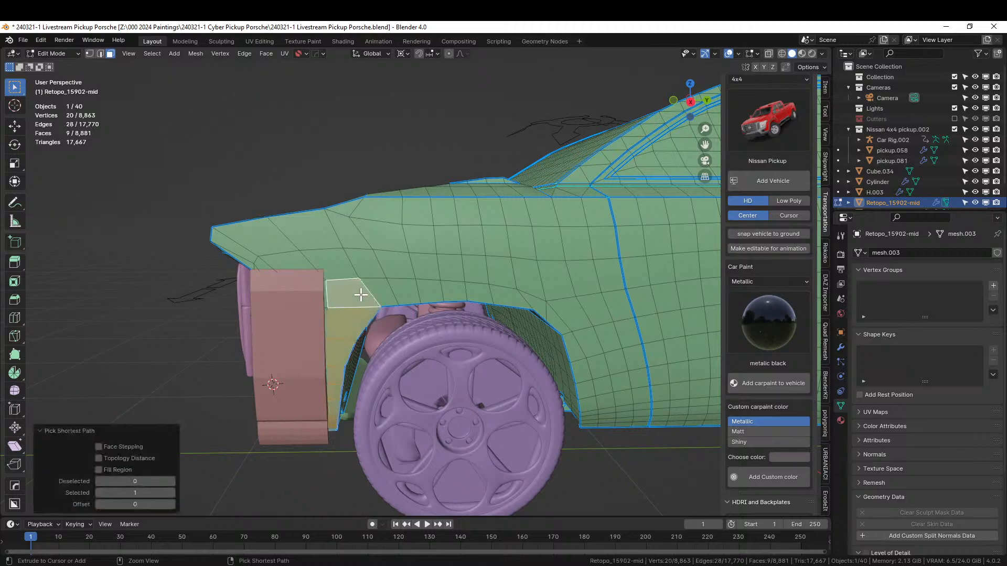
left_click(587, 426, "ctrl")
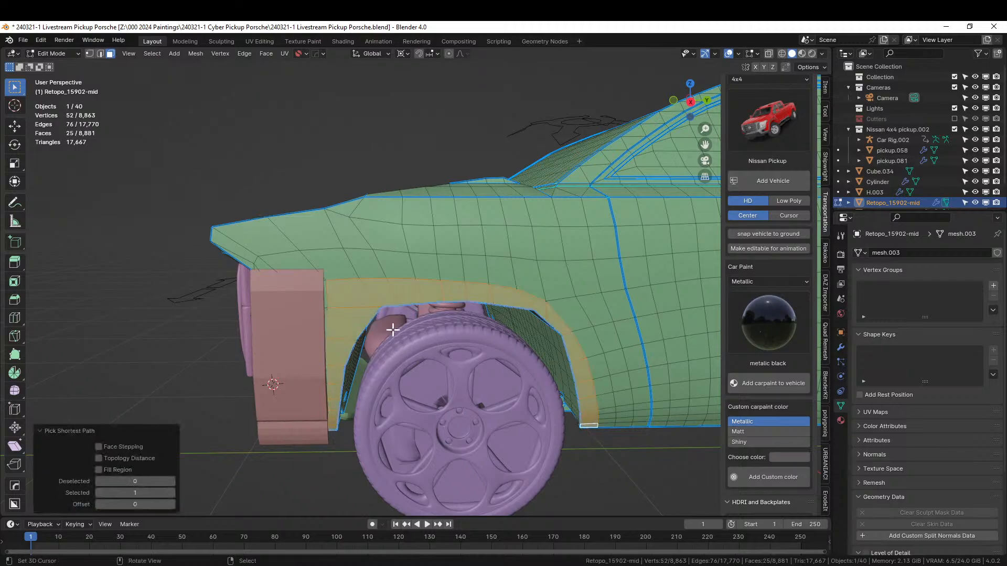
left_click(322, 294, "shift")
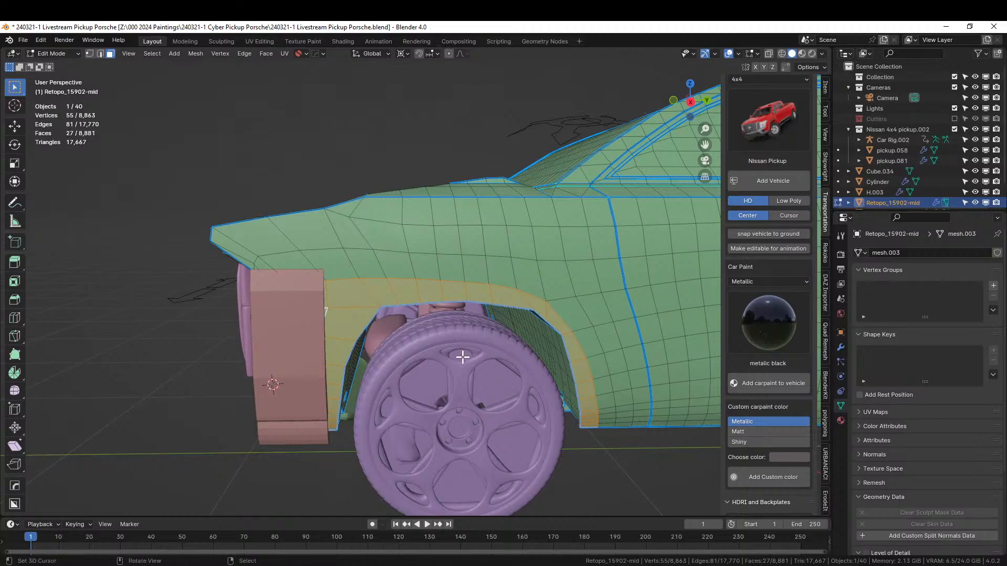
middle_click_drag(463, 357, 512, 346)
Try generating Random Panels on the selected wheel-arch faces with the Square solver and a different panel seed.
key("Tab")
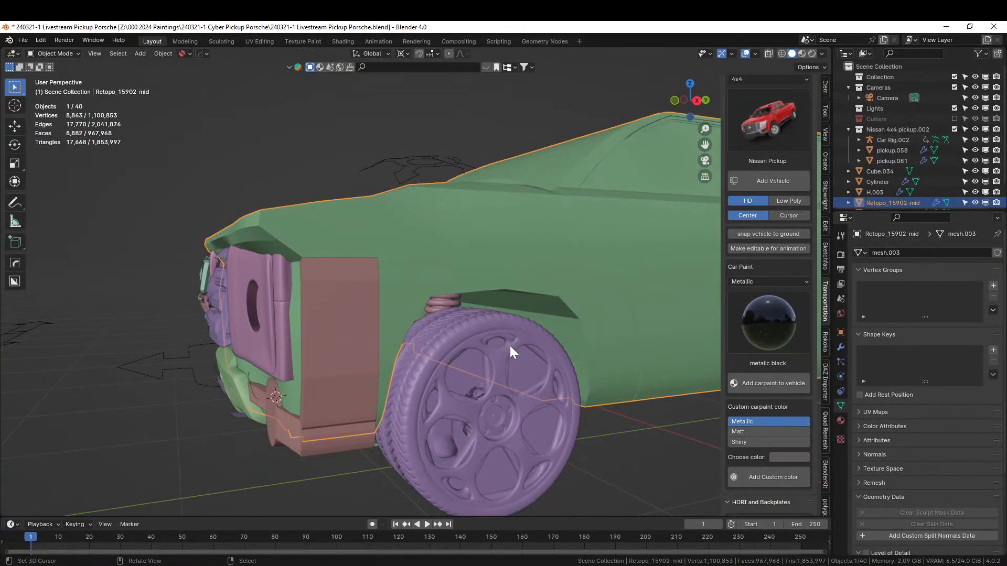
key("shift+alt+q")
left_click(505, 346)
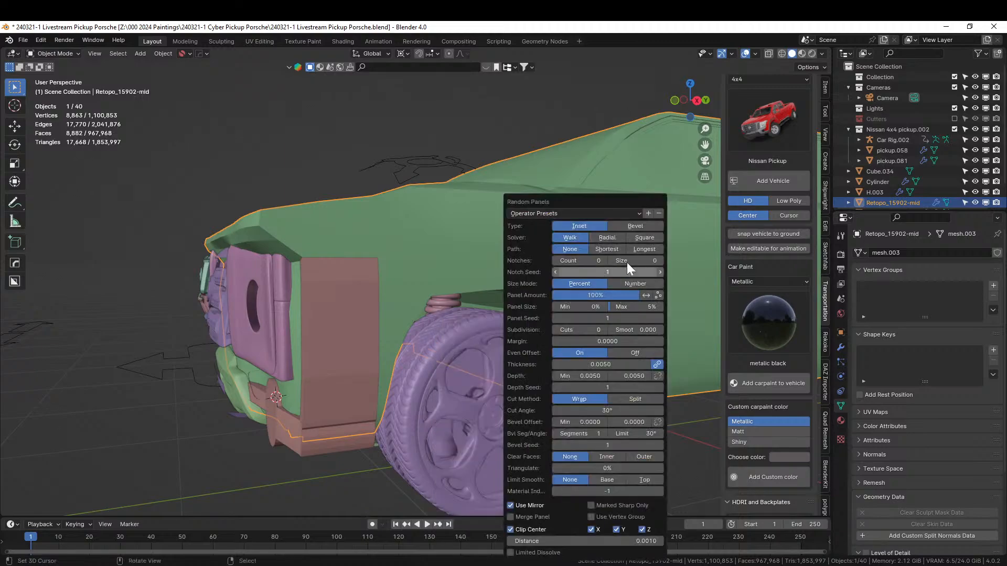
left_click(647, 237)
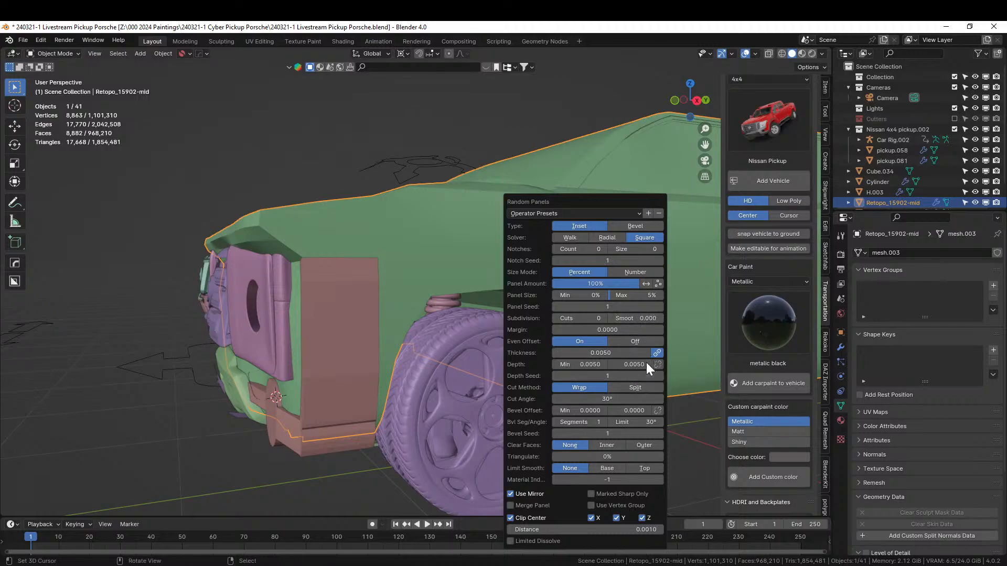
left_click(660, 308)
Show the face orientation overlay and recalculate the normals of the whole car body mesh.
middle_click_drag(270, 280, 424, 315)
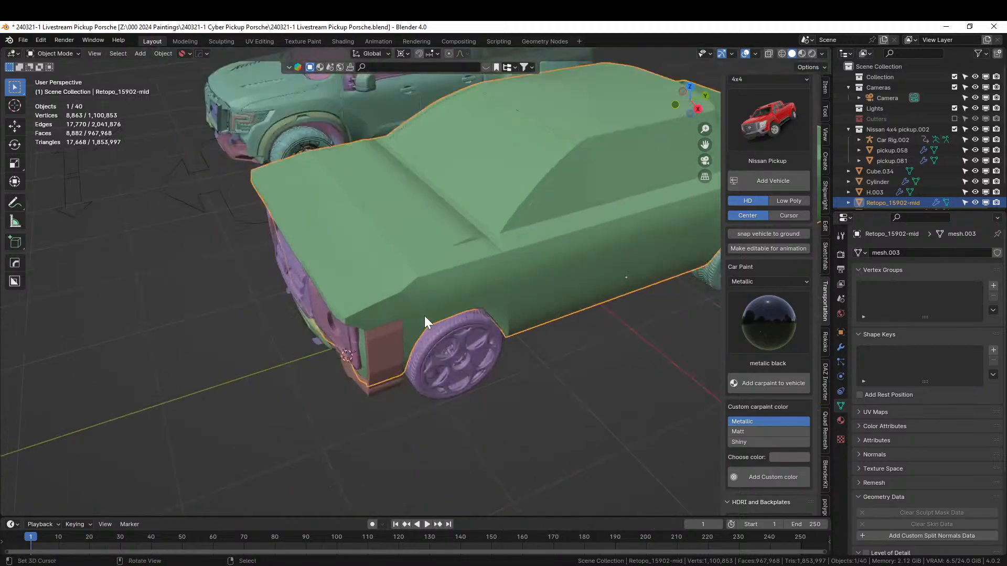
key("z")
left_click(457, 264)
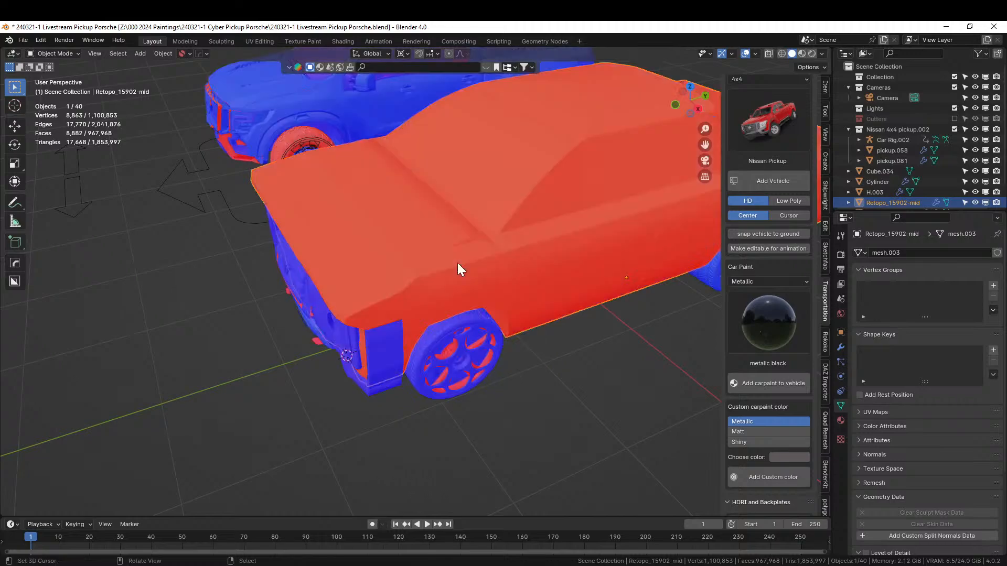
key("Tab")
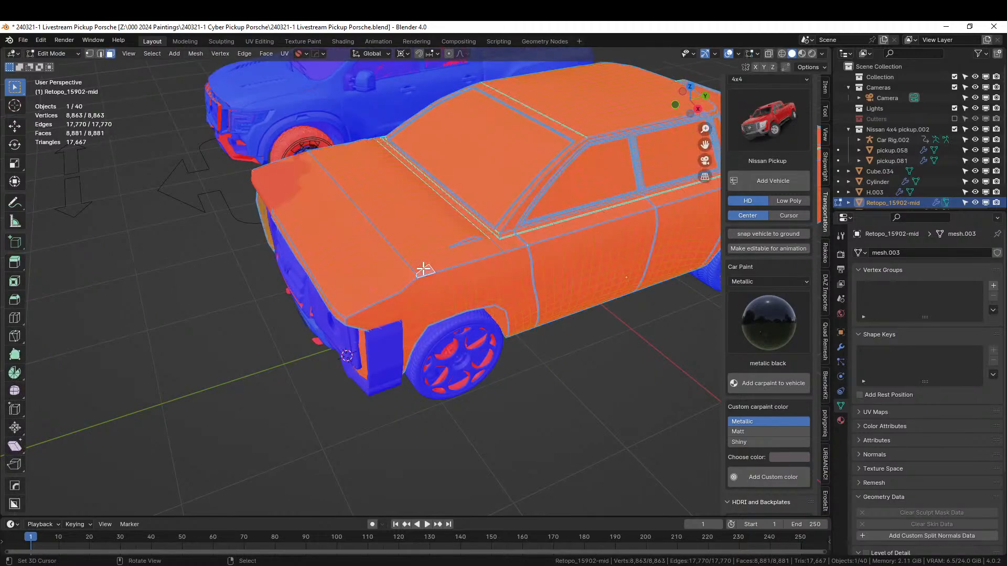
key("shift+n")
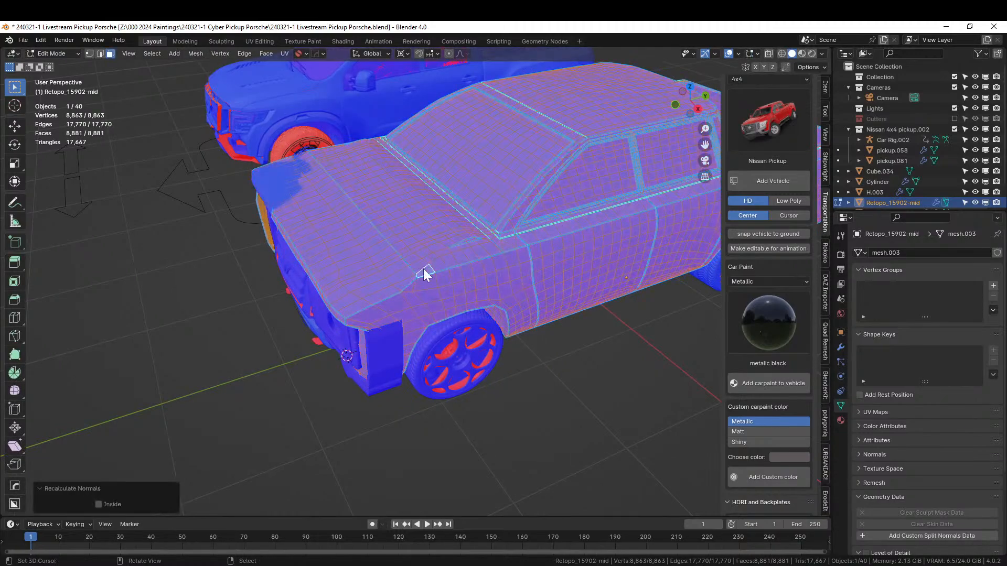
Leave Edit Mode and turn off the face orientation overlay.
key("Tab")
middle_click_drag(455, 323, 439, 297)
key("z")
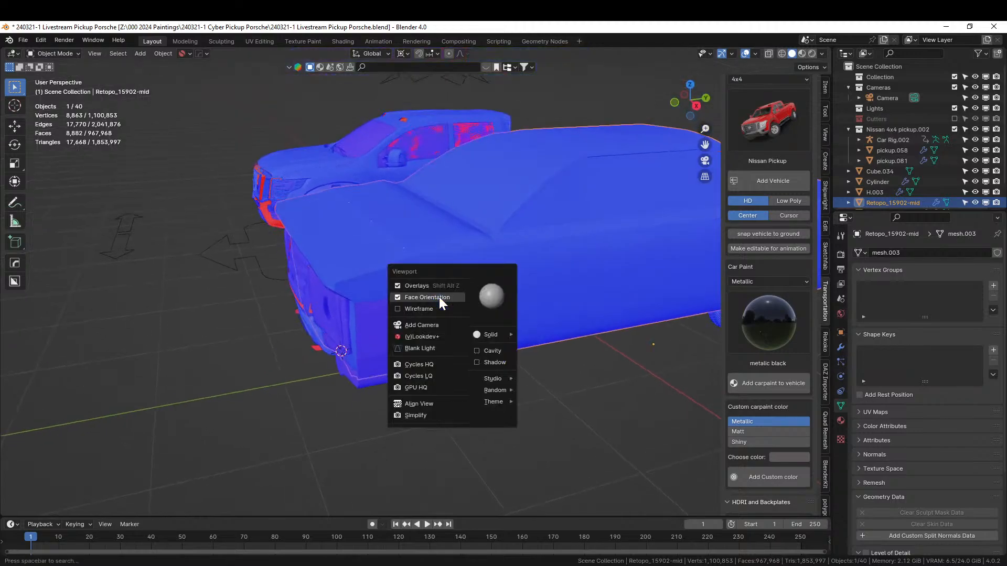
left_click(439, 297)
Select the strip of car body faces along the front wheel arch, adding the extra face next to the upright side panel.
key("Tab")
scroll(427, 290, "up", 5)
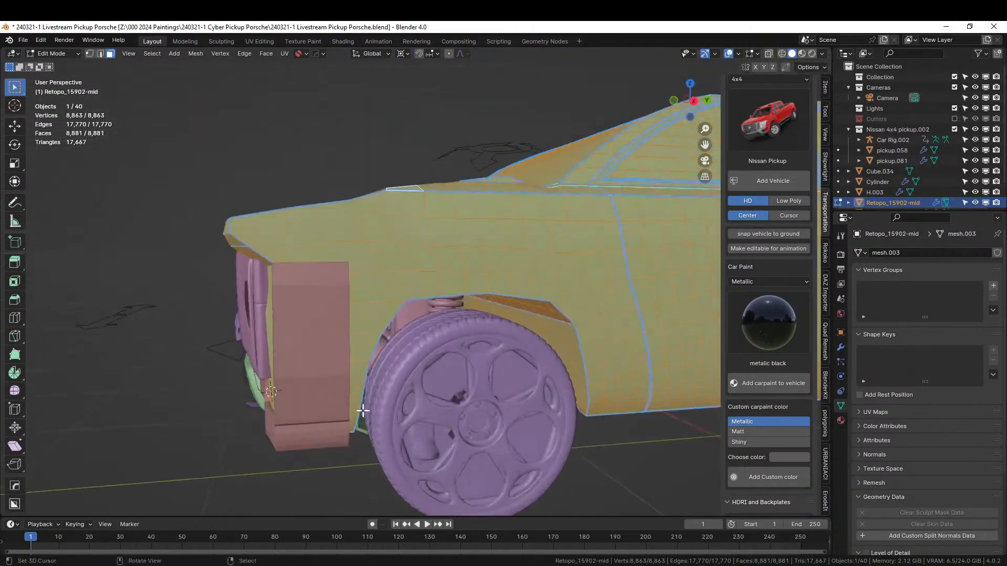
middle_click_drag(363, 411, 341, 409)
left_click(341, 408)
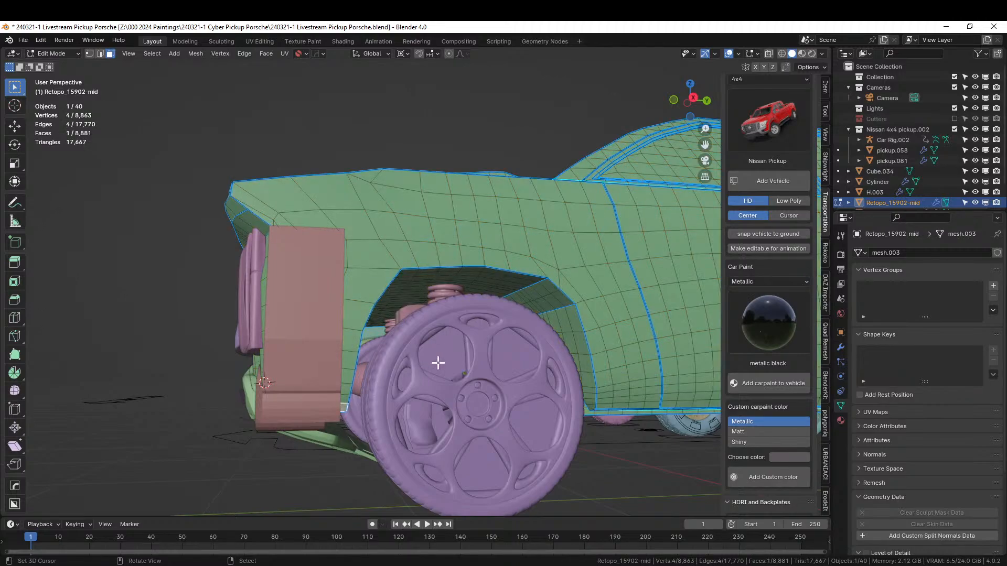
left_click(594, 393, "ctrl")
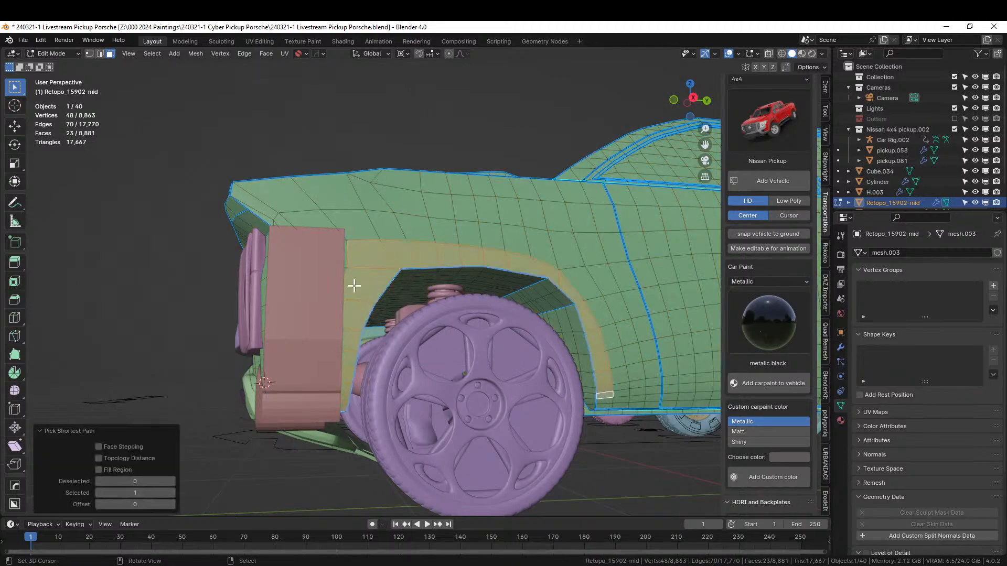
left_click(347, 270, "shift")
left_click(352, 288, "shift")
left_click(345, 269, "shift")
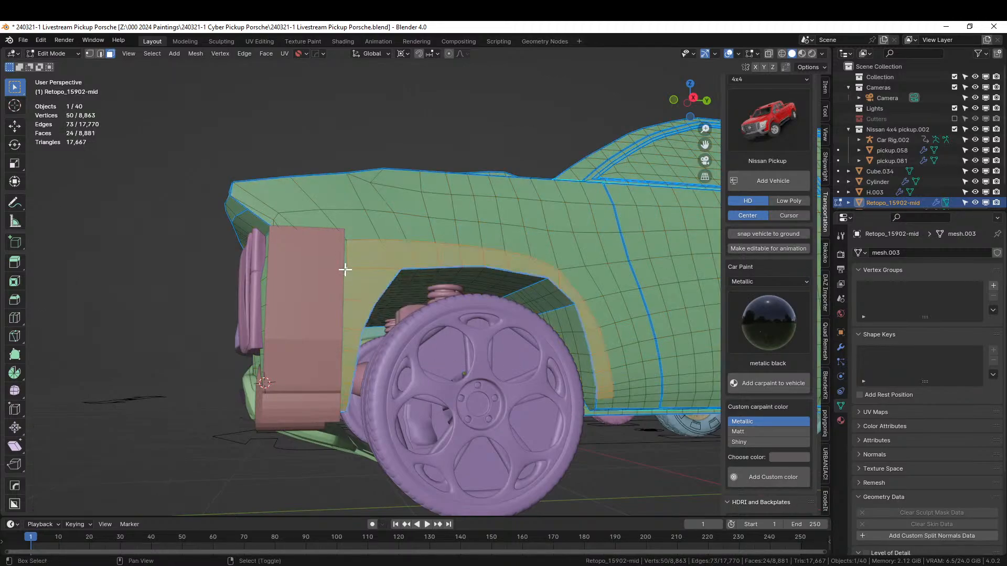
middle_click_drag(360, 308, 330, 335)
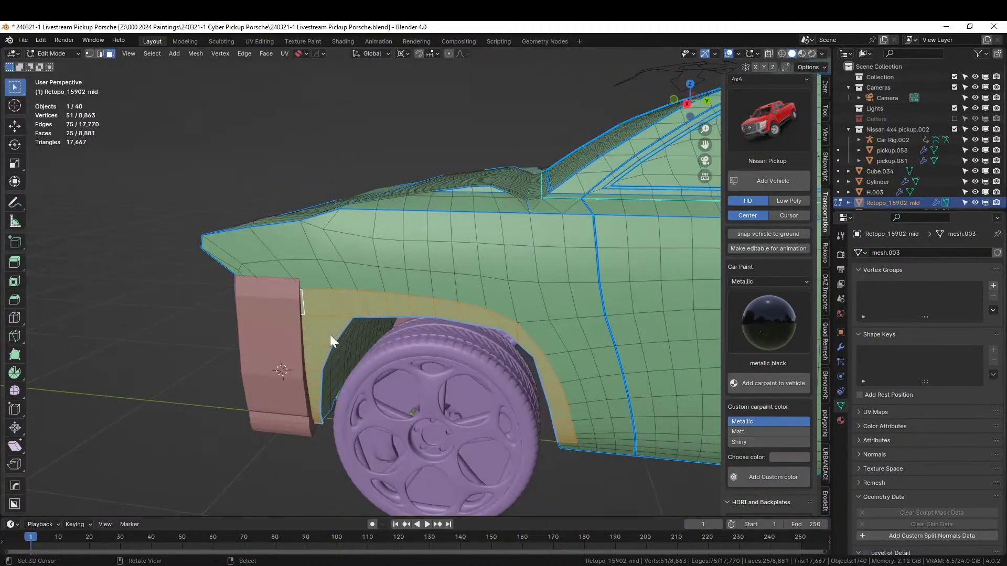
Return to Object Mode and generate Random Panels on the wheel-arch faces using the Square solver and panel seed 2.
key("Tab")
right_click(330, 334)
left_click(329, 333)
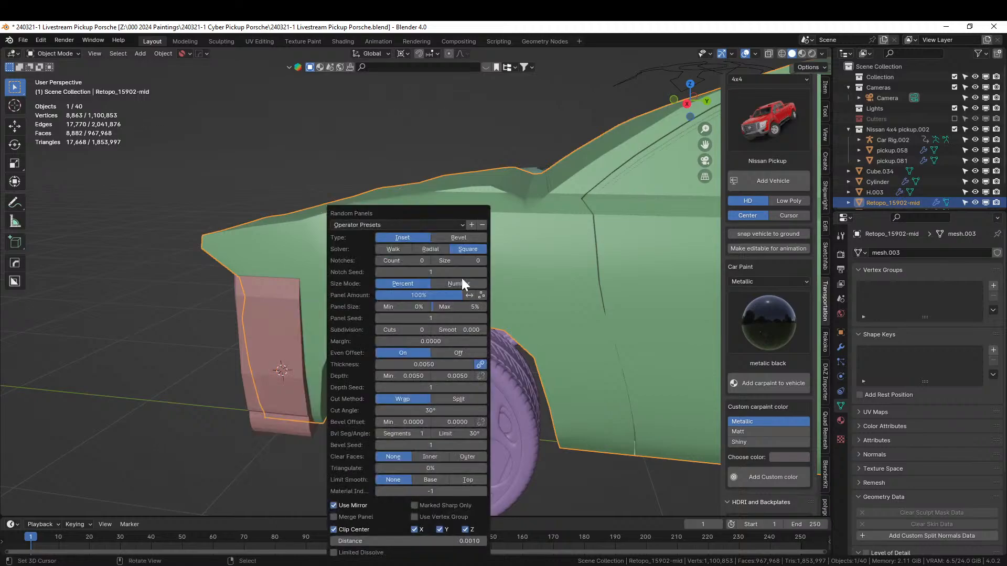
left_click(482, 318)
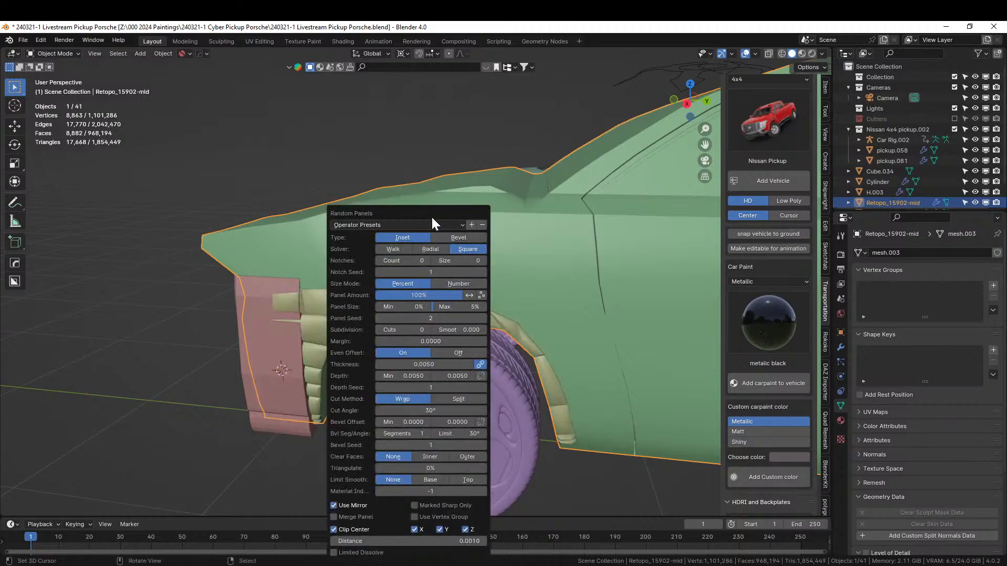
left_click_drag(431, 215, 164, 186)
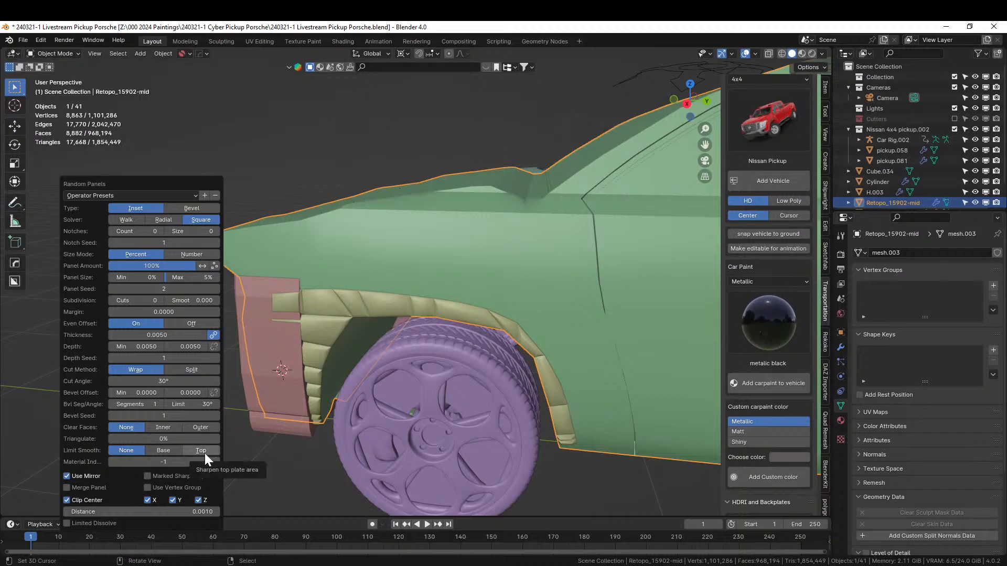
Compare the Limit Smooth options for the wheel-arch panels and set it to Base.
left_click(147, 451)
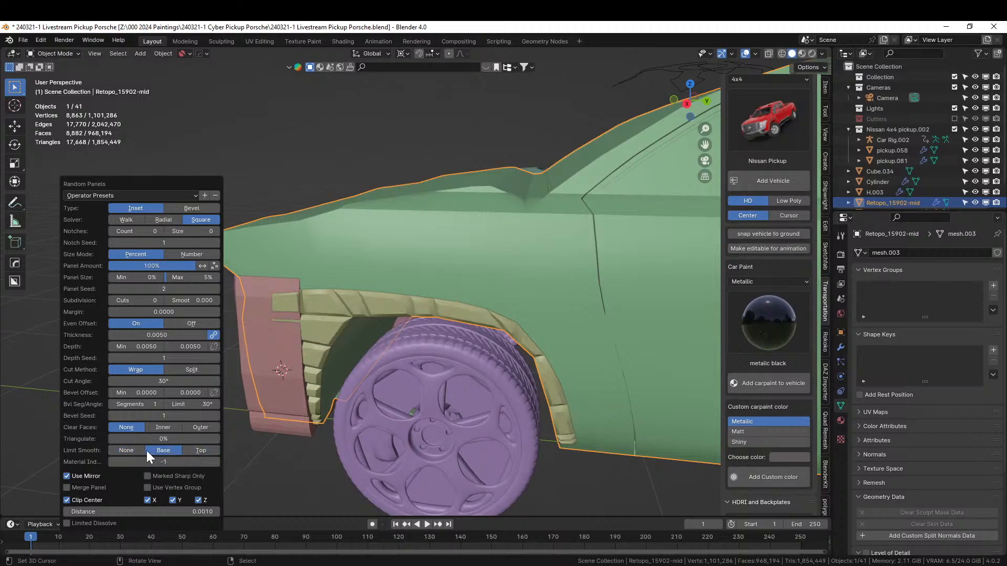
left_click(133, 454)
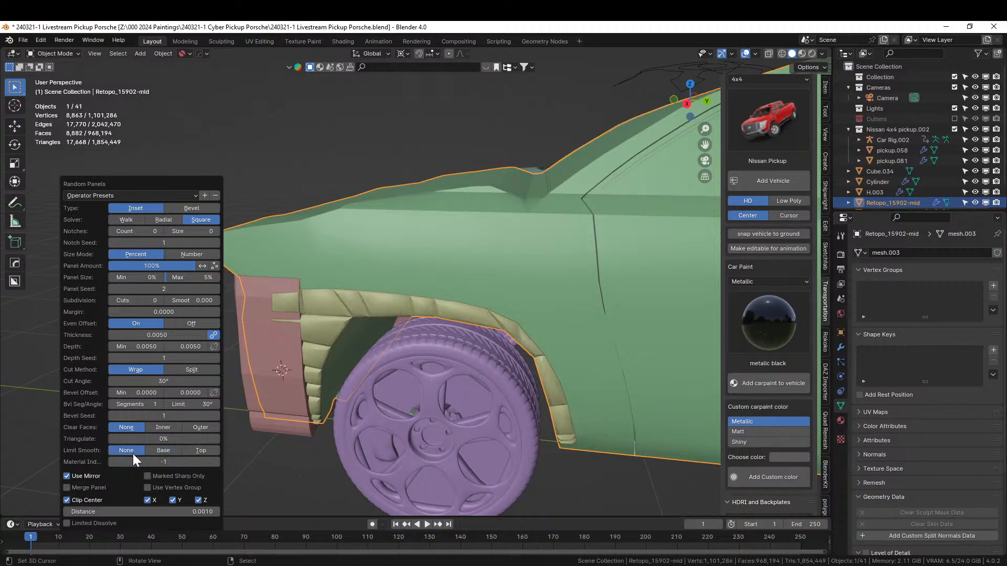
left_click(165, 452)
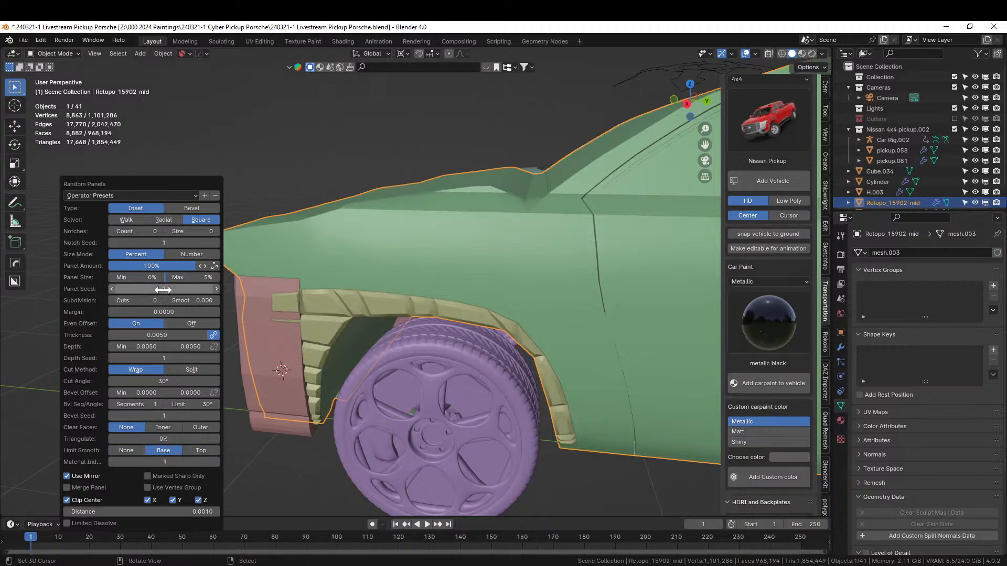
Set the maximum panel size to 58% and the panel seed to 3 for the wheel-arch panels.
mouse_move(189, 277)
left_mouse_down()
mouse_move(291, 278)
mouse_move(204, 290)
left_mouse_up()
left_click(218, 290)
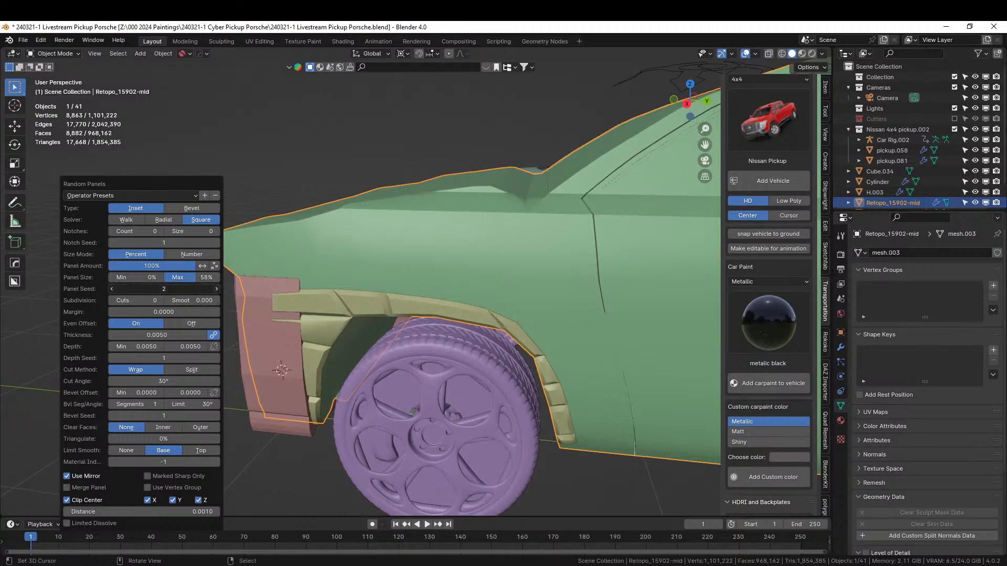
middle_click_drag(218, 291, 361, 314)
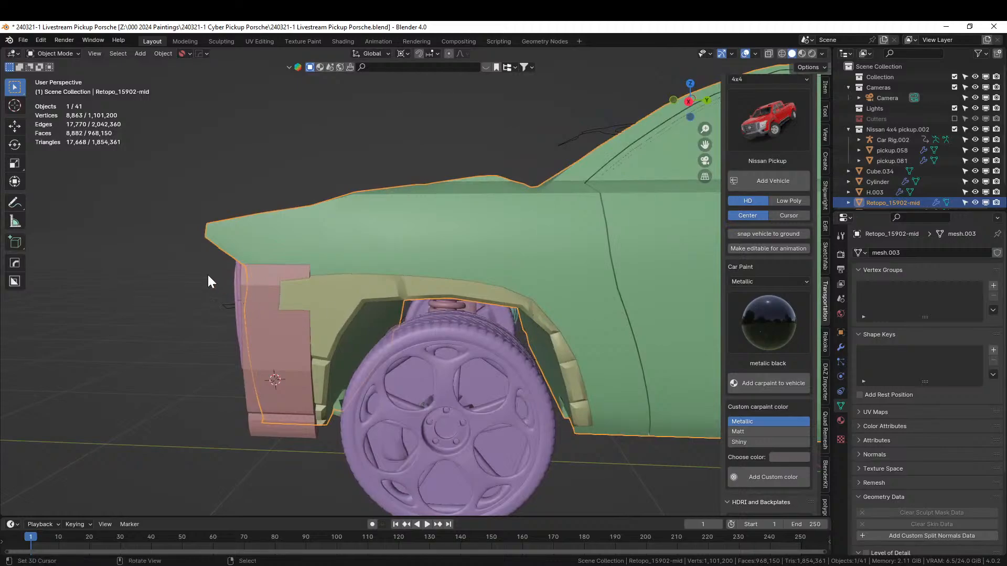
Reopen the Random Panels settings, try larger maximum panel sizes up to 100%, and settle on 34%.
key("F9")
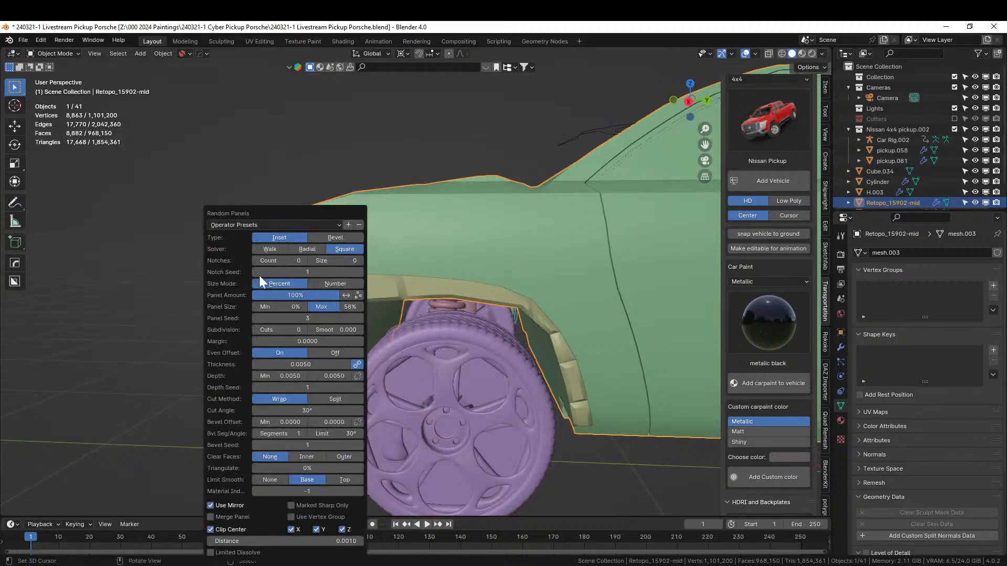
left_click_drag(307, 212, 184, 223)
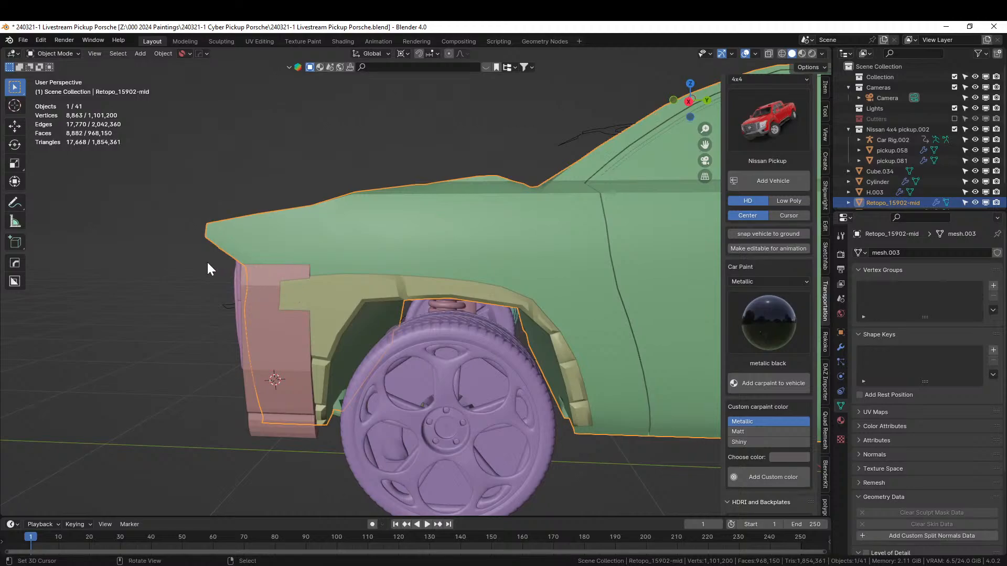
key("F9")
left_click_drag(292, 207, 175, 191)
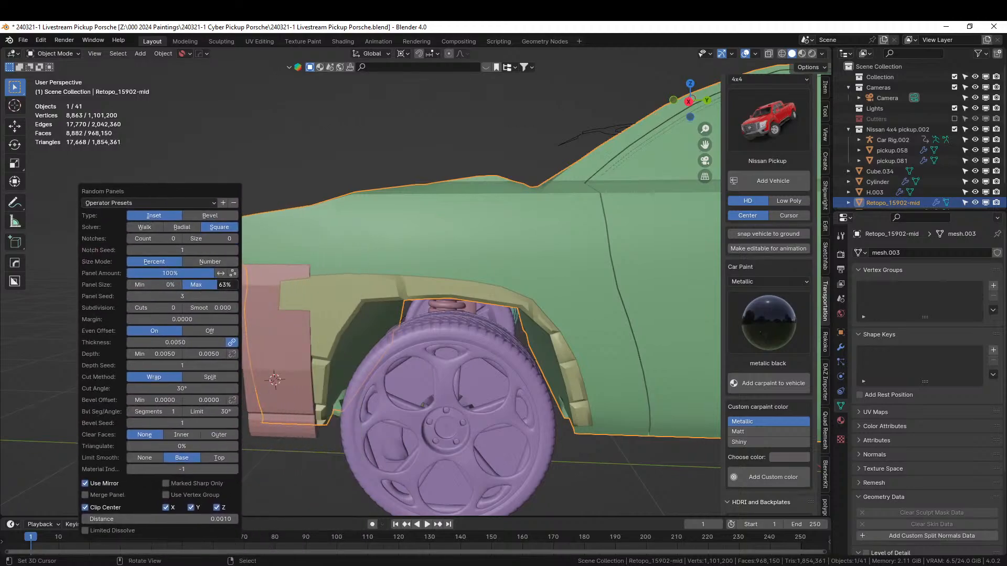
left_click_drag(224, 285, 230, 285)
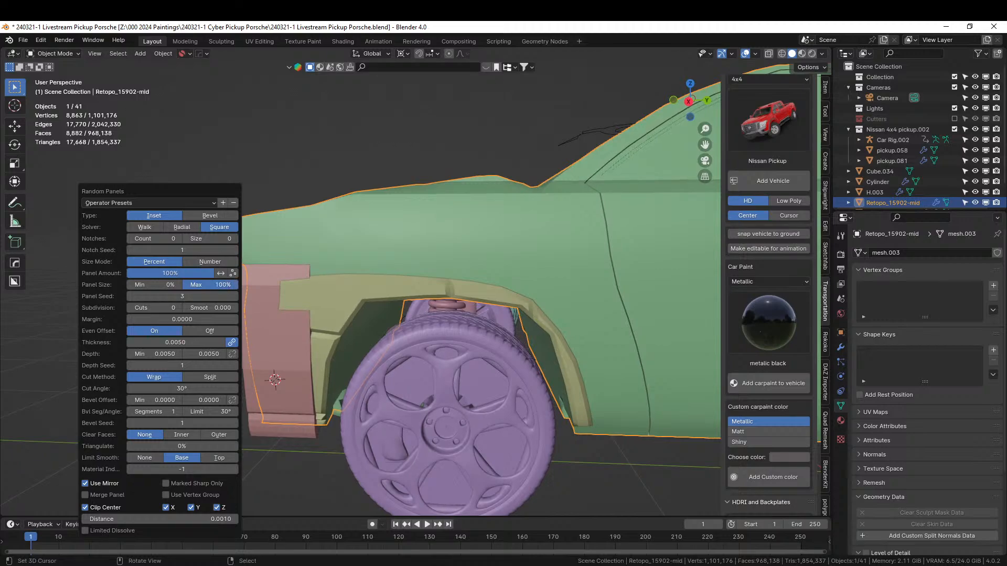
left_click_drag(236, 285, 205, 285)
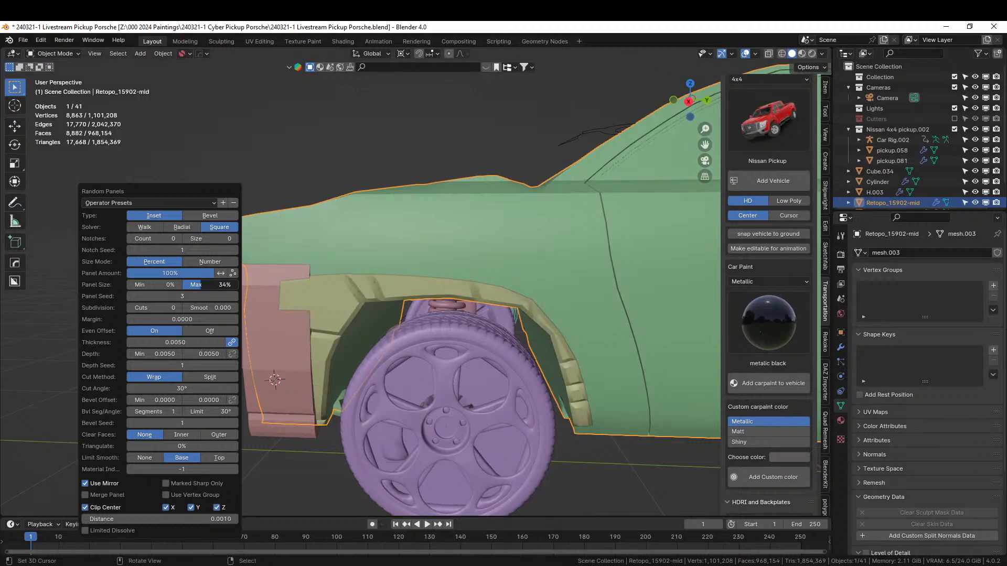
left_click(314, 332)
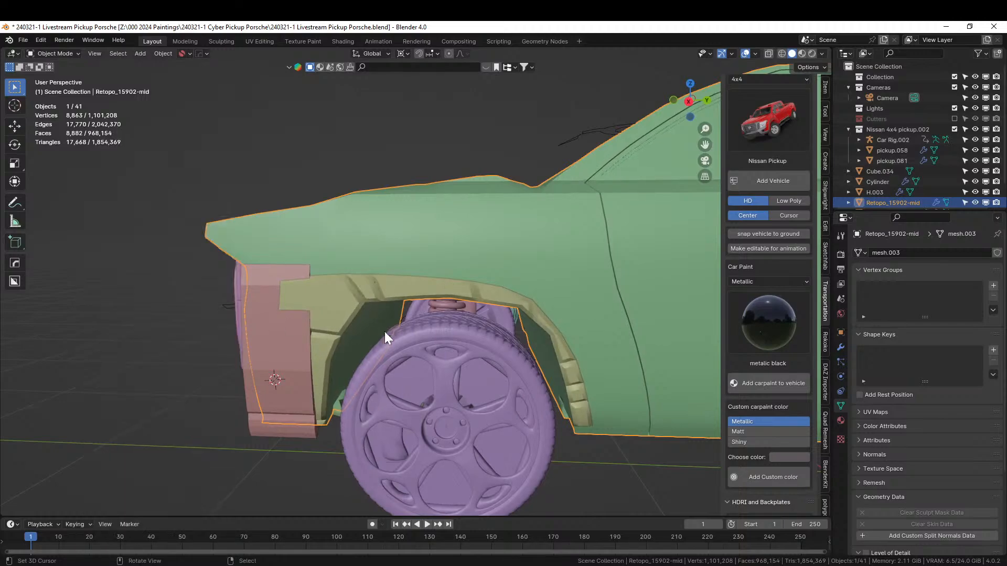
middle_click_drag(413, 345, 410, 371)
scroll(410, 363, "up", 3)
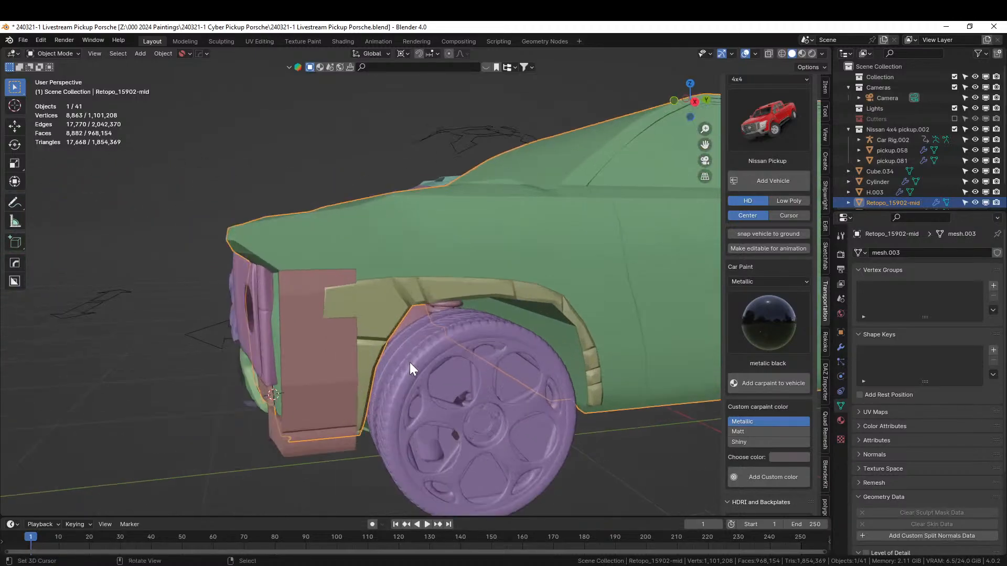
Apply the Sharpen operation to the wheel-arch panel trim object.
left_click(420, 311)
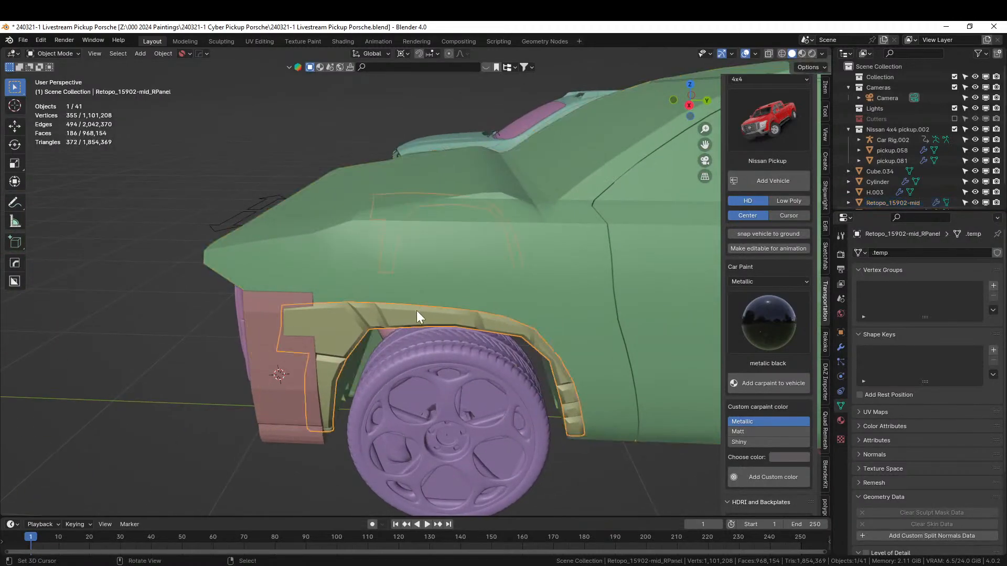
key("q")
left_click(347, 331)
right_click(581, 471)
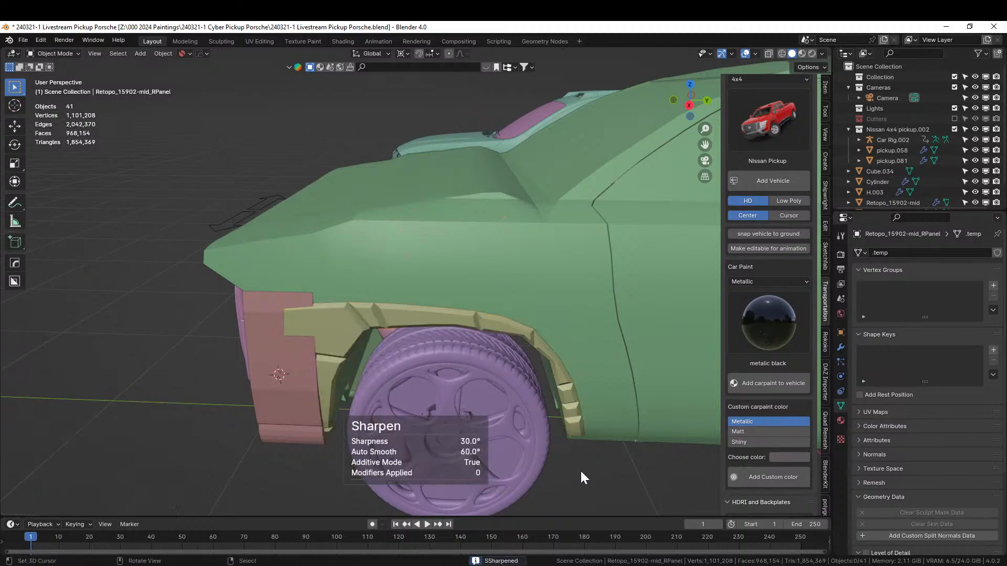
middle_click_drag(580, 470, 562, 420)
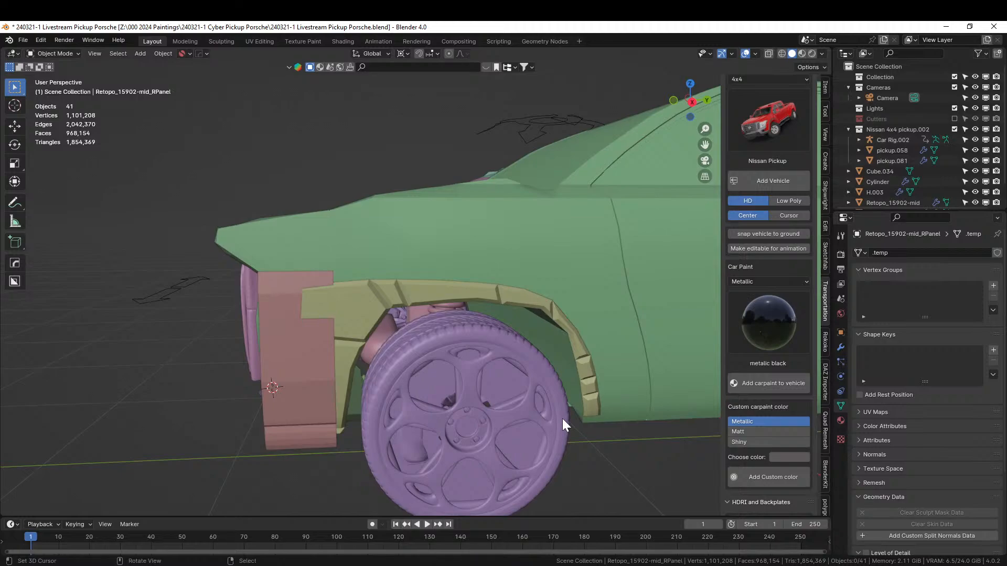
Edit the wheel-arch trim in vertex mode and raise the outer vertex at the rear bend about 0.012 m along Z.
left_click(574, 334)
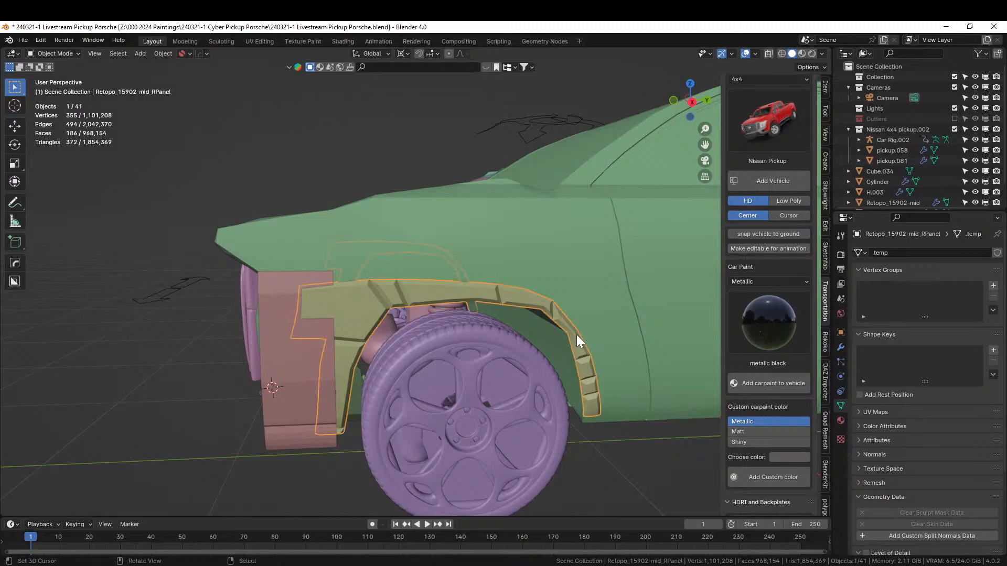
key("Tab")
key("KP_Decimal")
scroll(383, 303, "up", 3)
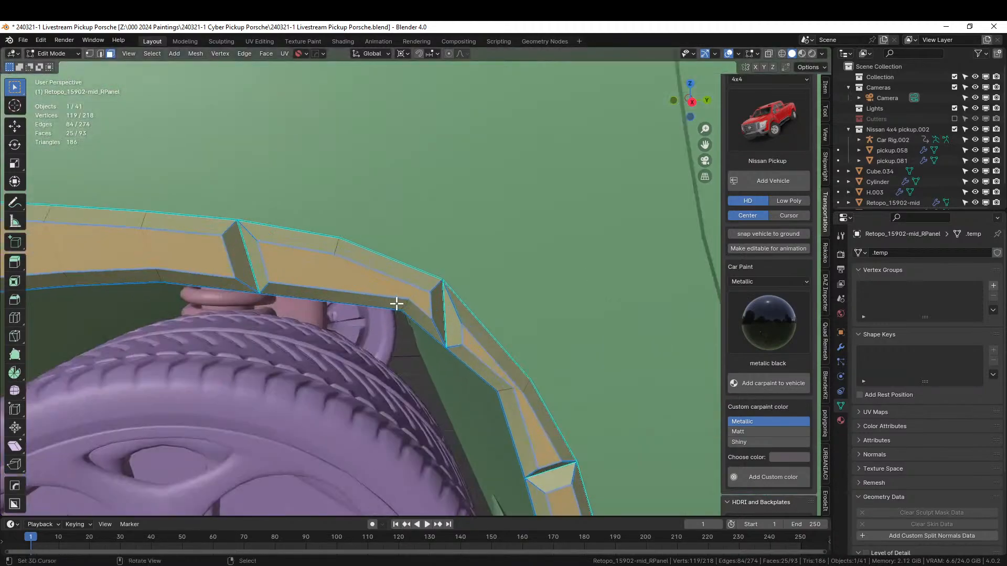
key("1")
left_click(512, 390)
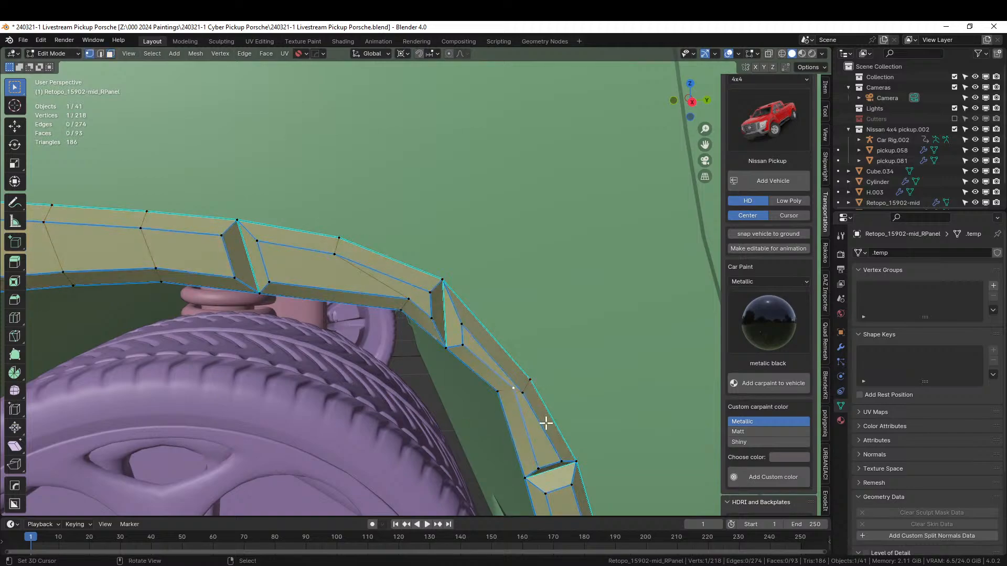
left_click(524, 394)
key("g")
key("z")
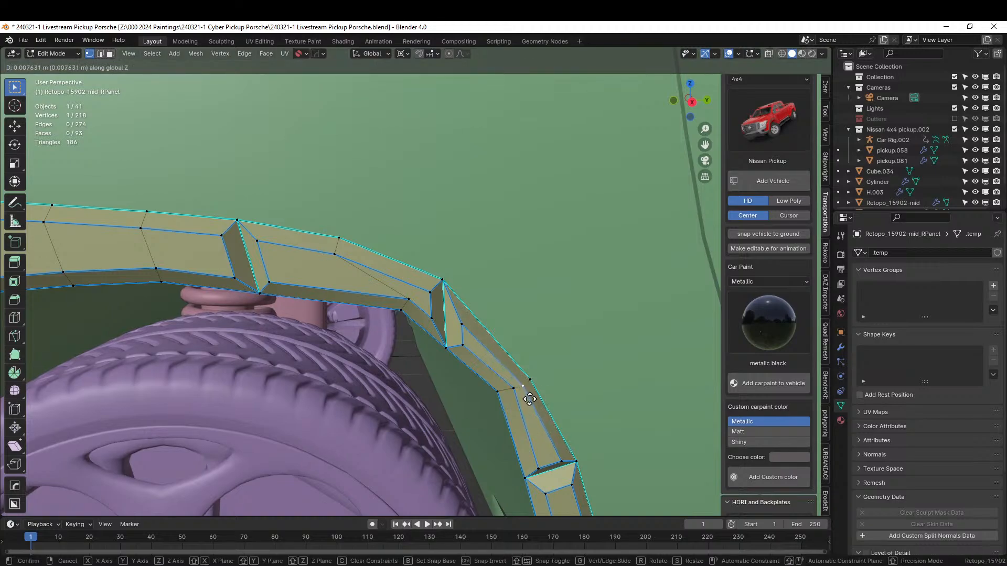
left_click(529, 397)
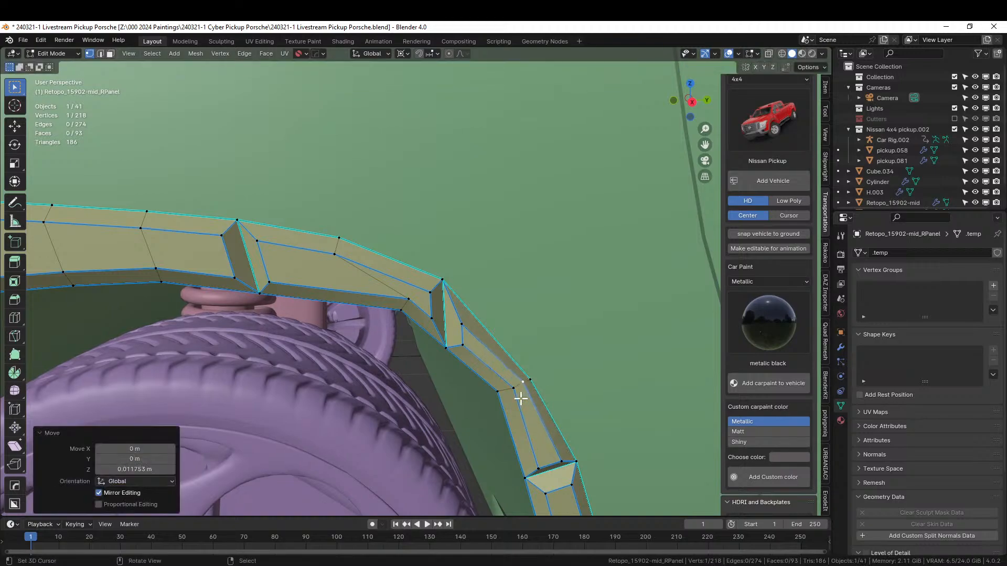
Move the adjacent inner vertex about -0.004 m along Y, return to Object Mode, and save the file.
middle_click_drag(514, 390, 481, 390)
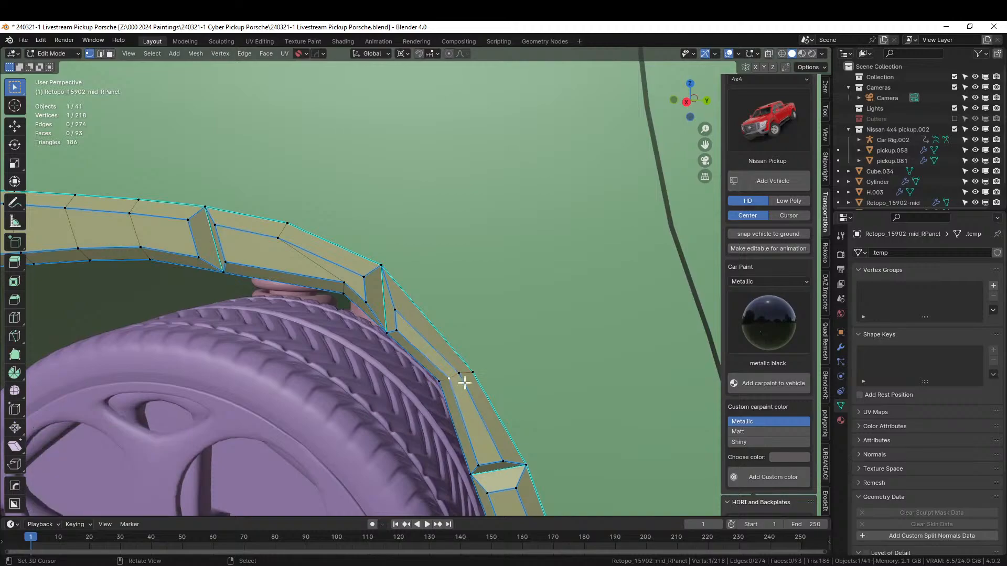
key("g")
key("y")
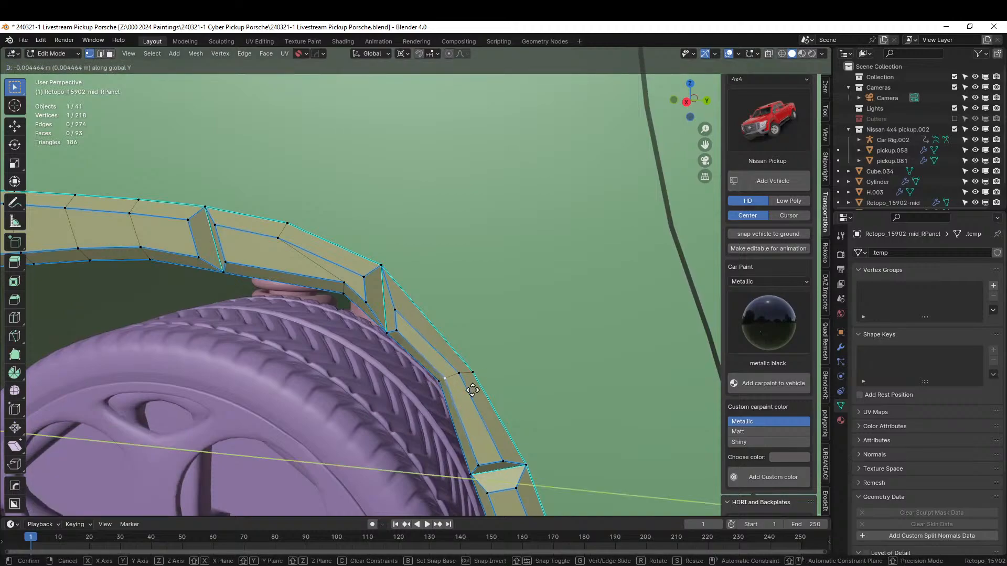
left_click(472, 390)
key("Tab")
scroll(506, 389, "down", 8)
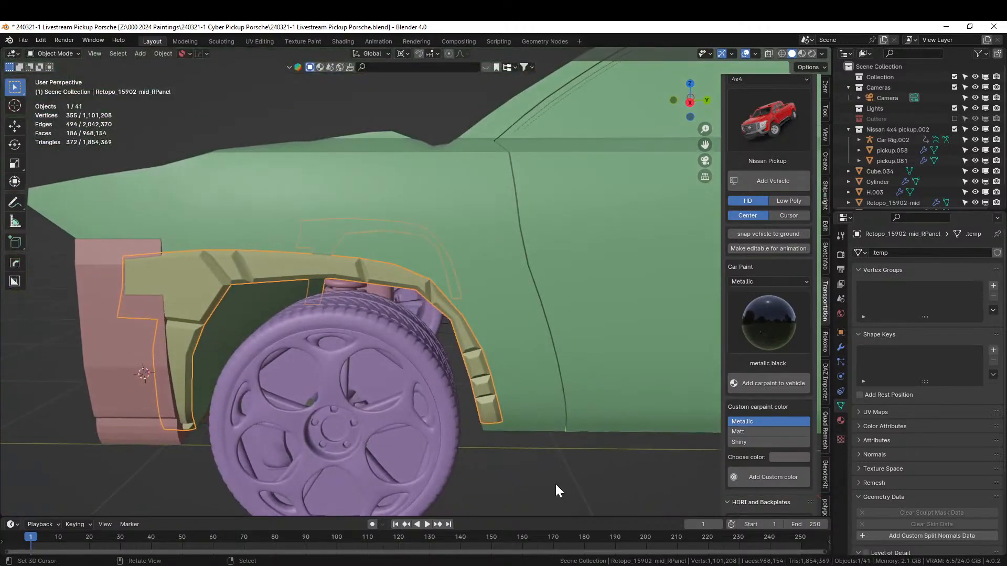
middle_click_drag(557, 473, 567, 443)
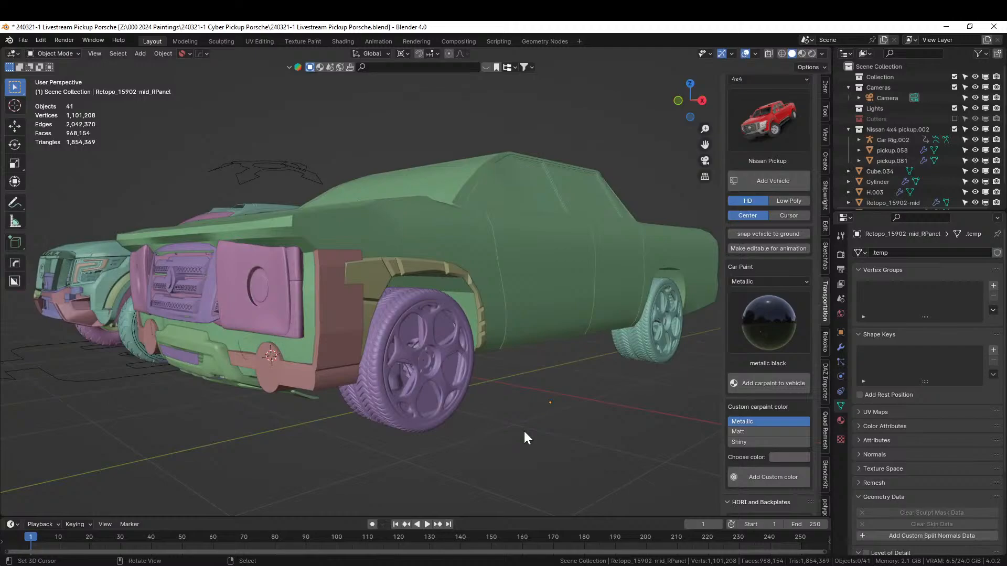
key("ctrl+s")
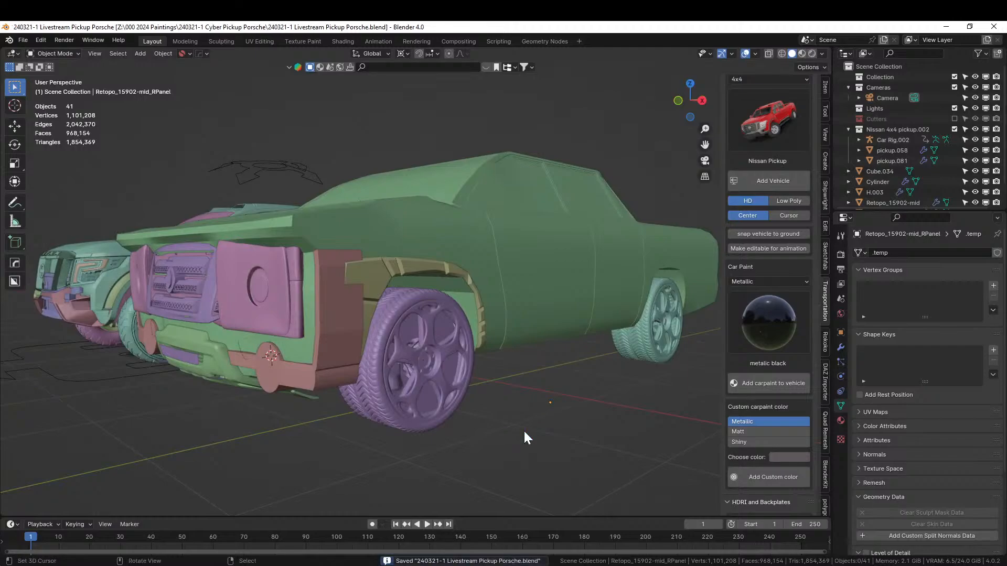
Enter Edit Mode on the car body, clear the old selection, and select the face loops across the lower front below the headlights.
mouse_move(474, 364)
middle_mouse_down()
mouse_move(483, 373)
mouse_move(576, 367)
mouse_move(535, 367)
mouse_move(541, 353)
mouse_move(603, 363)
mouse_move(474, 367)
middle_mouse_up()
scroll(476, 367, "up", 4)
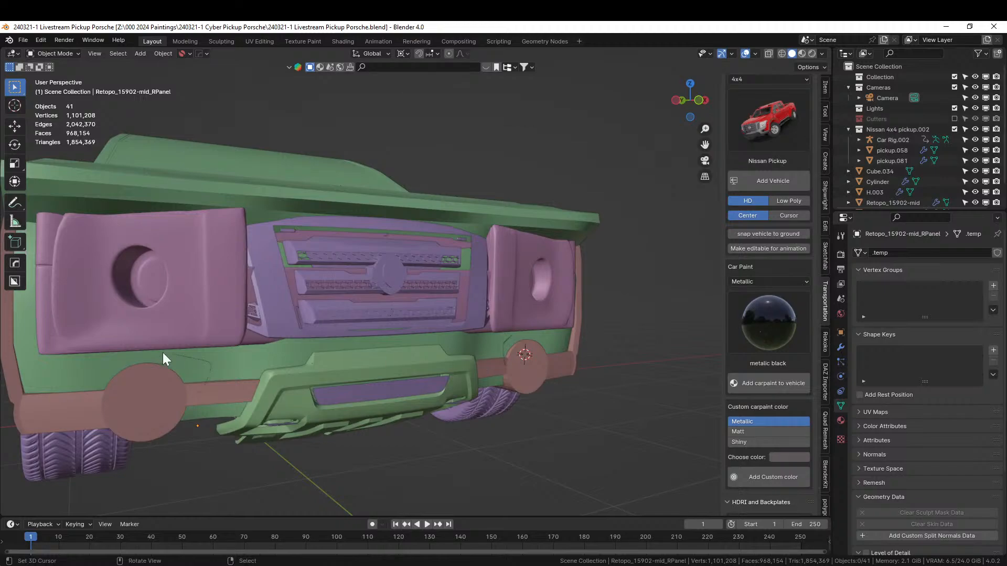
middle_click_drag(296, 363, 356, 361)
left_click(378, 357)
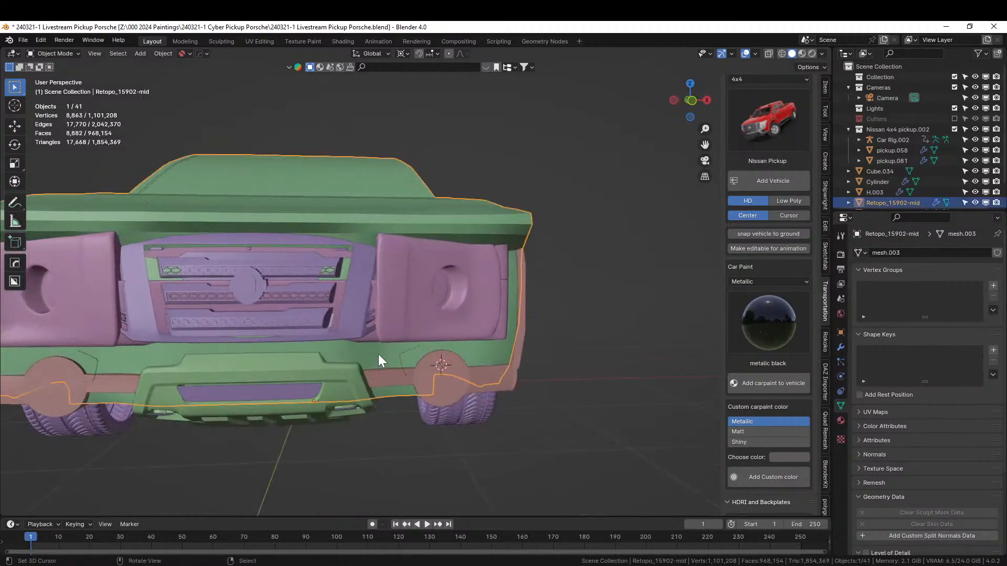
key("Tab")
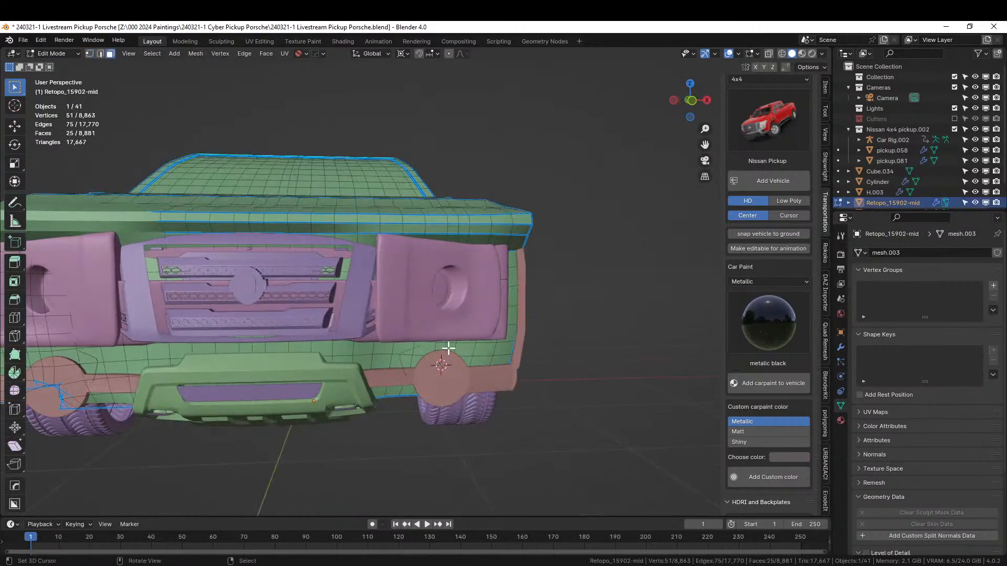
left_click(472, 352, "alt")
key("alt+a")
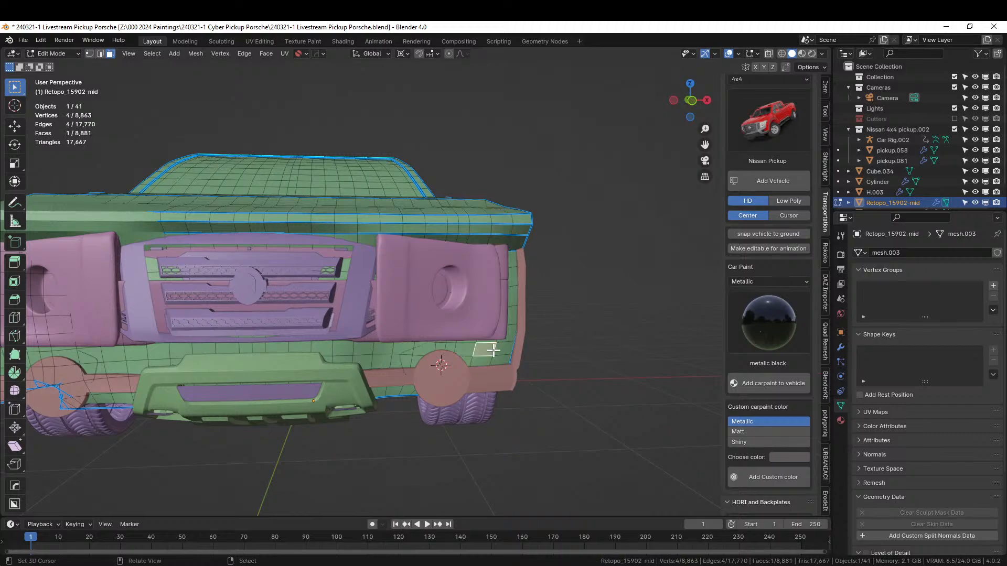
left_click(495, 351, "alt")
left_click(492, 359, "alt+shift")
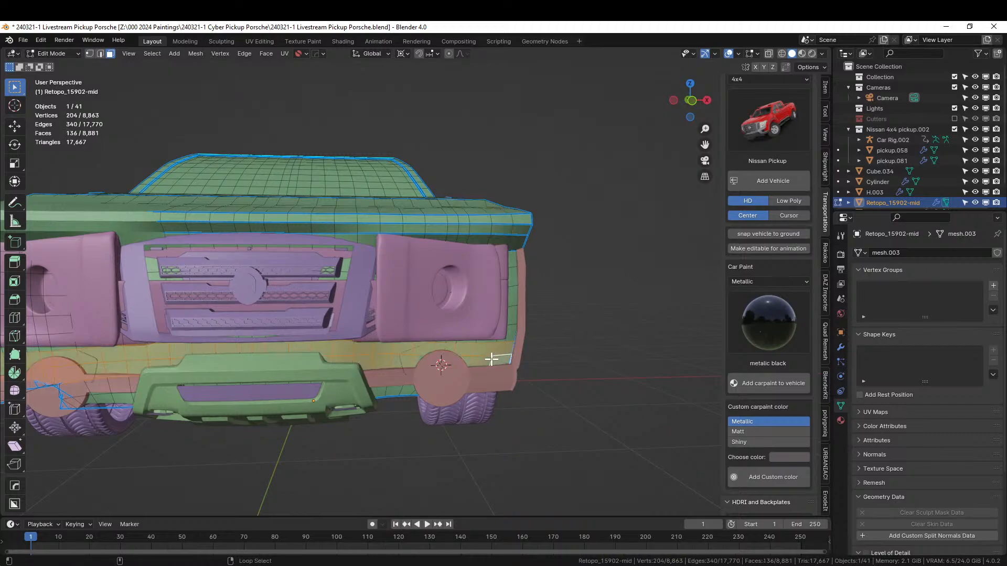
middle_click_drag(479, 352, 461, 327)
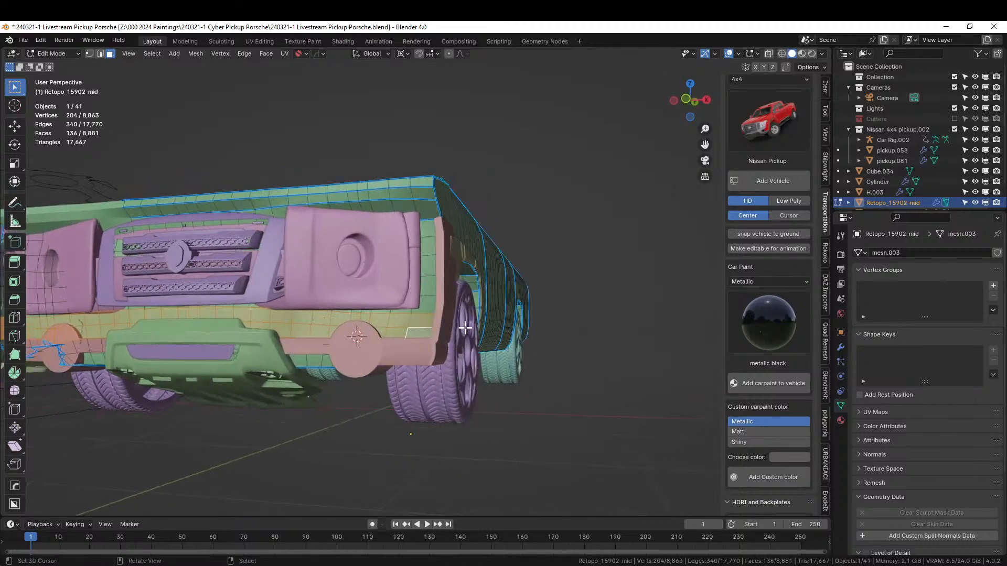
Extend the face selection along the strip beneath the headlights and grille and up the outer side of the headlight.
left_click(339, 314, "ctrl")
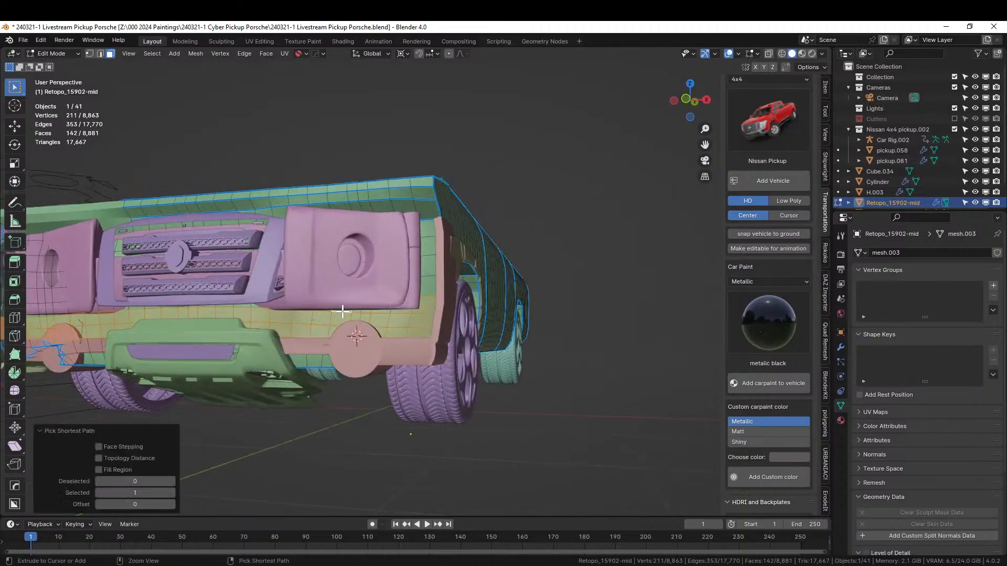
left_click(257, 305, "ctrl")
left_click(230, 307, "ctrl")
left_click(422, 294, "ctrl")
middle_click_drag(380, 312, 417, 365)
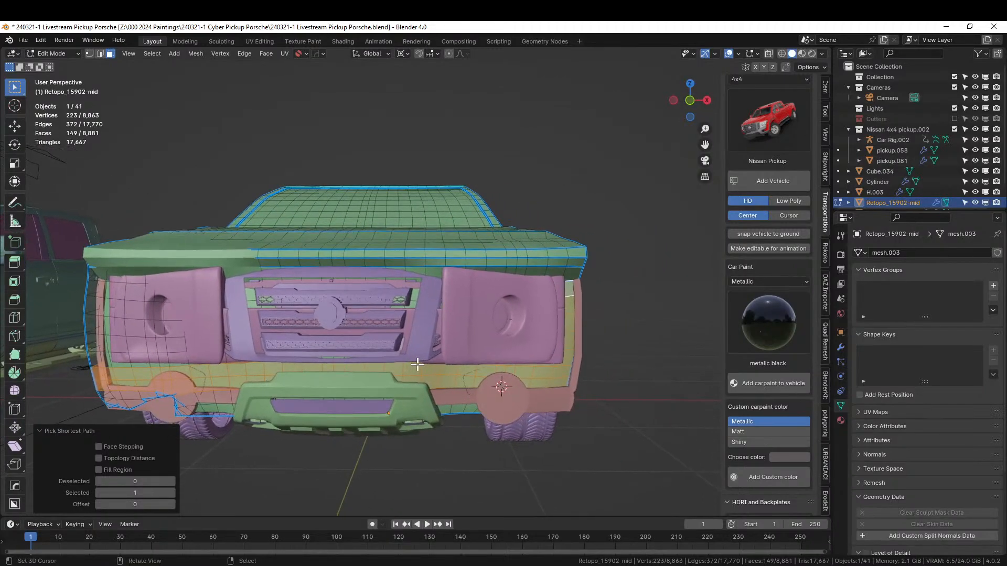
Return to Object Mode and generate Random Panels on the selected front faces with panel seed 2.
key("Tab")
right_click(479, 396)
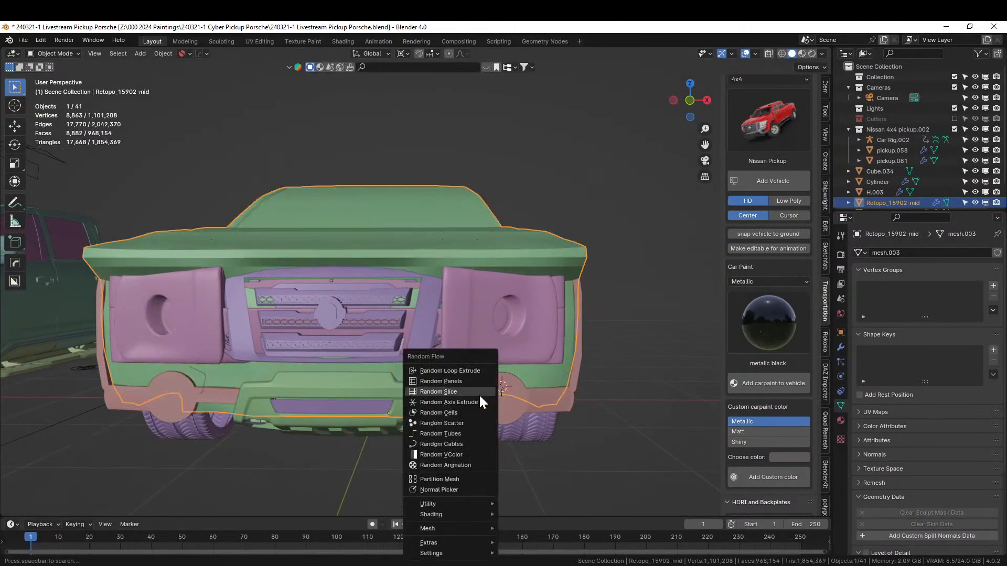
left_click(471, 380)
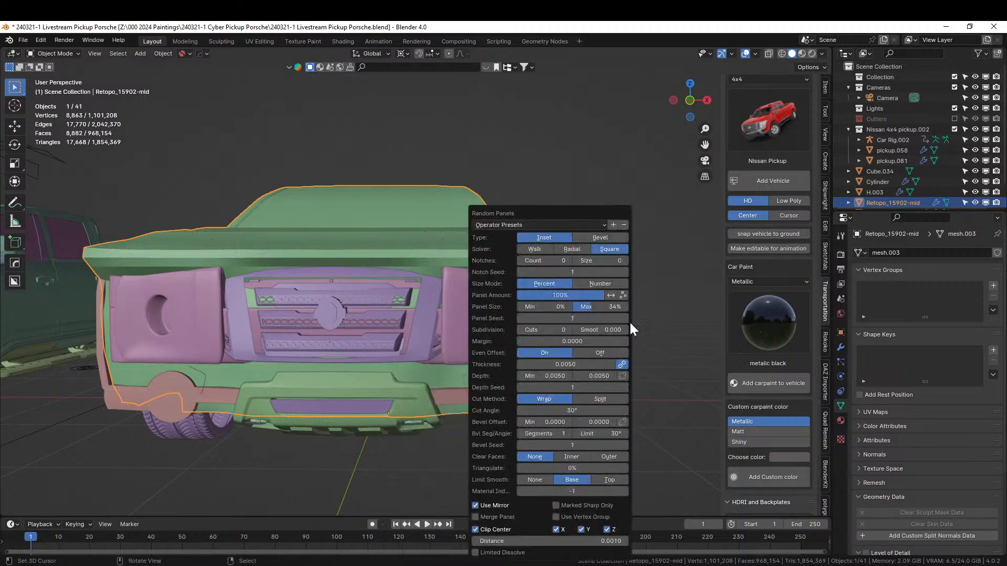
left_click(624, 318)
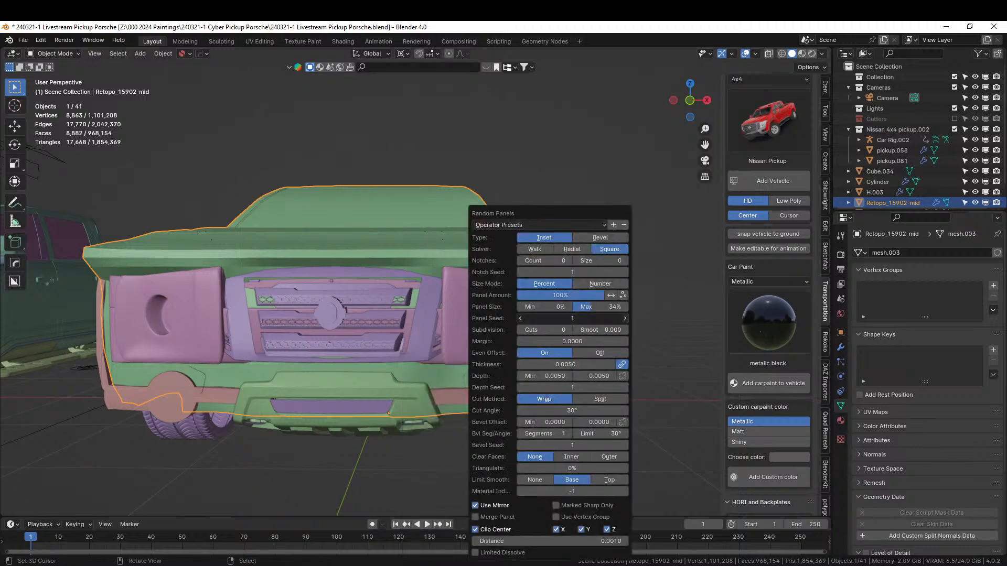
left_click_drag(543, 209, 197, 176)
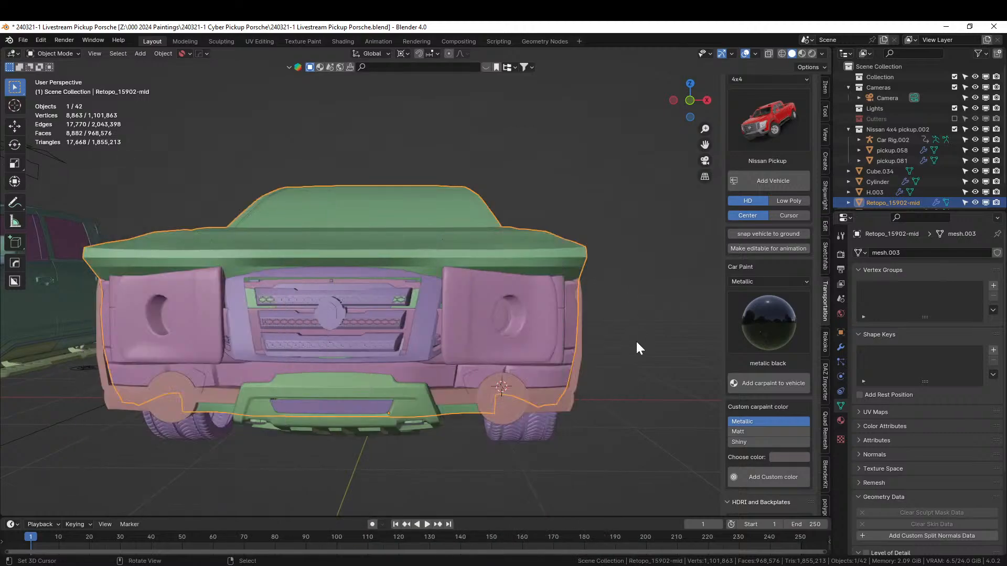
middle_click_drag(635, 340, 538, 372)
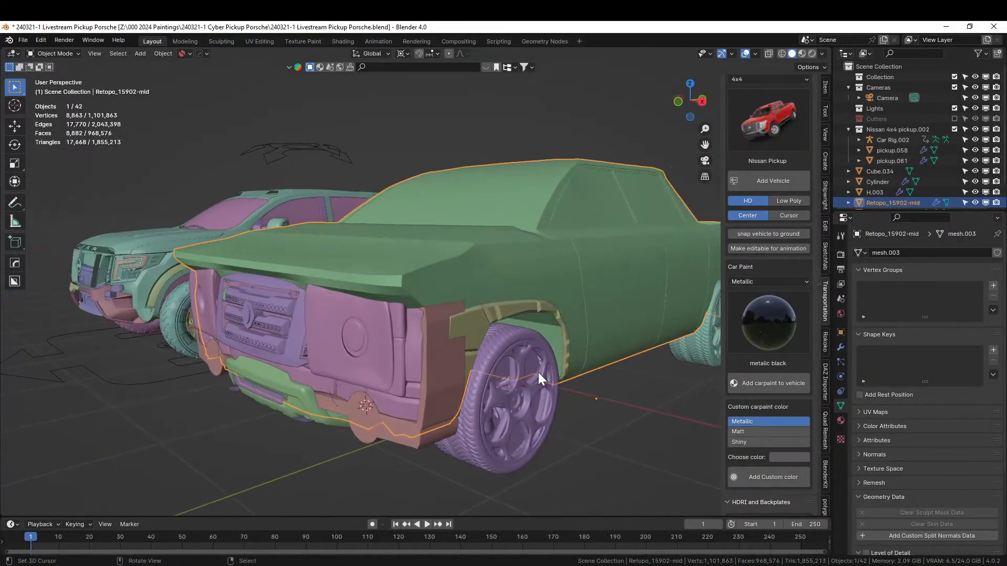
Reopen the Random Panels settings and set the maximum panel size to 12% for the front panels.
key("F9")
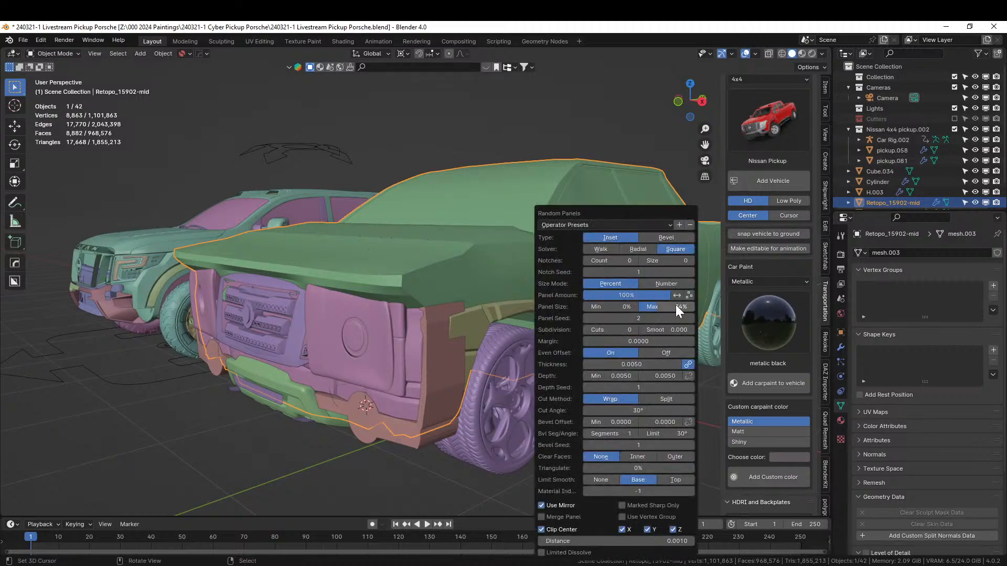
type("10")
key("Return")
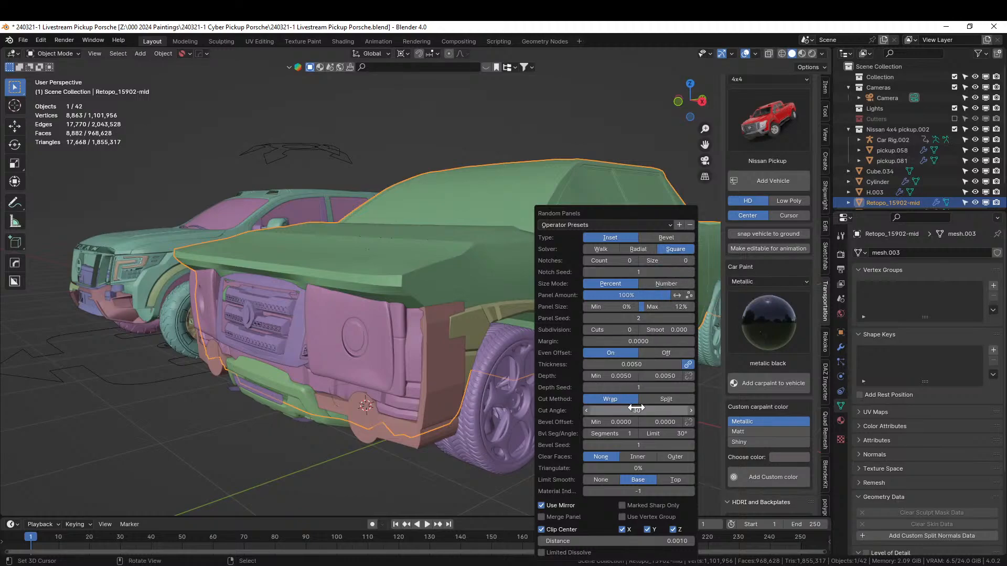
Try a thickness of 0.002 for the front panels and settle on 0.003.
left_click(632, 364)
key("BackSpace")
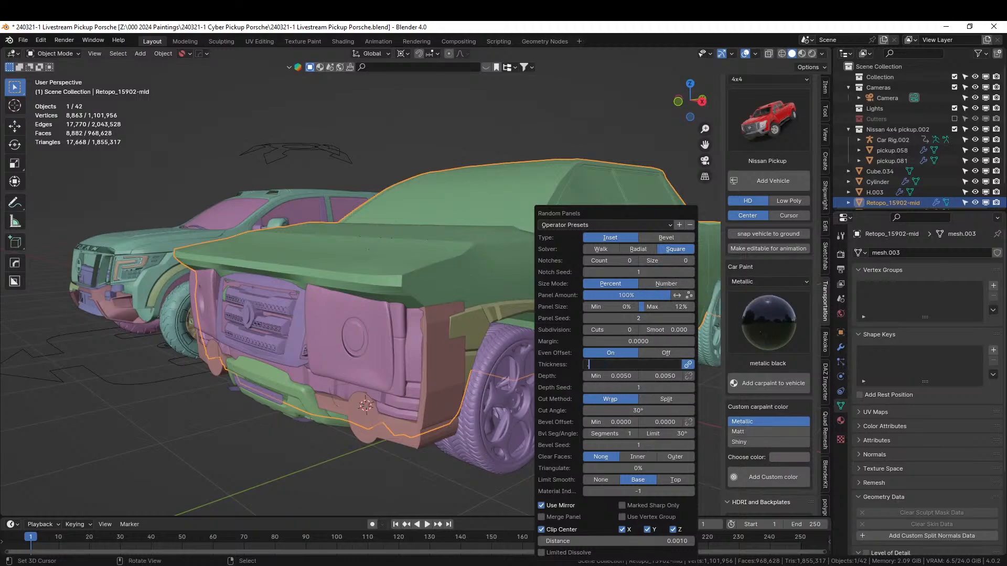
type(".002")
key("Return")
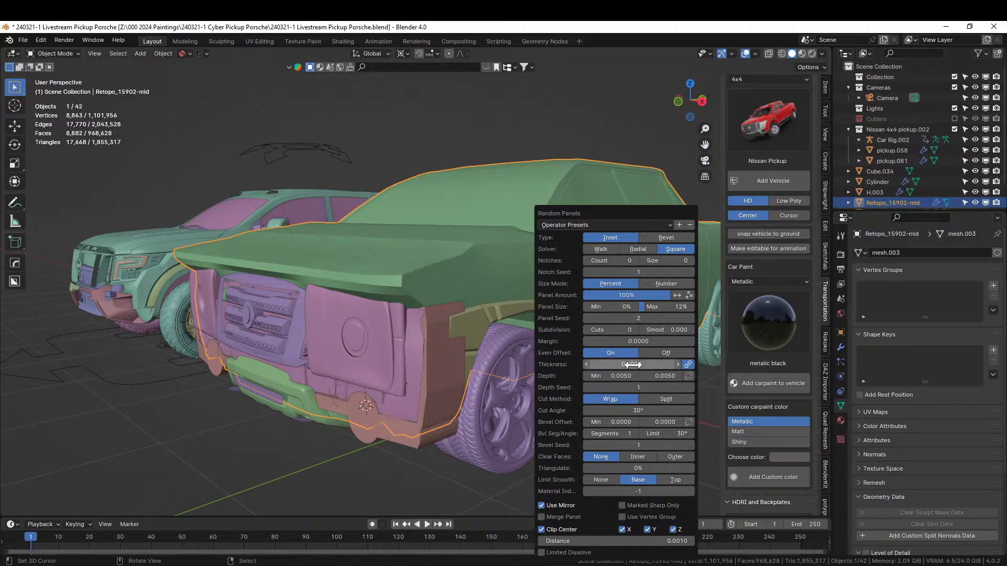
left_click(632, 364)
key("BackSpace")
type(".00")
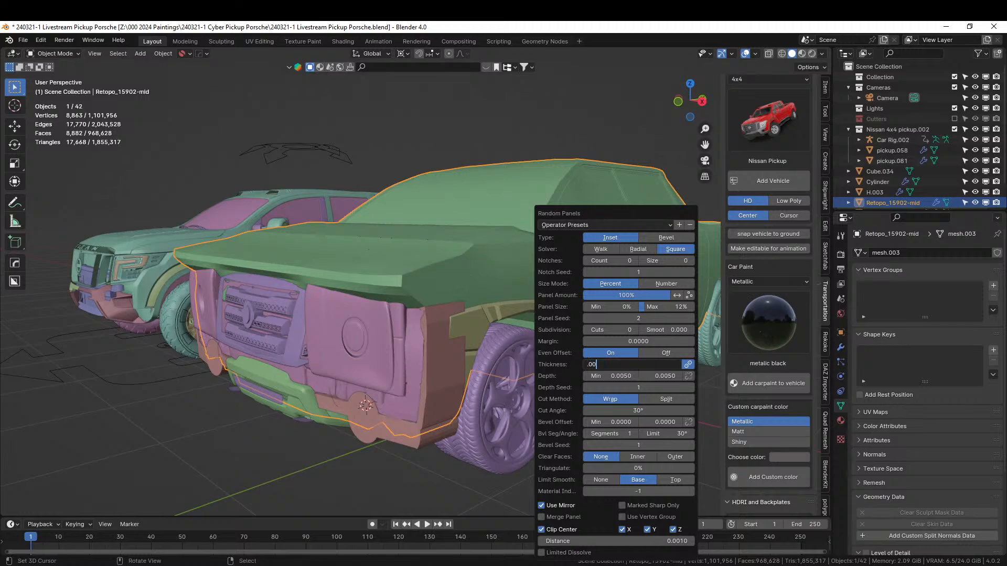
type("3")
key("Return")
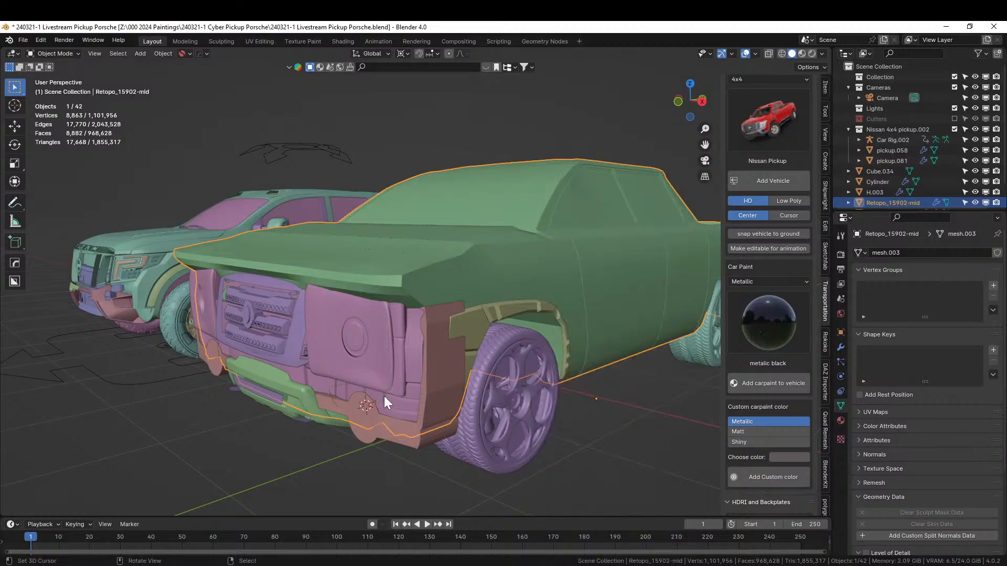
Move the four narrow front-edge faces of the bumper's side panel about -0.03 m along Y with proportional editing, and save the file.
mouse_move(384, 395)
middle_mouse_down()
mouse_move(411, 395)
mouse_move(407, 385)
mouse_move(418, 383)
mouse_move(392, 399)
middle_mouse_up()
scroll(412, 396, "up", 3)
left_click(464, 381)
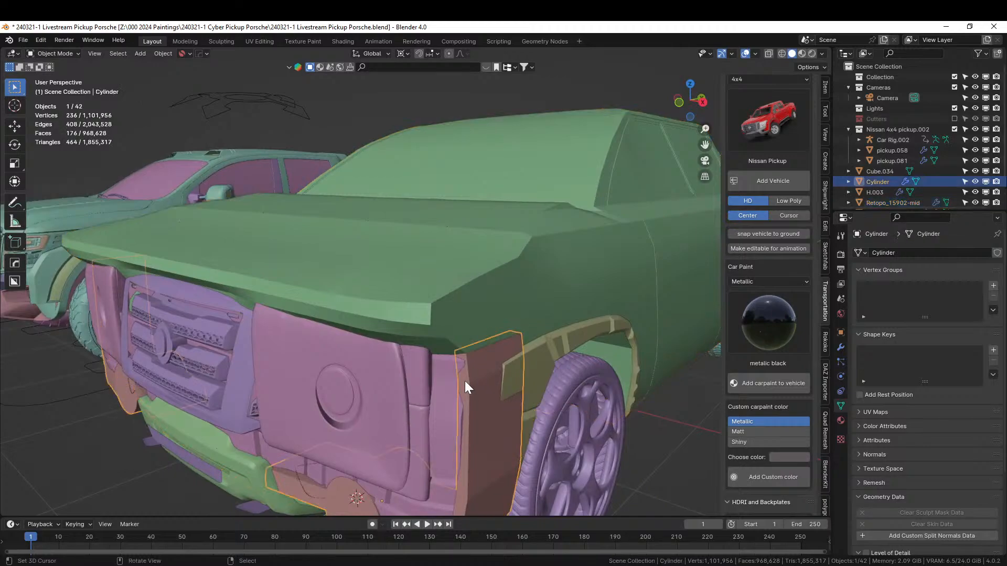
key("Tab")
left_click(460, 479, "shift")
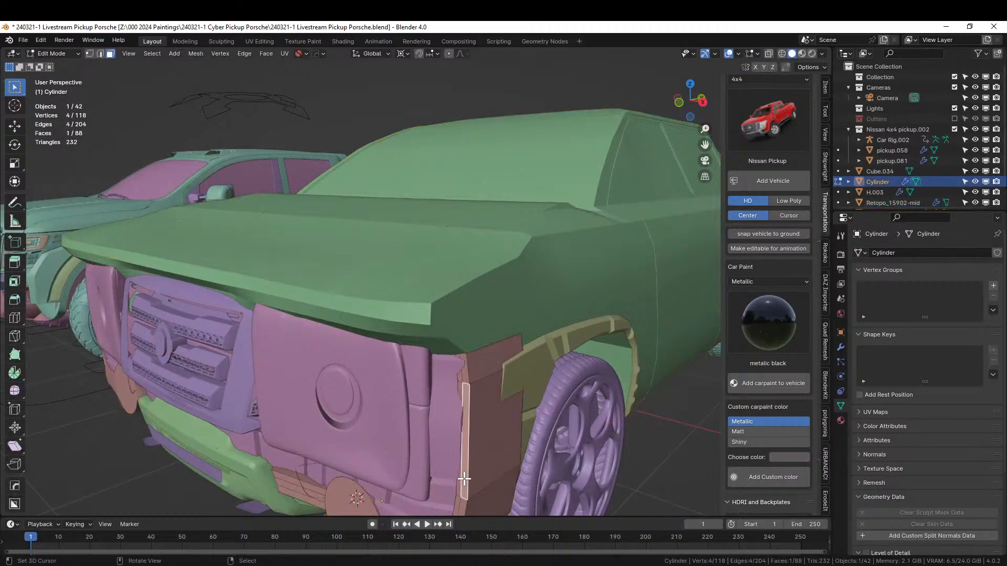
left_click(461, 380, "shift")
left_click(462, 368, "shift")
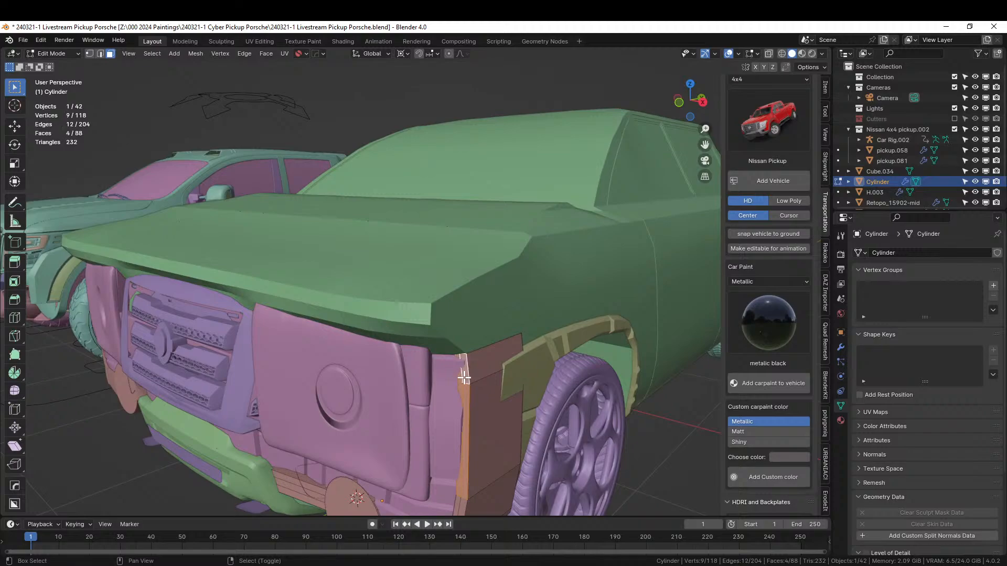
middle_click_drag(500, 415, 487, 339)
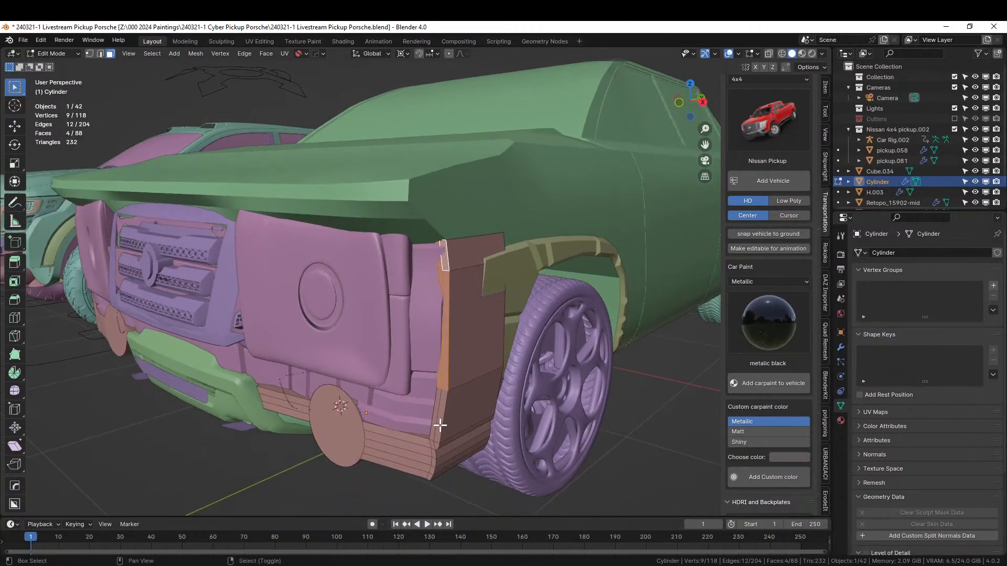
key("g")
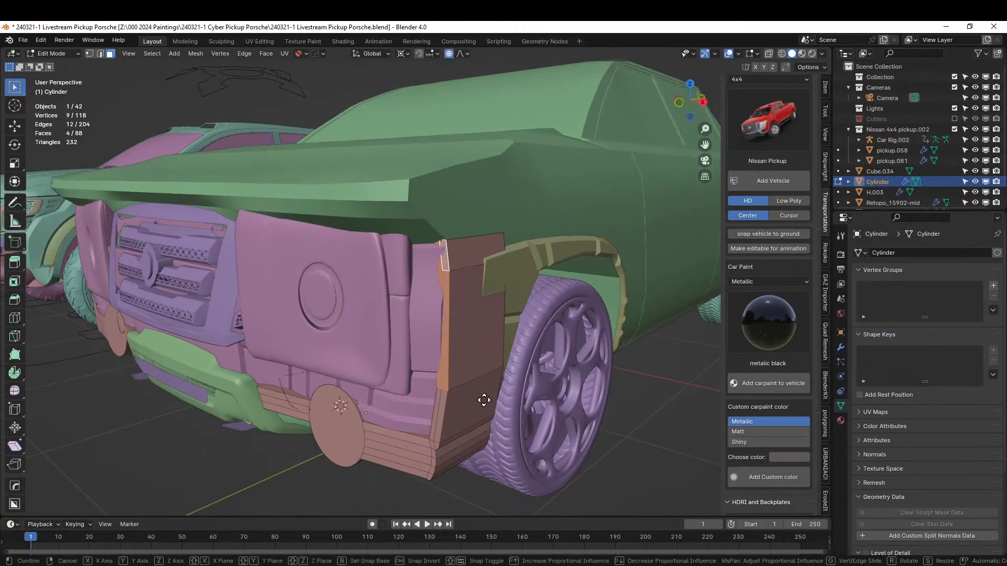
key("y")
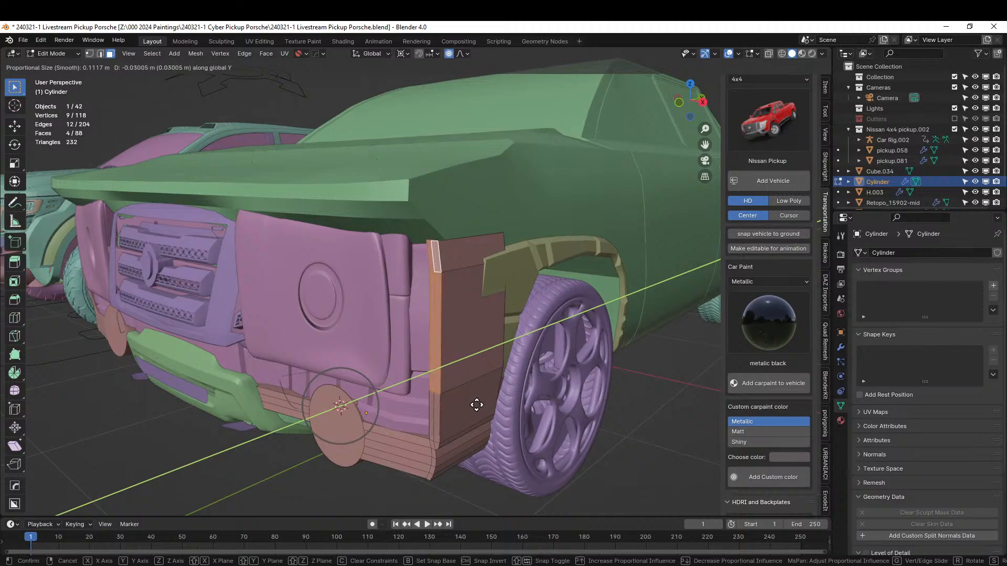
left_click(477, 405)
key("Tab")
middle_click_drag(476, 405, 559, 404)
left_click(561, 413)
scroll(562, 400, "down", 4)
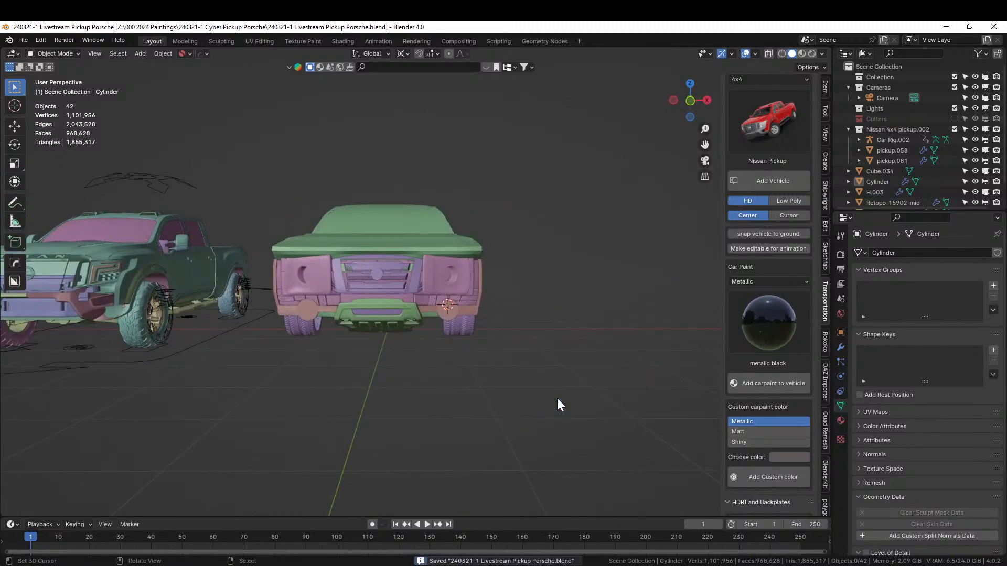
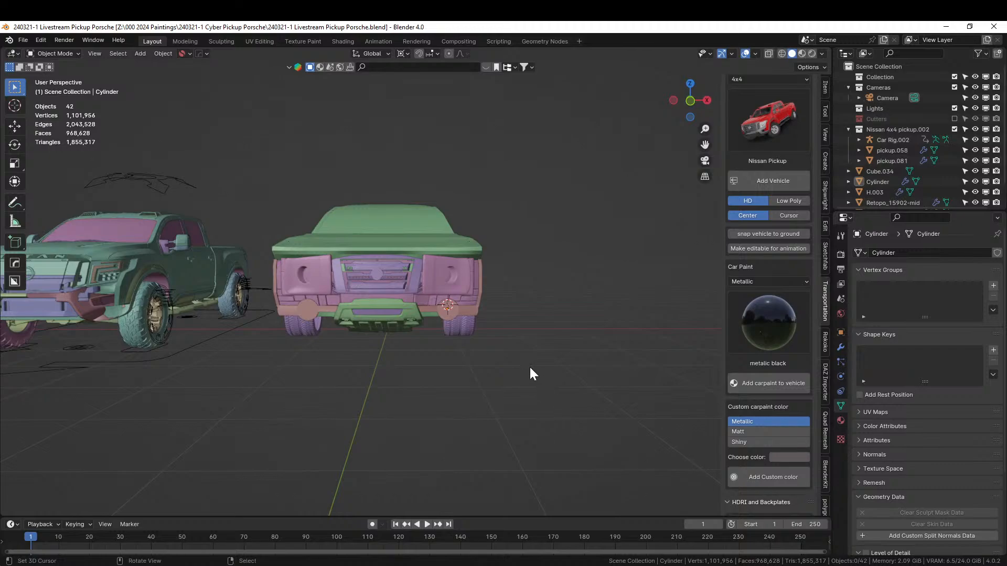
Try excluding the Nissan 4x4 pickup.002 collection from the scene to hide the reference pickup.
middle_click_drag(533, 373, 462, 416)
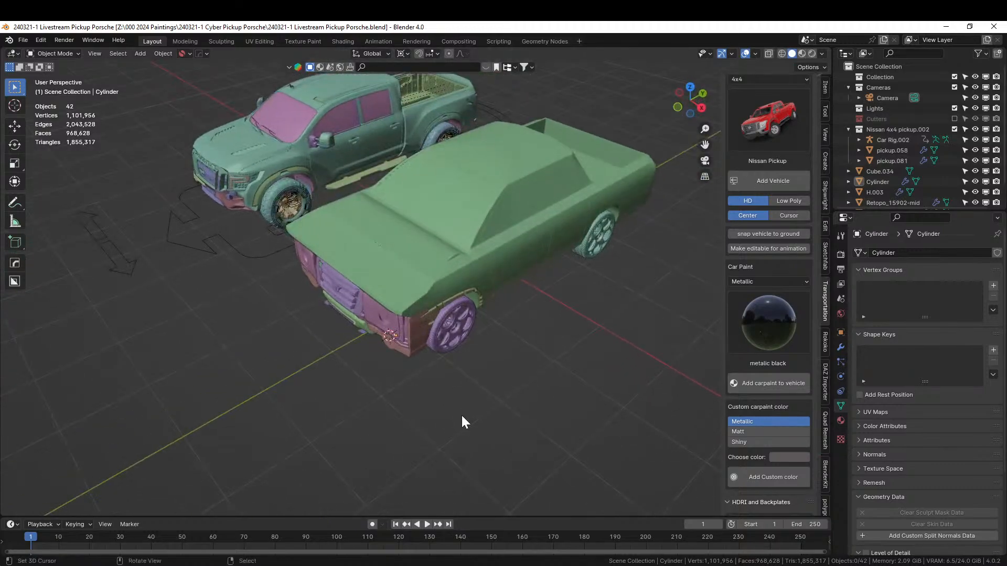
left_click(903, 129)
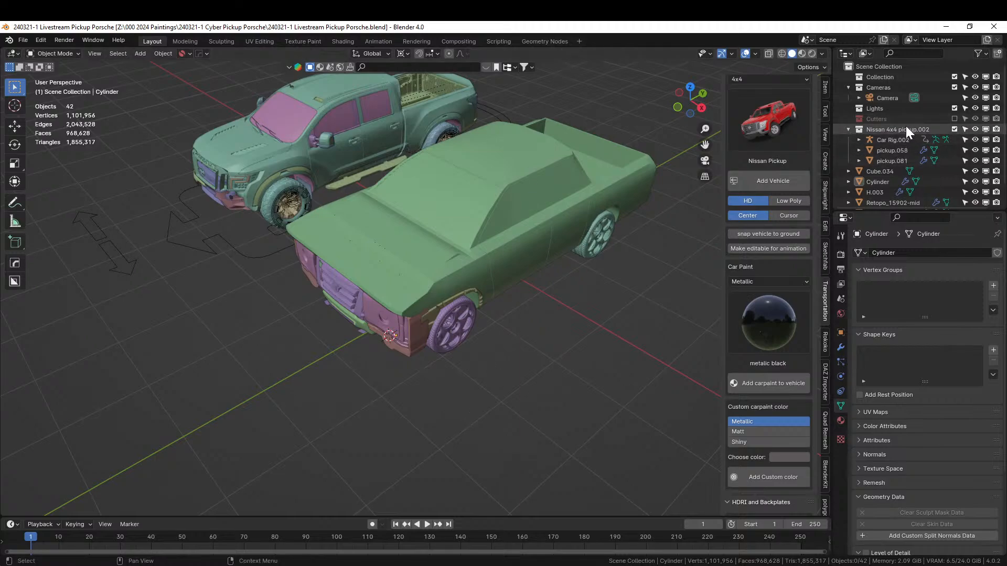
right_click(904, 125)
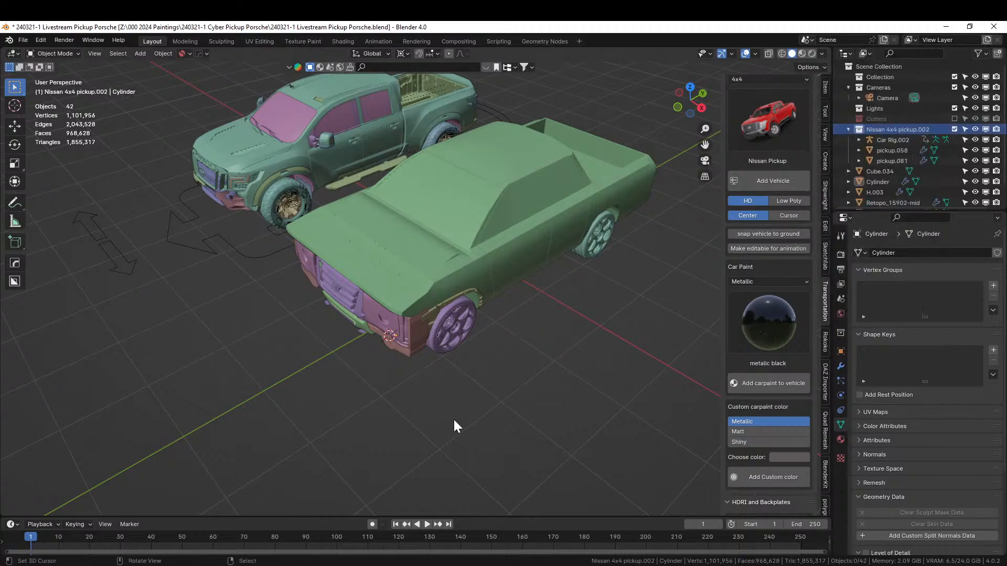
left_click(953, 129)
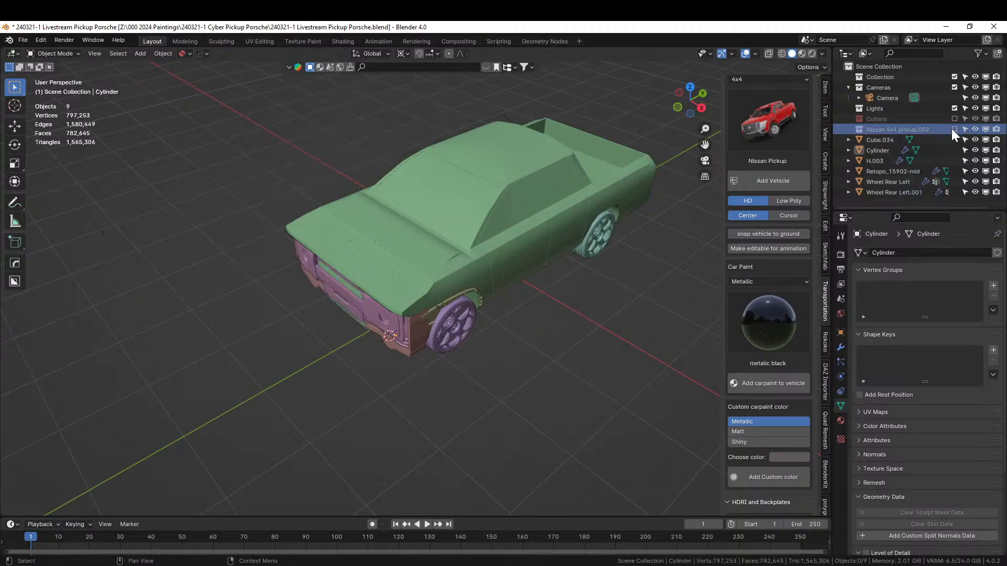
middle_click_drag(416, 323, 619, 233)
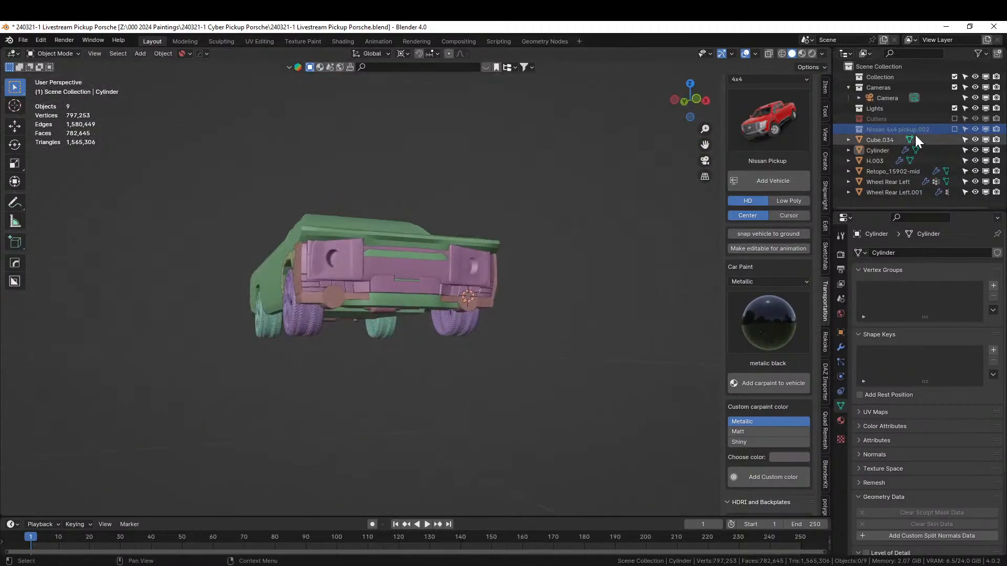
left_click(955, 129)
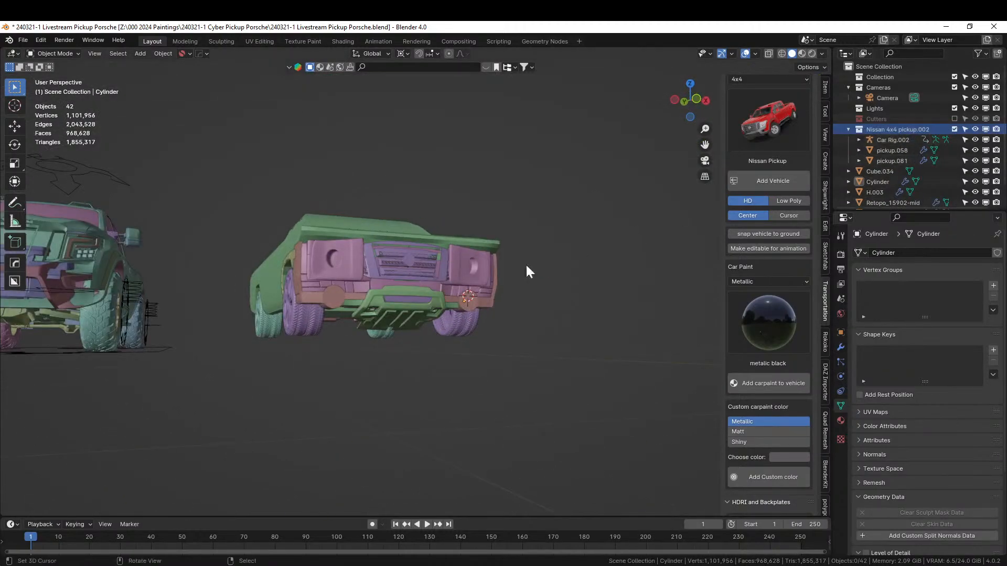
Move the skid plate pickup.058 and grille pickup.081 to the Scene Collection and exclude the Nissan 4x4 pickup.002 collection.
left_click(394, 312)
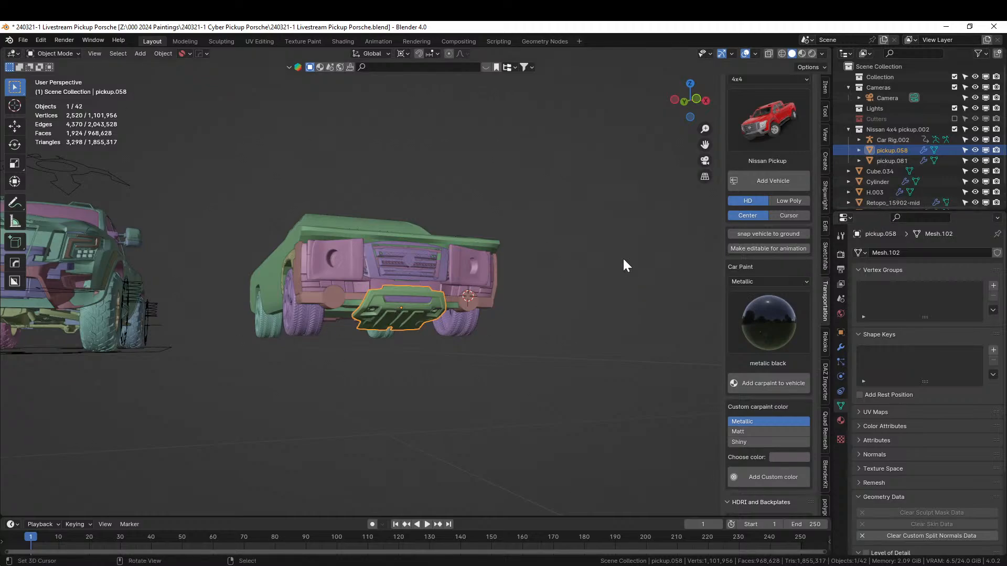
left_click(895, 161, "shift")
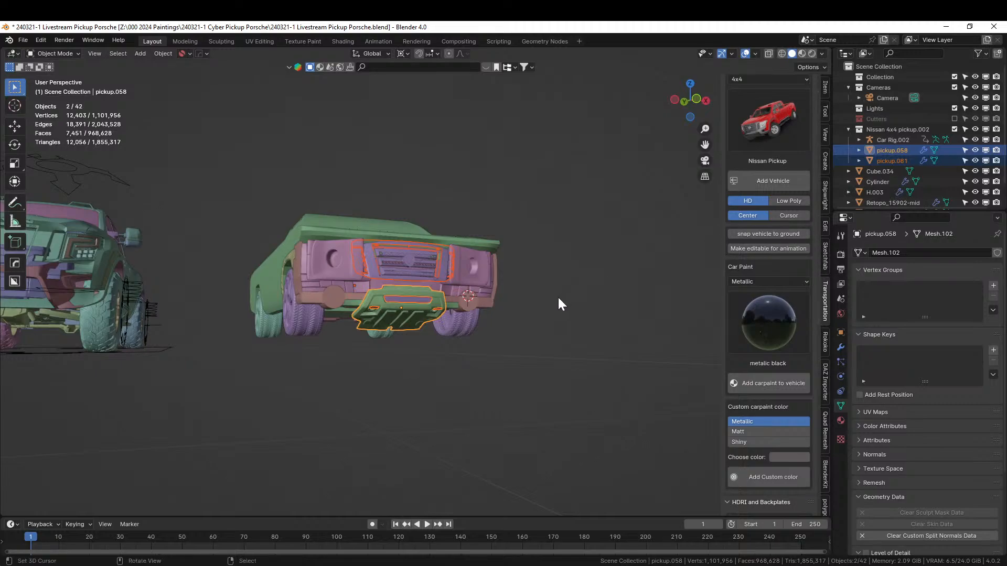
key("m")
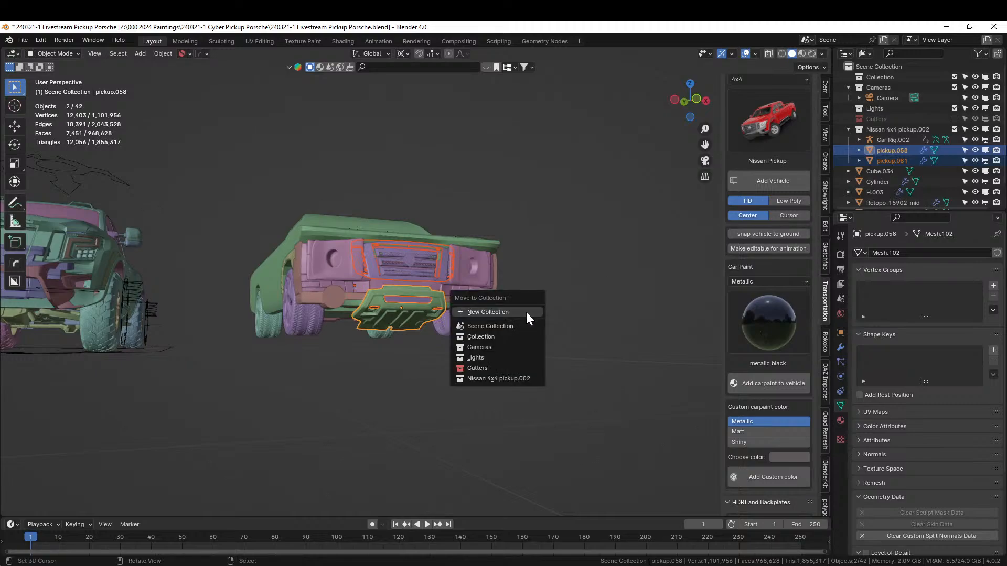
left_click(502, 327)
left_click(955, 129)
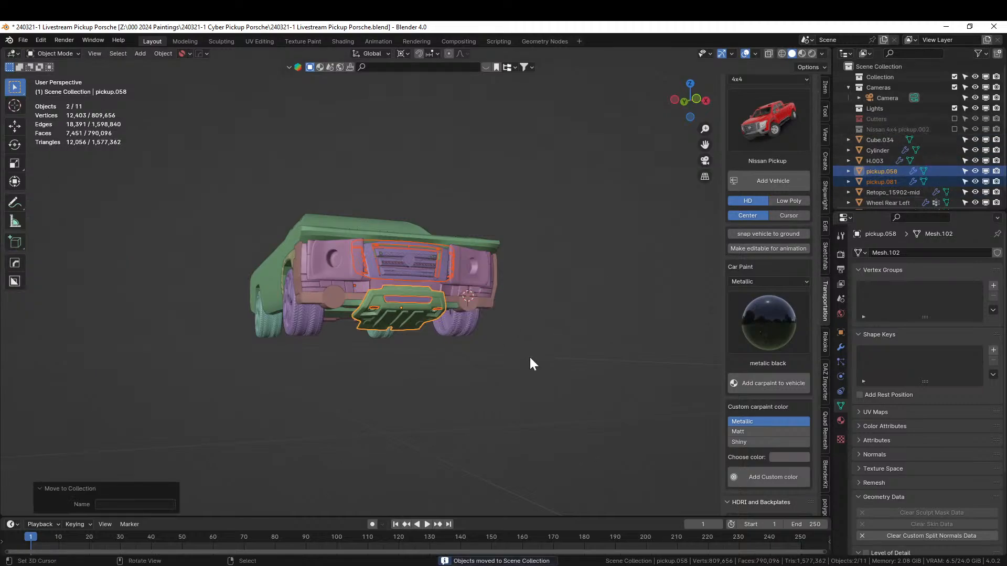
Examine the car's side, switch to the vehicle kitbash file and look through its row of door handles.
middle_click_drag(530, 356, 458, 370)
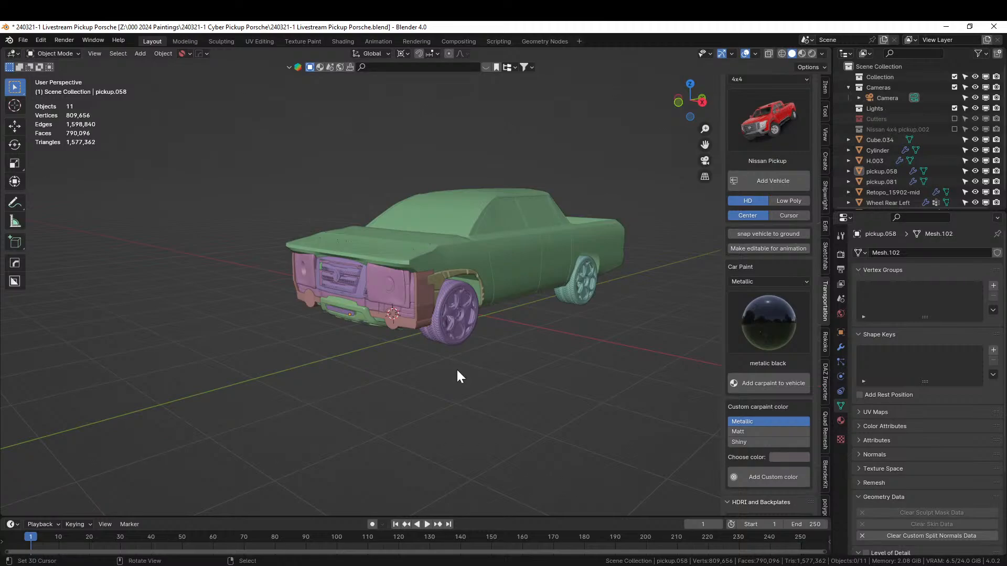
scroll(369, 322, "up", 3)
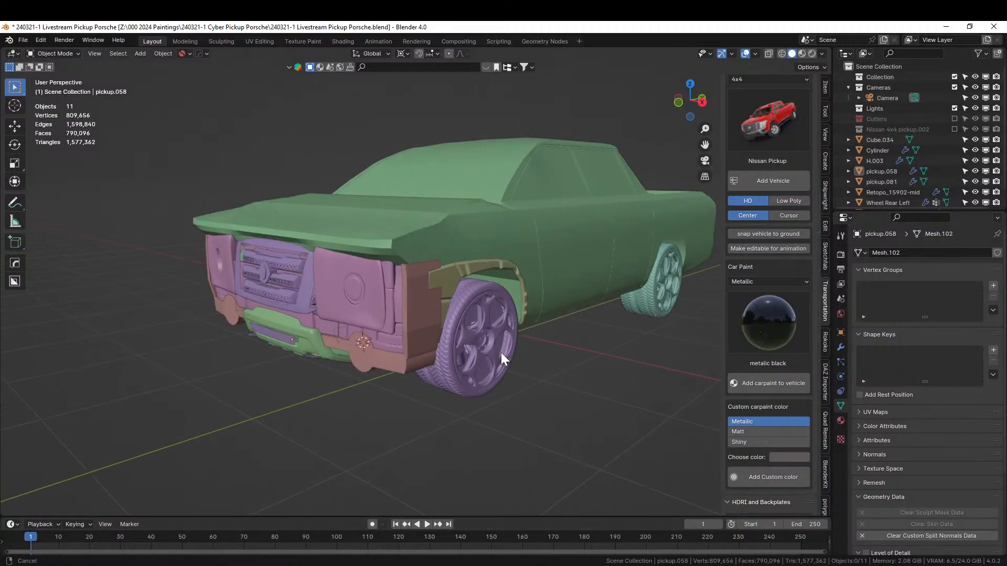
middle_click_drag(501, 353, 400, 375)
scroll(402, 383, "up", 4)
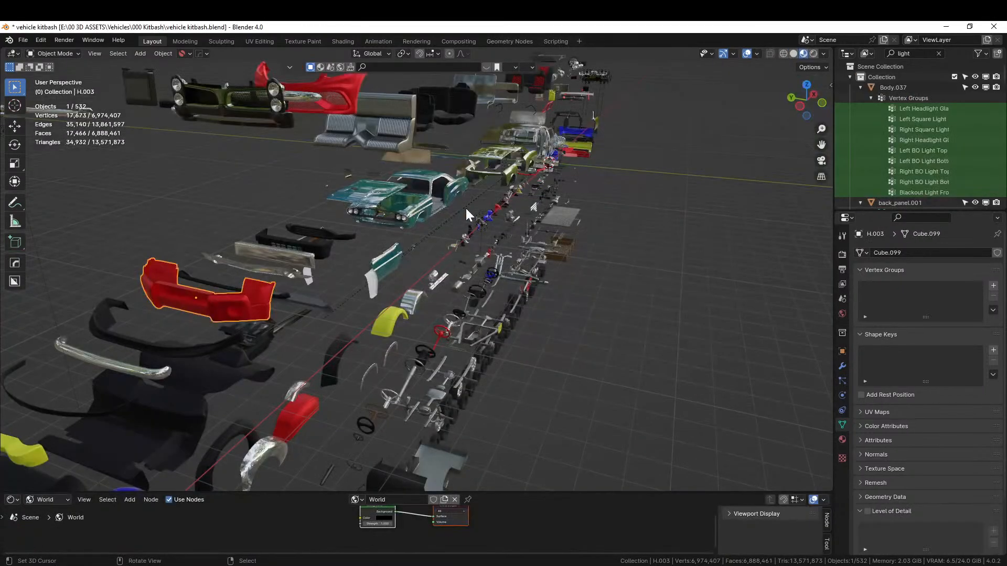
middle_click_drag(465, 209, 377, 217)
scroll(454, 231, "up", 3)
scroll(454, 237, "up", 2)
middle_click_drag(454, 238, 222, 282)
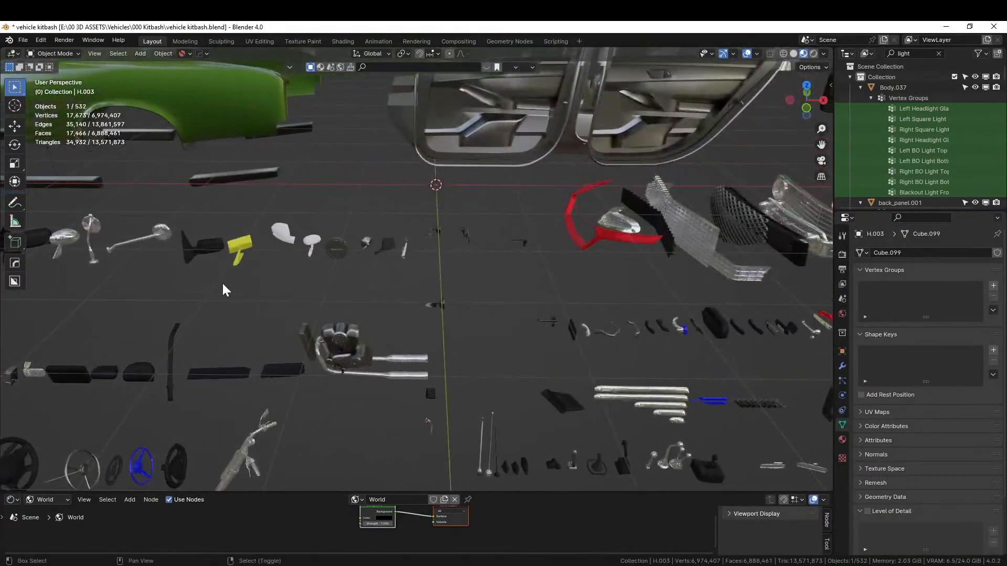
middle_click_drag(487, 322, 314, 297, "shift")
scroll(492, 302, "up", 4)
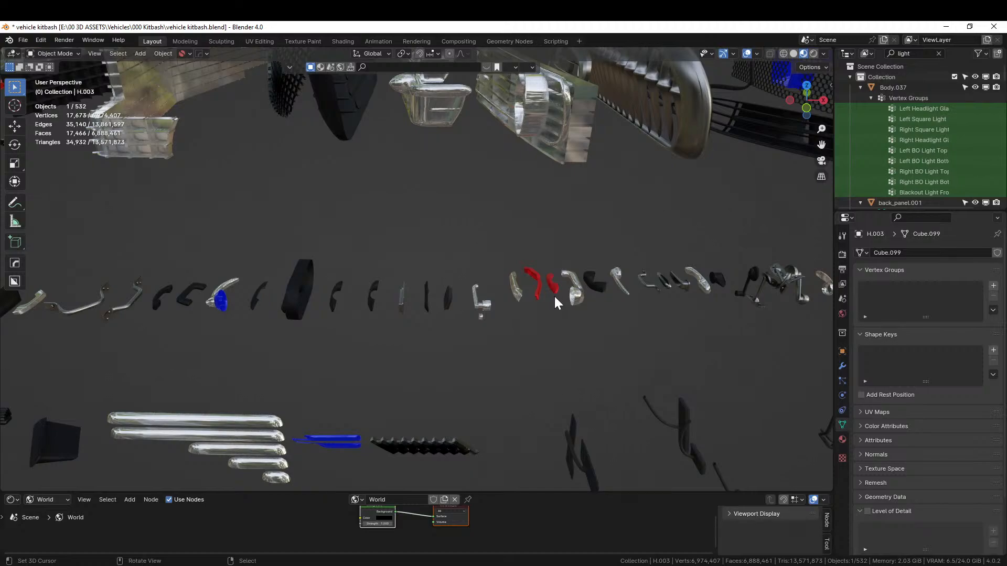
left_click(513, 291)
scroll(513, 290, "up", 6)
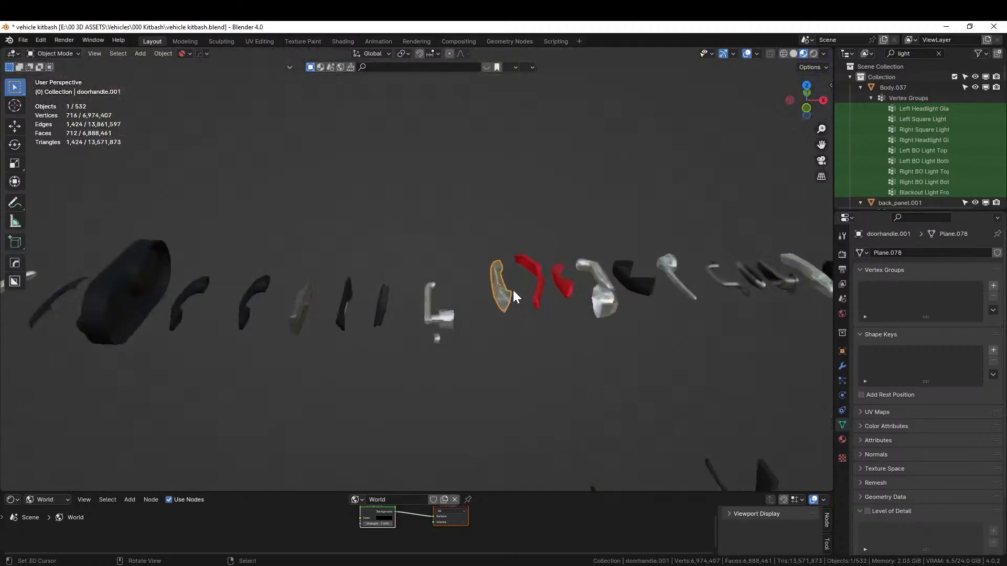
middle_click_drag(523, 288, 391, 331)
Join the angular black door handle and its small insert plate into one object and copy it.
left_click(390, 336)
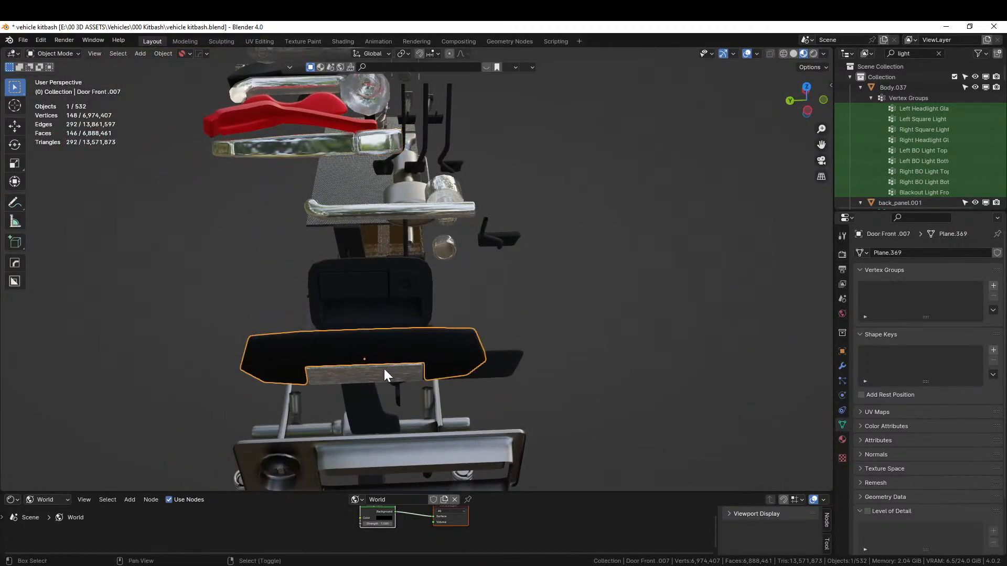
left_click(388, 374, "shift")
middle_click_drag(388, 374, 362, 363)
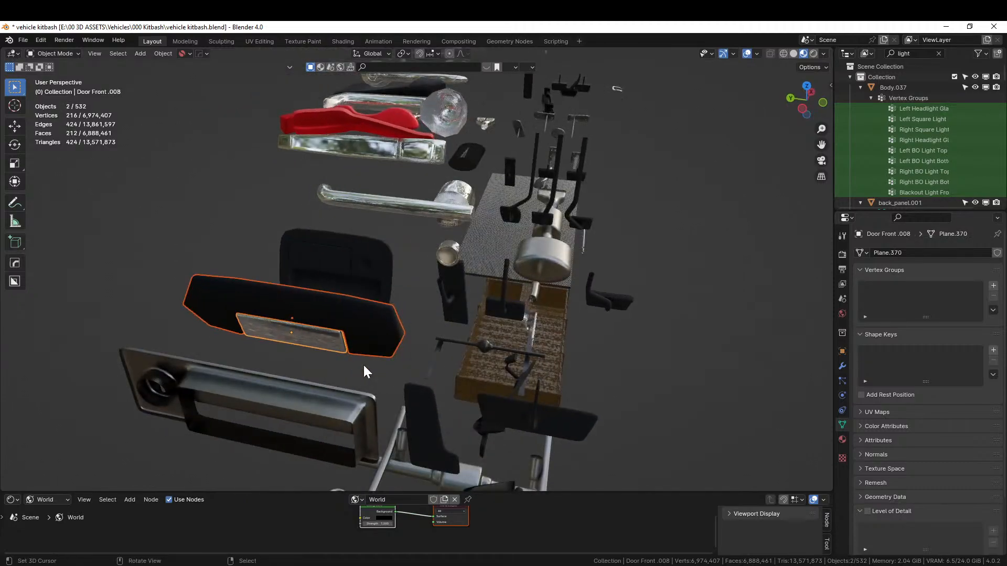
key("g")
right_click(274, 323)
key("ctrl+j")
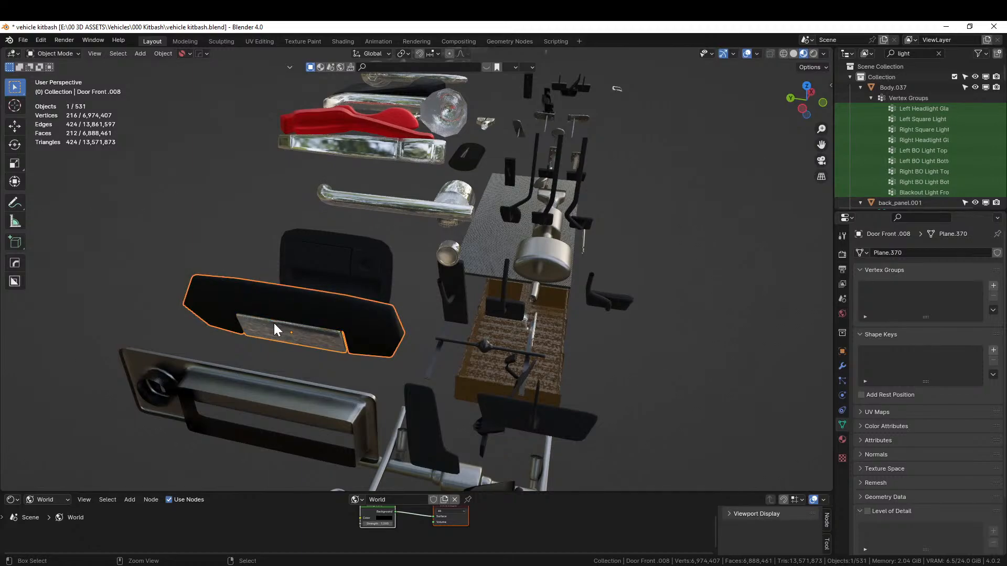
key("ctrl+c")
Paste the door handle into the Cyber Pickup Porsche file and place it on the front door using Origin to 3D Cursor and Geometry to Origin.
left_click(276, 322)
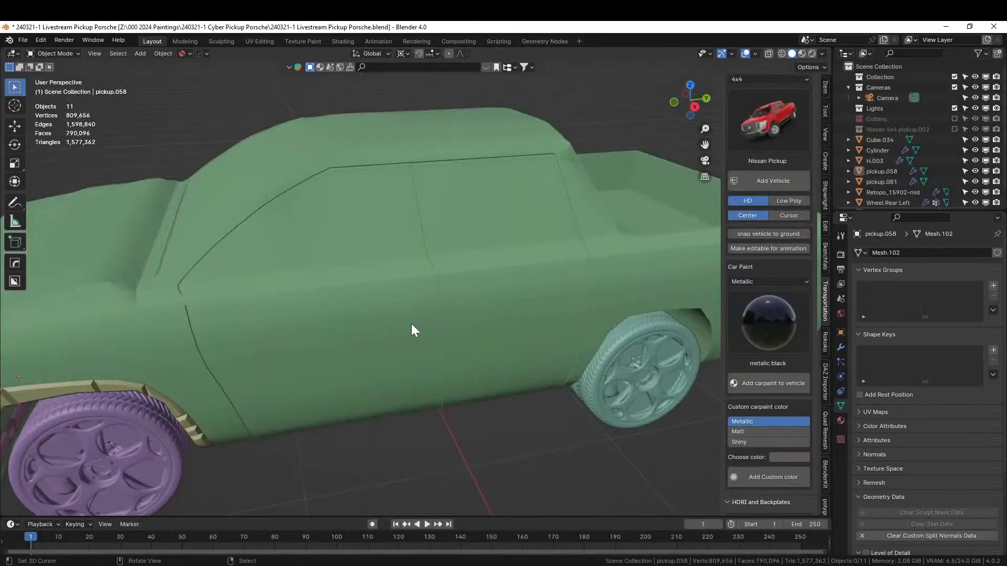
key("ctrl+v")
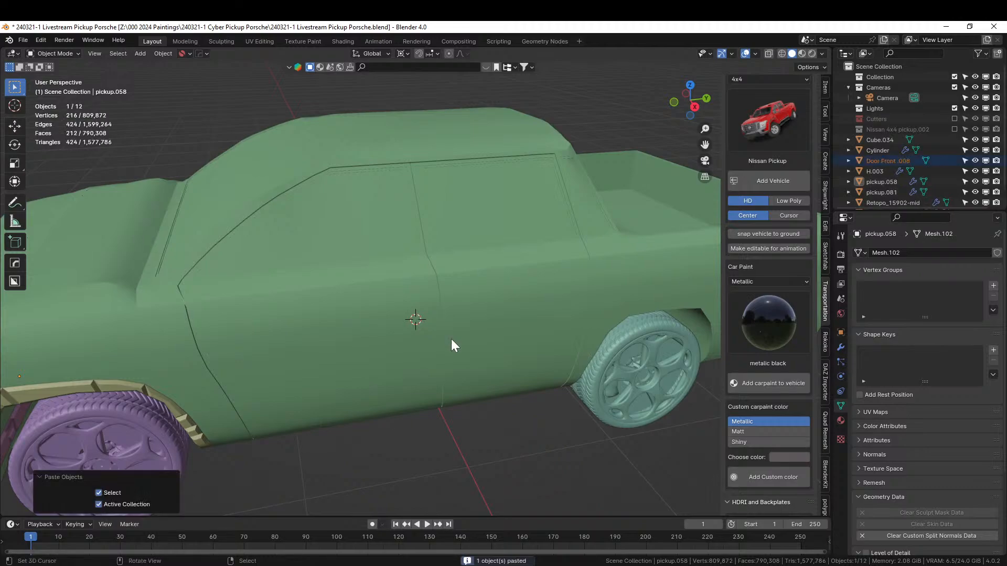
left_click(163, 53)
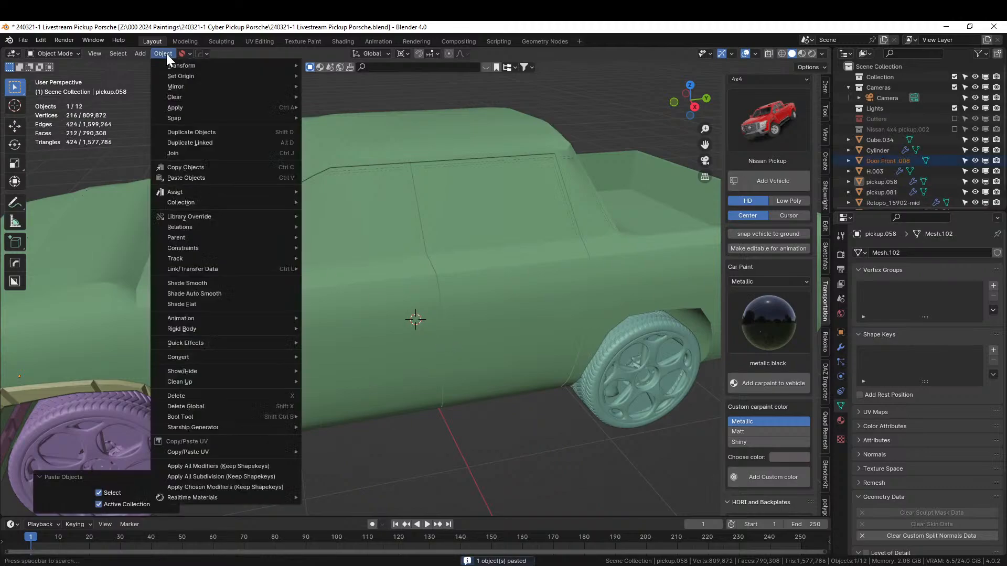
mouse_move(182, 77)
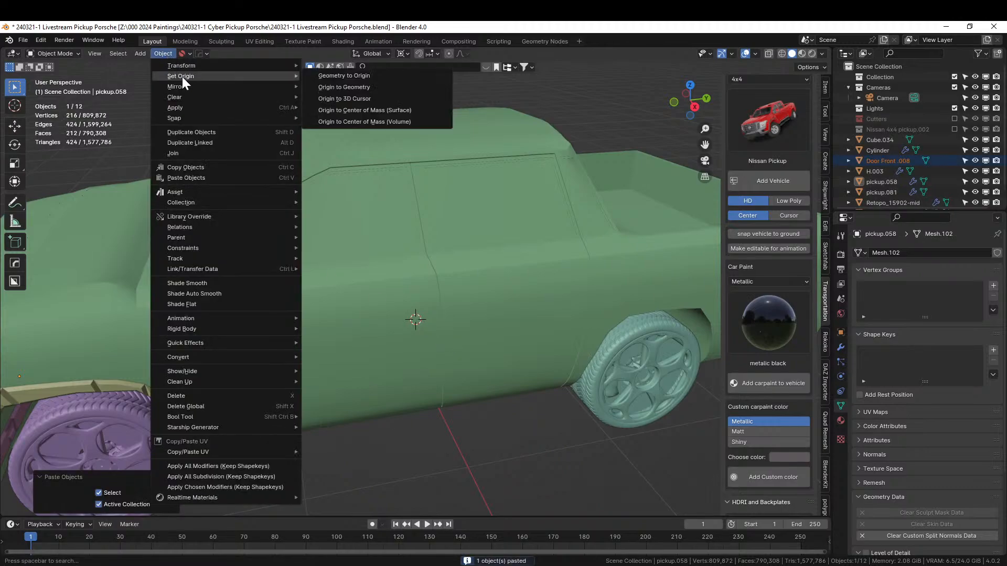
left_click(370, 99)
left_click(162, 54)
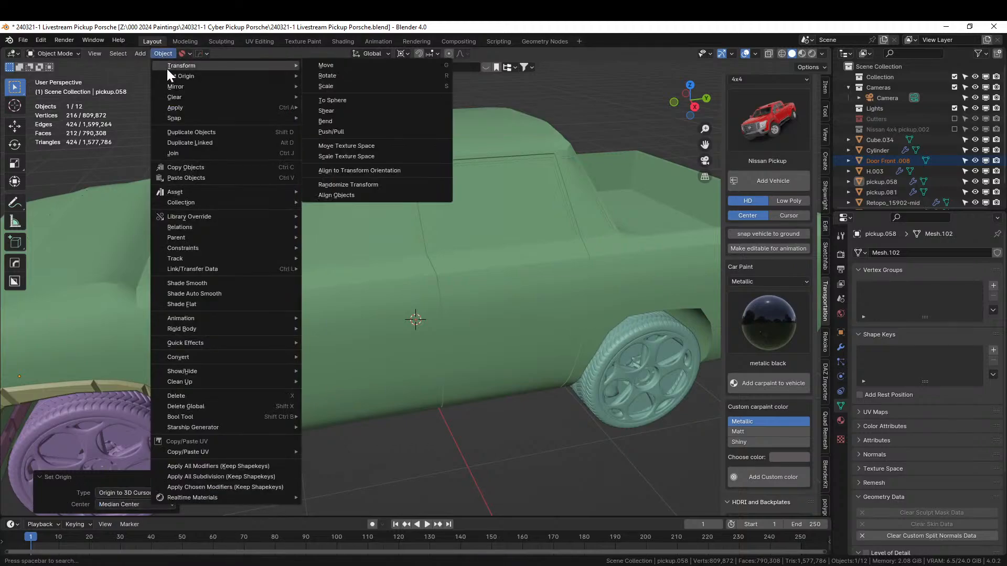
mouse_move(178, 74)
left_click(332, 76)
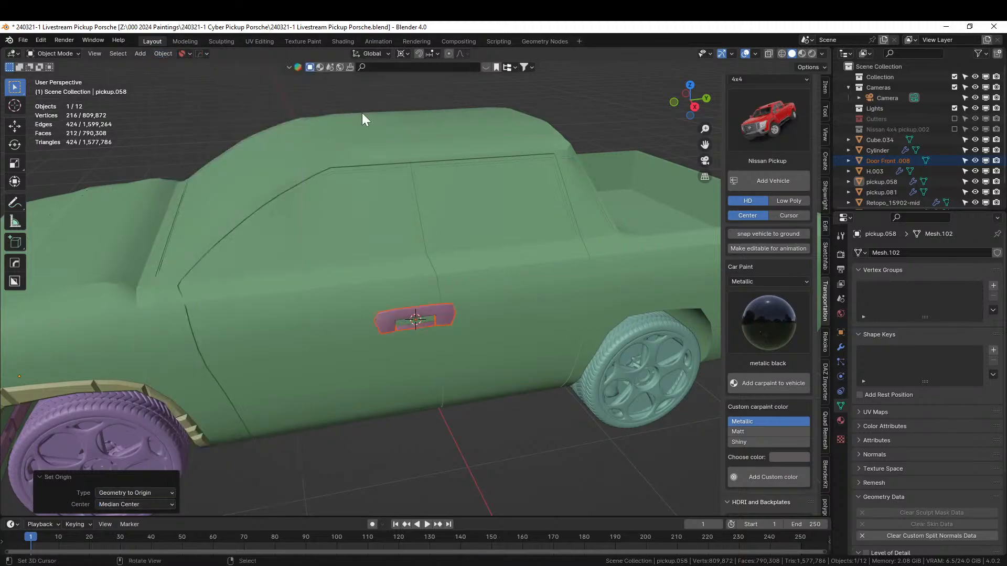
Scale the pasted door handle uniformly to about 0.51 of its size.
key("KP_Decimal")
key("s")
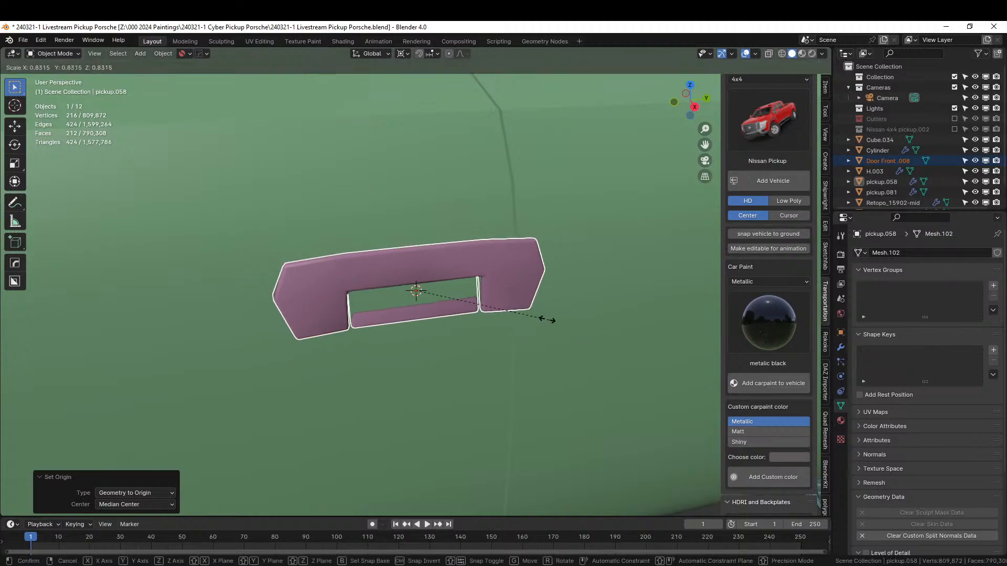
left_click(494, 324)
middle_click_drag(494, 320, 589, 328)
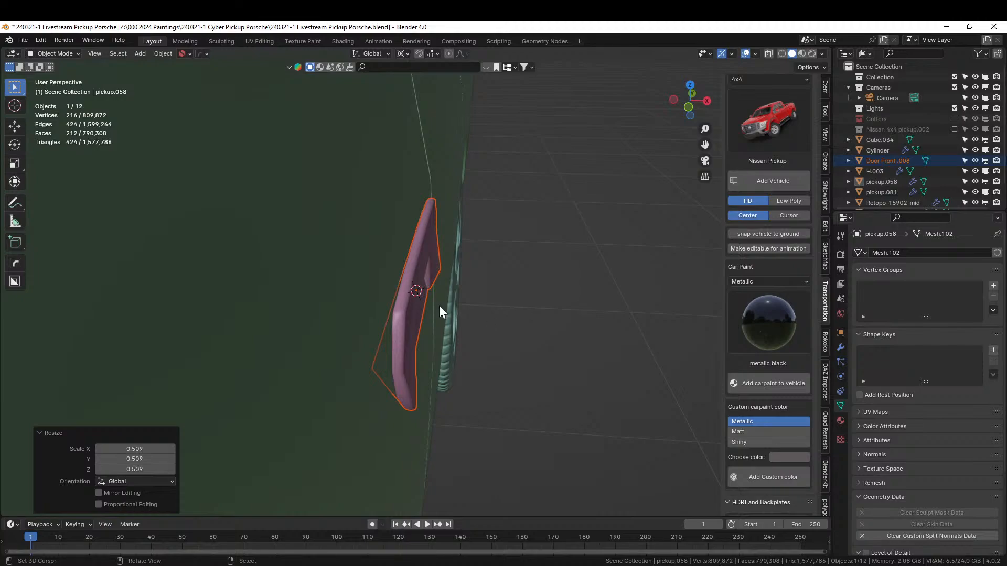
Move the door handle about 0.0046 m along X and check it in rendered viewport shading.
middle_click_drag(439, 305, 328, 290)
key("g")
key("x")
left_click(452, 294)
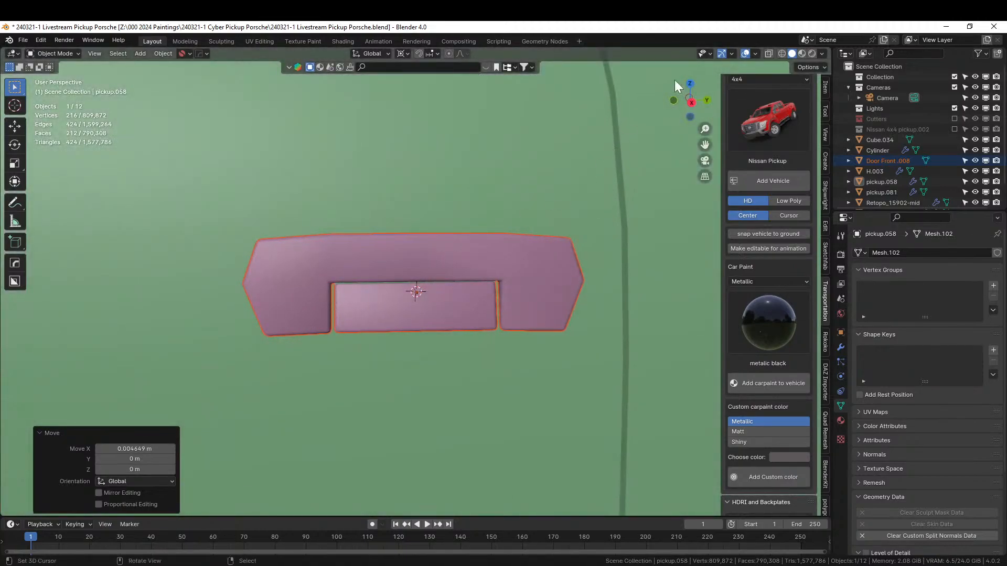
left_click(811, 54)
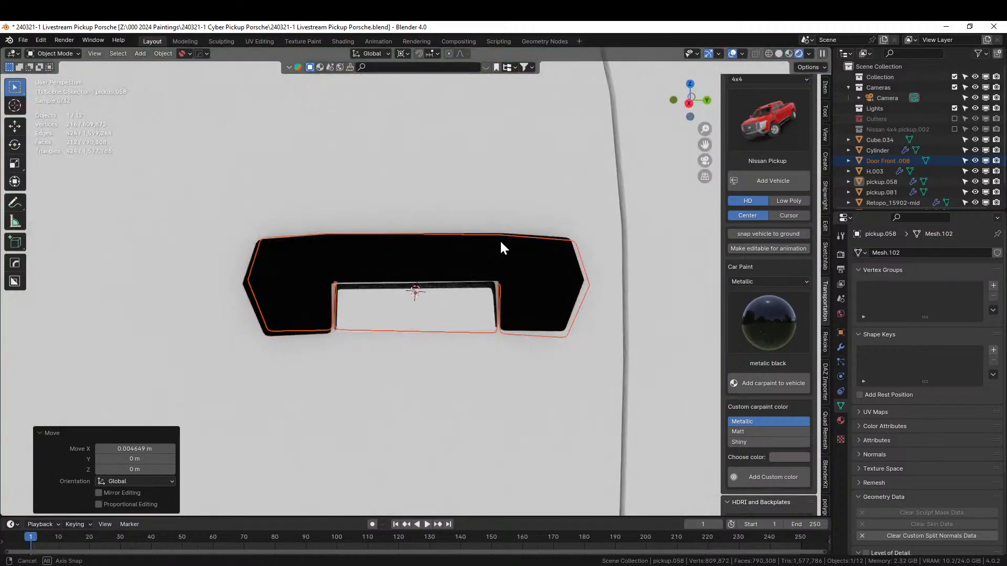
mouse_move(499, 244)
middle_mouse_down()
mouse_move(456, 296)
mouse_move(403, 260)
mouse_move(395, 265)
mouse_move(389, 252)
mouse_move(395, 225)
mouse_move(618, 229)
mouse_move(660, 199)
middle_mouse_up()
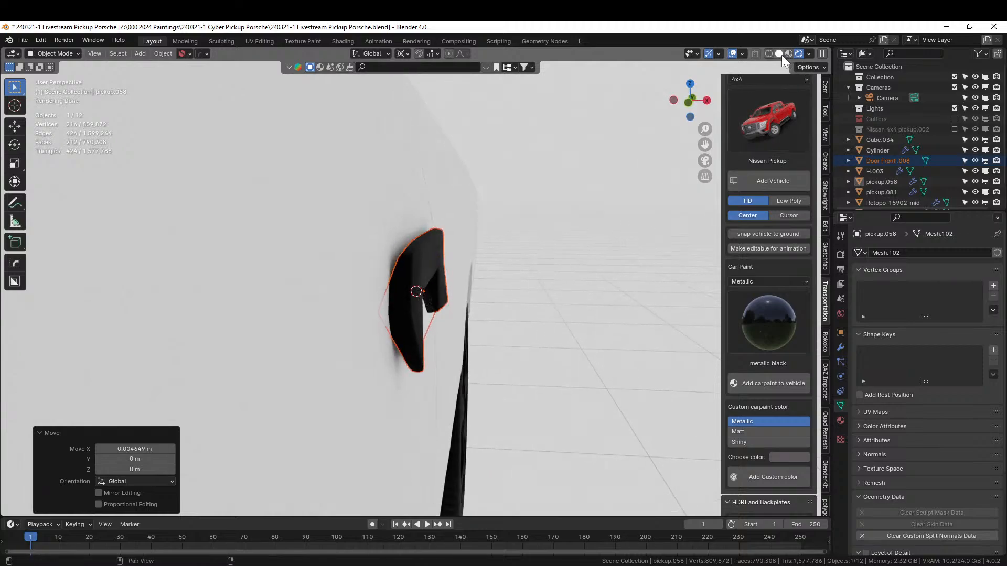
Return to solid shading and move the door handle about -0.008 m along X into the door surface.
left_click(779, 54)
middle_click_drag(547, 251, 506, 326)
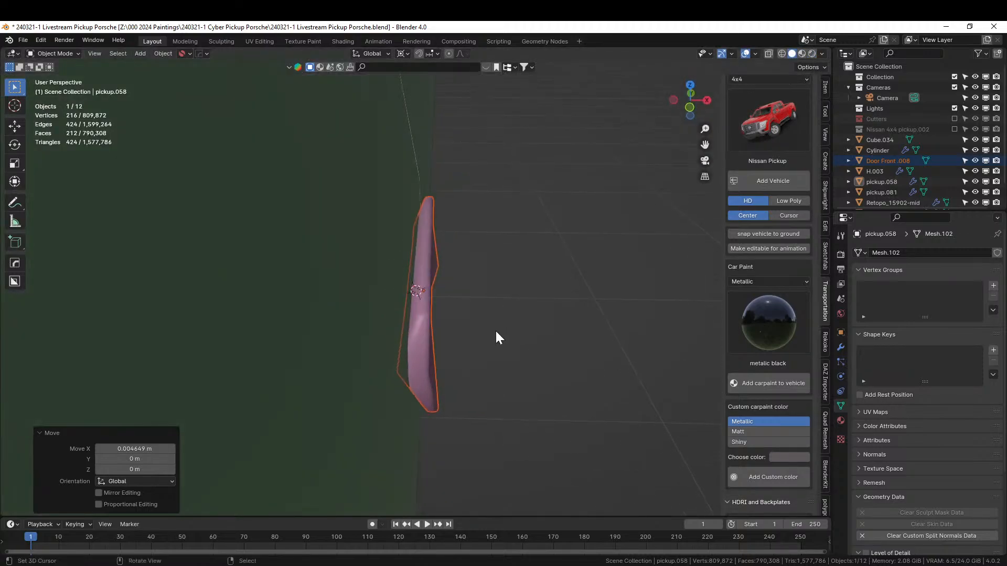
key("g")
key("x")
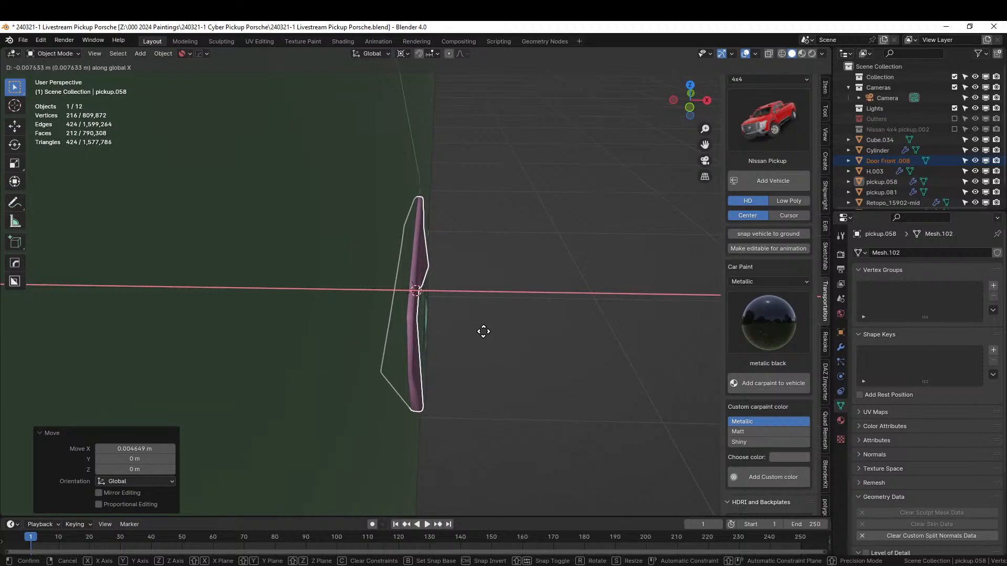
left_click(483, 331)
middle_click_drag(483, 332, 418, 290)
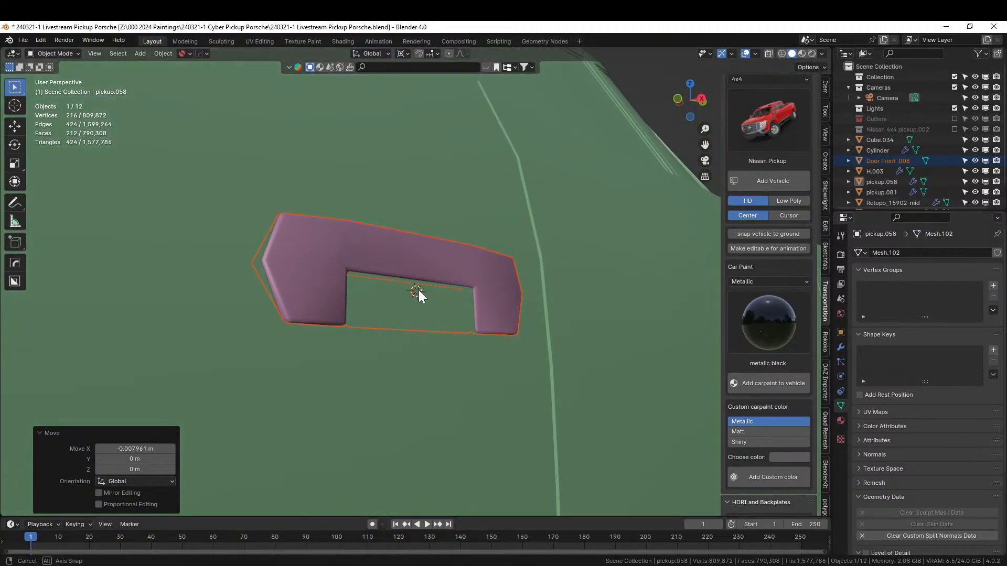
left_click(416, 309)
key("Tab")
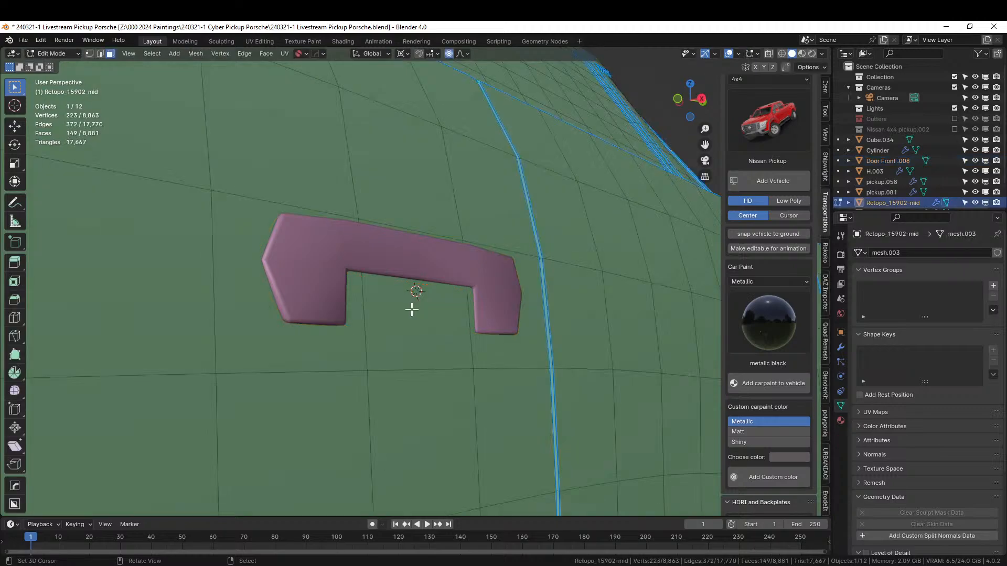
left_click(408, 310)
key("Tab")
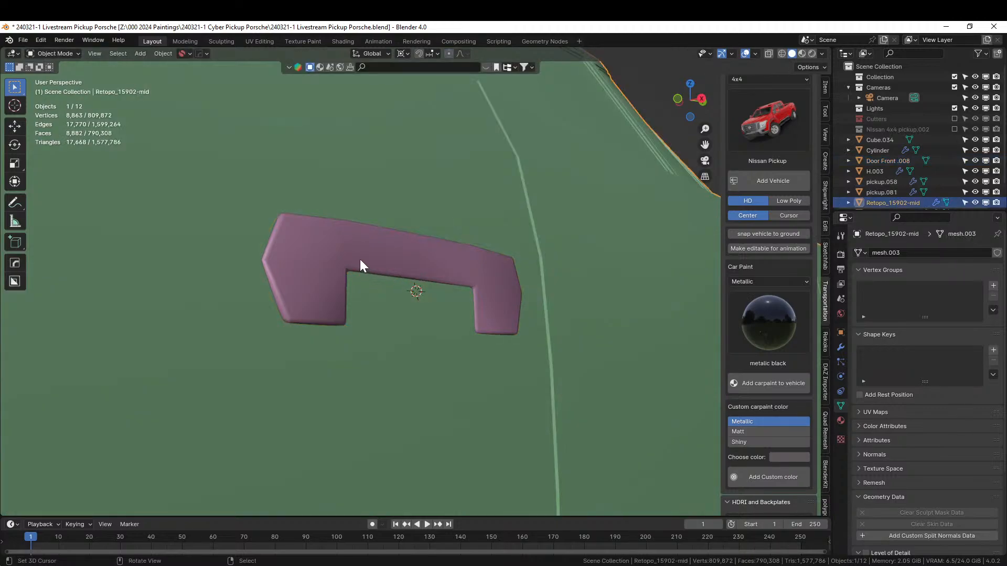
Edit the door handle mesh in isolation and select all linked faces of its insert plate.
left_click(360, 262)
key("Tab")
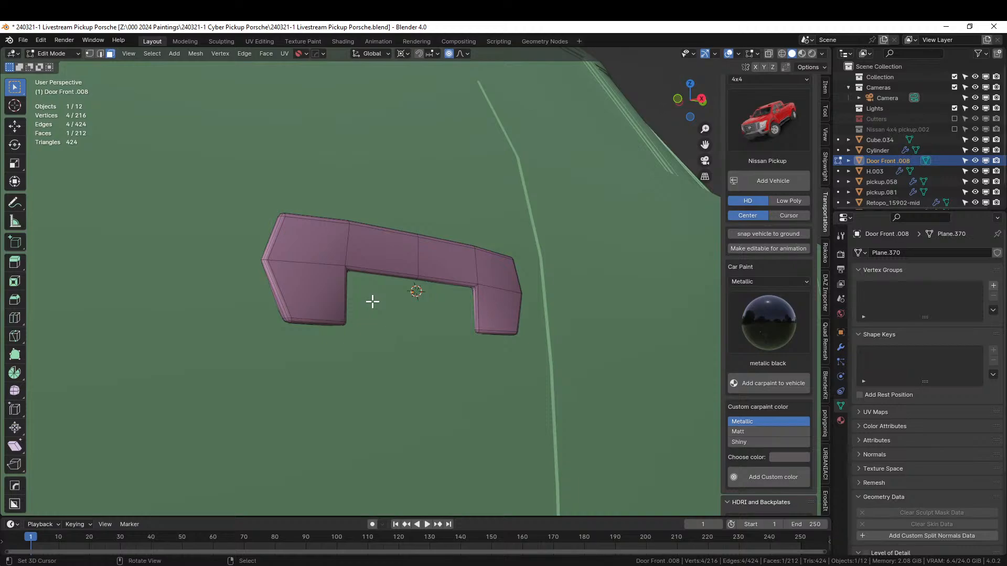
key("KP_Divide")
key("ctrl+l")
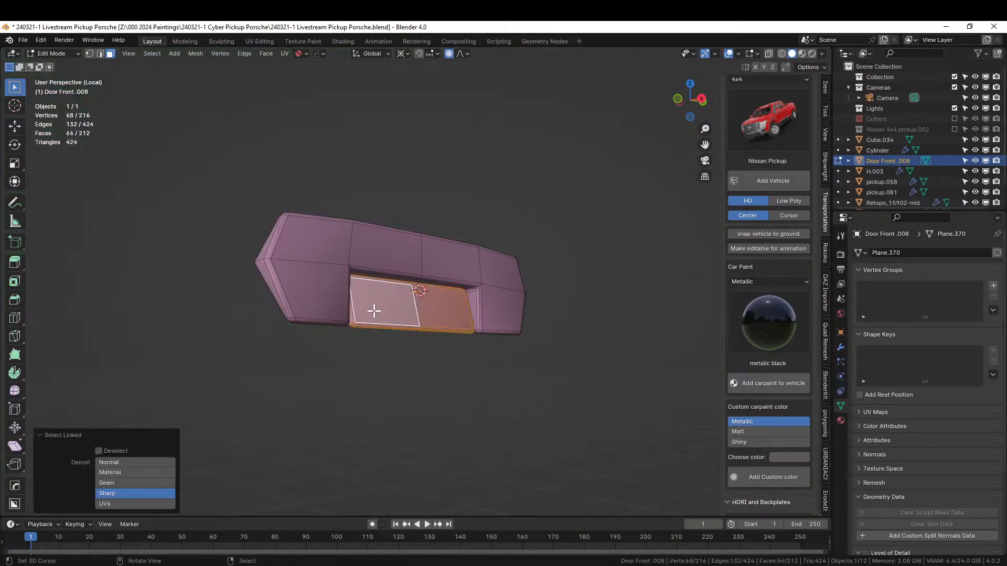
Leave isolation and move the insert plate about 0.0086 m outward along X with proportional editing off.
key("KP_Divide")
key("h")
key("g")
key("x")
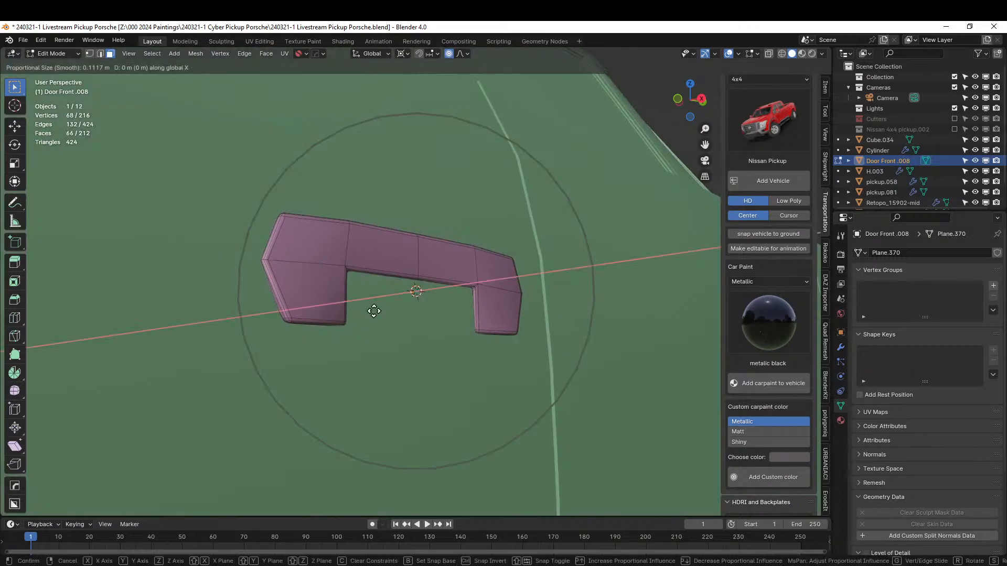
key("Escape")
key("o")
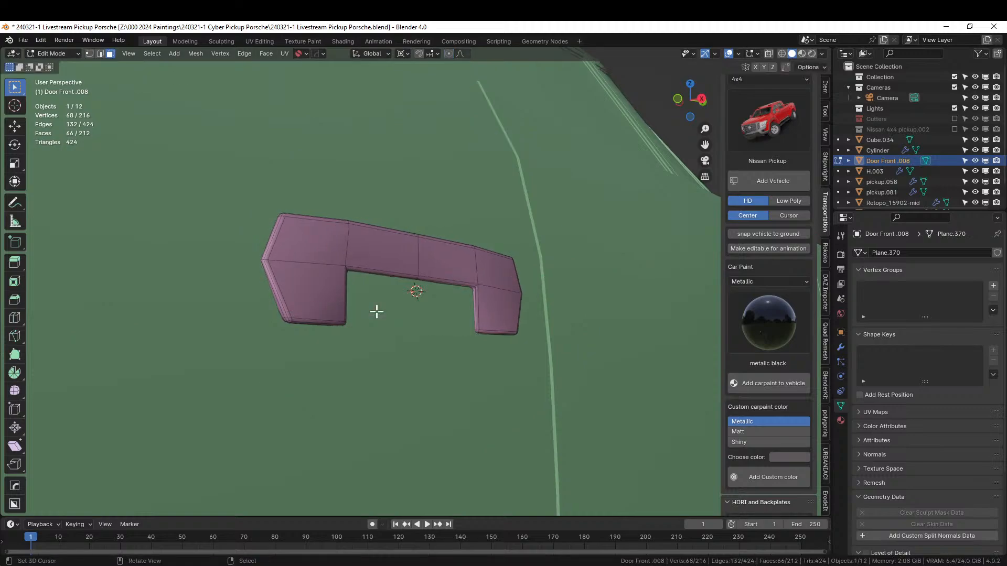
left_click(377, 312)
key("g")
key("x")
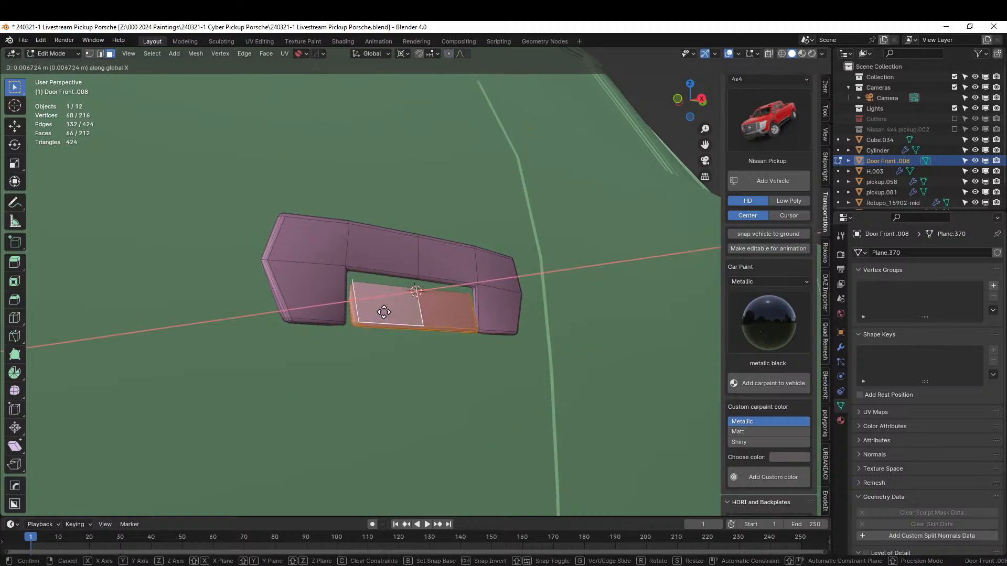
left_click(386, 309)
middle_click_drag(387, 310, 425, 342)
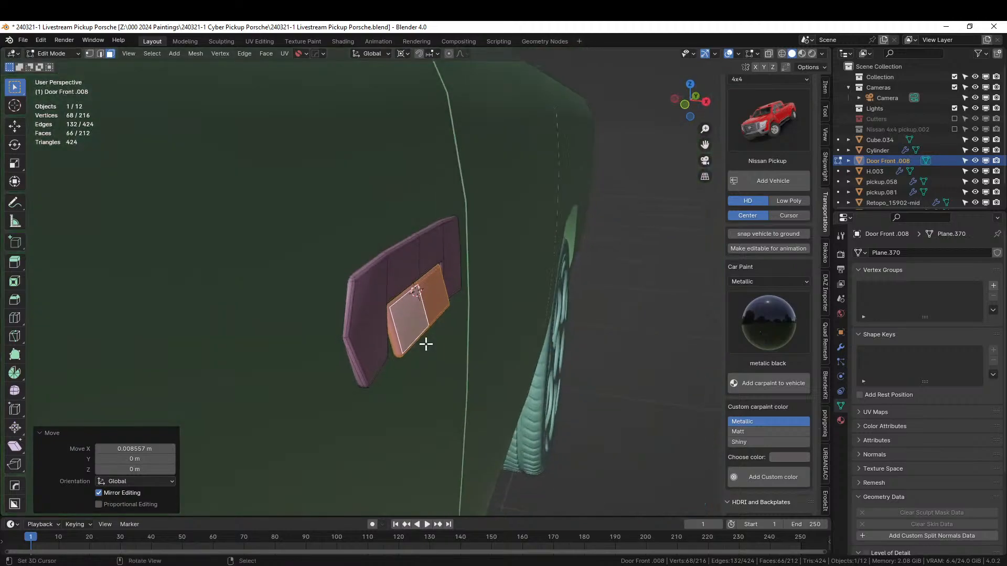
key("Tab")
Mirror the door handle to the opposite side of the car with a mirror modifier, using the car body as reference.
scroll(426, 342, "down", 2)
scroll(562, 358, "down", 3)
middle_click_drag(564, 362, 517, 365)
scroll(516, 365, "down", 3)
scroll(515, 364, "up", 8)
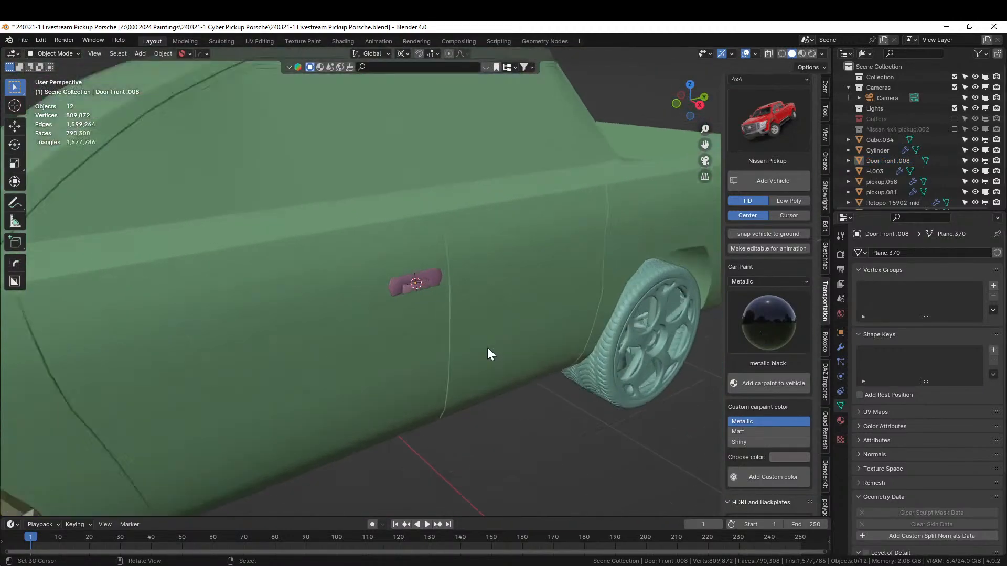
scroll(440, 348, "down", 5)
scroll(455, 349, "down", 4)
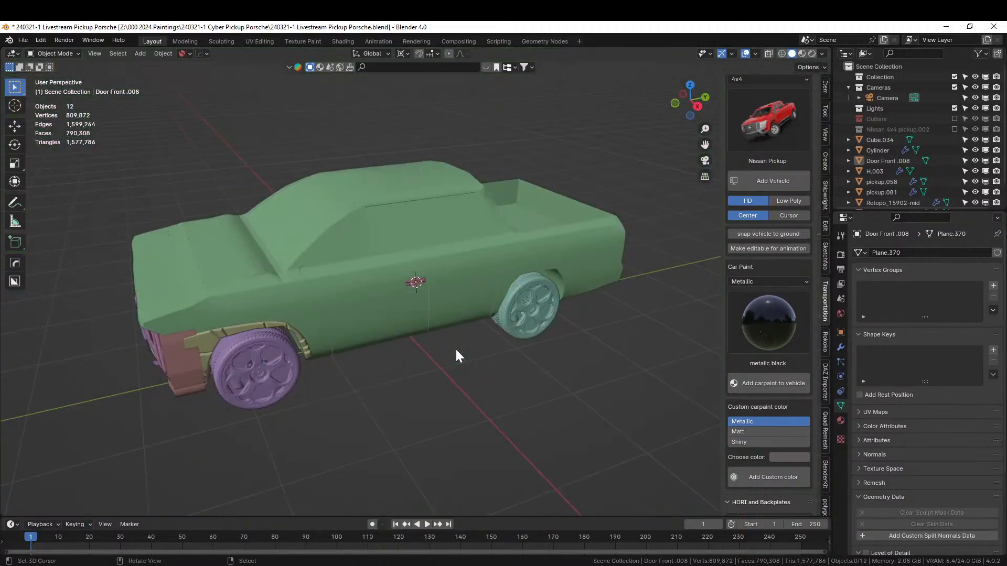
scroll(434, 337, "up", 6)
left_click(413, 285)
left_click(343, 283, "shift")
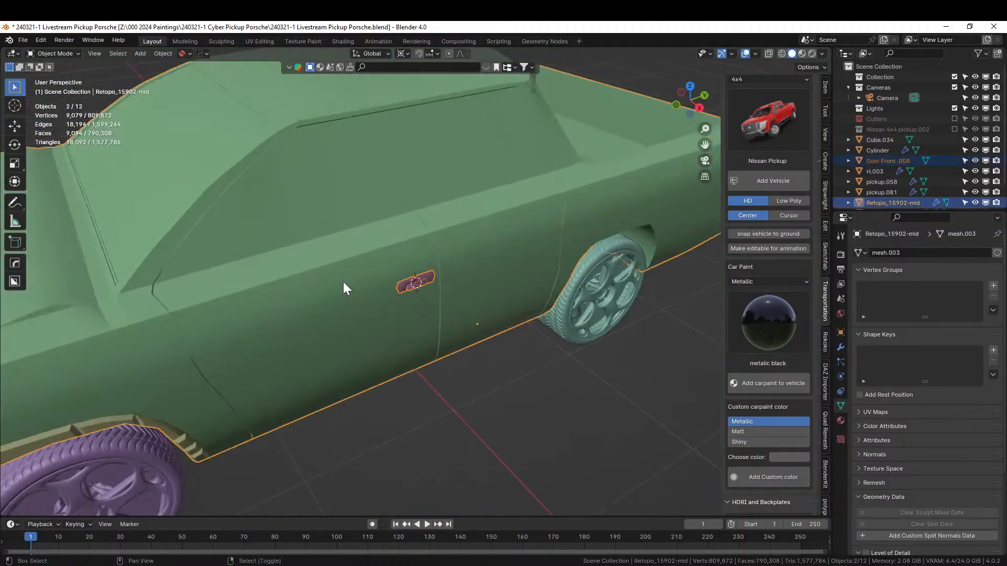
key("alt+x")
left_click(526, 366)
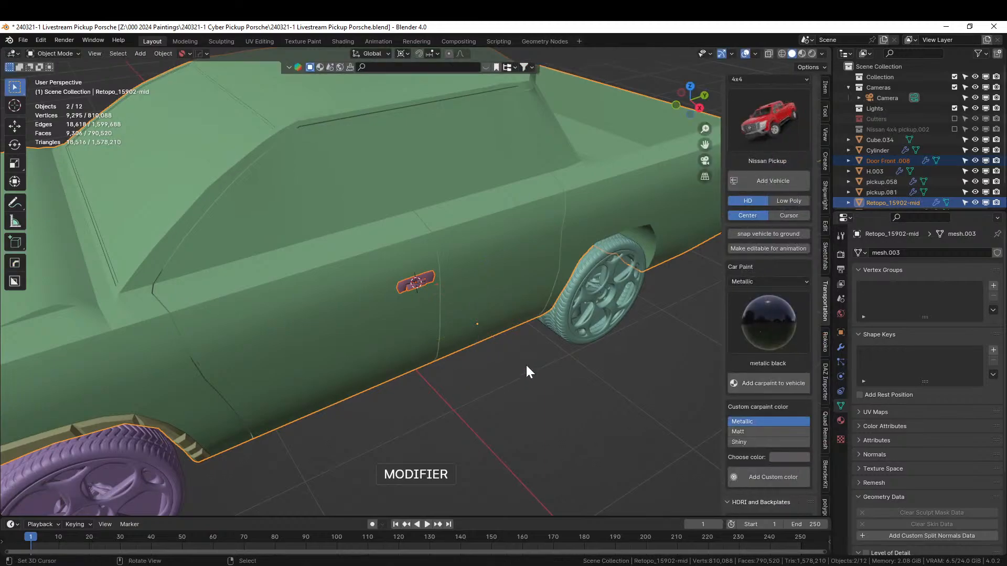
key("alt+d")
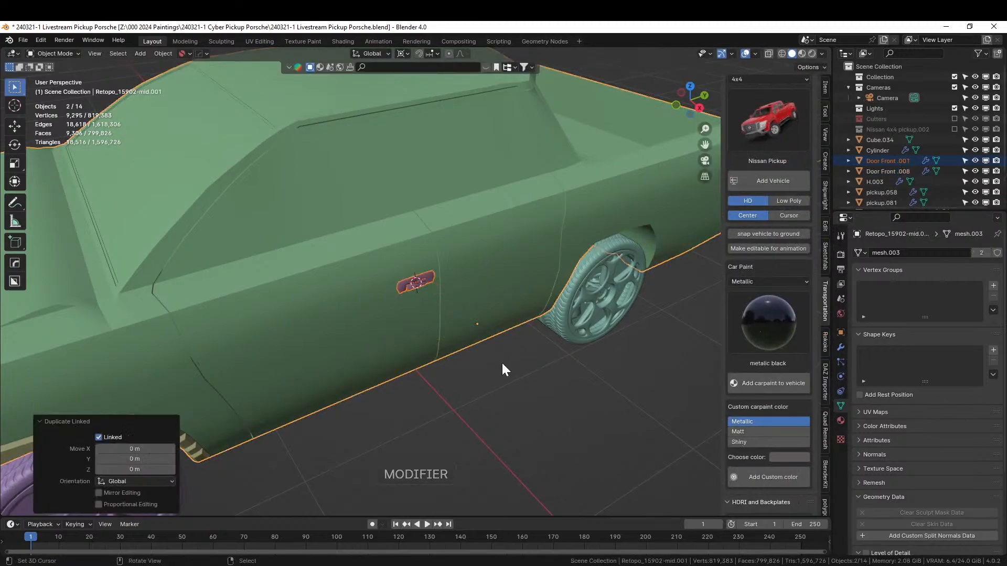
key("y")
right_click(562, 350)
key("ctrl+z")
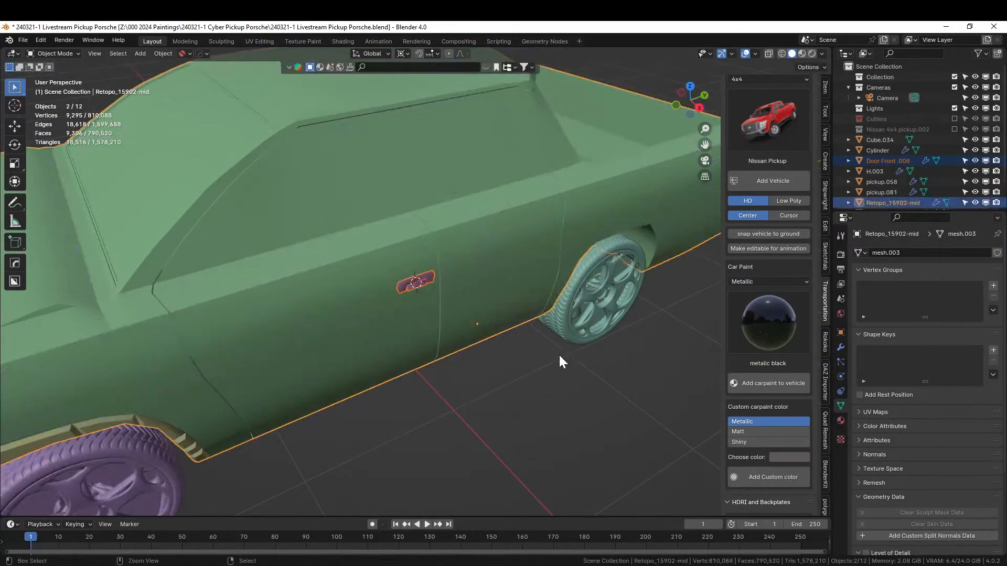
Place a linked duplicate of the door handle about 0.79 m along Y, towards the rear wheel, and save the file.
left_click(422, 282)
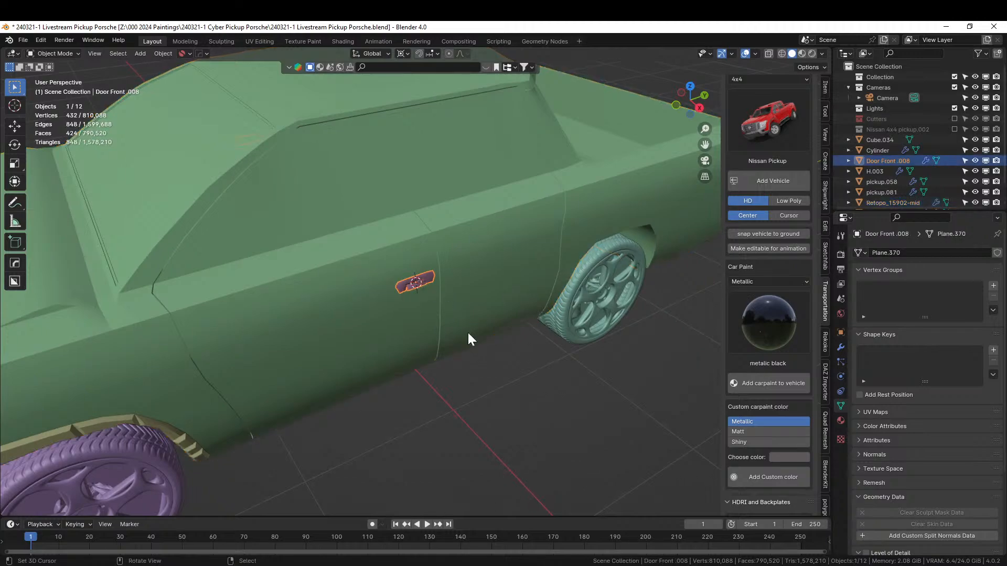
key("alt+d")
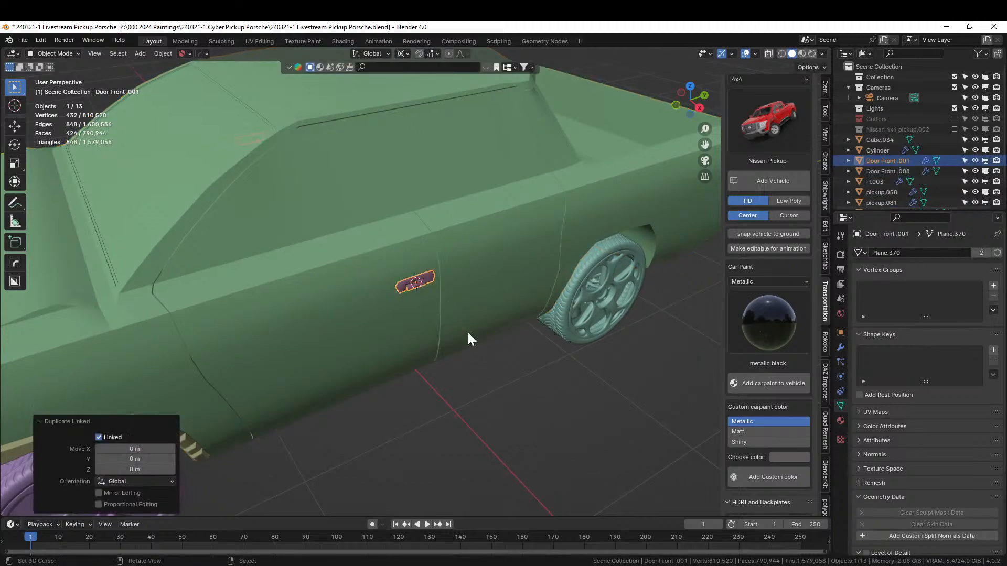
key("y")
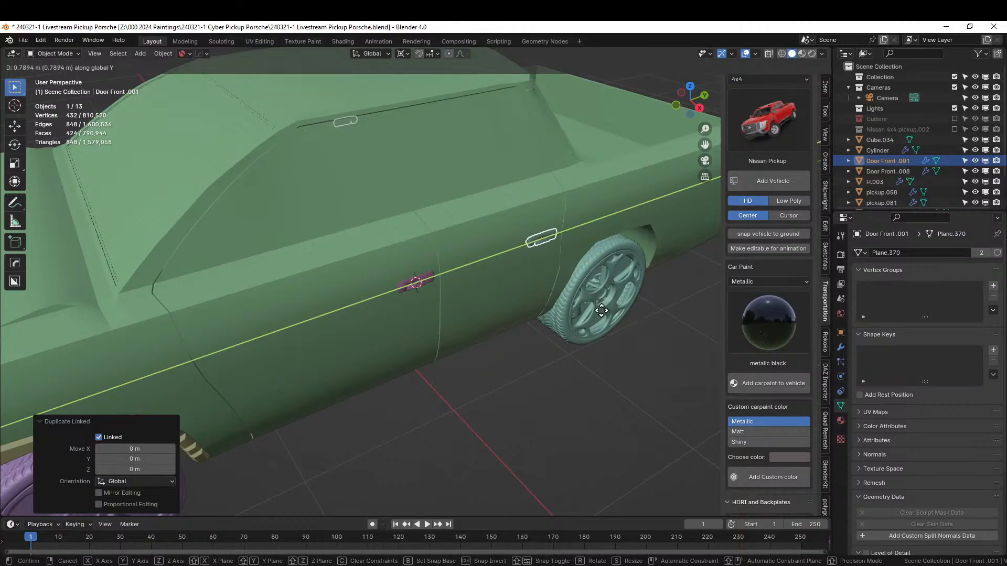
left_click(604, 311)
right_click(602, 389)
scroll(602, 390, "up", 3)
middle_click_drag(602, 389, 502, 364)
scroll(458, 389, "down", 5)
scroll(480, 347, "down", 3)
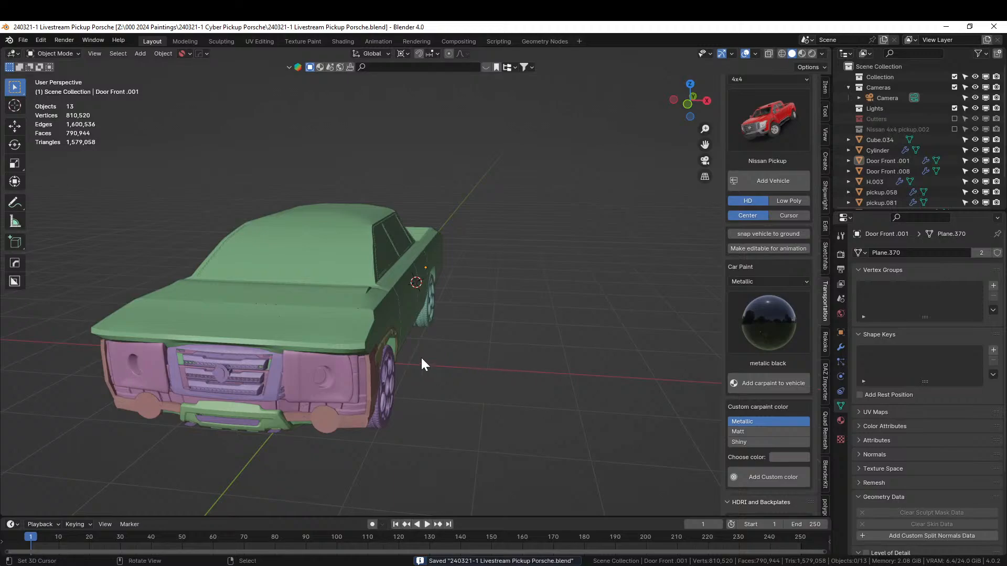
Apply the Hops_Mirror modifier on the car body and open its mesh for editing.
middle_click_drag(422, 360, 401, 346)
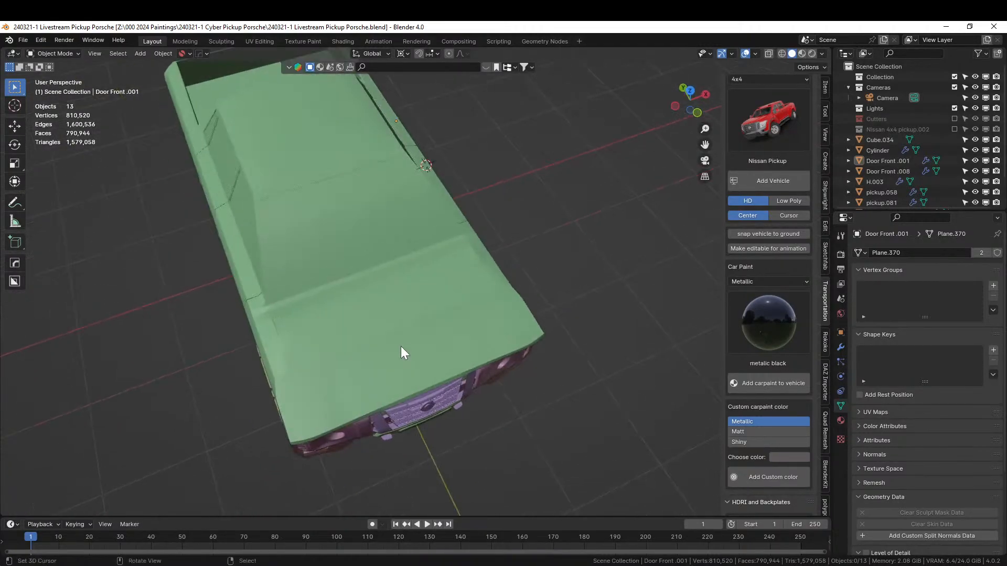
left_click(400, 346)
key("Tab")
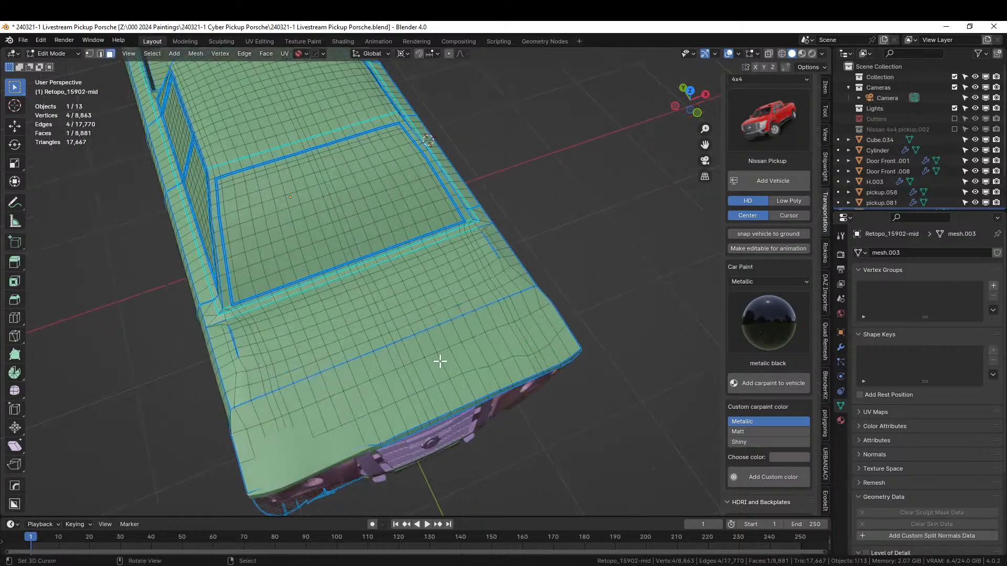
key("Tab")
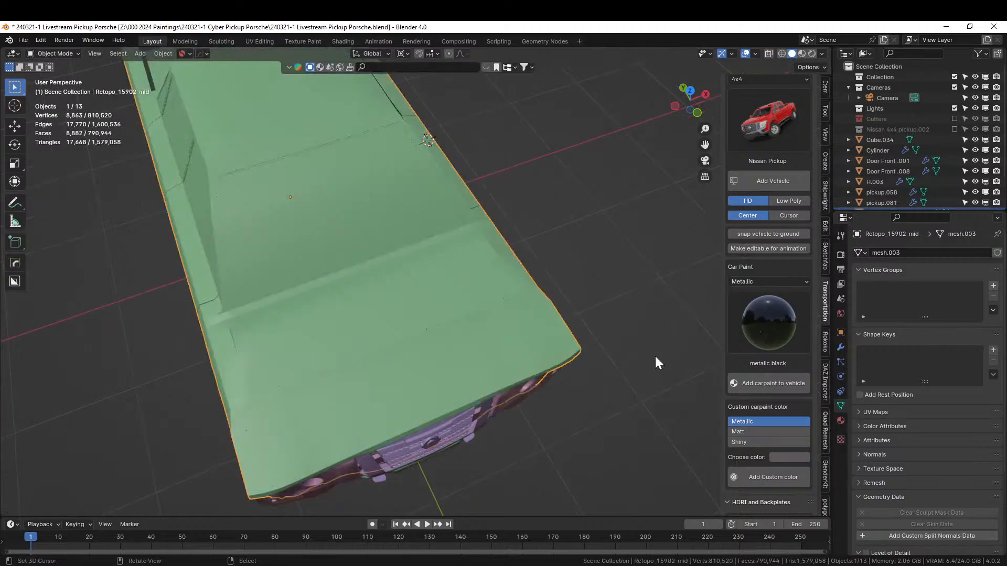
left_click(841, 348)
key("ctrl+a")
key("Tab")
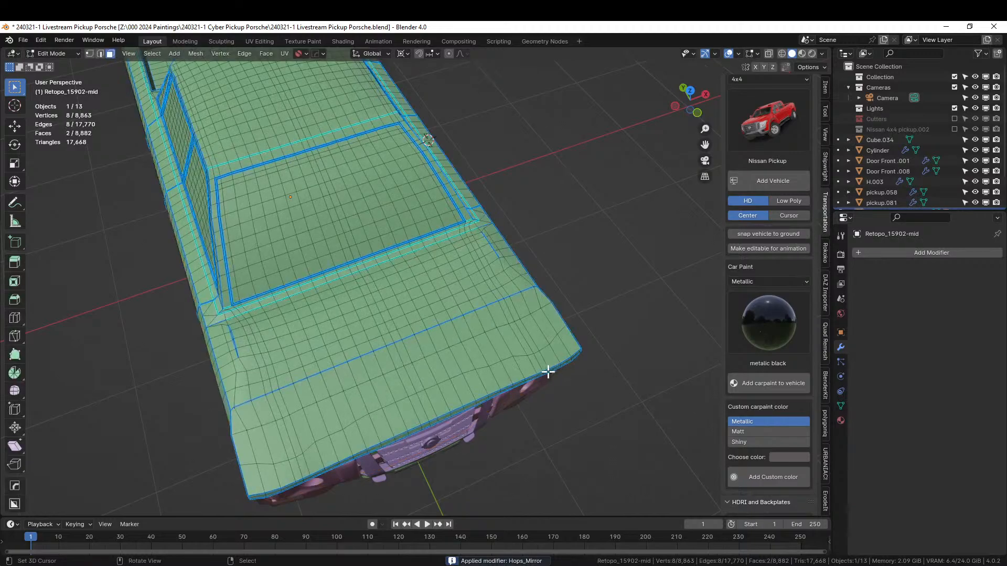
Examine the edge flow of the hood and its front edge from above and from both sides.
middle_click_drag(571, 382, 495, 337)
scroll(502, 392, "up", 1)
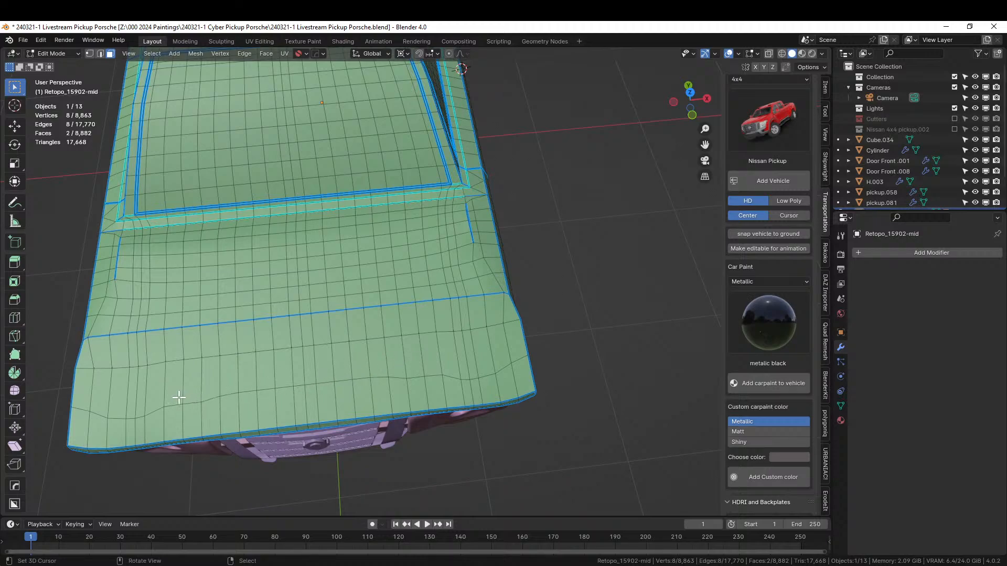
middle_click_drag(136, 367, 204, 353)
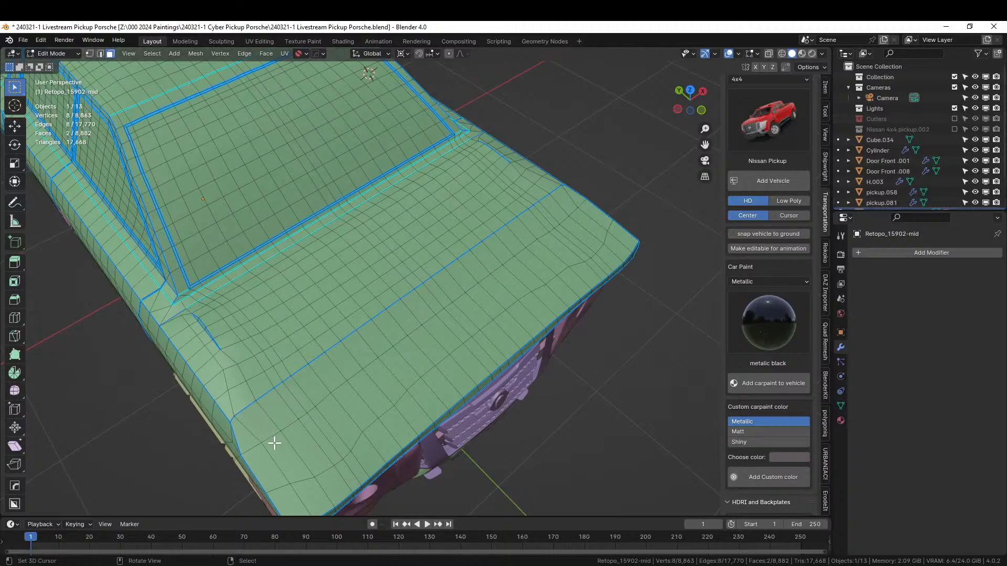
middle_click_drag(526, 319, 499, 352)
key("KP_7")
scroll(498, 351, "up", 2)
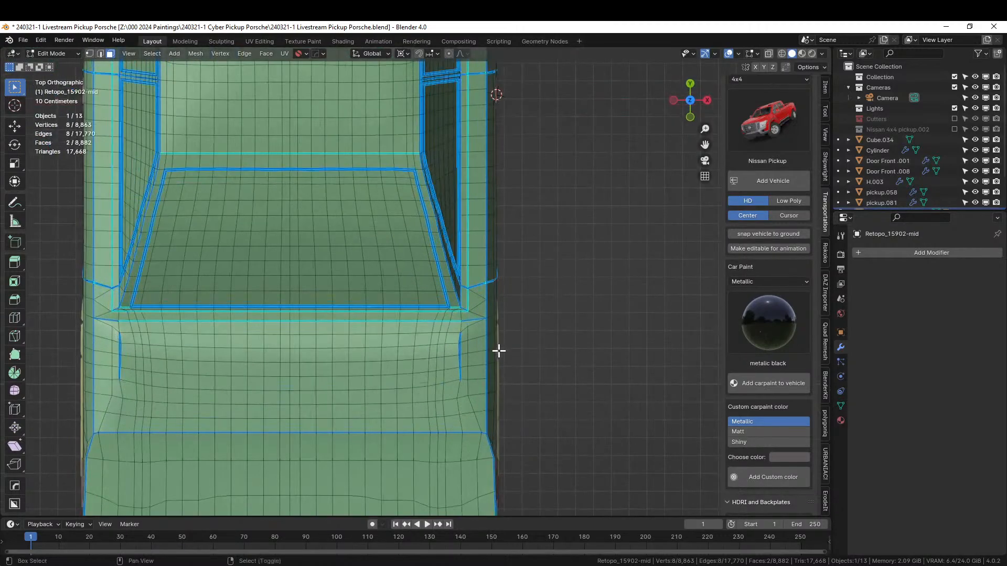
scroll(488, 309, "down", 2)
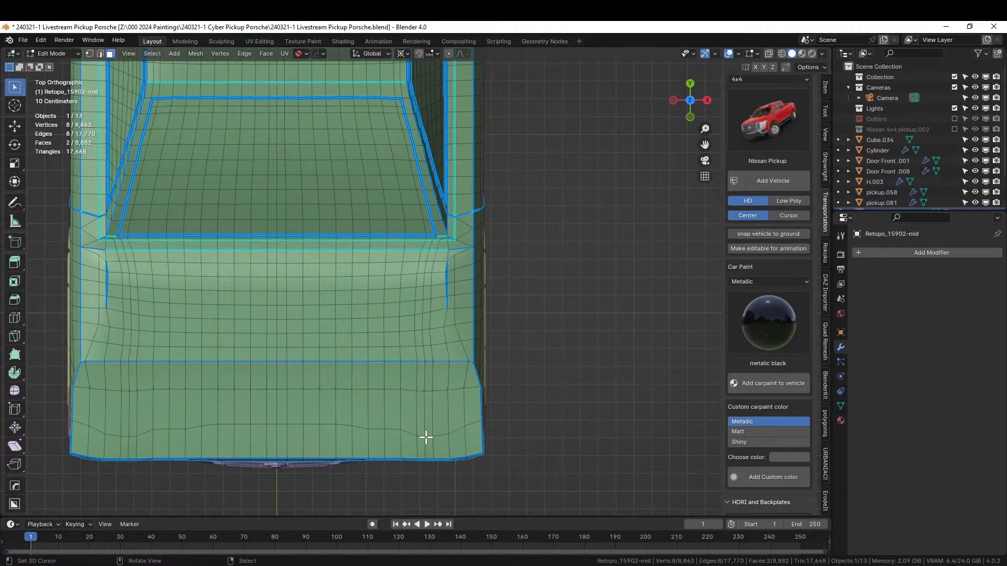
middle_click_drag(345, 432, 469, 409)
scroll(349, 408, "down", 2)
scroll(423, 410, "up", 1)
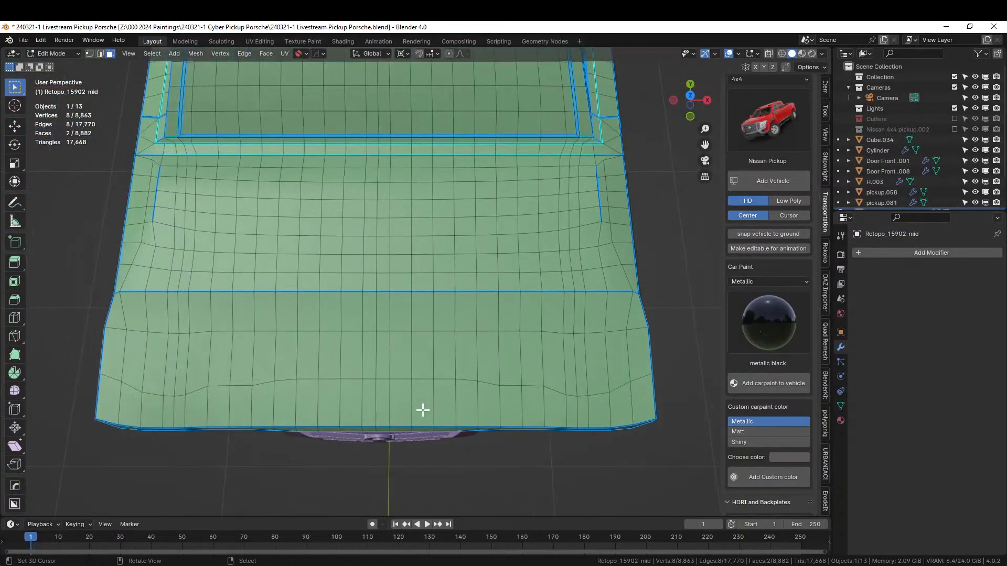
Dissolve the wavy crosswise edge row near the front edge of the hood, from one side to the other.
key("KP_7")
scroll(422, 410, "up", 1)
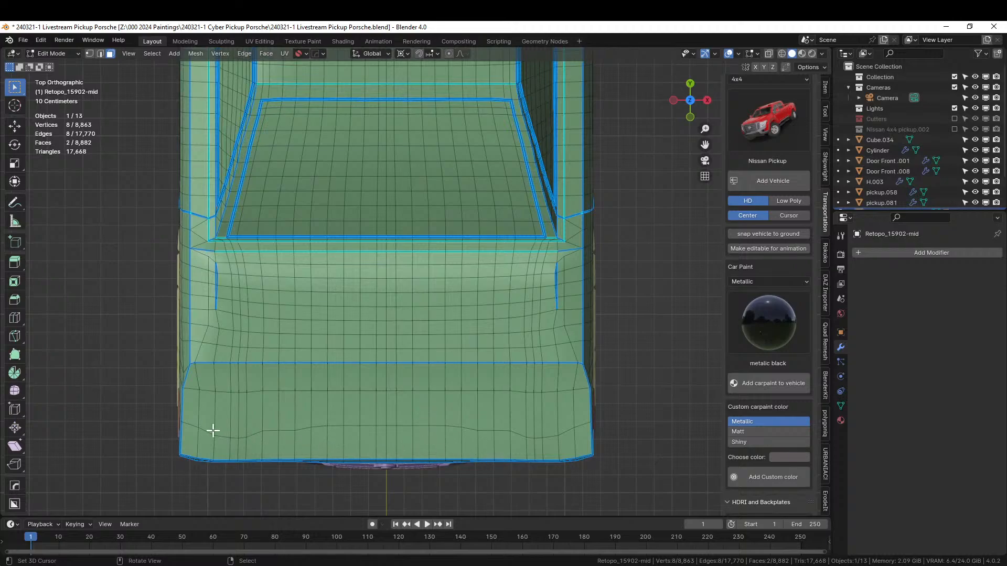
key("2")
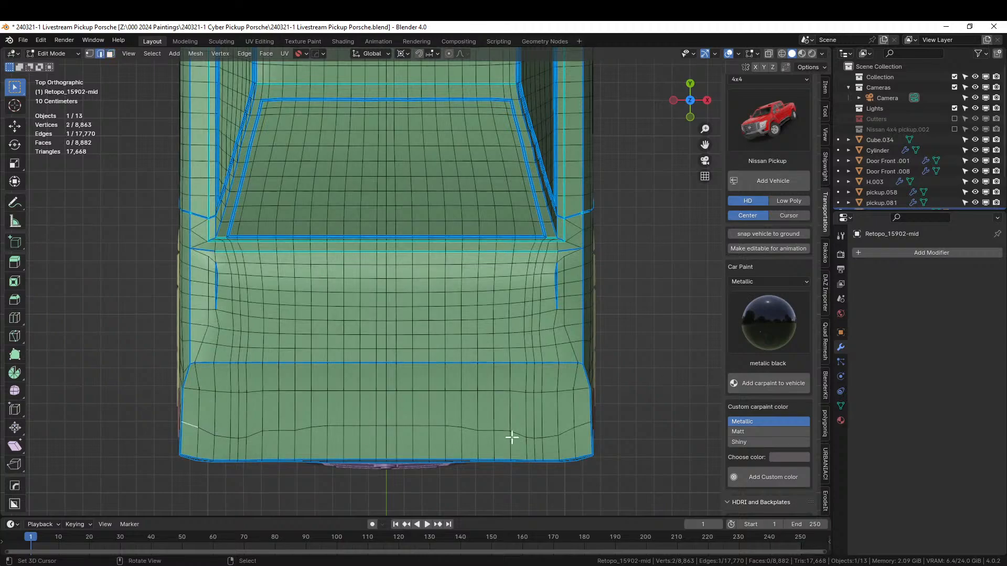
left_click(580, 426, "ctrl")
key("x")
key("Escape")
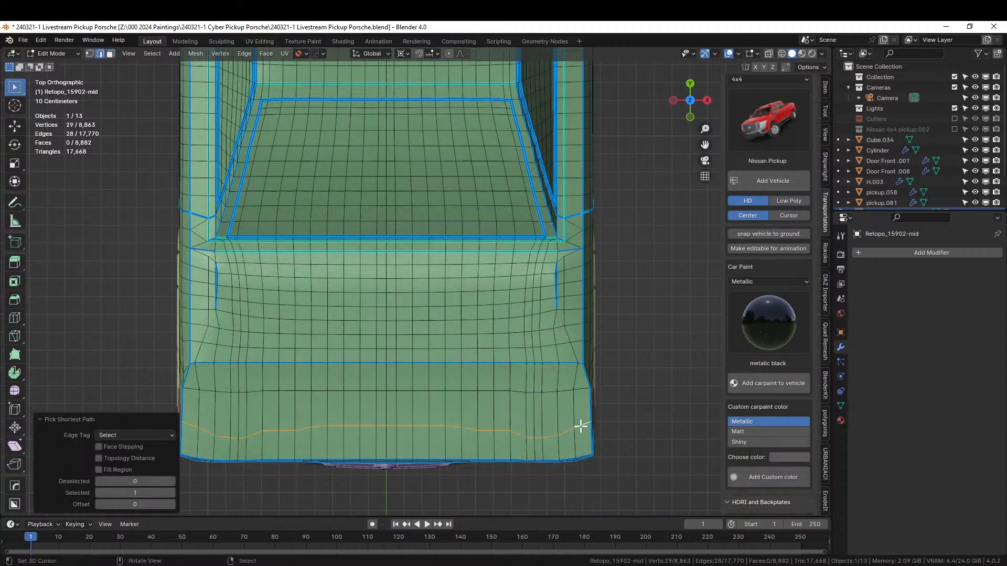
key("ctrl+x")
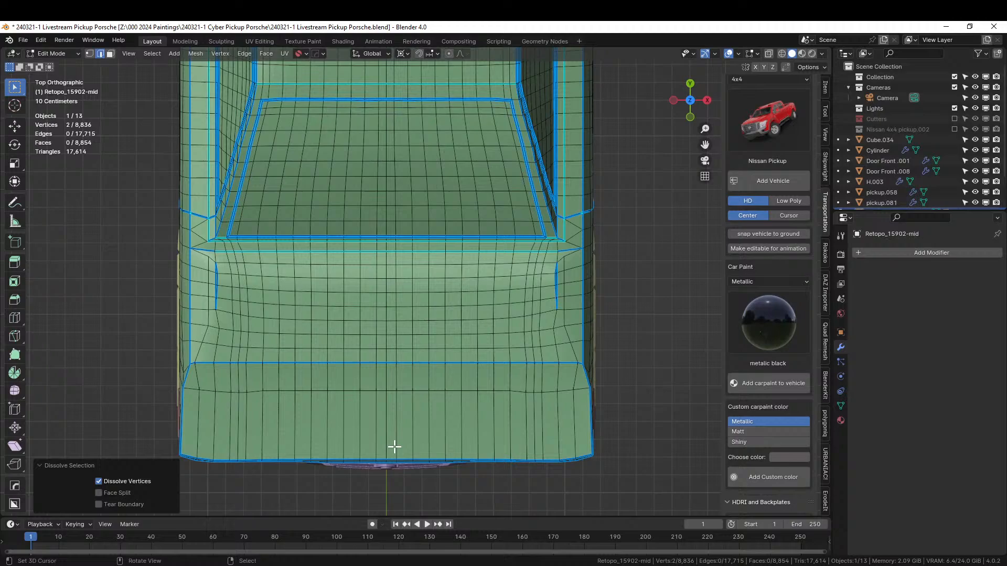
Knife-cut a straight crosswise edge row across the full width of the hood's front section.
key("1")
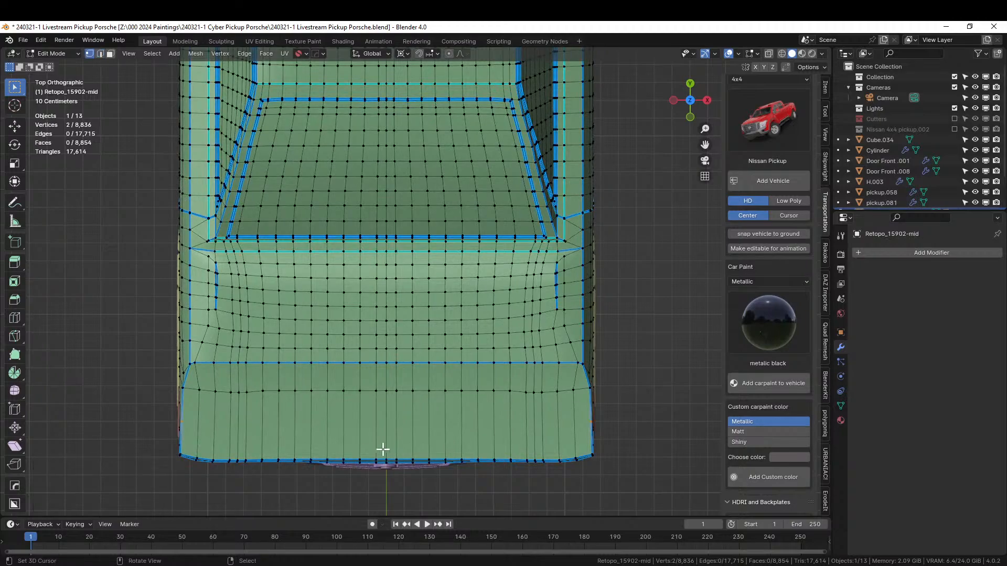
key("k")
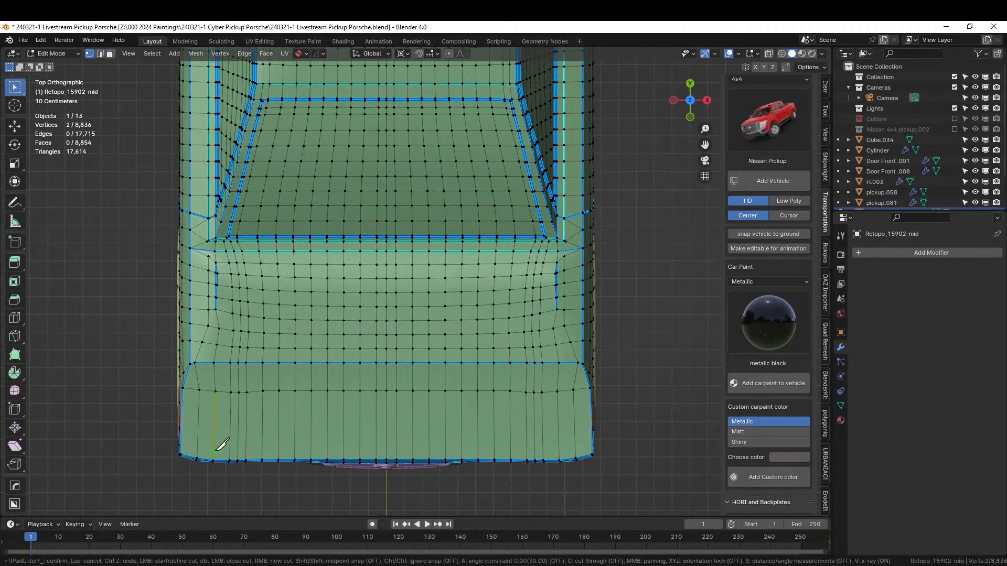
left_click(182, 421)
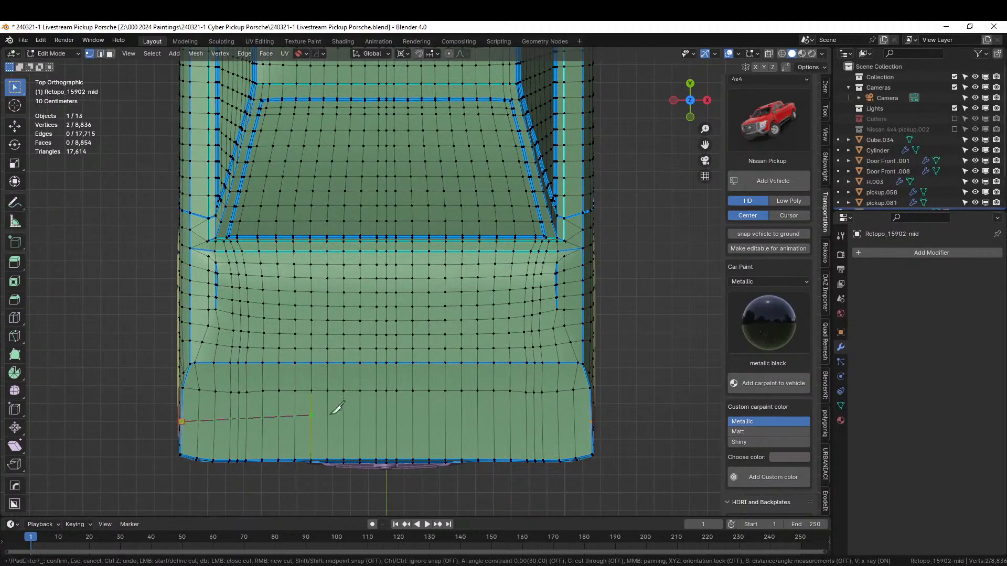
left_click(592, 422)
key("Return")
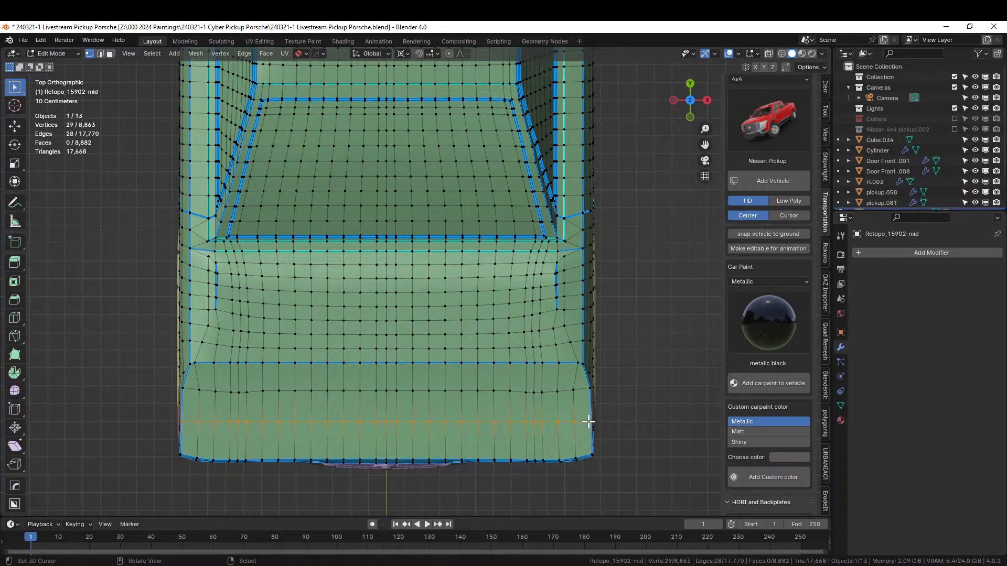
left_click(695, 460)
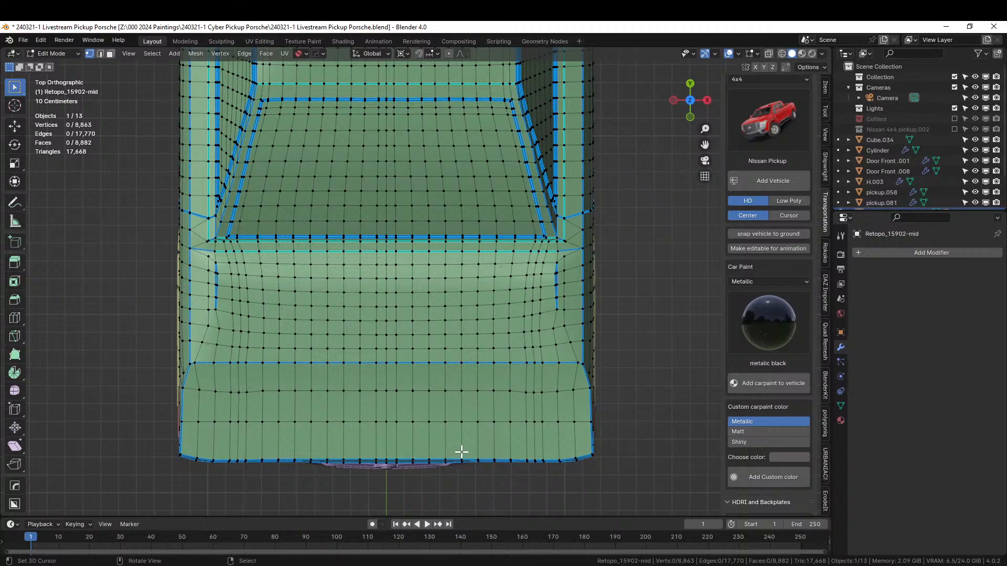
Edge-slide the straight cut across the hood towards its front edge by a factor of about 0.55.
key("2")
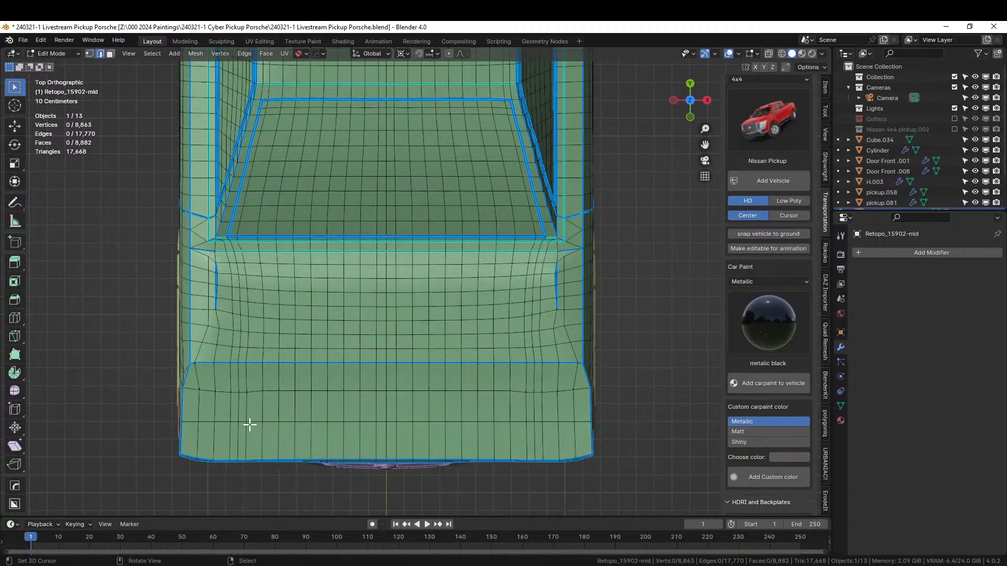
left_click(252, 421, "alt")
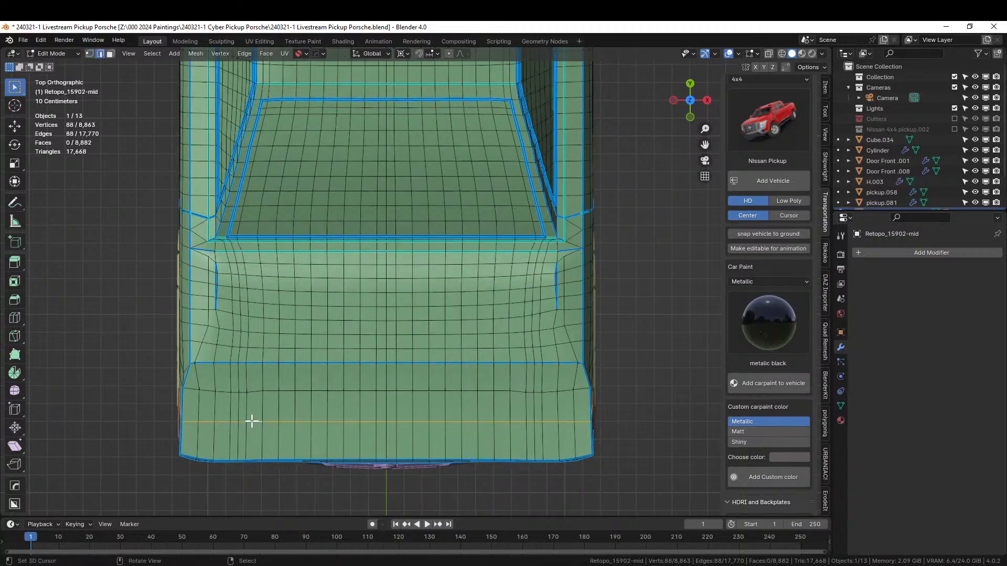
left_click(191, 421)
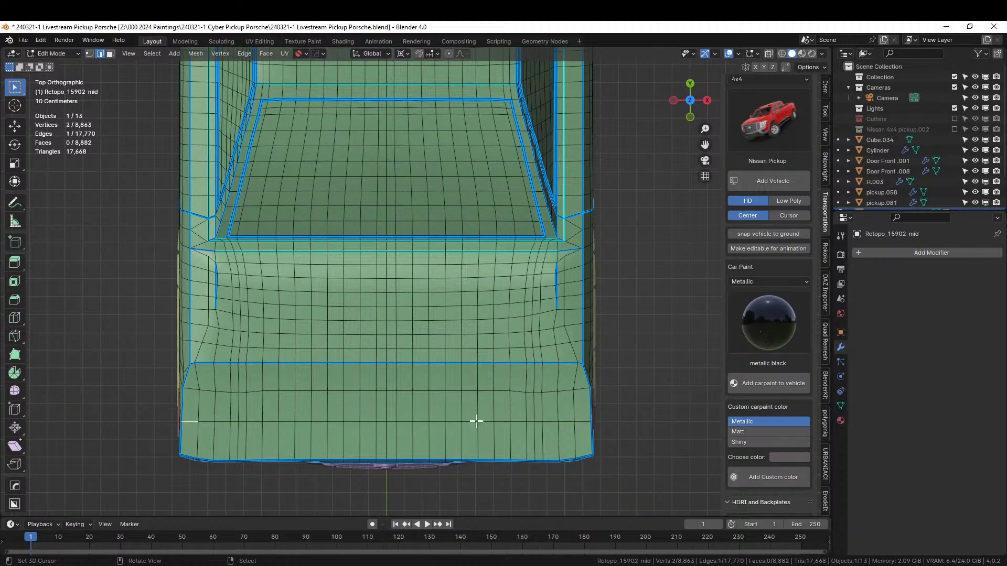
left_click(587, 422, "ctrl")
key("g")
key("g")
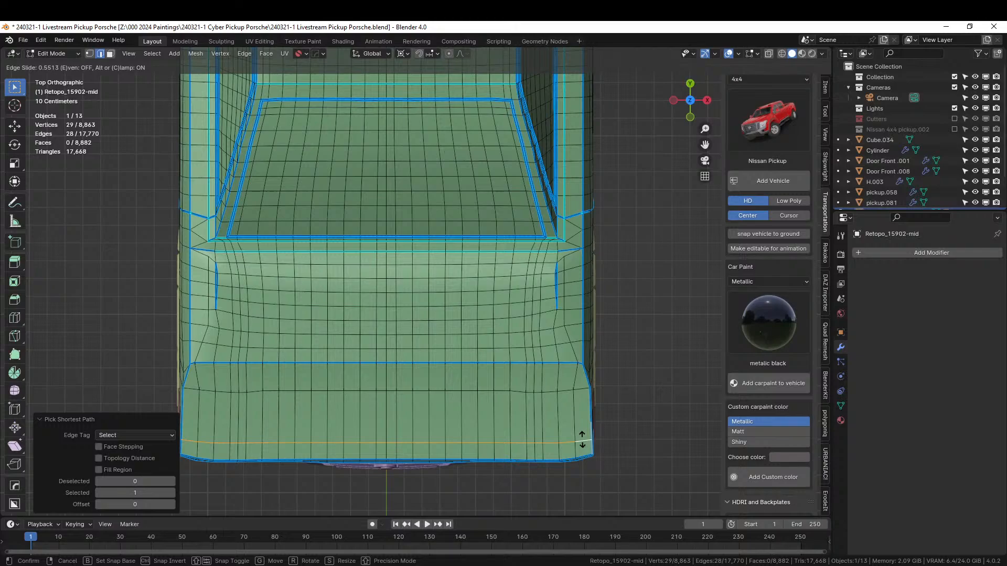
left_click(582, 440)
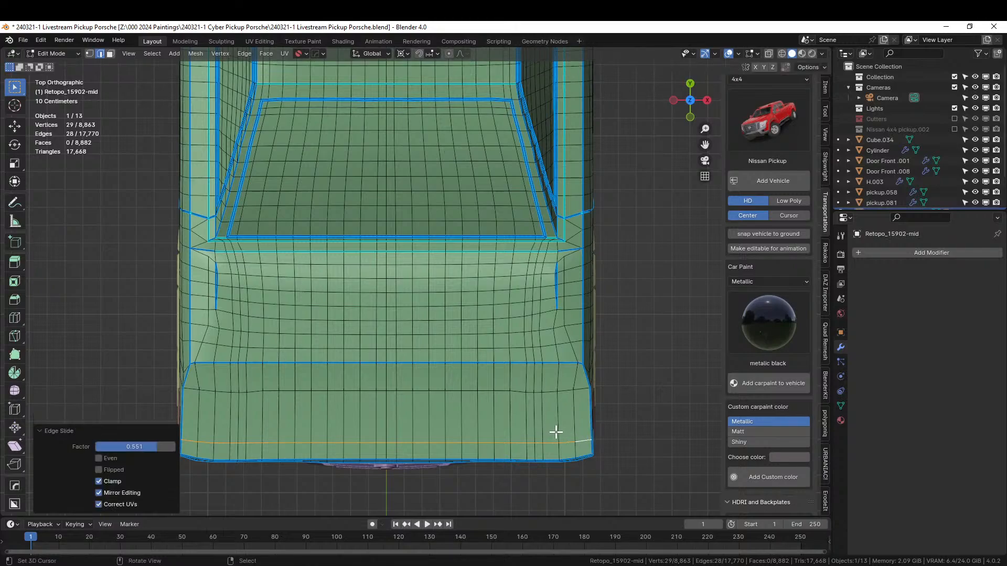
Select the block of faces forming the hood panel, from below the windshield to the new front edge row, leaving a border on both sides.
key("3")
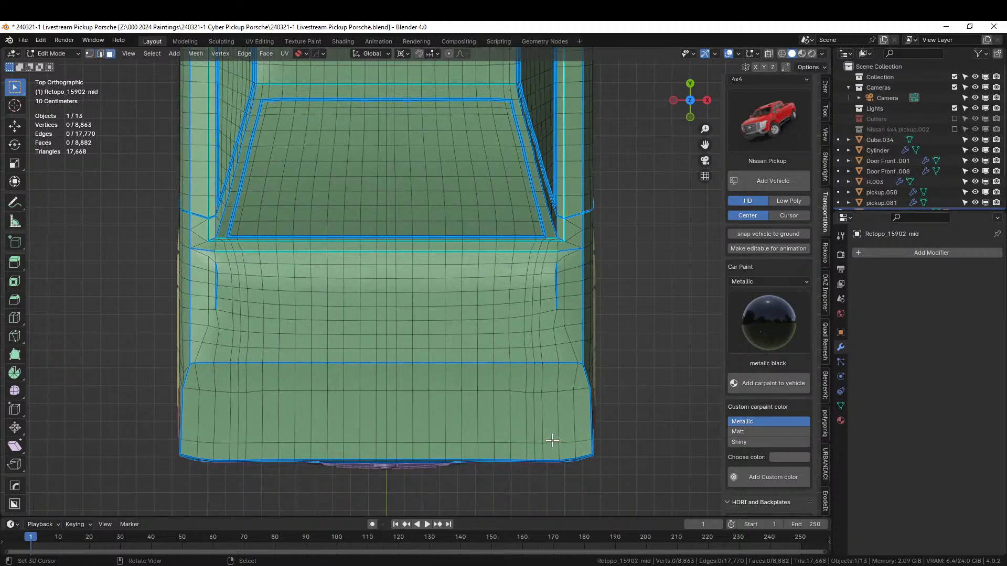
left_click(551, 436)
left_click(546, 270, "ctrl")
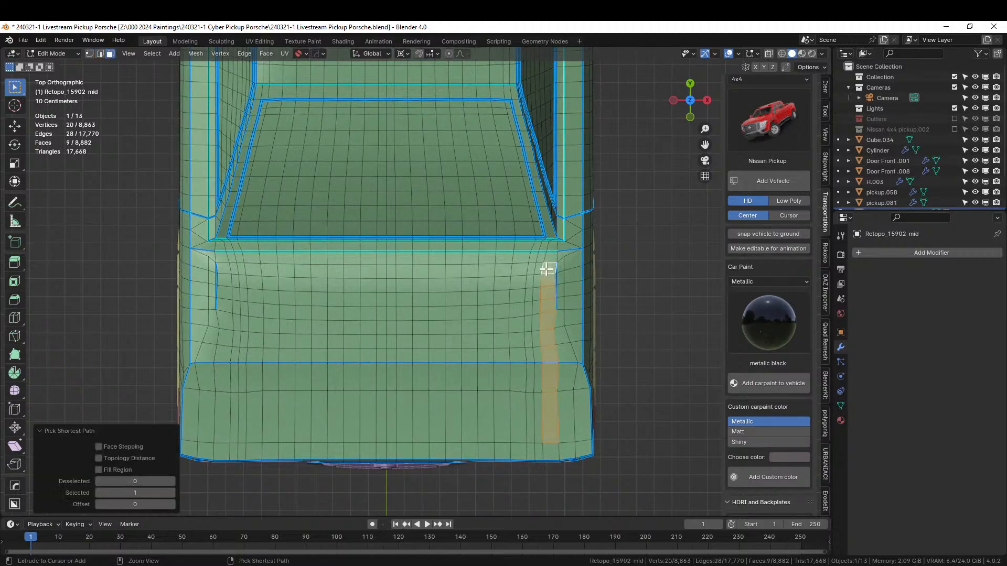
left_click(225, 271, "ctrl")
left_click(224, 433, "ctrl")
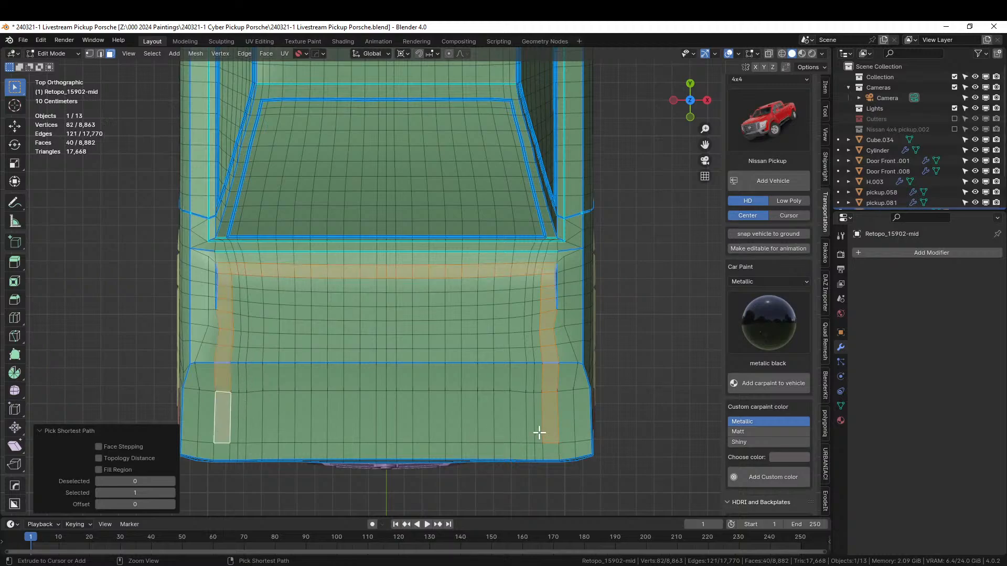
left_click(539, 433, "ctrl")
key("c")
mouse_move(242, 379)
left_mouse_down()
mouse_move(238, 285)
mouse_move(514, 278)
mouse_move(533, 292)
mouse_move(540, 366)
mouse_move(349, 395)
mouse_move(267, 364)
mouse_move(395, 310)
mouse_move(514, 319)
mouse_move(421, 355)
mouse_move(310, 352)
mouse_move(452, 331)
mouse_move(473, 341)
left_mouse_up()
key("Escape")
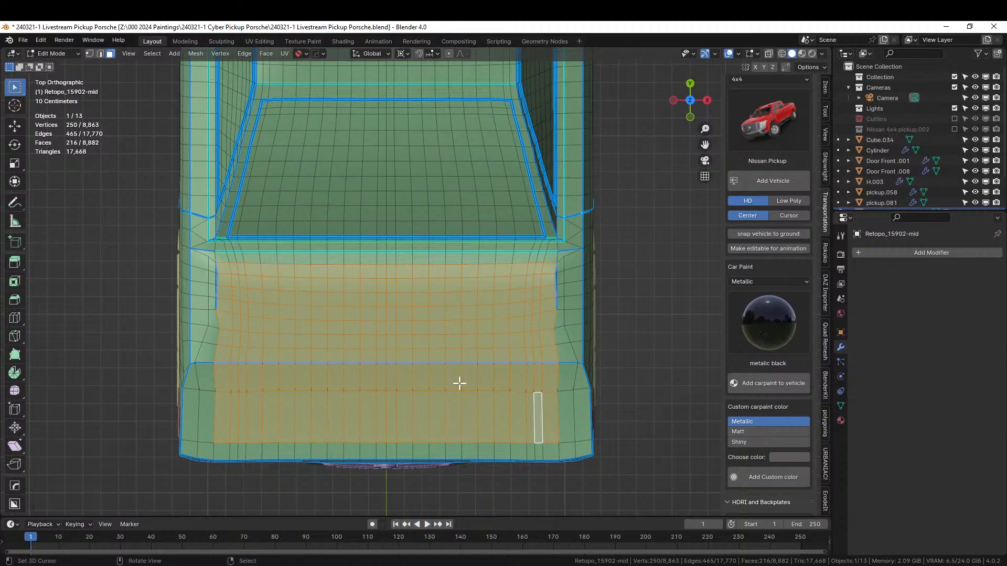
Inset the hood panel faces with a thickness of 0.003 m and keep only the outer strip selected.
key("i")
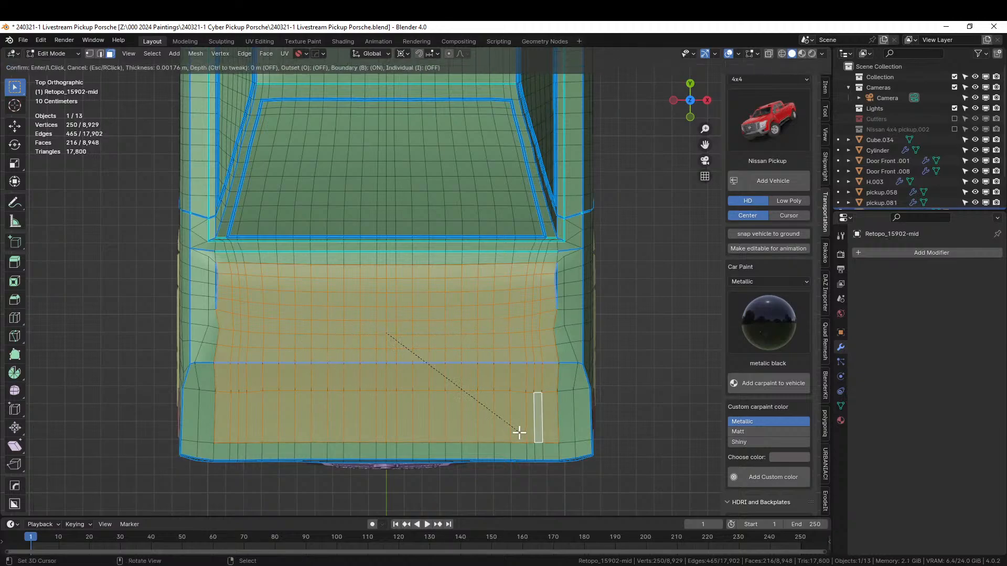
left_click(518, 431)
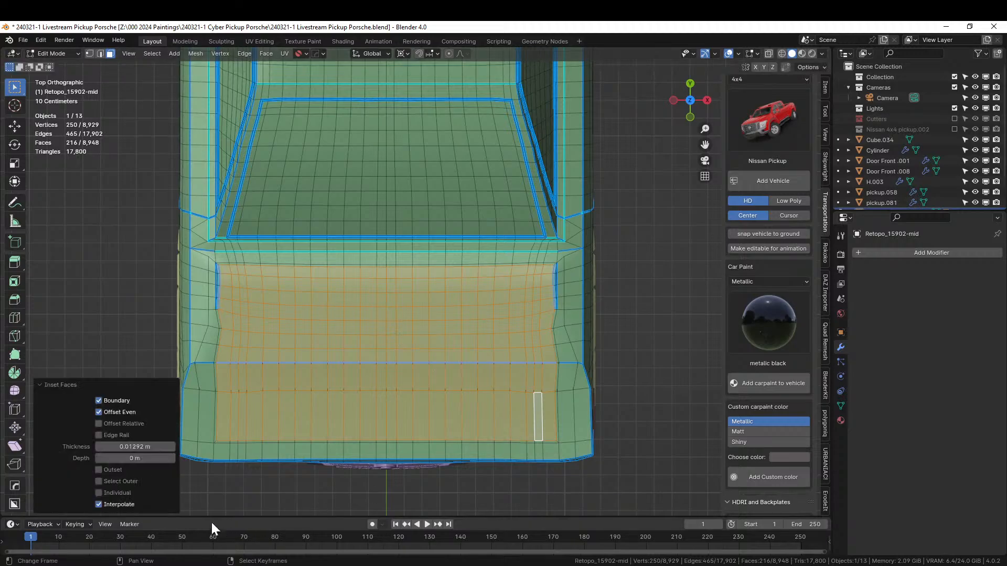
left_click(115, 478)
middle_click_drag(189, 461, 341, 431)
left_click(123, 450)
type(".")
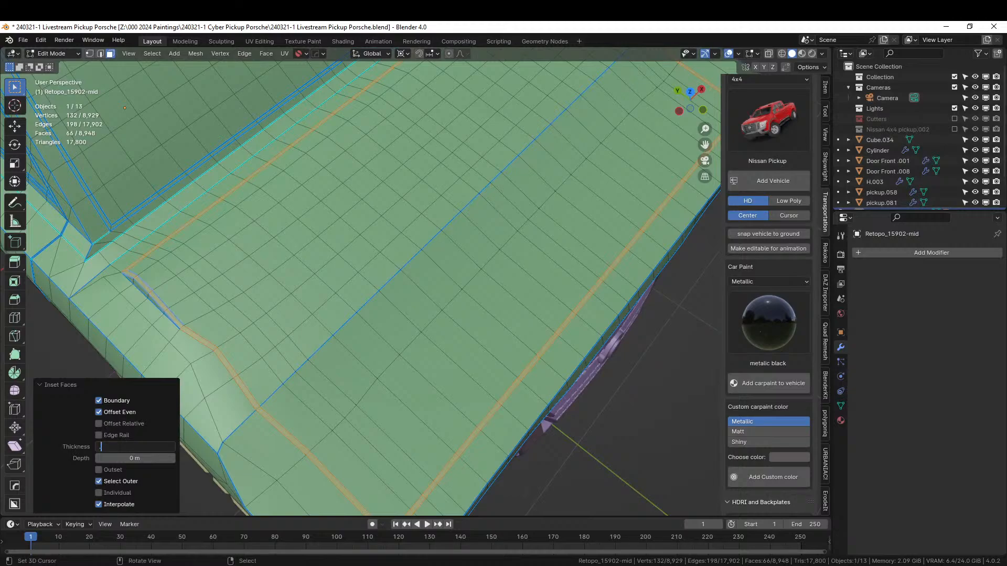
type("003")
key("Return")
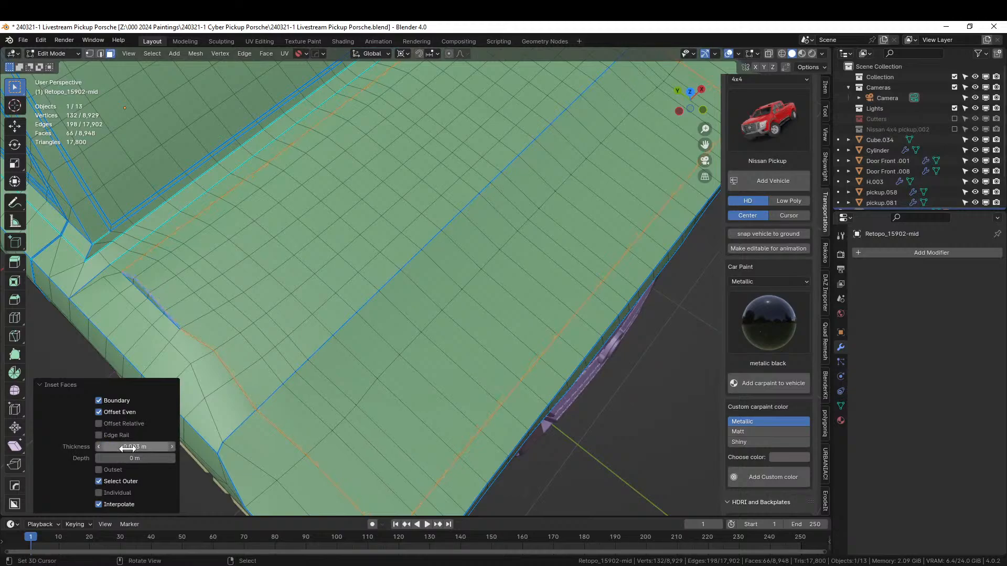
Extrude the thin strip around the hood panel and lower it slightly along Z to form a panel gap, then leave mesh editing.
middle_click_drag(388, 373, 381, 350)
key("e")
right_click(381, 350)
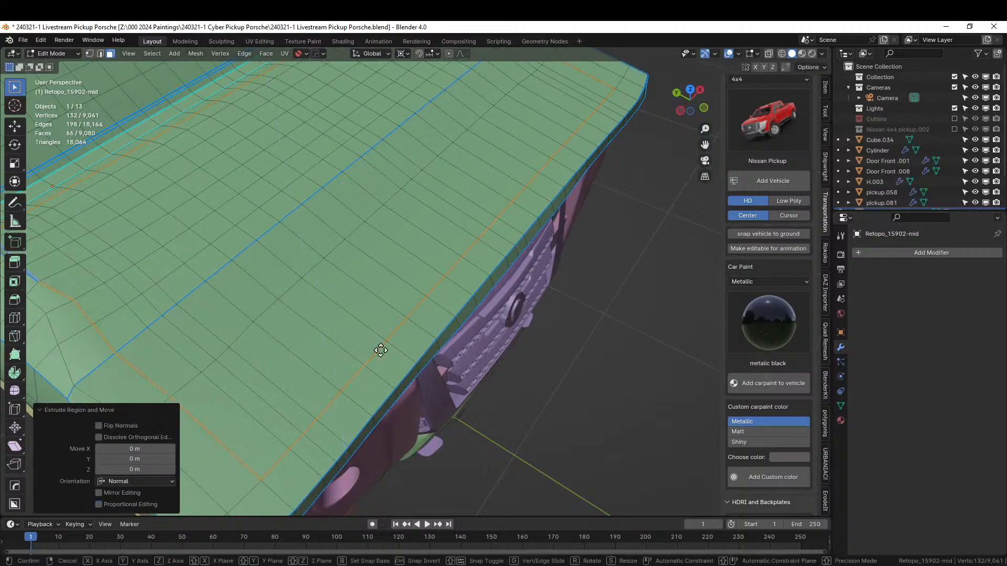
key("g")
key("z")
left_click(383, 358)
key("Tab")
scroll(386, 358, "down", 6)
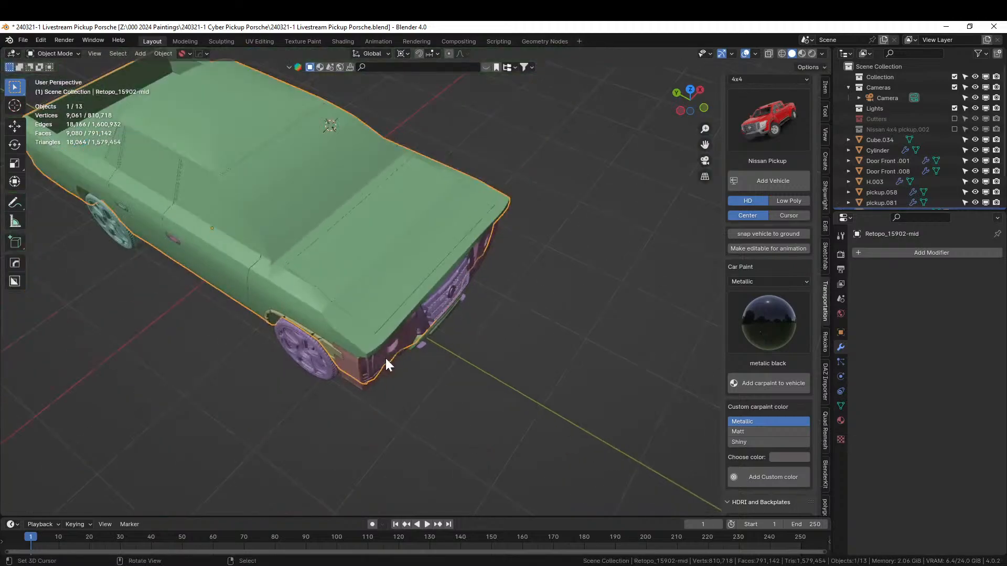
Check the hood's panel gap up close and from the side, and save the file.
middle_click_drag(385, 358, 415, 386)
scroll(382, 336, "up", 4)
scroll(401, 409, "up", 4)
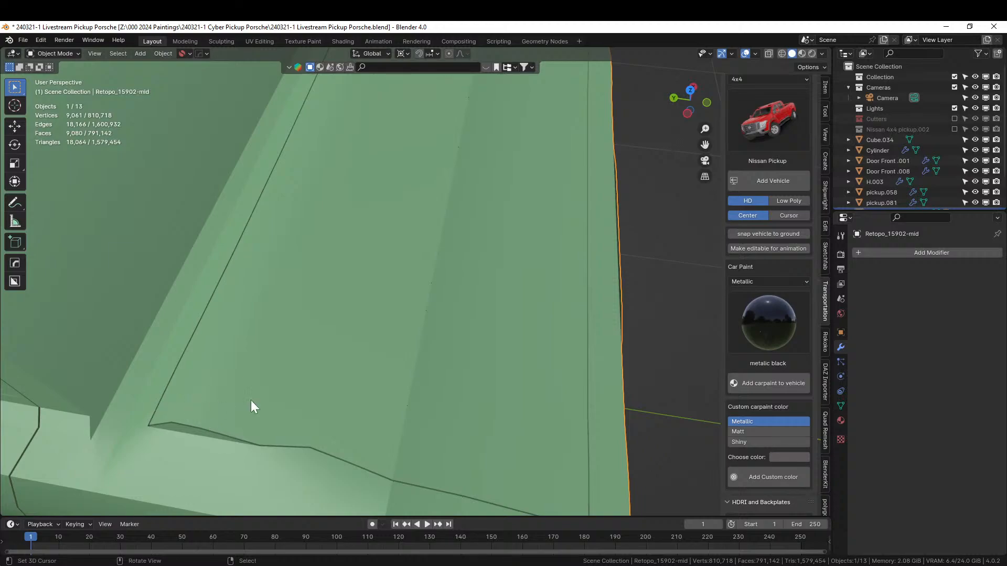
scroll(288, 392, "down", 5)
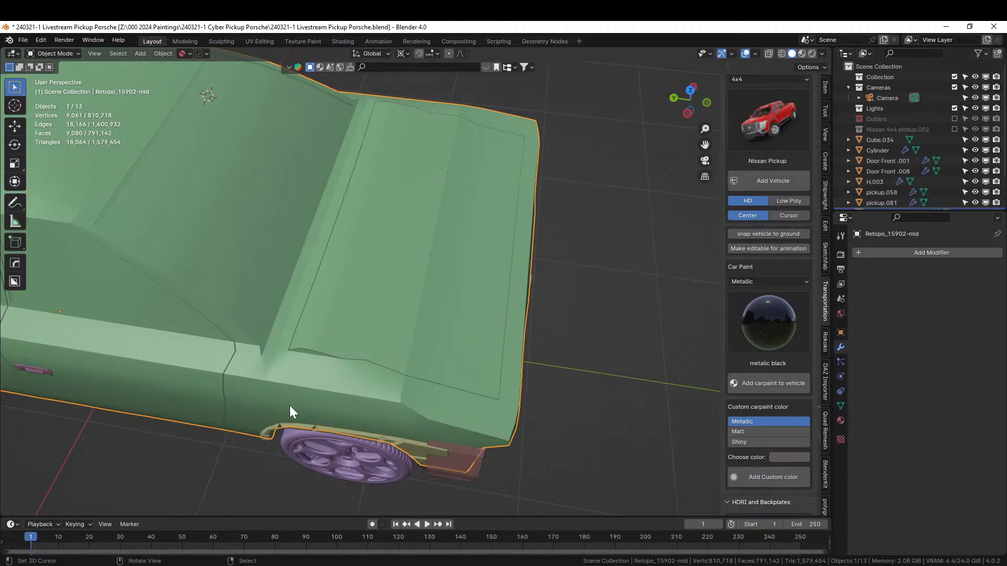
middle_click_drag(392, 410, 475, 487)
scroll(460, 479, "up", 2)
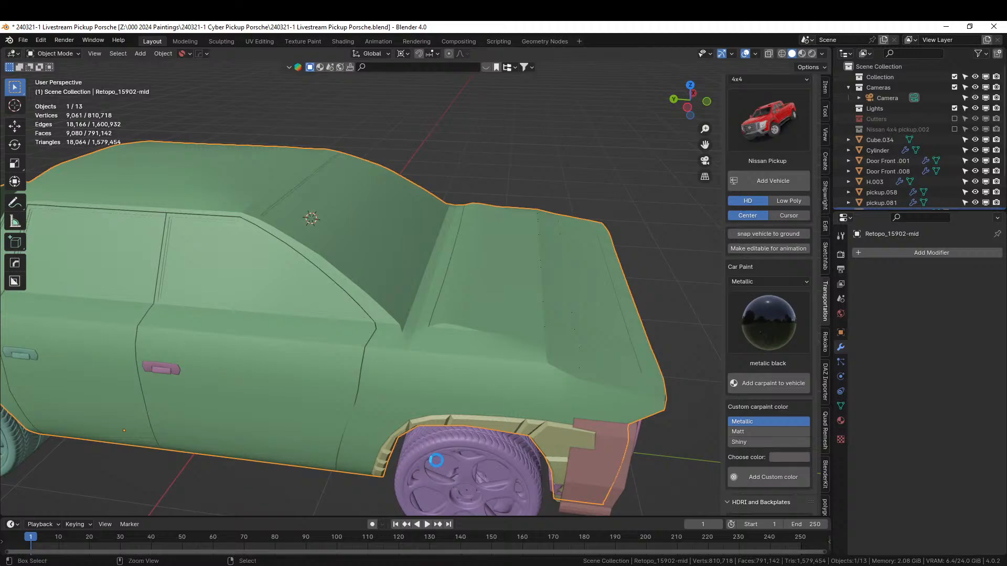
key("ctrl+s")
middle_click_drag(443, 453, 573, 455)
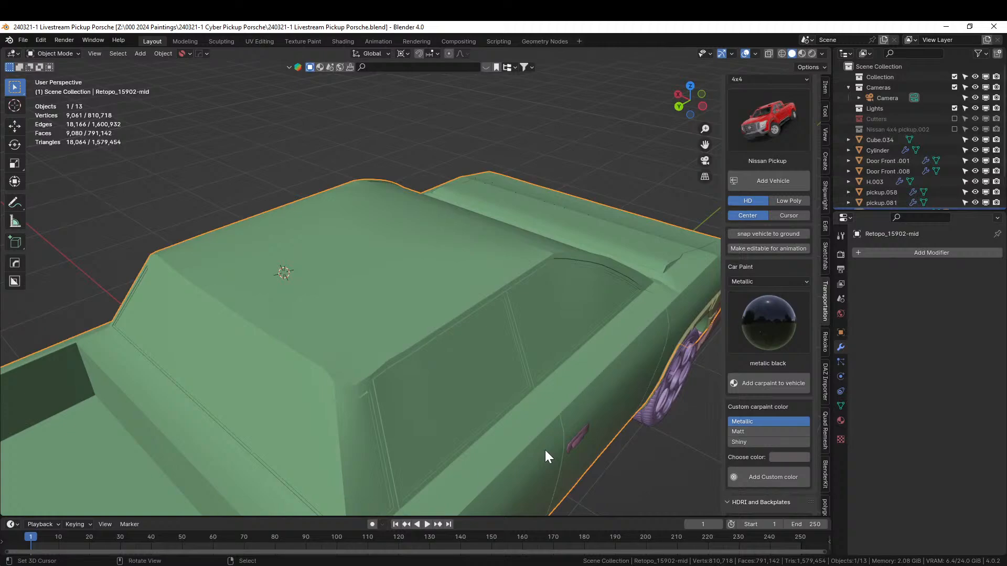
Select a rectangular block of faces in the middle of the car body's roof, leaving a border on all sides.
middle_click_drag(438, 386, 410, 361)
key("Tab")
key("KP_7")
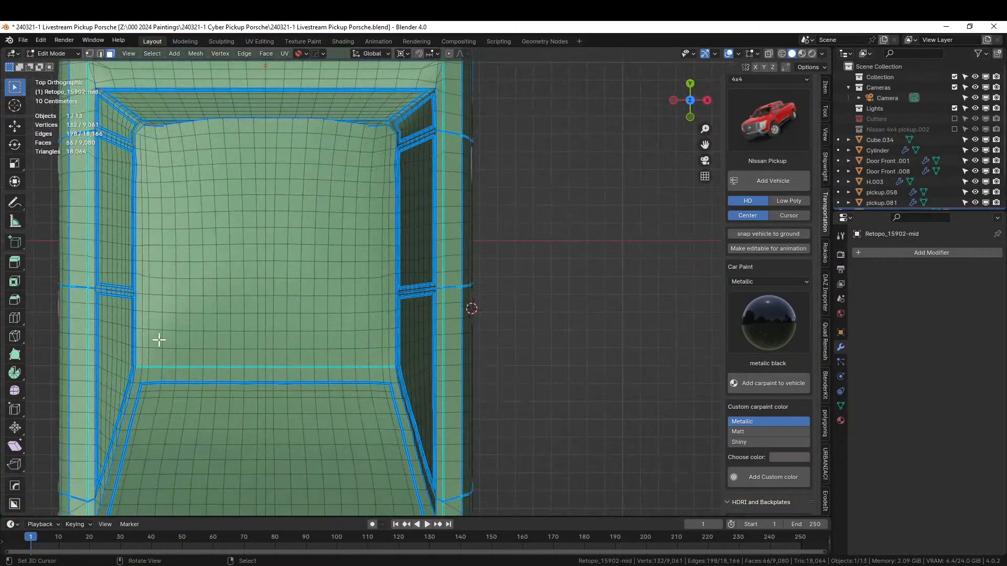
left_click(159, 340)
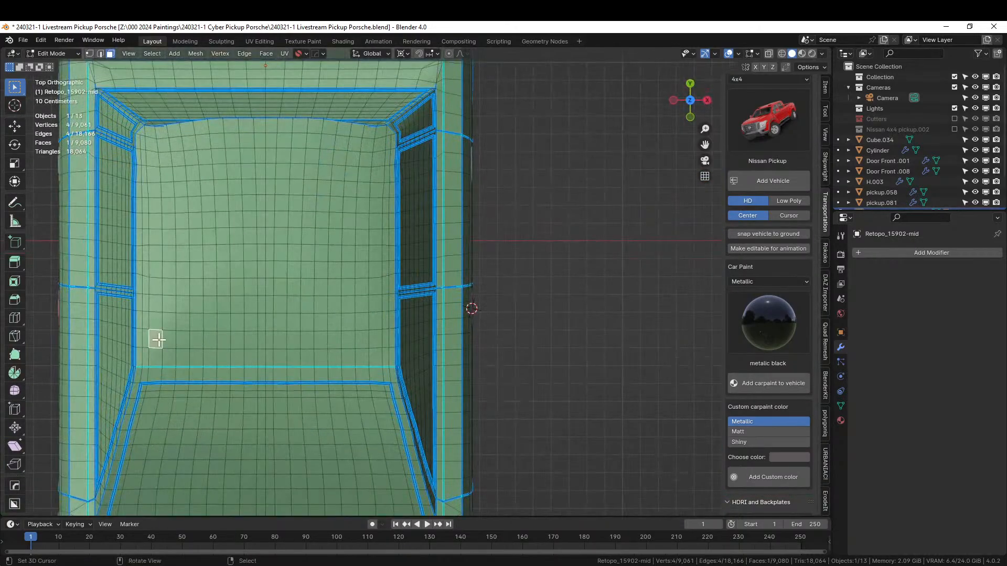
left_click(375, 340, "ctrl")
left_click(375, 164, "ctrl")
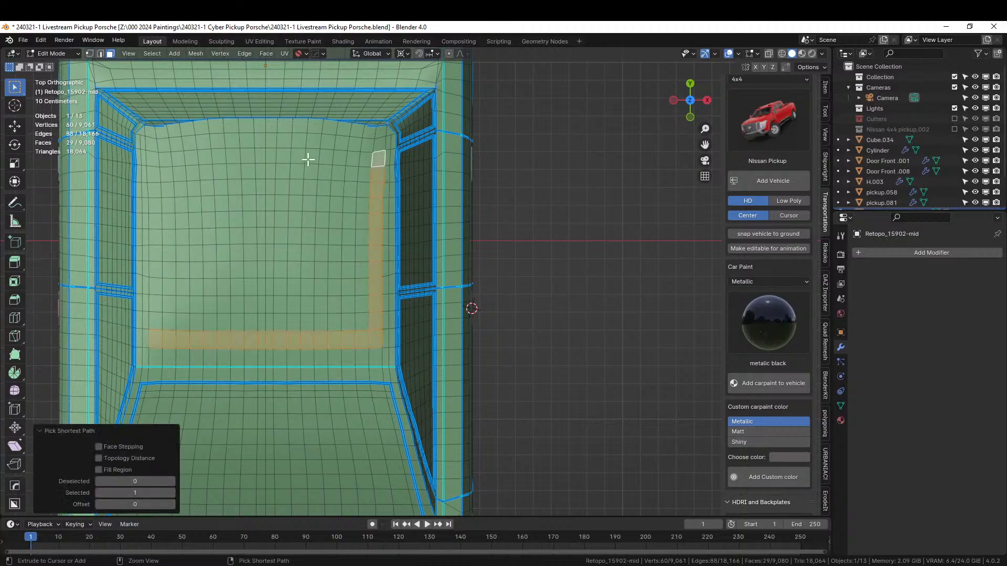
left_click(154, 156, "ctrl")
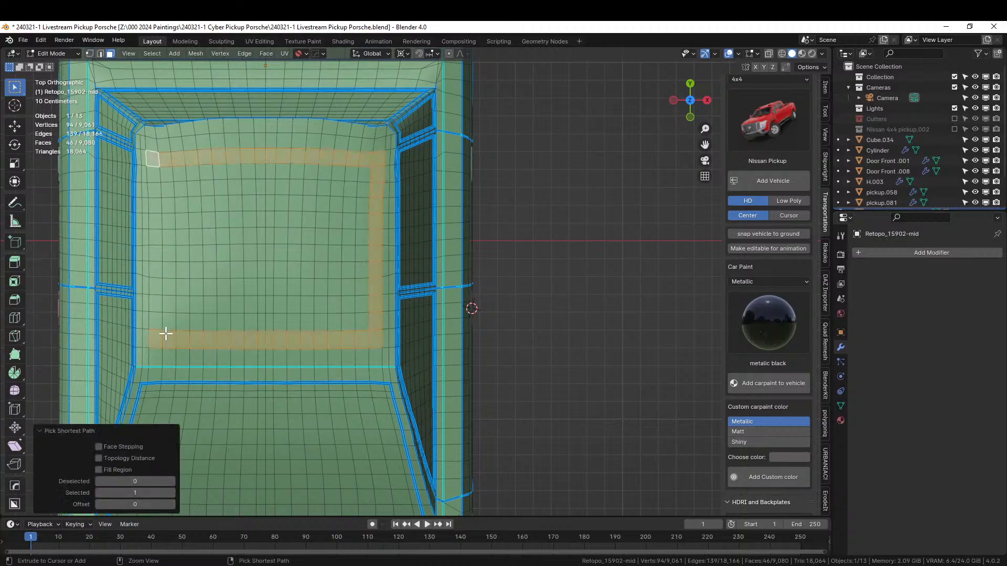
left_click(156, 319, "ctrl")
key("c")
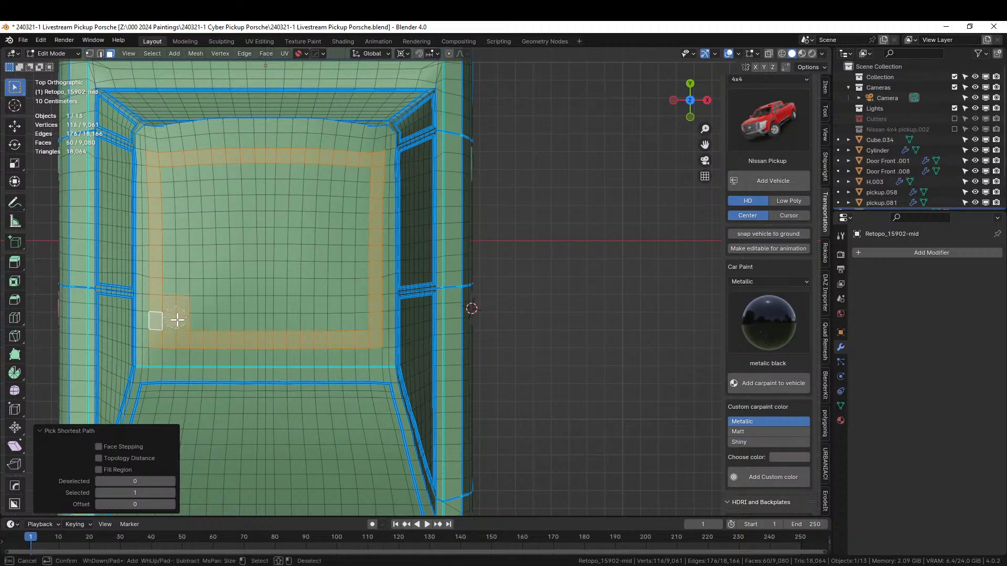
mouse_move(177, 319)
left_mouse_down()
mouse_move(355, 317)
mouse_move(354, 192)
mouse_move(299, 173)
mouse_move(210, 175)
left_mouse_up()
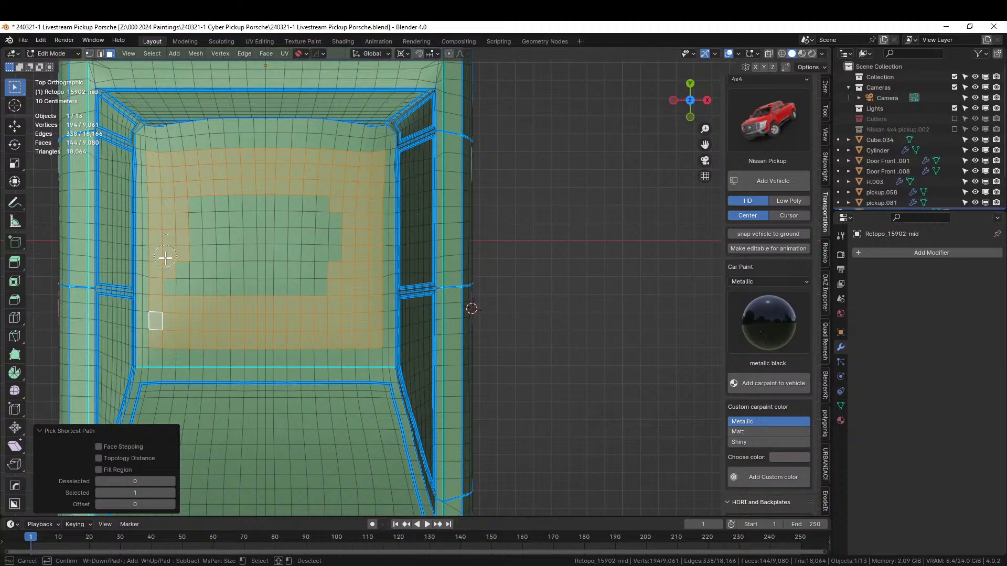
mouse_move(165, 258)
left_mouse_down()
mouse_move(265, 292)
mouse_move(325, 238)
mouse_move(272, 197)
mouse_move(198, 241)
mouse_move(278, 274)
mouse_move(217, 259)
left_mouse_up()
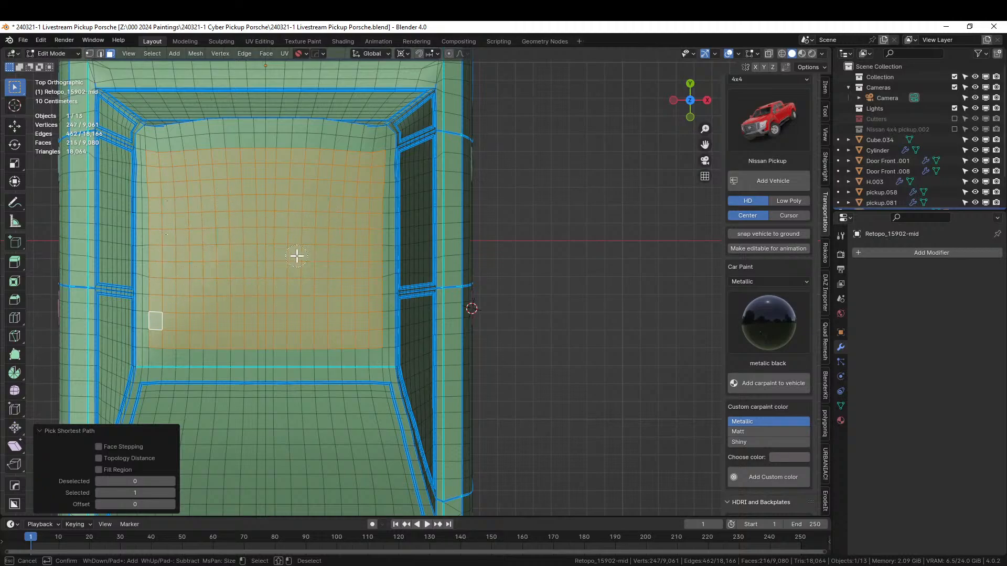
Assign the Window material to the selected block of roof faces.
key("Escape")
left_click(841, 421)
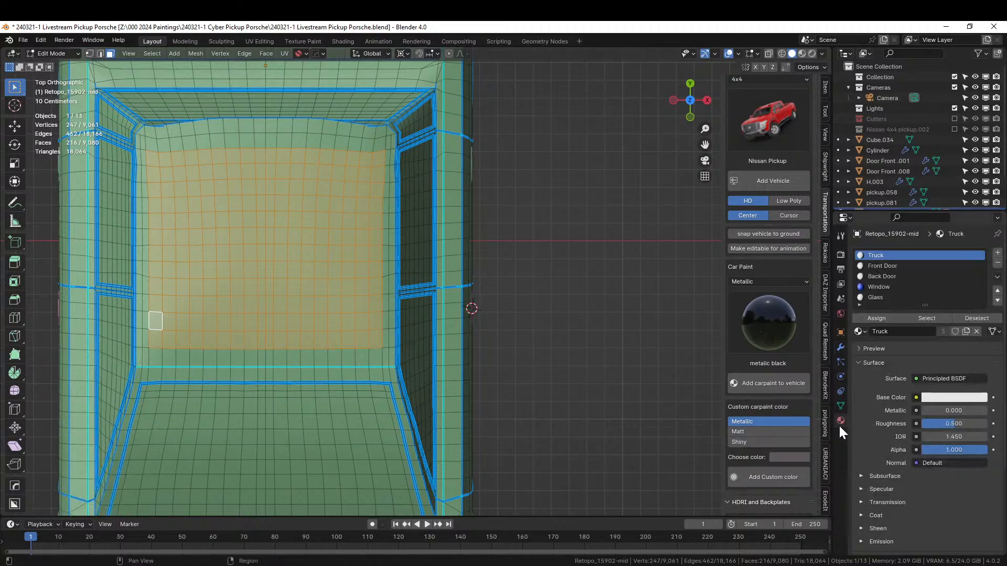
left_click(872, 286)
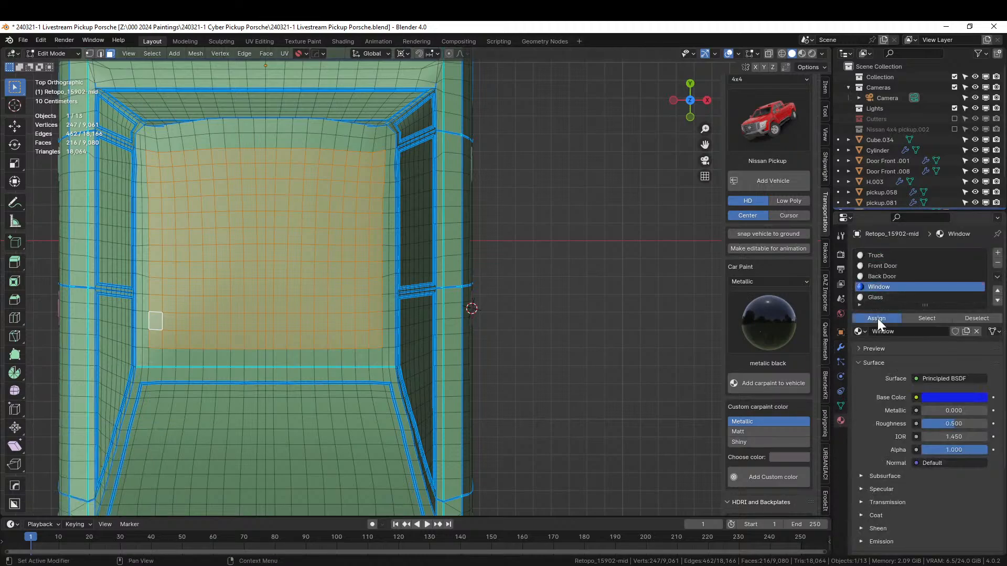
Extrude the roof panel faces along their normals with a small negative offset to sink them slightly.
scroll(422, 405, "up", 3)
middle_click_drag(421, 405, 484, 376)
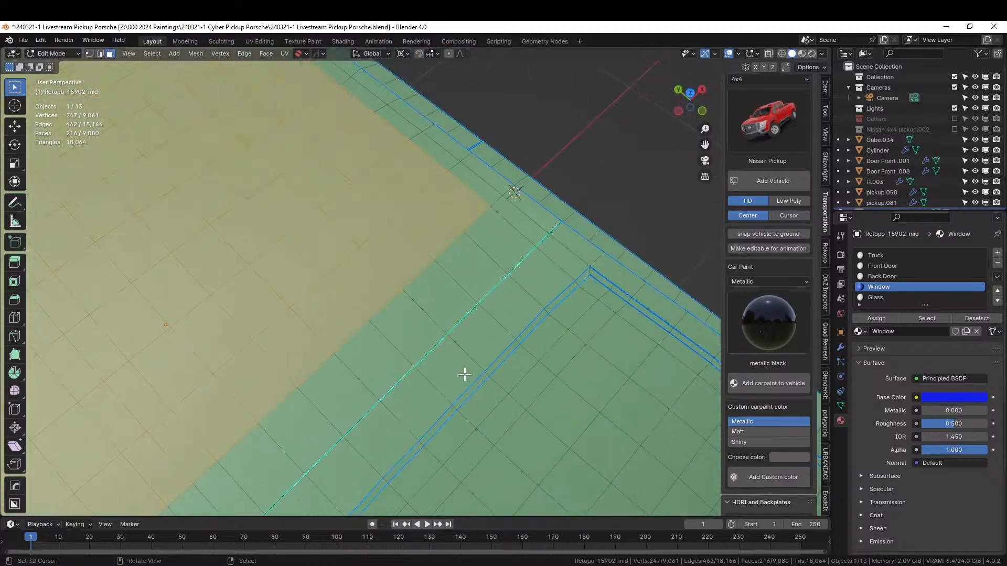
key("alt+e")
left_click(464, 375)
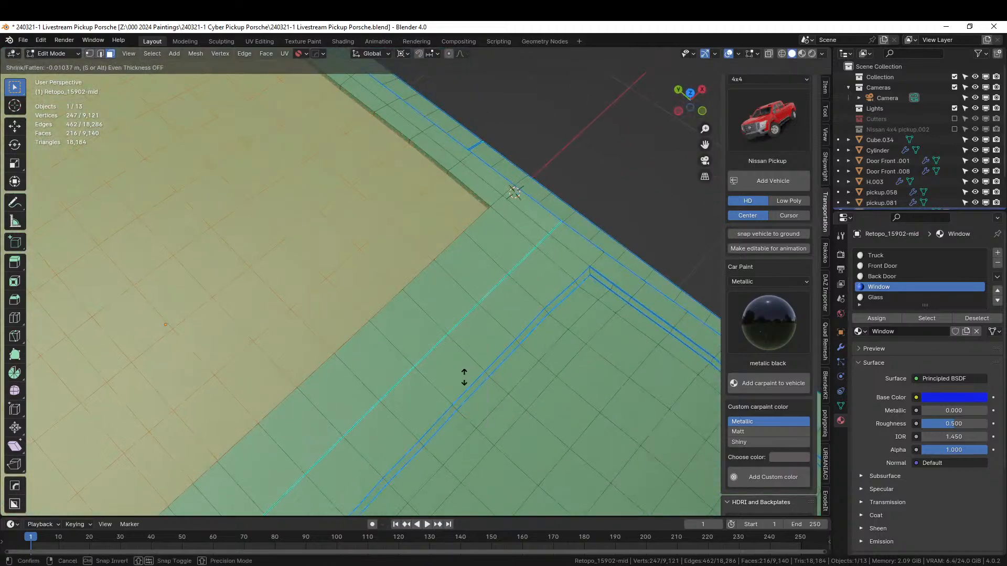
left_click(463, 375)
left_click(165, 470)
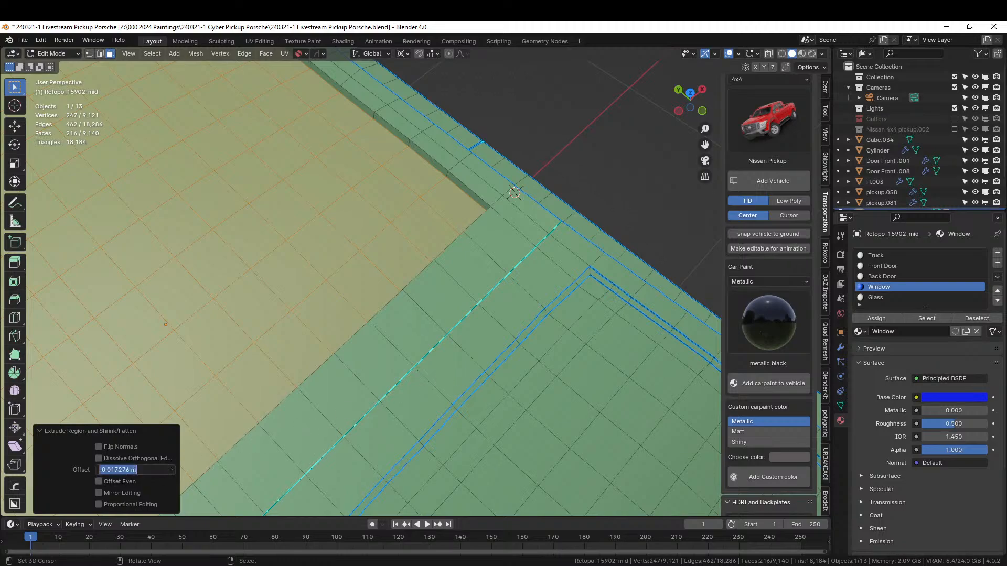
key("Return")
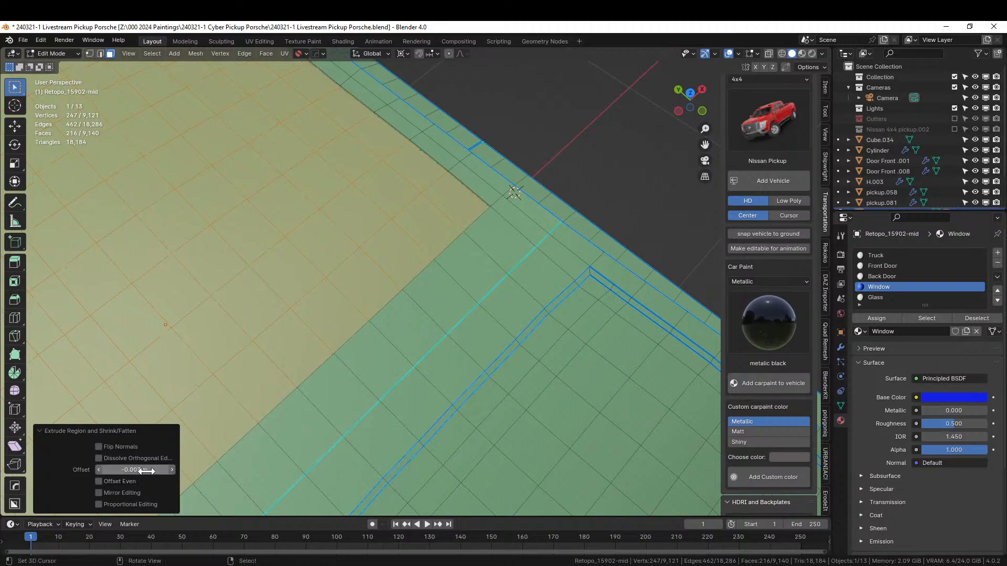
Inset the roof panel faces with a thickness of 0.02 m and keep the inner faces selected instead of the outer strip.
key("i")
left_click(236, 432)
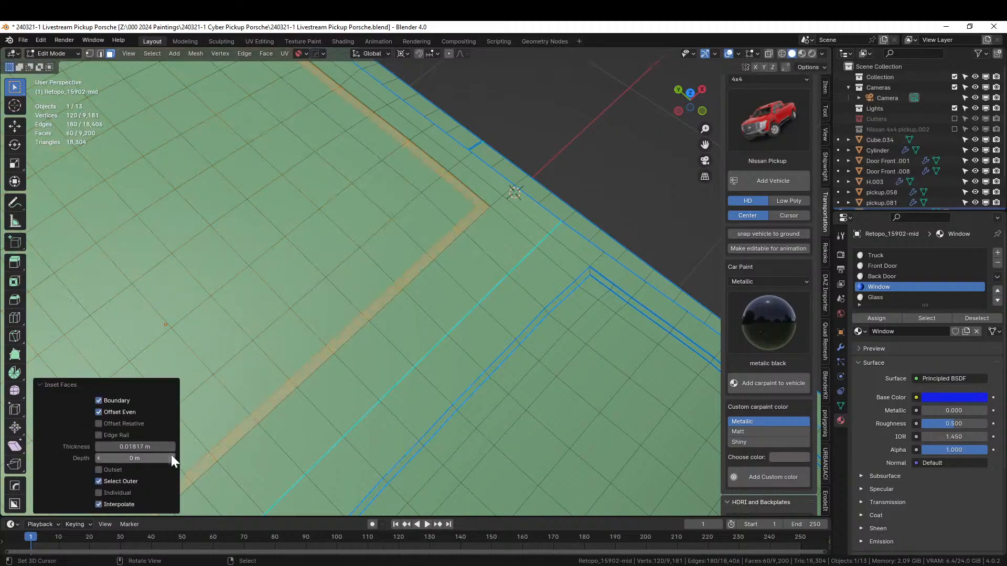
left_click(99, 481)
double_click(135, 446)
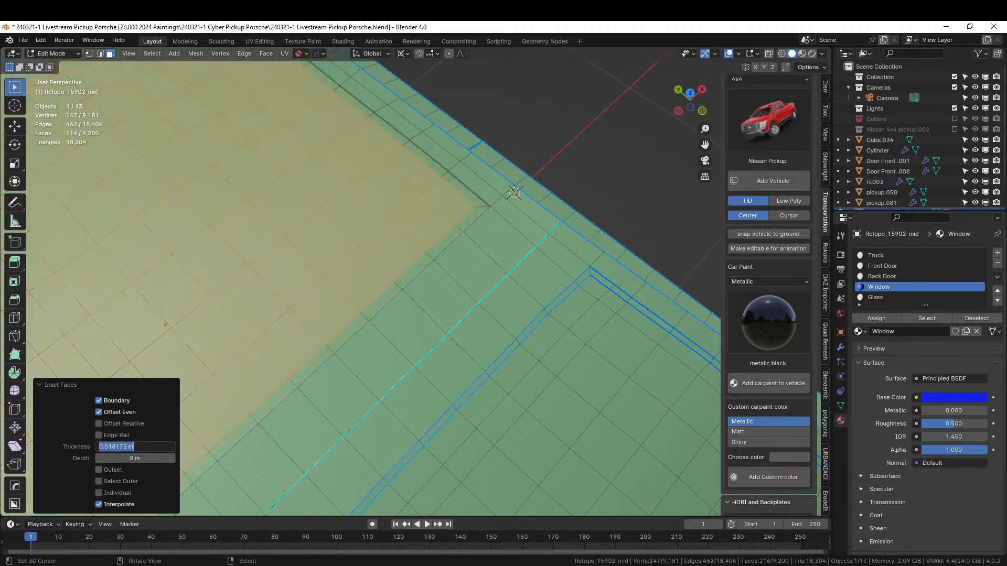
type(".02")
key("Return")
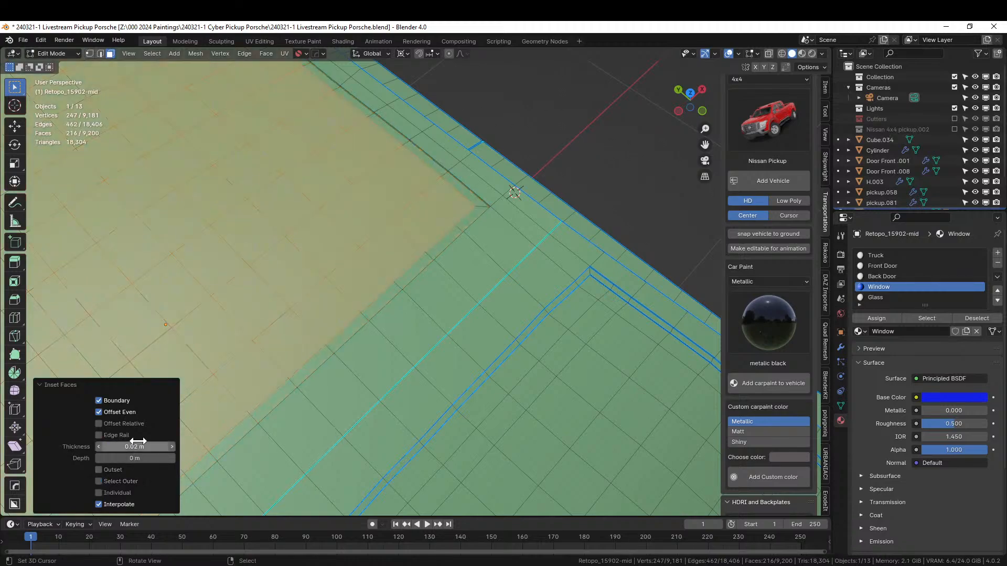
Extrude the inner roof faces along their normals with an offset of -0.002 m.
middle_click_drag(252, 387, 398, 377, "shift")
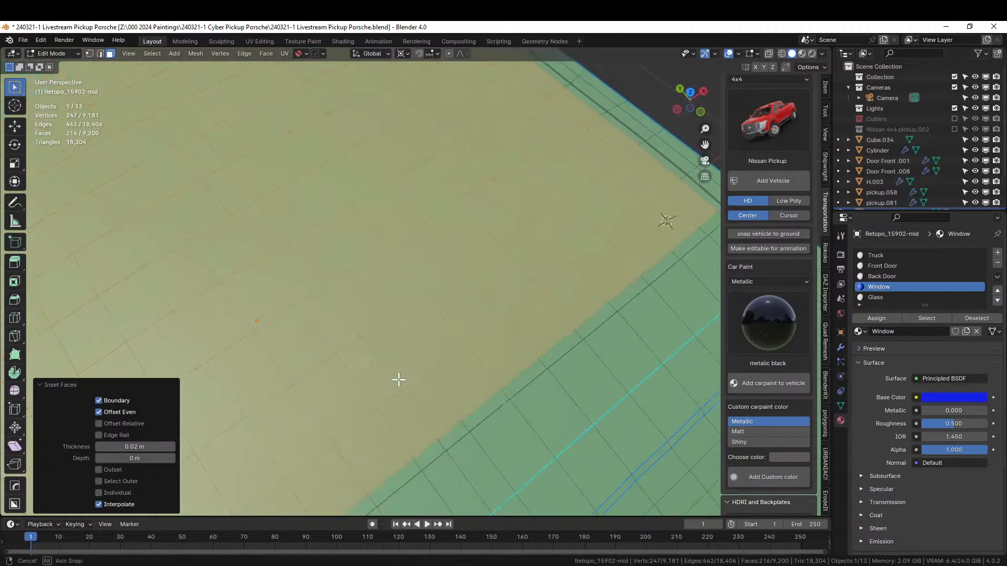
key("r")
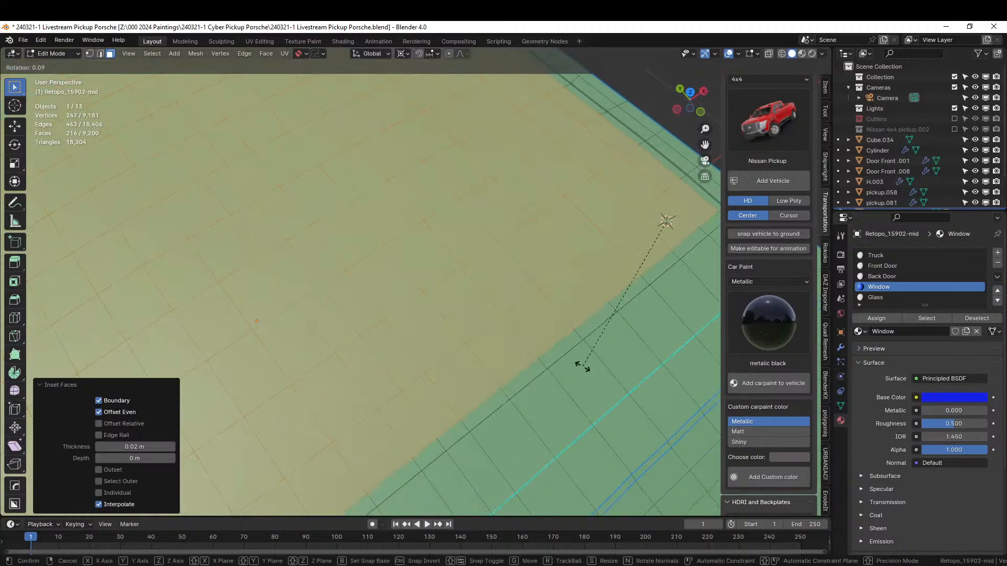
right_click(584, 368)
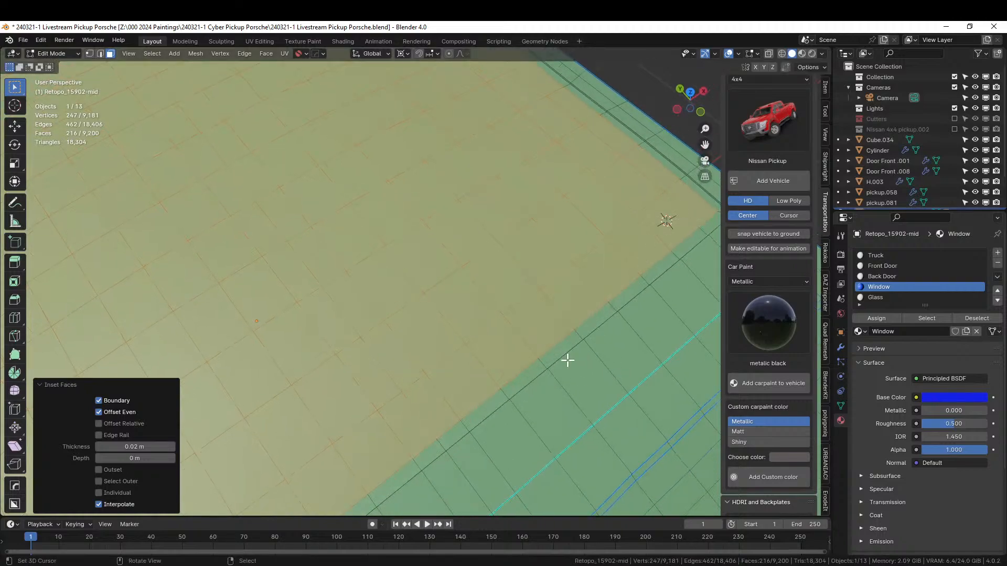
key("alt+e")
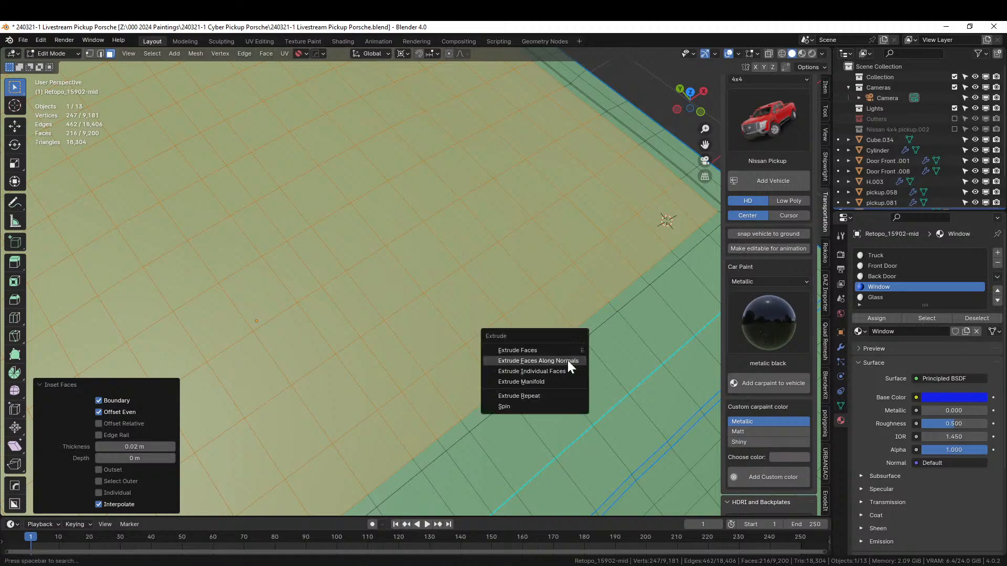
left_click(567, 360)
left_click(568, 361)
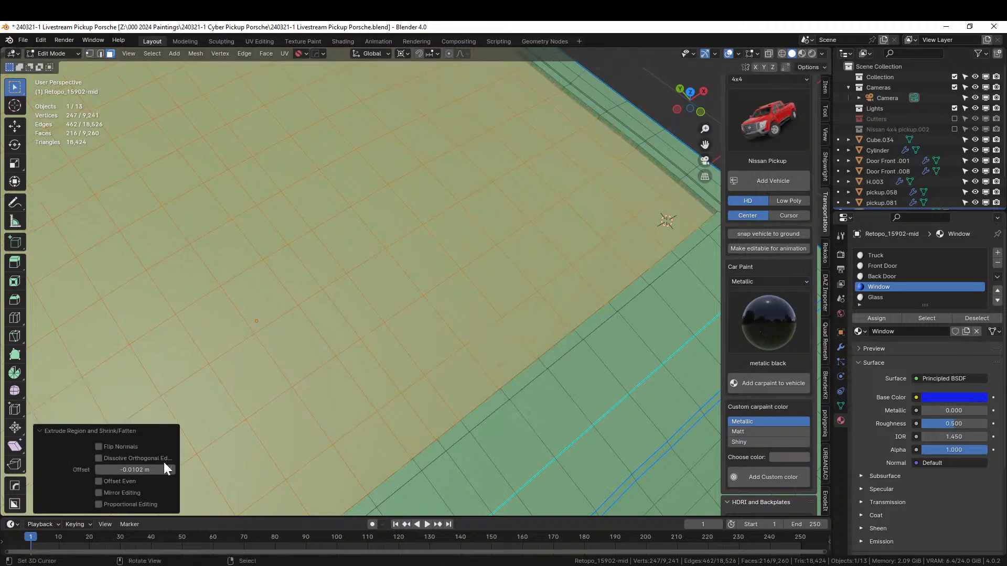
left_click(167, 468)
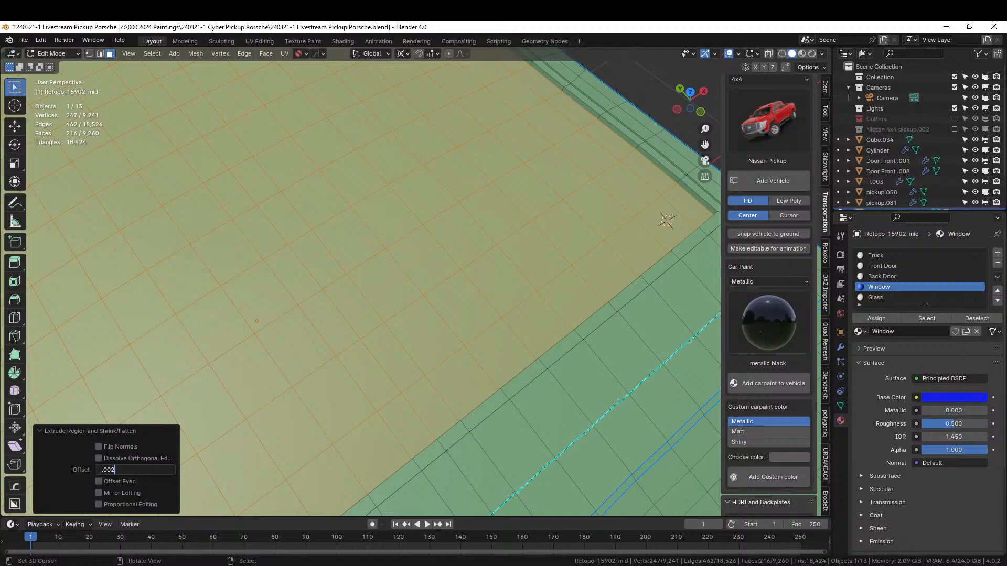
key("Return")
Assign the Glass material to the inner roof faces and leave mesh editing.
left_click(875, 297)
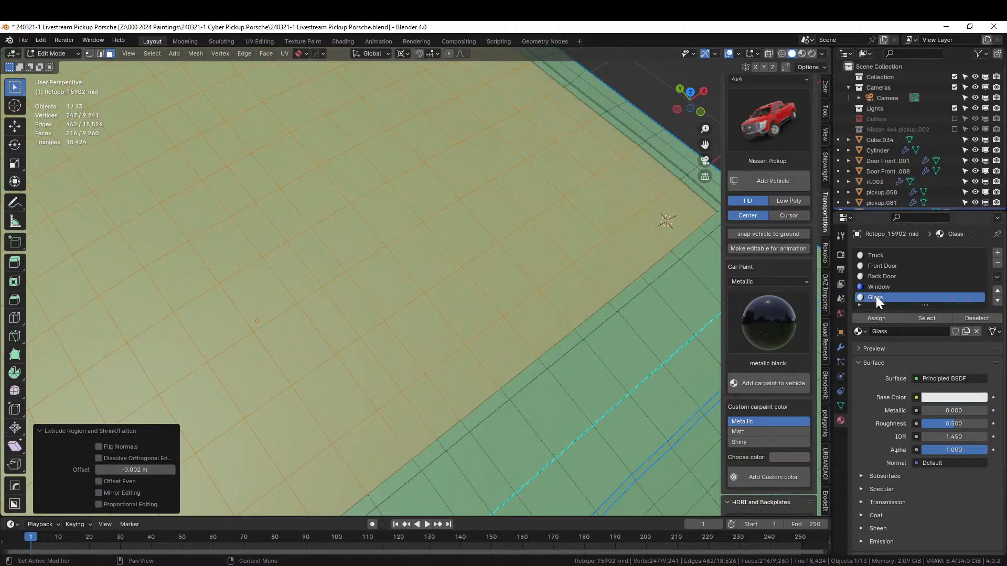
left_click(874, 318)
scroll(552, 282, "down", 5)
key("Tab")
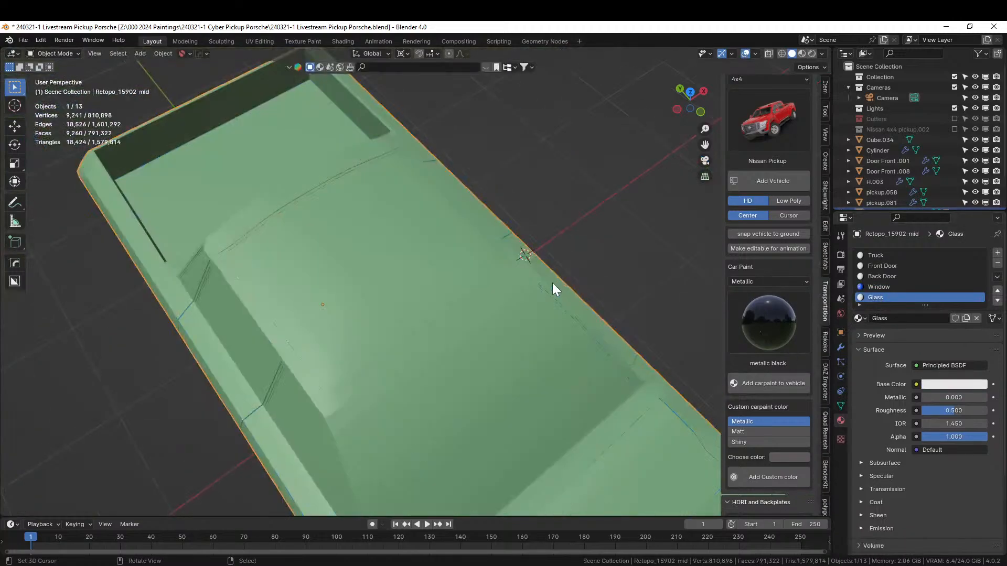
Preview the car in rendered shading and change the Glass material's base colour to green.
left_click(811, 53)
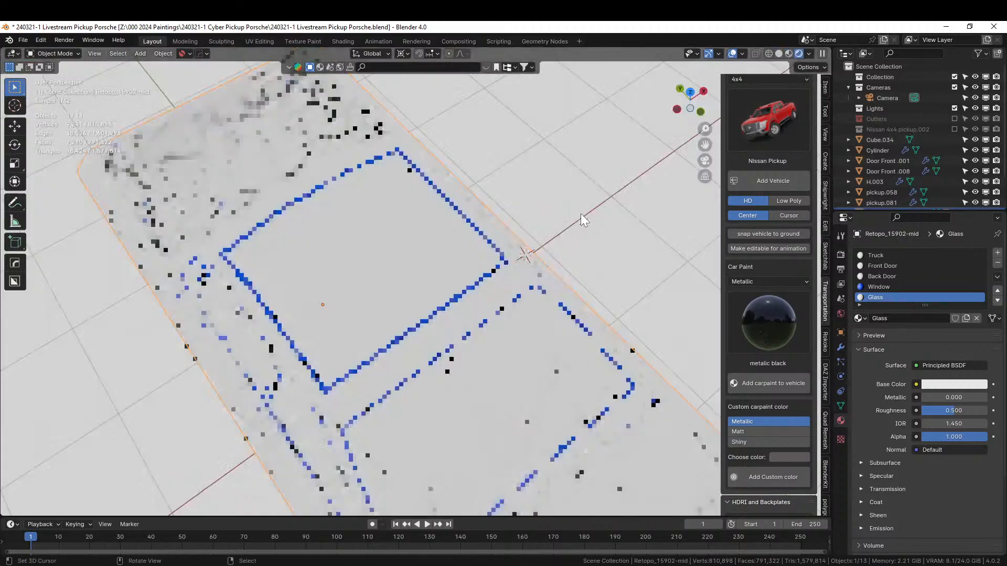
mouse_move(580, 218)
middle_mouse_down()
mouse_move(521, 241)
mouse_move(501, 224)
mouse_move(439, 213)
mouse_move(447, 216)
middle_mouse_up()
left_click(944, 385)
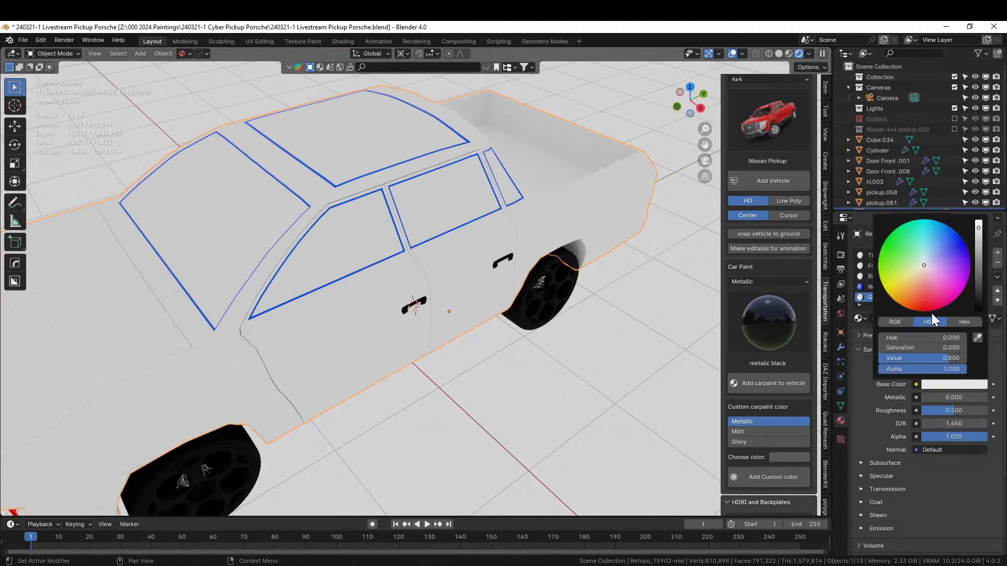
left_click(901, 243)
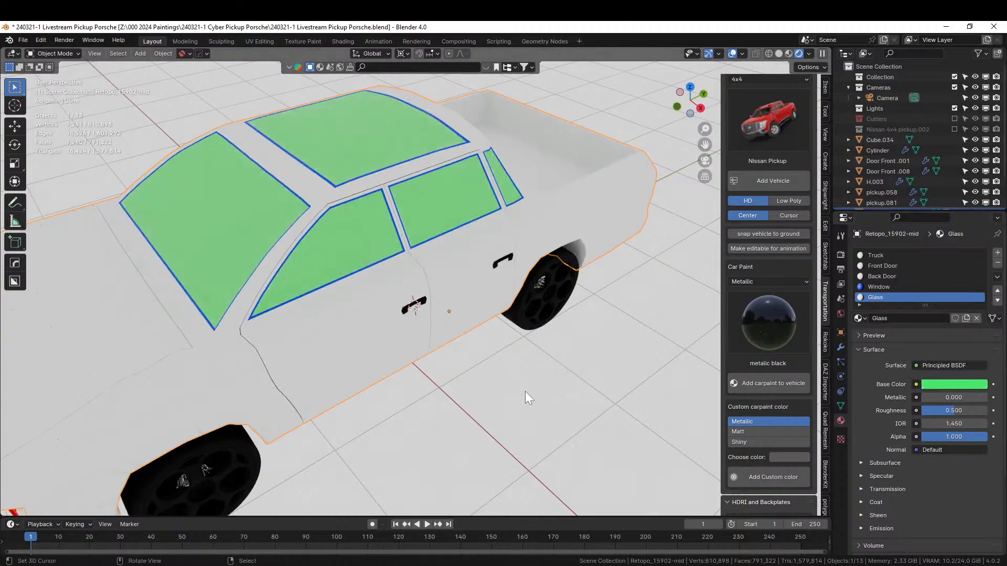
middle_click_drag(525, 392, 497, 369)
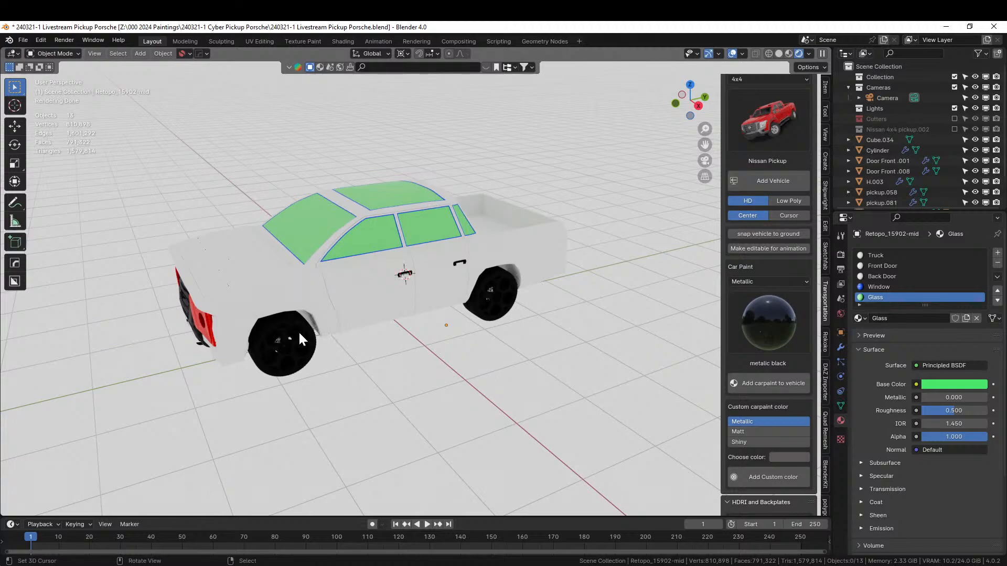
middle_click_drag(298, 330, 335, 384)
scroll(361, 359, "up", 2)
scroll(363, 352, "up", 1)
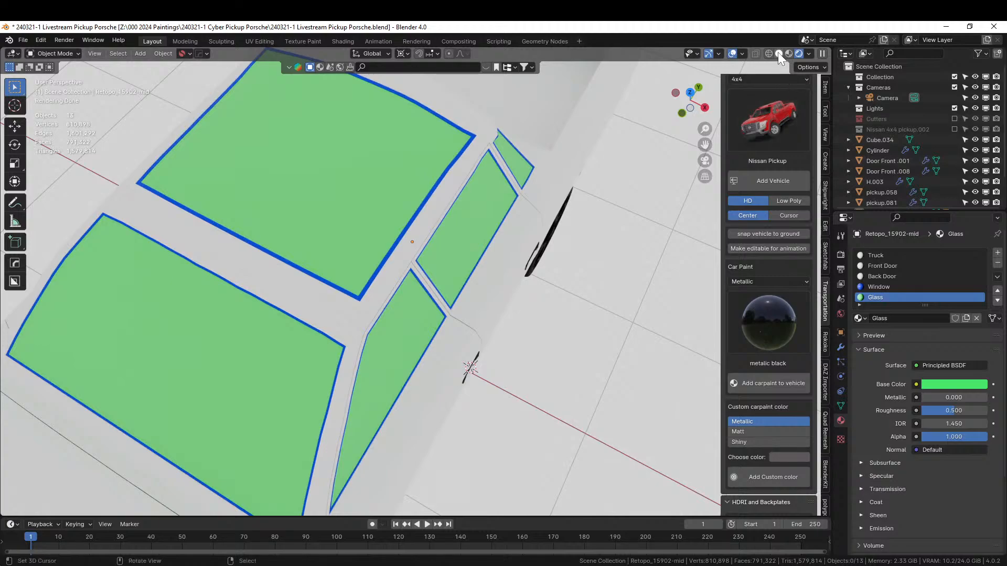
Return to solid shading and select two adjacent body faces at the roof's front corner, just outside the roof glass.
left_click(778, 53)
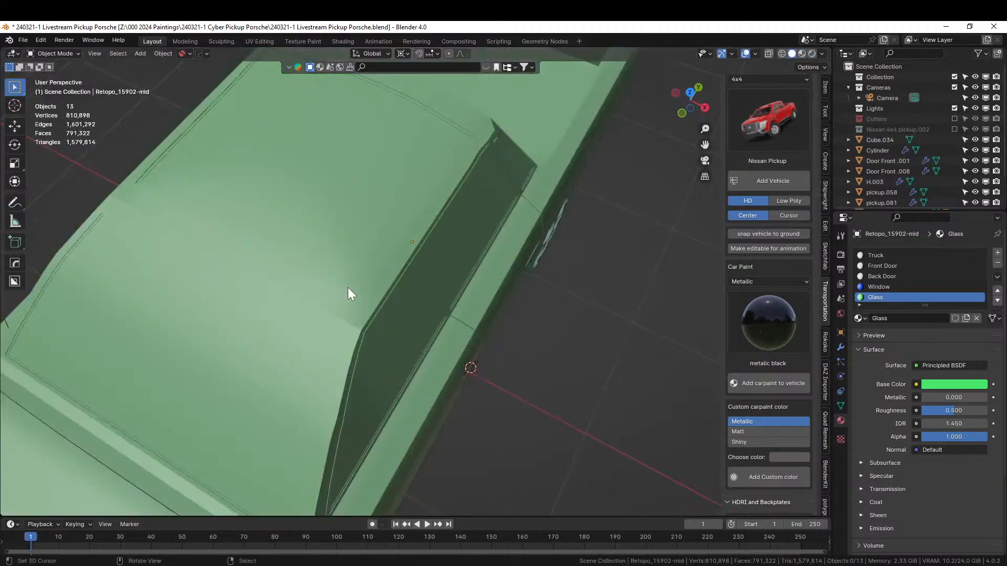
left_click(346, 303)
key("Tab")
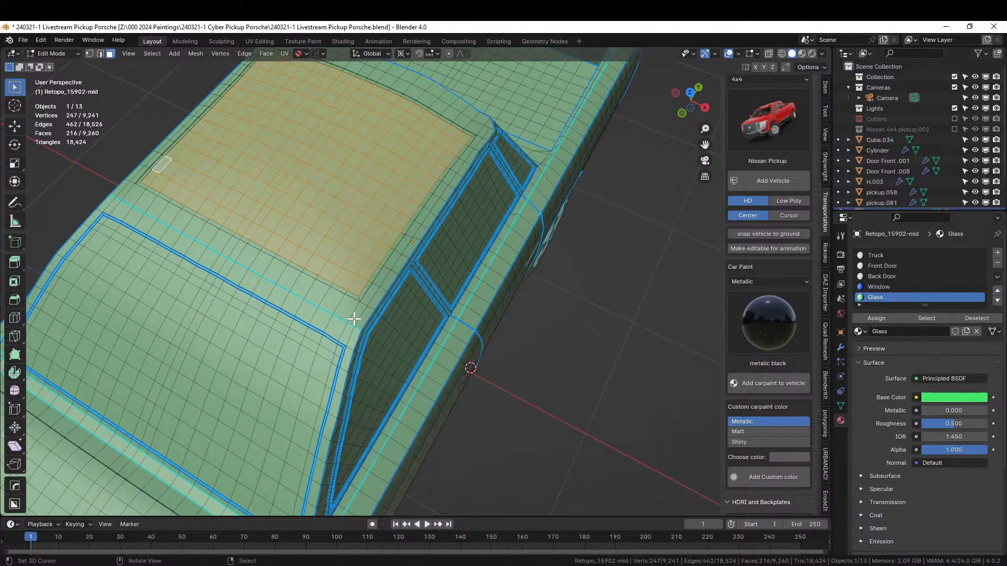
left_click(354, 313)
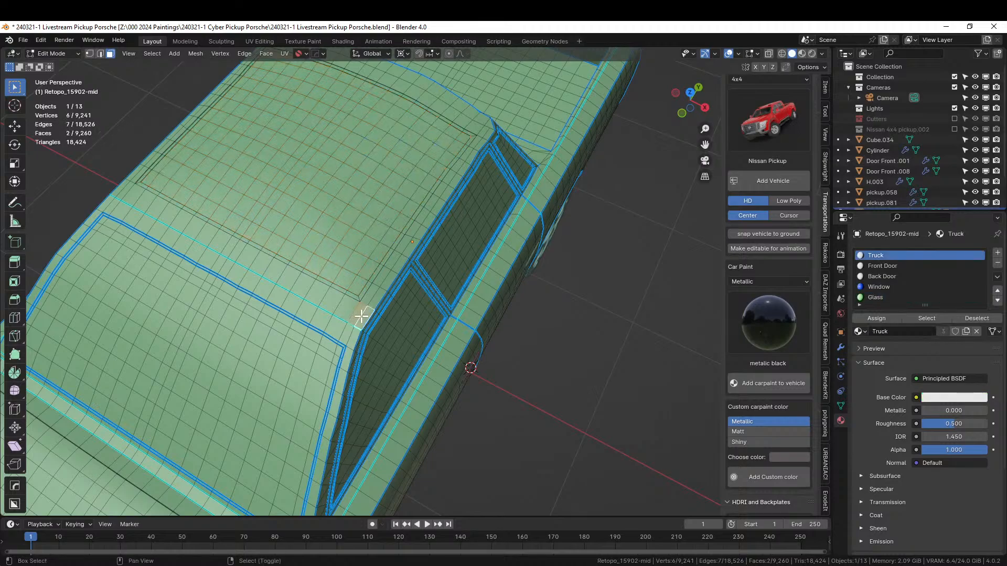
key("KP_Decimal")
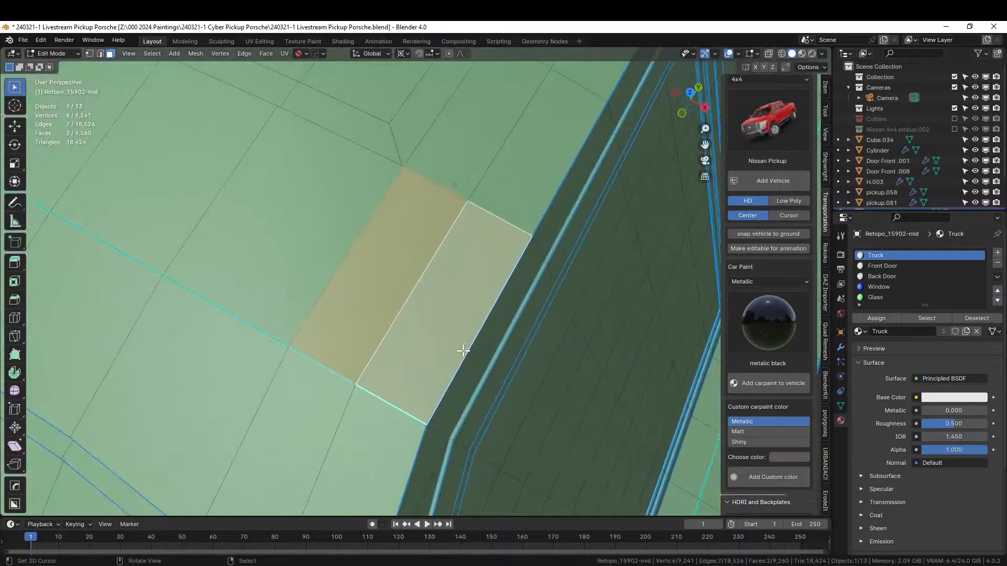
Inset the two roof corner faces twice by about 0.009 m and raise the inner faces about 0.02 m along Z.
key("i")
left_click(484, 361)
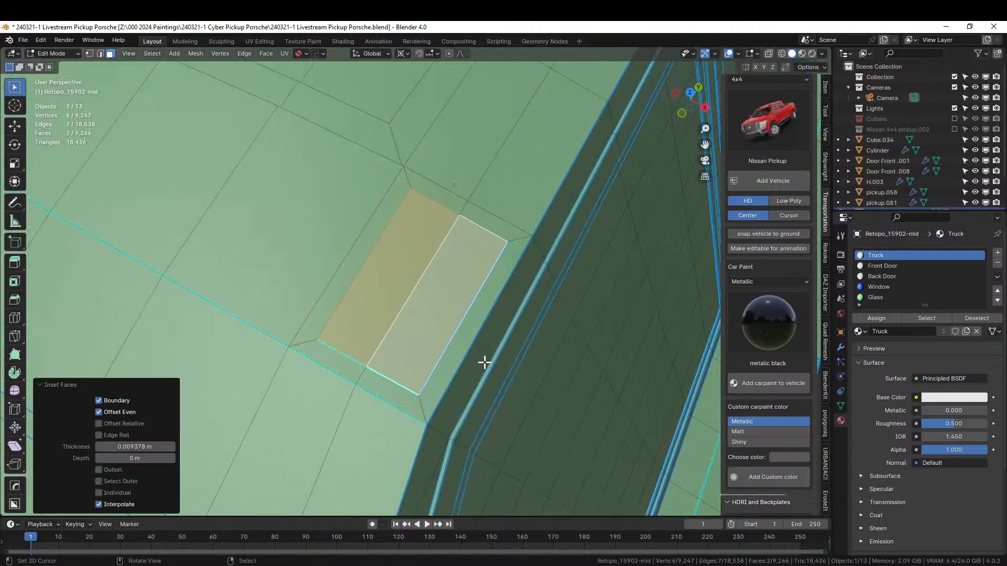
key("i")
left_click(469, 351)
middle_click_drag(470, 351, 474, 331)
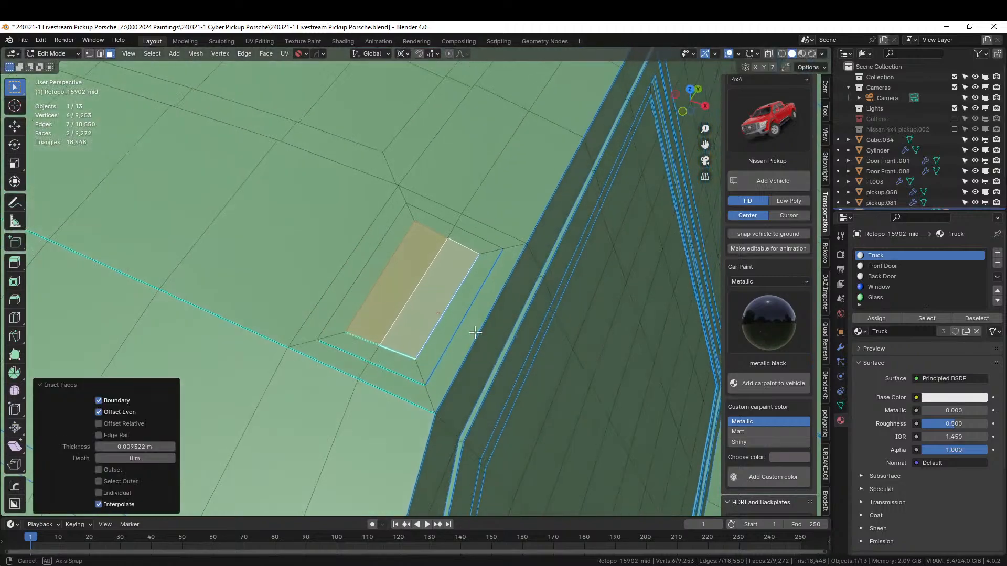
key("g")
key("z")
left_click(480, 329)
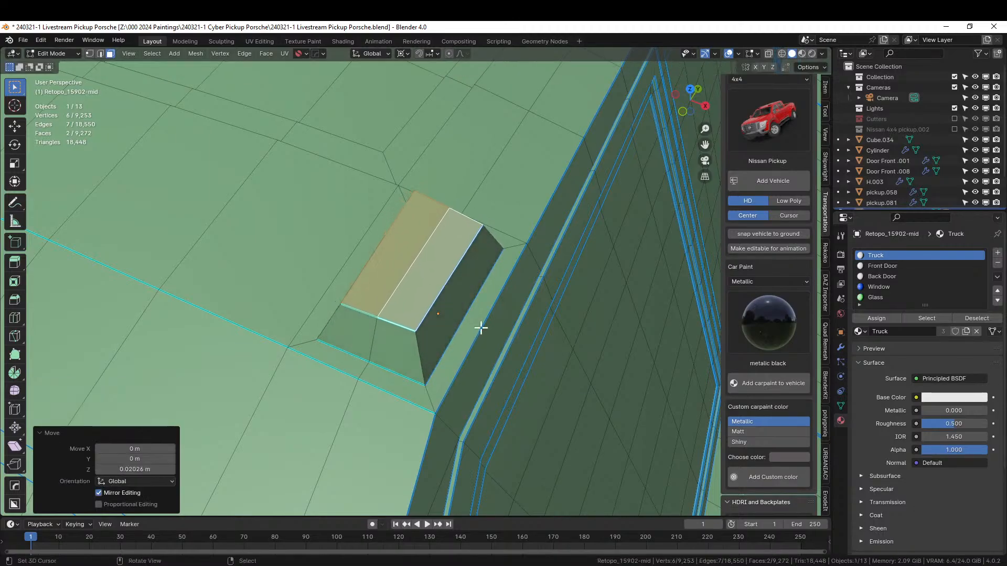
scroll(481, 328, "down", 2)
middle_click_drag(481, 327, 406, 283)
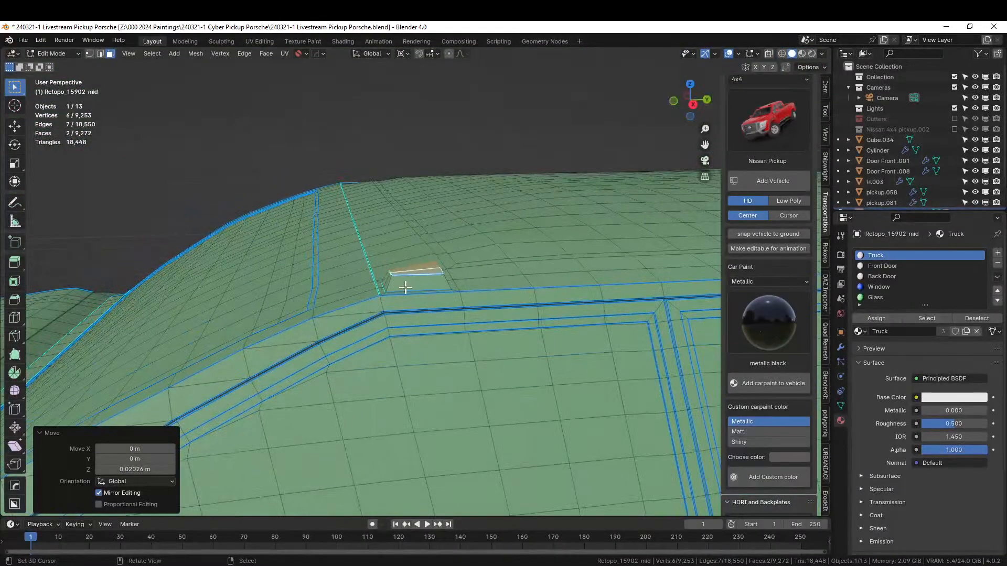
key("s")
key("z")
key("0")
key("Escape")
Set the transform pivot to Median Point and flatten the raised roof faces by scaling them to 0 along Z.
left_click(404, 53)
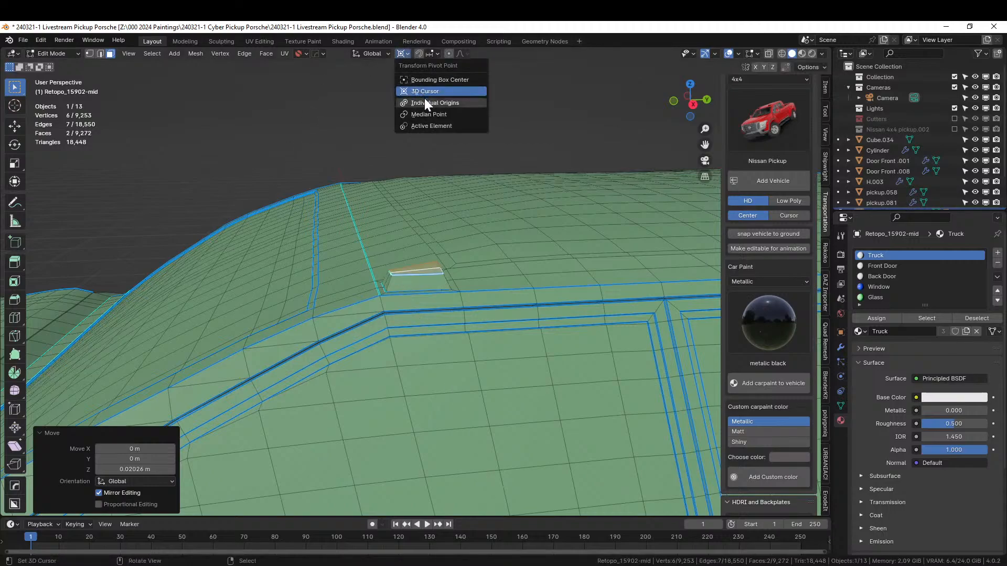
left_click(433, 110)
type("s")
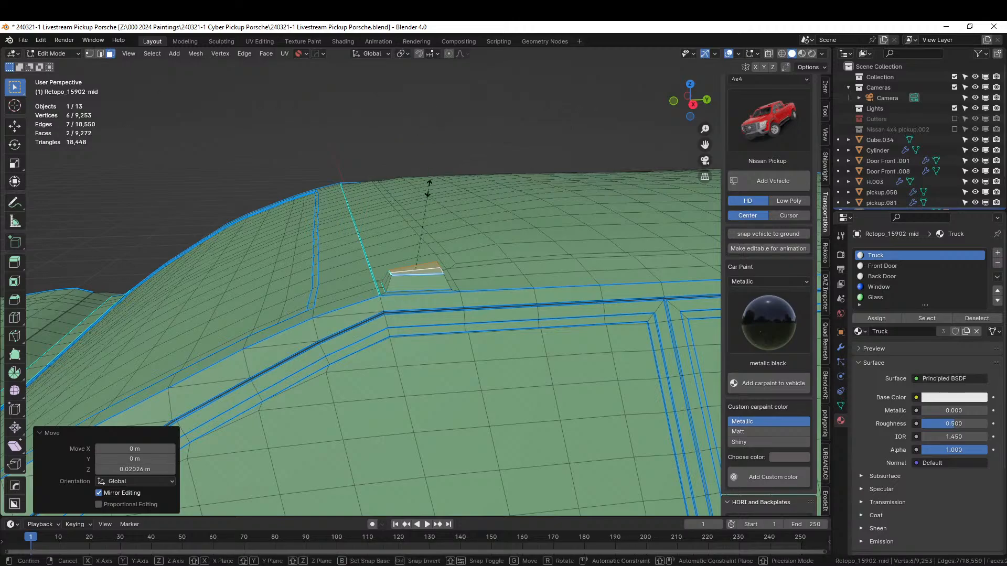
type("z0")
key("Return")
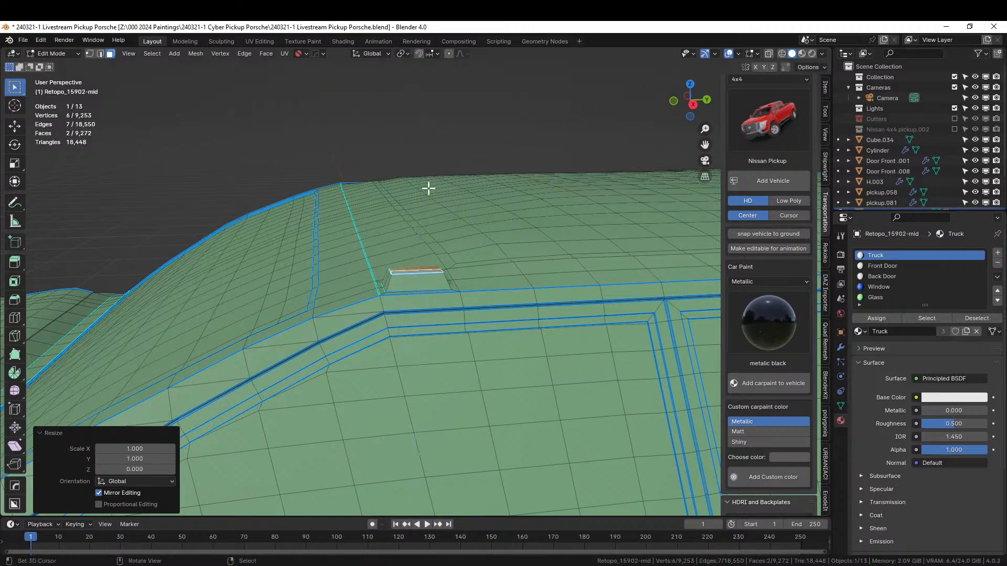
Examine the raised block on the roof and the cab's shape from several sides, leaving mesh editing.
middle_click_drag(466, 229, 242, 348)
scroll(483, 259, "down", 4)
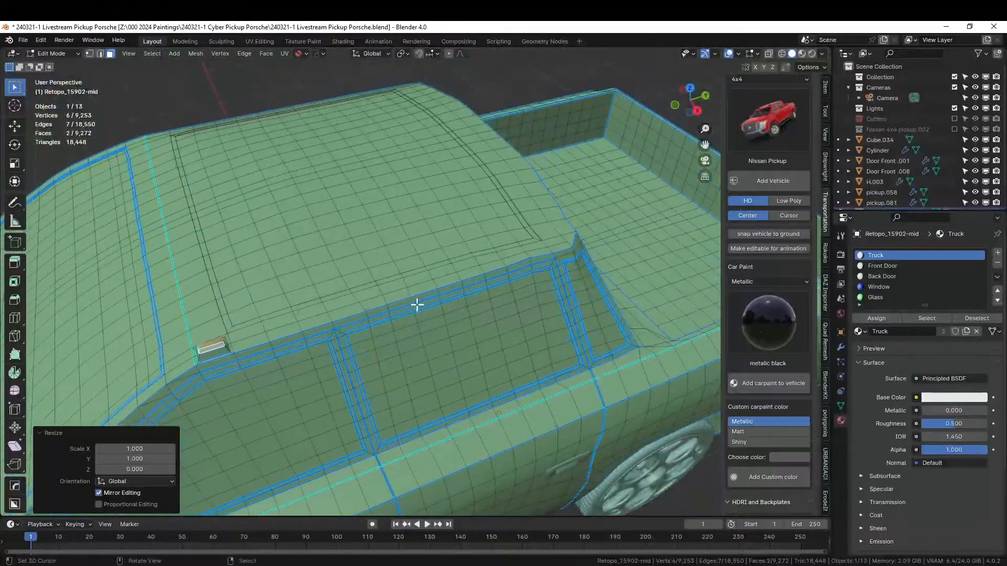
scroll(416, 304, "up", 1)
middle_click_drag(475, 290, 233, 251)
key("Tab")
scroll(268, 275, "down", 2)
middle_click_drag(269, 278, 274, 308)
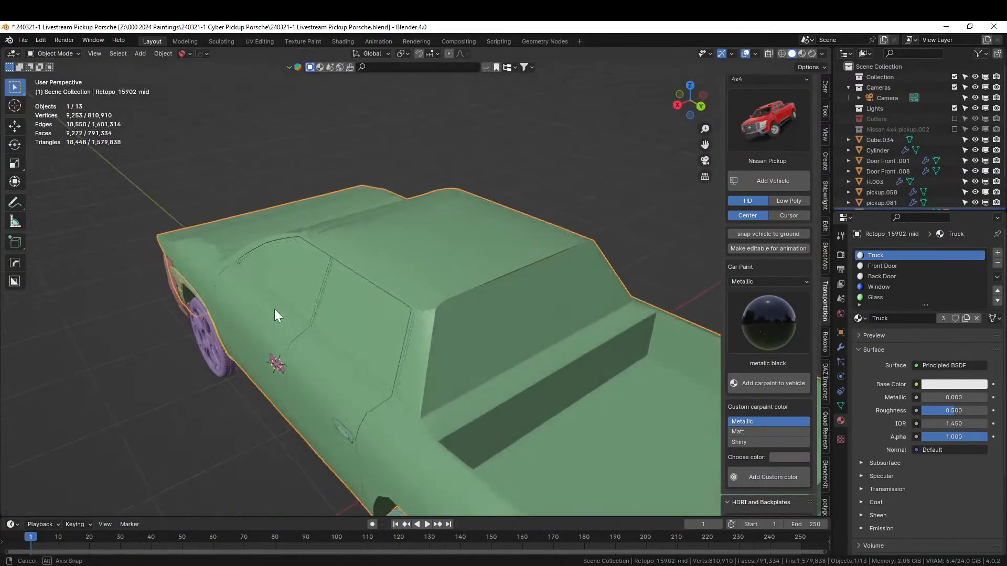
Mirror the body along its local X axis with a new mirror modifier so the roof block repeats on the opposite side.
scroll(276, 307, "down", 2)
key("alt+x")
scroll(421, 448, "down", 2)
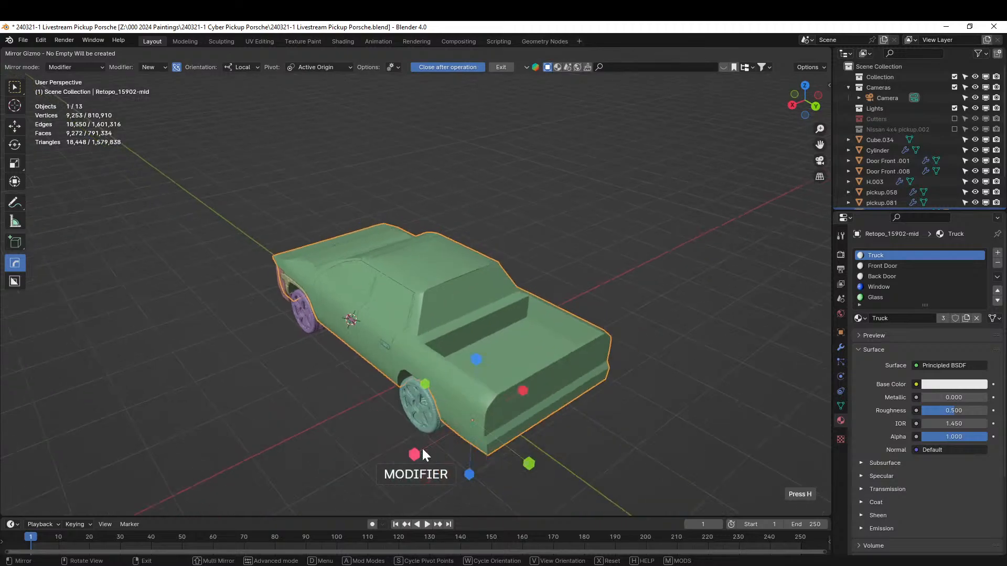
left_click(414, 452)
middle_click_drag(414, 451, 562, 366)
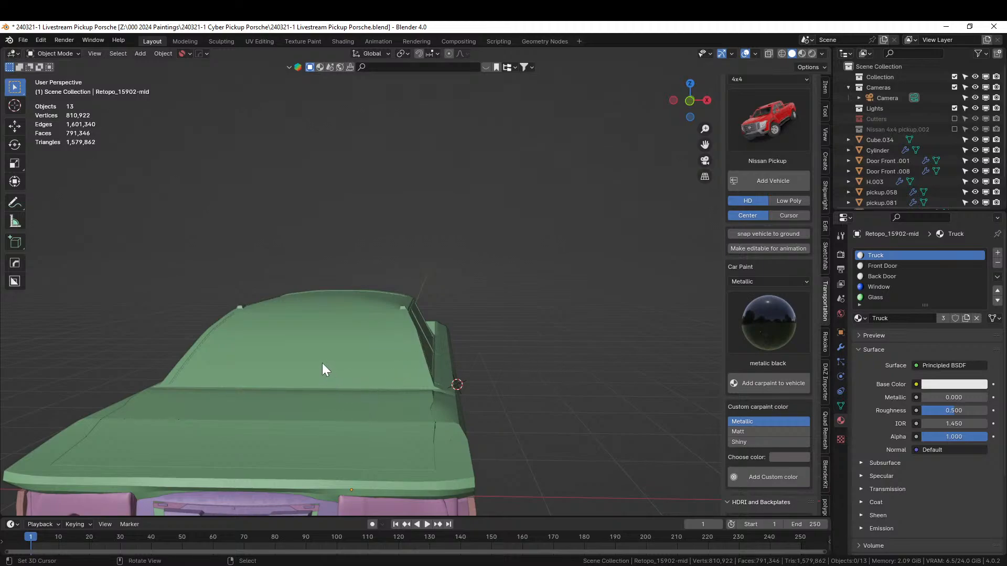
middle_click_drag(322, 363, 309, 296)
Select the sharp edge line running across the hood, including its segments out to the fender, and clear its sharp marking.
left_click(476, 366)
key("Tab")
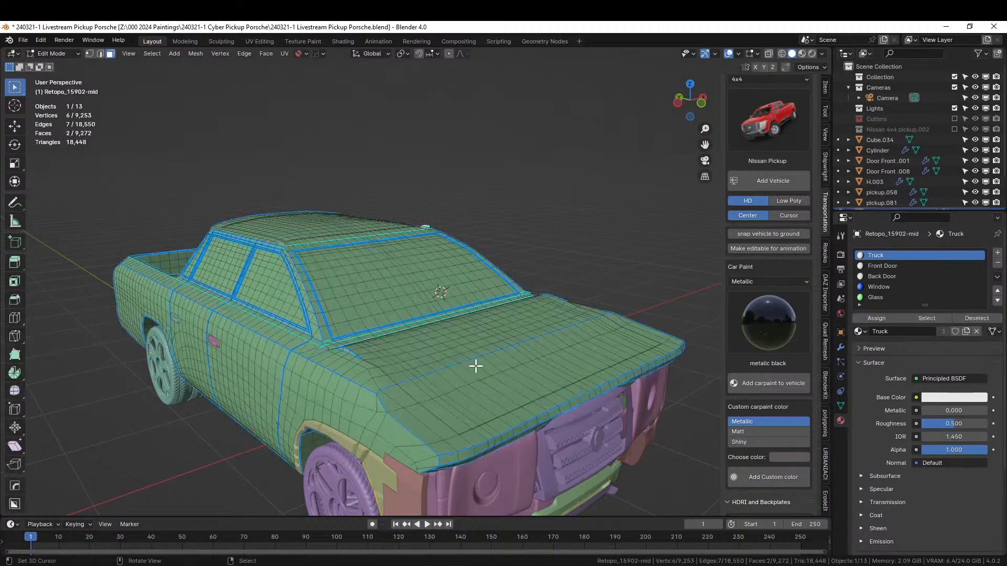
scroll(434, 379, "up", 2)
left_click(395, 435)
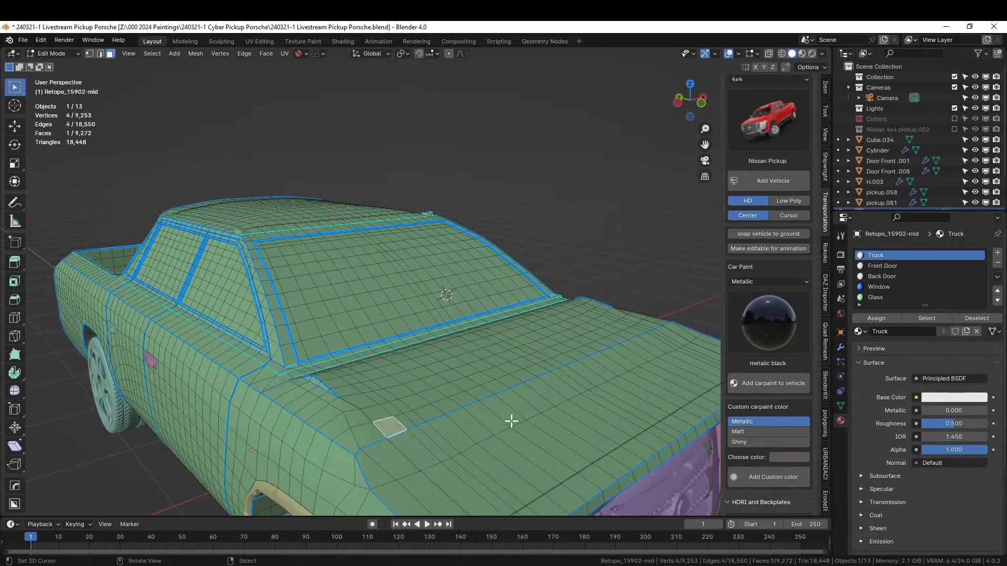
key("2")
left_click(399, 431)
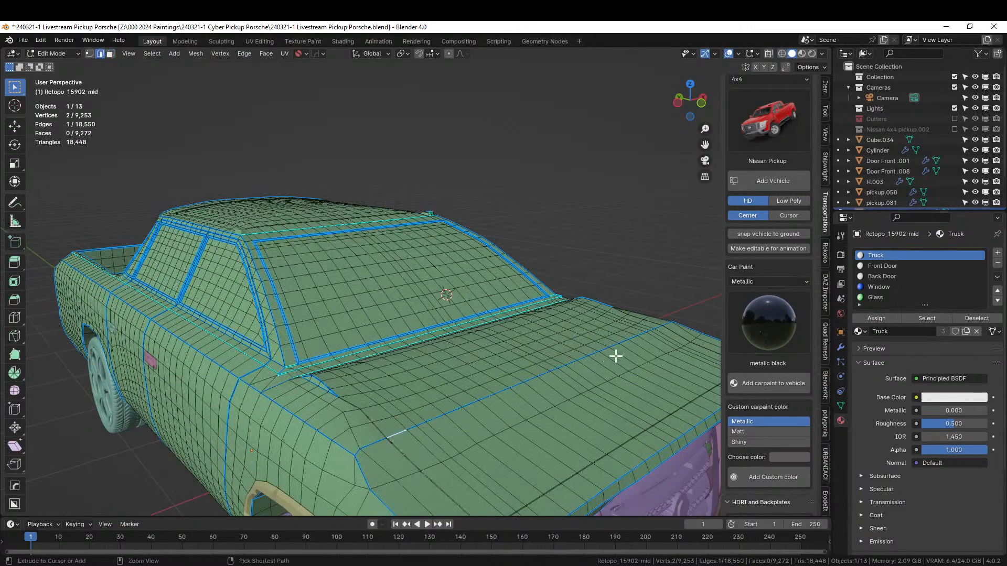
left_click(659, 327, "ctrl")
middle_click_drag(593, 400, 573, 400)
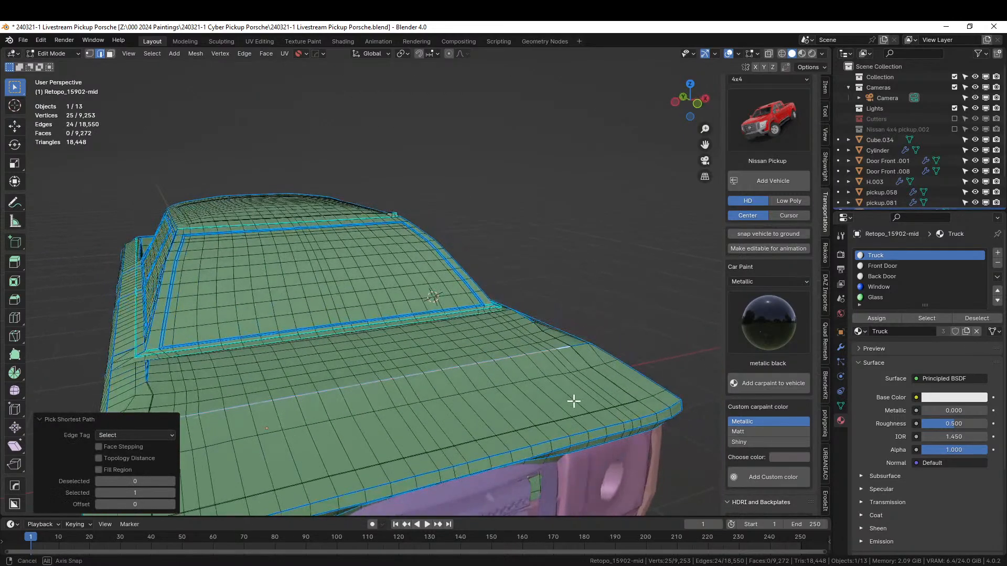
middle_click_drag(422, 403, 380, 389)
left_click(292, 391, "shift")
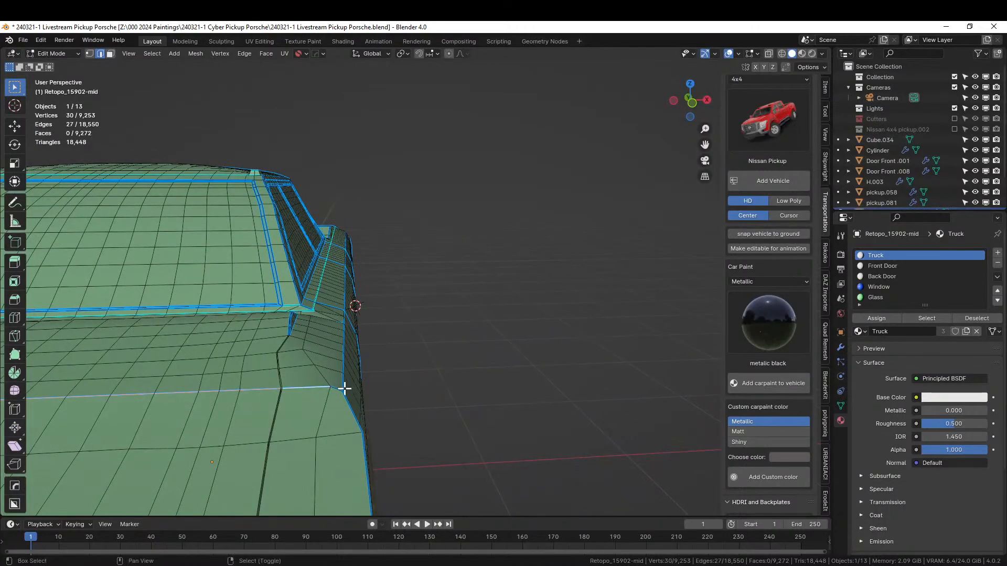
right_click(414, 421)
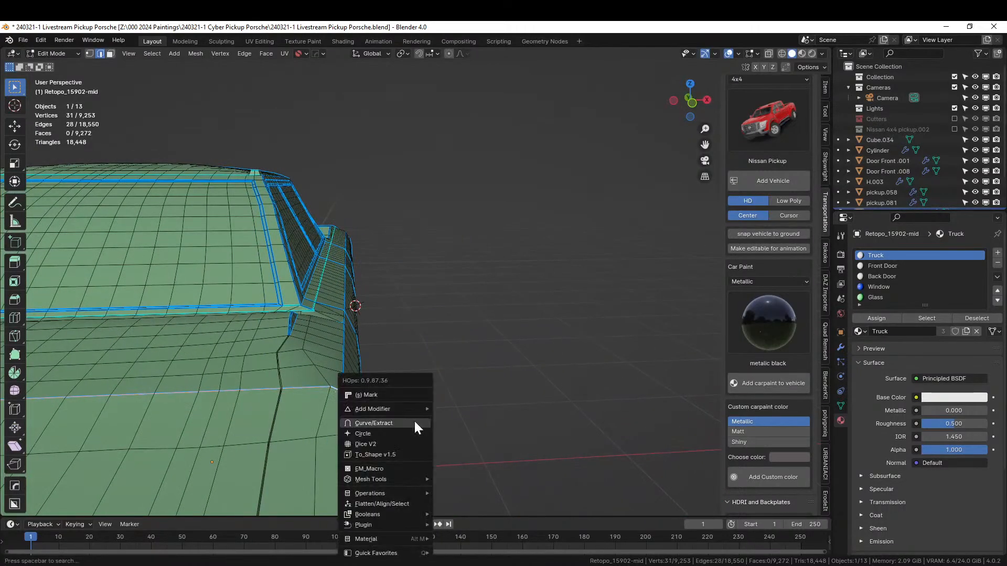
left_click(393, 396)
key("Tab")
scroll(396, 402, "down", 5)
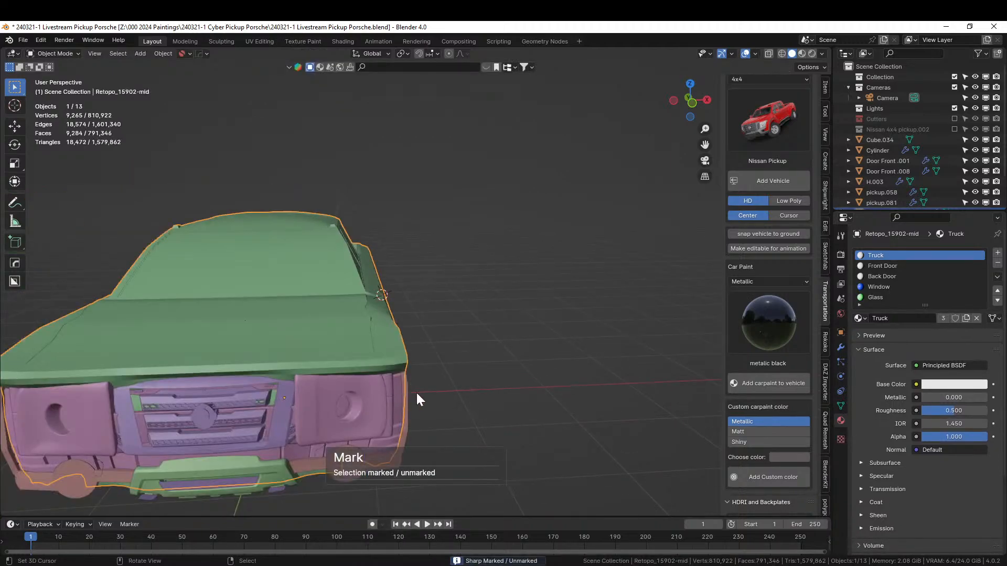
middle_click_drag(416, 391, 428, 353)
Select a lengthwise strip of eight faces on the hood's side and raise it about 0.027 m along Z with proportional editing.
key("Tab")
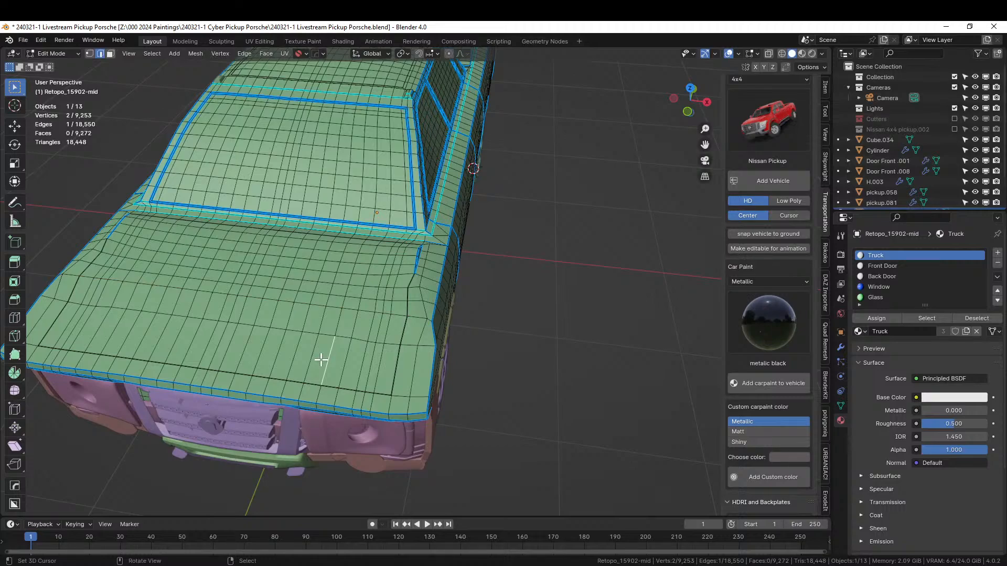
key("3")
left_click(321, 359)
left_click(352, 248, "ctrl")
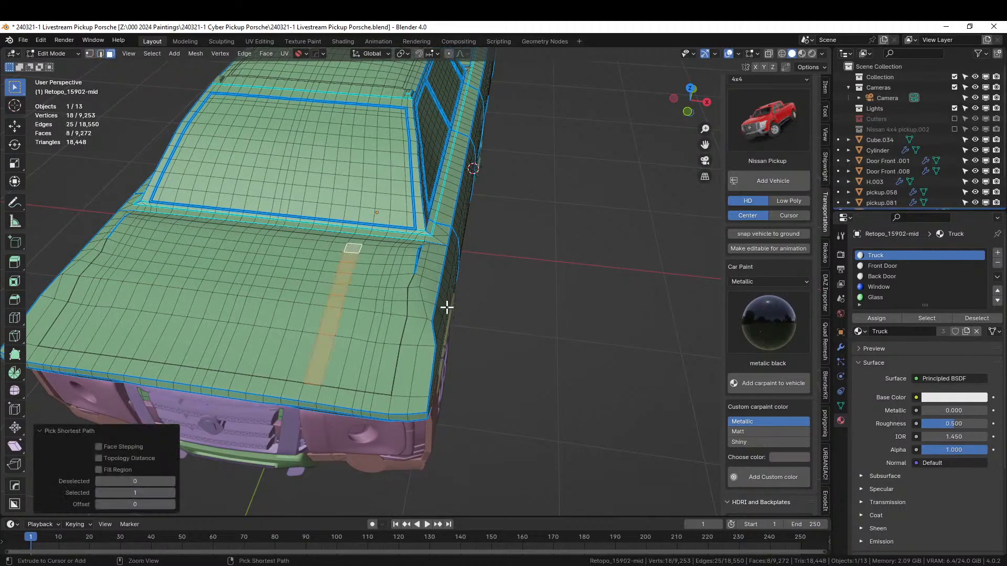
key("o")
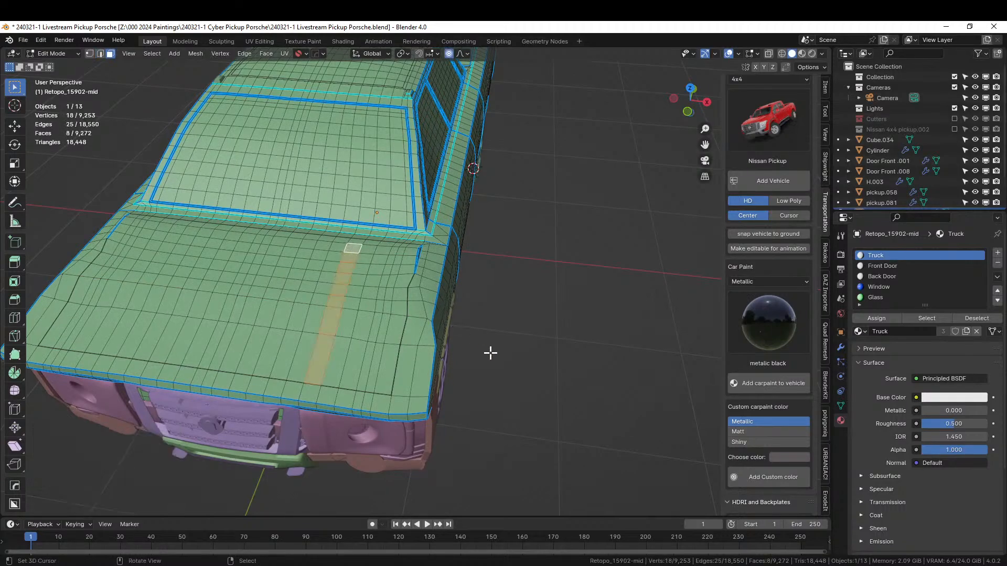
middle_click_drag(490, 351, 508, 338)
key("g")
key("z")
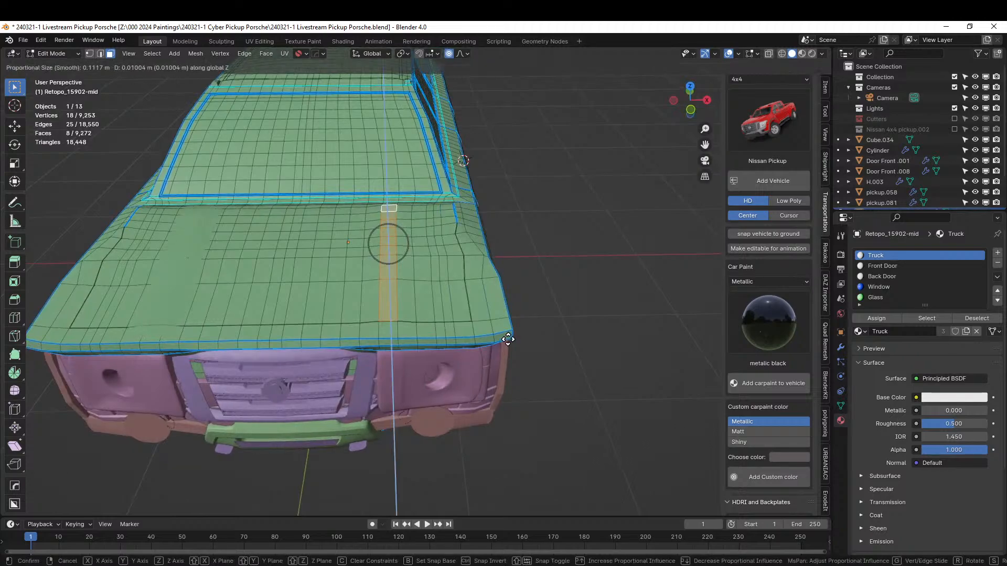
left_click(506, 337)
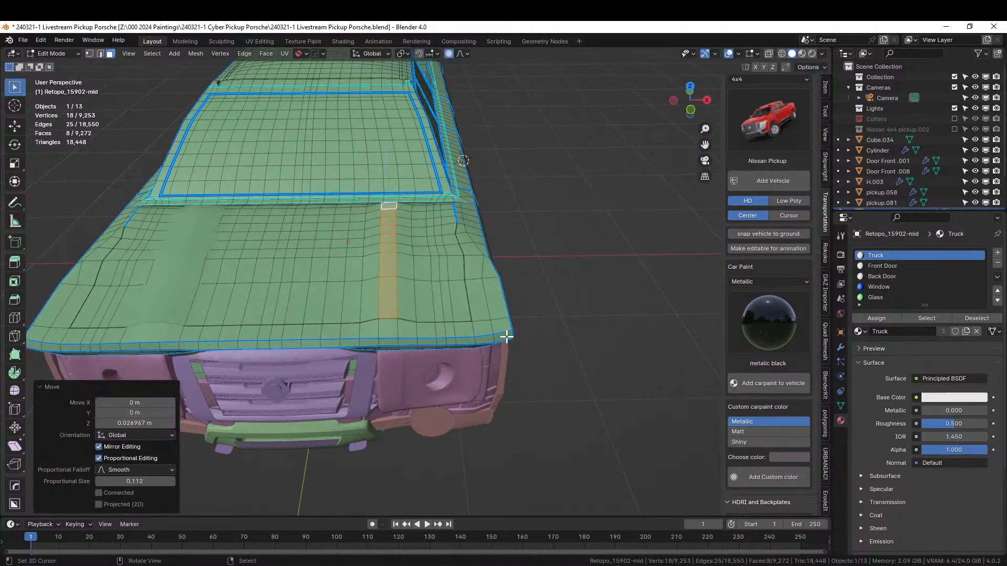
key("Tab")
middle_click_drag(560, 335, 479, 344)
Select the two central rows of hood faces plus neighbouring faces near the windshield and move them along Z with proportional editing.
key("Tab")
scroll(472, 344, "up", 4)
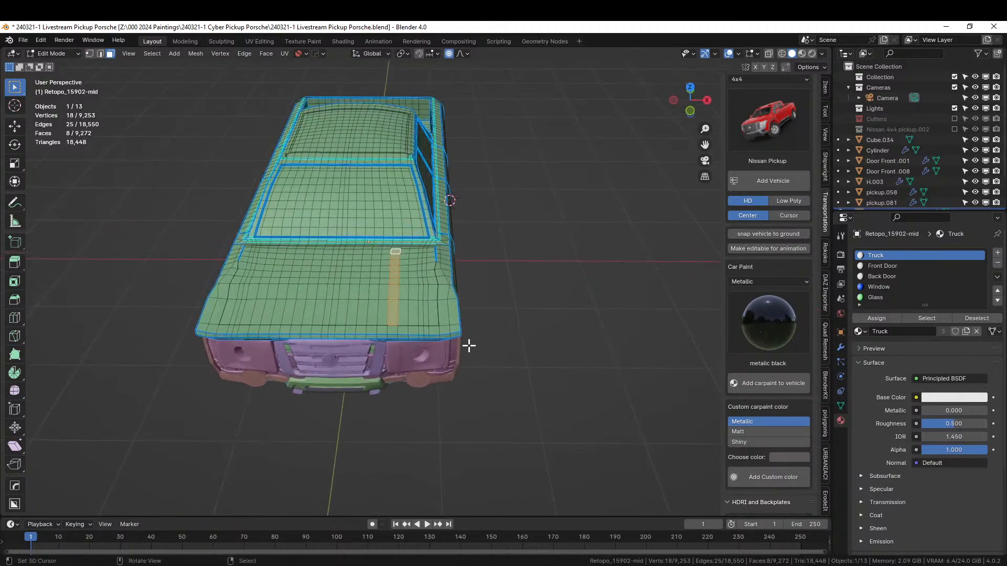
left_click(306, 335)
left_click(321, 243, "ctrl")
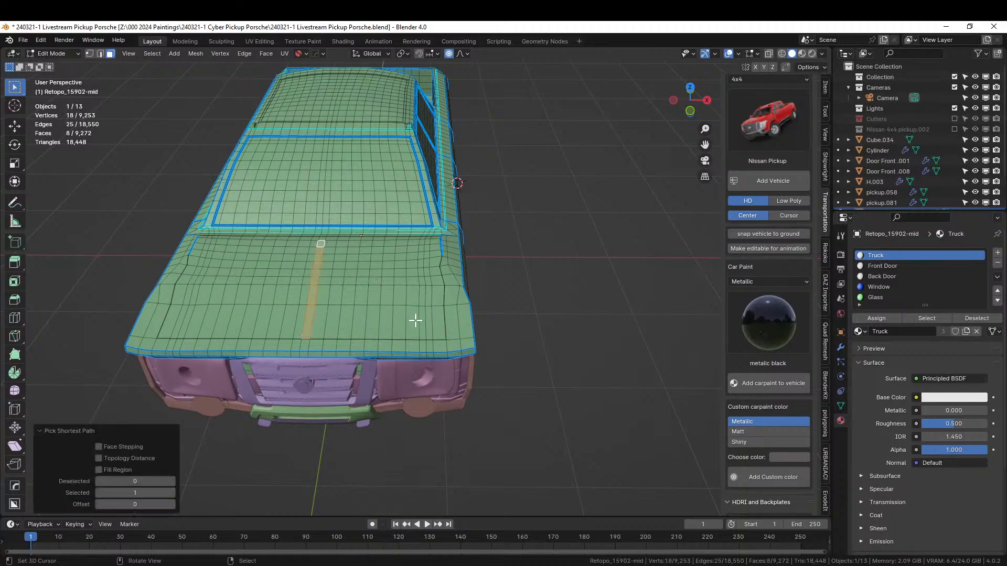
left_click(303, 321, "shift")
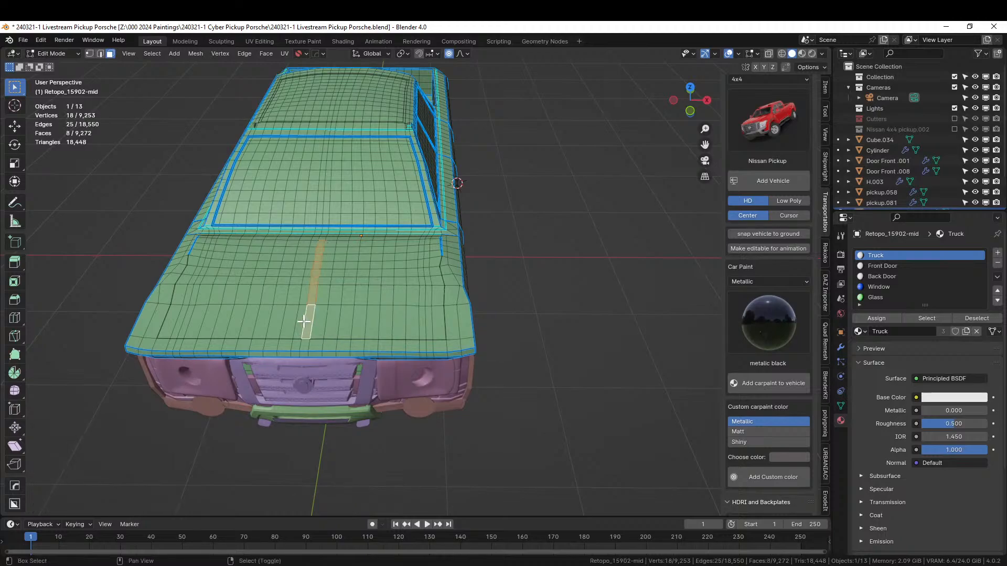
left_click(313, 243, "ctrl")
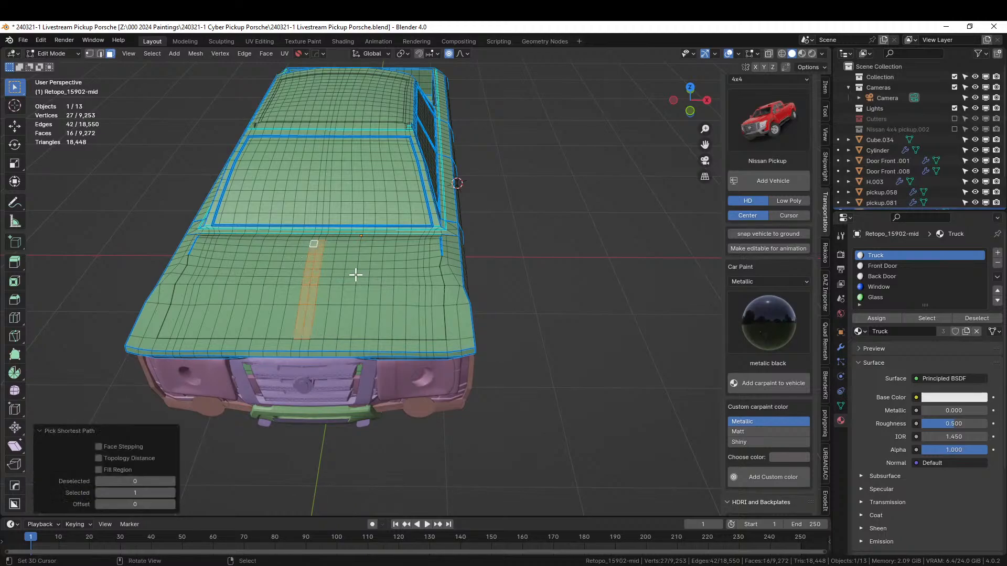
middle_click_drag(362, 281, 387, 288)
left_click(387, 288, "shift")
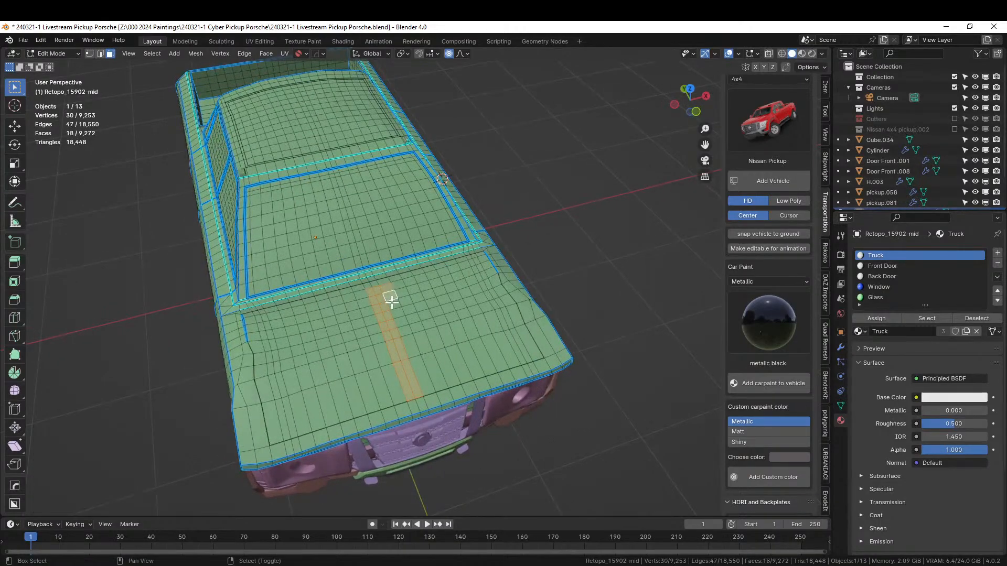
left_click(372, 316, "shift")
left_click(366, 310, "shift")
left_click(361, 302, "shift")
left_click(361, 295, "shift")
middle_click_drag(449, 322, 546, 286)
key("g")
key("z")
left_click(480, 314)
key("Tab")
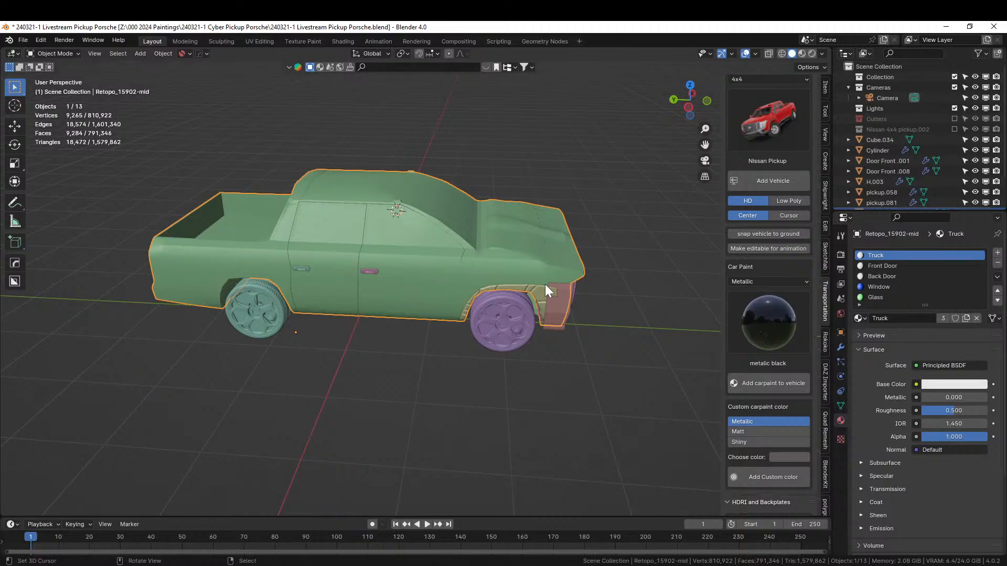
Merge the three close vertices where the centre line meets the tailgate's upper crease, using At Last on the middle vertex.
middle_click_drag(383, 351, 349, 332)
key("Tab")
scroll(366, 344, "up", 4)
scroll(349, 332, "up", 6)
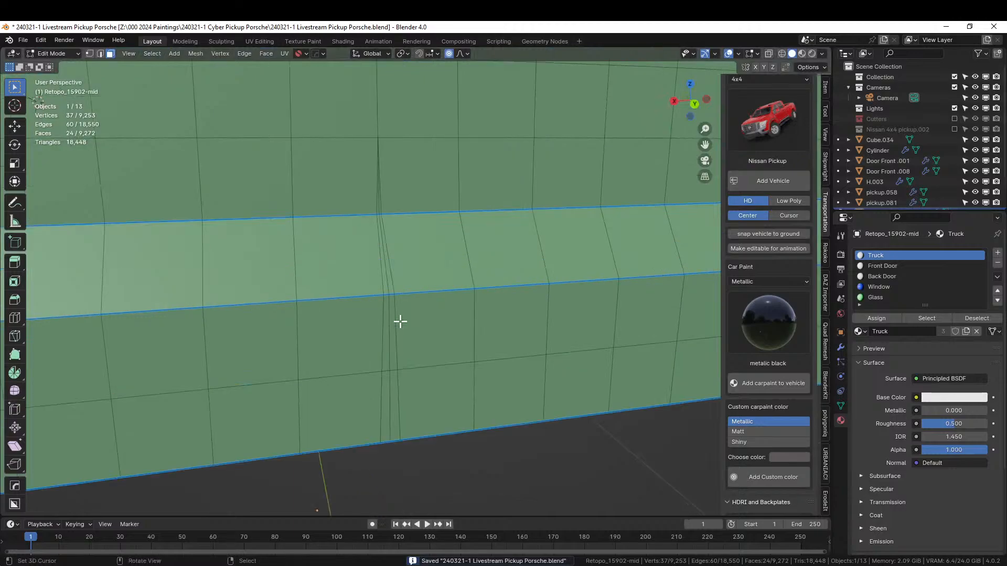
key("1")
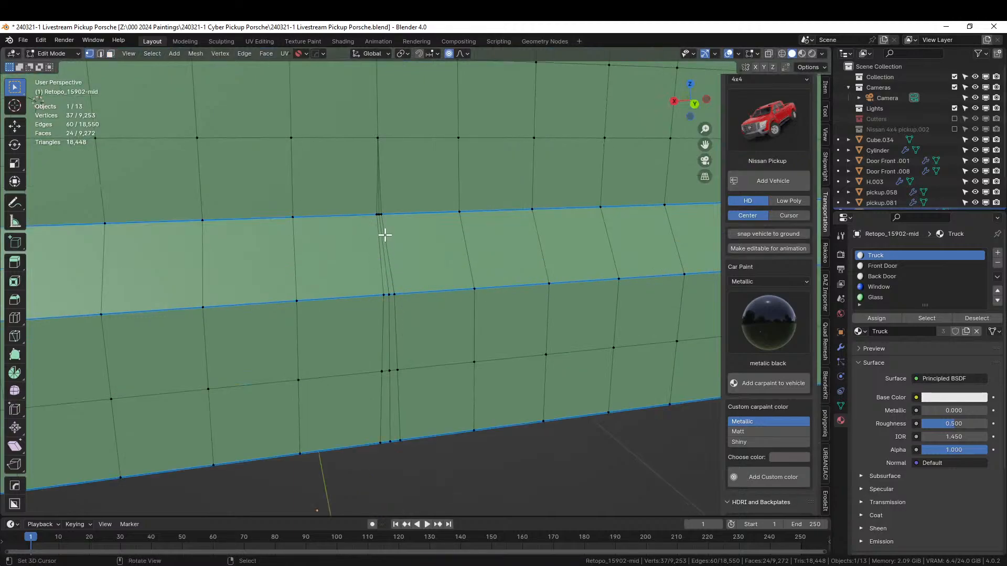
scroll(387, 232, "up", 4)
scroll(392, 234, "down", 4)
middle_click_drag(393, 234, 393, 272)
scroll(393, 272, "up", 2)
right_click(357, 342)
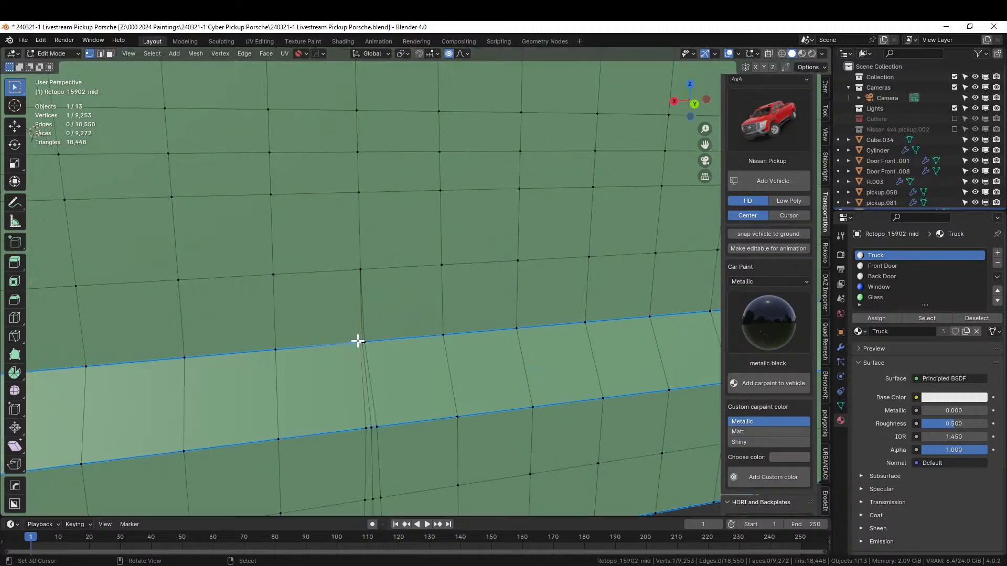
right_click(366, 342, "shift")
scroll(367, 342, "up", 3)
right_click(412, 276, "shift")
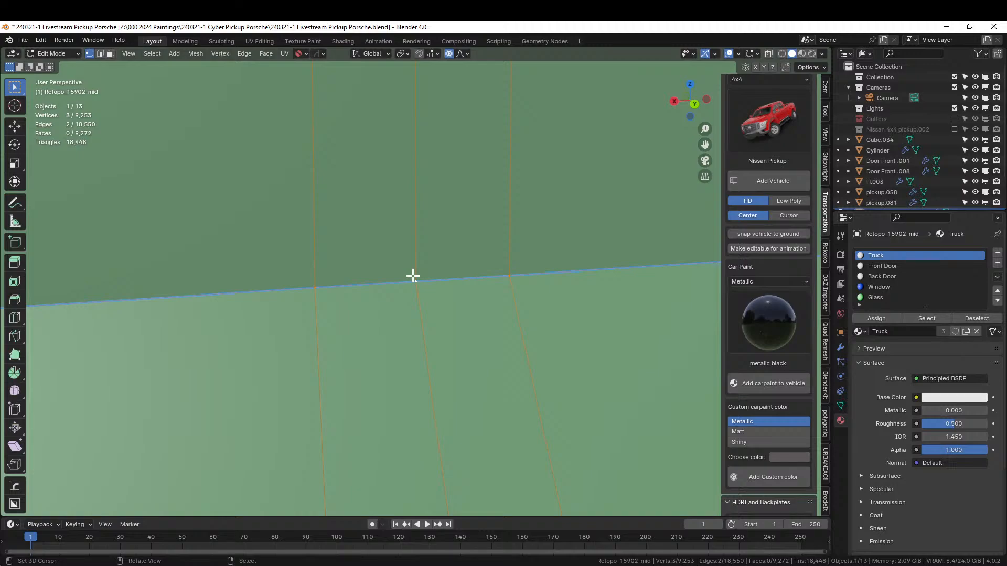
key("m")
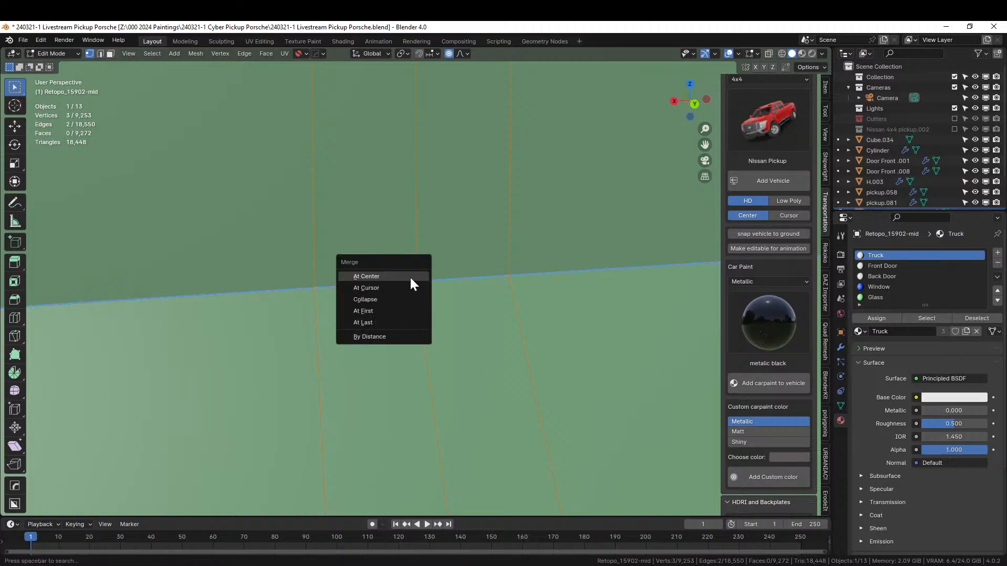
left_click(386, 322)
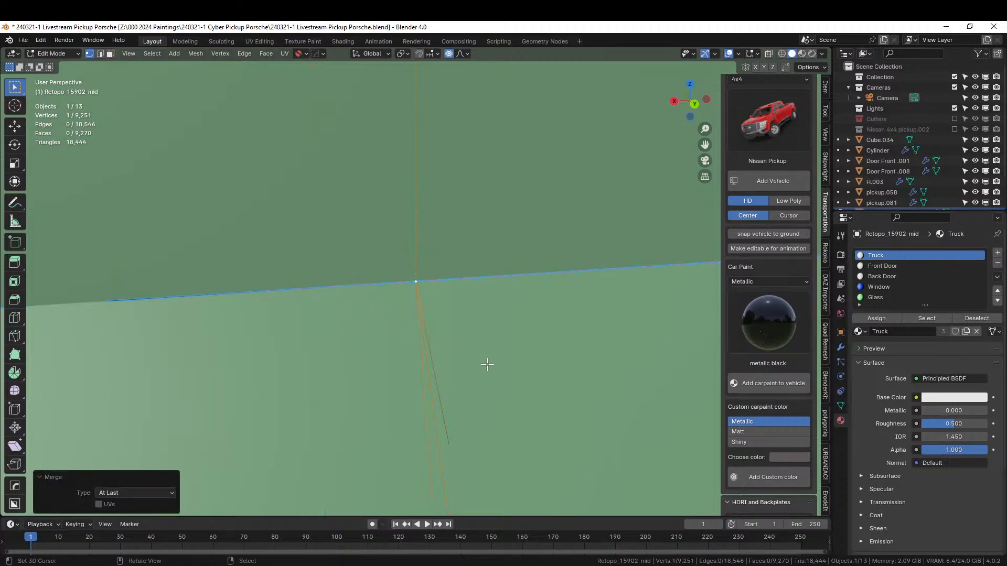
Add the three close vertices on the tailgate's lower crease to the selection, picking the middle one last.
middle_click_drag(487, 365, 407, 218)
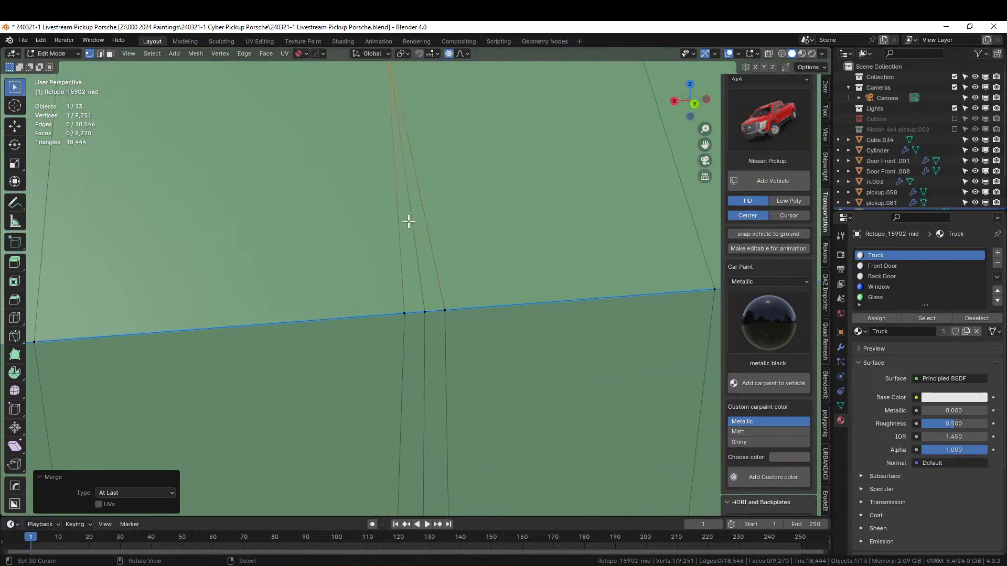
right_click(406, 313, "shift")
right_click(444, 311, "shift")
right_click(424, 312, "shift")
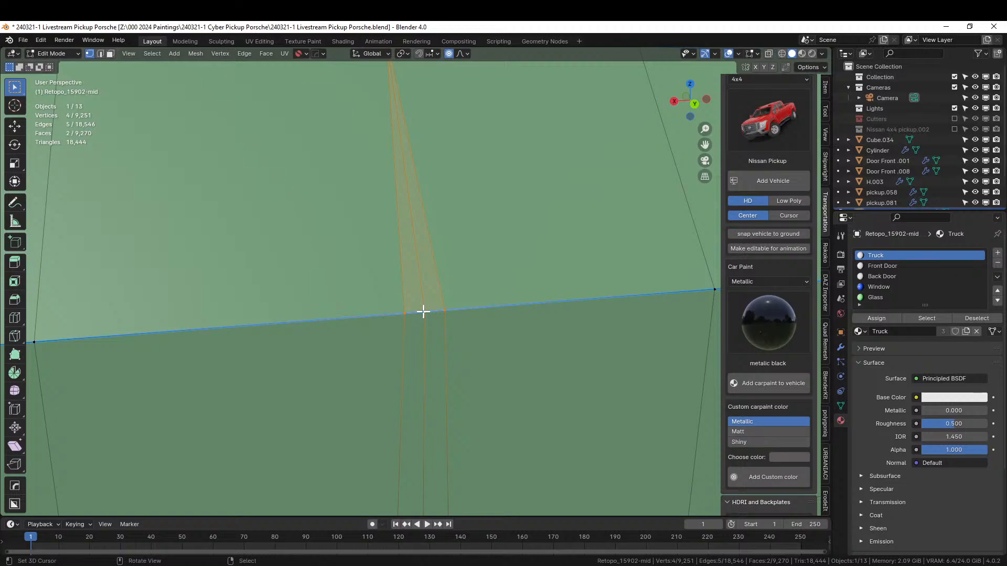
key("m")
left_click(423, 310)
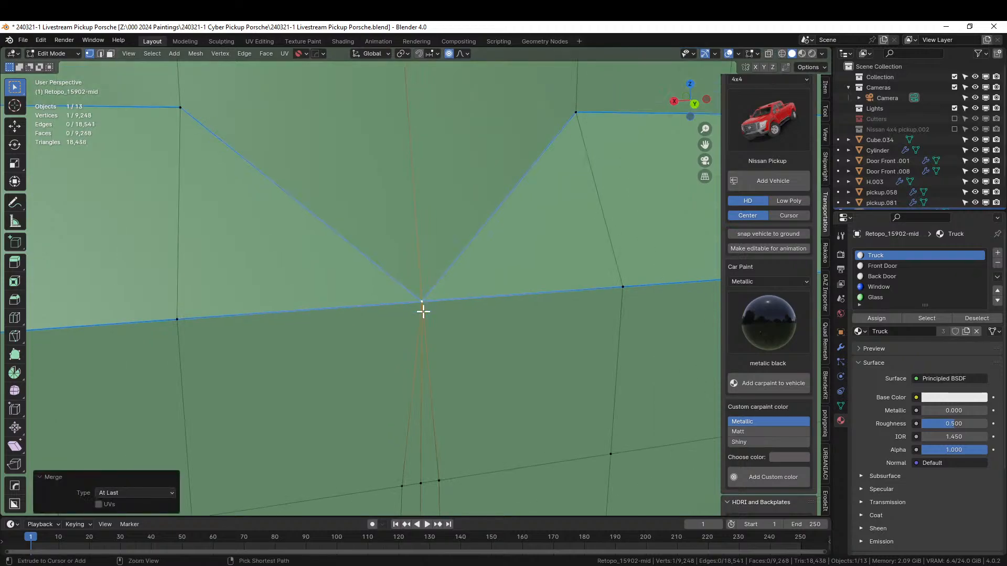
key("ctrl+z")
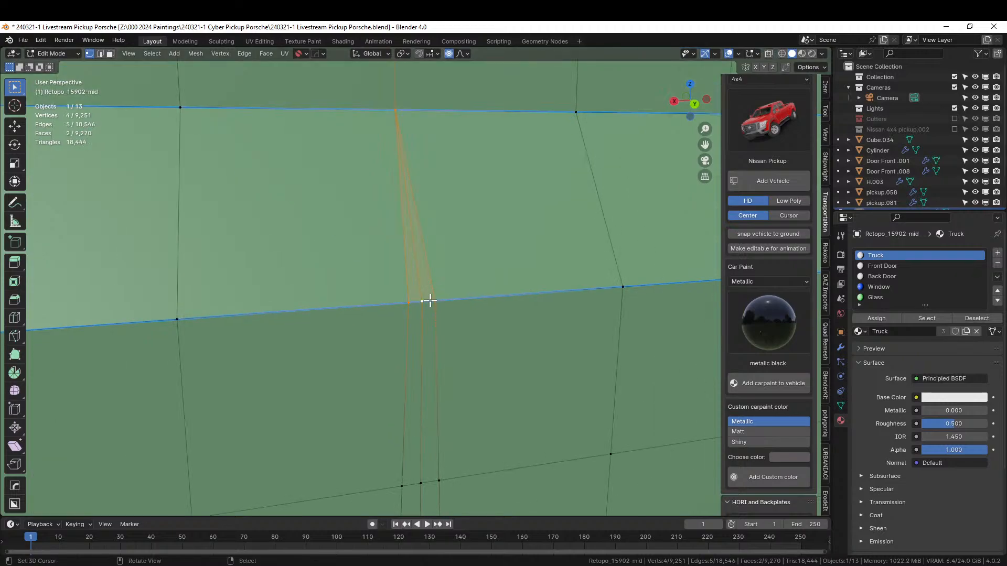
Deselect the upper crease vertex and merge the three lower crease vertices At Center.
scroll(451, 331, "down", 2)
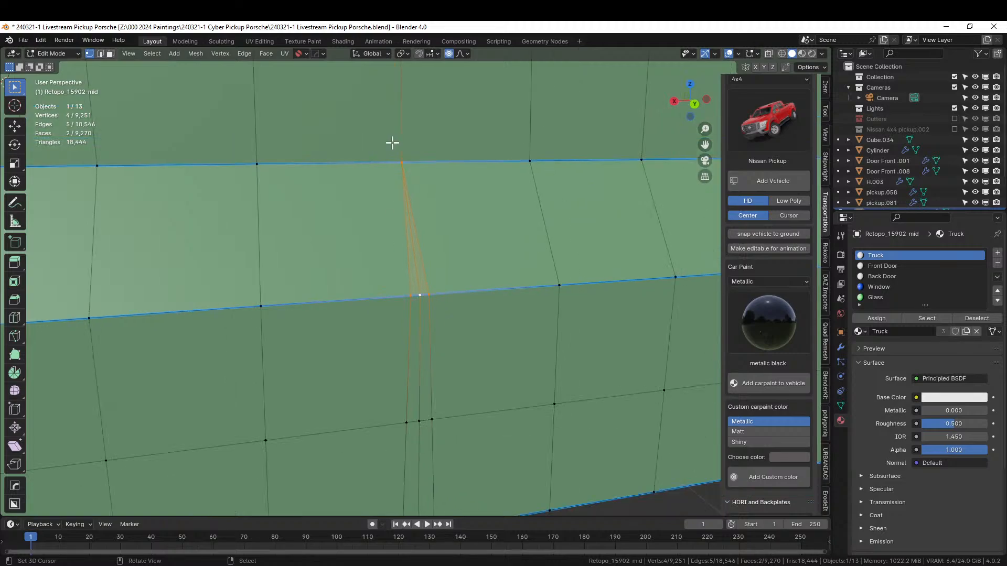
left_click(399, 160, "shift")
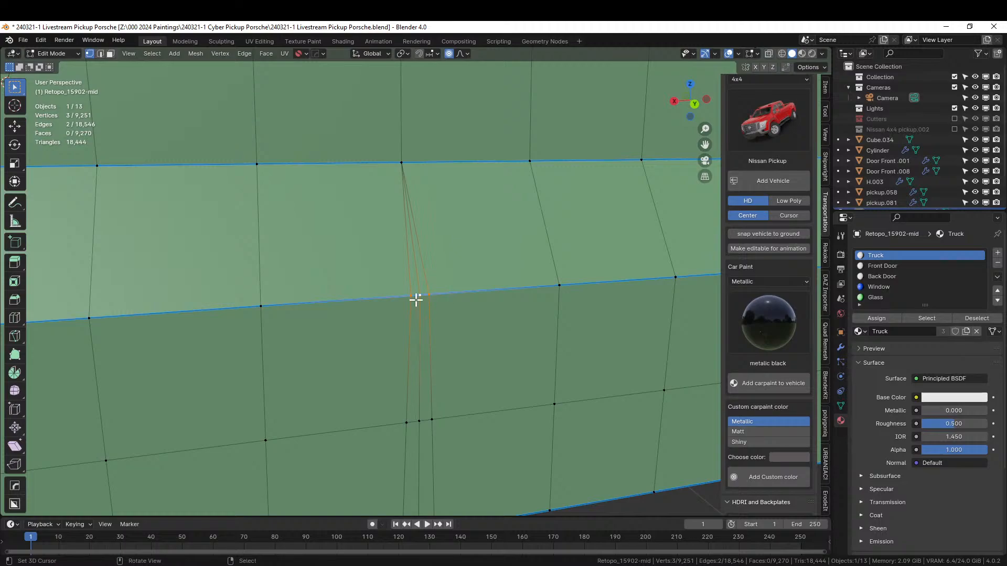
key("m")
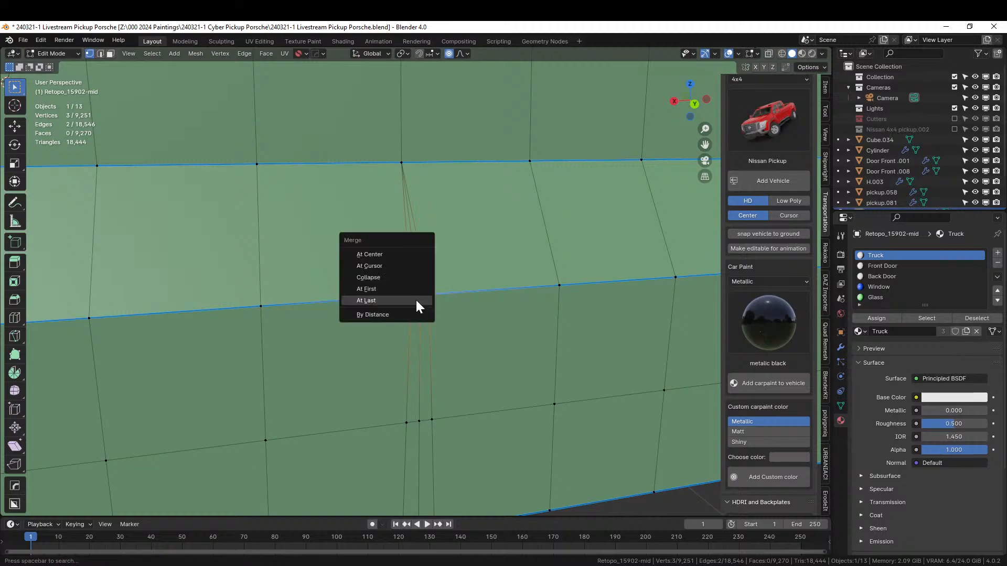
left_click(389, 254)
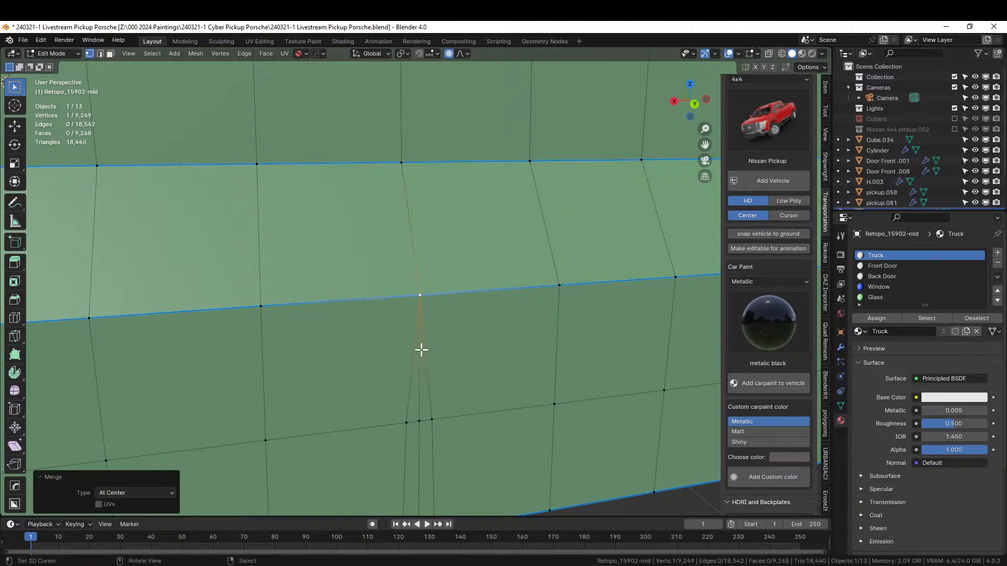
Merge the three close centre-line vertices just below the tailgate's lower crease, using At Center.
left_click(408, 422)
left_click(419, 419, "shift")
left_click(432, 420, "shift")
key("m")
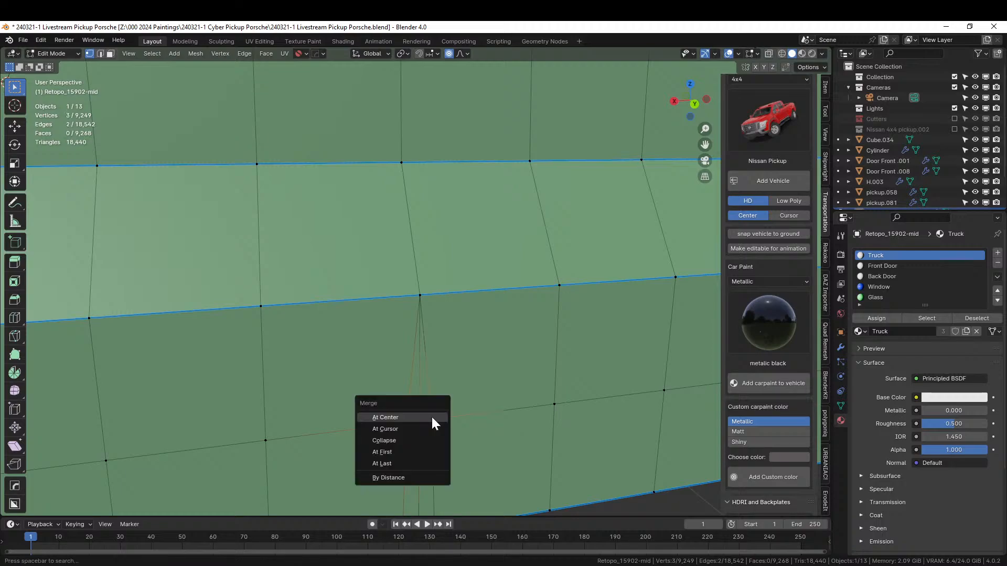
left_click(431, 415)
middle_click_drag(449, 394, 436, 353)
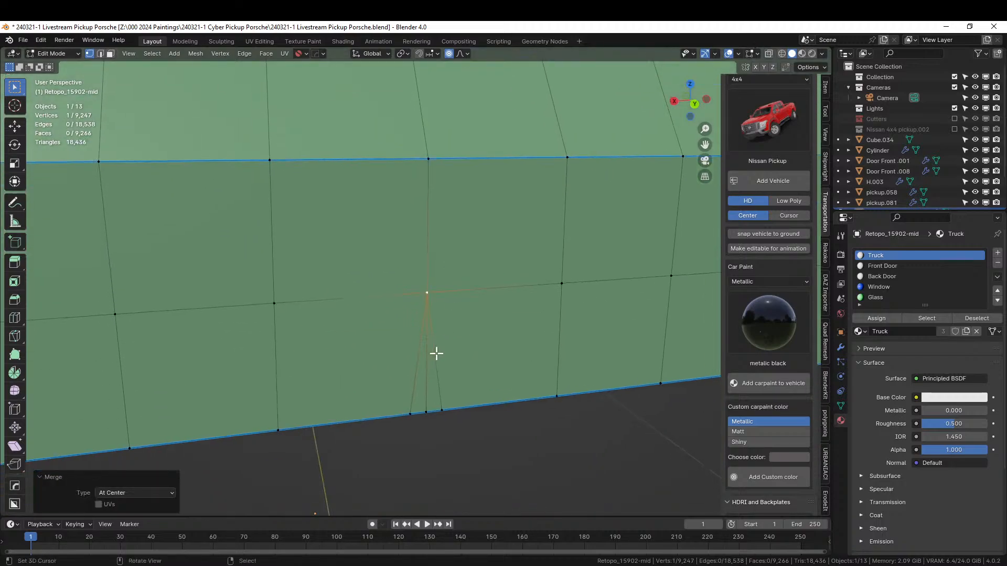
Merge the three close centre-line vertices on the tailgate's bottom edge At Center and switch to face selection.
left_click(411, 414)
key("m")
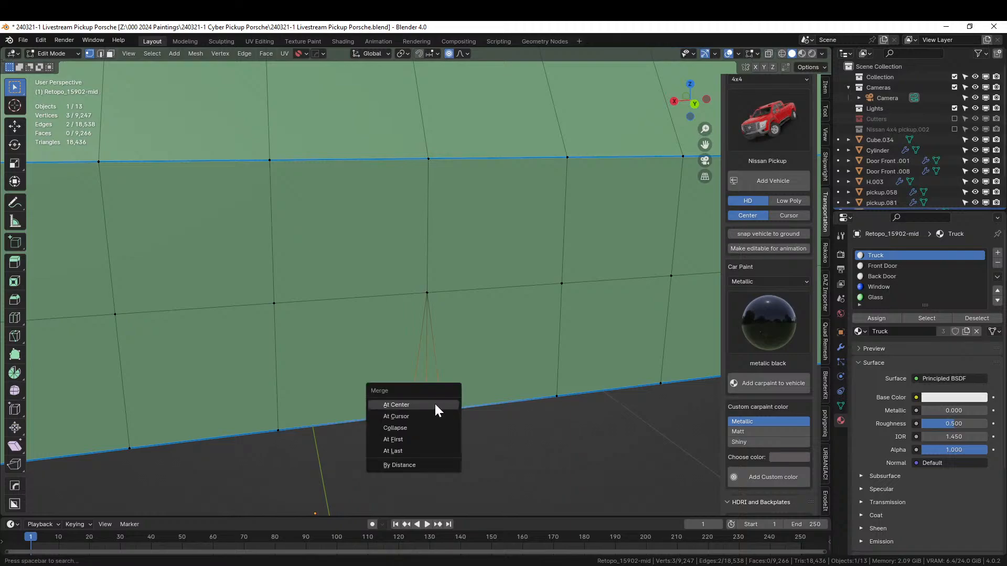
left_click(434, 404)
scroll(435, 403, "down", 2)
scroll(435, 403, "down", 6)
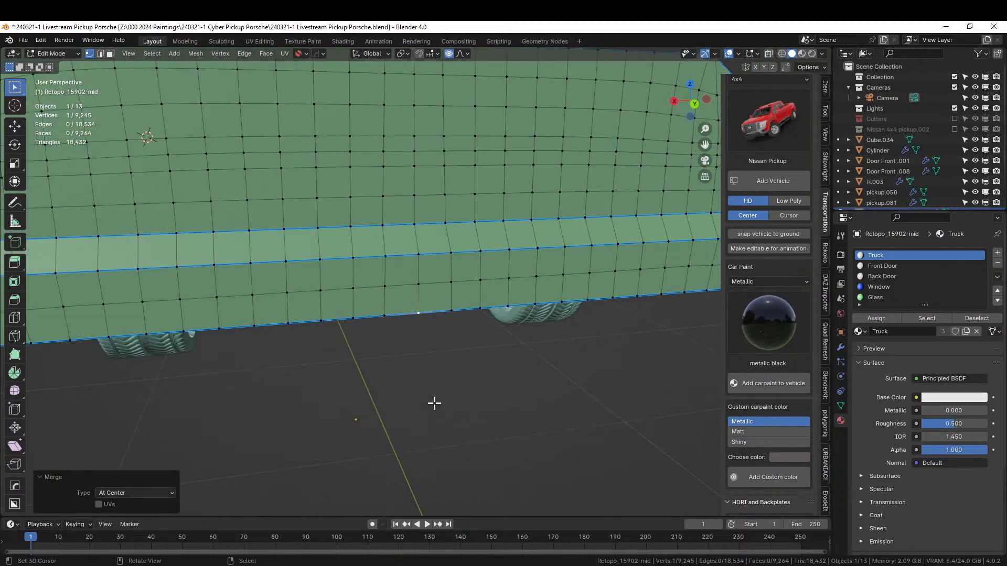
middle_click_drag(433, 402, 443, 413)
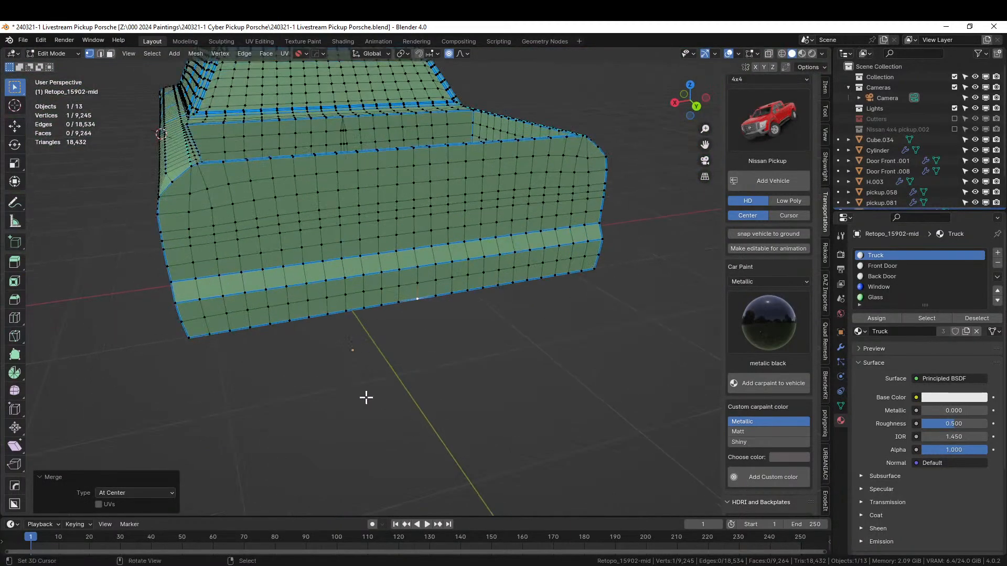
key("3")
left_click(202, 310, "alt")
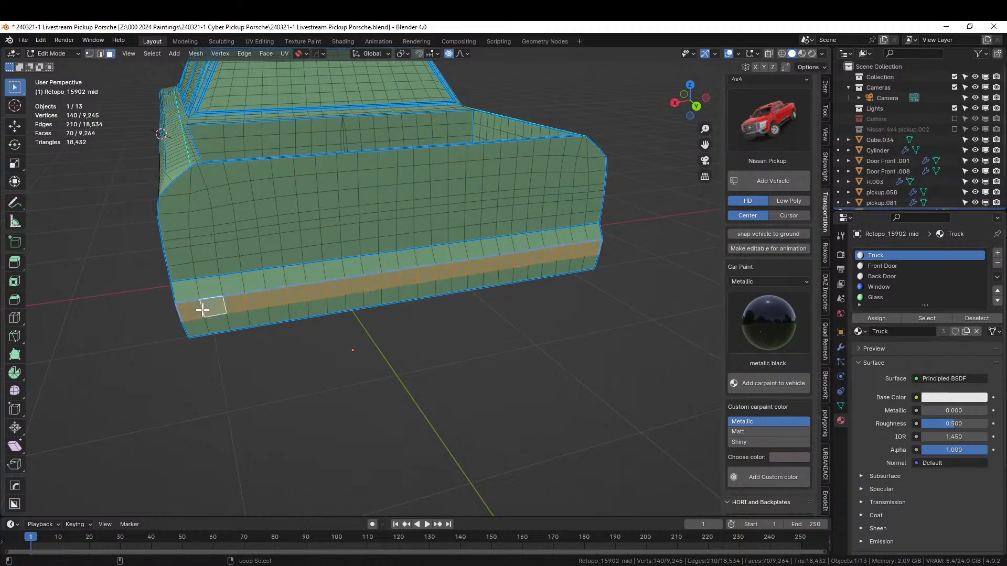
middle_click_drag(213, 319, 279, 330)
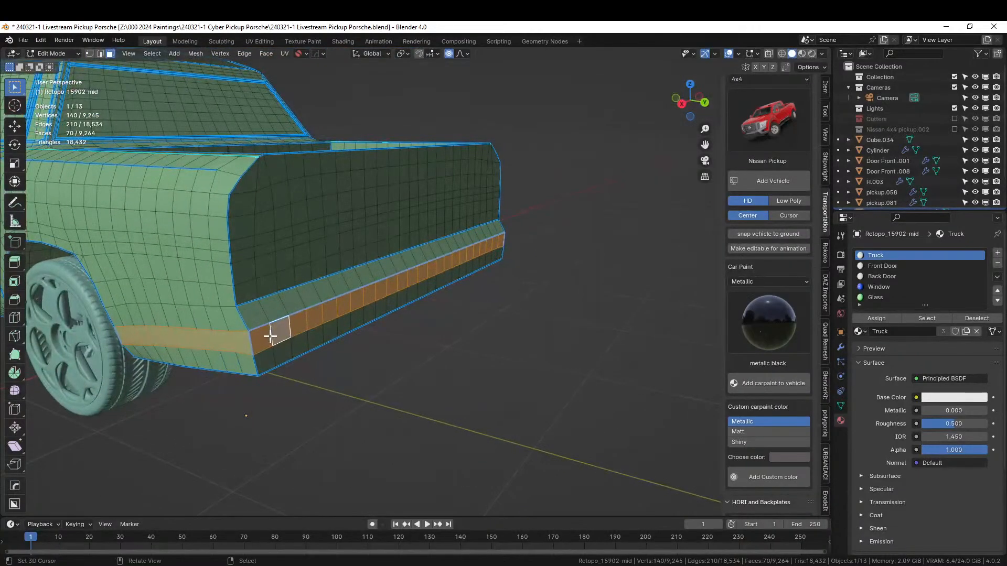
left_click(220, 342)
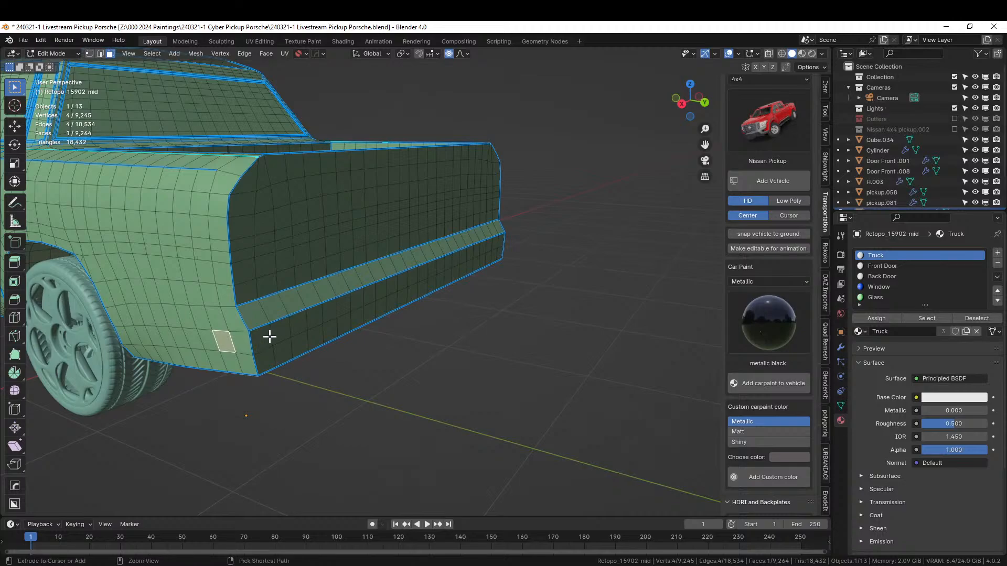
middle_click_drag(438, 304, 325, 313)
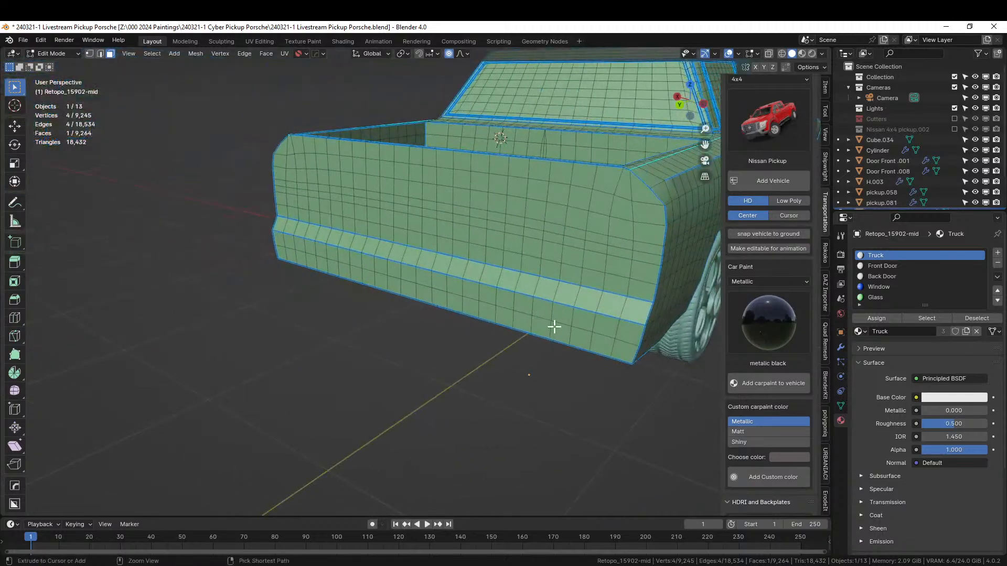
middle_click_drag(641, 332, 618, 333)
left_click(637, 344, "ctrl")
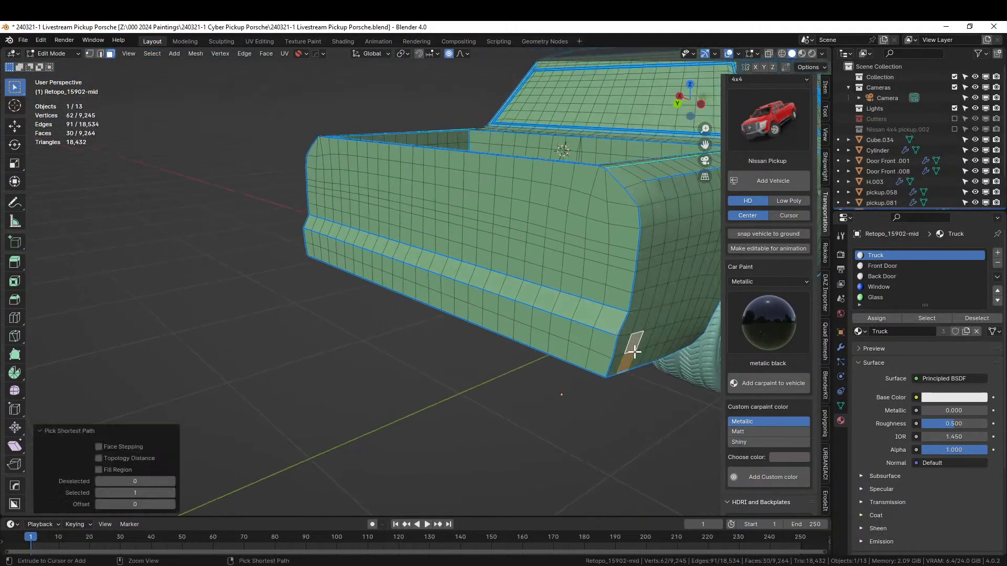
Select the face row directly below the tailgate's lower crease, continuing two faces around both rear corners.
left_click(627, 346)
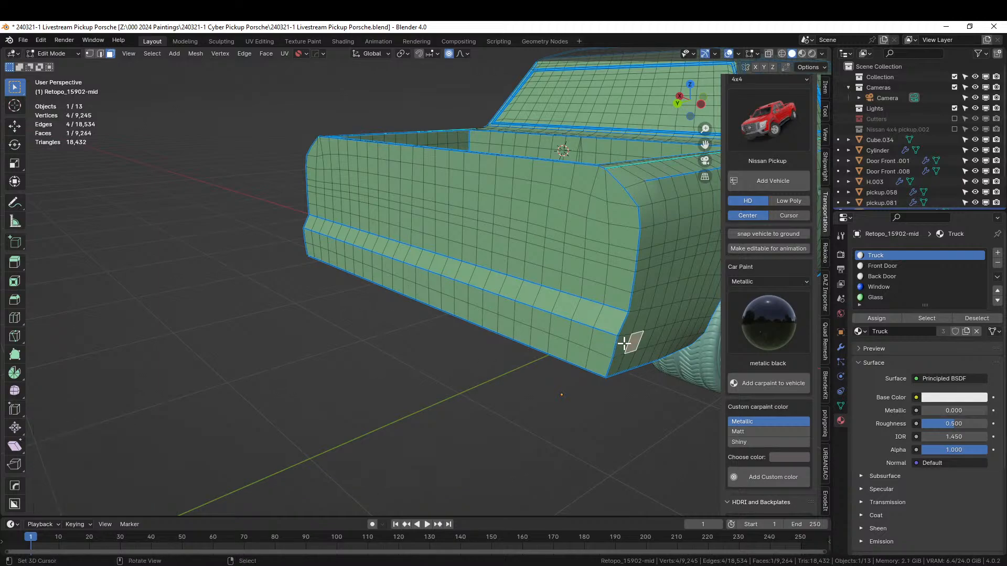
left_click(572, 337, "ctrl")
middle_click_drag(454, 346, 405, 315)
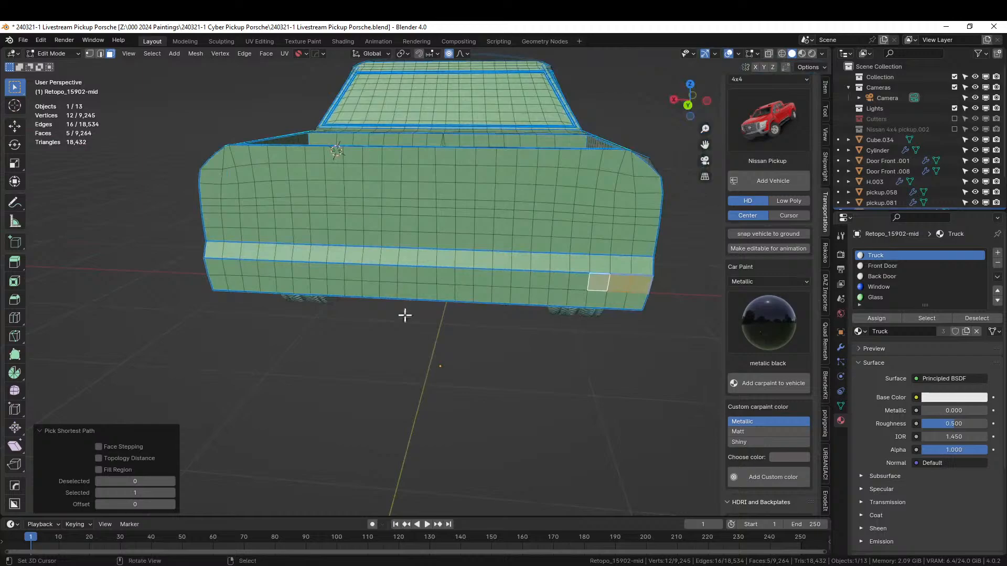
left_click(213, 266, "ctrl")
middle_click_drag(213, 265, 274, 344)
left_click(218, 350, "ctrl")
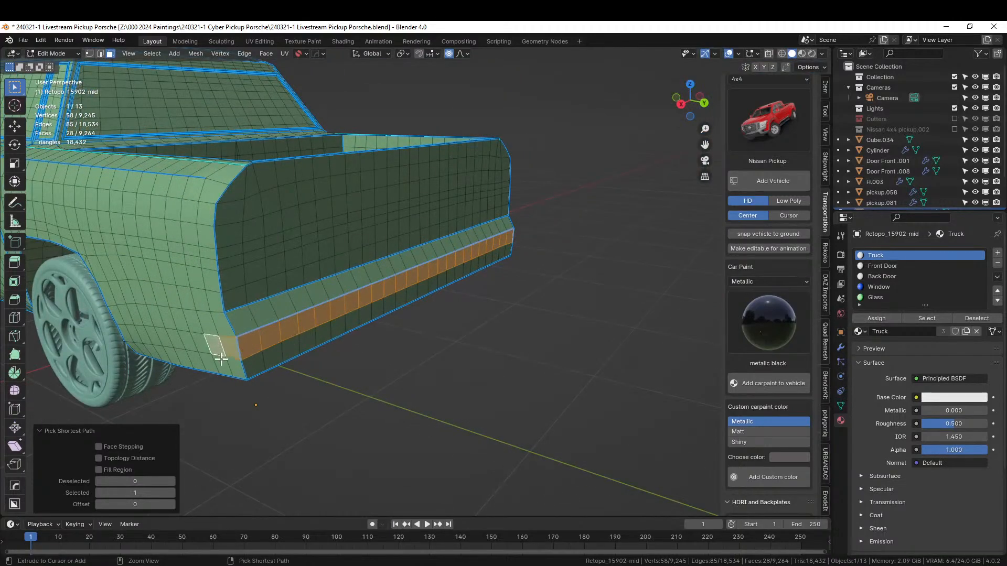
Extend the selection with the bottom face row of the tailgate, also continuing two faces around both rear corners.
left_click(254, 363, "ctrl")
middle_click_drag(493, 366, 549, 341)
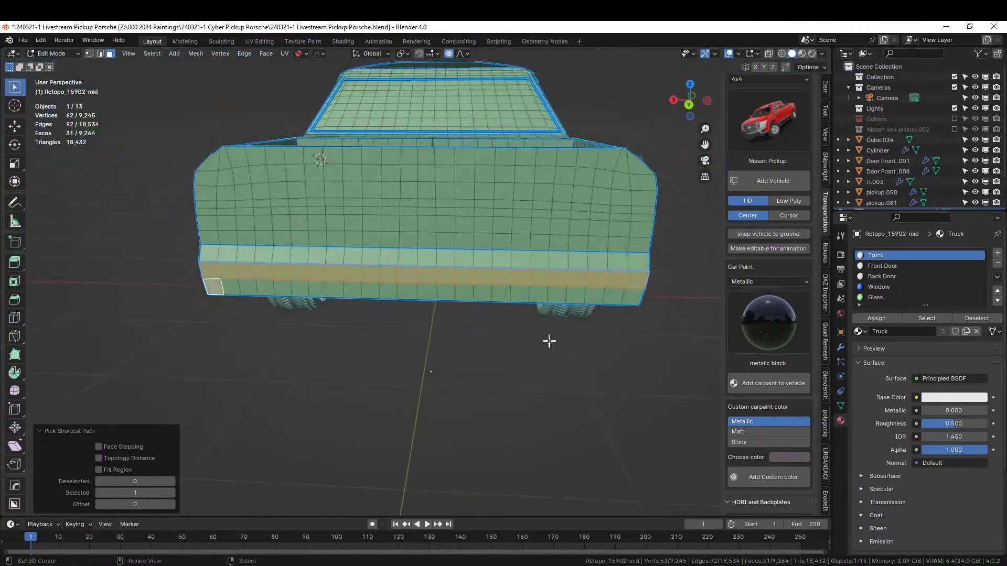
left_click(629, 297, "ctrl")
middle_click_drag(649, 308, 458, 388)
left_click(591, 352, "ctrl")
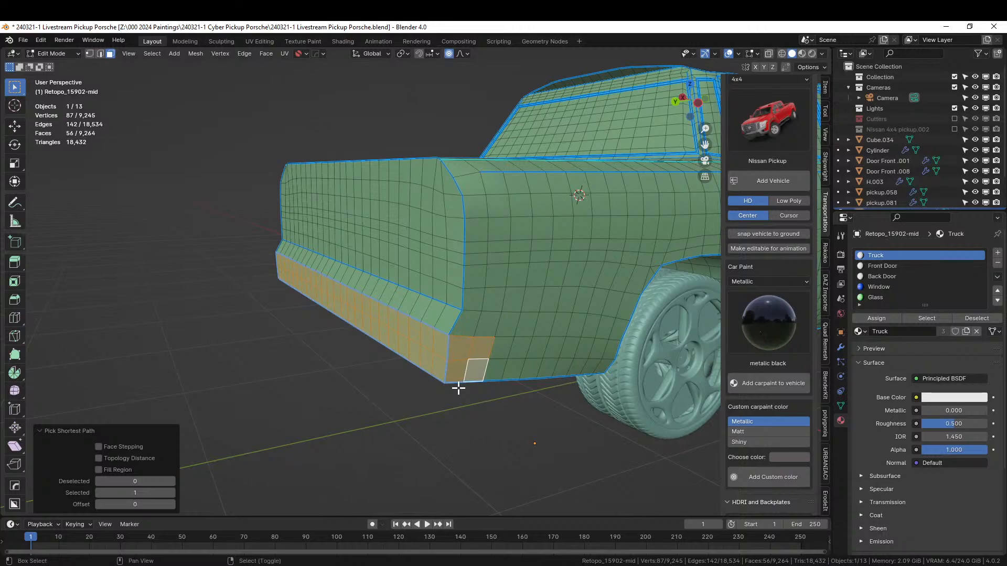
Duplicate the selected bumper faces in place and separate the copy into its own object.
key("shift+d")
key("Escape")
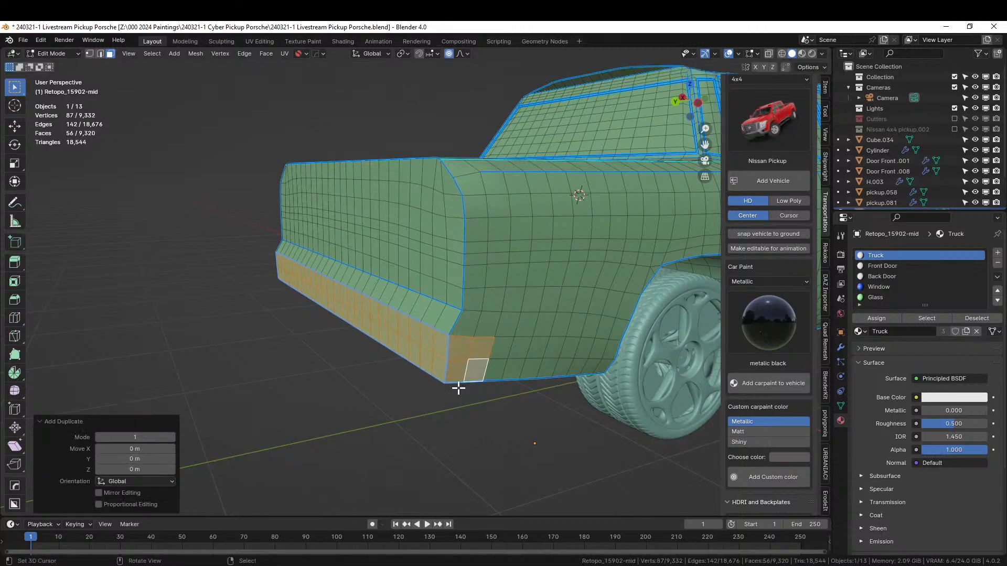
key("p")
left_click(458, 388)
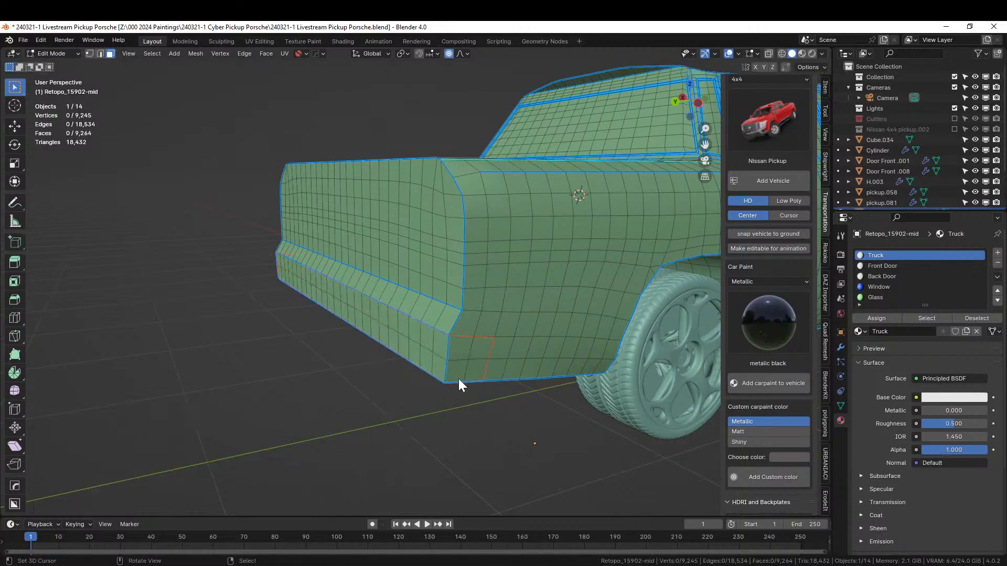
Edit the separated bumper strip and extrude all its faces outward along their normals by about 0.054 m.
key("Tab")
left_click(458, 363)
key("Tab")
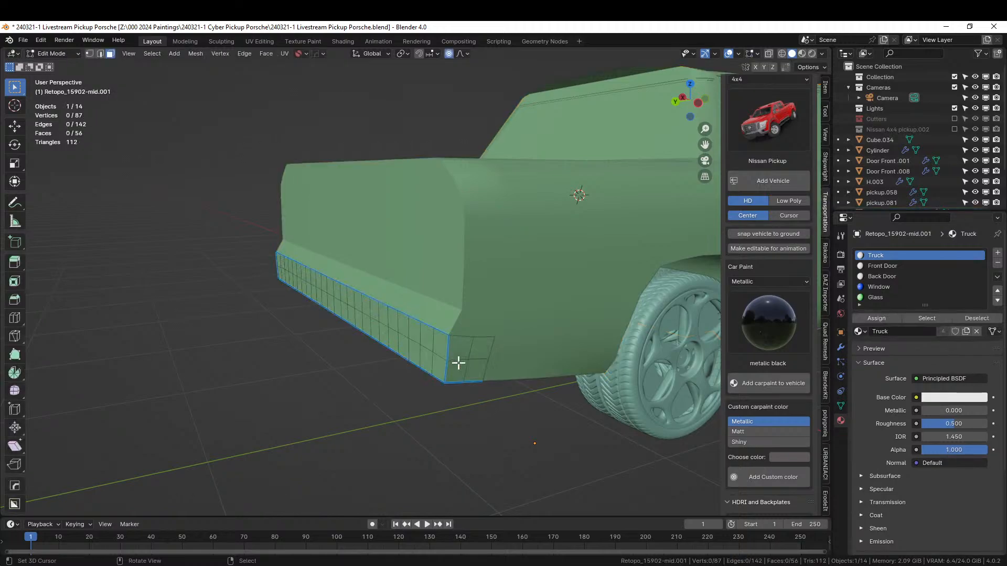
key("a")
key("alt+e")
left_click(458, 363)
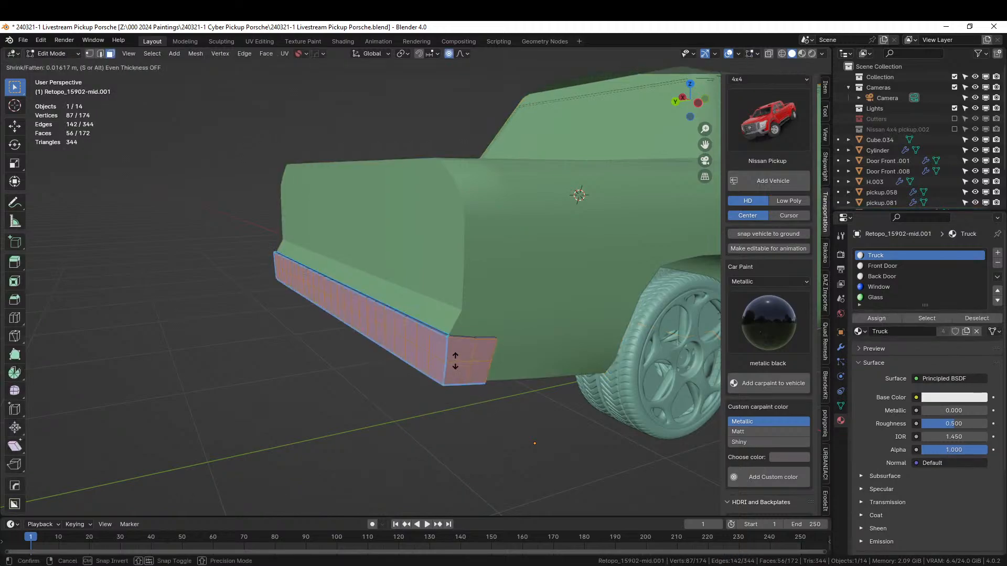
left_click(454, 356)
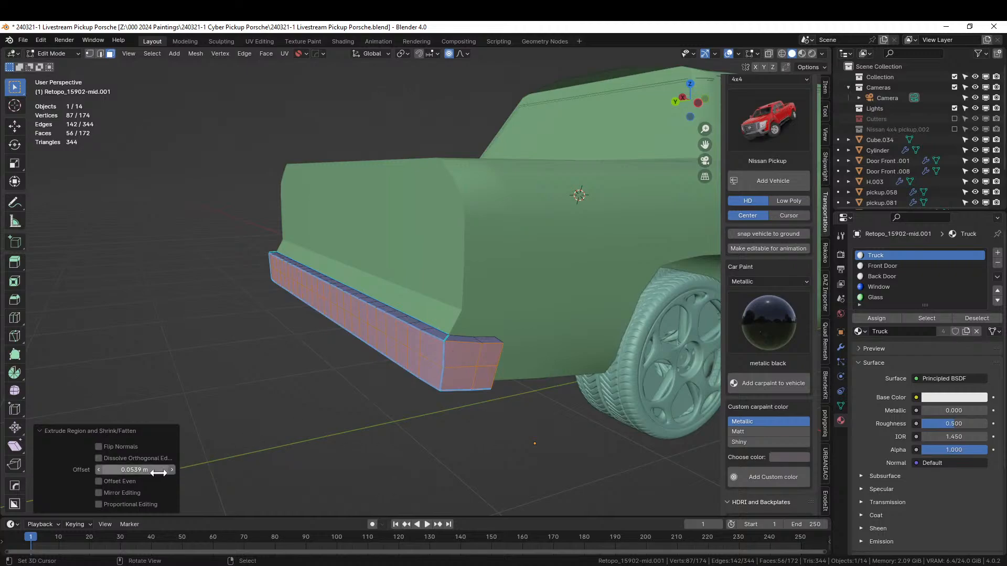
Enable Offset Even for the bumper extrusion, comparing the corner shape with the option off and on.
left_click(121, 482)
middle_click_drag(180, 416, 281, 476)
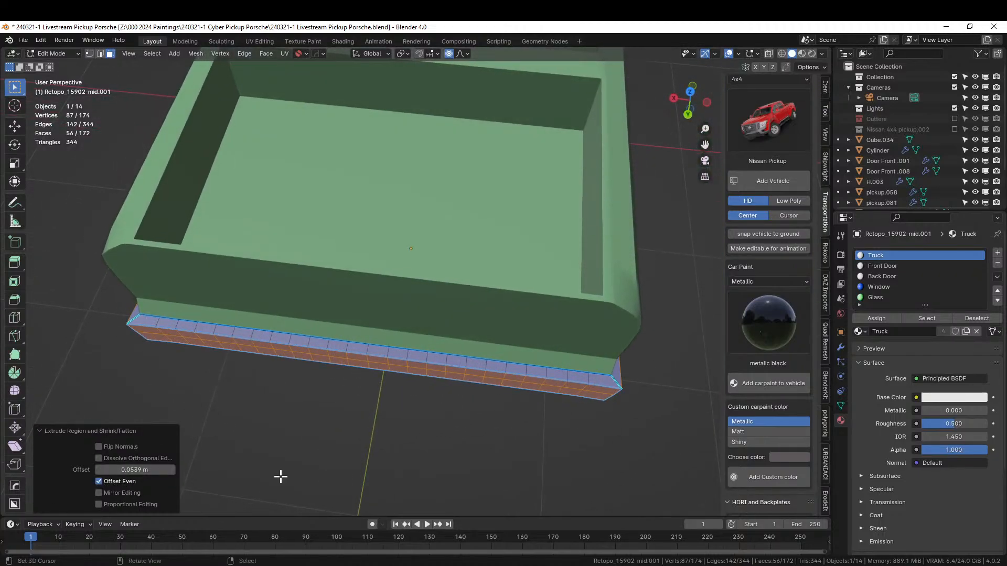
left_click(122, 485)
left_click(122, 486)
left_click(121, 482)
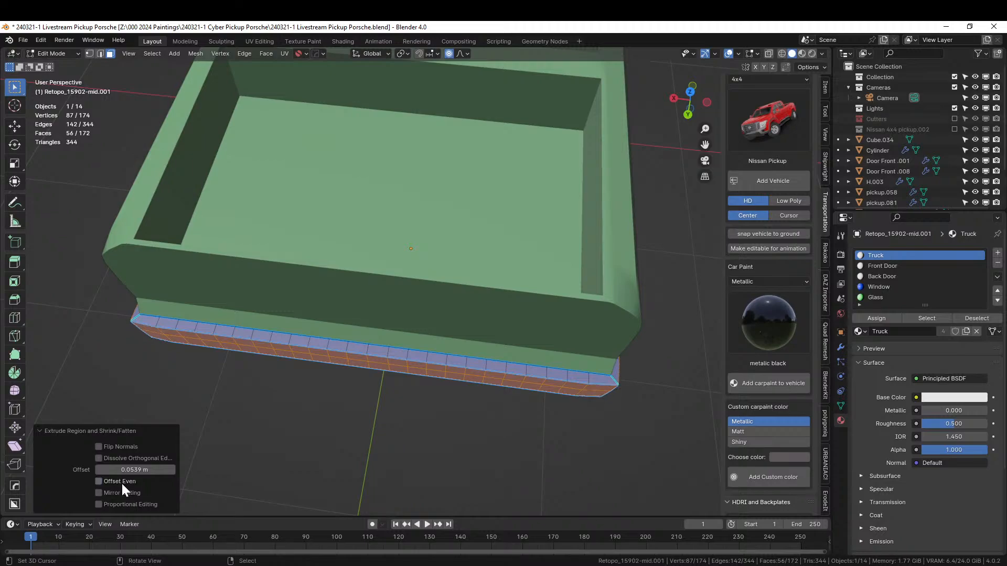
left_click(121, 482)
middle_click_drag(328, 427, 393, 384)
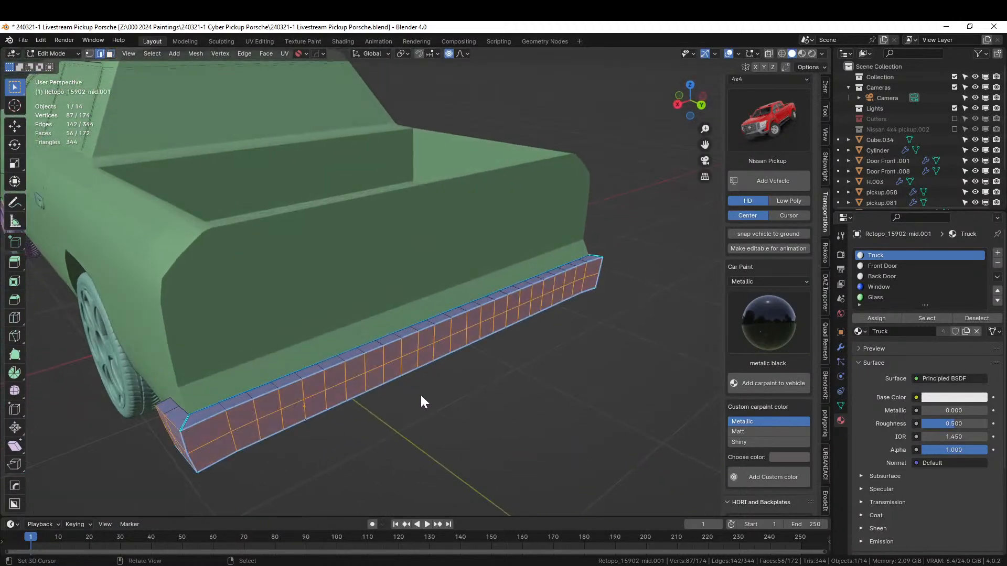
Select the edge loops around the bumper's outer face, bevel them with 3 segments and leave Edit Mode.
left_click(160, 410, "alt")
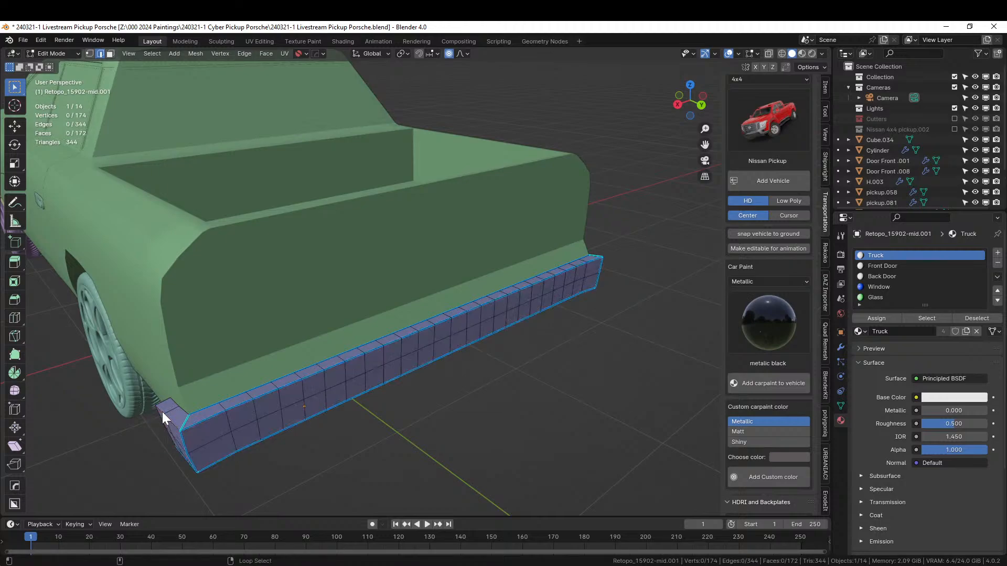
middle_click_drag(212, 468, 268, 438)
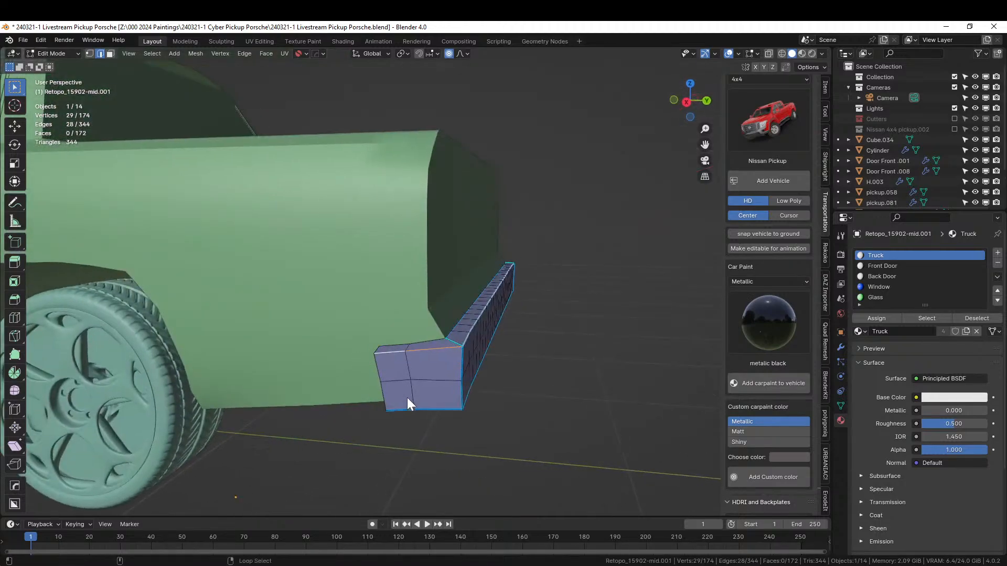
left_click(402, 410, "alt+shift")
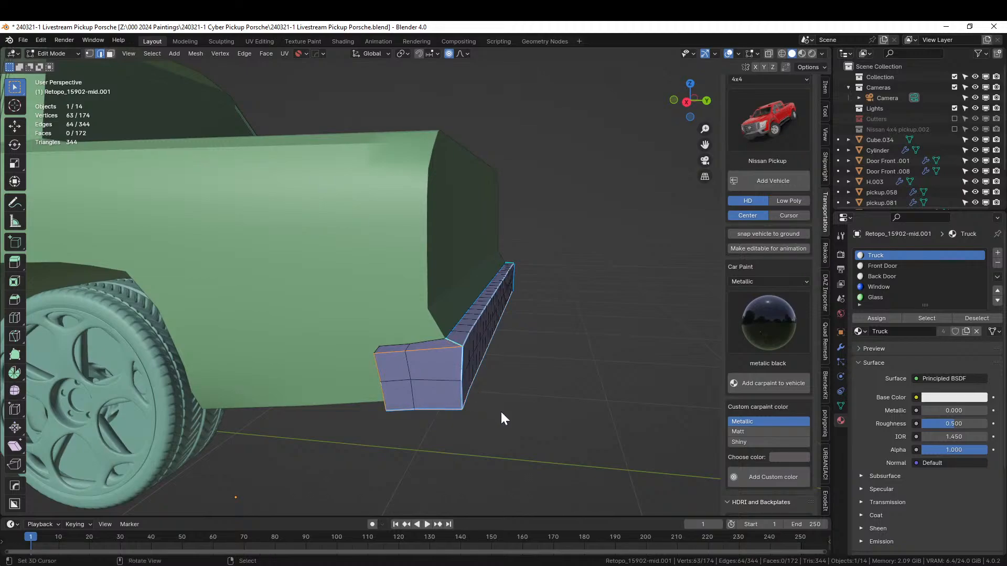
key("ctrl+b")
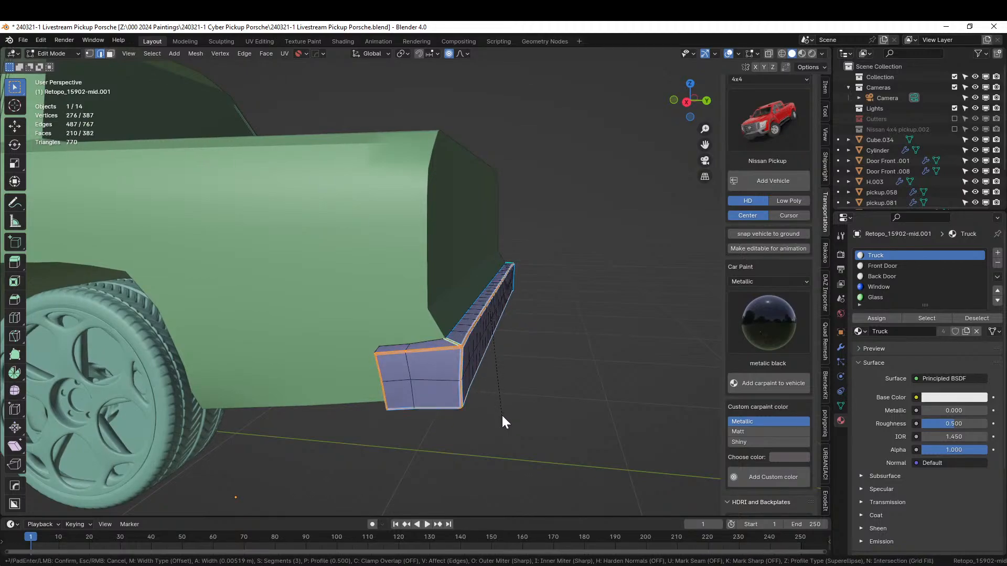
left_click(501, 420)
key("Tab")
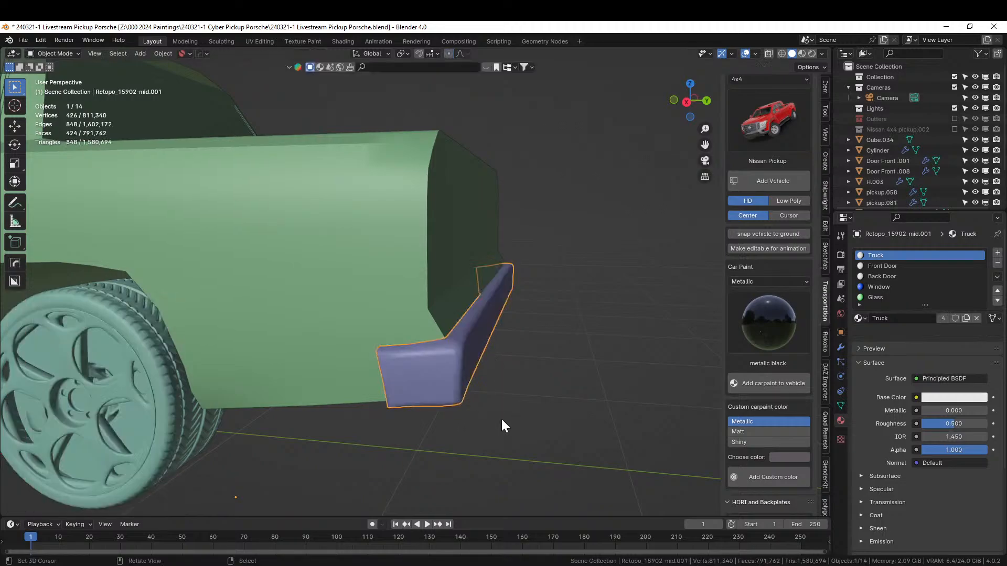
mouse_move(502, 422)
middle_mouse_down()
mouse_move(420, 467)
mouse_move(360, 449)
mouse_move(503, 421)
middle_mouse_up()
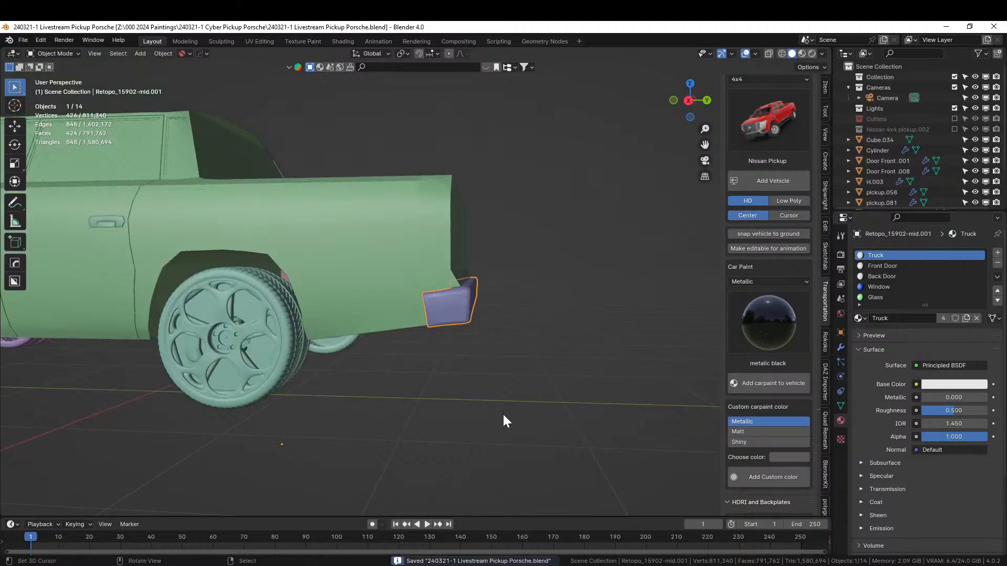
Select the truck body and open its mesh in Edit Mode at the tailgate.
middle_click_drag(262, 102, 249, 391)
left_click(272, 338)
key("Tab")
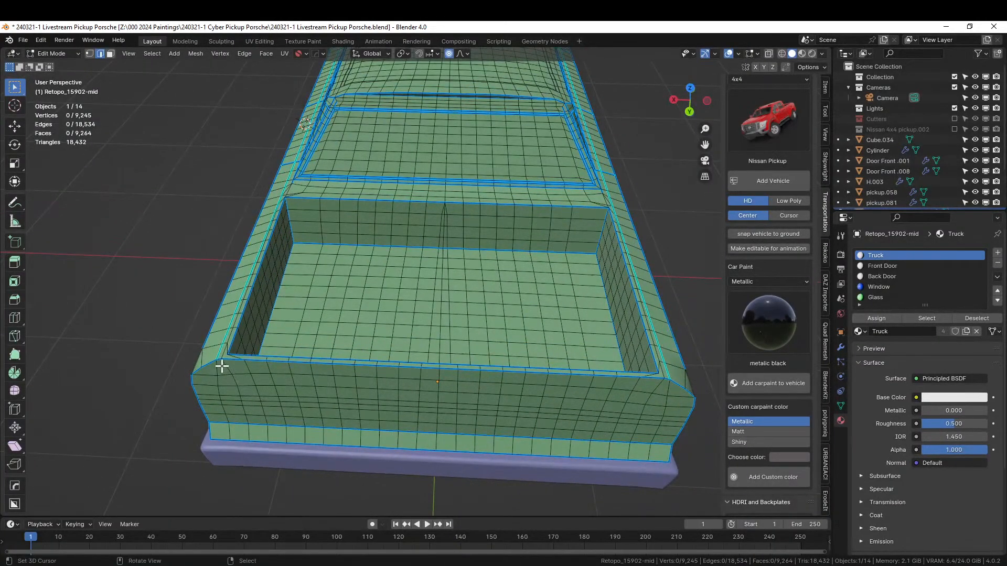
middle_click_drag(255, 388, 335, 333)
scroll(279, 337, "up", 1)
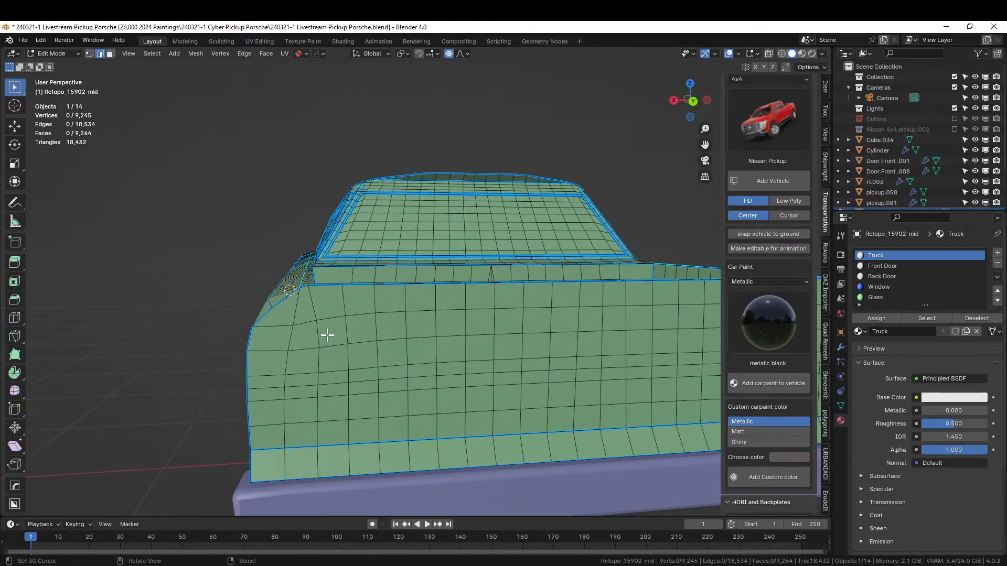
key("k")
key("c")
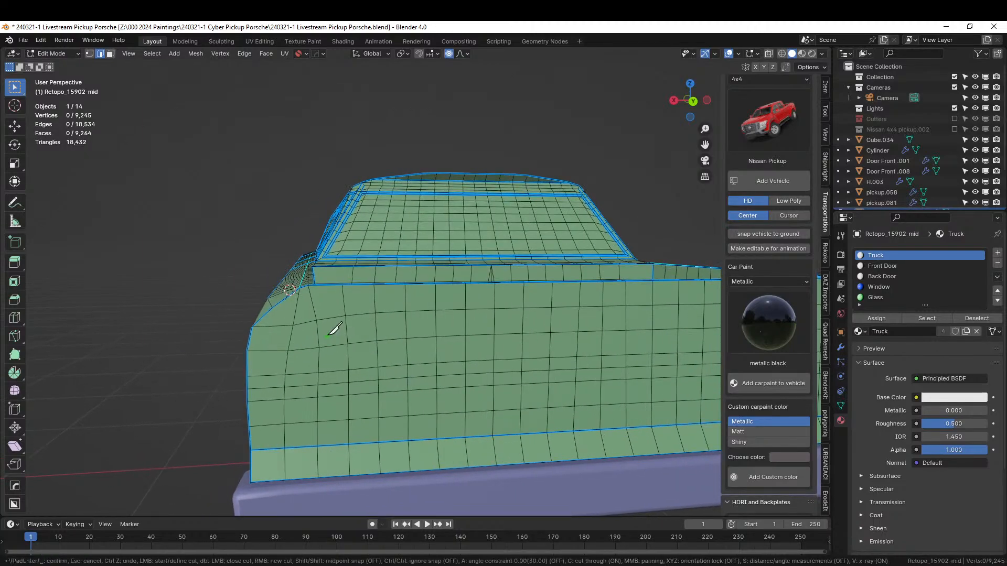
key("Escape")
Knife a Z-constrained vertical cut, without cut-through, from the tailgate's upper corner near the bed down to the bumper.
key("k")
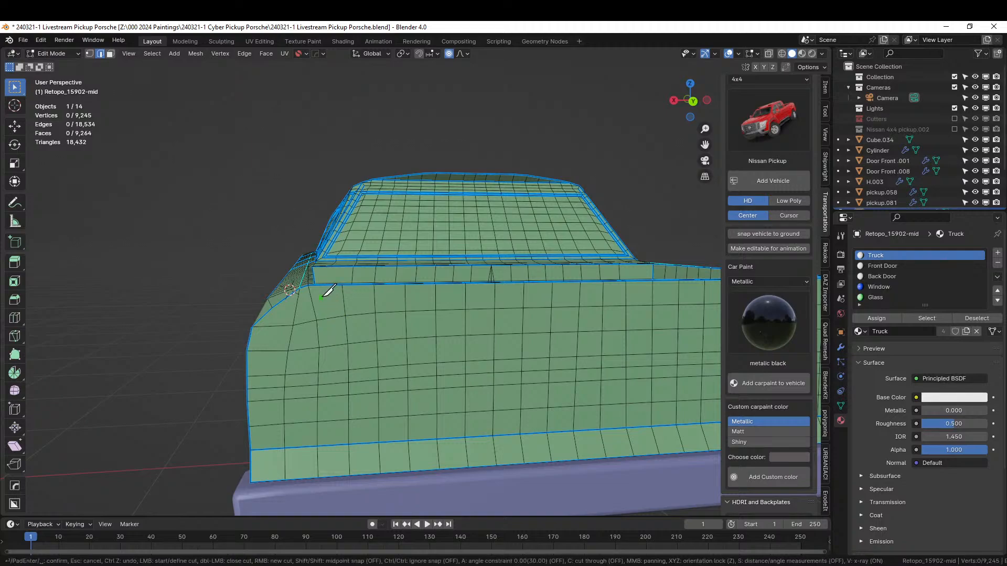
left_click(308, 285)
key("z")
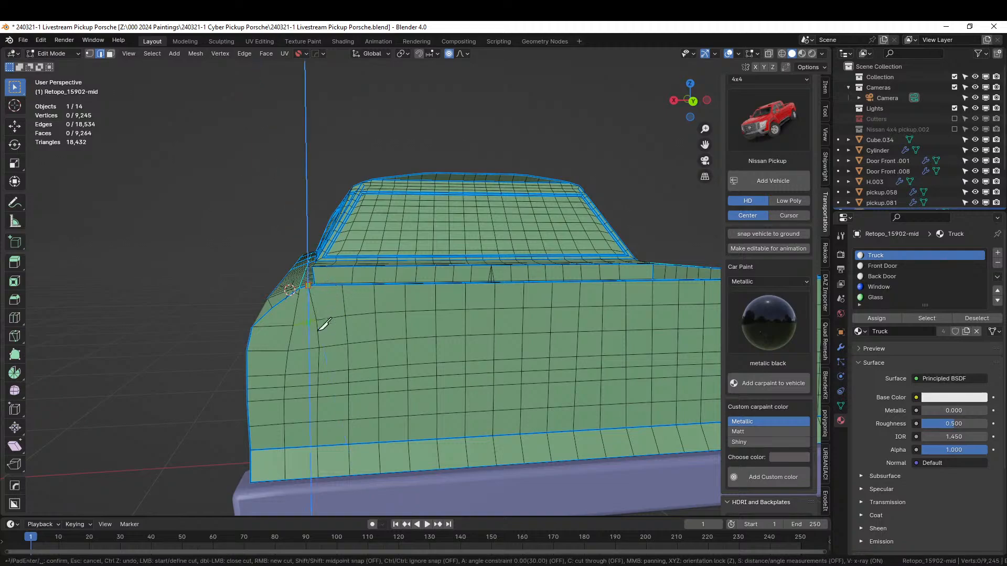
left_click(311, 477)
key("Return")
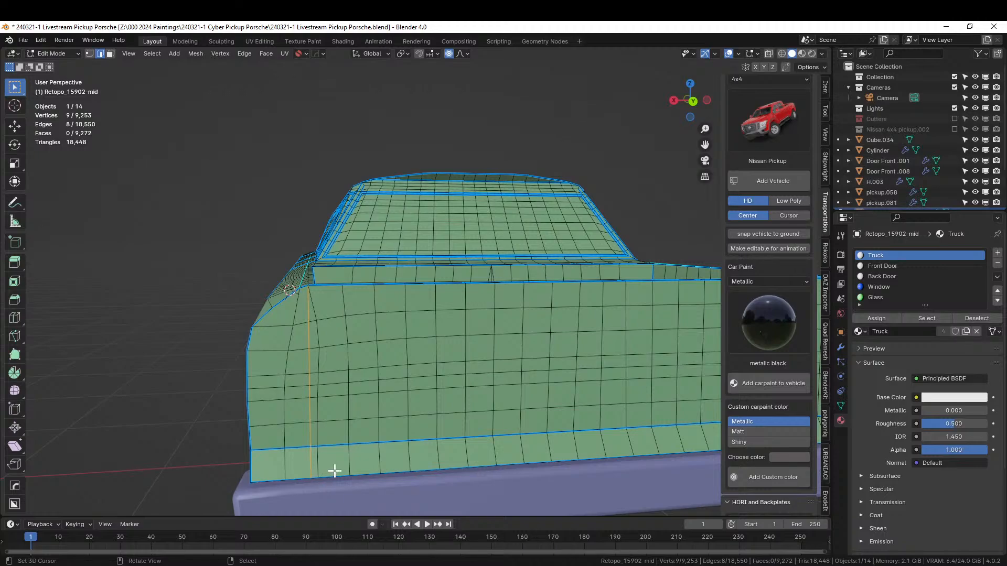
Dissolve the old edge loop running beside the new vertical cut at the tailgate's corner.
left_click(316, 311, "ctrl")
key("ctrl+x")
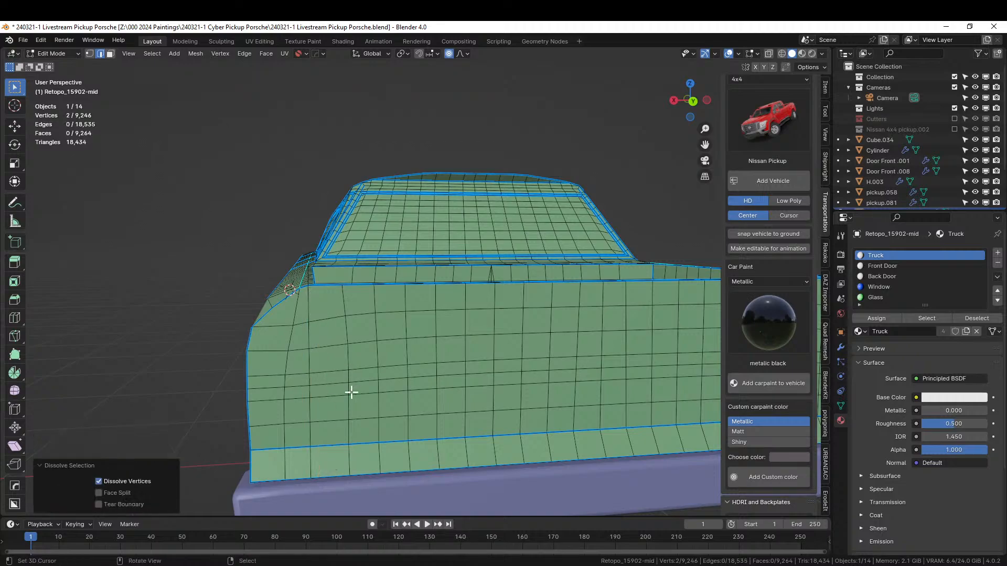
key("1")
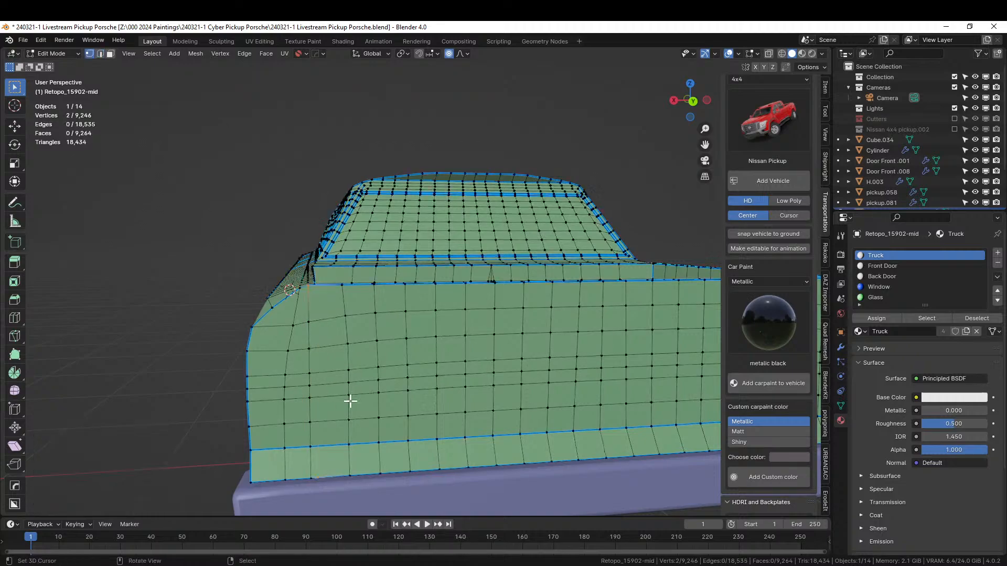
left_click(318, 479)
key("x")
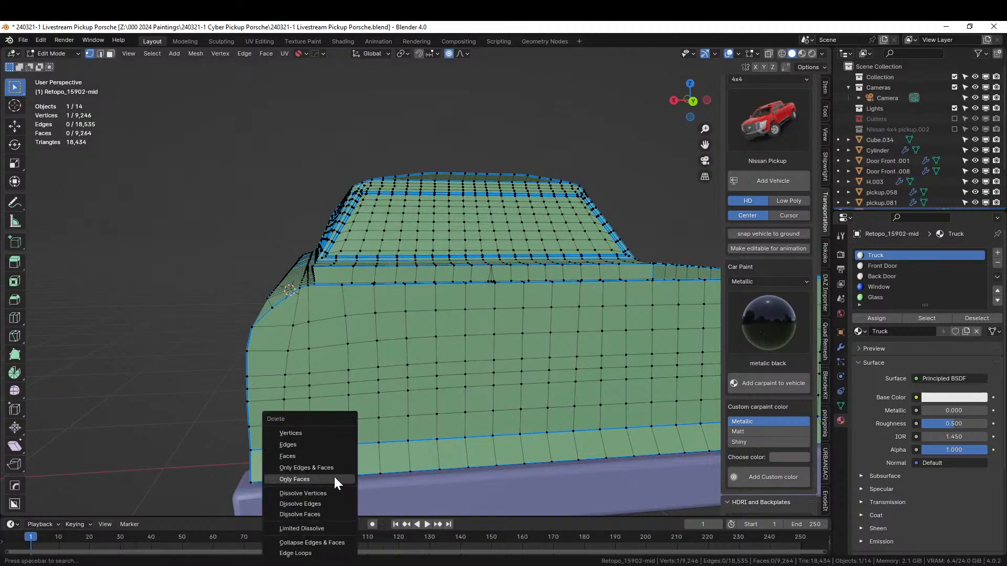
key("Escape")
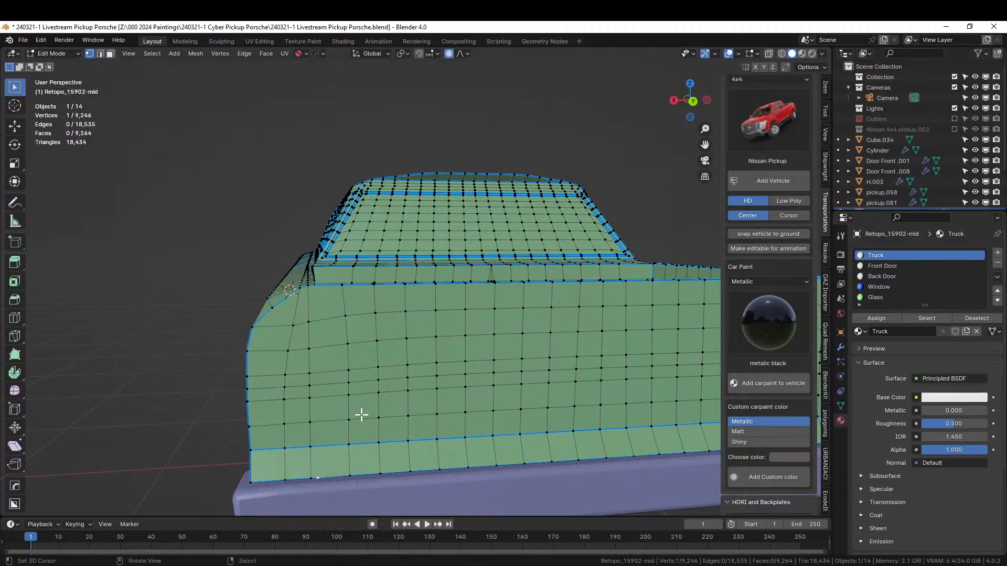
key("Tab")
key("Tab")
Select the tailgate corner faces between the vertical cut and the body's outer edge, down to the lower strip, and inset them by 0.02 m.
key("3")
left_click(281, 317)
left_click(301, 310, "shift")
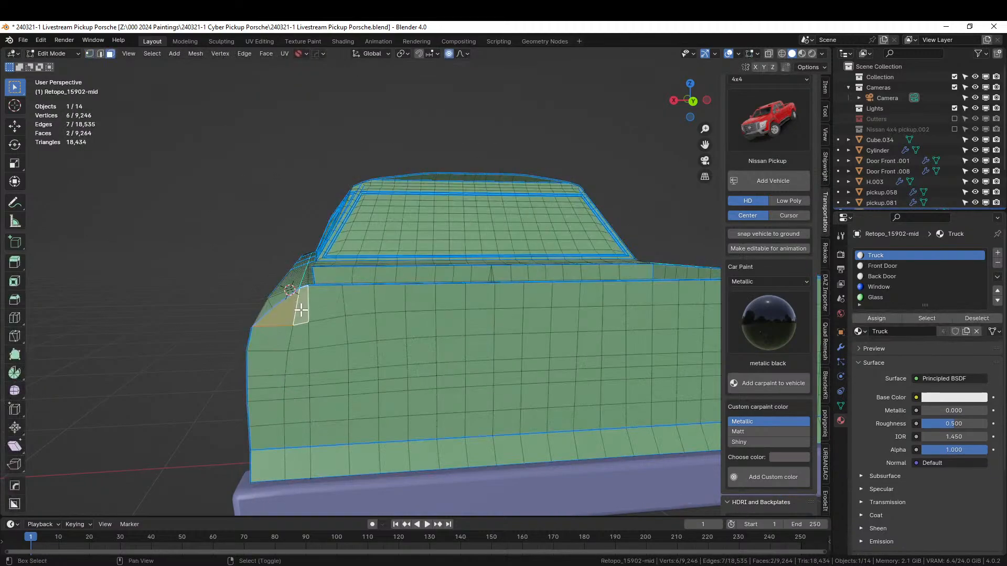
left_click(296, 334, "shift")
left_click(298, 356, "shift")
left_click(264, 362, "shift")
left_click(277, 343, "shift")
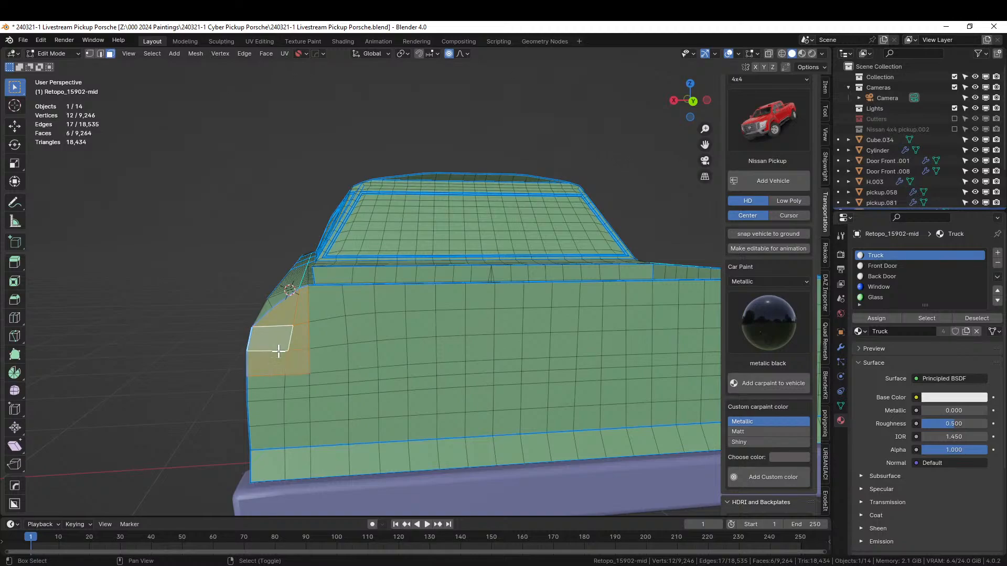
left_click(273, 384, "shift")
left_click(269, 395, "shift")
left_click(270, 416, "shift")
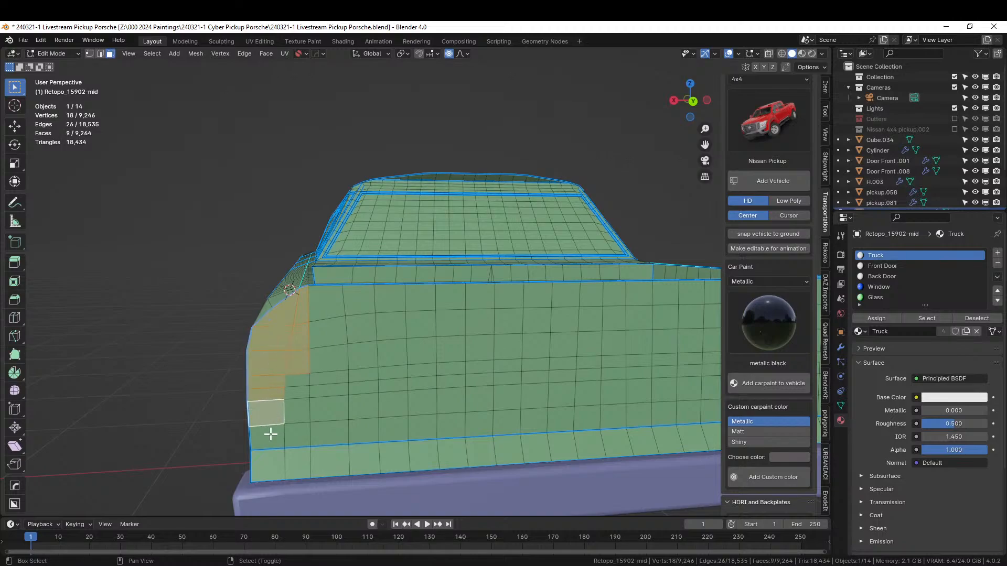
left_click(300, 414, "shift")
left_click(297, 394, "shift")
left_click(297, 381, "shift")
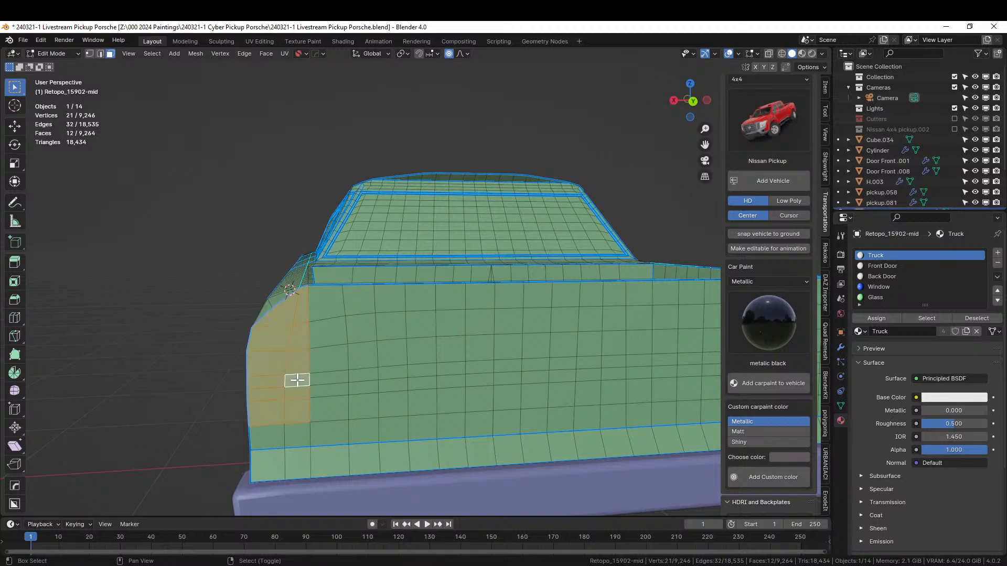
left_click(301, 440, "shift")
left_click(269, 436, "shift")
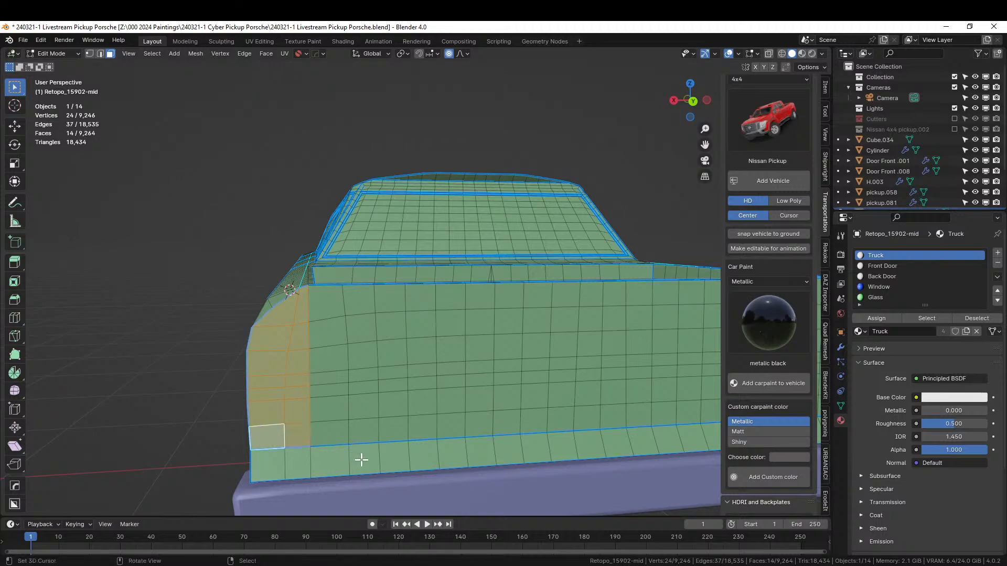
type("i.02")
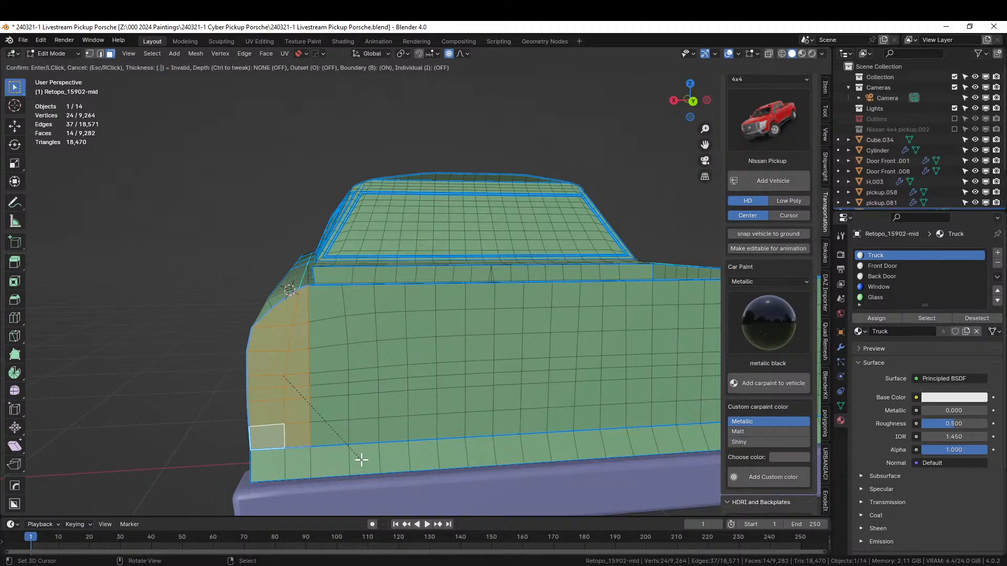
key("Return")
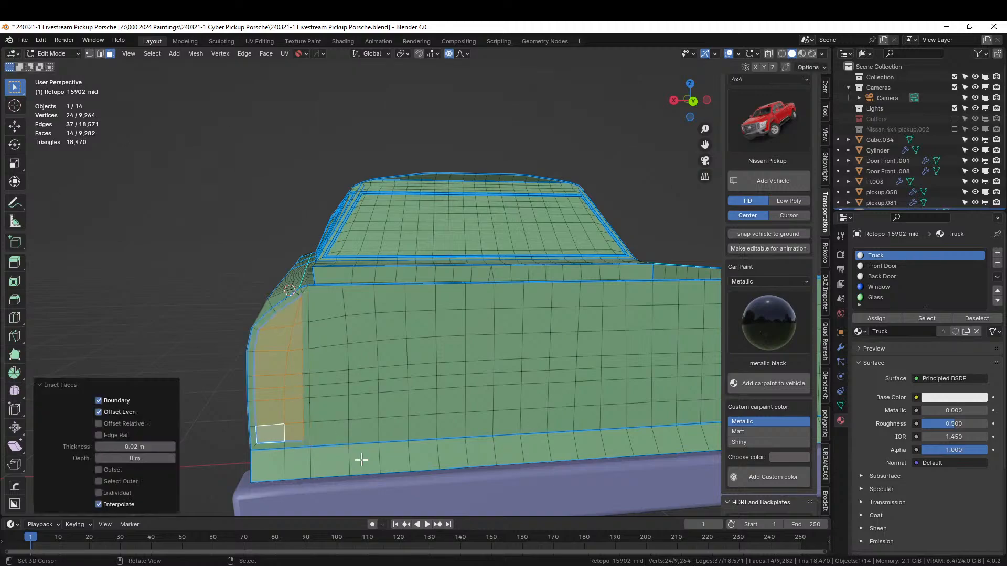
Merge the two nearly overlapping vertices at the upper tip of the inset panel at their center.
scroll(363, 455, "up", 2)
middle_click_drag(364, 450, 464, 423)
scroll(399, 443, "up", 2)
scroll(351, 435, "up", 2)
scroll(447, 402, "up", 2)
key("1")
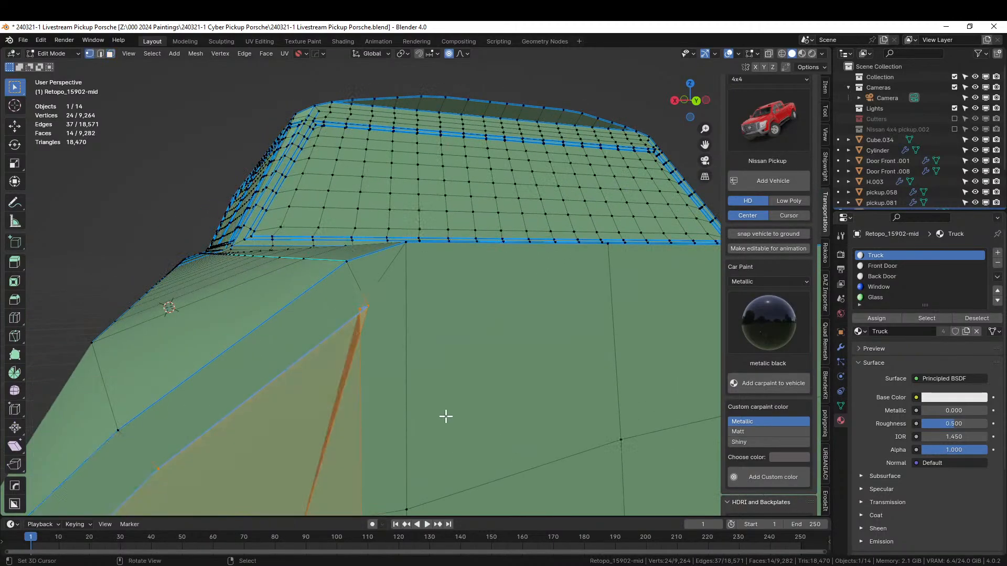
left_click(361, 308)
left_click(368, 306, "shift")
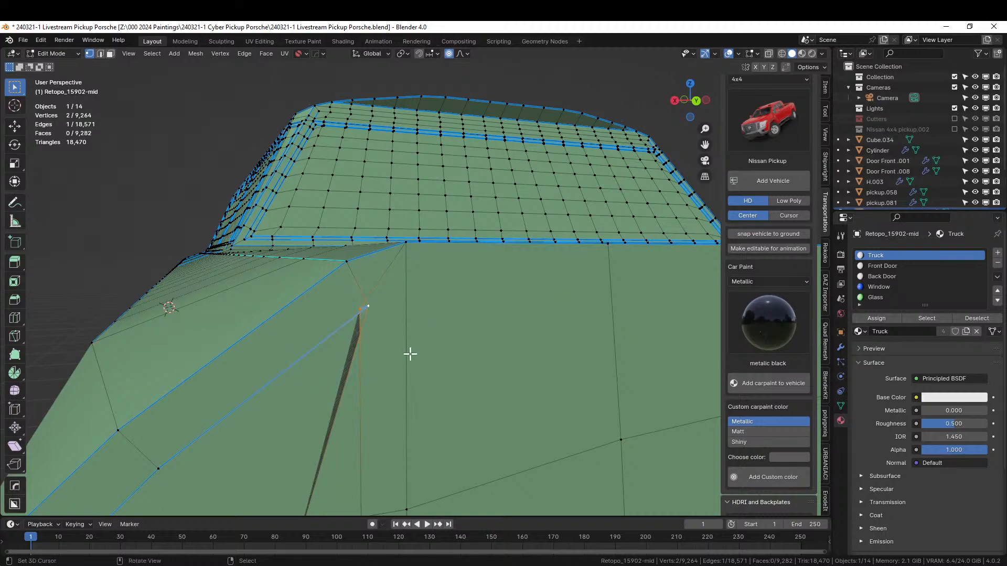
key("m")
left_click(387, 352)
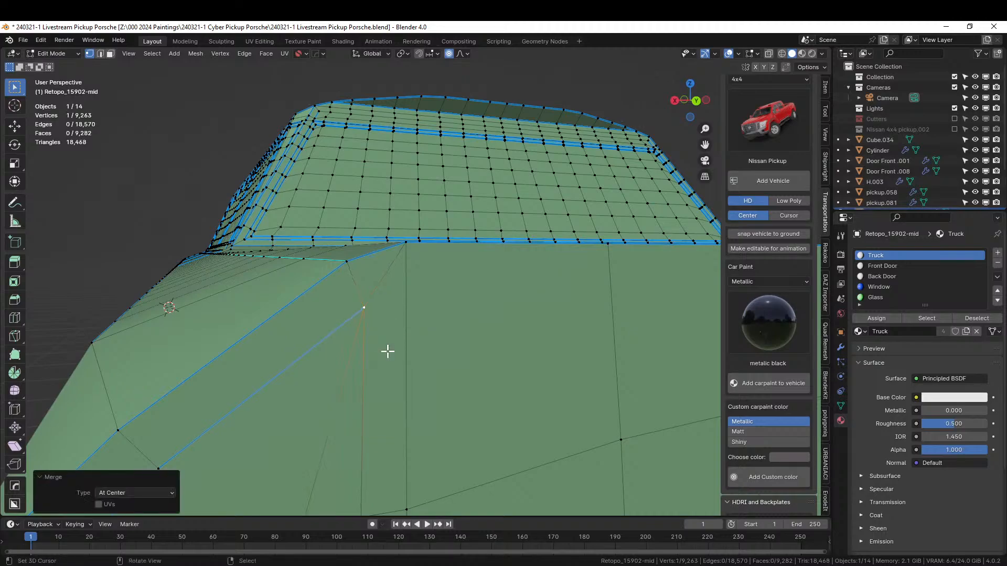
Reselect all faces inside the inset corner panel, extrude them inward by about 0.042 m and leave Edit Mode.
scroll(388, 352, "down", 2)
middle_click_drag(387, 352, 373, 324, "shift")
scroll(356, 288, "up", 3)
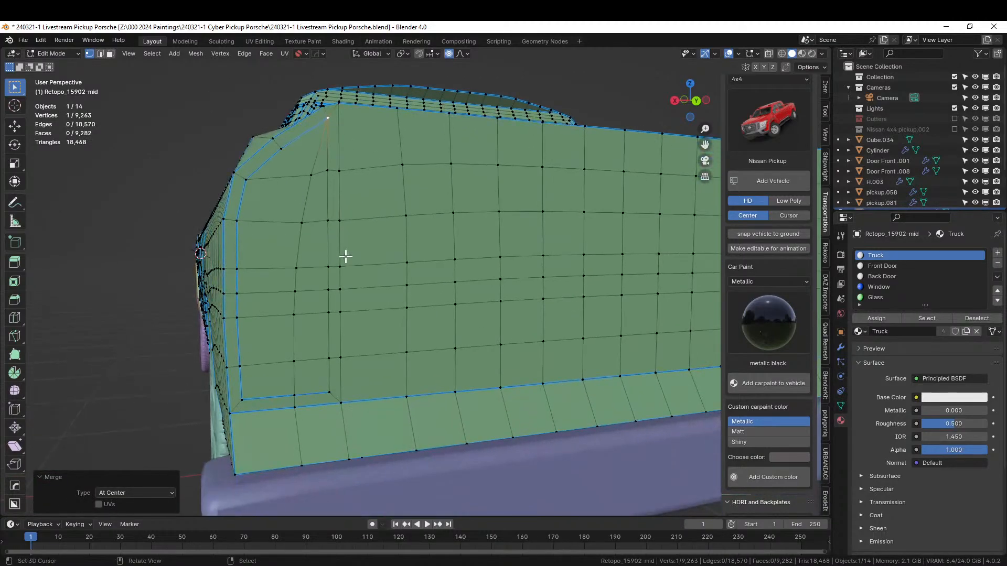
key("3")
left_click(294, 162)
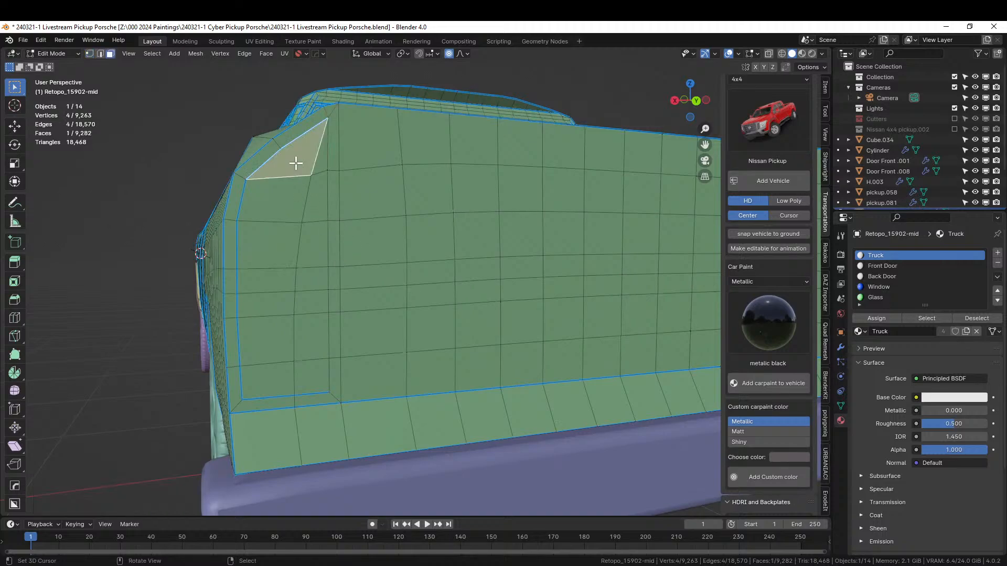
left_click(278, 370, "ctrl")
left_click(319, 157, "ctrl")
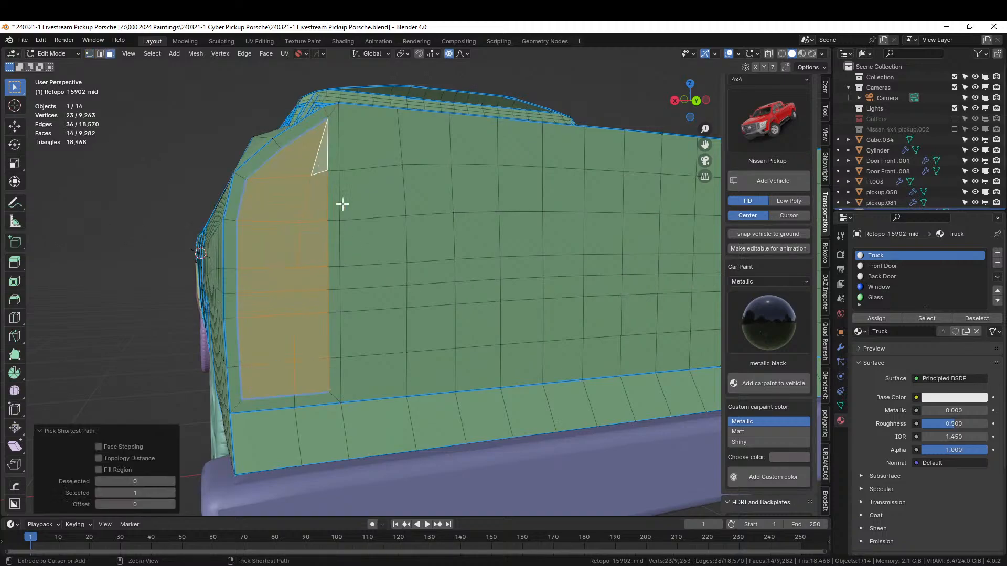
middle_click_drag(344, 205, 429, 315)
key("e")
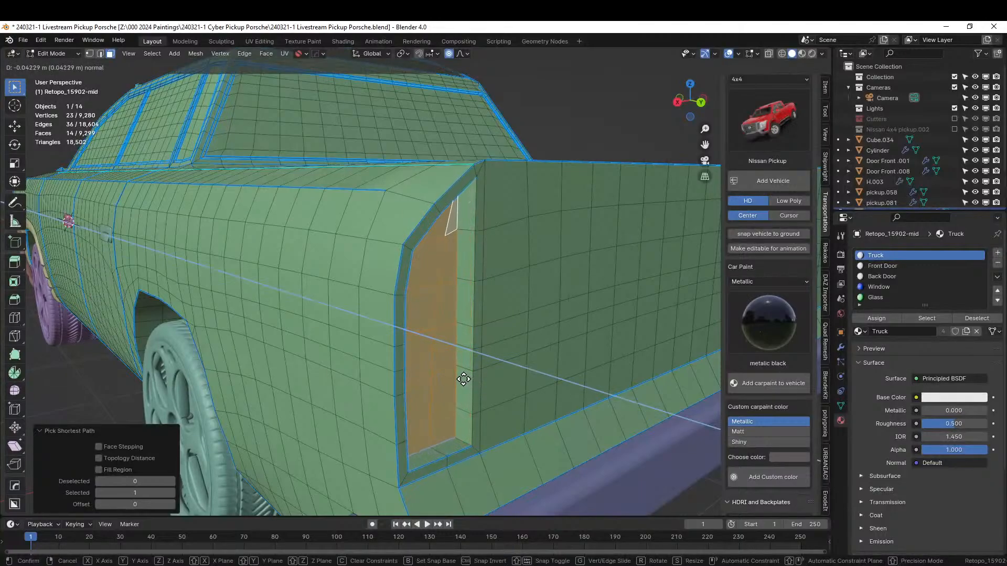
left_click(464, 379)
middle_click_drag(465, 378, 485, 373)
scroll(465, 403, "down", 5)
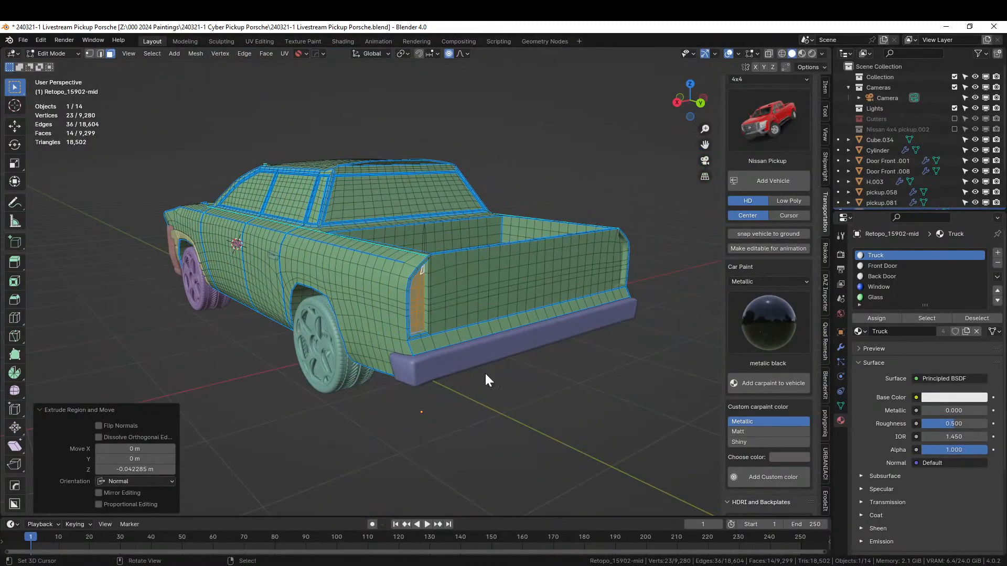
key("Tab")
Examine the truck's cargo bed, cab rear and side panels around the rear wheel from several angles.
scroll(499, 397, "up", 3)
middle_click_drag(505, 419, 560, 399)
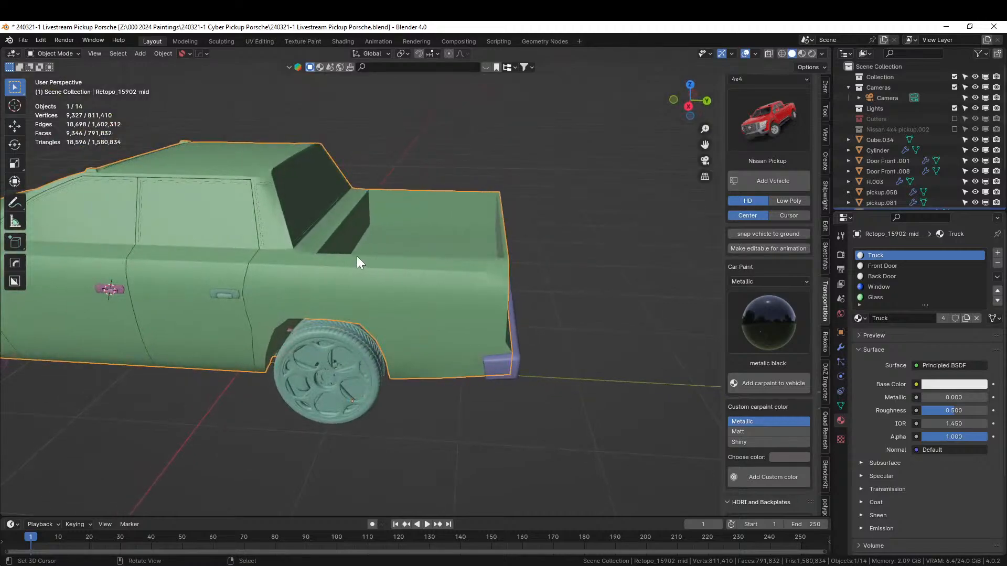
middle_click_drag(356, 256, 391, 292)
scroll(517, 386, "up", 3)
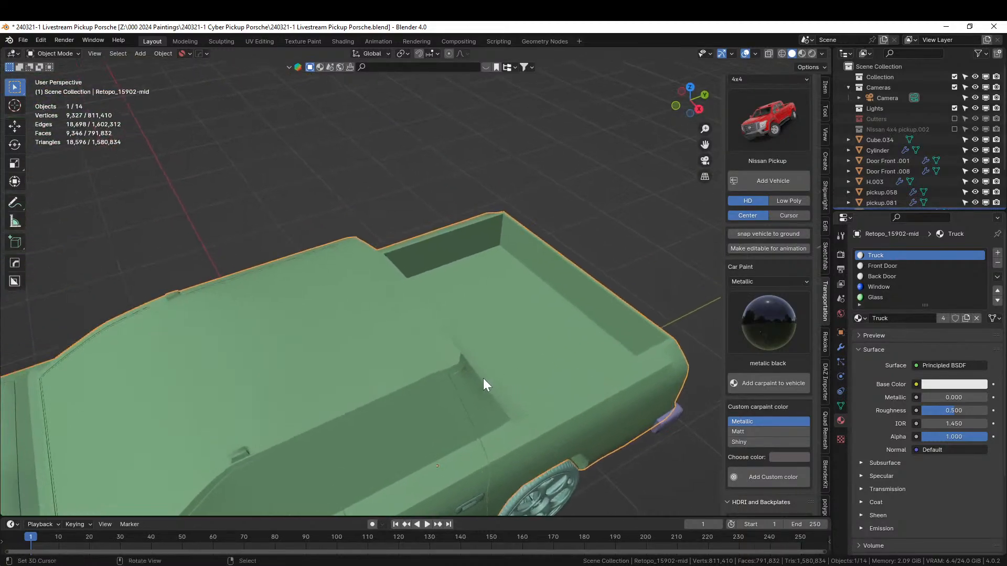
scroll(483, 378, "up", 2)
middle_click_drag(483, 379, 364, 353)
scroll(378, 357, "up", 3)
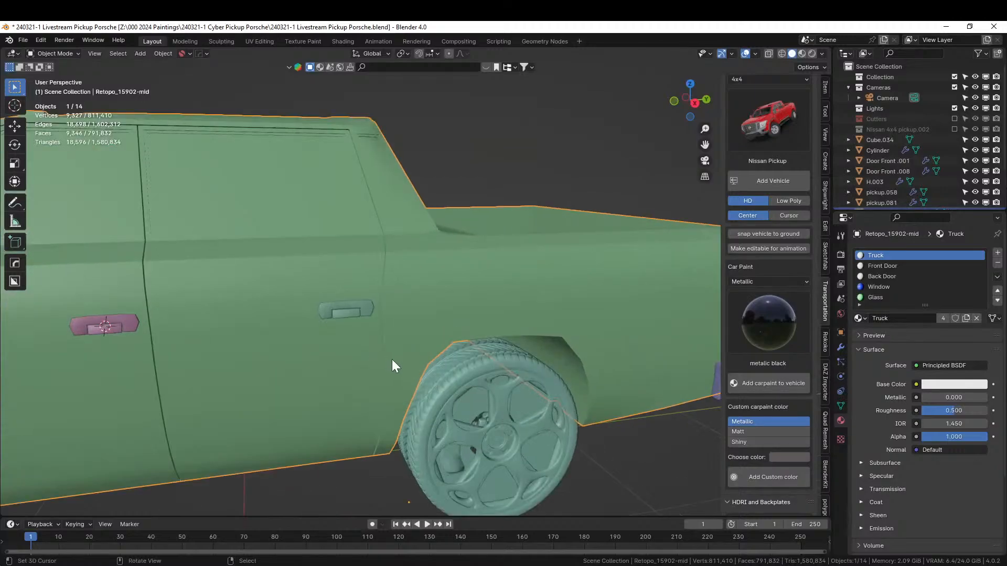
scroll(407, 307, "down", 2)
In Edit Mode, select the band of faces around the rear wheel arch, two columns wide on the side toward the bumper.
key("Tab")
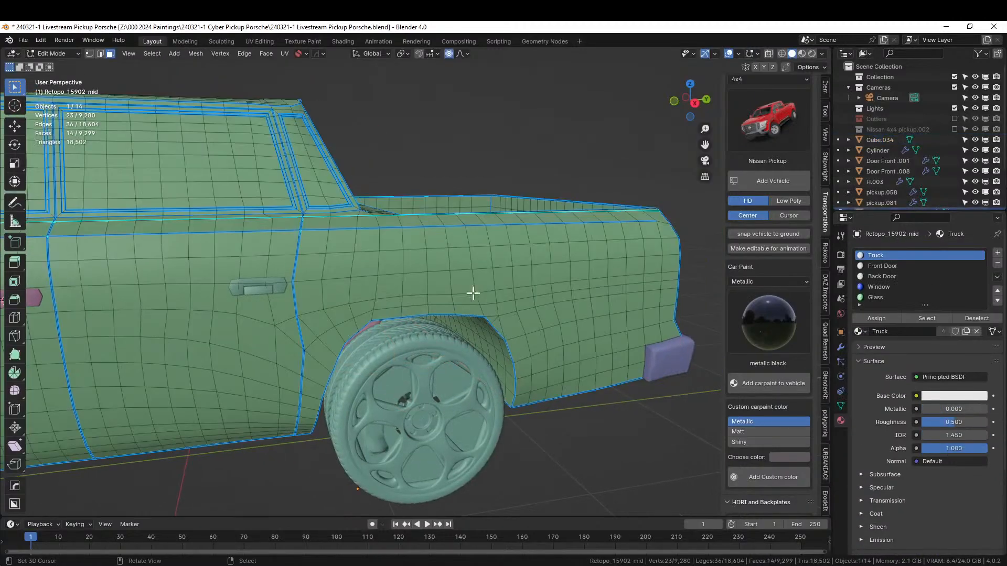
middle_click_drag(315, 425, 321, 370)
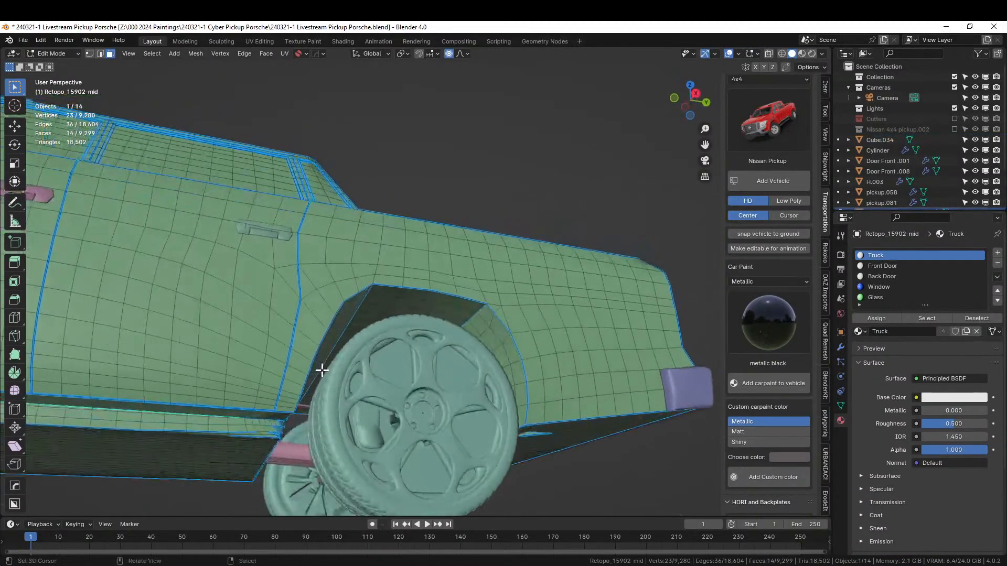
left_click(283, 409)
left_click(388, 281, "ctrl")
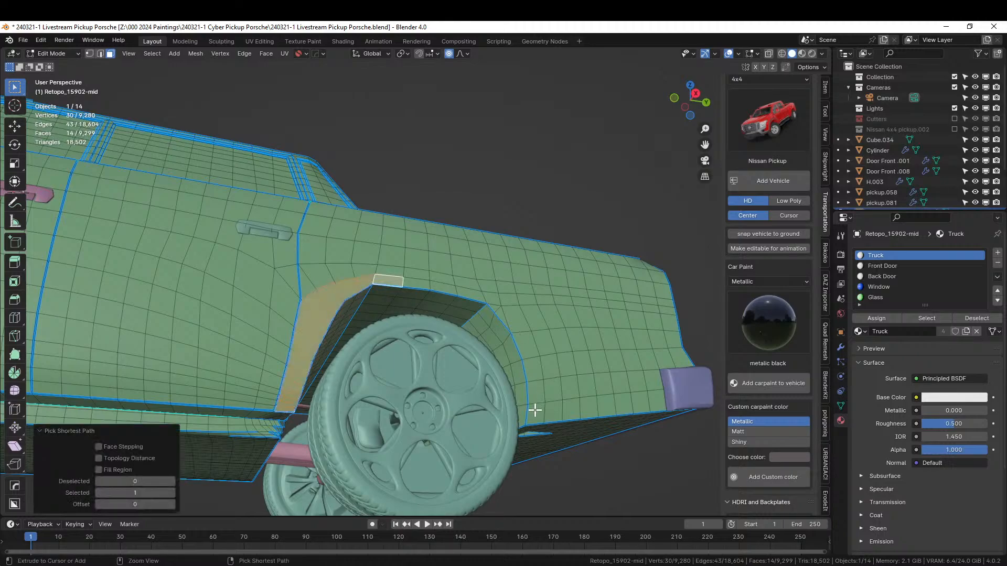
left_click(493, 298, "ctrl")
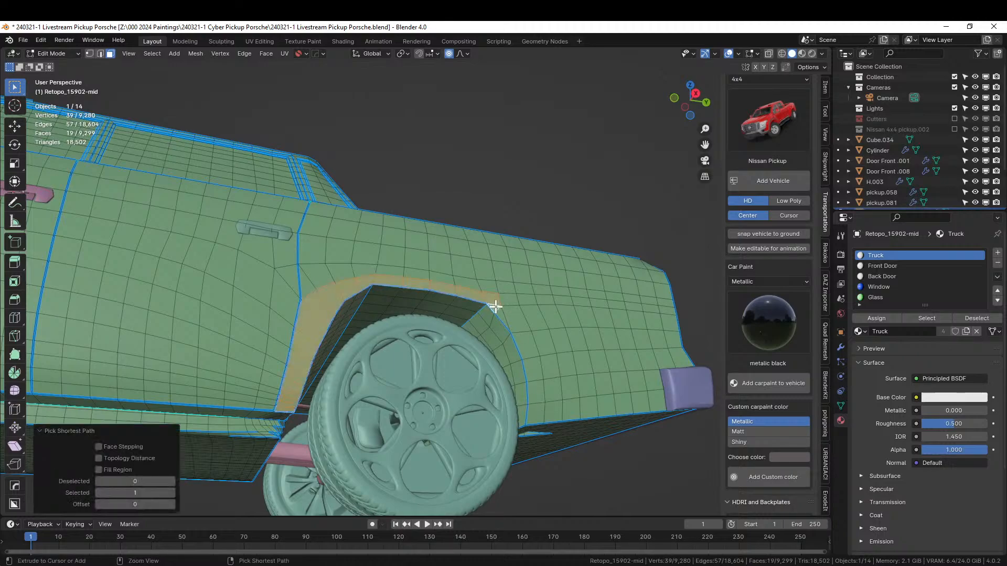
left_click(534, 417, "ctrl")
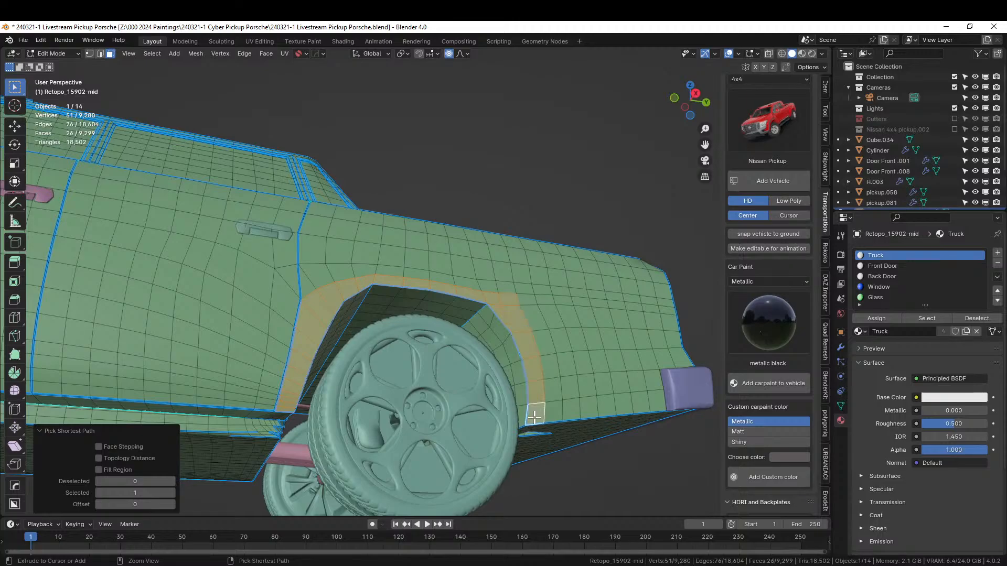
middle_click_drag(534, 417, 499, 461)
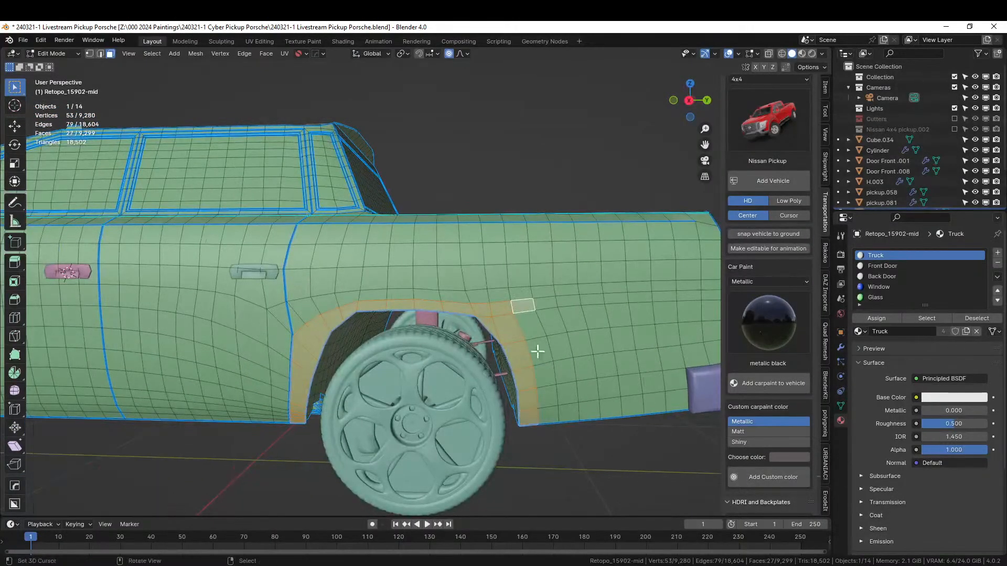
left_click(550, 416, "ctrl")
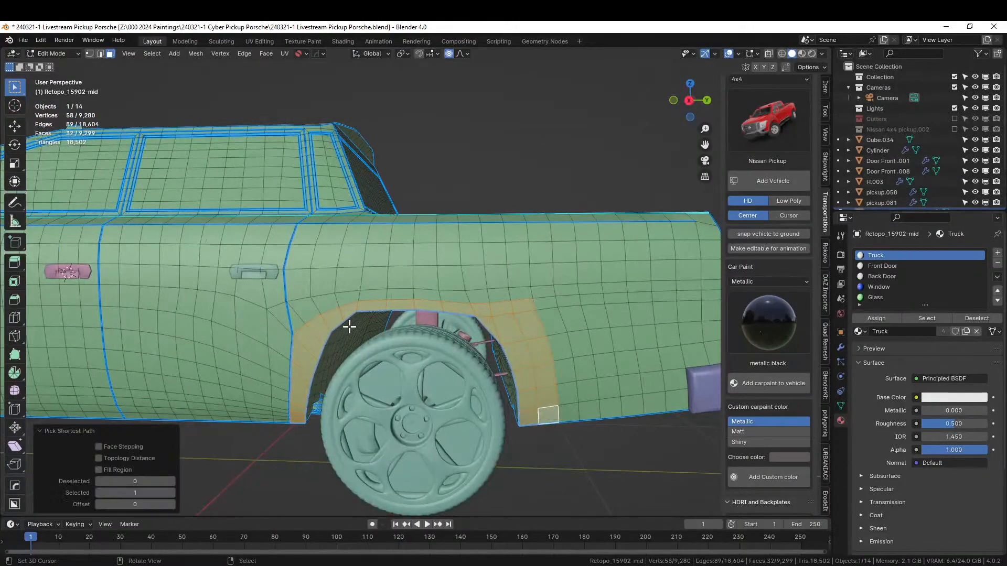
middle_click_drag(329, 367, 368, 391)
Add a third column of faces behind the rear wheel arch, deselecting the extra row picked above the arch.
left_click(315, 343, "shift")
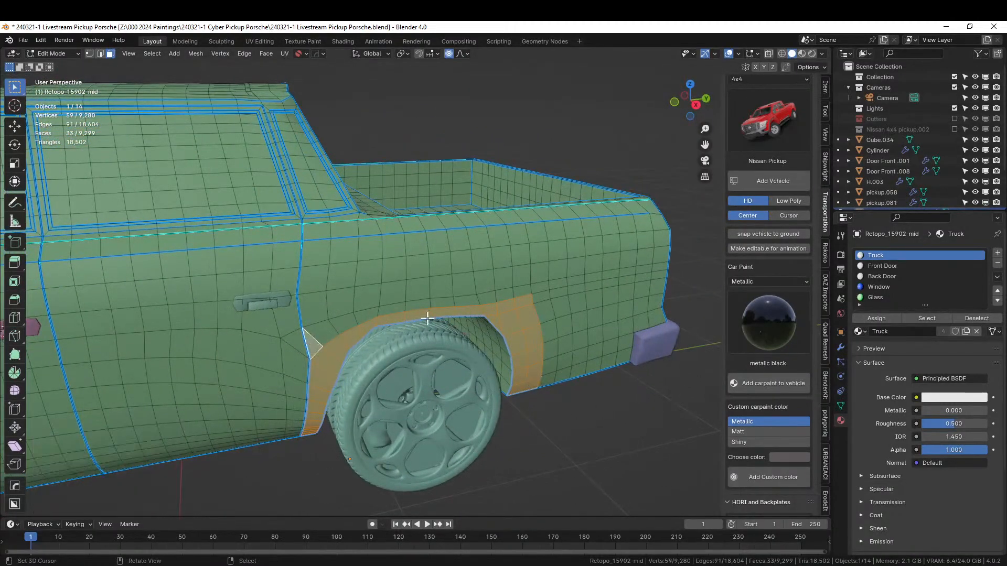
left_click(515, 294, "ctrl")
middle_click_drag(546, 377, 510, 355)
left_click(539, 295, "shift")
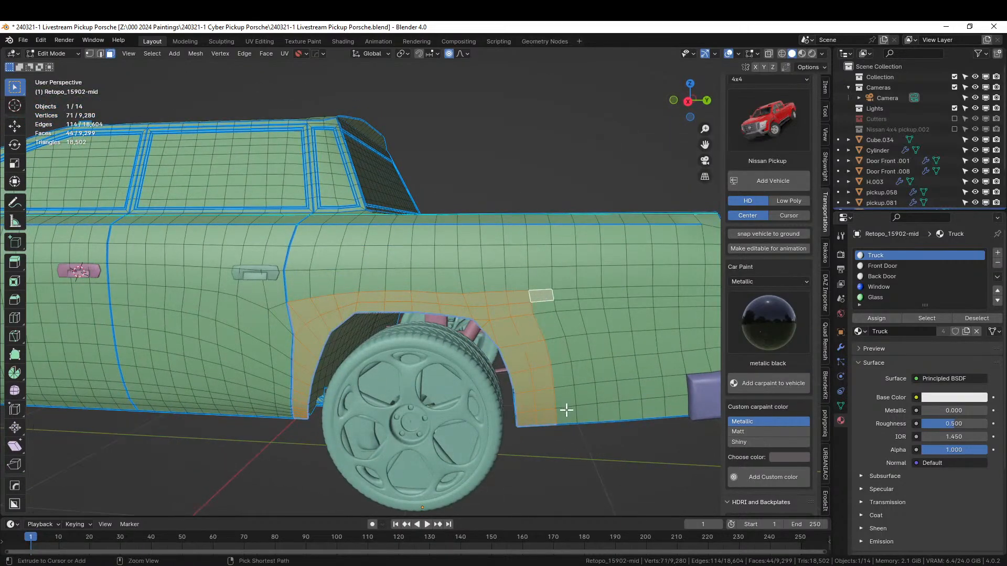
left_click(561, 411, "ctrl")
middle_click_drag(562, 411, 515, 447)
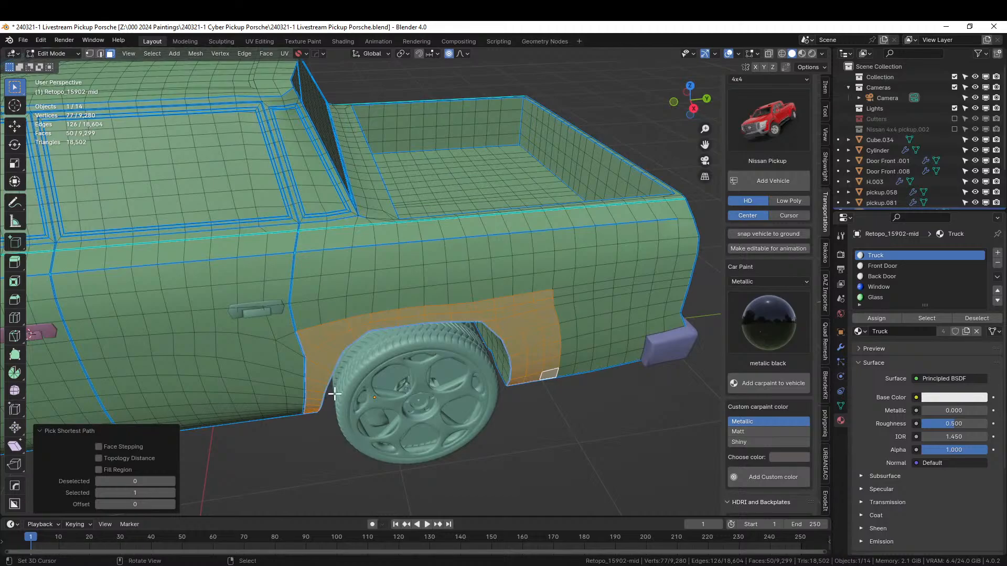
left_click(305, 340, "alt+shift")
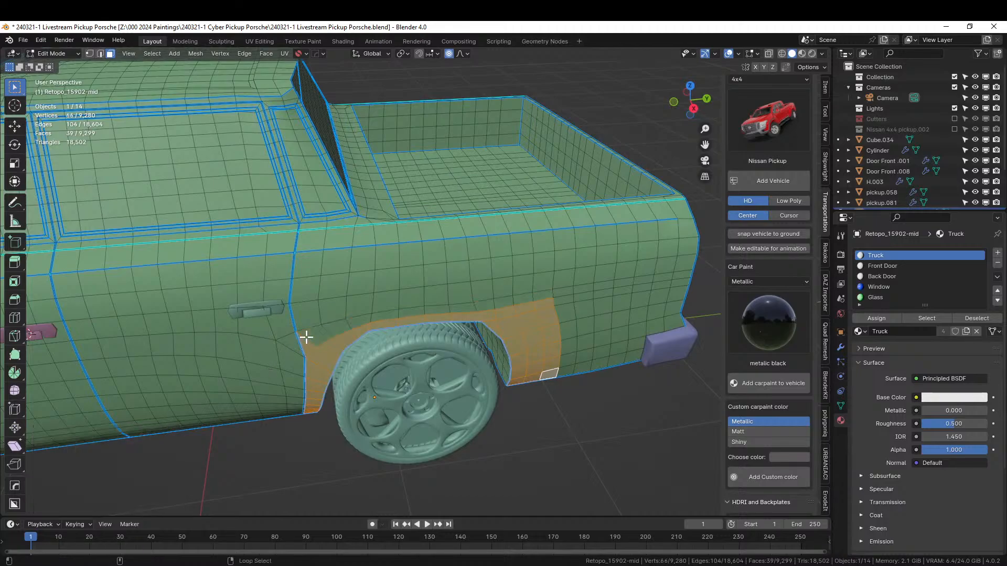
middle_click_drag(495, 383, 472, 357)
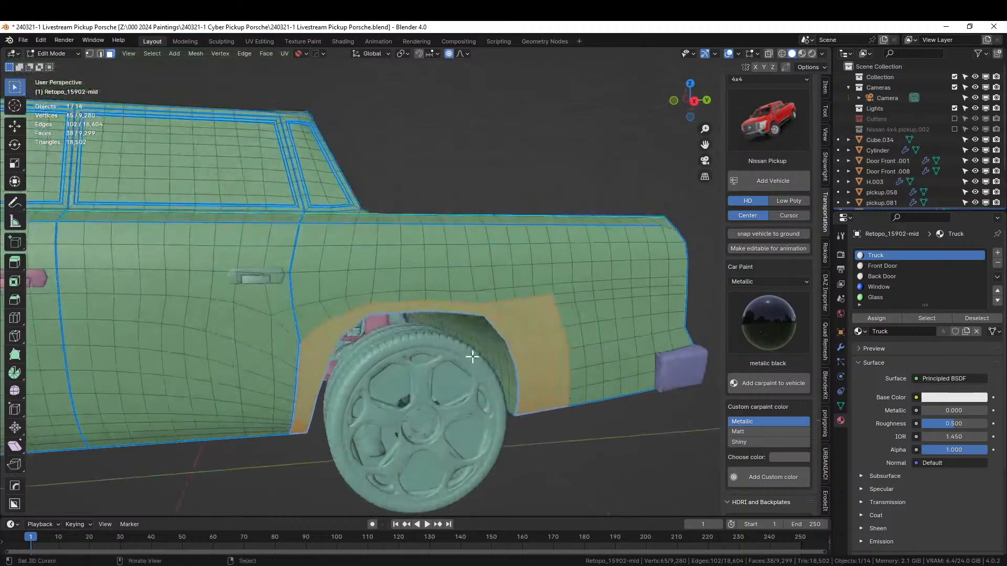
Leave Edit Mode and generate Random Panels on the selected rear wheel arch faces with panel seed 2.
key("Tab")
key("shift+q")
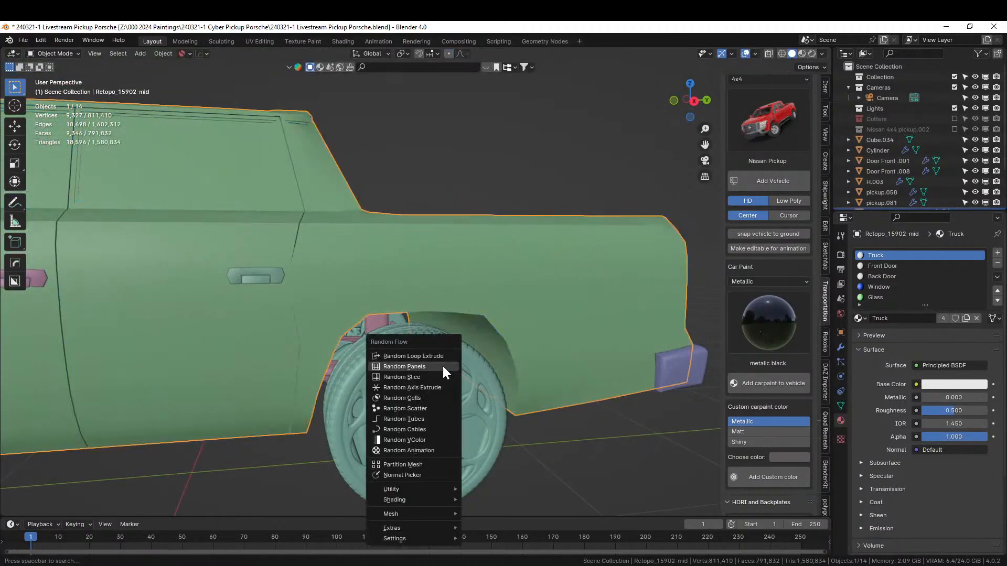
left_click(443, 368)
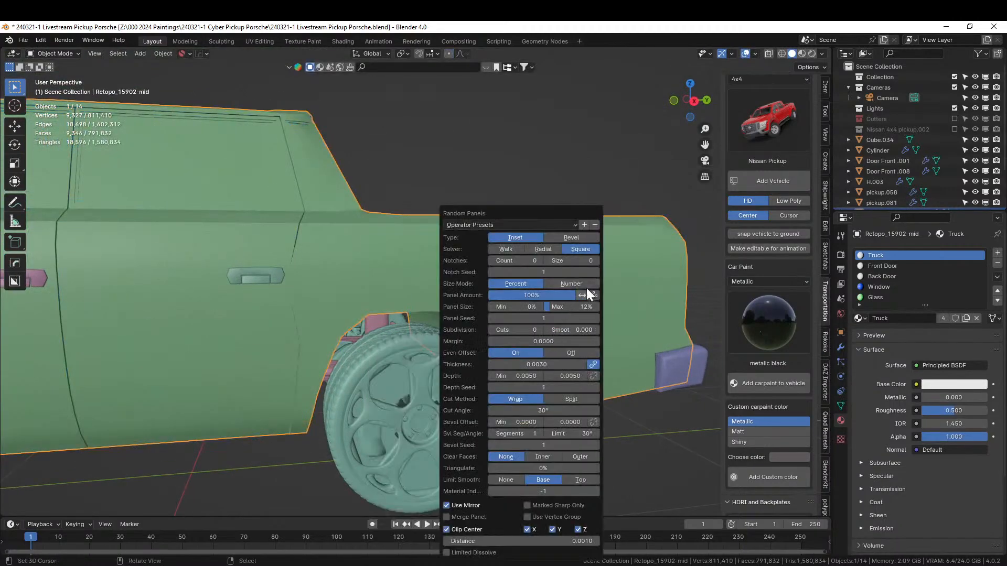
left_click(595, 318)
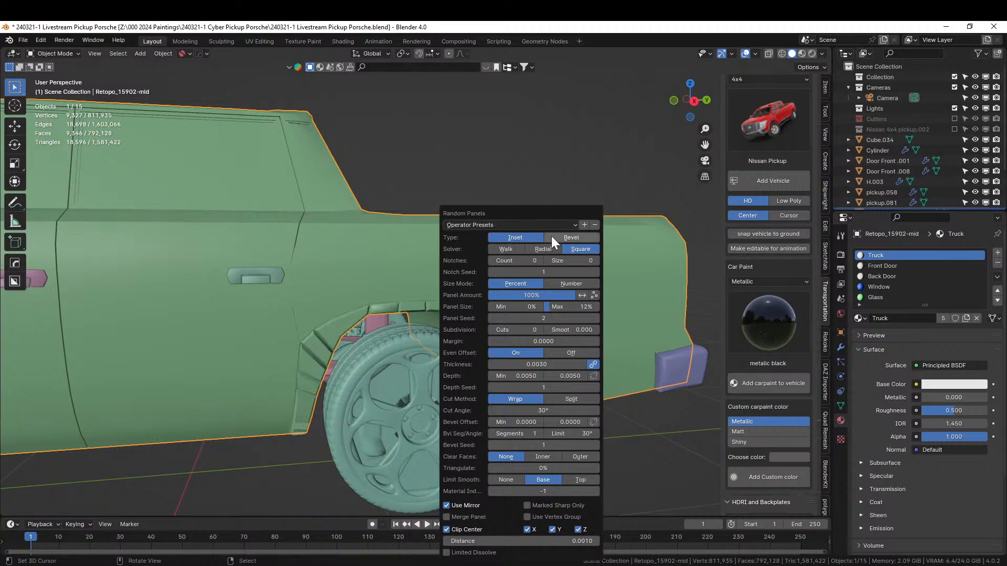
left_click_drag(548, 215, 184, 163)
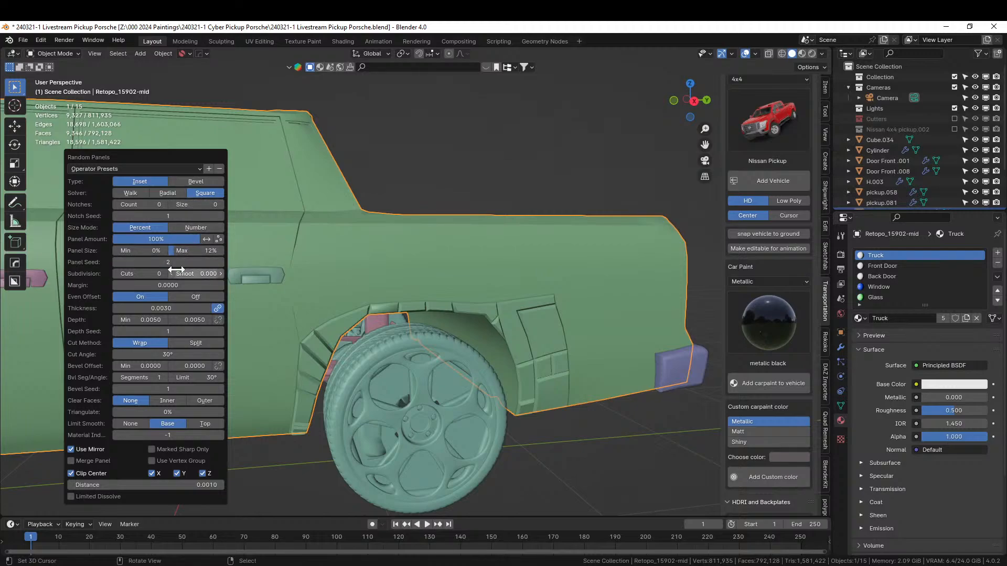
Set the wheel arch panels' size range to 26% minimum and 48% maximum, with panel seed 6.
left_click_drag(200, 251, 231, 250)
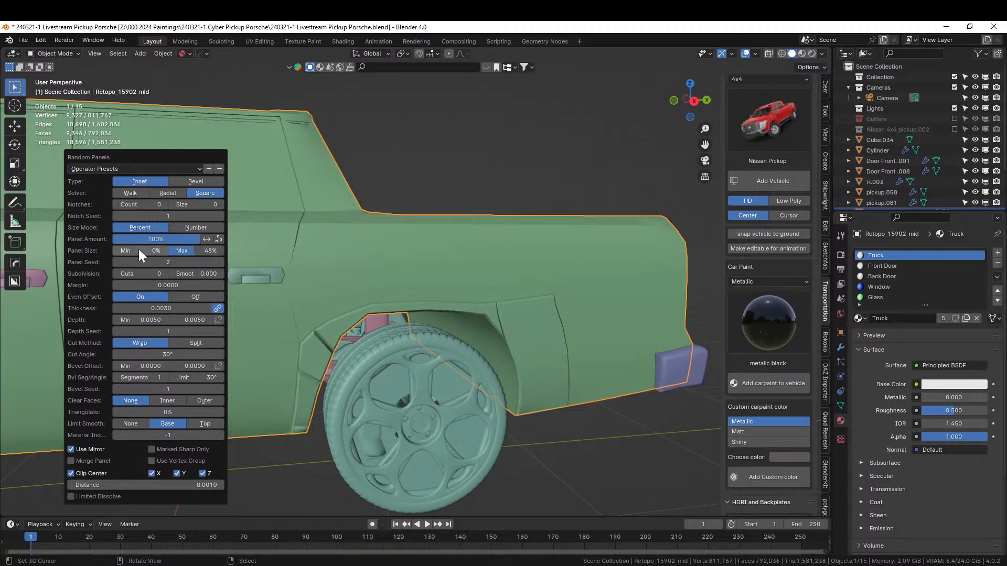
mouse_move(139, 249)
left_mouse_down()
mouse_move(157, 250)
mouse_move(149, 250)
left_mouse_up()
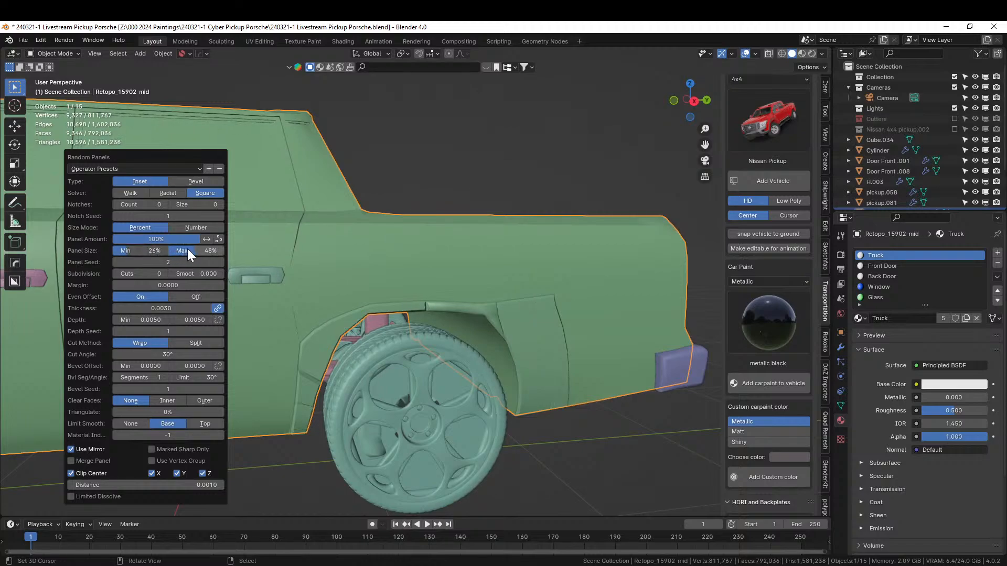
left_click(224, 261)
left_click(224, 261)
left_click(224, 261)
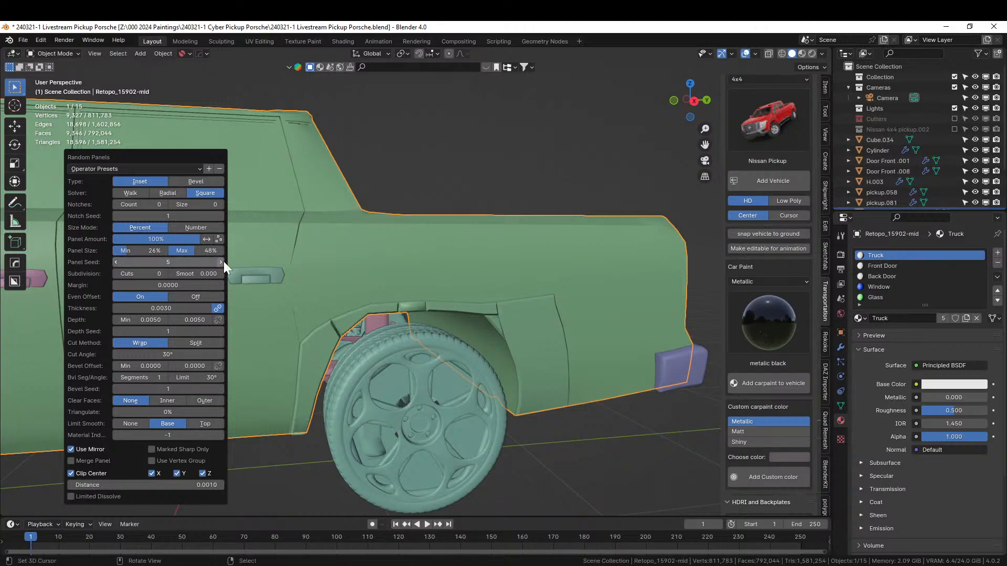
left_click(223, 262)
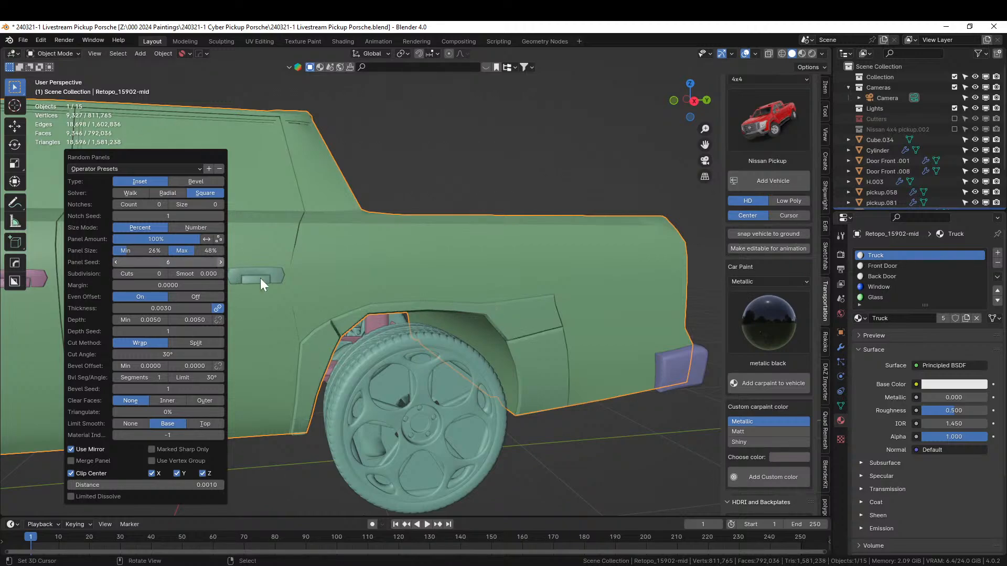
Set the random panels' maximum depth to 0.02 and their minimum depth to 0.002.
middle_click_drag(414, 376, 406, 411)
key("F9")
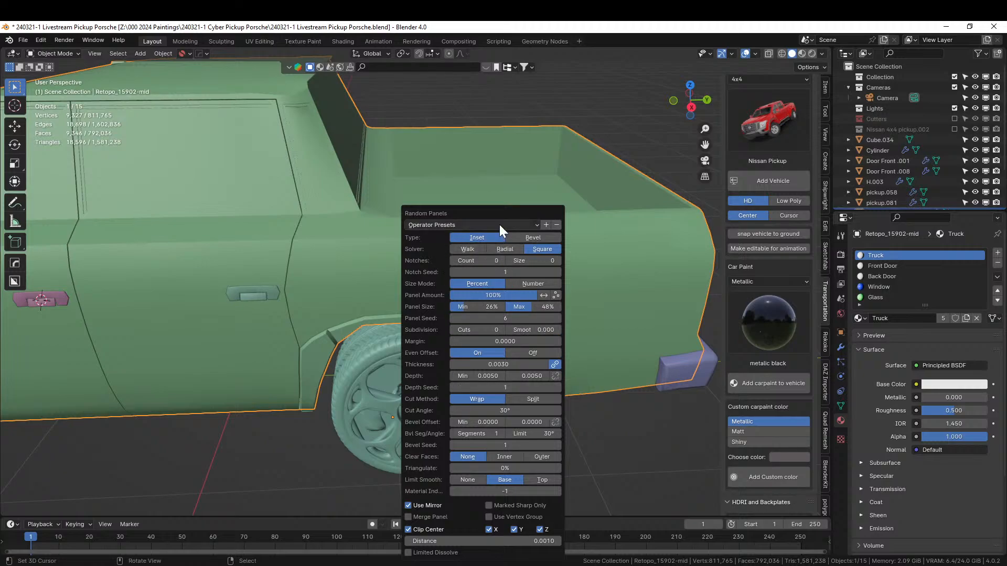
left_click_drag(497, 213, 247, 210)
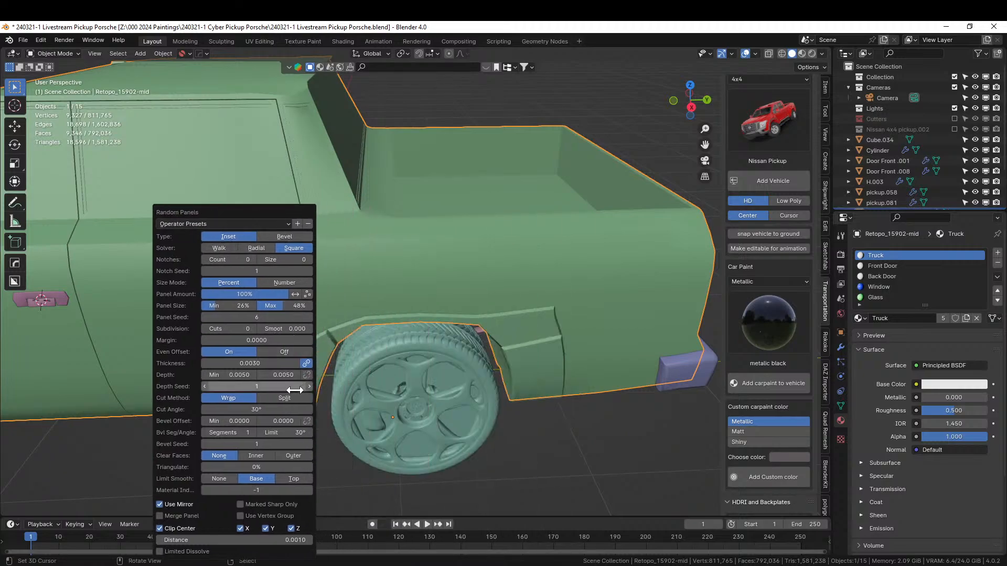
left_click_drag(283, 374, 306, 374)
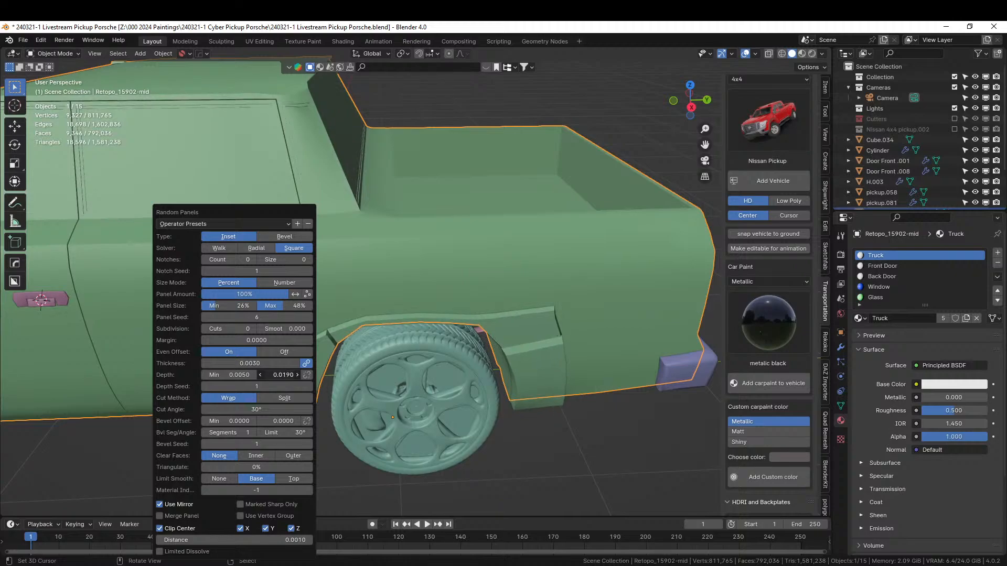
left_click(278, 375)
left_click(241, 375)
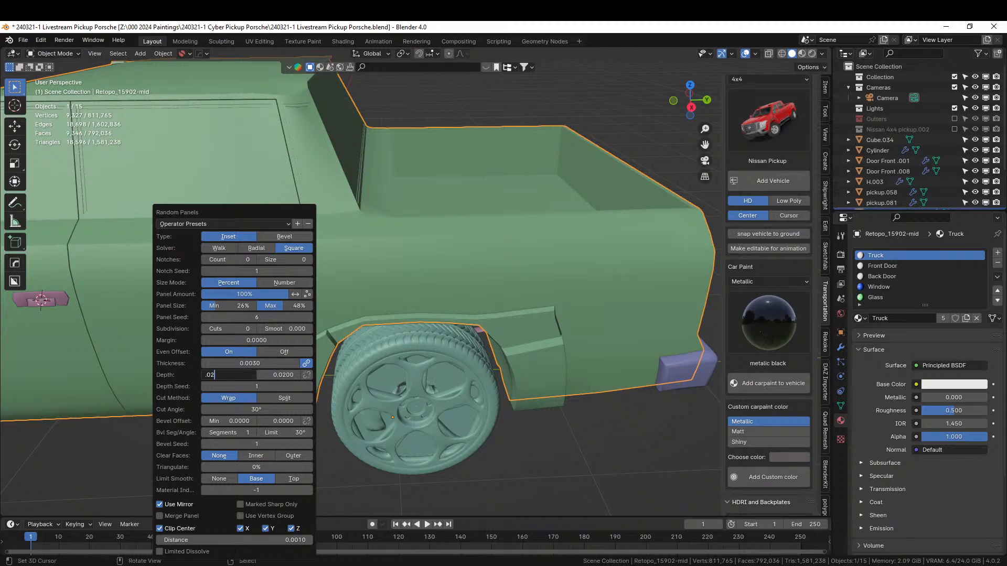
key("Return")
left_click(241, 375)
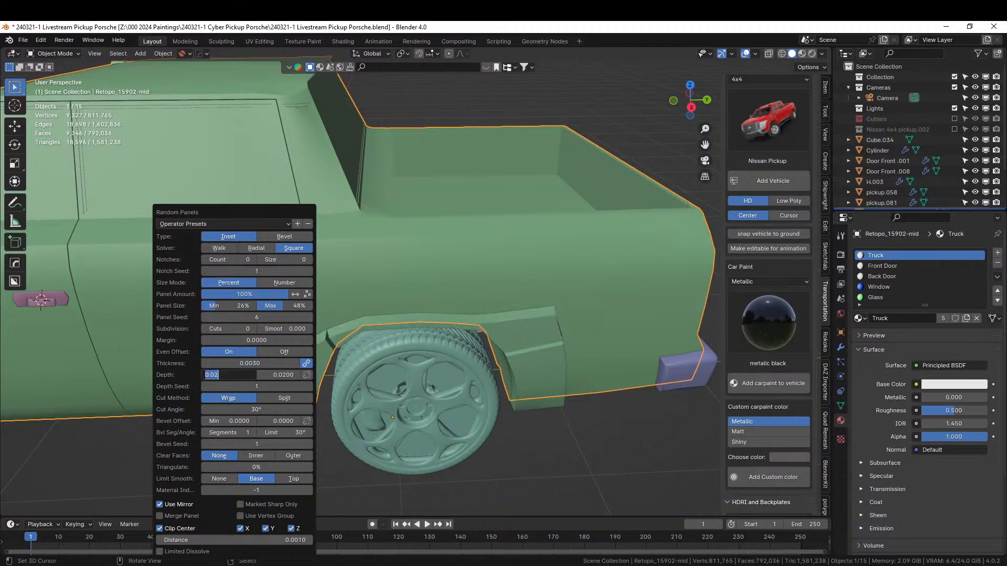
type(".002")
key("Return")
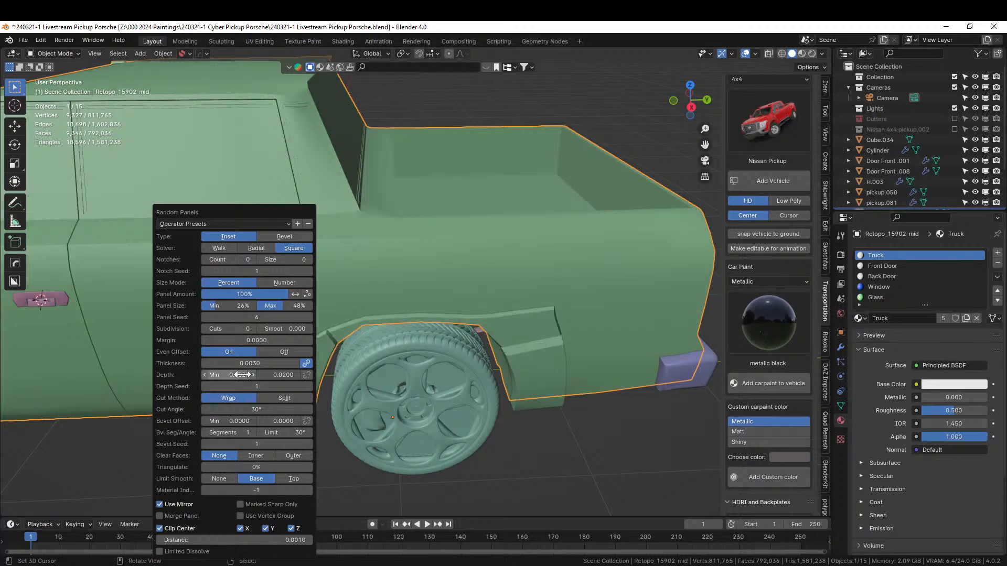
Raise the random panels' minimum depth to 0.02.
middle_click_drag(435, 315, 516, 326)
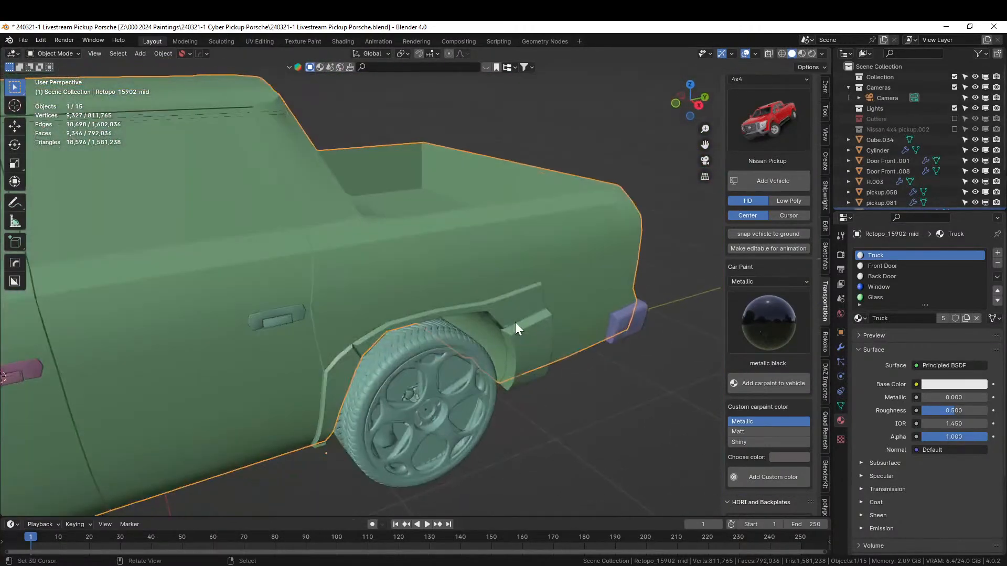
key("F9")
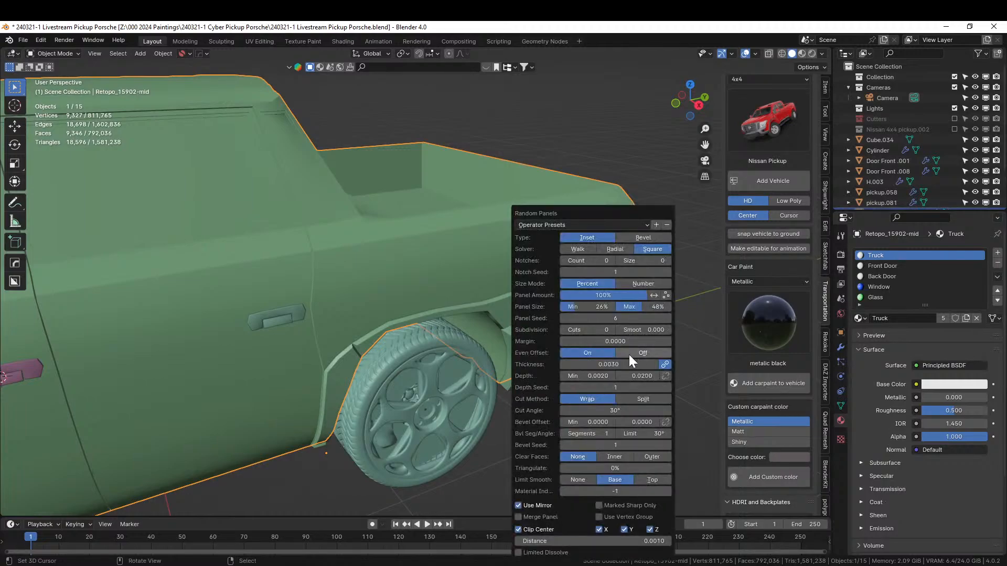
left_click(601, 377)
type(".0")
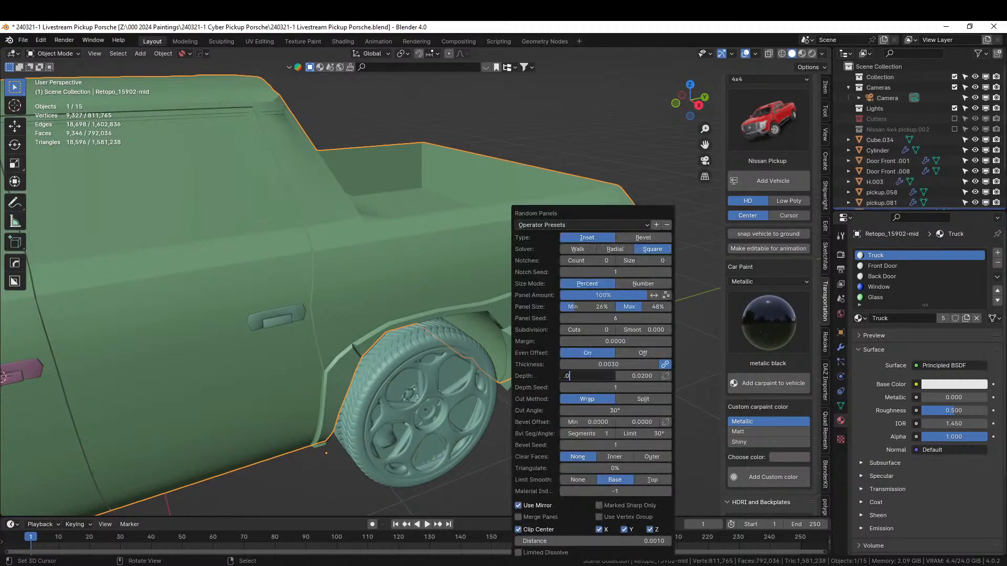
type("2")
key("Return")
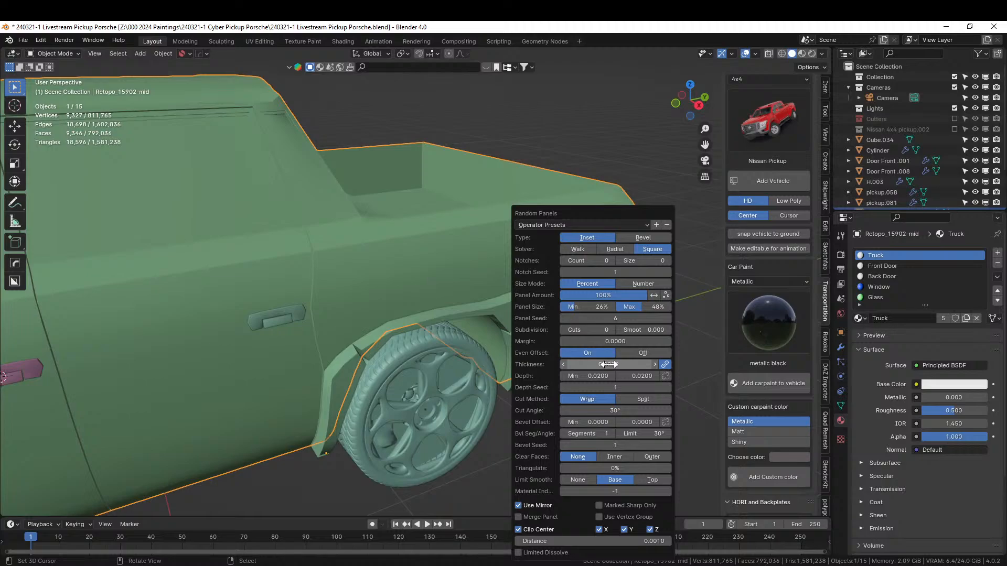
Set the random panels' thickness to 0.004 and both their minimum and maximum depth to 0.01.
left_click_drag(608, 364, 577, 365)
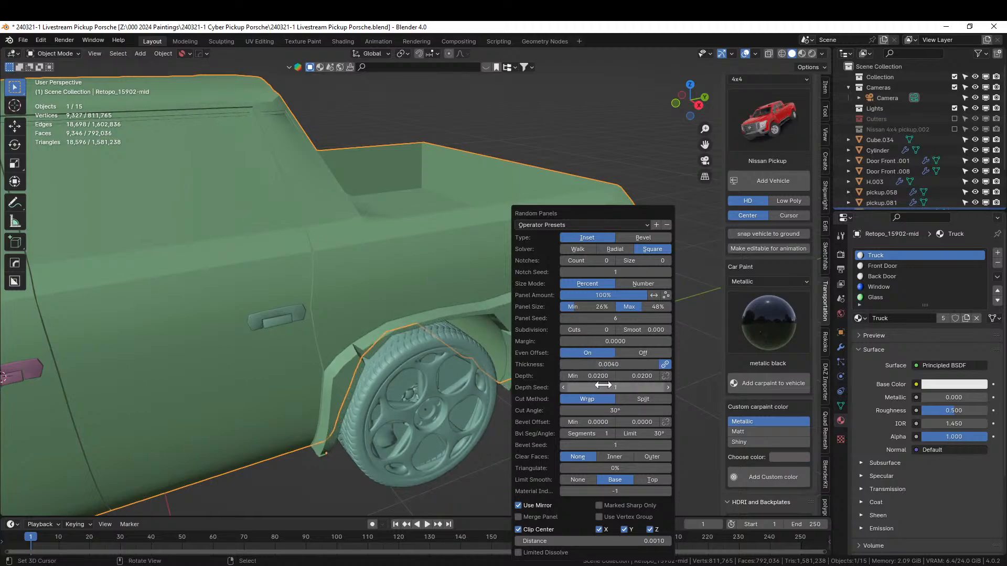
left_click(642, 376)
type(".0")
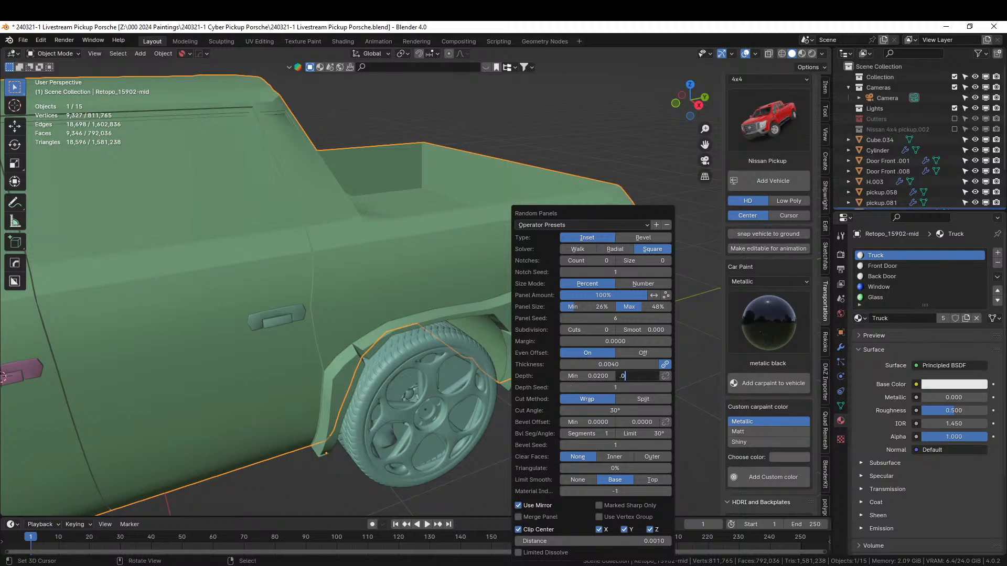
type("1")
key("Return")
left_click(590, 376)
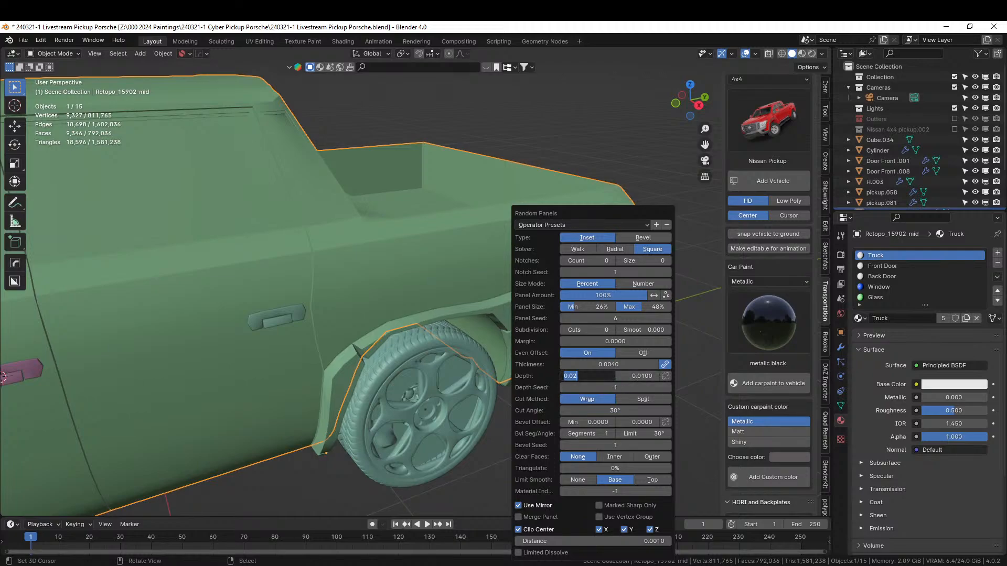
type(".01")
key("Return")
Enable the Nissan 4x4 pickup.002 collection and show both vehicles in rendered viewport shading.
middle_click_drag(601, 373, 486, 422)
scroll(489, 426, "up", 2)
scroll(489, 426, "up", 2)
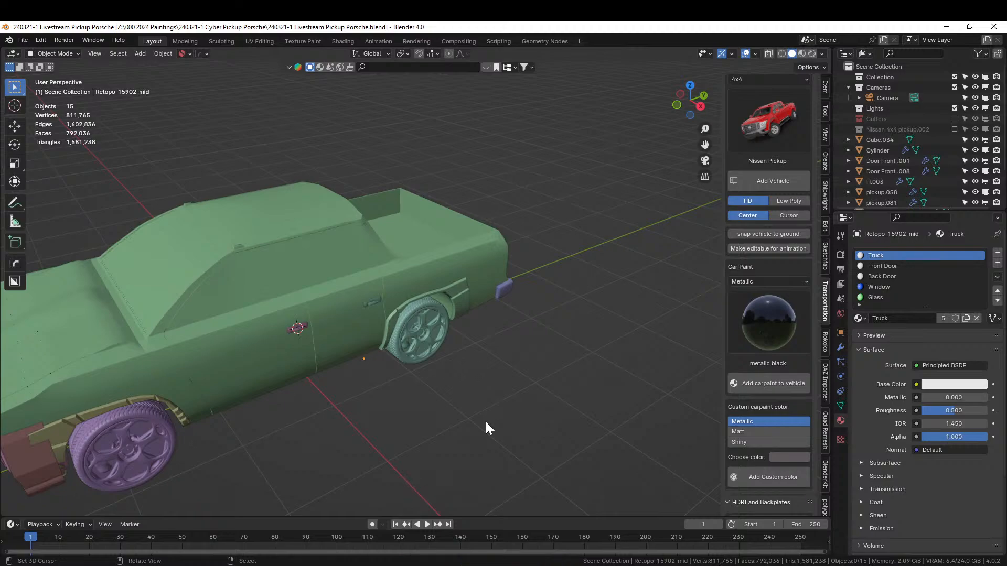
left_click(954, 129)
scroll(395, 282, "down", 4)
middle_click_drag(396, 282, 495, 286)
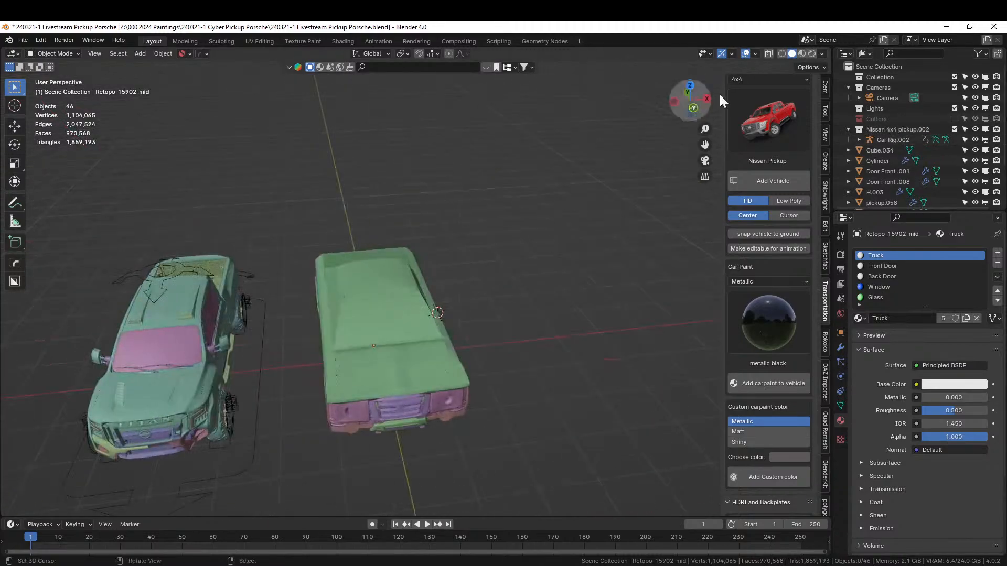
left_click(812, 54)
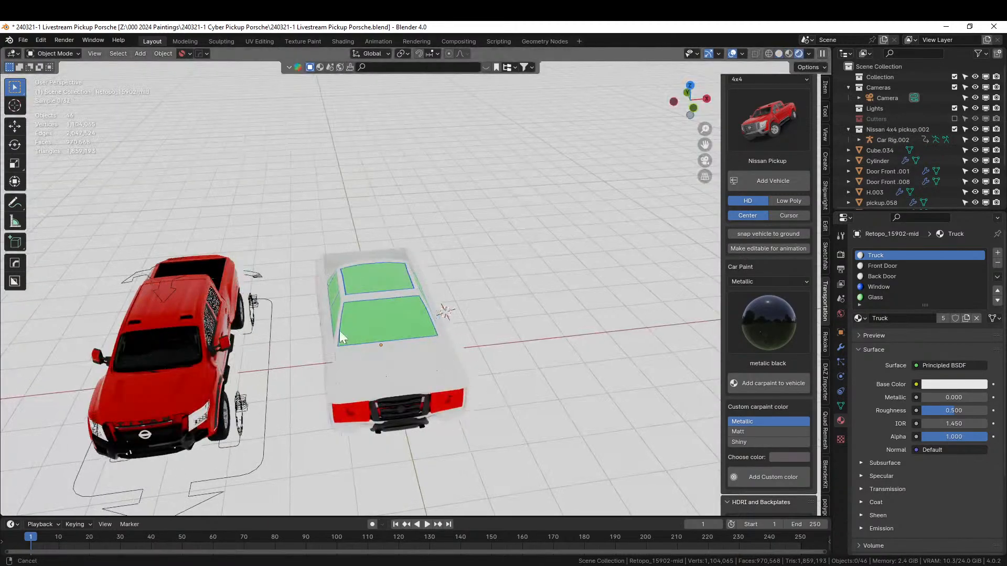
middle_click_drag(346, 290, 504, 304)
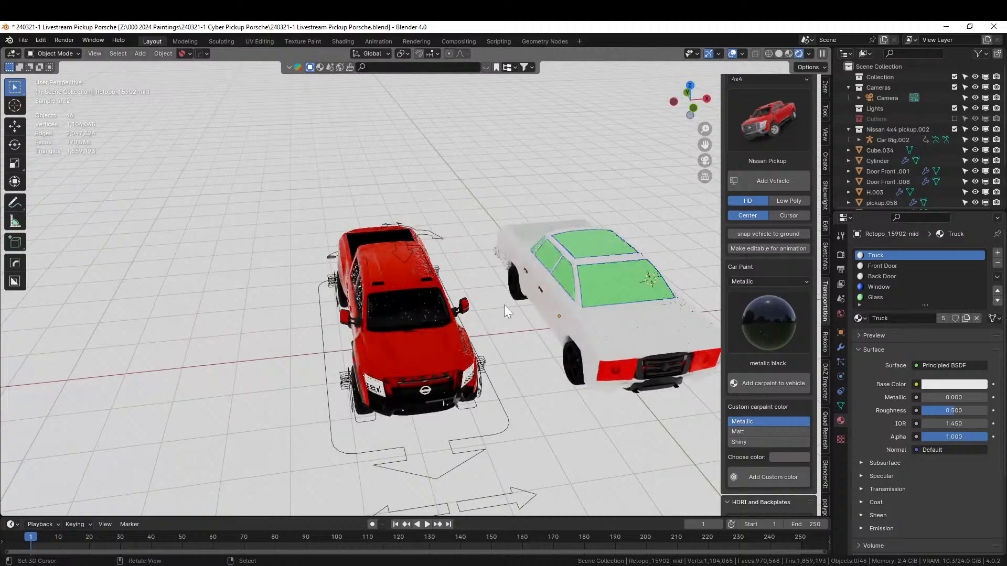
Try to apply the shiny taupe car paint to the red Nissan pickup's body.
left_click(403, 258)
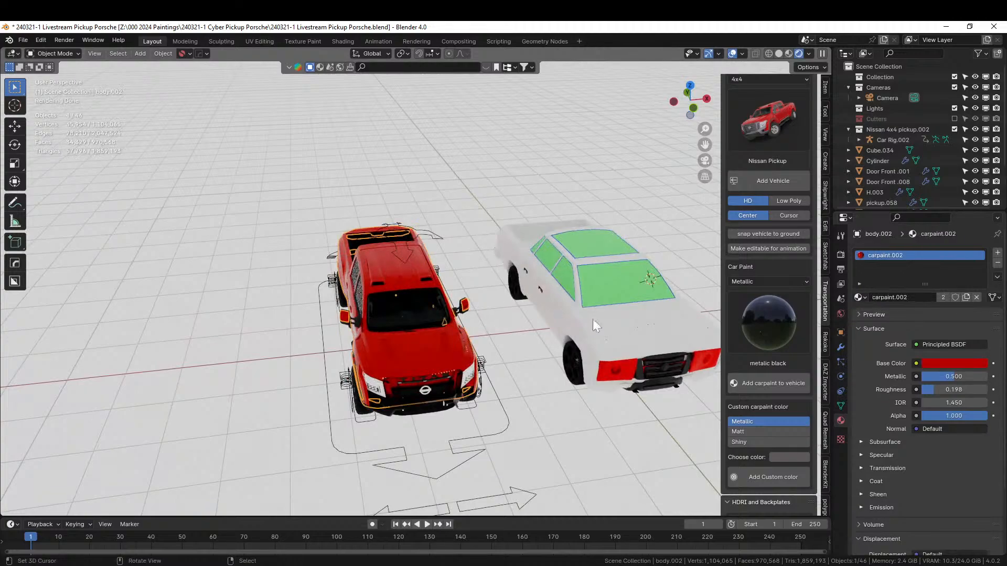
left_click(757, 315)
left_click(793, 284)
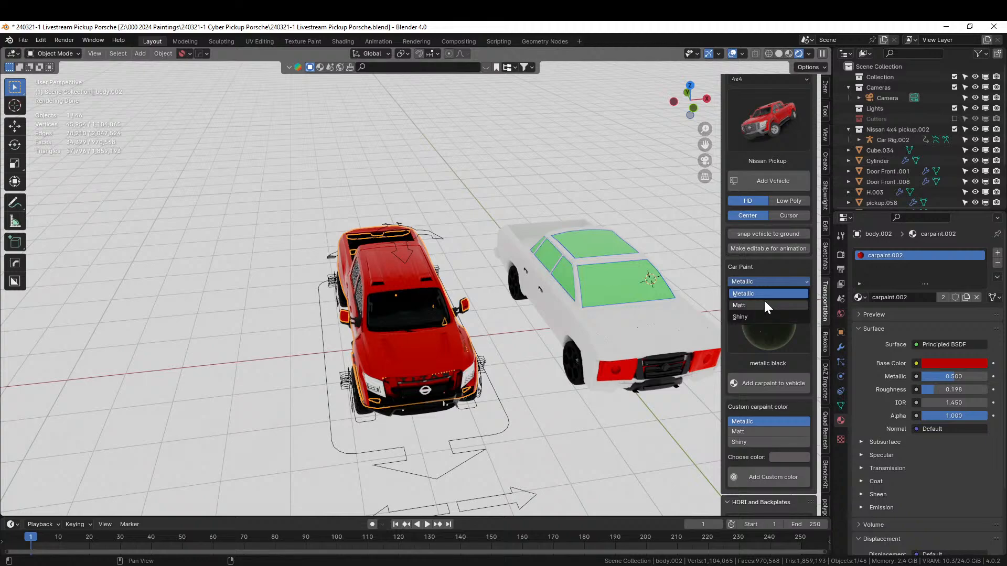
left_click(744, 297)
left_click(775, 327)
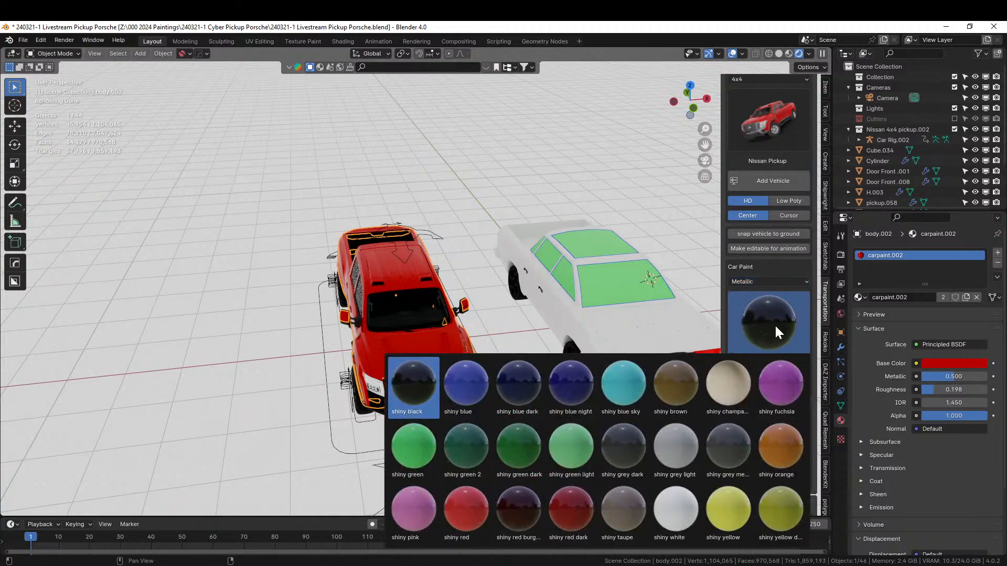
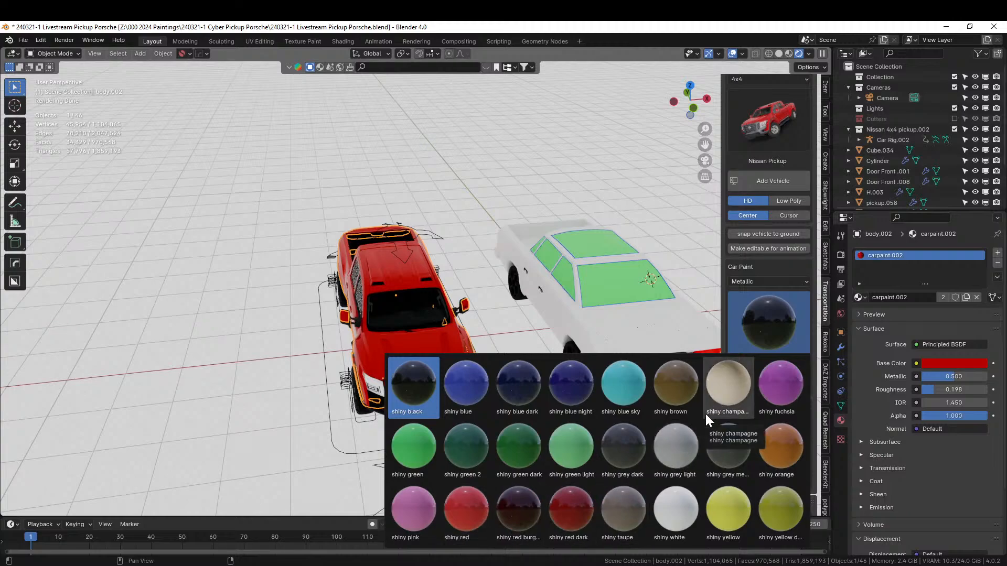
left_click(619, 501)
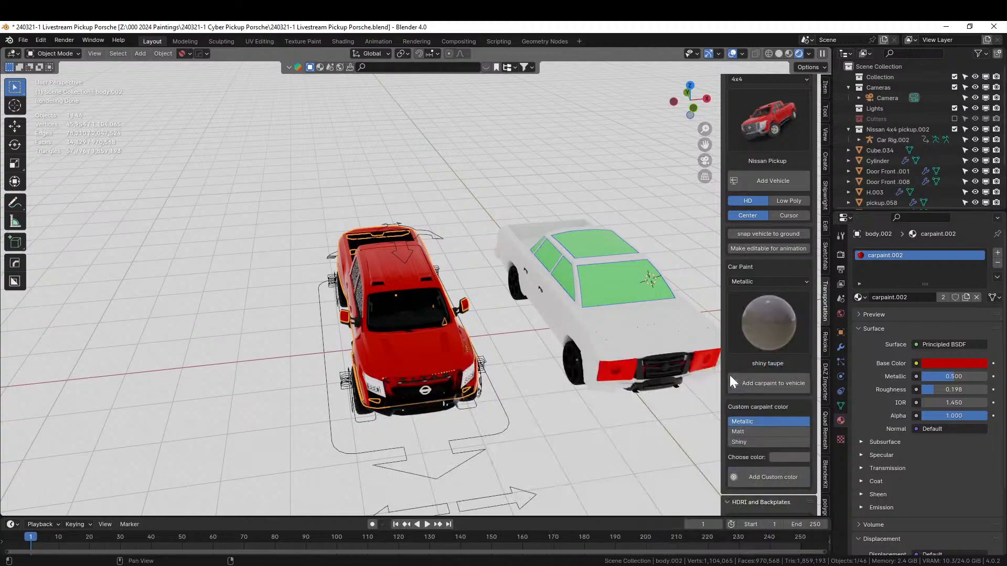
left_click(763, 386)
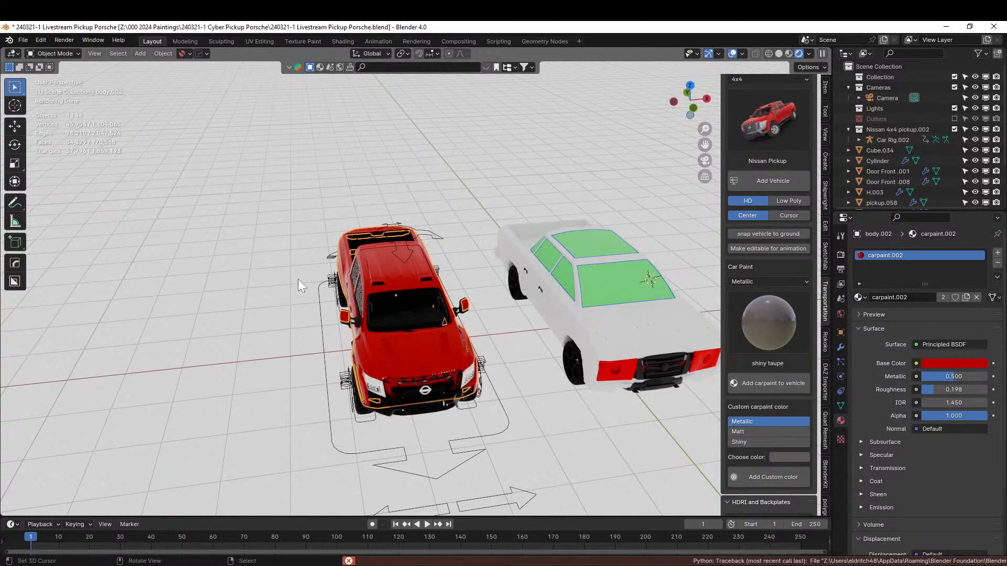
middle_click_drag(380, 306, 393, 283)
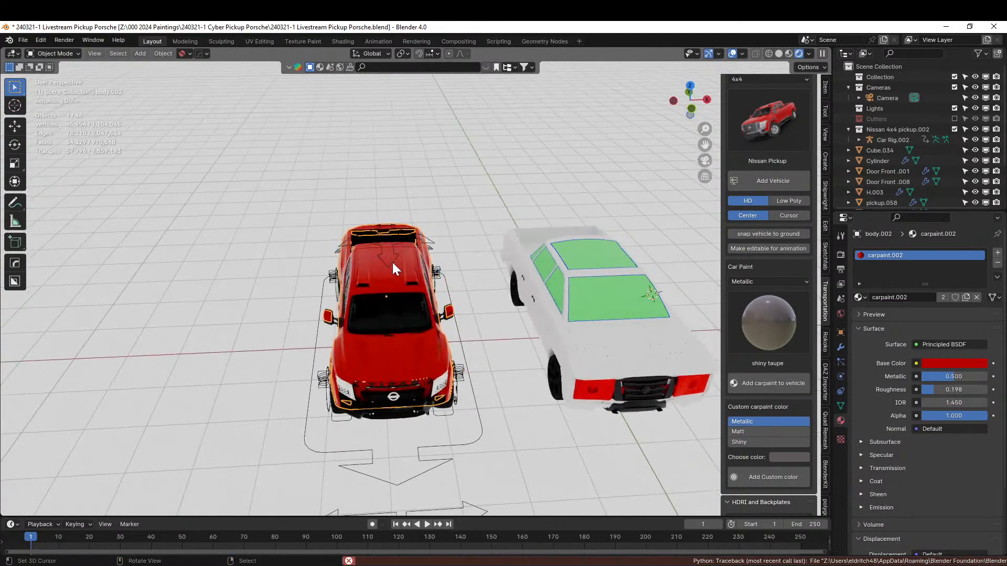
Try to apply the metallic shiny taupe car paint to the red Nissan pickup's body.
left_click(392, 262)
left_click(767, 382)
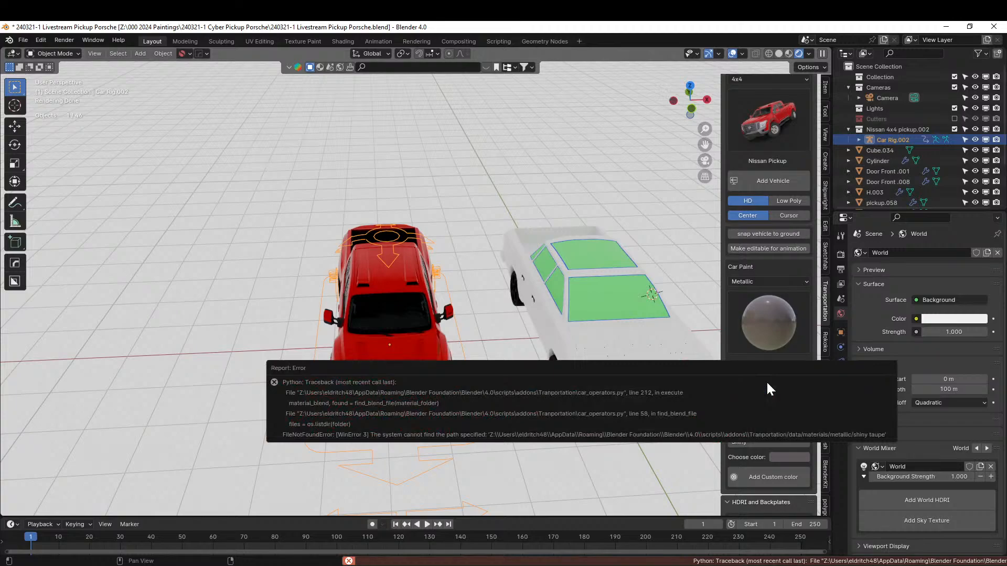
left_click(411, 276)
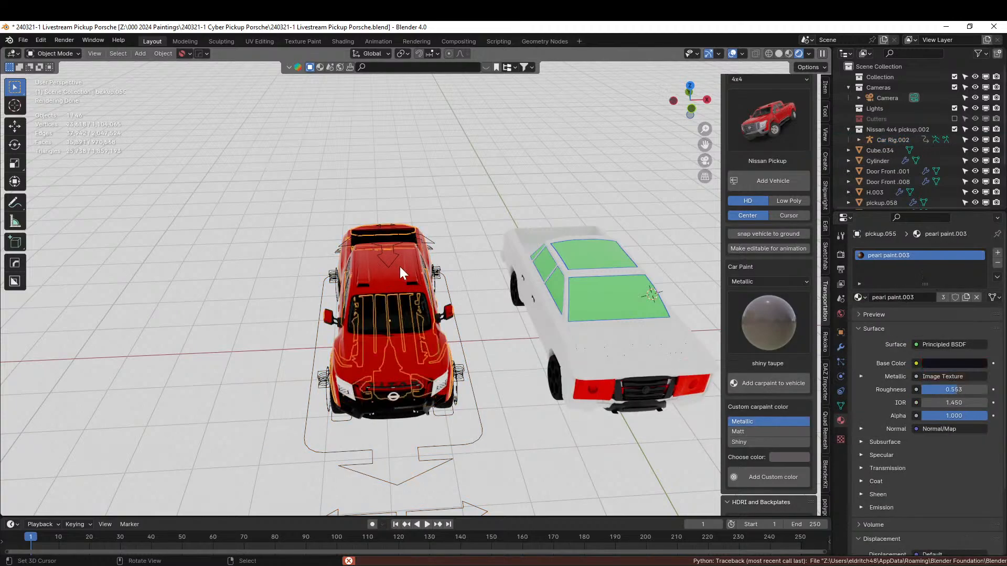
left_click(400, 269)
left_click(773, 382)
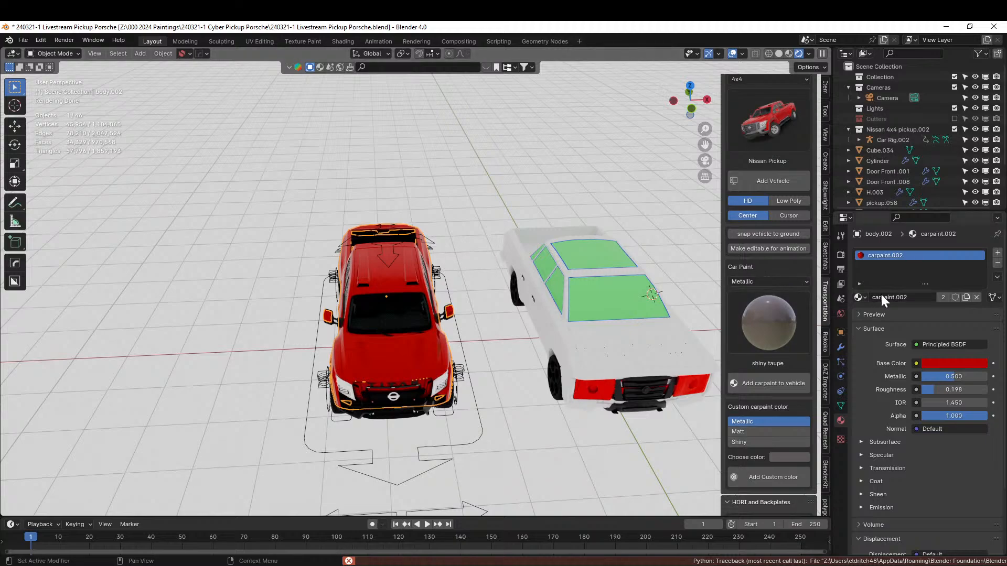
Search the available materials for carpaint from the red pickup body's material slot.
left_click(860, 297)
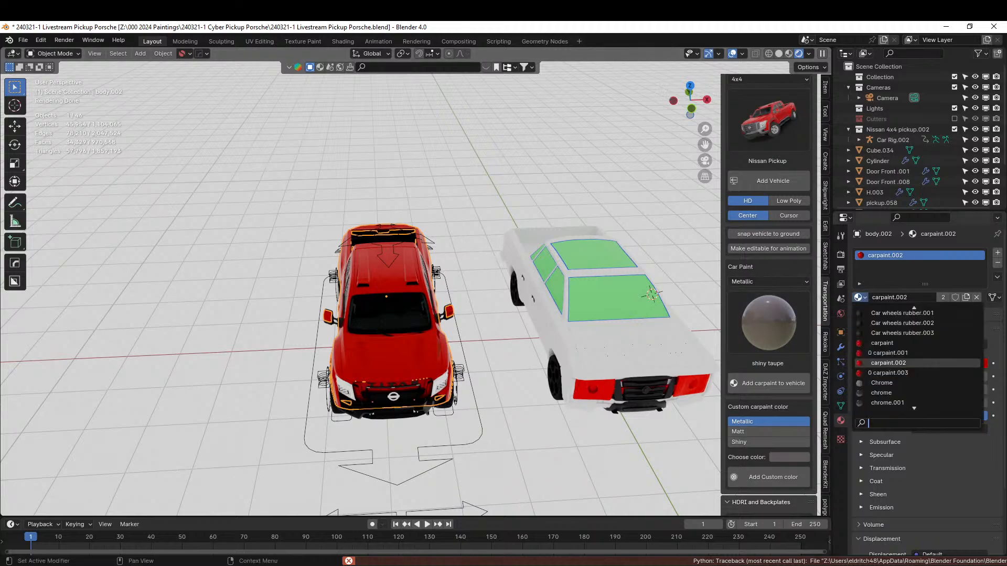
type("carpai")
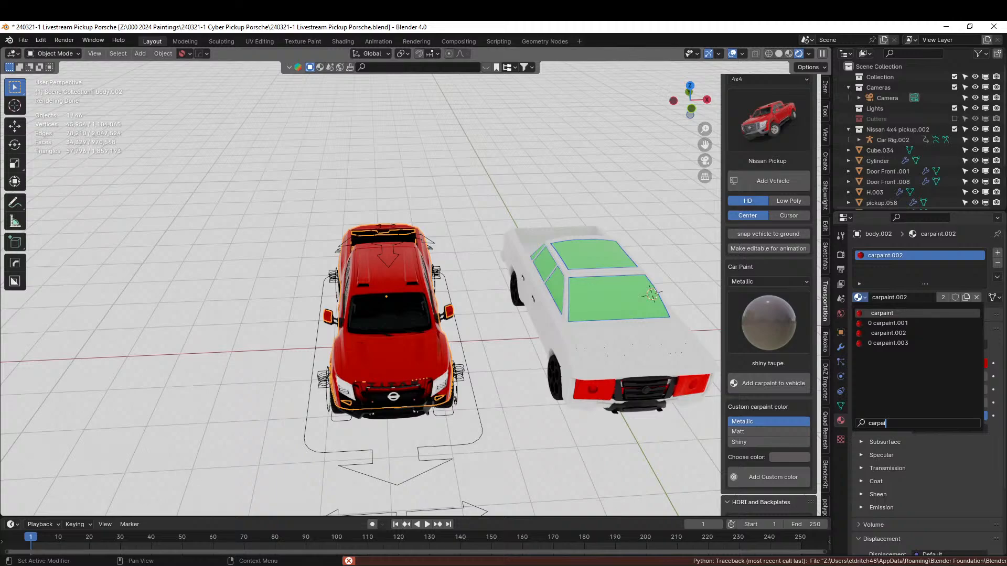
key("Tab")
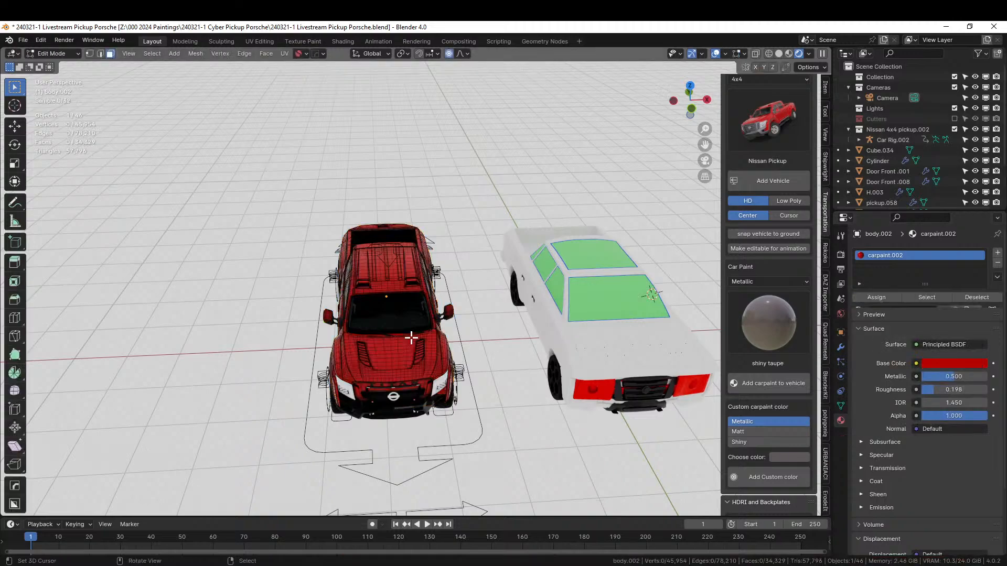
Delete the Nissan 4x4 pickup.002 collection together with its hierarchy.
right_click(875, 130)
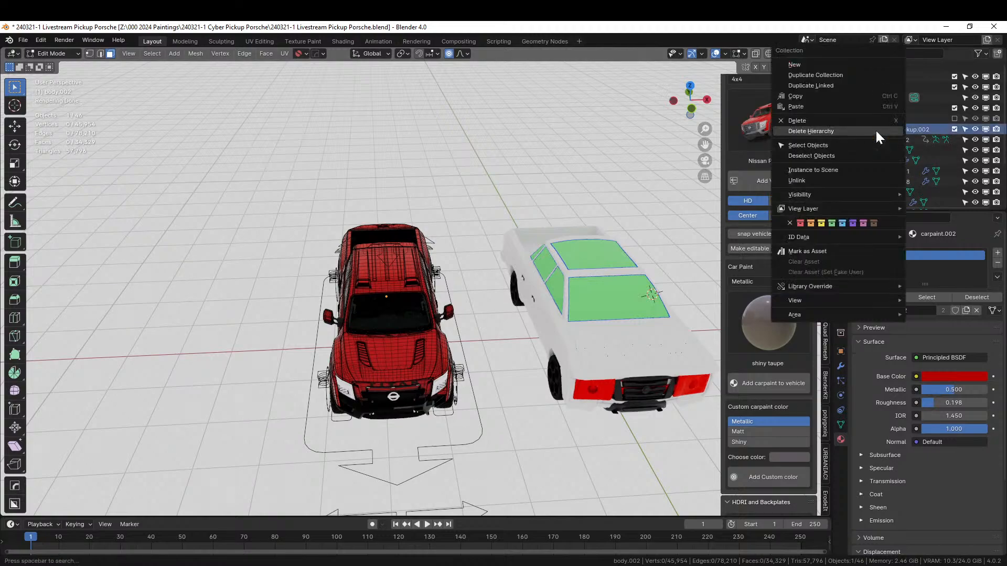
left_click(829, 131)
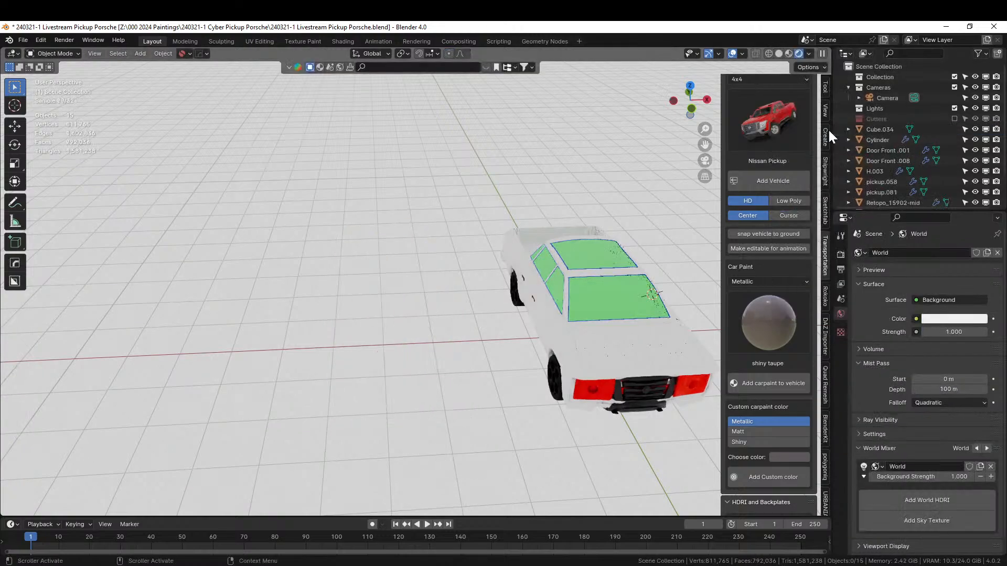
Add a new HD Nissan Pickup and move it about -5.4 m along the X axis, clear of the white truck.
left_click(778, 180)
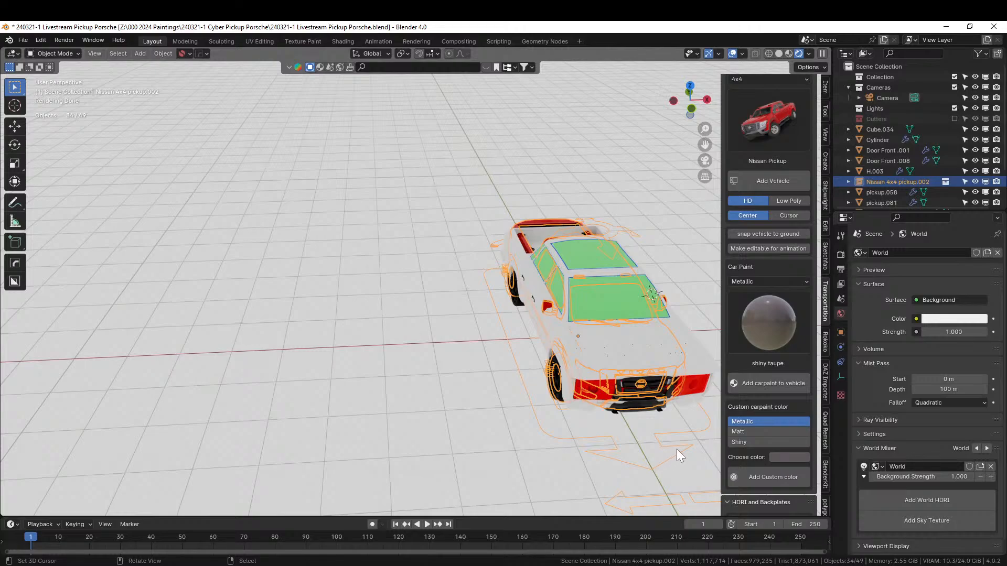
key("g")
key("x")
left_click(412, 469)
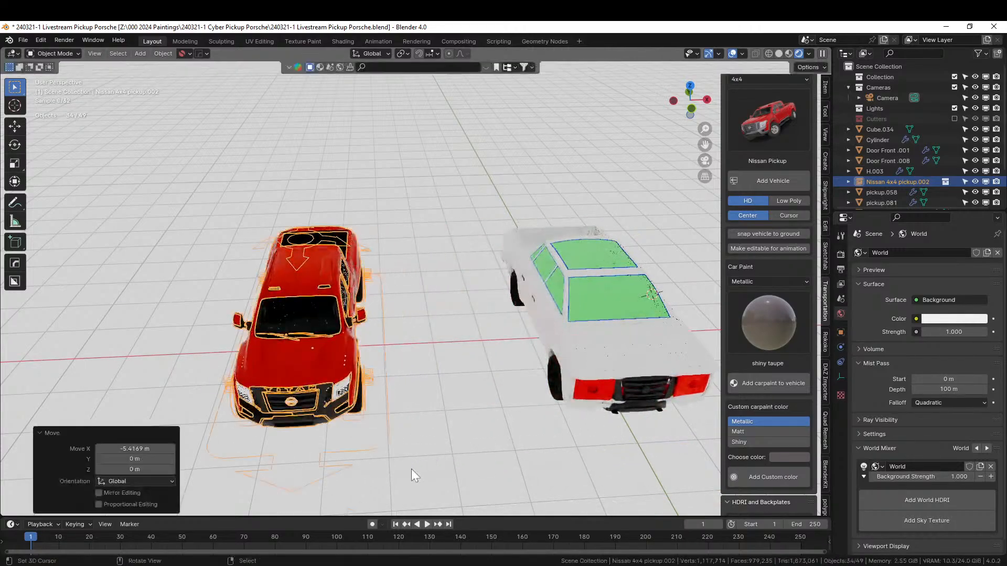
Try to apply the shiny taupe car paint to the new Nissan pickup, and delete that pickup.
left_click(751, 384)
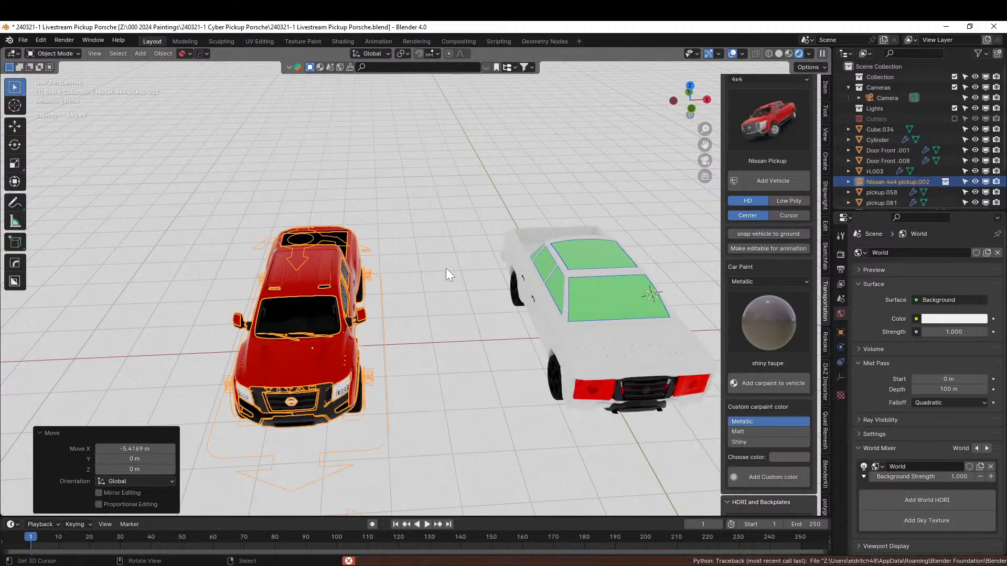
middle_click_drag(446, 268, 418, 253)
scroll(472, 260, "up", 2)
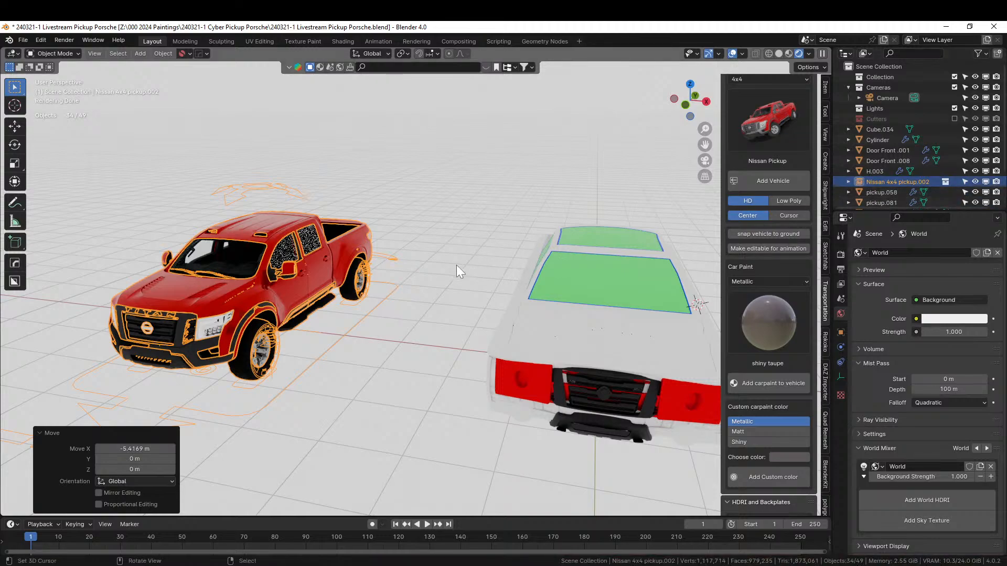
key("Delete")
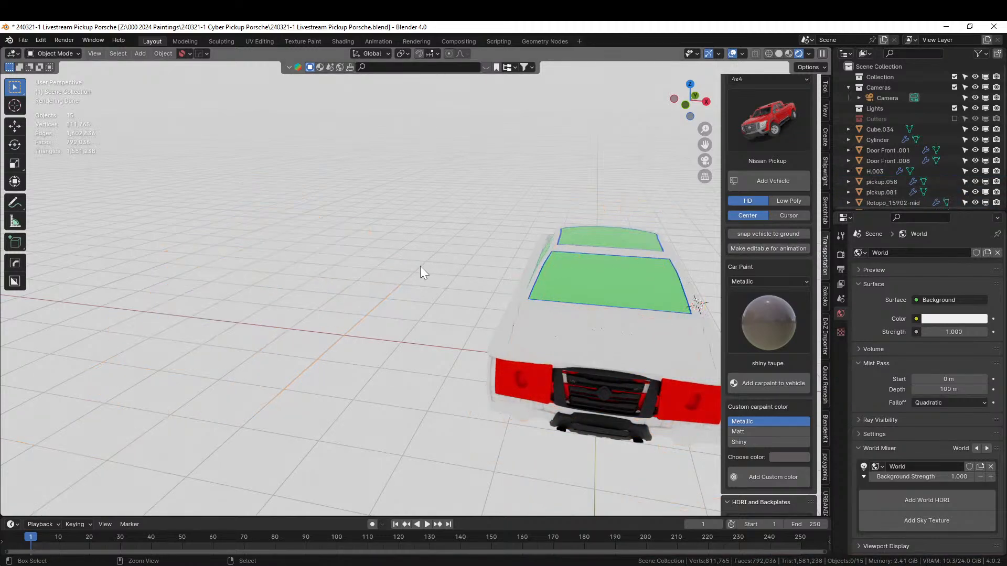
Replace the Truck material on the white truck body Retopo_15902-mid with the existing carpaint material.
middle_click_drag(427, 266, 290, 252, "shift")
left_click(340, 267)
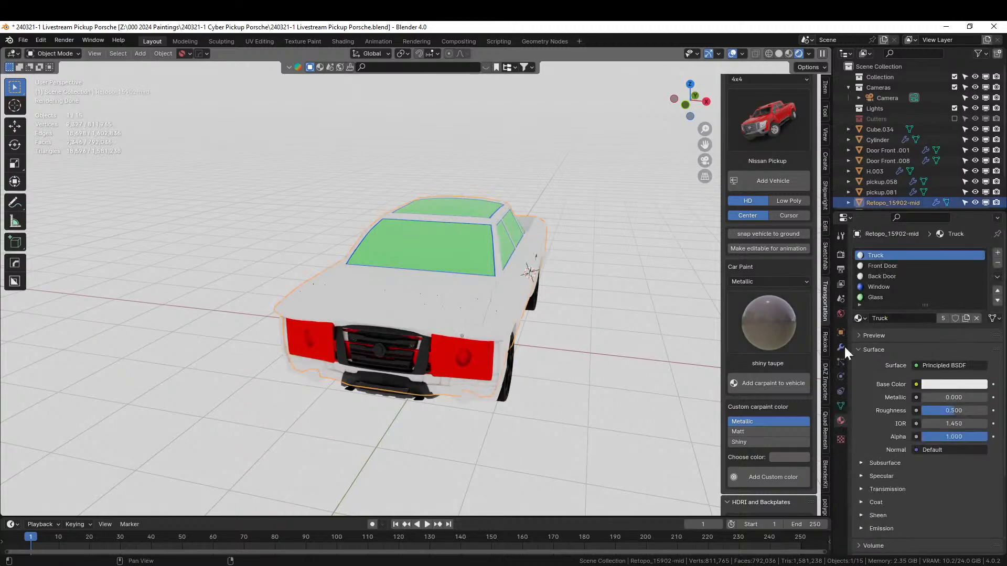
left_click(860, 319)
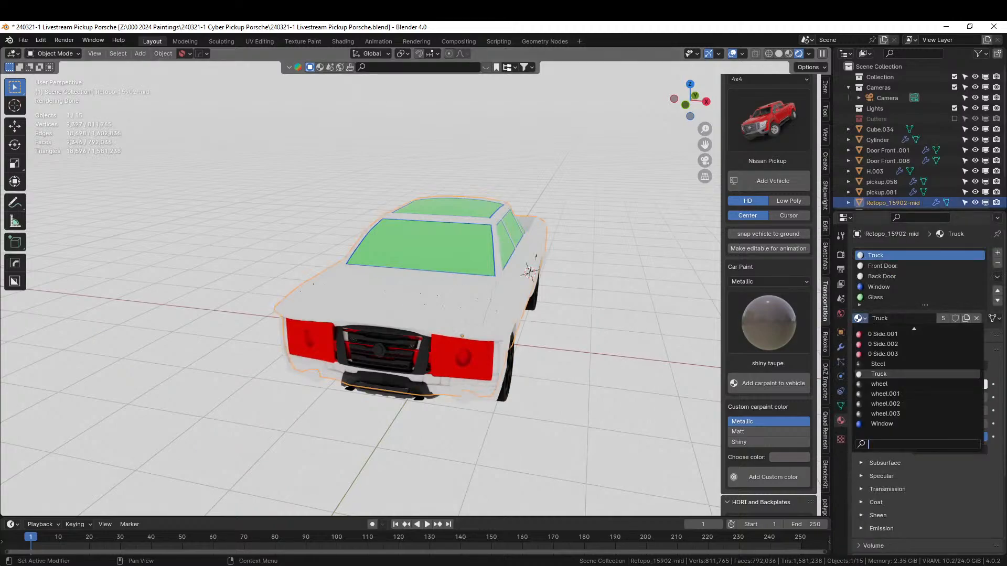
type("carp")
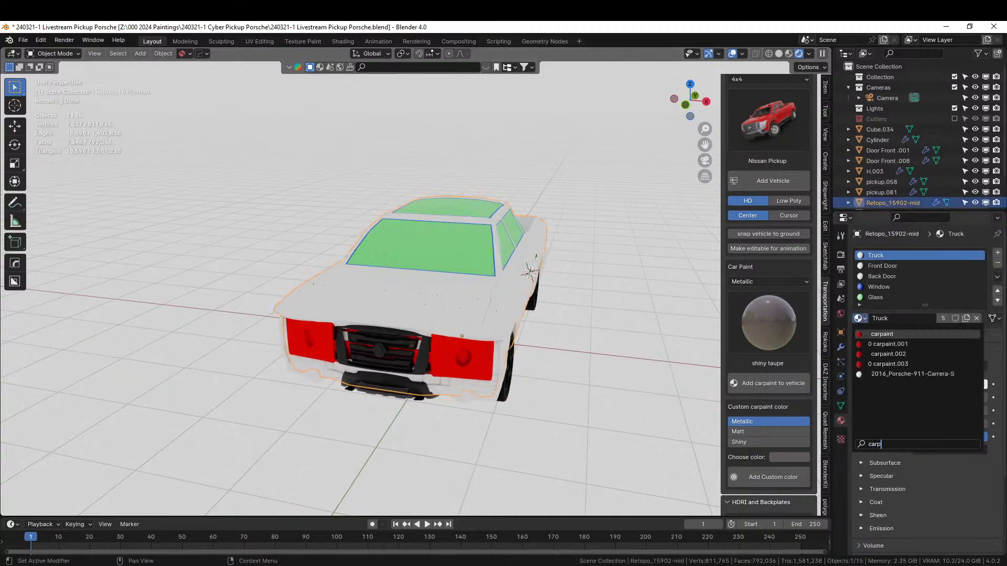
left_click(893, 335)
middle_click_drag(649, 314, 558, 323)
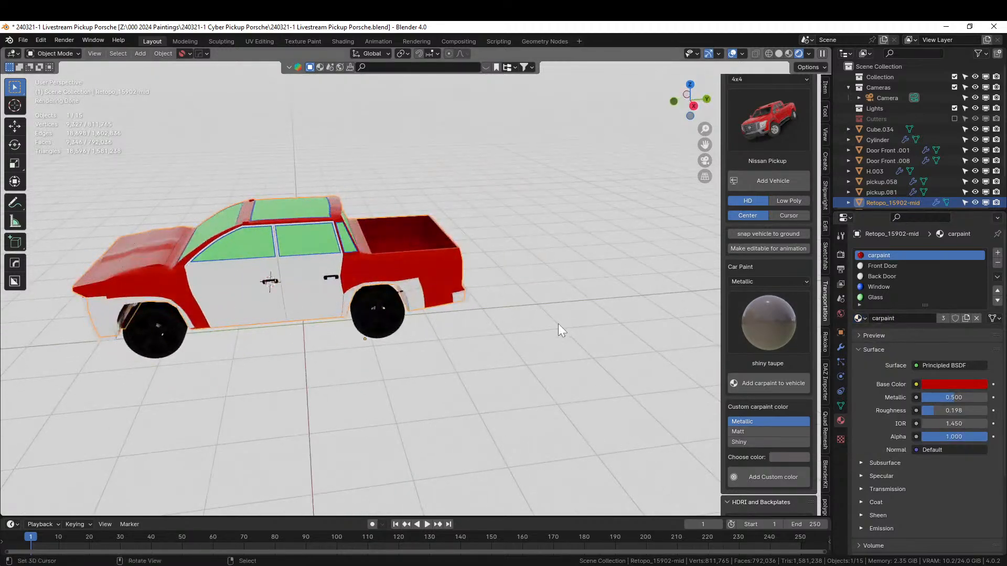
middle_click_drag(427, 382, 528, 388)
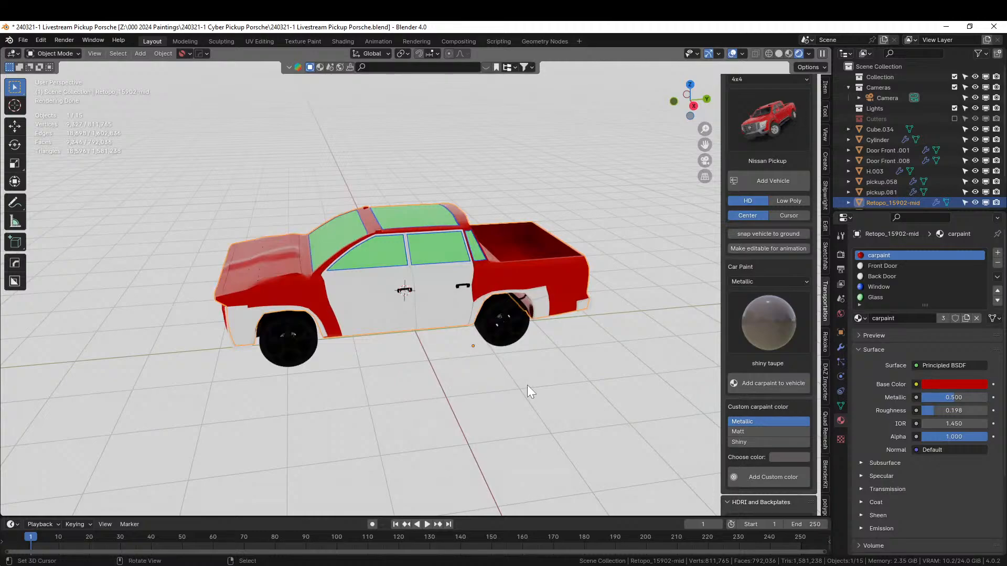
scroll(624, 366, "up", 4)
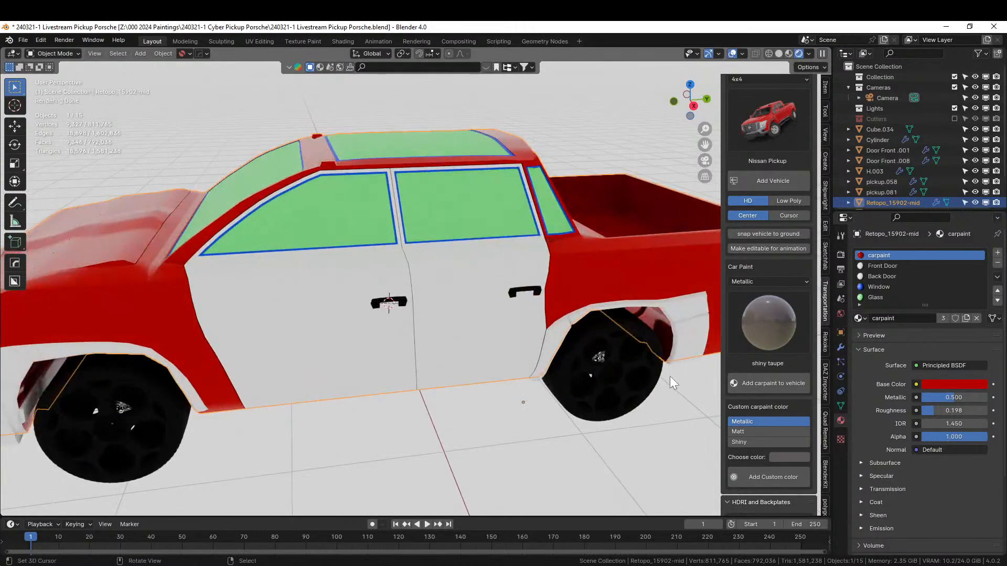
Change the carpaint base color to a dark olive green with hue 0.219, saturation 0.802 and value 0.077.
left_click(971, 385)
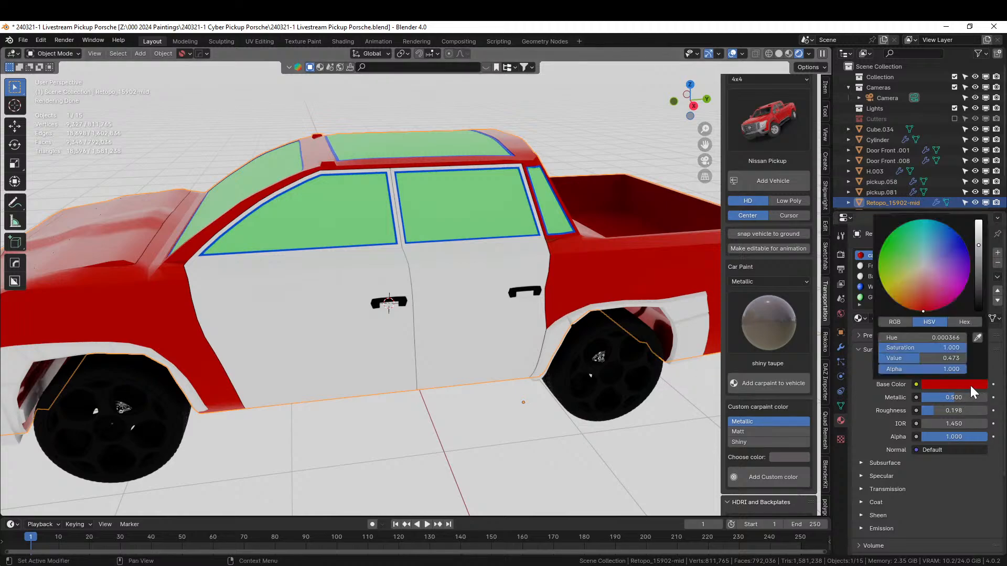
left_click(898, 273)
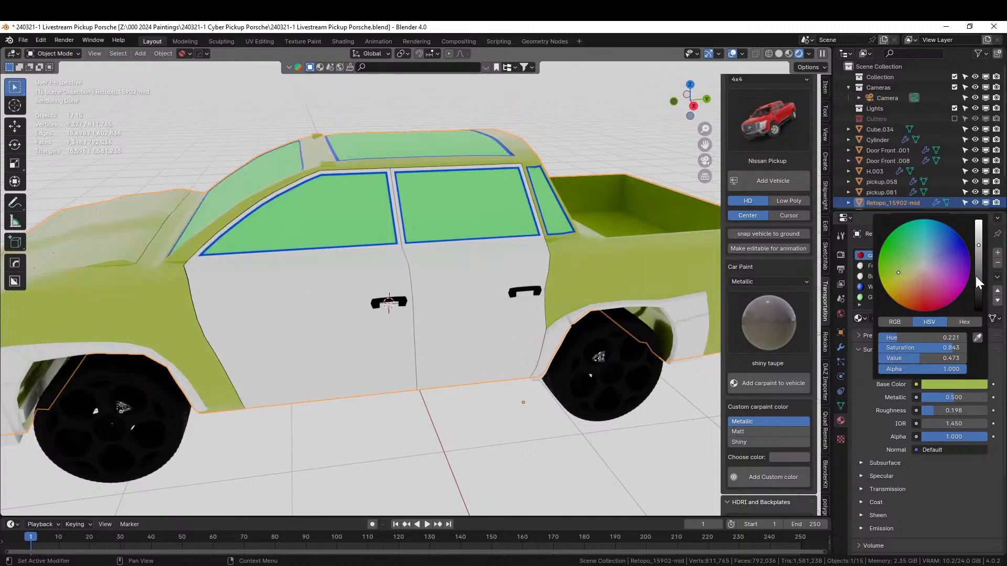
left_click_drag(976, 275, 979, 283)
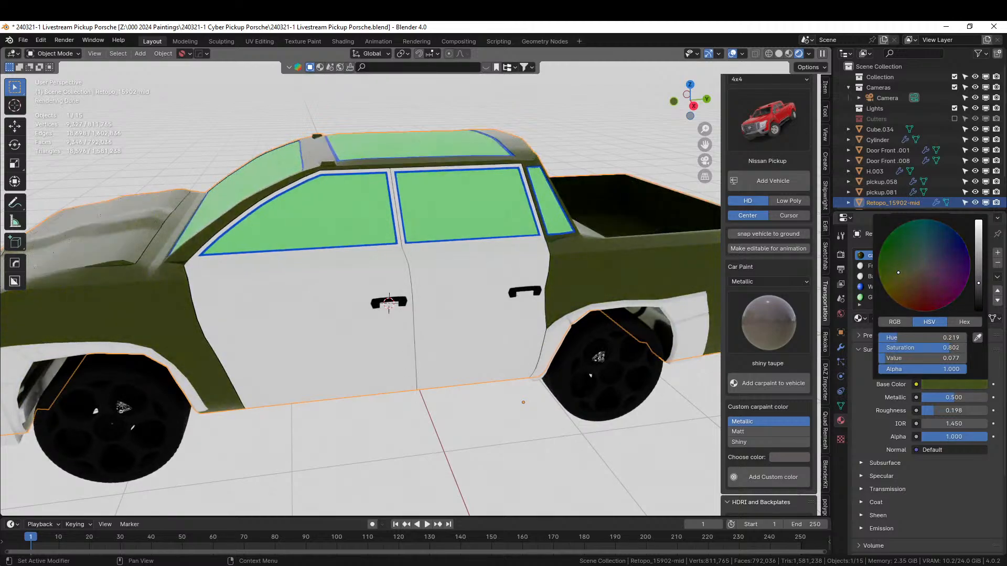
scroll(445, 330, "down", 4)
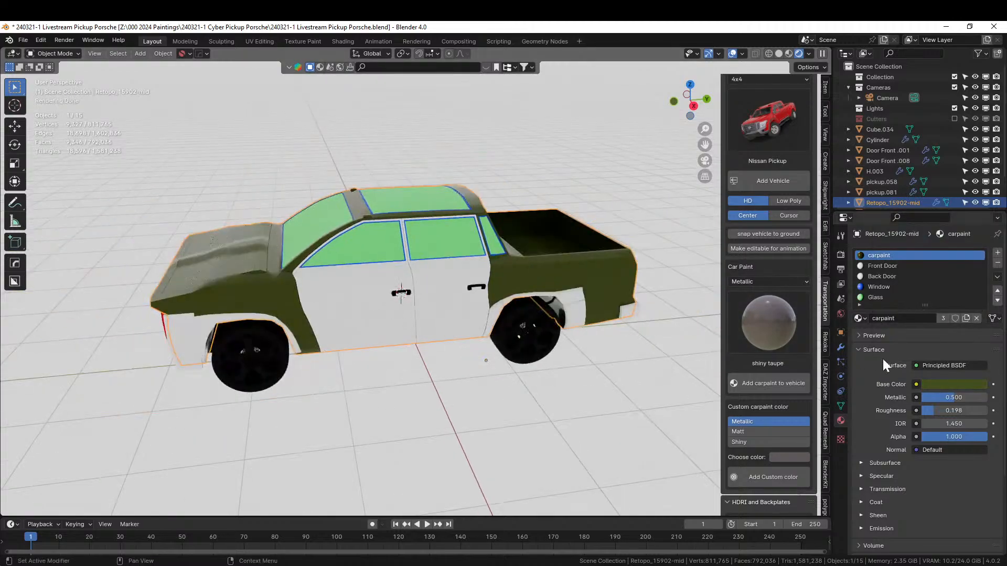
Shift the carpaint's olive base color slightly and lower its saturation for a more muted, greyish tone.
left_click(938, 384)
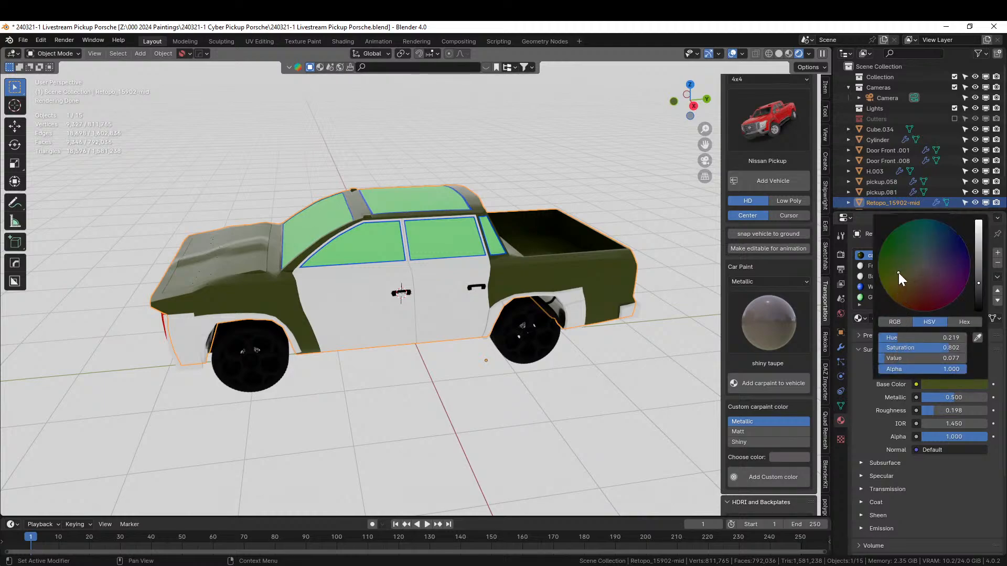
left_click_drag(898, 273, 900, 277)
left_click_drag(945, 346, 921, 347)
middle_click_drag(362, 375, 417, 379)
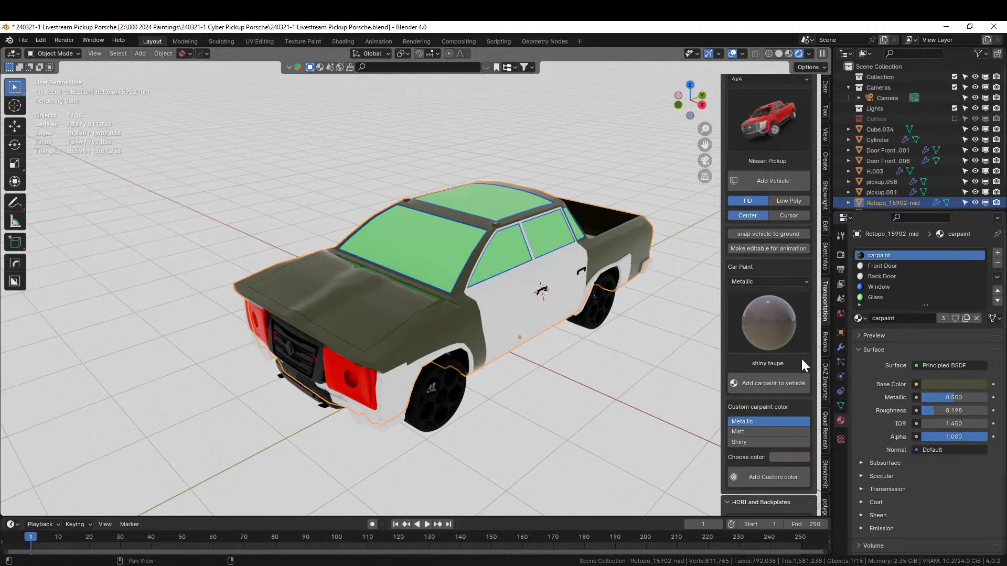
Remove the Front Door and Back Door material slots from the truck body so the doors take the carpaint.
left_click(899, 266)
left_click(997, 266)
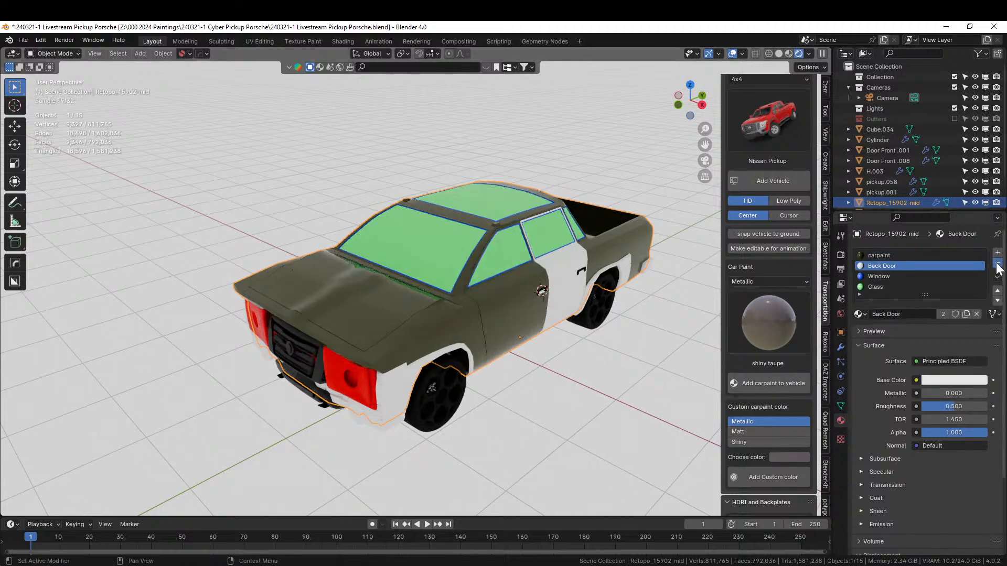
left_click(997, 266)
mouse_move(583, 368)
middle_mouse_down()
mouse_move(467, 378)
mouse_move(580, 373)
middle_mouse_up()
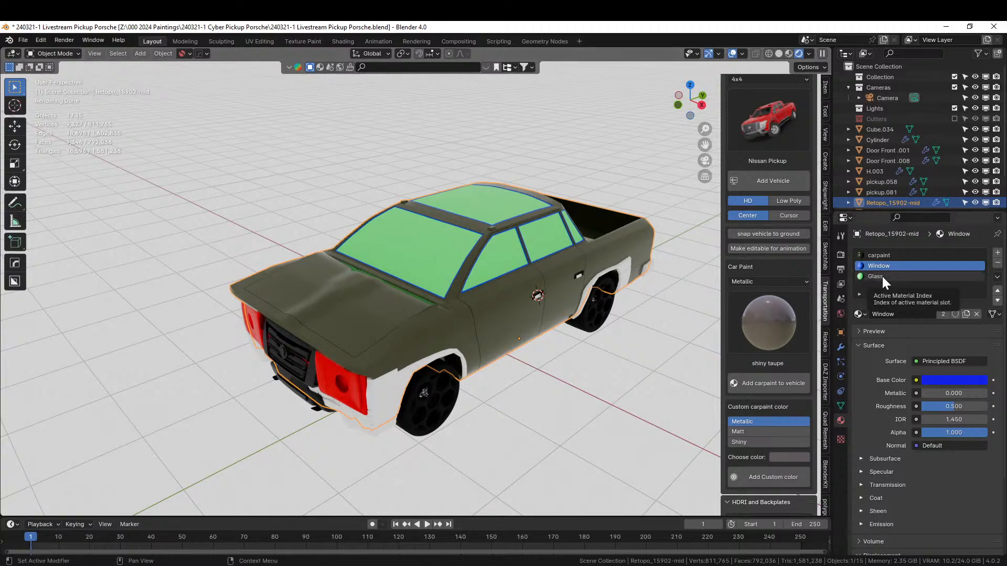
Replace the blue Window material on the truck's window frames with the existing chrome material.
left_click(862, 313)
type("chrome")
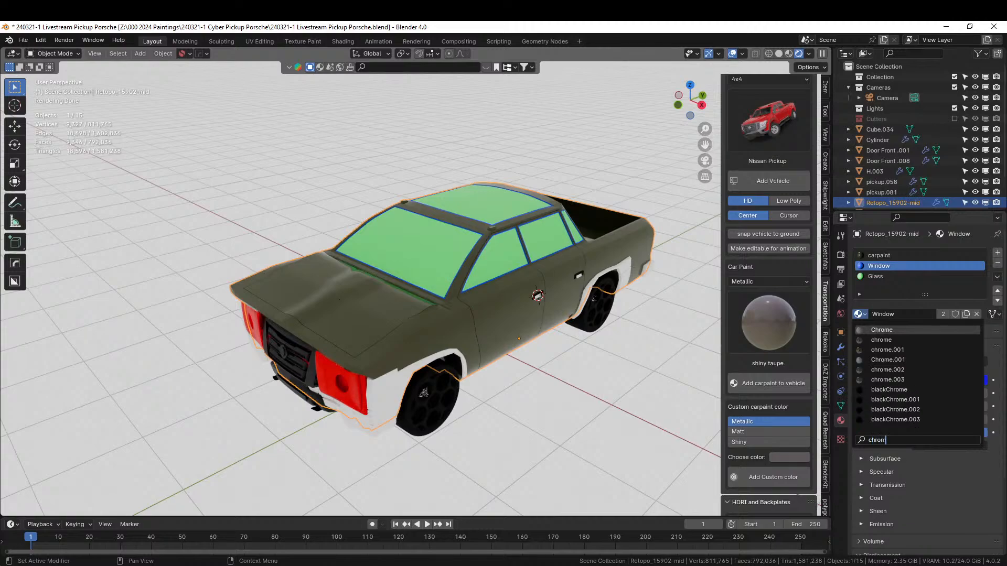
key("Up")
key("Down")
key("Return")
scroll(560, 302, "up", 4)
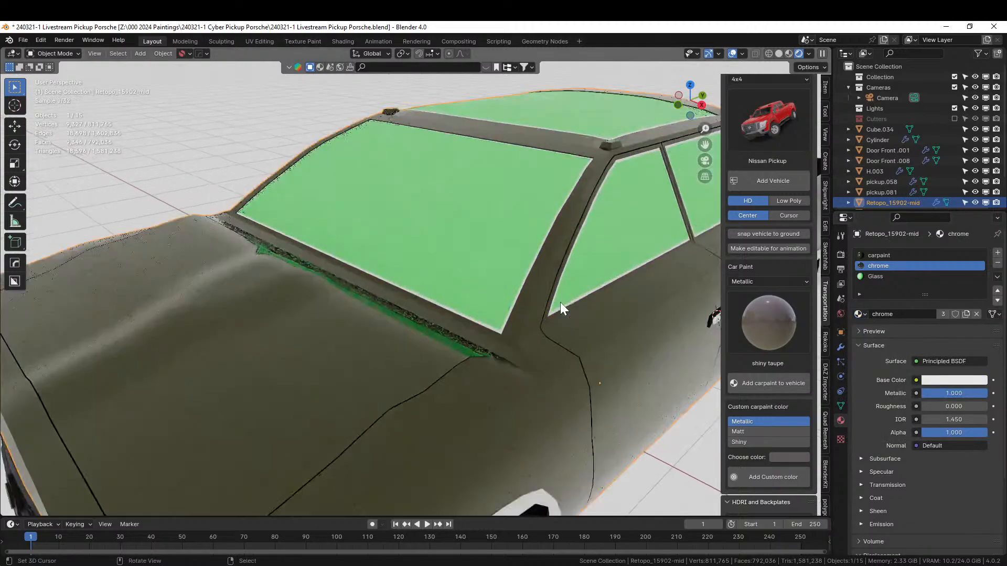
middle_click_drag(559, 303, 545, 305)
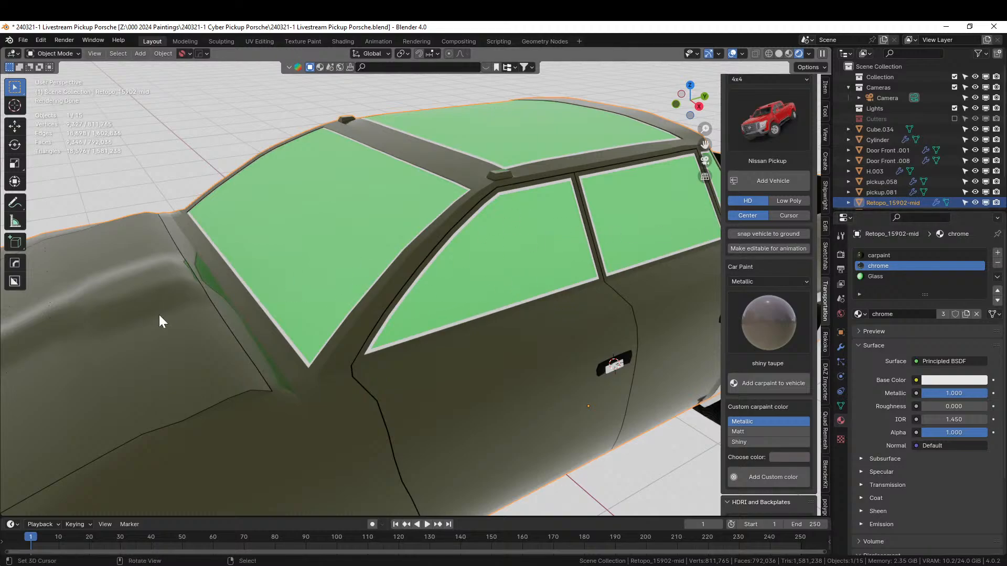
Examine the green patches at the windshield base by toggling the body's visibility and checking its mesh in Edit Mode.
left_click(975, 203)
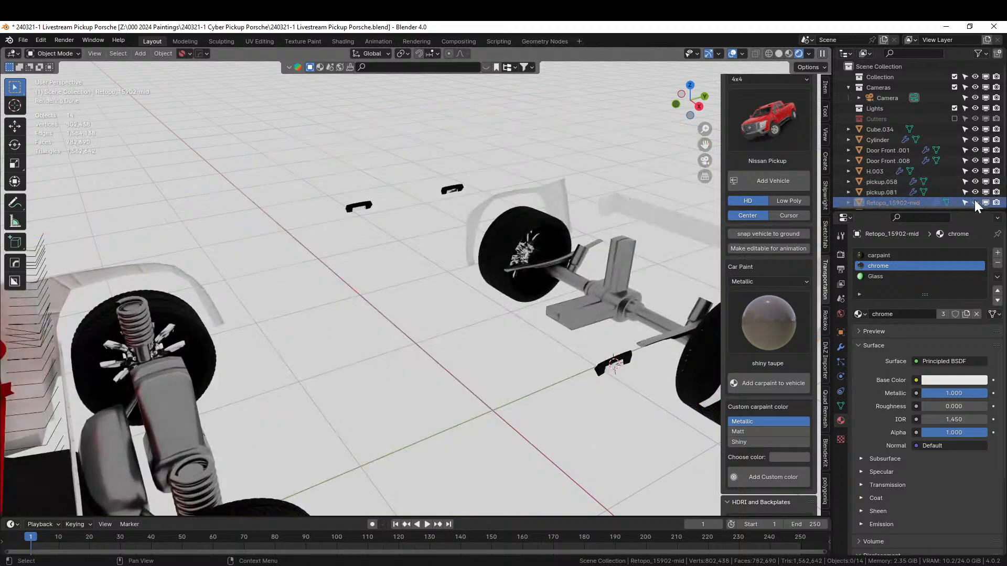
left_click(975, 203)
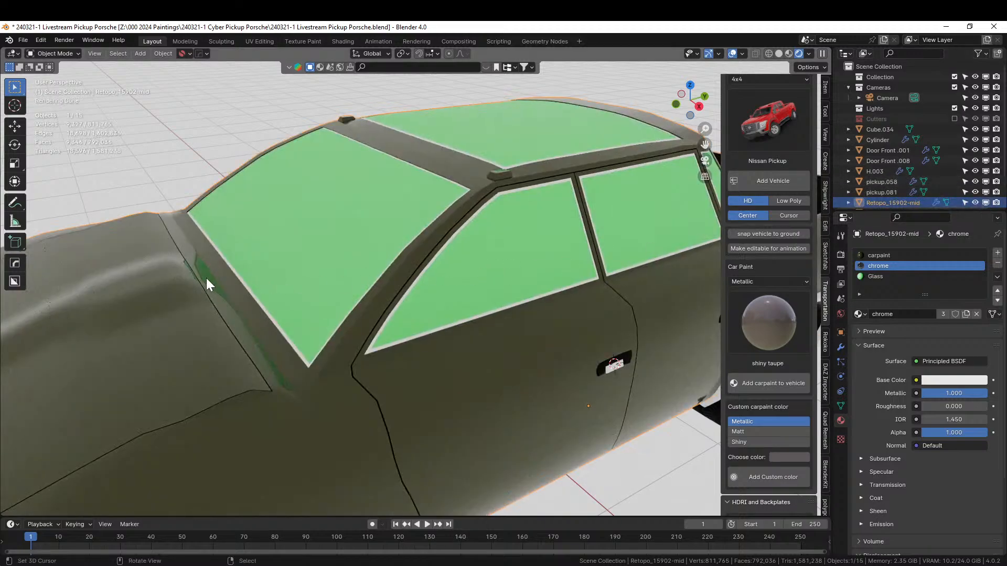
key("Tab")
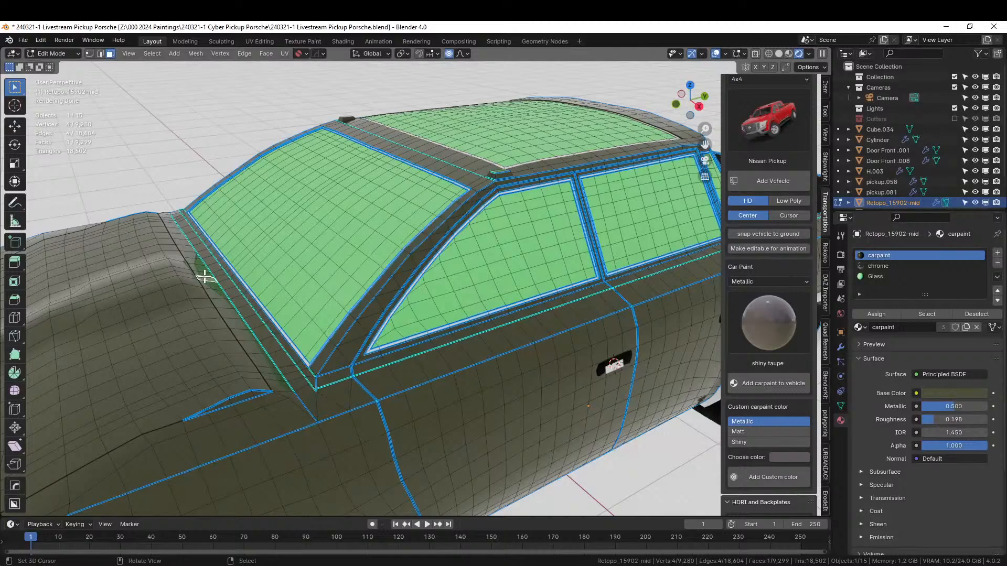
scroll(225, 288, "up", 3)
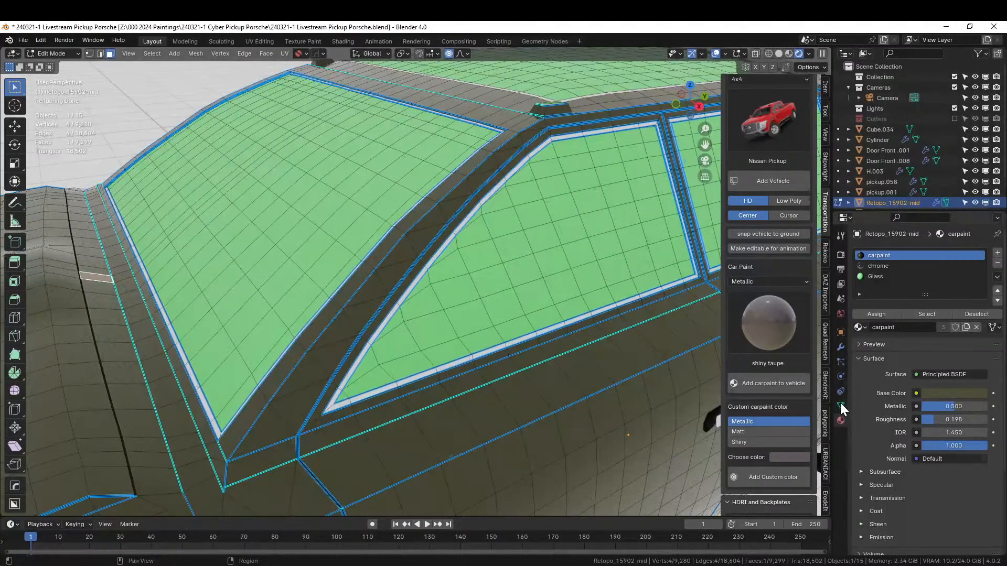
key("Tab")
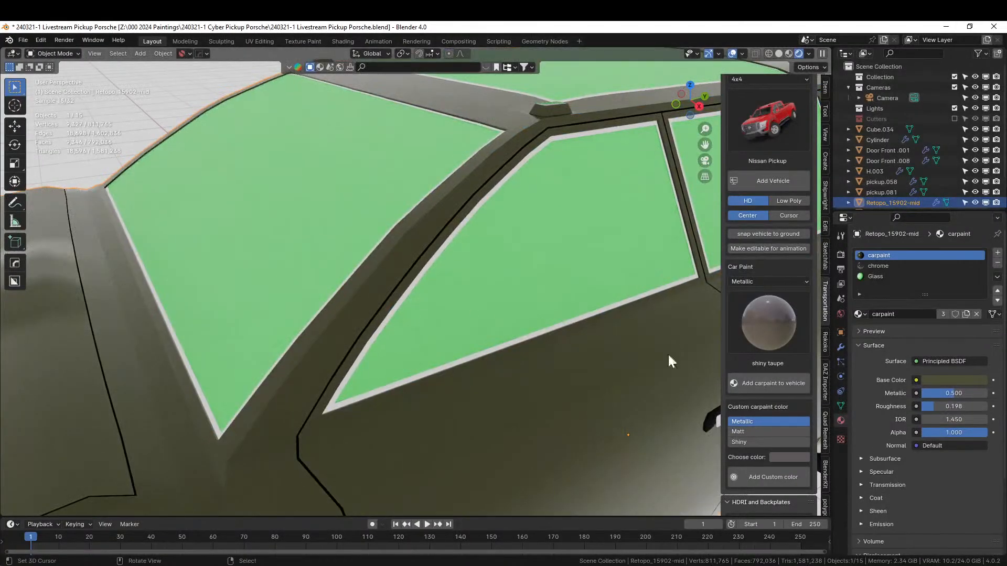
Check the truck body's mesh data properties and examine the windshield base for green patches from several distances.
left_click(840, 406)
scroll(263, 310, "down", 3)
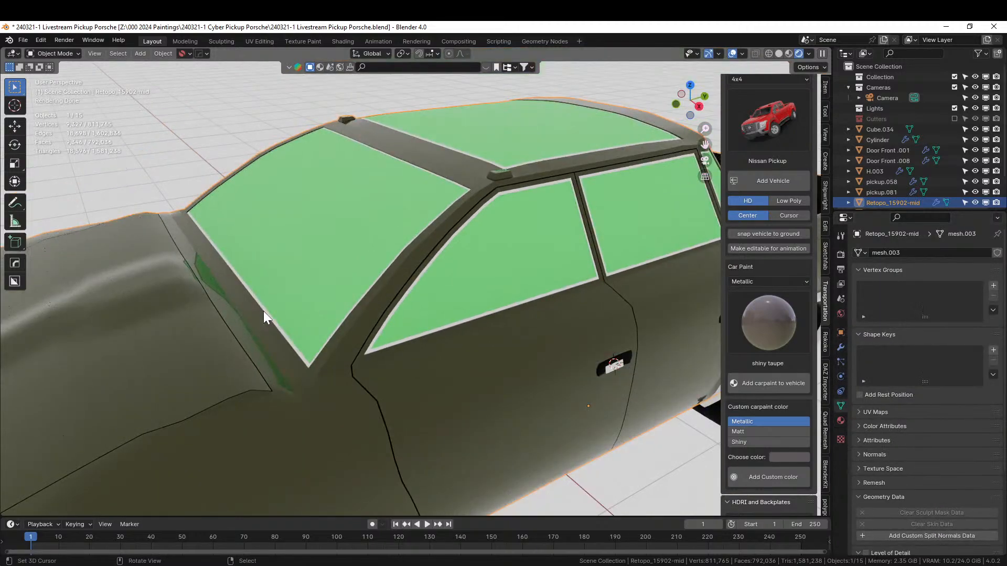
scroll(263, 311, "up", 1)
middle_click_drag(304, 354, 450, 368)
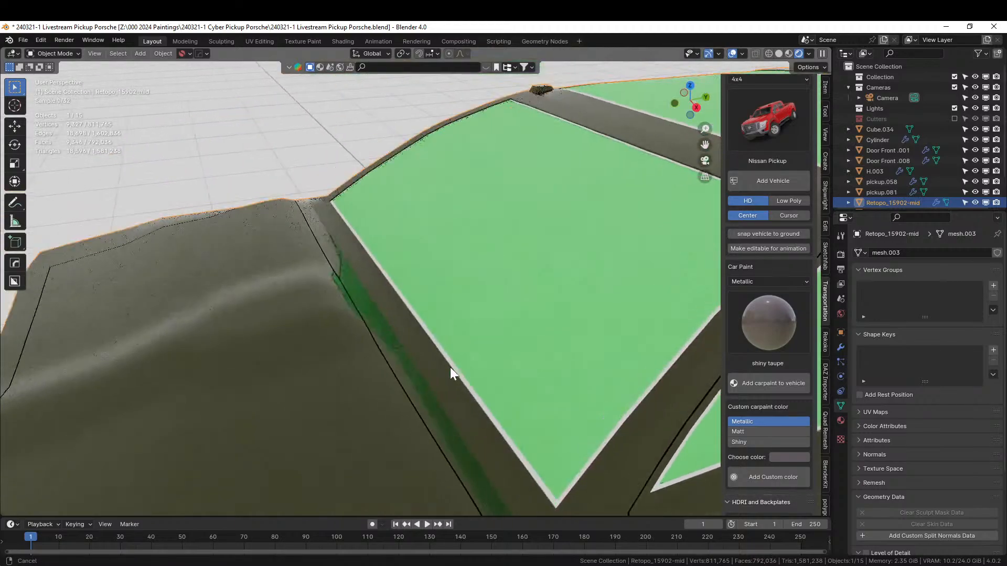
scroll(443, 369, "down", 3)
scroll(437, 370, "down", 4)
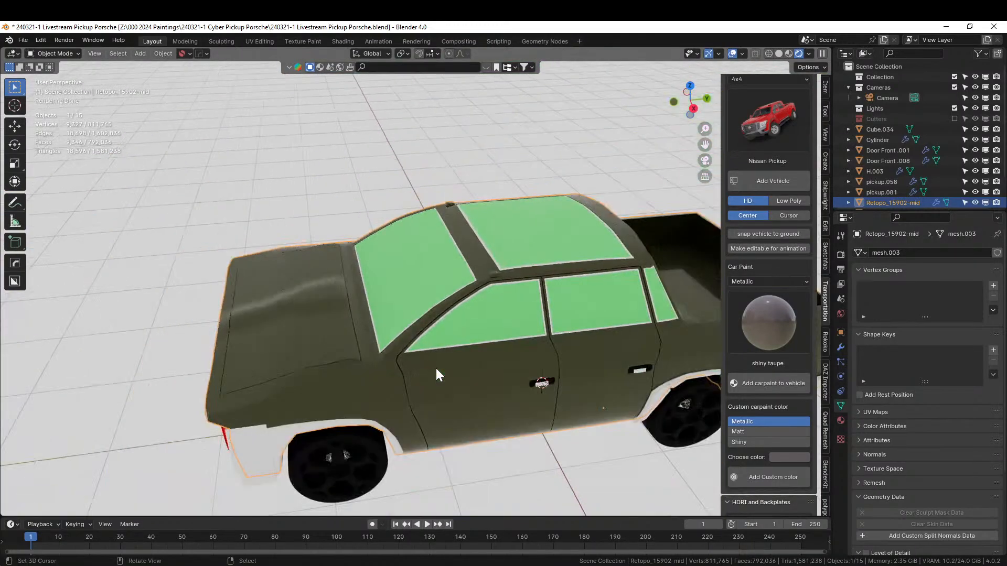
scroll(436, 368, "up", 6)
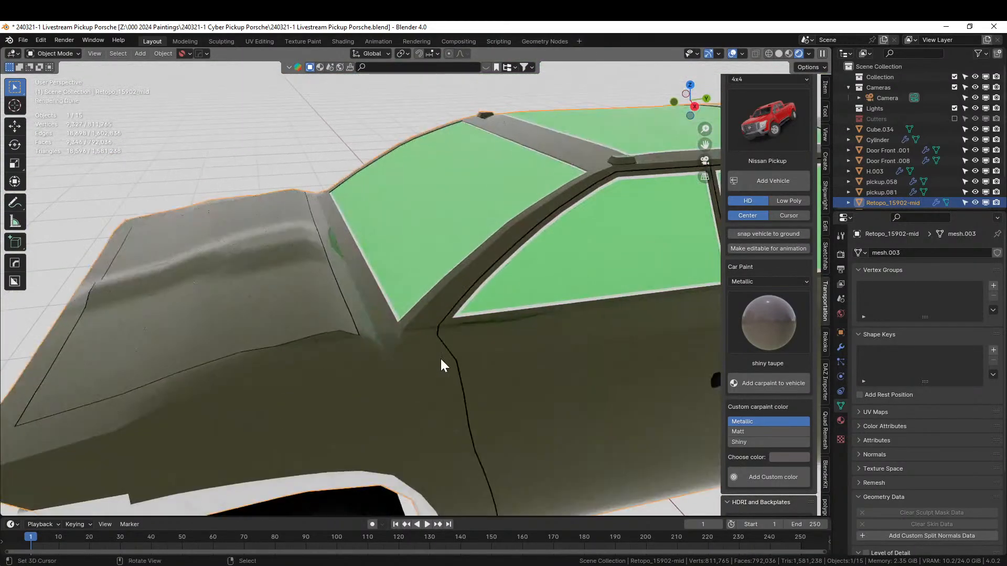
scroll(441, 360, "up", 2)
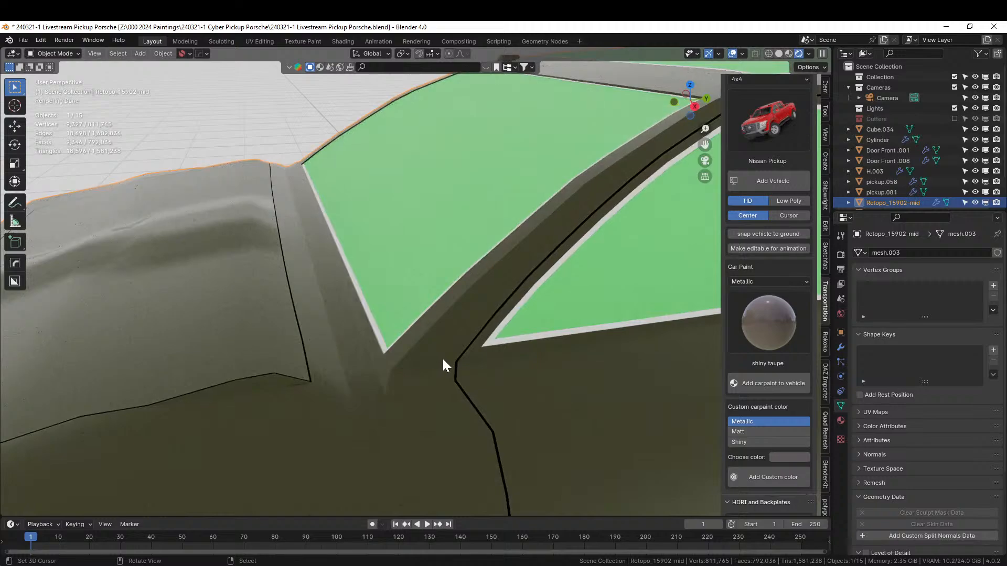
Lower the roughness of the truck body's Glass material to 0.091.
left_click(513, 187)
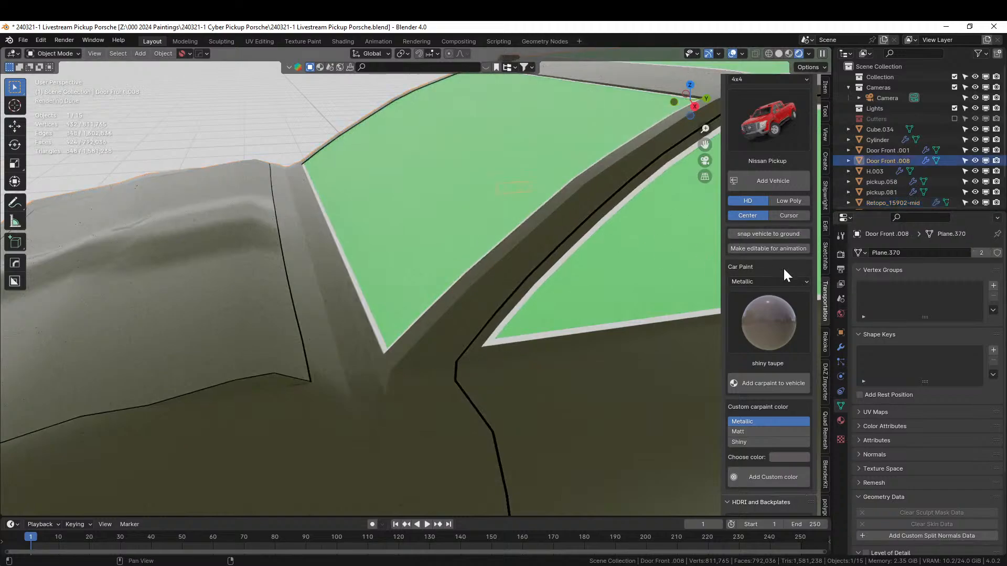
left_click(841, 421)
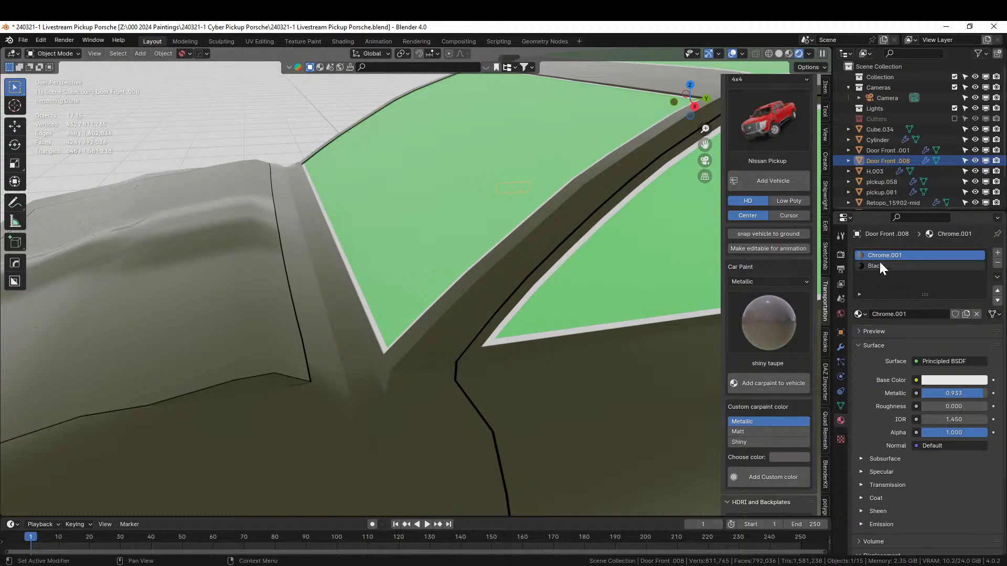
left_click(485, 191)
left_click(873, 277)
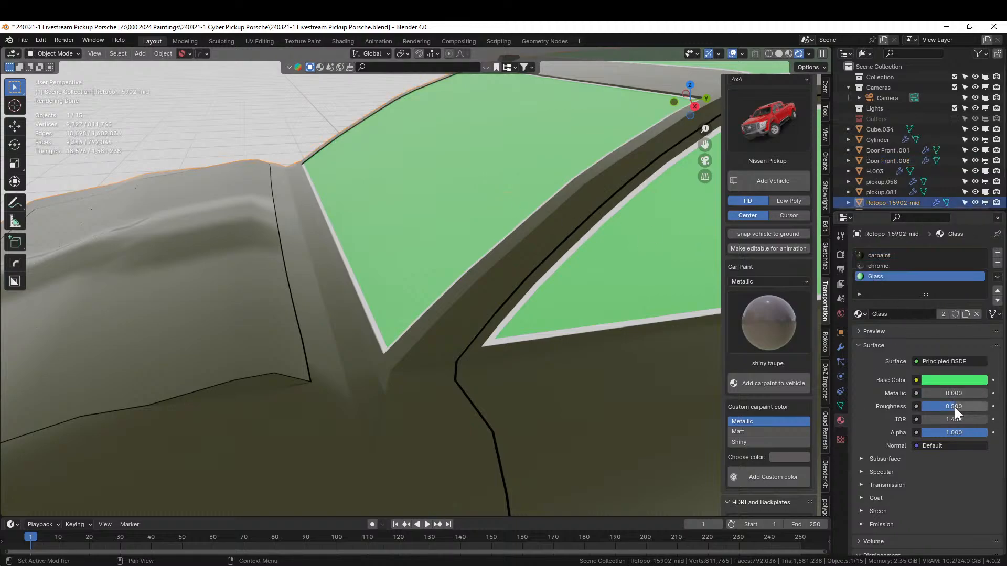
left_click_drag(955, 407, 931, 407)
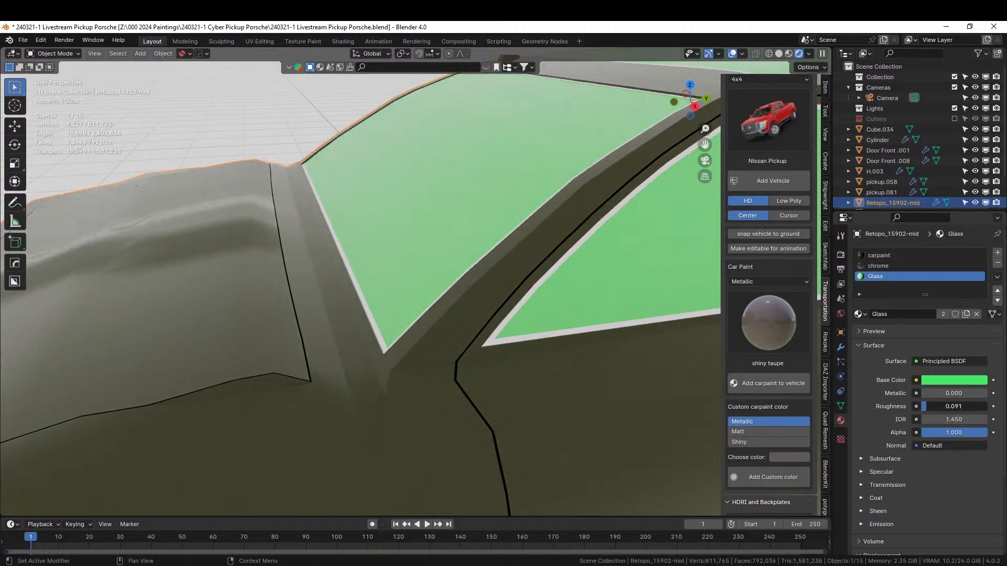
Darken the Glass base color to a very dark green with value 0.019 and raise its metallic to 0.803.
left_click(959, 380)
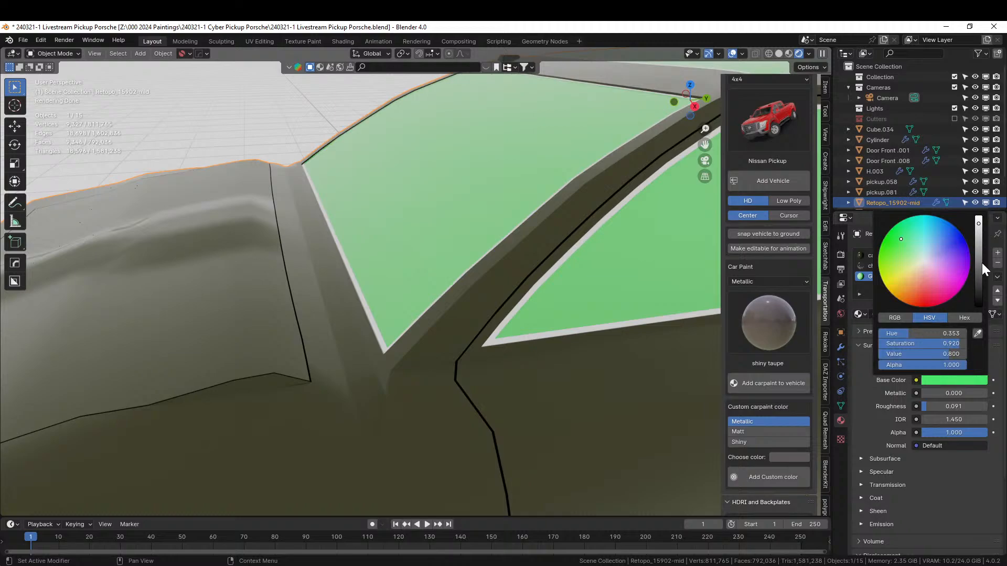
left_click_drag(979, 263, 979, 294)
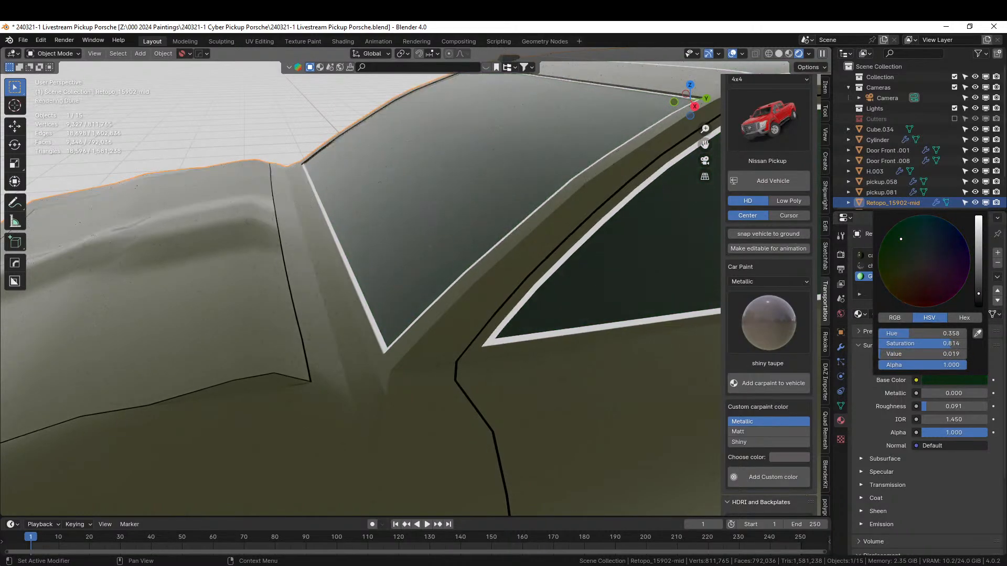
left_click_drag(933, 394, 973, 394)
Replace the red material on the headlight and grille surround with the existing carpaint material.
scroll(509, 198, "down", 10)
middle_click_drag(508, 197, 668, 187)
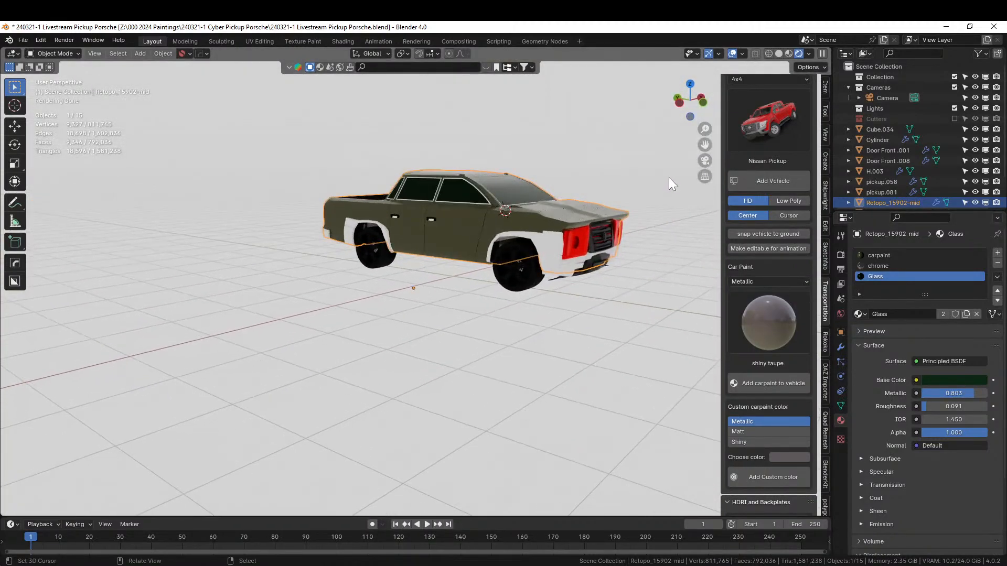
scroll(669, 178, "up", 4)
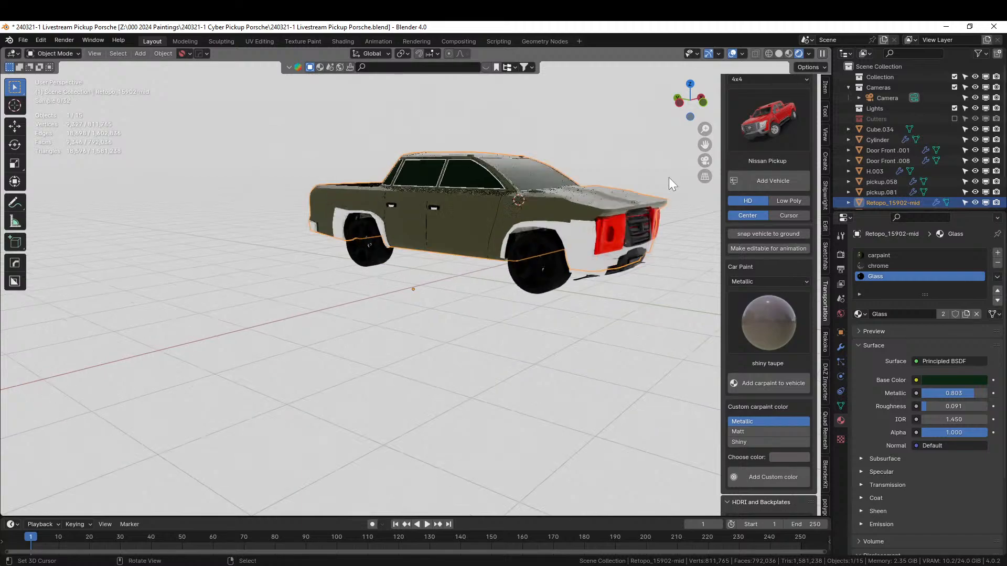
middle_click_drag(587, 198, 278, 214)
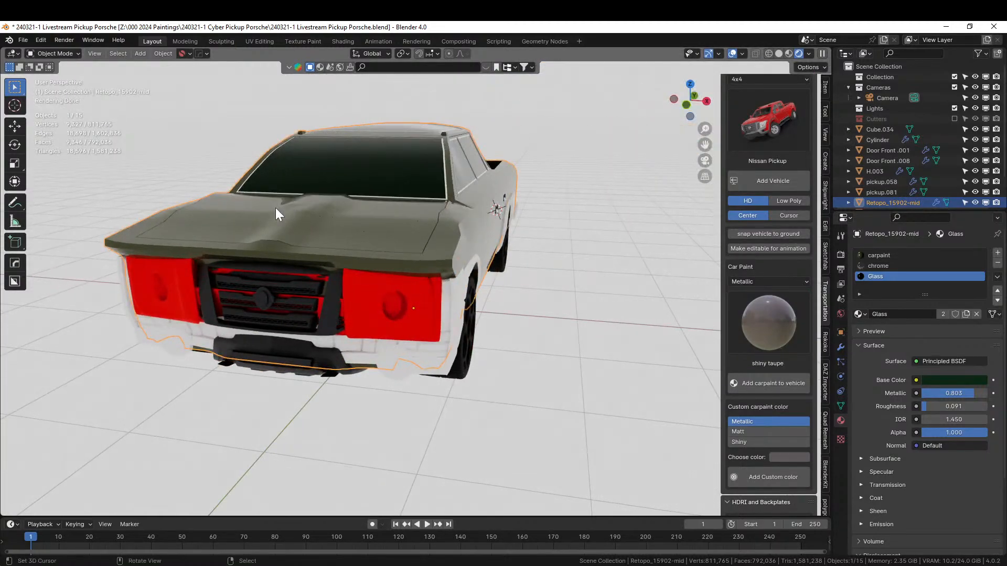
middle_click_drag(278, 213, 499, 288)
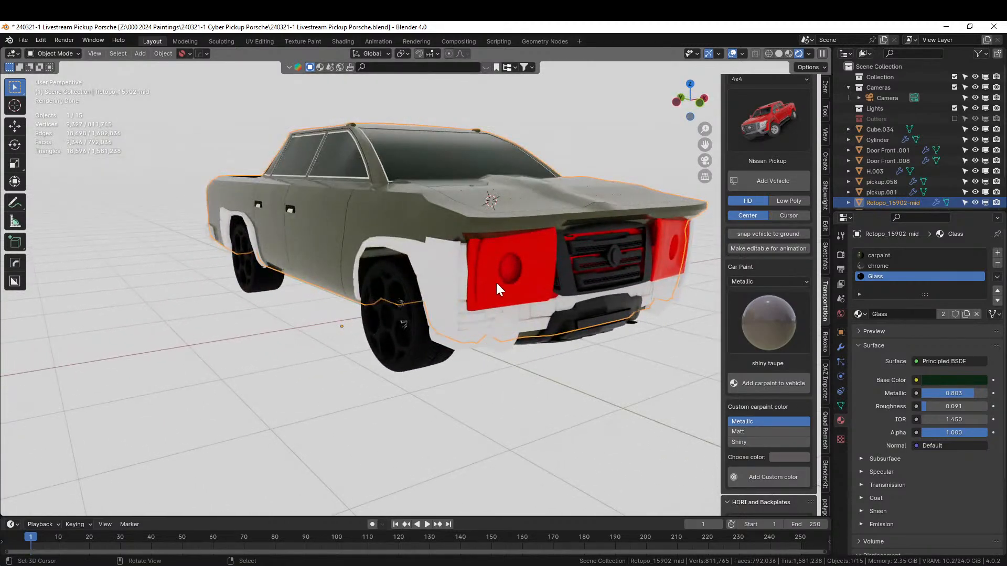
left_click(528, 259)
scroll(867, 308, "down", 1)
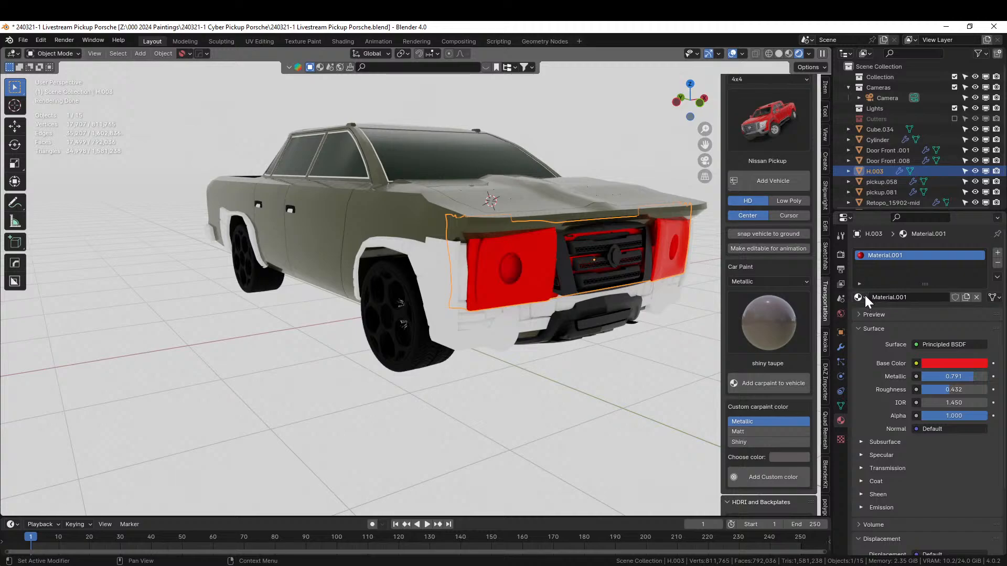
left_click(861, 297)
type("carp")
key("Return")
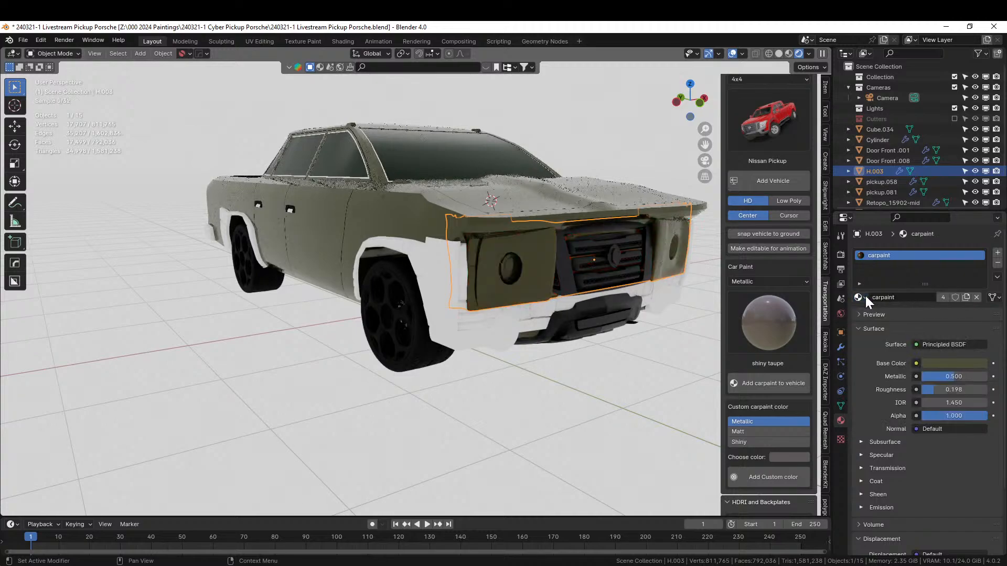
left_click(539, 380)
Assign the existing pearl paint material to the unpainted lower front bumper corner pieces.
middle_click_drag(540, 381, 499, 403)
scroll(500, 401, "up", 5)
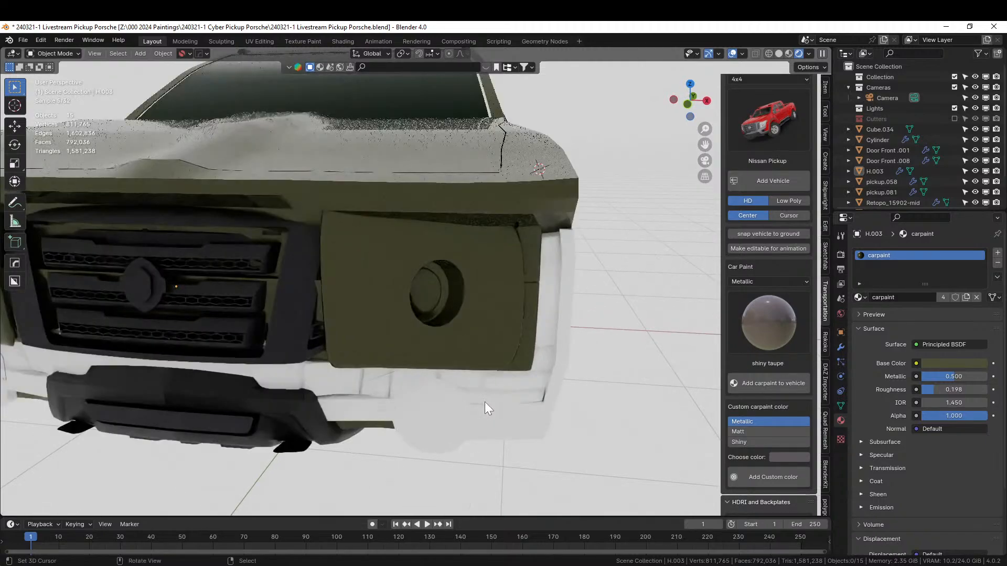
left_click(285, 316)
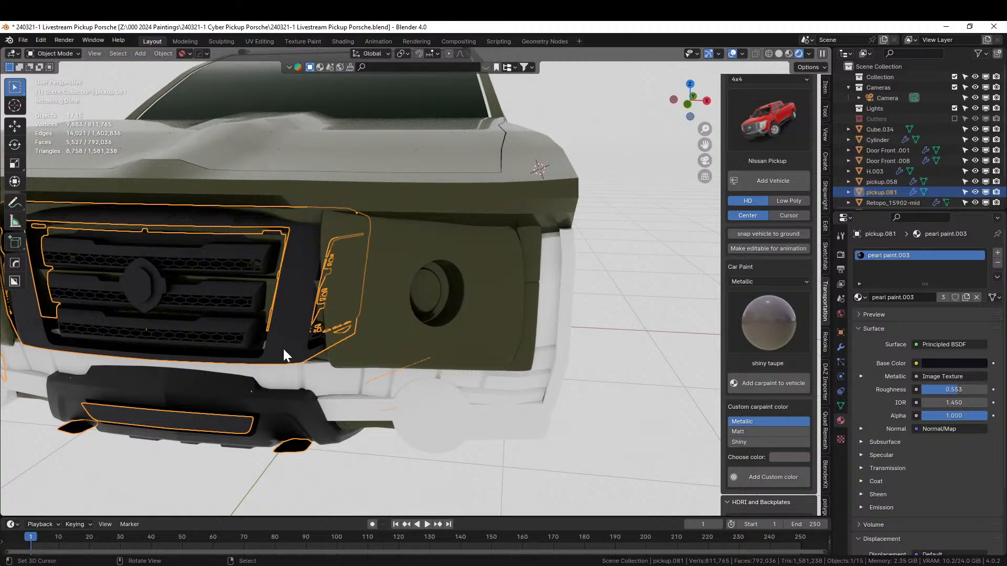
left_click(442, 416)
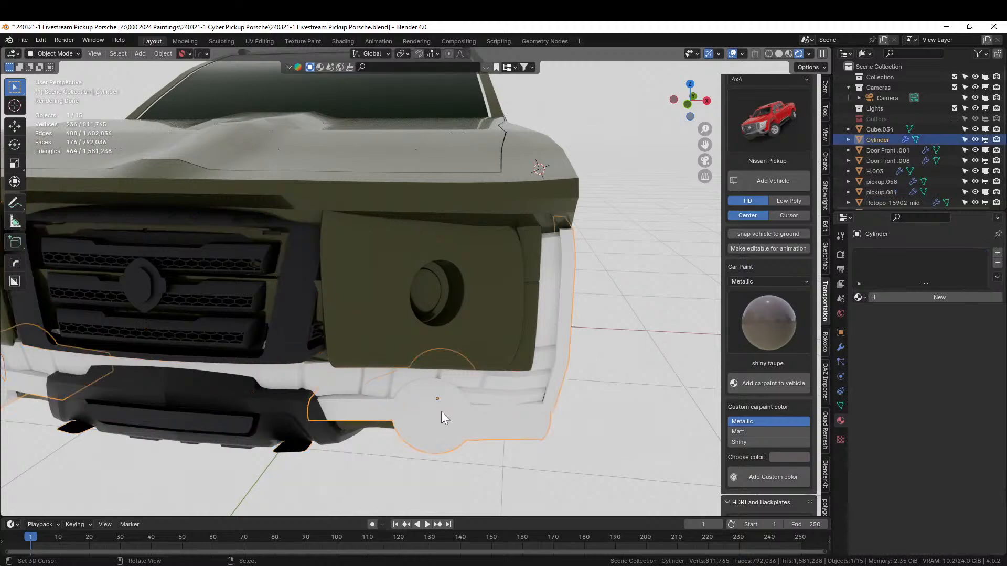
left_click(866, 296)
type("pe")
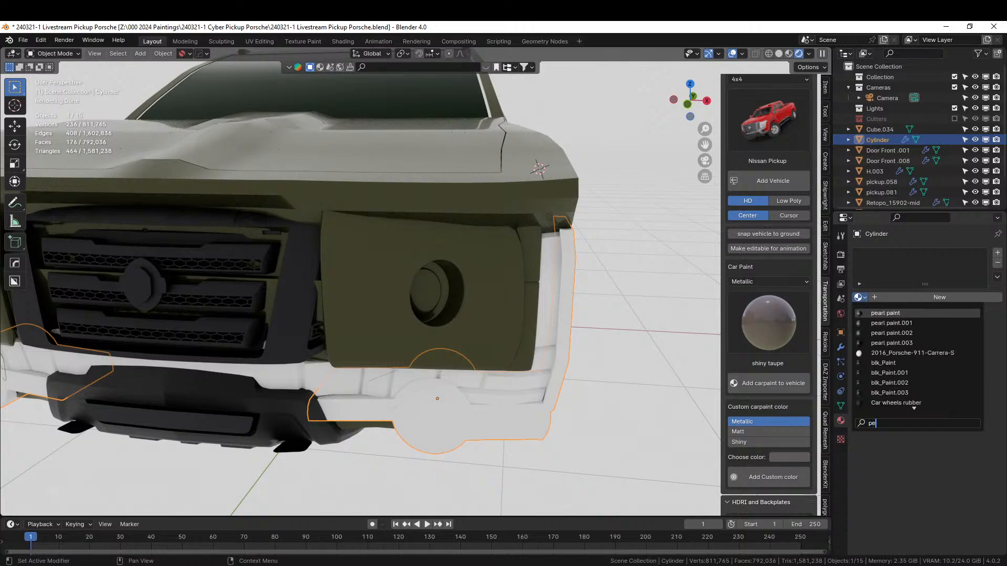
key("Return")
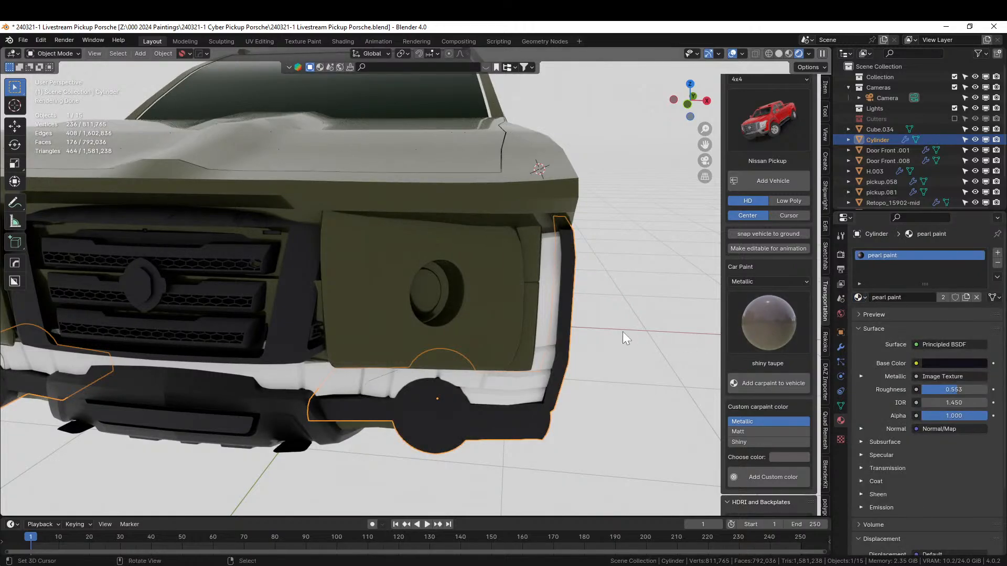
Replace the white Truck material on the front bumper panel behind the corner pieces with pearl paint.
scroll(619, 329, "down", 6)
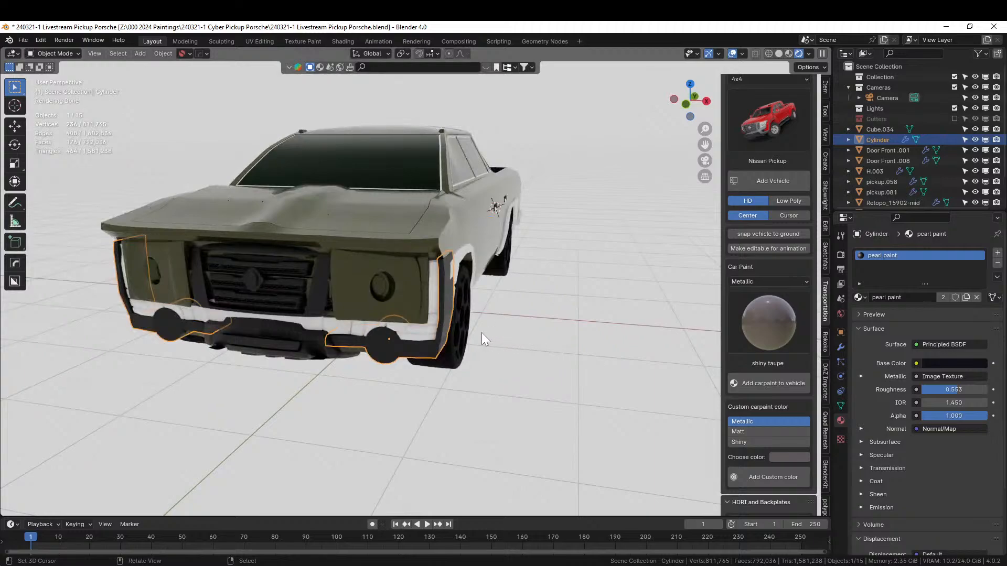
left_click(423, 291)
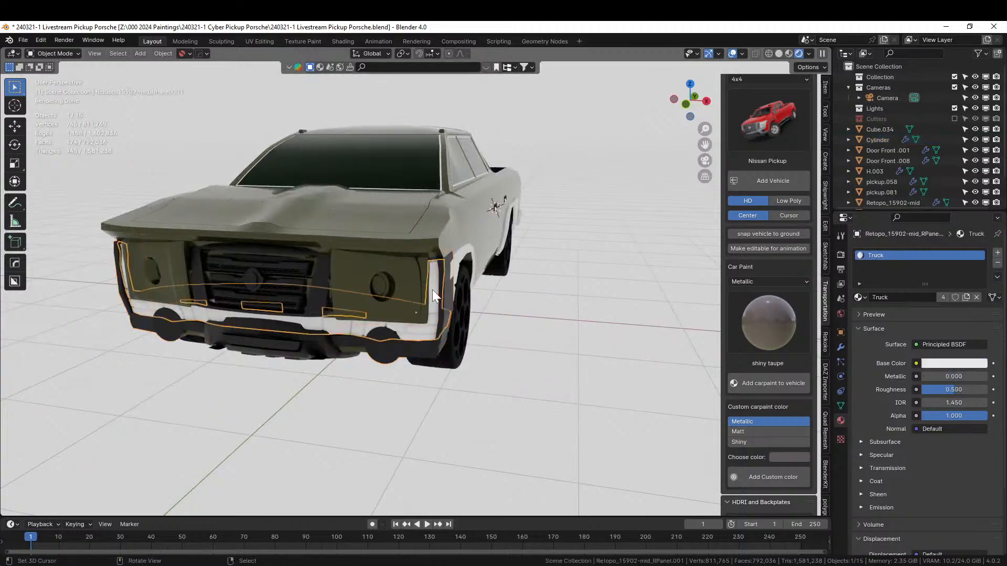
left_click(860, 297)
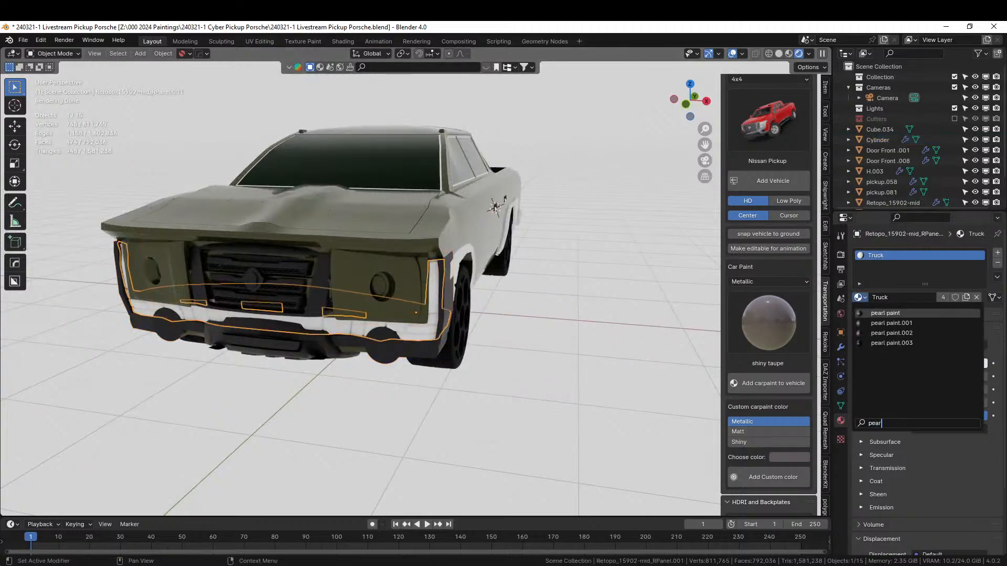
left_click(873, 313)
right_click(540, 363)
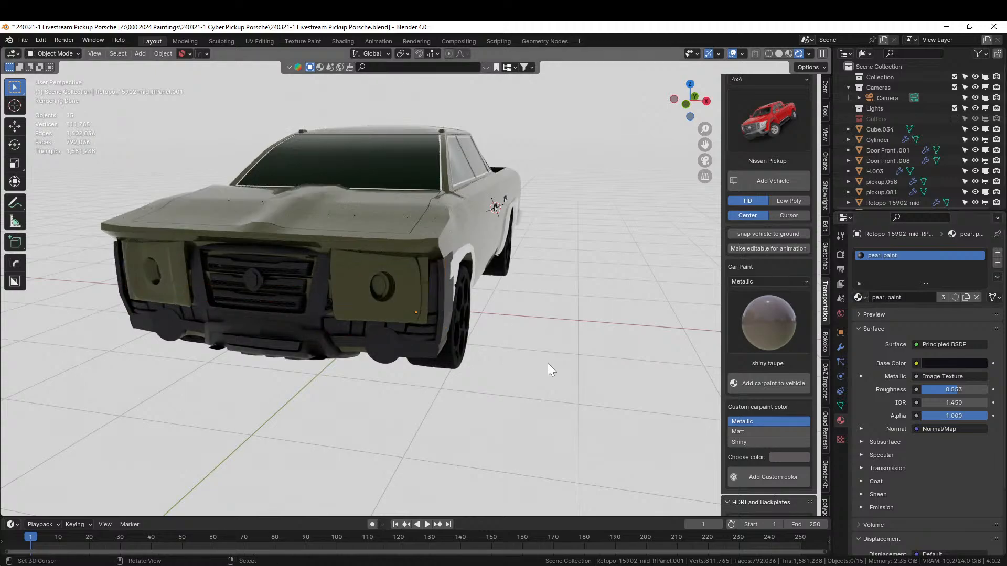
Link the bumper corner's pearl paint material to the white front wheel arch trim.
middle_click_drag(548, 363, 487, 367)
left_click(249, 272)
left_click(219, 283, "shift")
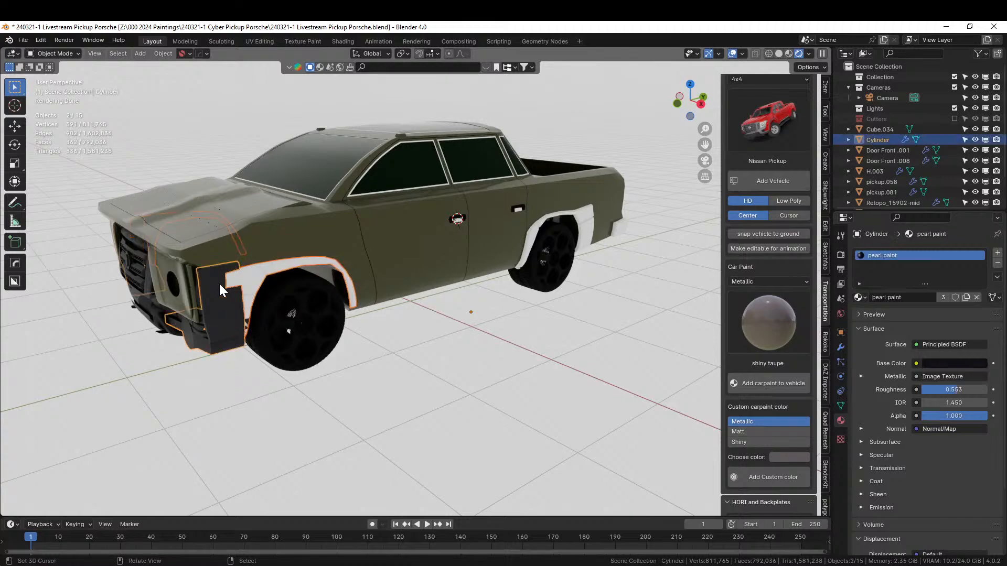
key("ctrl+l")
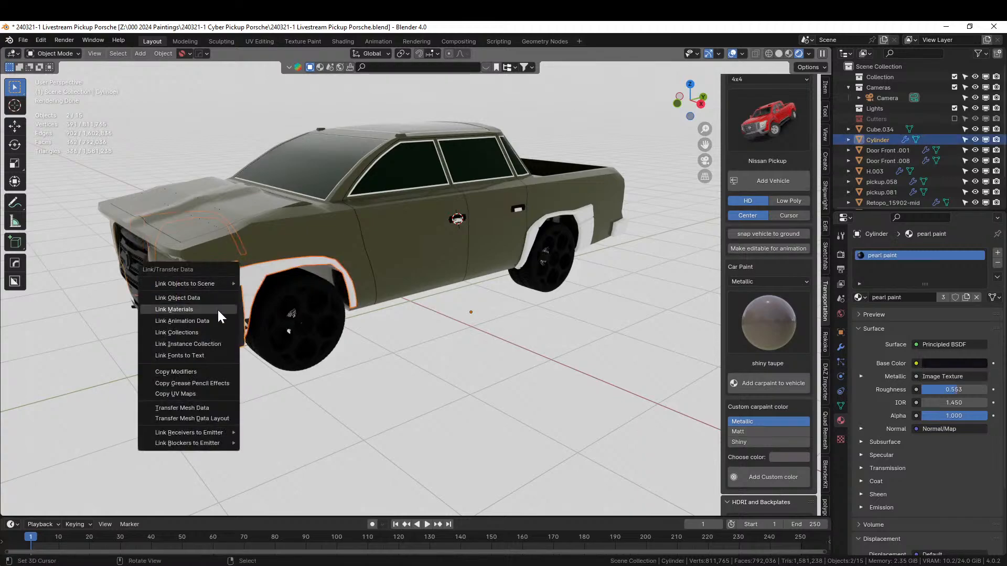
left_click(217, 307)
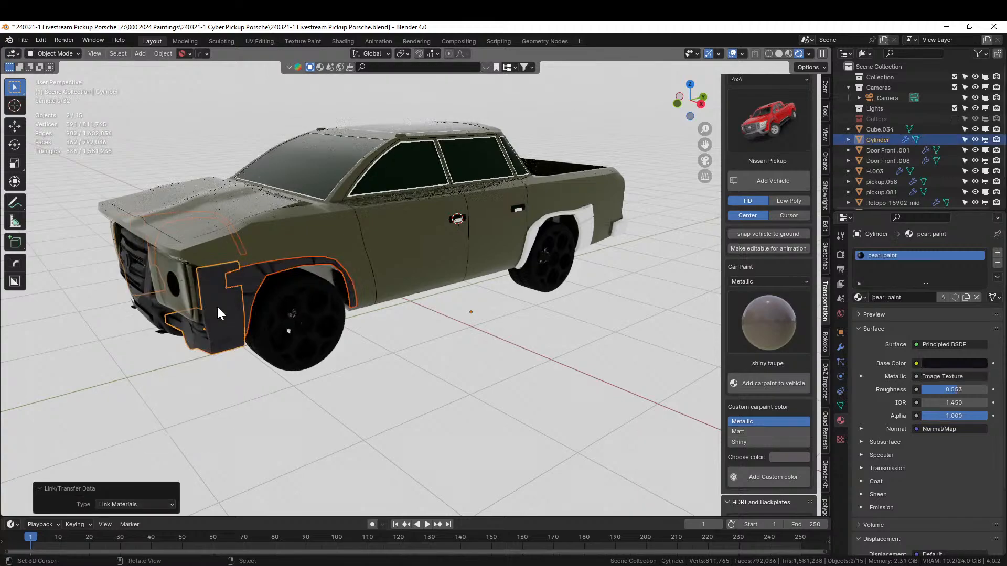
Link the front wheel arch's pearl paint material to the white rear wheel arch trim.
left_click(539, 228)
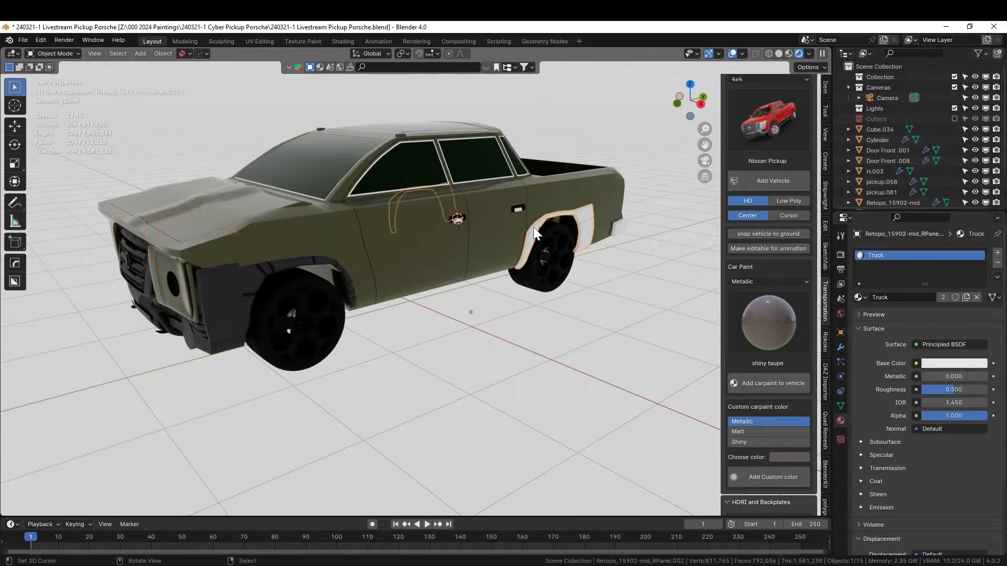
left_click(233, 281, "shift")
key("ctrl+l")
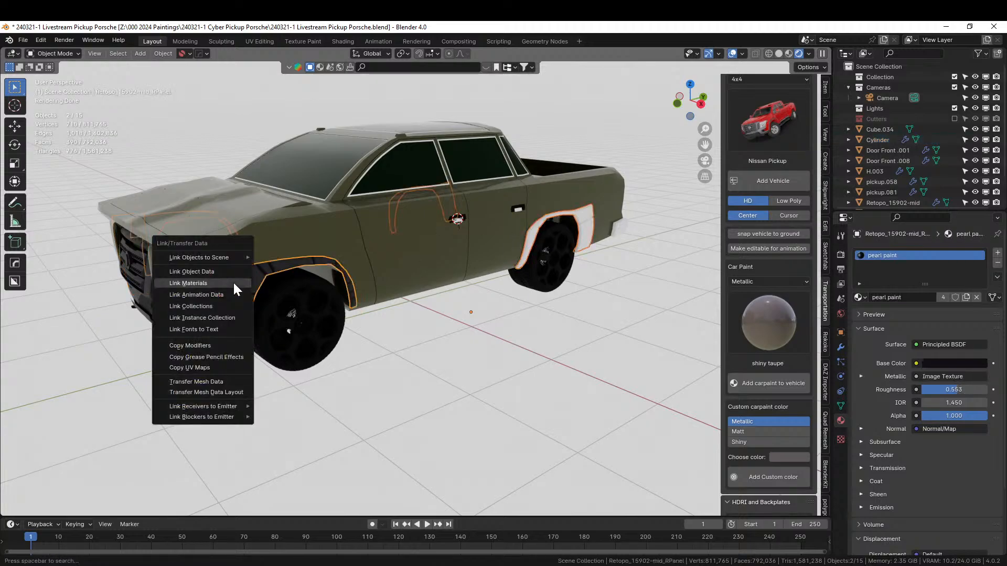
left_click(233, 281)
Link the rear wheel arch's pearl paint material to the white rear bumper corner and deselect everything.
middle_click_drag(317, 299, 489, 297)
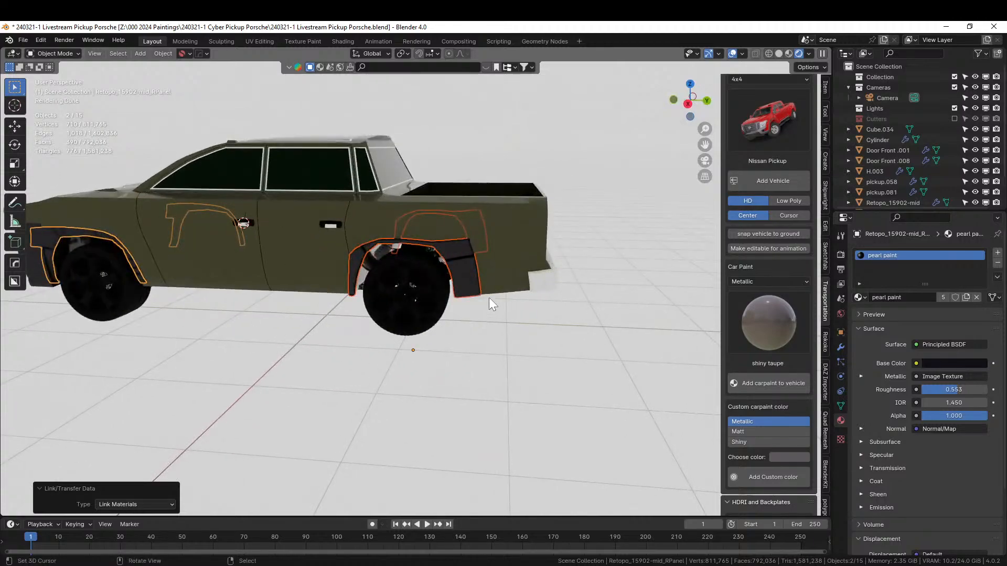
left_click(539, 285)
left_click(456, 253, "shift")
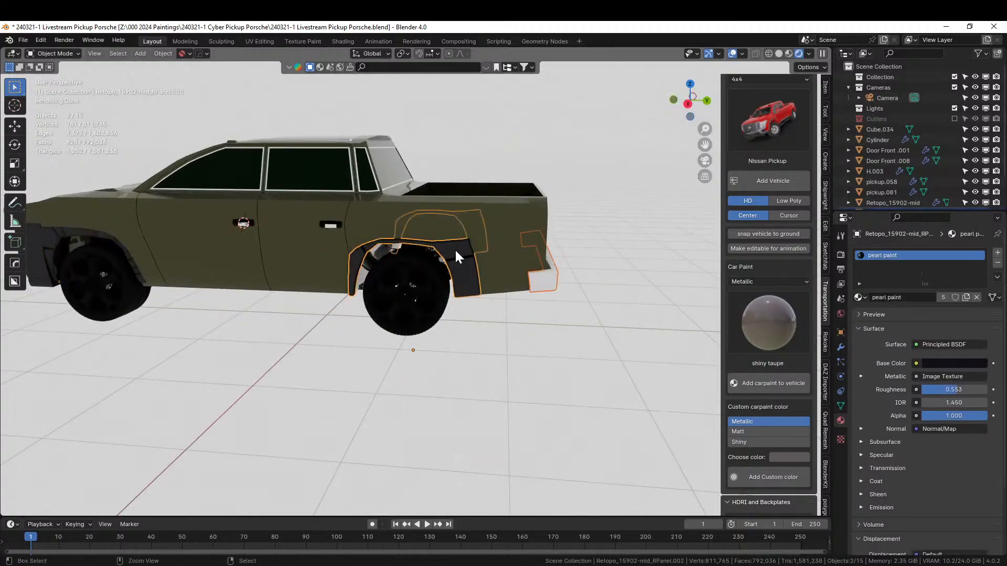
key("ctrl+l")
left_click(455, 251)
left_click(506, 328)
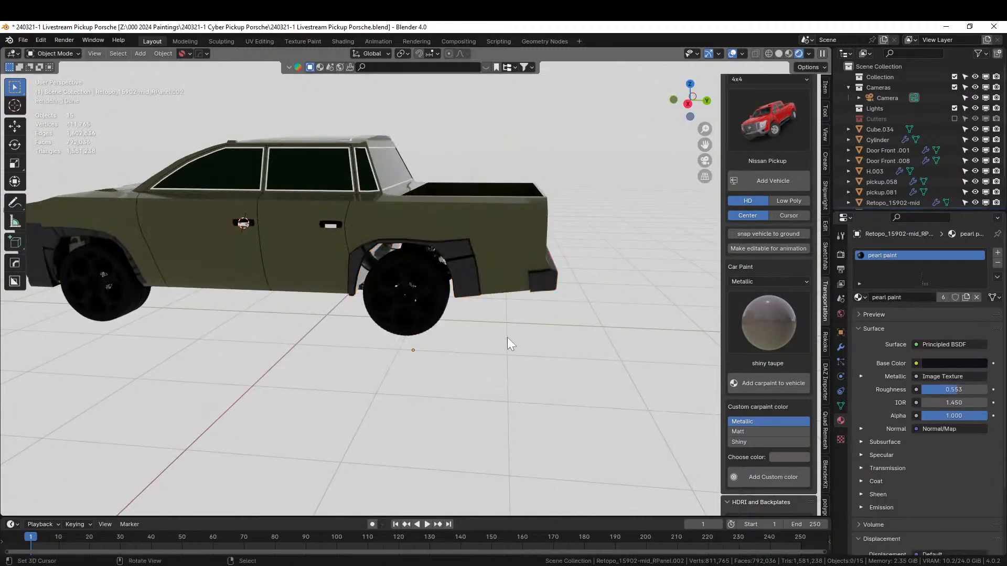
mouse_move(508, 338)
middle_mouse_down()
mouse_move(516, 326)
mouse_move(538, 333)
mouse_move(559, 373)
mouse_move(521, 382)
mouse_move(408, 336)
mouse_move(524, 345)
mouse_move(604, 332)
middle_mouse_up()
mouse_move(537, 357)
middle_mouse_down()
mouse_move(528, 344)
mouse_move(455, 350)
mouse_move(584, 377)
mouse_move(472, 374)
middle_mouse_up()
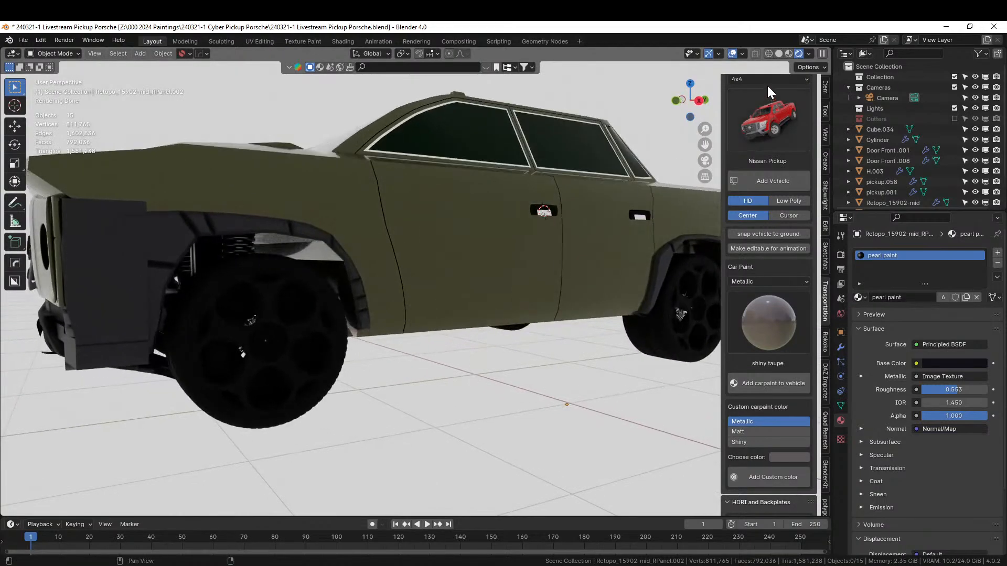
Switch the viewport to solid shading and open the front wheel's mesh for editing.
left_click(778, 53)
left_click(293, 320)
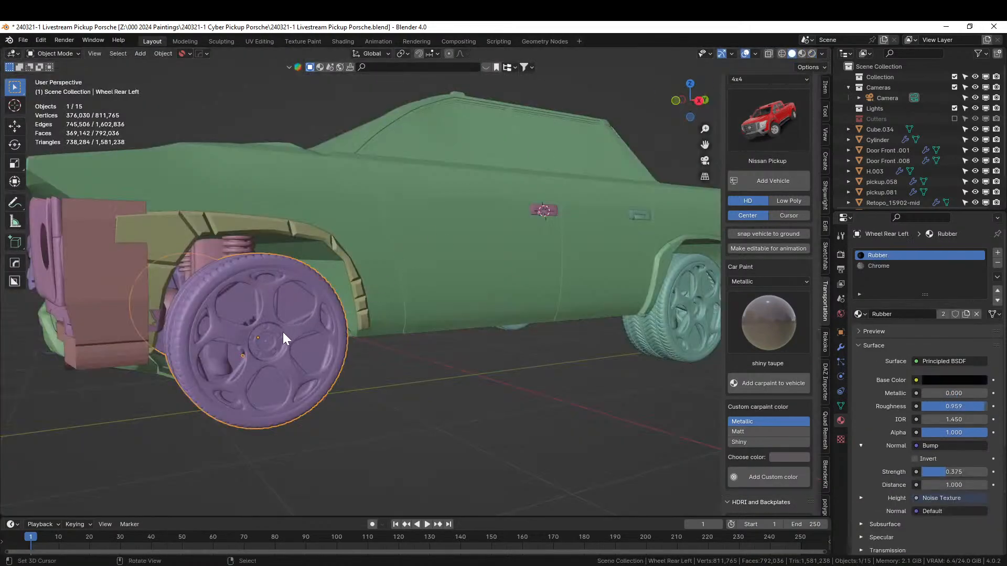
key("Tab")
left_click(185, 288)
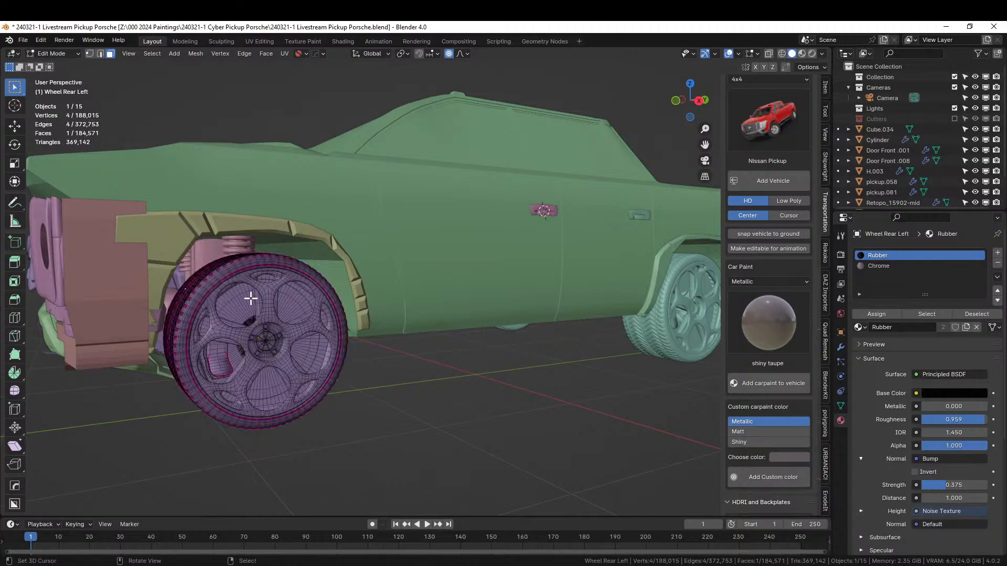
key("l")
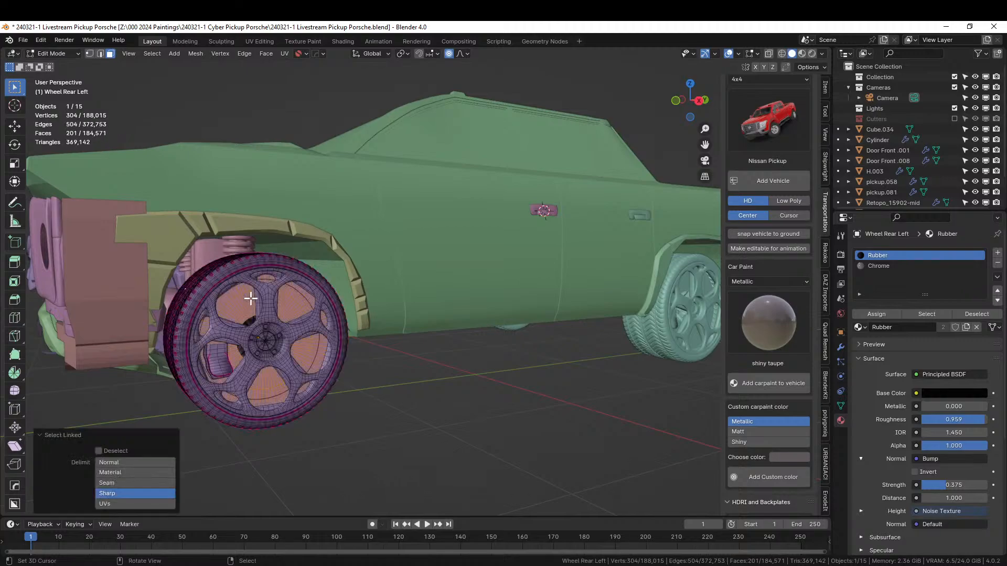
scroll(252, 298, "up", 3)
scroll(258, 322, "down", 4)
middle_click_drag(260, 322, 313, 337)
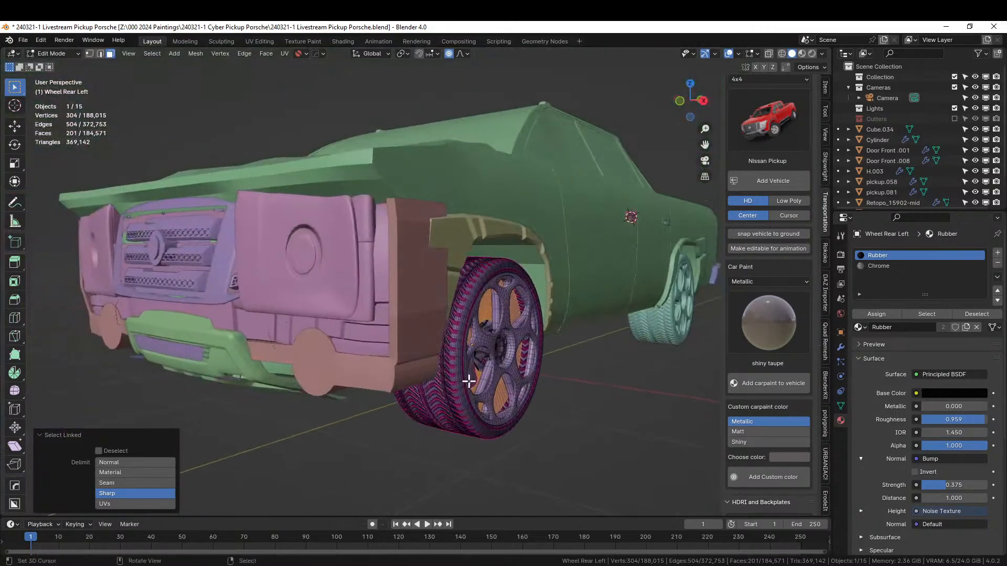
scroll(468, 382, "up", 3)
middle_click_drag(469, 383, 551, 465)
key("alt+a")
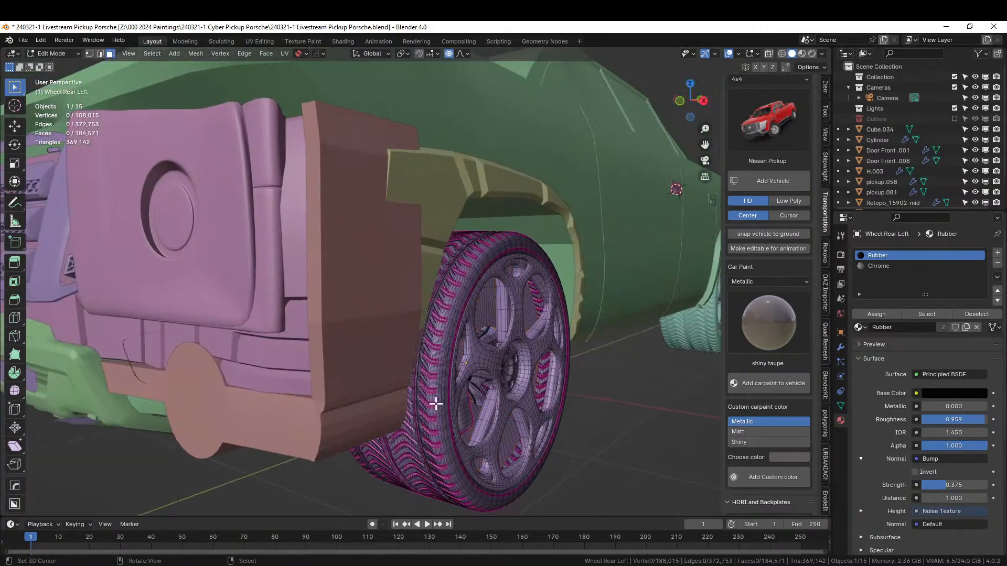
Select the whole tyre by linked faces, invert the selection to the rim, and assign the Chrome material to it.
key("ctrl+l")
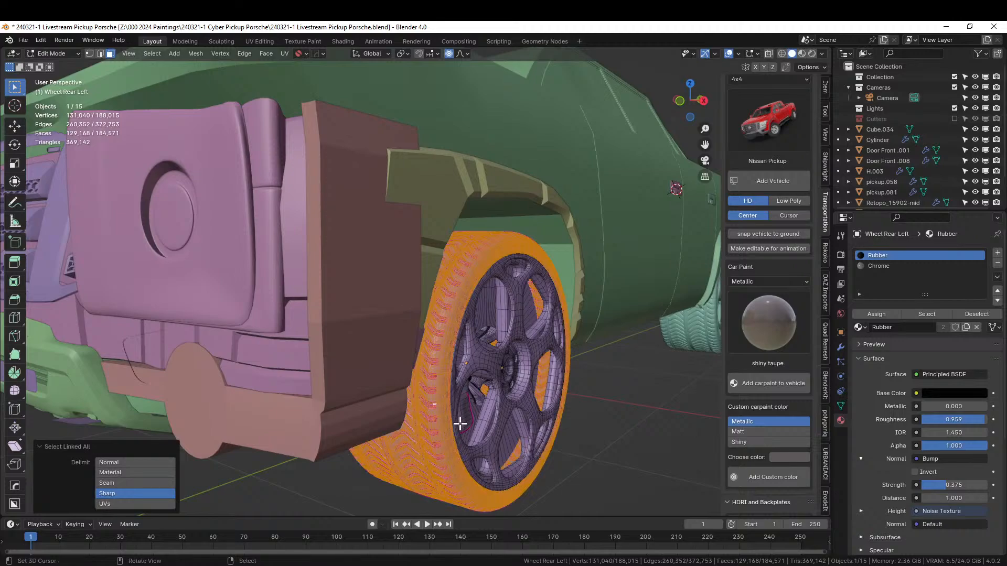
key("ctrl+i")
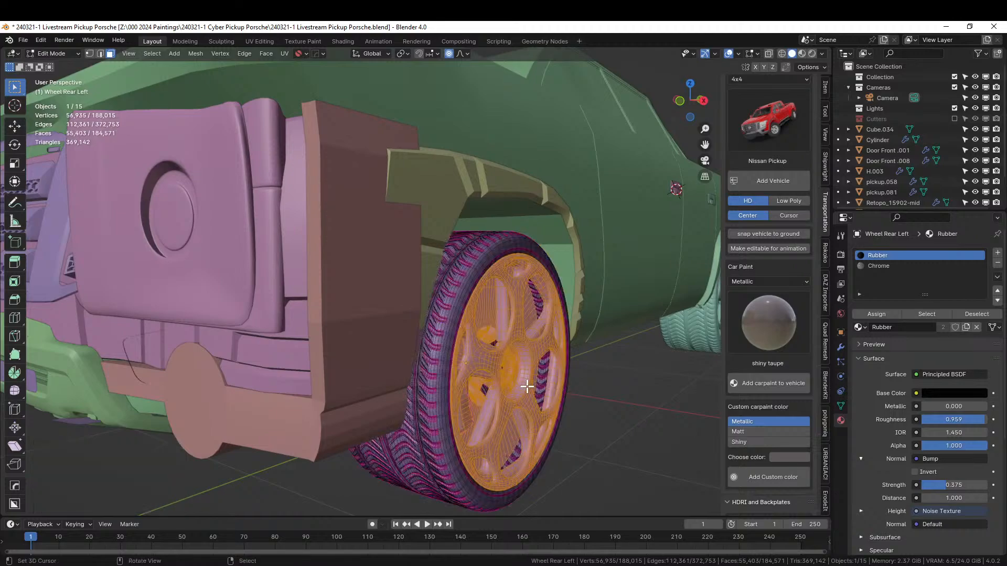
middle_click_drag(532, 380, 514, 382)
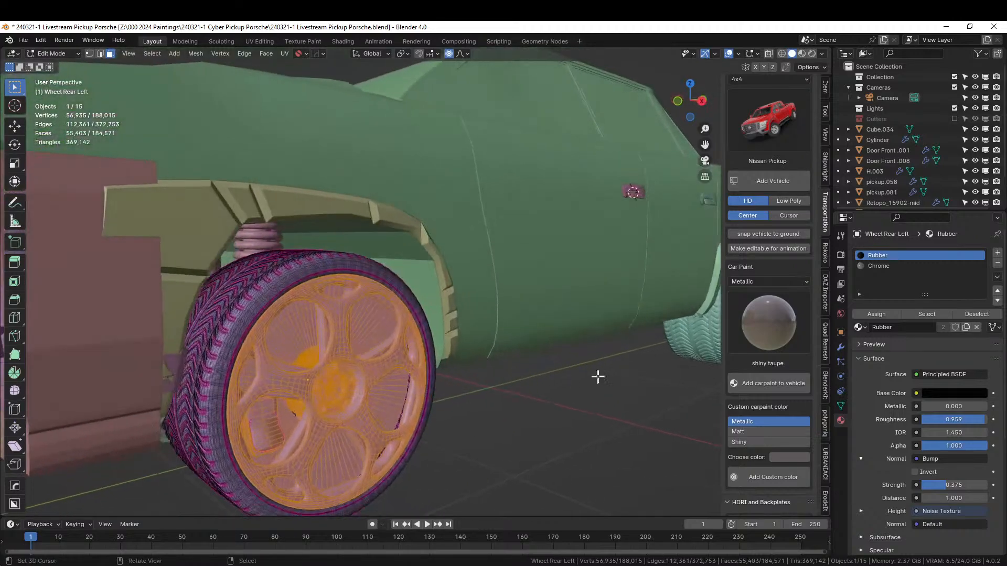
left_click(889, 265)
left_click(877, 315)
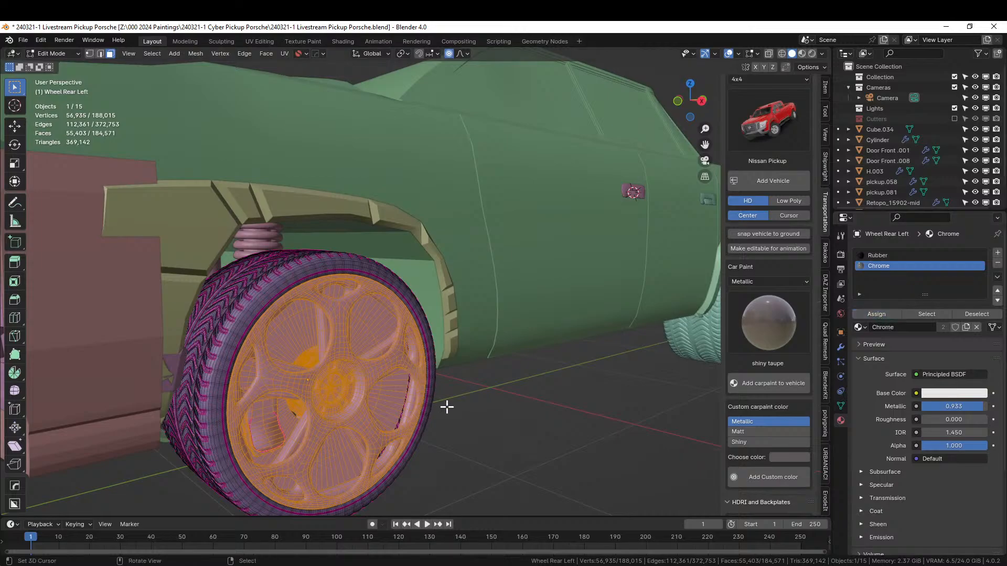
Return to object mode and inspect the wheels on the truck in rendered shading.
key("Tab")
key("z")
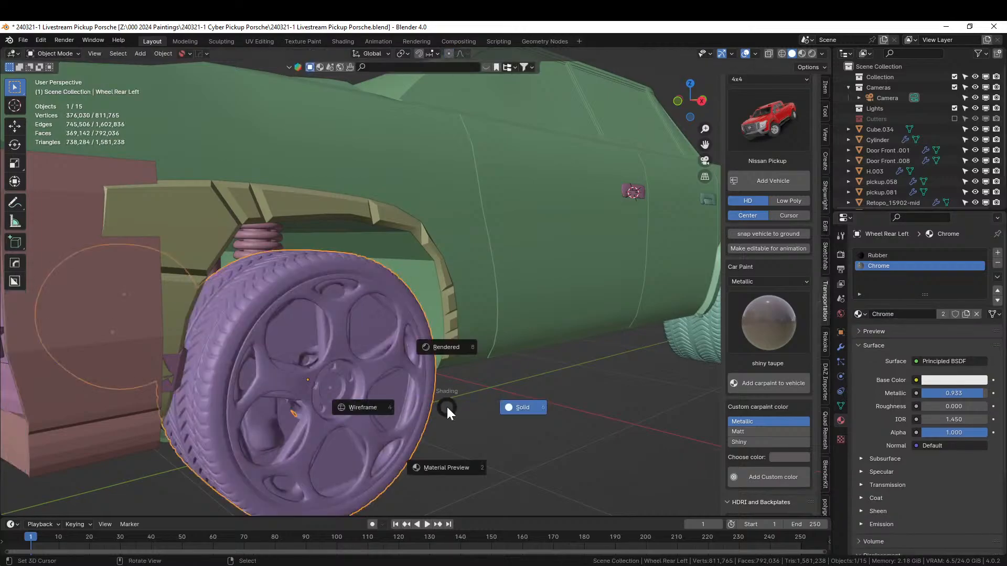
left_click(446, 405)
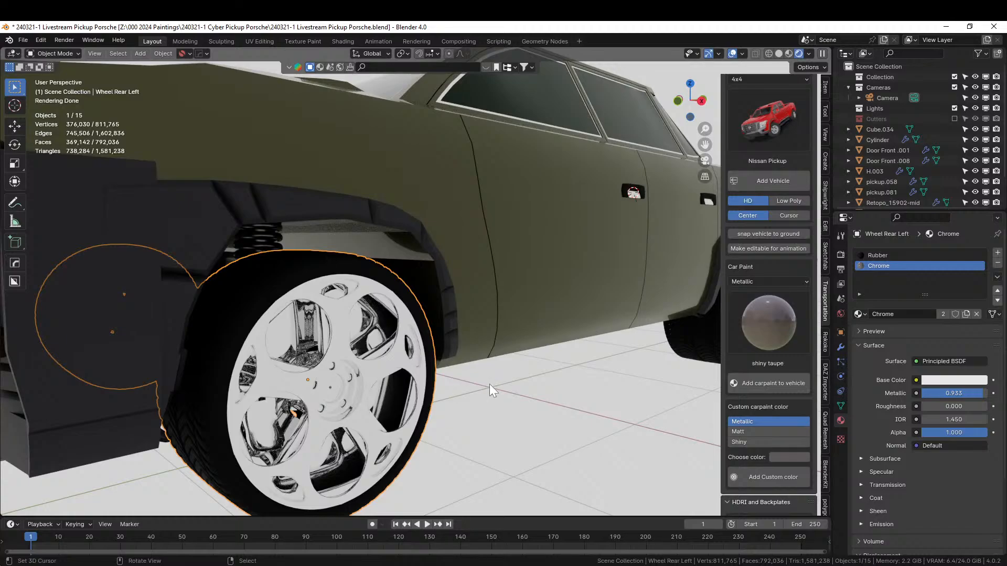
scroll(488, 386, "down", 10)
middle_click_drag(486, 387, 471, 408)
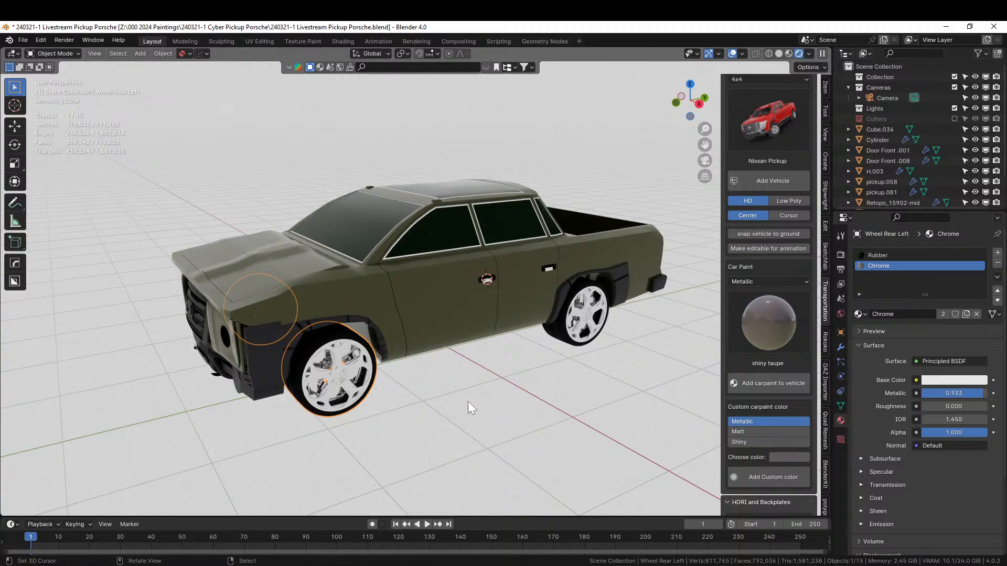
scroll(409, 414, "up", 3)
middle_click_drag(409, 413, 399, 385)
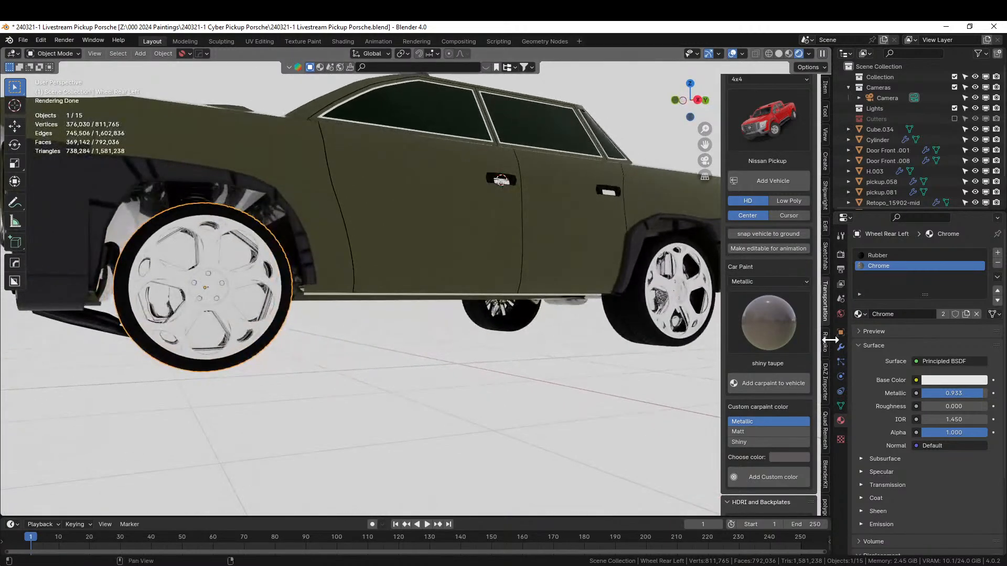
Replace the Chrome material on the wheel rims with metal paint and deselect the wheel.
left_click(860, 314)
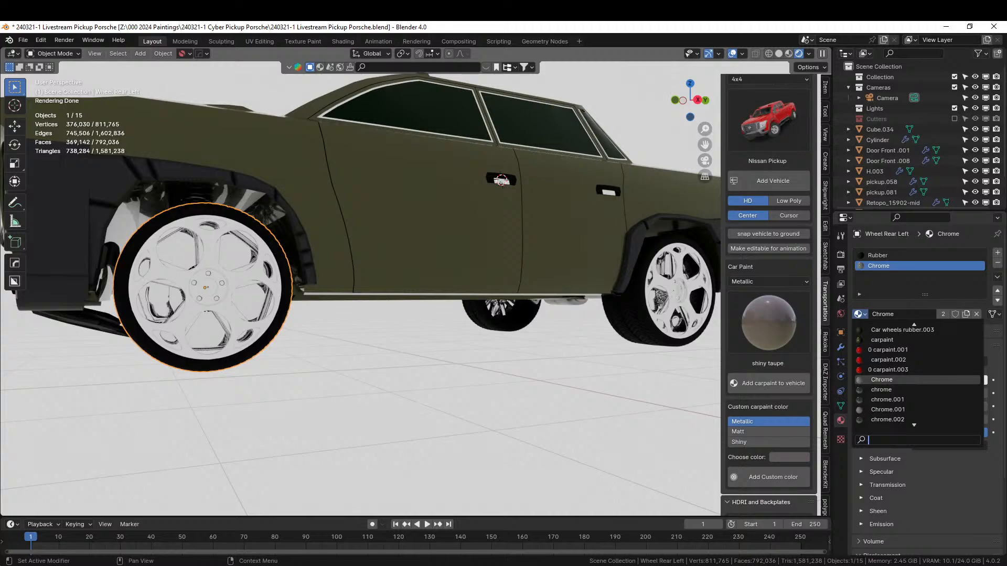
type("metal")
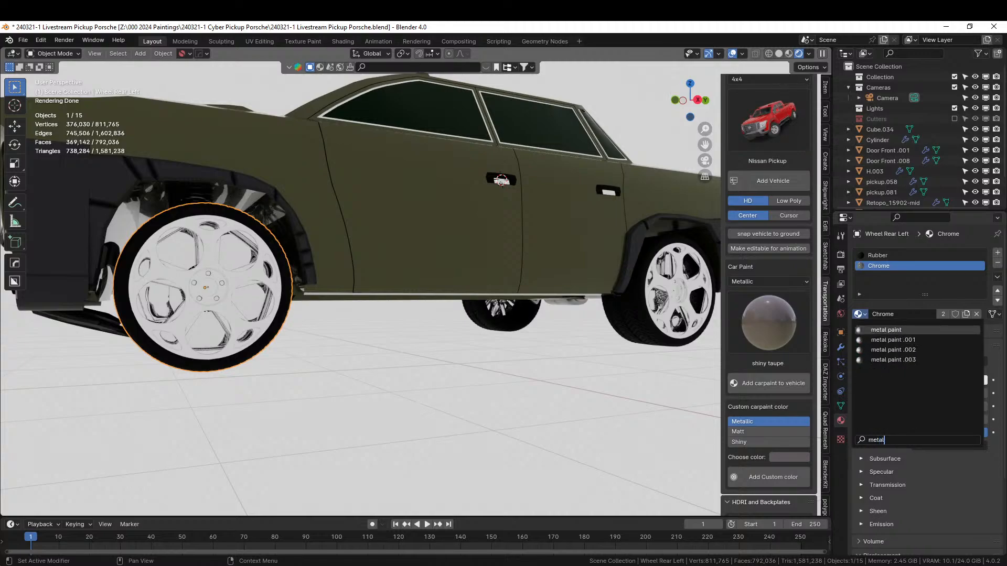
left_click(882, 330)
left_click(366, 432)
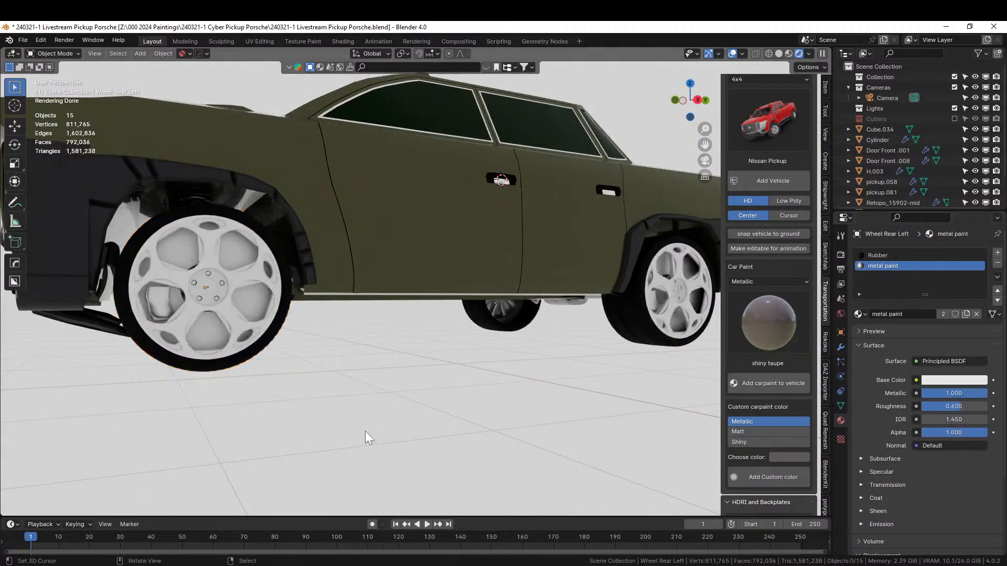
middle_click_drag(366, 438, 377, 432)
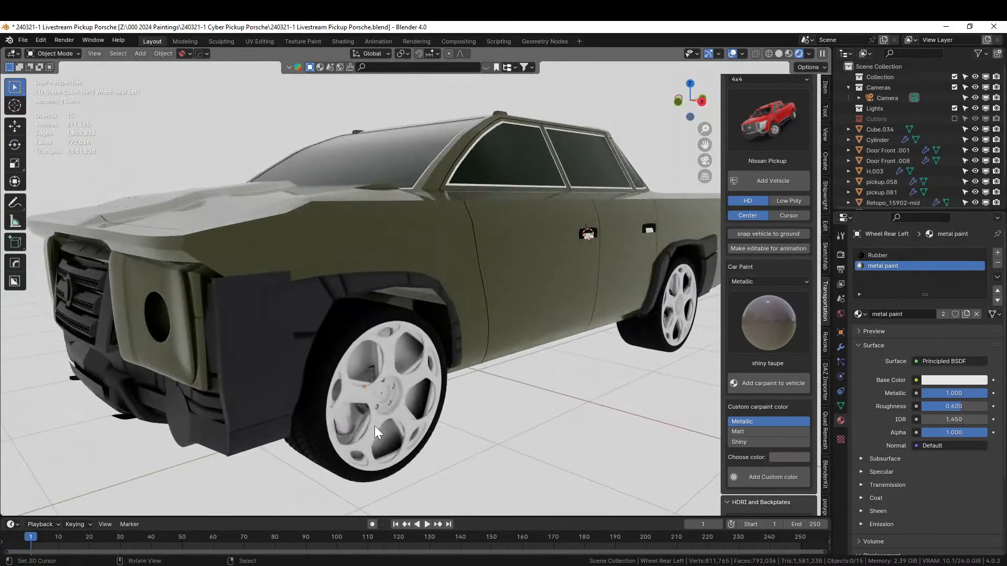
scroll(377, 433, "down", 3)
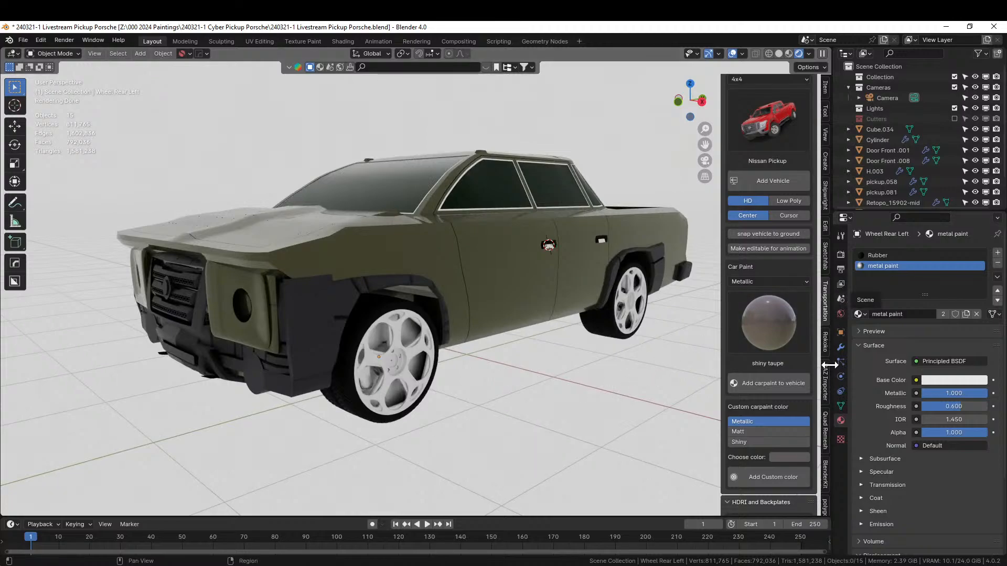
Import the sy_steel_mat material from the KO-Metal pack of KIT OPS.
scroll(829, 411, "down", 15)
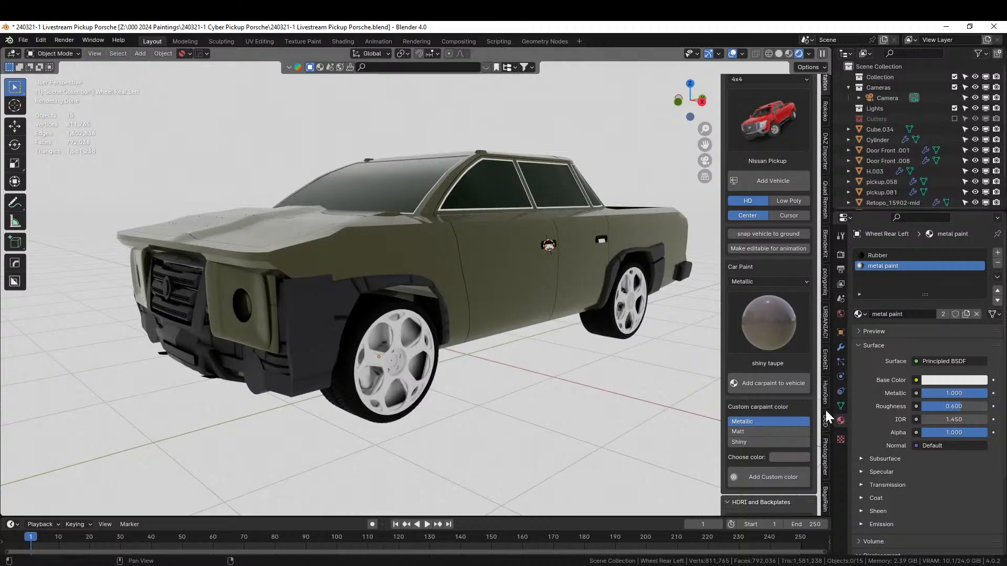
scroll(826, 417, "down", 5)
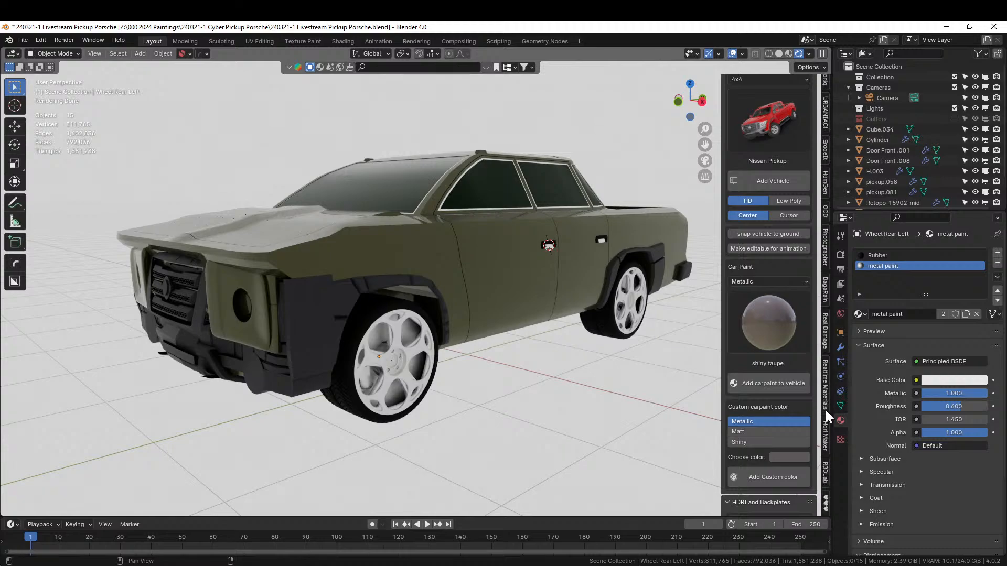
left_click(829, 507)
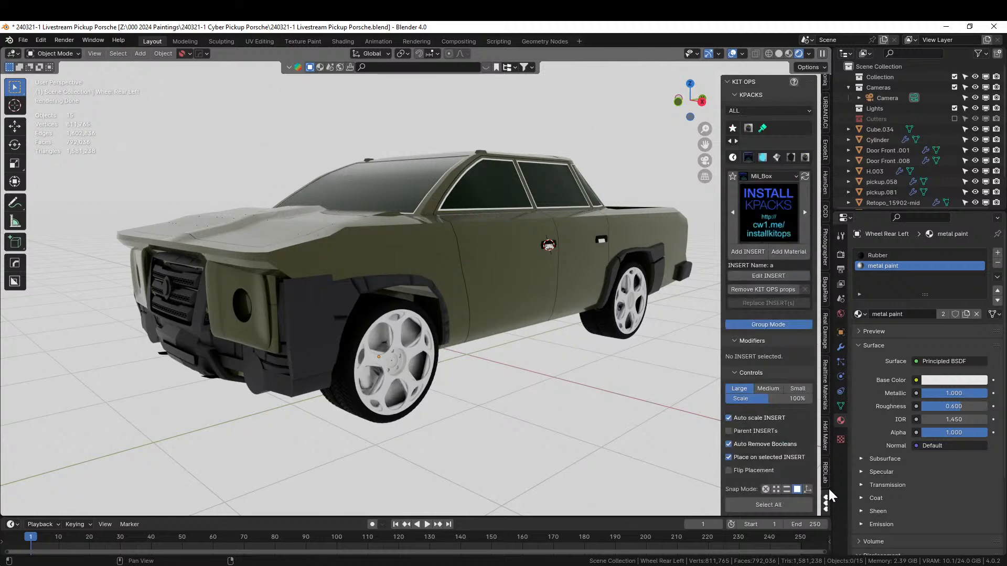
left_click(776, 158)
left_click(775, 207)
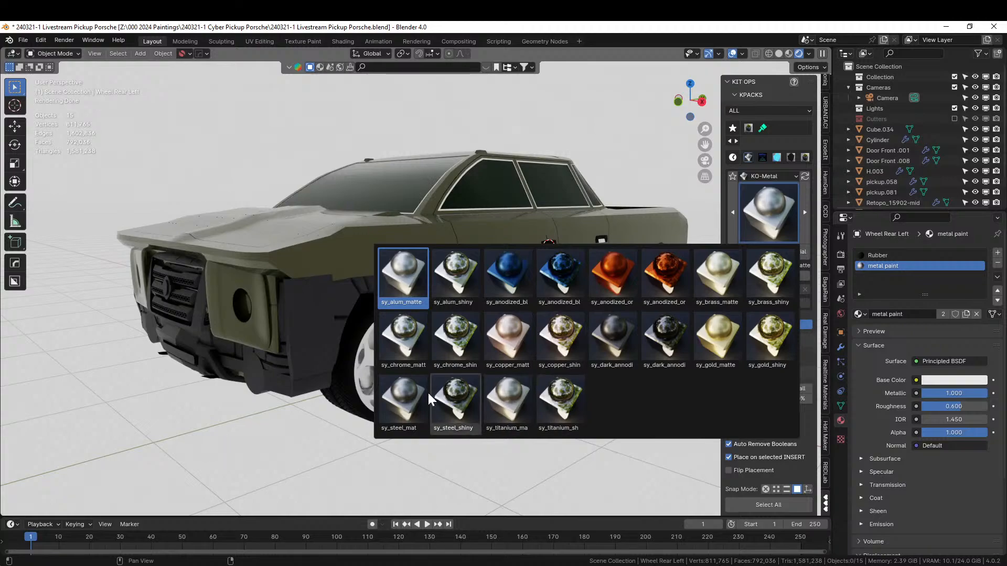
left_click(404, 399)
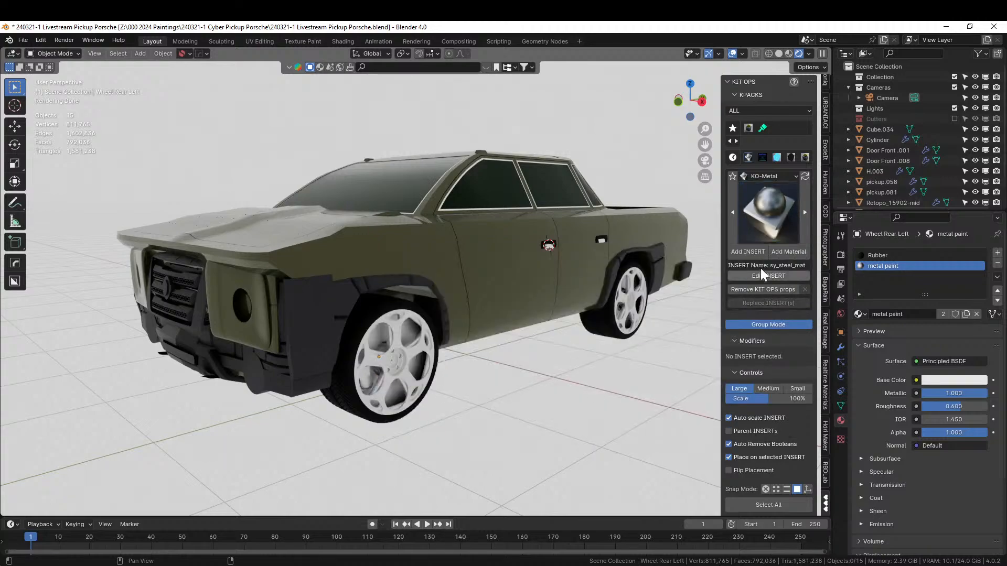
left_click(788, 251)
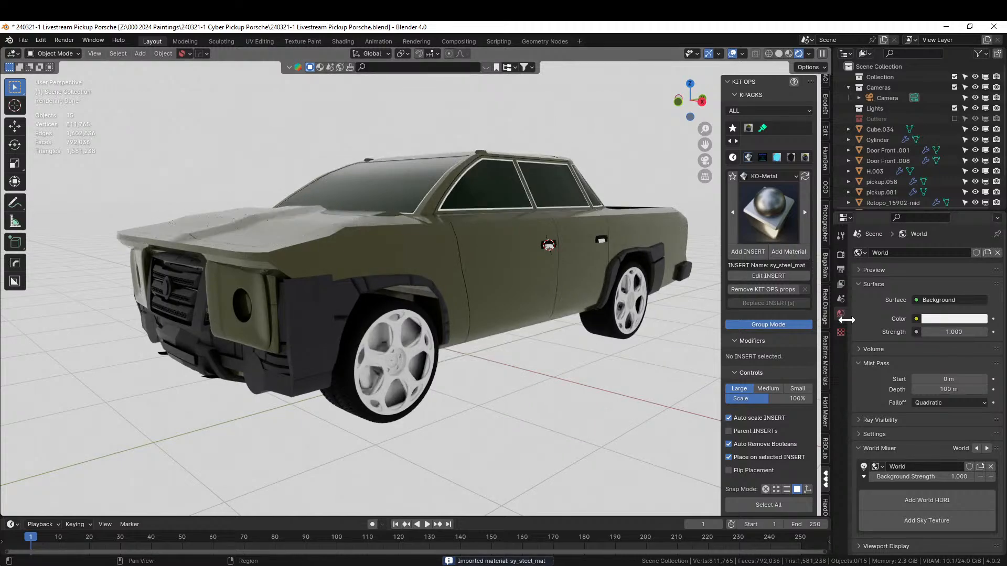
Replace the metal paint on the front wheel's rim with sy_steel_mat and deselect the wheel.
left_click(394, 344)
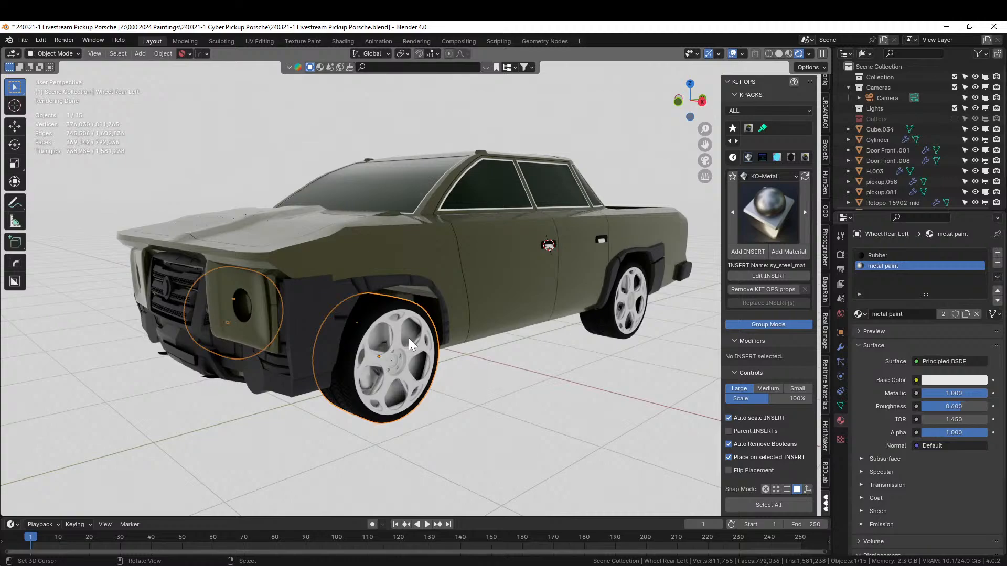
left_click(859, 314)
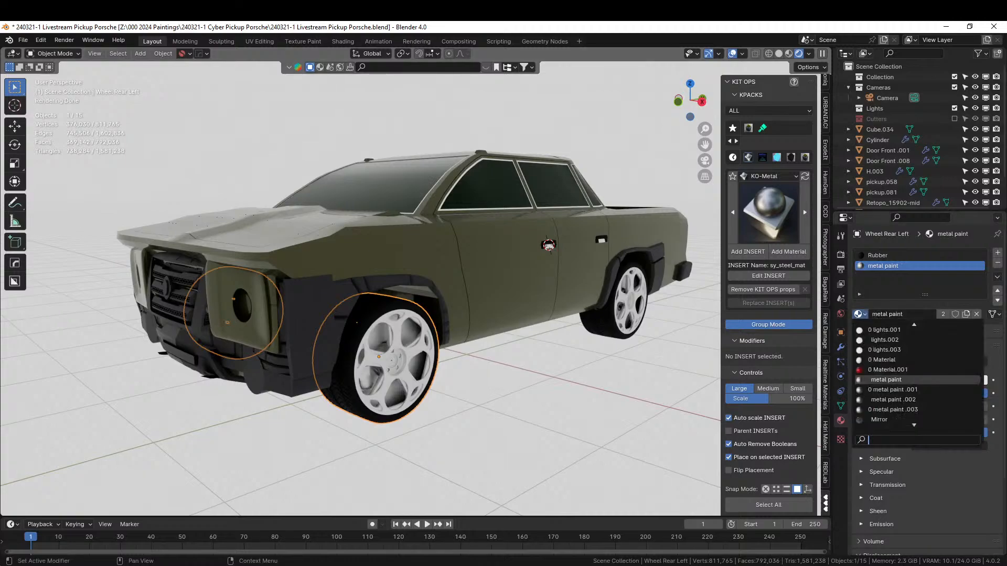
type("stee")
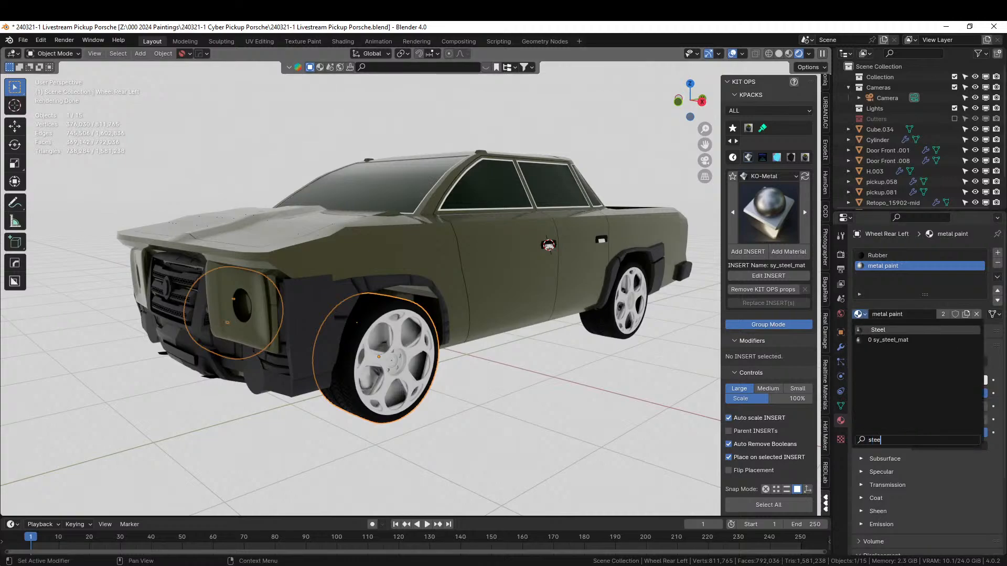
left_click(885, 338)
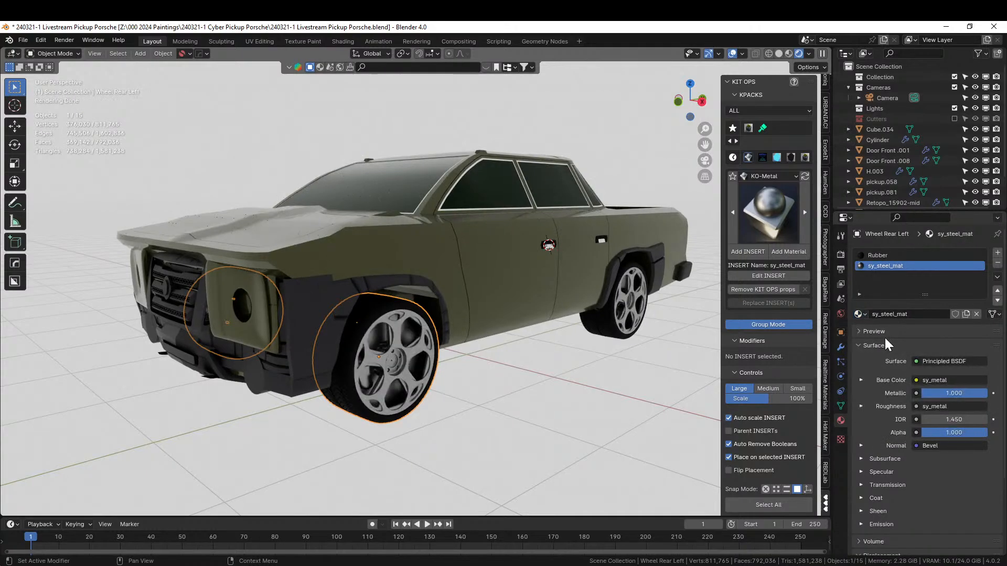
left_click(503, 427)
Open the mesh of the front body part H.003 for editing at the round headlight recess.
scroll(501, 404, "down", 5)
middle_click_drag(483, 392, 471, 365)
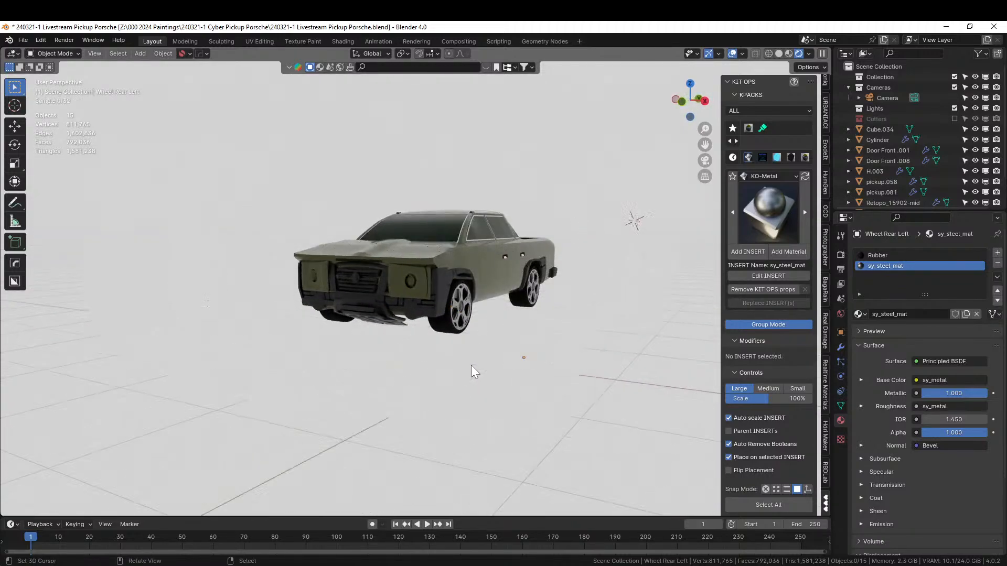
scroll(472, 367, "up", 8)
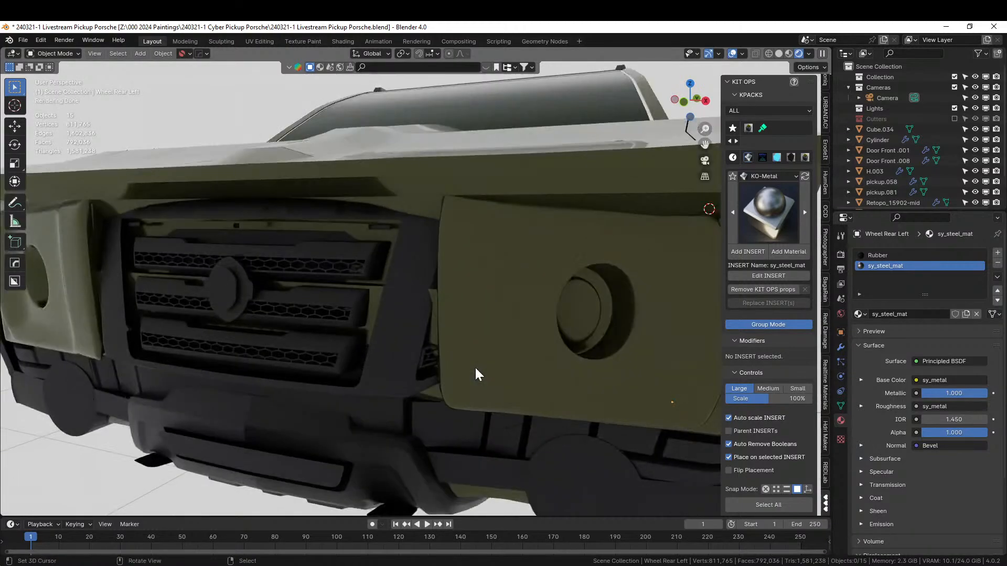
middle_click_drag(474, 366, 452, 370)
left_click(511, 332)
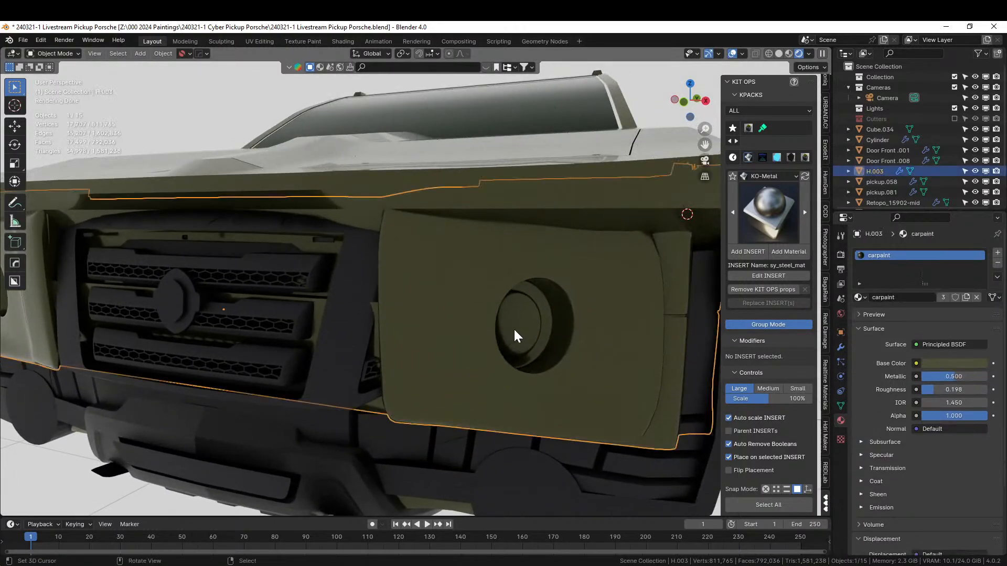
key("Tab")
scroll(523, 329, "up", 4)
middle_click_drag(523, 329, 510, 326)
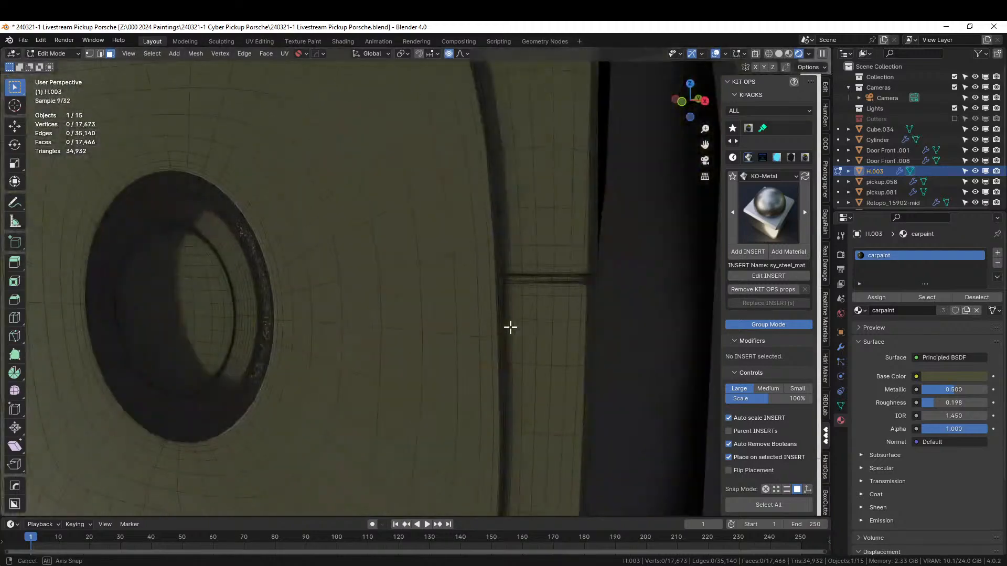
Select all faces of the round inner disc at the back of the headlight recess.
key("l")
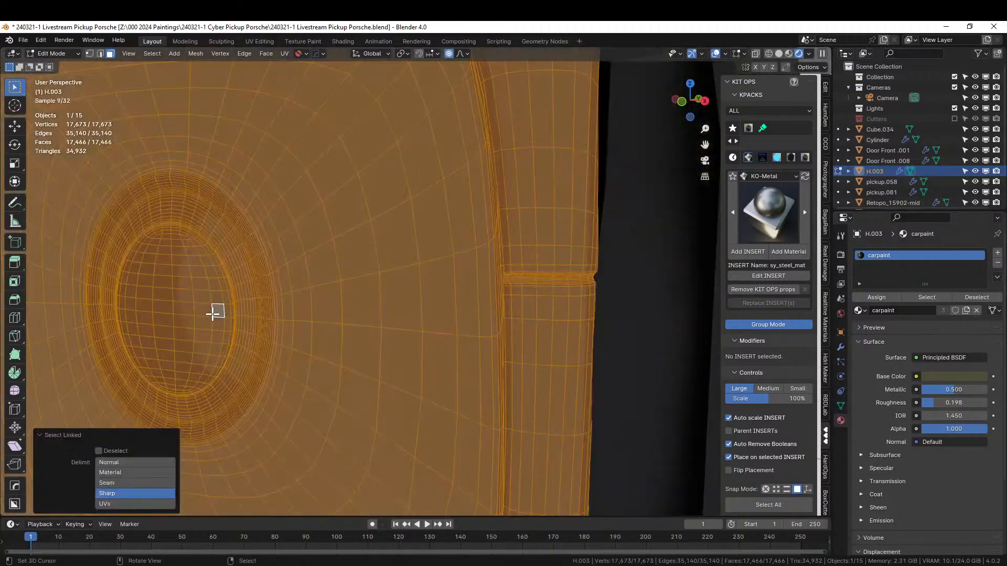
left_click(164, 308)
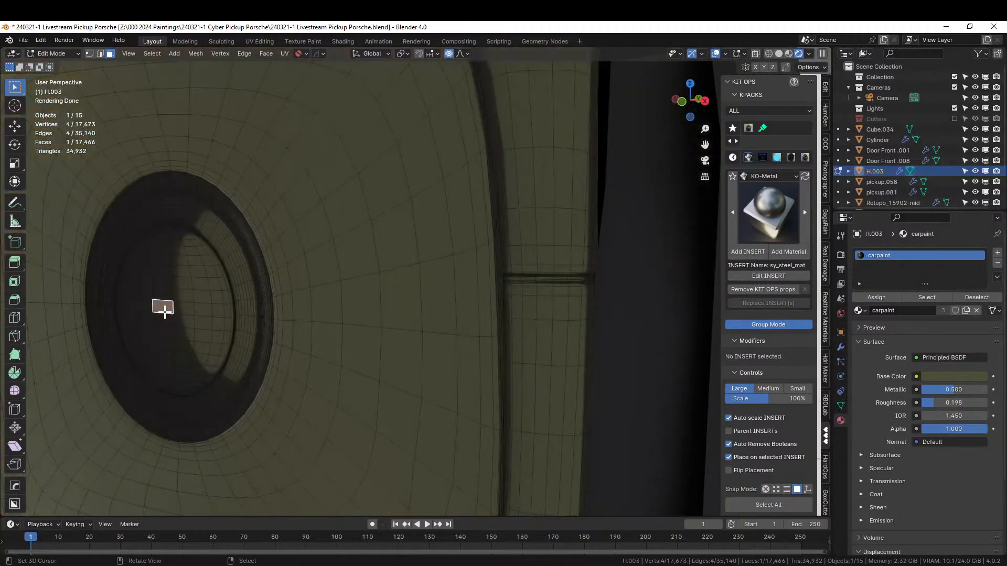
key("KP_Decimal")
scroll(189, 306, "down", 5)
middle_click_drag(189, 305, 330, 274)
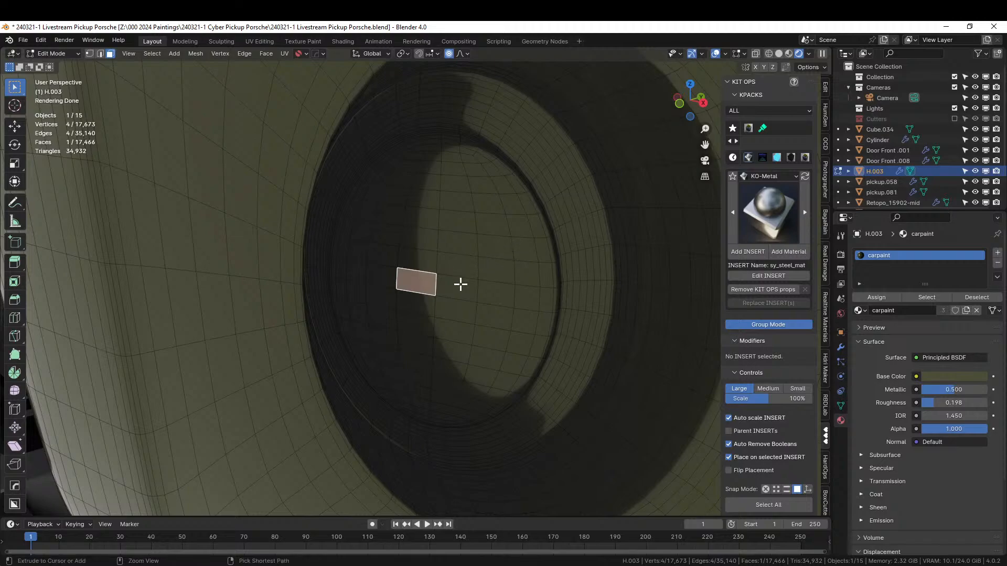
key("ctrl+KP_Add")
key("ctrl+KP_Add")
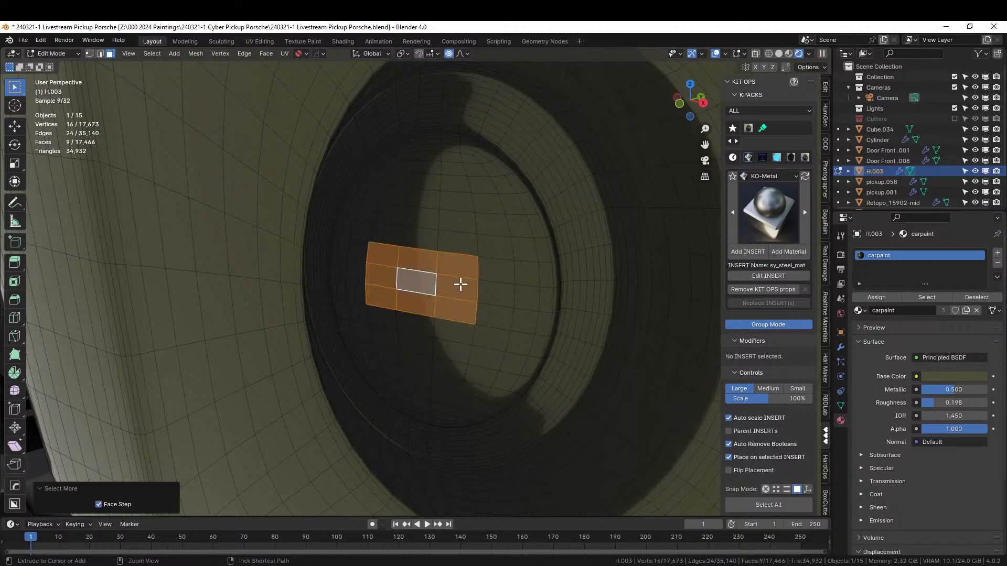
left_click(527, 242, "alt+shift")
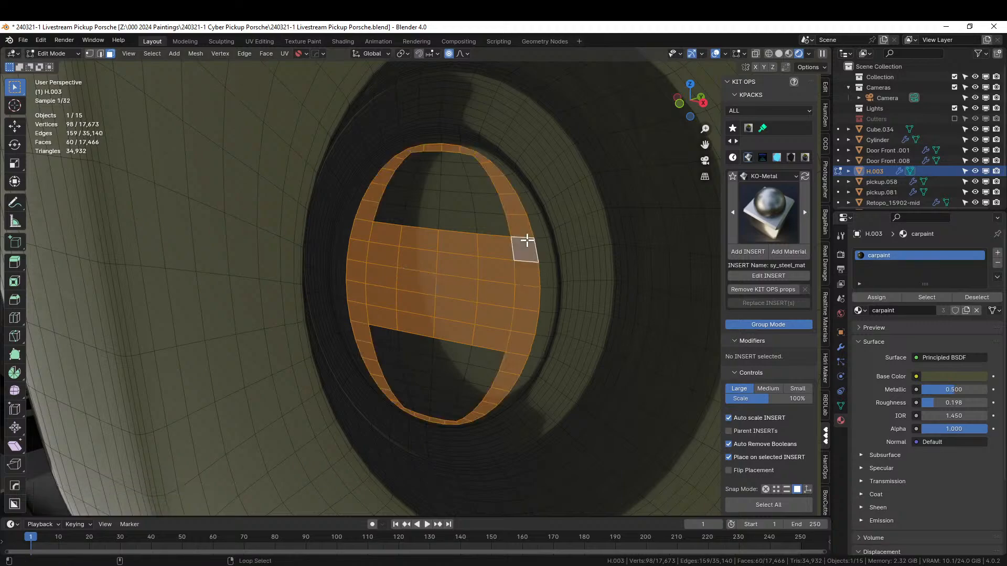
left_click(539, 236, "alt+shift")
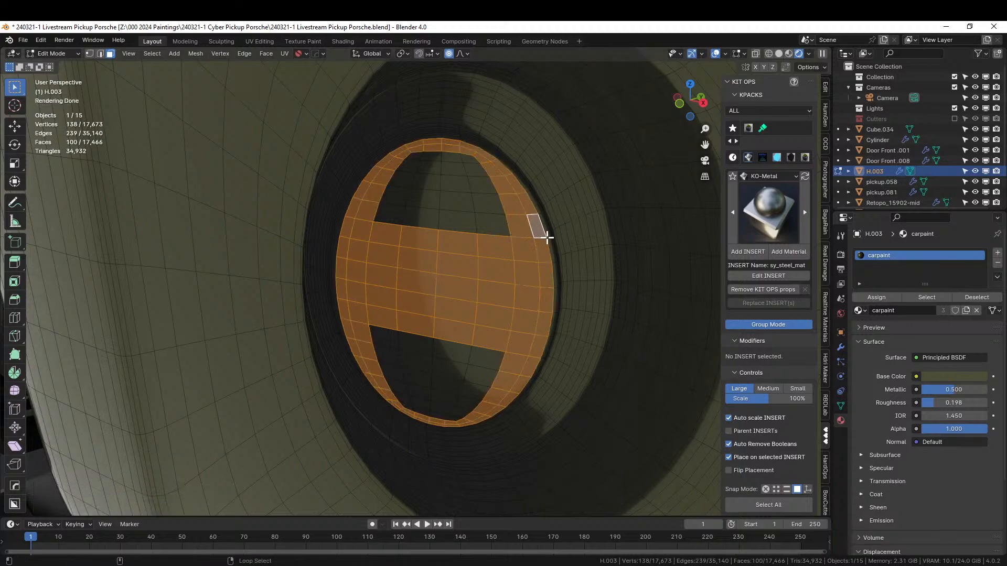
left_click(545, 234, "alt+shift")
key("c")
mouse_move(471, 372)
left_mouse_down()
mouse_move(483, 380)
mouse_move(458, 404)
mouse_move(416, 402)
mouse_move(383, 349)
mouse_move(411, 364)
mouse_move(463, 351)
mouse_move(492, 260)
mouse_move(467, 181)
mouse_move(414, 171)
mouse_move(414, 225)
mouse_move(473, 172)
left_mouse_up()
key("Escape")
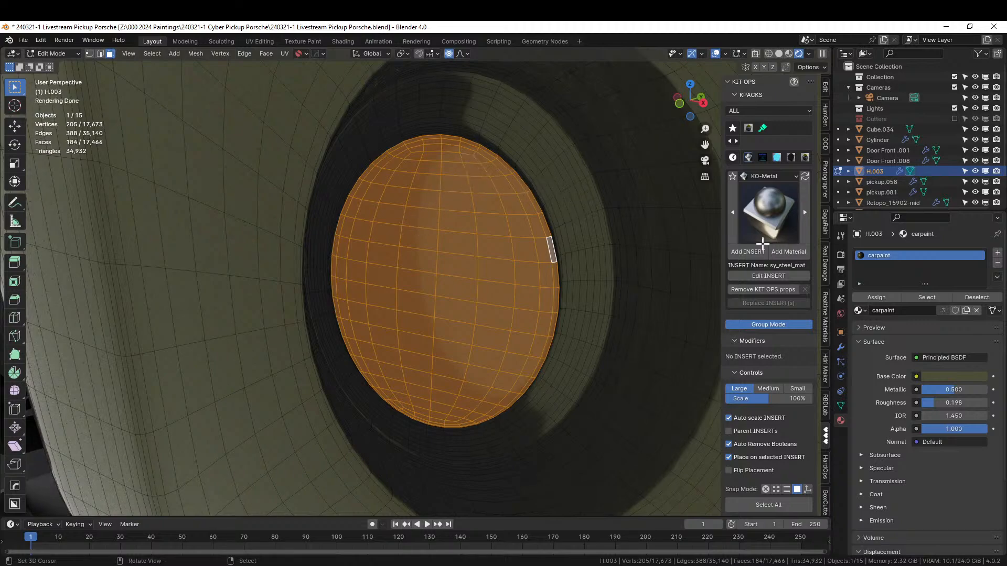
Assign the selected headlight disc faces a new material slot with sy_white_5_emmisive from the KO-Emissive pack of KIT OPS.
left_click(997, 252)
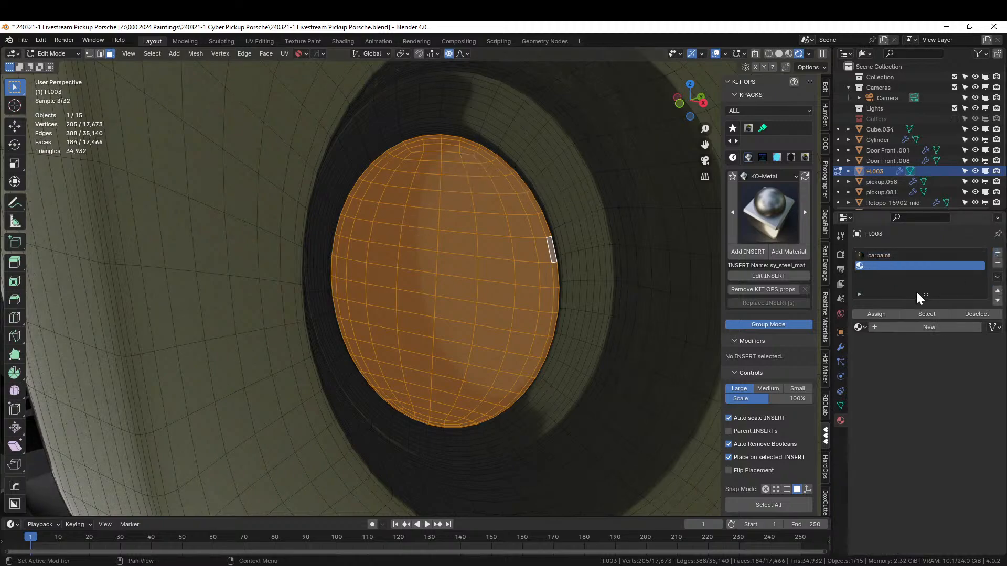
left_click(877, 313)
left_click(775, 156)
left_click(775, 206)
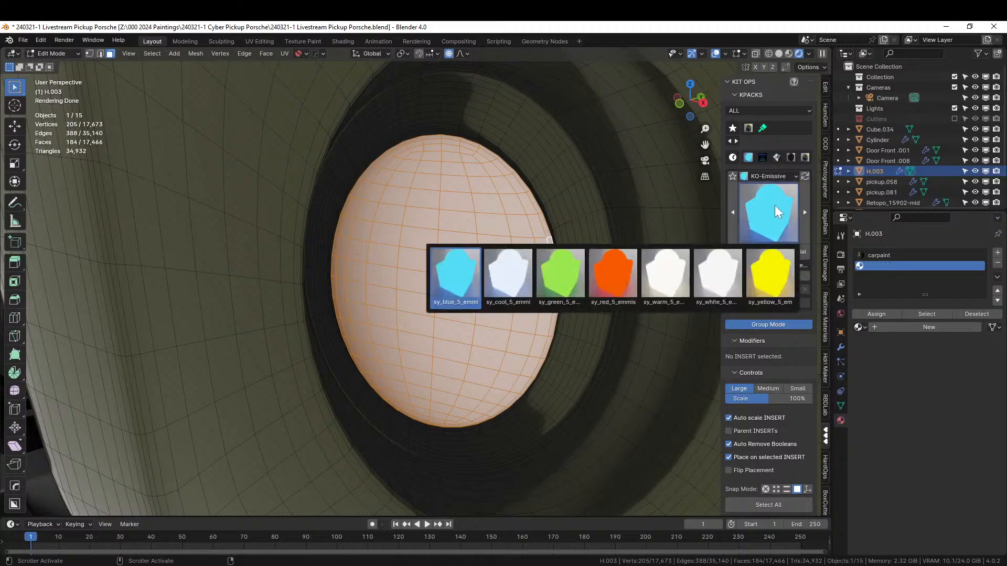
left_click(719, 296)
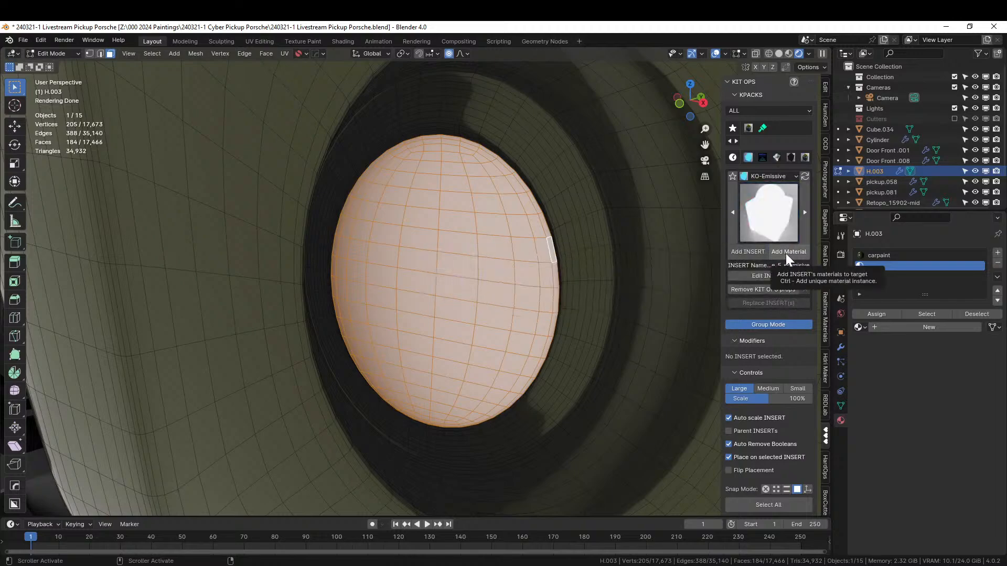
left_click(786, 252)
scroll(562, 260, "down", 3)
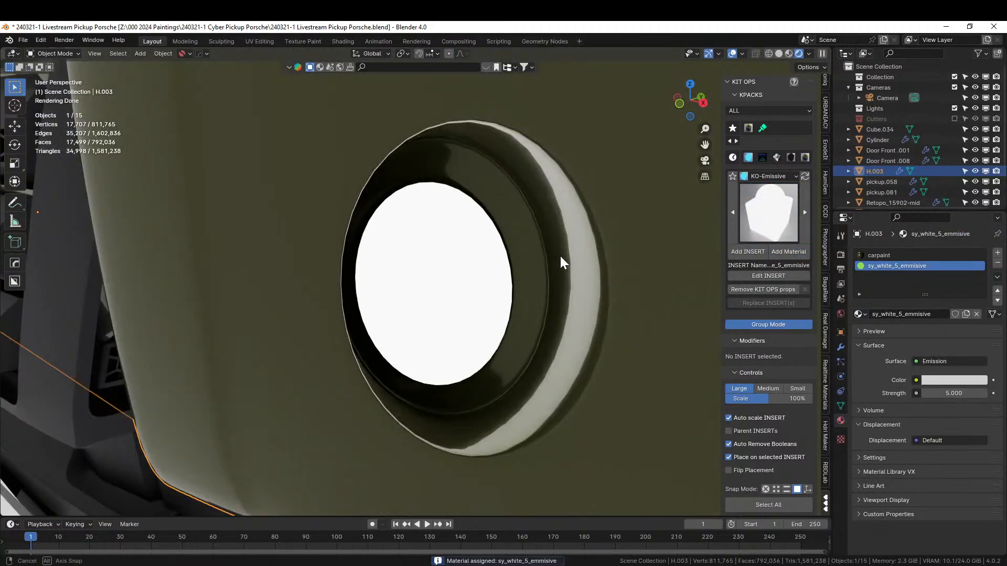
Grow the face selection from the emissive disc over the recess walls to the flat surround around the headlight opening.
middle_click_drag(560, 257, 482, 286)
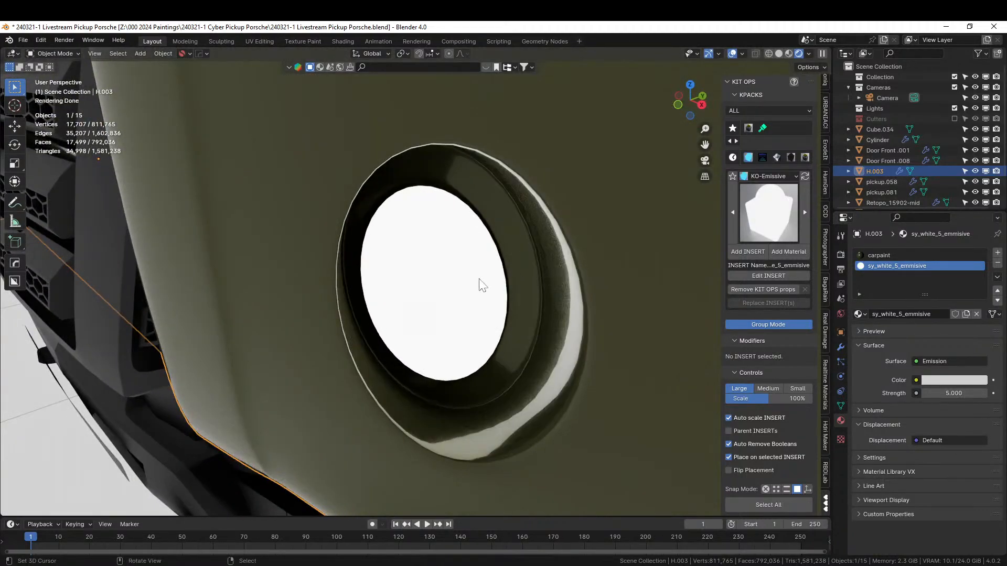
key("Tab")
key("ctrl+KP_Add")
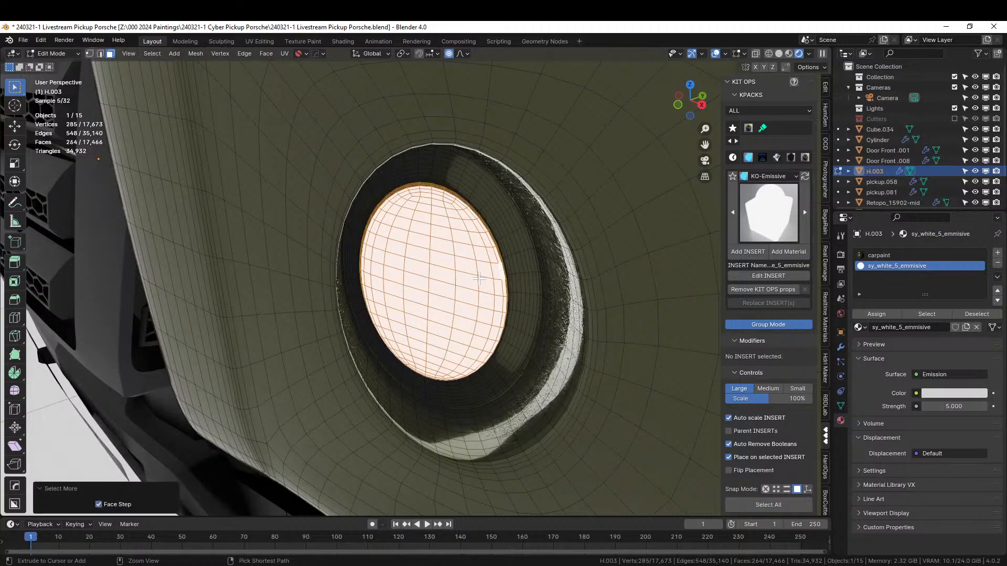
key("ctrl+KP_Add")
key("ctrl+KP_Add")
key("ctrl+KP_Add")
key("ctrl+KP_Add")
key("ctrl+KP_Add")
key("ctrl+KP_Add")
key("ctrl+KP_Add")
key("ctrl+KP_Add")
key("ctrl+KP_Add")
key("ctrl+KP_Add")
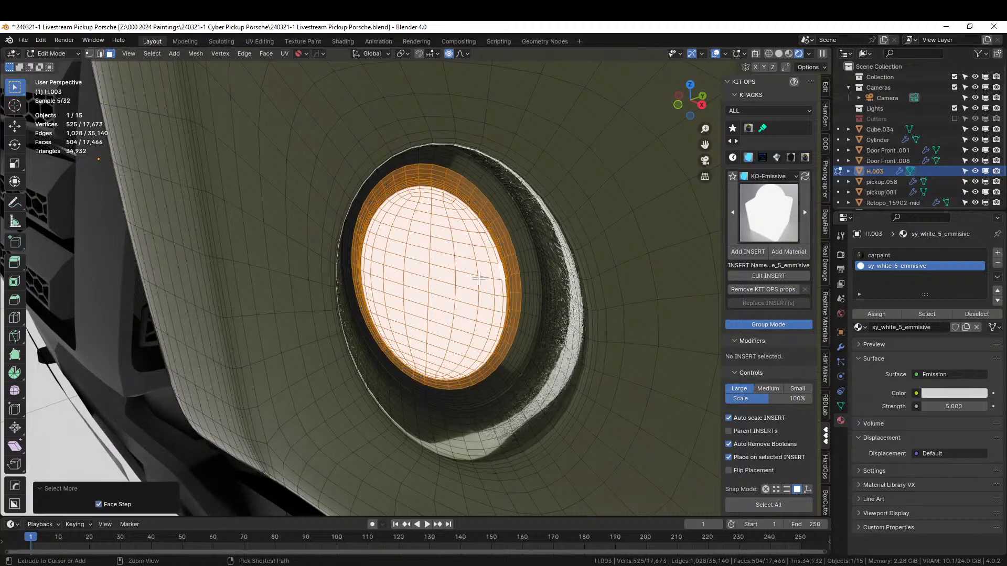
key("ctrl+KP_Add")
key("ctrl+KP_Add")
key("ctrl+KP_Add")
key("ctrl+KP_Add")
key("ctrl+KP_Add")
key("ctrl+KP_Add")
key("ctrl+KP_Add")
key("ctrl+KP_Add")
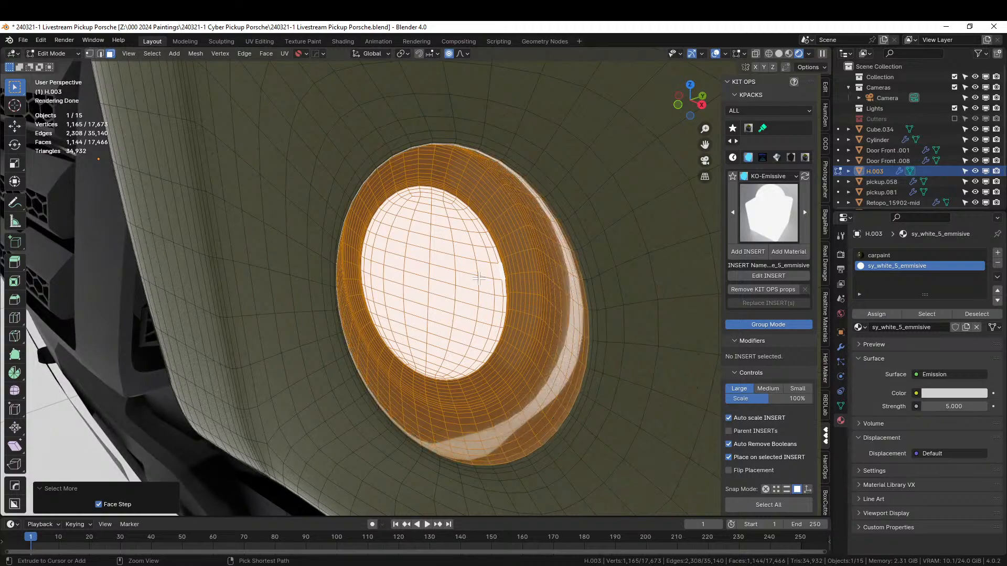
key("ctrl+KP_Add")
key("ctrl+KP_Add")
key("ctrl+KP_Add")
key("ctrl+KP_Add")
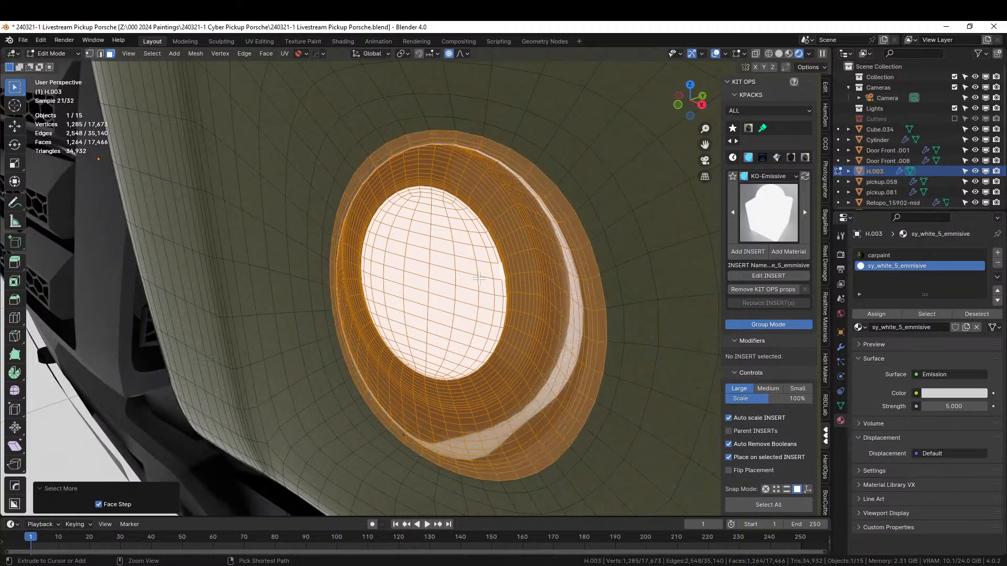
key("ctrl+KP_Add")
scroll(478, 279, "down", 5)
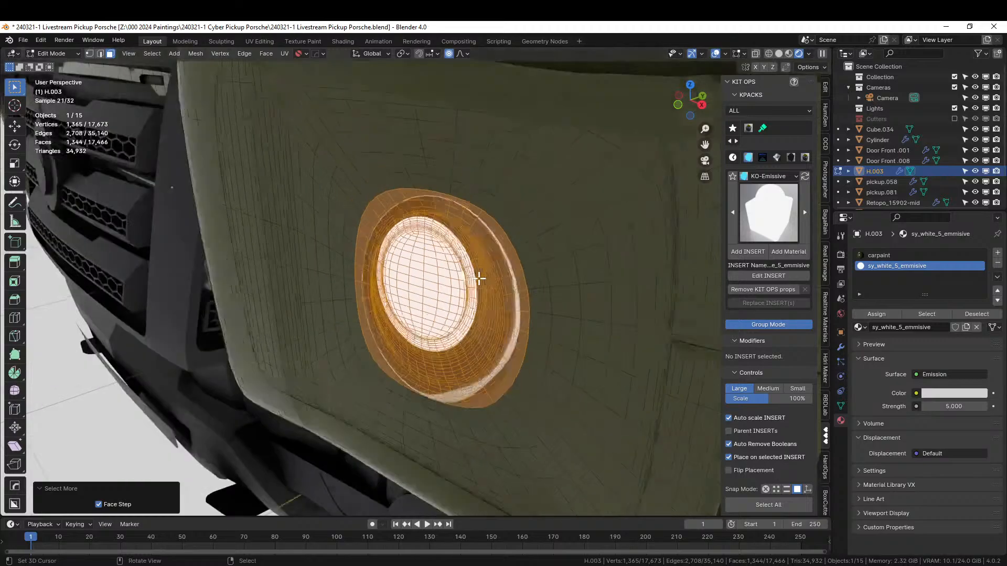
middle_click_drag(478, 278, 512, 267)
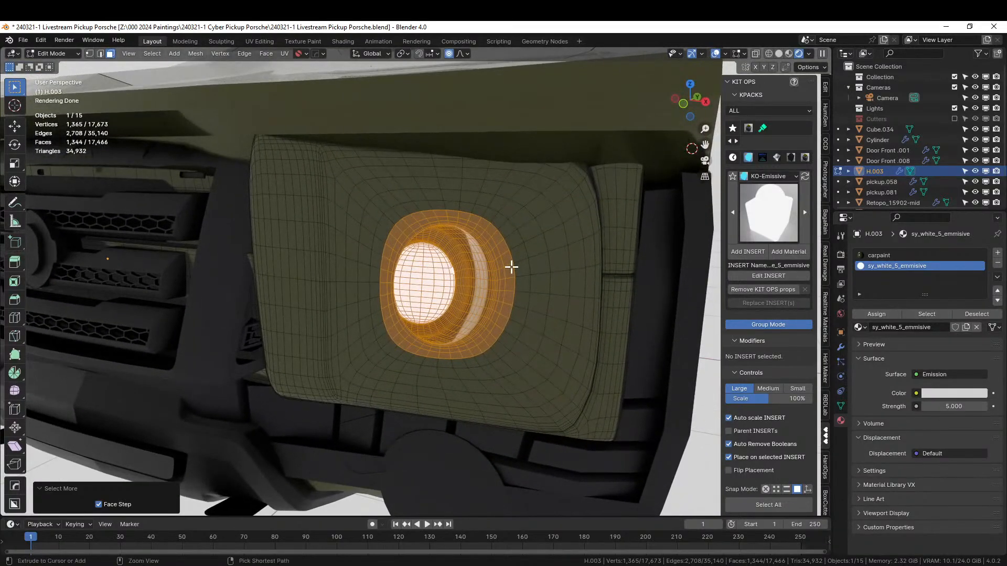
key("ctrl+KP_Add")
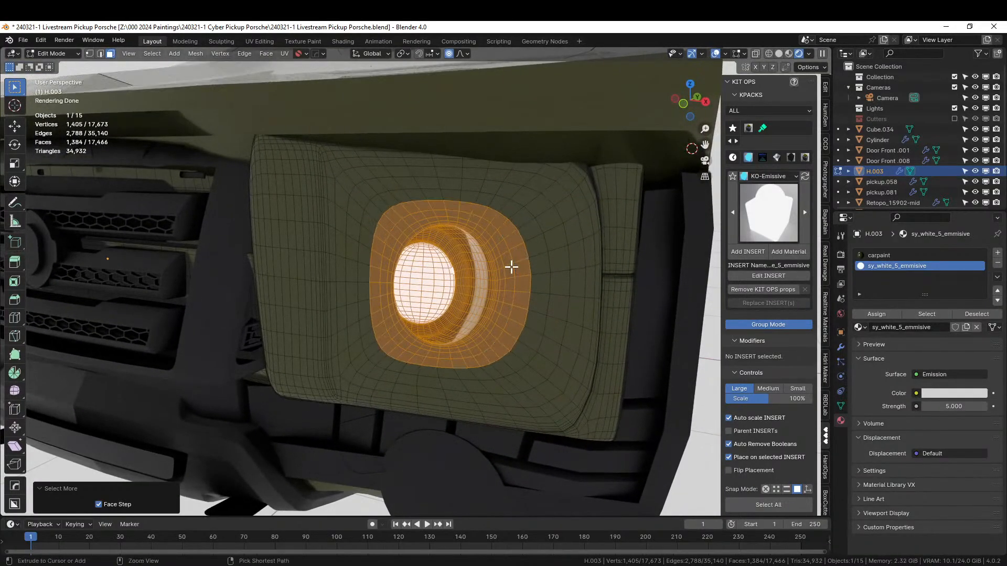
key("ctrl+KP_Subtract")
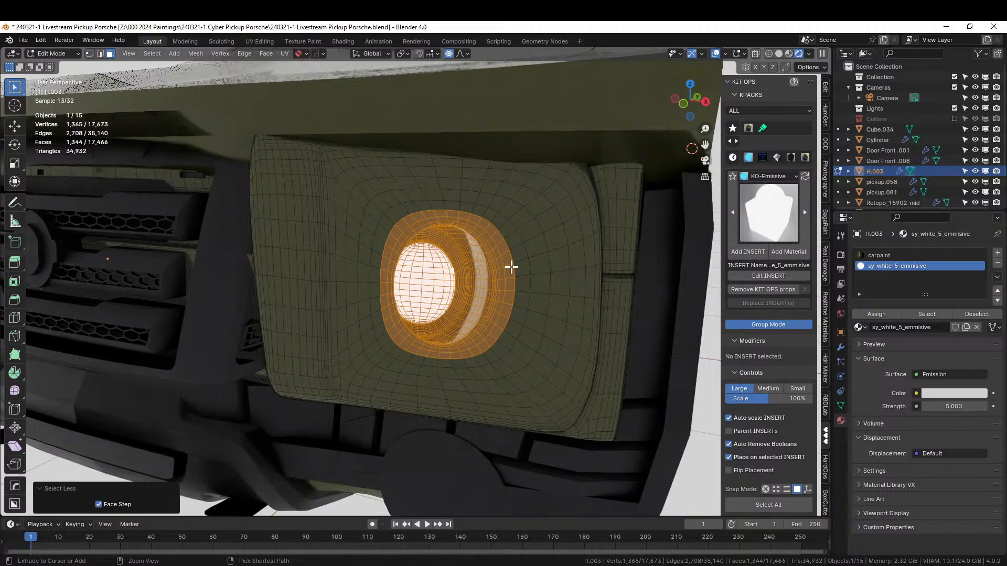
Exclude the sy_white_5_emmisive faces from the selection and assign the remaining recess faces a new slot with the chrome material.
left_click(998, 254)
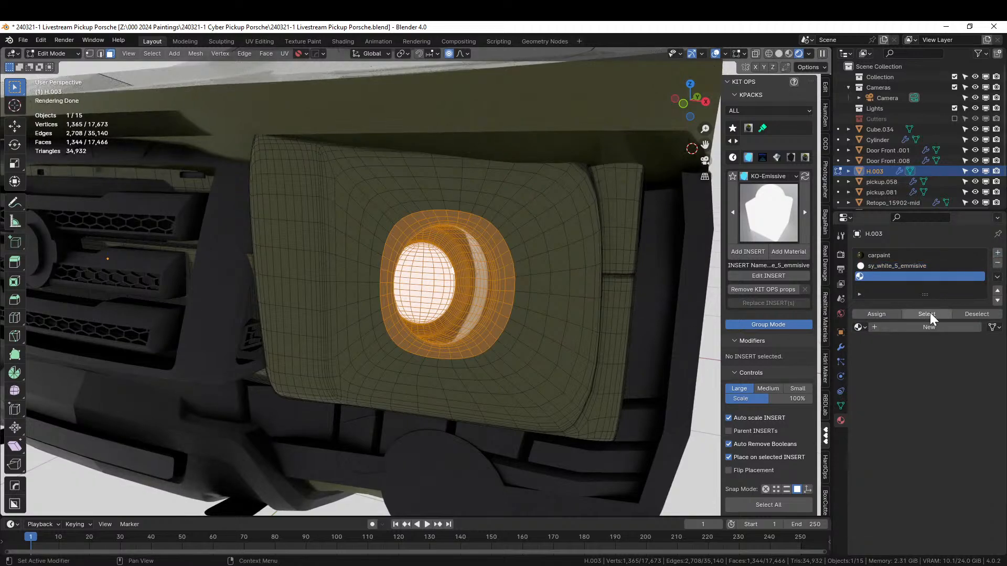
left_click(904, 266)
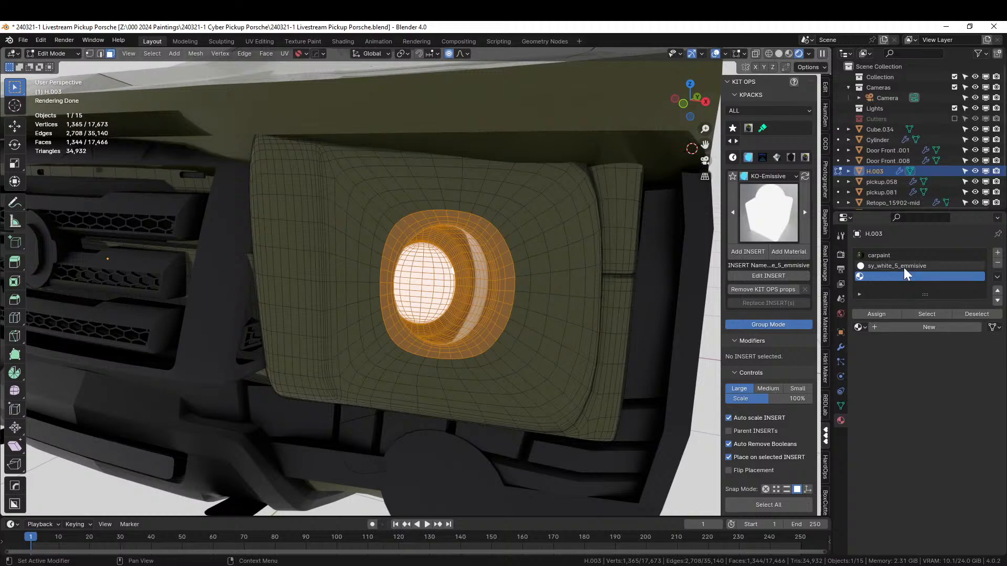
left_click(971, 313)
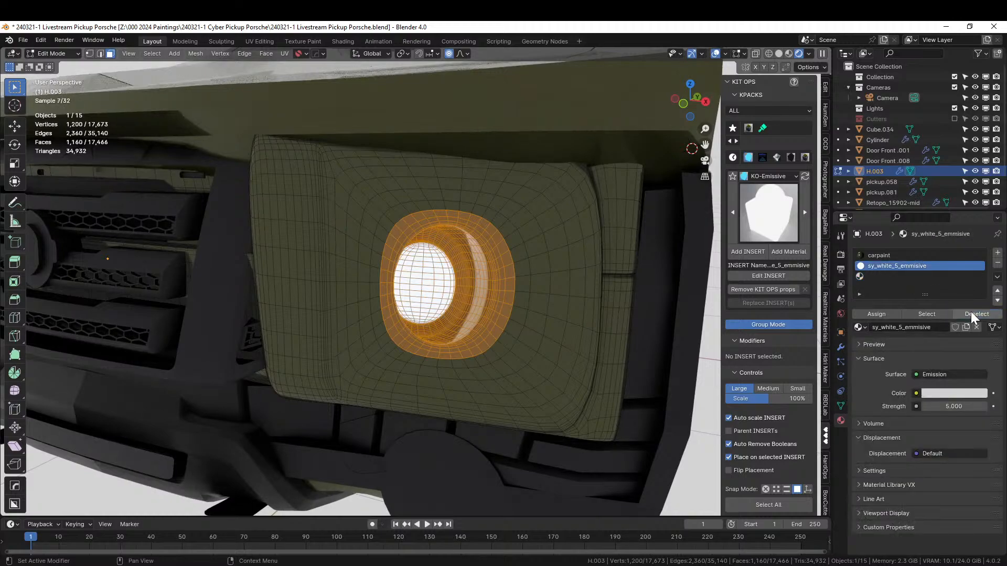
left_click(895, 276)
left_click(881, 313)
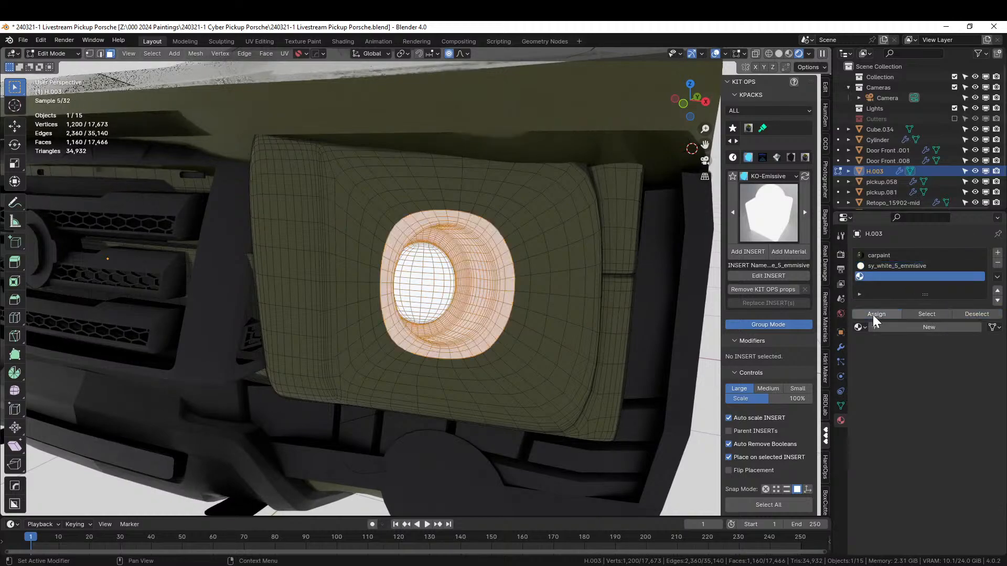
left_click(862, 328)
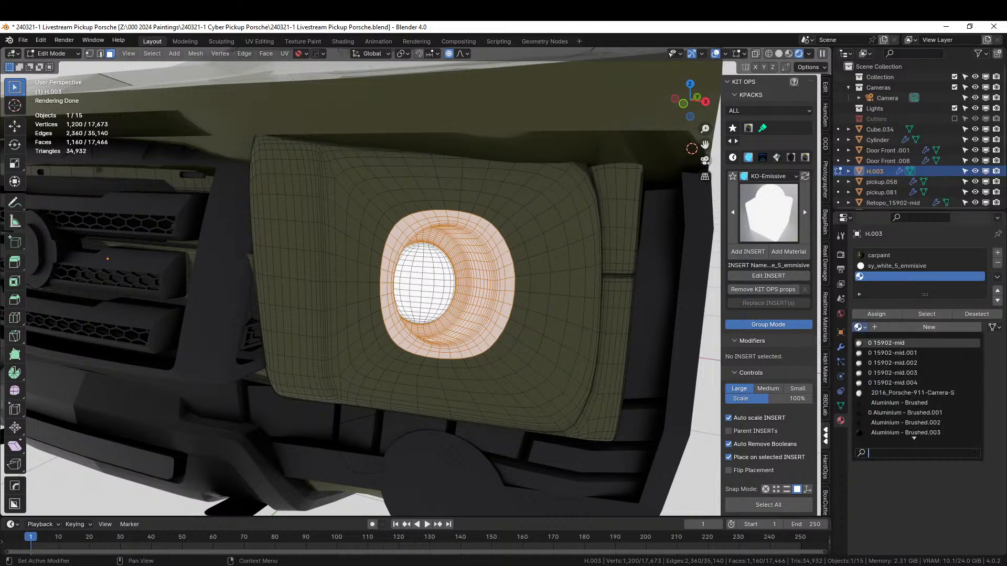
type("chrome")
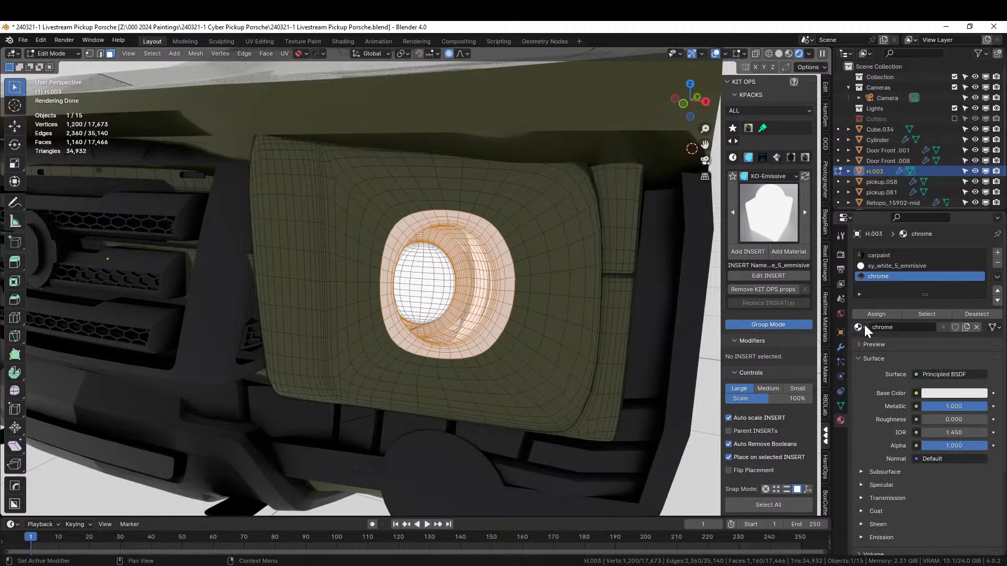
key("Tab")
scroll(355, 355, "down", 3)
scroll(358, 366, "down", 3)
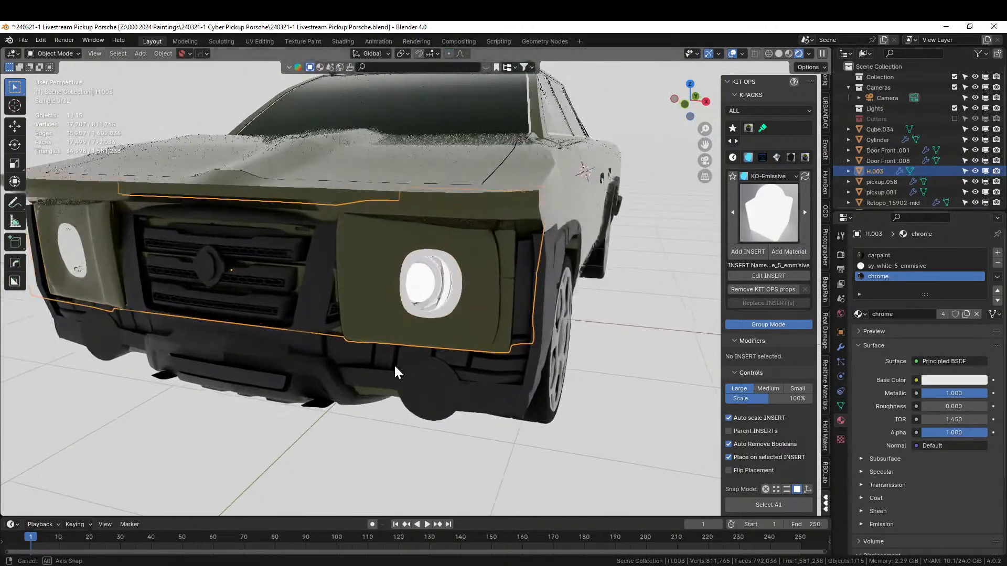
Select the edge loop around the headlight recess opening and fill it with a face.
scroll(404, 375, "up", 6)
key("Tab")
scroll(395, 363, "up", 6)
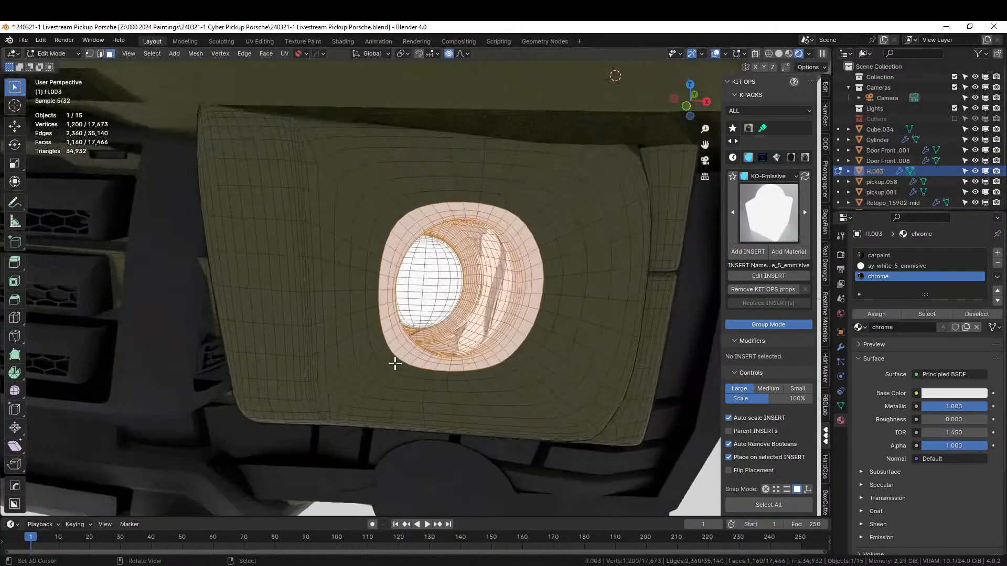
middle_click_drag(393, 359, 365, 425)
key("2")
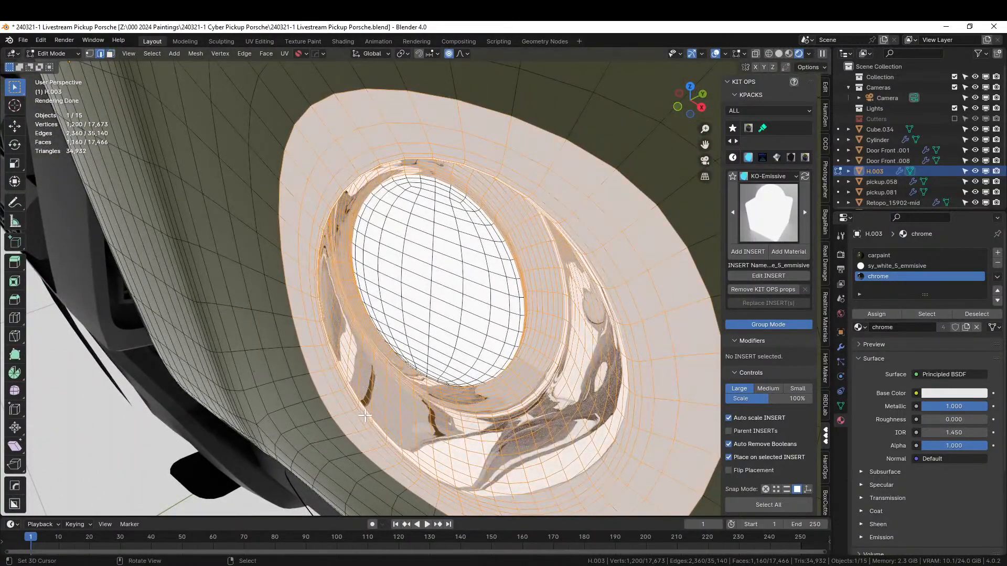
left_click(364, 416, "alt")
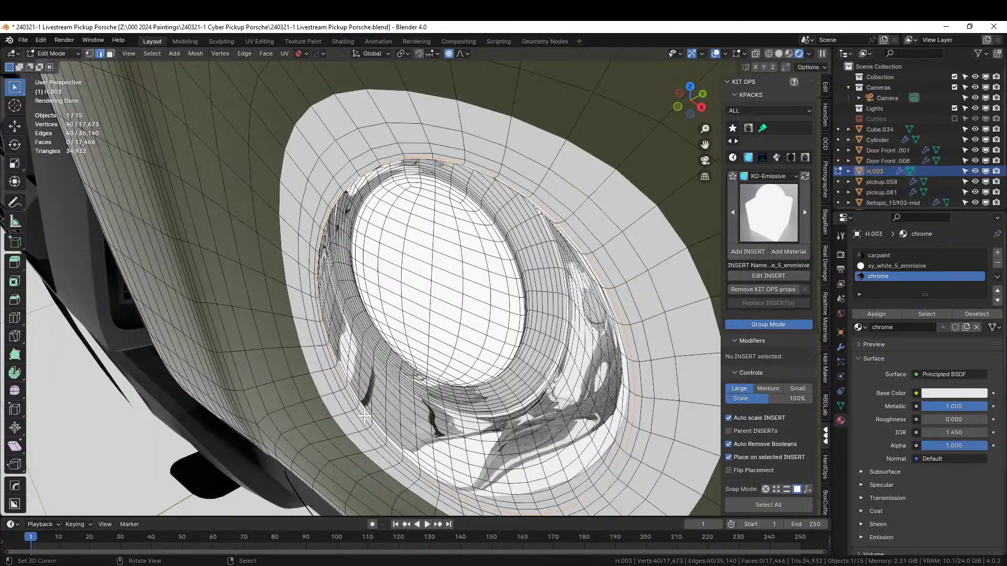
key("f")
Assign the new face covering the headlight opening a new material slot with Front_Lights_Glass.001.
key("3")
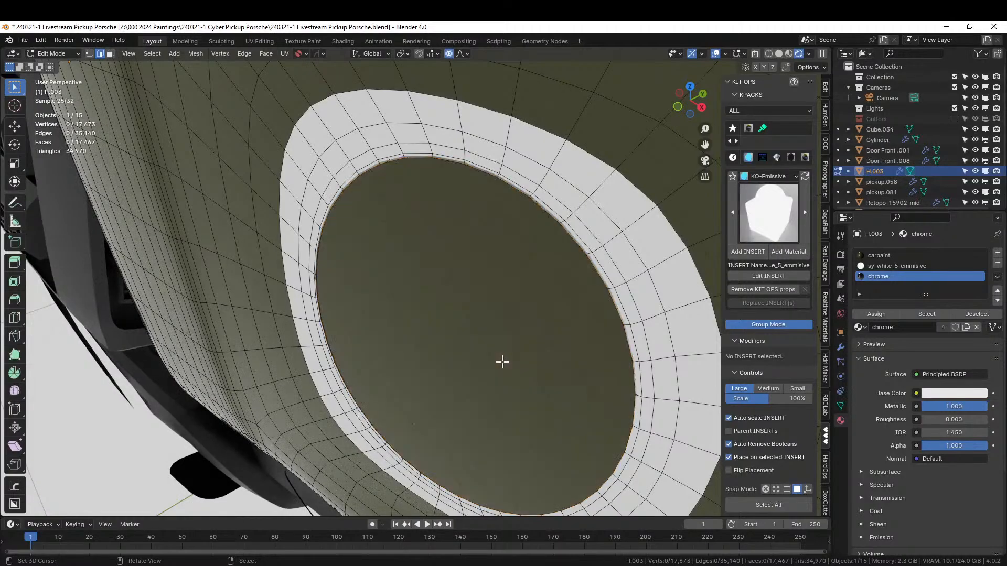
left_click(502, 362)
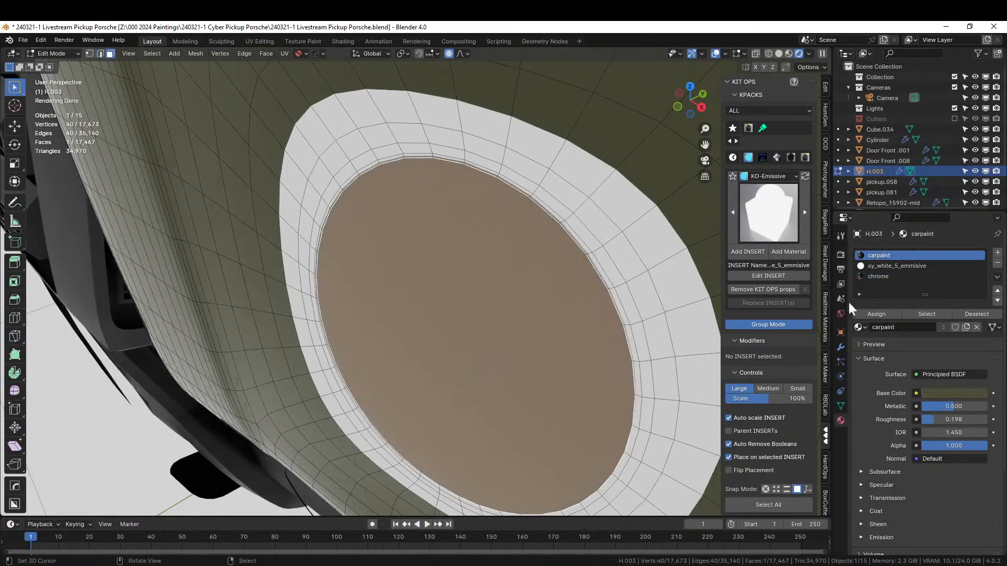
left_click(997, 252)
left_click(874, 314)
left_click(859, 326)
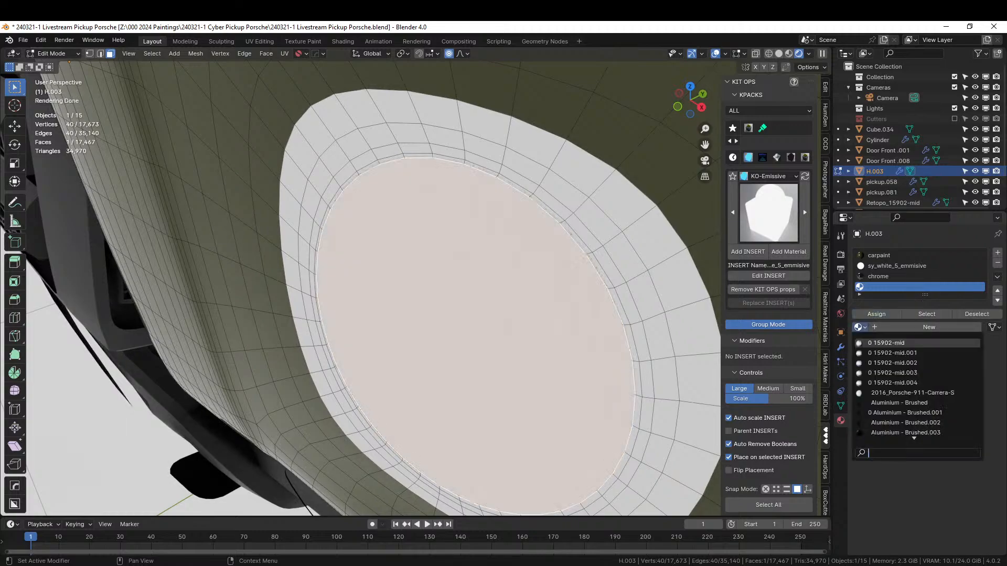
type("glass")
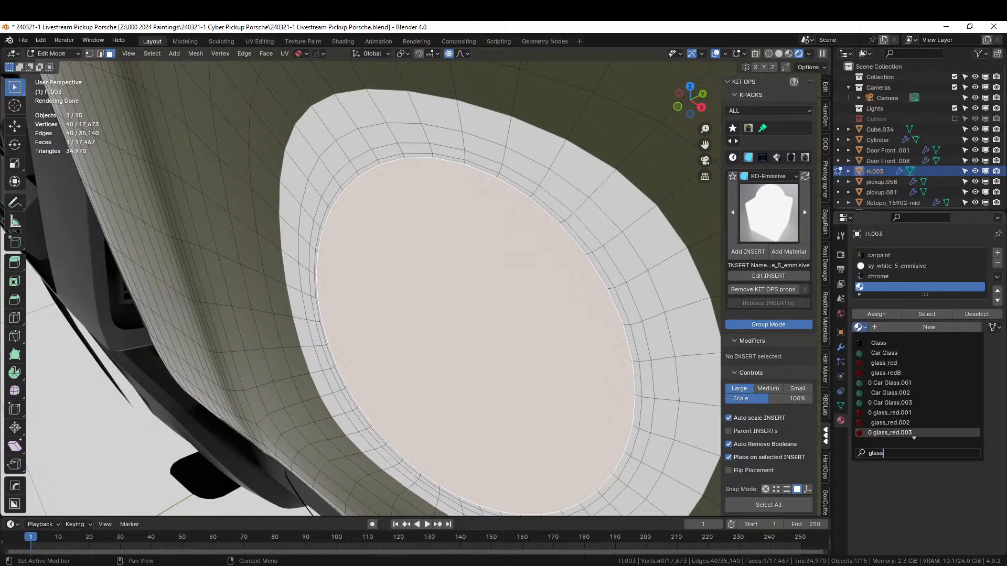
scroll(918, 388, "down", 7)
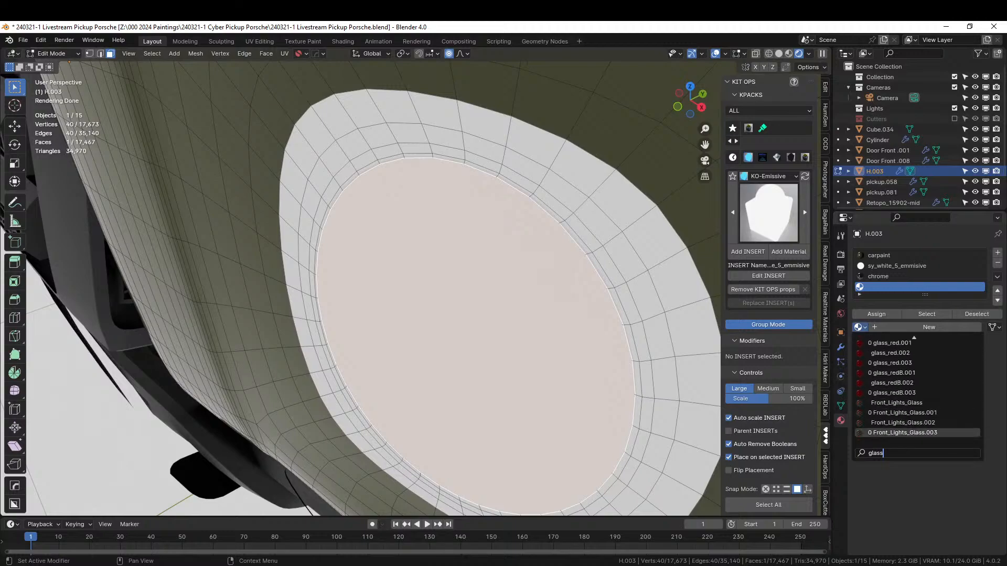
key("Up")
key("Up")
left_click(909, 412)
scroll(607, 360, "down", 4)
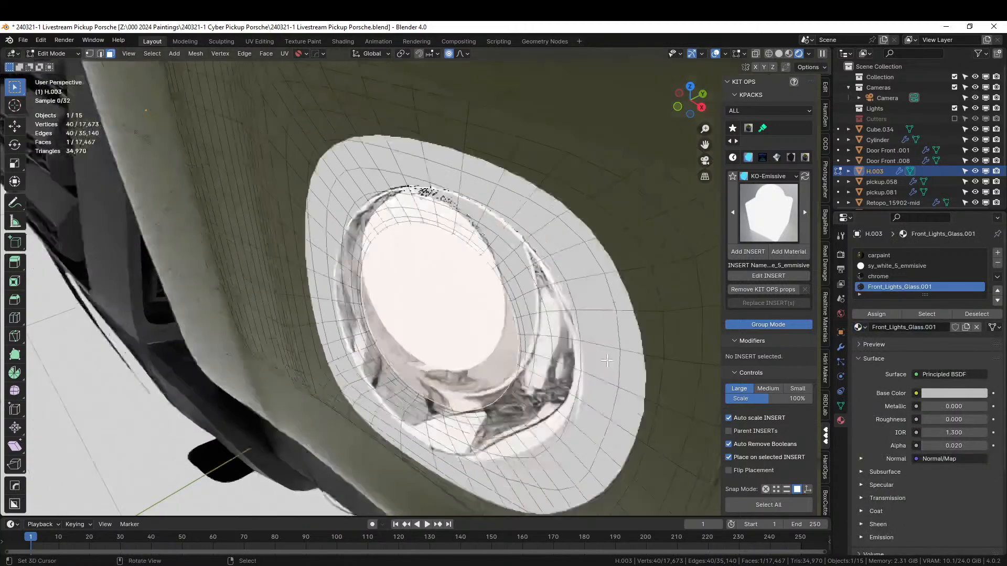
Fill the adjacent edge loop around the headlight opening with a second face and assign it Front_Lights_Glass.001.
scroll(603, 361, "up", 6)
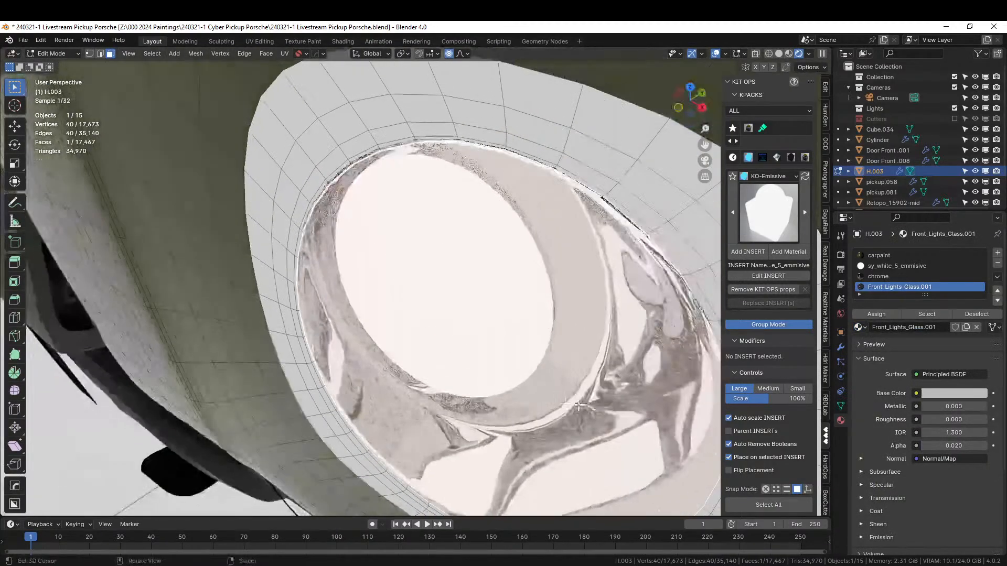
middle_click_drag(578, 405, 298, 185)
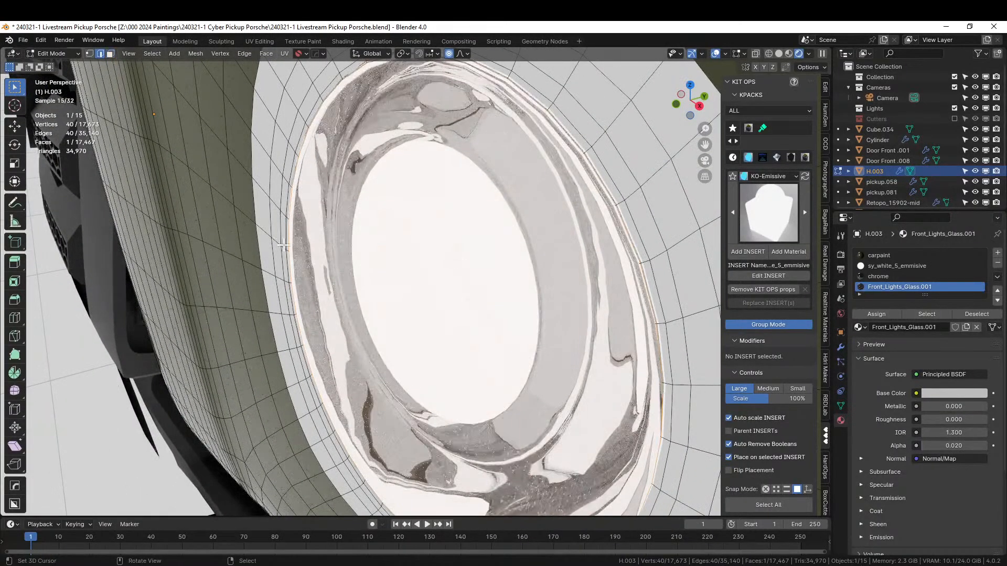
scroll(262, 210, "up", 3)
key("2")
left_click(216, 227, "alt+shift")
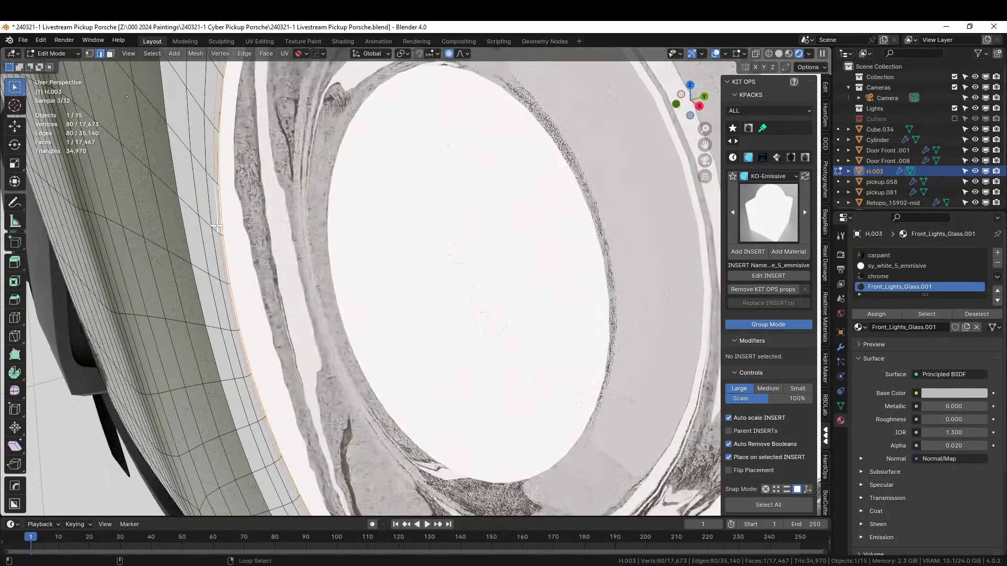
key("f")
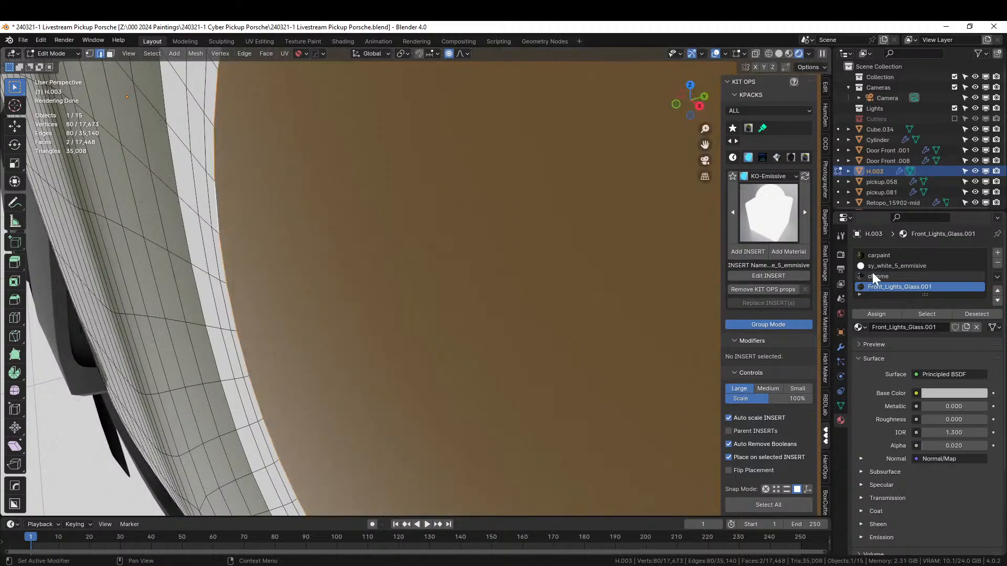
left_click(885, 313)
Leave mesh editing, deselect everything and examine the glass-covered headlight from the front of the truck.
scroll(443, 297, "down", 7)
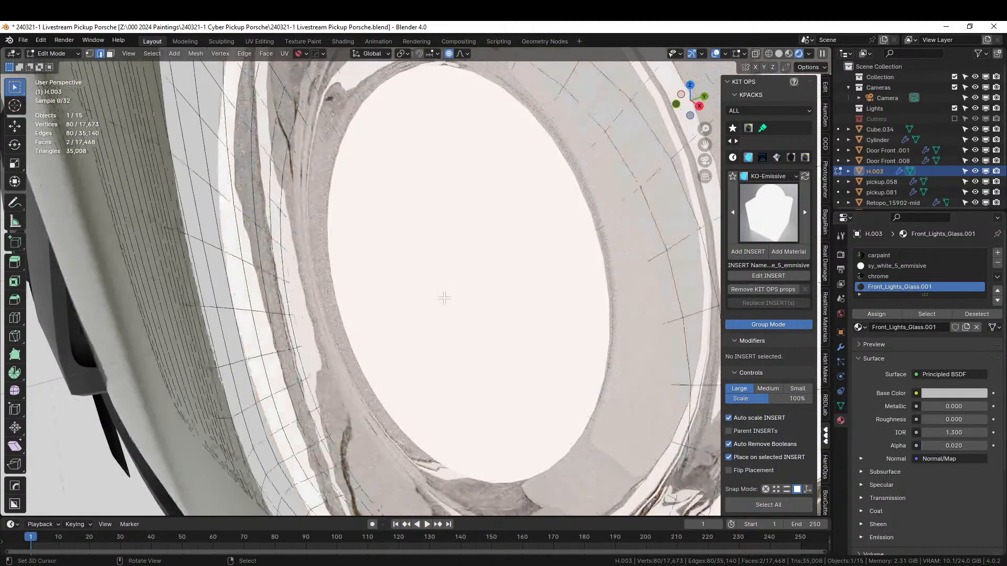
middle_click_drag(445, 297, 493, 305)
scroll(477, 291, "down", 6)
key("Tab")
scroll(497, 291, "down", 5)
left_click(533, 287)
scroll(602, 285, "up", 3)
scroll(531, 290, "up", 4)
scroll(472, 290, "up", 4)
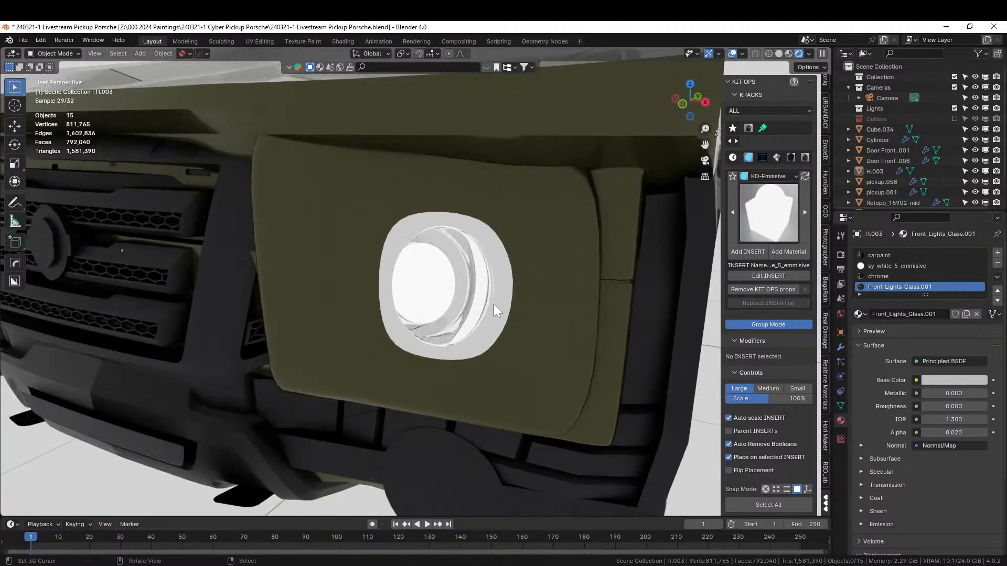
scroll(494, 304, "up", 2)
Select the three face loops of the flat surround around the headlight opening, using solid shading to reach the innermost one.
key("Tab")
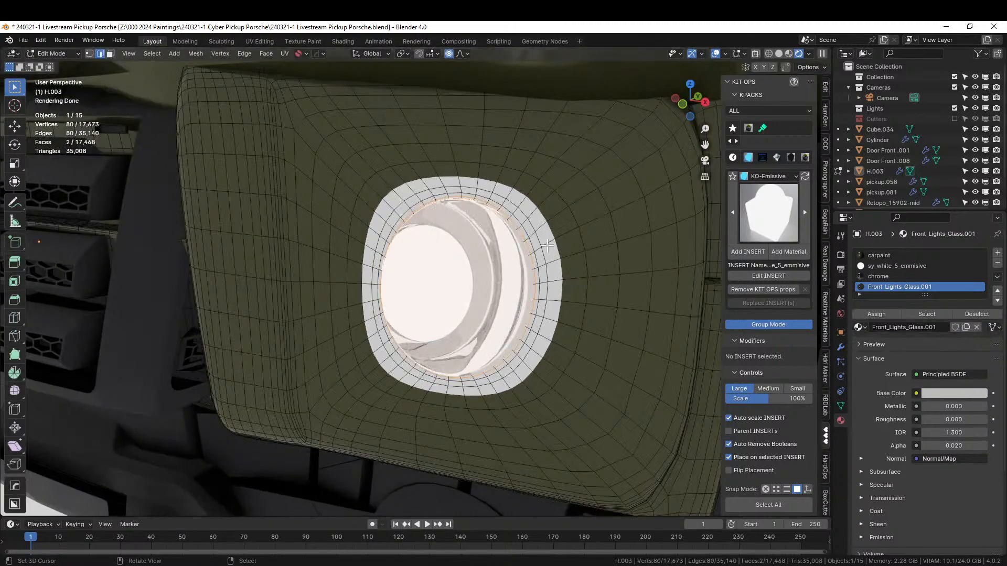
left_click(547, 244)
key("3")
left_click(546, 245, "alt")
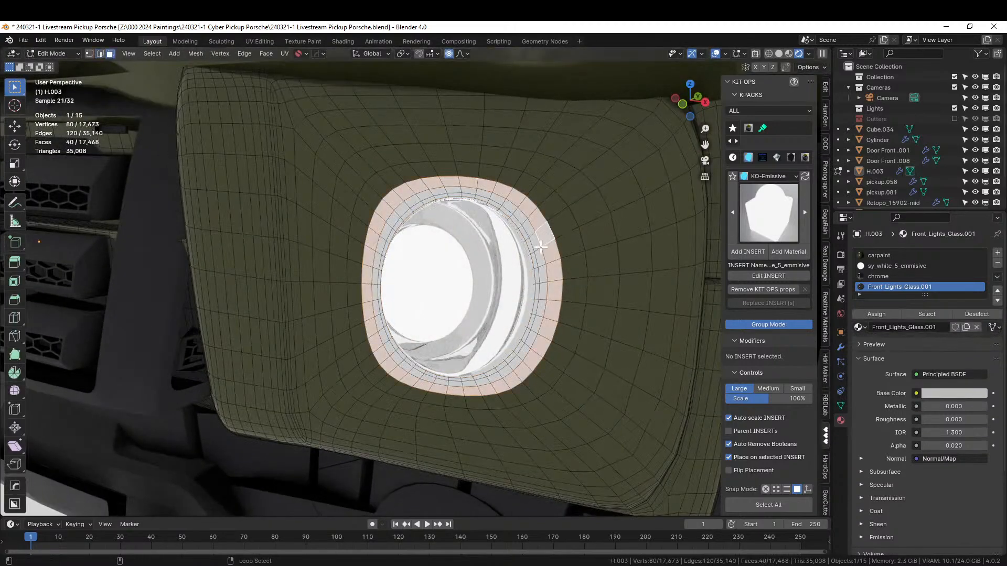
left_click(540, 249, "alt+shift")
scroll(479, 255, "up", 5)
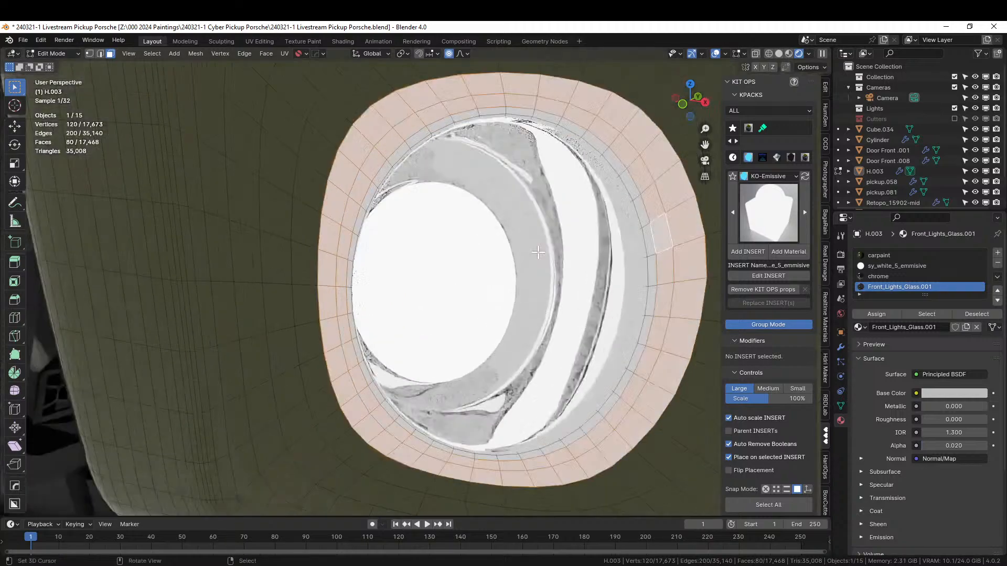
middle_click_drag(479, 256, 478, 255, "shift")
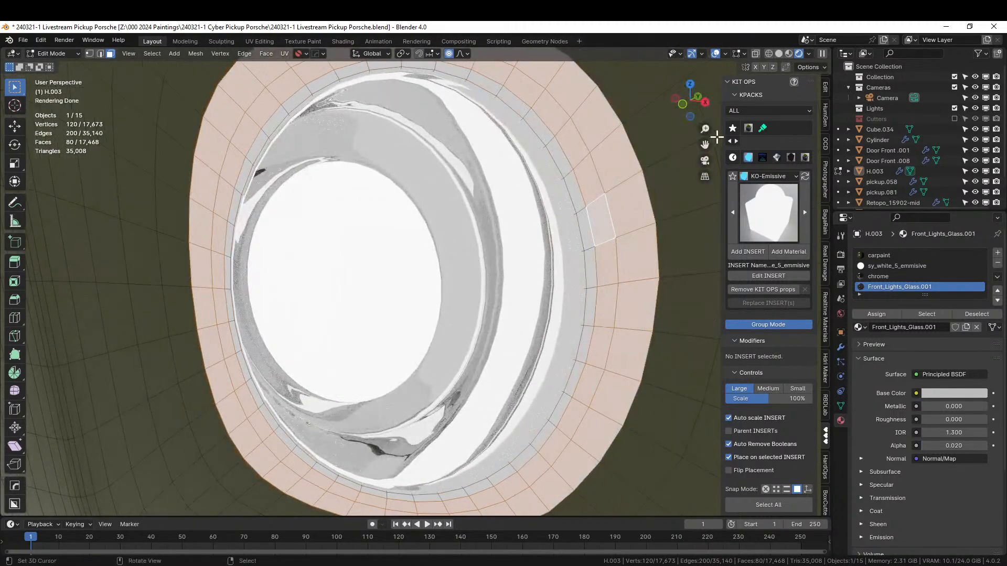
left_click(779, 54)
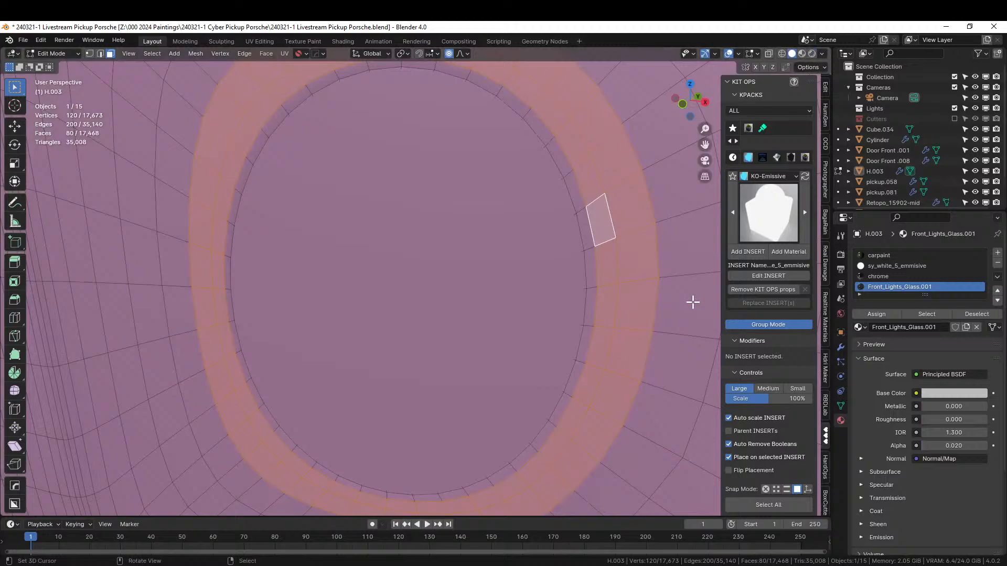
left_click(580, 362, "alt+shift")
scroll(662, 341, "down", 3)
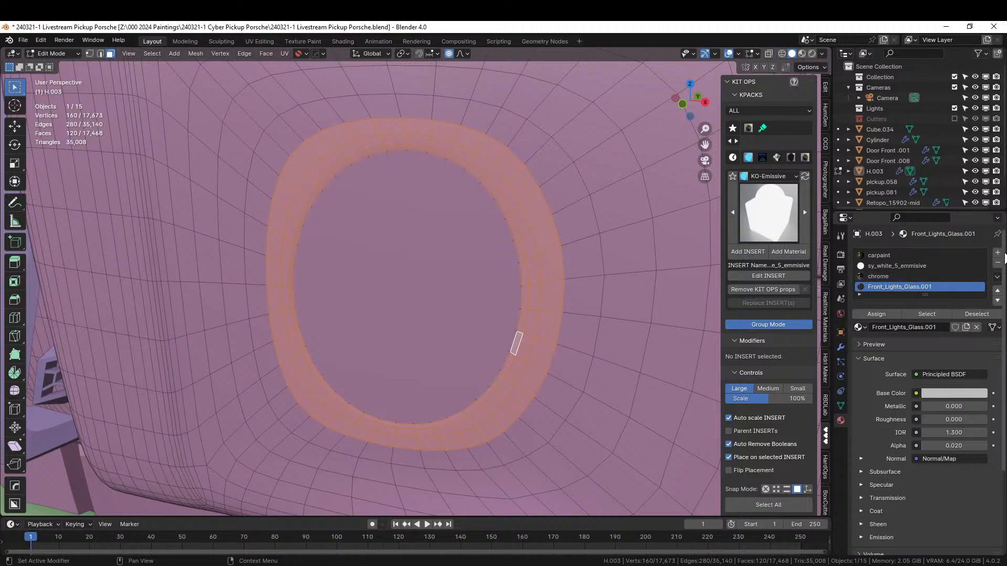
Assign the selected surround faces a new material slot with pearl paint, leave mesh editing and return to rendered shading.
left_click(997, 253)
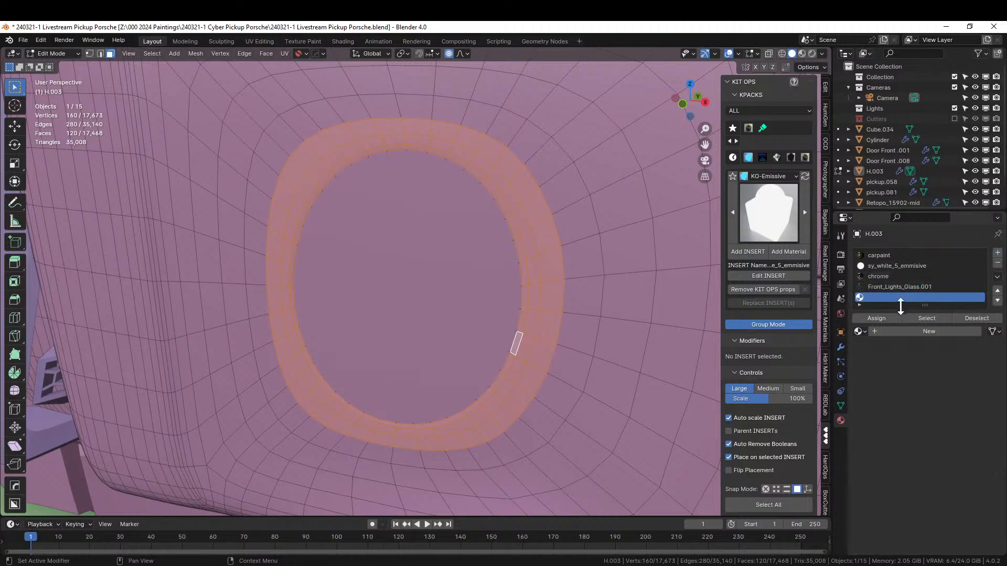
left_click(860, 331)
type("pearl")
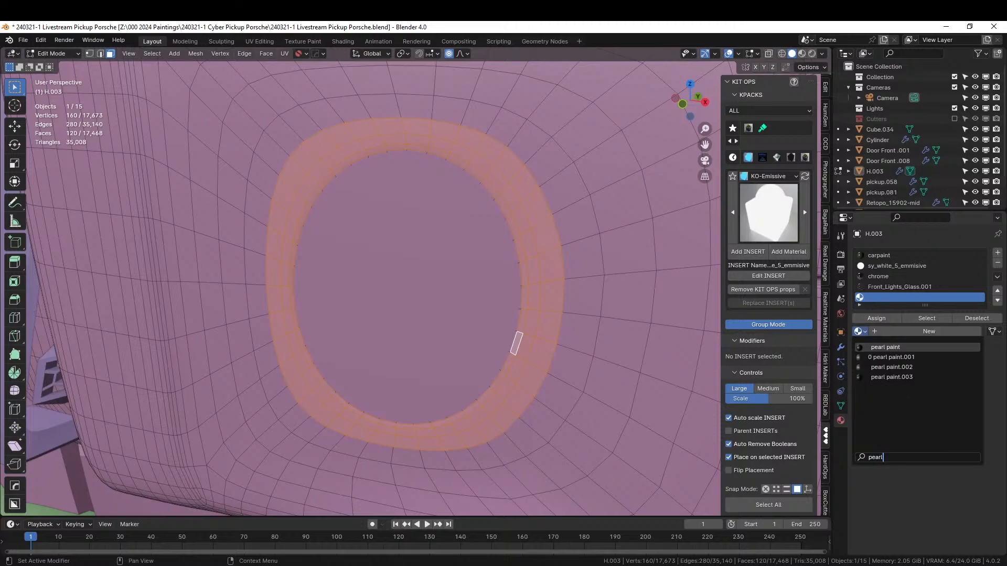
left_click(866, 333)
key("Tab")
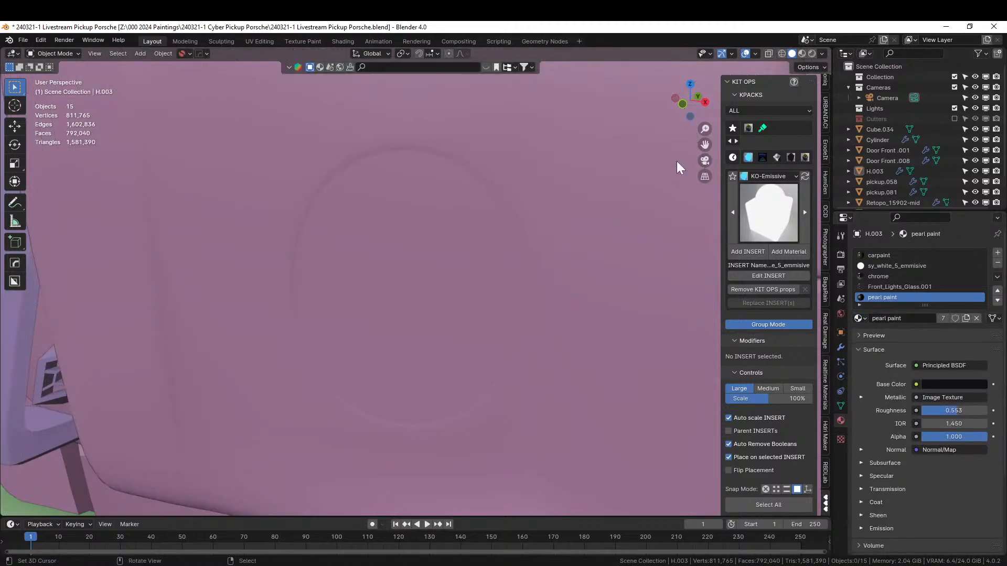
left_click(812, 55)
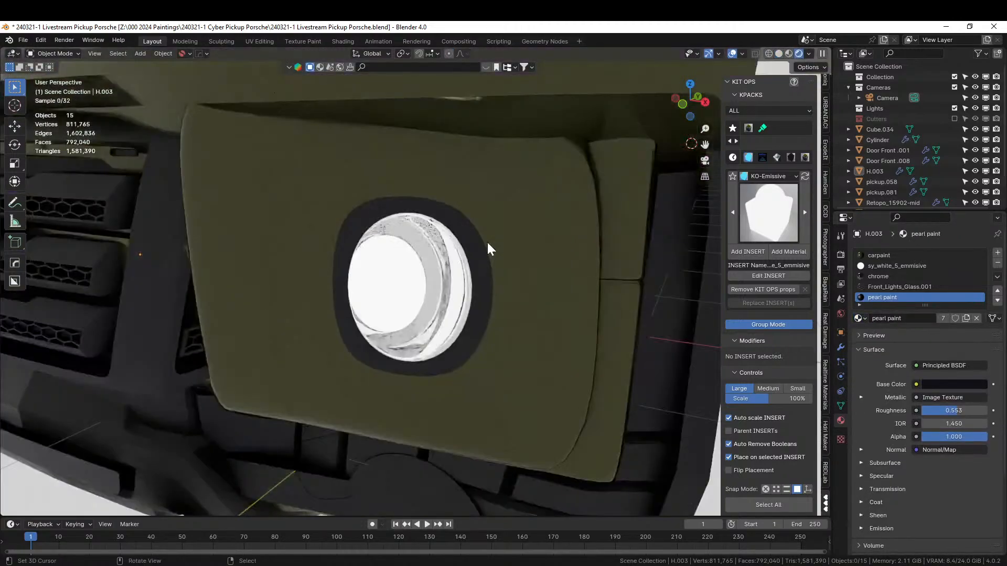
Examine both headlights from the truck's front, and inspect the body around to the rear tail light recess.
scroll(488, 242, "down", 6)
middle_click_drag(528, 256, 584, 288)
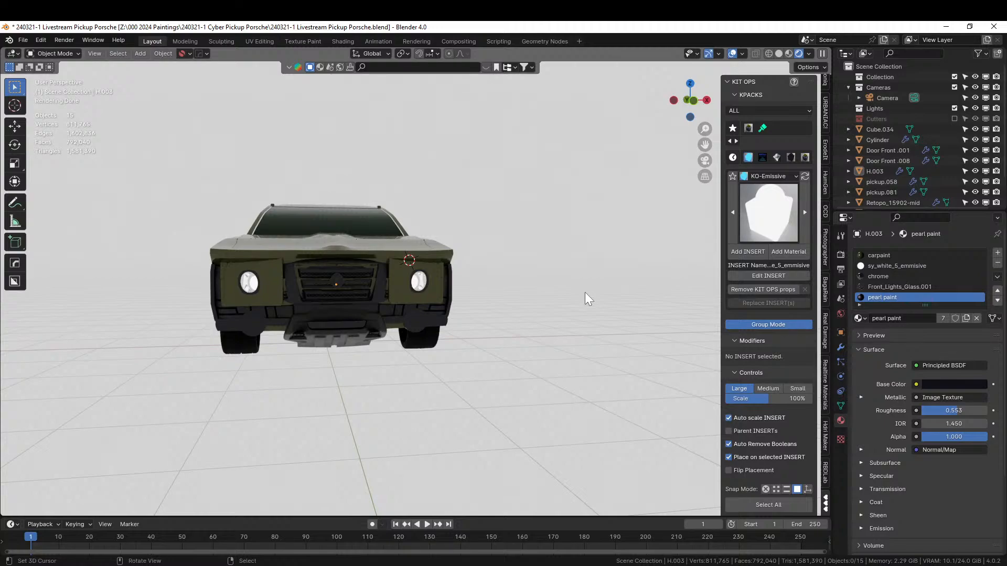
scroll(571, 301, "up", 5)
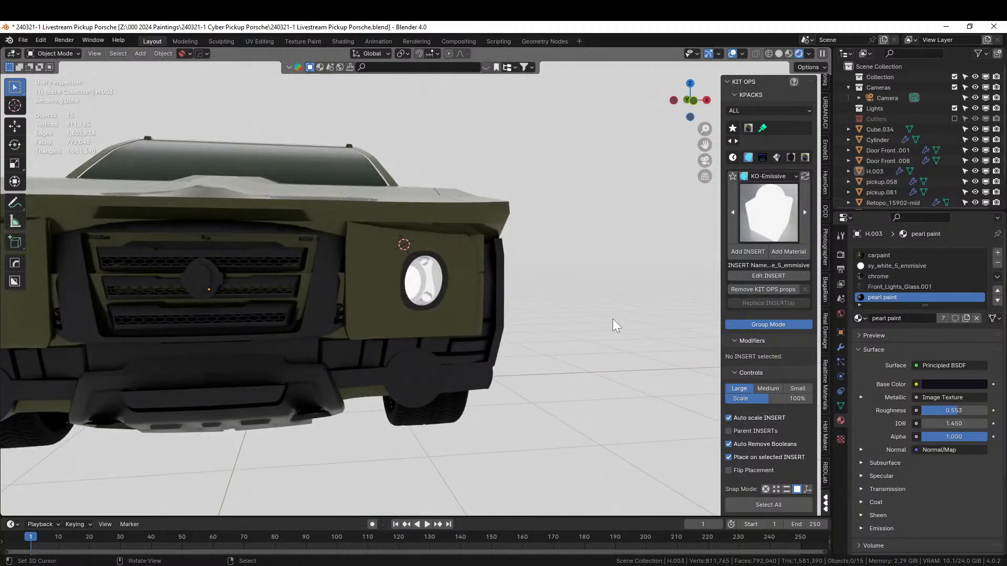
middle_click_drag(614, 324, 574, 340)
scroll(574, 340, "up", 4)
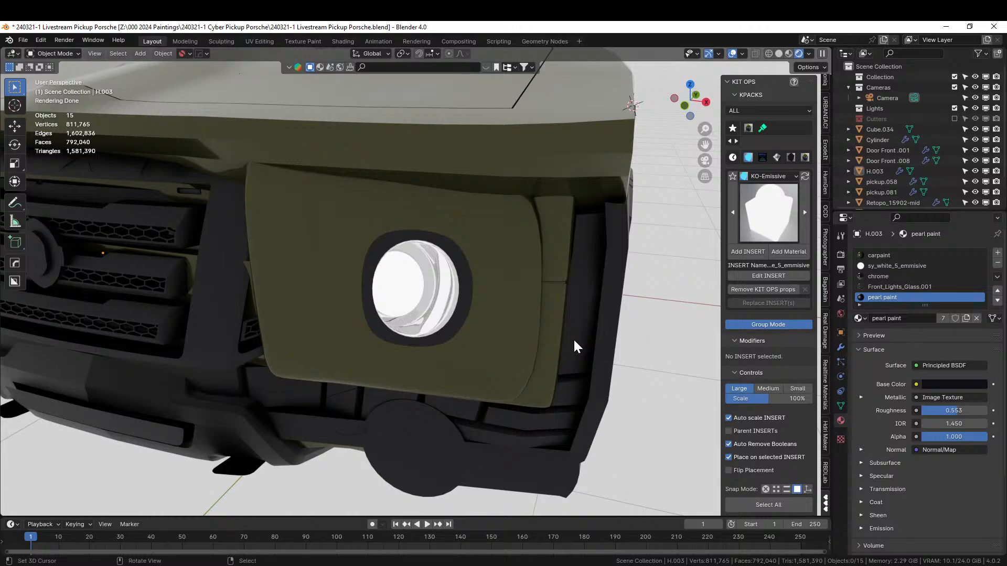
middle_click_drag(585, 344, 396, 373)
scroll(540, 347, "down", 5)
scroll(620, 374, "up", 5)
scroll(452, 342, "down", 8)
scroll(453, 343, "up", 8)
scroll(454, 344, "down", 2)
Select the truck body and open its mesh for editing at the rear tail light recess.
left_click(379, 379)
key("Tab")
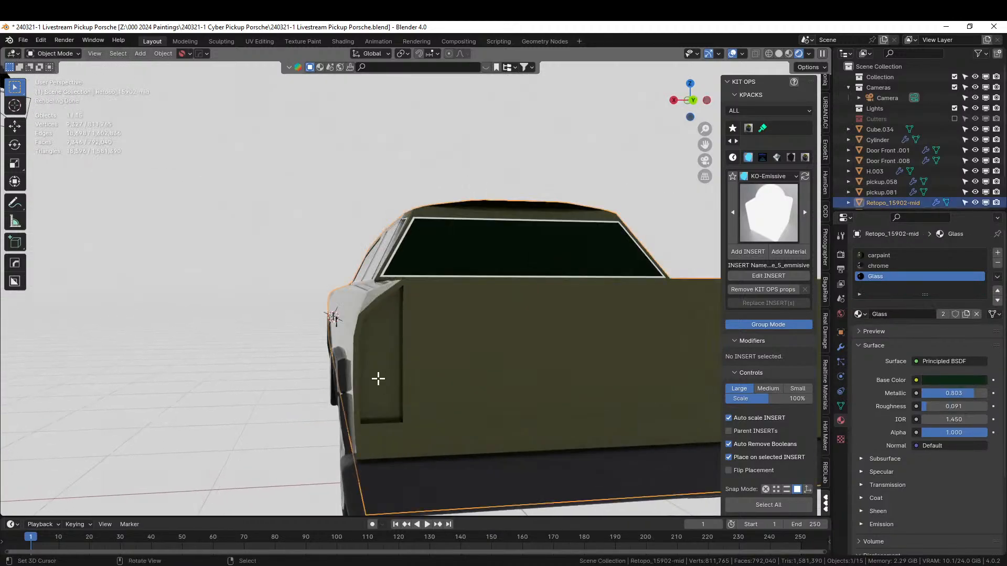
scroll(377, 377, "up", 3)
scroll(398, 365, "down", 2)
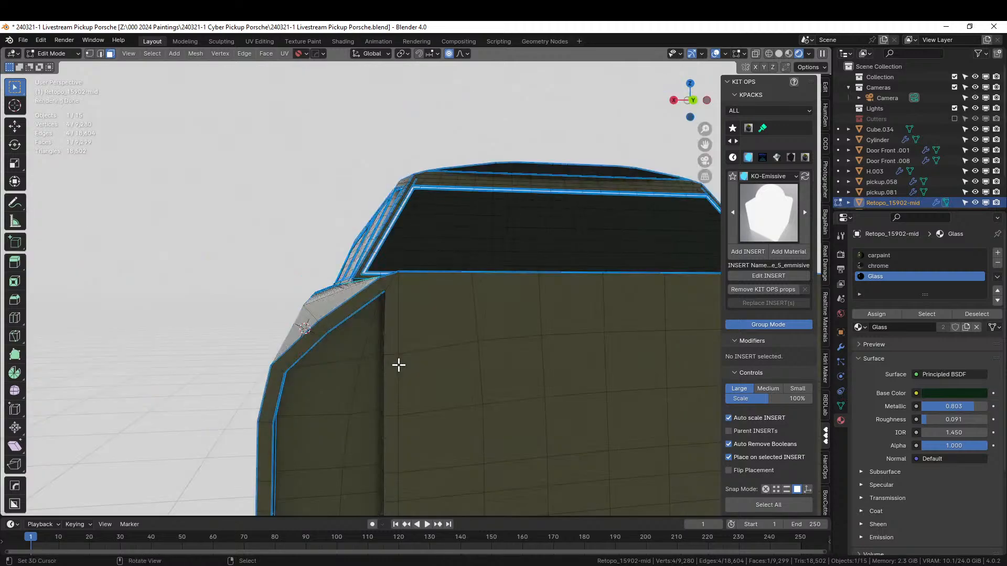
Try to select the whole recessed tail light panel by its coplanar faces.
left_click(354, 356, "shift")
key("shift+g")
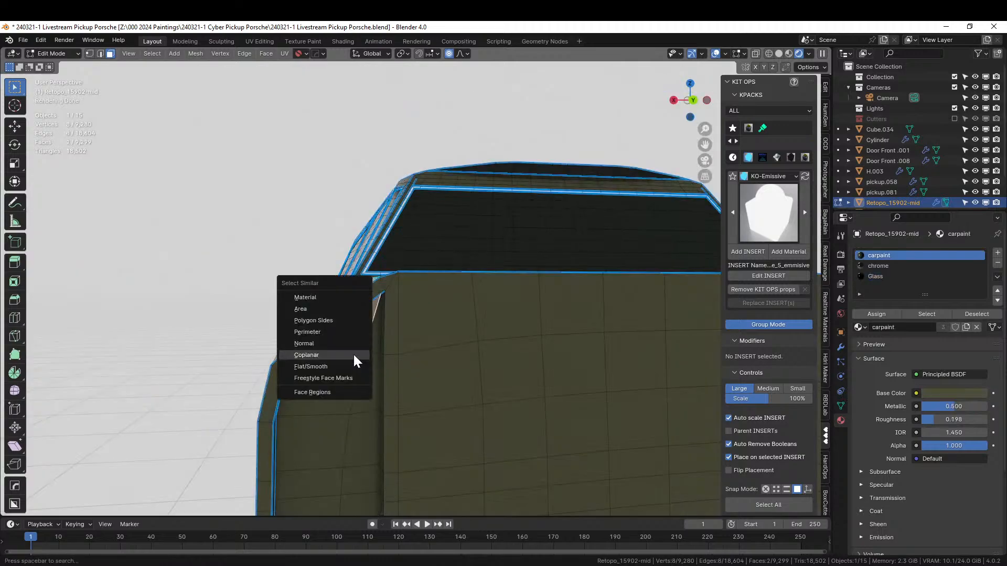
left_click(306, 355)
middle_click_drag(354, 353, 433, 345)
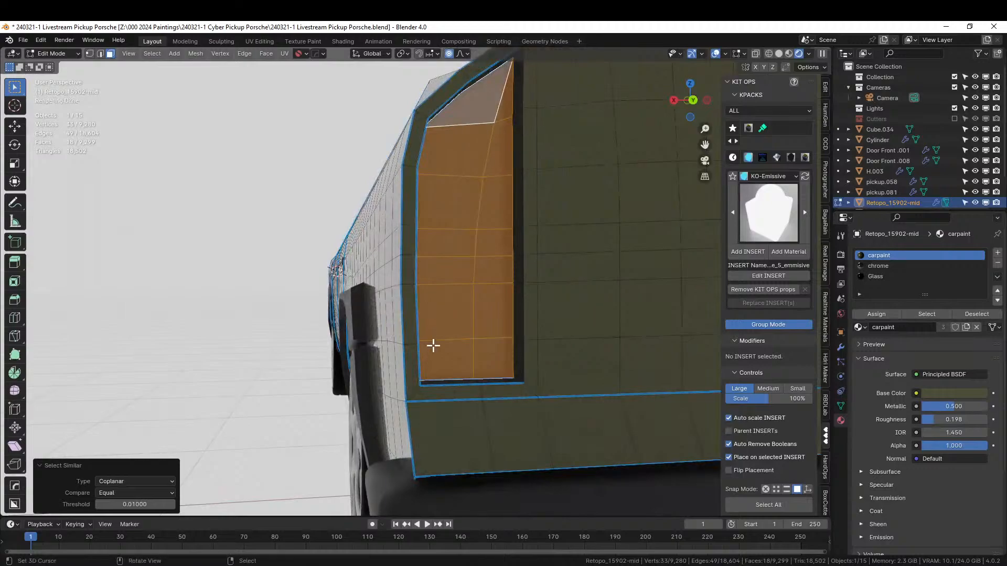
Select the four lowest faces of the recessed tail light panel and inset them with a thickness of 0.005 m.
left_click(448, 319)
left_click(462, 357, "shift")
left_click(487, 323, "shift")
left_click(488, 356, "shift")
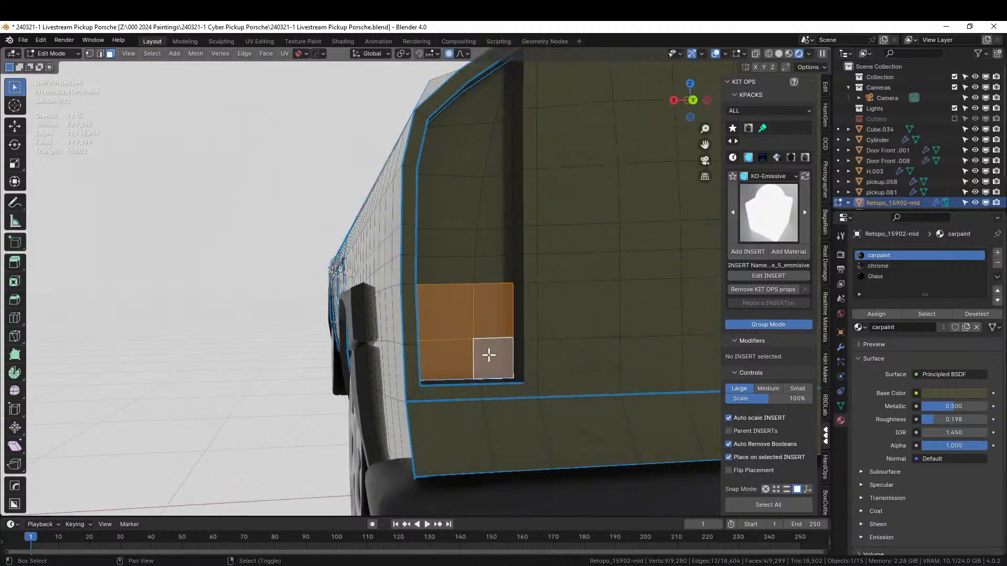
key("i")
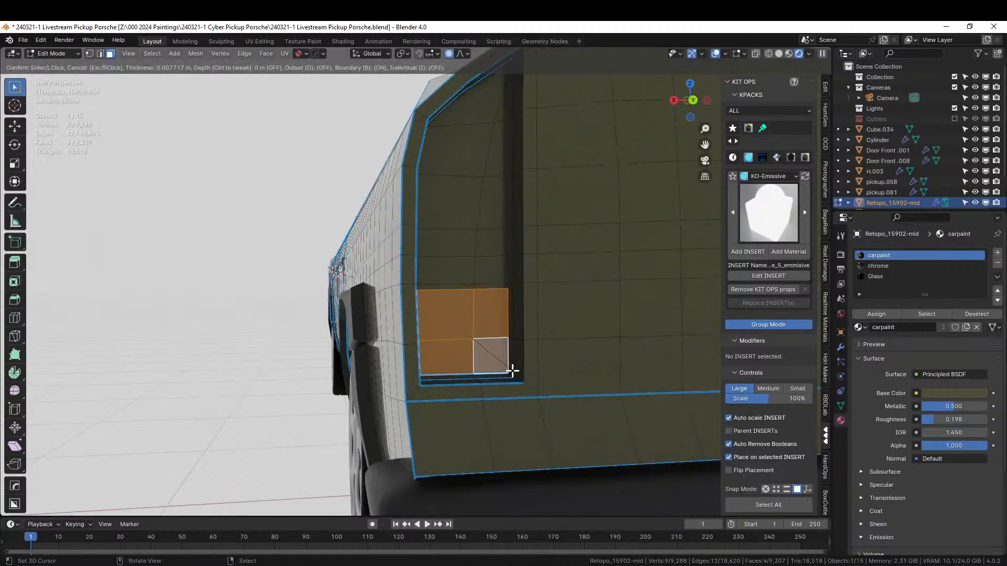
left_click(512, 370)
left_click(121, 449)
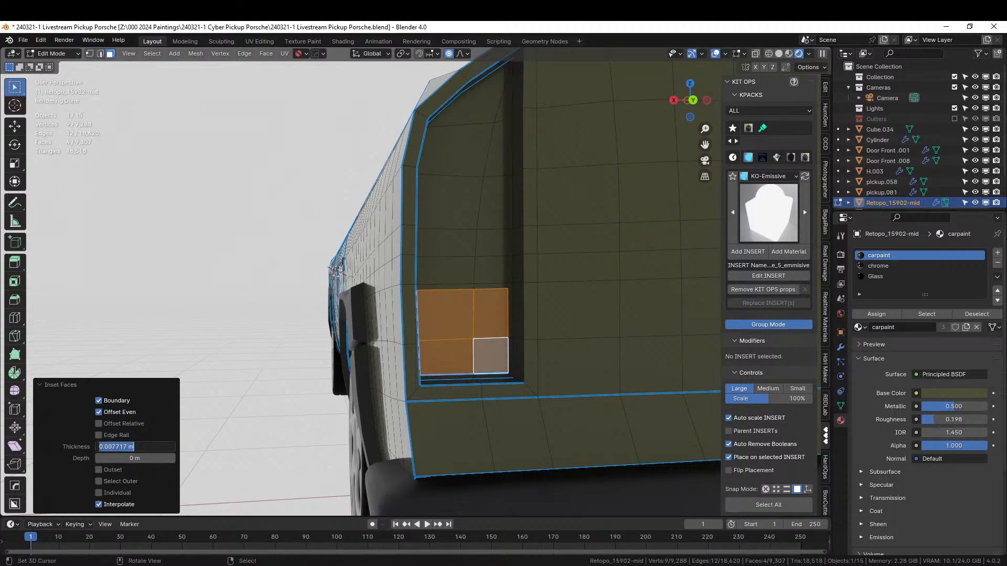
type(".005")
key("Return")
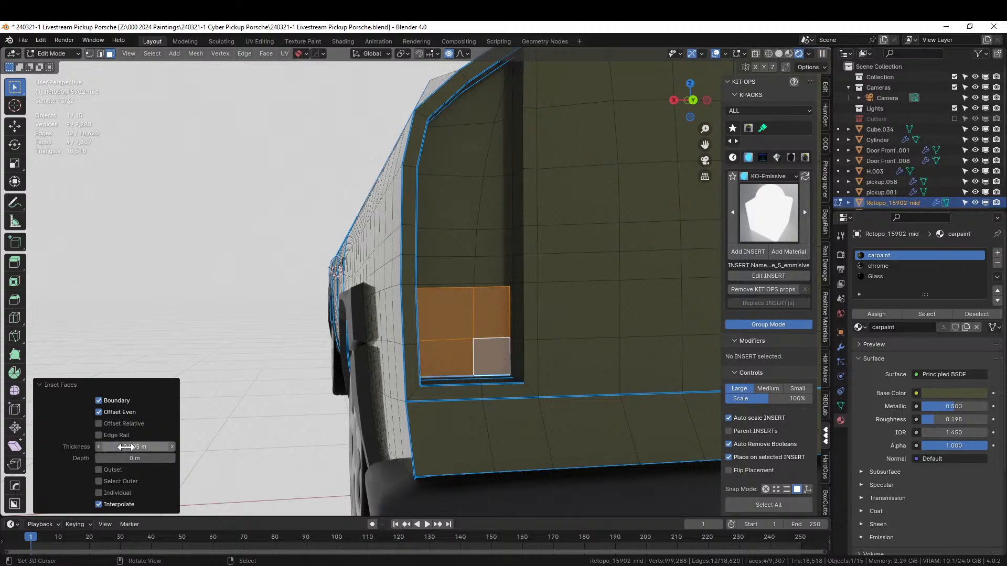
key("KP_0")
key("KP_0")
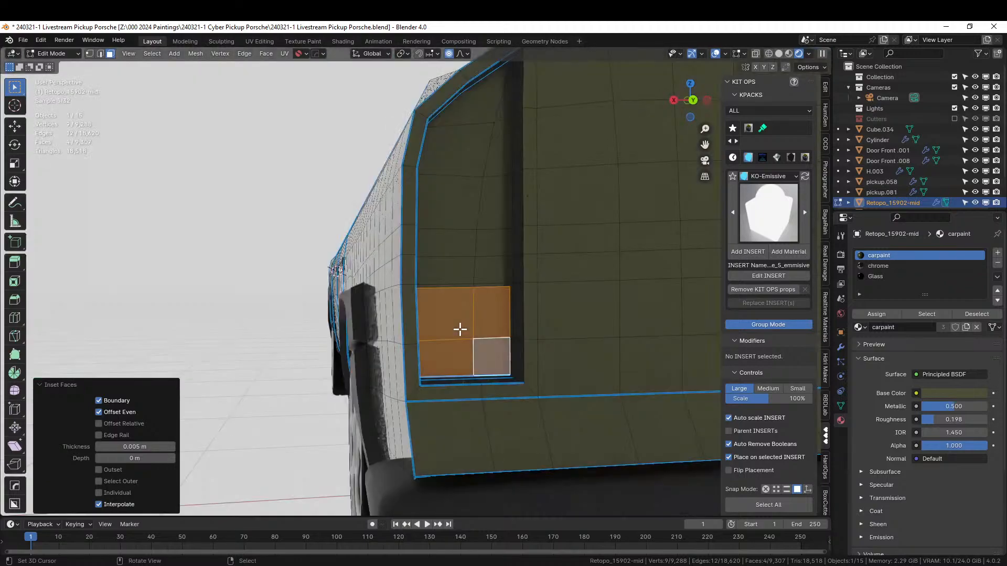
Select the six middle faces of the recessed tail light panel and inset them with a thickness of 0.005 m.
left_click(445, 270)
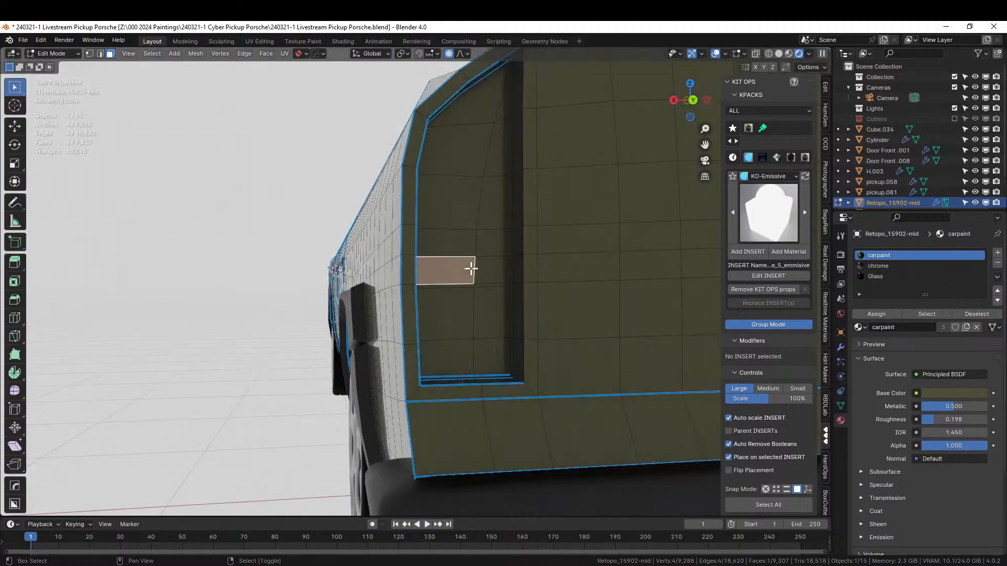
left_click(480, 262, "shift")
left_click(479, 247, "shift")
left_click(452, 239, "shift")
left_click(472, 212, "shift")
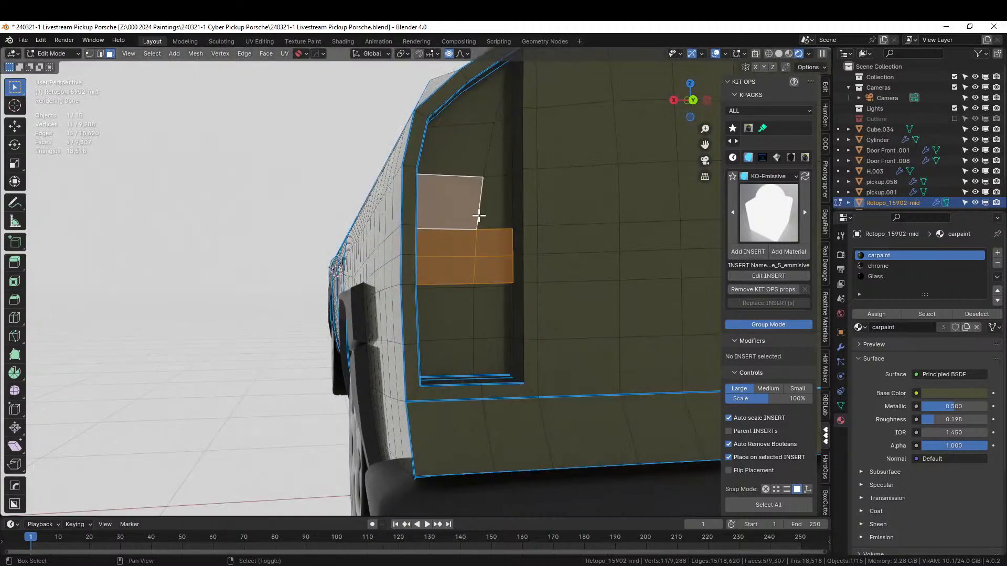
left_click(490, 218, "shift")
type("i.005")
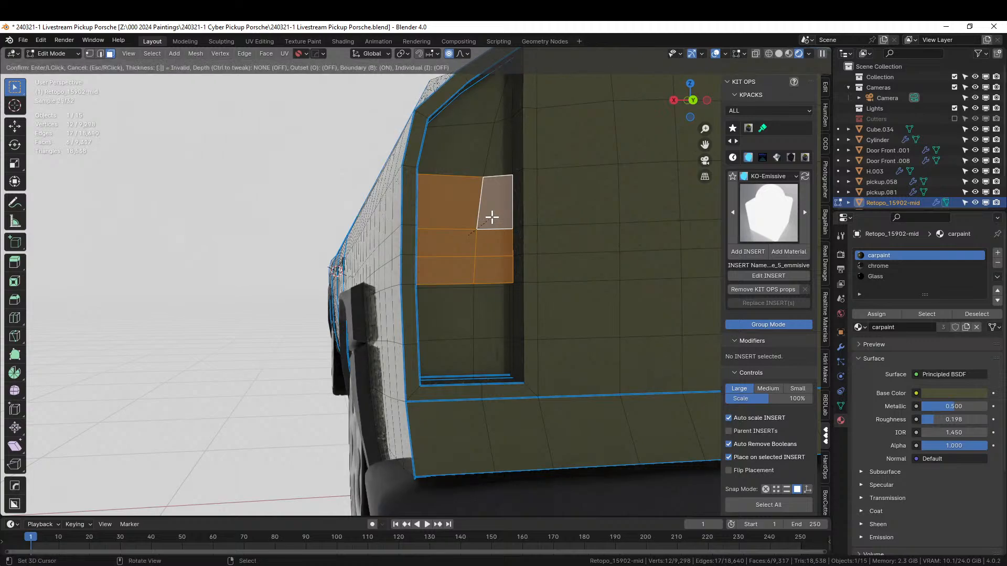
key("Return")
Select the four uppermost faces of the tail light panel and inset them with a thickness of 0.005 m.
left_click(454, 147)
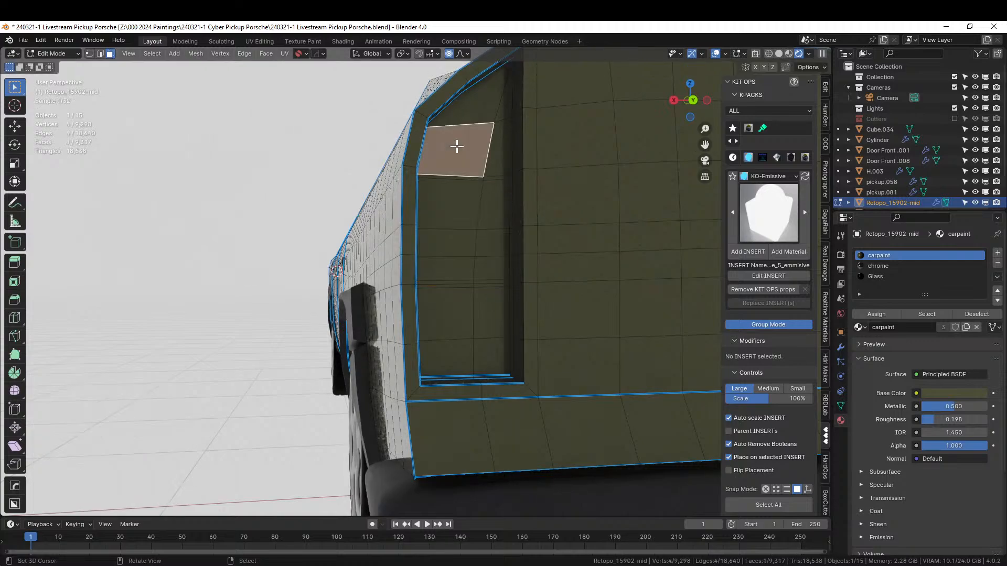
left_click(492, 147, "shift")
left_click(499, 113, "shift")
left_click(478, 106, "shift")
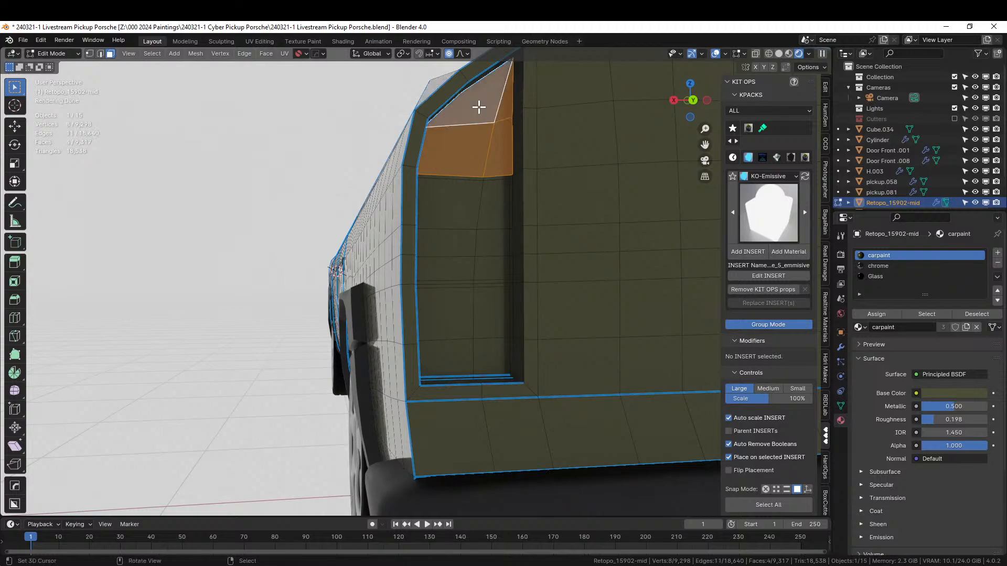
type("i.005")
key("Return")
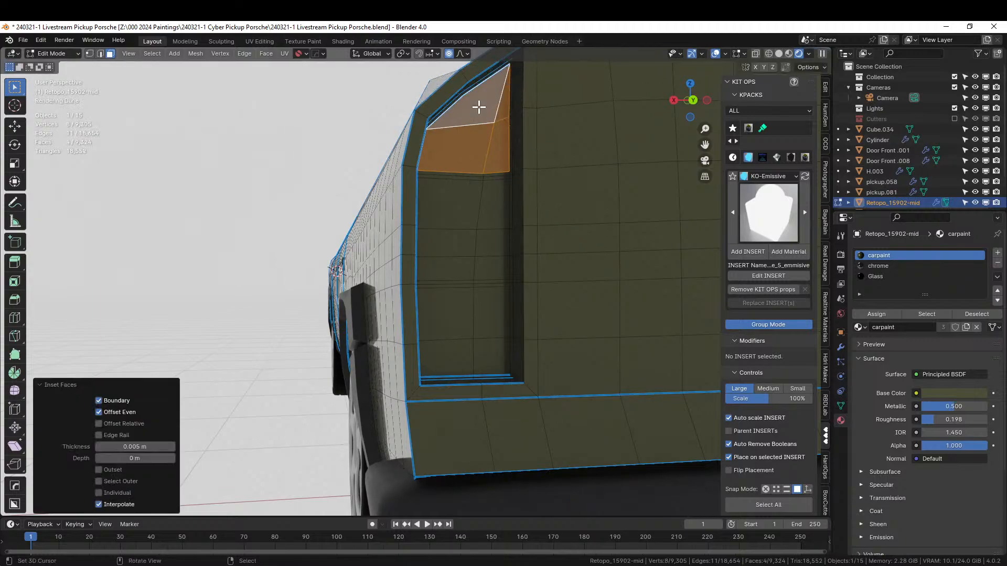
Add the middle and lower inset faces to the selection and extrude all three tail light sections about 0.007 m inward.
left_click(461, 196, "shift")
left_click(488, 207, "shift")
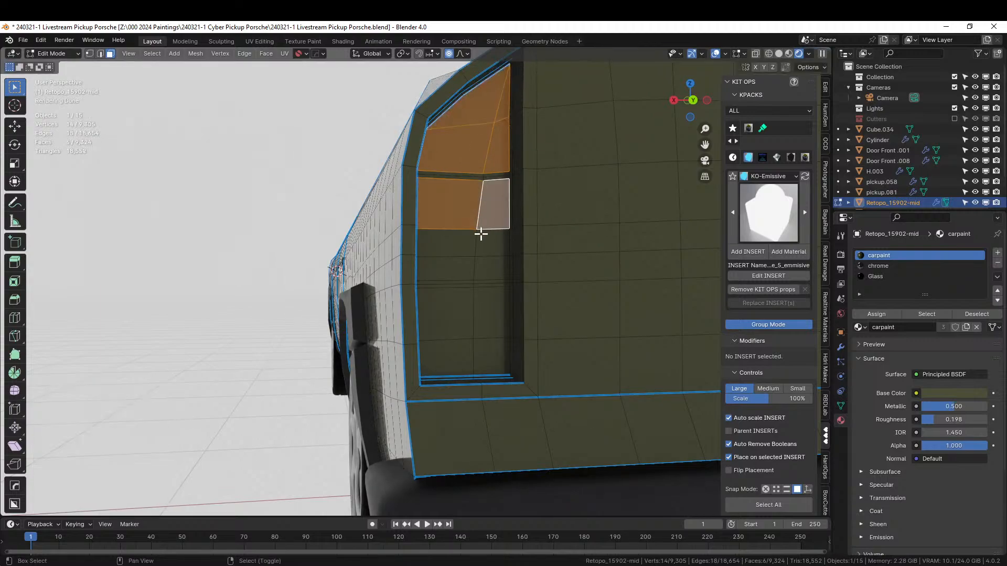
left_click(487, 245, "shift")
left_click(485, 265, "shift")
left_click(454, 267, "shift")
left_click(449, 243, "shift")
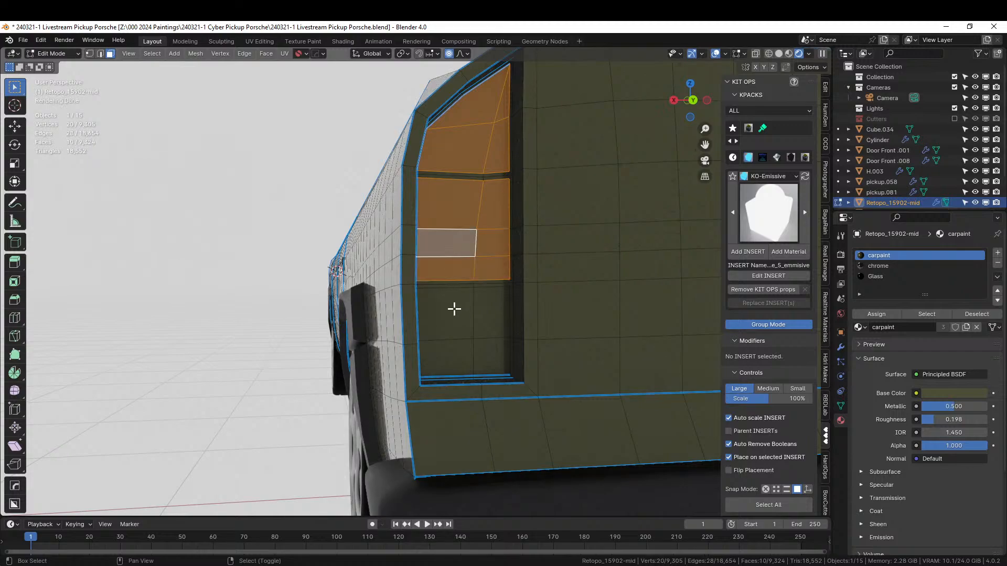
left_click(454, 309, "shift")
left_click(497, 308, "shift")
left_click(483, 349, "shift")
left_click(468, 353, "shift")
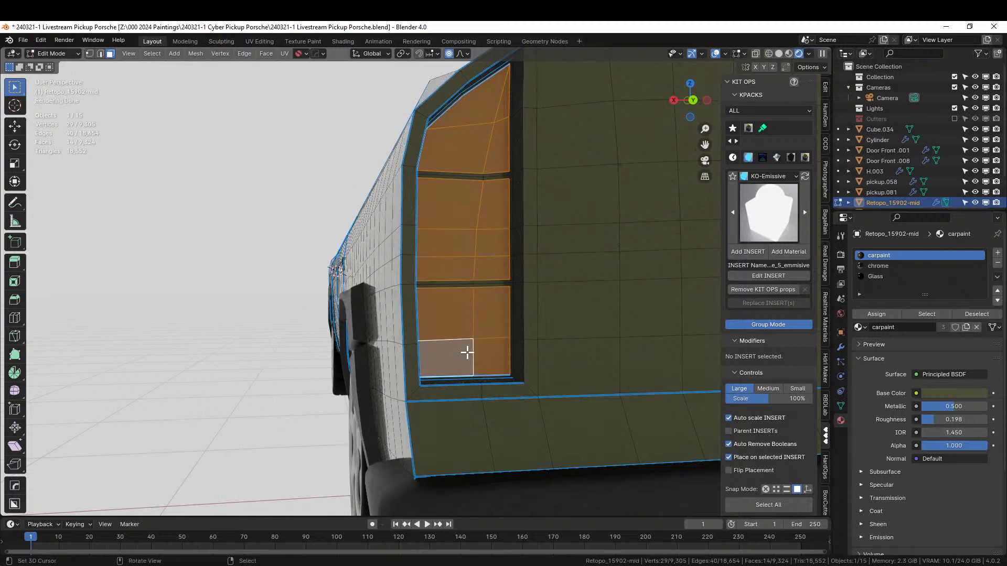
middle_click_drag(468, 351, 523, 352)
key("e")
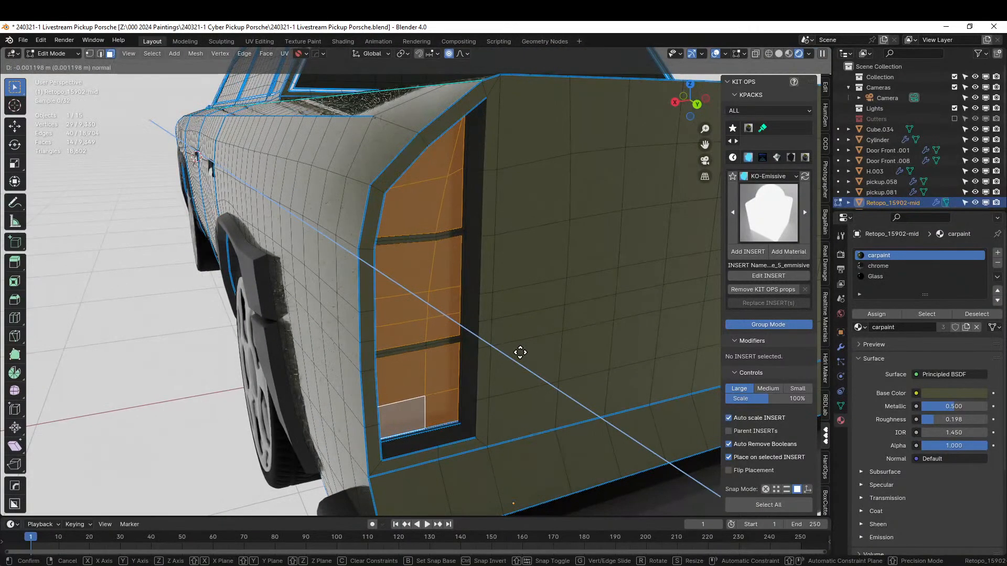
left_click(519, 352)
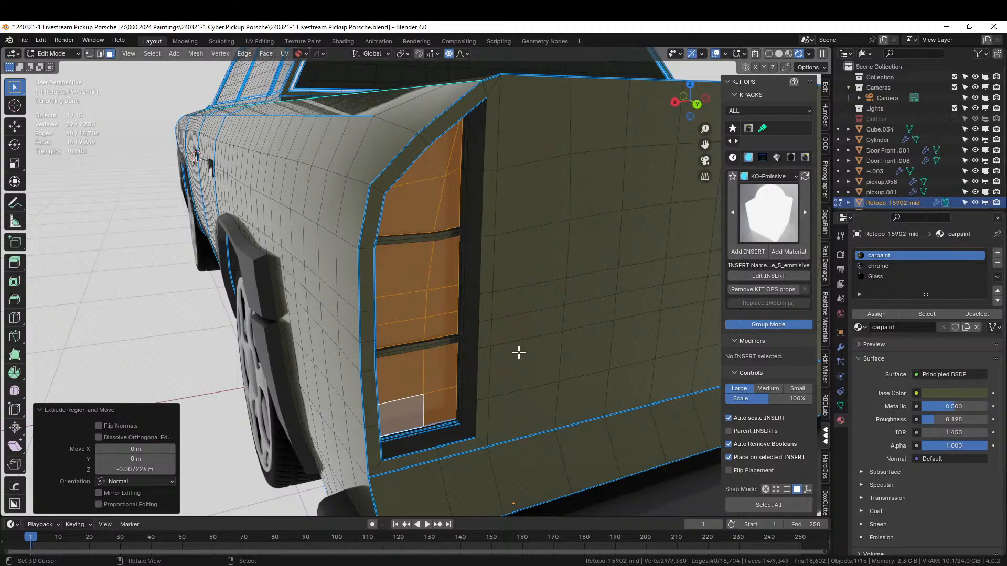
Assign the three extruded tail light sections to a new material slot and give it the KO-Emissive white material.
left_click(998, 254)
left_click(892, 314)
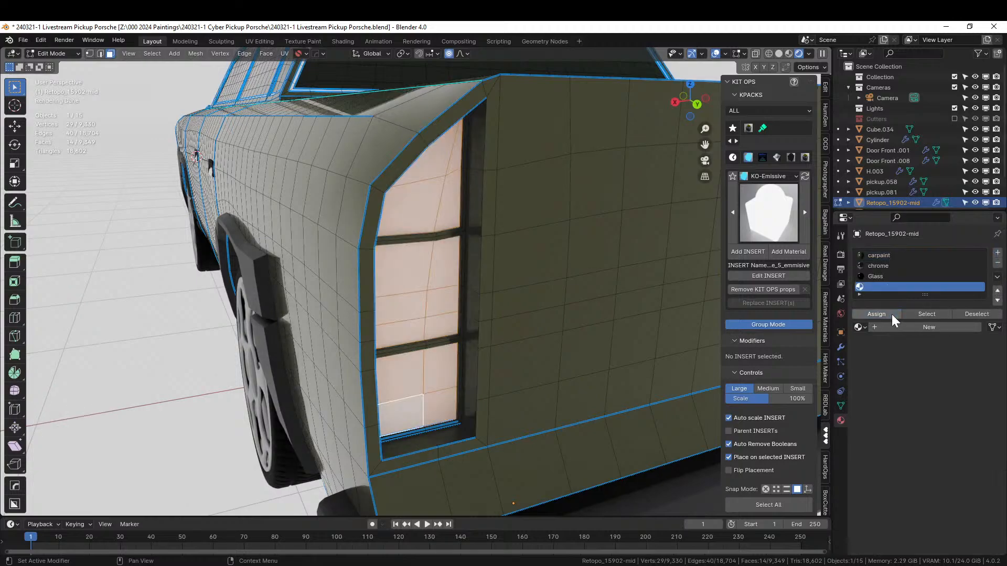
left_click(791, 250)
middle_click_drag(531, 352, 498, 343)
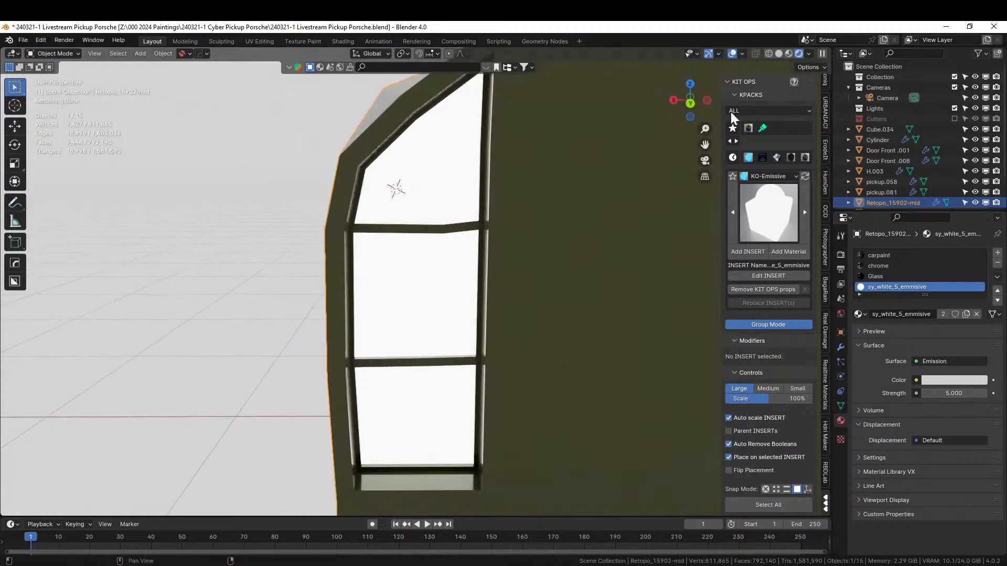
In solid shading, grow the face selection from the lamp sections to the whole tail light recess, including its side walls.
left_click(778, 54)
key("Tab")
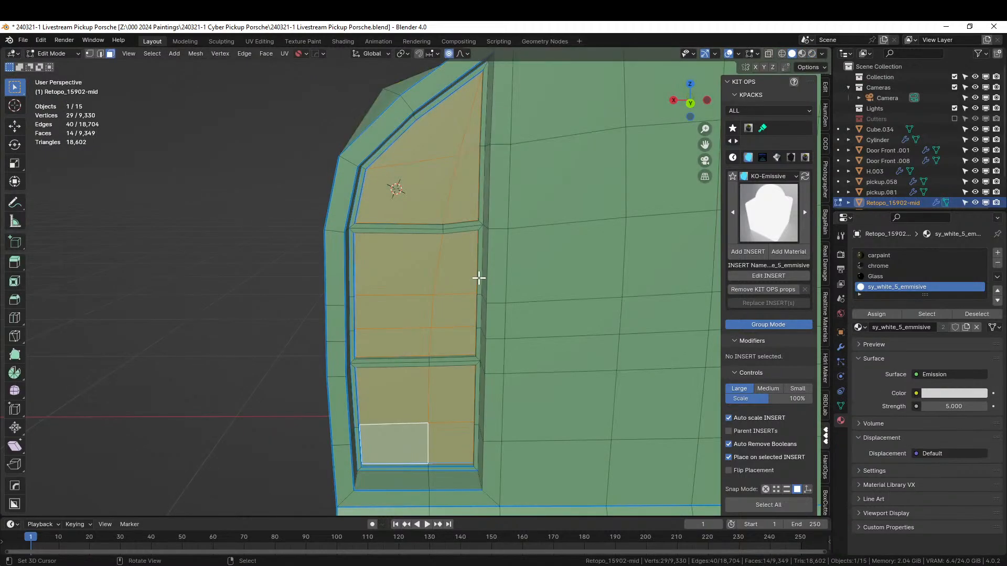
middle_click_drag(477, 276, 520, 235)
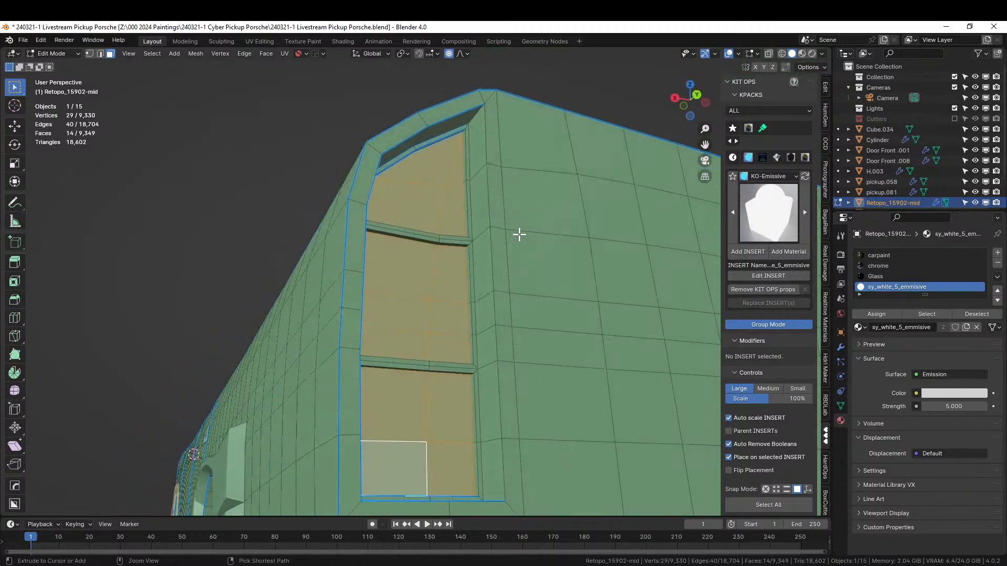
key("ctrl+KP_Add")
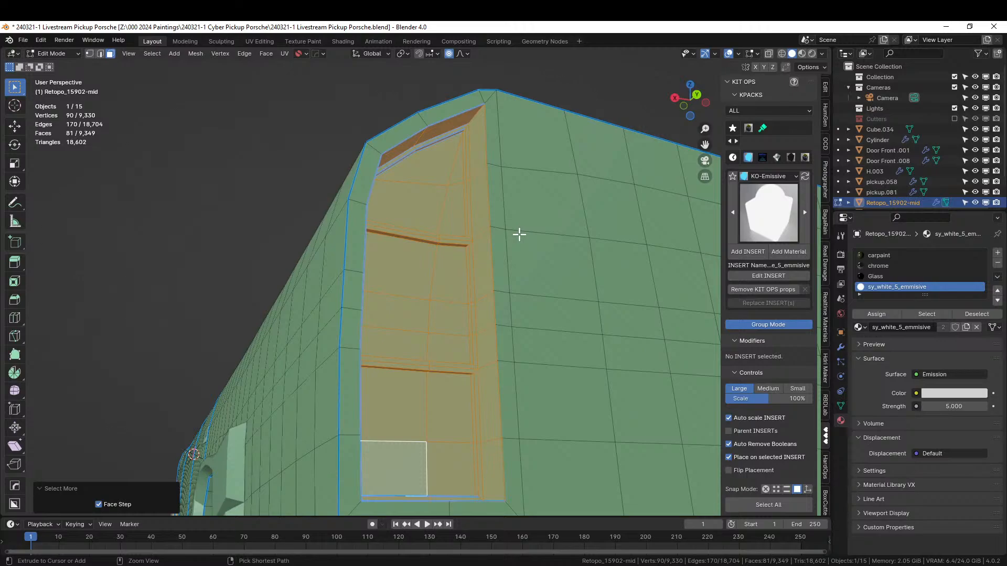
key("ctrl+KP_Add")
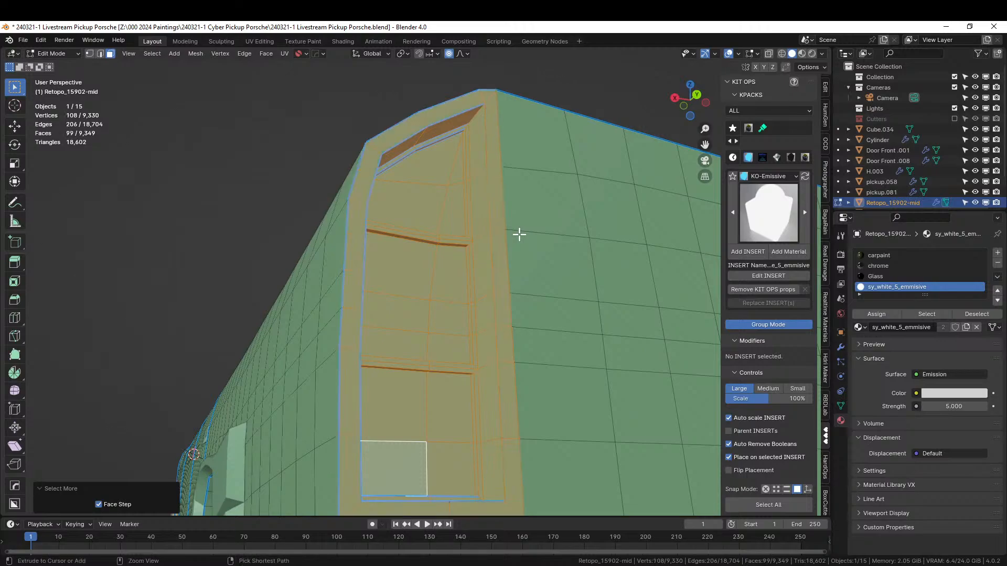
middle_click_drag(469, 242, 468, 304)
key("ctrl+KP_Subtract")
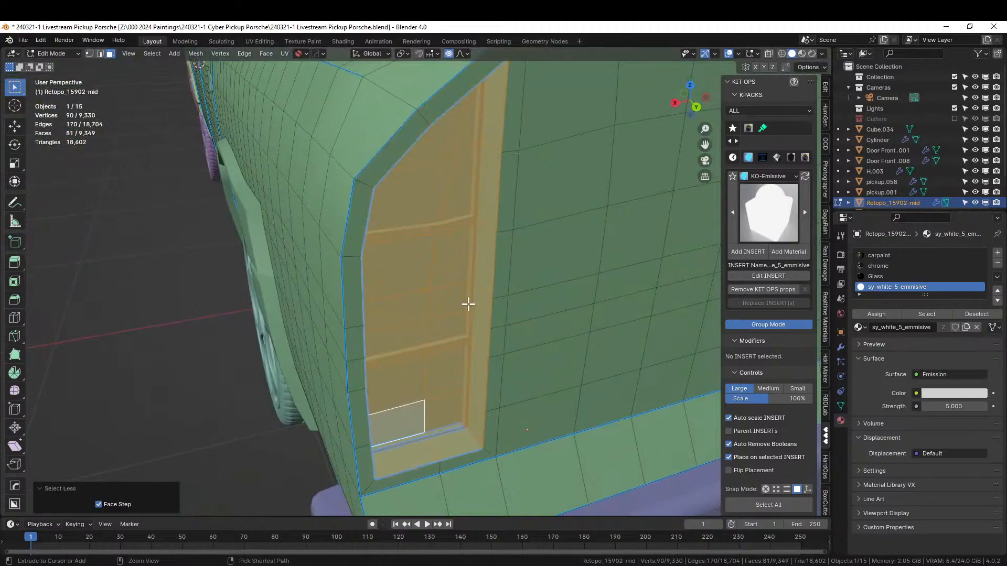
Add another material slot with the existing pearl paint material and assign it to the selected recess faces.
left_click(997, 253)
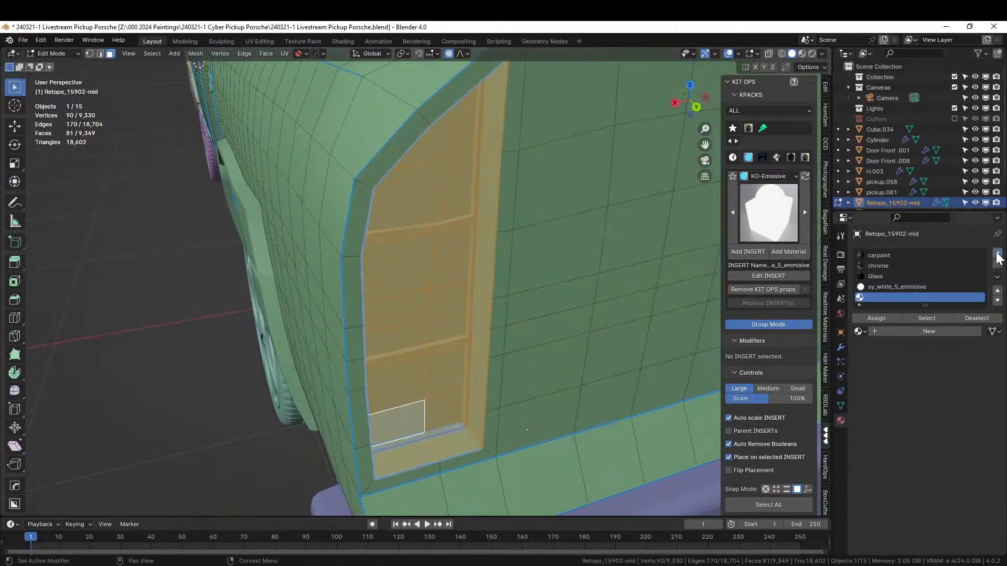
left_click(859, 332)
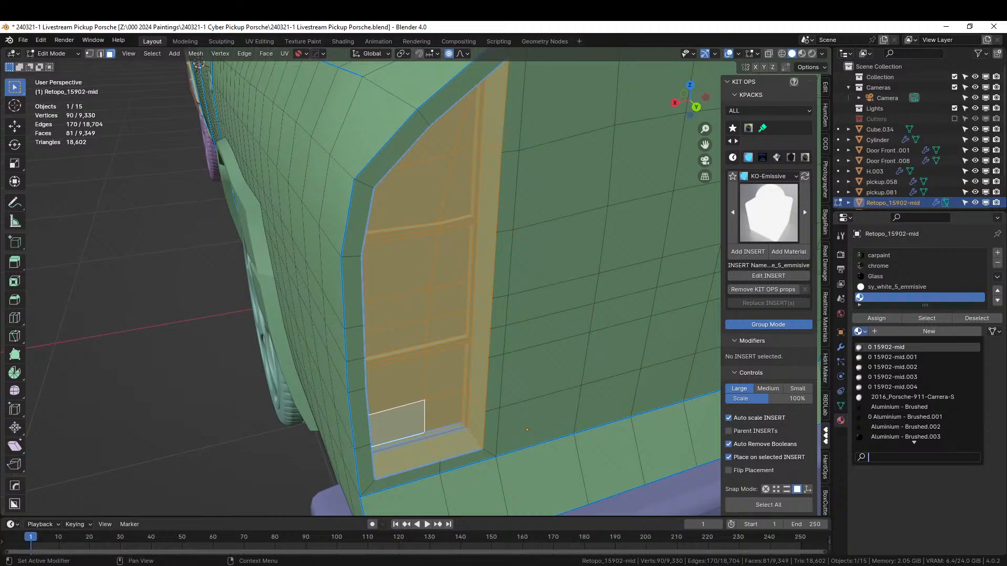
type("pearl")
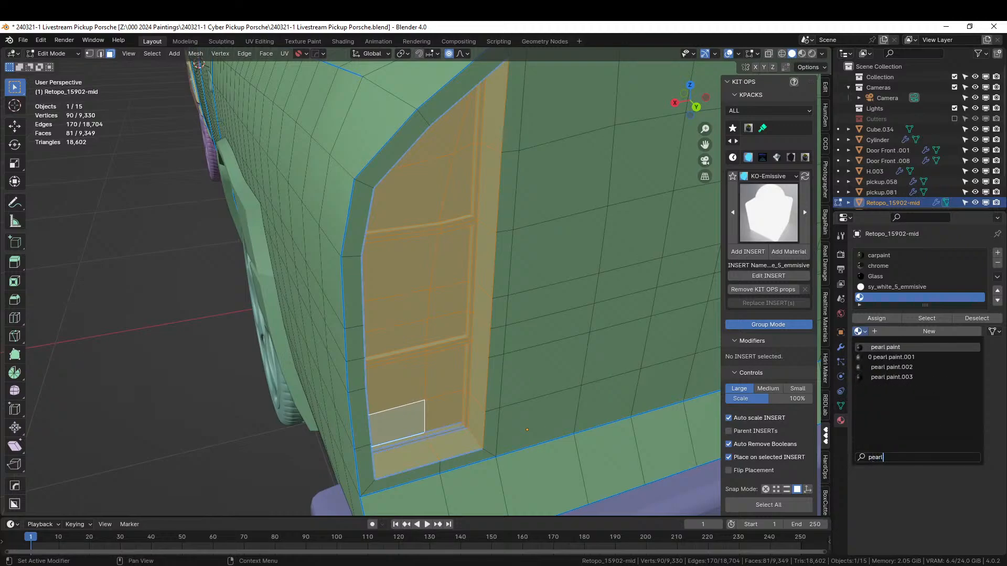
key("Down")
key("Up")
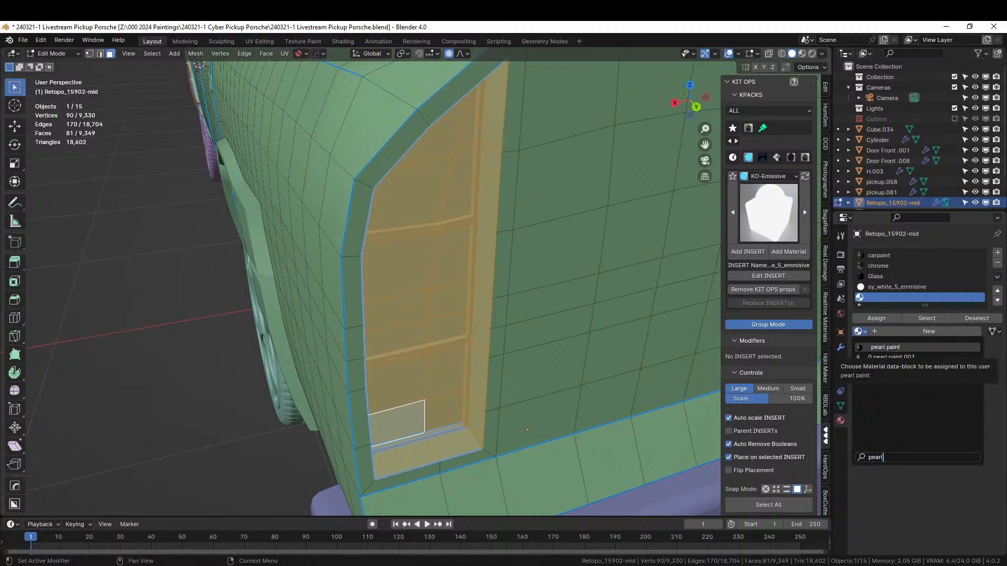
left_click(893, 348)
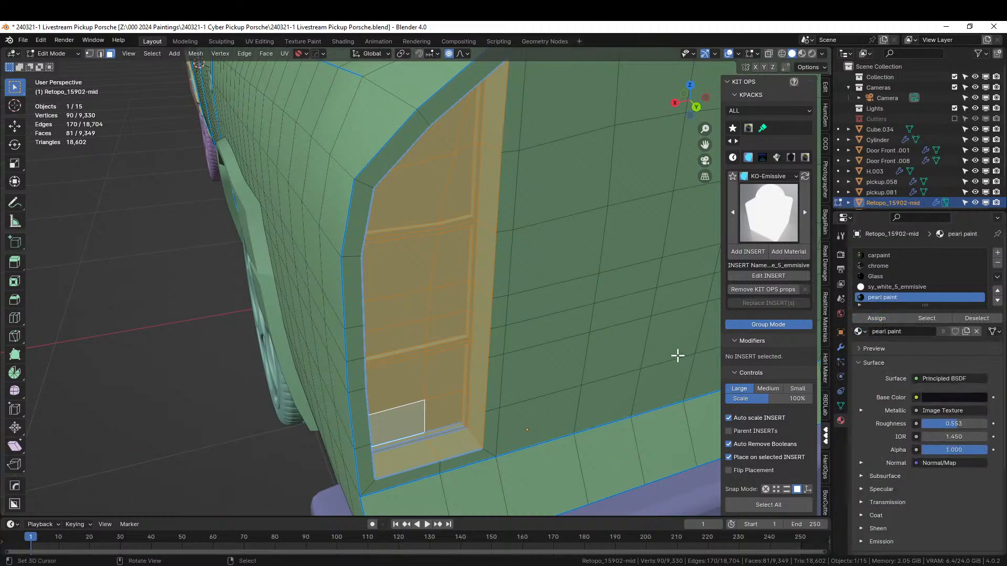
Reselect only the faces of the three lamp sections, assign sy_white_5_emmisive to them, and return to rendered shading.
left_click(441, 386)
left_click(441, 406, "ctrl")
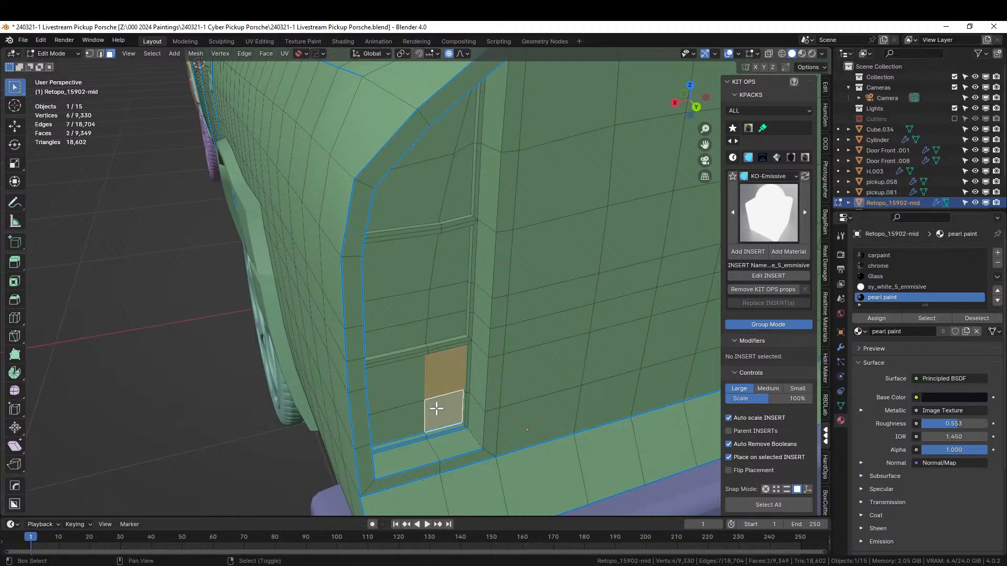
right_click(405, 393, "shift")
right_click(400, 333, "shift")
right_click(443, 328, "shift")
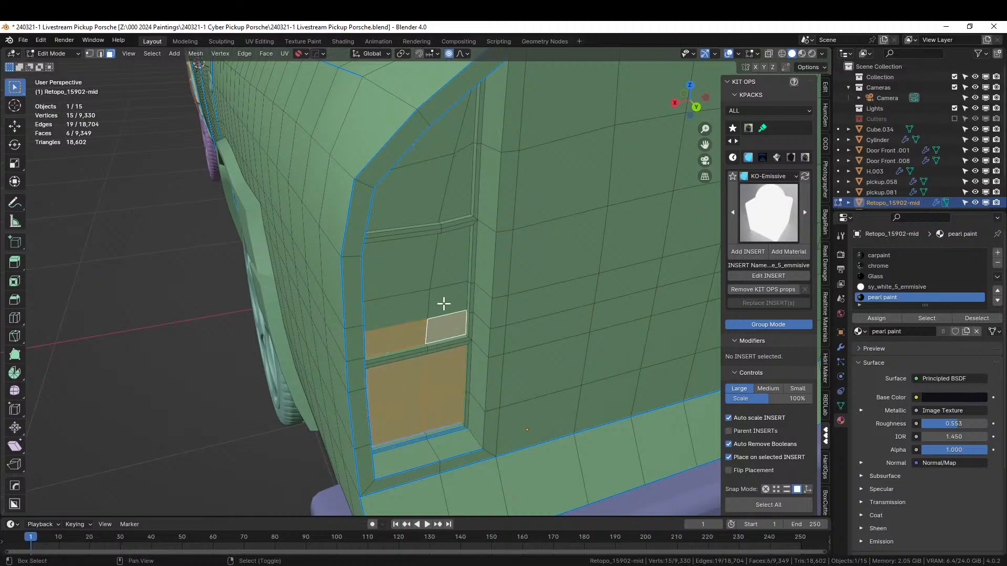
right_click(444, 304, "shift")
right_click(417, 304, "shift")
right_click(409, 273, "shift")
right_click(449, 265, "shift")
right_click(460, 198, "shift")
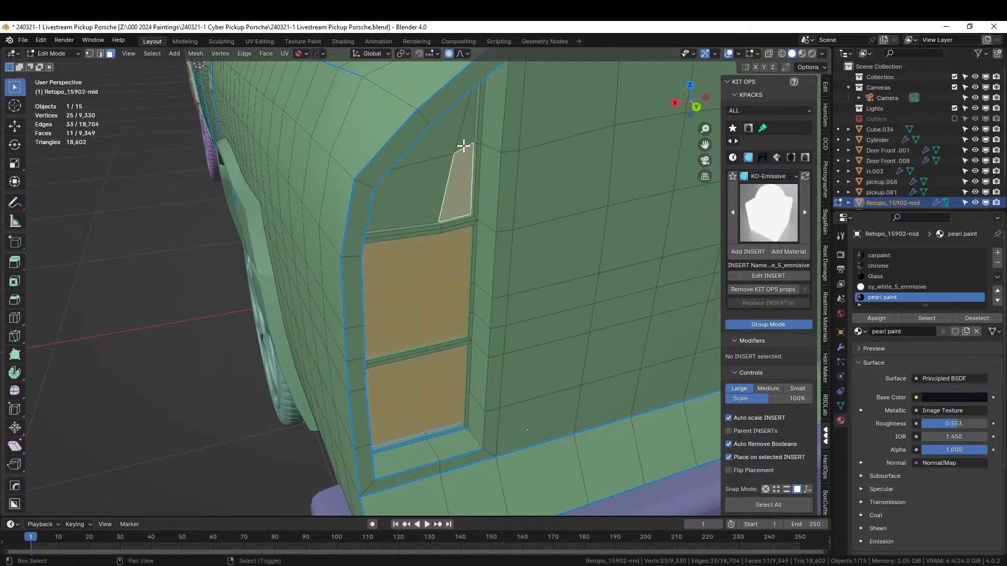
right_click(464, 145, "shift")
right_click(439, 174, "shift")
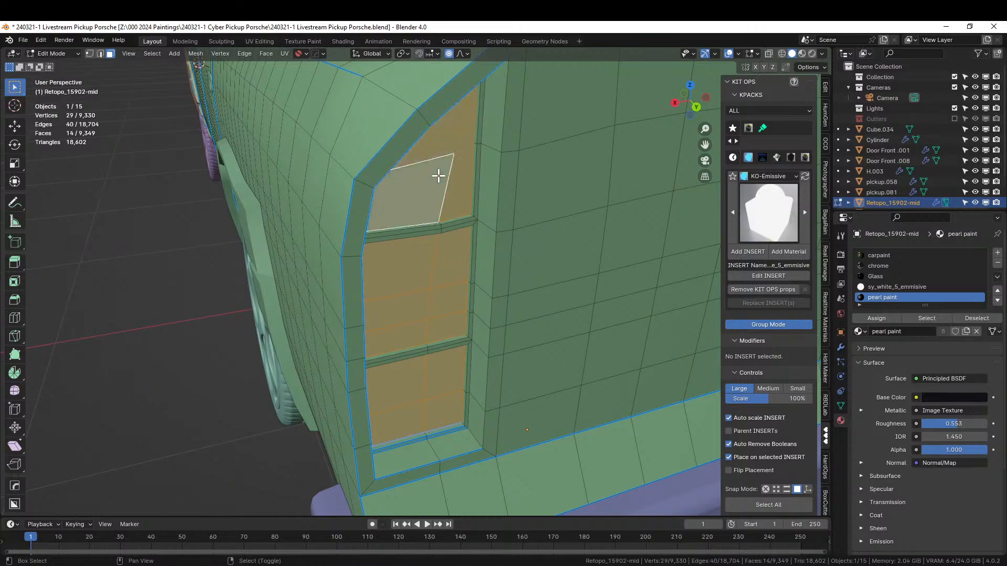
left_click(885, 286)
key("Tab")
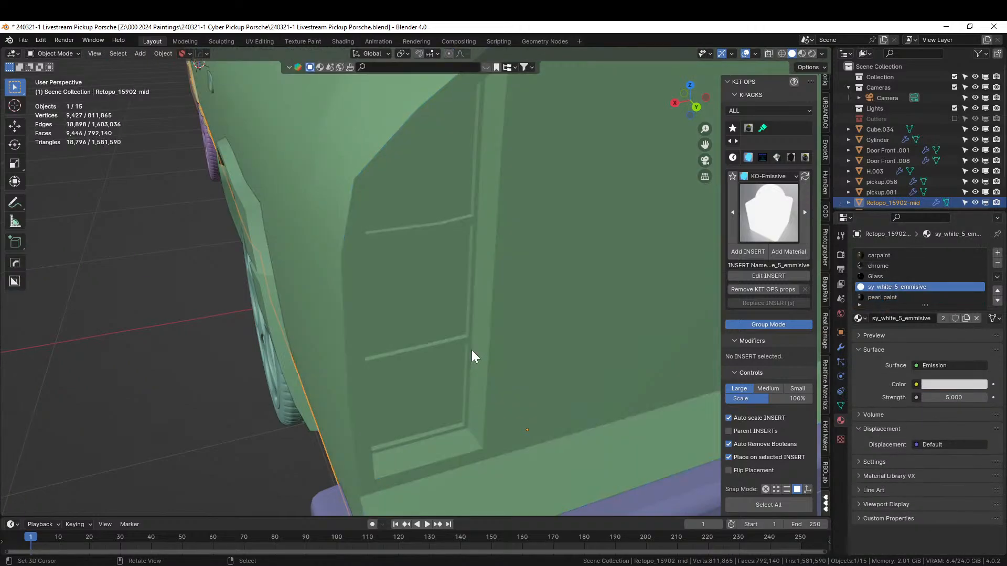
key("z")
left_click(472, 348)
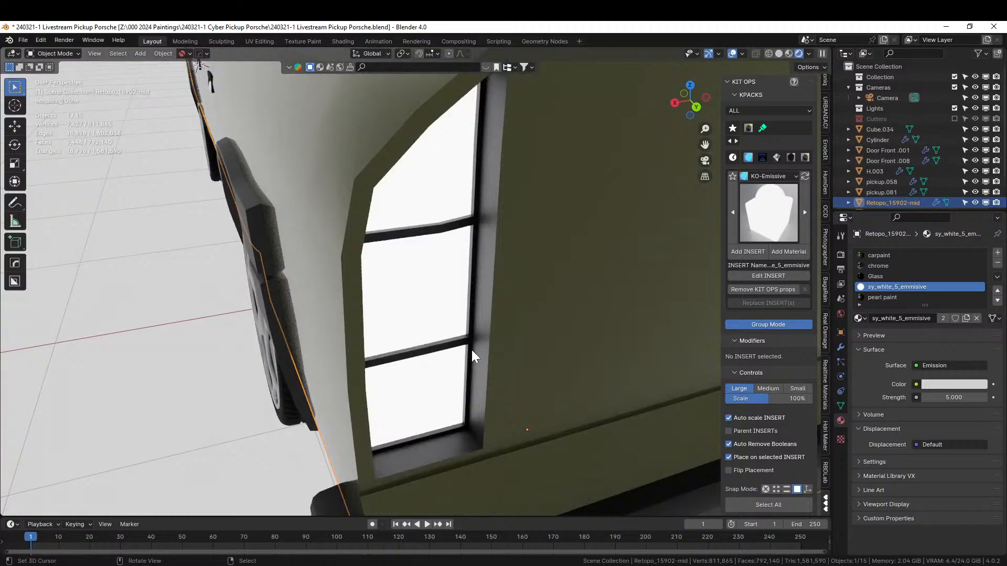
Cut two edge loops around the side walls of the tail light recess, sliding them by a factor of about 0.17.
middle_click_drag(471, 350, 498, 356)
key("Tab")
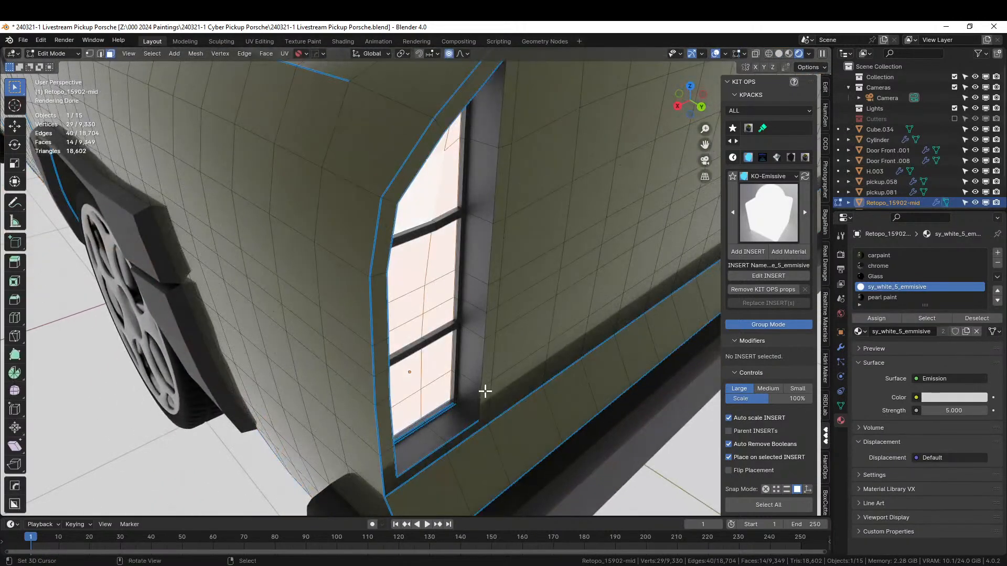
key("2")
left_click(469, 377)
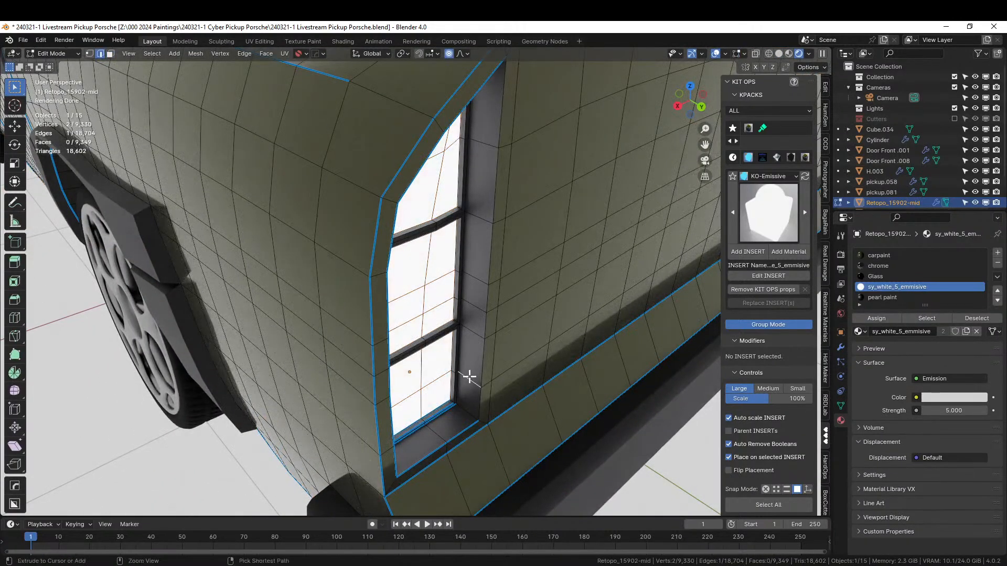
key("ctrl+r")
scroll(470, 377, "up", 1)
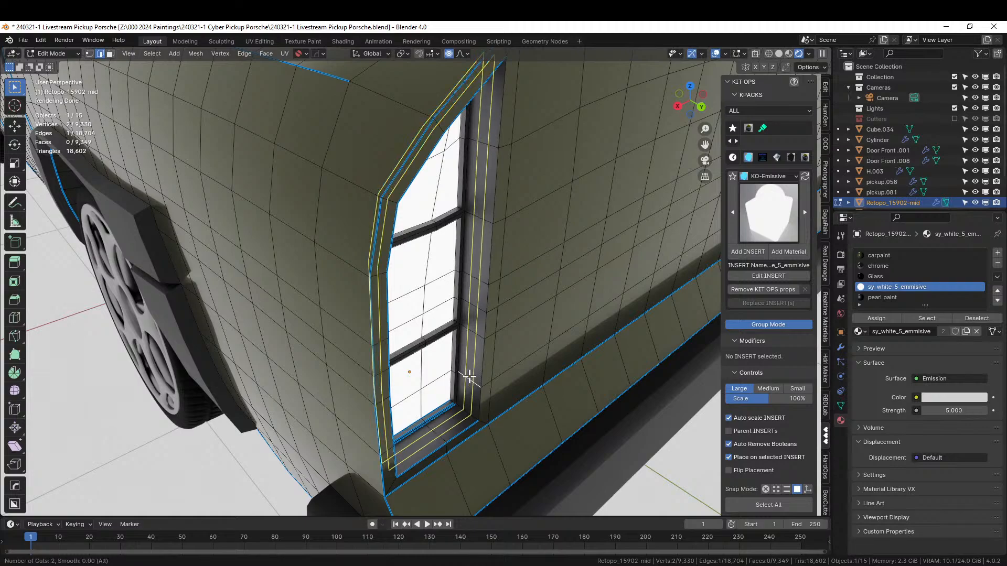
left_click(470, 377)
left_click(471, 377)
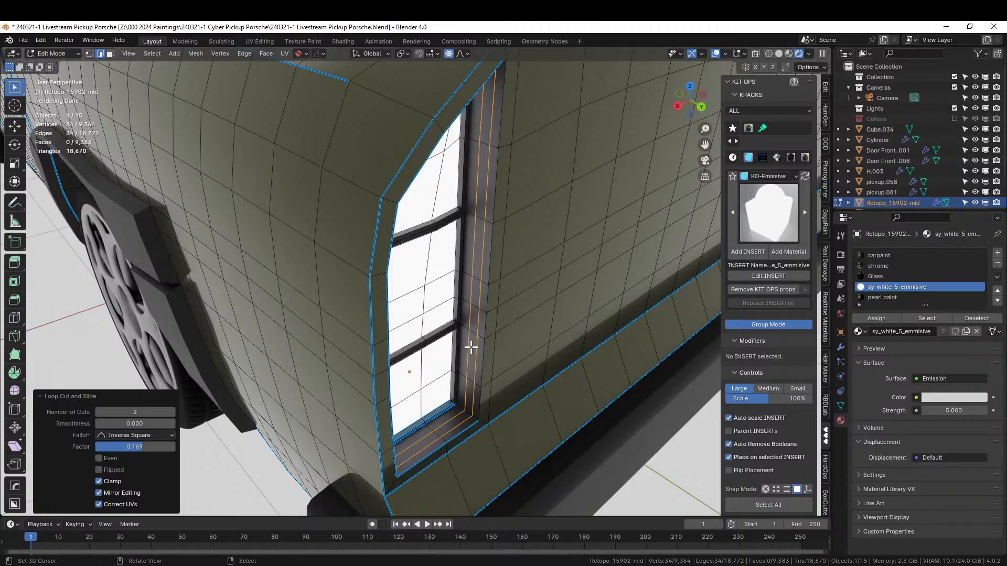
Fill a cover face from the inner edge loop of the tail light recess and give it glass_red in a new material slot.
left_click(470, 348, "alt")
key("f")
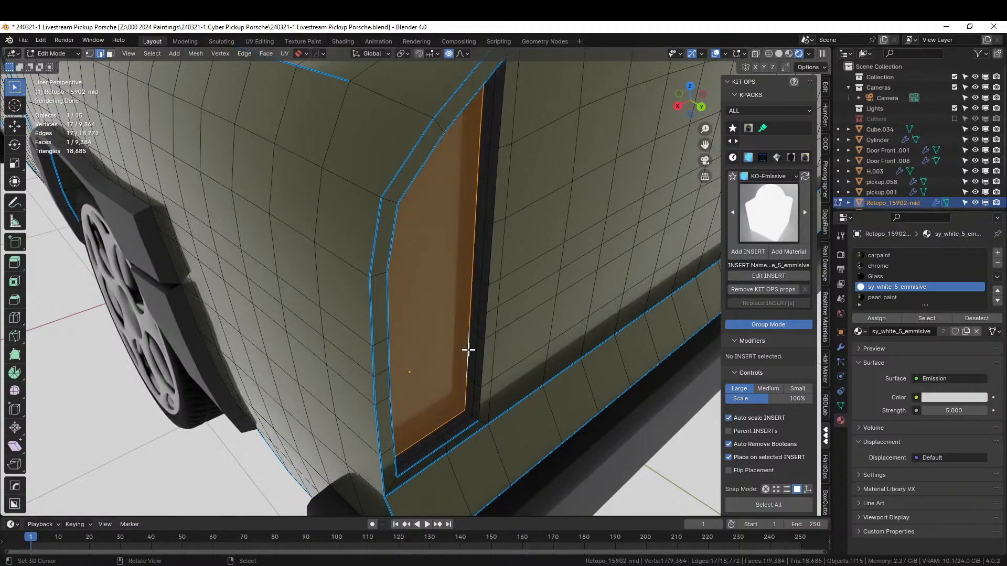
left_click(998, 253)
left_click(860, 331)
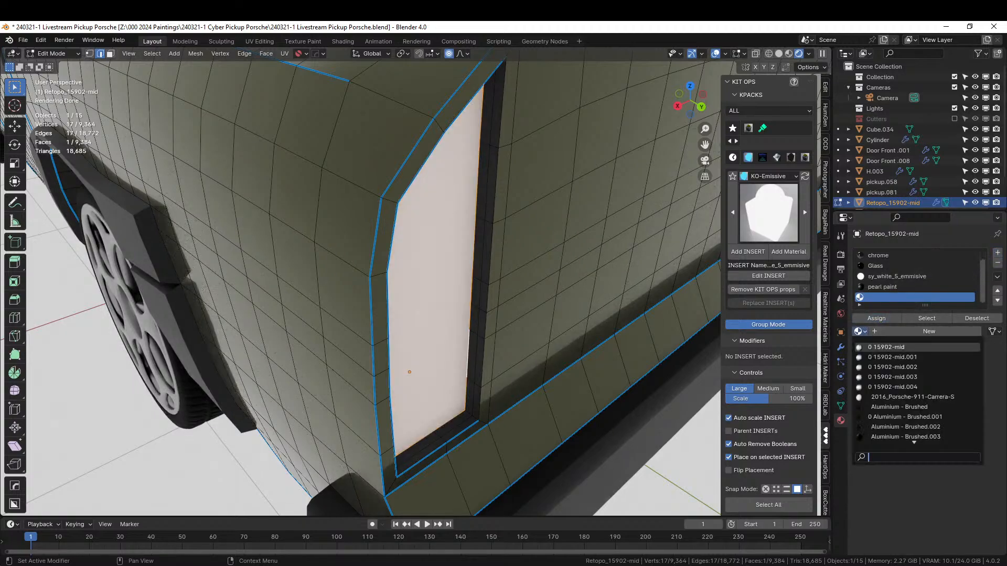
type("red")
key("Return")
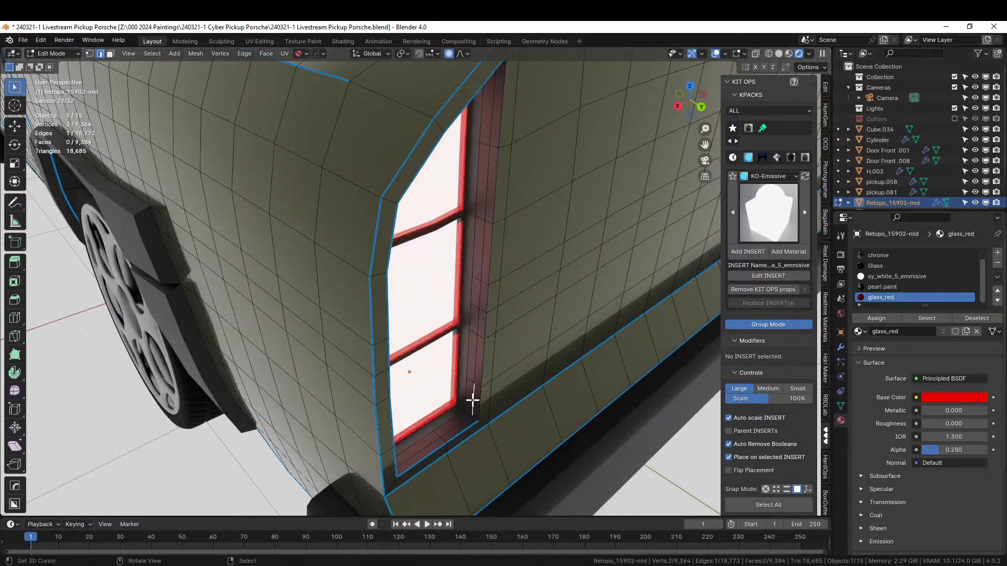
Fill a second cover face from the outer edge loop of the tail light recess and assign glass_red to it.
key("f")
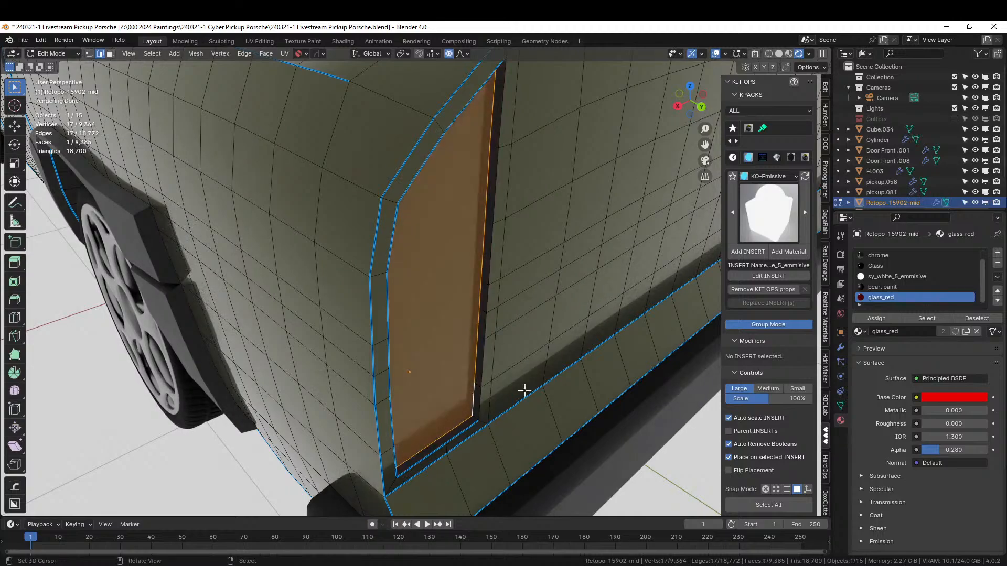
left_click(885, 319)
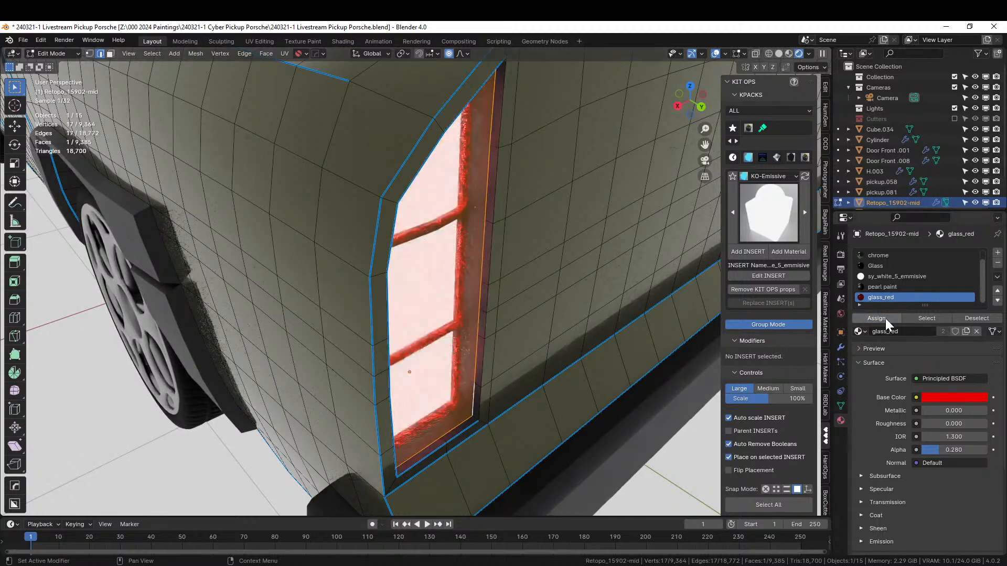
key("Tab")
middle_click_drag(590, 342, 588, 316)
scroll(546, 322, "down", 5)
scroll(590, 318, "up", 3)
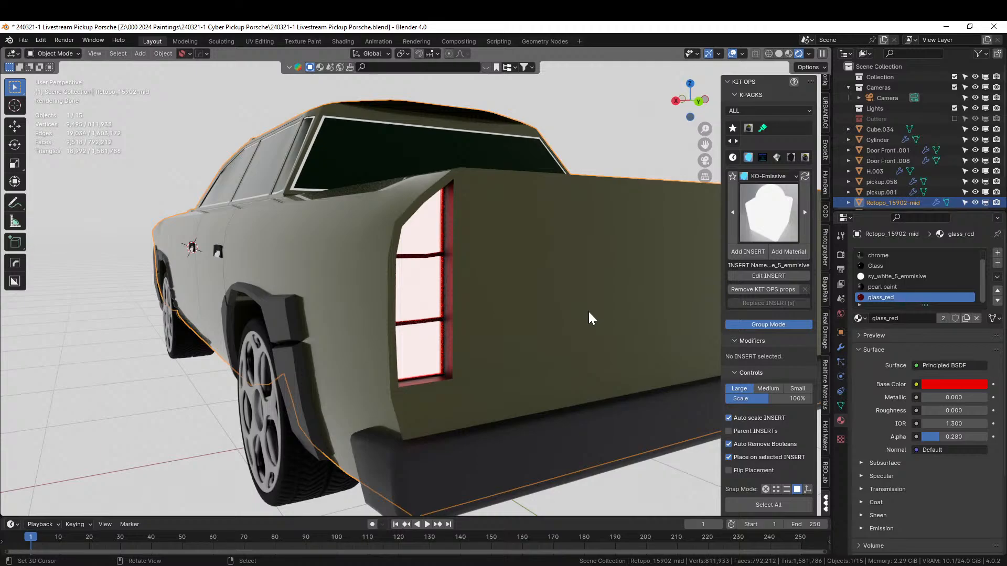
scroll(444, 298, "down", 6)
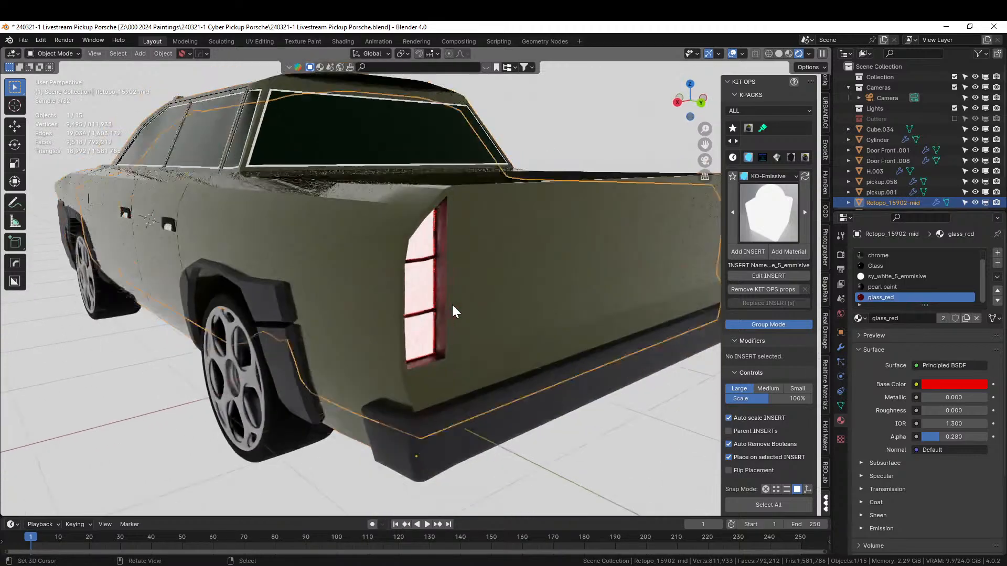
middle_click_drag(459, 305, 387, 296)
scroll(410, 288, "up", 7)
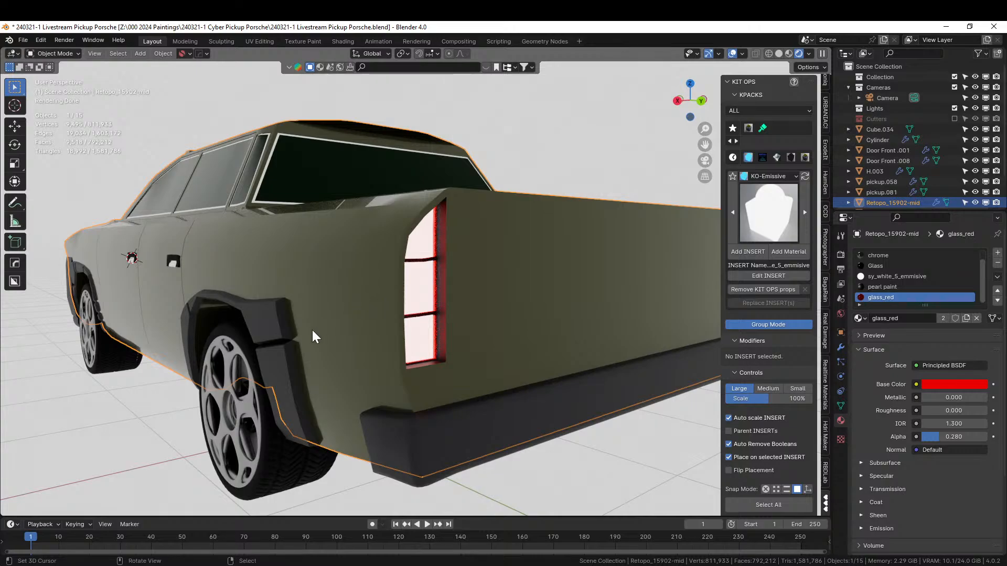
scroll(90, 534, "down", 1)
Replace the material of the skid plate under the front bumper with pearl paint, then deselect it.
middle_click_drag(324, 377, 534, 345)
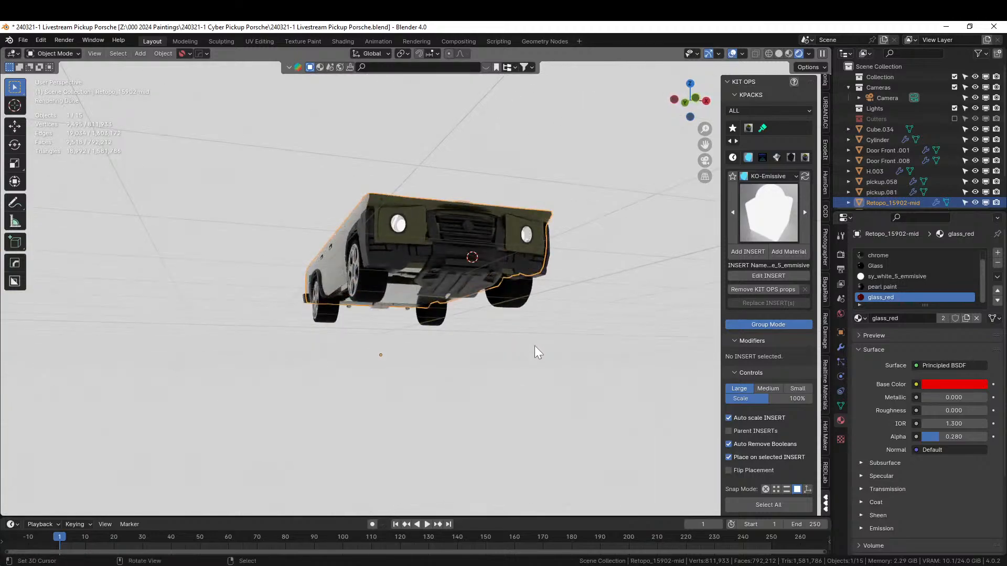
scroll(534, 345, "up", 5)
left_click(543, 266)
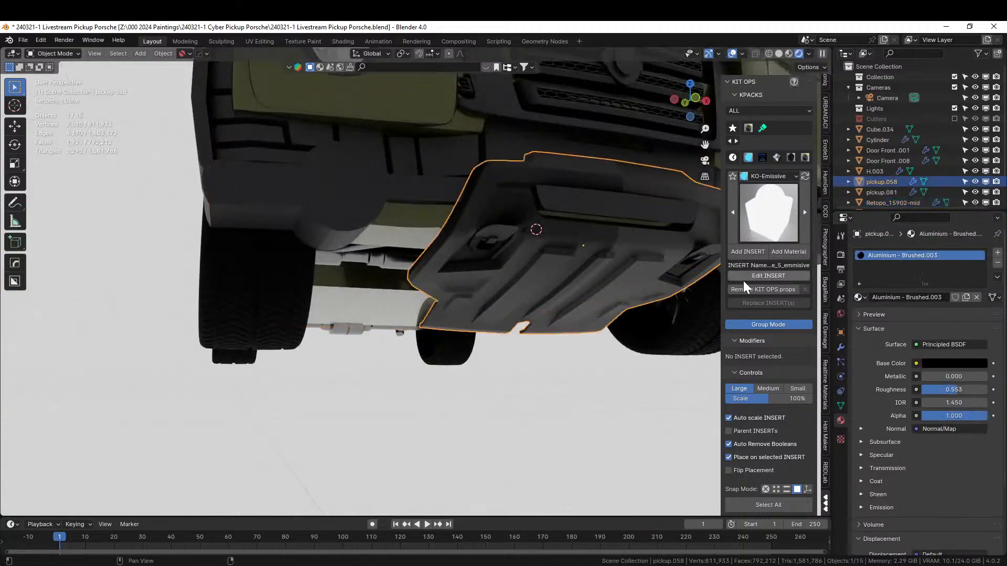
middle_click_drag(568, 338, 556, 344)
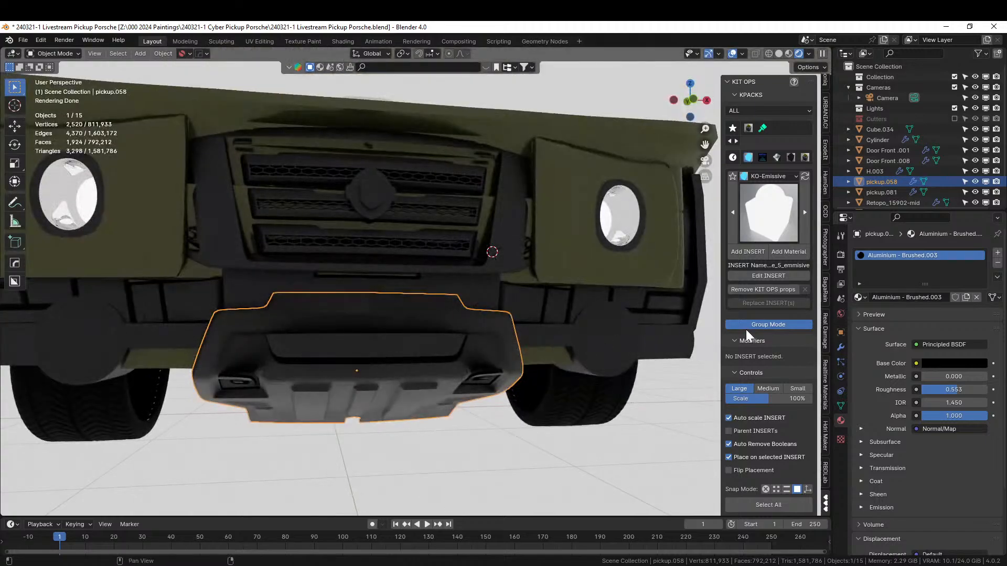
left_click(860, 297)
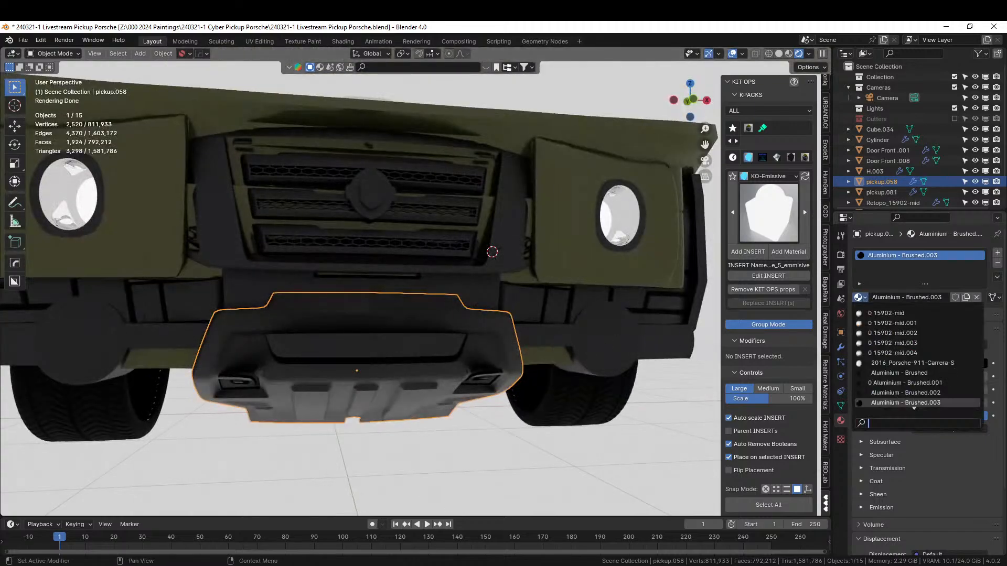
type("pearl")
key("Return")
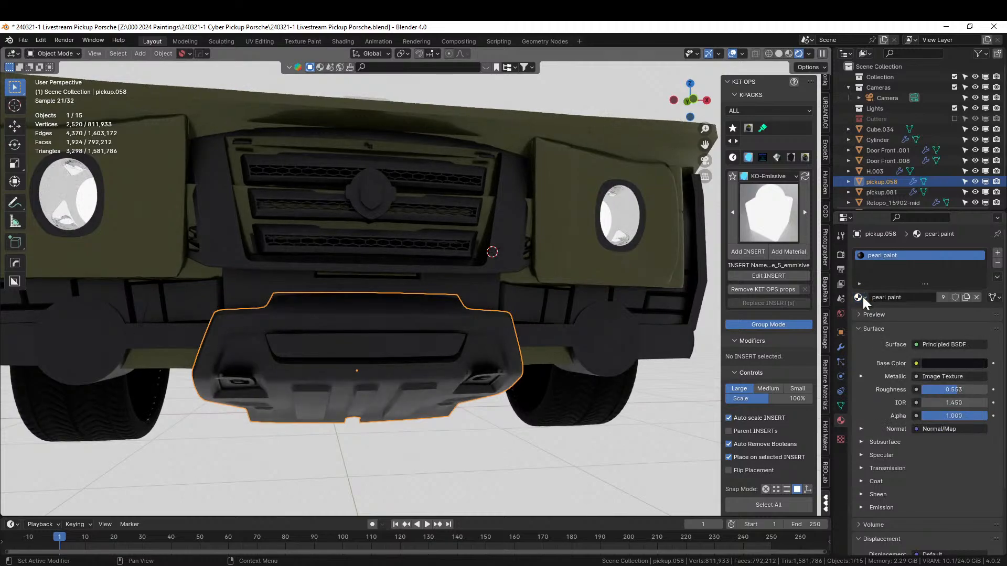
left_click(444, 439)
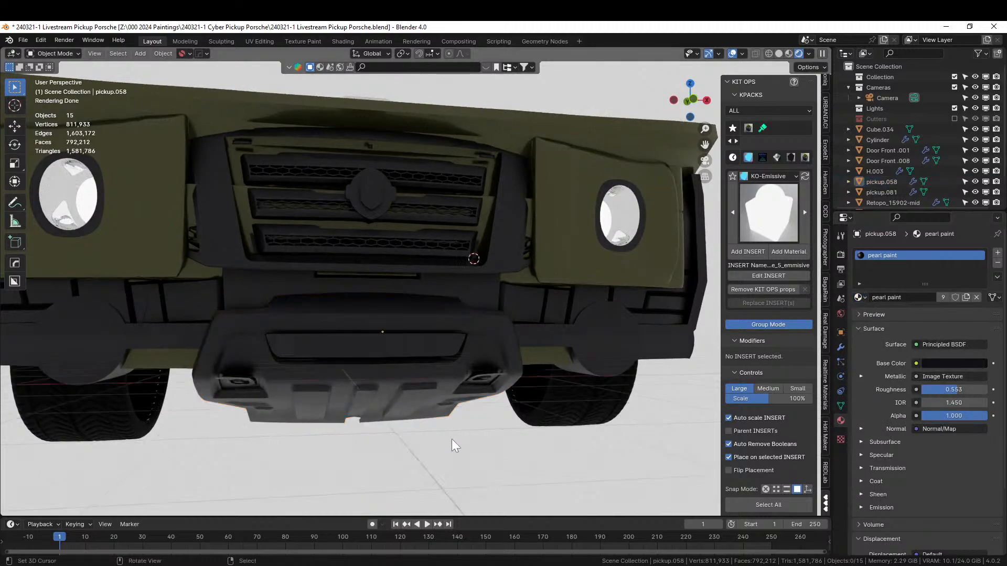
Inset the front face of the round bumper lamp below the headlight by about 0.256 m.
scroll(450, 439, "down", 5)
middle_click_drag(451, 439, 432, 439)
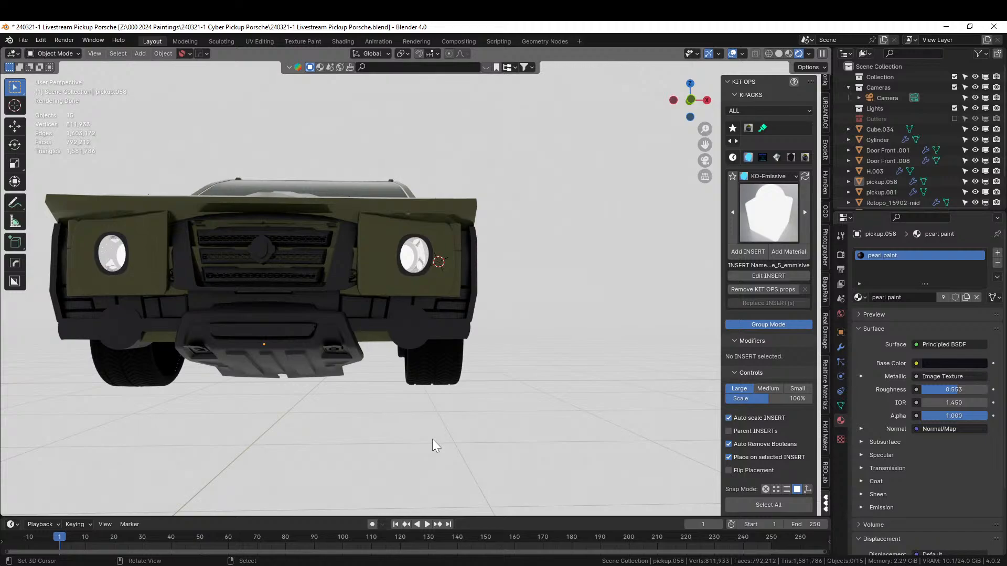
scroll(449, 429, "up", 5)
scroll(449, 427, "down", 2)
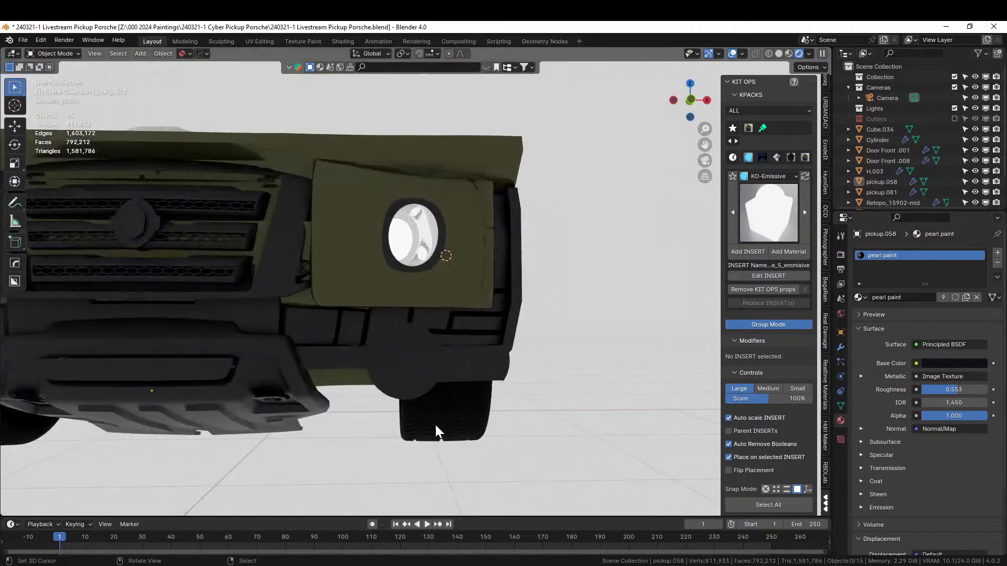
left_click(410, 370)
key("Tab")
key("3")
left_click(419, 373)
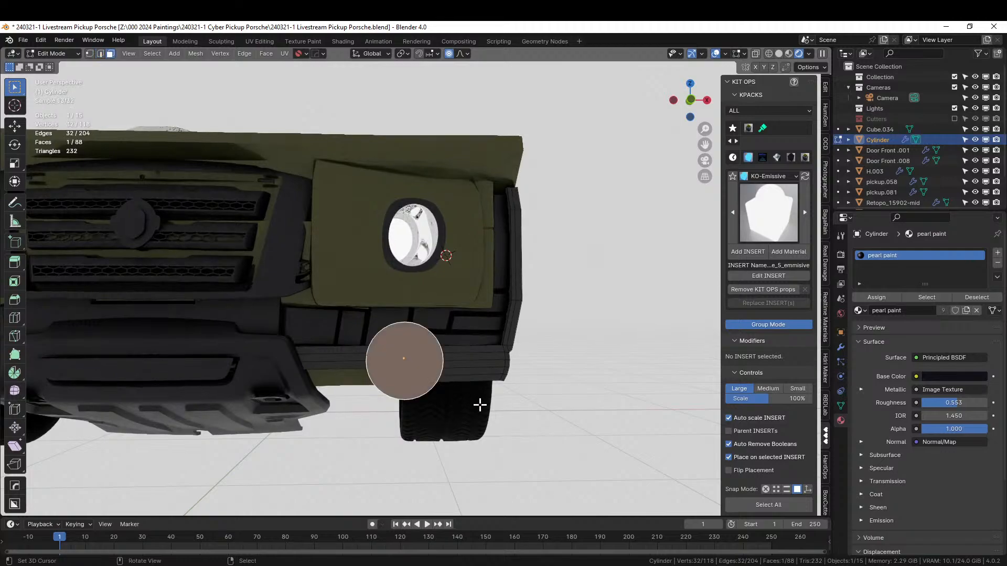
key("i")
left_click(476, 408)
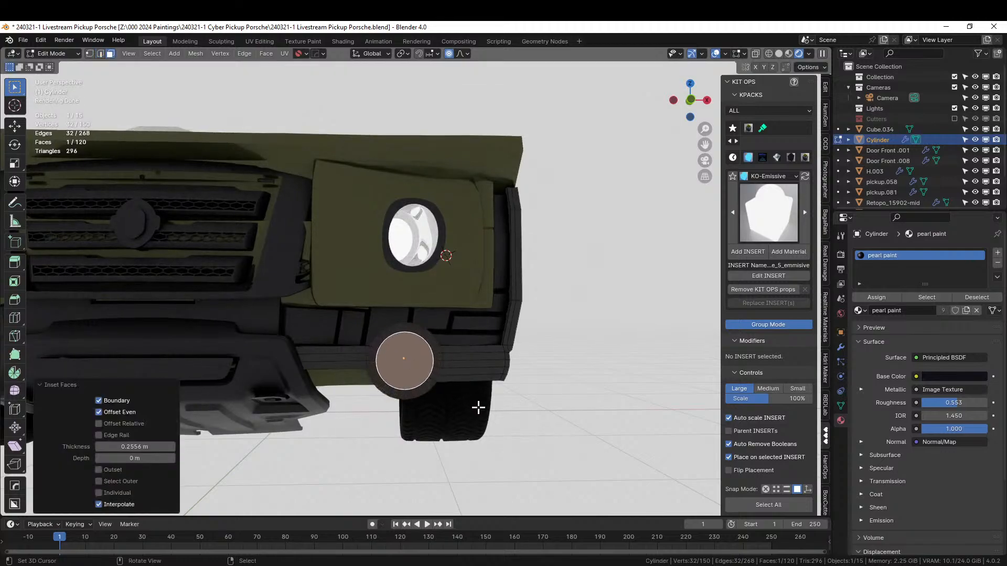
Extrude the inset face of the round bumper lamp inward by about 0.0028 m.
key("KP_Decimal")
middle_click_drag(514, 417, 556, 426)
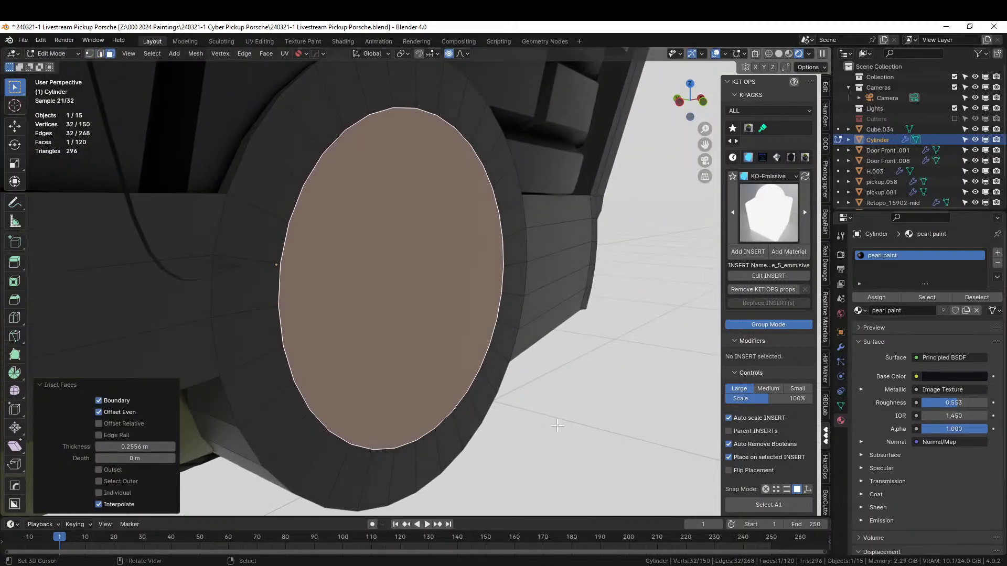
key("e")
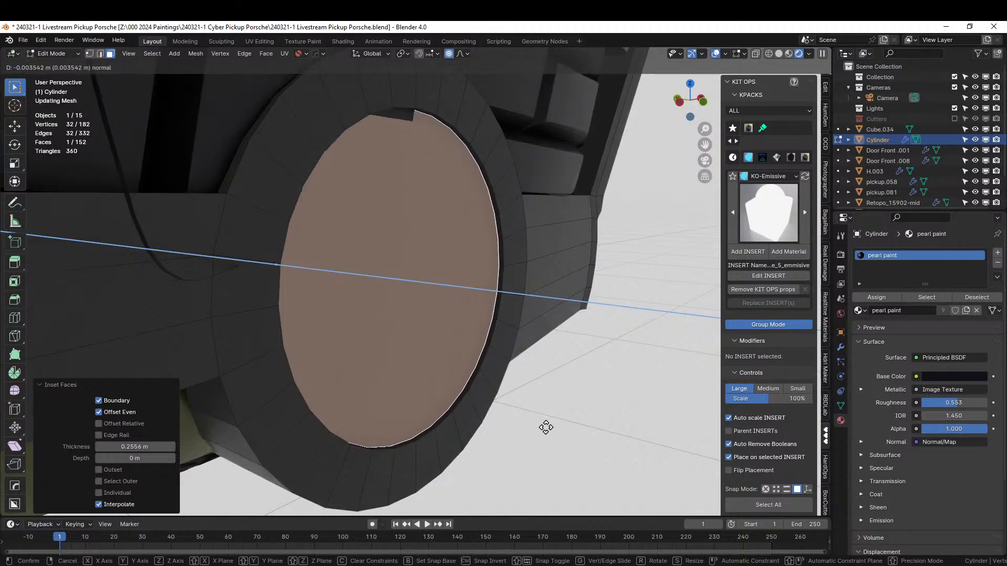
left_click(547, 427)
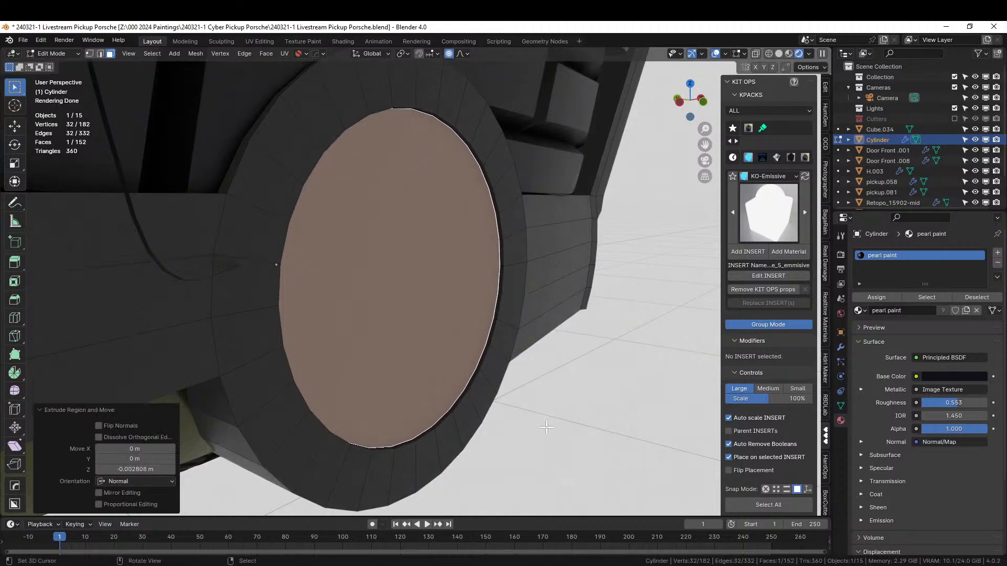
Cut one centred edge loop around the recess wall of the bumper lamp and fill it with a cover face.
scroll(524, 433, "up", 2)
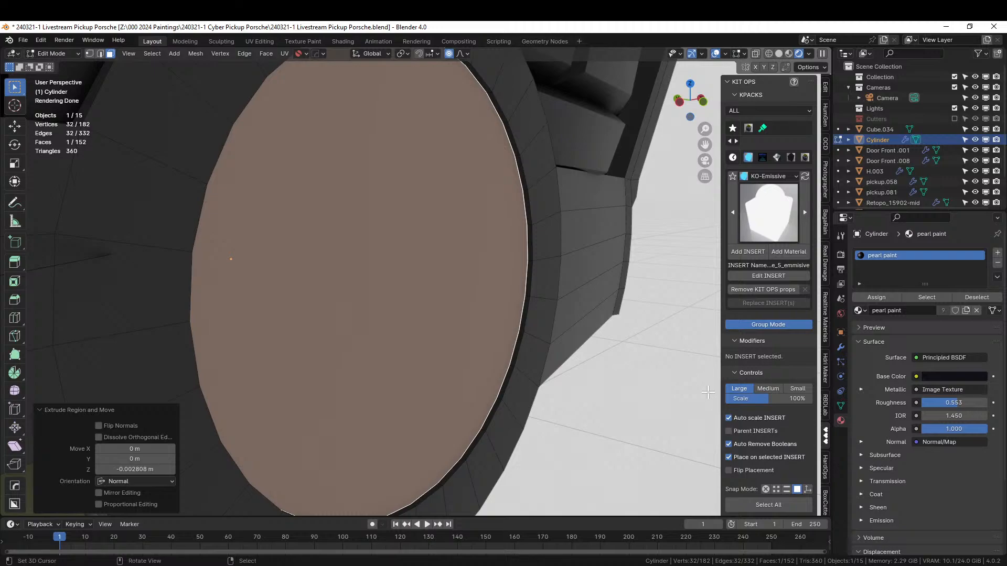
middle_click_drag(573, 449, 602, 447)
scroll(572, 445, "up", 3)
key("2")
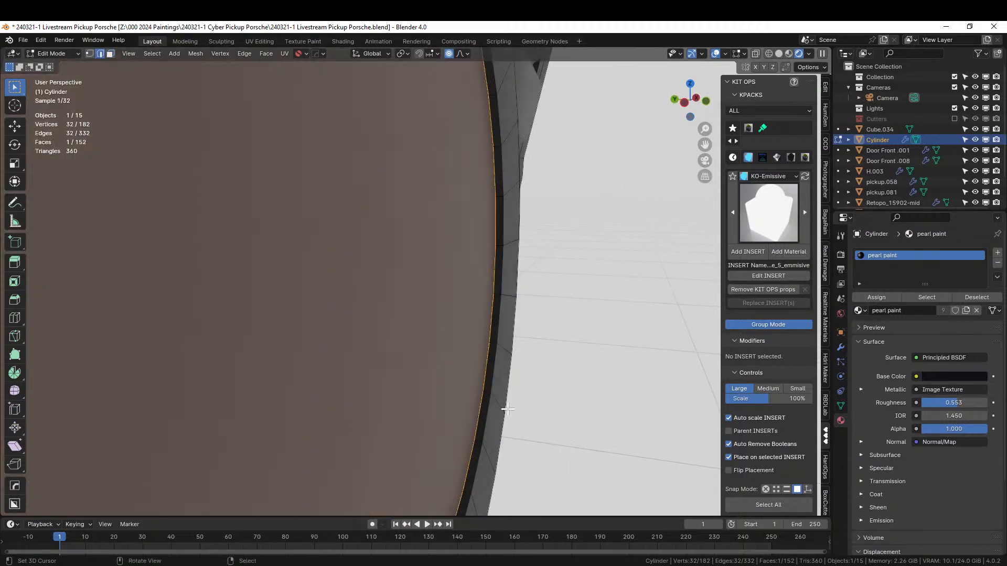
left_click(485, 390, "alt")
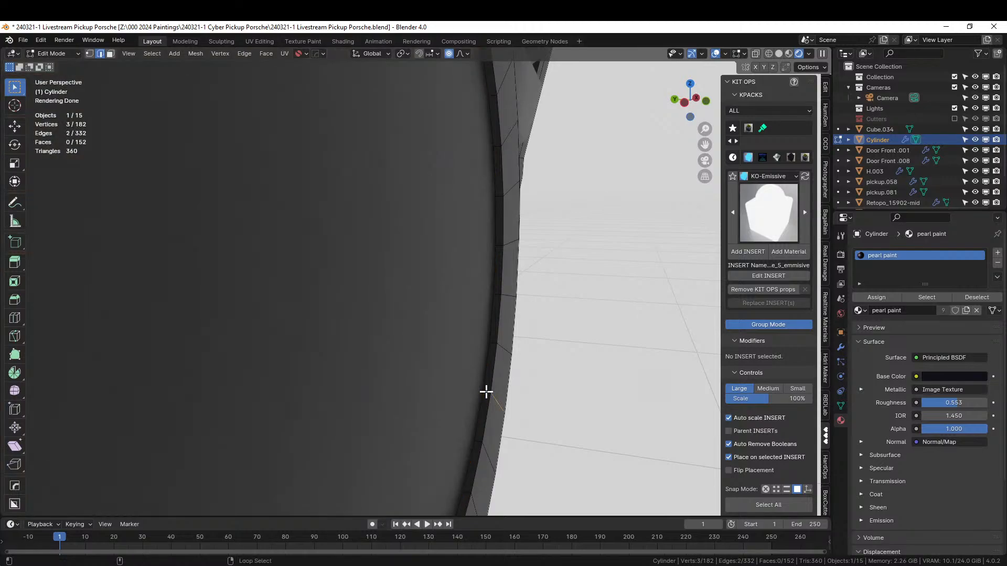
key("ctrl+r")
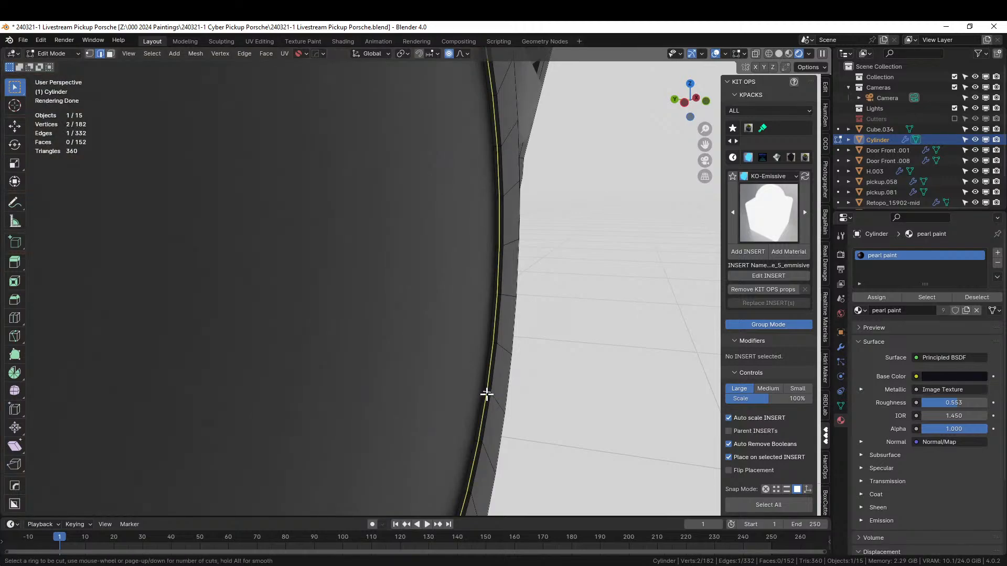
left_click(486, 394)
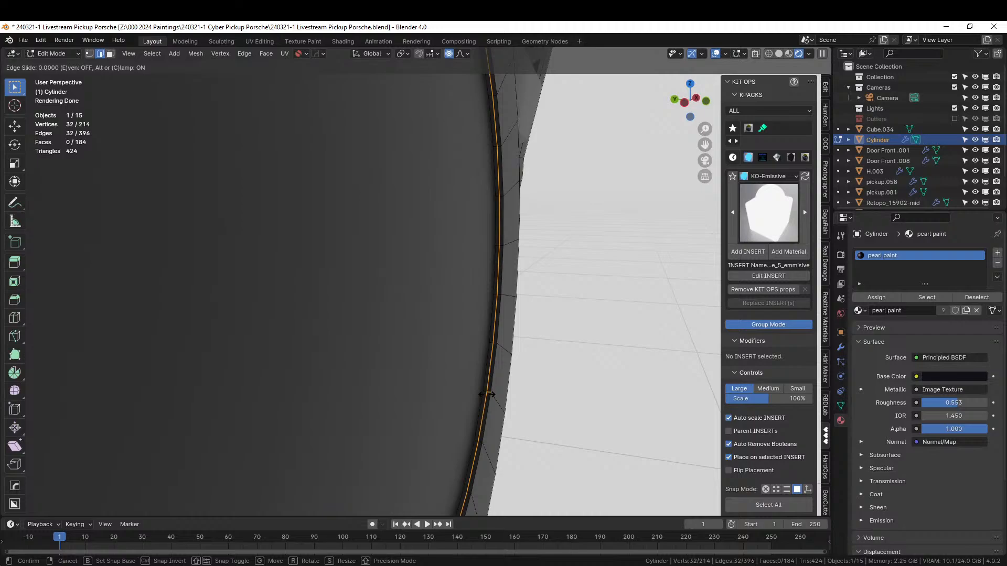
right_click(487, 411)
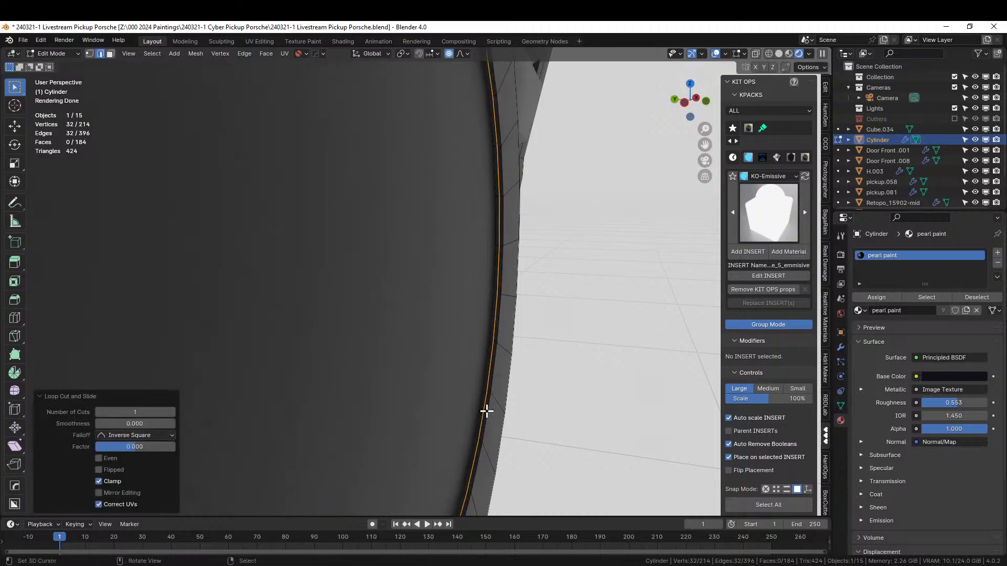
key("f")
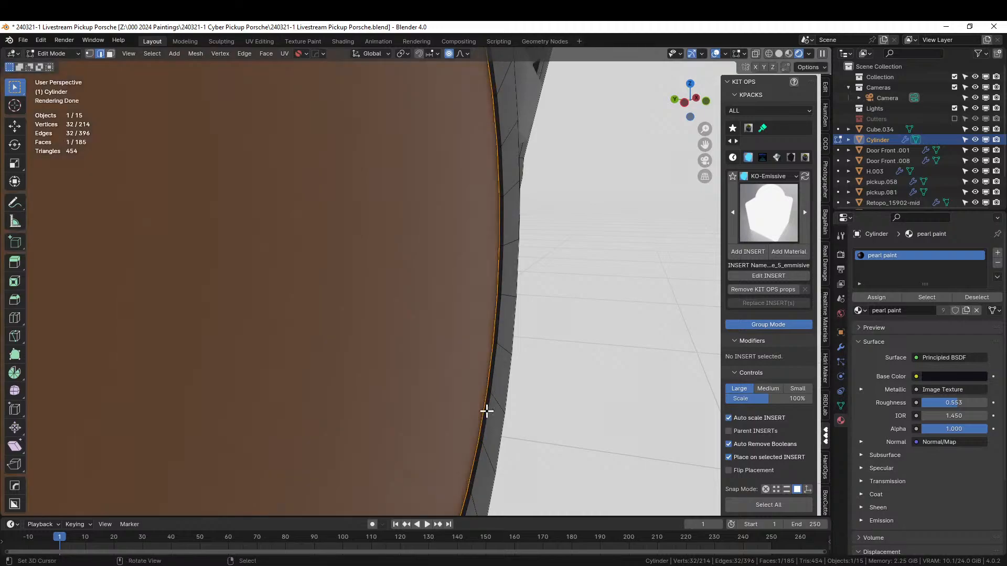
Add a second material slot to the bumper lamp, assign it to the cover face with glass_red, and leave edit mode.
left_click(998, 252)
left_click(874, 313)
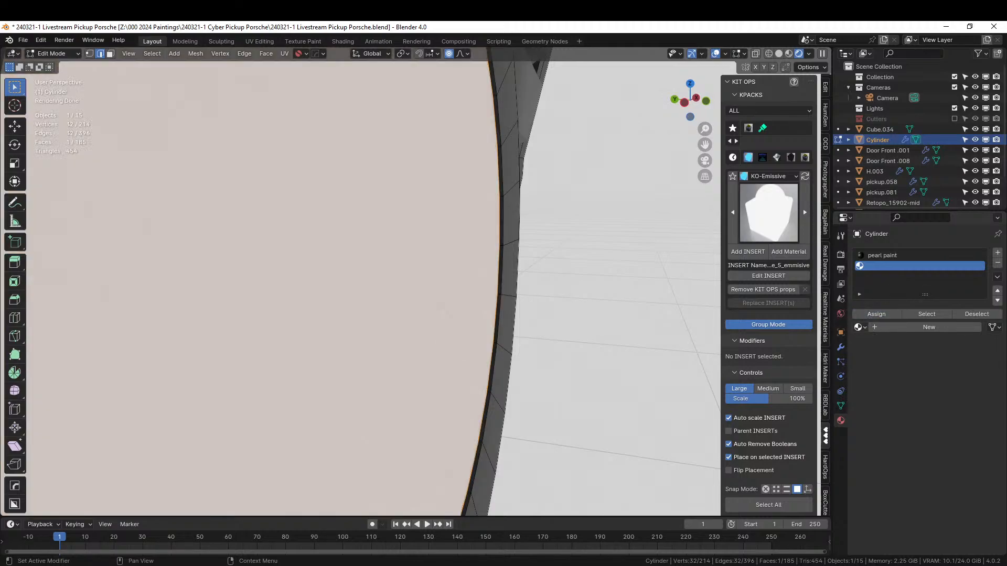
left_click(860, 328)
type("red")
key("Return")
key("Tab")
scroll(564, 391, "down", 8)
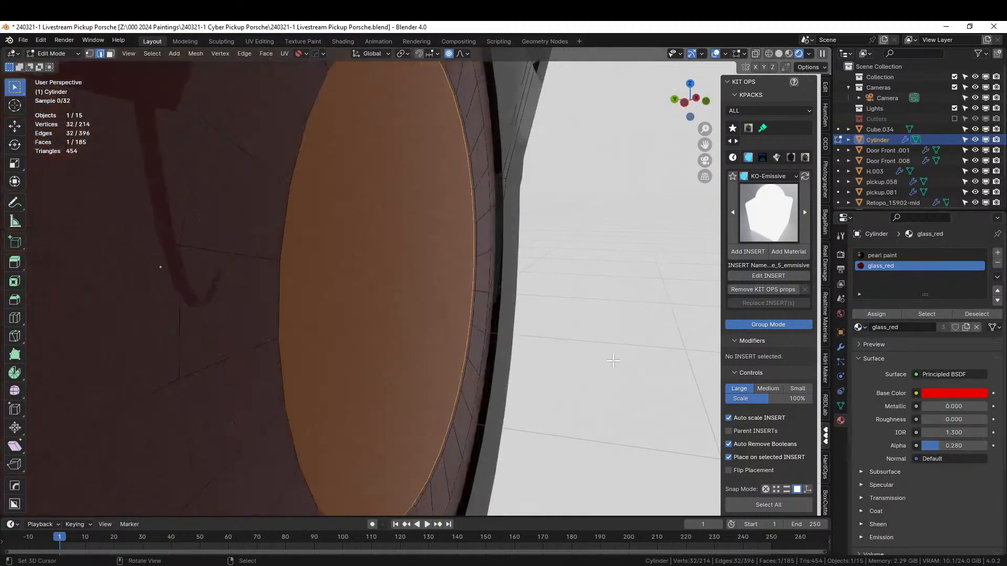
Examine the front of the truck with the finished bumper lamps and the surface of the hood.
middle_click_drag(563, 385, 440, 374)
scroll(487, 388, "down", 8)
right_click(518, 399)
scroll(517, 405, "up", 3)
middle_click_drag(517, 404, 195, 258)
scroll(472, 409, "up", 3)
scroll(525, 388, "down", 5)
scroll(525, 388, "up", 8)
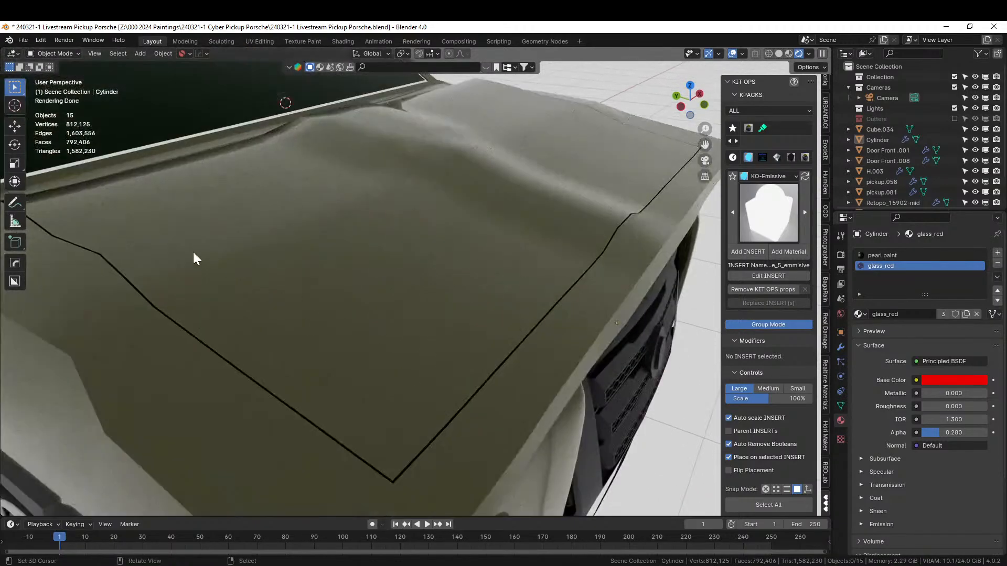
Switch mesh editing to the truck body and select the four narrow faces beside the hood seam near the windshield corner.
middle_click_drag(450, 319, 205, 511)
scroll(346, 319, "up", 5)
scroll(271, 489, "up", 1)
scroll(393, 361, "up", 6)
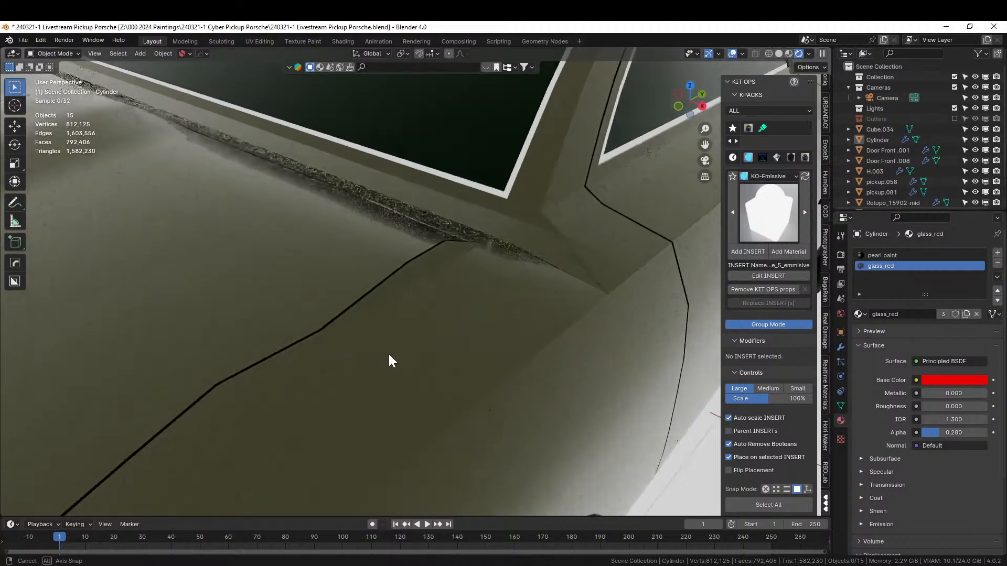
key("Tab")
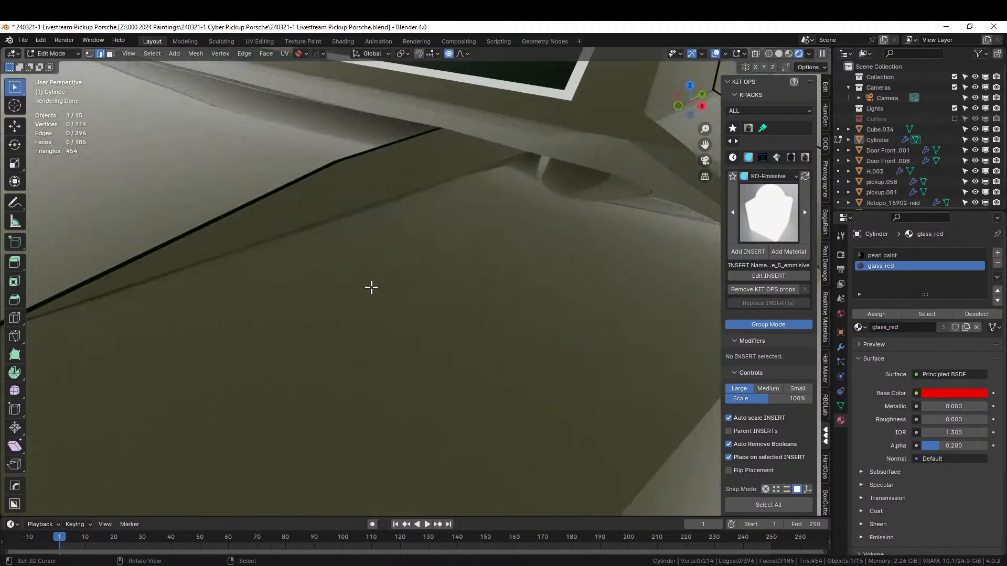
key("alt+q")
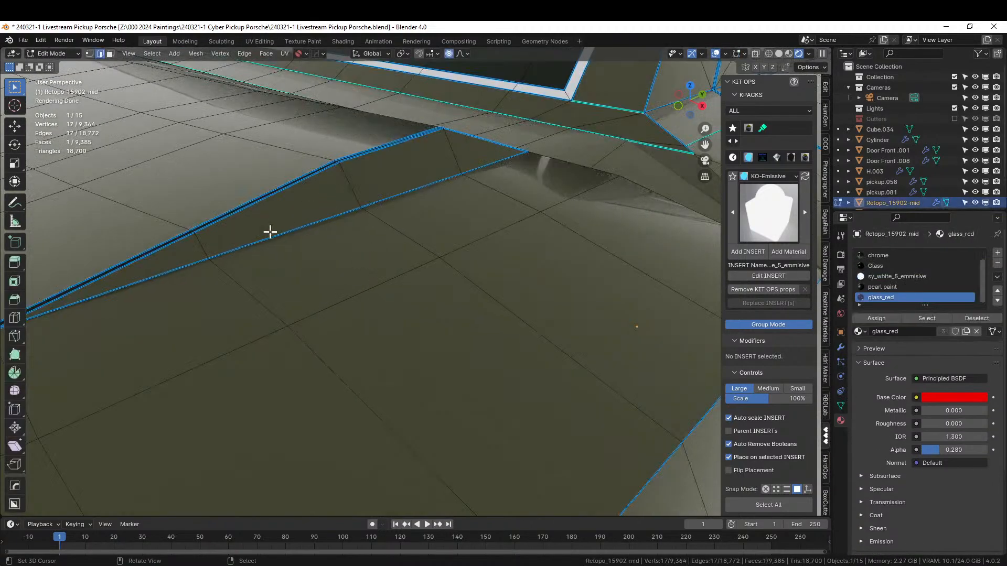
left_click(178, 248)
key("3")
left_click(224, 231)
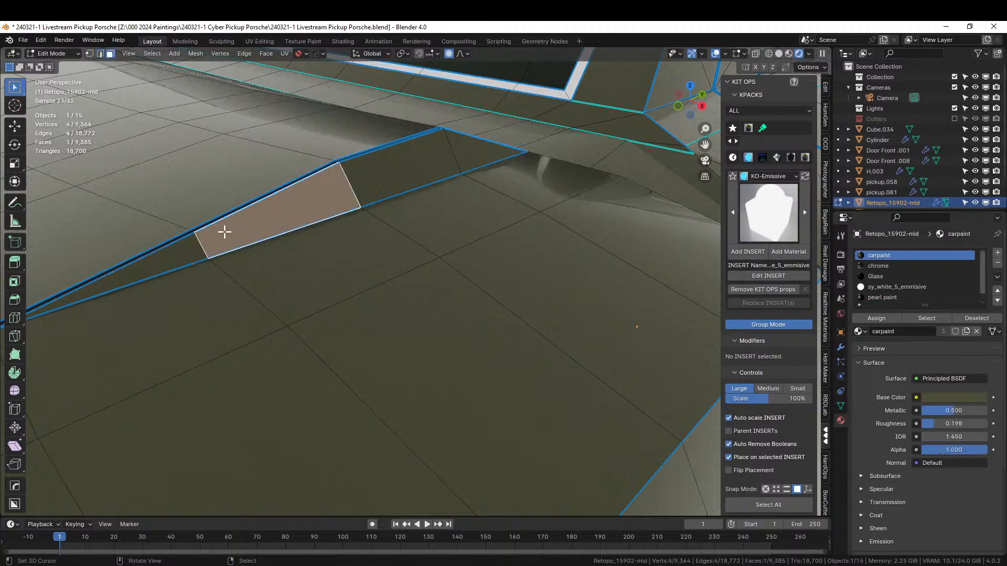
left_click(341, 198, "shift")
left_click(400, 158, "shift")
left_click(462, 156, "shift")
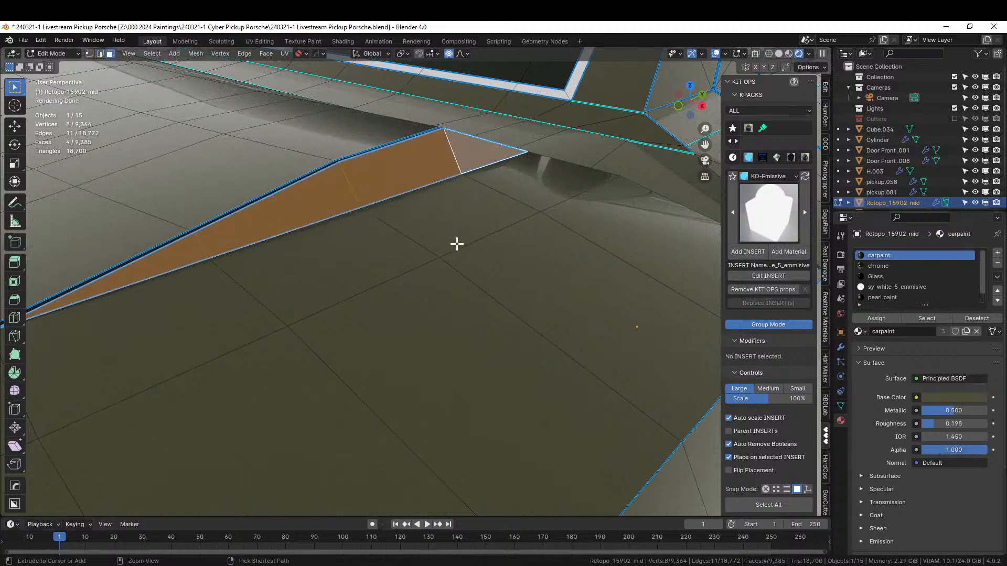
Try to dissolve the four selected faces beside the hood seam into a single face.
key("ctrl+x")
middle_click_drag(432, 262, 452, 269)
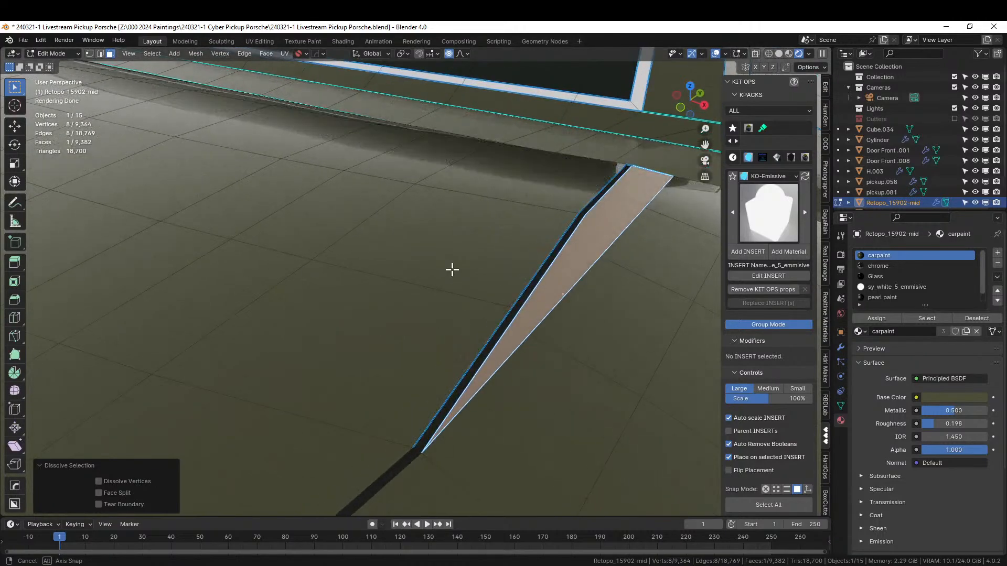
key("ctrl+z")
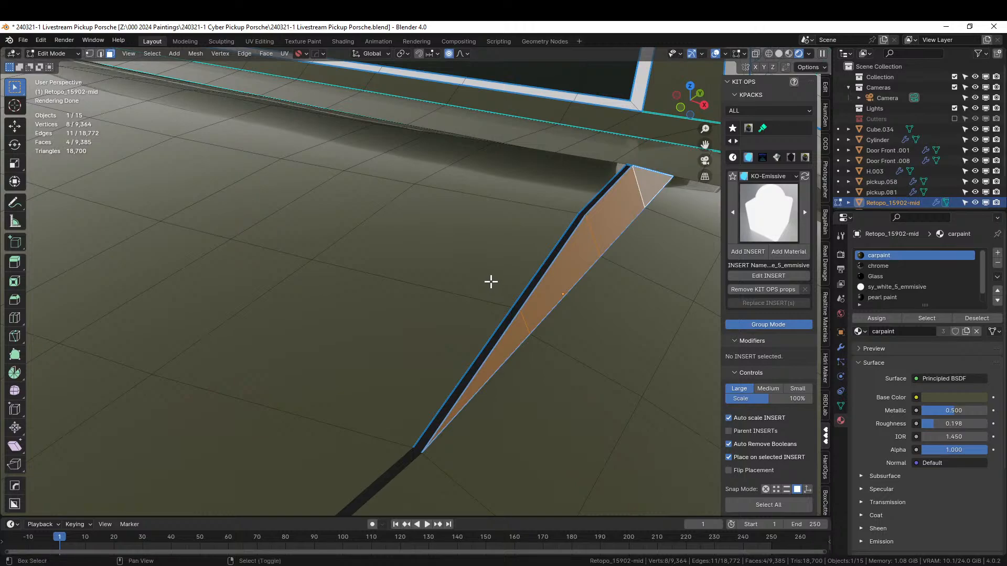
Extrude the four selected faces beside the hood seam outward along their normal by about 0.037 m.
scroll(491, 282, "down", 2)
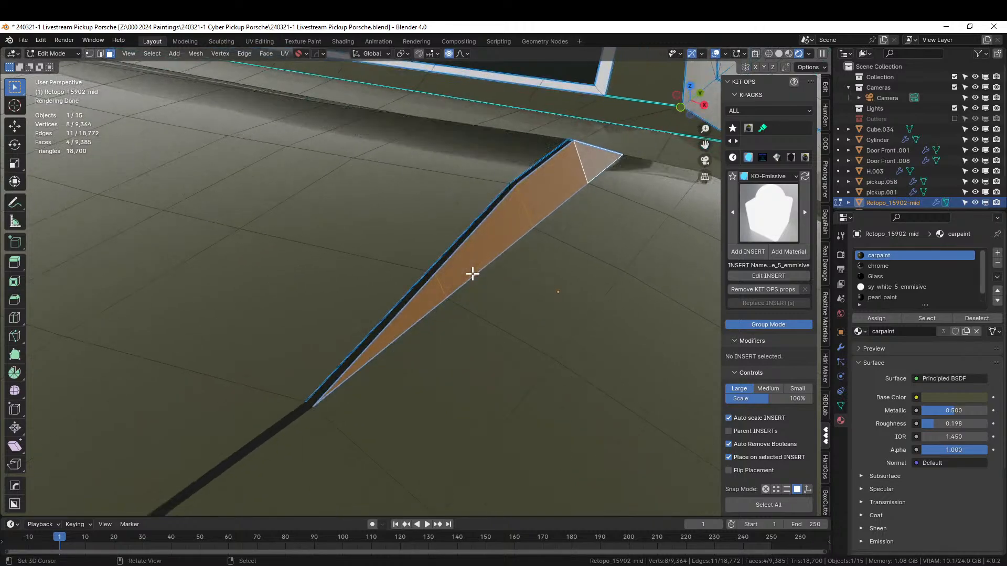
scroll(472, 273, "down", 4)
key("Tab")
scroll(487, 265, "up", 2)
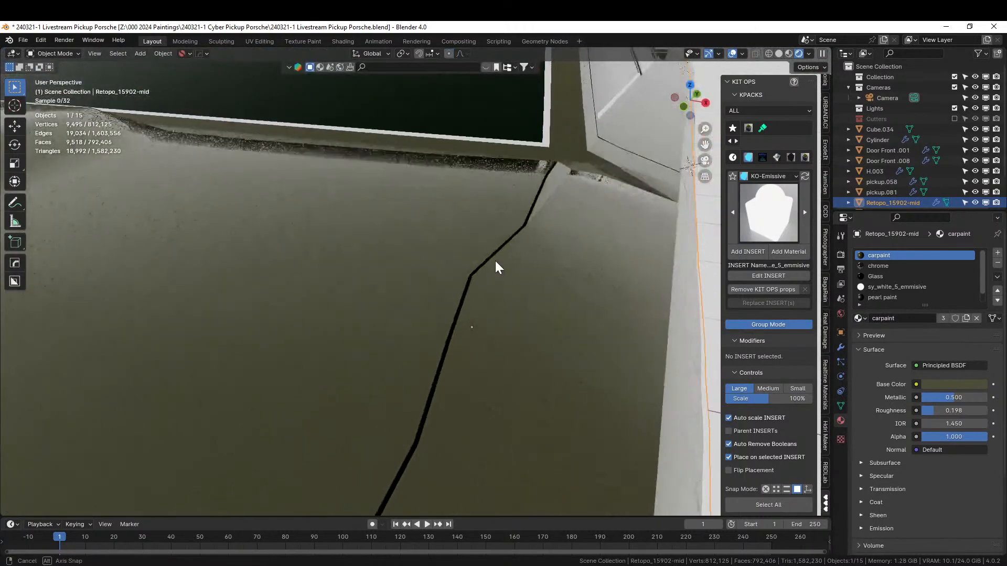
scroll(467, 315, "down", 4)
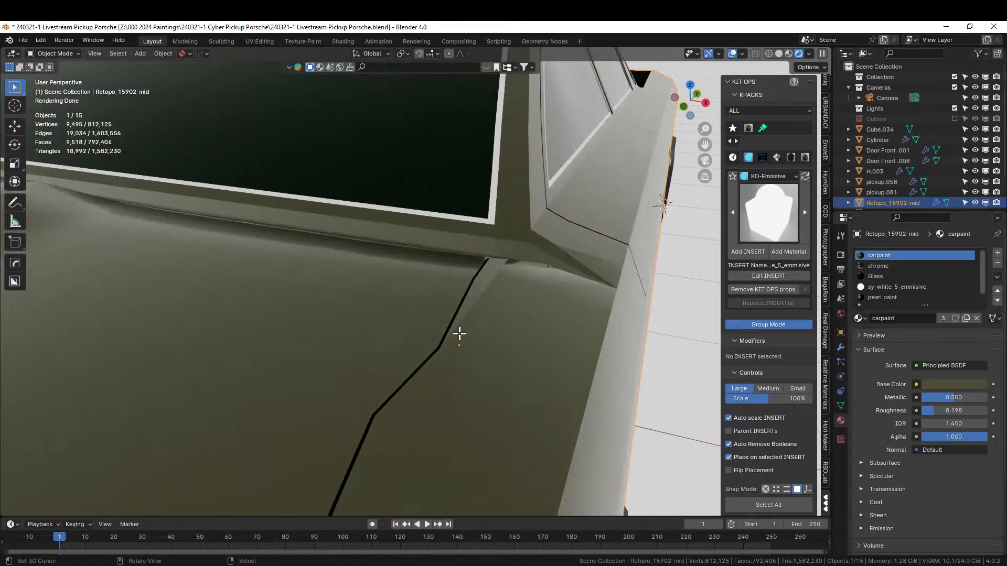
key("Tab")
key("e")
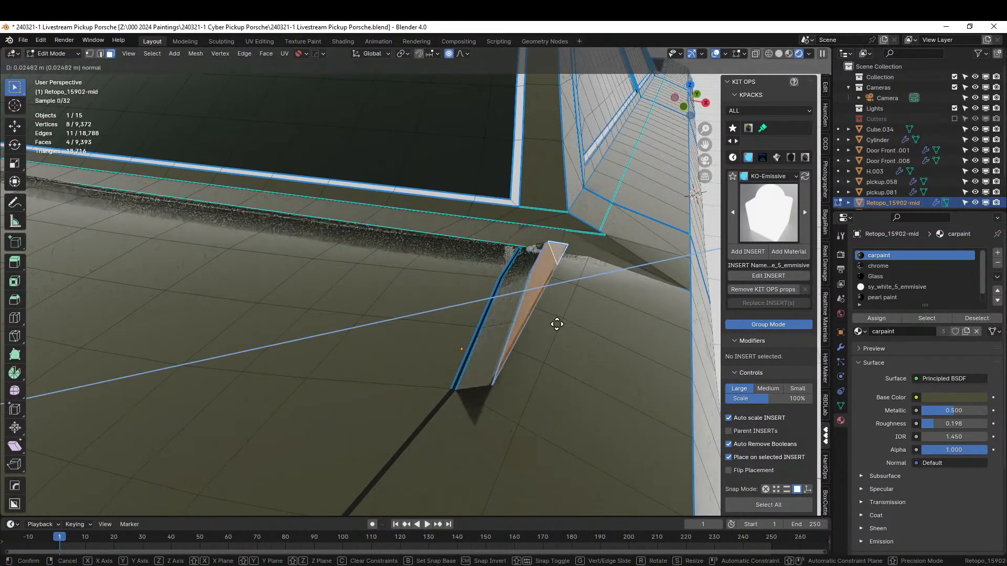
left_click(567, 324)
Turn off proportional editing and scale the extruded faces beside the hood seam to about 0.69.
key("s")
left_click(570, 309)
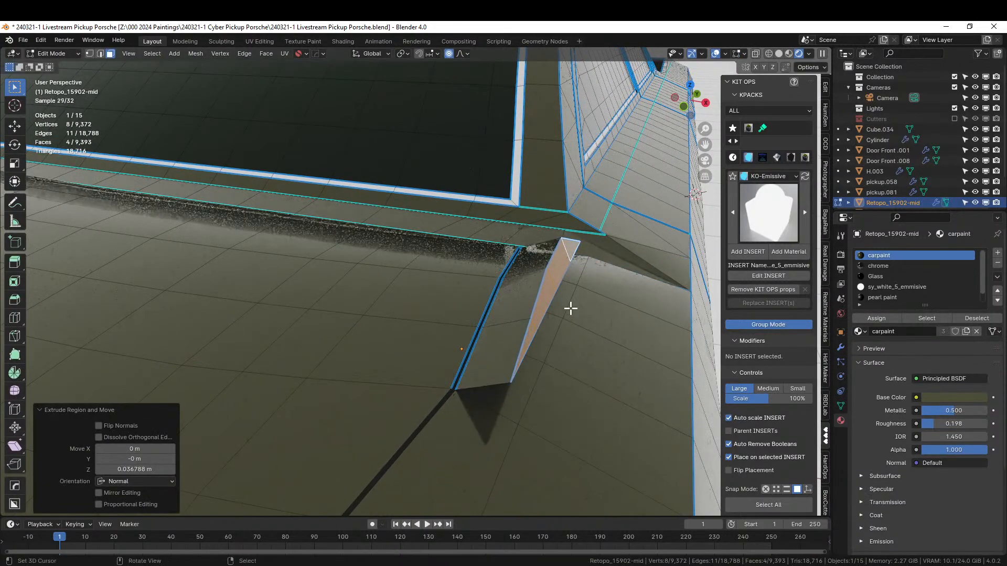
key("o")
key("s")
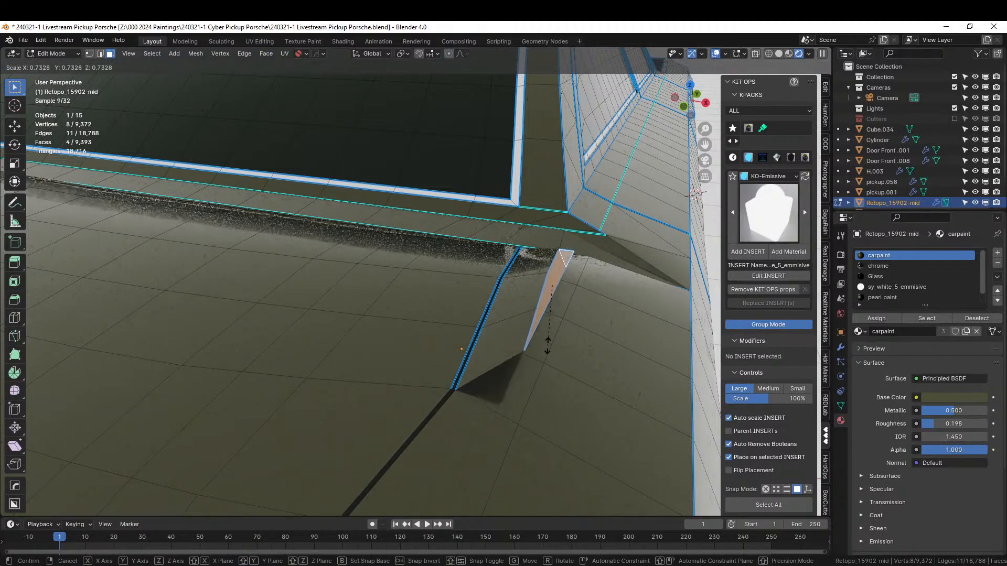
left_click(546, 342)
Move the scaled top faces of the hood extrusion about 0.04 m along the Y axis towards the windshield.
key("g")
key("z")
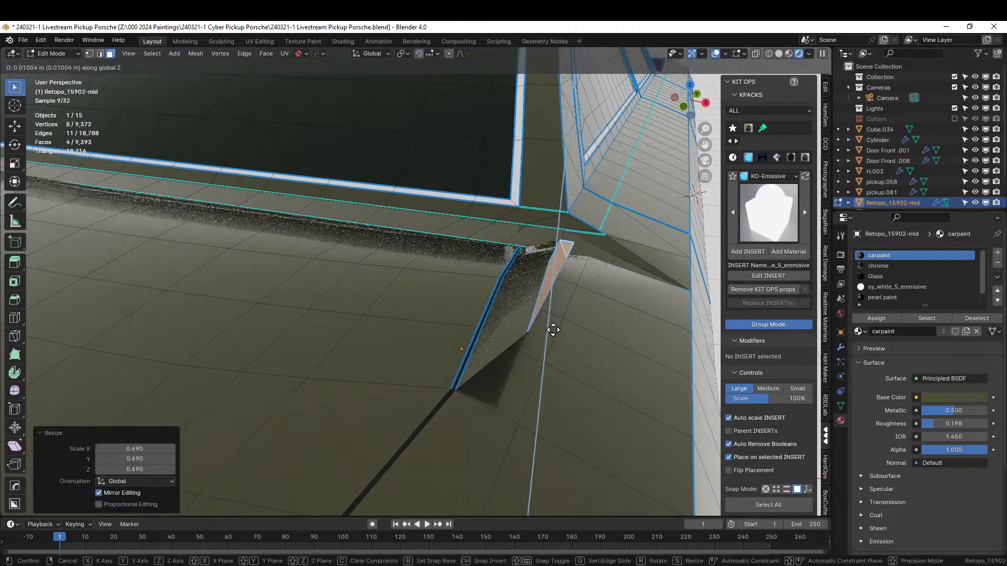
right_click(553, 331)
middle_click_drag(553, 331, 398, 353)
key("g")
key("y")
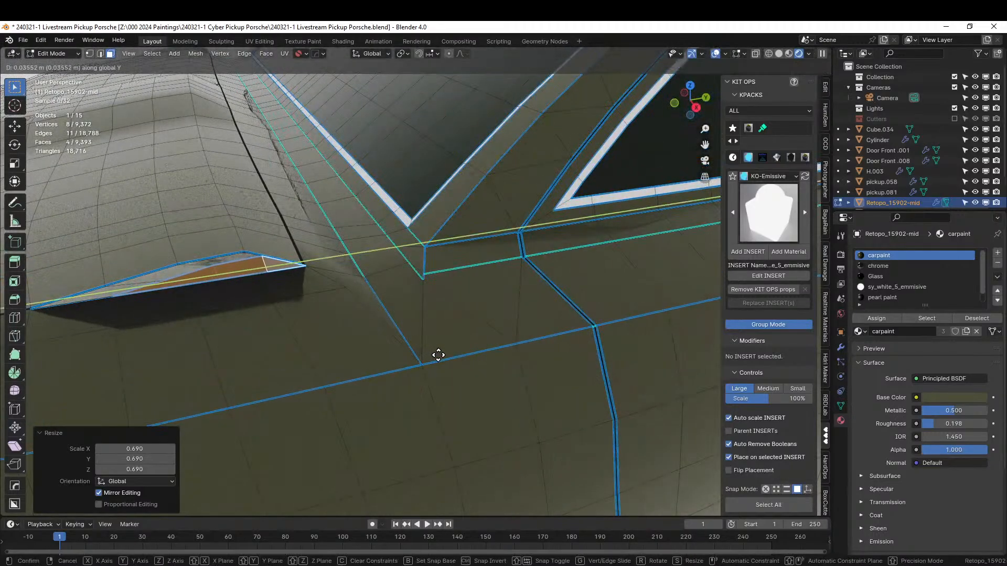
left_click(445, 355)
Leave edit mode, check the front of the truck from a distance, and save the pickup file.
key("Tab")
scroll(445, 355, "down", 5)
middle_click_drag(480, 349, 548, 325)
scroll(550, 326, "down", 3)
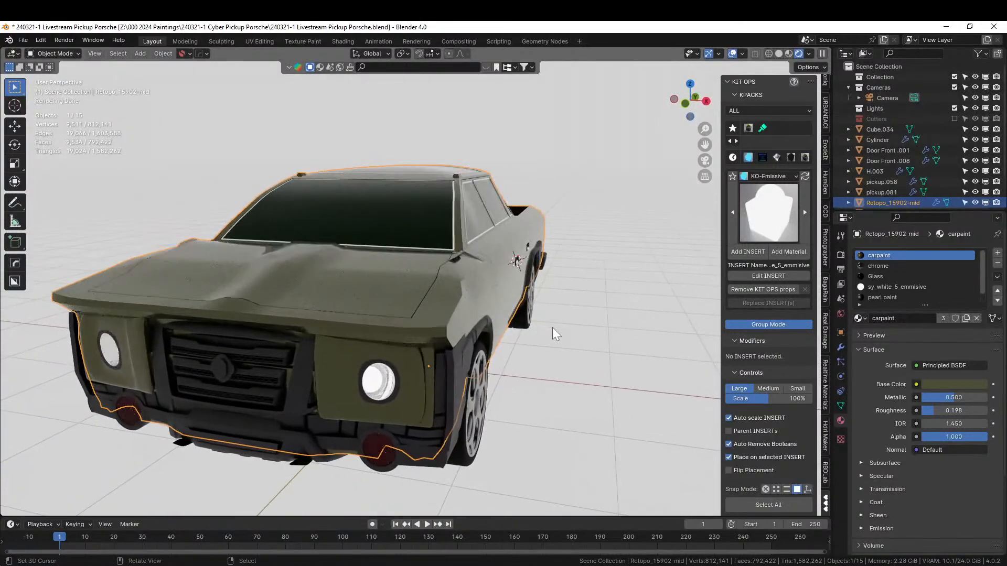
key("ctrl+s")
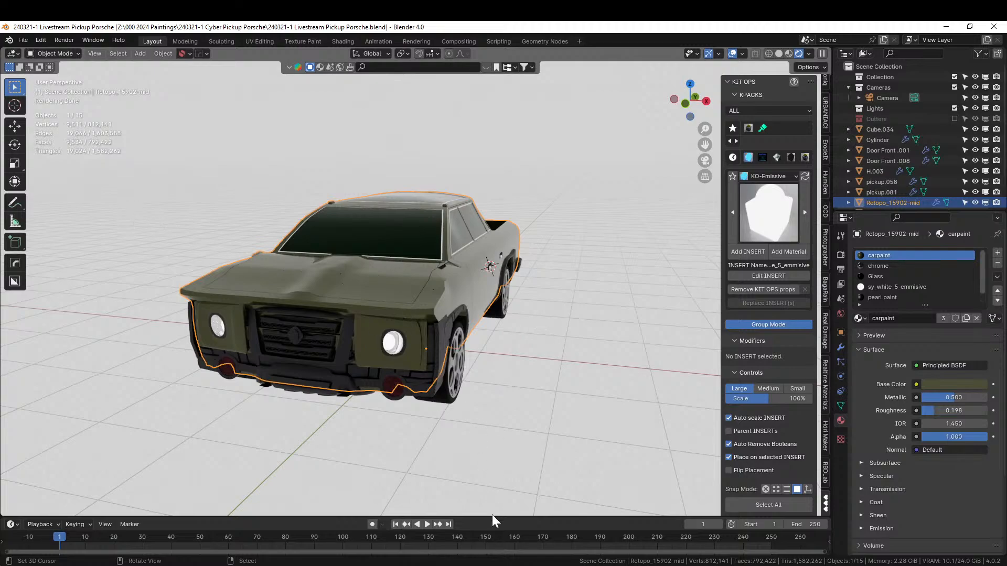
Switch to the vehicle kitbash window and open the recent file 240320-2 Volvo Station Wagon.blend, discarding the kitbash changes.
mouse_move(524, 565)
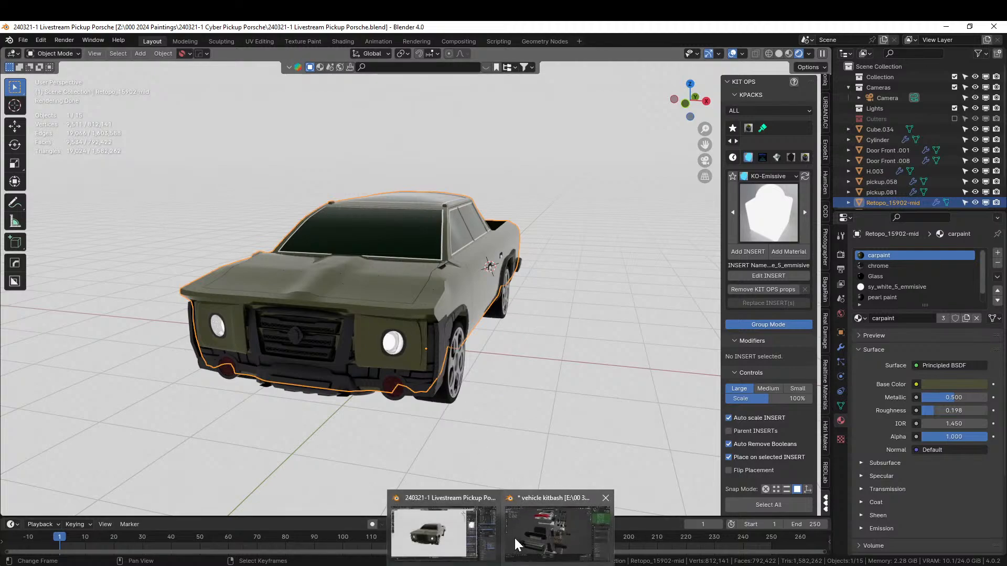
left_click(559, 524)
left_click(23, 40)
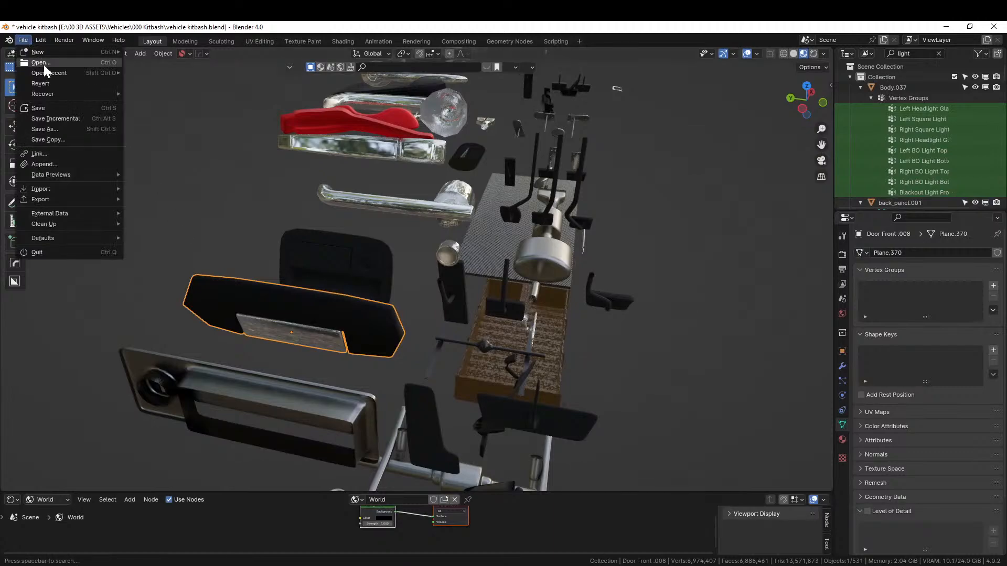
mouse_move(45, 73)
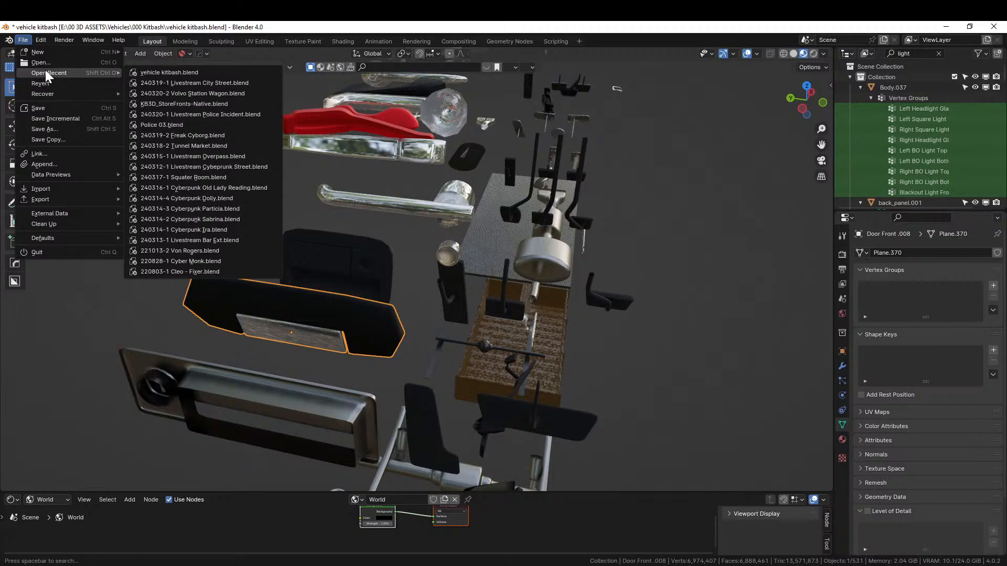
left_click(202, 91)
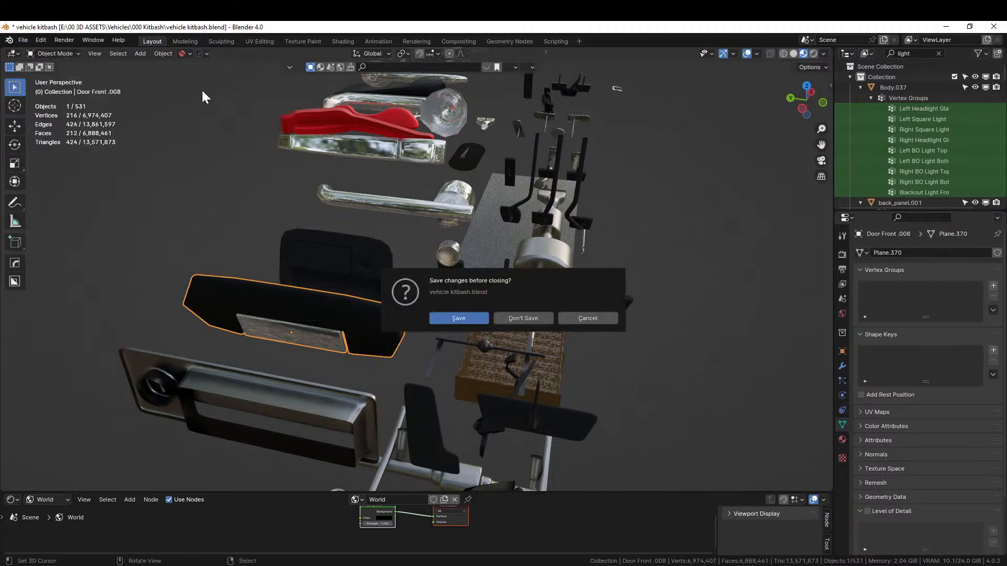
left_click(525, 322)
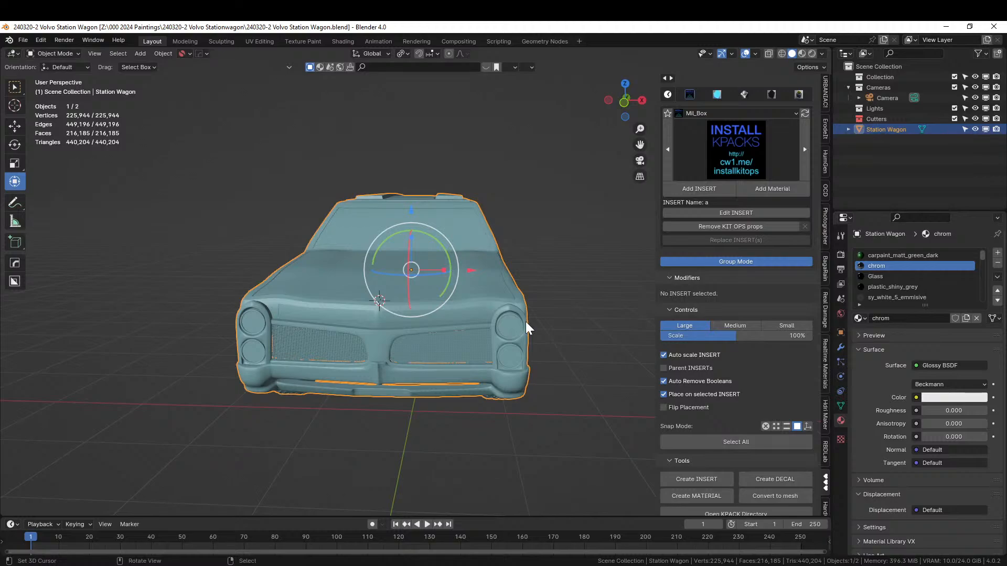
Examine the station wagon from the side and front, up to the emblem at the front of its hood.
middle_click_drag(474, 286, 306, 391)
scroll(463, 322, "down", 3)
scroll(396, 361, "up", 3)
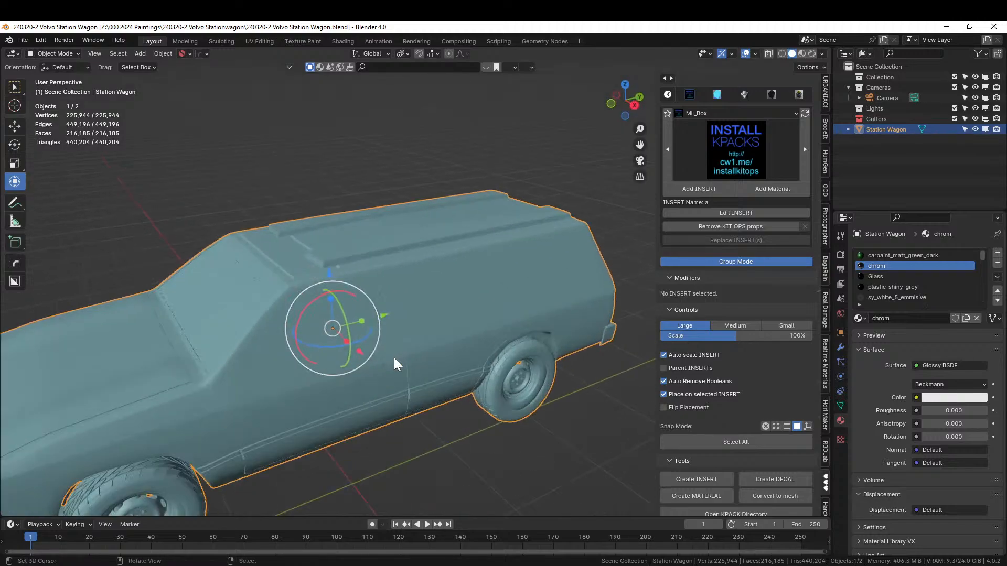
middle_click_drag(393, 299, 411, 348)
scroll(351, 371, "down", 3)
middle_click_drag(358, 366, 493, 277)
scroll(409, 364, "up", 3)
scroll(493, 276, "down", 2)
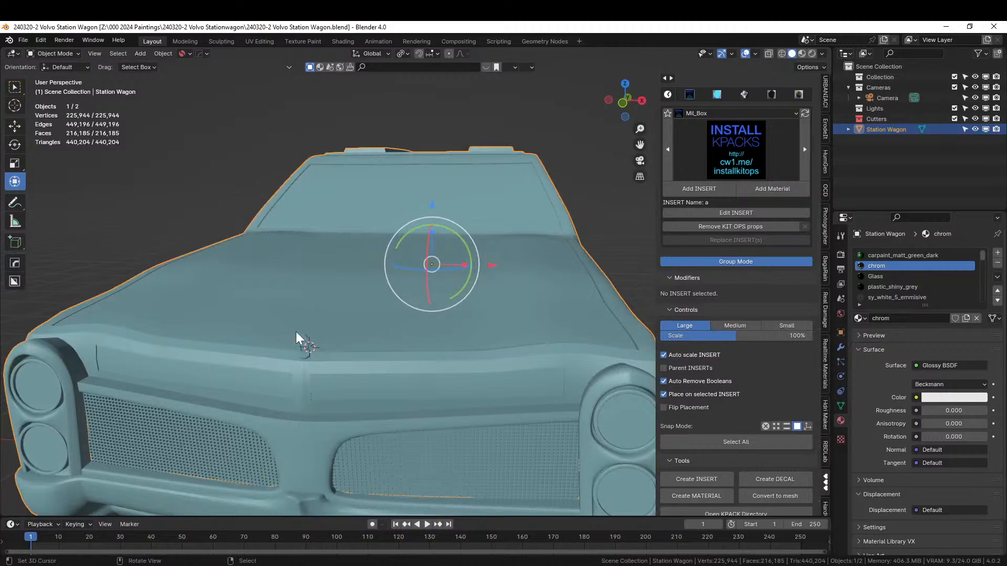
Select the whole linked G emblem on the station wagon's hood, duplicate it in place, and separate the duplicate as its own object.
key("Tab")
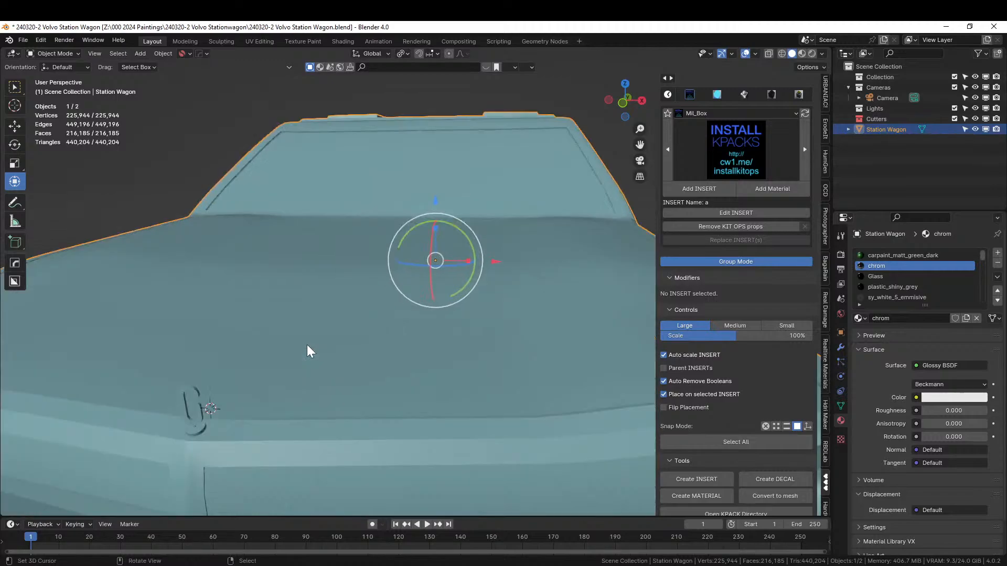
left_click(187, 390)
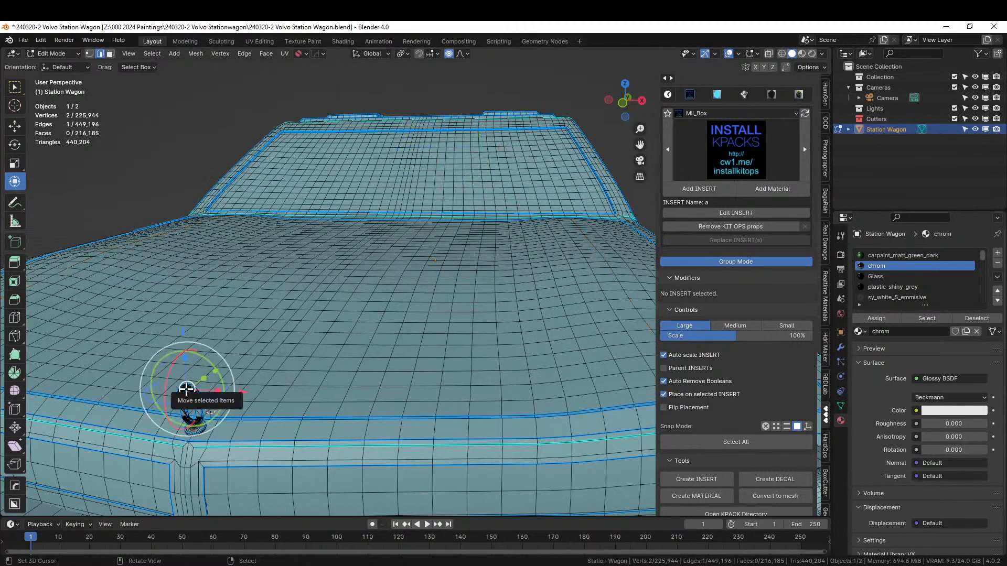
key("ctrl+l")
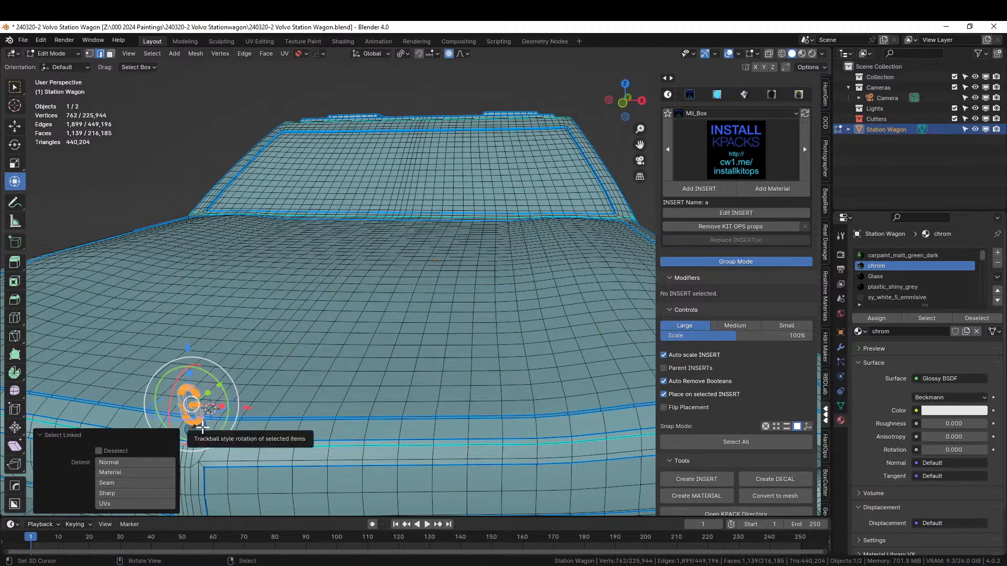
key("shift+d")
key("Escape")
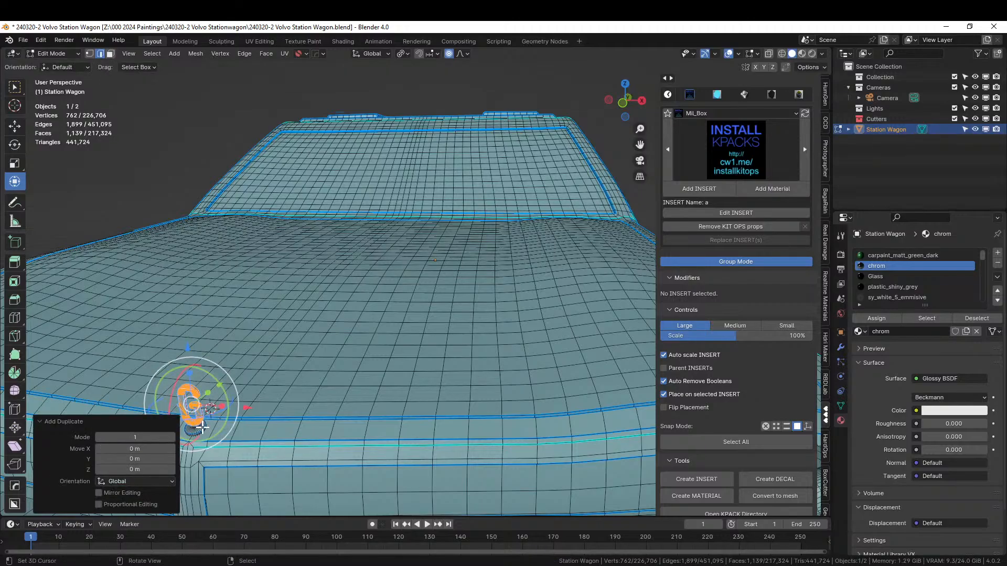
key("p")
left_click(204, 429)
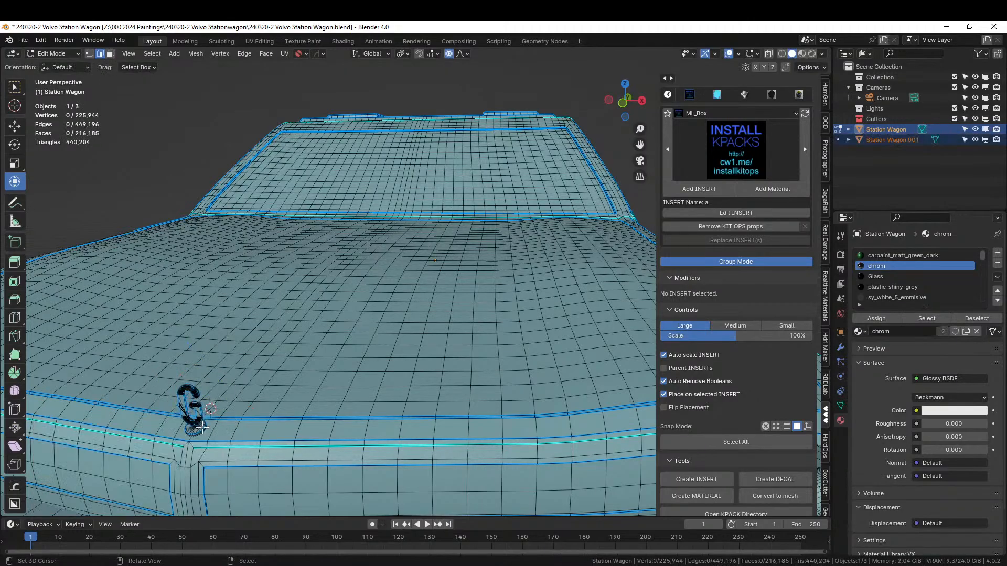
Leave edit mode, select the separated G emblem, and copy it to the clipboard.
key("Tab")
left_click(194, 393)
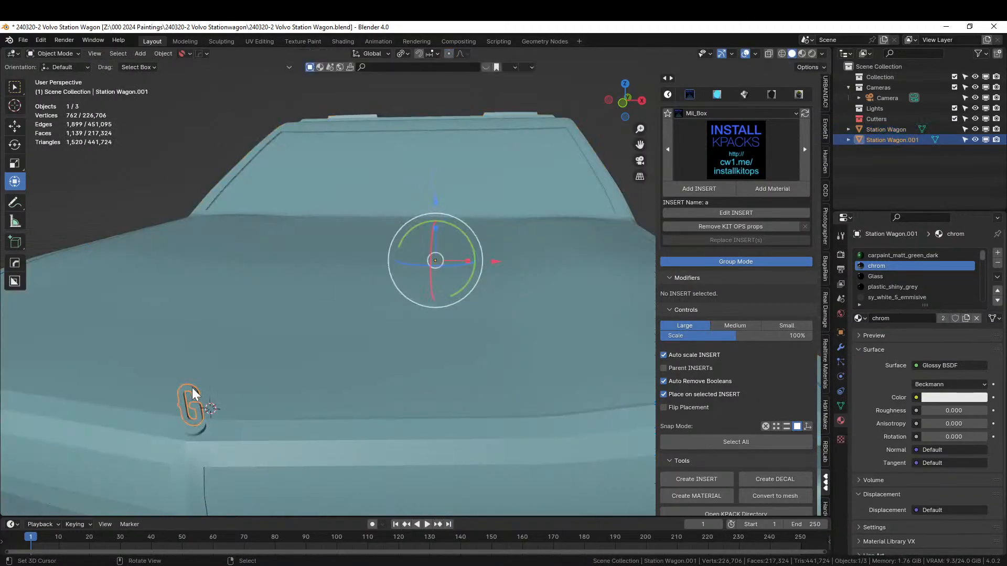
key("ctrl+c")
left_click(157, 370)
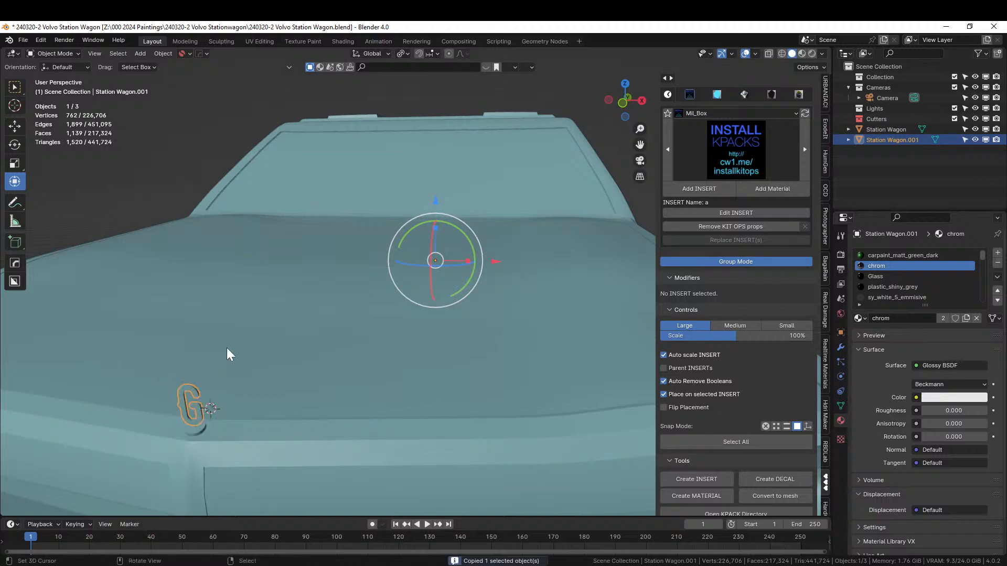
Start a new General file without saving the station wagon changes, and return to the Cyber Pickup Porsche window.
left_click(23, 42)
mouse_move(33, 49)
left_click(145, 52)
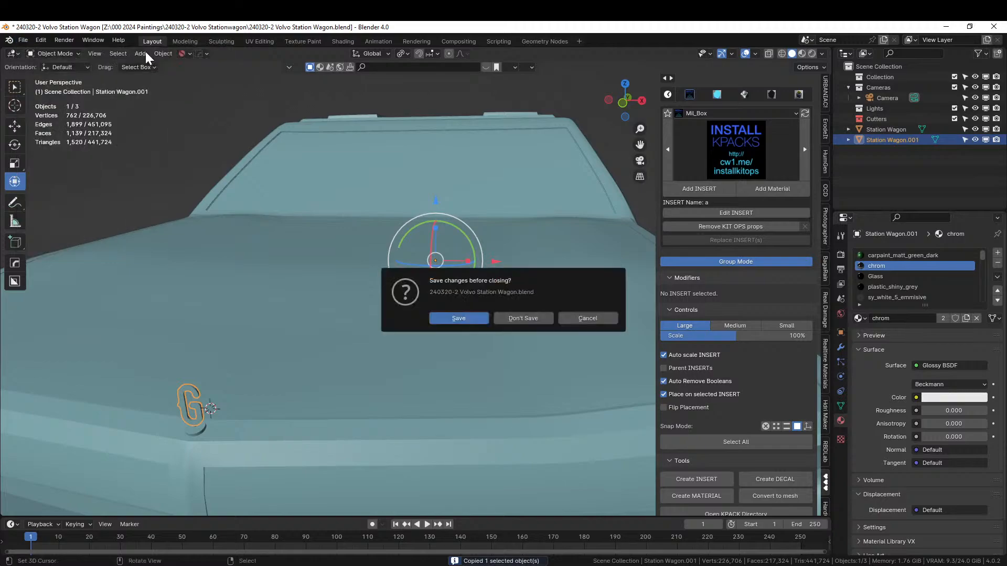
left_click(528, 315)
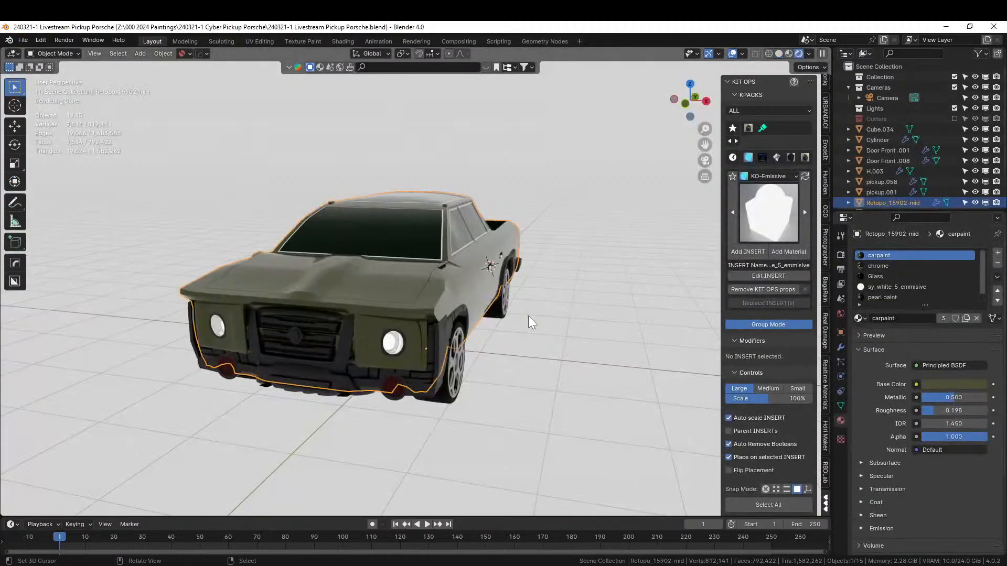
Try to paste the copied objects into the pickup scene.
key("ctrl+v")
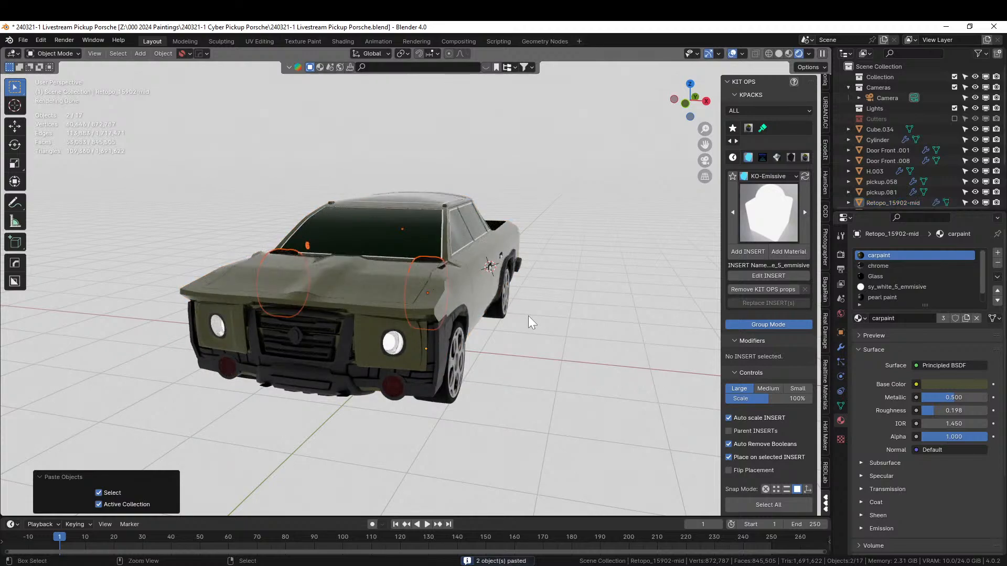
key("ctrl+z")
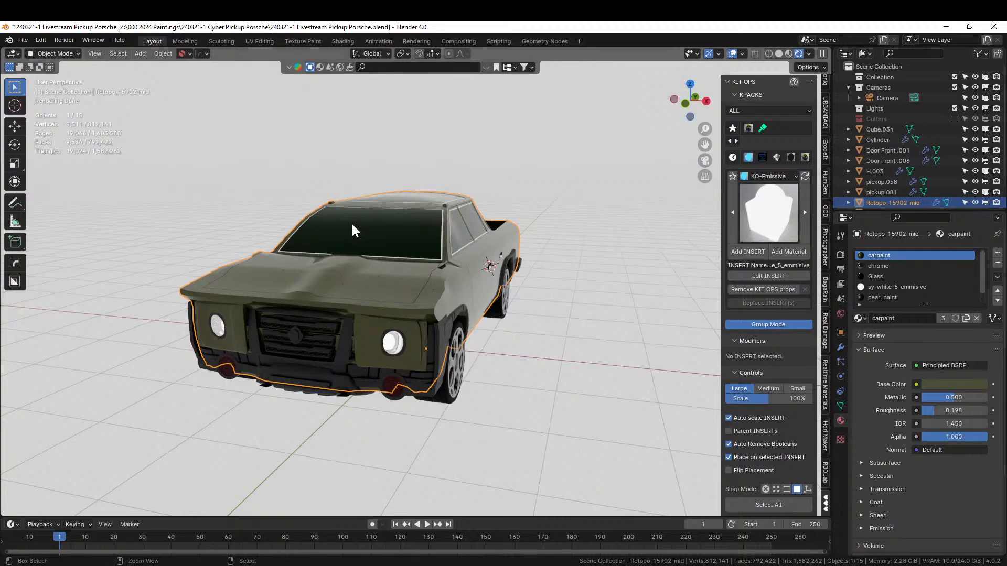
Paste the copied station wagon objects into the pickup scene and isolate them in local view.
key("ctrl+v")
middle_click_drag(408, 260, 405, 295)
key("KP_Divide")
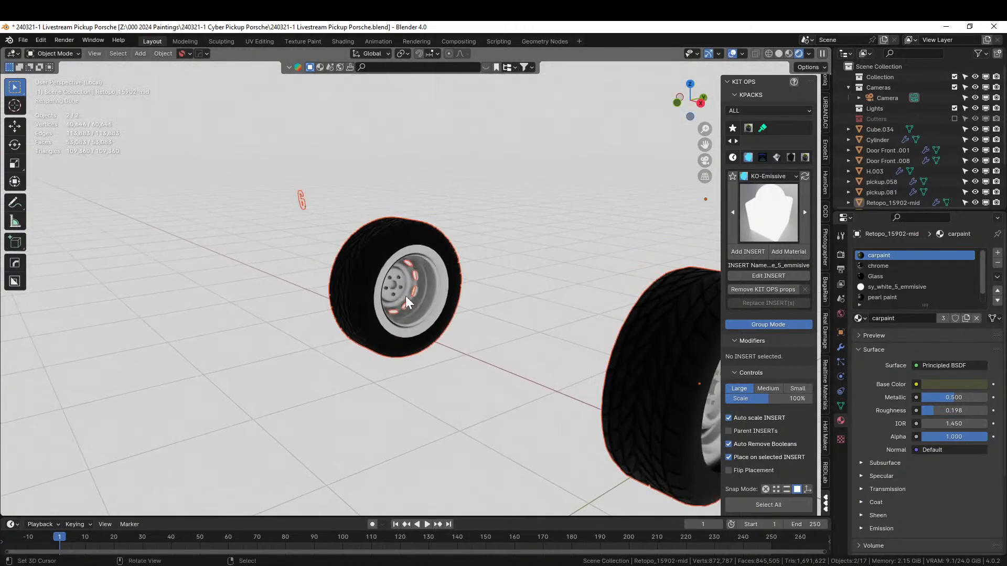
Delete all vertices of the pasted objects except the small G emblem, and bring the full pickup back into view.
key("Tab")
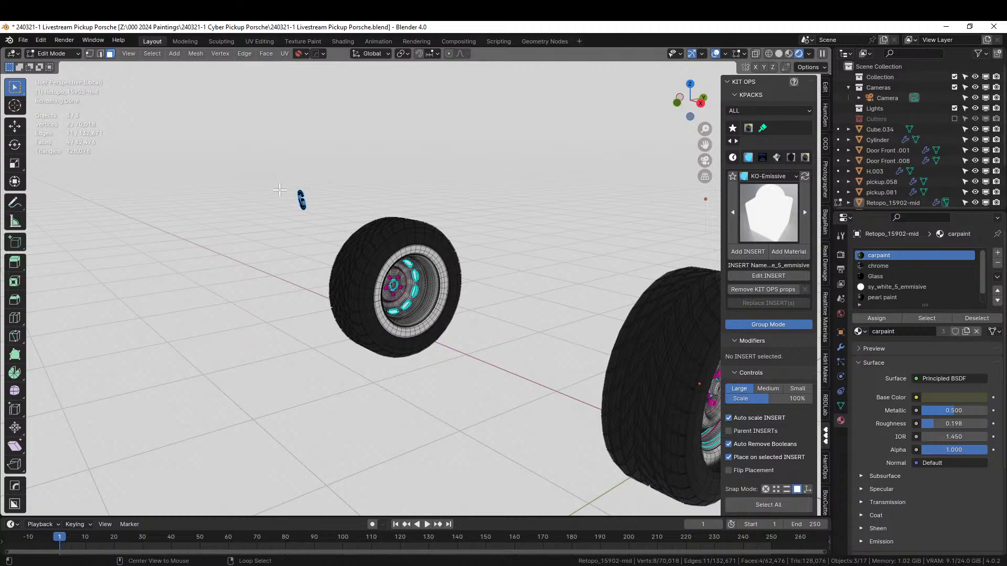
key("alt+z")
left_click_drag(265, 166, 274, 180)
left_click_drag(328, 230, 326, 229)
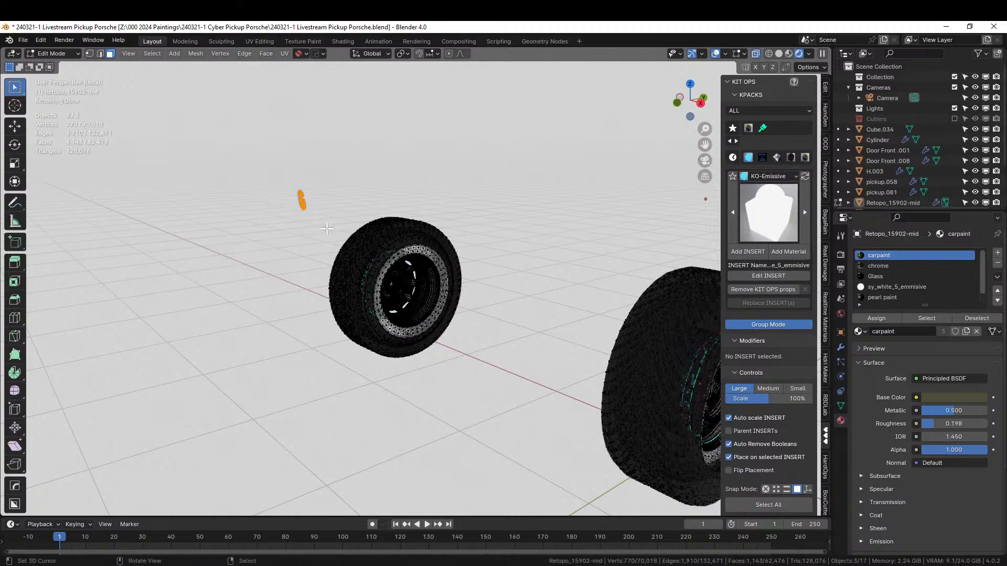
key("ctrl+i")
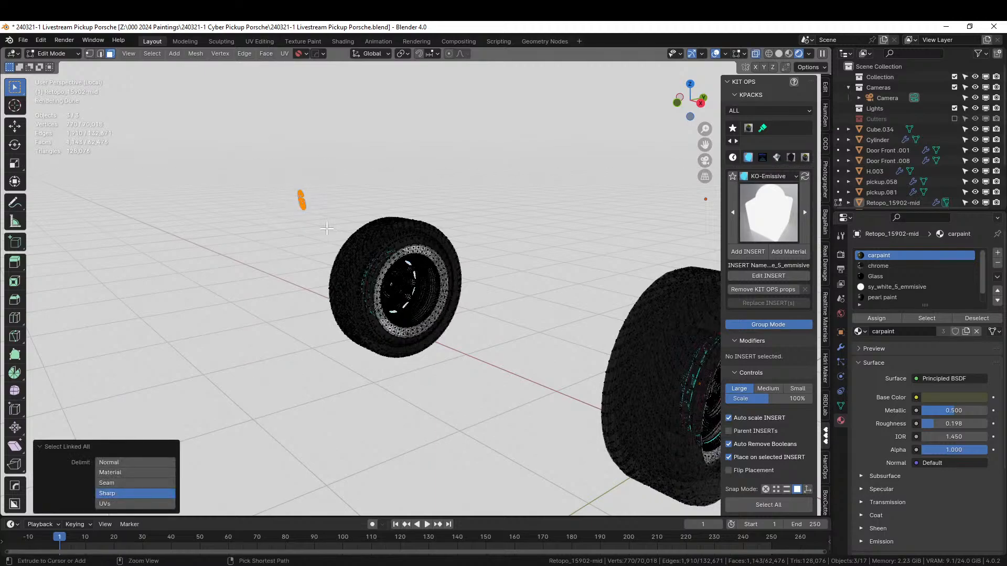
key("x")
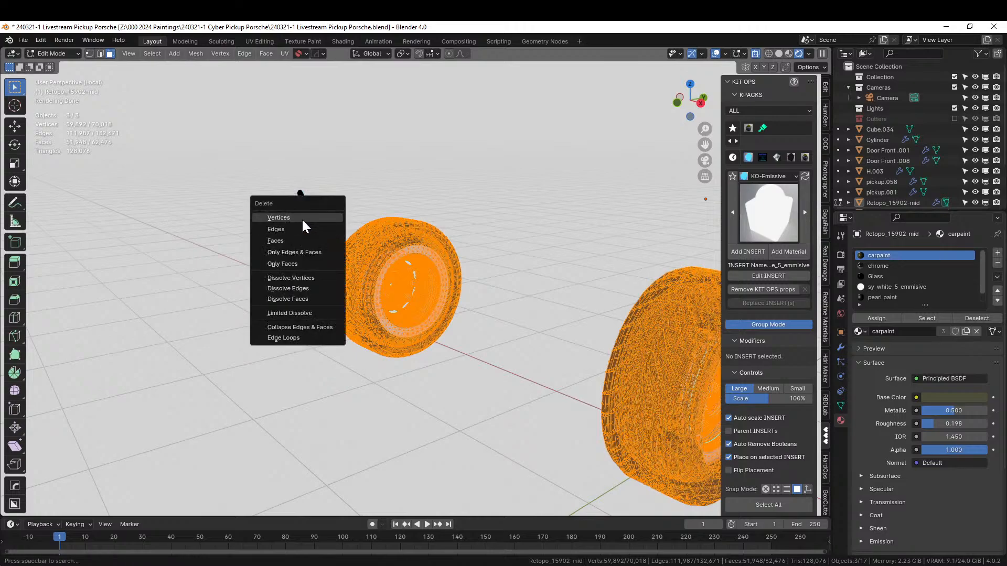
left_click(302, 219)
key("Tab")
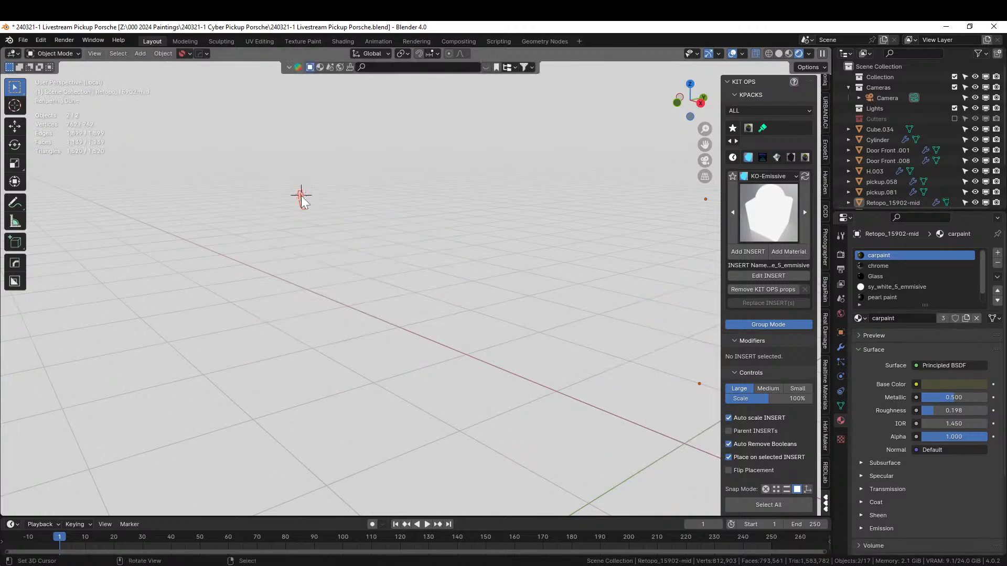
key("KP_Divide")
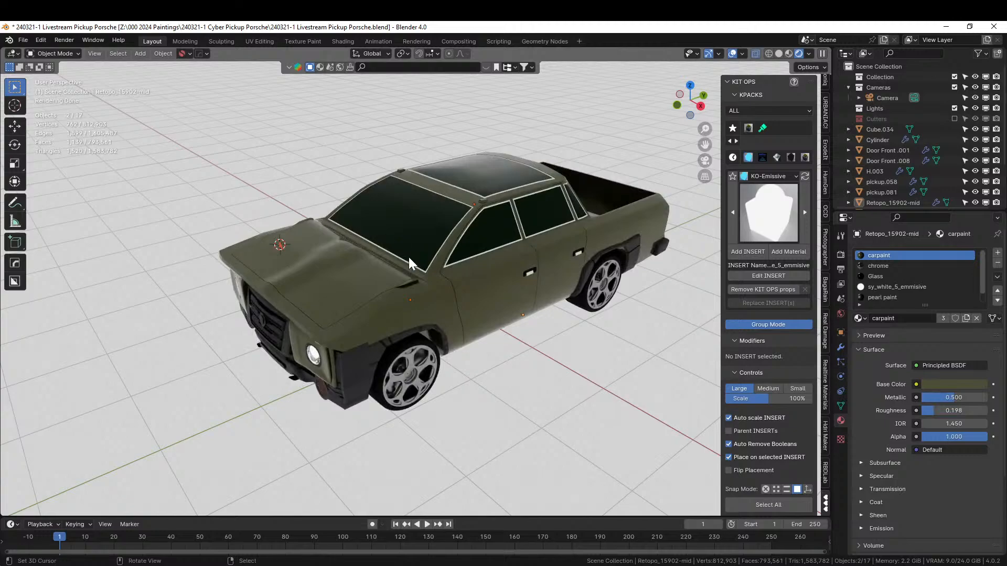
middle_click_drag(408, 256, 502, 258)
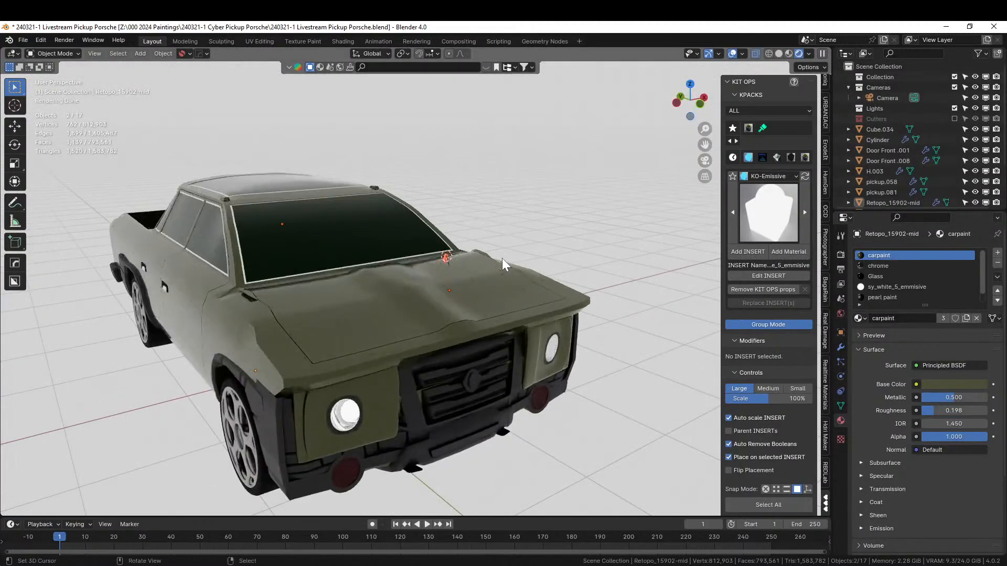
key("s")
right_click(556, 265)
left_click(407, 53)
left_click(160, 54)
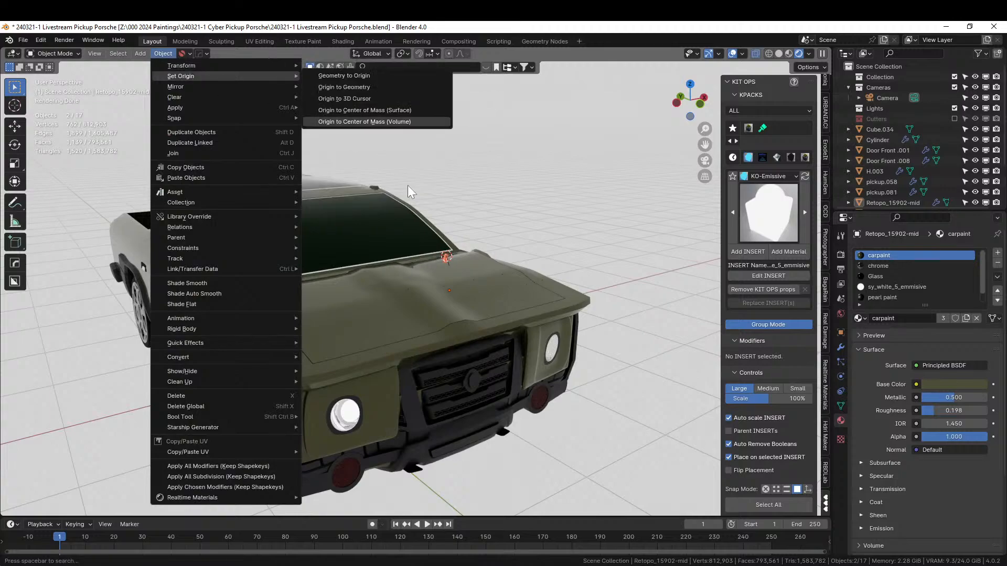
Open the front grille mesh for editing and show its round center badge in solid shading with X-ray off.
scroll(475, 304, "up", 6)
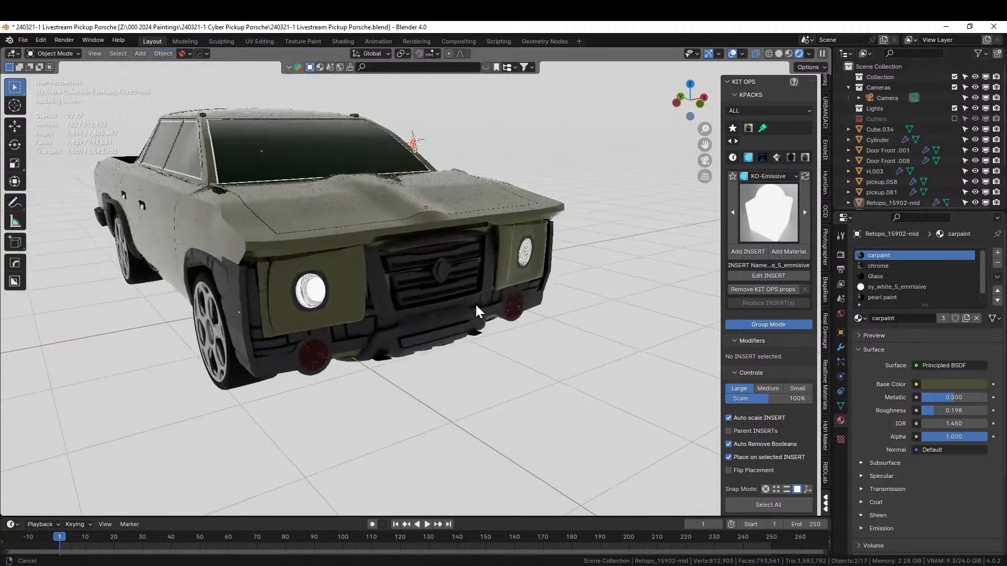
left_click(456, 250)
key("Tab")
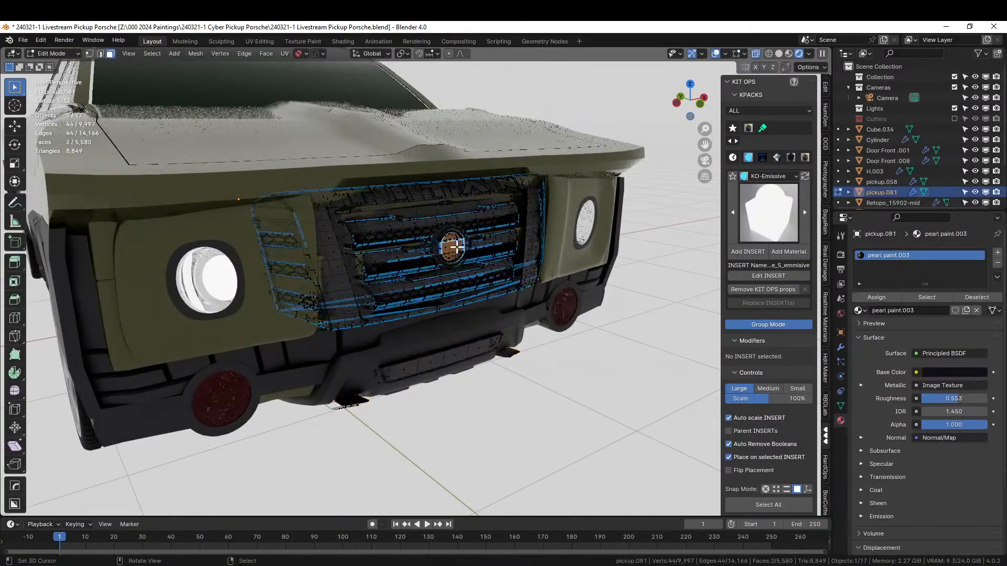
left_click(452, 247)
key("KP_Decimal")
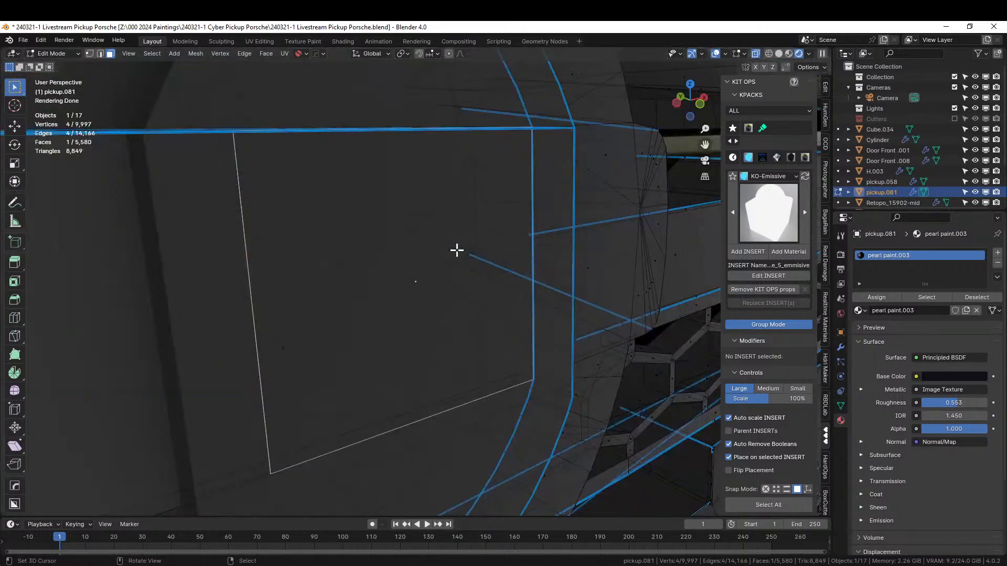
scroll(470, 326, "down", 7)
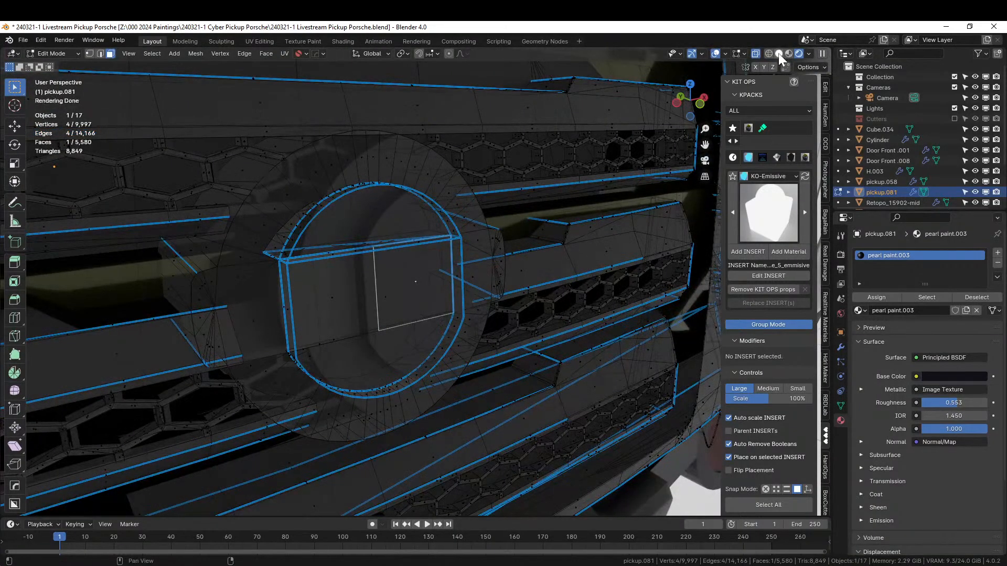
left_click(779, 53)
key("alt+z")
mouse_move(396, 315)
middle_mouse_down()
mouse_move(427, 330)
mouse_move(398, 254)
mouse_move(297, 236)
middle_mouse_up()
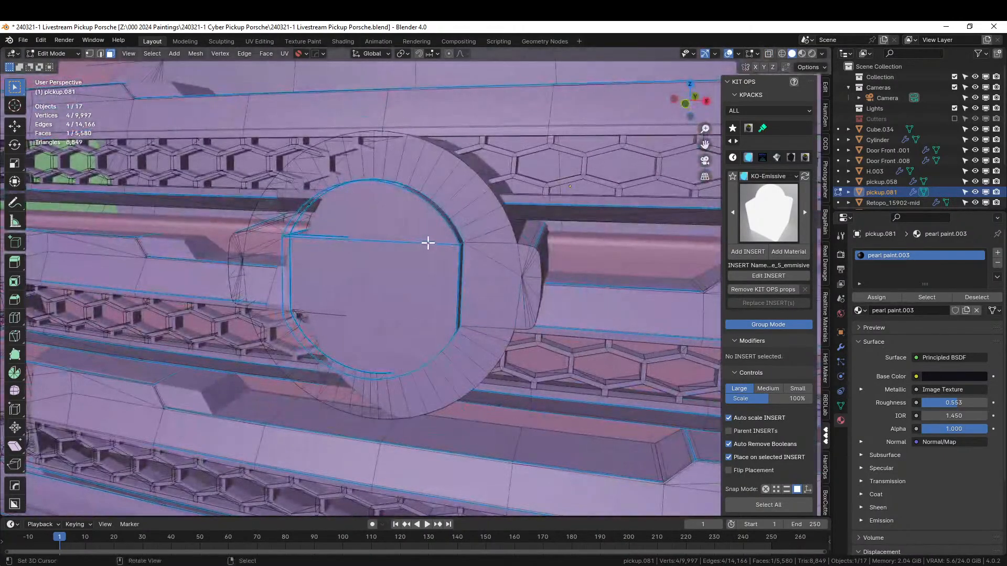
Select the outer edge loop of the grille's round badge, snap the 3D cursor to it, and leave edit mode.
key("2")
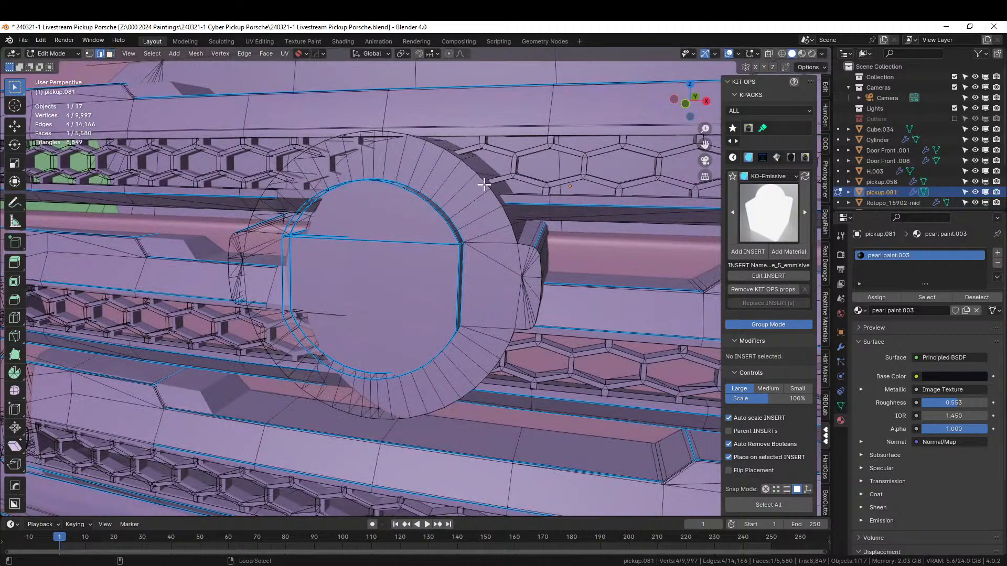
left_click(483, 184, "alt+shift")
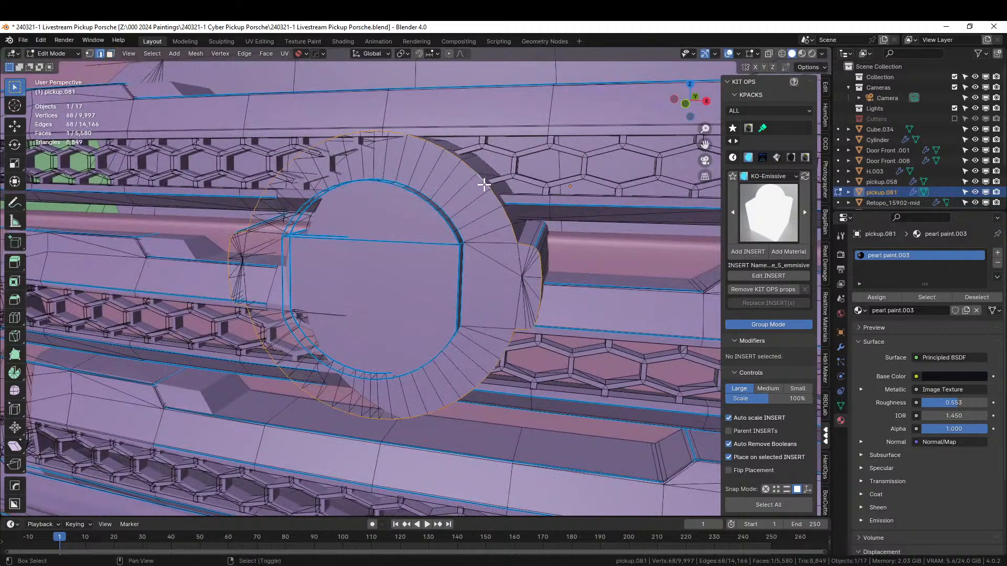
key("shift+s")
key("2")
key("Tab")
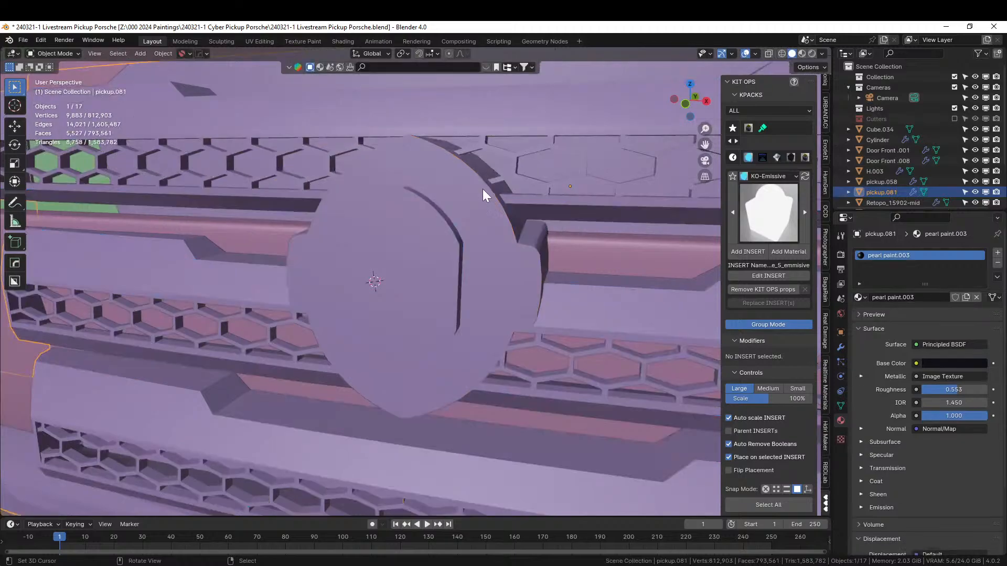
Set the G emblem's origin to the 3D cursor, then move its geometry to that origin.
scroll(481, 194, "down", 8)
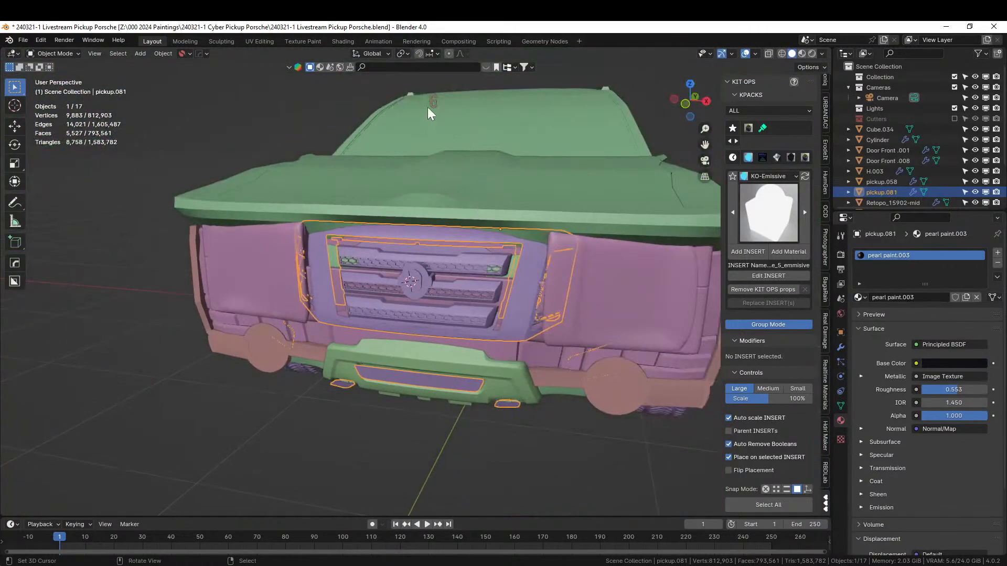
left_click(433, 104)
left_click(169, 52)
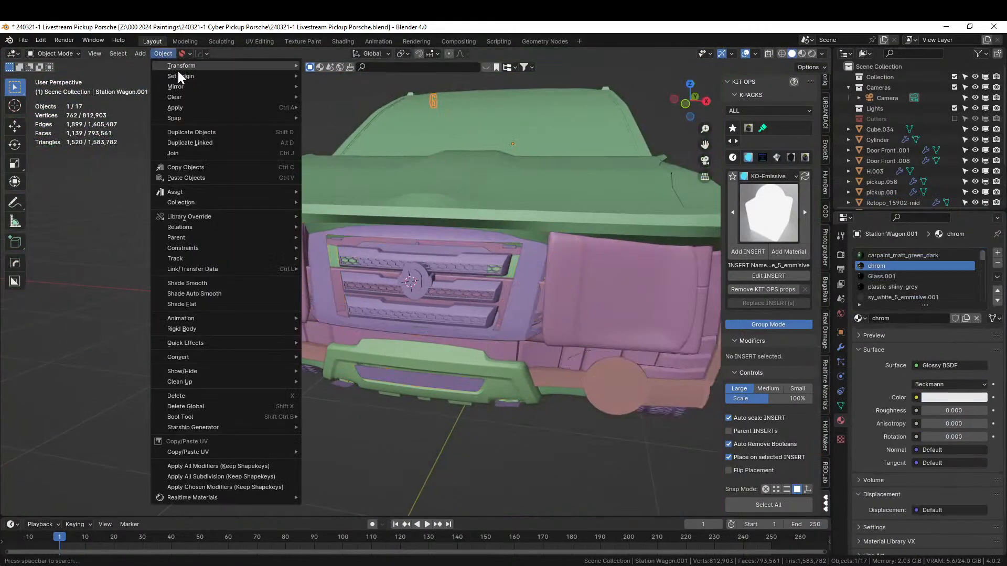
mouse_move(179, 76)
left_click(369, 99)
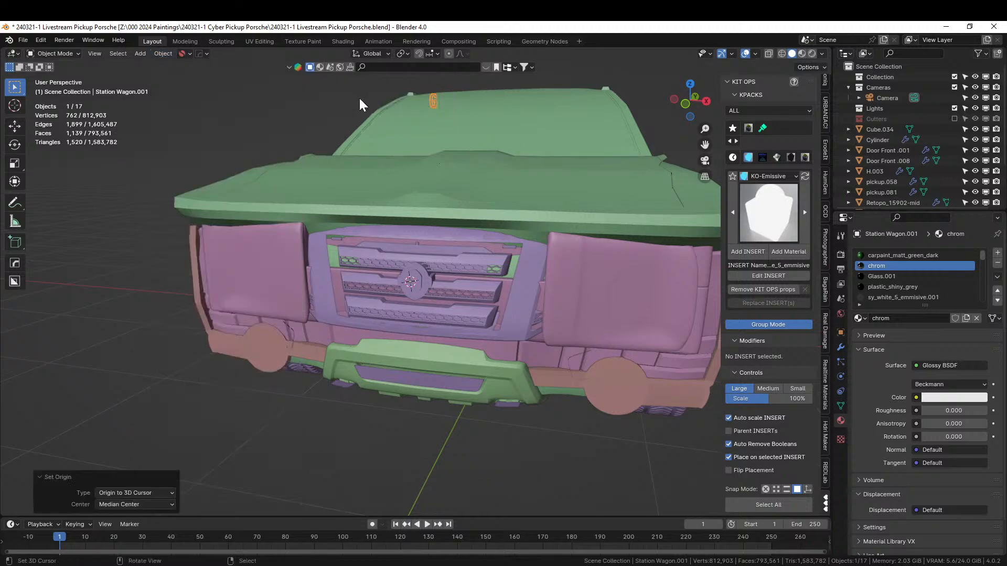
left_click(160, 56)
mouse_move(172, 77)
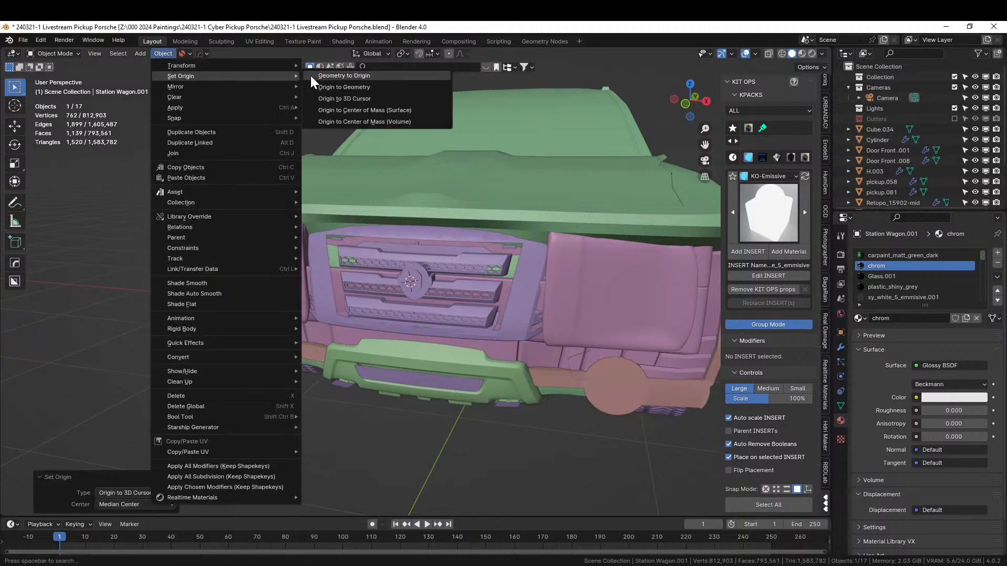
left_click(348, 75)
In the right side view, rotate the G emblem about 15.1° to match the badge's tilt and scale it up by about 1.464.
key("KP_Decimal")
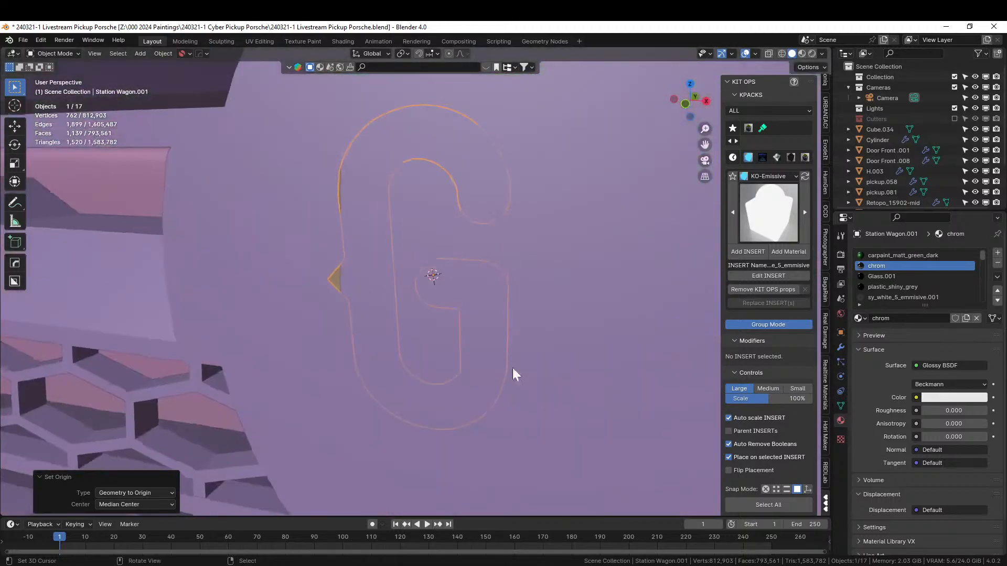
middle_click_drag(511, 367, 616, 377)
key("KP_3")
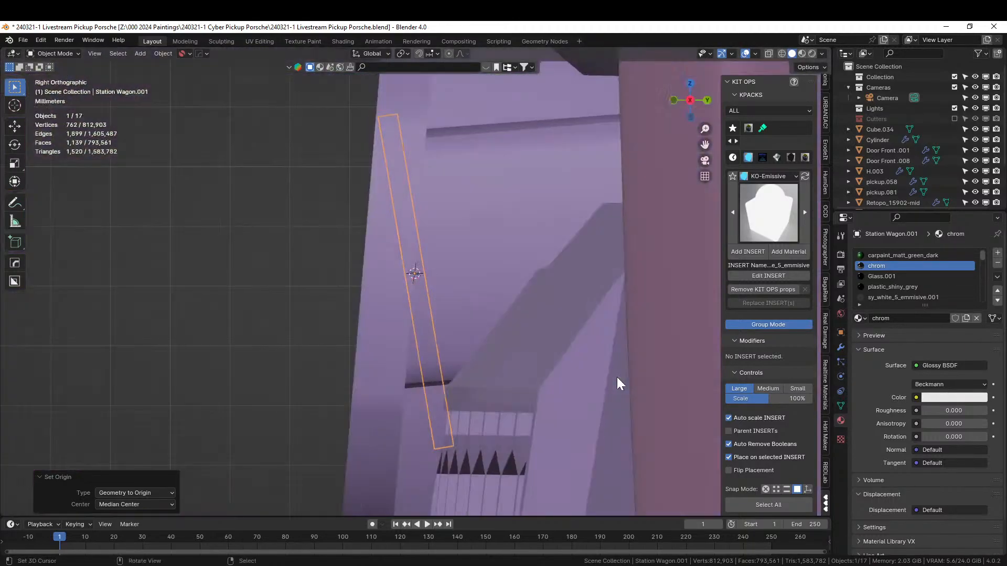
key("r")
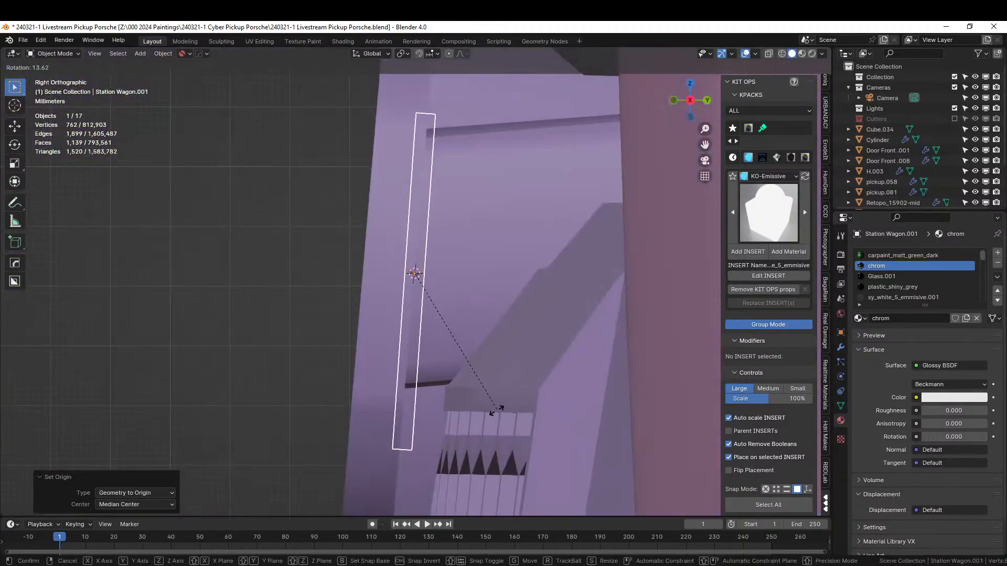
left_click(494, 414)
key("s")
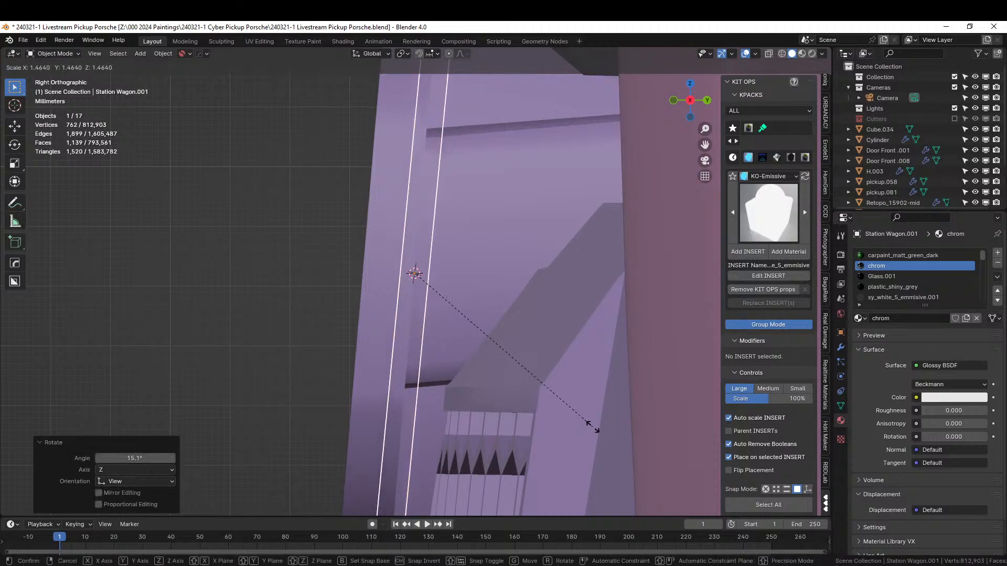
left_click(579, 424)
Move the G emblem forward about 8 mm onto the badge's front face.
key("g")
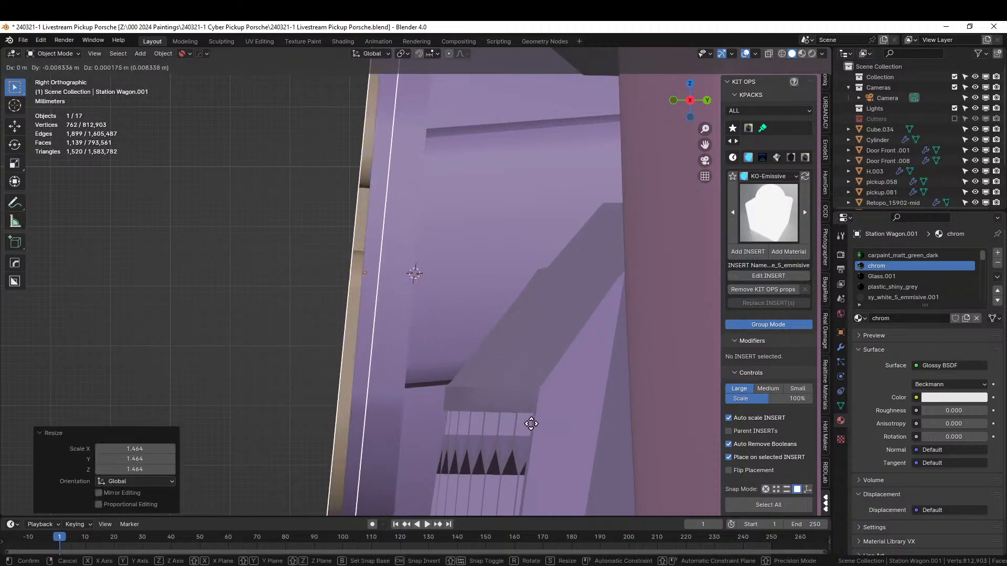
left_click(531, 424)
middle_click_drag(531, 424, 662, 85)
scroll(672, 456, "down", 3)
key("ctrl+z")
key("ctrl+shift+z")
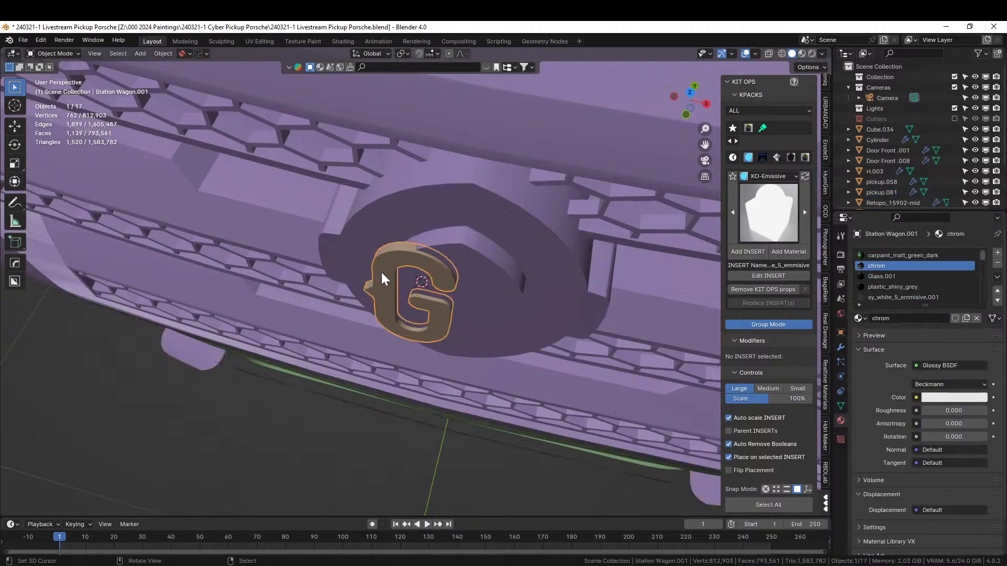
Set the G emblem's X location to 0 m to center it on the truck.
scroll(825, 80, "up", 5)
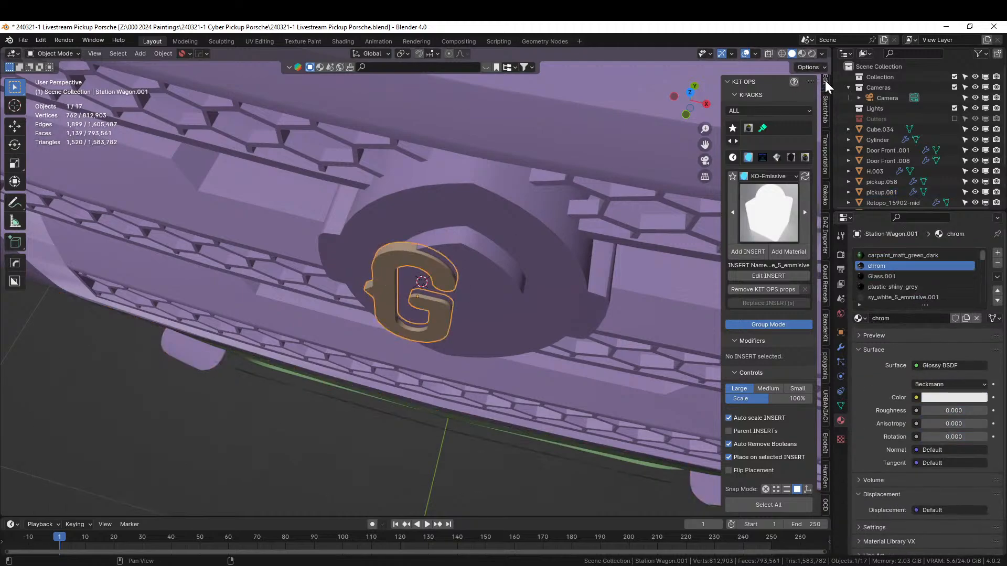
left_click(825, 81)
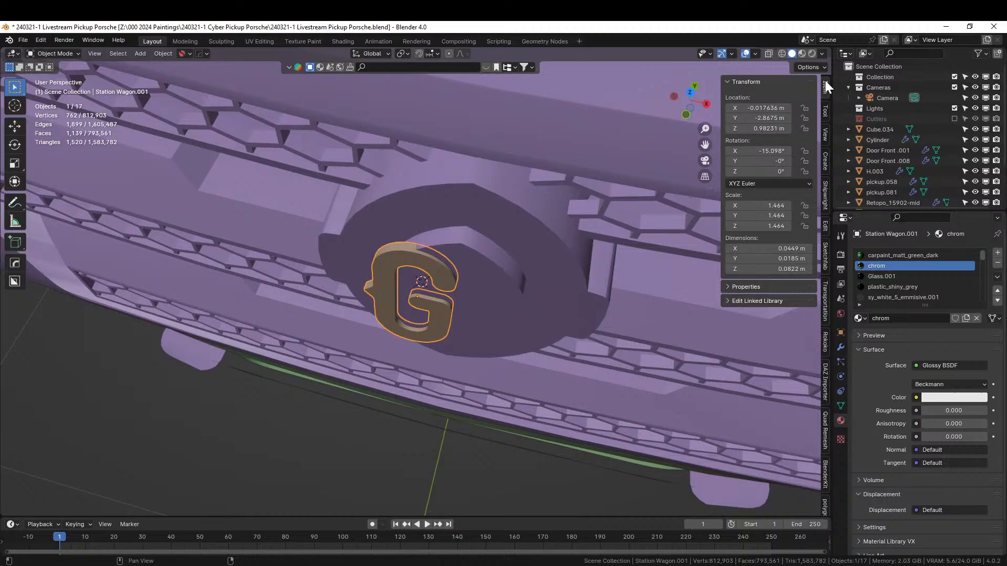
left_click(763, 108)
key("Return")
middle_click_drag(492, 240, 415, 166)
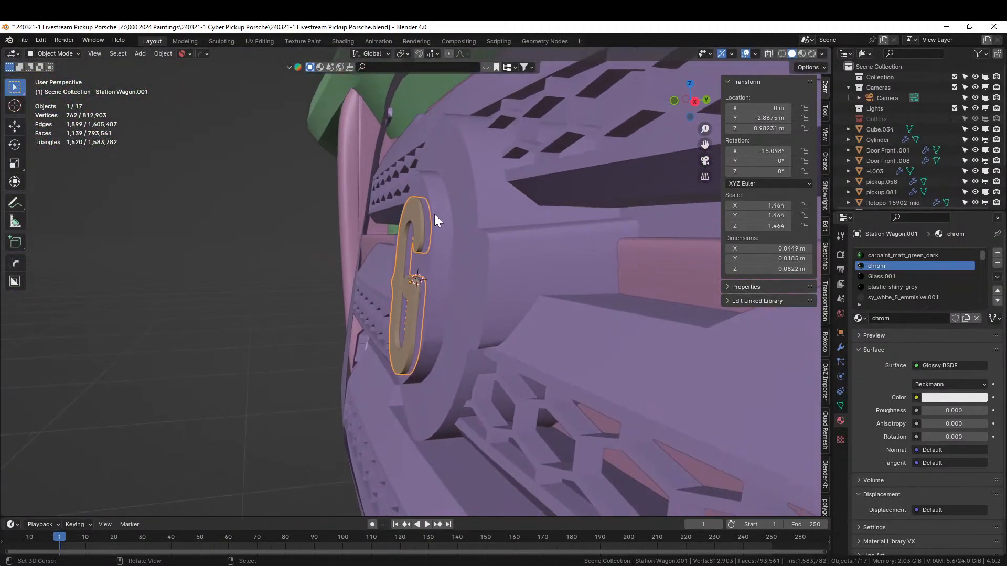
Set the transform orientation to Normal and activate the Transform tool for the G emblem.
left_click(372, 52)
left_click(353, 97)
left_click(351, 108)
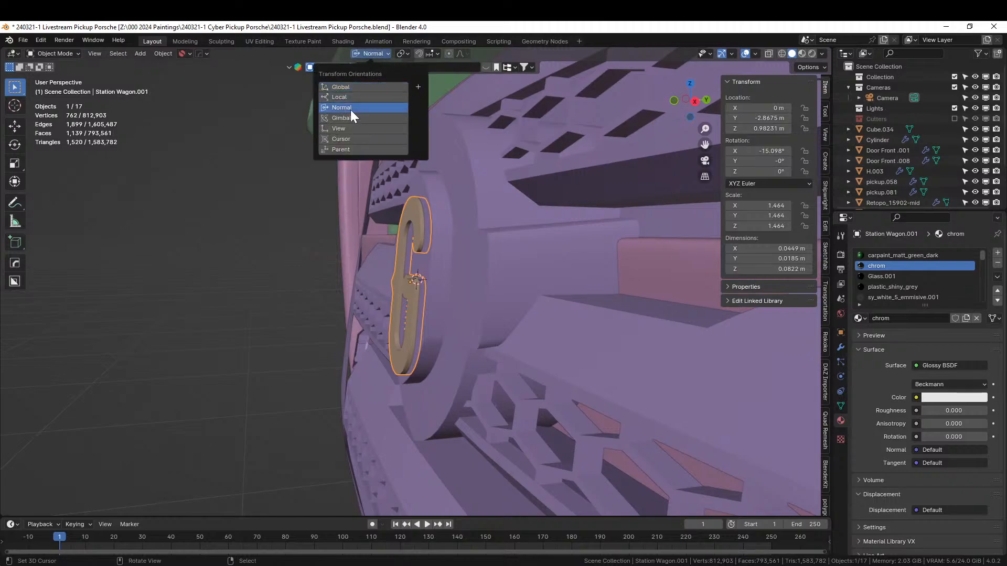
left_click(15, 182)
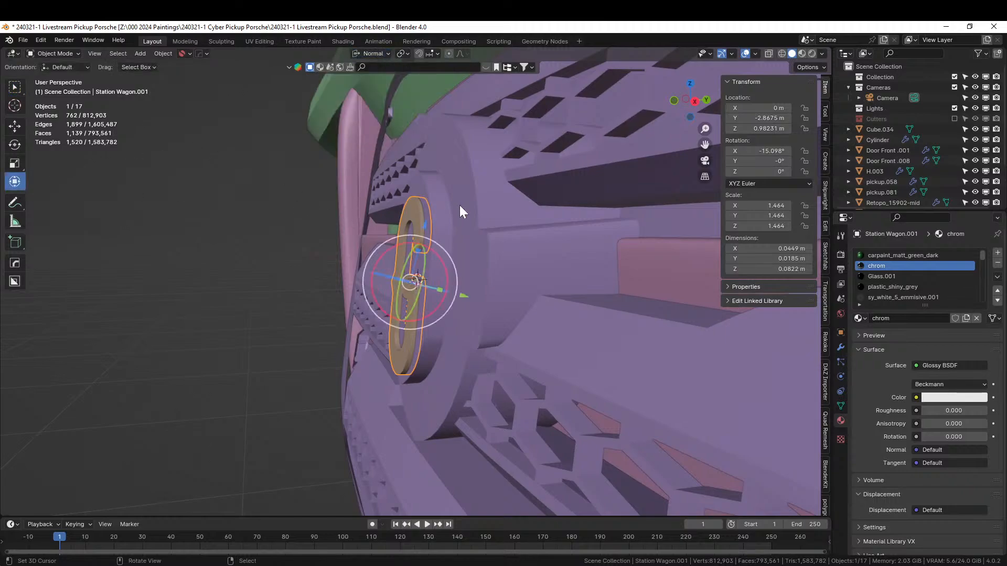
middle_click_drag(460, 206, 438, 203)
In the right side view, move the G emblem up about 5 mm and rotate it about -0.63° to follow the badge face.
key("g")
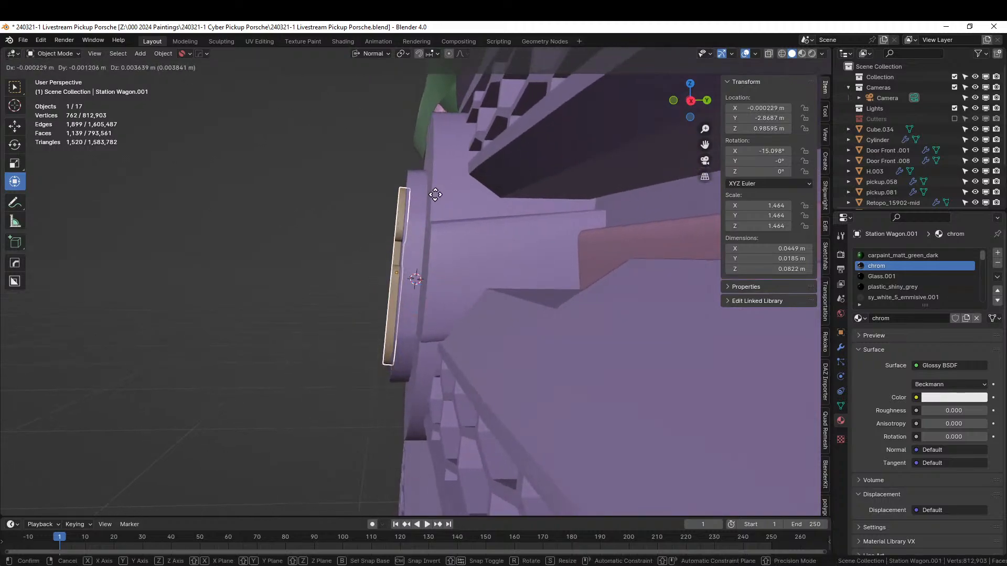
right_click(435, 195)
key("KP_3")
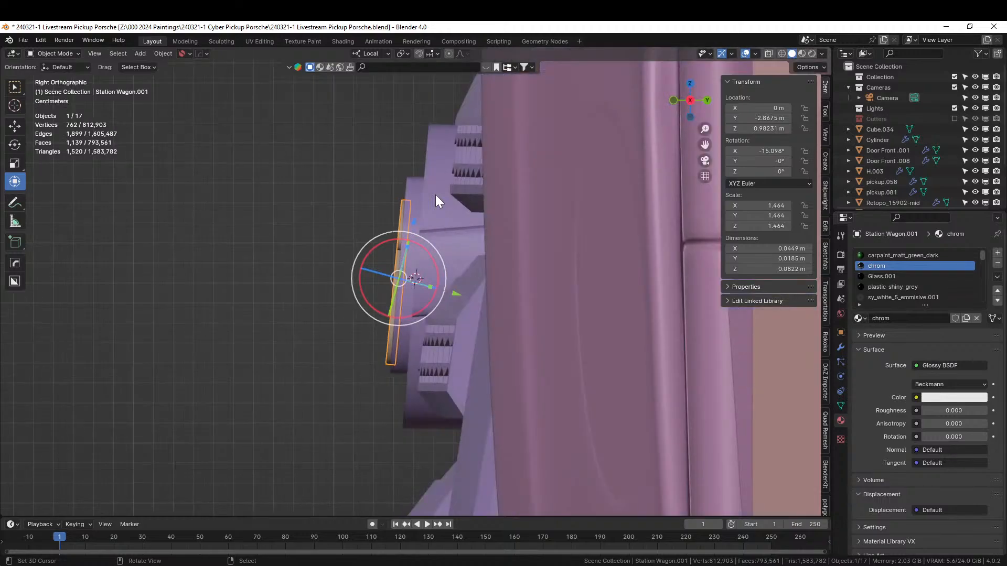
key("g")
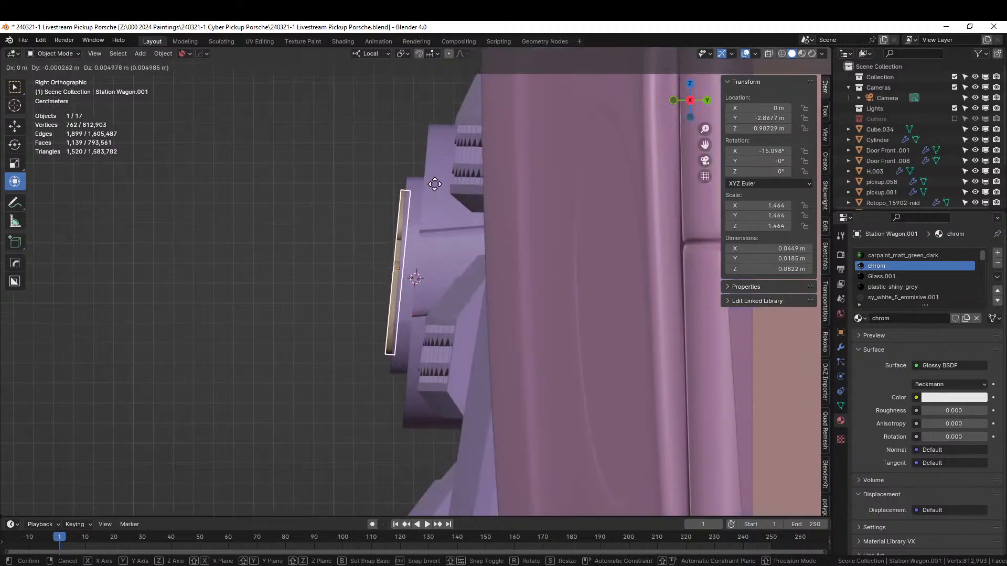
left_click(443, 194)
key("r")
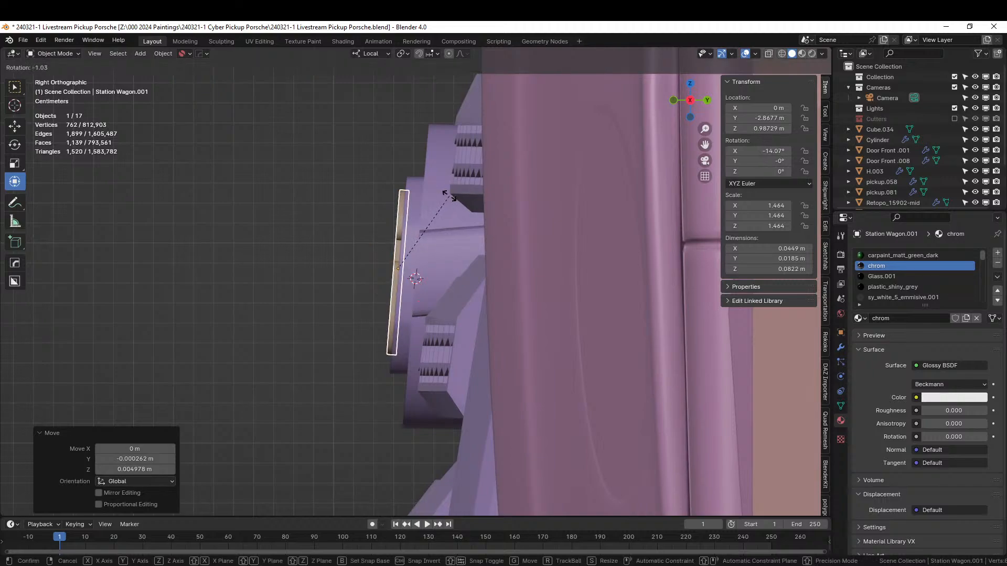
left_click(449, 197)
middle_click_drag(449, 197, 451, 254)
scroll(455, 253, "down", 7)
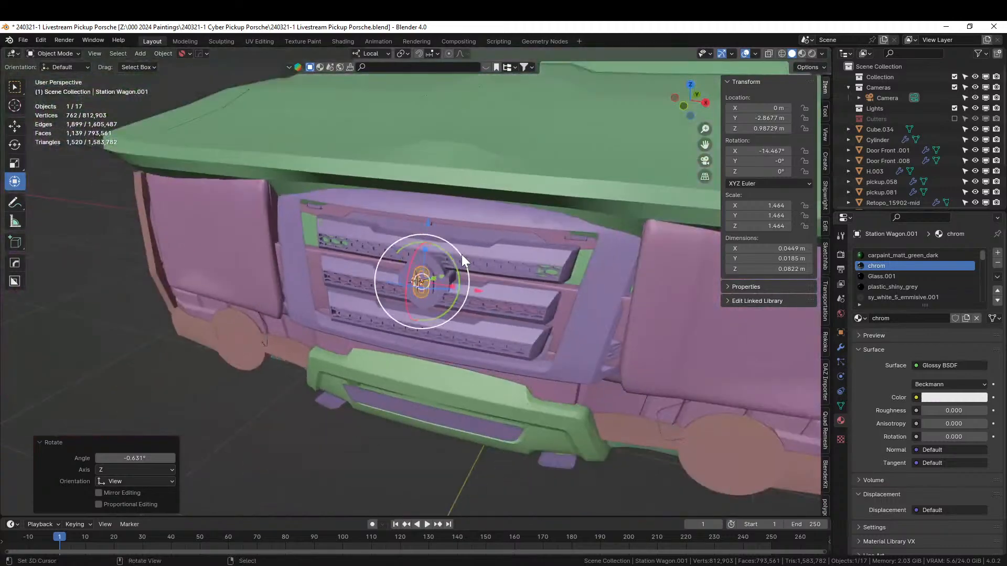
Deselect the emblem, save the file, and examine the truck's front and underside in rendered shading.
key("Tab")
scroll(467, 255, "down", 4)
key("Tab")
middle_click_drag(562, 384, 615, 383)
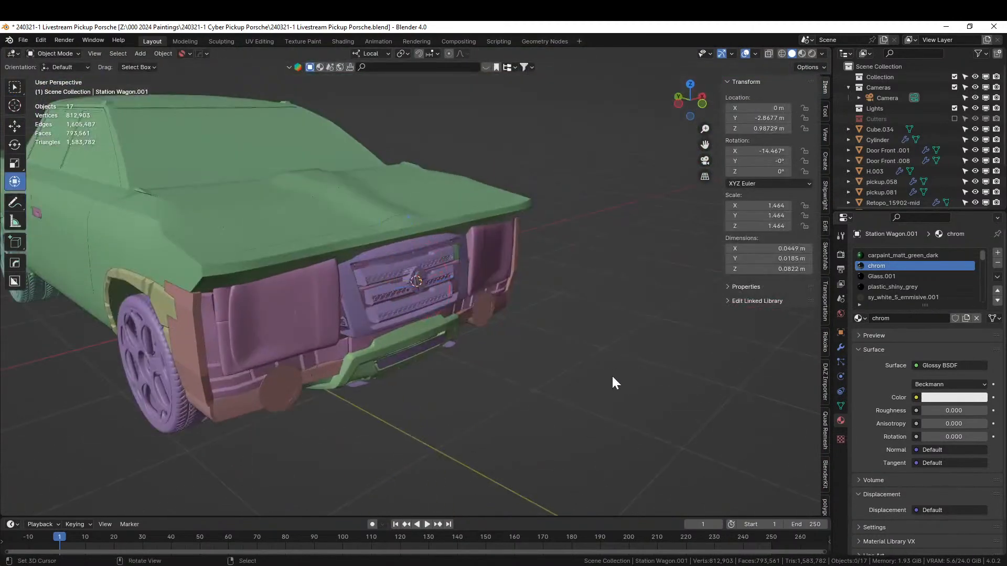
left_click(812, 53)
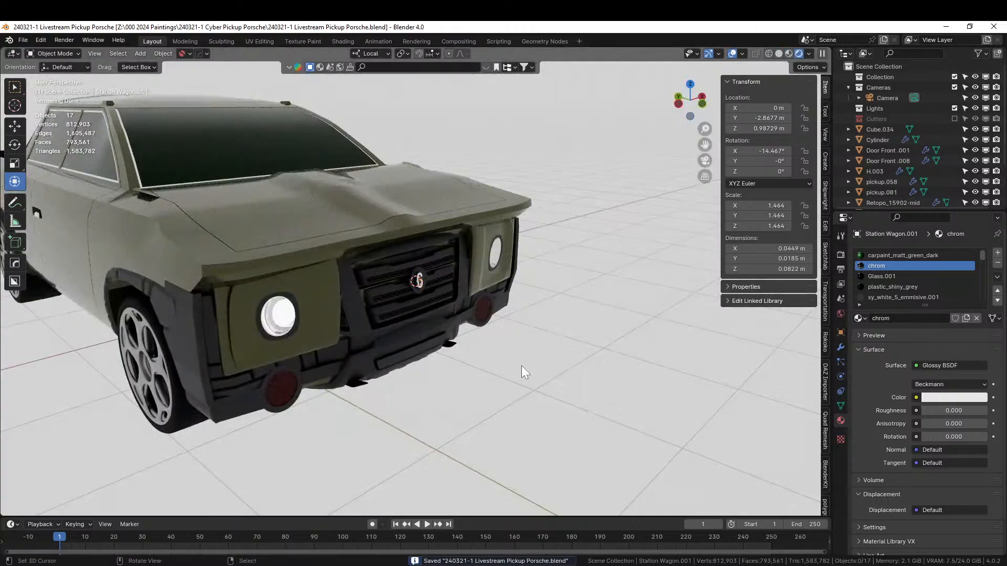
middle_click_drag(527, 364, 525, 335)
scroll(593, 345, "up", 6)
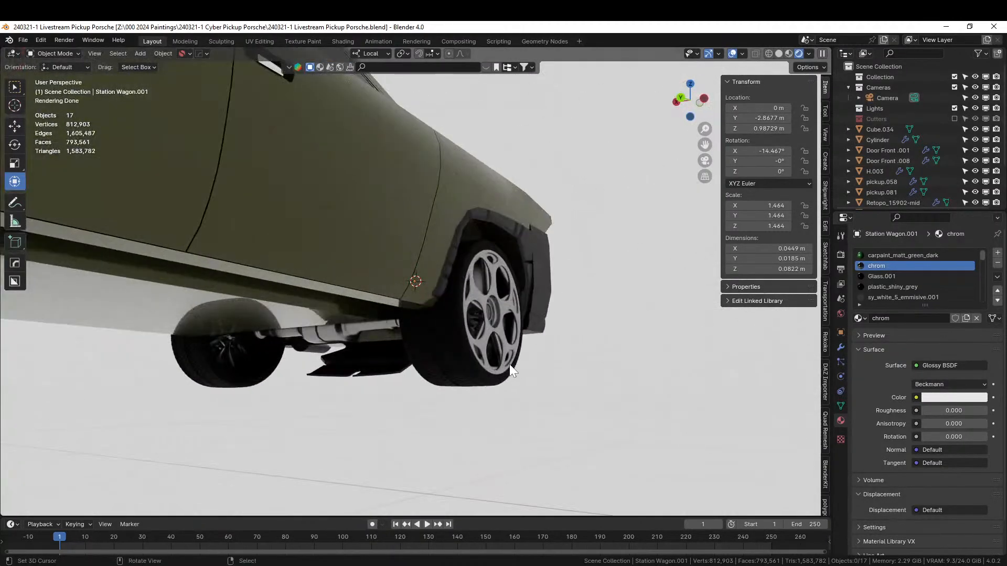
middle_click_drag(511, 369, 407, 434)
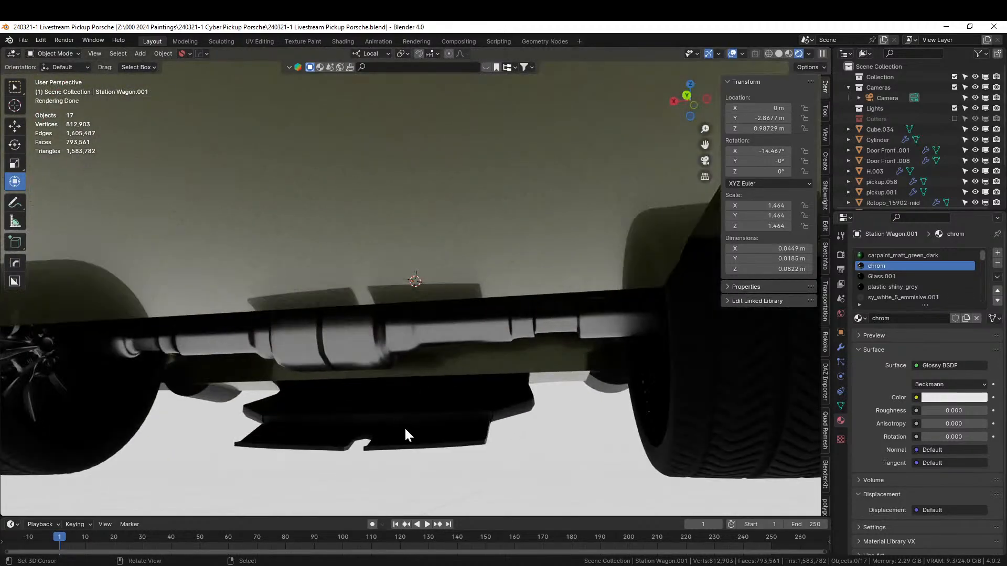
Return to solid shading and isolate the plate under the front bumper (pickup.058) in local view for mesh editing.
left_click(406, 434)
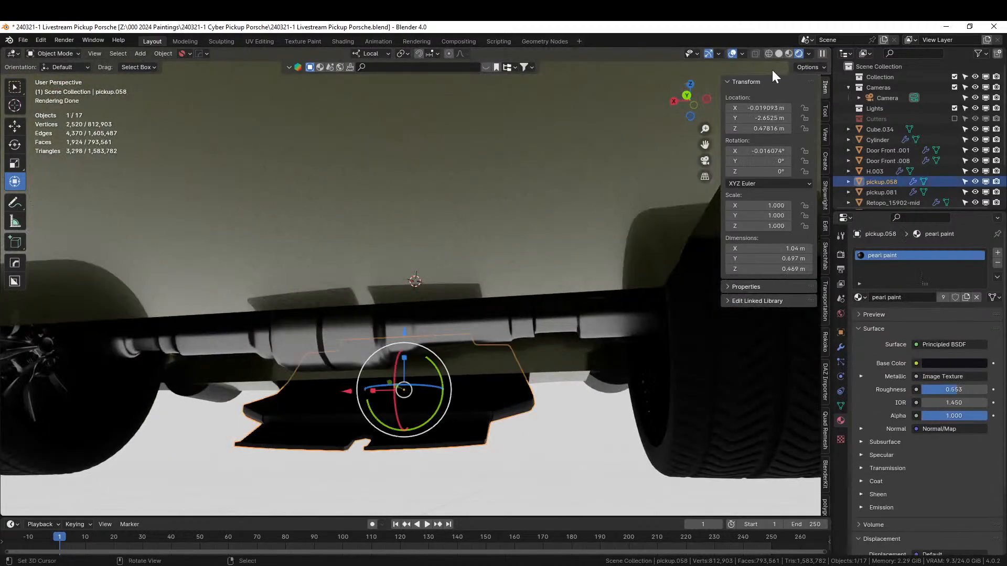
left_click(778, 54)
middle_click_drag(445, 345, 404, 416)
key("Tab")
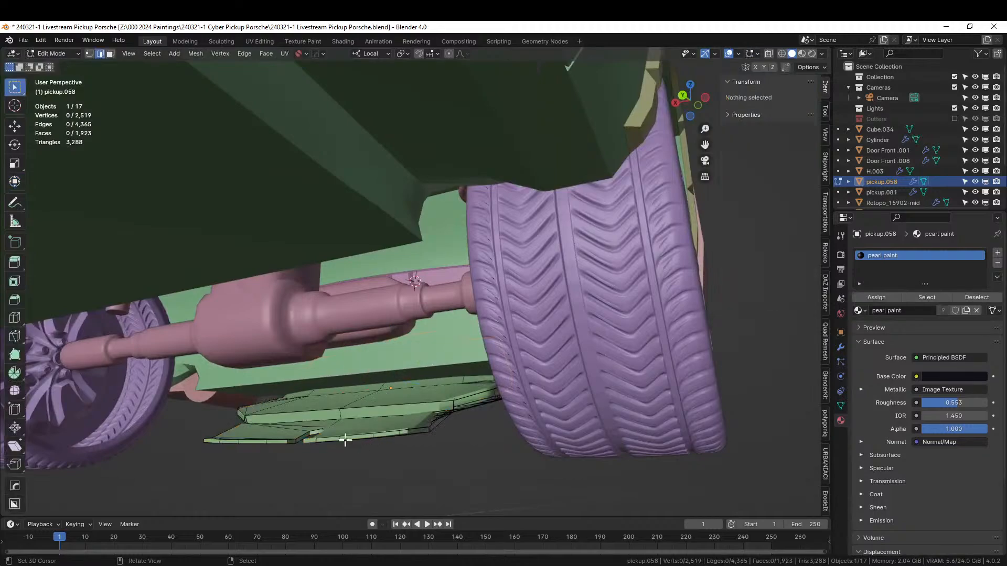
left_click(241, 436)
key("KP_Divide")
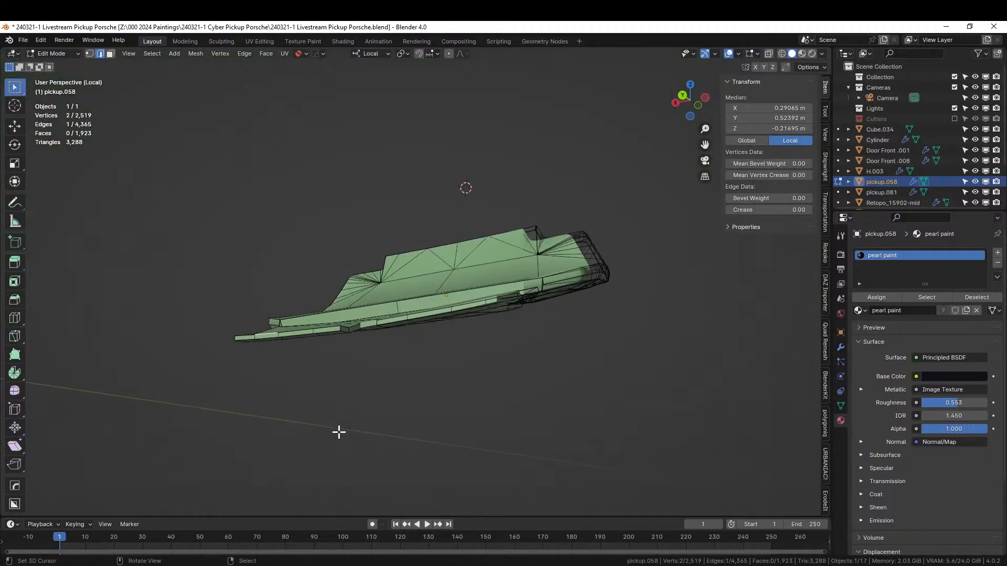
middle_click_drag(337, 432, 389, 513)
scroll(470, 428, "up", 2)
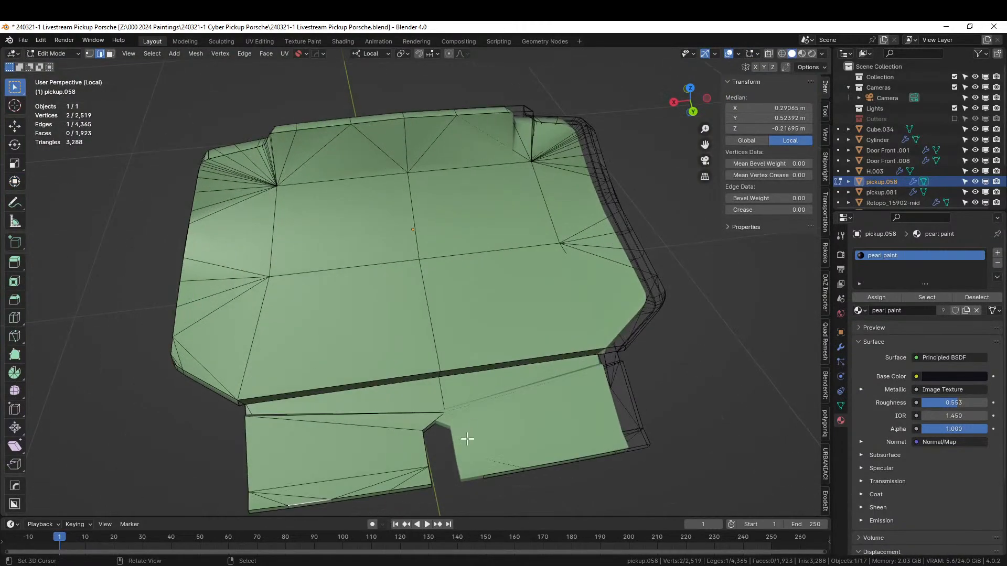
scroll(355, 363, "up", 2)
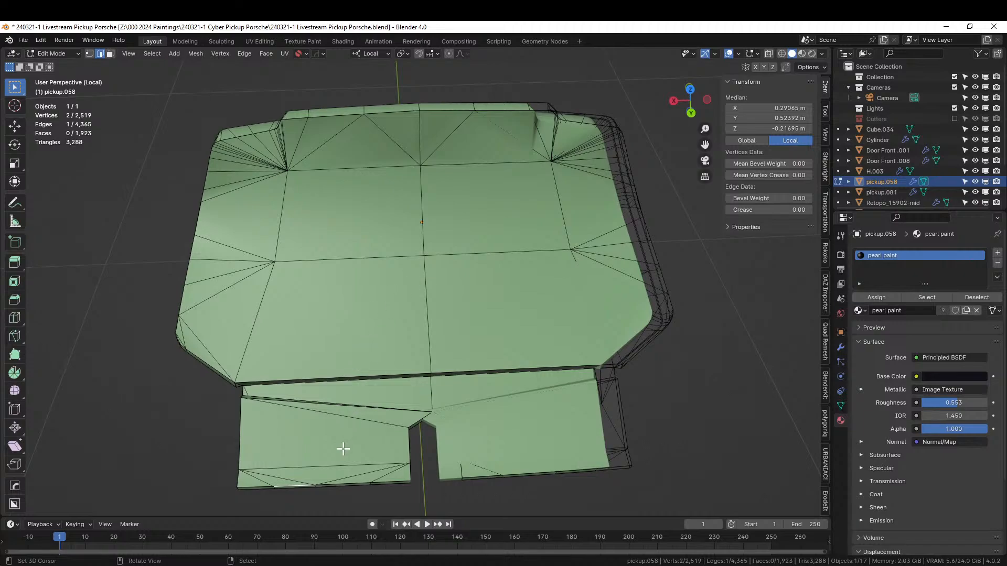
In face mode, circle-select all upper faces on the unmirrored half of the bumper plate.
key("c")
left_click(261, 471)
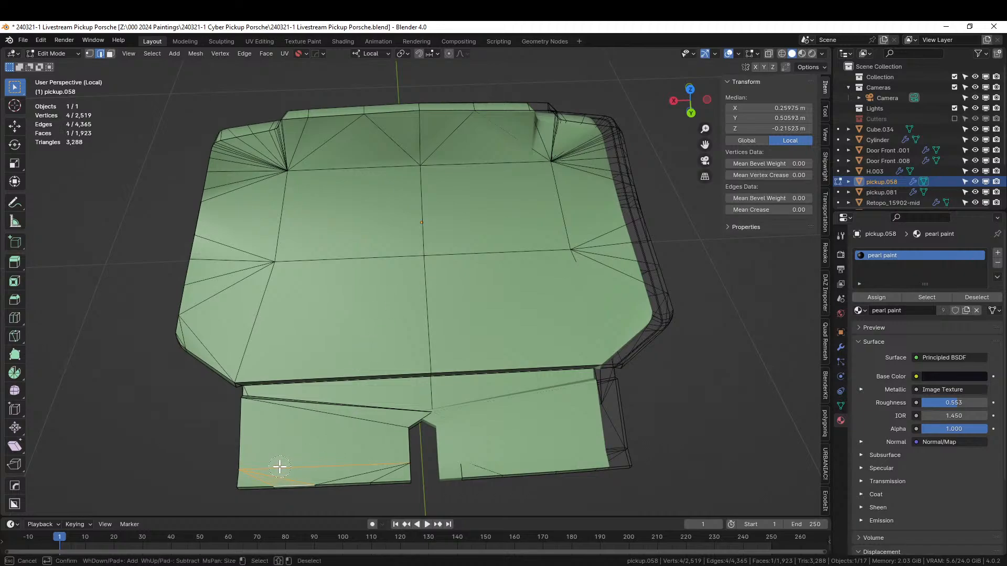
key("Escape")
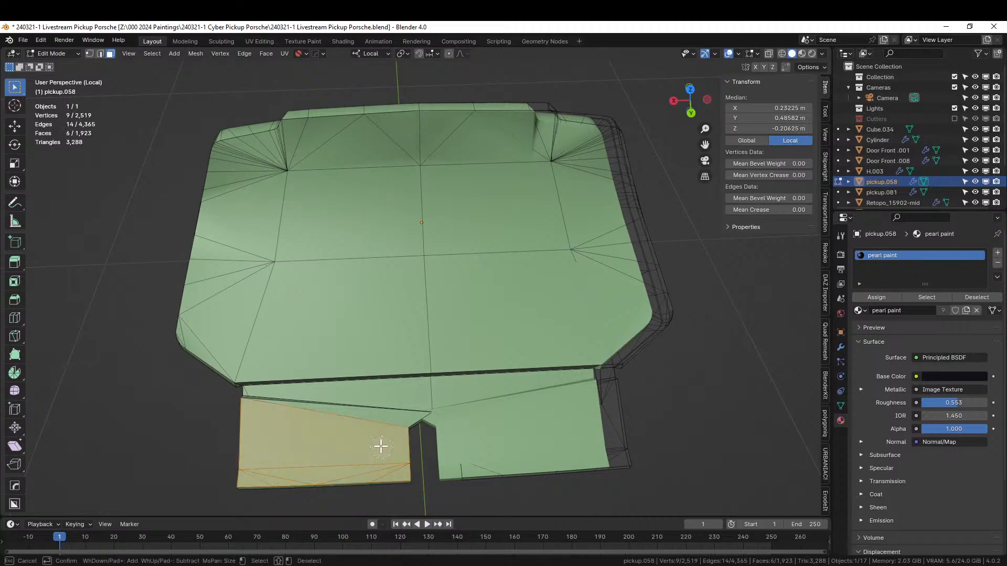
left_click_drag(389, 402, 393, 368)
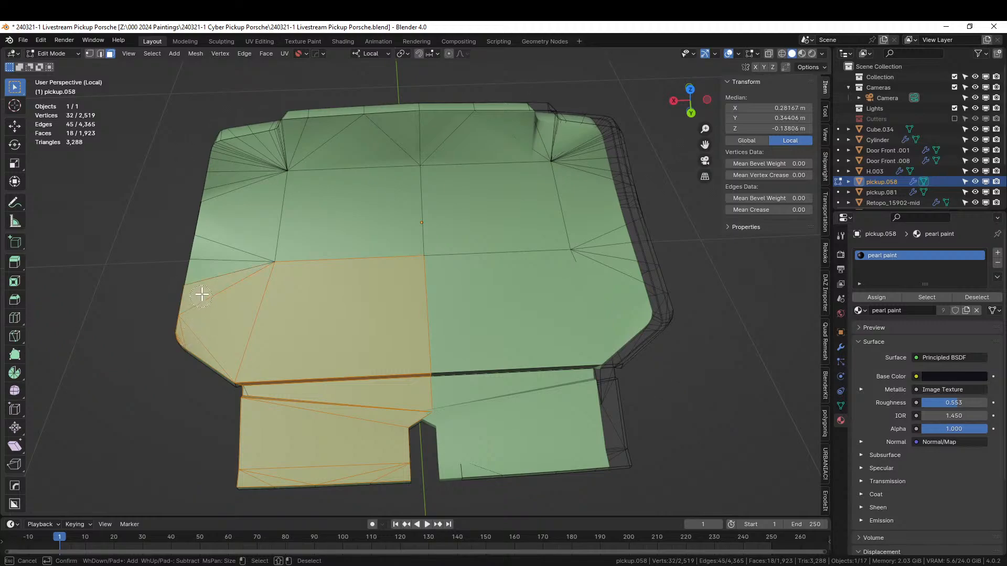
mouse_move(250, 196)
left_mouse_down()
mouse_move(254, 164)
mouse_move(276, 155)
mouse_move(326, 171)
mouse_move(392, 153)
left_mouse_up()
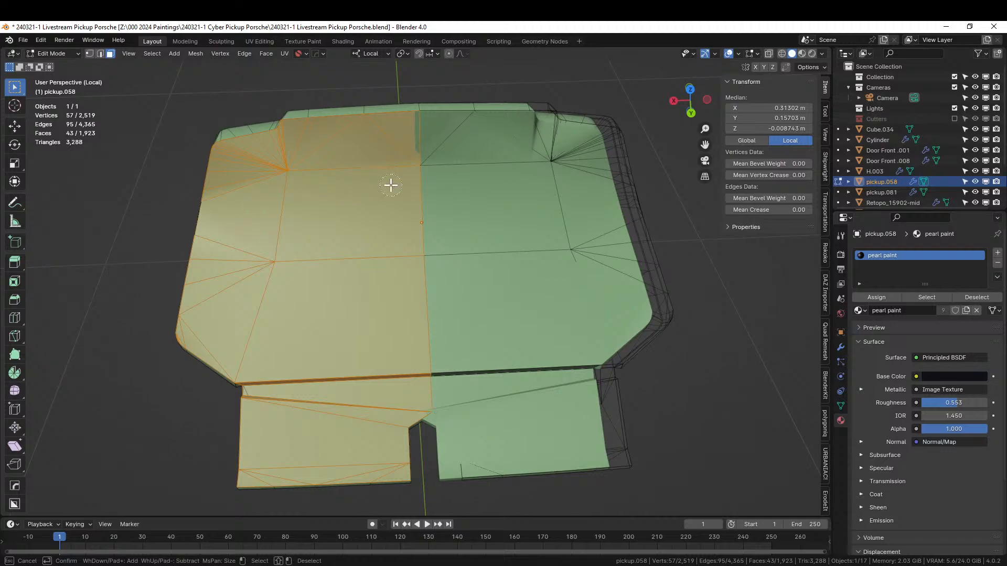
right_click(470, 340)
middle_click_drag(512, 375, 387, 332)
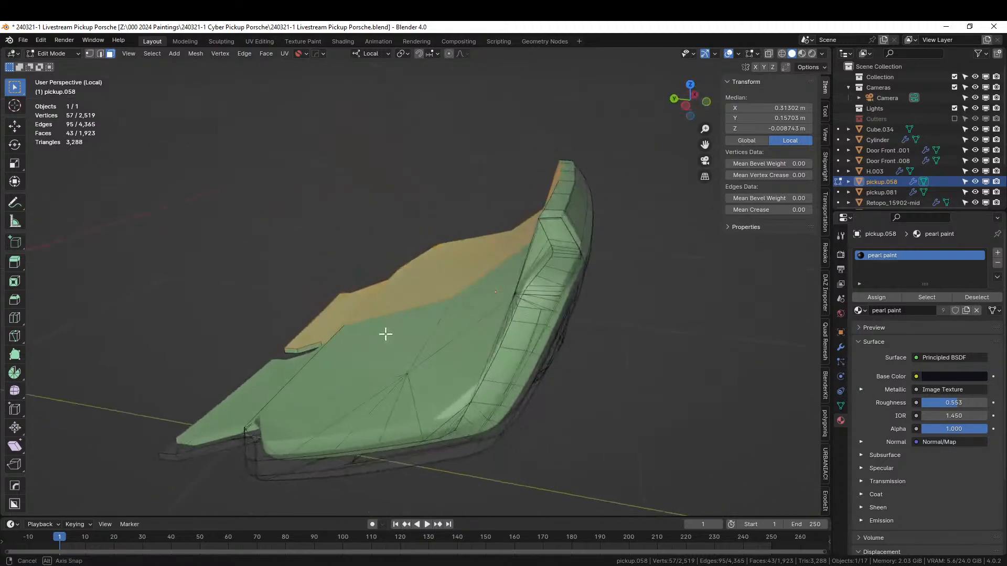
Try to extrude the selected plate faces upward along their normal and bring the rest of the truck back into view.
key("e")
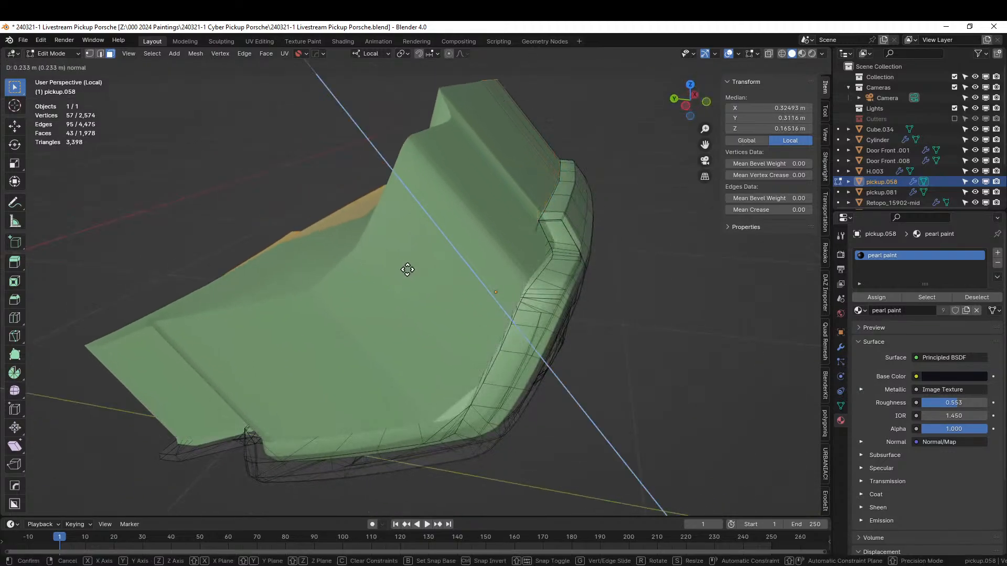
left_click(398, 262)
key("KP_Divide")
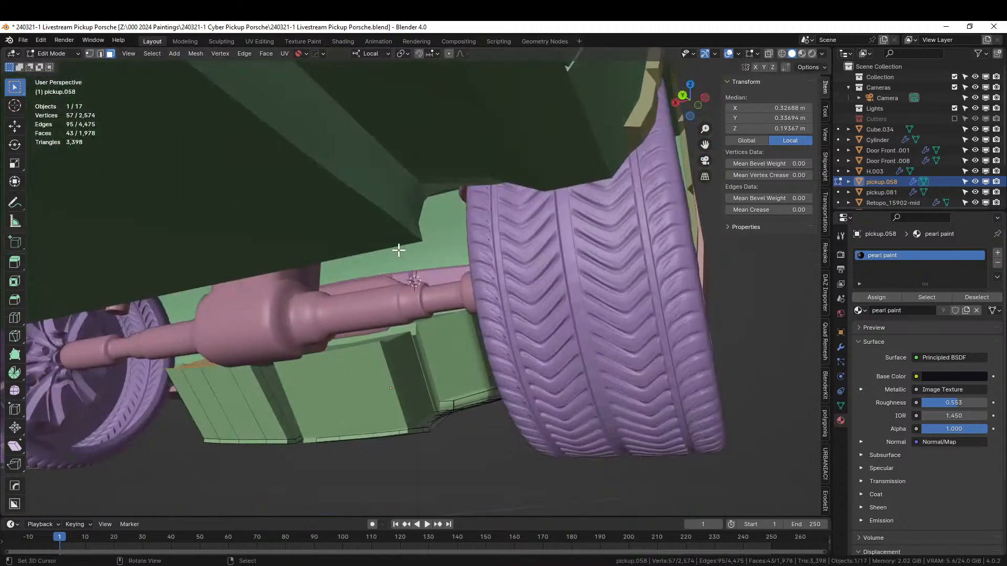
middle_click_drag(398, 247, 366, 236)
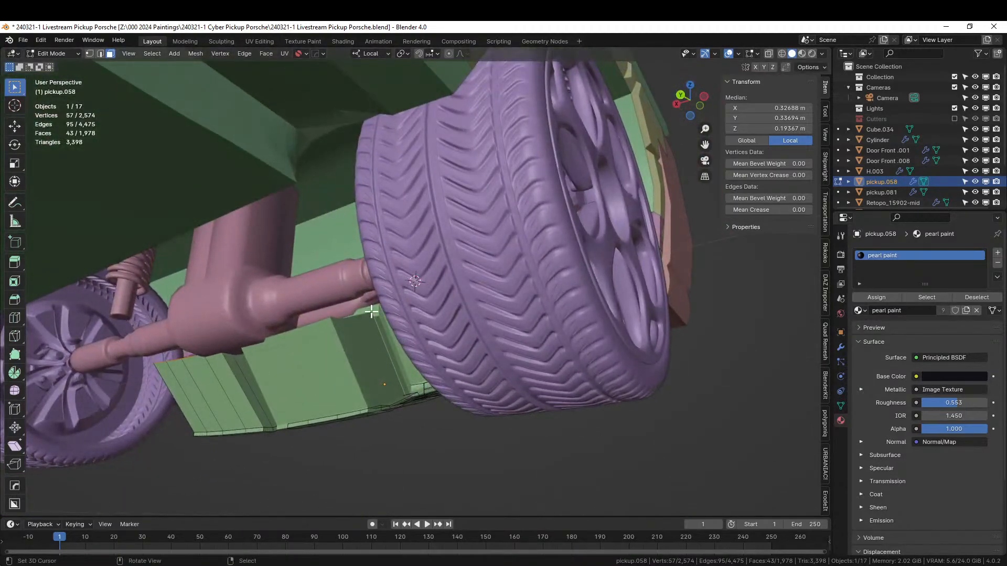
Try a second extrusion of the plate faces, raised about 0.55 m along local Z into the truck's front.
key("e")
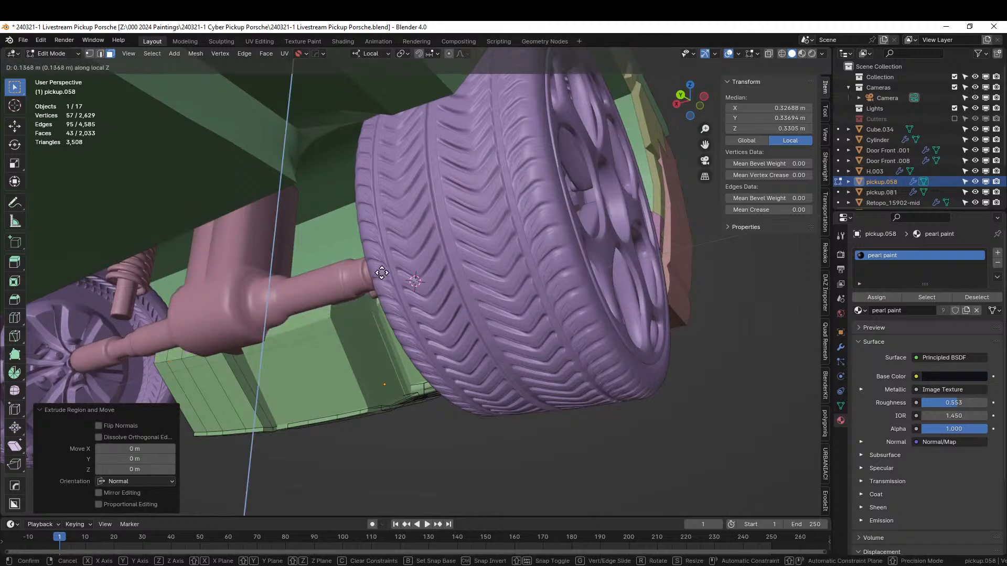
left_click_drag(385, 226, 386, 184)
left_click(386, 188)
middle_click_drag(387, 188, 353, 195)
middle_click_drag(343, 241, 314, 258)
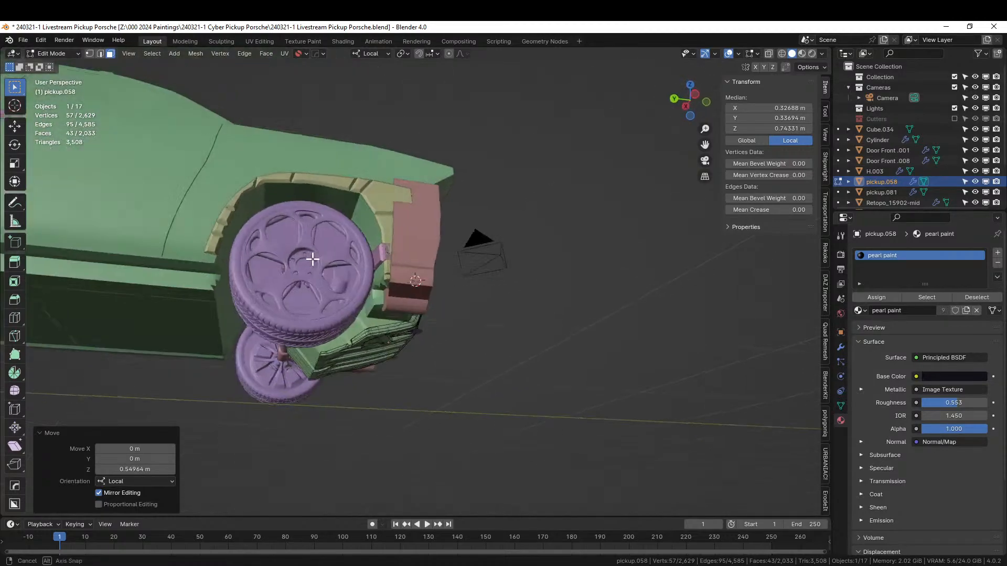
Check the extruded plate in the right side view and undo the extrusions.
key("Tab")
key("KP_5")
key("KP_3")
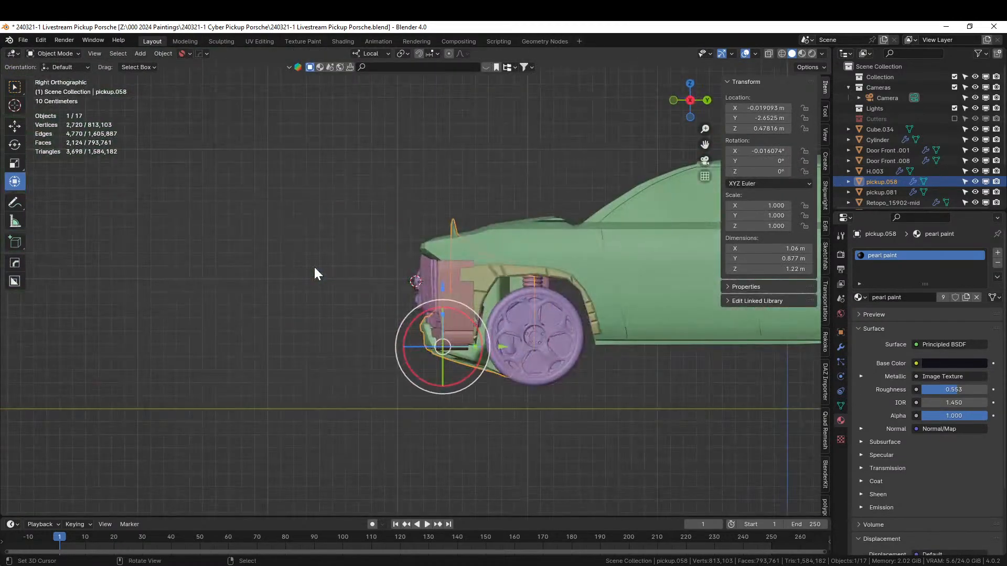
key("Tab")
key("Tab")
key("Tab")
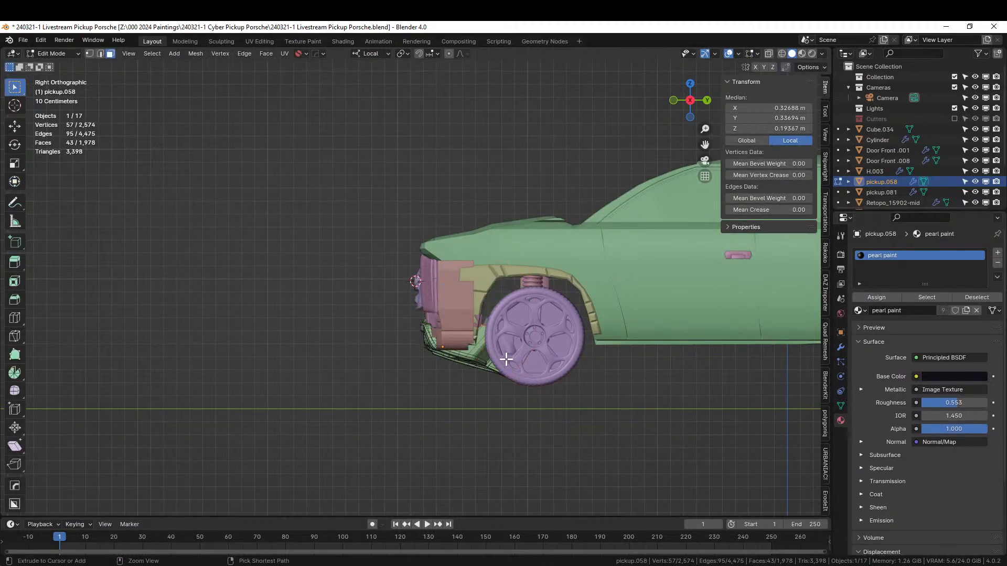
Raise the faces along the plate's rear edge about 0.18 m on local Z using smooth proportional editing with size about 0.386.
middle_click_drag(504, 361, 408, 331)
scroll(408, 331, "up", 6)
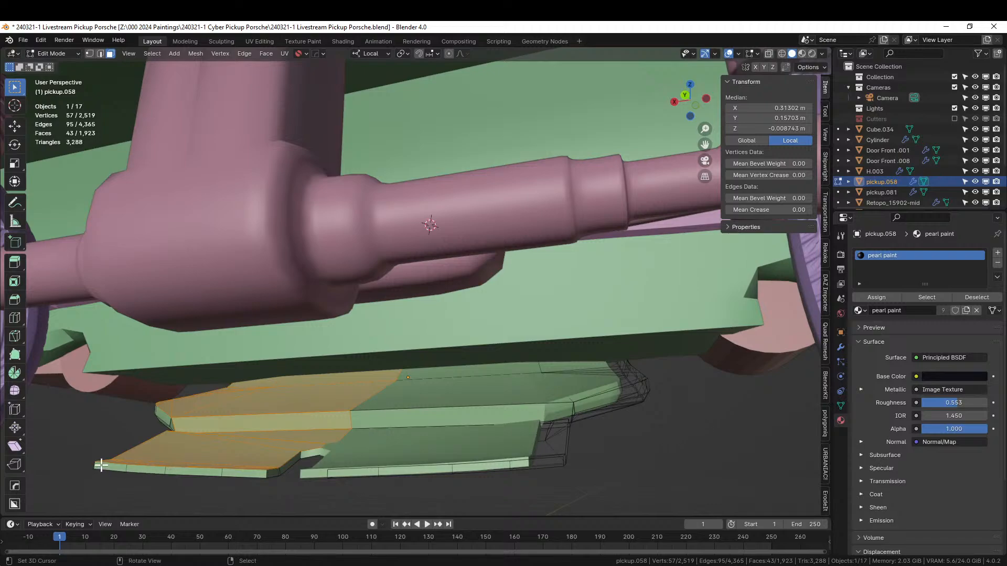
left_click(101, 466)
left_click(322, 475, "ctrl")
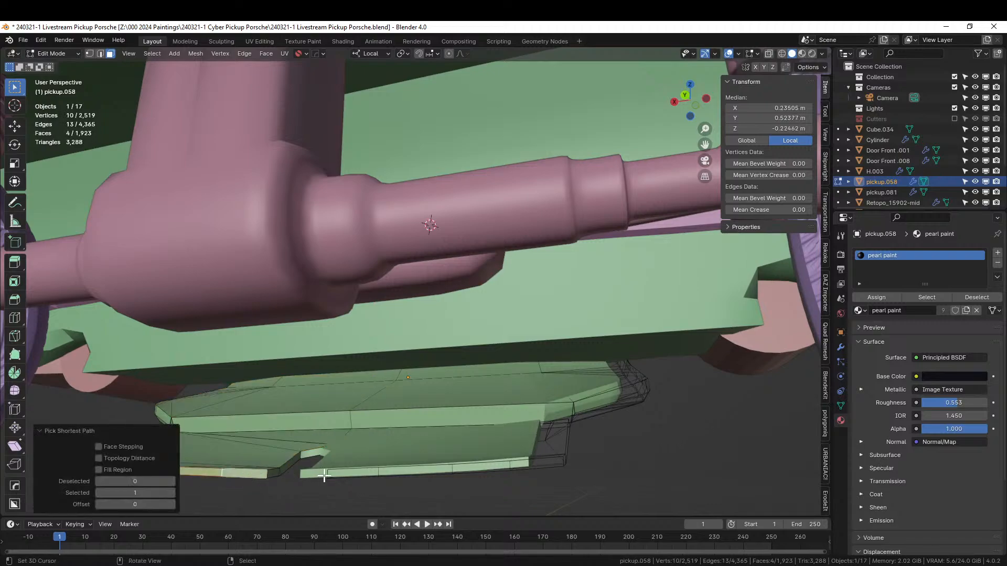
key("o")
key("g")
key("z")
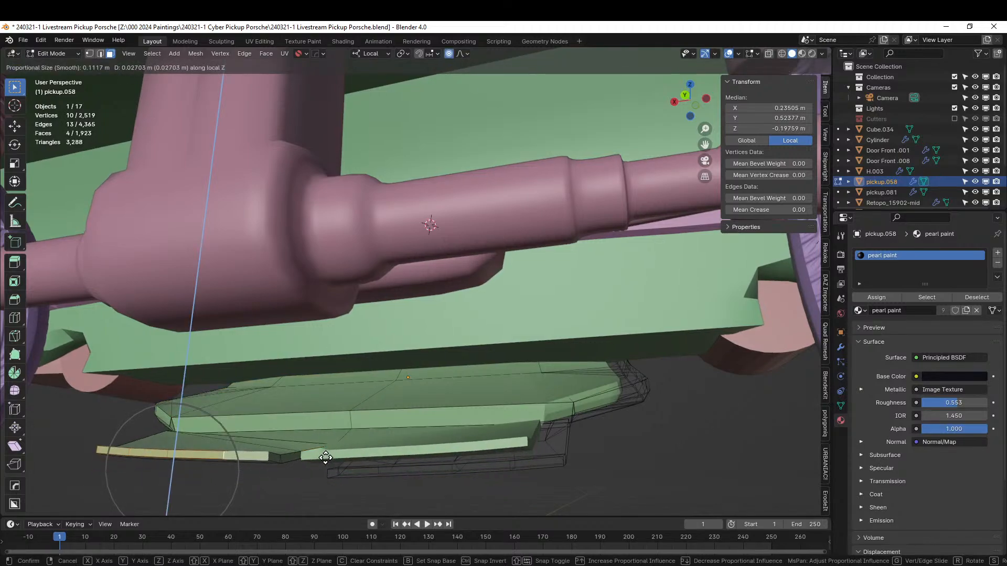
scroll(317, 441, "down", 3)
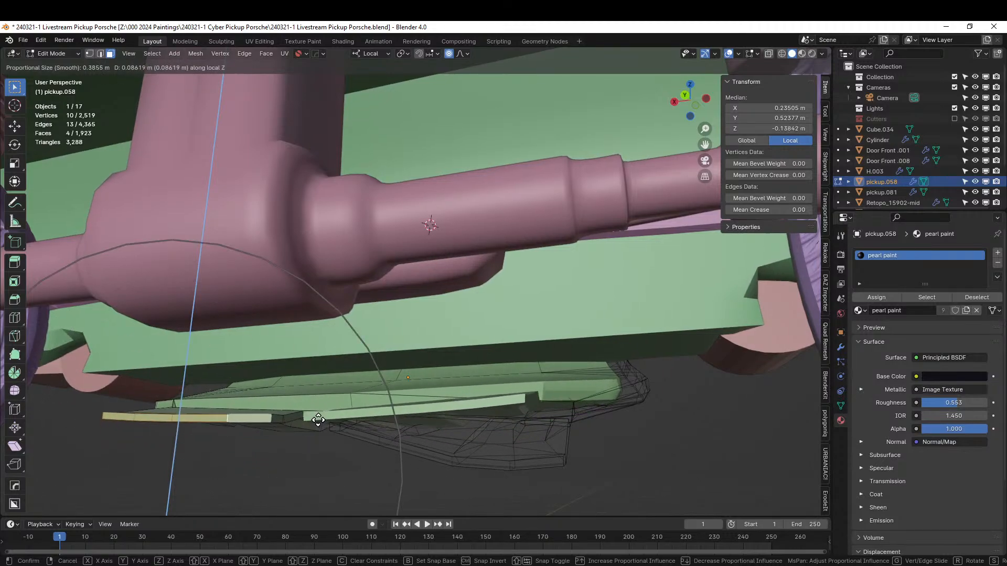
left_click(322, 369)
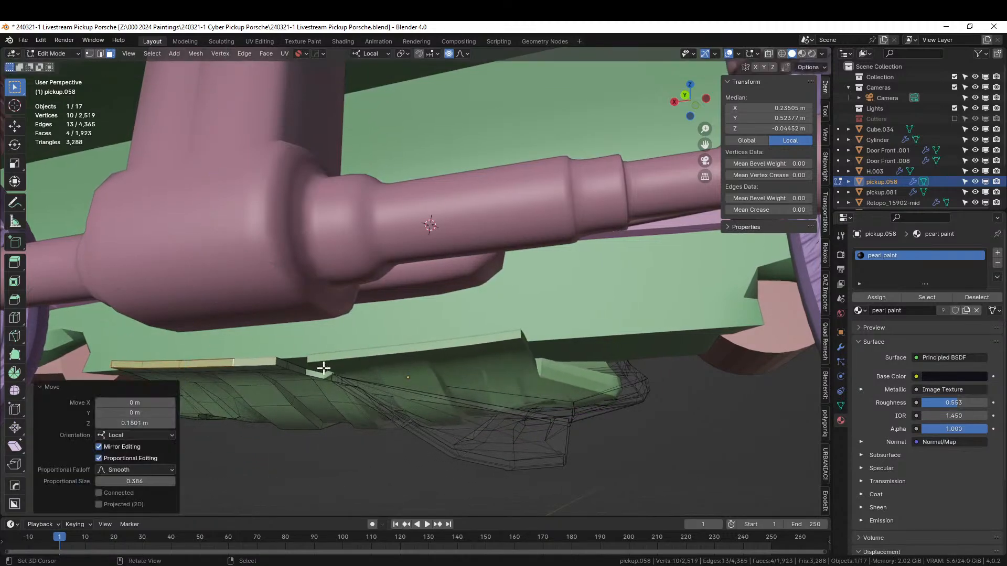
Leave mesh editing, deselect the bumper plate, and save the file.
middle_click_drag(322, 369, 283, 388)
key("Tab")
scroll(335, 372, "down", 8)
right_click(396, 390)
middle_click_drag(396, 391, 293, 395)
key("ctrl+s")
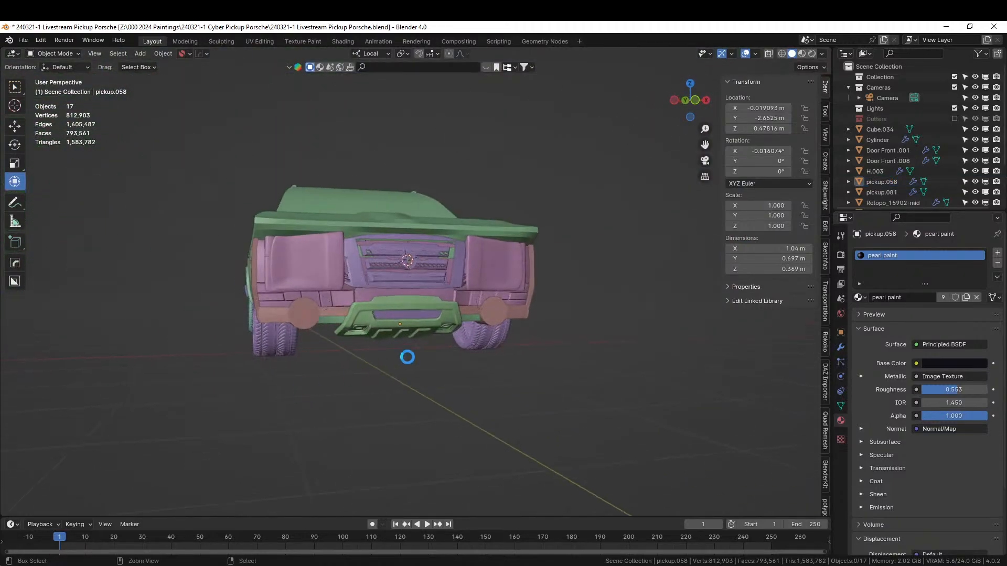
Examine the truck in rendered shading from the front and from above the cargo bed.
left_click(812, 53)
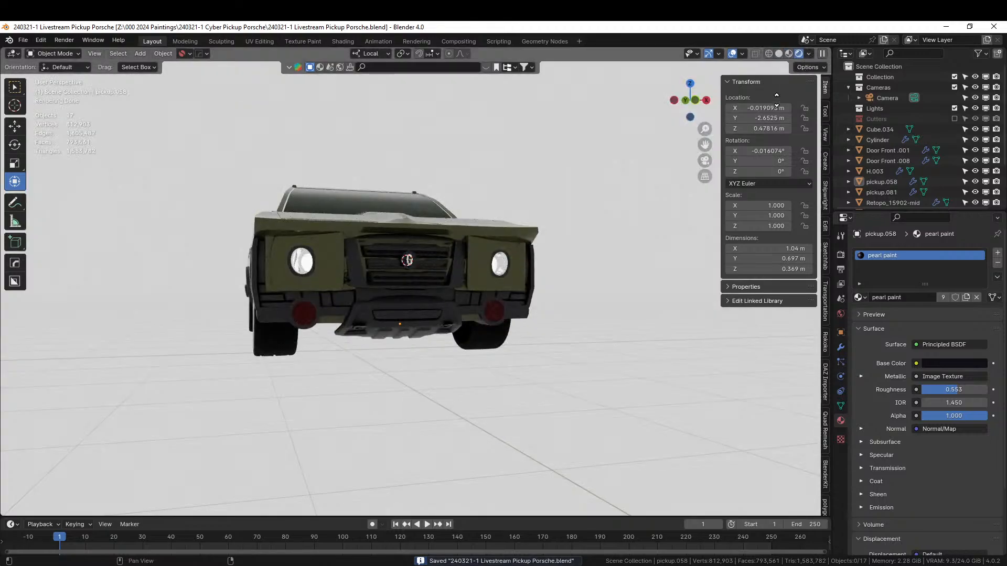
middle_click_drag(505, 261, 503, 145)
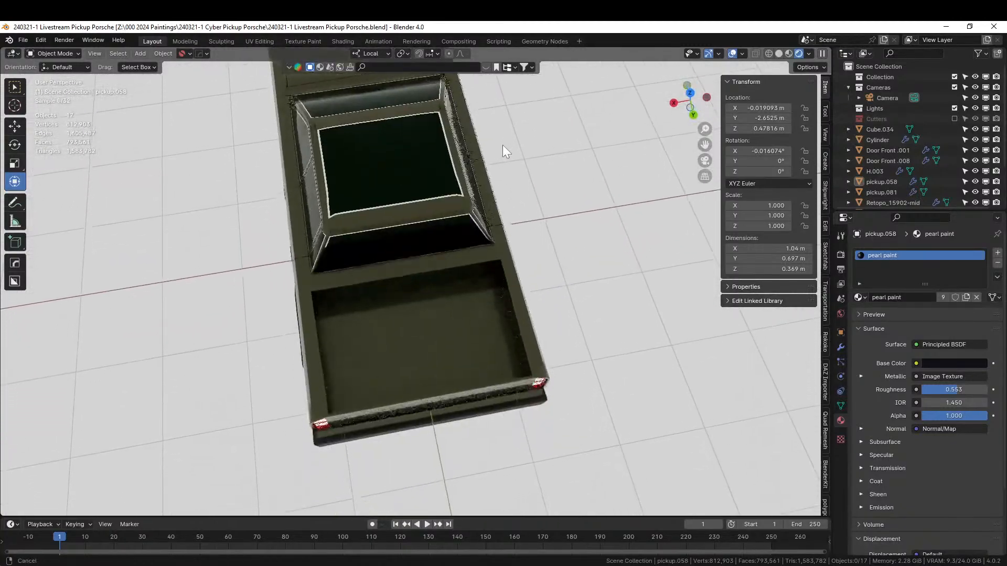
middle_click_drag(496, 203, 504, 225)
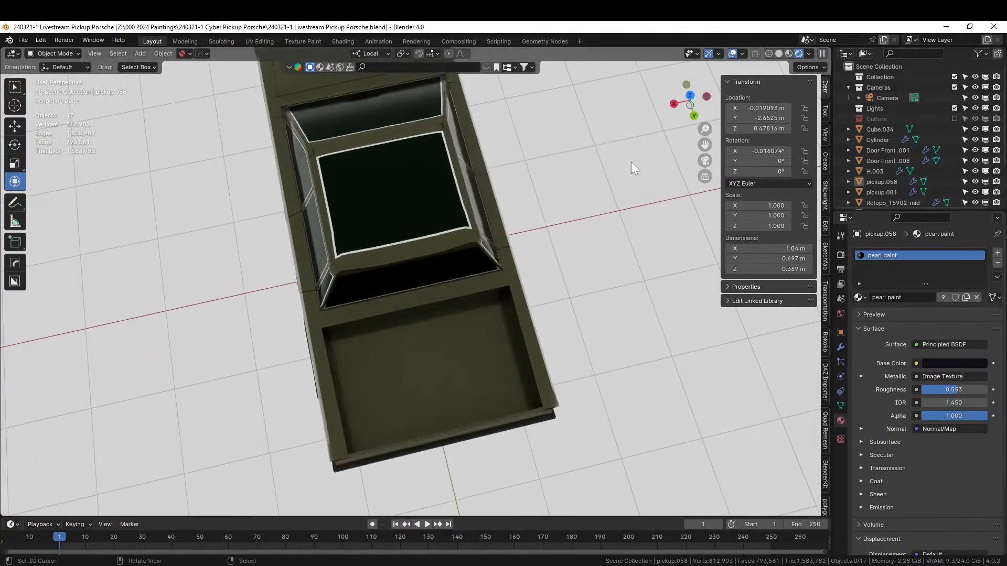
Switch to solid shading and clear the face selection in the bumper plate's mesh.
left_click(779, 54)
key("Tab")
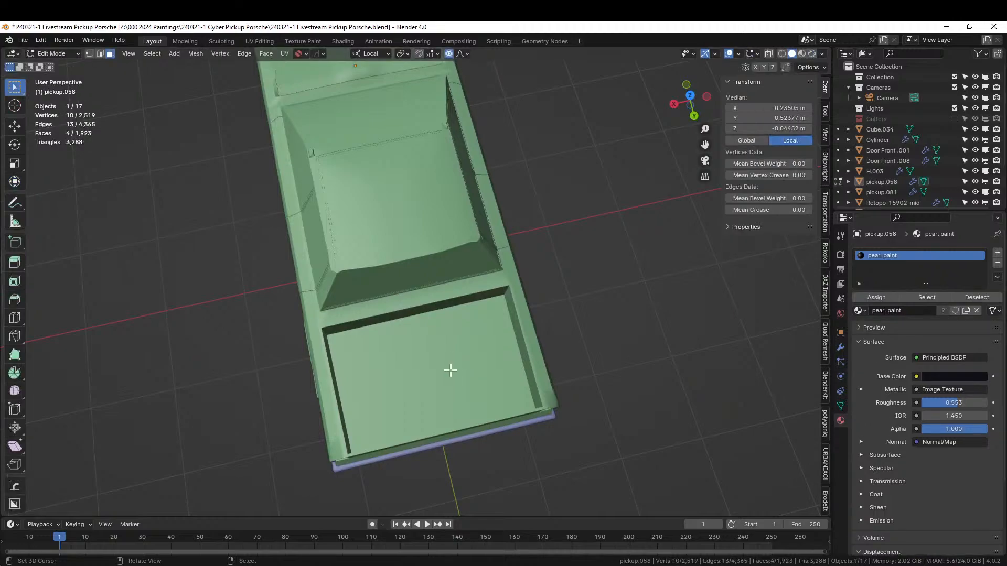
scroll(443, 372, "up", 3)
key("alt+a")
key("Tab")
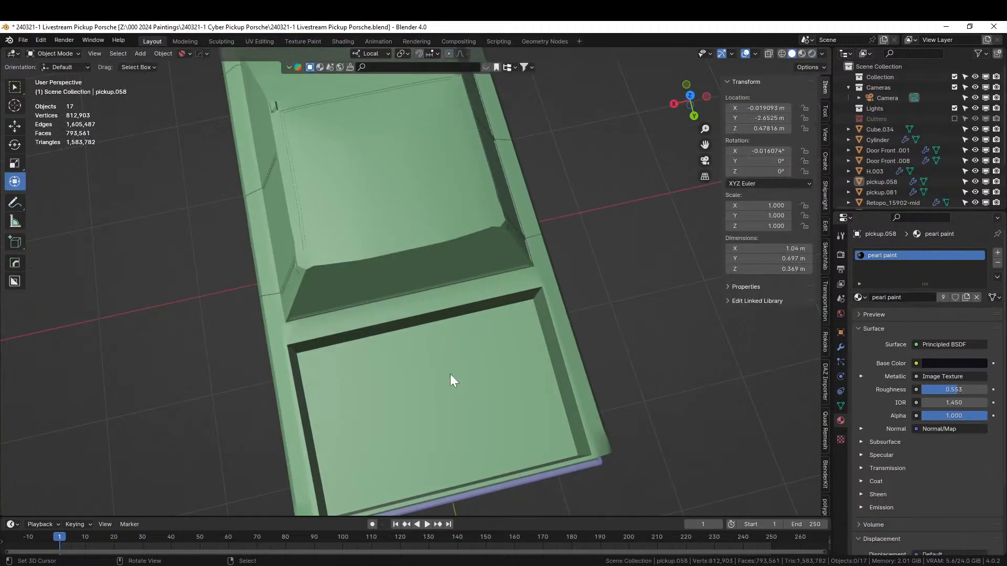
Open the truck body for mesh editing and select a lengthwise strip of cargo bed floor faces near one side wall.
right_click(489, 367)
key("Tab")
middle_click_drag(432, 404, 447, 358, "shift")
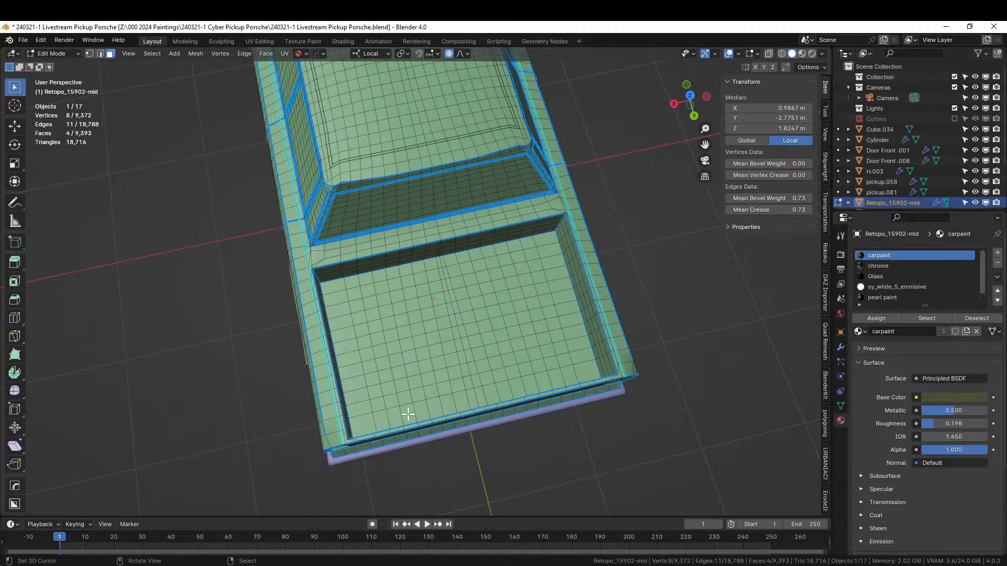
scroll(408, 415, "up", 2)
middle_click_drag(405, 412, 386, 374, "shift")
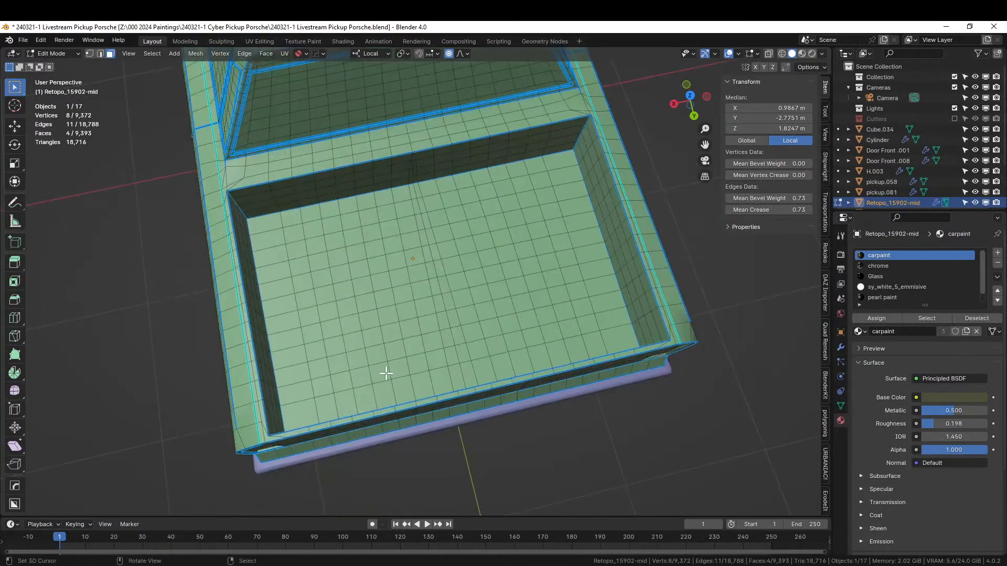
scroll(386, 373, "up", 2)
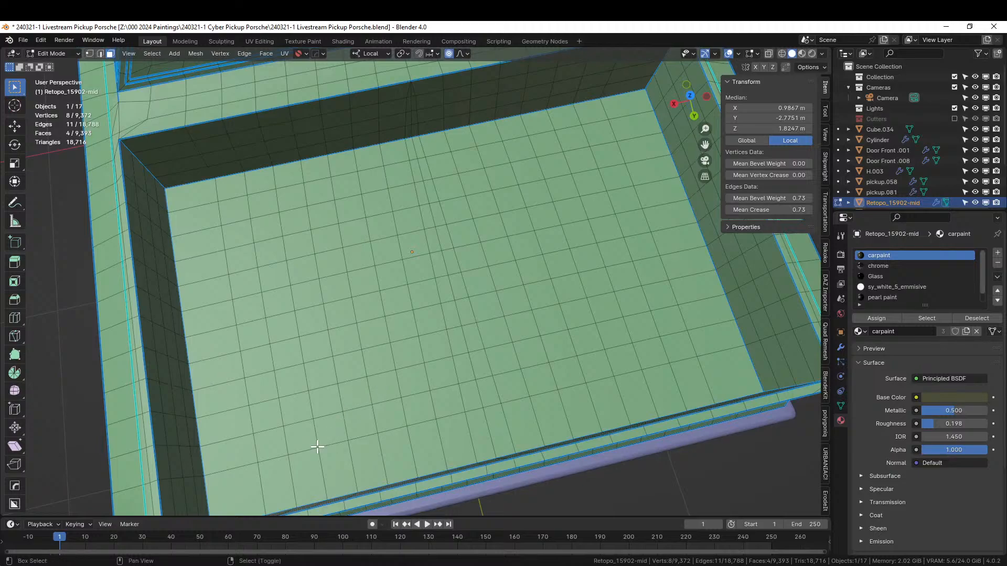
middle_click_drag(317, 446, 366, 420, "shift")
left_click(378, 445, "shift")
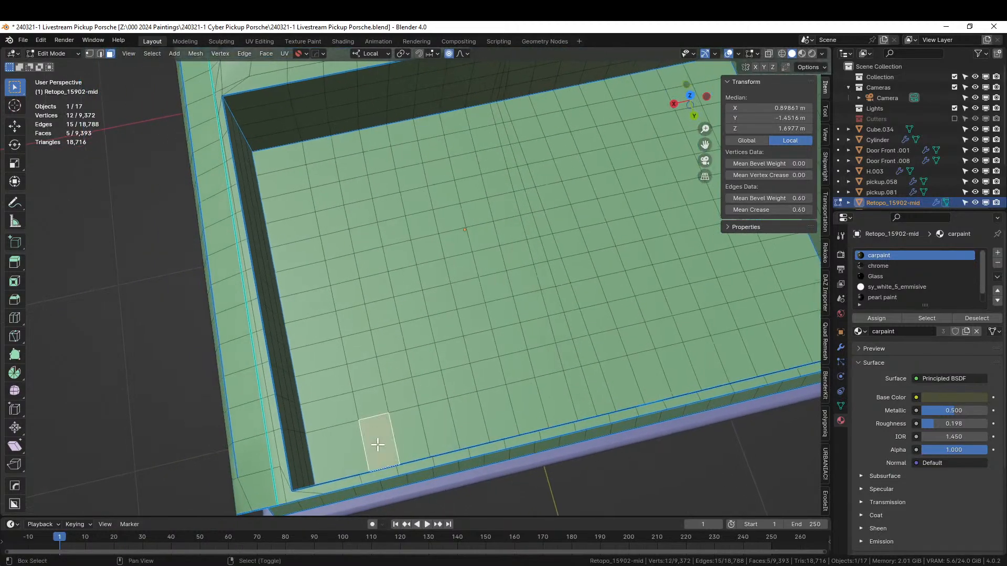
left_click(324, 154, "ctrl")
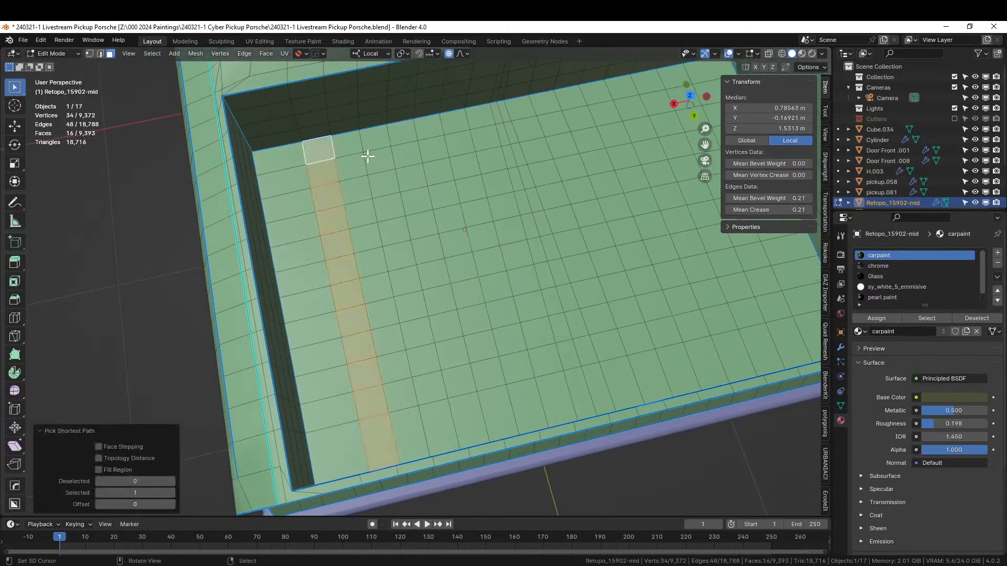
Add three more lengthwise strips of bed floor faces to the selection, leaving one unselected row between neighbouring strips.
left_click(375, 139, "shift")
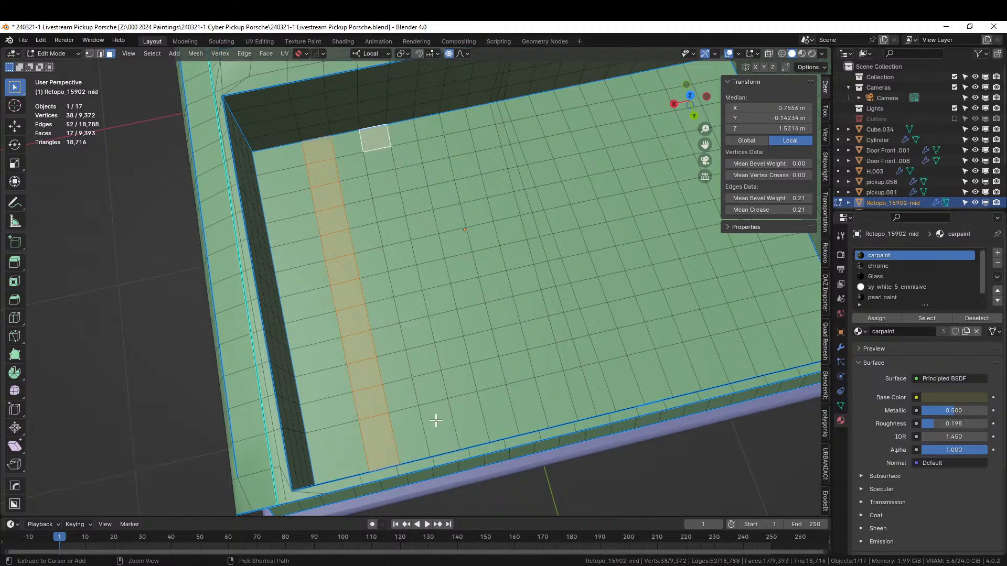
left_click(496, 412, "ctrl")
left_click(504, 412, "shift")
left_click(439, 129, "ctrl")
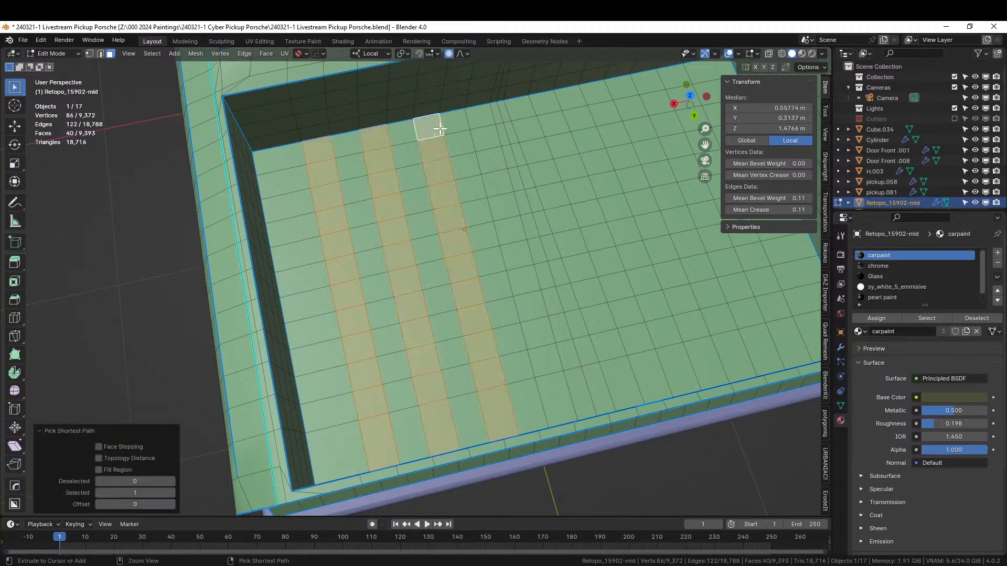
left_click(487, 114, "shift")
left_click(564, 409, "ctrl")
Inset the four selected floor strips by about 0.019 m.
middle_click_drag(569, 411, 529, 495)
key("i")
left_click(672, 442)
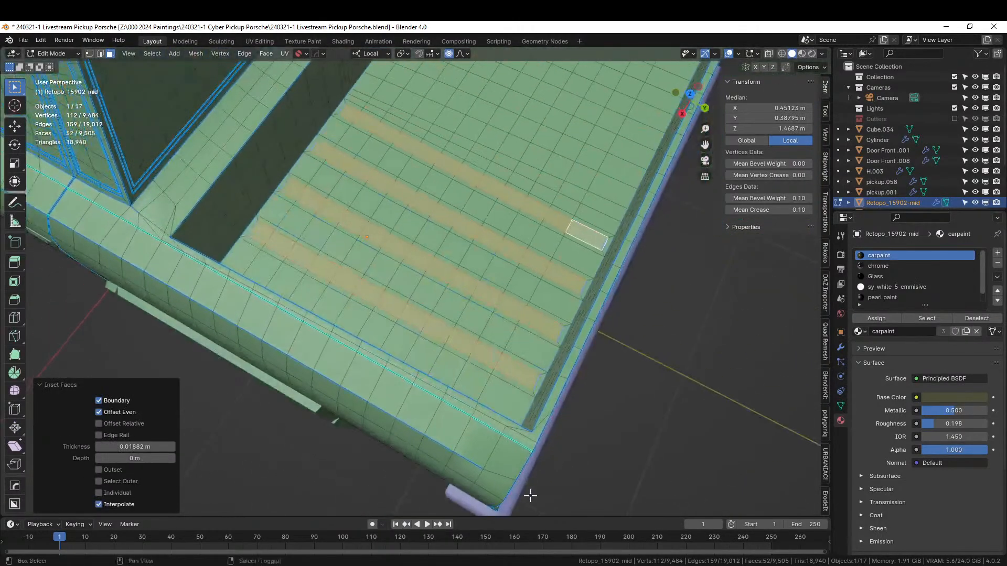
Raise the inset strips about 0.037 m on local Z using smooth proportional editing with size about 0.084.
key("g")
key("z")
key("z")
scroll(541, 440, "up", 10)
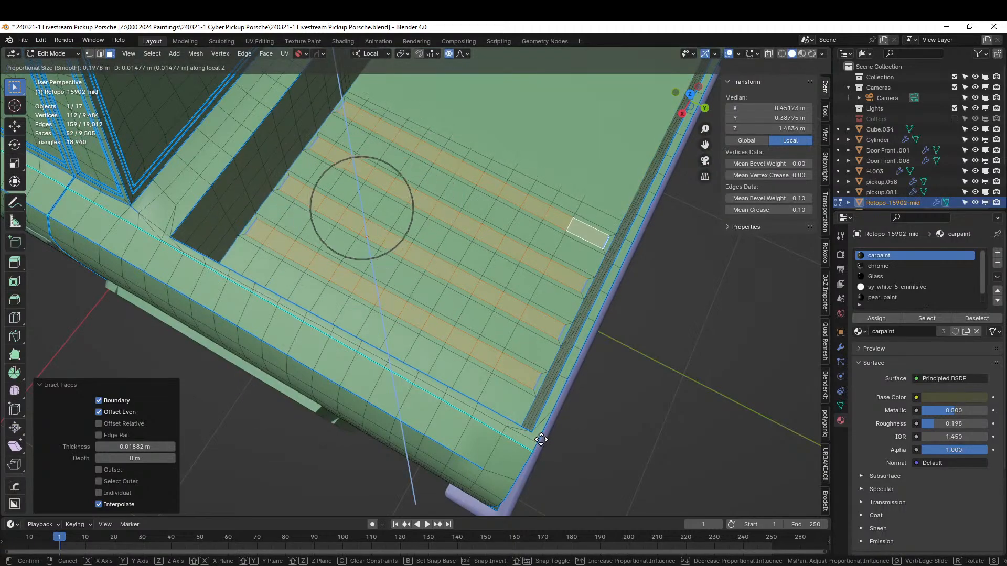
scroll(540, 440, "up", 2)
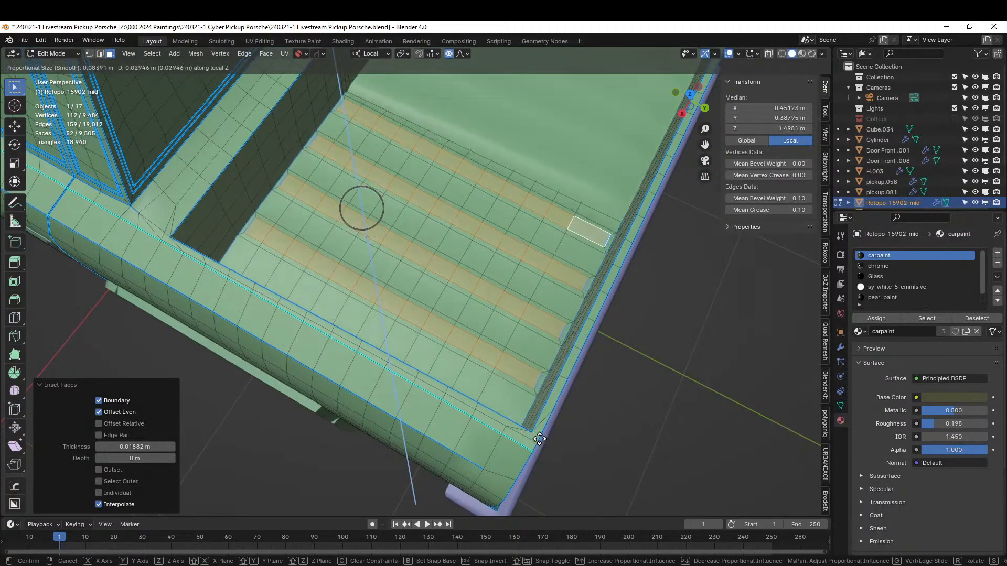
left_click(536, 437)
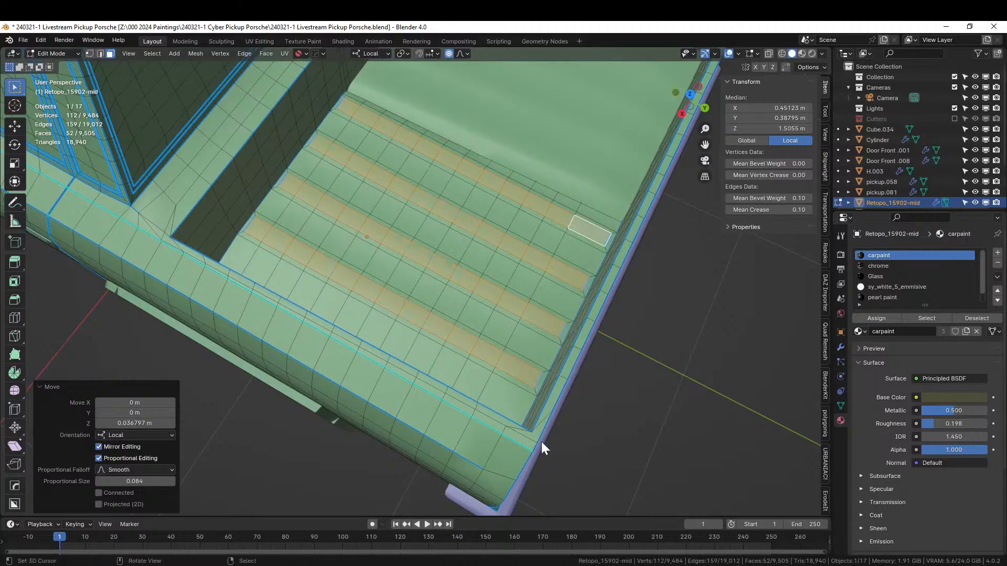
Leave mesh editing, deselect the truck body, and save the file.
key("Tab")
scroll(551, 446, "down", 6)
right_click(564, 452)
middle_click_drag(564, 452, 551, 424)
scroll(556, 399, "down", 4)
middle_click_drag(562, 375, 571, 354)
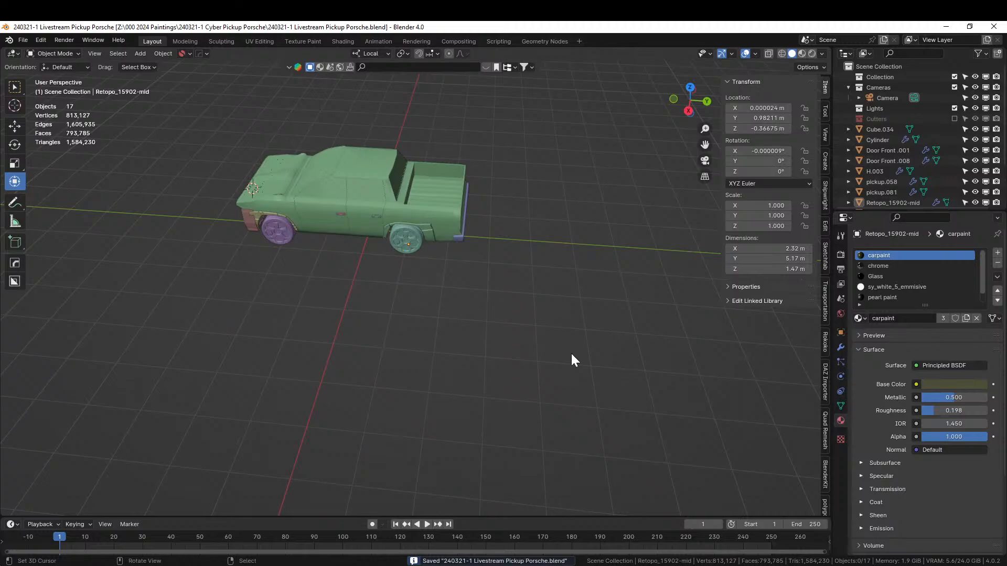
Examine the truck in rendered shading from the front, the side and the rear.
middle_click_drag(540, 329, 574, 320)
left_click(811, 53)
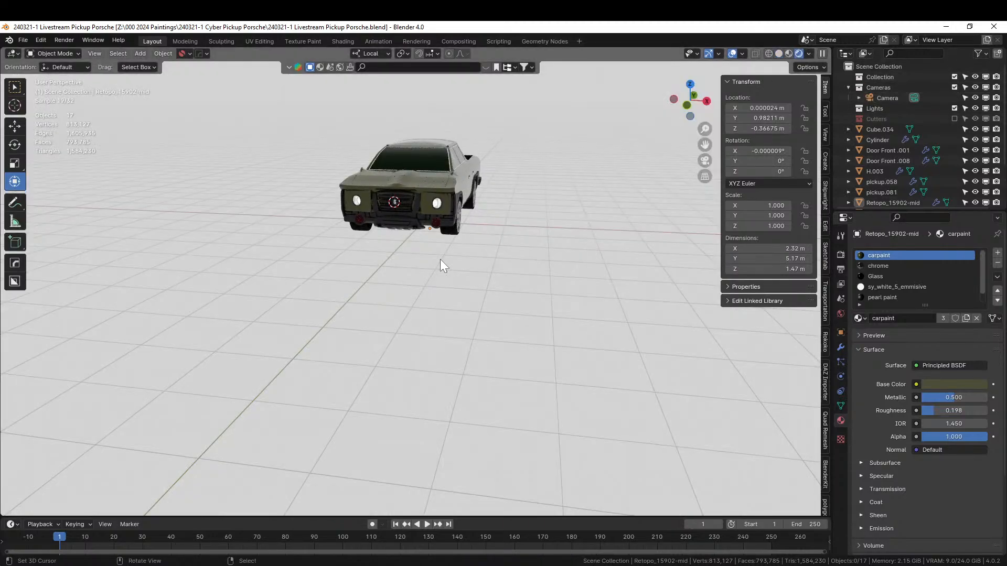
middle_click_drag(496, 244, 558, 347, "shift")
scroll(528, 373, "up", 5)
scroll(486, 382, "up", 3)
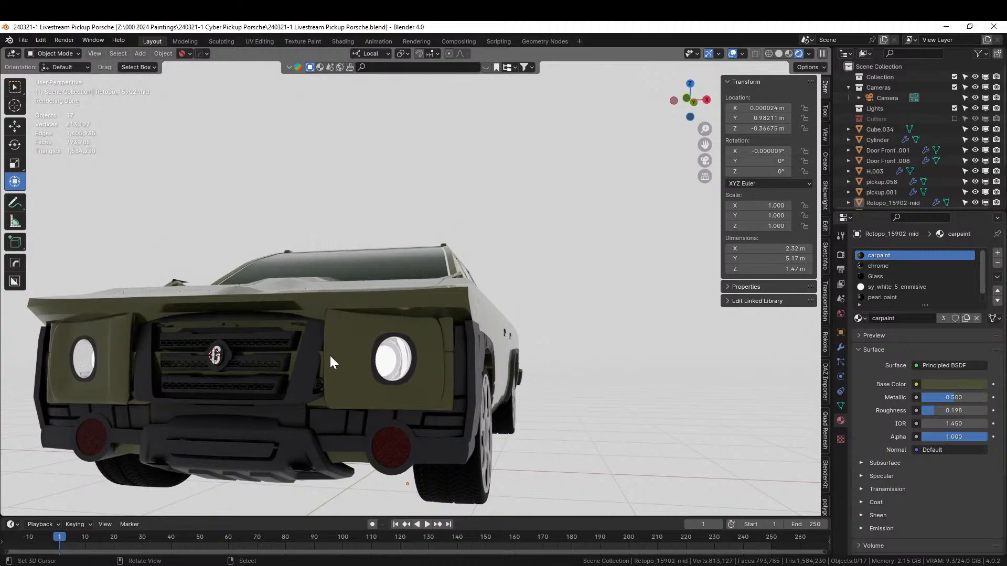
middle_click_drag(518, 385, 436, 398)
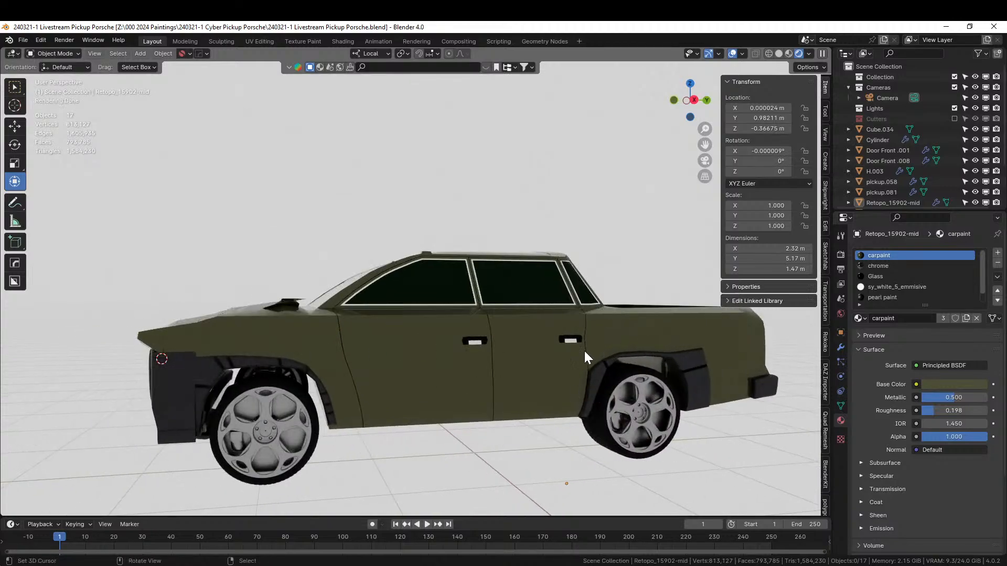
middle_click_drag(483, 375, 357, 376)
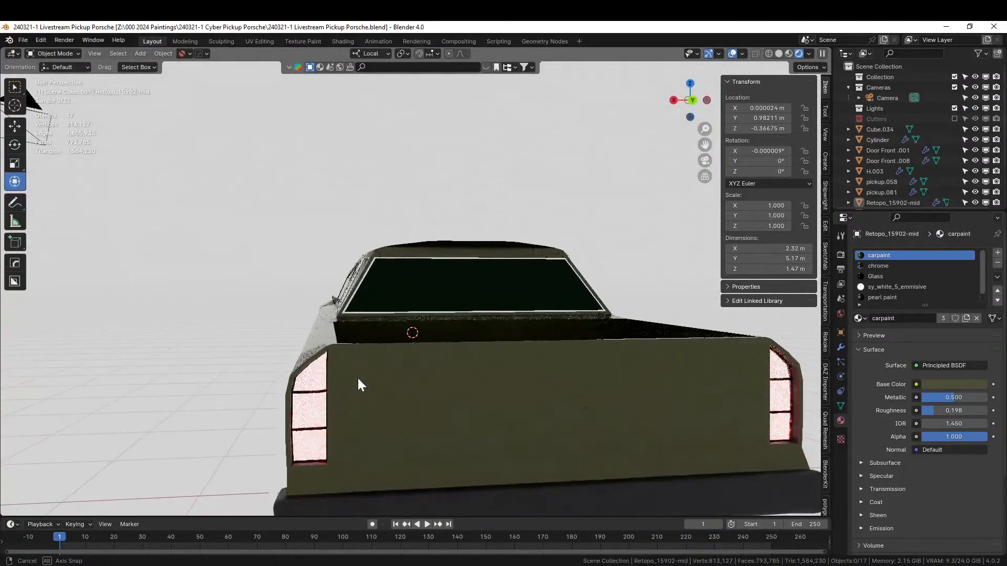
Try selecting a U-shaped border of tailgate faces down one side, along the lower edge and up the other side.
key("Tab")
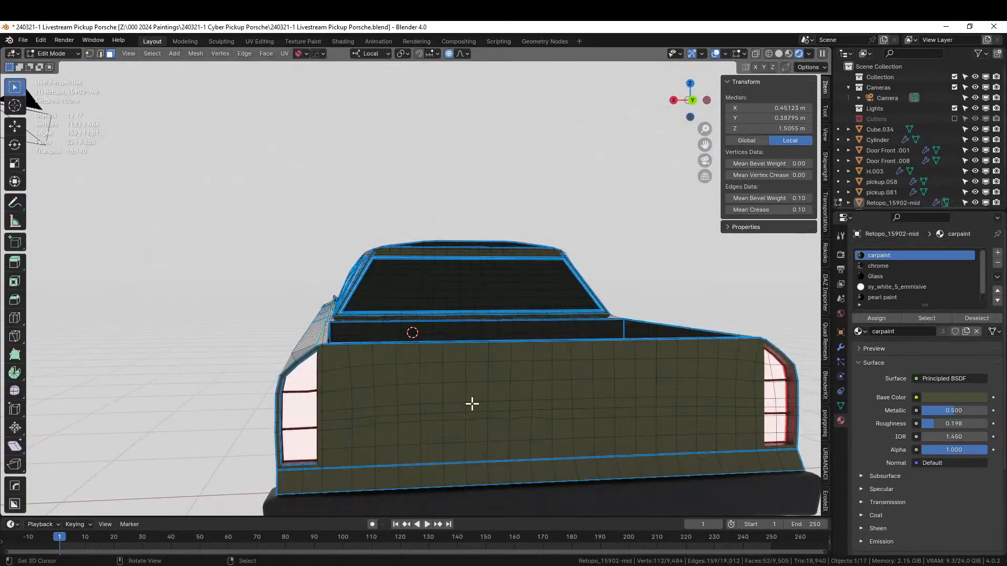
left_click(339, 363)
left_click(339, 454, "ctrl")
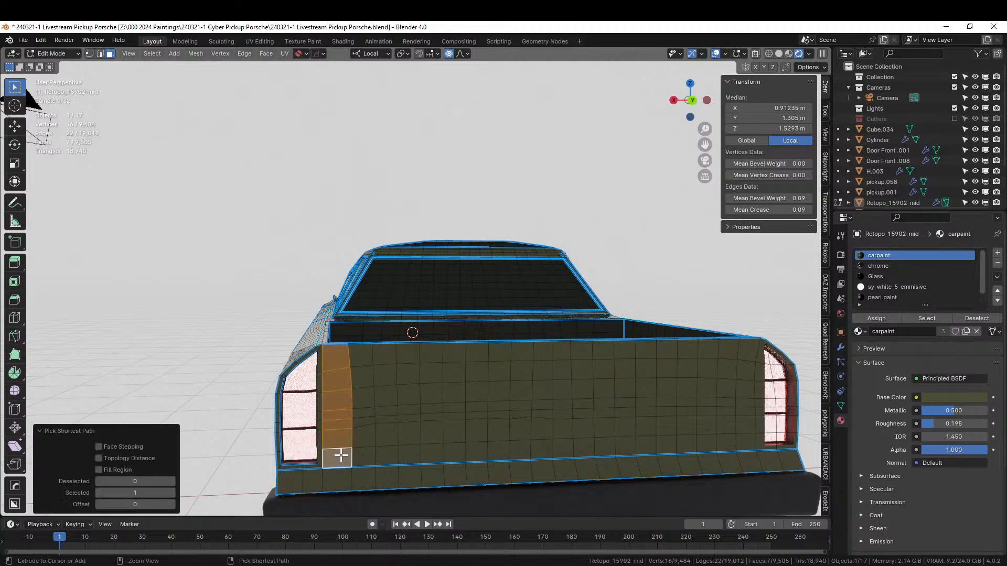
left_click(749, 441, "ctrl")
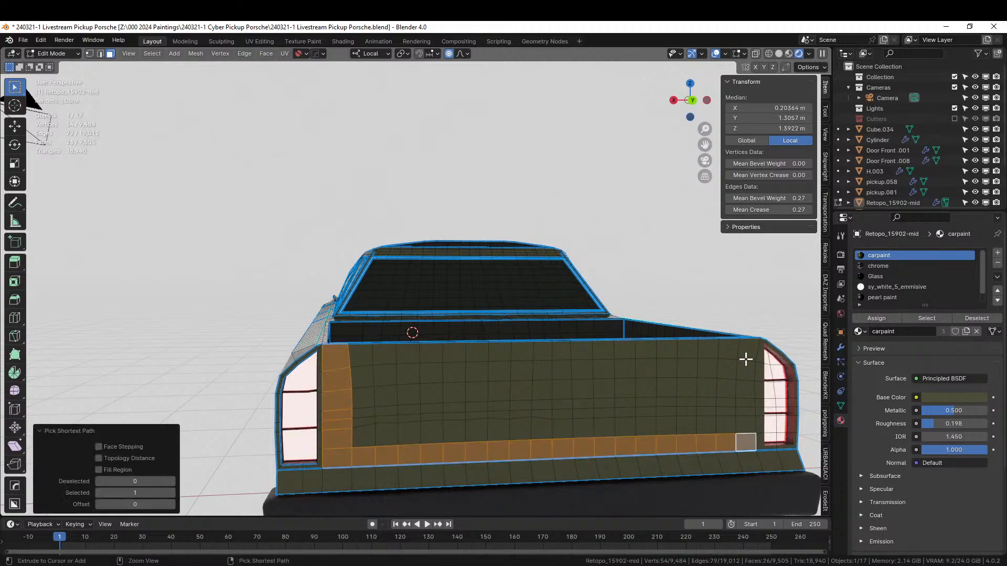
left_click(747, 350, "ctrl")
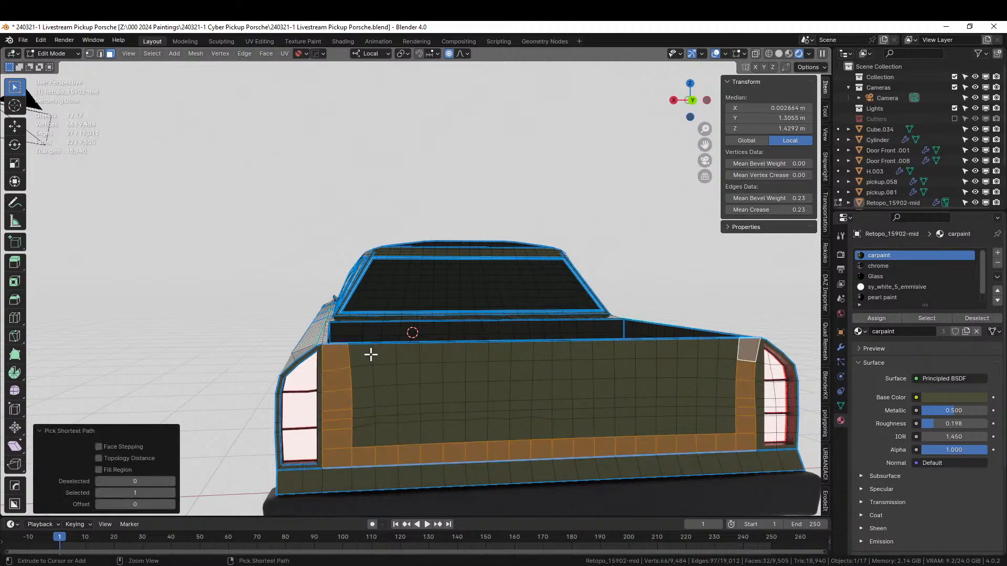
Add a vertical loop cut on the tailgate beside the taillight, slid toward its side edge with factor about 0.768.
scroll(422, 417, "up", 3)
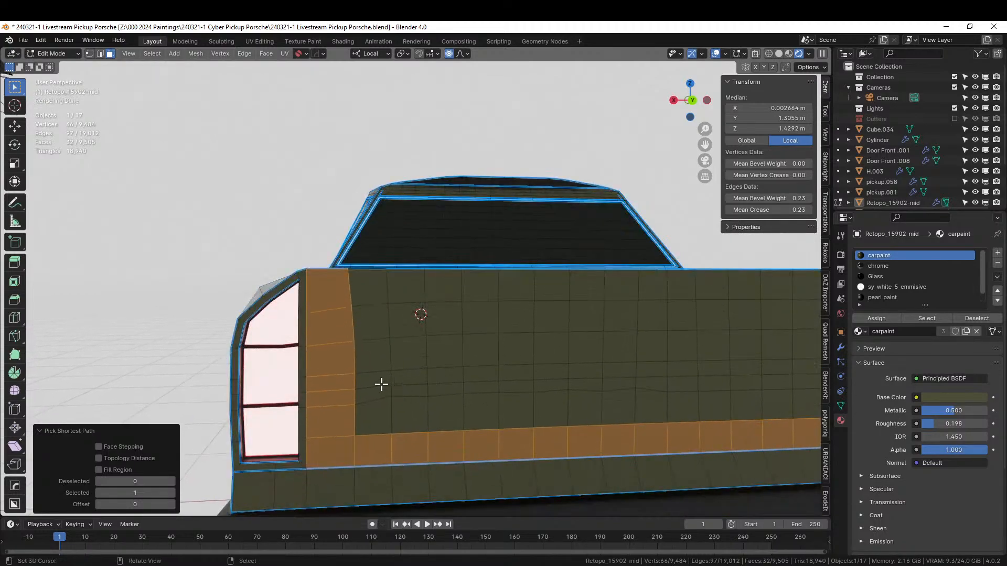
key("2")
left_click(326, 270)
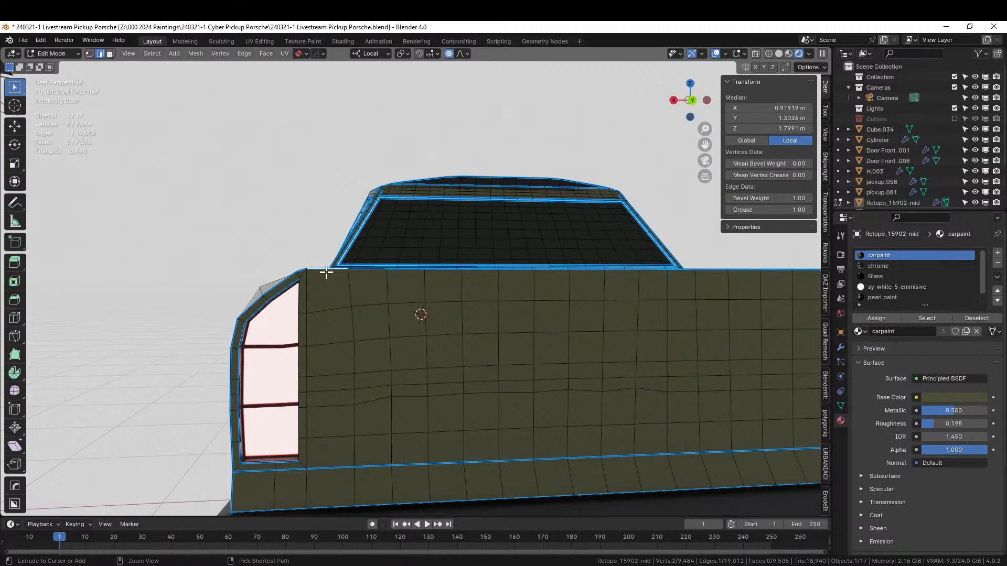
left_click(326, 270)
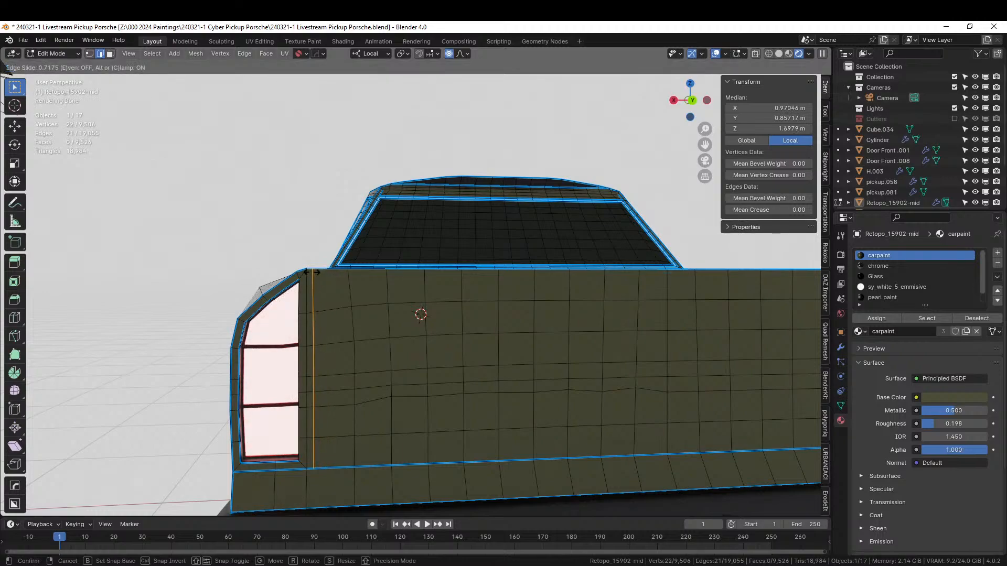
left_click(312, 272)
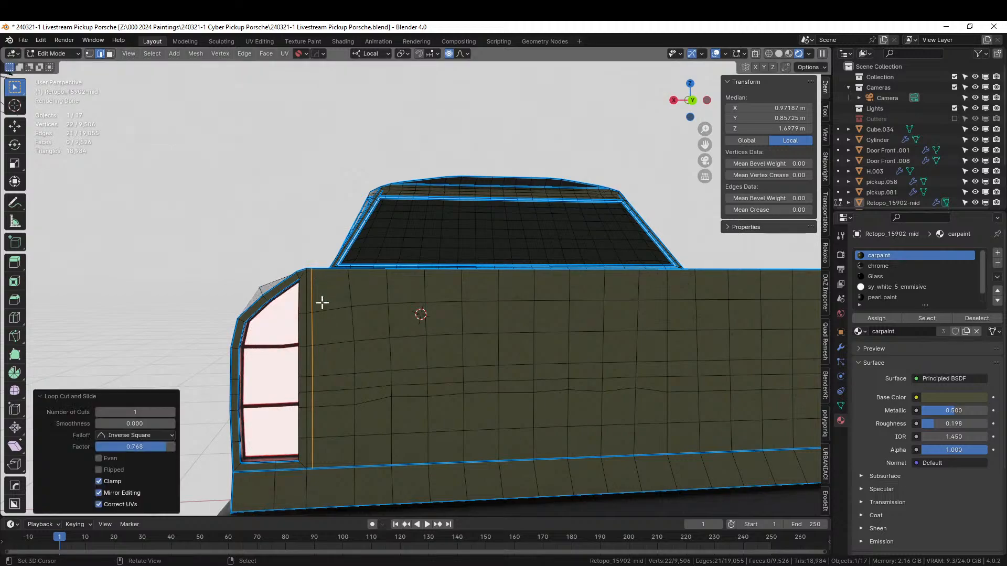
Add a horizontal loop cut close to the tailgate's lower edge with slide factor about 0.65.
key("ctrl+r")
left_click(313, 459)
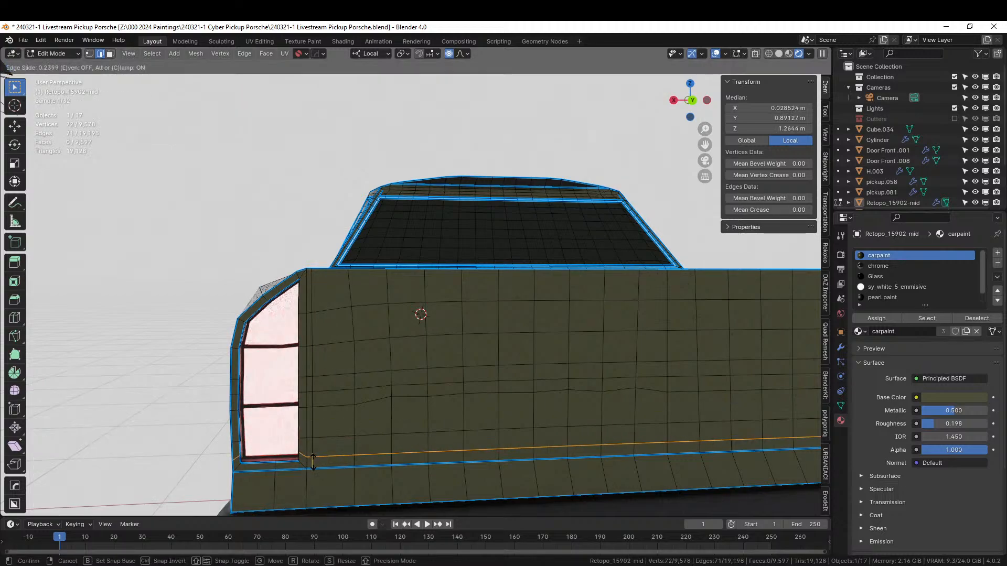
left_click(312, 468)
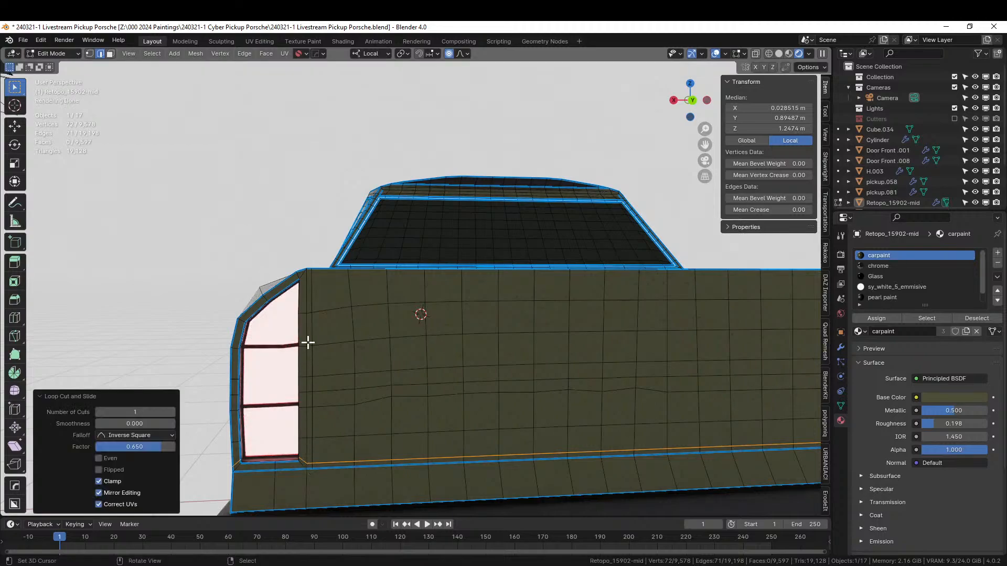
Select the narrow strip of faces down the tailgate's side beside the taillight and along its lower edge.
key("3")
left_click(310, 275)
left_click(309, 455, "ctrl")
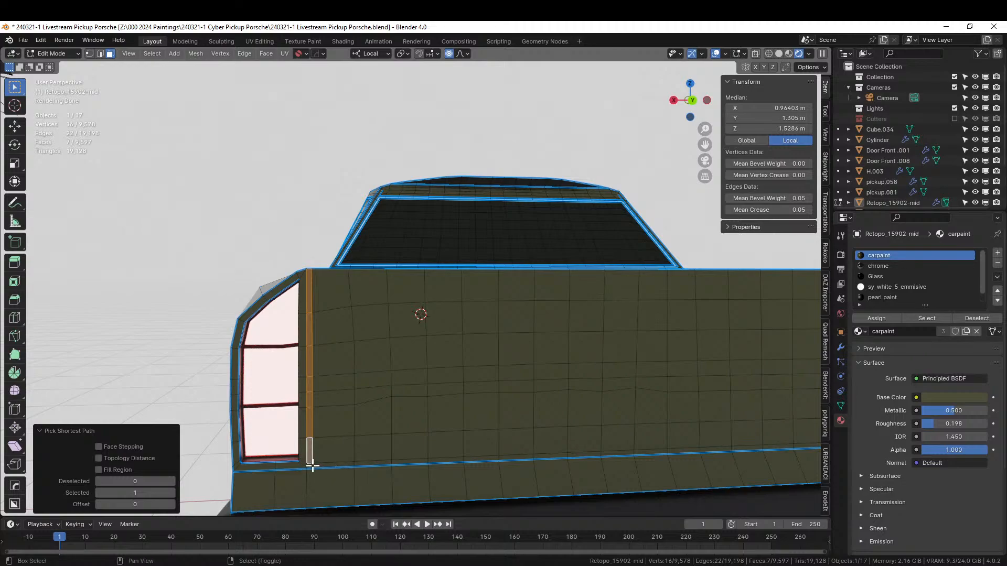
left_click(313, 465, "shift")
middle_click_drag(340, 461, 712, 426)
left_click(550, 444, "ctrl")
Extrude the narrow tailgate strip about 0.015 m inward along its normal to form a panel gap, and leave mesh editing.
key("e")
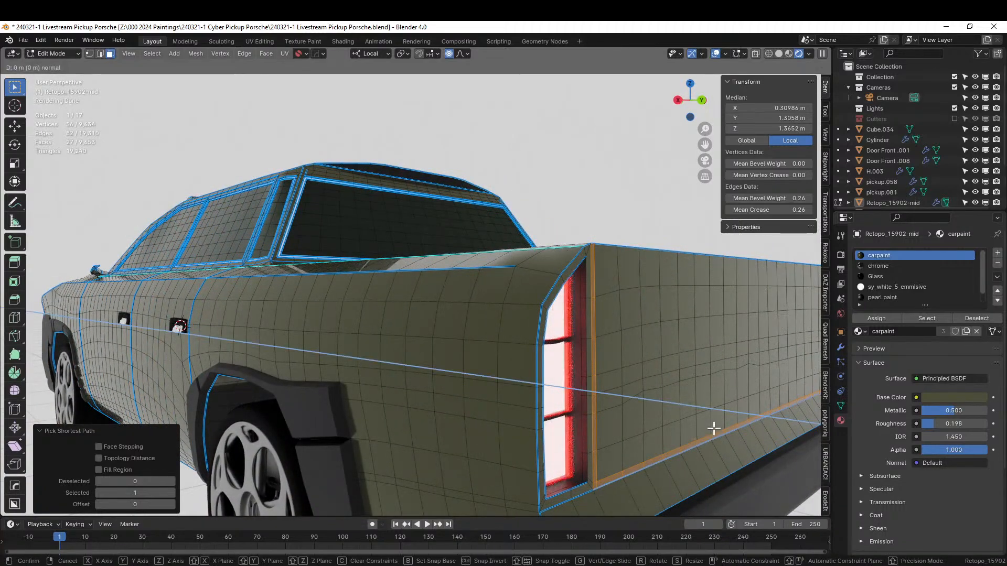
right_click(713, 429)
key("e")
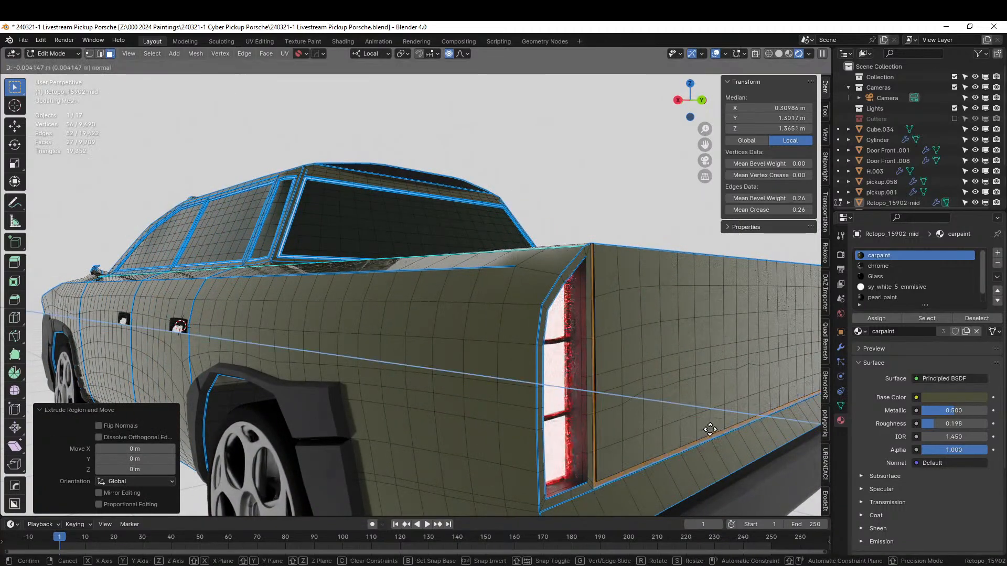
left_click(706, 431)
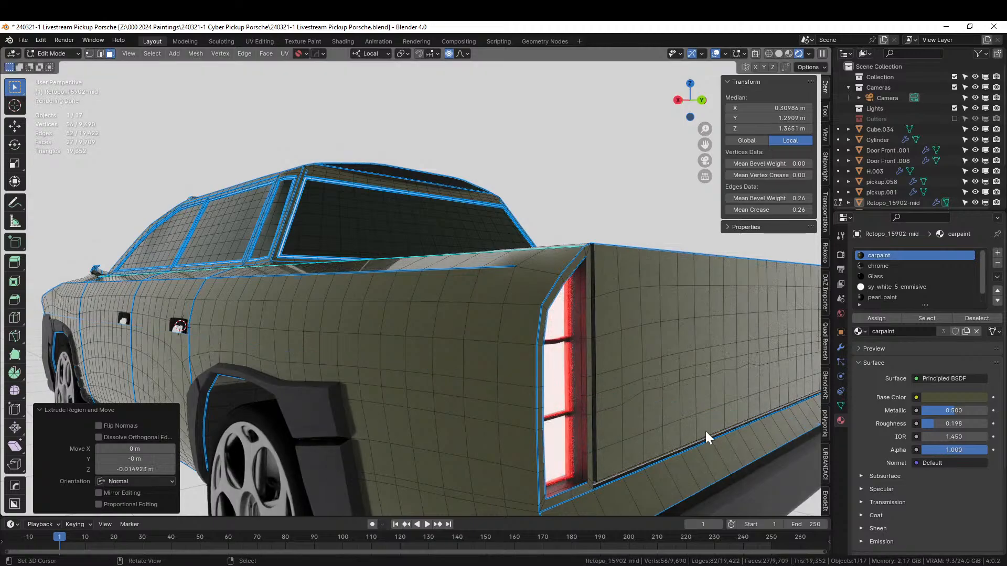
key("Tab")
Save the file and examine the tailgate gap and the whole truck from the rear and side.
middle_click_drag(706, 431, 654, 449)
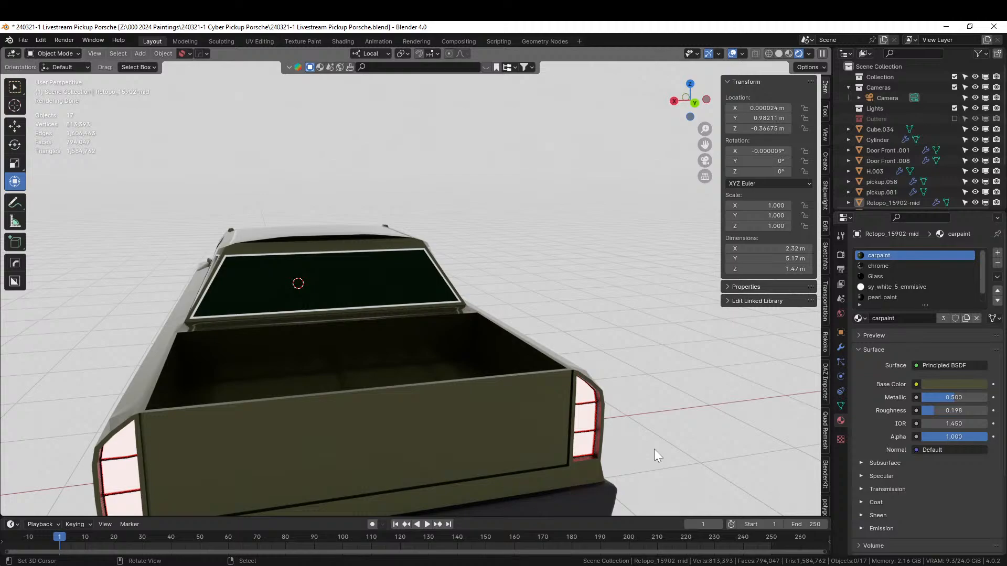
middle_click_drag(631, 414, 385, 396)
scroll(372, 398, "up", 2)
scroll(347, 401, "down", 5)
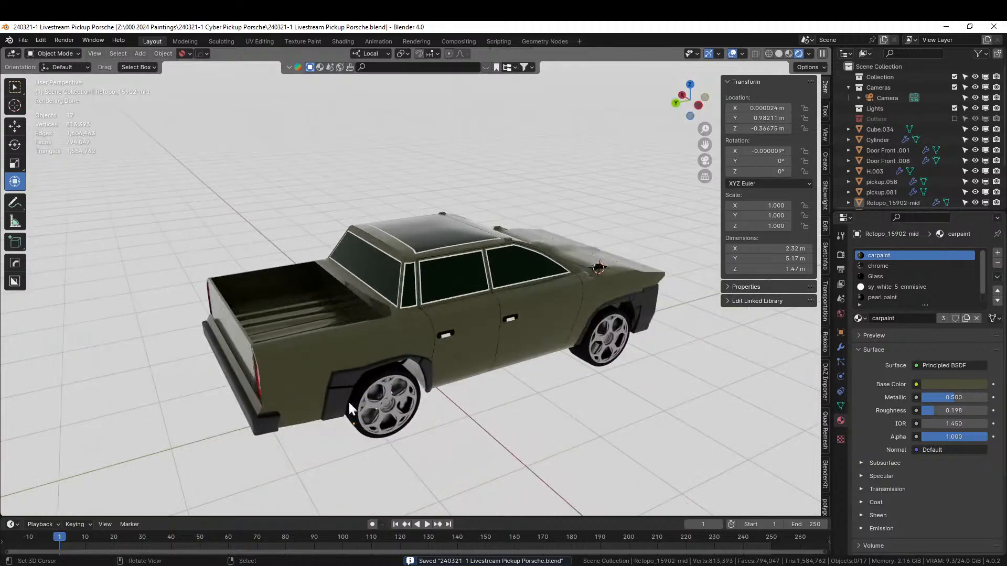
middle_click_drag(347, 401, 324, 384)
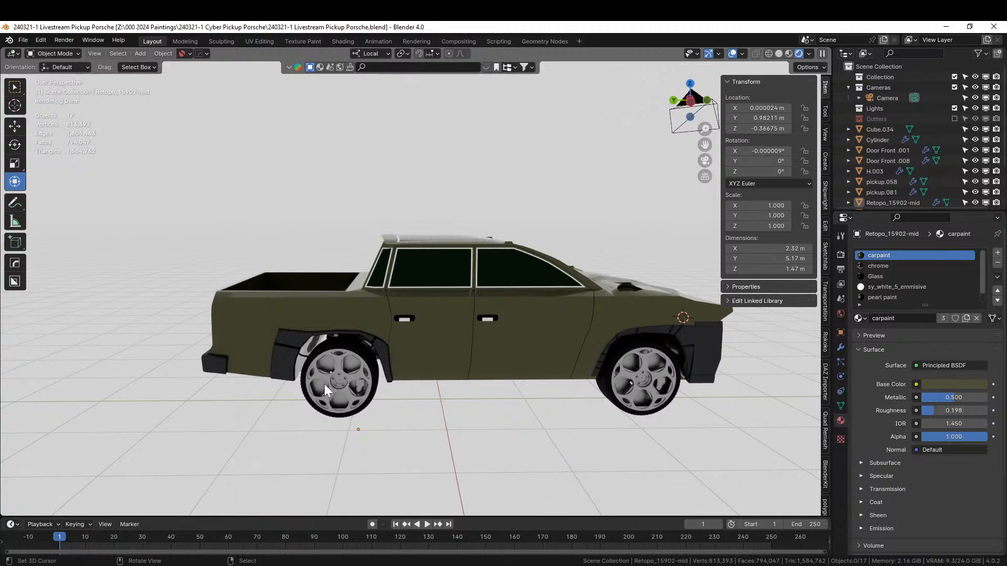
Consult the generic pickup and Porsche 911 blueprint images beside the truck's front three-quarter view, and close both reference images.
middle_click_drag(493, 433, 425, 351)
middle_click_drag(419, 288, 426, 313)
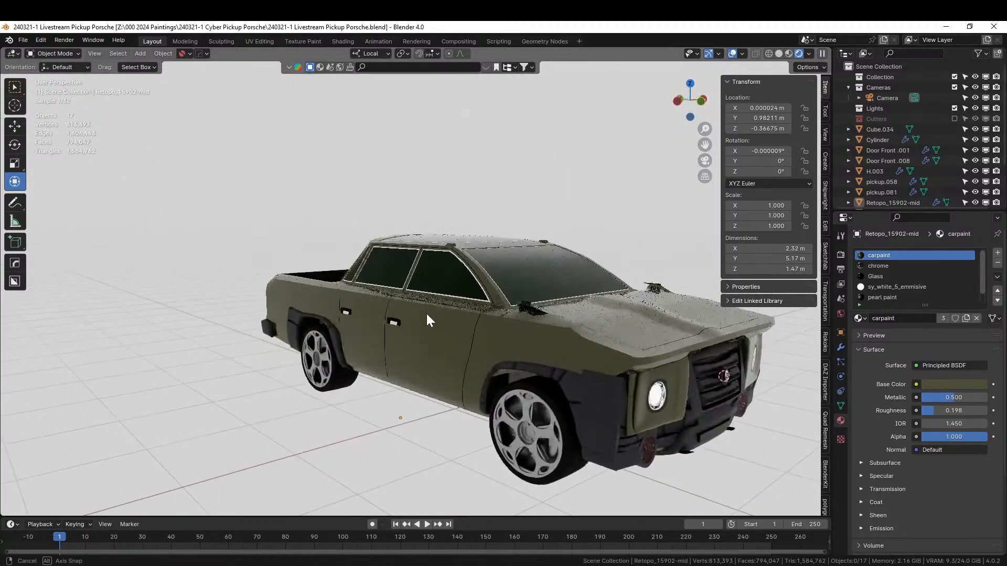
key("alt+Tab")
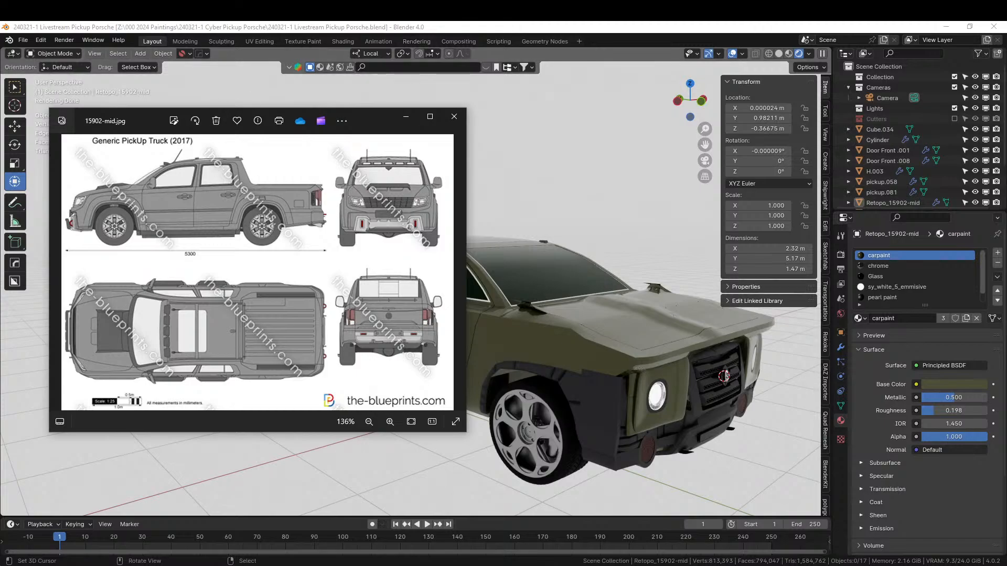
key("alt+Tab")
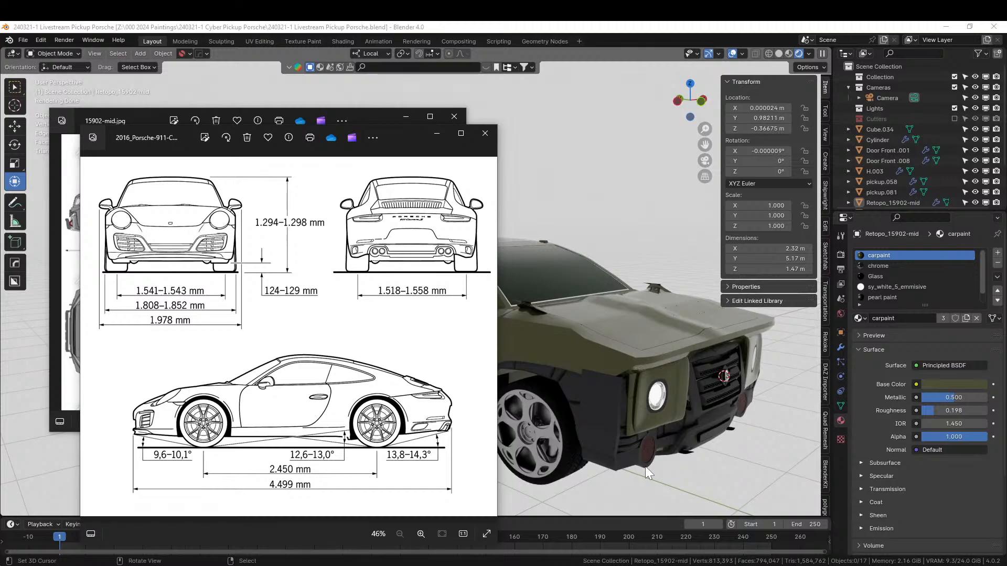
left_click(485, 138)
left_click(456, 121)
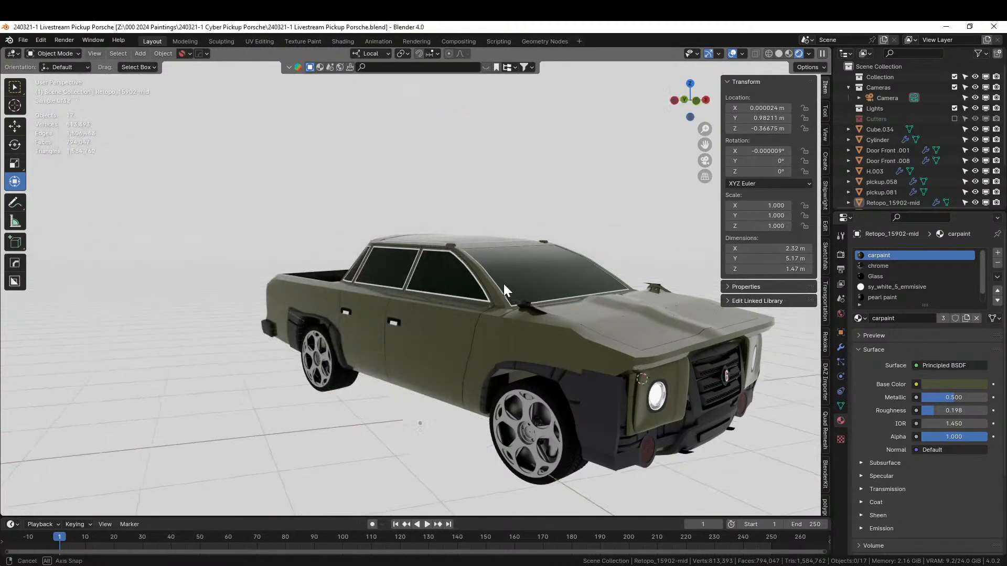
Examine the truck's overall proportions from the front, the side and above the cargo bed.
middle_click_drag(502, 282, 397, 272)
key("KP_1")
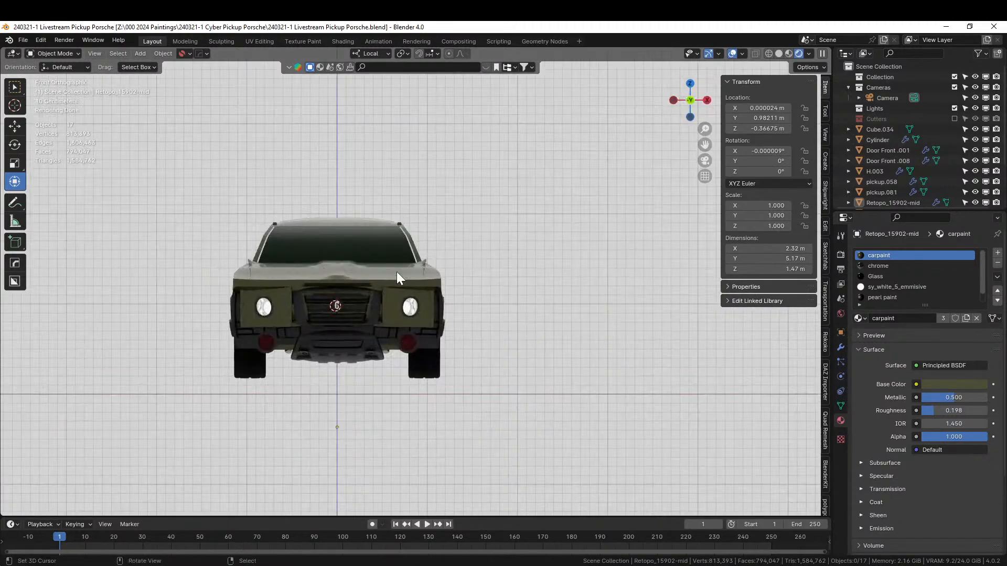
middle_click_drag(396, 271, 545, 288)
scroll(489, 304, "down", 3)
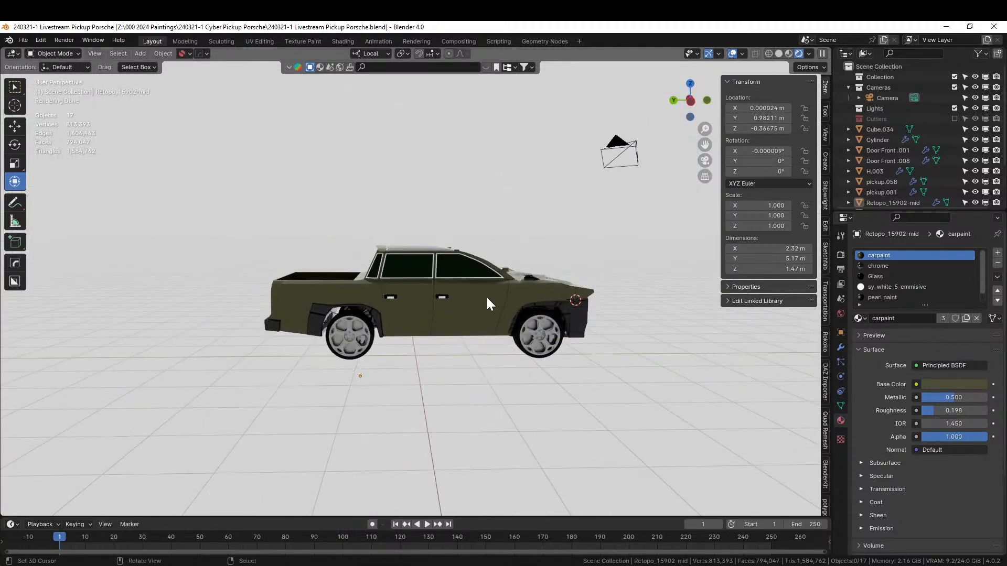
middle_click_drag(478, 305, 468, 297)
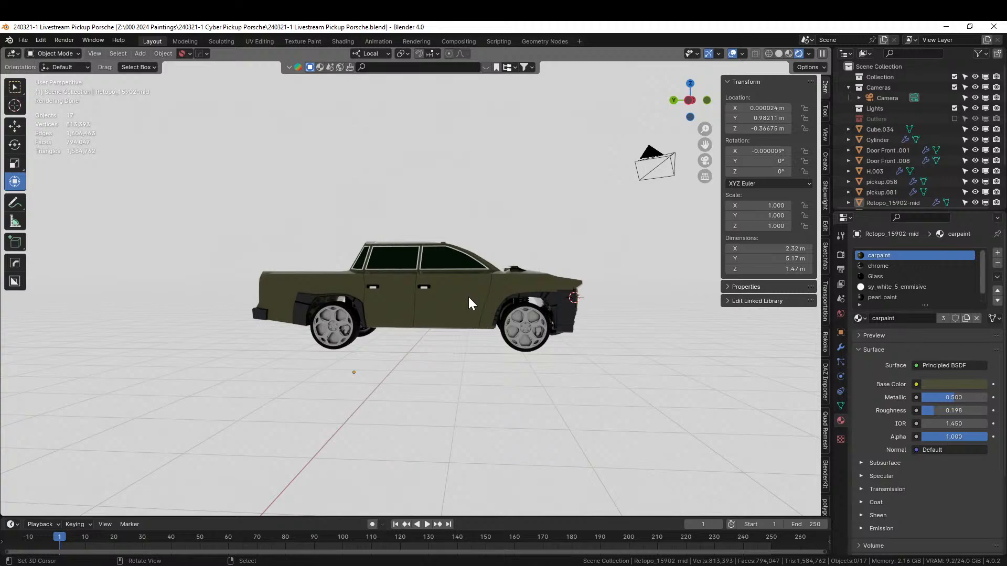
middle_click_drag(520, 335, 611, 391)
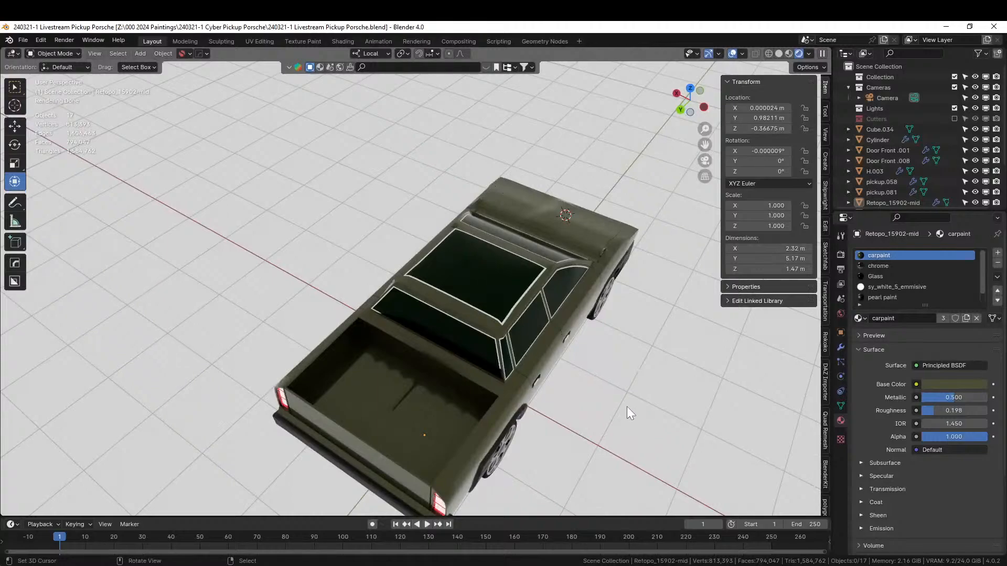
middle_click_drag(627, 407, 548, 381)
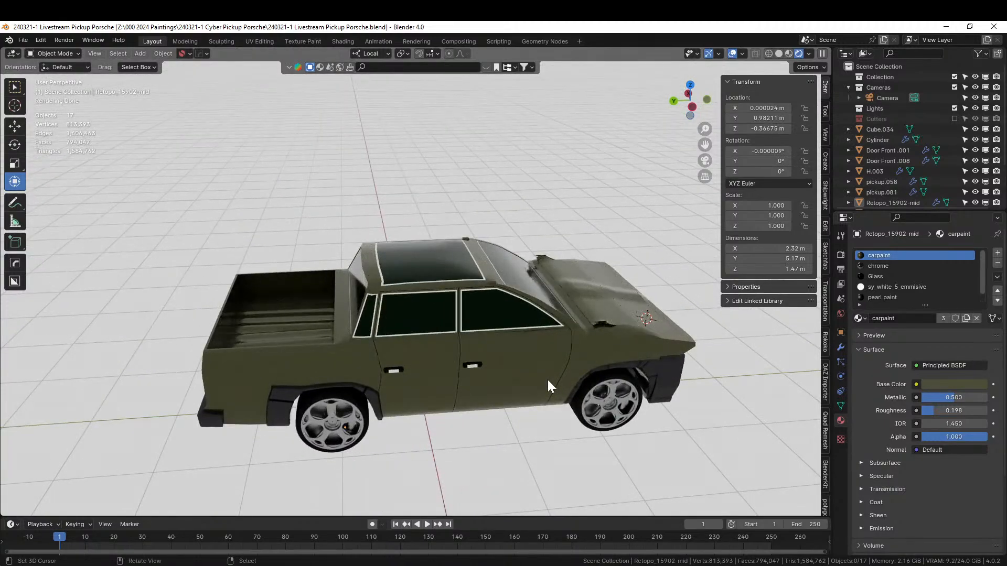